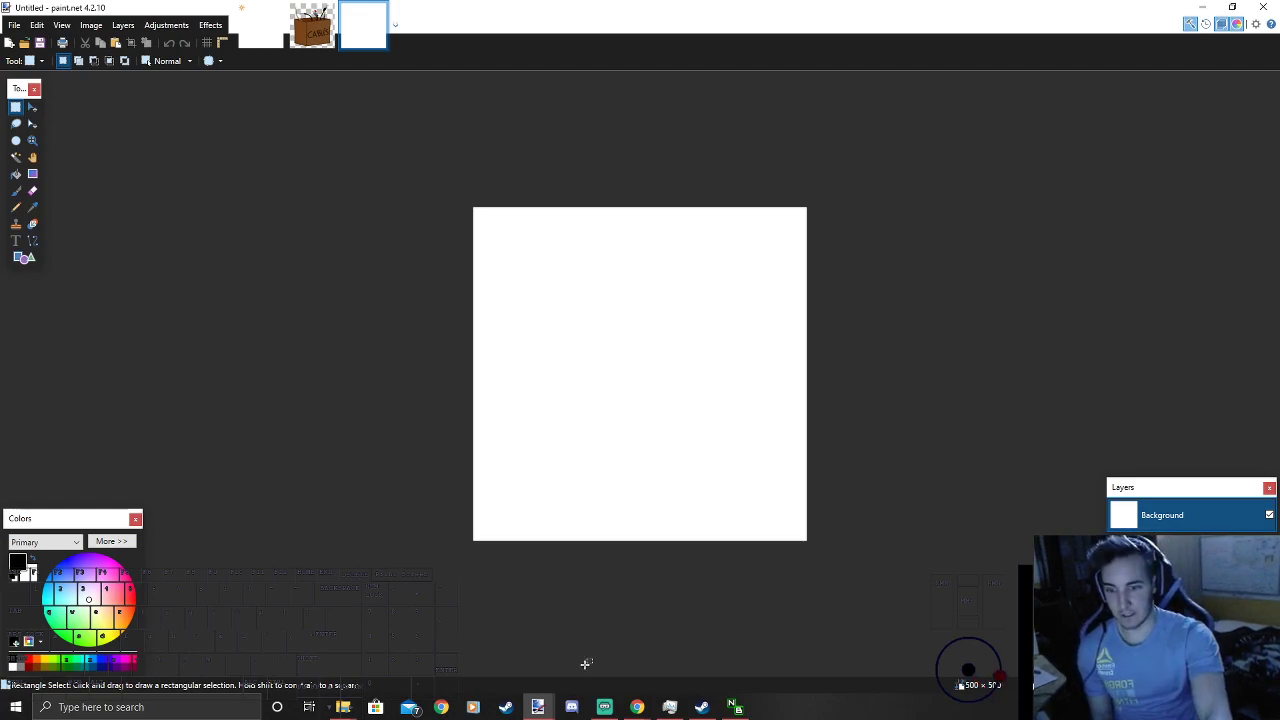
{"action": "left_click", "coordinate": [605, 708]}
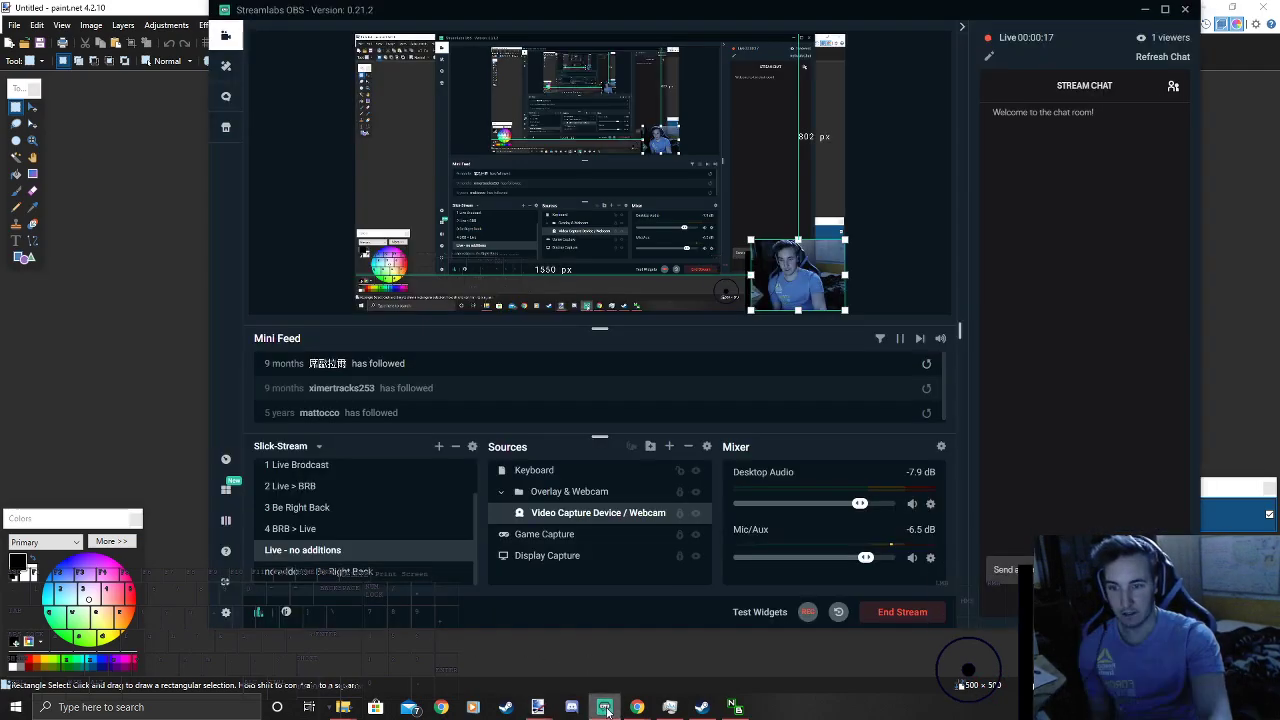
{"action": "left_click", "coordinate": [114, 325]}
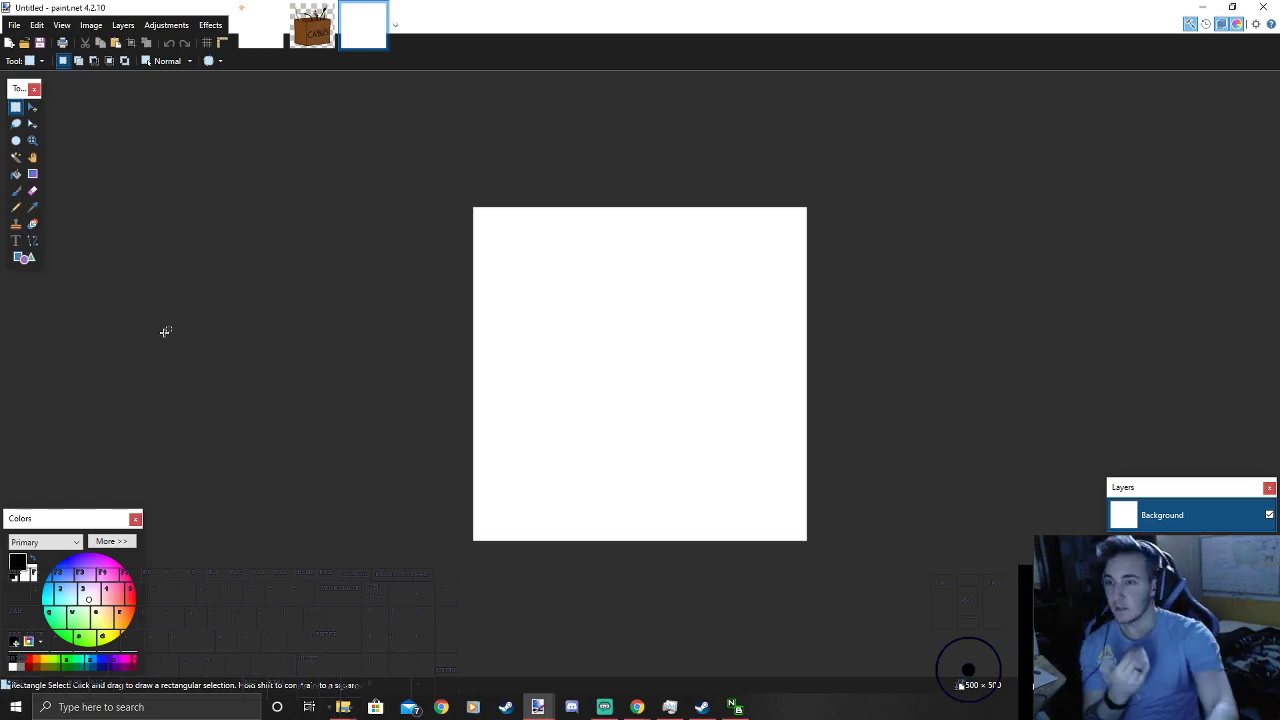
Step: Close the blank untitled image and add an empty layer beneath the artwork in box of cables.png
{"action": "key", "text": "ctrl+w"}
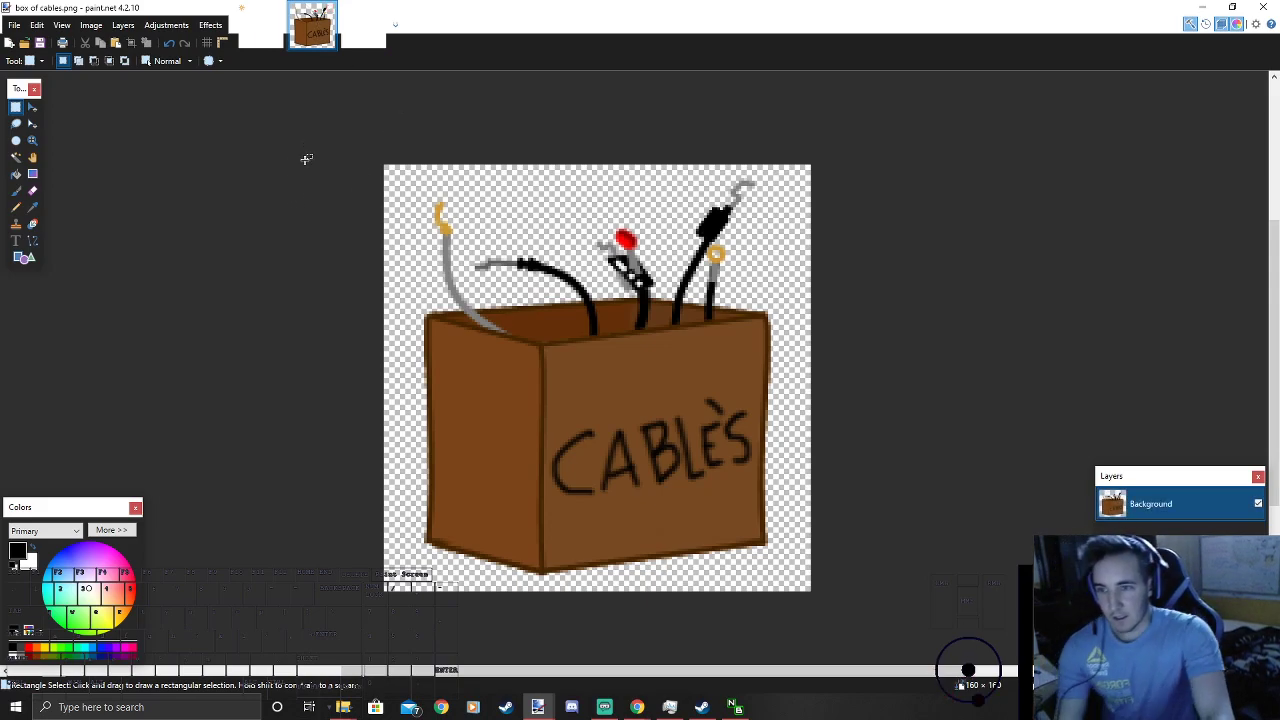
{"action": "key", "text": "ctrl+shift+n"}
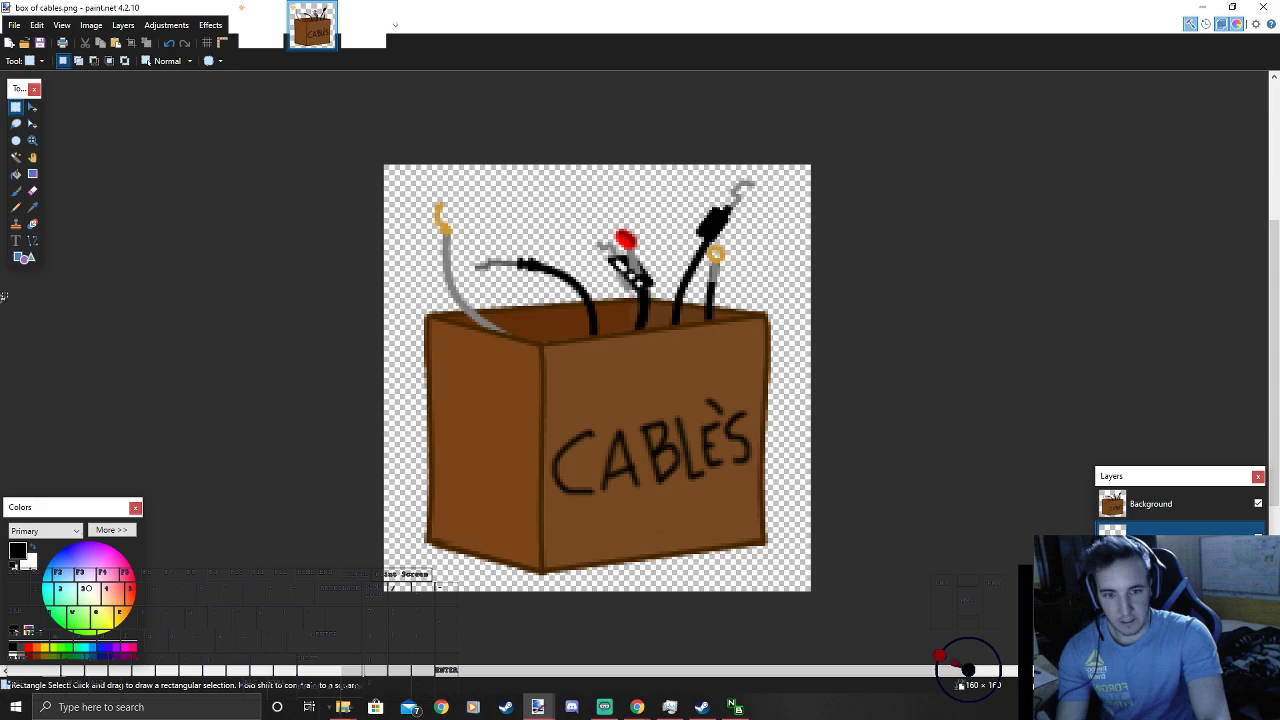
Step: Draw a solid black rectangle about 46 × 158 px and a taller bright green one behind the box using the Shapes tool
{"action": "left_click", "coordinate": [20, 257]}
{"action": "left_click", "coordinate": [112, 61]}
{"action": "left_click", "coordinate": [121, 61]}
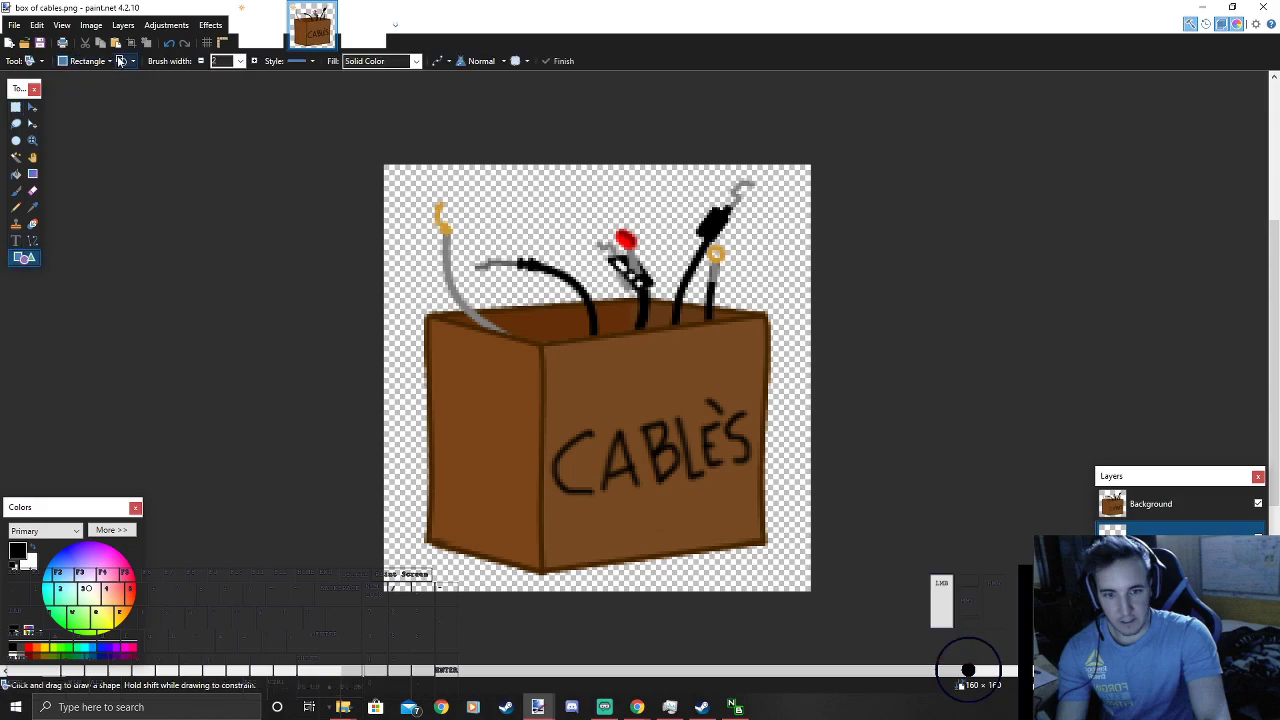
{"action": "mouse_move", "coordinate": [380, 159]}
{"action": "left_mouse_down"}
{"action": "mouse_move", "coordinate": [433, 277]}
{"action": "mouse_move", "coordinate": [686, 600]}
{"action": "mouse_move", "coordinate": [830, 610]}
{"action": "mouse_move", "coordinate": [543, 600]}
{"action": "mouse_move", "coordinate": [478, 549]}
{"action": "left_mouse_up"}
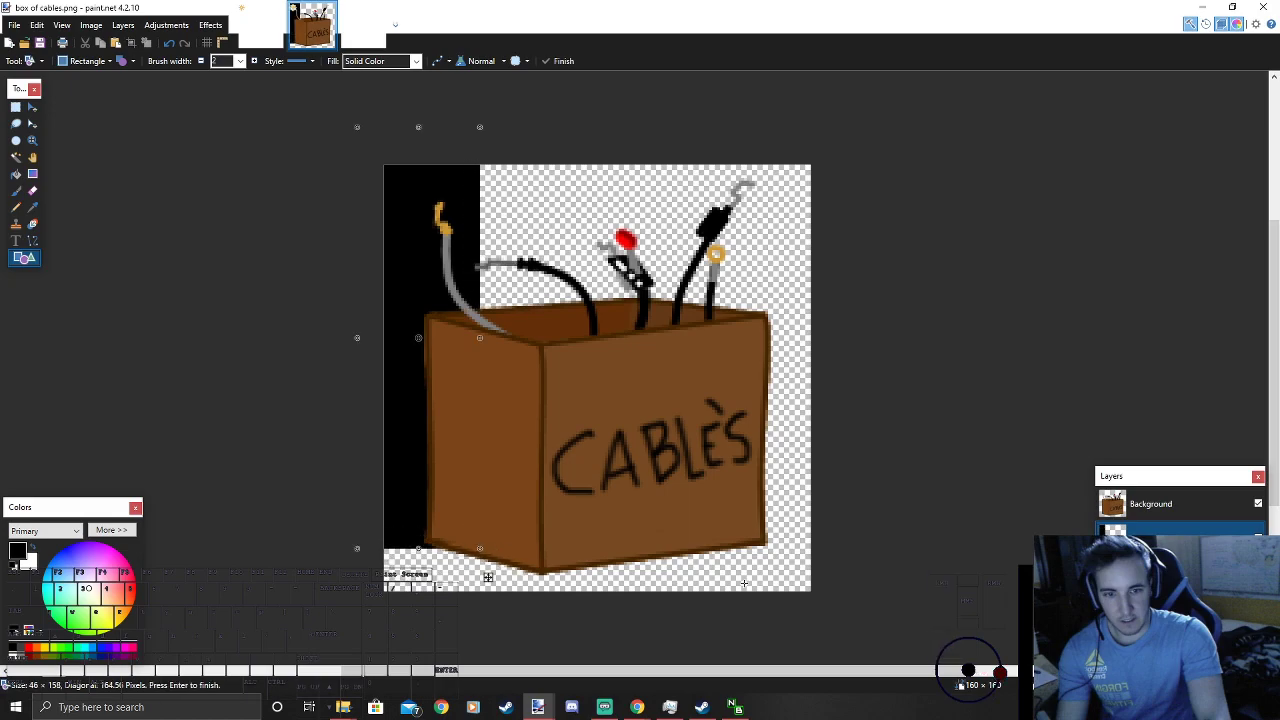
{"action": "left_click", "coordinate": [60, 648]}
{"action": "left_click_drag", "start_coordinate": [734, 134], "coordinate": [566, 656]}
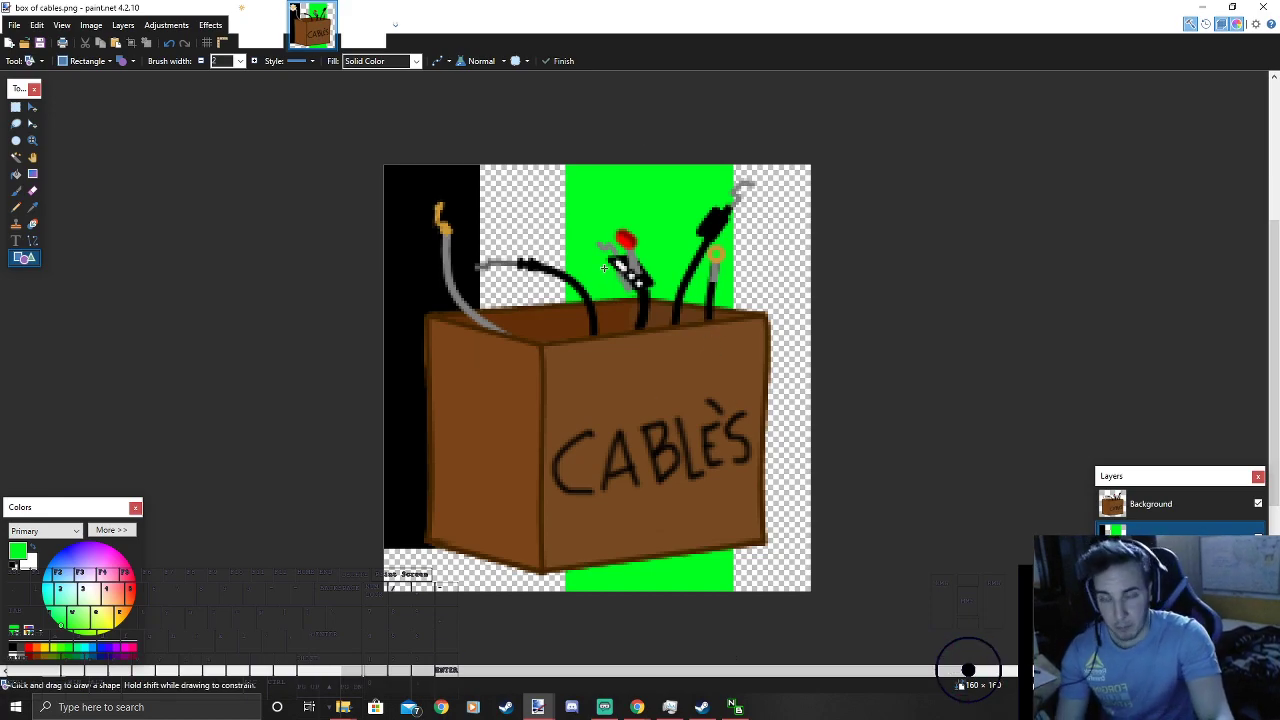
Step: Switch to the Ar-Jay's website in Chrome and examine its home page design, navigation, gallery, latest news and customer note
{"action": "left_click", "coordinate": [640, 710]}
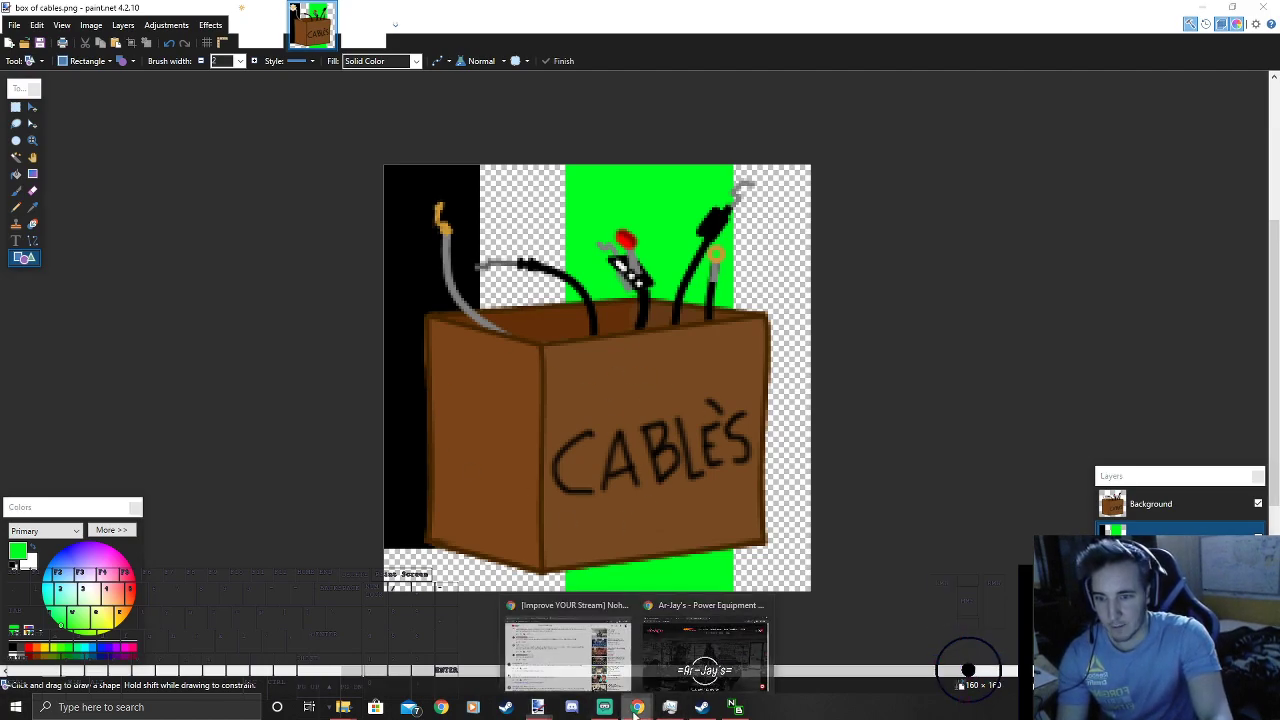
{"action": "left_click", "coordinate": [656, 648]}
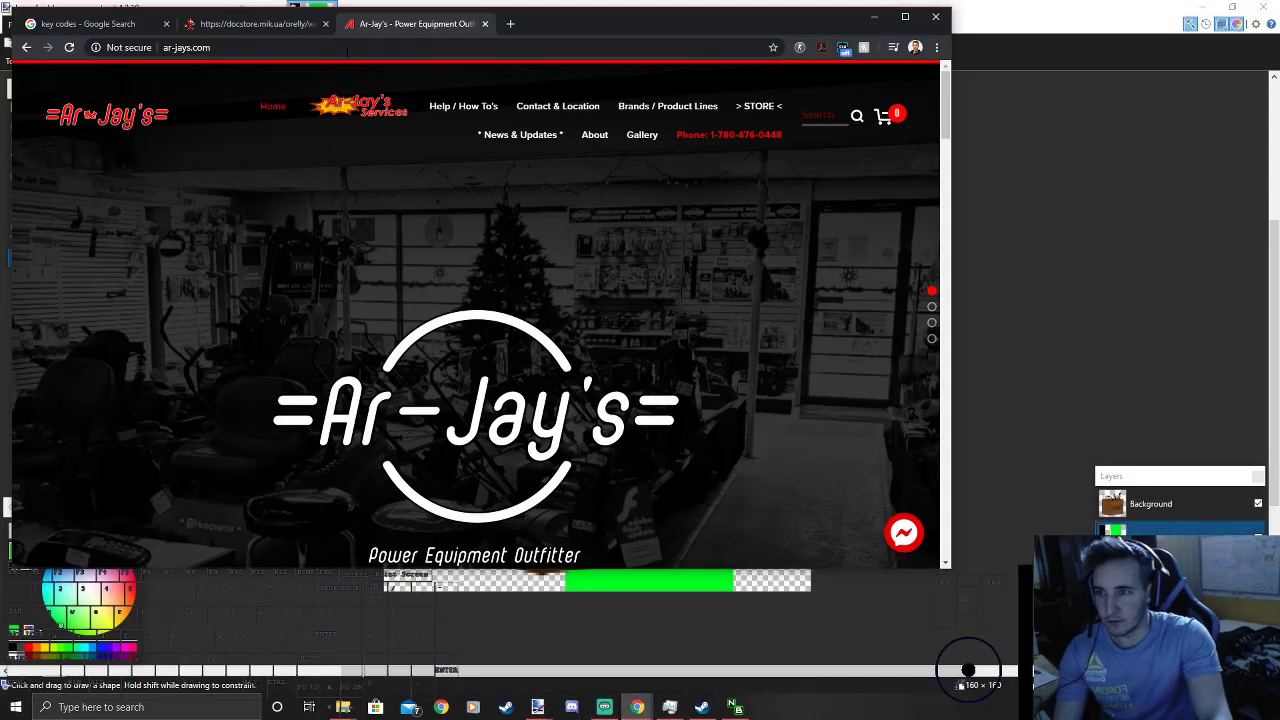
{"action": "scroll", "coordinate": [478, 377], "scroll_direction": "down", "scroll_amount": 2}
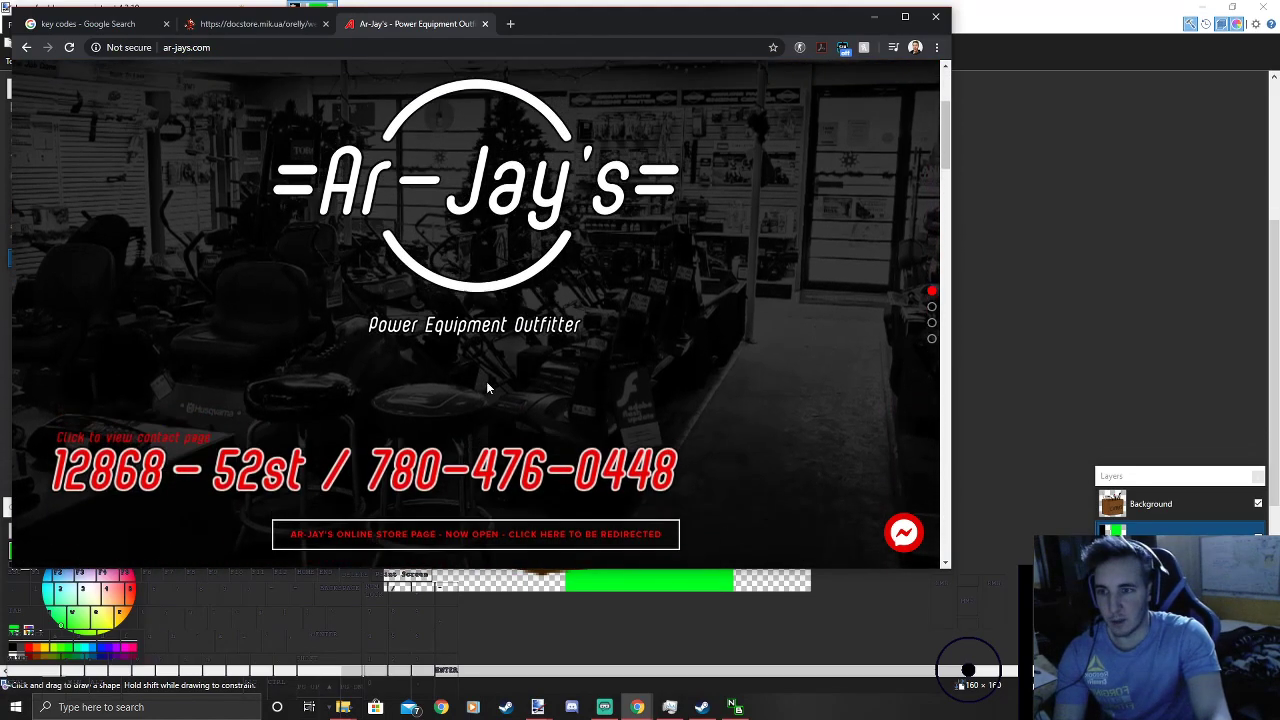
{"action": "scroll", "coordinate": [486, 381], "scroll_direction": "up", "scroll_amount": 1}
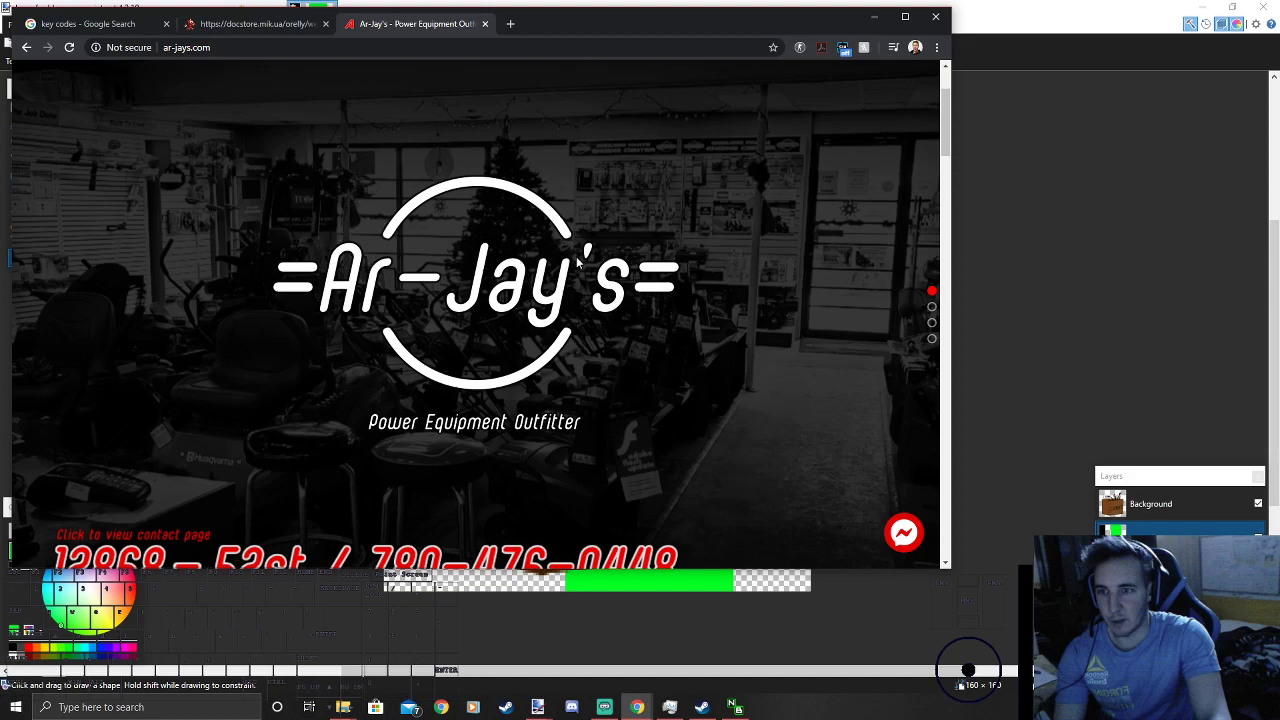
{"action": "scroll", "coordinate": [540, 437], "scroll_direction": "down", "scroll_amount": 2}
{"action": "scroll", "coordinate": [555, 437], "scroll_direction": "up", "scroll_amount": 1}
{"action": "scroll", "coordinate": [555, 388], "scroll_direction": "down", "scroll_amount": 1}
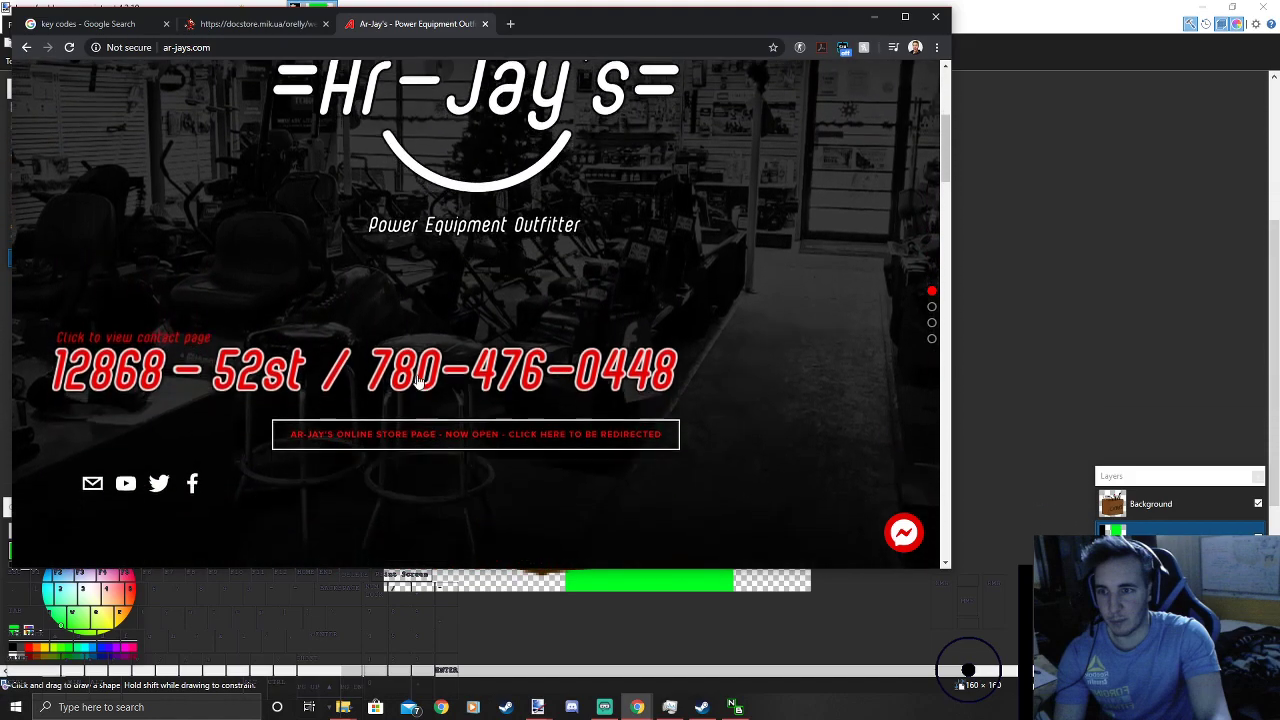
{"action": "scroll", "coordinate": [414, 404], "scroll_direction": "down", "scroll_amount": 1}
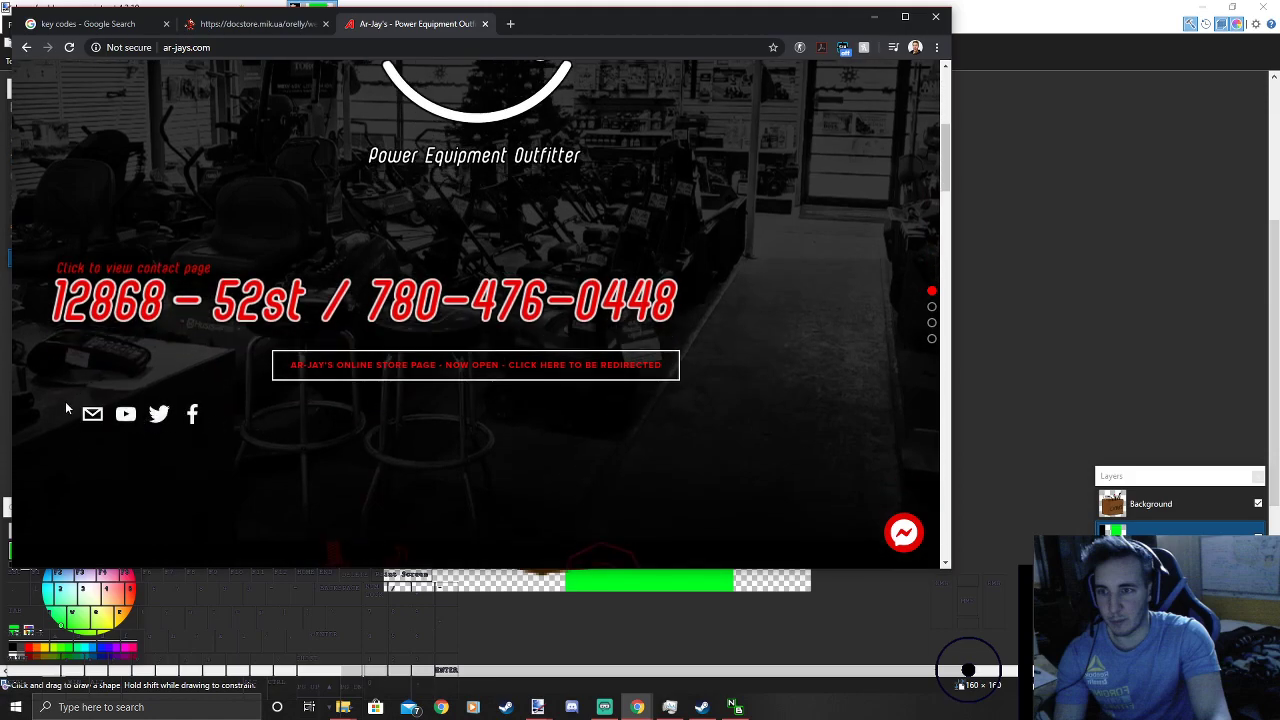
{"action": "scroll", "coordinate": [277, 390], "scroll_direction": "up", "scroll_amount": 2}
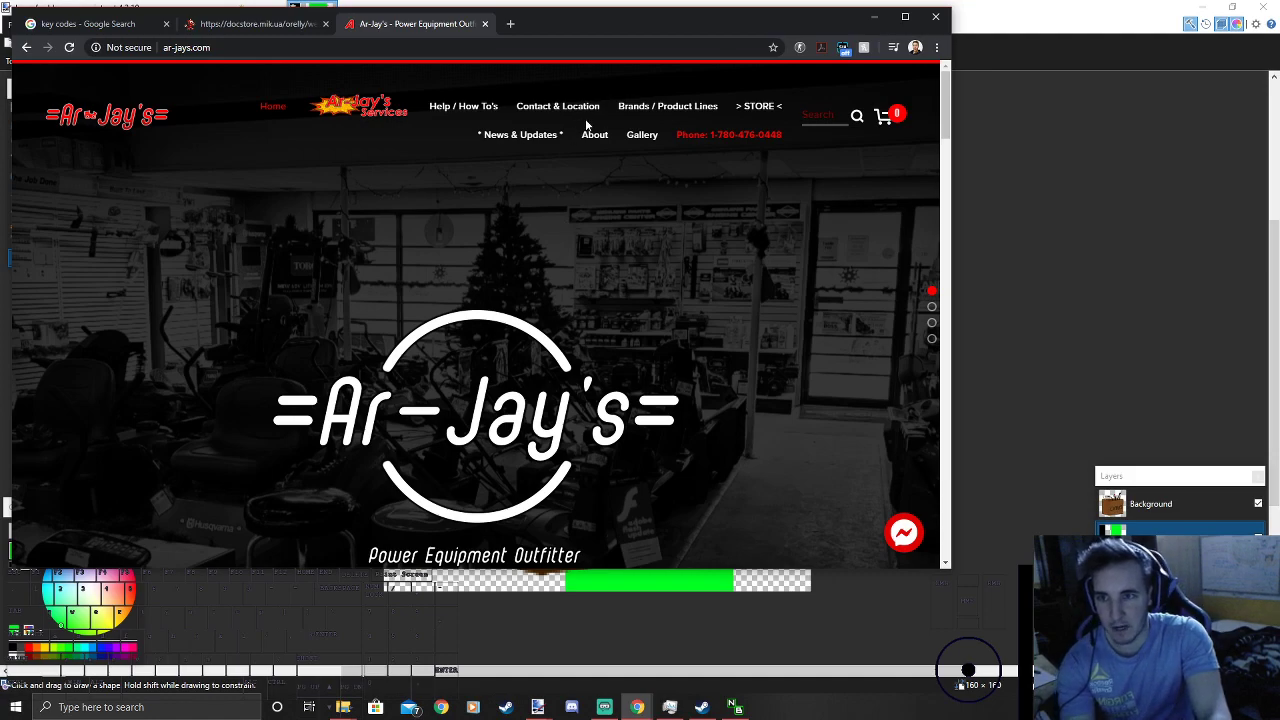
{"action": "mouse_move", "coordinate": [633, 114]}
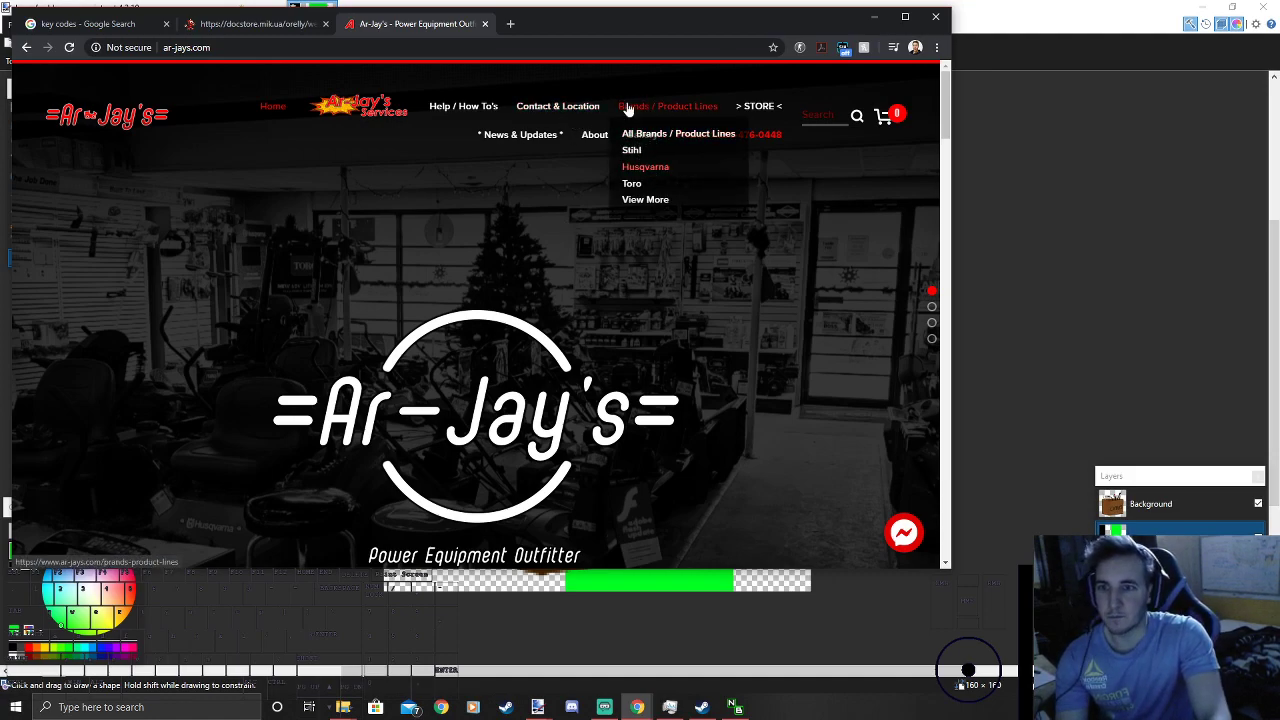
{"action": "mouse_move", "coordinate": [470, 108]}
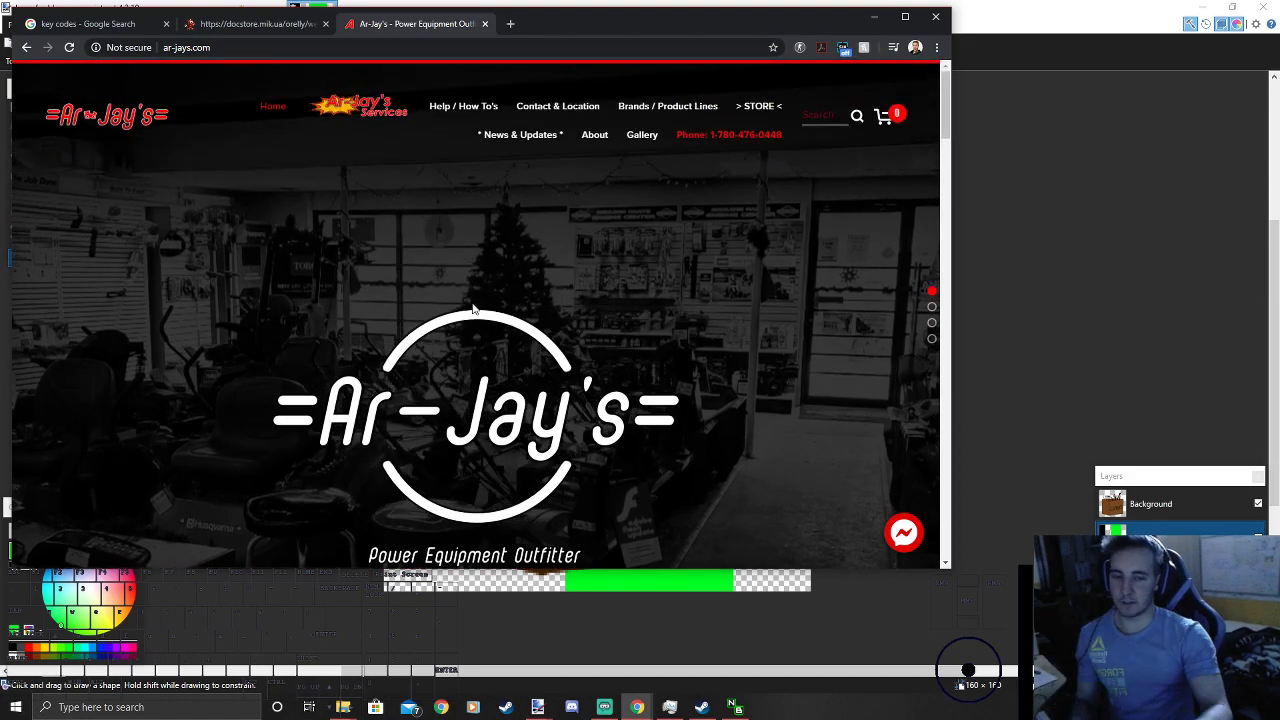
{"action": "scroll", "coordinate": [749, 286], "scroll_direction": "down", "scroll_amount": 5}
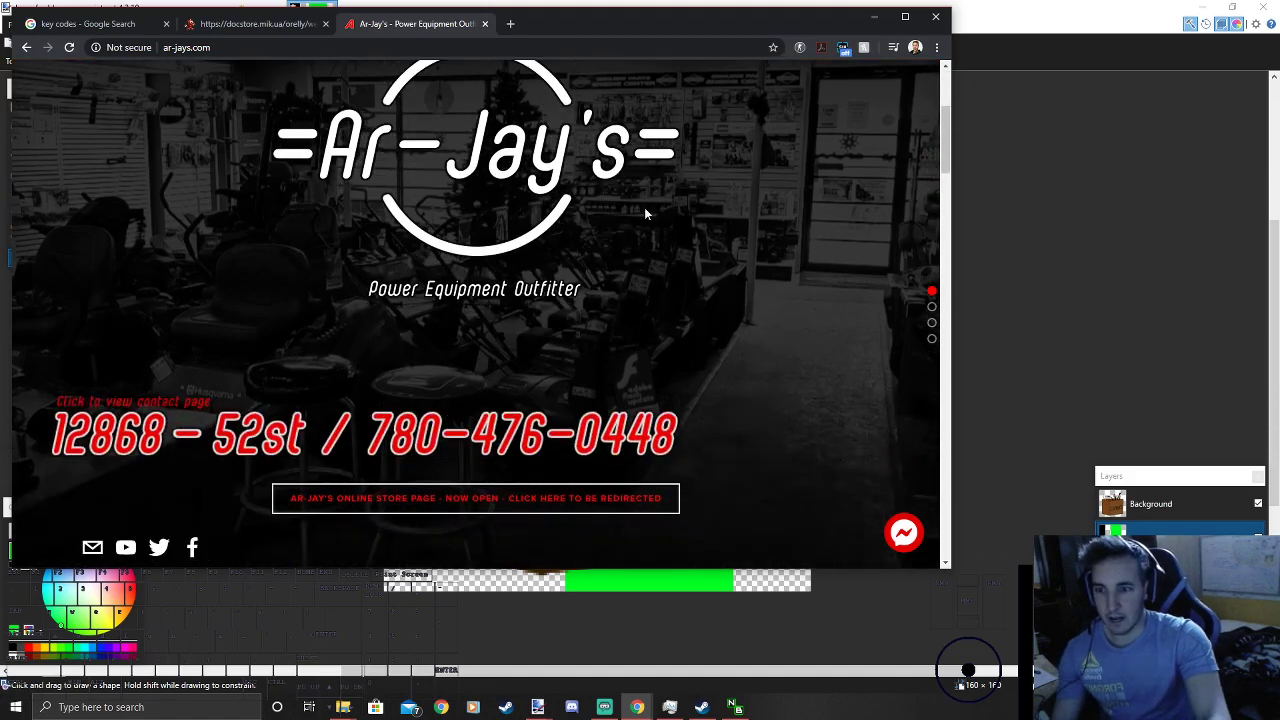
{"action": "scroll", "coordinate": [557, 351], "scroll_direction": "down", "scroll_amount": 10}
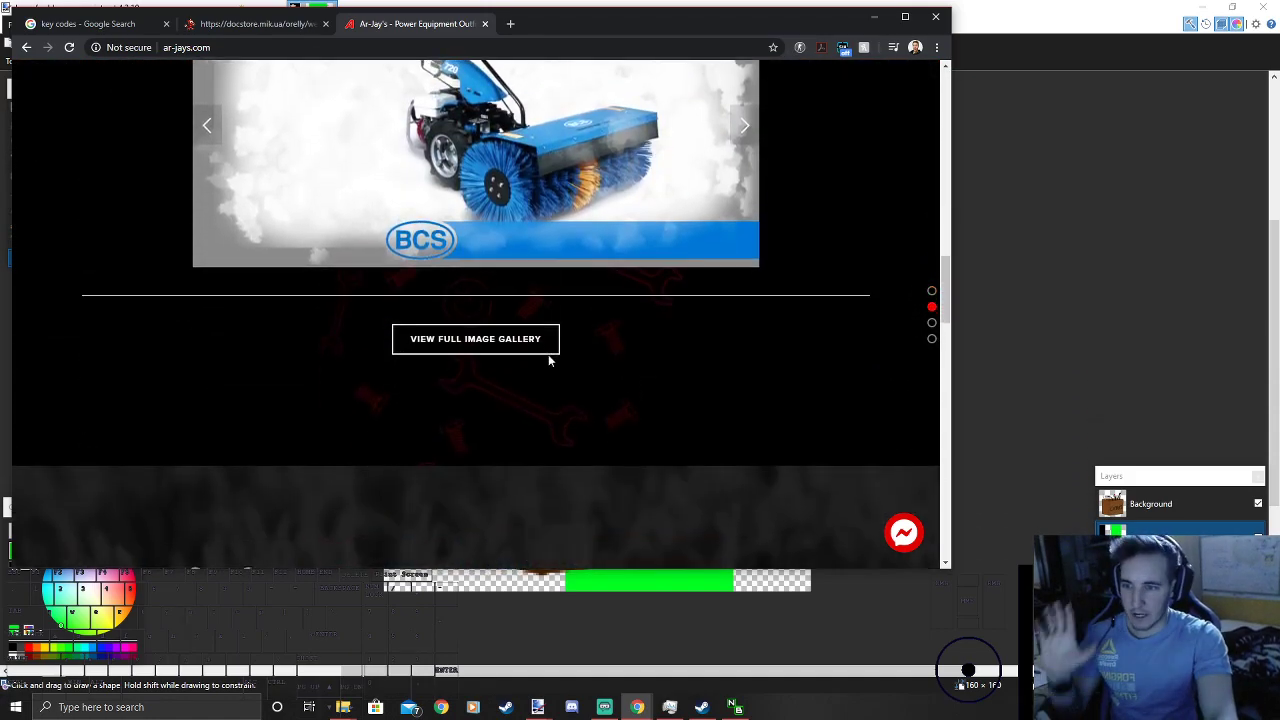
{"action": "scroll", "coordinate": [557, 351], "scroll_direction": "down", "scroll_amount": 4}
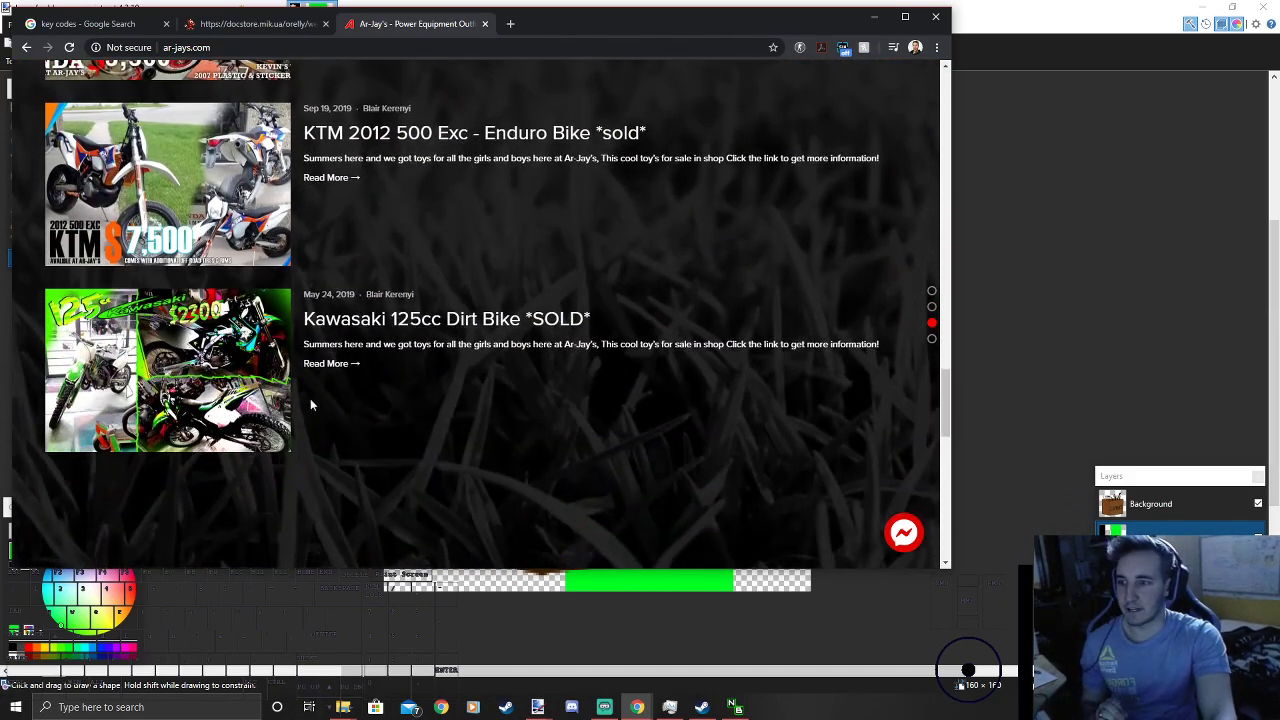
{"action": "scroll", "coordinate": [170, 293], "scroll_direction": "up", "scroll_amount": 2}
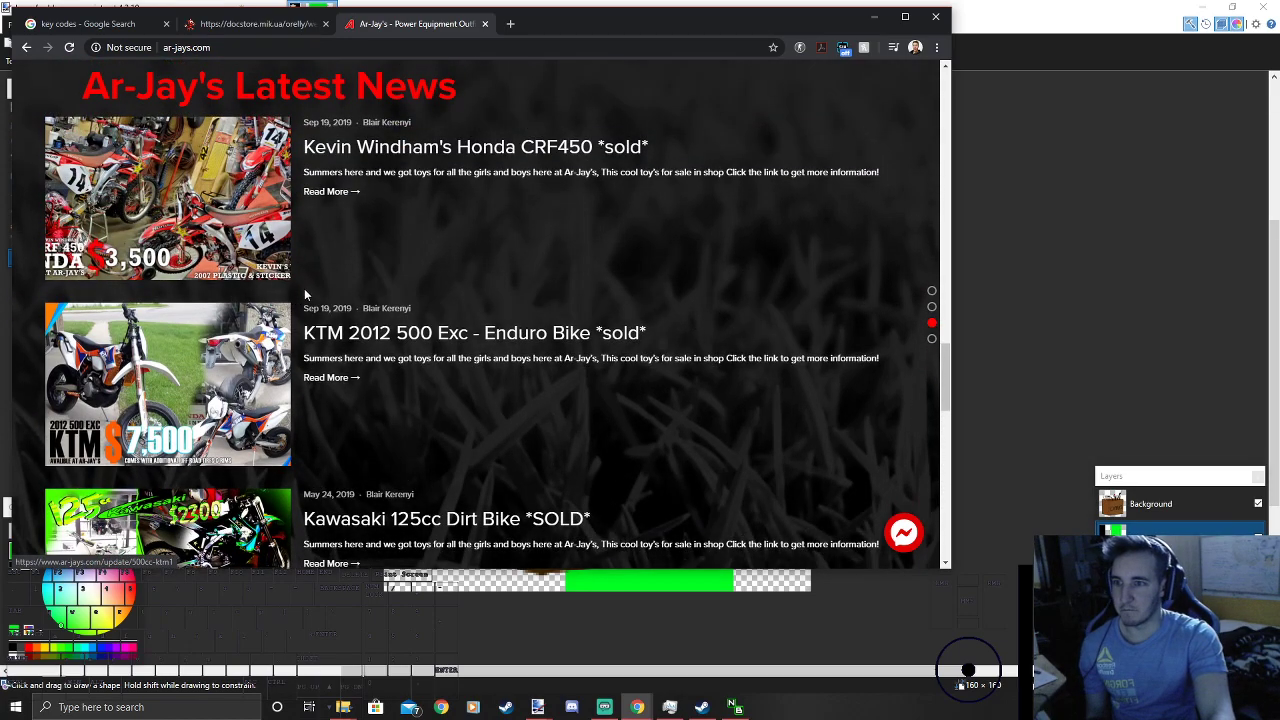
{"action": "scroll", "coordinate": [308, 304], "scroll_direction": "down", "scroll_amount": 3}
{"action": "scroll", "coordinate": [309, 337], "scroll_direction": "down", "scroll_amount": 5}
{"action": "scroll", "coordinate": [322, 340], "scroll_direction": "up", "scroll_amount": 2}
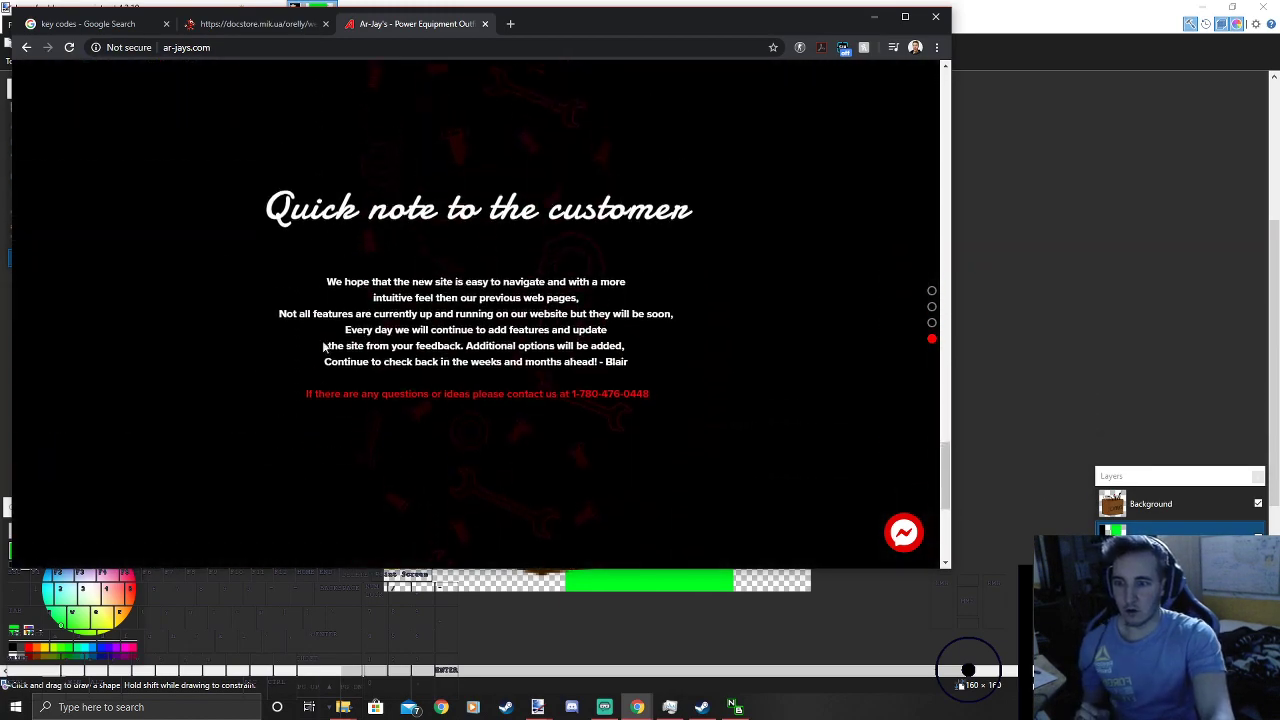
Step: Return to paint.net, create a new 500 × 500 px image and clear its white background to transparency
{"action": "left_click", "coordinate": [1044, 241]}
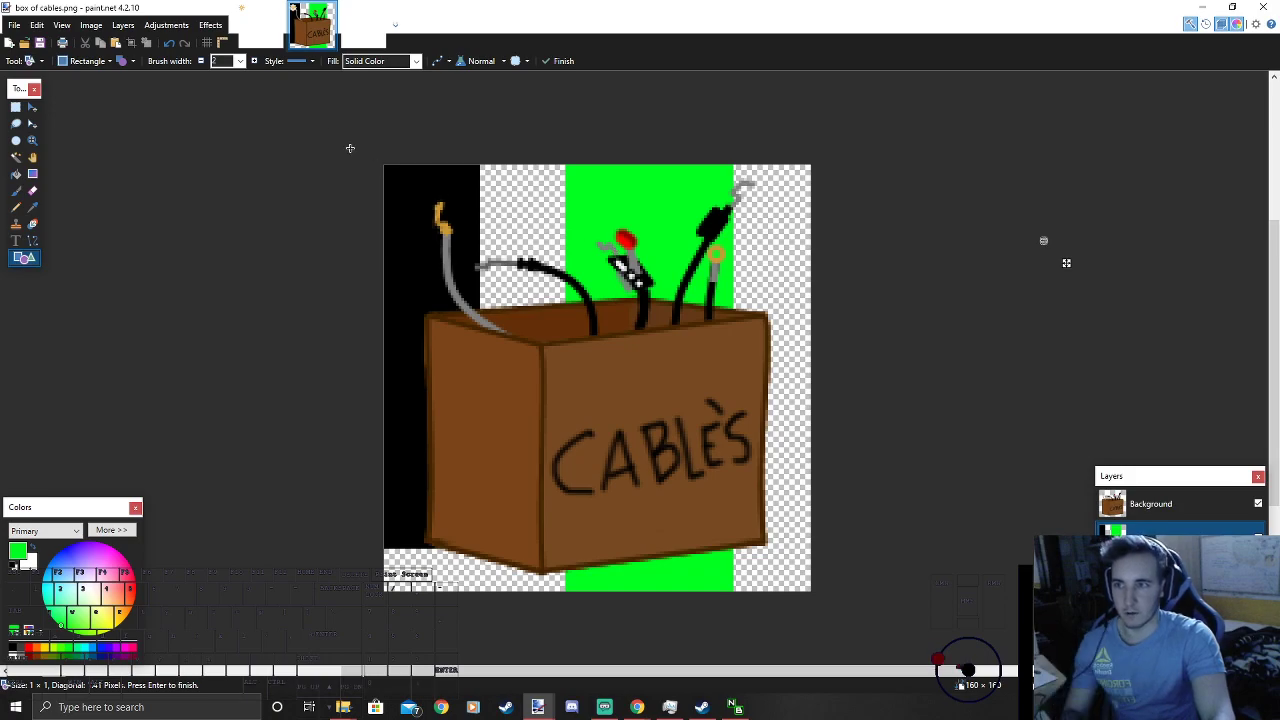
{"action": "left_click", "coordinate": [15, 107]}
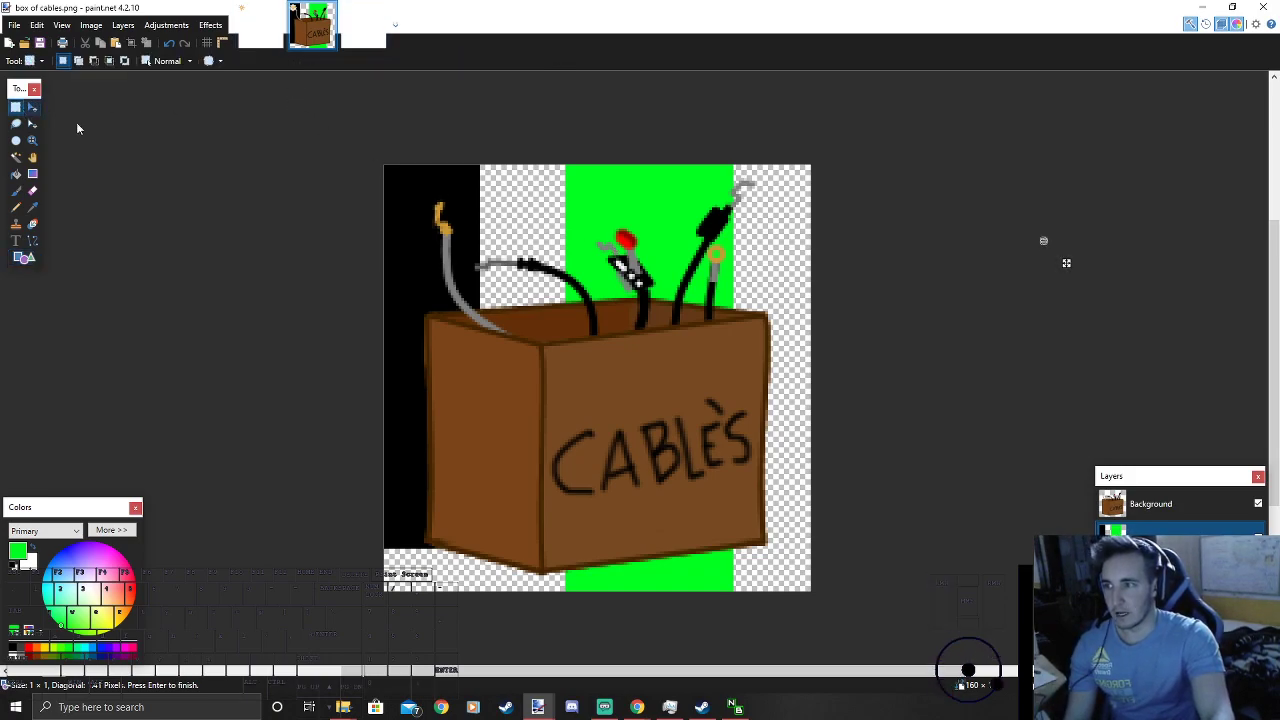
{"action": "key", "text": "ctrl+n"}
{"action": "key", "text": "Return"}
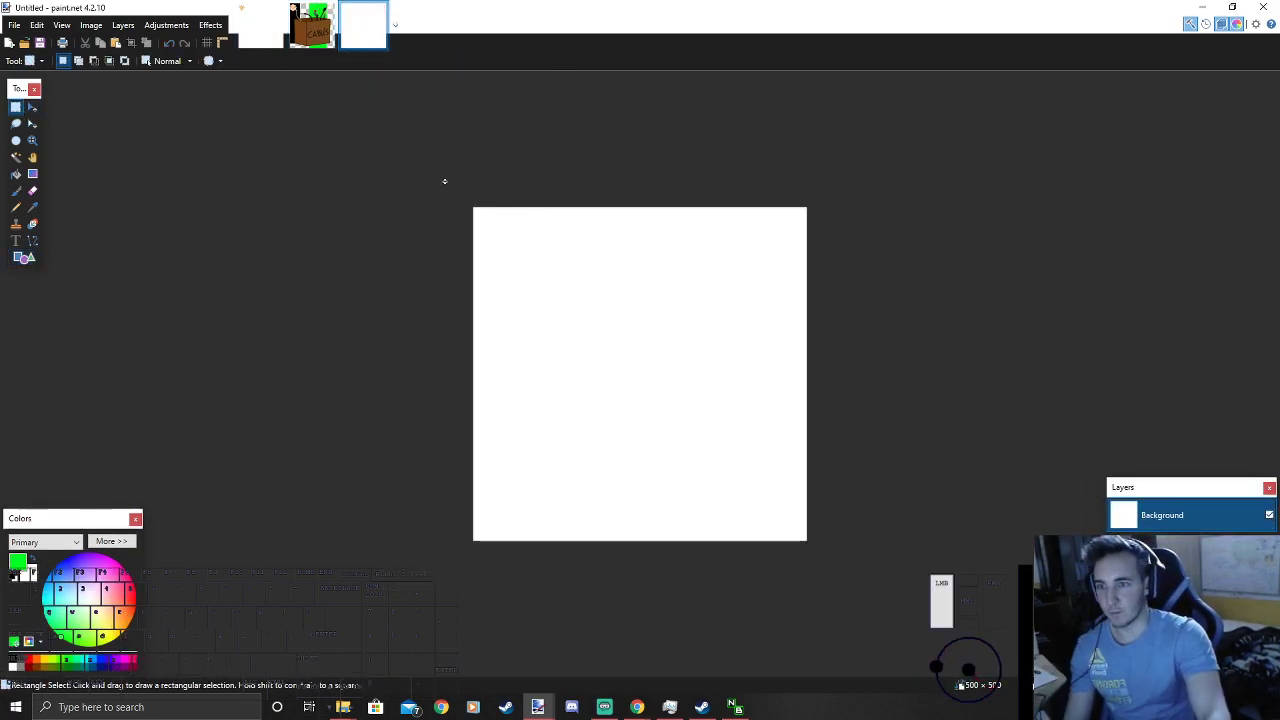
{"action": "key", "text": "ctrl+a"}
{"action": "key", "text": "Delete"}
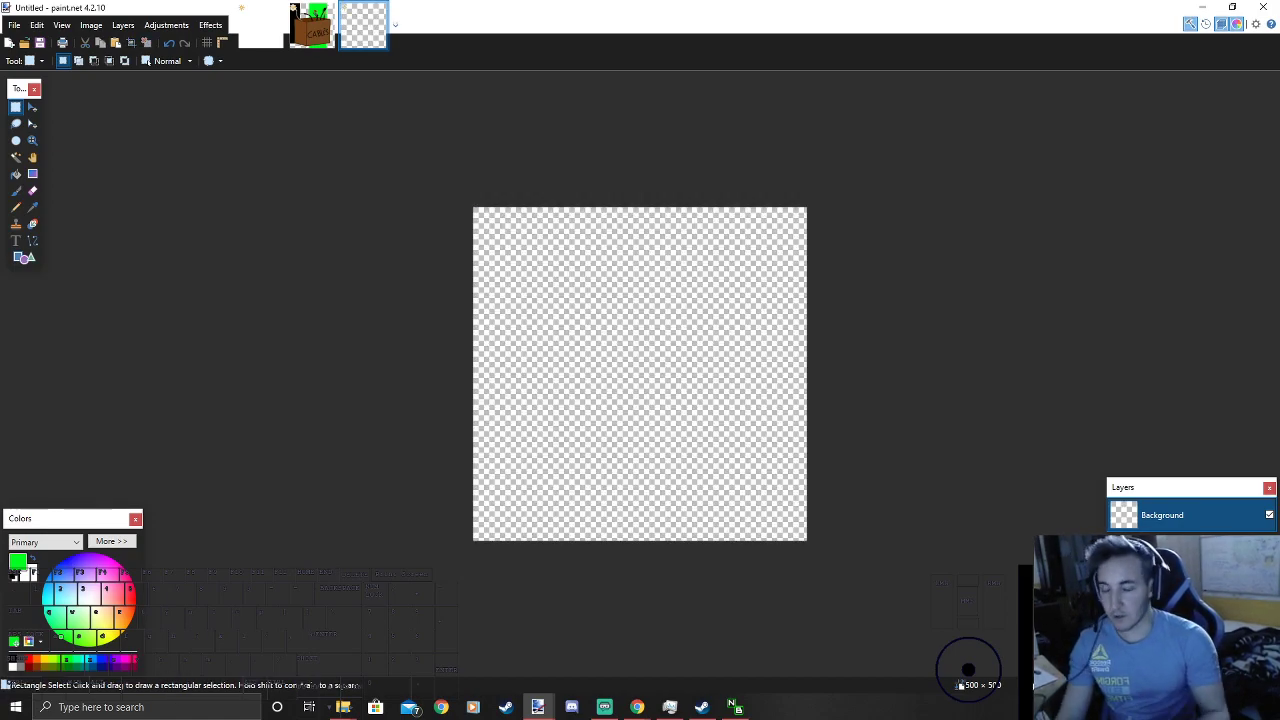
Step: Review the pixel size, resolution and print size settings for a new image without creating one
{"action": "left_click", "coordinate": [14, 25]}
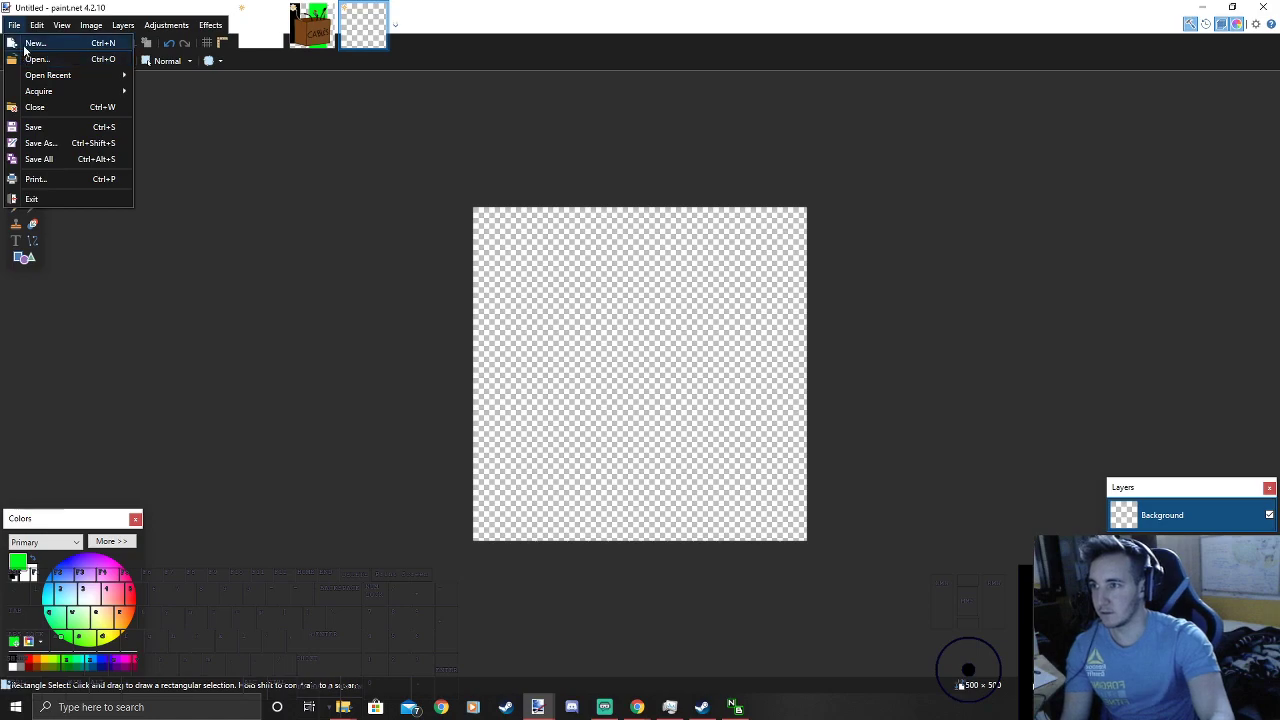
{"action": "left_click", "coordinate": [35, 43]}
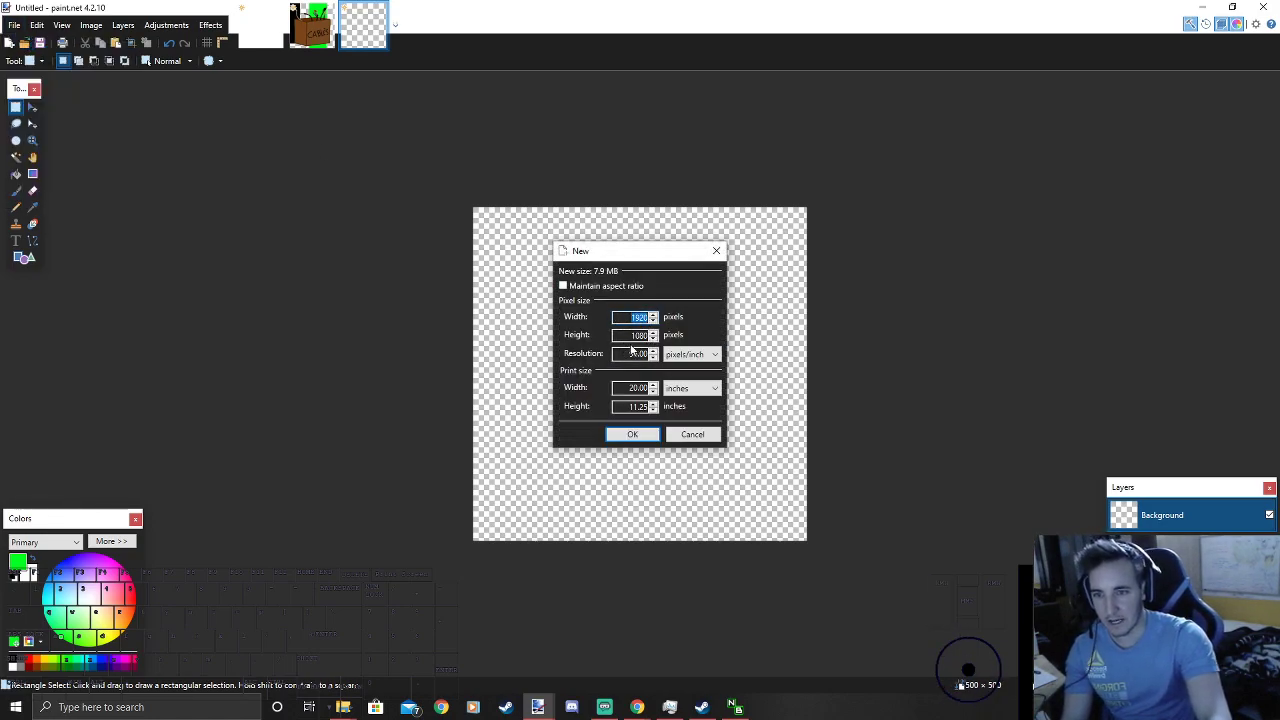
{"action": "left_click", "coordinate": [692, 434]}
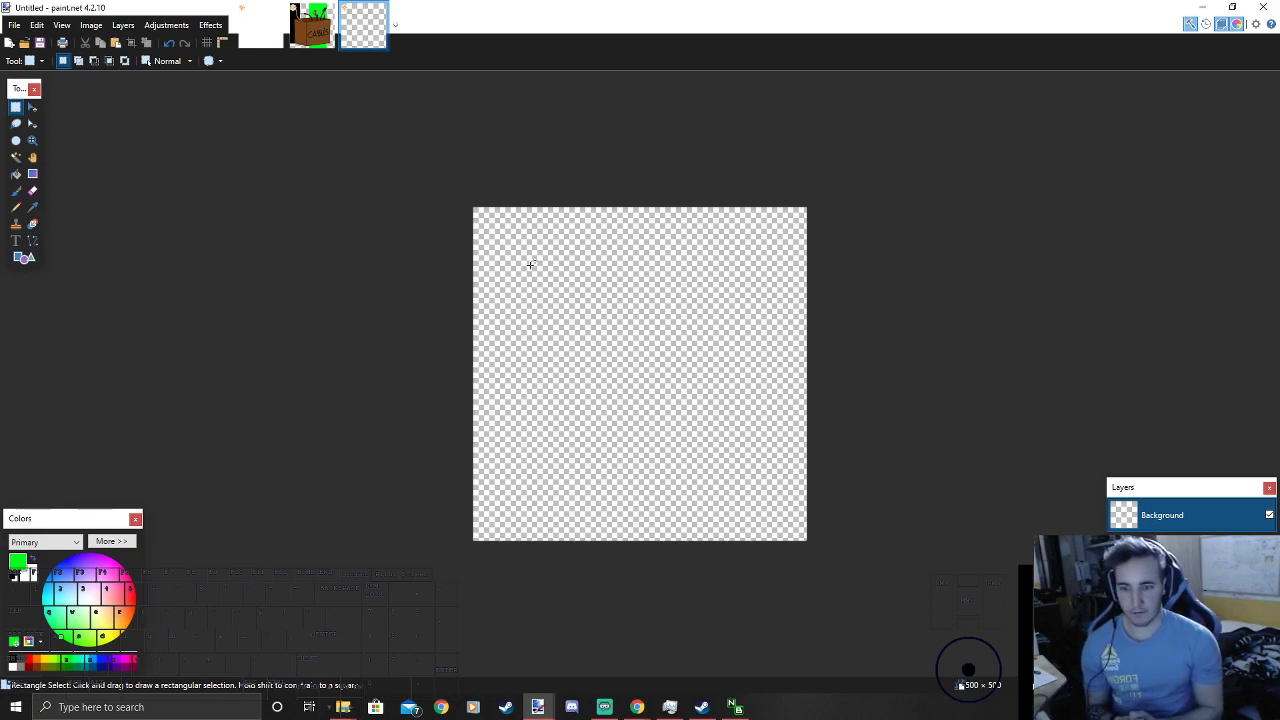
Step: Switch to Chrome and search Google Images for "ice cream" in a new tab, browsing the pictures found
{"action": "mouse_move", "coordinate": [637, 707]}
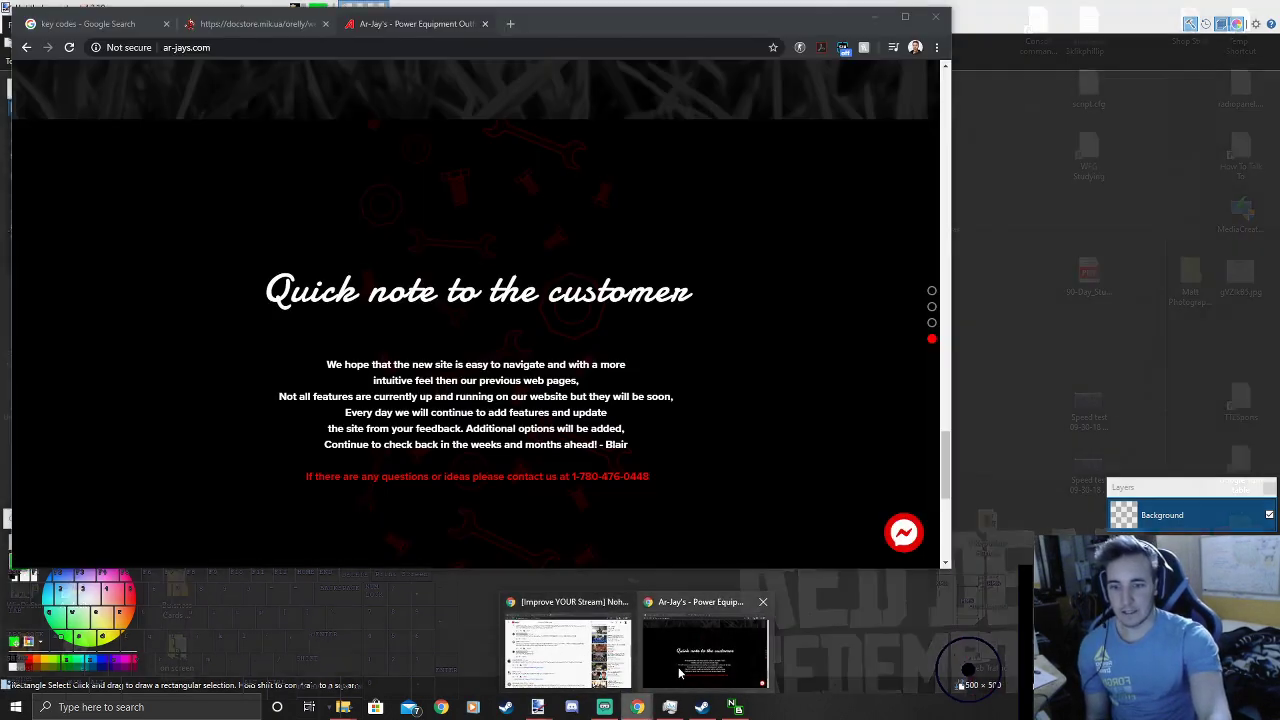
{"action": "left_click", "coordinate": [678, 667]}
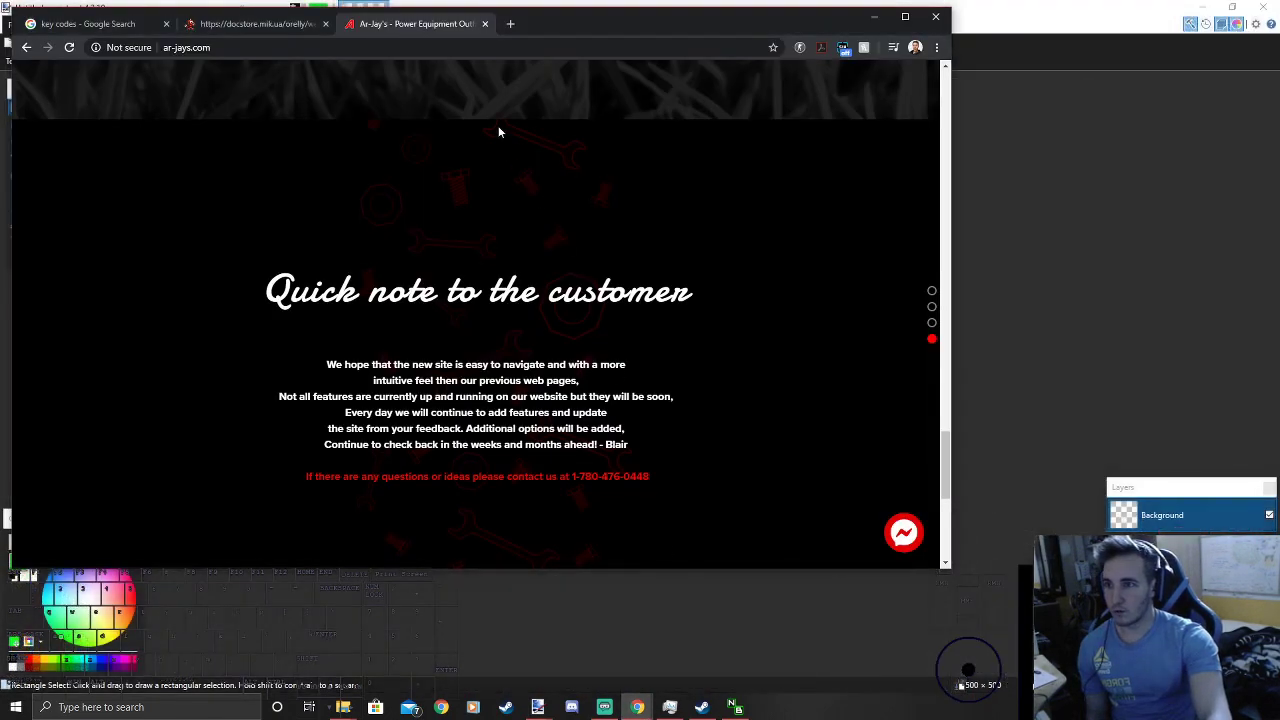
{"action": "left_click", "coordinate": [510, 23]}
{"action": "left_click", "coordinate": [463, 285]}
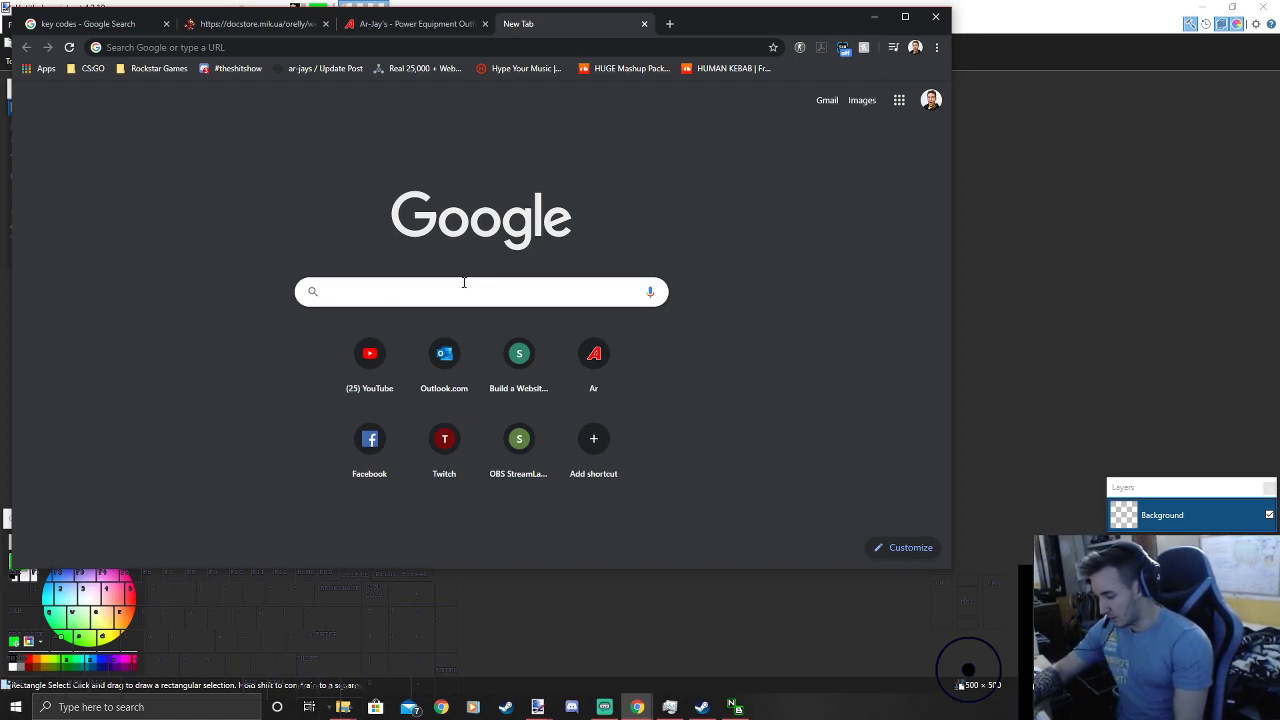
{"action": "type", "text": "ic"}
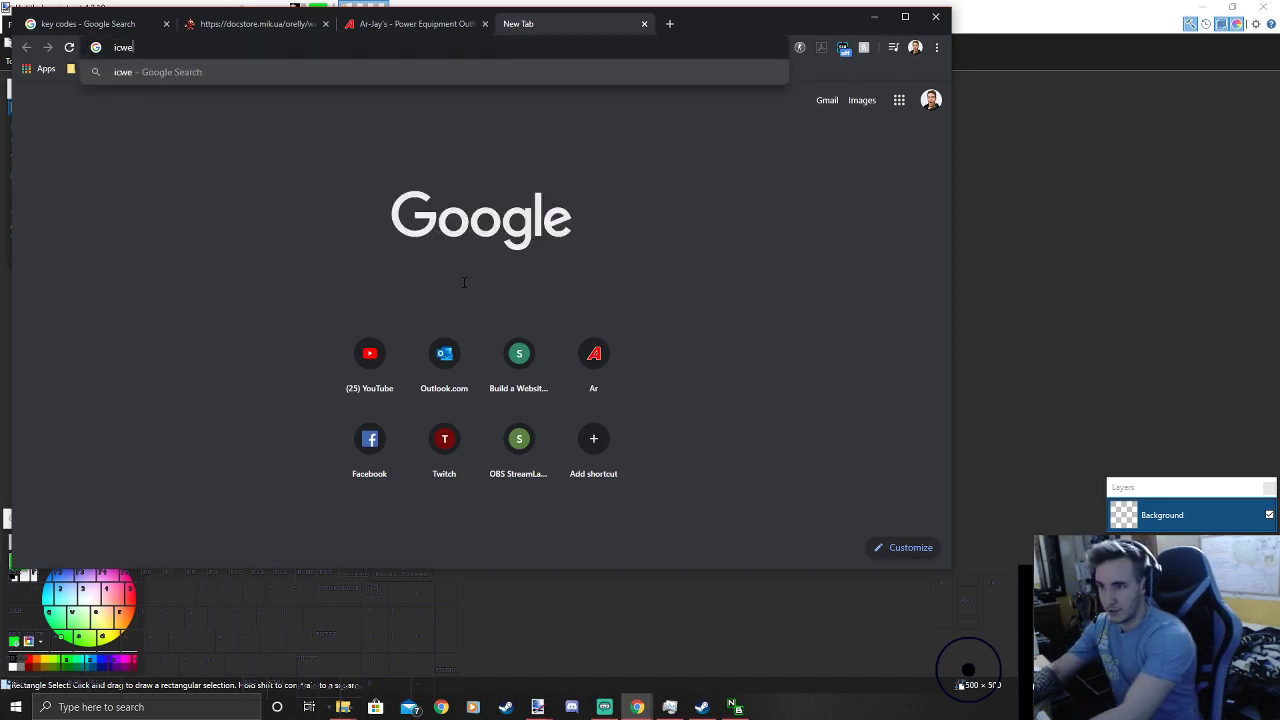
{"action": "type", "text": "e cream"}
{"action": "key", "text": "Return"}
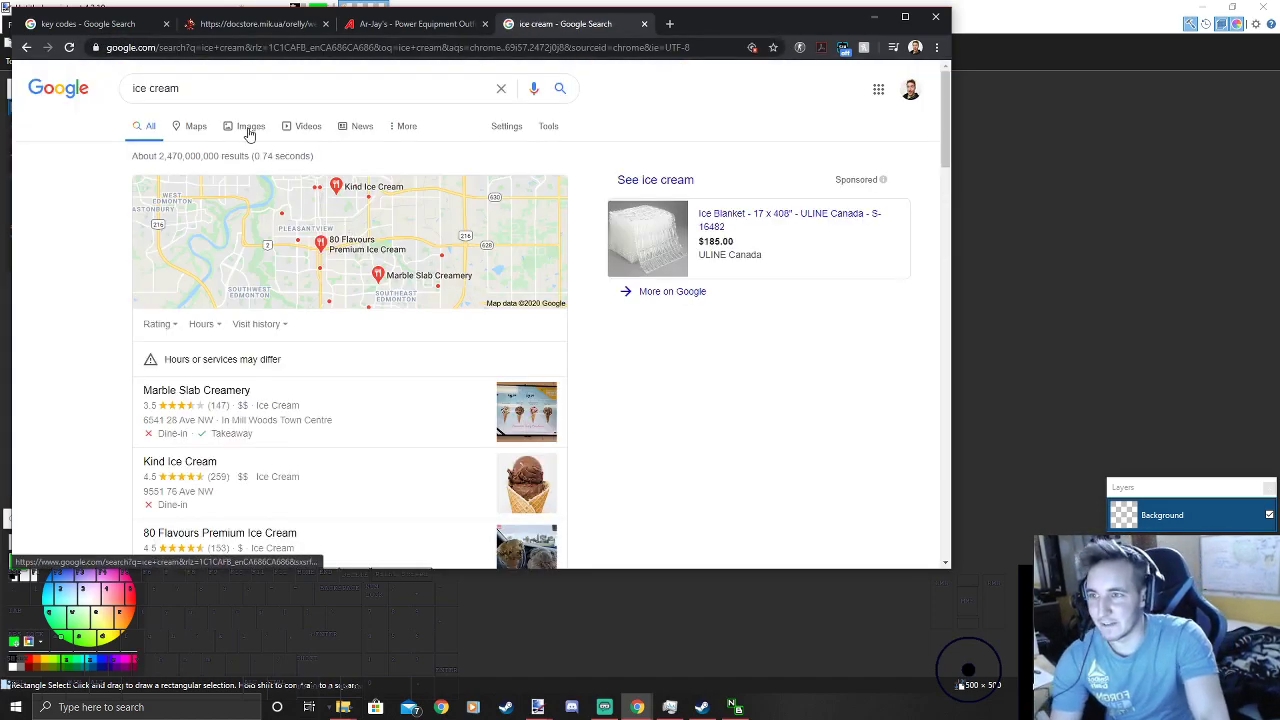
{"action": "left_click", "coordinate": [249, 127]}
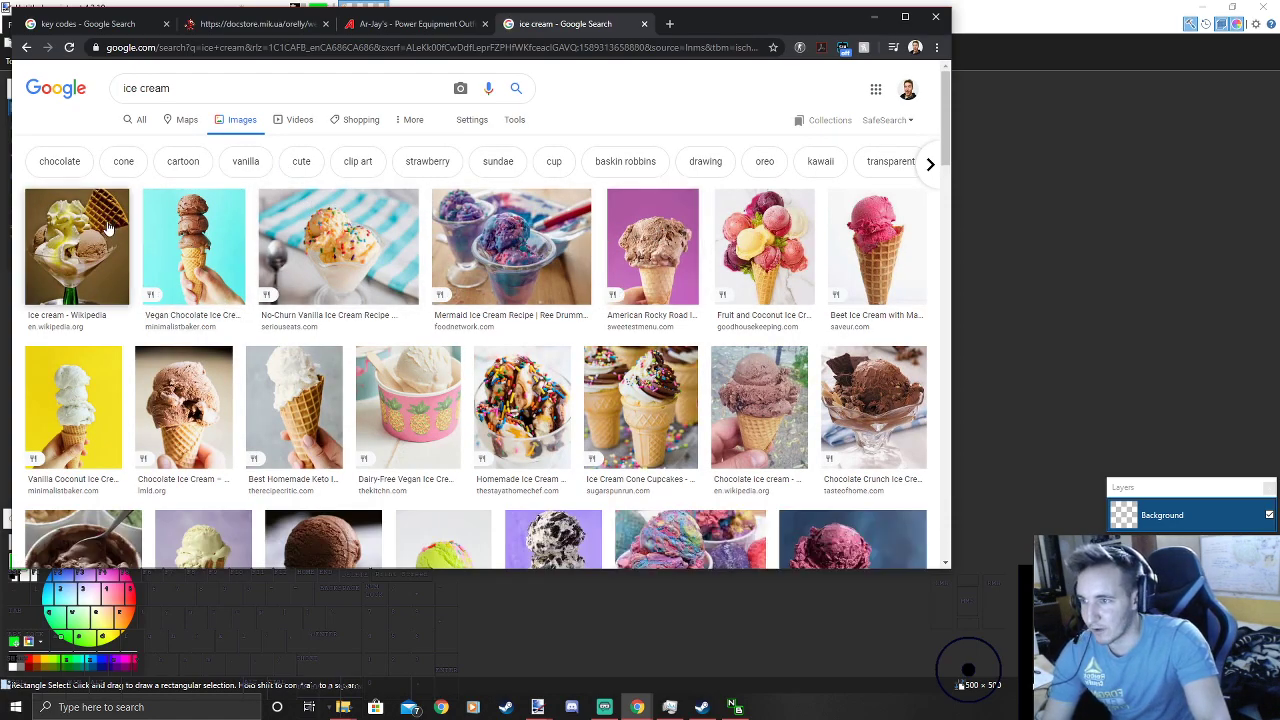
{"action": "scroll", "coordinate": [97, 258], "scroll_direction": "down", "scroll_amount": 1}
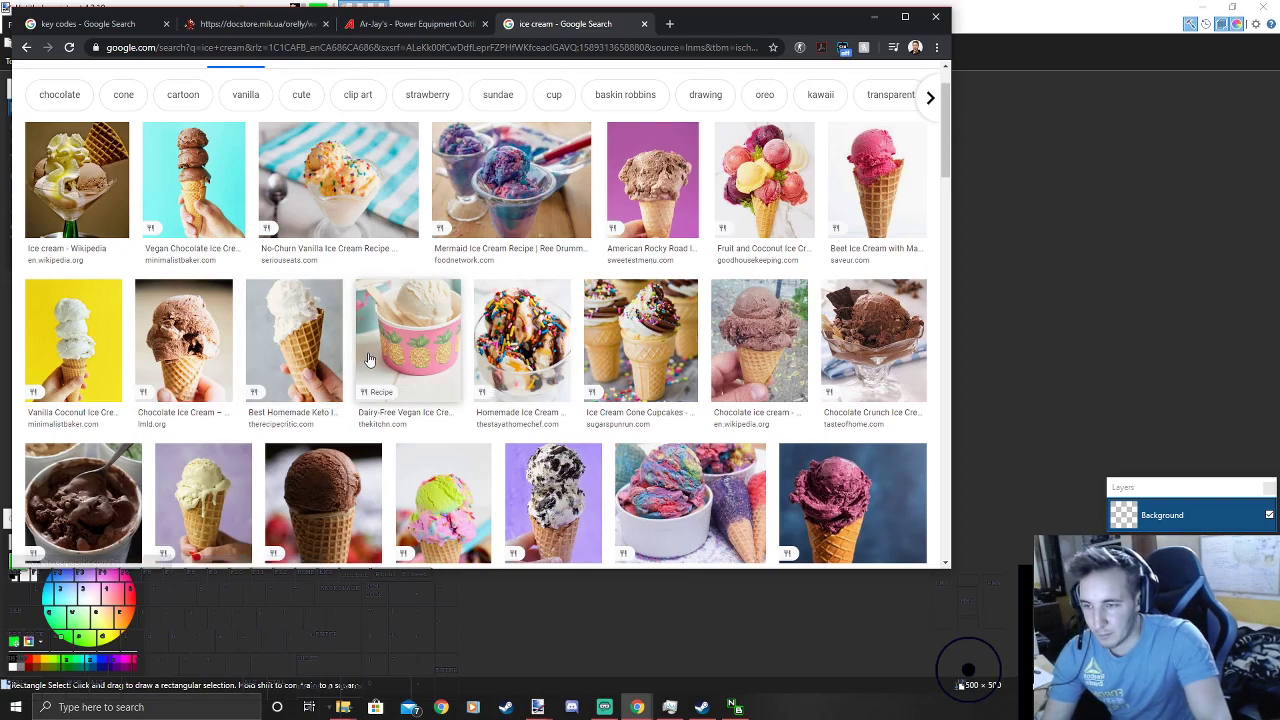
Step: Open the Vegan Chocolate Ice Cream picture in its own tab and copy the image
{"action": "scroll", "coordinate": [388, 355], "scroll_direction": "up", "scroll_amount": 1}
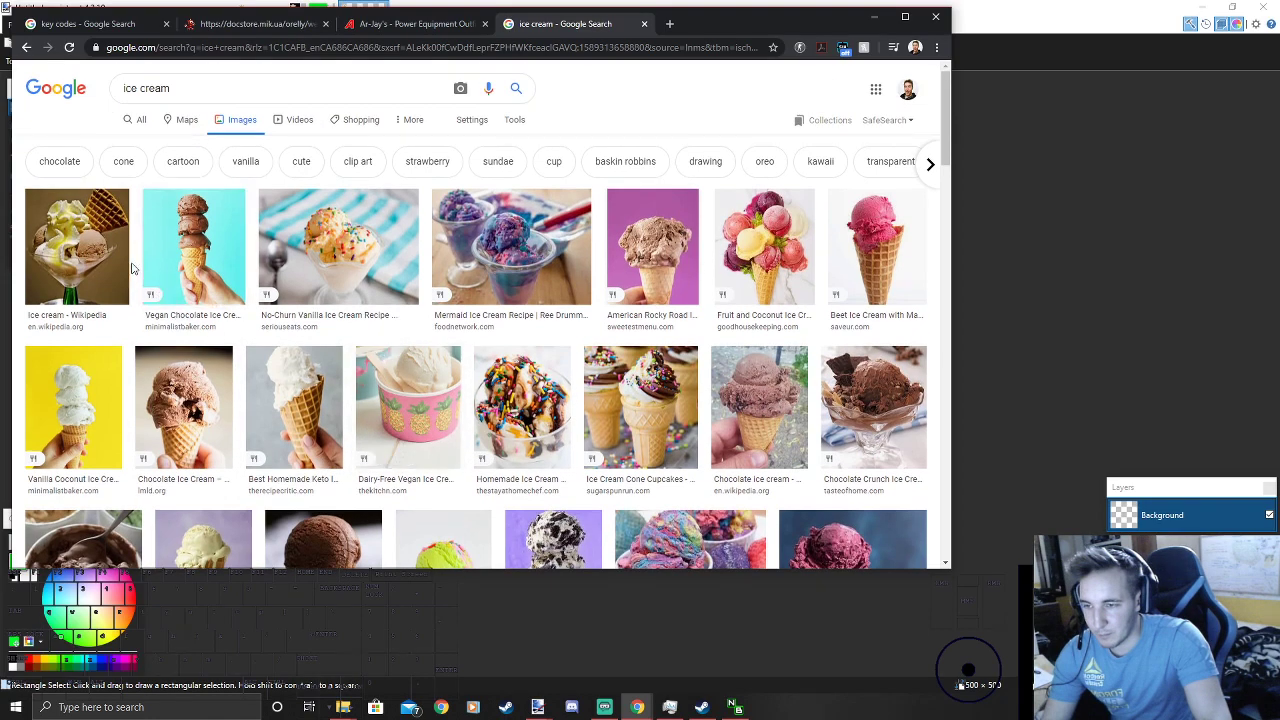
{"action": "right_click", "coordinate": [200, 245]}
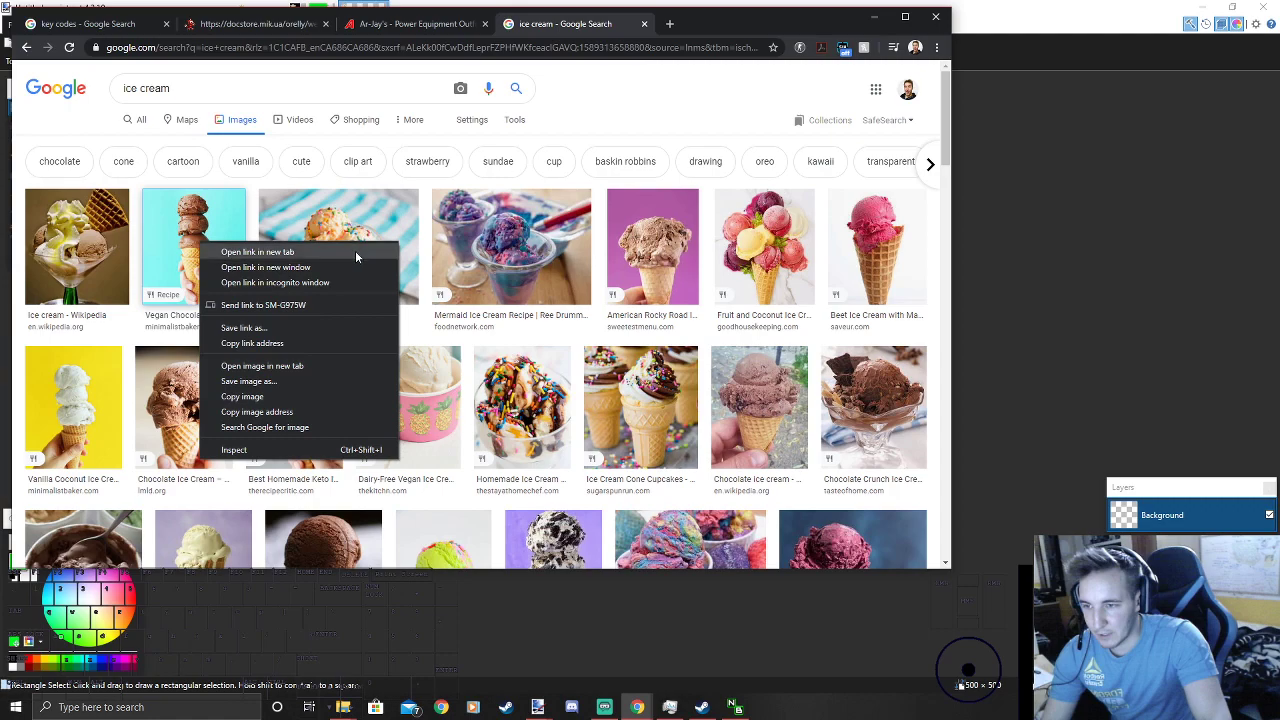
{"action": "left_click", "coordinate": [300, 366]}
{"action": "left_click", "coordinate": [714, 23]}
{"action": "right_click", "coordinate": [499, 316]}
{"action": "left_click", "coordinate": [549, 358]}
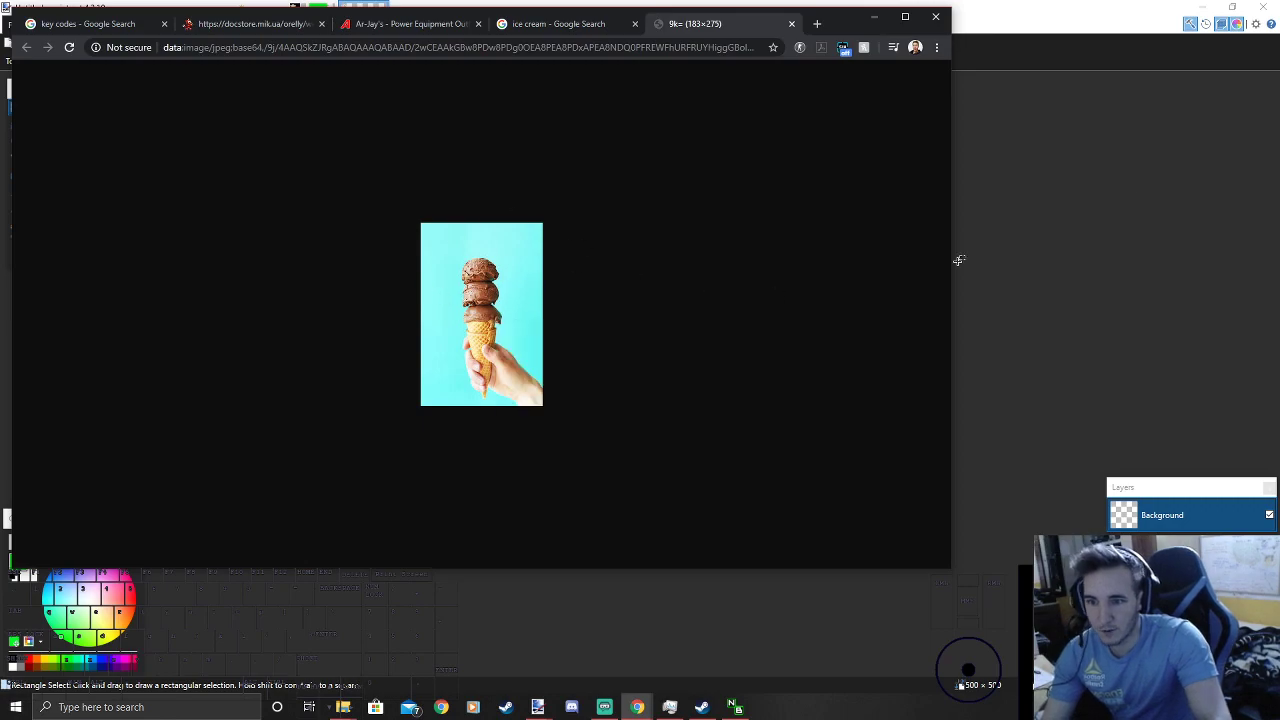
Step: Return to paint.net, create a new 183 × 275 px image, paste the ice cream picture into it and deselect it
{"action": "left_click", "coordinate": [985, 283]}
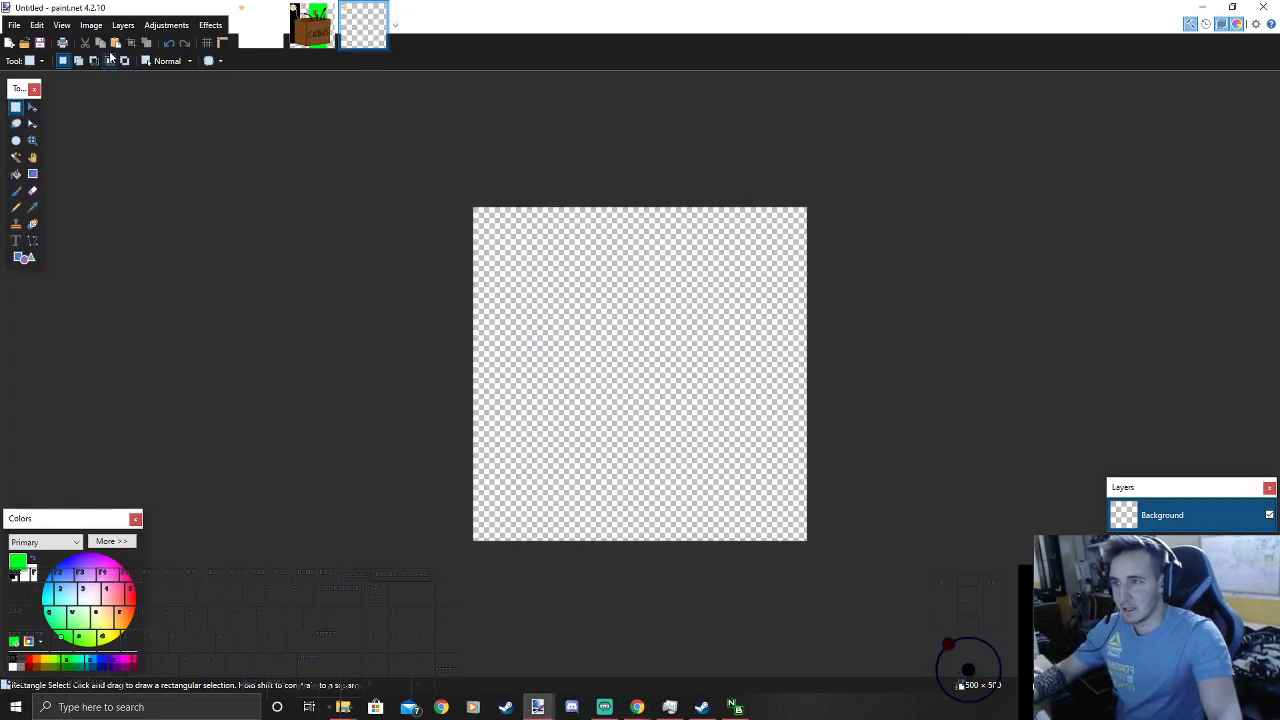
{"action": "left_click", "coordinate": [14, 24]}
{"action": "left_click", "coordinate": [30, 46]}
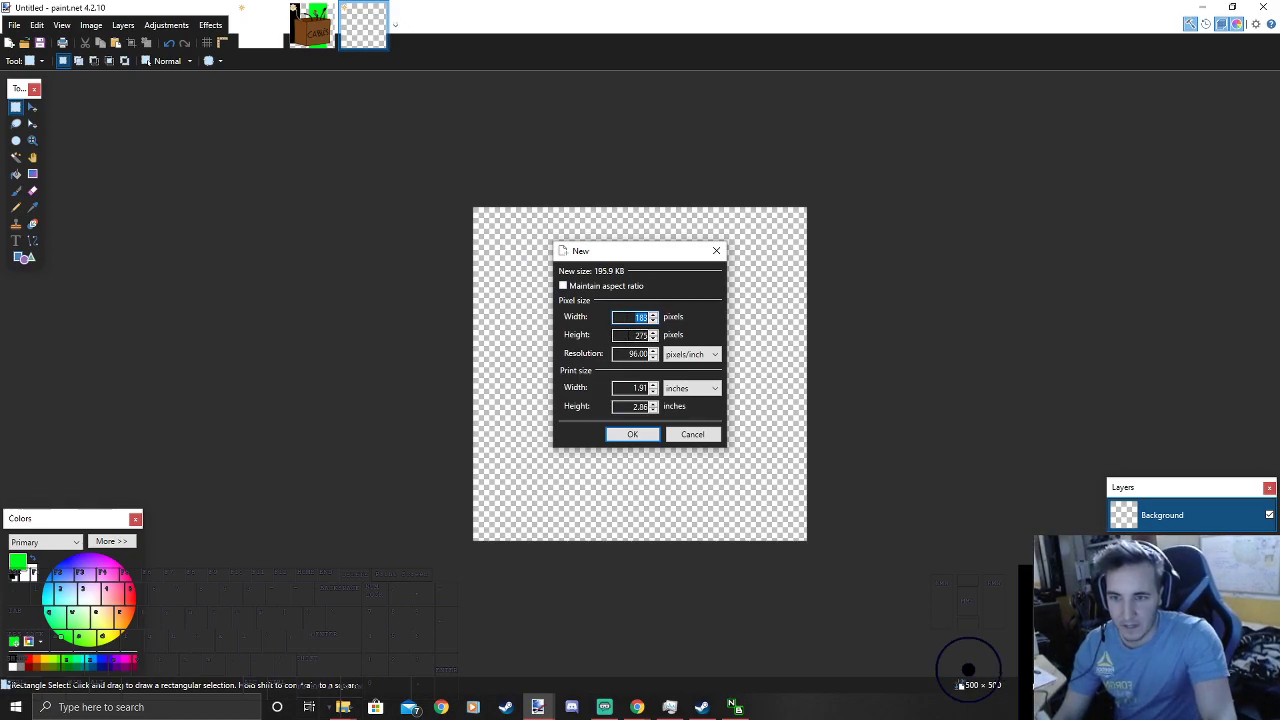
{"action": "left_click", "coordinate": [633, 434]}
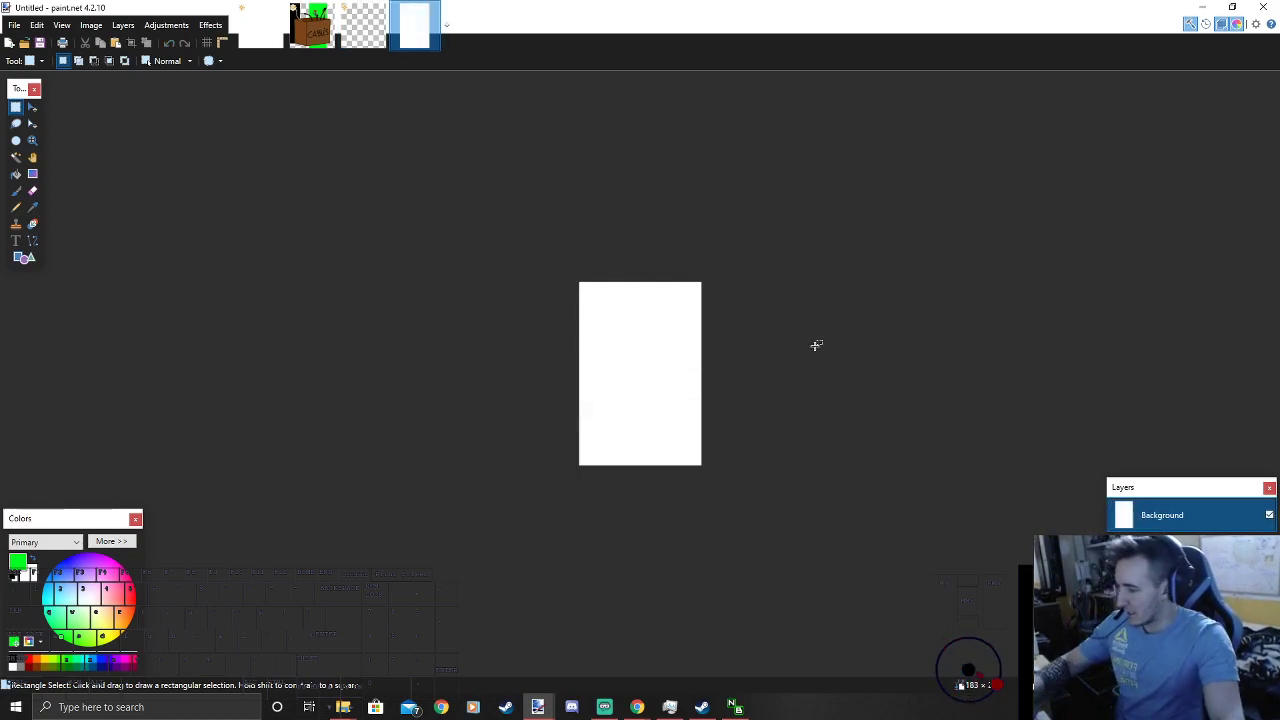
{"action": "scroll", "coordinate": [757, 377], "scroll_direction": "up", "scroll_amount": 4}
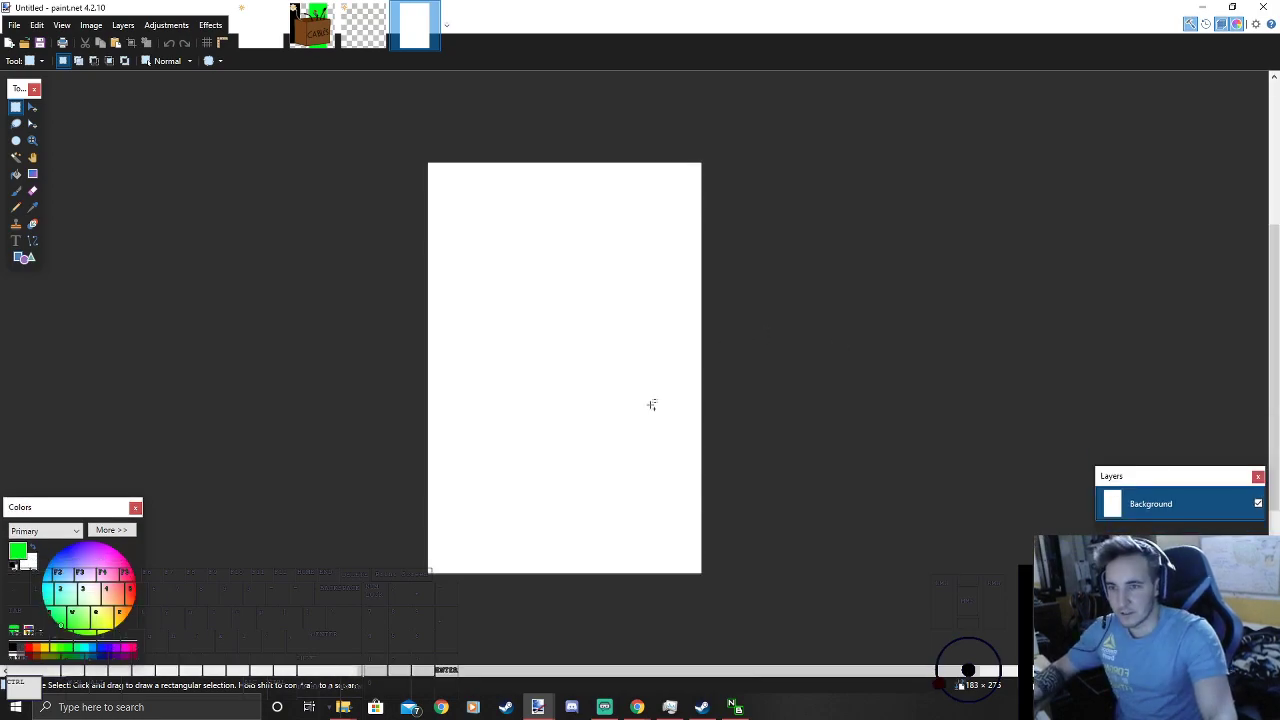
{"action": "key", "text": "ctrl+v"}
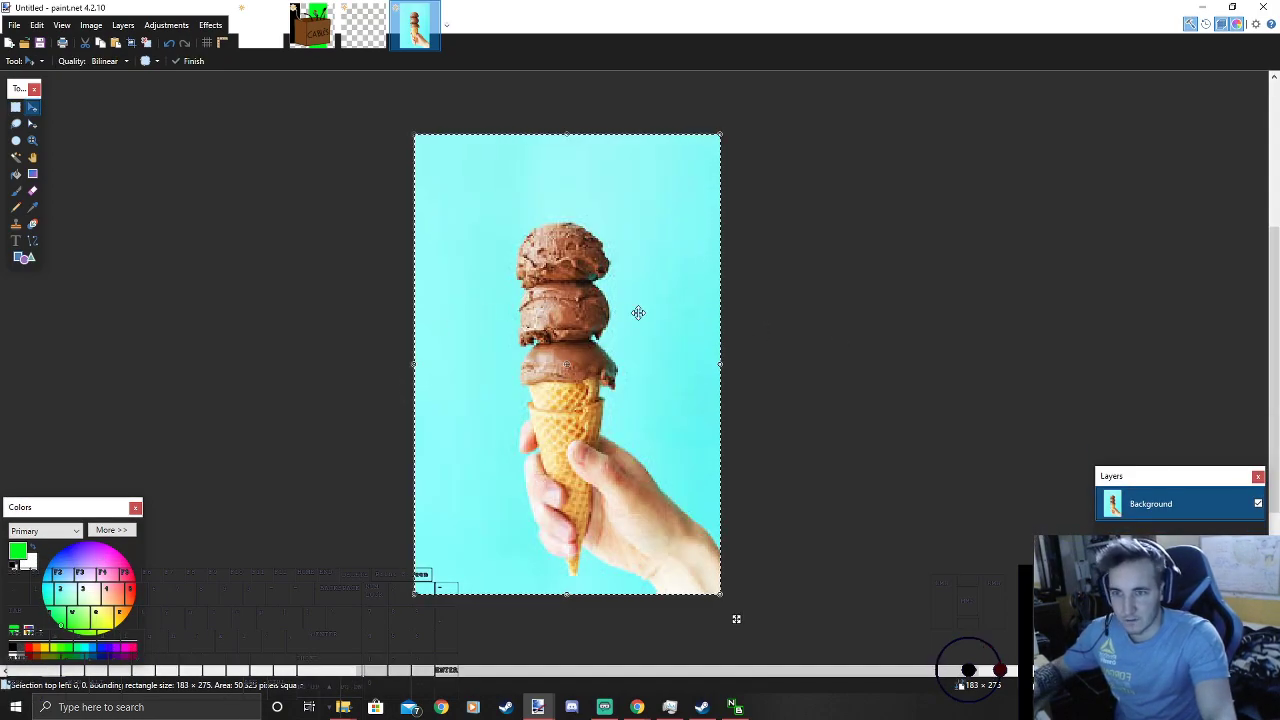
{"action": "left_click", "coordinate": [15, 107]}
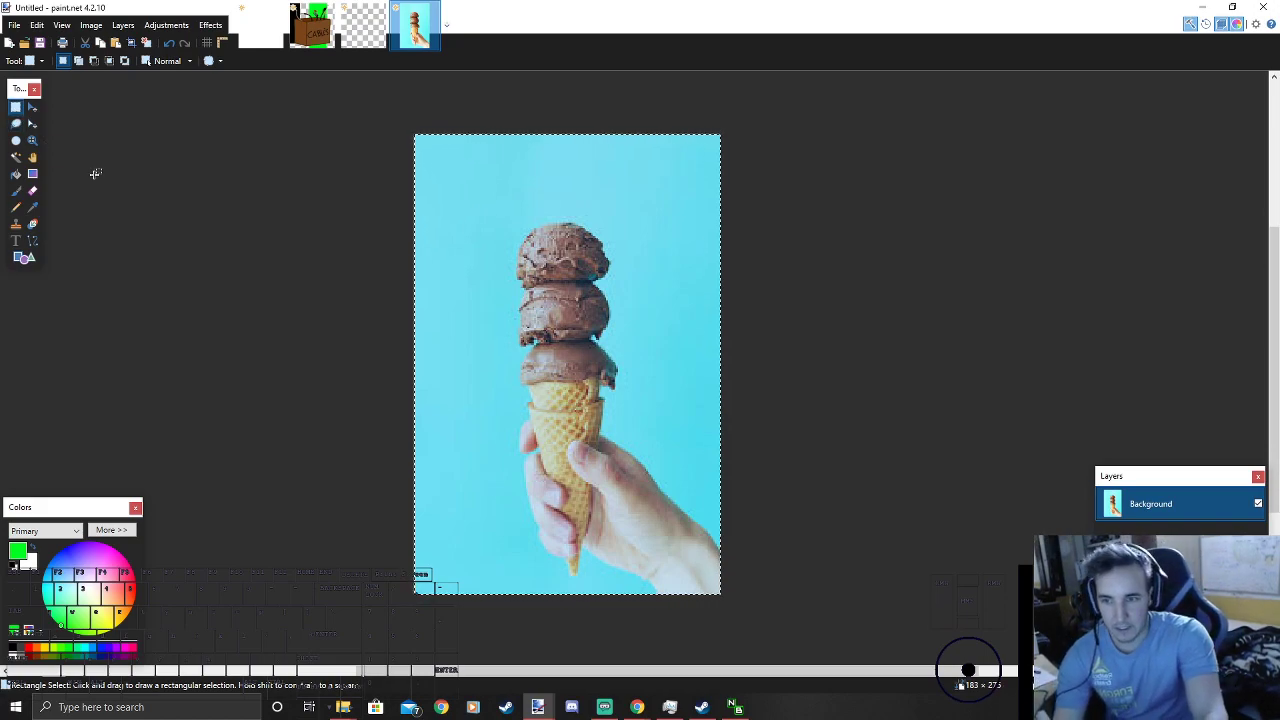
{"action": "left_click", "coordinate": [120, 212]}
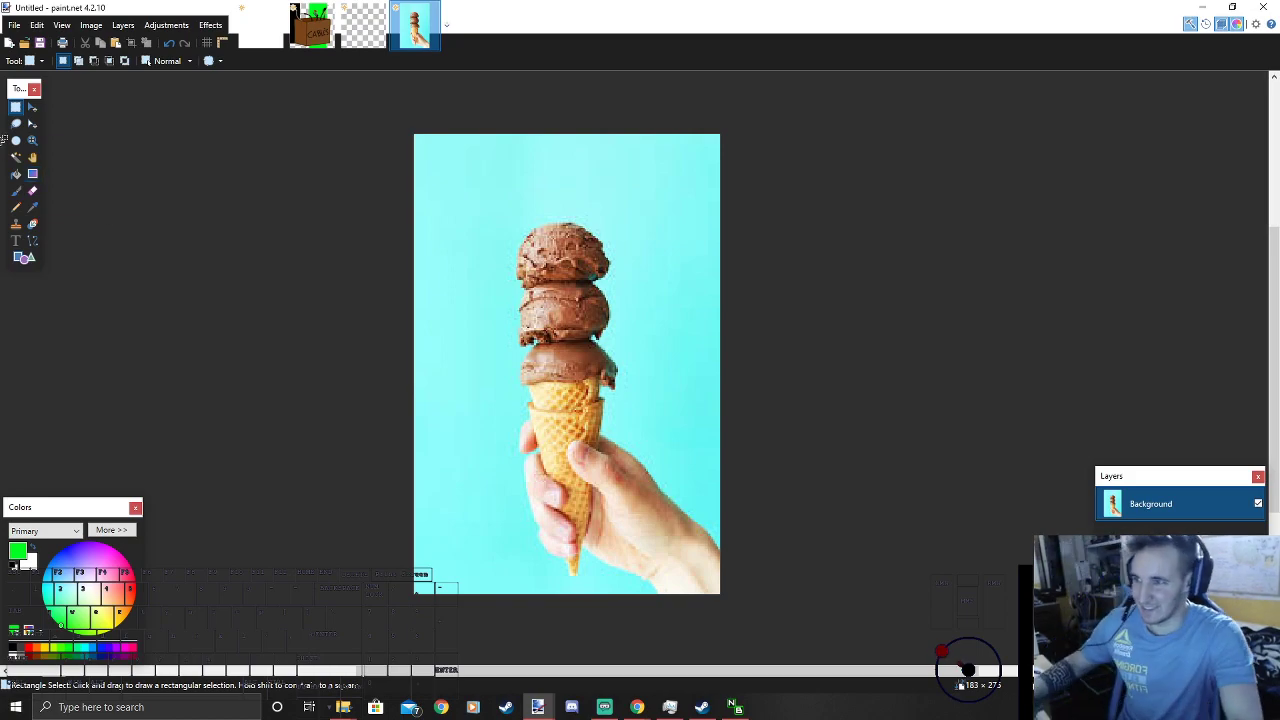
Step: Select the cyan background with the Magic Wand at 35% tolerance and delete it
{"action": "left_click", "coordinate": [20, 157]}
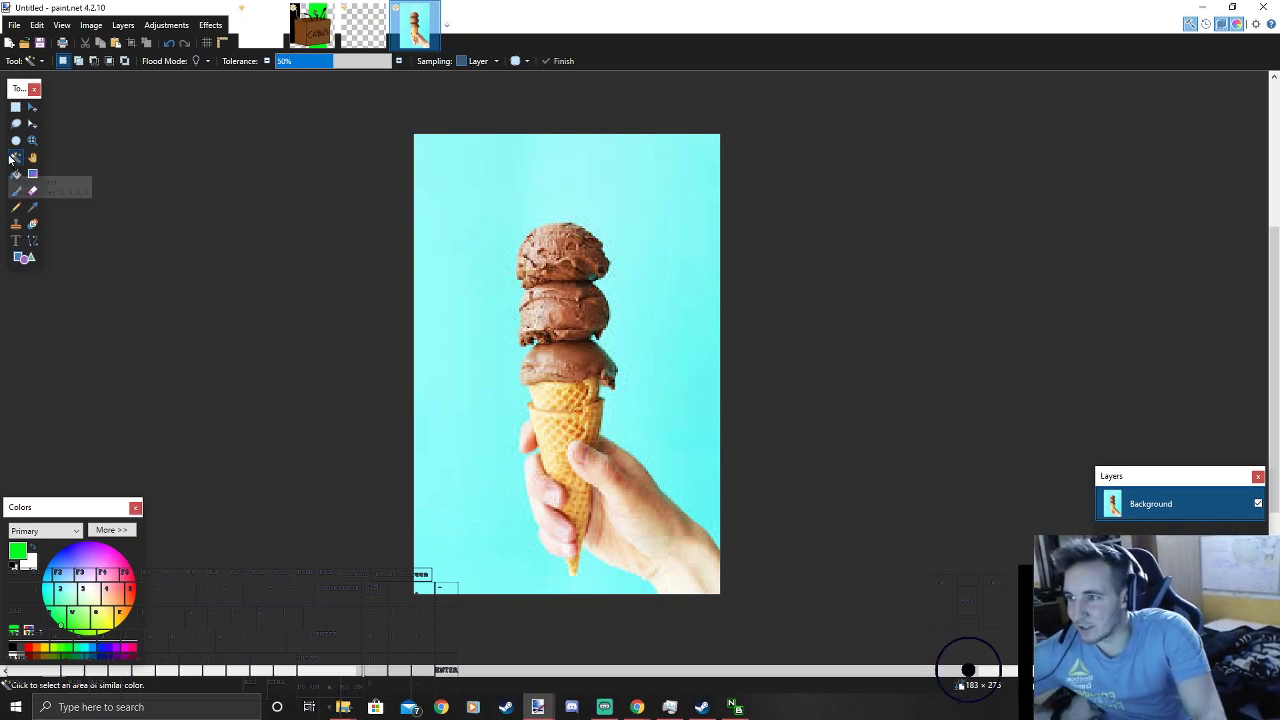
{"action": "left_click", "coordinate": [543, 199]}
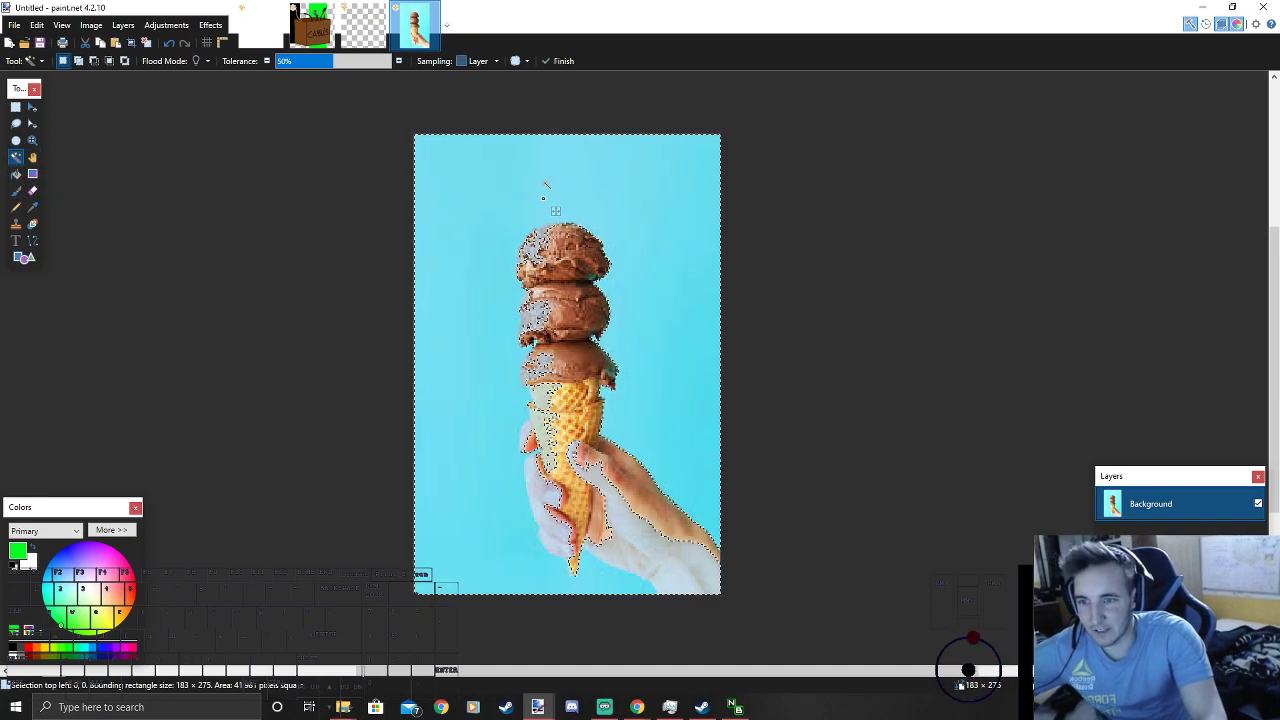
{"action": "left_click", "coordinate": [313, 63]}
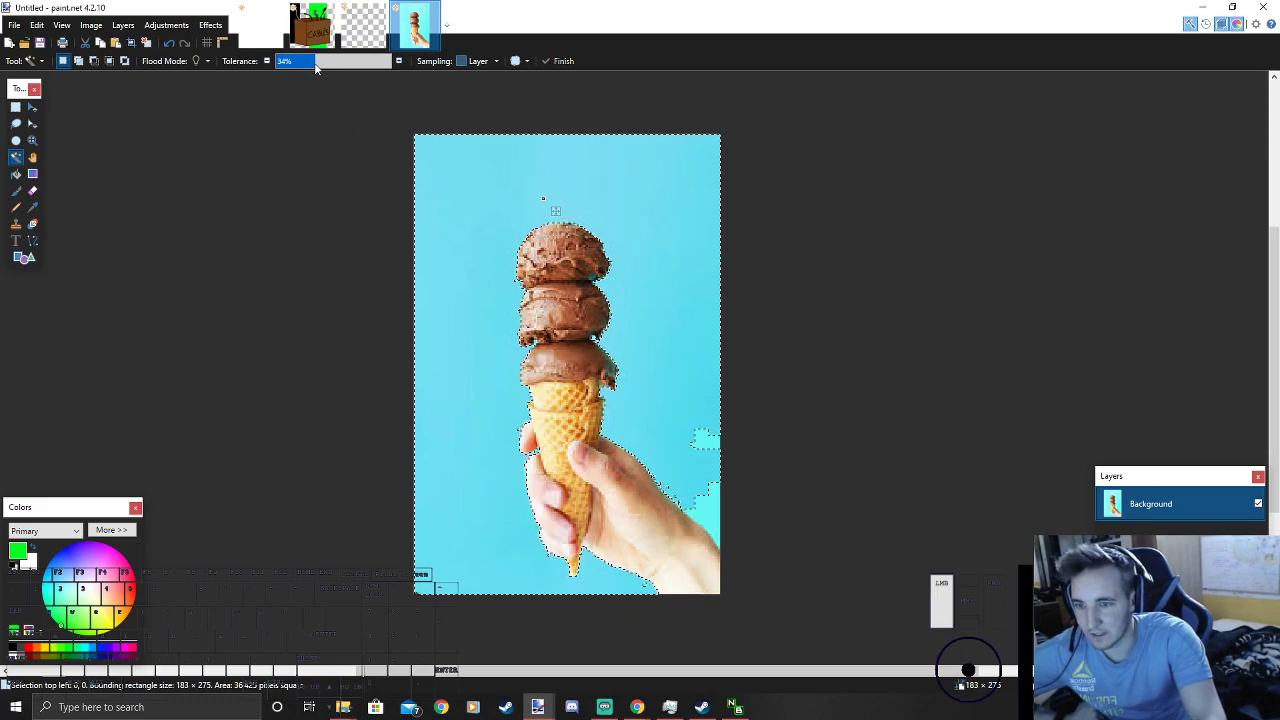
{"action": "left_click_drag", "start_coordinate": [316, 66], "coordinate": [318, 66]}
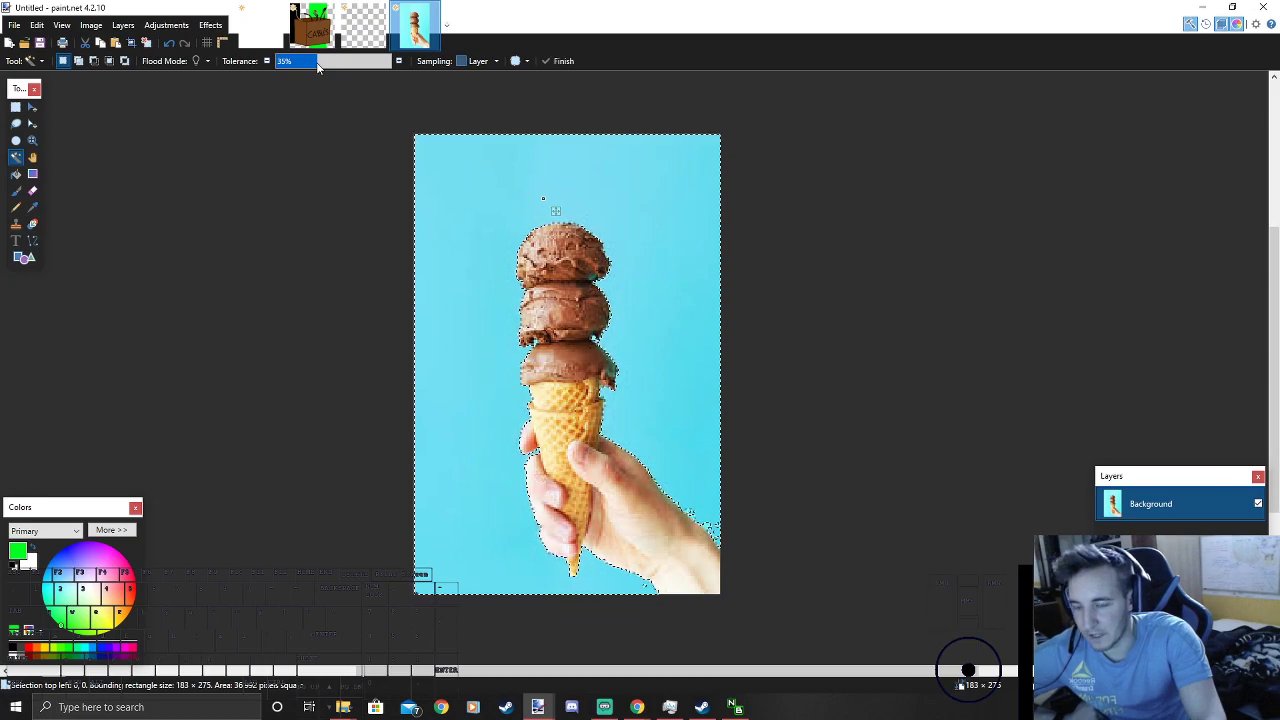
{"action": "key", "text": "Delete"}
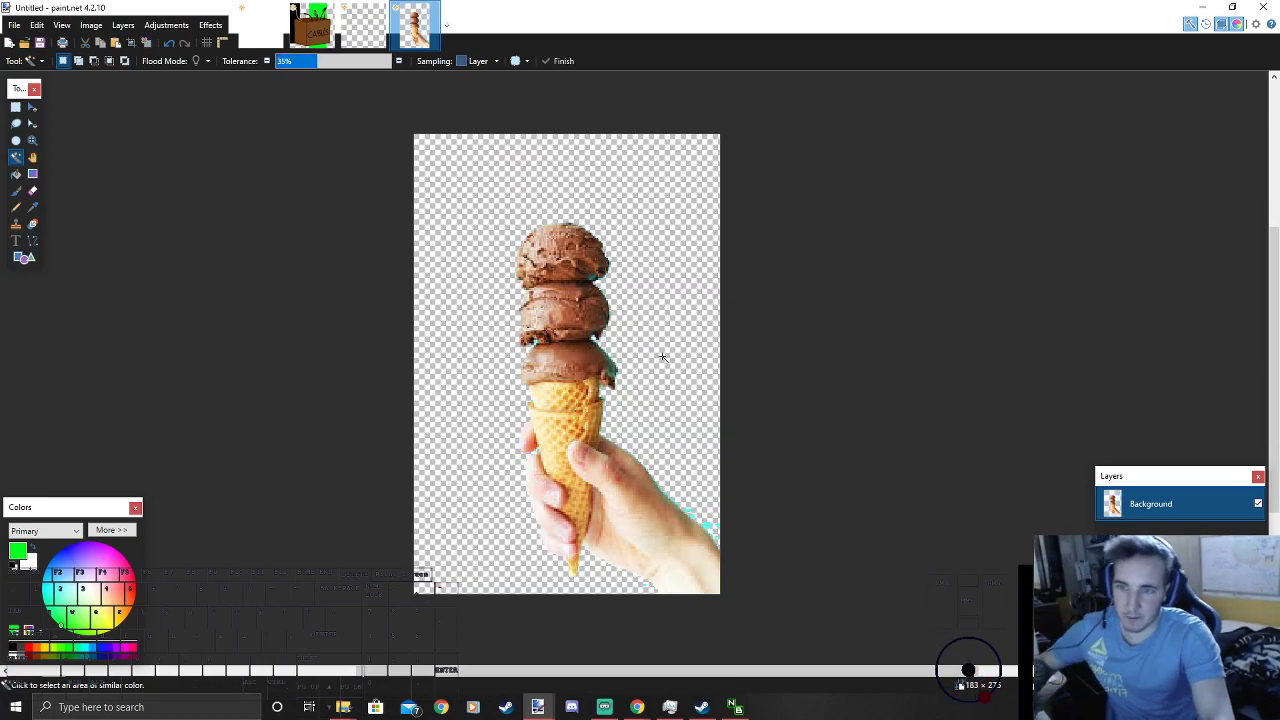
Step: Erase the leftover cyan specks and fringe along the upper edge of the hand and beside the cone
{"action": "scroll", "coordinate": [558, 463], "scroll_direction": "up", "scroll_amount": 5}
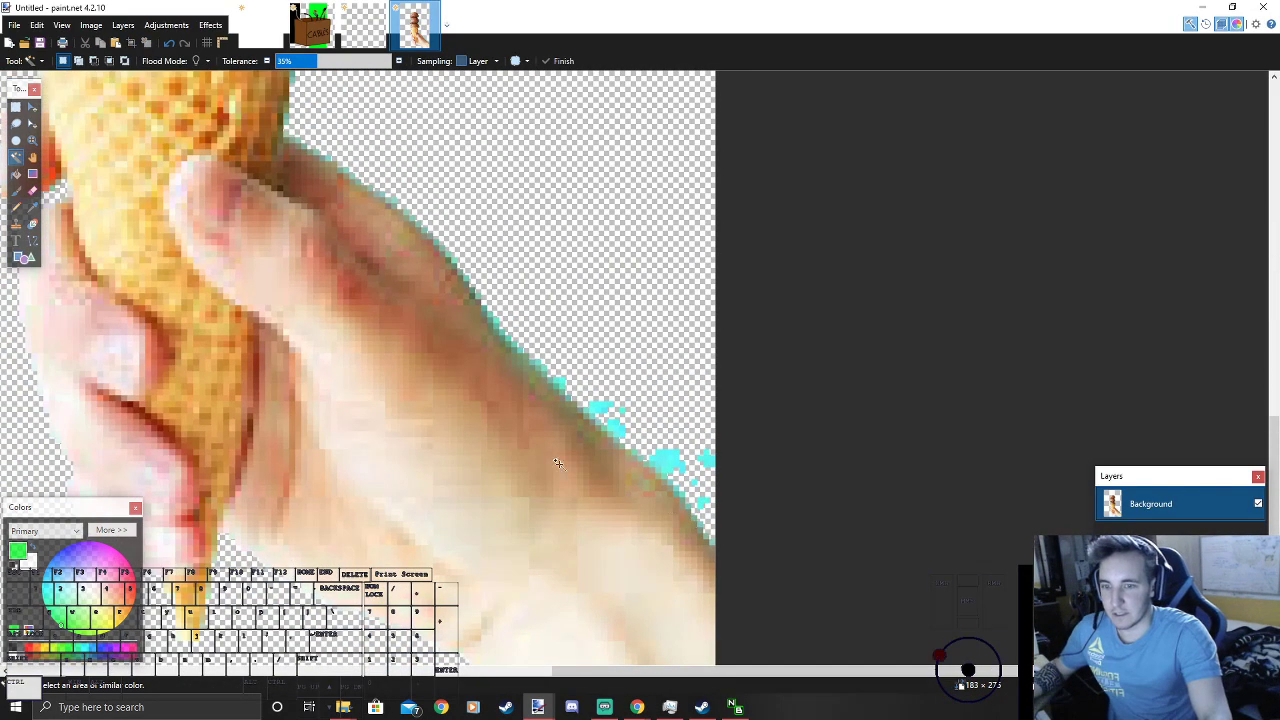
{"action": "left_click", "coordinate": [32, 189]}
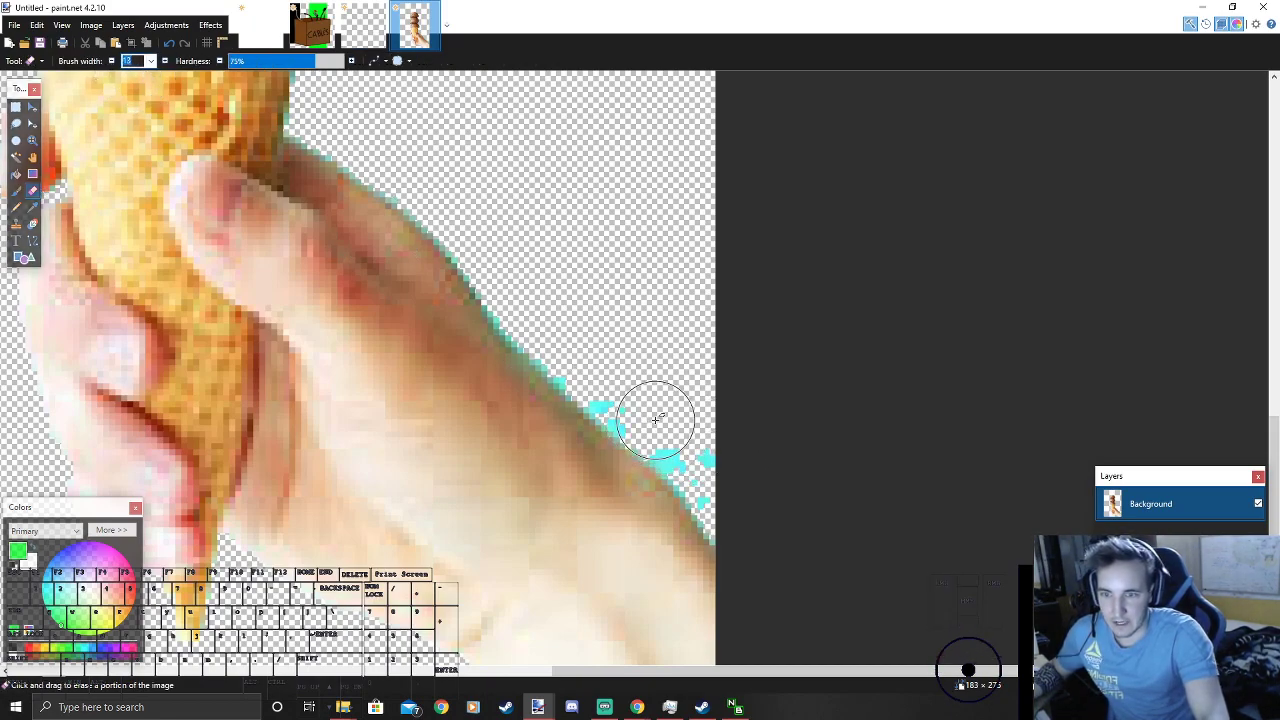
{"action": "left_click_drag", "start_coordinate": [677, 437], "coordinate": [742, 513]}
{"action": "left_click_drag", "start_coordinate": [731, 501], "coordinate": [747, 520]}
{"action": "mouse_move", "coordinate": [687, 446]}
{"action": "left_mouse_down"}
{"action": "mouse_move", "coordinate": [525, 306]}
{"action": "mouse_move", "coordinate": [456, 208]}
{"action": "mouse_move", "coordinate": [339, 129]}
{"action": "left_mouse_up"}
{"action": "scroll", "coordinate": [566, 244], "scroll_direction": "down", "scroll_amount": 4}
{"action": "scroll", "coordinate": [422, 198], "scroll_direction": "up", "scroll_amount": 3}
{"action": "scroll", "coordinate": [422, 198], "scroll_direction": "up", "scroll_amount": 4}
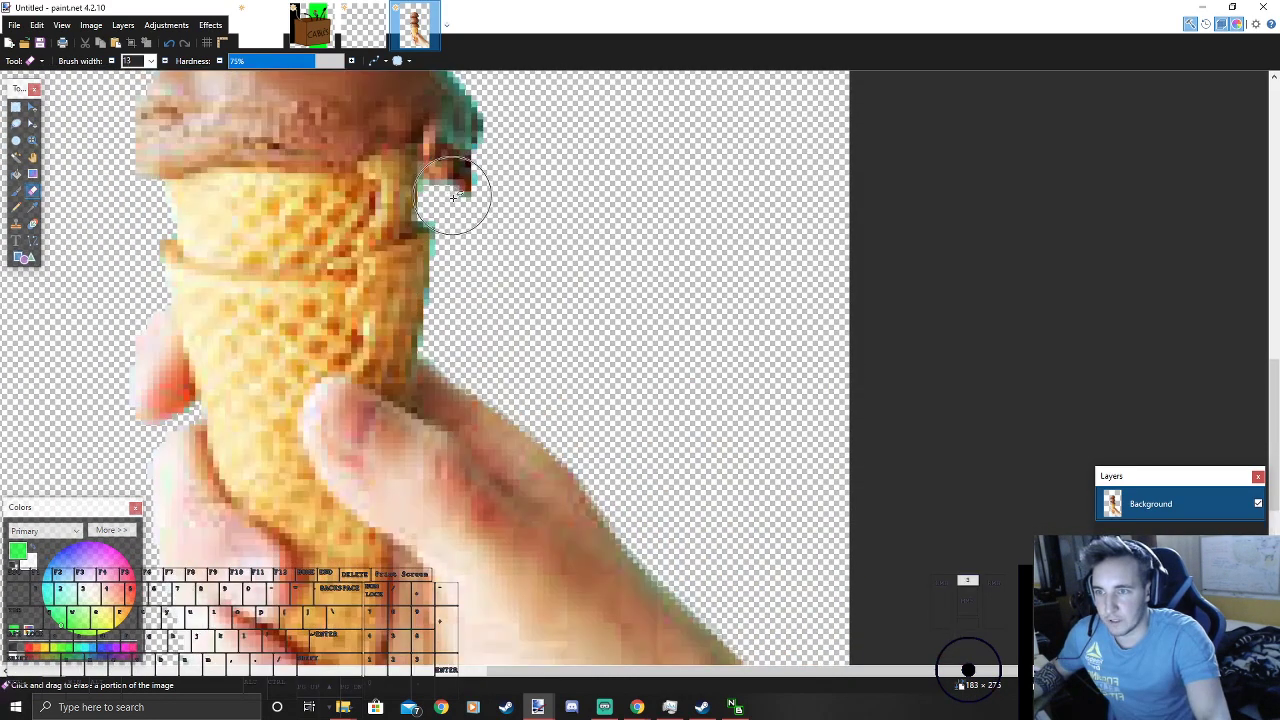
{"action": "mouse_move", "coordinate": [468, 323]}
{"action": "left_mouse_down"}
{"action": "mouse_move", "coordinate": [468, 390]}
{"action": "mouse_move", "coordinate": [470, 378]}
{"action": "left_mouse_up"}
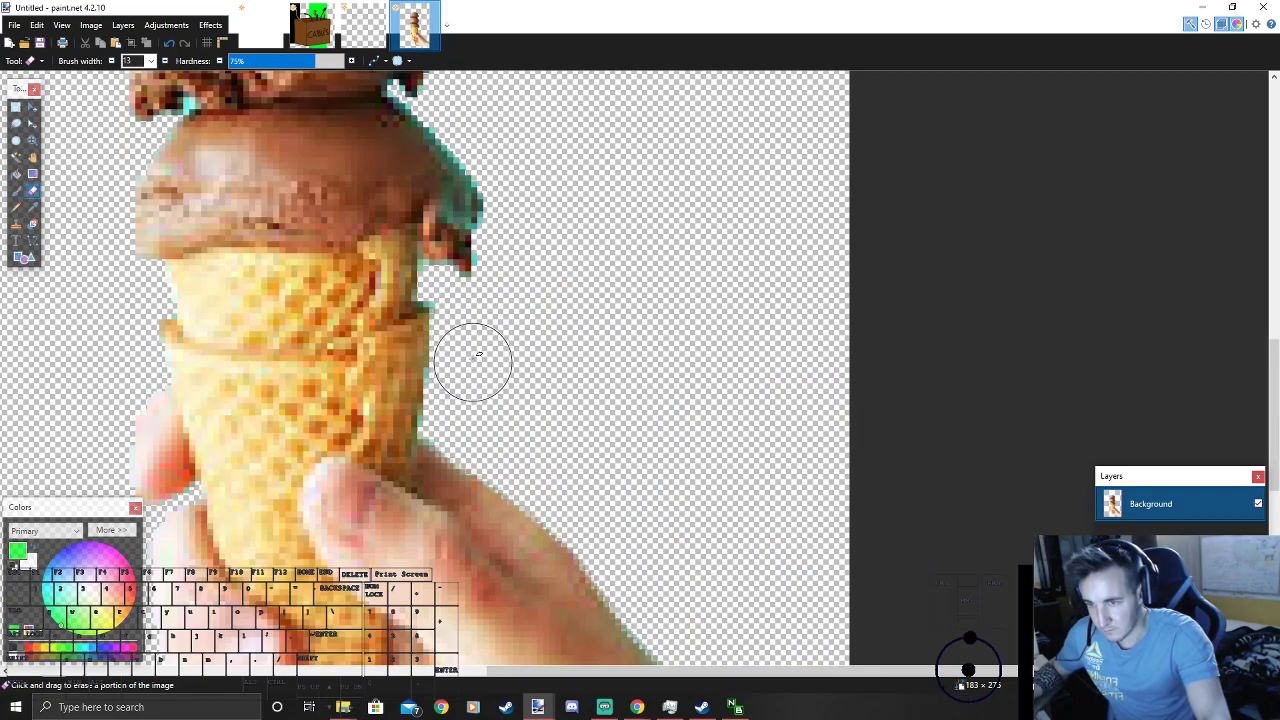
Step: Try to erase closer along the upper edge of the hand, and undo that stroke
{"action": "scroll", "coordinate": [527, 325], "scroll_direction": "down", "scroll_amount": 4}
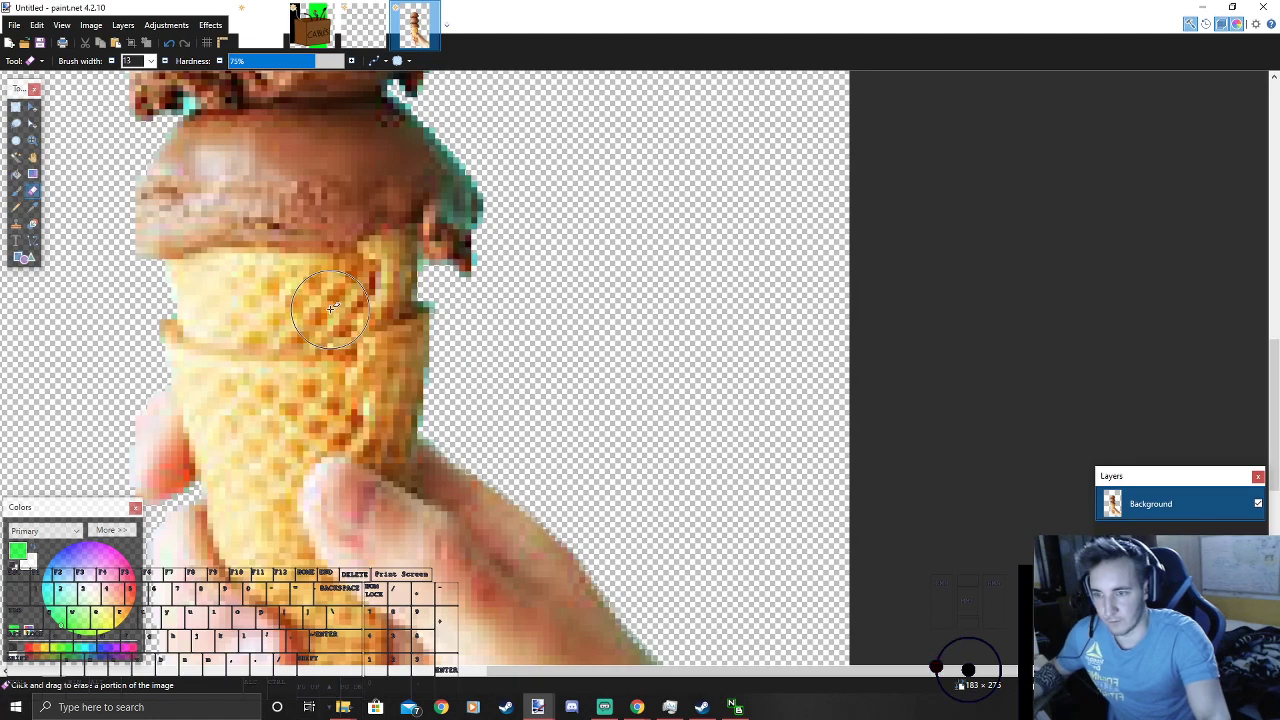
{"action": "scroll", "coordinate": [523, 537], "scroll_direction": "up", "scroll_amount": 4}
{"action": "mouse_move", "coordinate": [540, 512]}
{"action": "left_mouse_down"}
{"action": "mouse_move", "coordinate": [484, 444]}
{"action": "mouse_move", "coordinate": [382, 362]}
{"action": "mouse_move", "coordinate": [272, 296]}
{"action": "mouse_move", "coordinate": [195, 290]}
{"action": "left_mouse_up"}
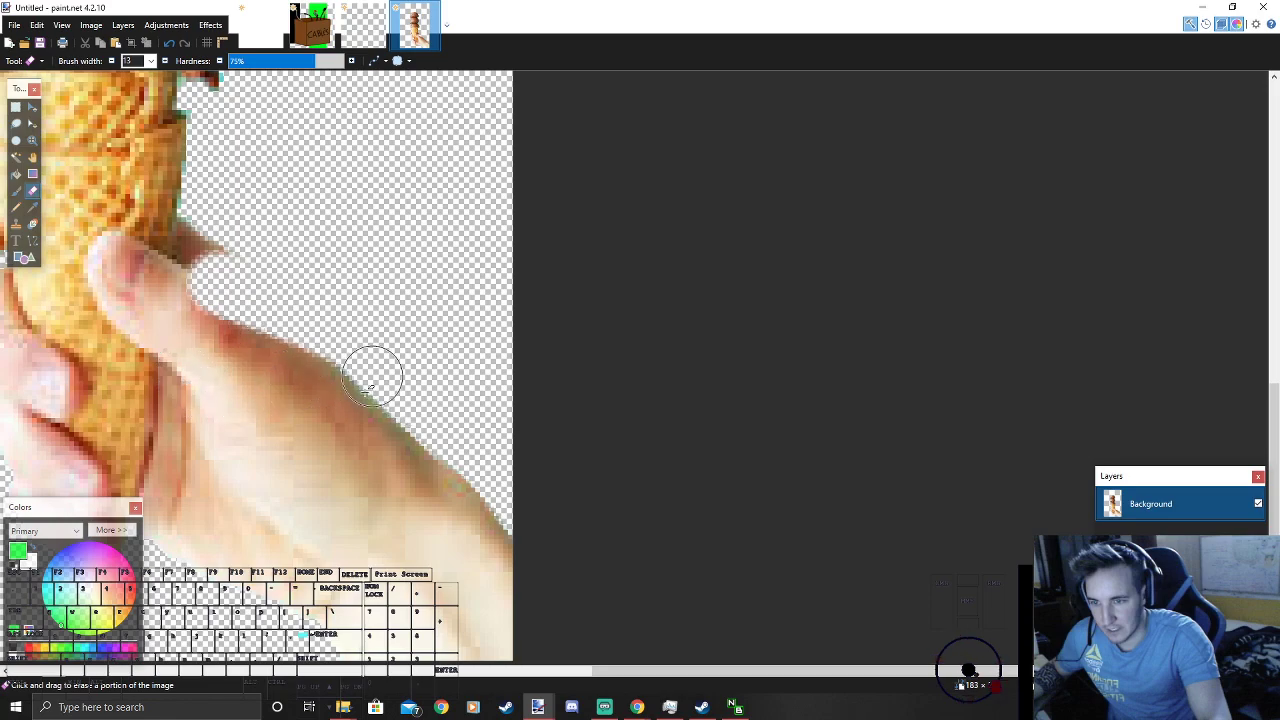
{"action": "key", "text": "ctrl+z"}
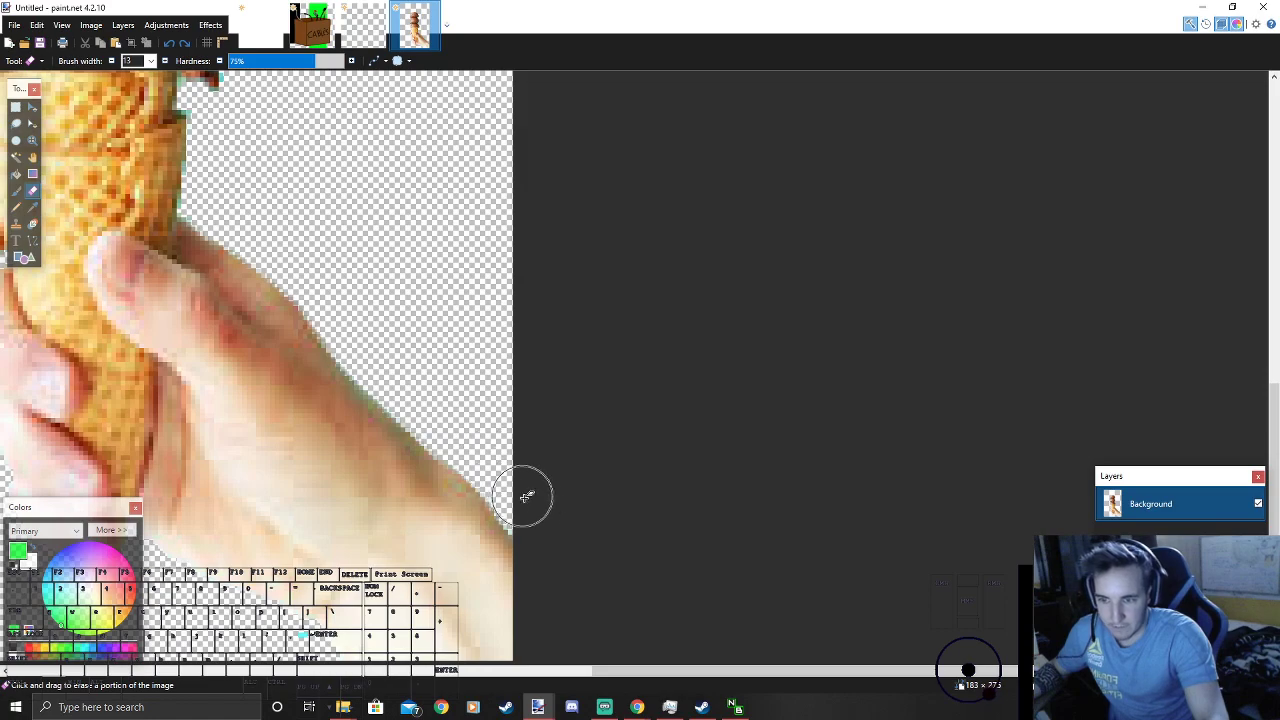
Step: Examine the edges of the scoops, cone and hand for remaining cyan fringe
{"action": "scroll", "coordinate": [514, 457], "scroll_direction": "down", "scroll_amount": 5}
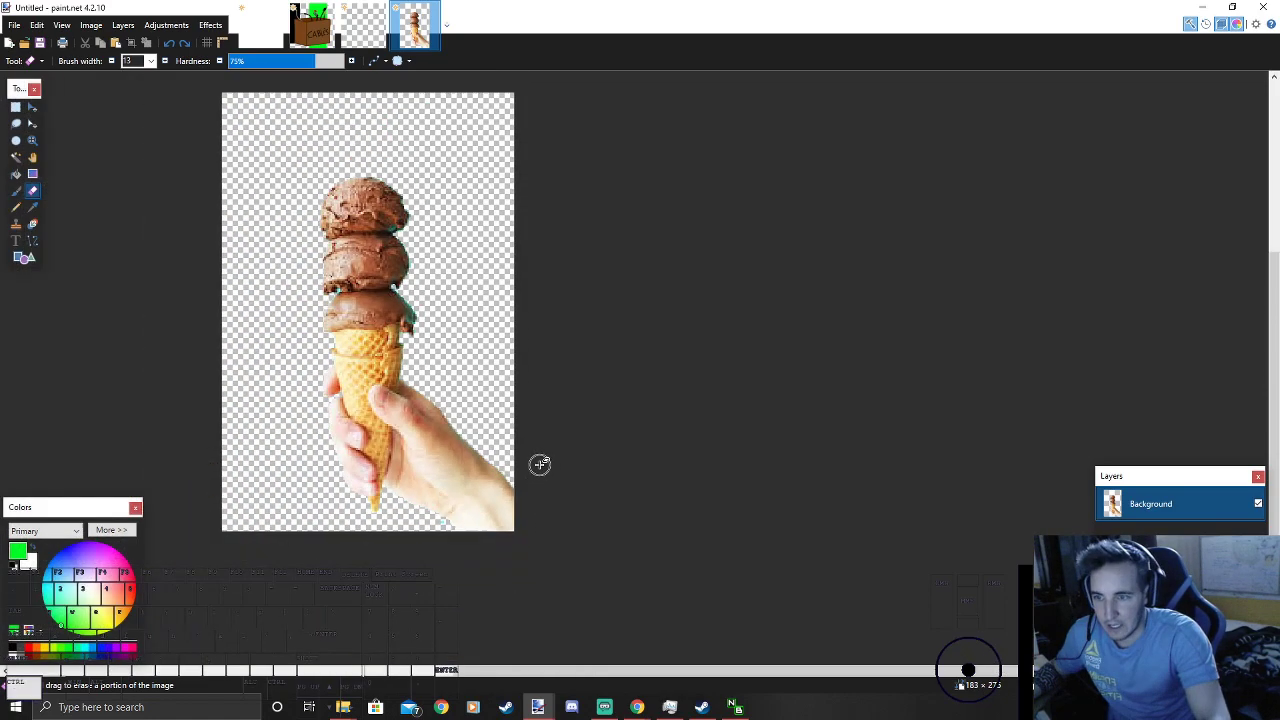
{"action": "scroll", "coordinate": [540, 463], "scroll_direction": "up", "scroll_amount": 2}
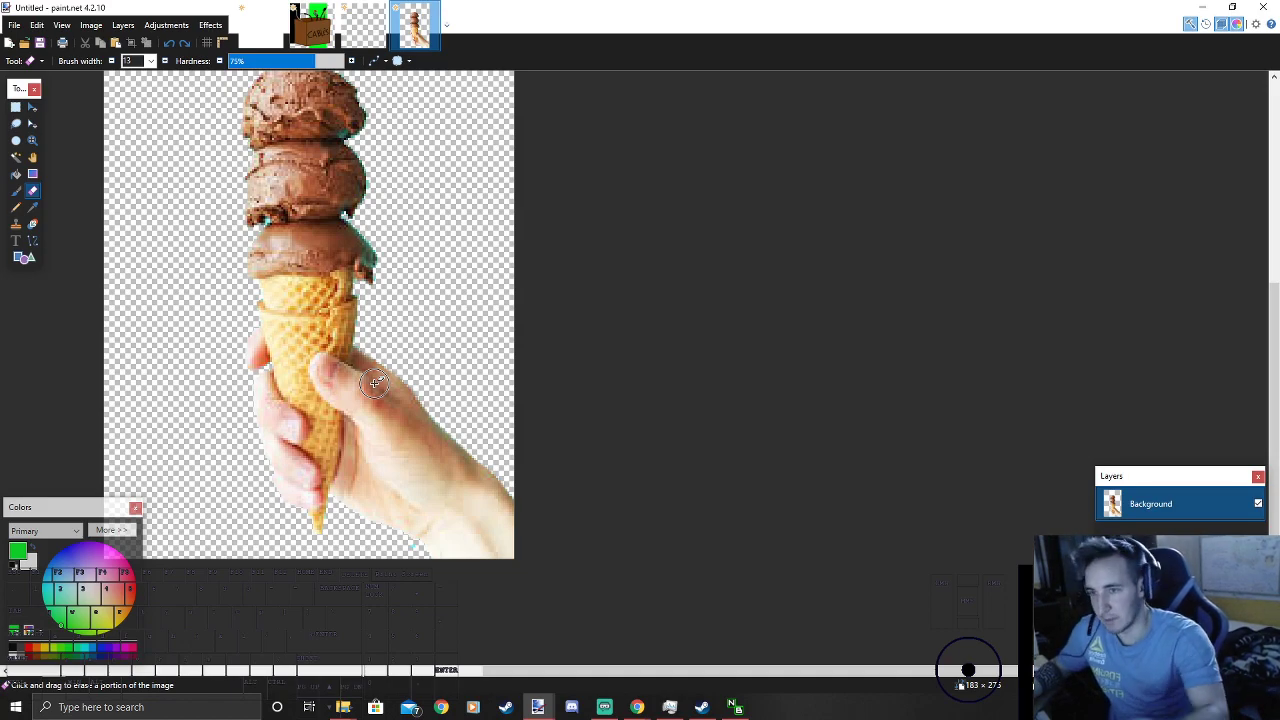
{"action": "scroll", "coordinate": [374, 383], "scroll_direction": "down", "scroll_amount": 2}
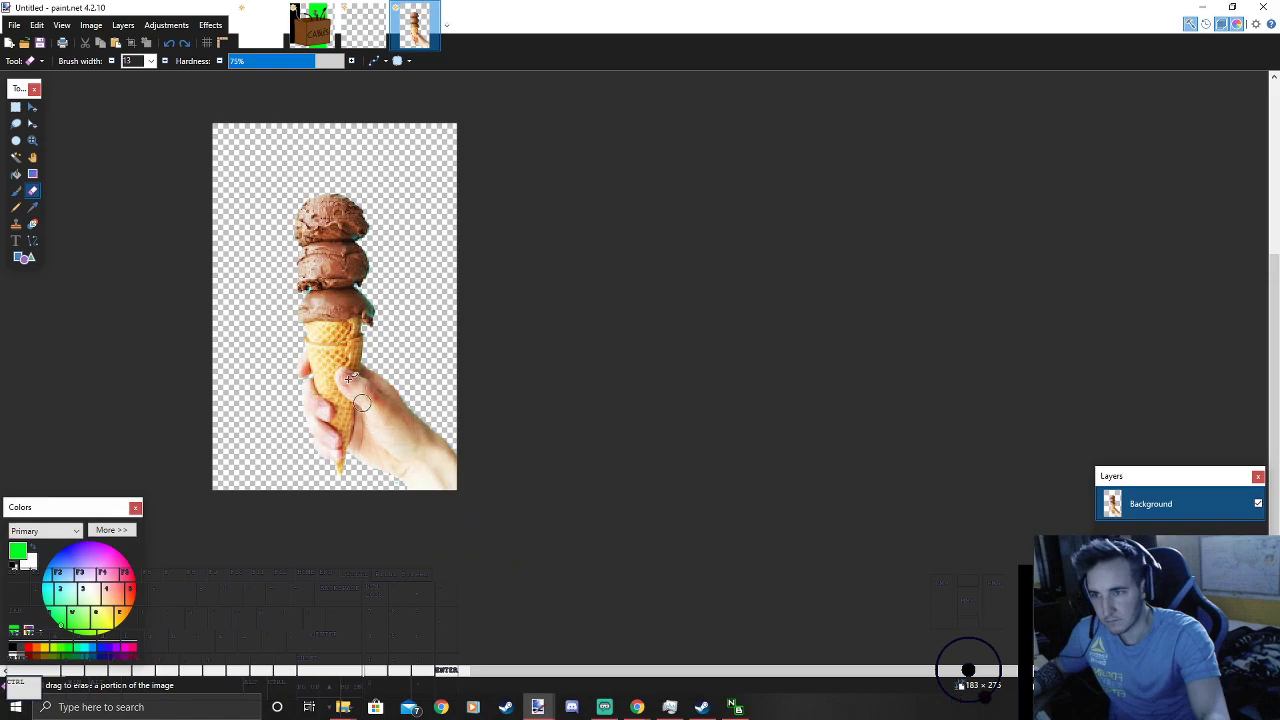
{"action": "scroll", "coordinate": [374, 383], "scroll_direction": "up", "scroll_amount": 5}
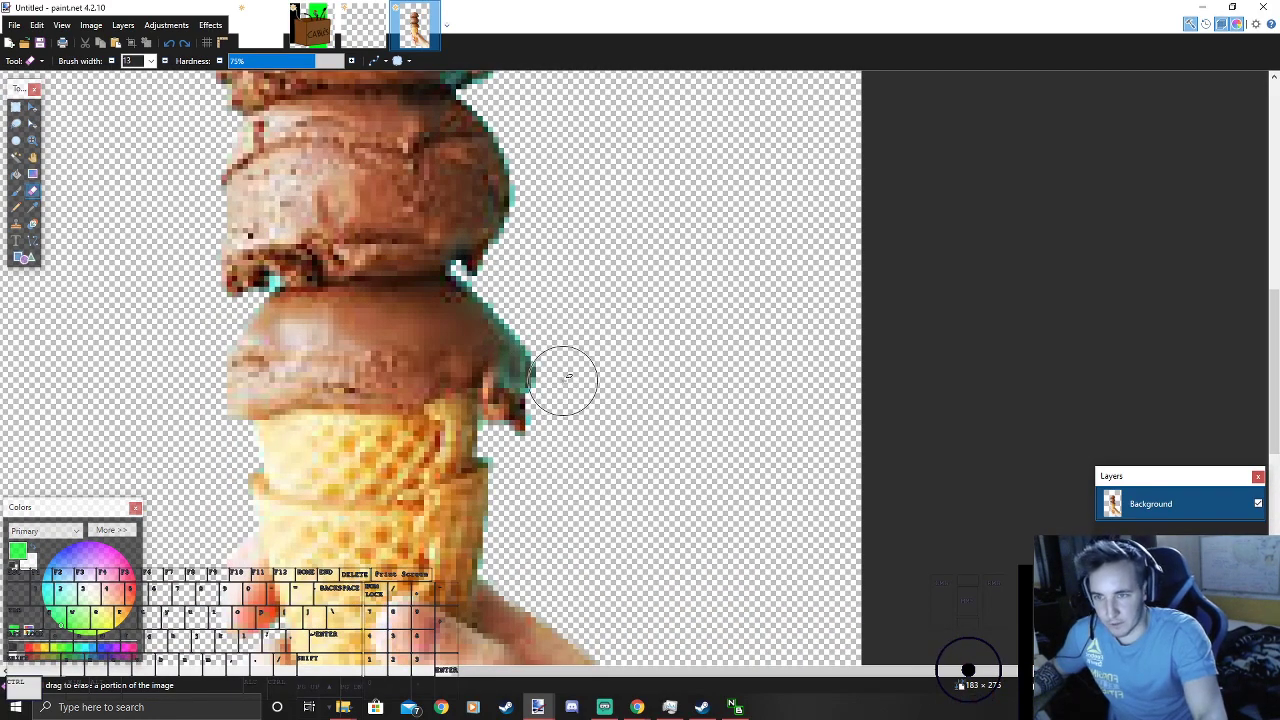
{"action": "scroll", "coordinate": [566, 374], "scroll_direction": "up", "scroll_amount": 3}
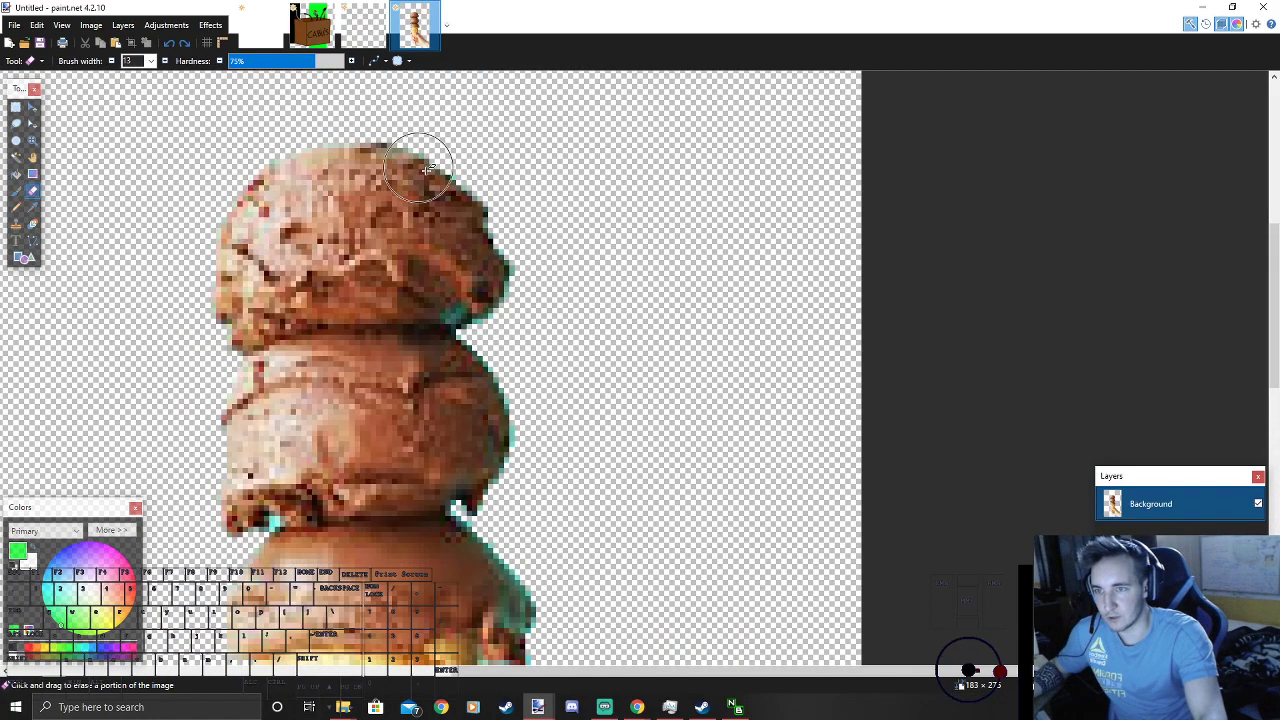
{"action": "scroll", "coordinate": [520, 323], "scroll_direction": "down", "scroll_amount": 4}
{"action": "scroll", "coordinate": [506, 419], "scroll_direction": "up", "scroll_amount": 2}
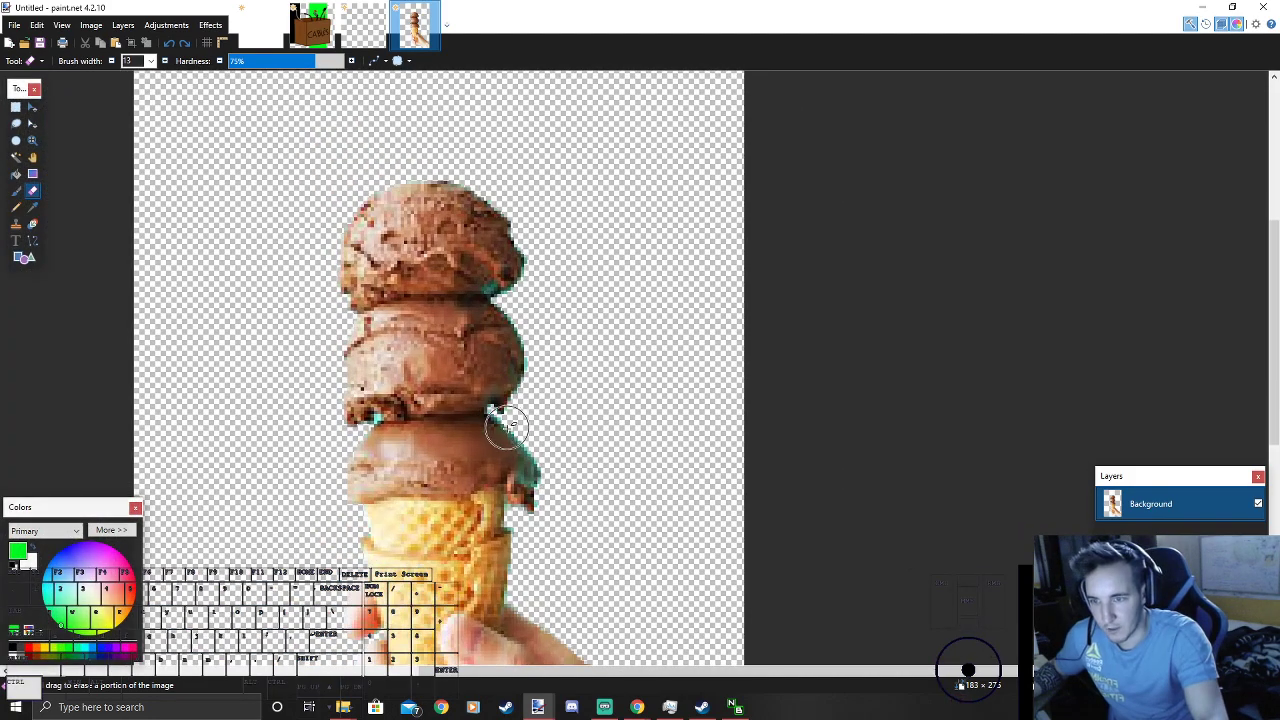
{"action": "scroll", "coordinate": [655, 495], "scroll_direction": "down", "scroll_amount": 5}
{"action": "scroll", "coordinate": [644, 484], "scroll_direction": "down", "scroll_amount": 2}
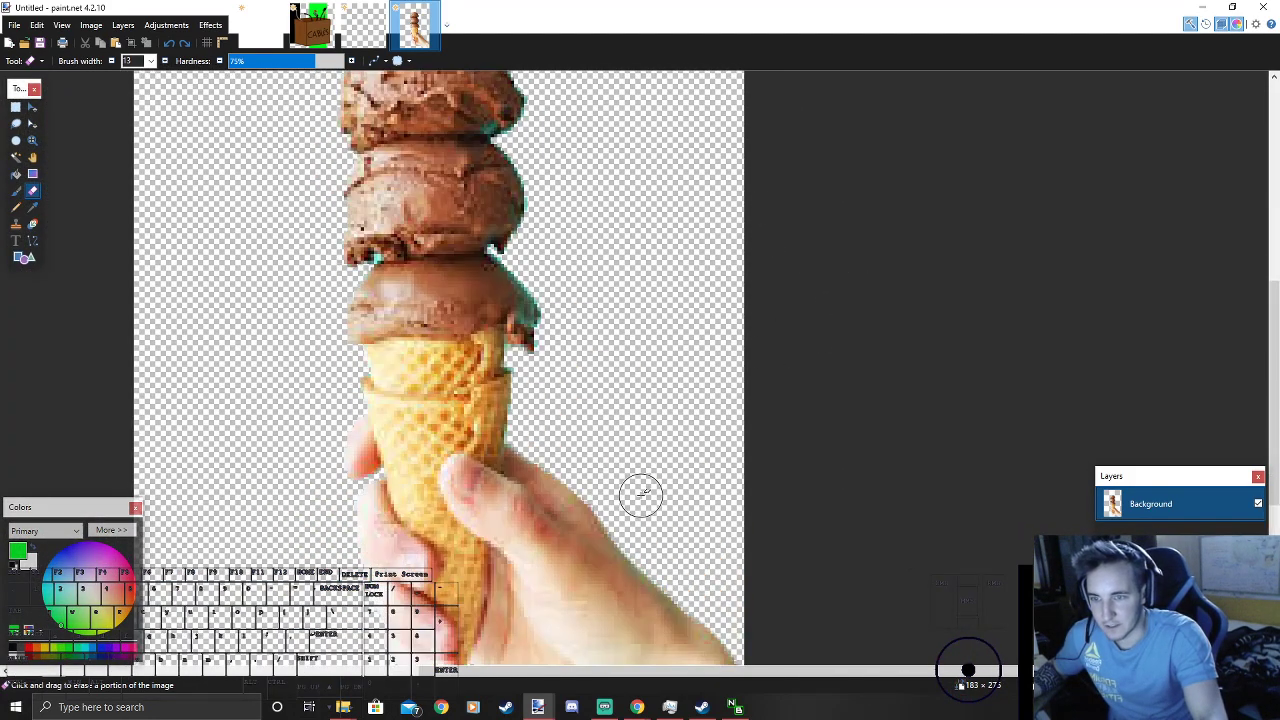
{"action": "scroll", "coordinate": [640, 494], "scroll_direction": "up", "scroll_amount": 2}
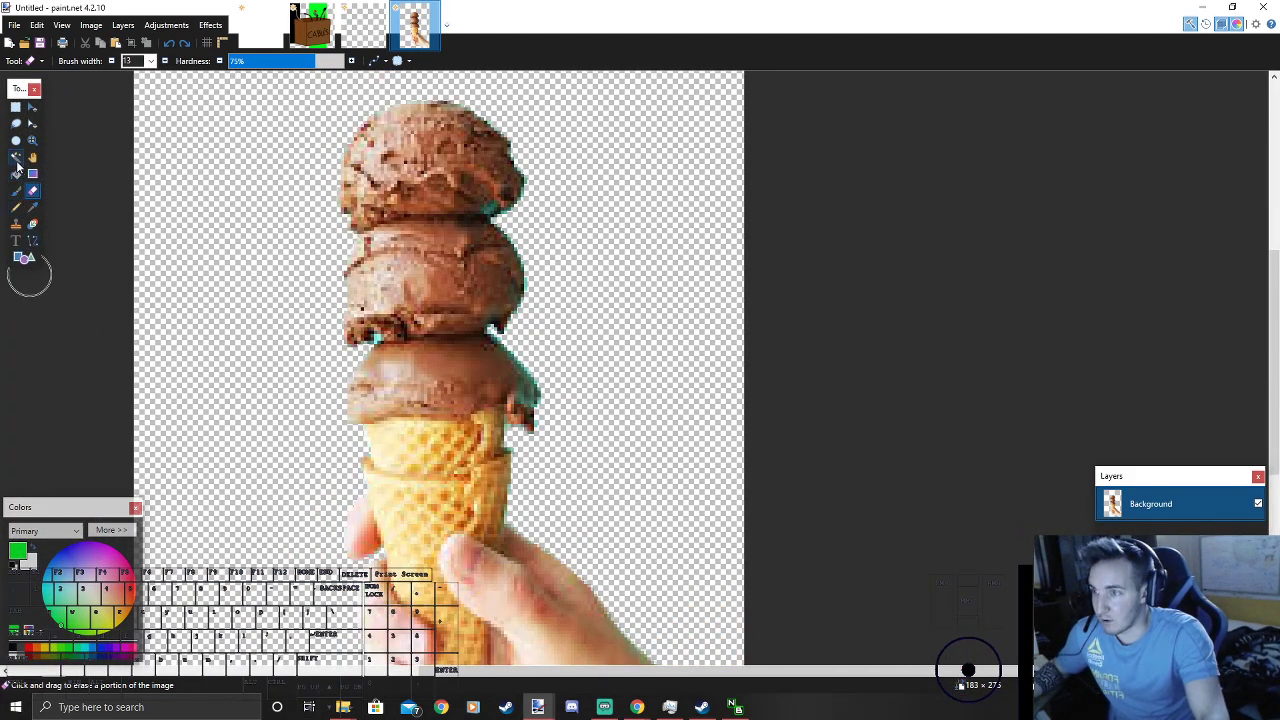
Step: Lasso the cyan-tinted top and right side of the three scoops, and open a Curves adjustment with the RGB transfer map
{"action": "left_click", "coordinate": [16, 123]}
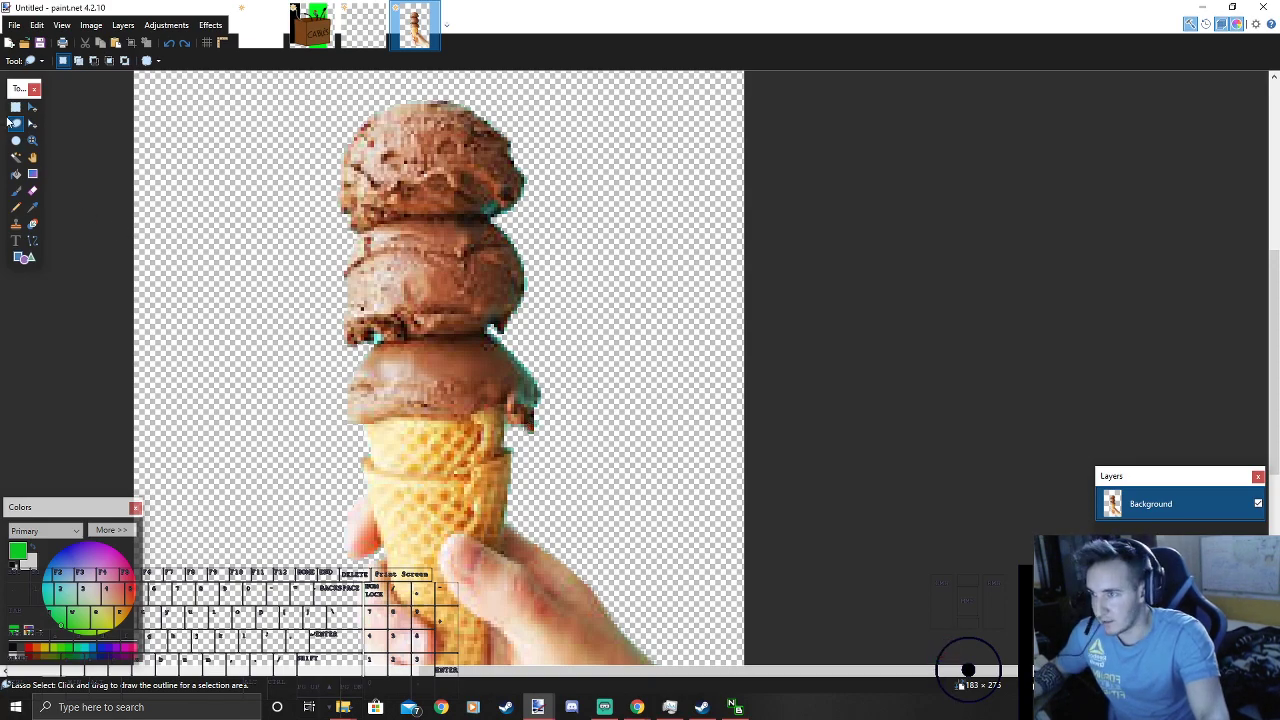
{"action": "mouse_move", "coordinate": [527, 435]}
{"action": "left_mouse_down"}
{"action": "mouse_move", "coordinate": [468, 317]}
{"action": "mouse_move", "coordinate": [469, 302]}
{"action": "mouse_move", "coordinate": [509, 279]}
{"action": "mouse_move", "coordinate": [470, 203]}
{"action": "mouse_move", "coordinate": [497, 163]}
{"action": "mouse_move", "coordinate": [465, 115]}
{"action": "mouse_move", "coordinate": [355, 115]}
{"action": "mouse_move", "coordinate": [382, 80]}
{"action": "mouse_move", "coordinate": [485, 82]}
{"action": "mouse_move", "coordinate": [620, 185]}
{"action": "mouse_move", "coordinate": [675, 318]}
{"action": "mouse_move", "coordinate": [678, 408]}
{"action": "mouse_move", "coordinate": [645, 470]}
{"action": "left_mouse_up"}
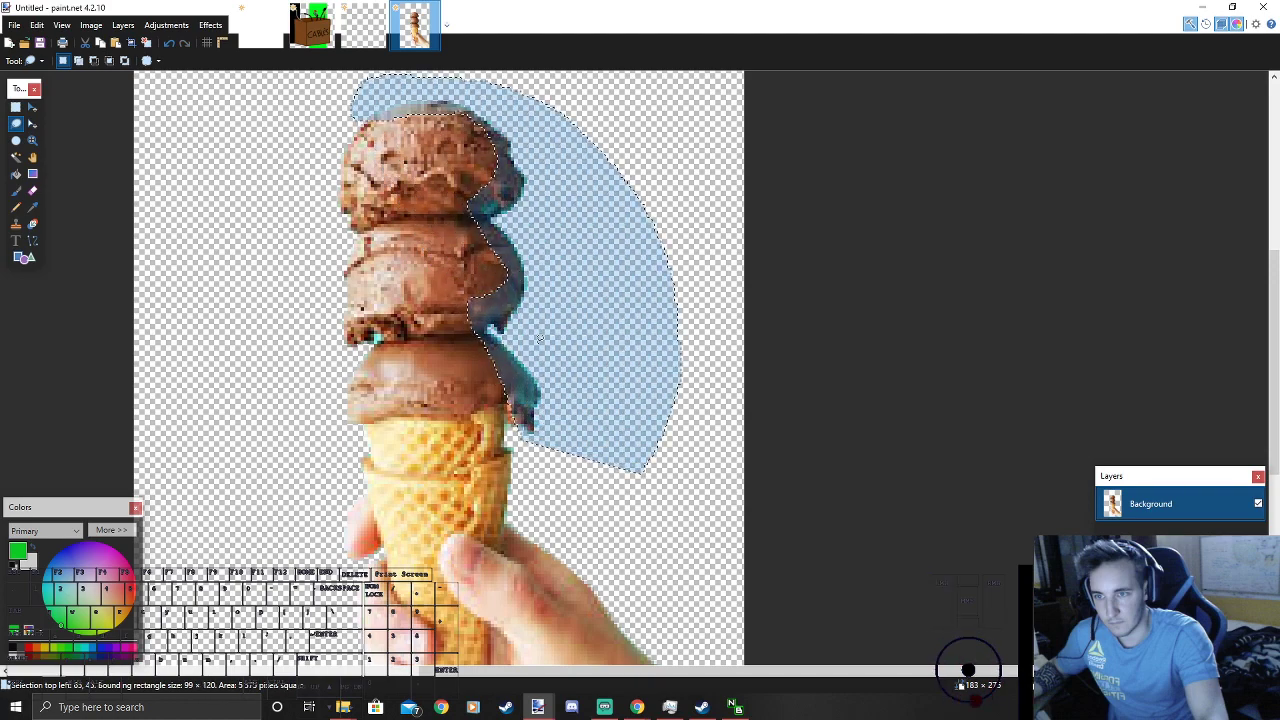
{"action": "left_click", "coordinate": [169, 27]}
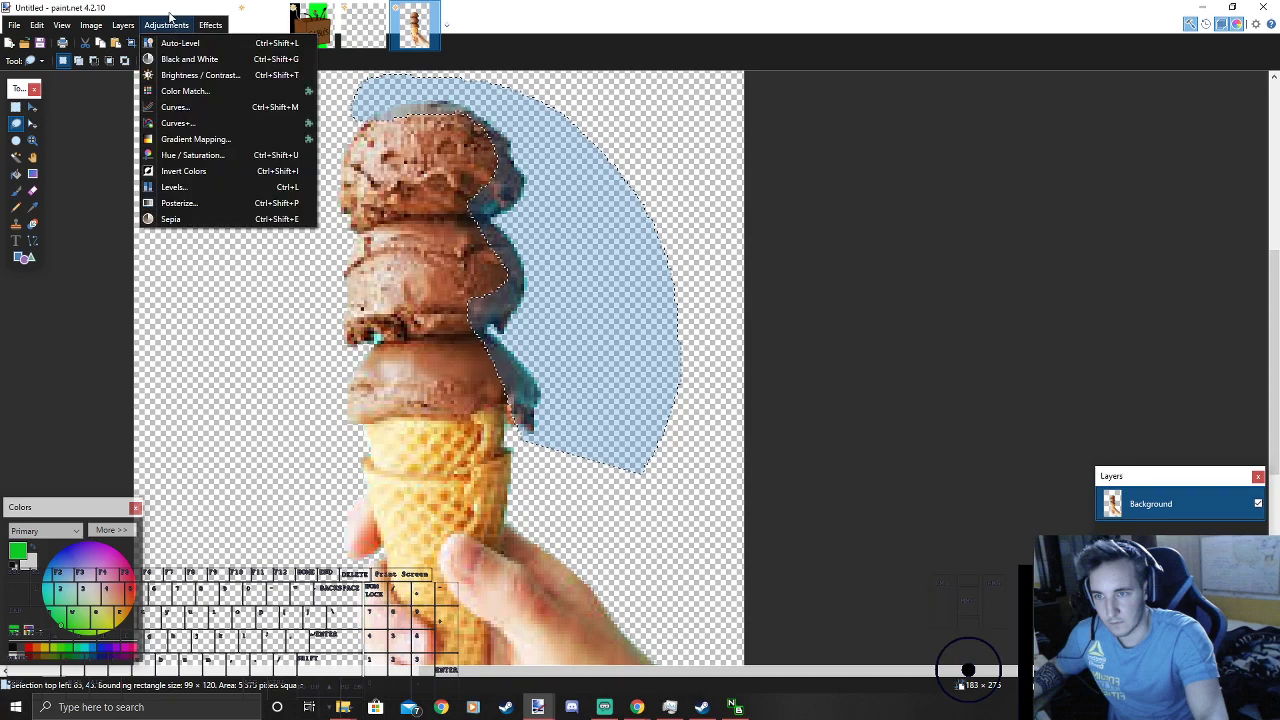
{"action": "left_click", "coordinate": [187, 108]}
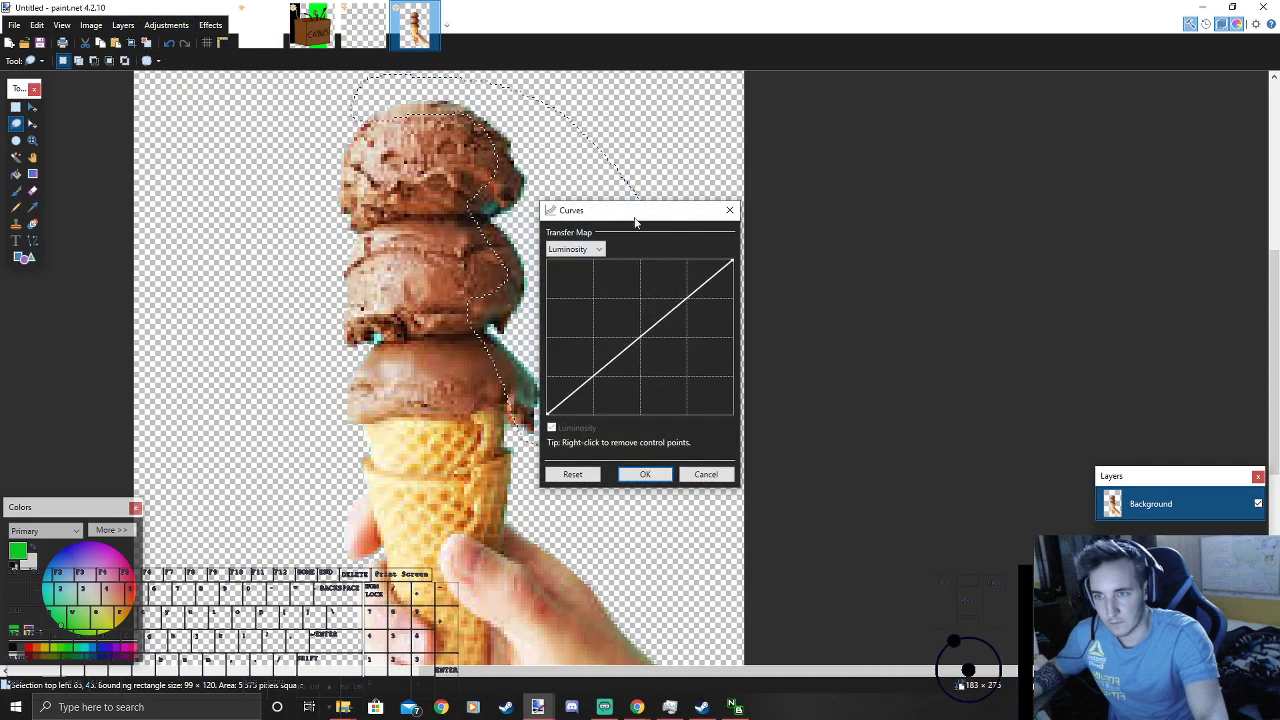
{"action": "left_click_drag", "start_coordinate": [634, 212], "coordinate": [927, 208]}
{"action": "left_click", "coordinate": [877, 244]}
{"action": "left_click", "coordinate": [858, 267]}
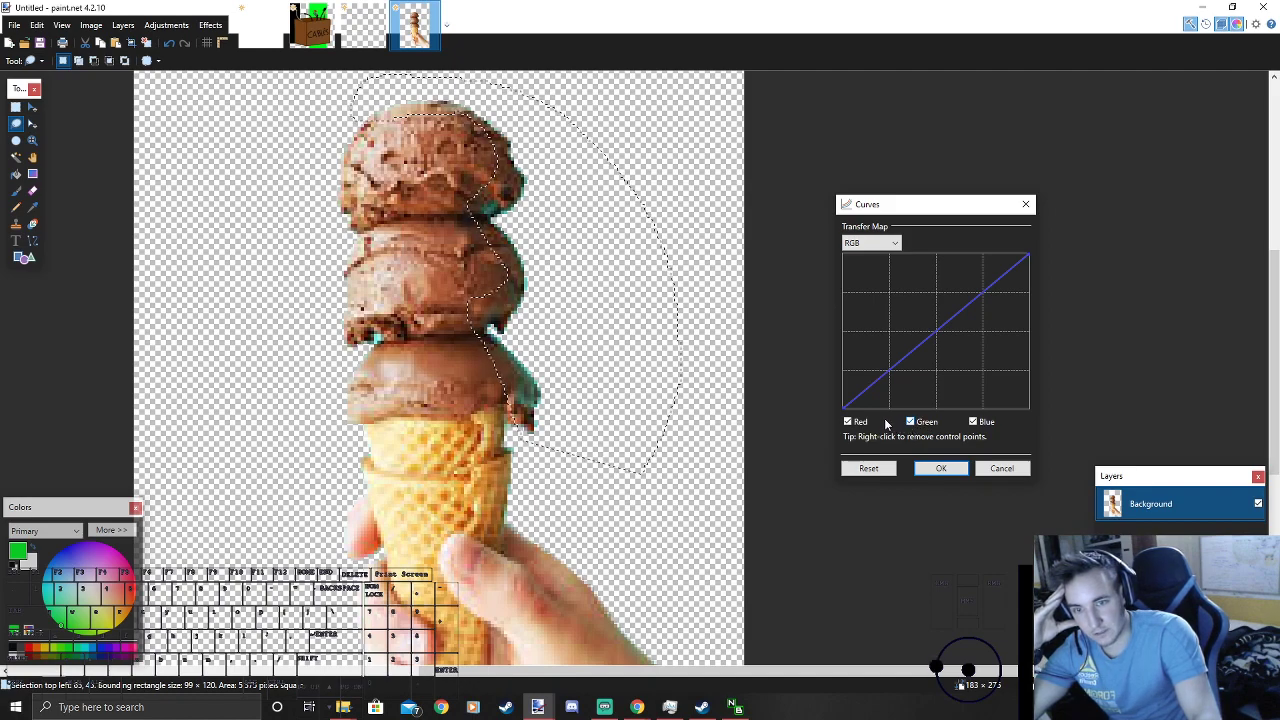
Step: Try flattening only the red curve to zero, and reset the curves
{"action": "left_click", "coordinate": [920, 423]}
{"action": "left_click", "coordinate": [974, 422]}
{"action": "left_click_drag", "start_coordinate": [906, 355], "coordinate": [1111, 470]}
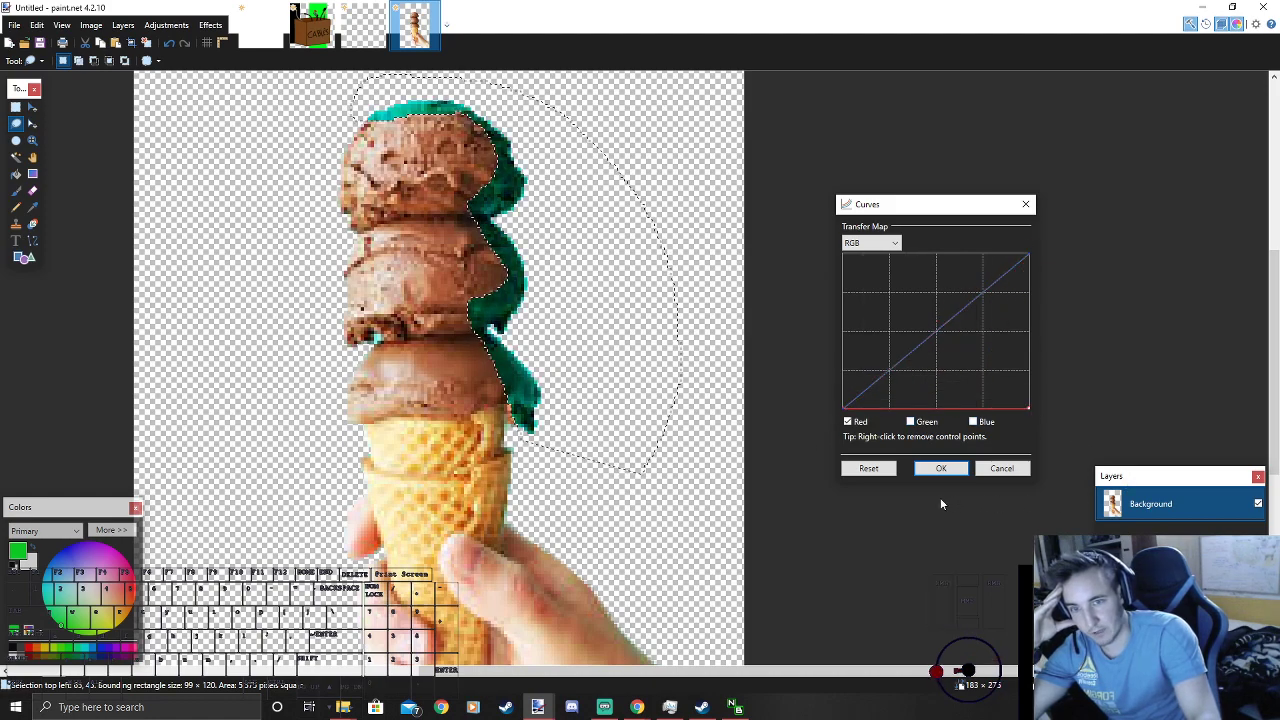
{"action": "left_click", "coordinate": [869, 470]}
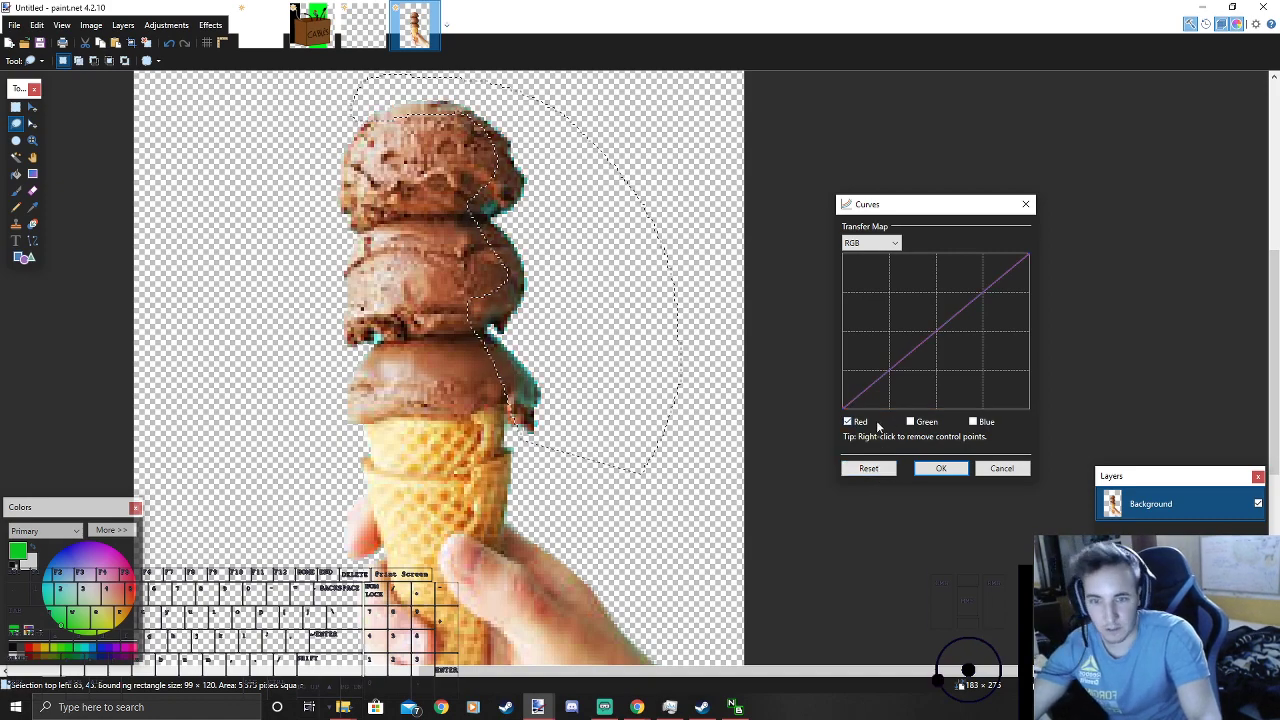
Step: Lower the green curve slightly through the midtones and highlights with several control points
{"action": "left_click", "coordinate": [922, 424]}
{"action": "mouse_move", "coordinate": [958, 313]}
{"action": "left_mouse_down"}
{"action": "mouse_move", "coordinate": [963, 357]}
{"action": "mouse_move", "coordinate": [983, 357]}
{"action": "mouse_move", "coordinate": [971, 294]}
{"action": "mouse_move", "coordinate": [972, 306]}
{"action": "left_mouse_up"}
{"action": "left_click", "coordinate": [901, 361]}
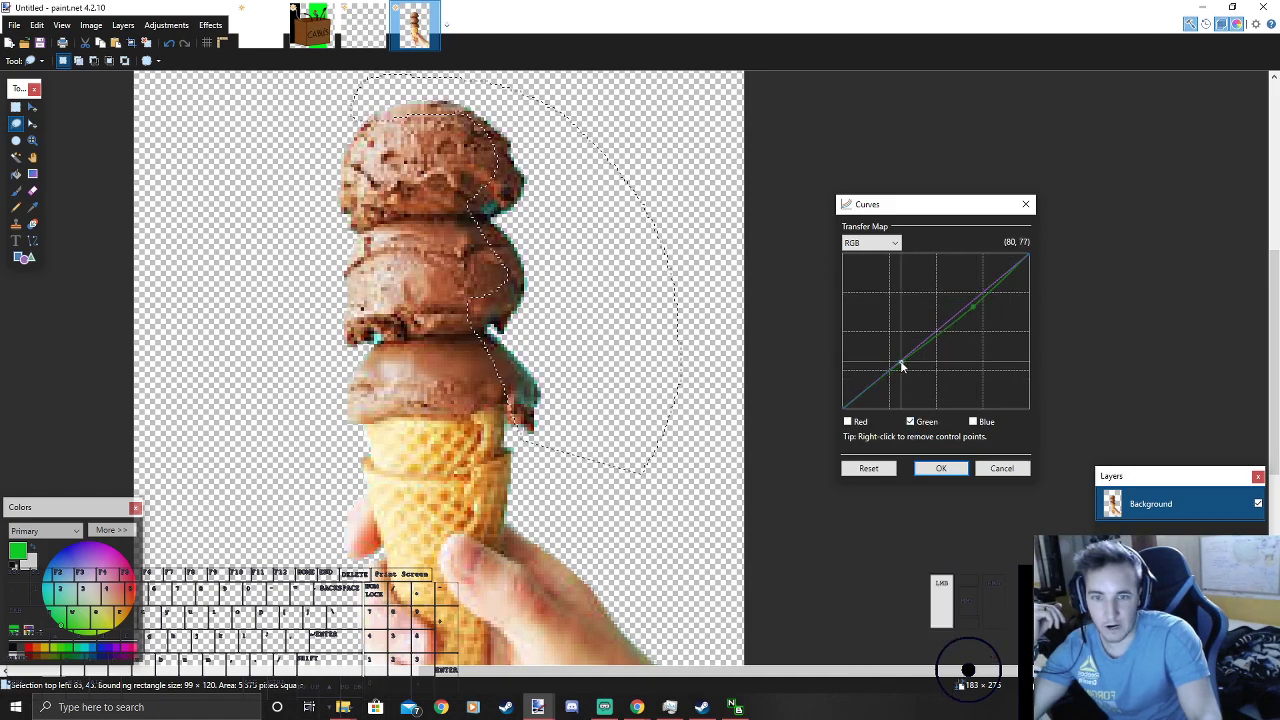
{"action": "left_click_drag", "start_coordinate": [977, 313], "coordinate": [1000, 293]}
{"action": "left_click_drag", "start_coordinate": [971, 313], "coordinate": [1016, 287]}
{"action": "mouse_move", "coordinate": [972, 326]}
{"action": "left_mouse_down"}
{"action": "mouse_move", "coordinate": [974, 297]}
{"action": "mouse_move", "coordinate": [1023, 308]}
{"action": "mouse_move", "coordinate": [1022, 280]}
{"action": "mouse_move", "coordinate": [943, 329]}
{"action": "mouse_move", "coordinate": [986, 329]}
{"action": "mouse_move", "coordinate": [993, 351]}
{"action": "mouse_move", "coordinate": [975, 314]}
{"action": "left_mouse_up"}
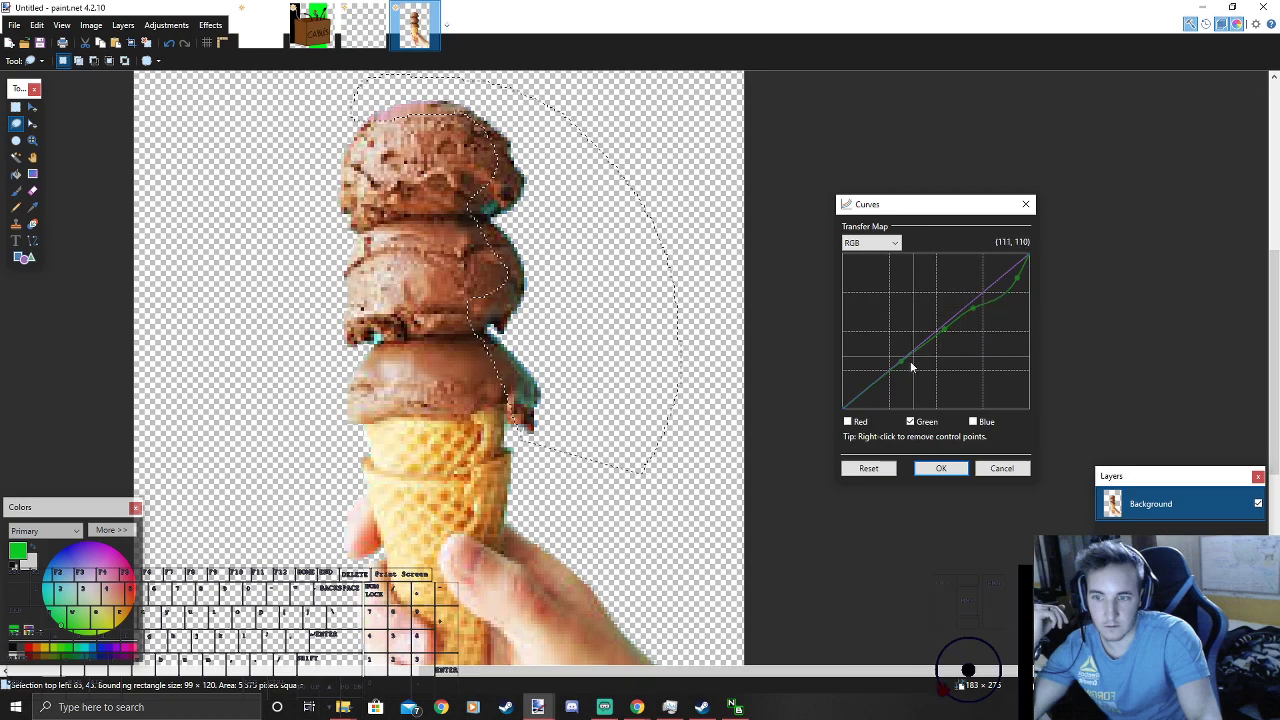
{"action": "mouse_move", "coordinate": [903, 366]}
{"action": "left_mouse_down"}
{"action": "mouse_move", "coordinate": [911, 380]}
{"action": "mouse_move", "coordinate": [894, 354]}
{"action": "mouse_move", "coordinate": [899, 368]}
{"action": "left_mouse_up"}
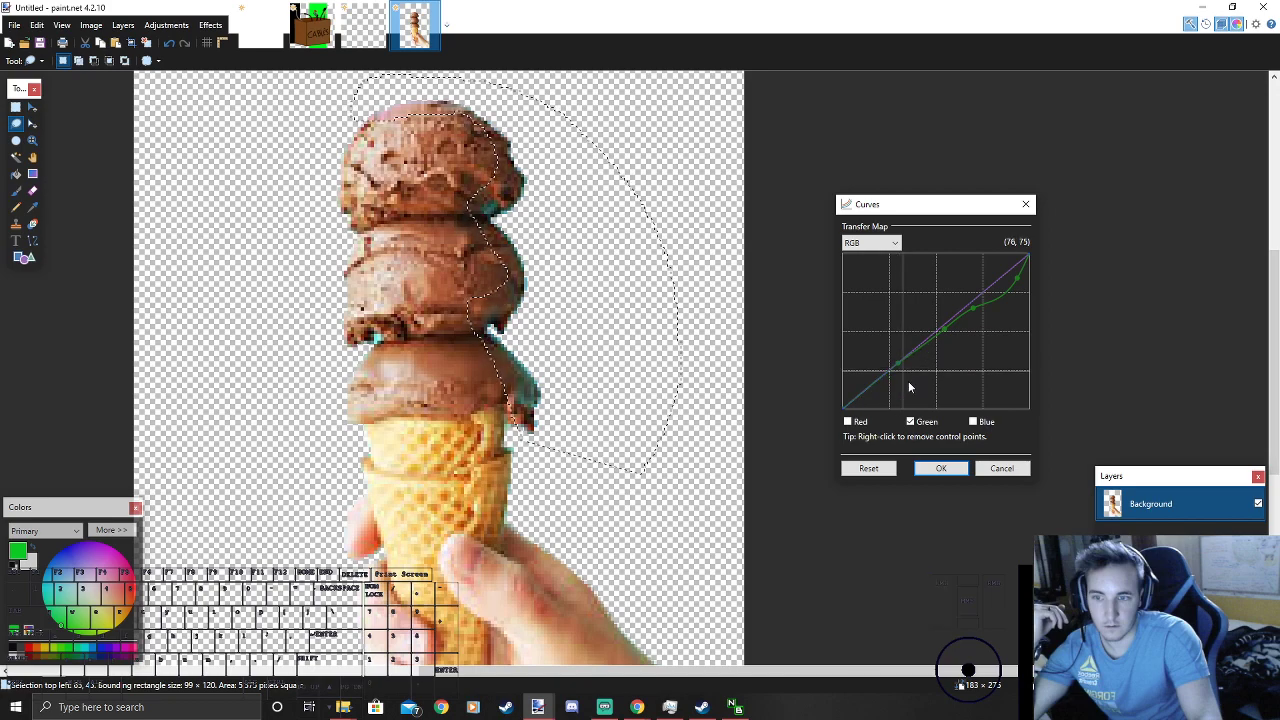
Step: Pull down the blue curve's highlight end, and drop its darker midtones to nearly zero
{"action": "left_click", "coordinate": [975, 422]}
{"action": "mouse_move", "coordinate": [946, 325]}
{"action": "left_mouse_down"}
{"action": "mouse_move", "coordinate": [971, 357]}
{"action": "mouse_move", "coordinate": [960, 320]}
{"action": "mouse_move", "coordinate": [948, 328]}
{"action": "left_mouse_up"}
{"action": "left_click_drag", "start_coordinate": [990, 290], "coordinate": [1031, 338]}
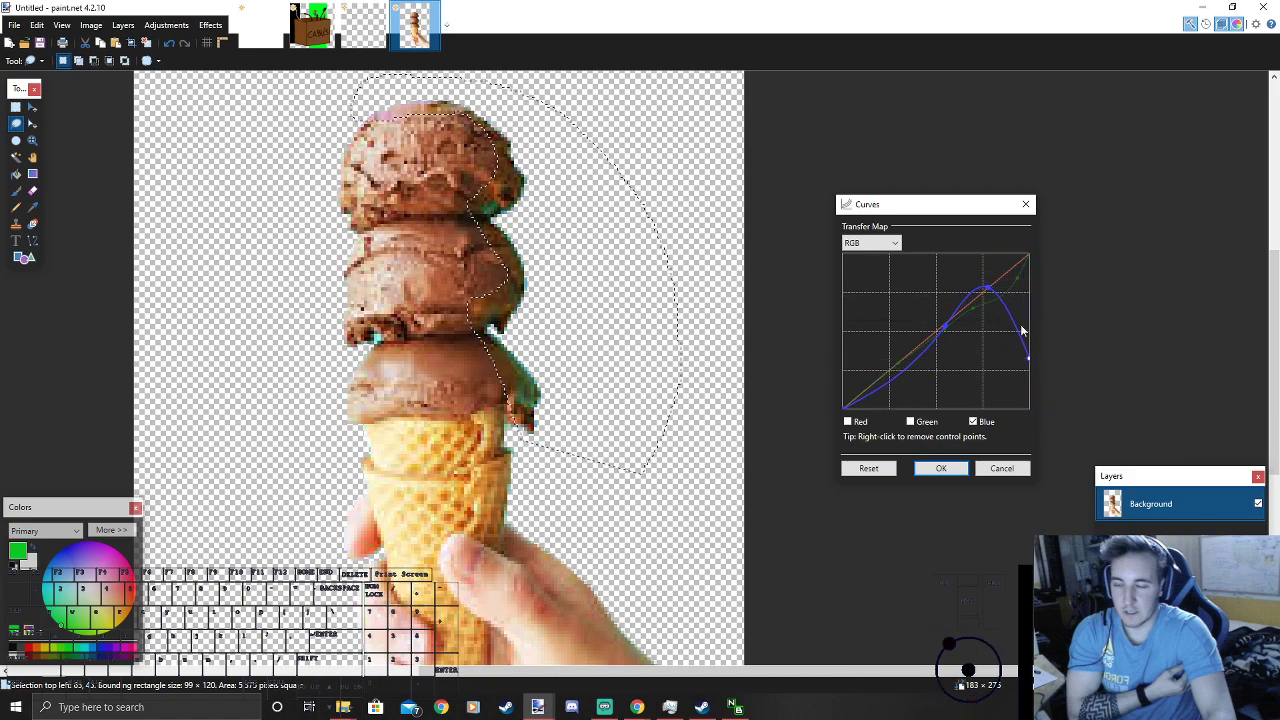
{"action": "left_click_drag", "start_coordinate": [988, 287], "coordinate": [920, 404]}
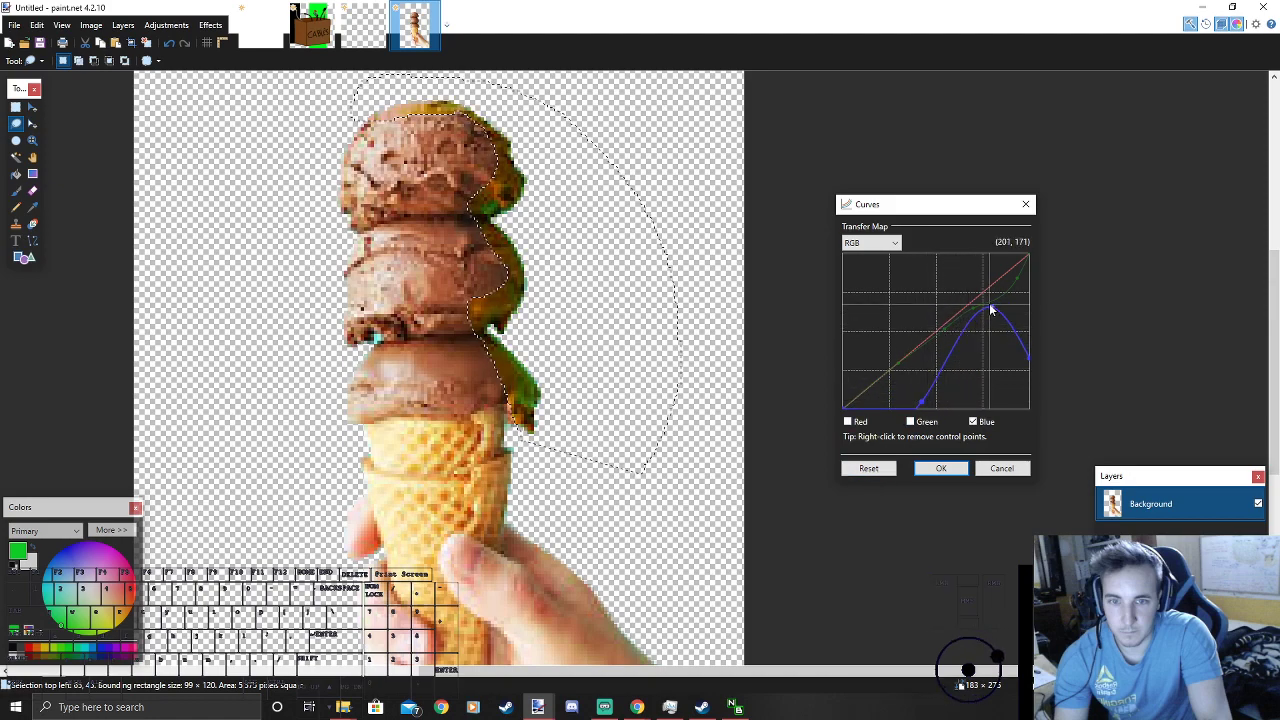
{"action": "left_click_drag", "start_coordinate": [991, 308], "coordinate": [980, 275]}
Step: Lower the green curve's midtones and highlights further, pull its white end down to 141, and apply the curves
{"action": "left_click", "coordinate": [910, 421]}
{"action": "left_click", "coordinate": [973, 421]}
{"action": "left_click_drag", "start_coordinate": [929, 323], "coordinate": [905, 372]}
{"action": "left_click_drag", "start_coordinate": [978, 272], "coordinate": [997, 301]}
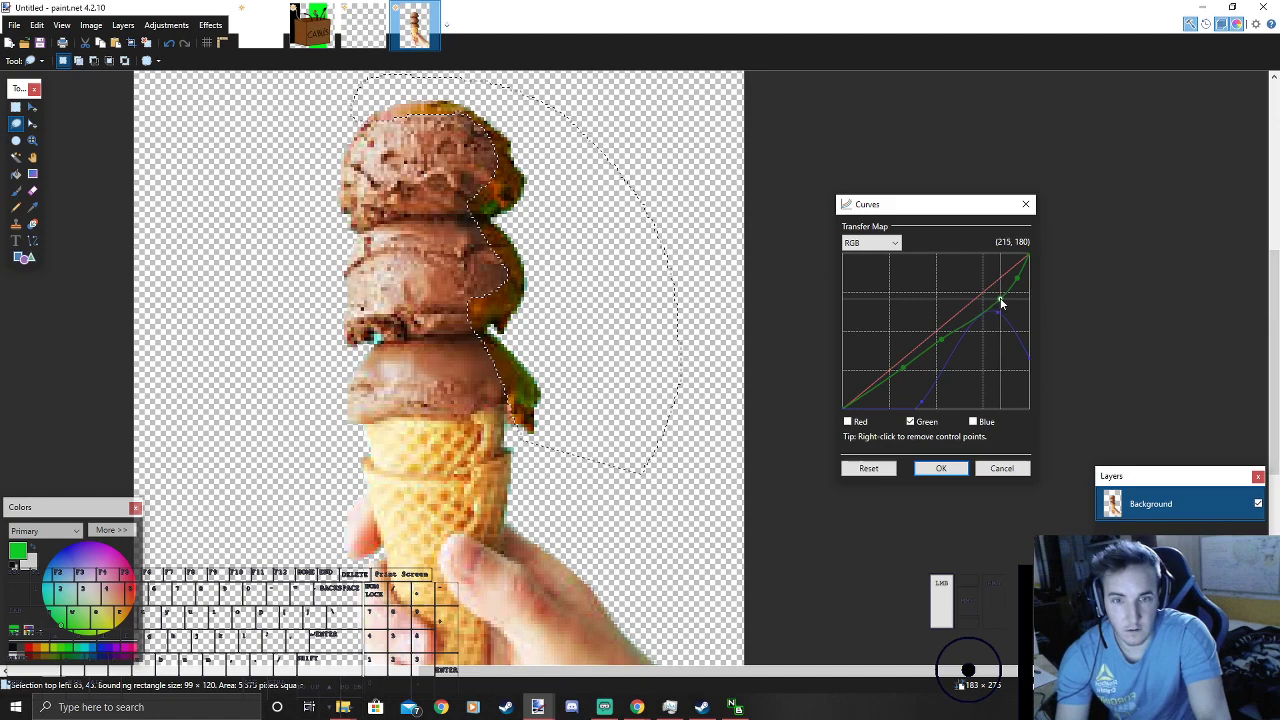
{"action": "left_click_drag", "start_coordinate": [1000, 301], "coordinate": [1068, 322]}
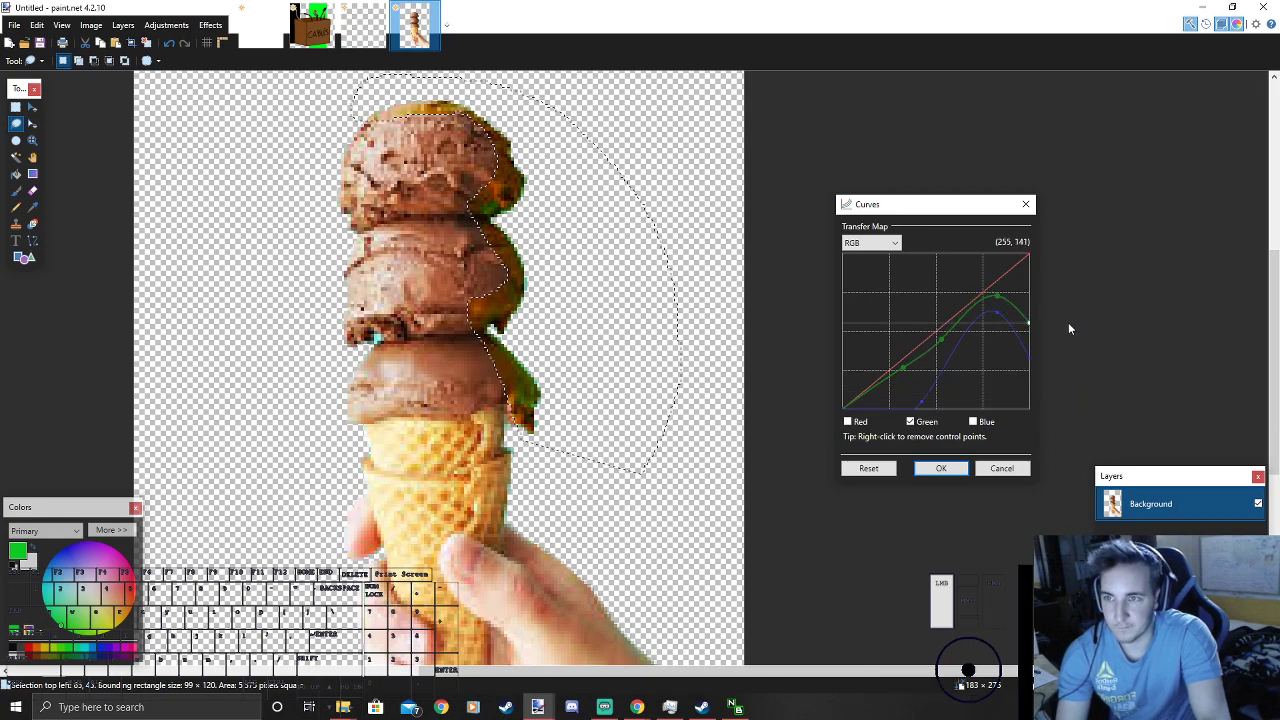
{"action": "left_click", "coordinate": [930, 467]}
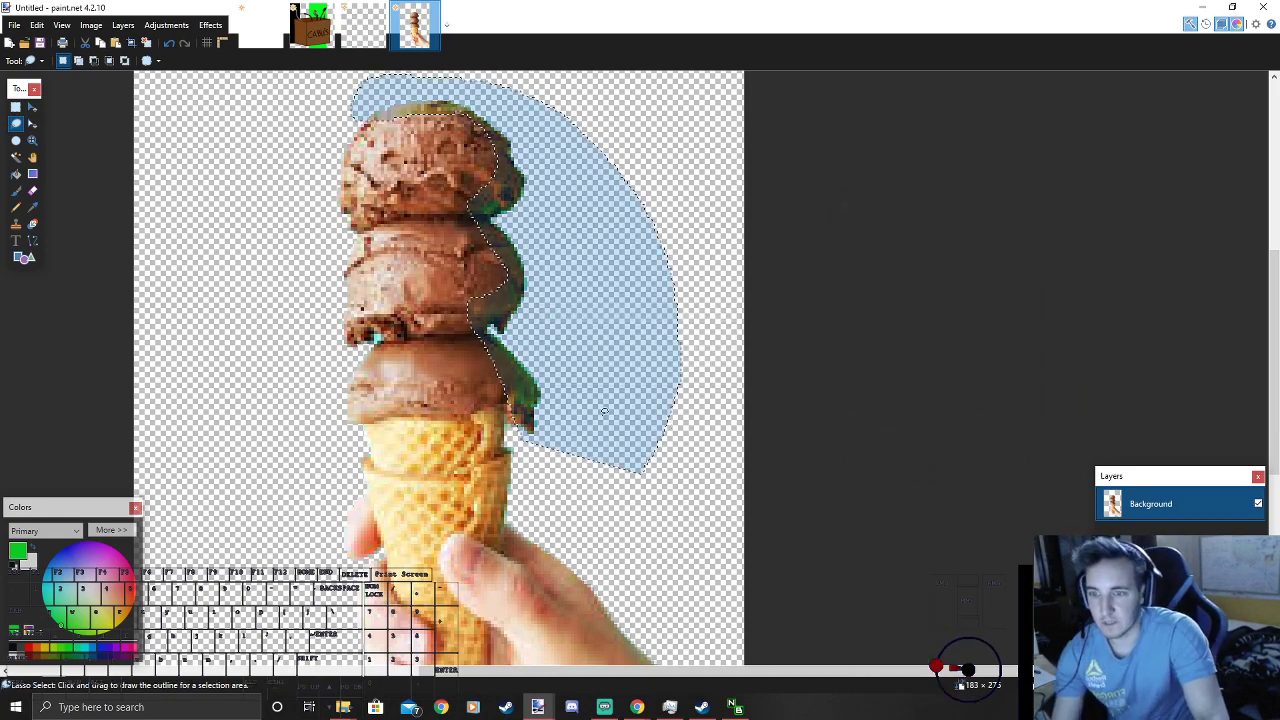
Step: Apply a Hue / Saturation adjustment to the selected scoop edges with hue 12 and saturation 42
{"action": "left_click", "coordinate": [166, 24]}
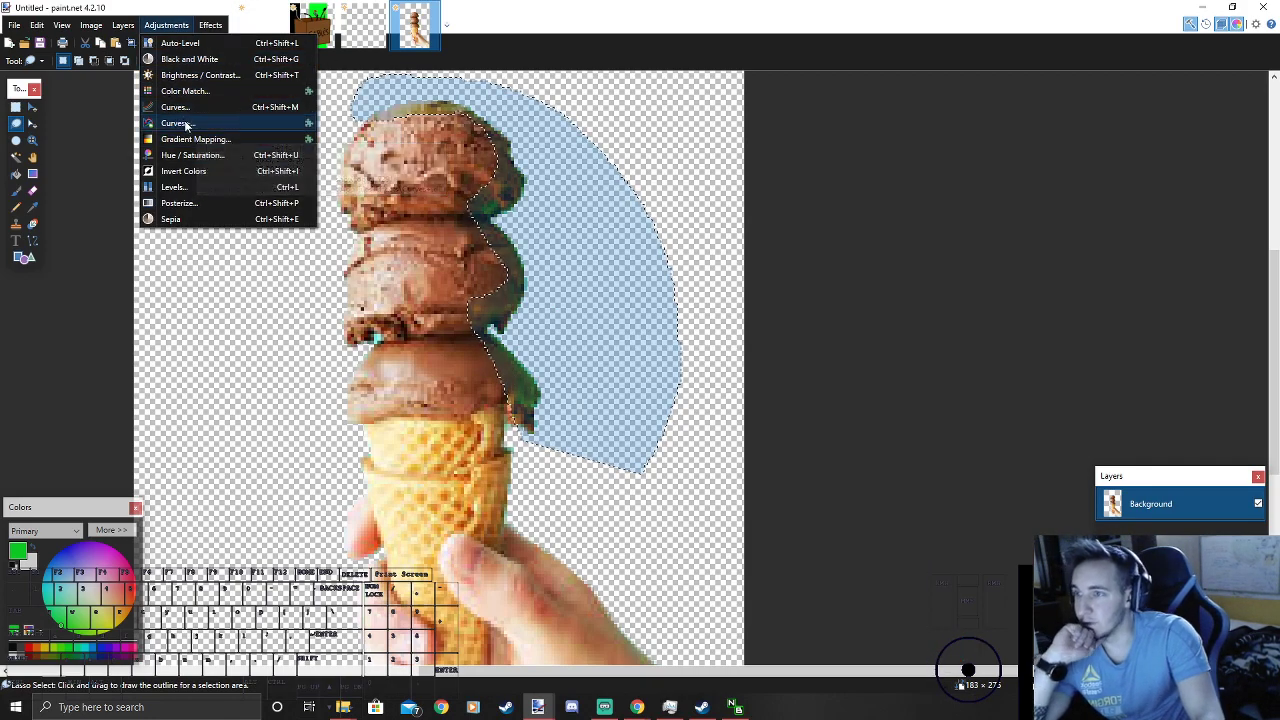
{"action": "left_click", "coordinate": [188, 155]}
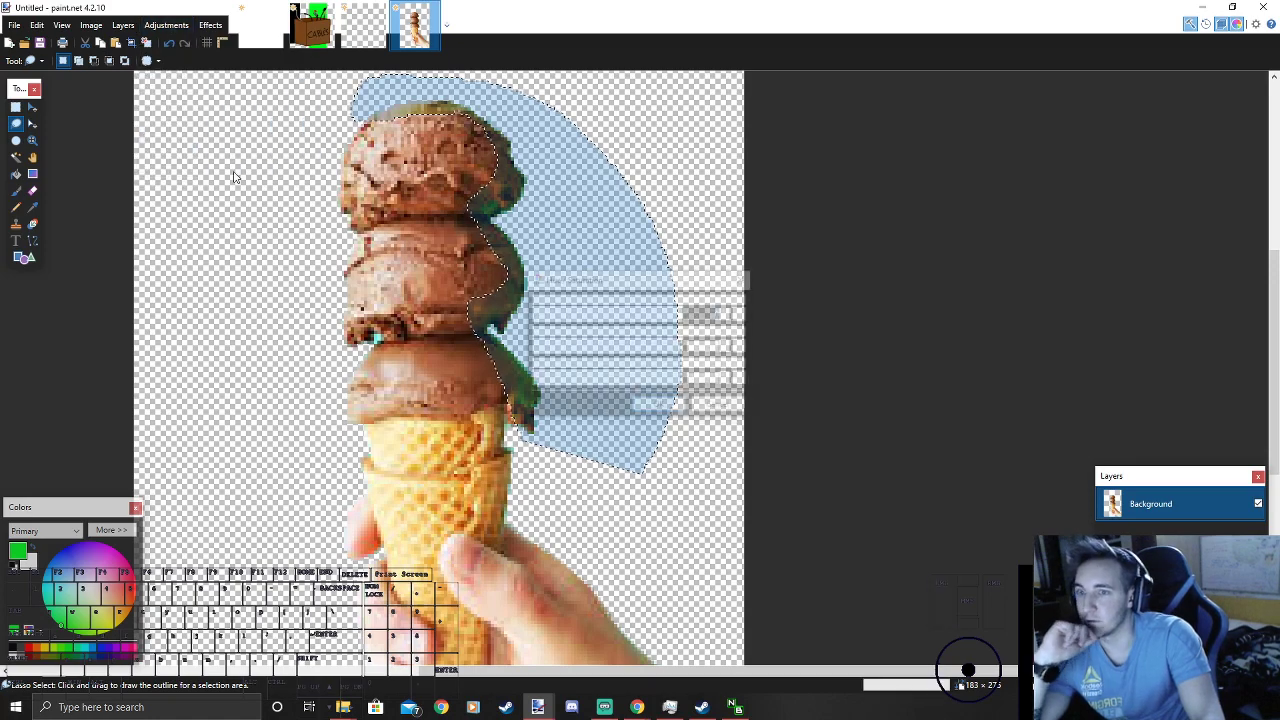
{"action": "left_click_drag", "start_coordinate": [703, 279], "coordinate": [924, 263]}
{"action": "left_click_drag", "start_coordinate": [853, 302], "coordinate": [827, 331]}
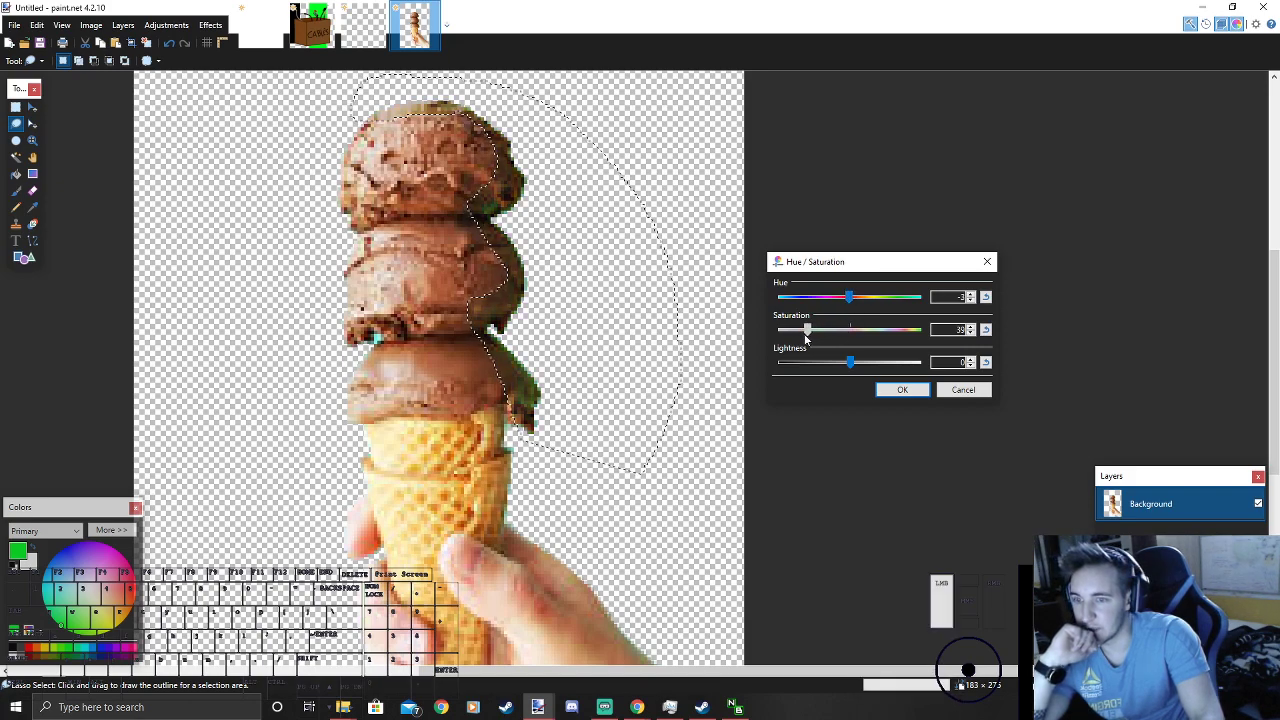
{"action": "left_click_drag", "start_coordinate": [806, 336], "coordinate": [809, 336]}
{"action": "left_click_drag", "start_coordinate": [850, 297], "coordinate": [857, 301]}
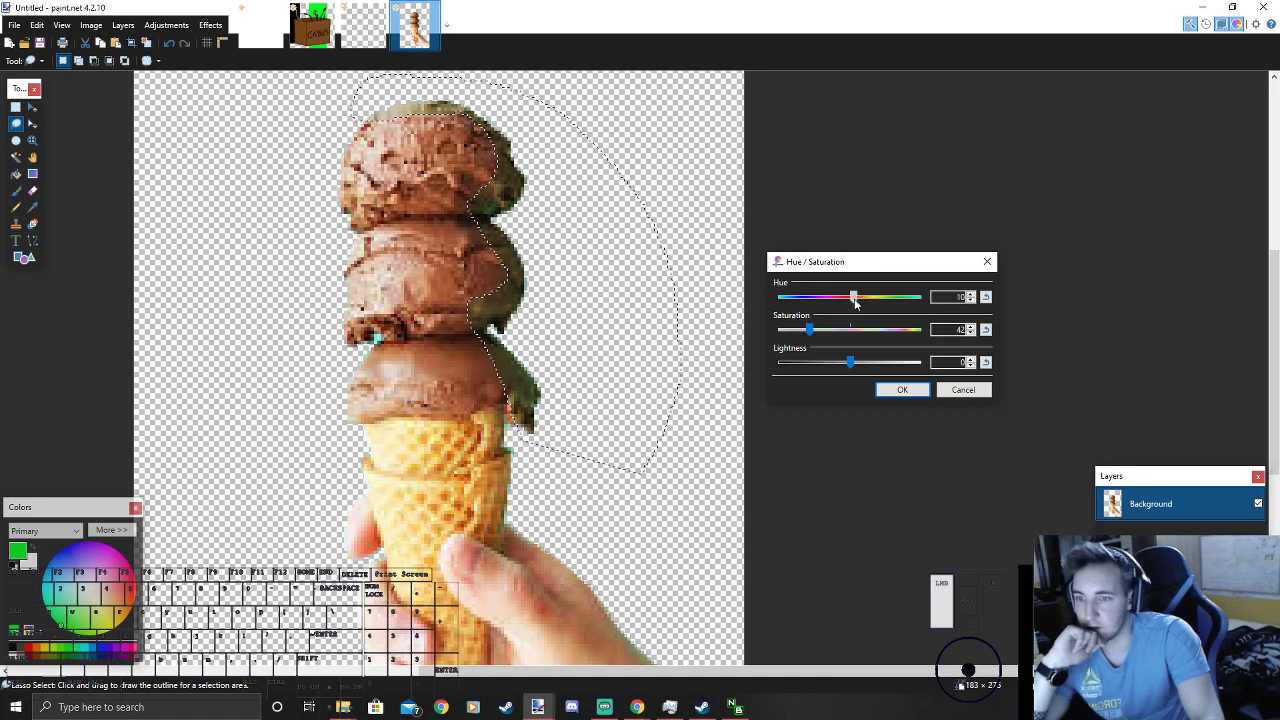
{"action": "left_click", "coordinate": [901, 389]}
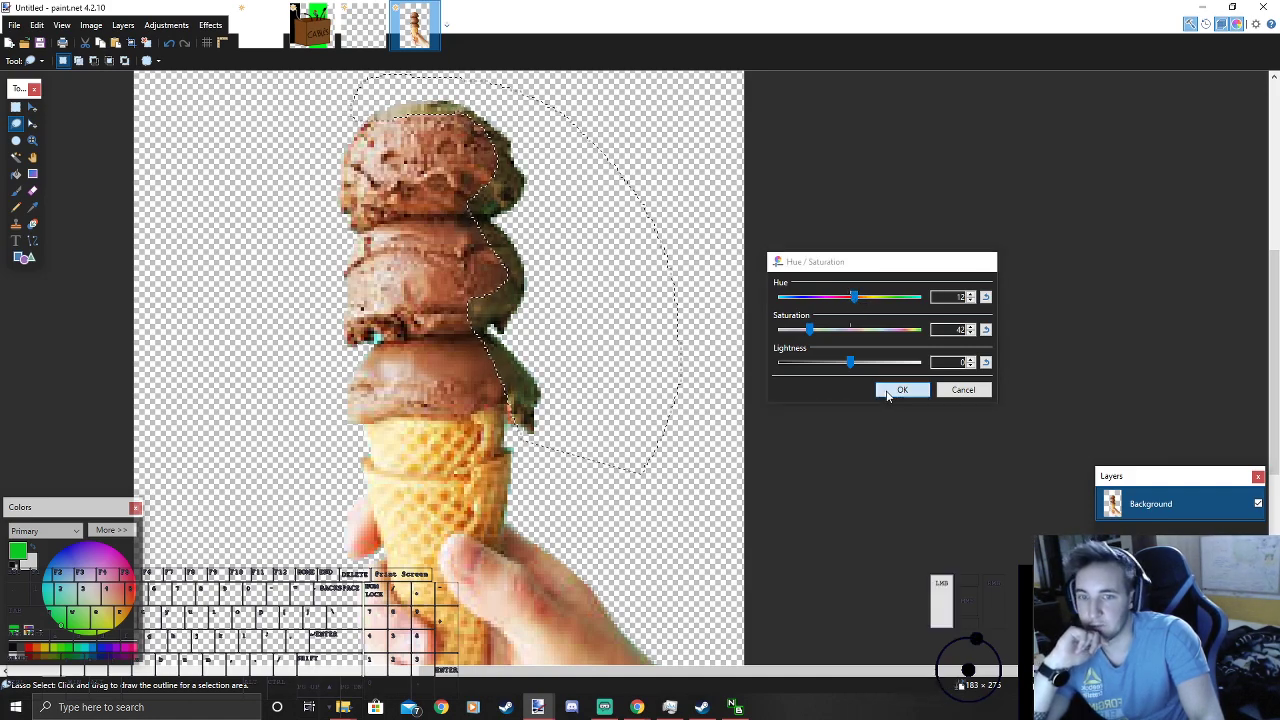
Step: Copy the recoloured selection, undo the Curves and Hue / Saturation adjustments on the picture, and deselect
{"action": "left_click", "coordinate": [673, 390]}
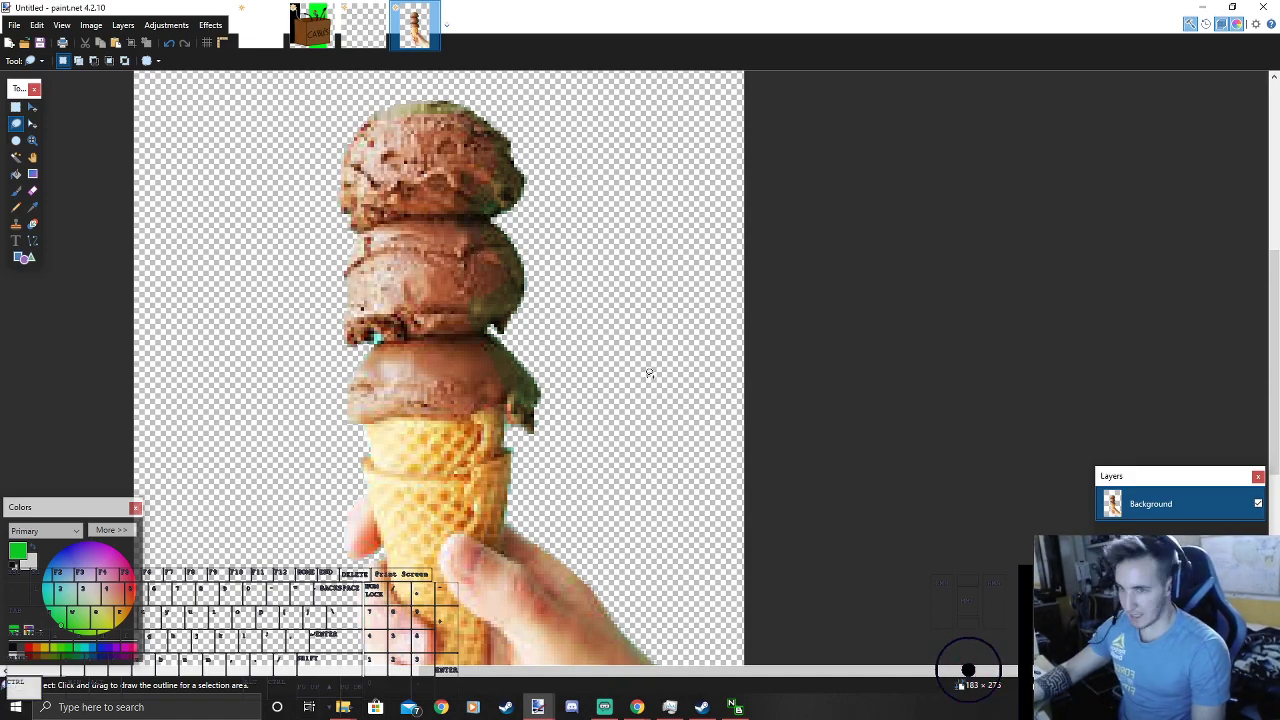
{"action": "left_click_drag", "start_coordinate": [648, 378], "coordinate": [649, 373]}
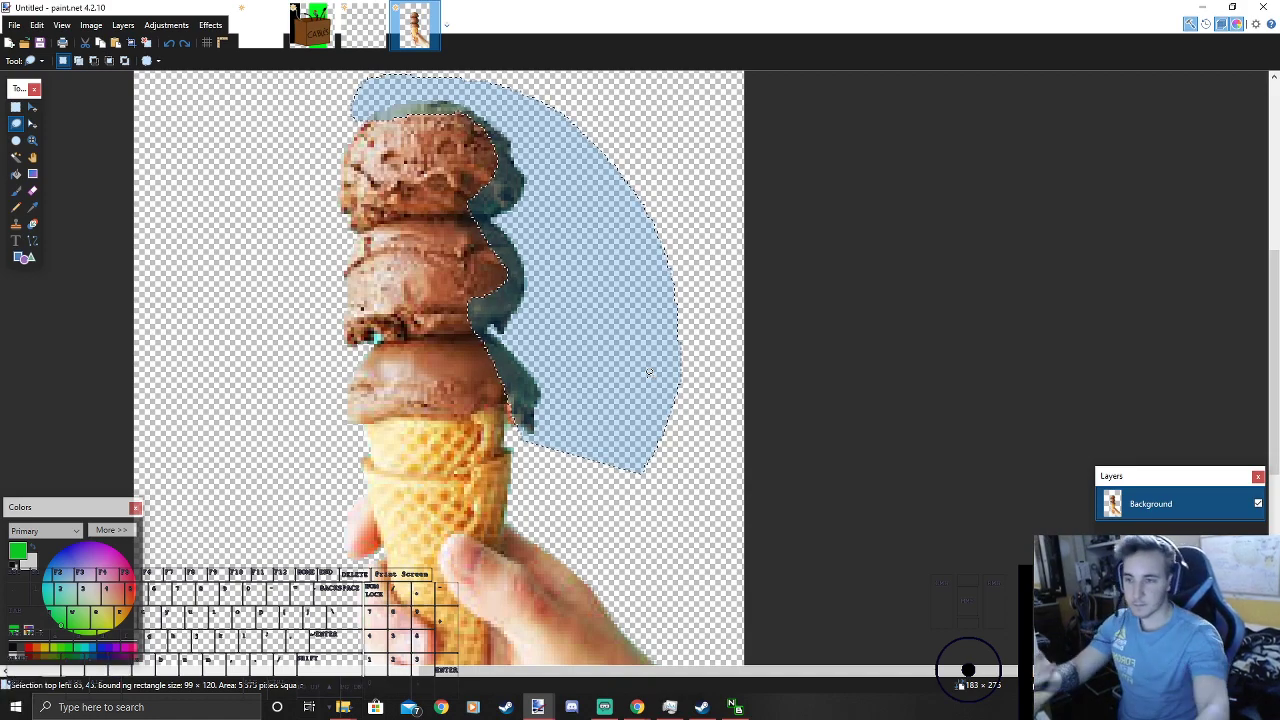
{"action": "key", "text": "Delete"}
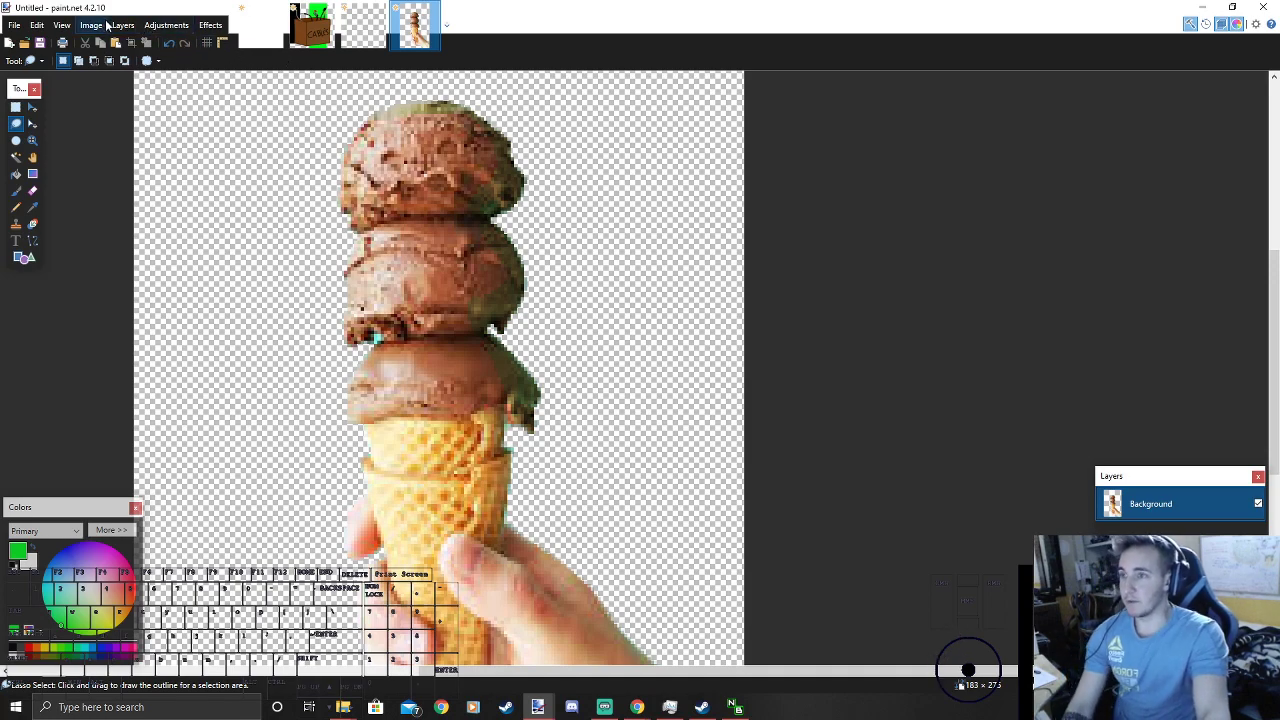
{"action": "key", "text": "ctrl+z"}
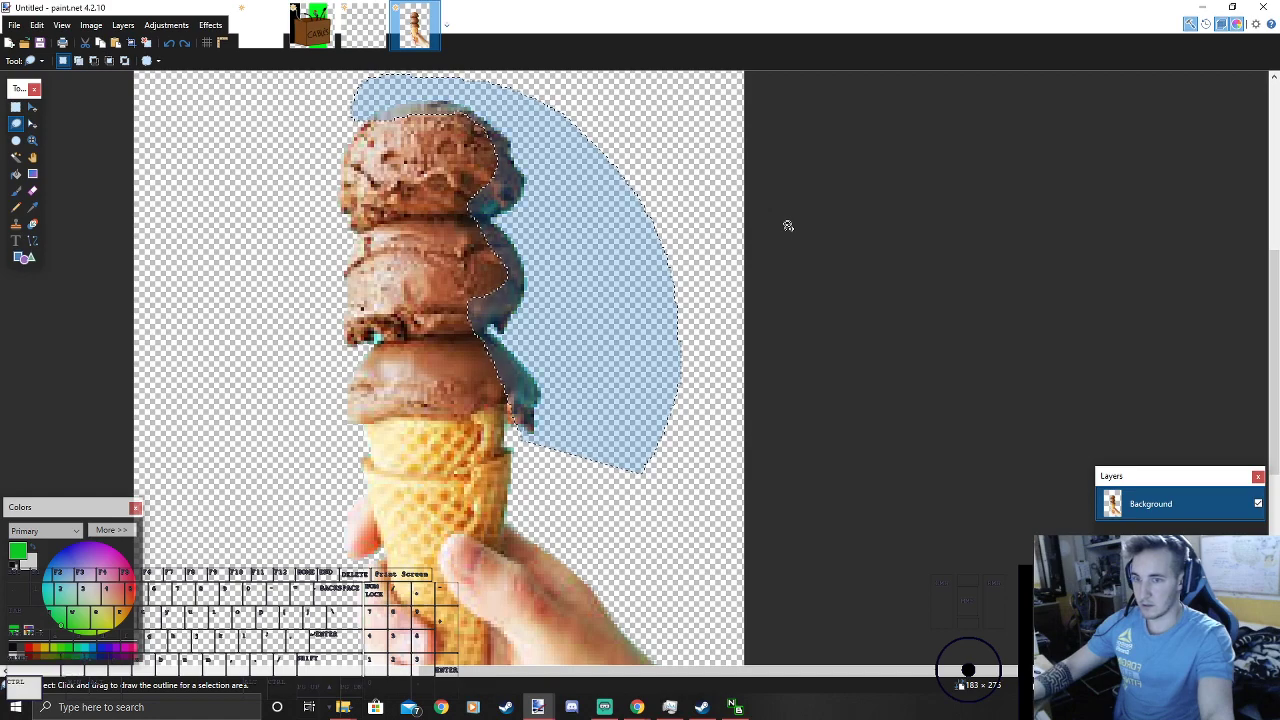
{"action": "key", "text": "Delete"}
{"action": "left_click", "coordinate": [512, 355]}
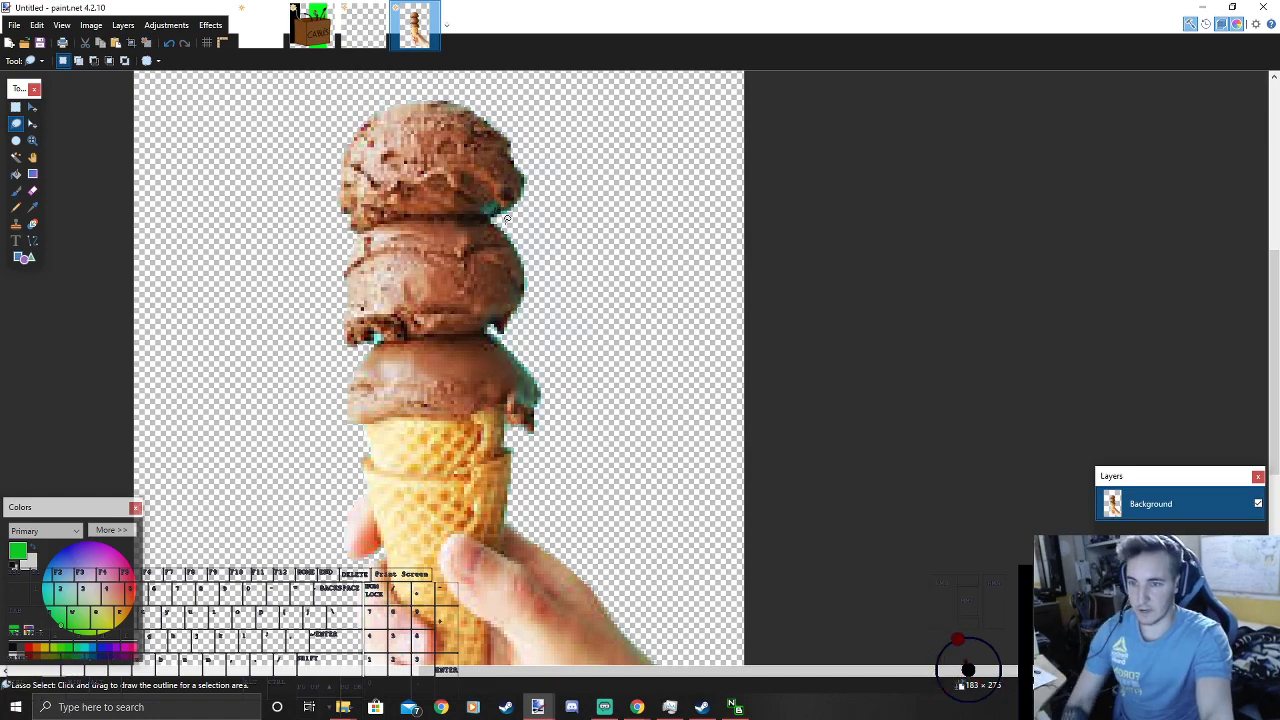
Step: Add a new layer, paste the recoloured scoop edges onto it in their original place, and deselect
{"action": "left_click", "coordinate": [123, 26]}
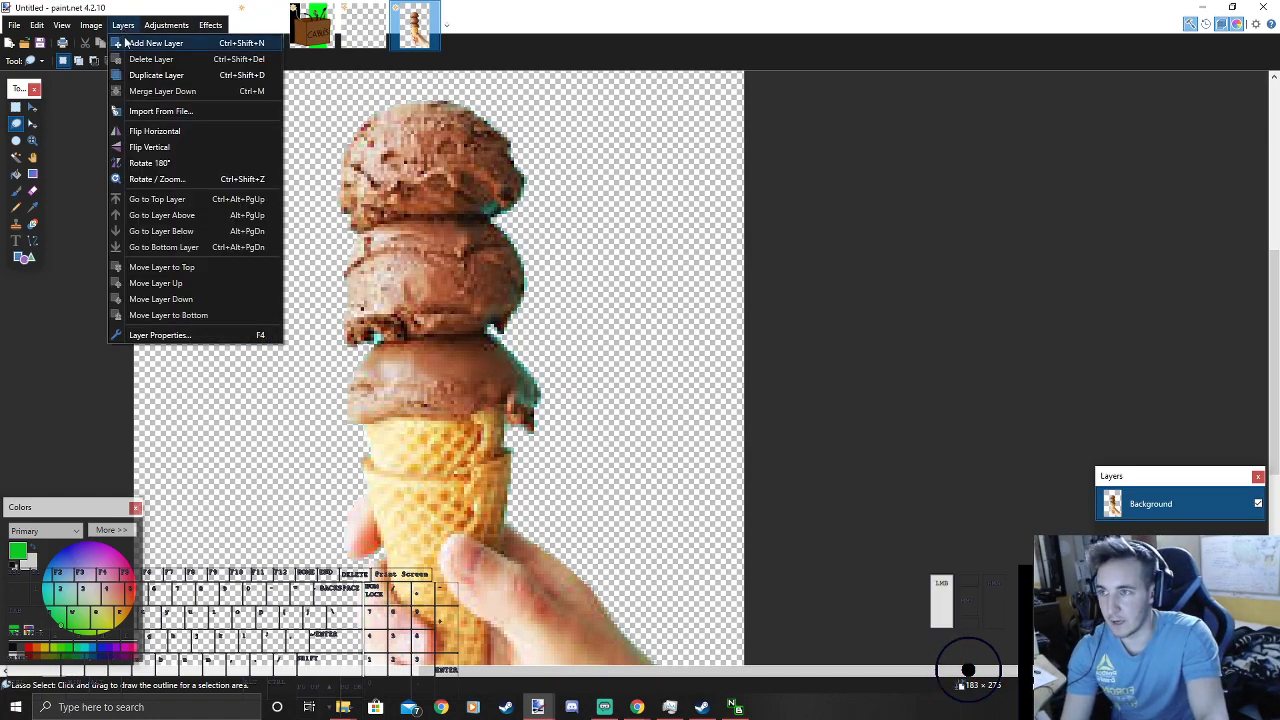
{"action": "left_click", "coordinate": [150, 43]}
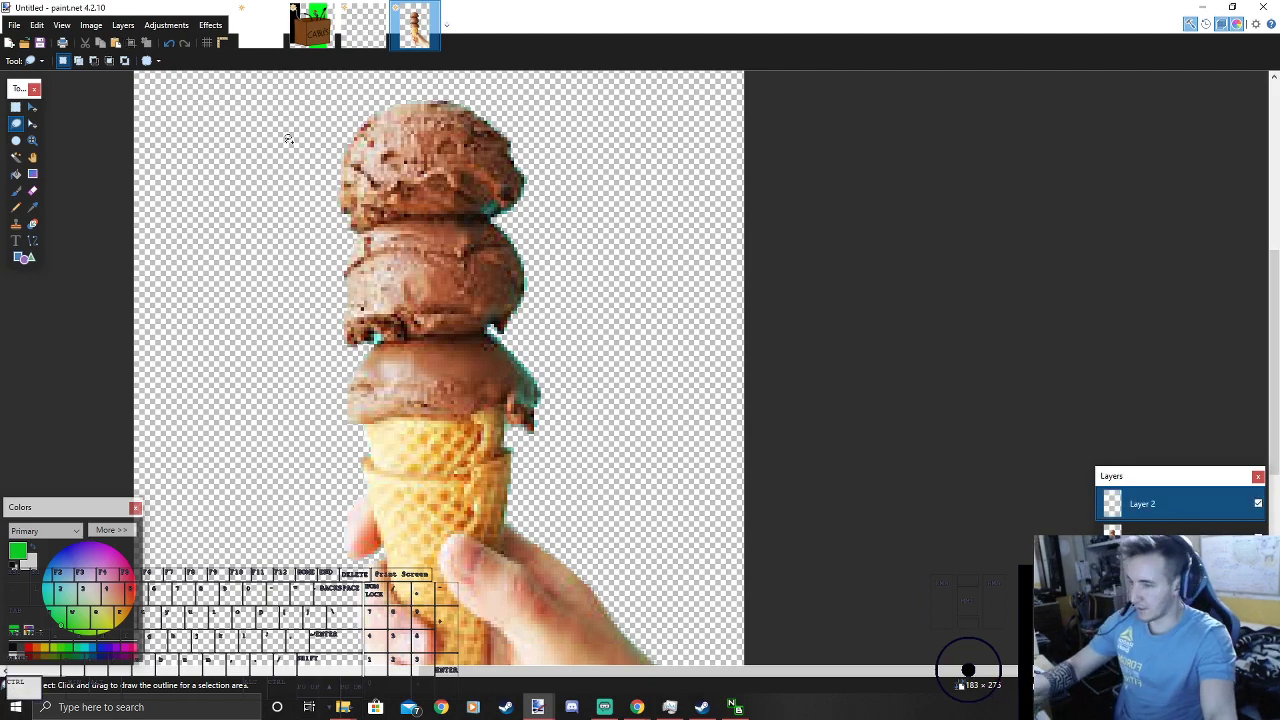
{"action": "key", "text": "ctrl+v"}
{"action": "left_click", "coordinate": [15, 106]}
{"action": "left_click", "coordinate": [500, 300]}
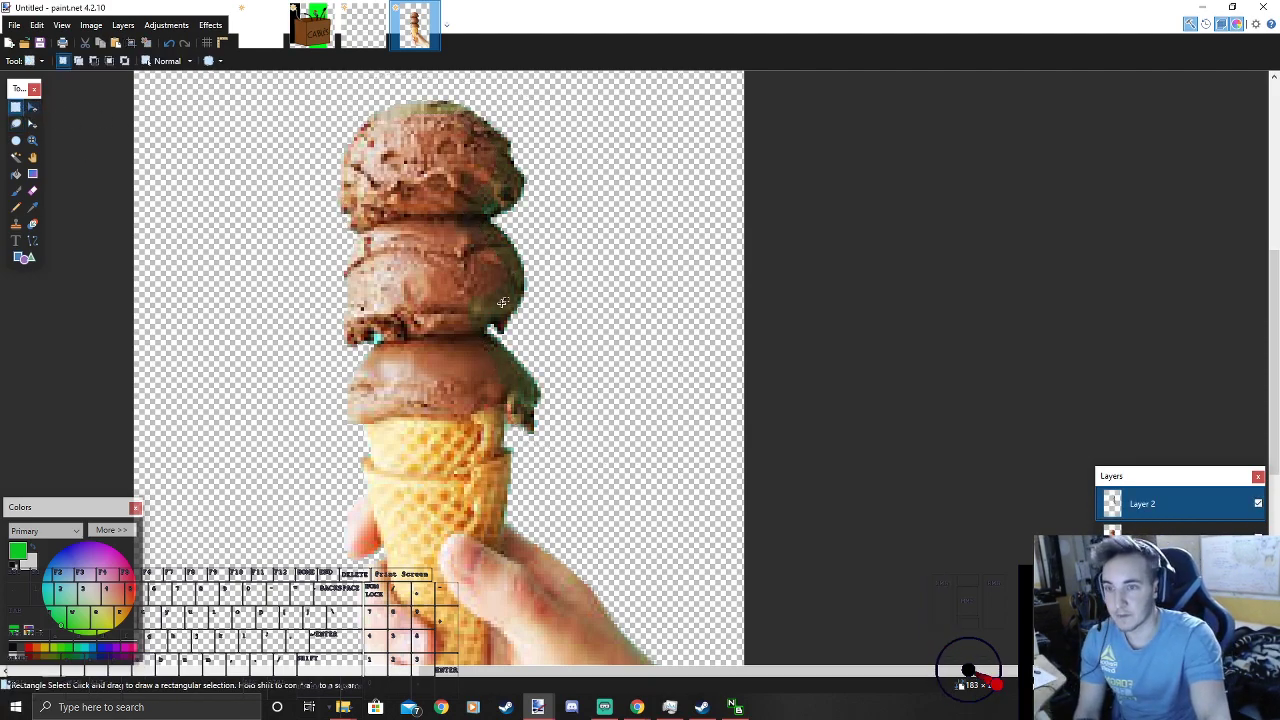
Step: Erase the inner parts of Layer 2's recoloured patch along the scoops with a 15-wide eraser to blend it in
{"action": "left_click", "coordinate": [33, 191]}
{"action": "left_click", "coordinate": [150, 61]}
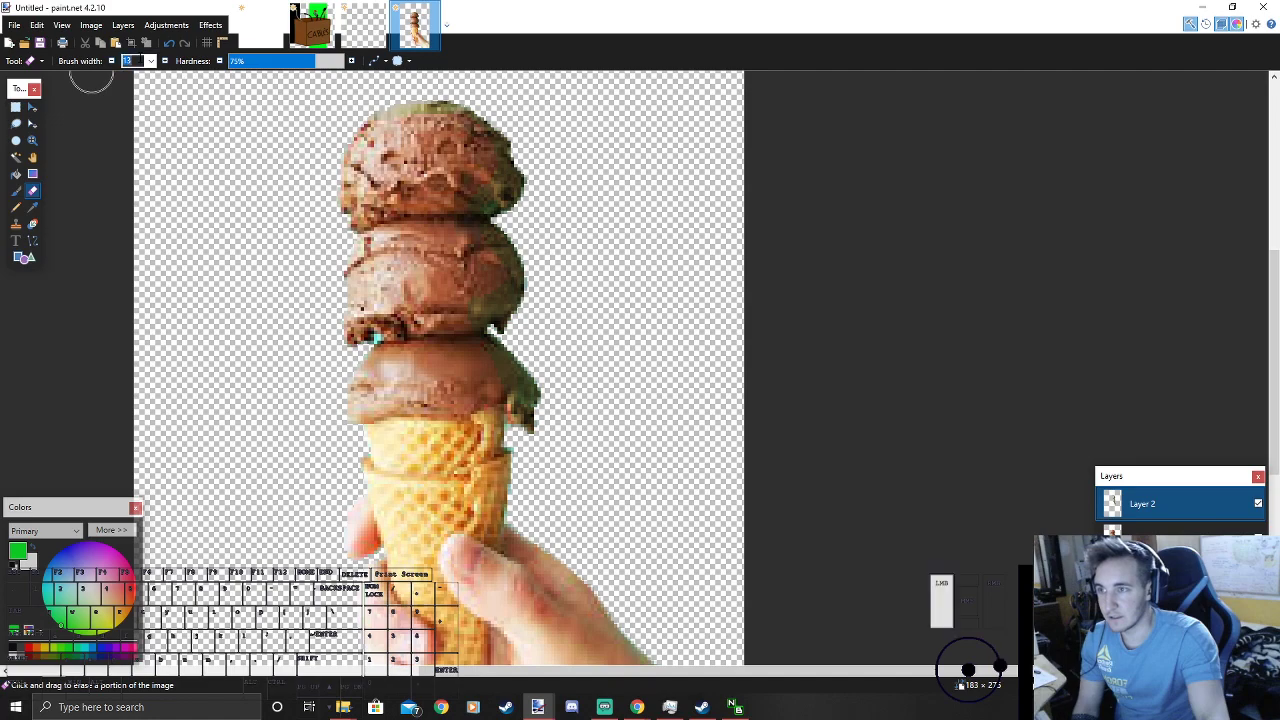
{"action": "scroll", "coordinate": [147, 75], "scroll_direction": "down", "scroll_amount": 2}
{"action": "scroll", "coordinate": [204, 113], "scroll_direction": "down", "scroll_amount": 2}
{"action": "scroll", "coordinate": [290, 168], "scroll_direction": "up", "scroll_amount": 5}
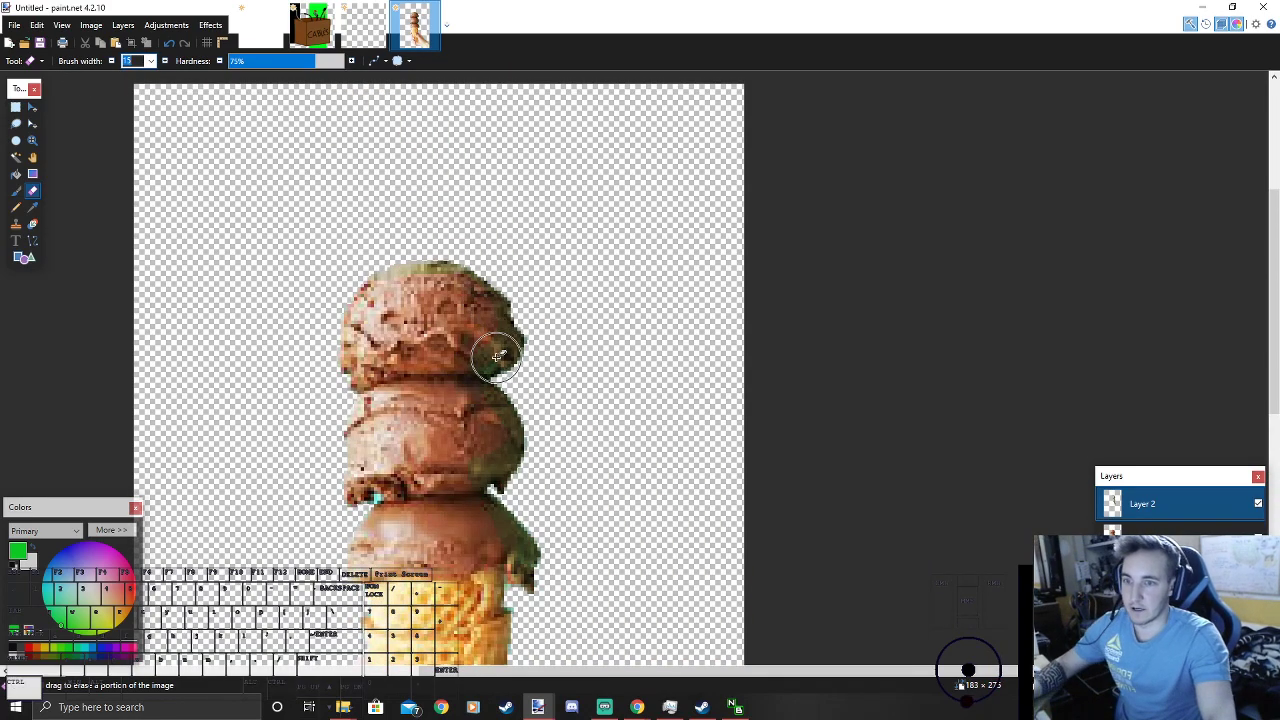
{"action": "scroll", "coordinate": [494, 357], "scroll_direction": "up", "scroll_amount": 4}
{"action": "scroll", "coordinate": [492, 348], "scroll_direction": "up", "scroll_amount": 1}
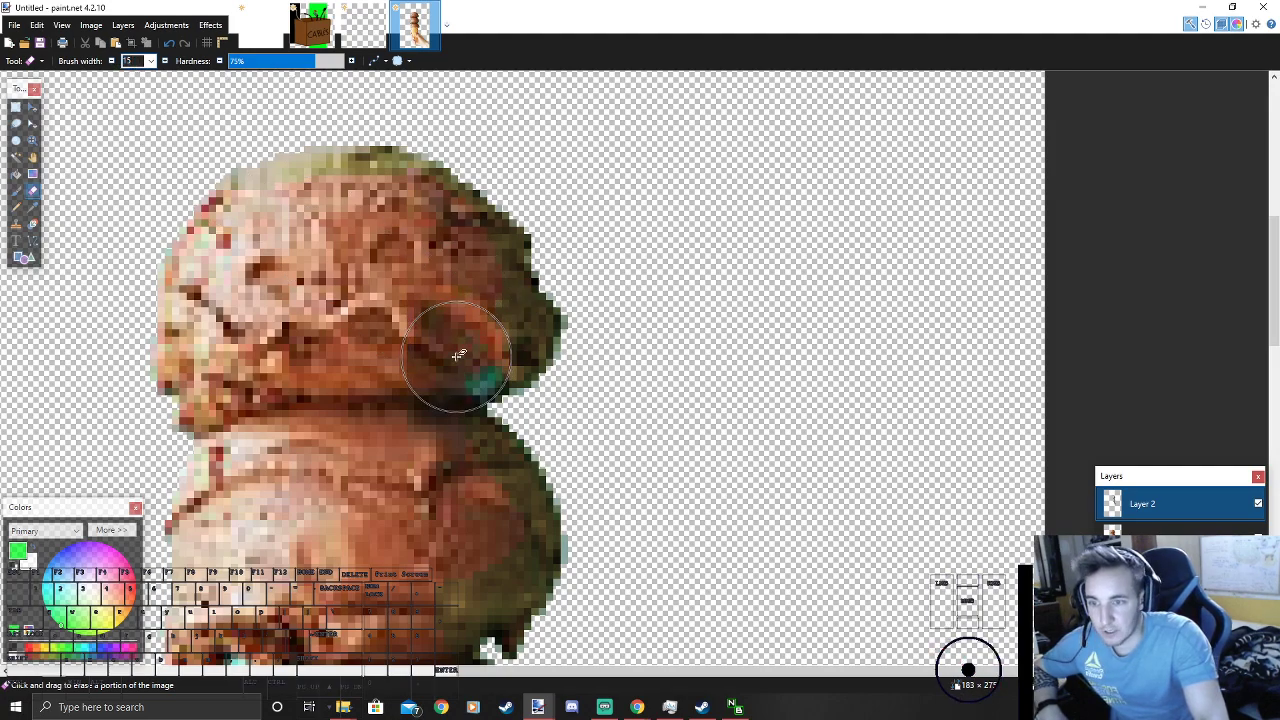
{"action": "key", "text": "ctrl+Escape"}
{"action": "left_click", "coordinate": [598, 6]}
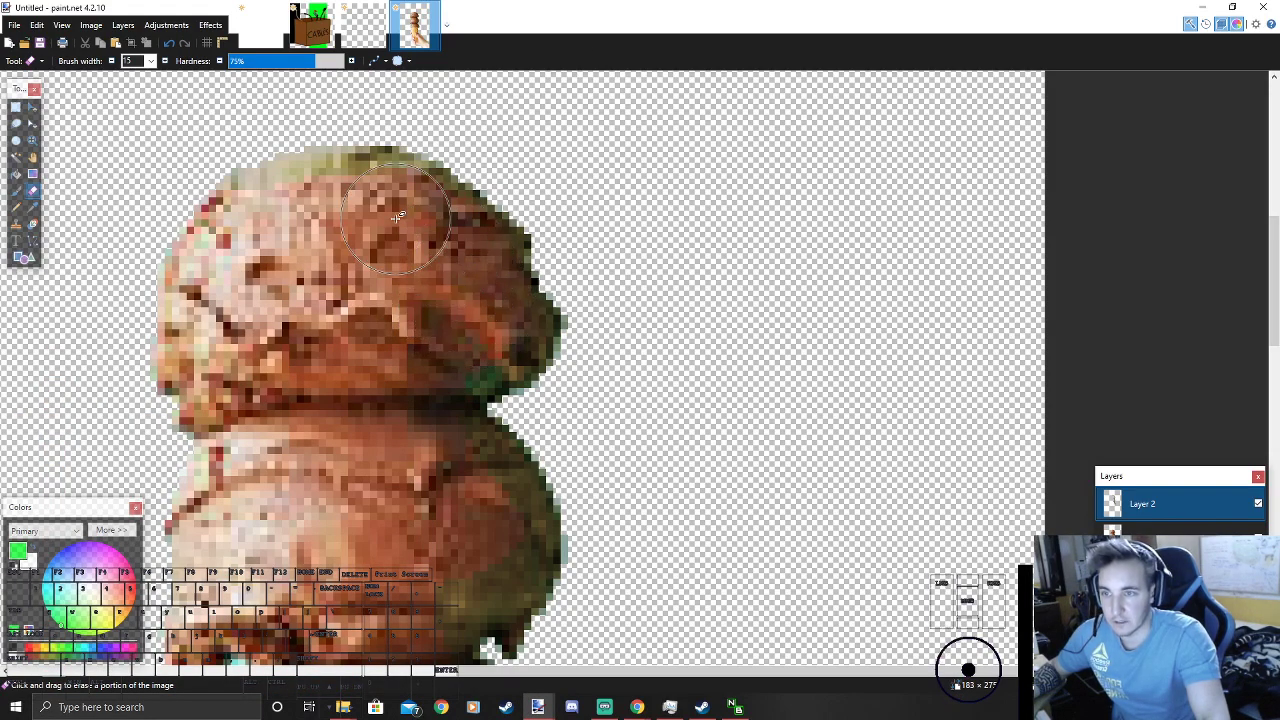
{"action": "left_click_drag", "start_coordinate": [385, 180], "coordinate": [275, 190]}
{"action": "scroll", "coordinate": [420, 276], "scroll_direction": "down", "scroll_amount": 3}
{"action": "mouse_move", "coordinate": [463, 311]}
{"action": "left_mouse_down"}
{"action": "mouse_move", "coordinate": [492, 375]}
{"action": "mouse_move", "coordinate": [470, 421]}
{"action": "mouse_move", "coordinate": [493, 391]}
{"action": "mouse_move", "coordinate": [486, 358]}
{"action": "mouse_move", "coordinate": [463, 404]}
{"action": "mouse_move", "coordinate": [428, 341]}
{"action": "mouse_move", "coordinate": [530, 472]}
{"action": "left_mouse_up"}
{"action": "scroll", "coordinate": [470, 385], "scroll_direction": "down", "scroll_amount": 3}
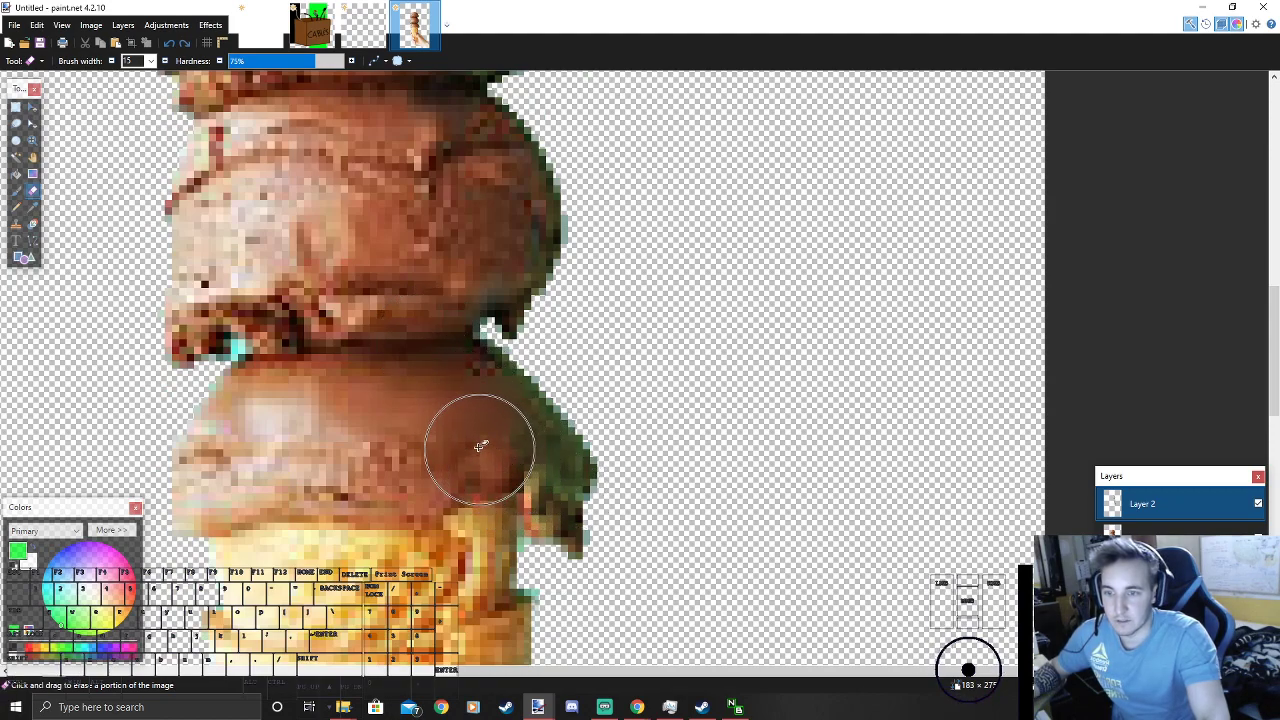
{"action": "scroll", "coordinate": [300, 320], "scroll_direction": "down", "scroll_amount": 5}
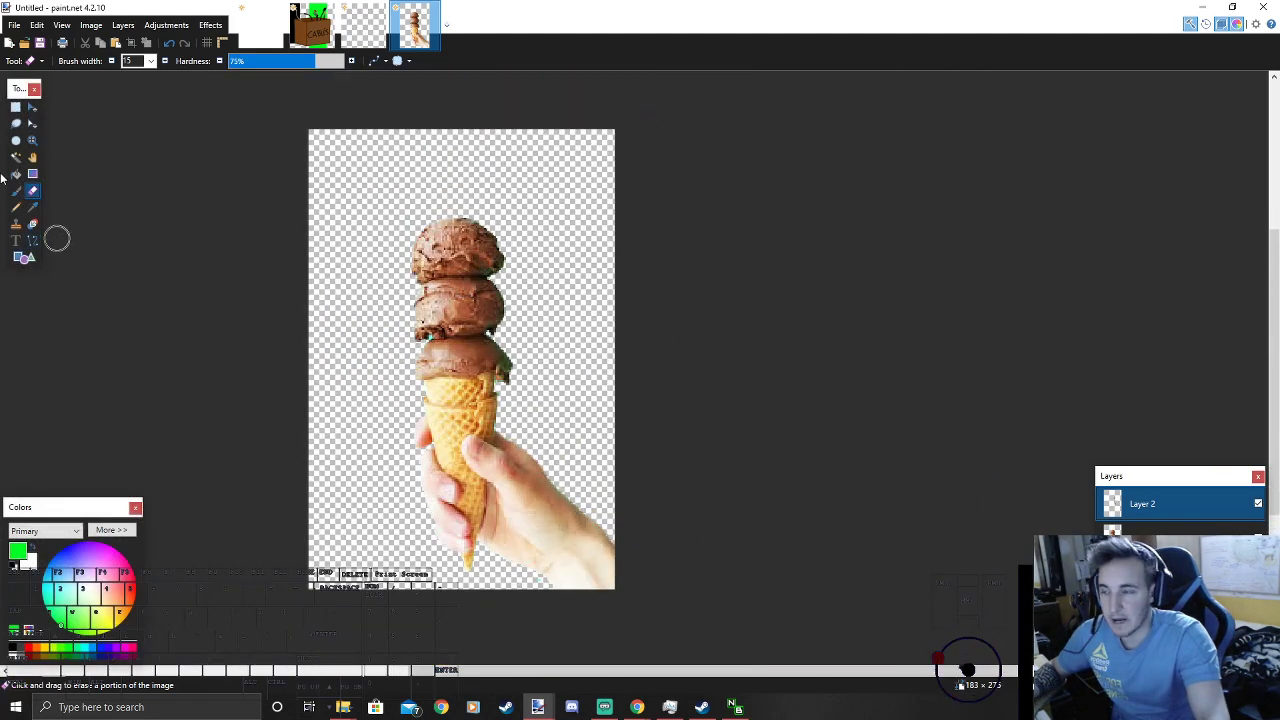
{"action": "left_click", "coordinate": [15, 107]}
{"action": "scroll", "coordinate": [523, 285], "scroll_direction": "up", "scroll_amount": 3}
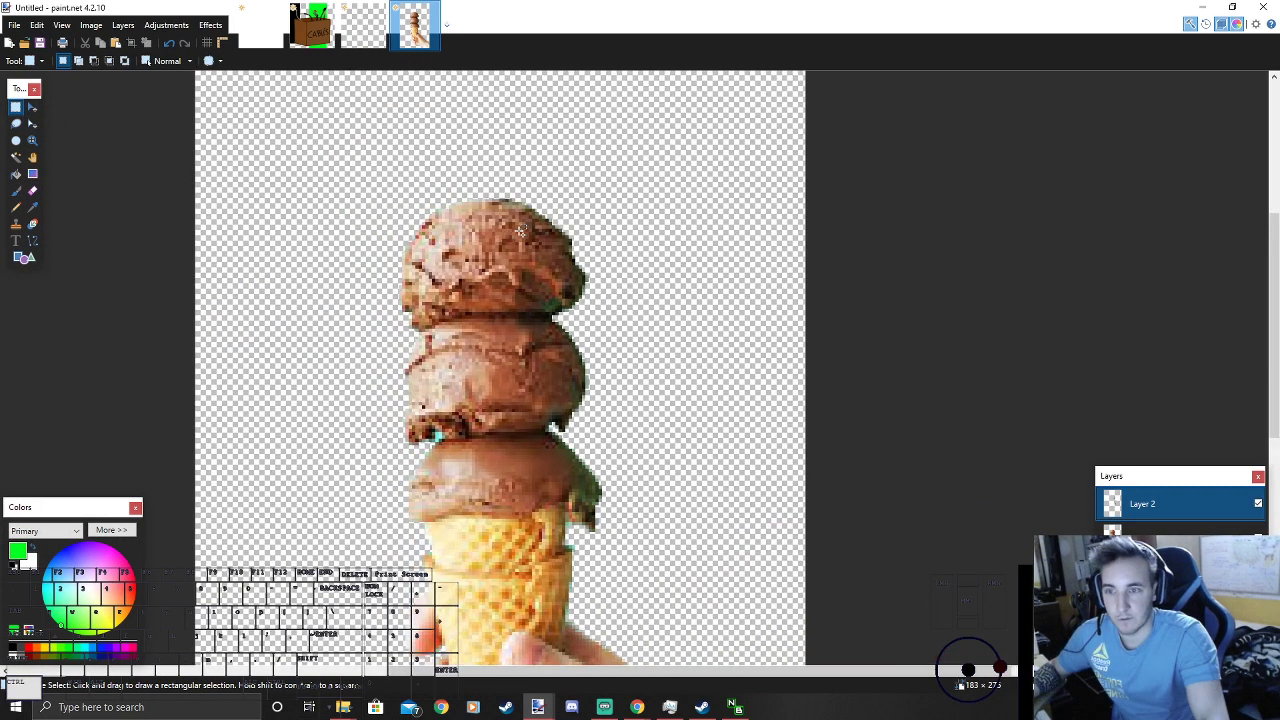
Step: Apply a Luminosity Curves adjustment to Layer 2 with two control points close to the diagonal, the lower one slightly beneath it
{"action": "left_click", "coordinate": [166, 25]}
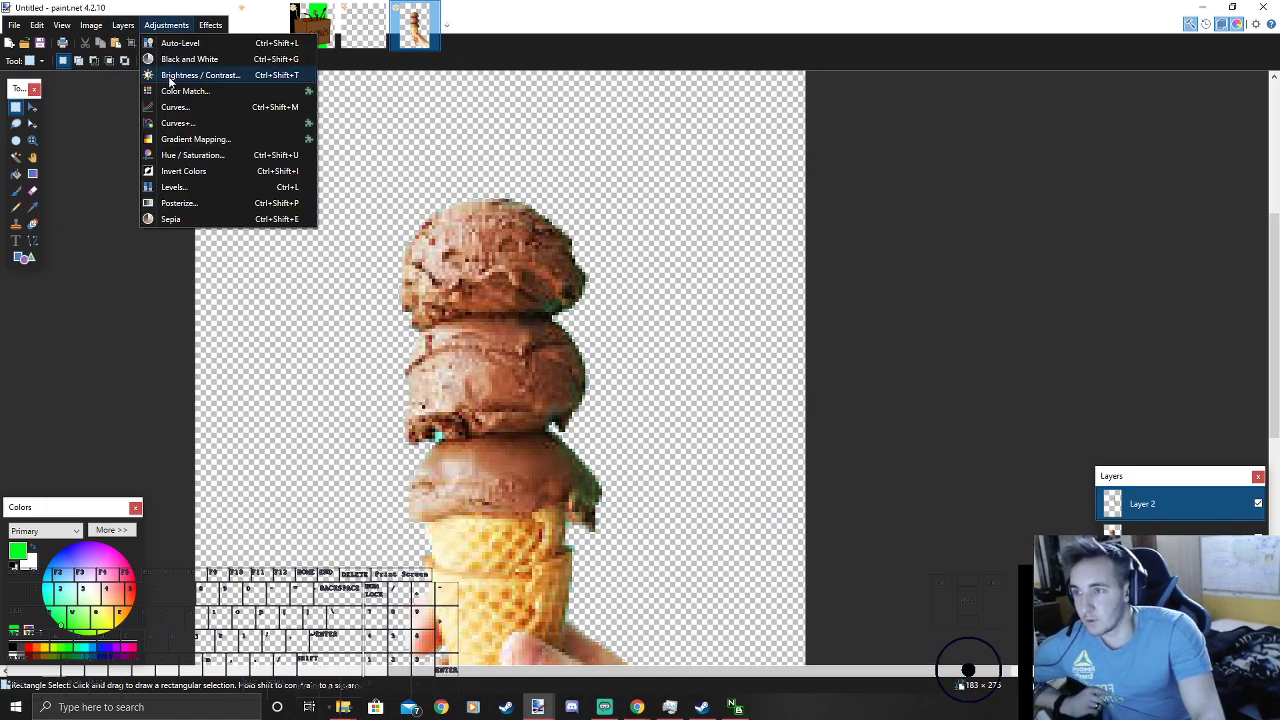
{"action": "left_click", "coordinate": [175, 107]}
{"action": "left_click", "coordinate": [573, 474]}
{"action": "left_click_drag", "start_coordinate": [600, 211], "coordinate": [894, 206]}
{"action": "mouse_move", "coordinate": [962, 315]}
{"action": "left_mouse_down"}
{"action": "mouse_move", "coordinate": [991, 386]}
{"action": "mouse_move", "coordinate": [953, 301]}
{"action": "left_mouse_up"}
{"action": "left_click", "coordinate": [871, 469]}
{"action": "left_click", "coordinate": [873, 244]}
{"action": "left_click", "coordinate": [881, 266]}
{"action": "mouse_move", "coordinate": [969, 311]}
{"action": "left_mouse_down"}
{"action": "mouse_move", "coordinate": [988, 337]}
{"action": "mouse_move", "coordinate": [983, 325]}
{"action": "left_mouse_up"}
{"action": "left_click_drag", "start_coordinate": [886, 392], "coordinate": [926, 357]}
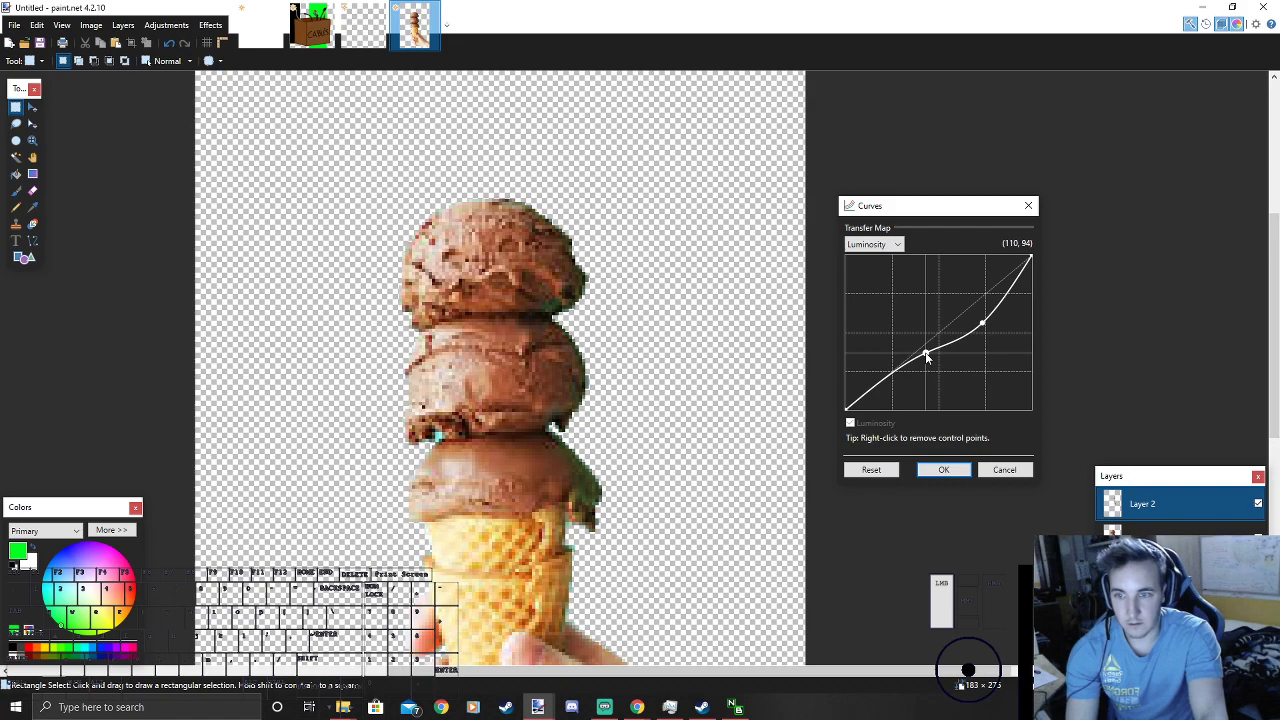
{"action": "left_click_drag", "start_coordinate": [921, 350], "coordinate": [922, 351]}
{"action": "mouse_move", "coordinate": [983, 323]}
{"action": "left_mouse_down"}
{"action": "mouse_move", "coordinate": [970, 285]}
{"action": "mouse_move", "coordinate": [977, 301]}
{"action": "left_mouse_up"}
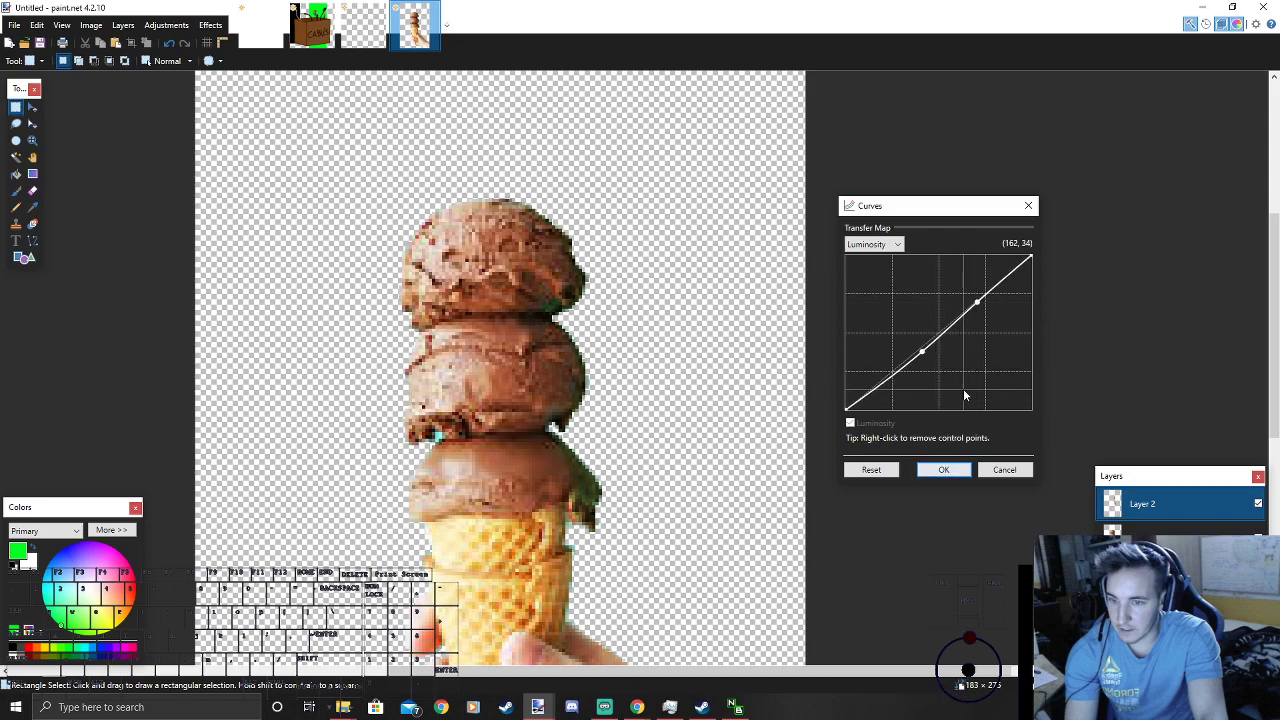
{"action": "left_click", "coordinate": [962, 468]}
Step: Apply an RGB Curves adjustment to Layer 2 with the highlight end at 0 and one control point in the darker tones slightly below the diagonal
{"action": "left_click", "coordinate": [165, 25]}
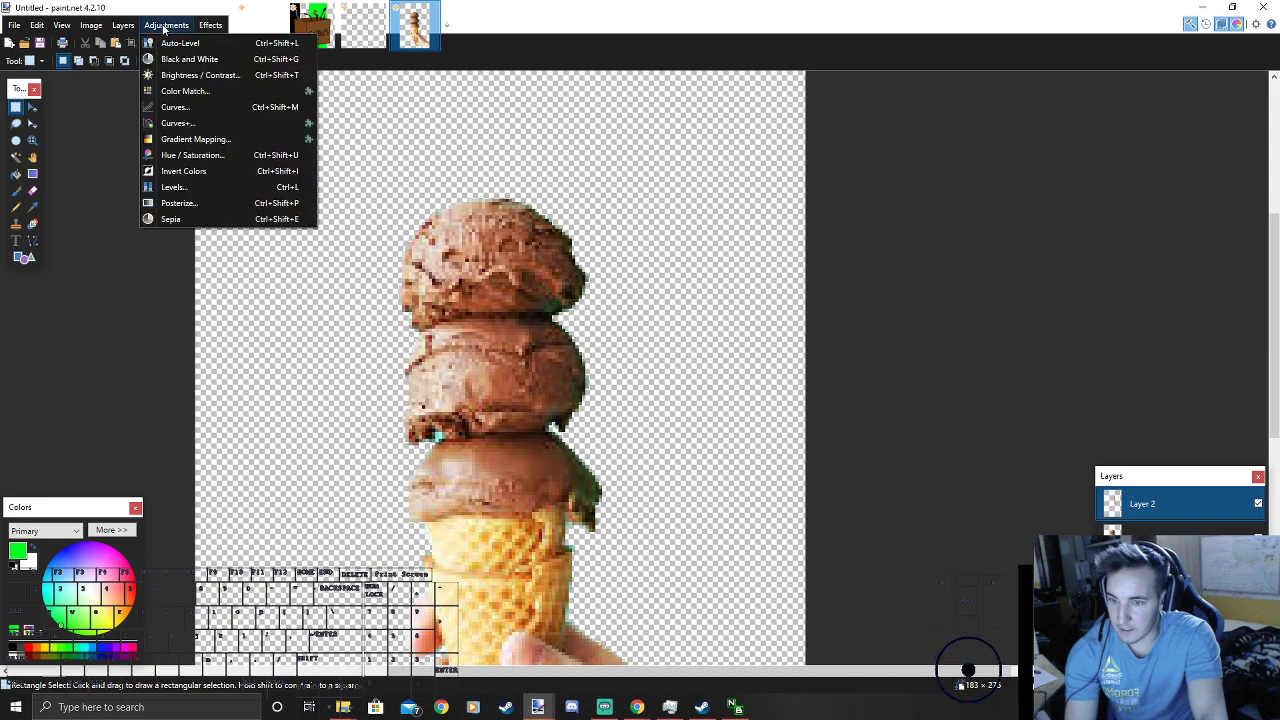
{"action": "left_click", "coordinate": [175, 107]}
{"action": "left_click", "coordinate": [572, 249]}
{"action": "left_click", "coordinate": [574, 267]}
{"action": "left_click", "coordinate": [575, 252]}
{"action": "left_click", "coordinate": [575, 277]}
{"action": "left_click_drag", "start_coordinate": [651, 212], "coordinate": [1031, 177]}
{"action": "left_click_drag", "start_coordinate": [1032, 296], "coordinate": [1205, 276]}
{"action": "left_click_drag", "start_coordinate": [1029, 323], "coordinate": [1016, 306]}
{"action": "left_click_drag", "start_coordinate": [1109, 278], "coordinate": [1170, 389]}
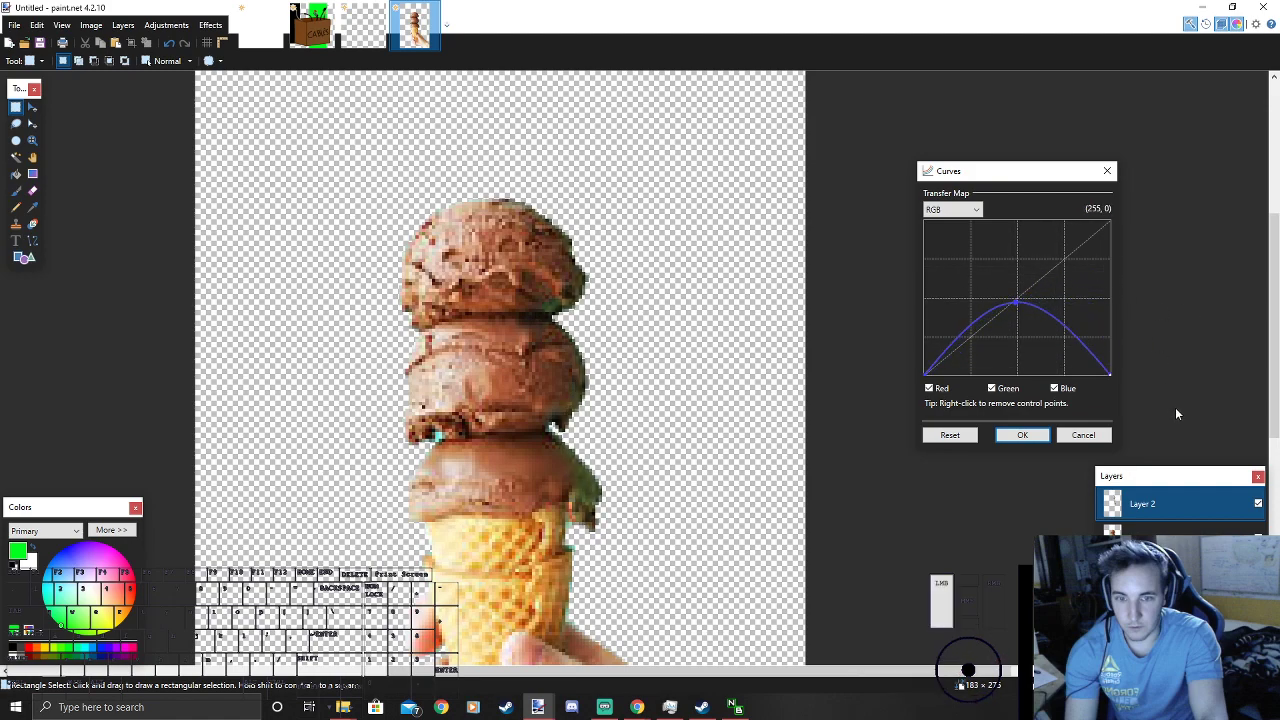
{"action": "left_click_drag", "start_coordinate": [1016, 301], "coordinate": [991, 332]}
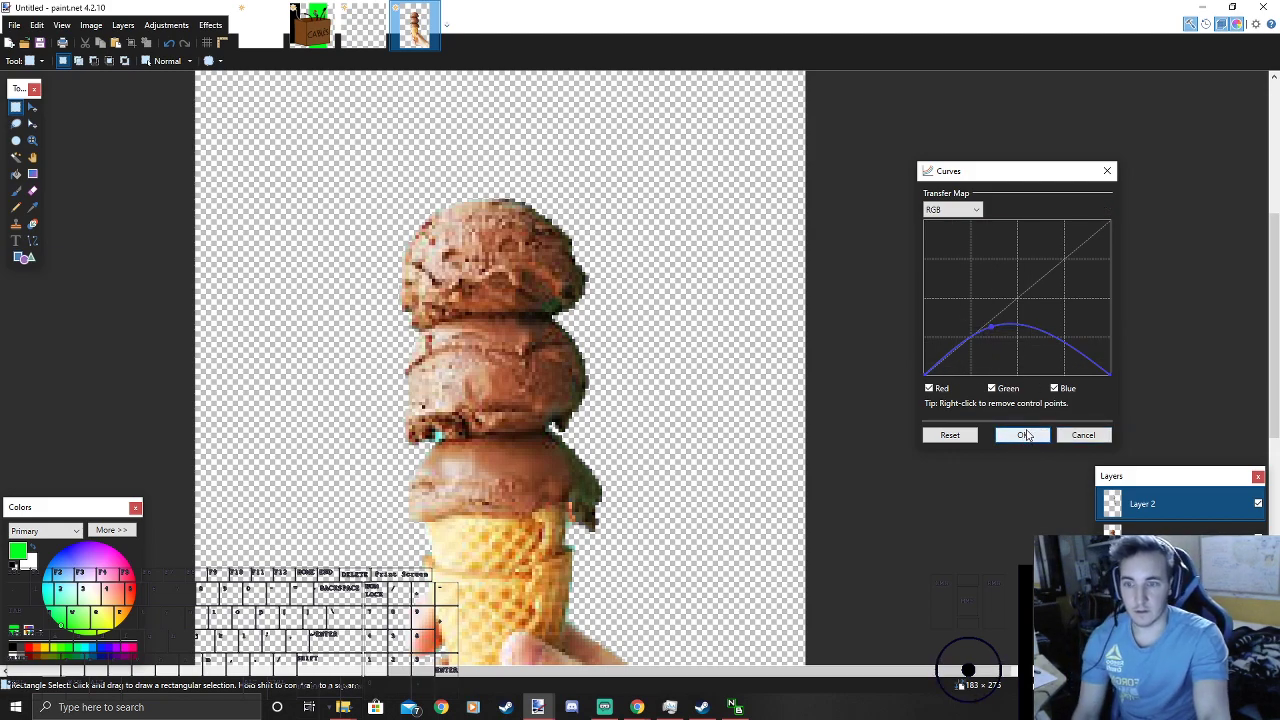
{"action": "left_click", "coordinate": [1025, 435]}
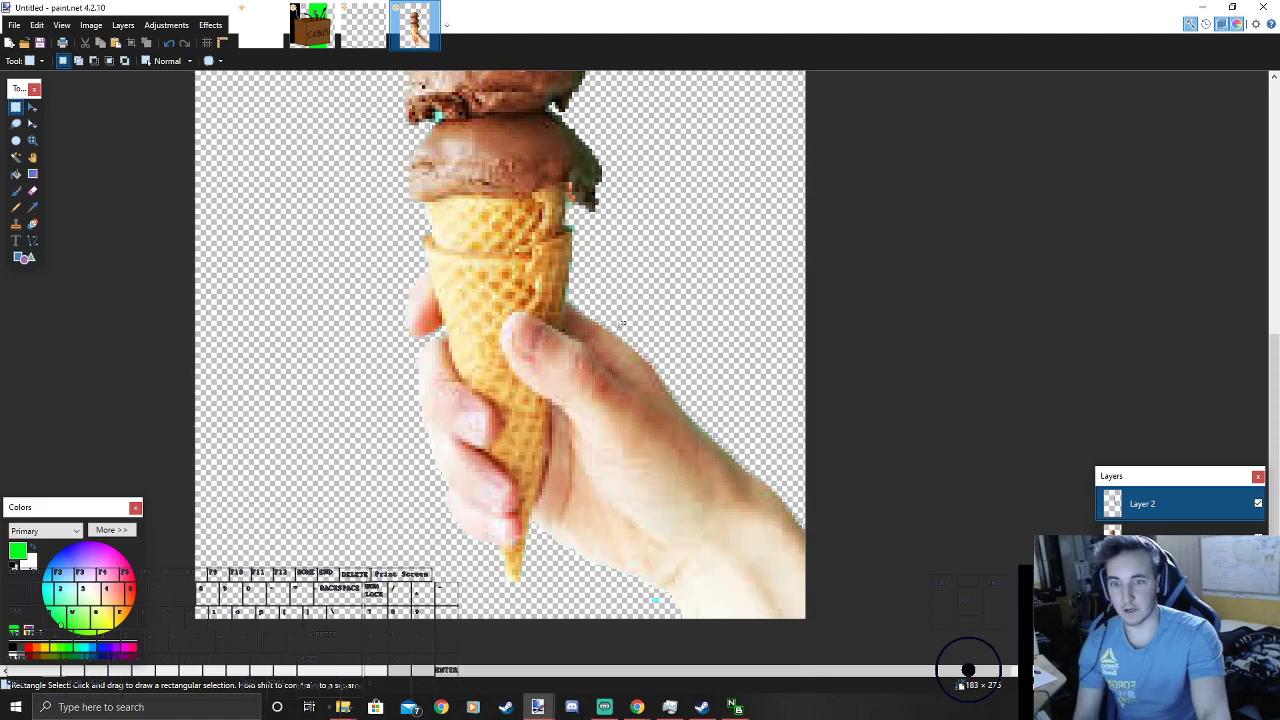
Step: Try a lower opacity and other blend modes such as Multiply, Color Dodge, Overlay, Lighten and Darken on Layer 2, then discard the changes
{"action": "scroll", "coordinate": [580, 311], "scroll_direction": "down", "scroll_amount": 5}
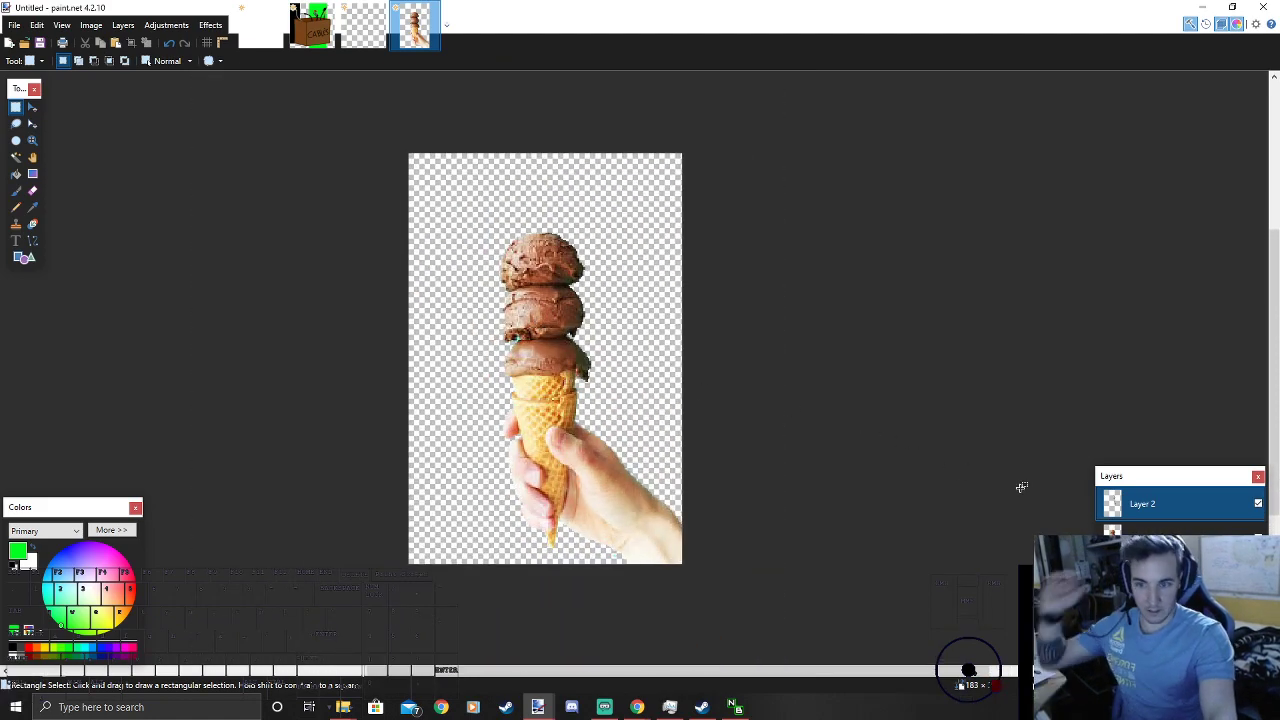
{"action": "double_click", "coordinate": [1168, 502]}
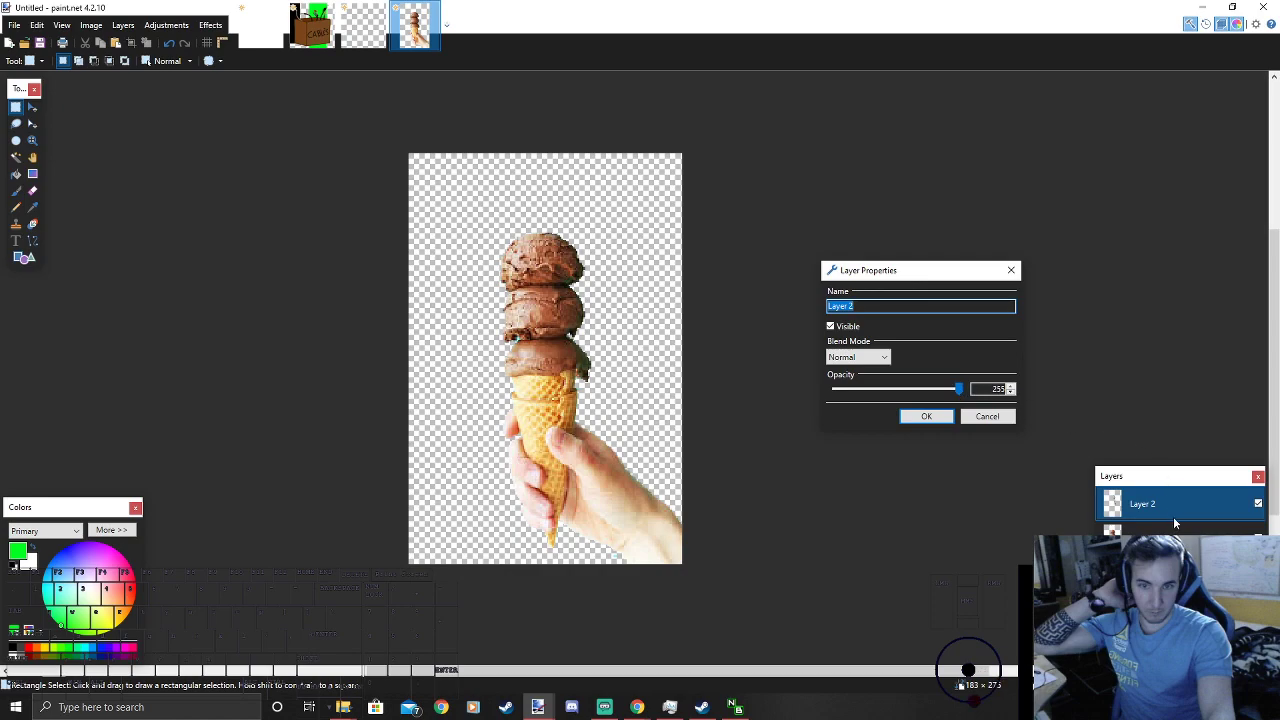
{"action": "left_click", "coordinate": [959, 390]}
{"action": "left_click_drag", "start_coordinate": [959, 390], "coordinate": [845, 388]}
{"action": "left_click_drag", "start_coordinate": [954, 400], "coordinate": [960, 390]}
{"action": "left_click", "coordinate": [857, 357]}
{"action": "left_click", "coordinate": [848, 379]}
{"action": "scroll", "coordinate": [853, 365], "scroll_direction": "down", "scroll_amount": 1}
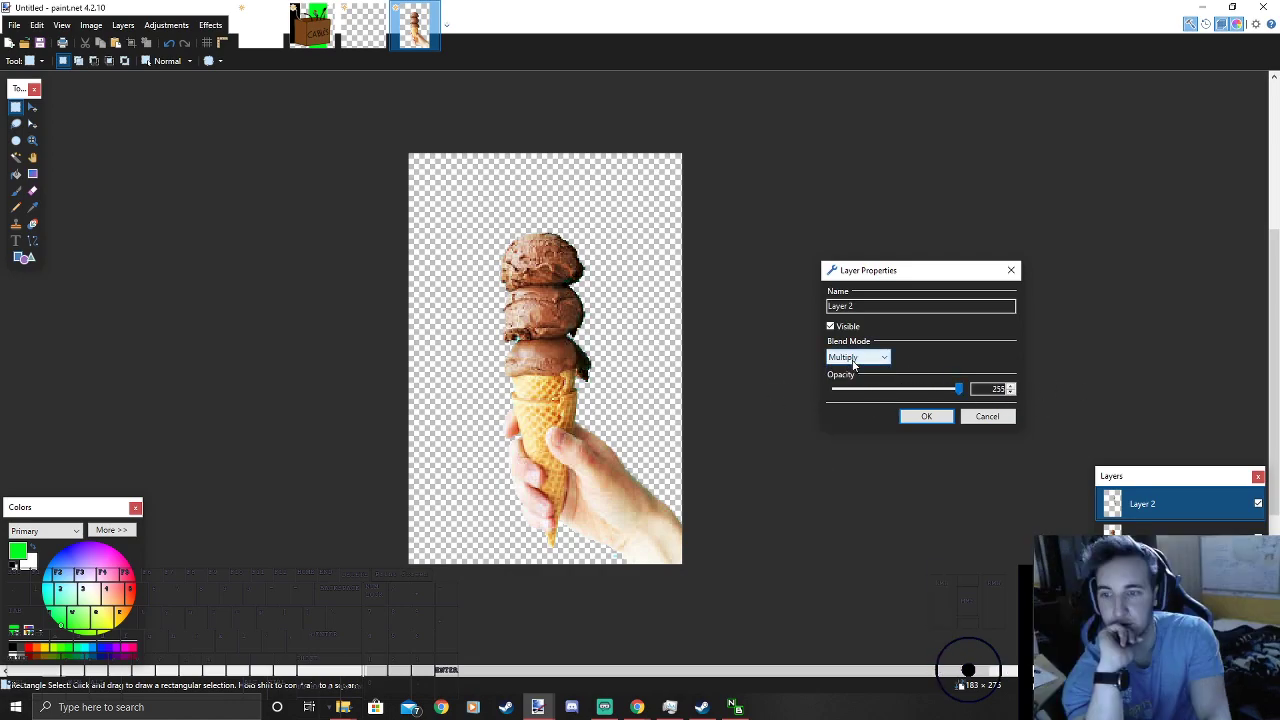
{"action": "scroll", "coordinate": [853, 365], "scroll_direction": "down", "scroll_amount": 3}
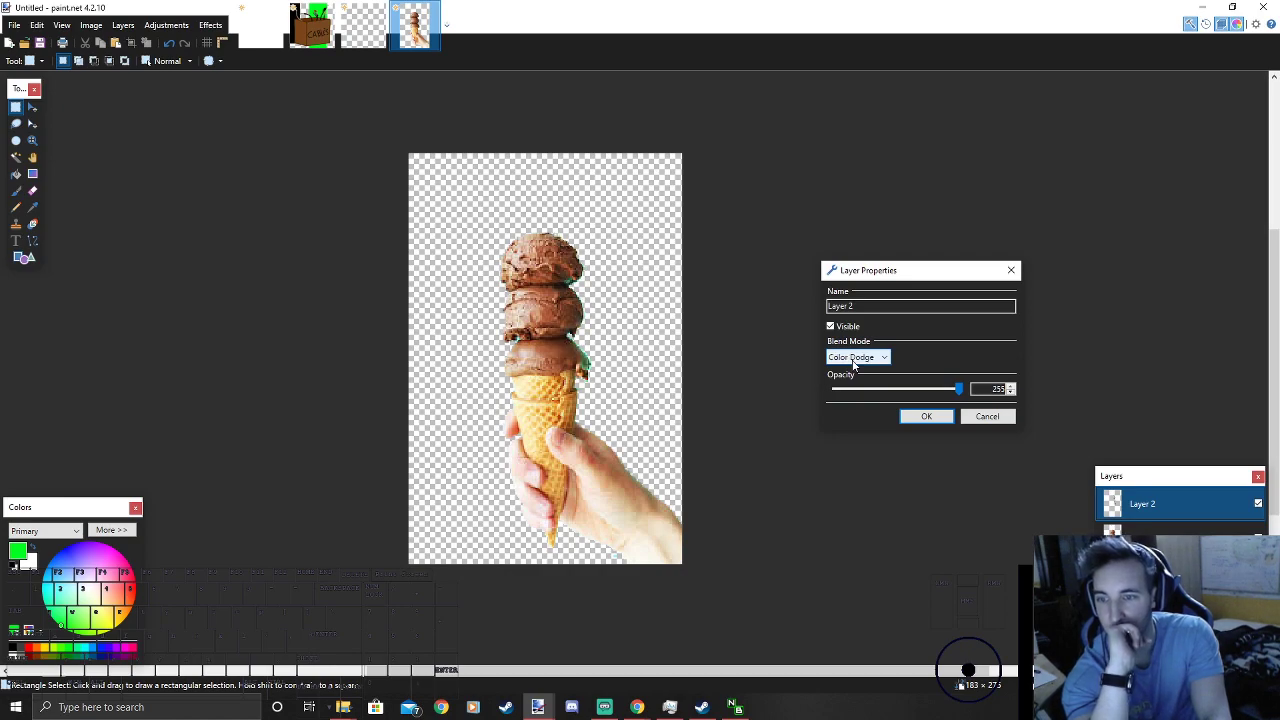
{"action": "scroll", "coordinate": [853, 365], "scroll_direction": "down", "scroll_amount": 2}
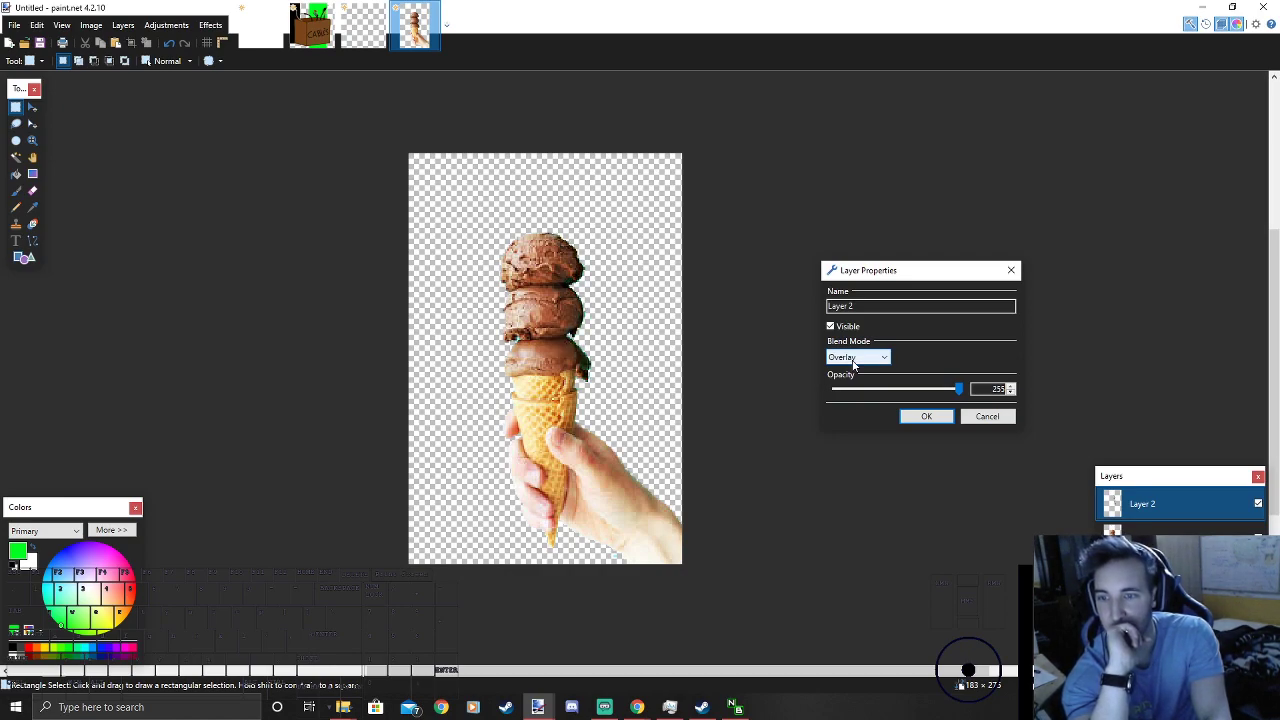
{"action": "scroll", "coordinate": [853, 365], "scroll_direction": "down", "scroll_amount": 2}
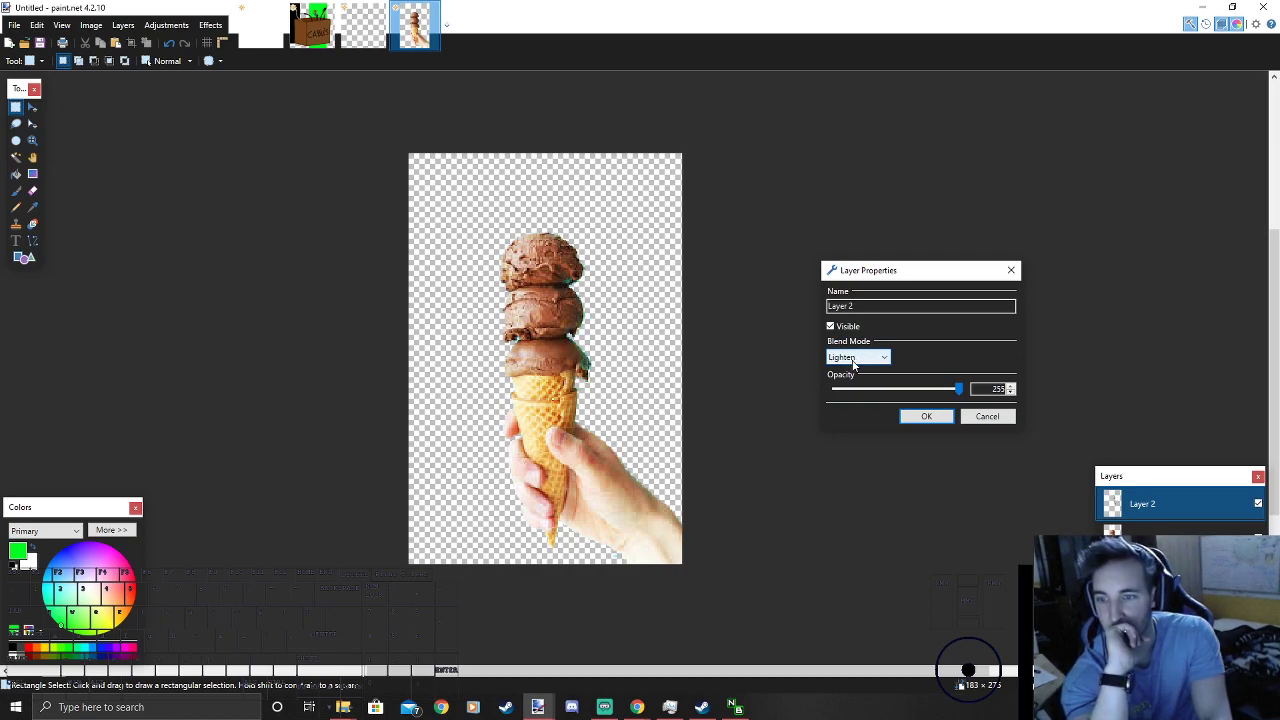
{"action": "scroll", "coordinate": [853, 365], "scroll_direction": "down", "scroll_amount": 1}
{"action": "scroll", "coordinate": [853, 365], "scroll_direction": "up", "scroll_amount": 1}
{"action": "scroll", "coordinate": [853, 365], "scroll_direction": "down", "scroll_amount": 1}
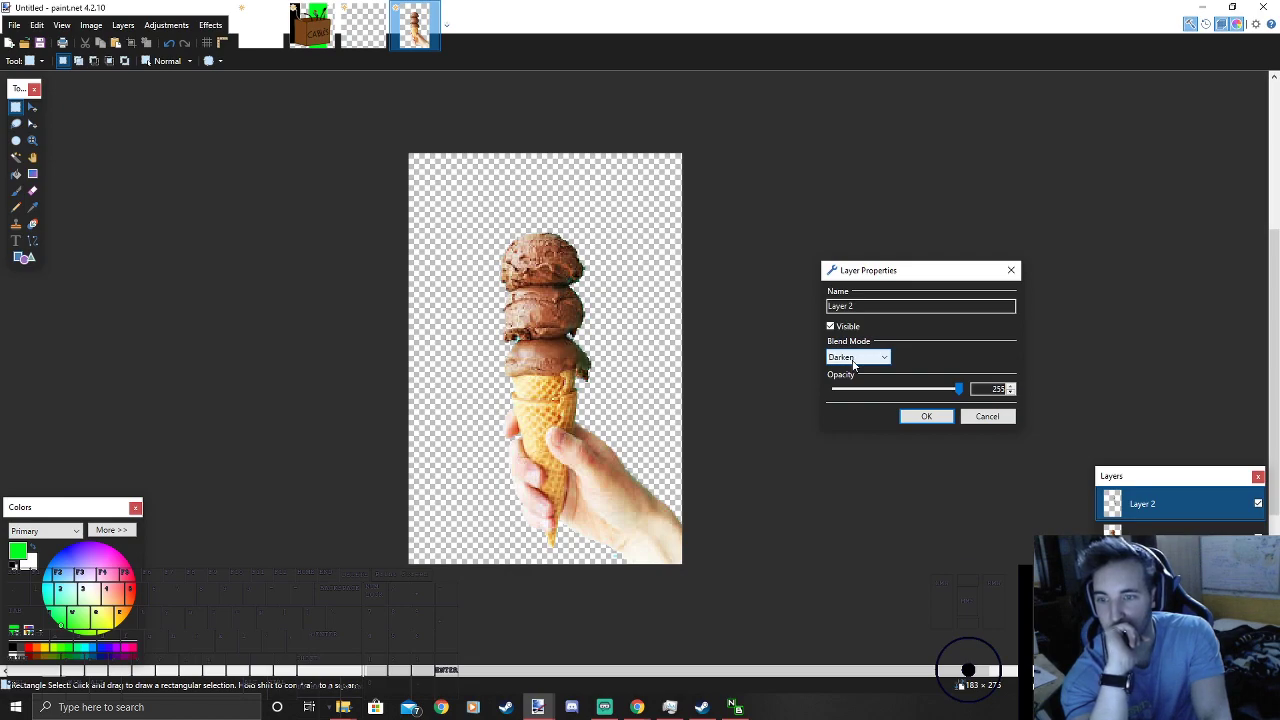
{"action": "scroll", "coordinate": [853, 365], "scroll_direction": "down", "scroll_amount": 3}
{"action": "scroll", "coordinate": [853, 365], "scroll_direction": "up", "scroll_amount": 3}
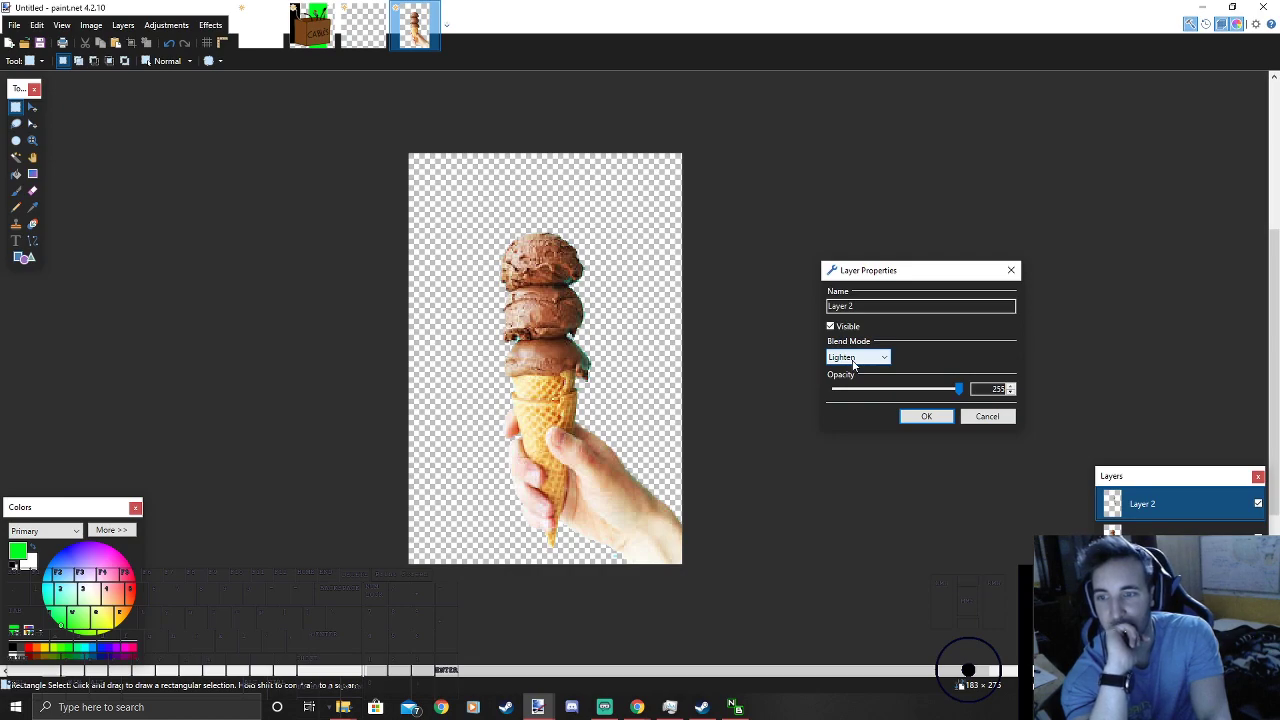
{"action": "scroll", "coordinate": [853, 365], "scroll_direction": "up", "scroll_amount": 2}
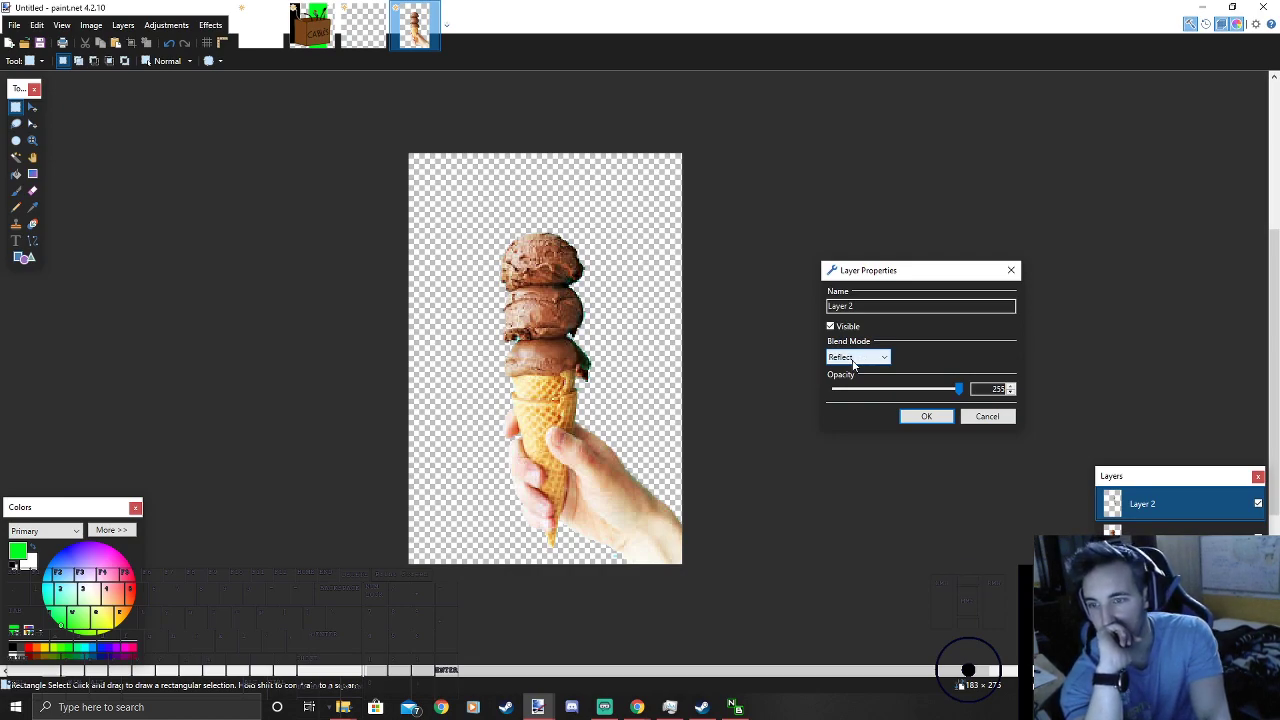
{"action": "scroll", "coordinate": [853, 365], "scroll_direction": "up", "scroll_amount": 5}
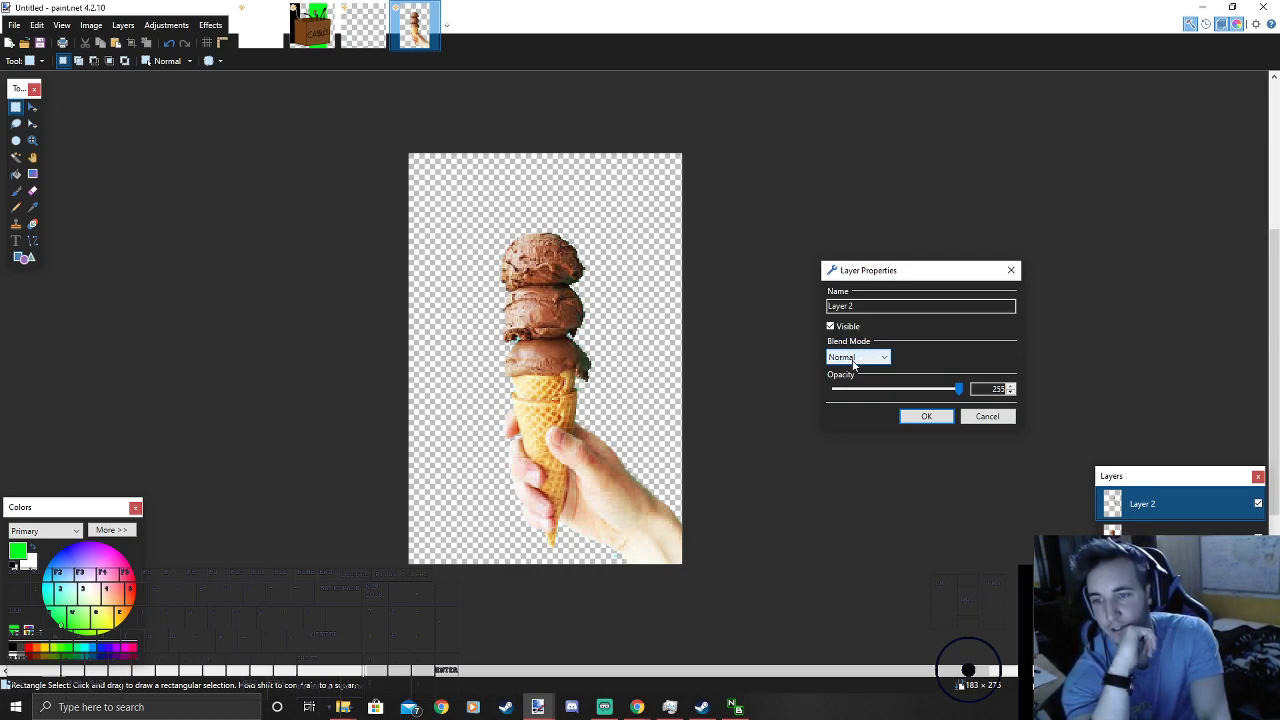
{"action": "left_click", "coordinate": [990, 419]}
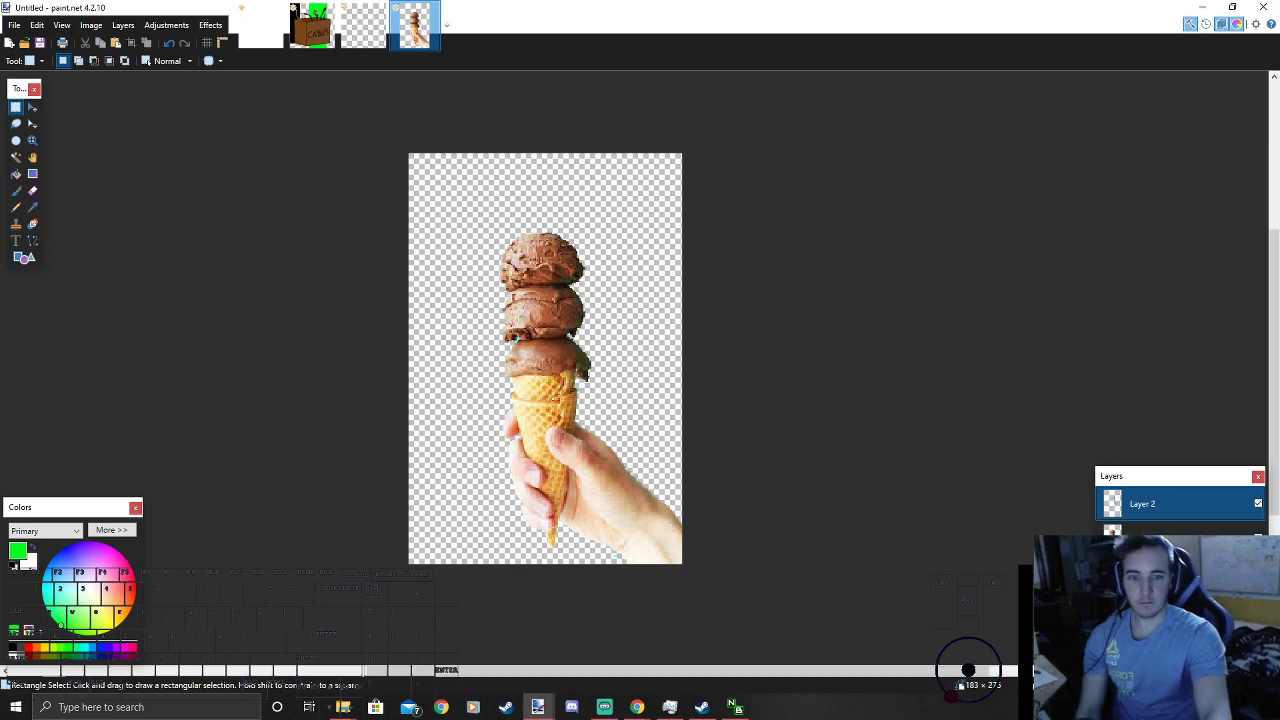
Step: Merge Layer 2 down into the Background layer and duplicate the merged layer
{"action": "left_click", "coordinate": [1130, 650]}
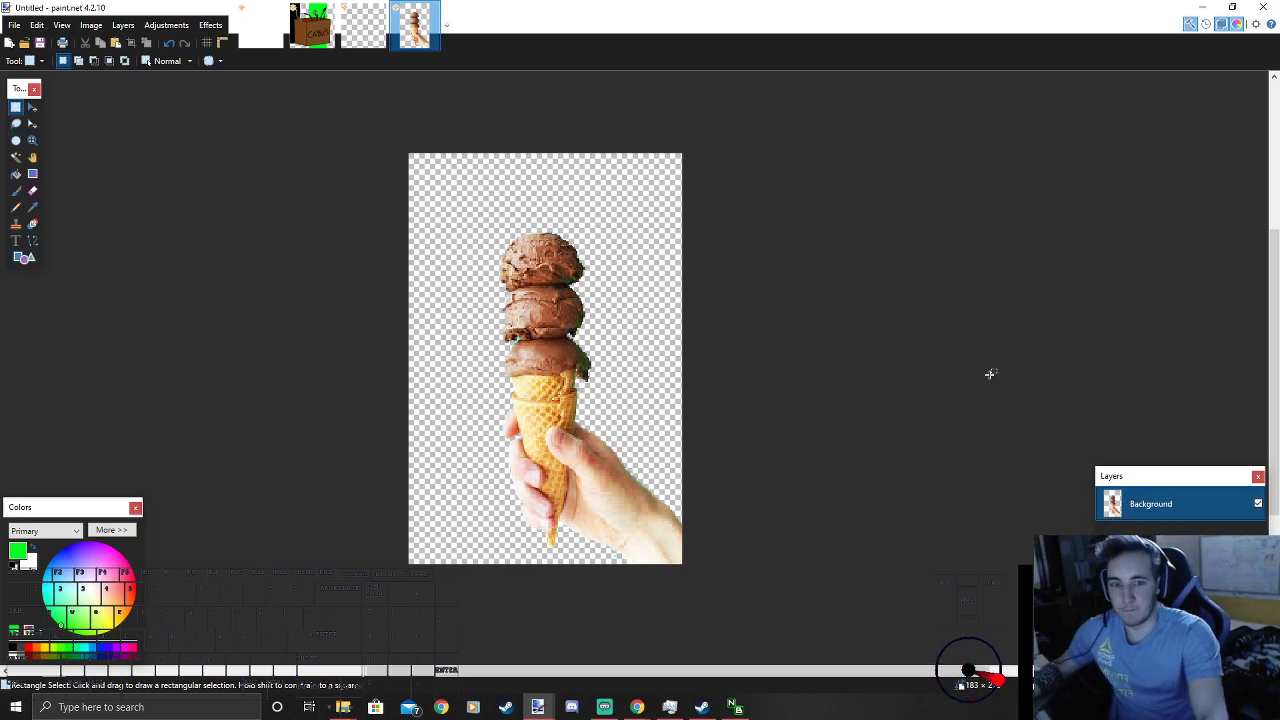
{"action": "scroll", "coordinate": [500, 213], "scroll_direction": "up", "scroll_amount": 2}
{"action": "scroll", "coordinate": [500, 213], "scroll_direction": "up", "scroll_amount": 2}
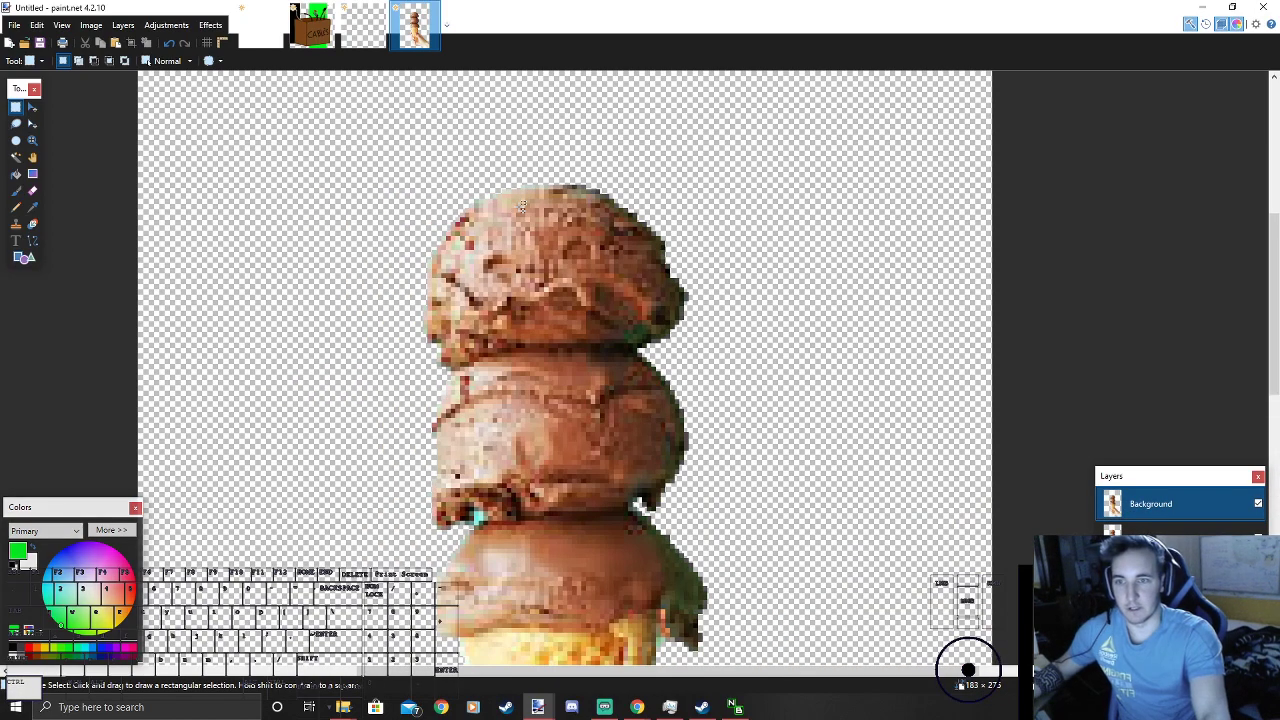
Step: Apply a Gaussian Blur with radius 2 to the upper Background copy
{"action": "left_click", "coordinate": [209, 25]}
{"action": "mouse_move", "coordinate": [240, 75]}
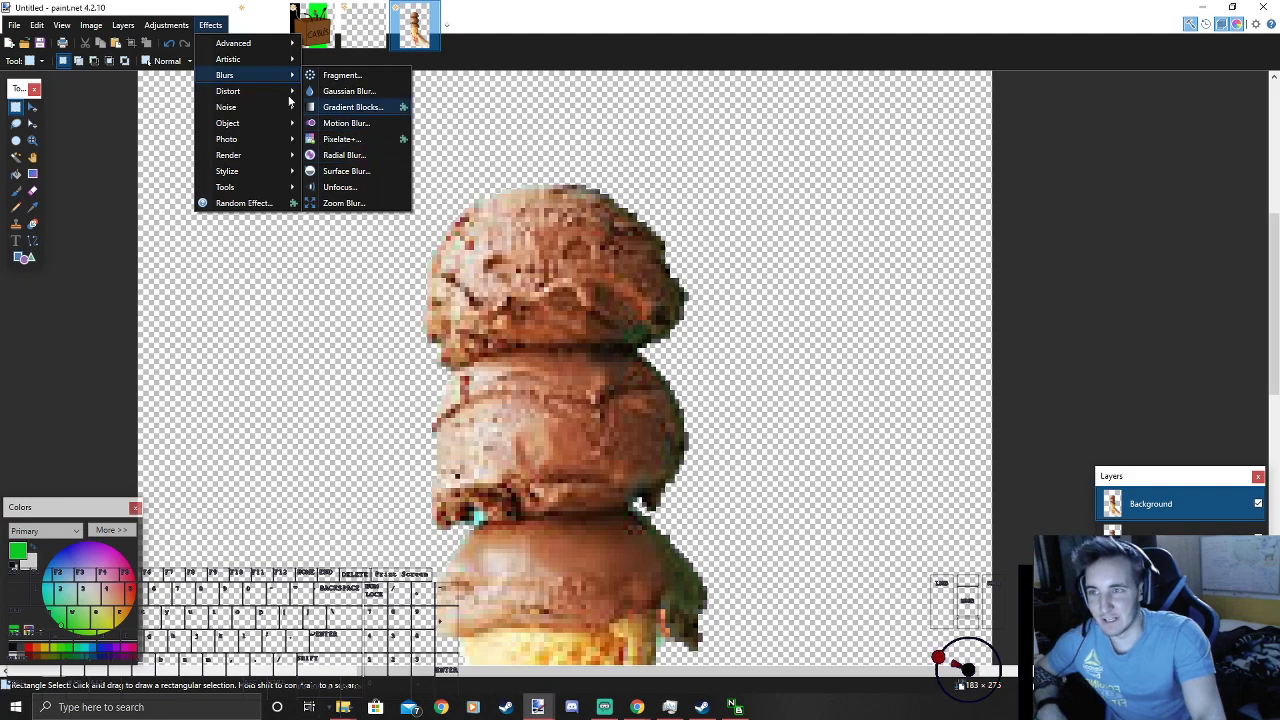
{"action": "left_click", "coordinate": [345, 91]}
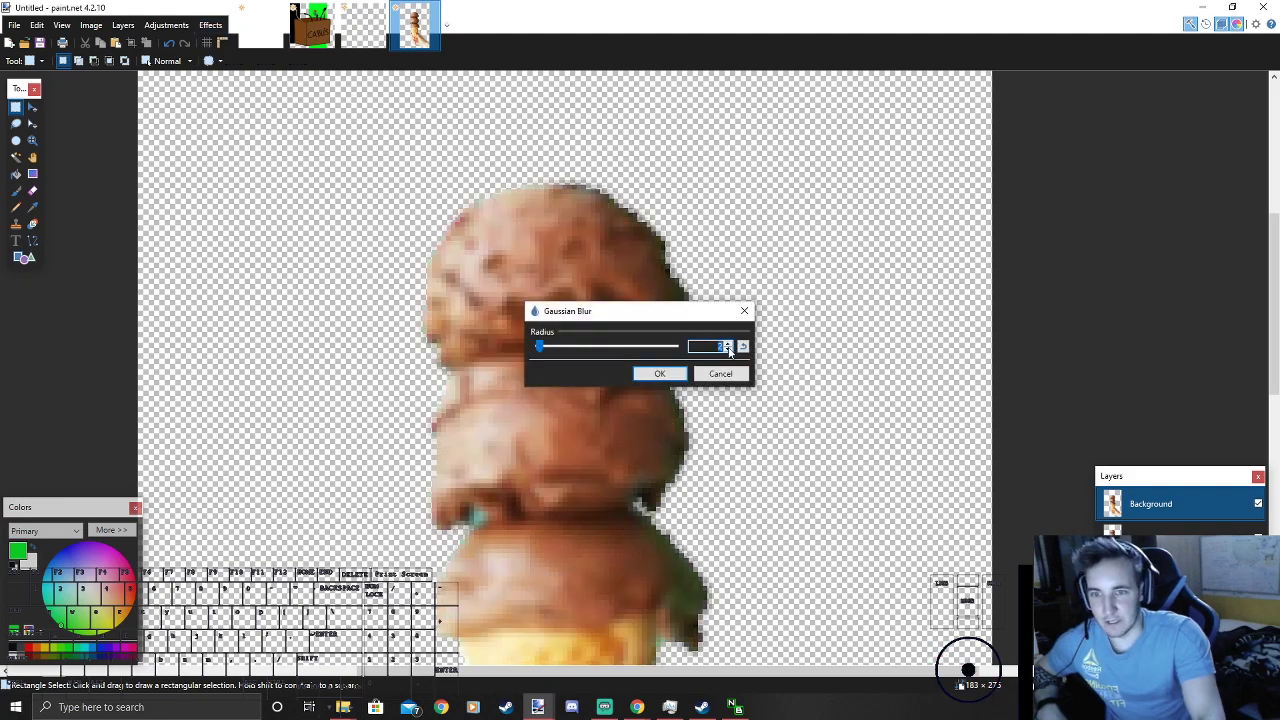
{"action": "left_click", "coordinate": [659, 373]}
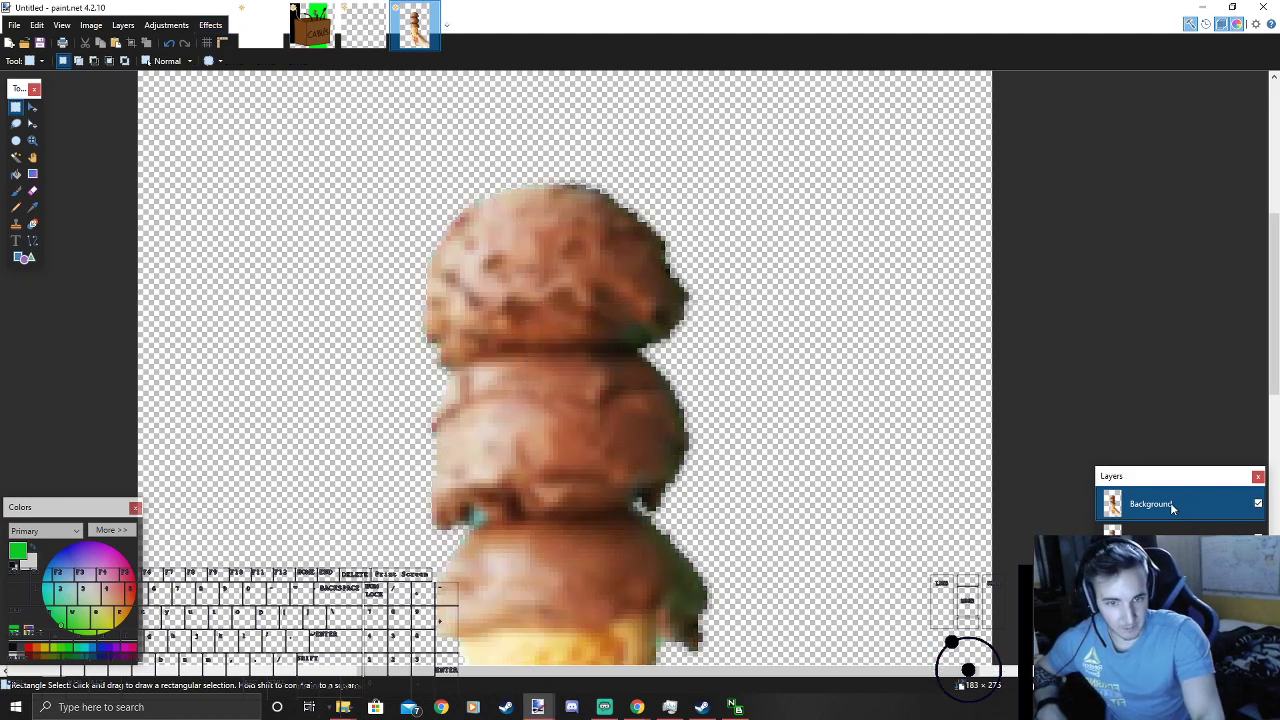
Step: Move the blurred copy below the sharp Background layer and merge the two layers
{"action": "left_click", "coordinate": [1222, 652]}
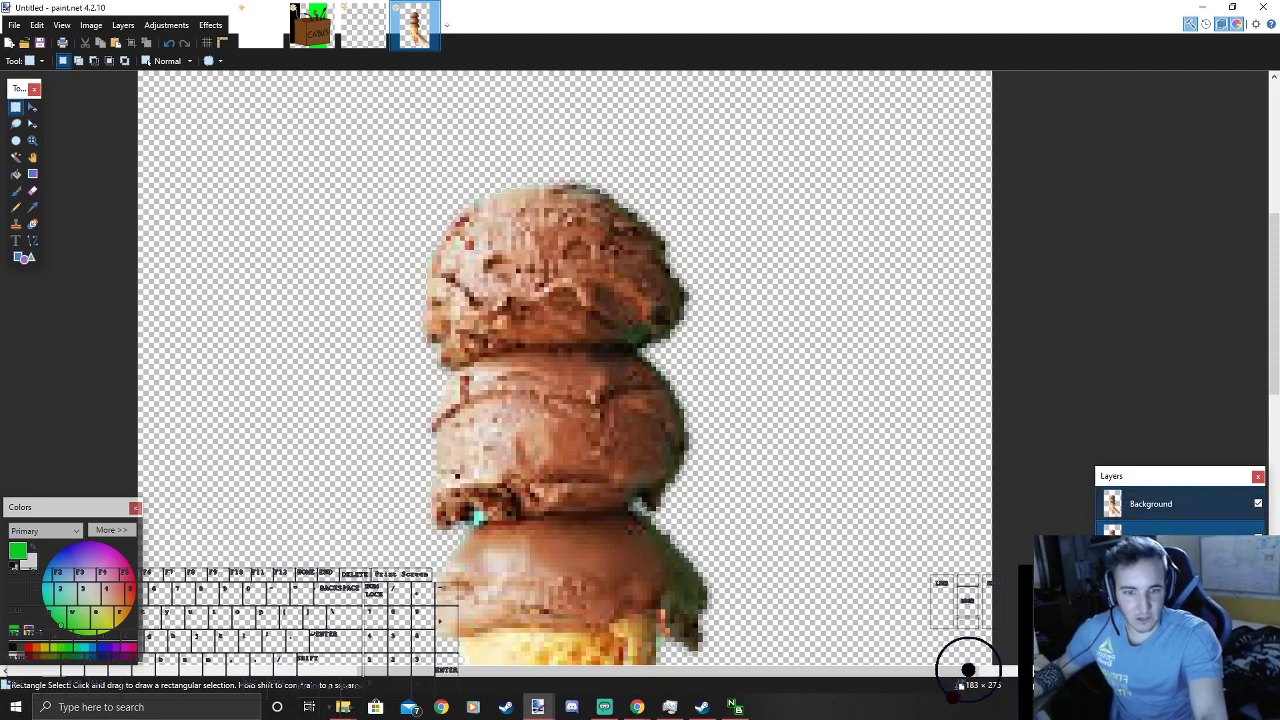
{"action": "left_click", "coordinate": [1196, 510]}
{"action": "left_click", "coordinate": [1178, 652]}
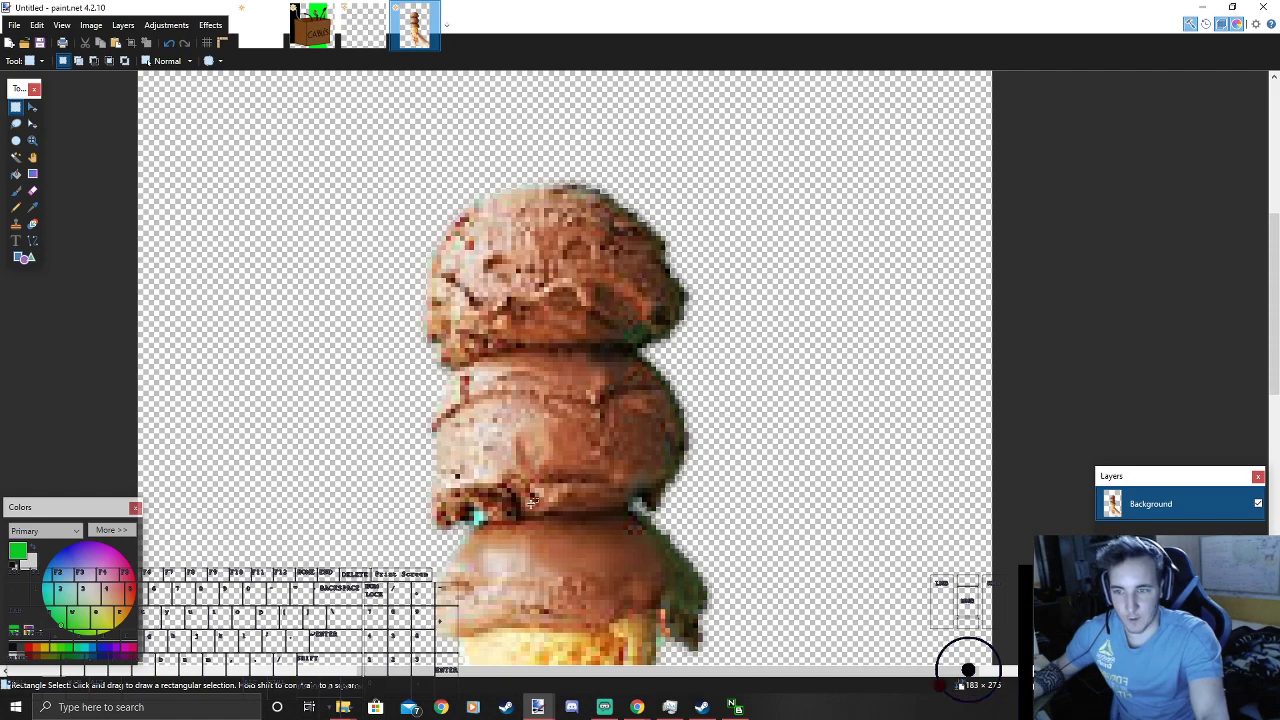
Step: Add a new layer and move it below the Background layer
{"action": "scroll", "coordinate": [726, 349], "scroll_direction": "down", "scroll_amount": 6}
{"action": "scroll", "coordinate": [692, 372], "scroll_direction": "down", "scroll_amount": 12}
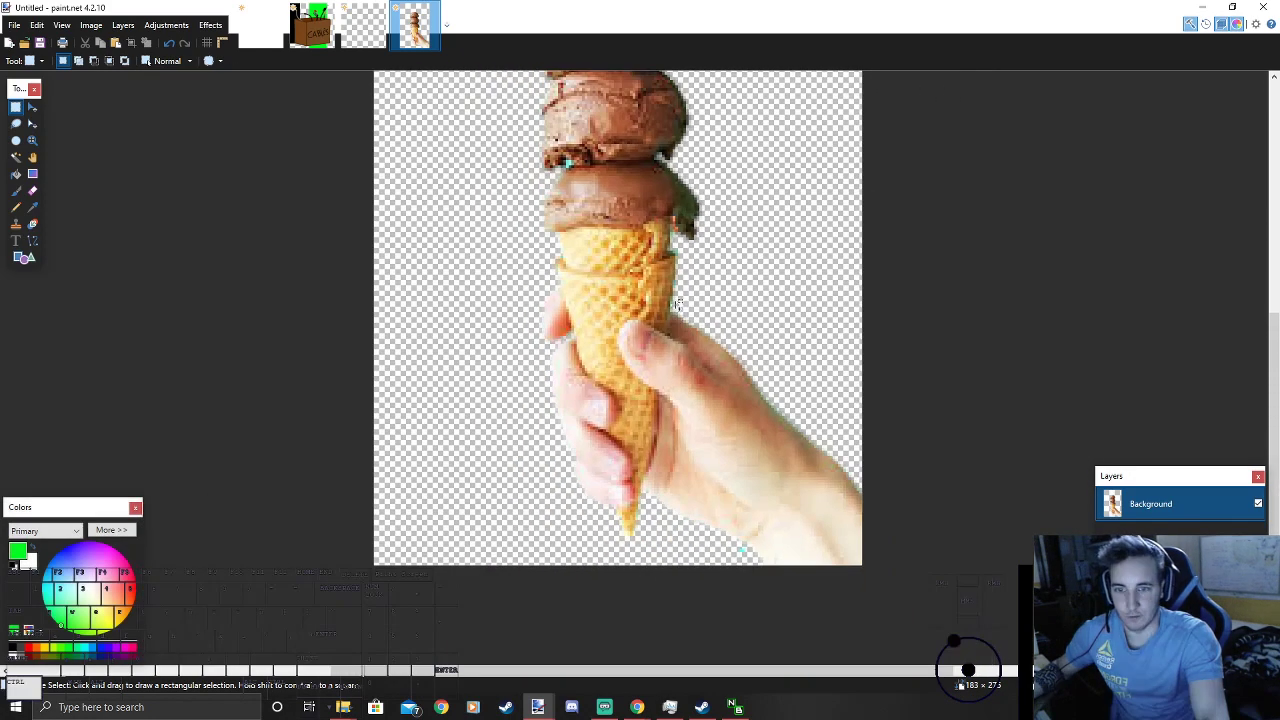
{"action": "scroll", "coordinate": [709, 429], "scroll_direction": "up", "scroll_amount": 1}
{"action": "left_click", "coordinate": [1107, 652]}
{"action": "left_click", "coordinate": [1226, 652]}
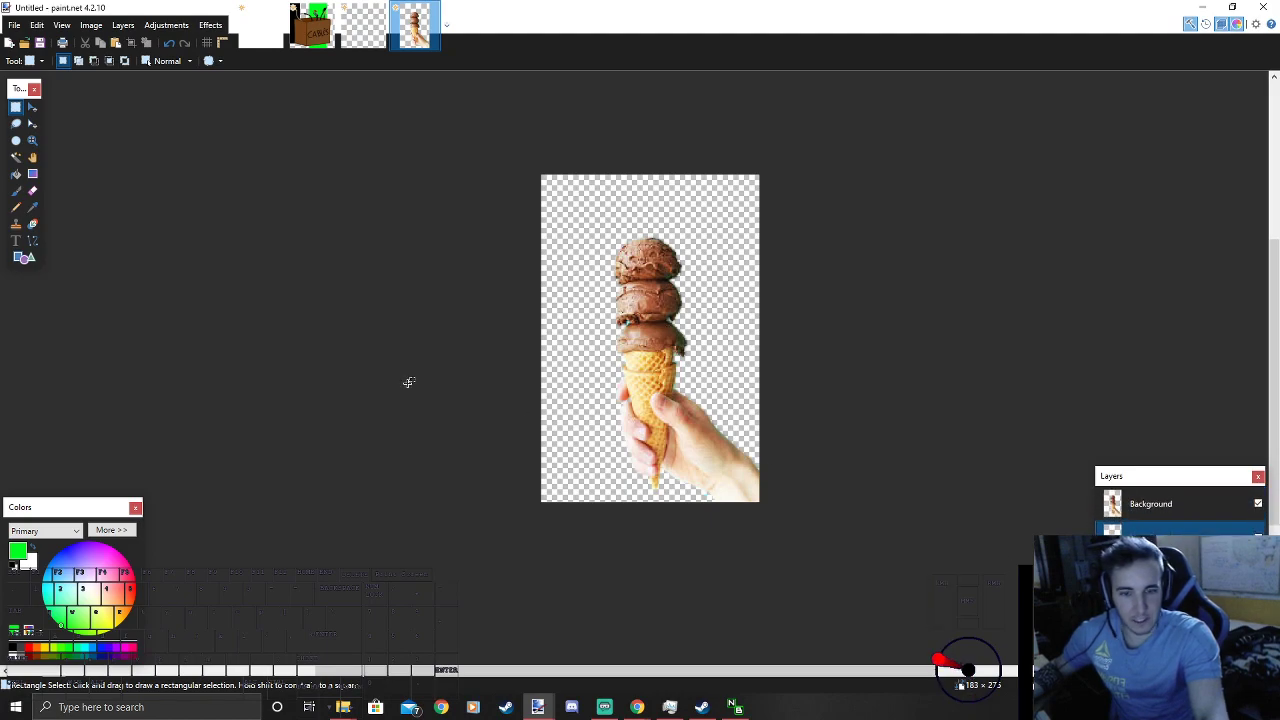
Step: Draw a filled red rectangle of about 305 × 383 pixels on the new layer, covering the whole canvas
{"action": "left_click", "coordinate": [24, 257]}
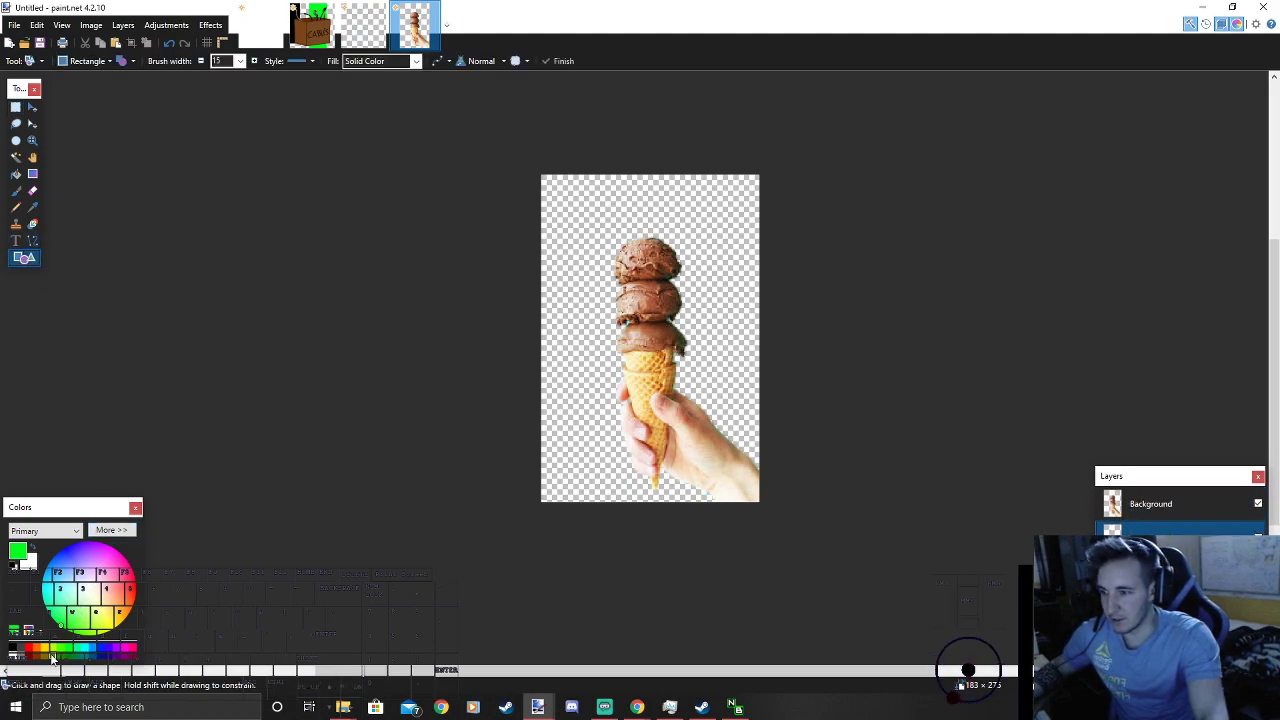
{"action": "left_click", "coordinate": [35, 650]}
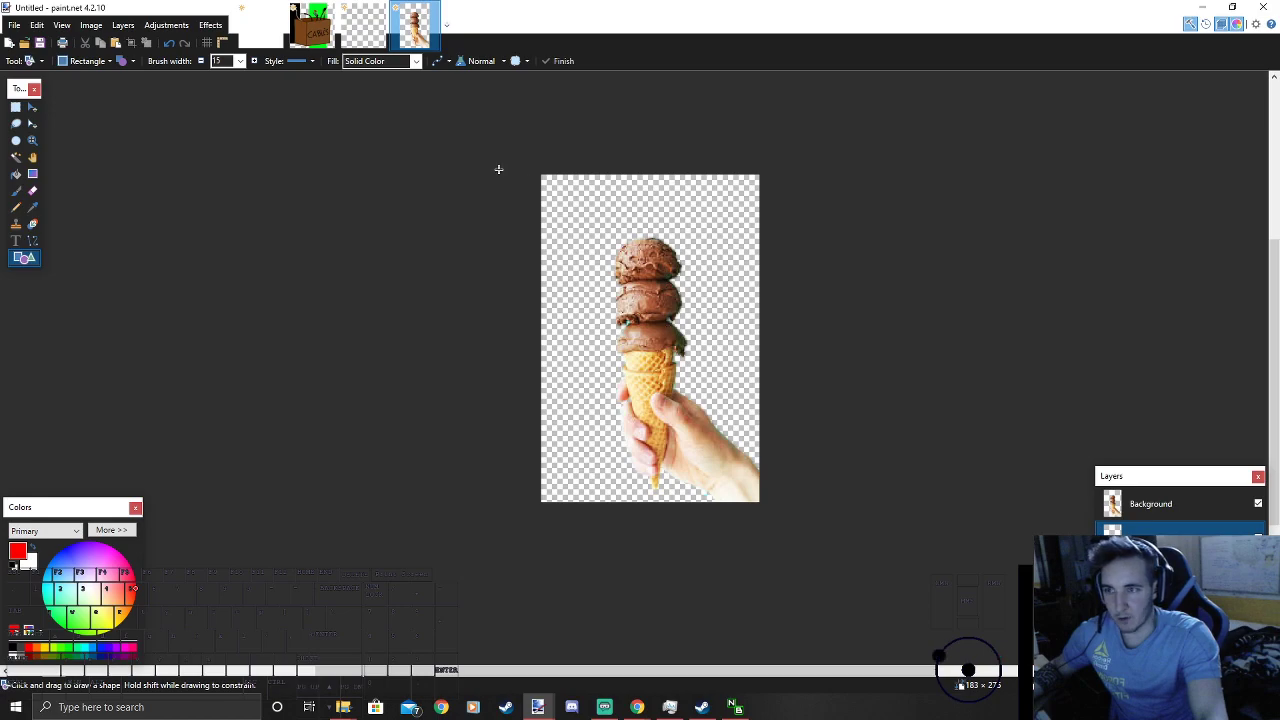
{"action": "left_click", "coordinate": [126, 62]}
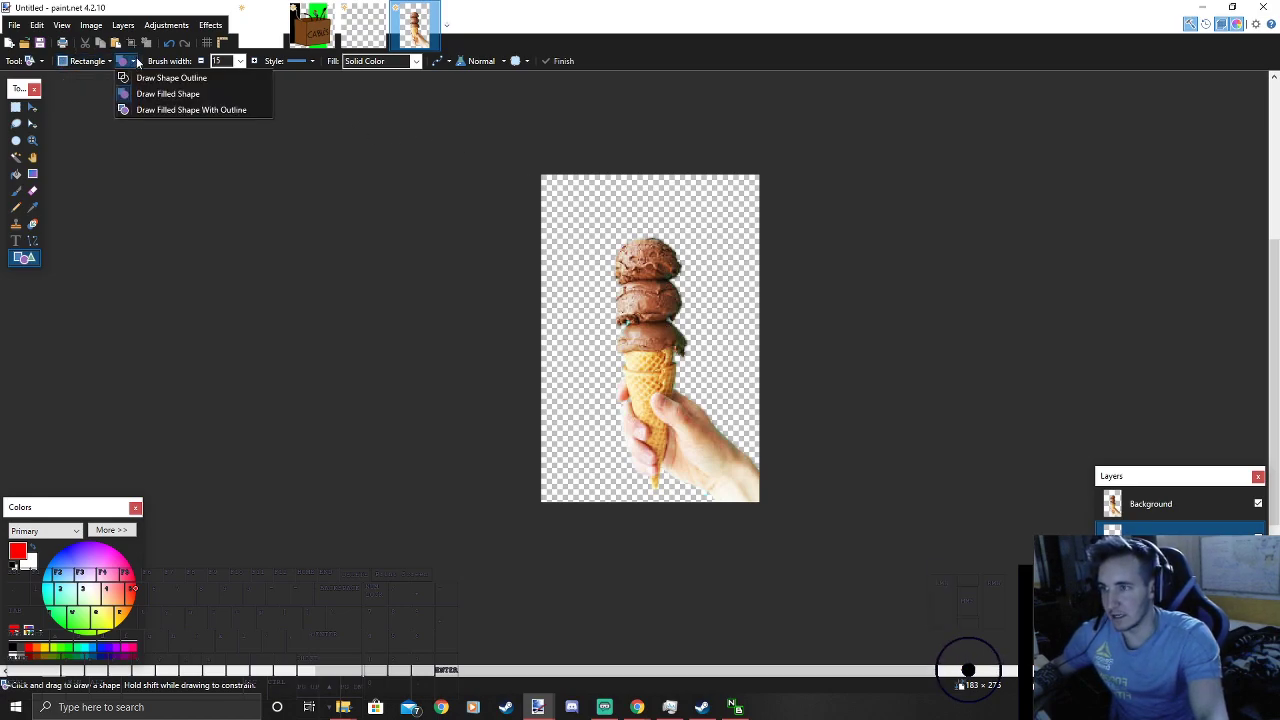
{"action": "left_click", "coordinate": [157, 94]}
{"action": "left_click_drag", "start_coordinate": [503, 156], "coordinate": [866, 612]}
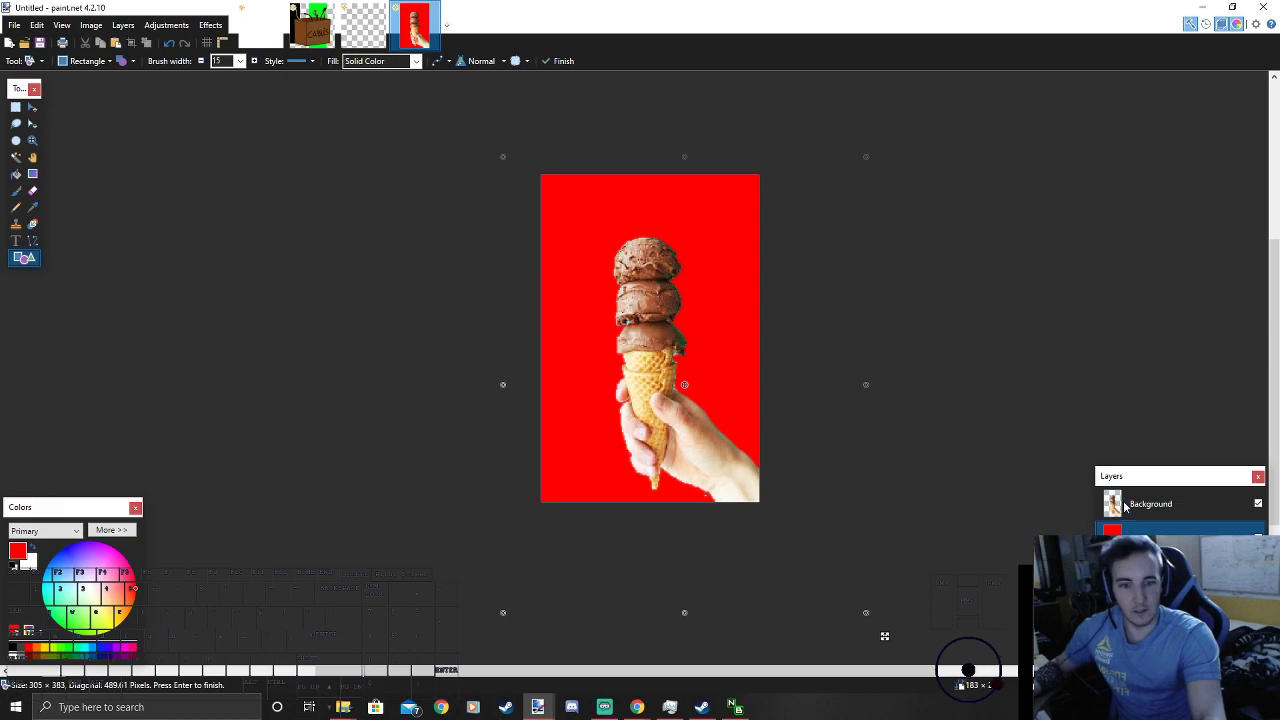
{"action": "key", "text": "Return"}
Step: Erase the stray cyan speck below the wrist on the Background layer with a 15-wide eraser
{"action": "left_click", "coordinate": [1168, 500]}
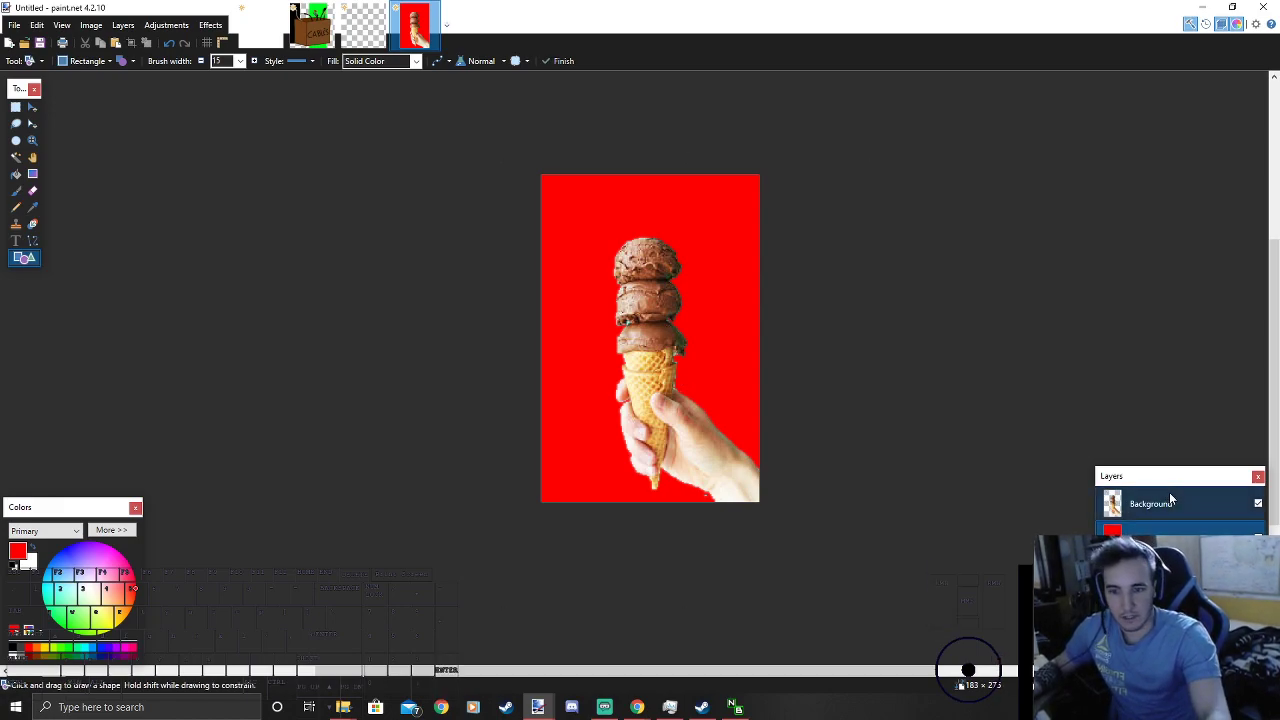
{"action": "scroll", "coordinate": [768, 506], "scroll_direction": "up", "scroll_amount": 5}
{"action": "scroll", "coordinate": [642, 481], "scroll_direction": "up", "scroll_amount": 1}
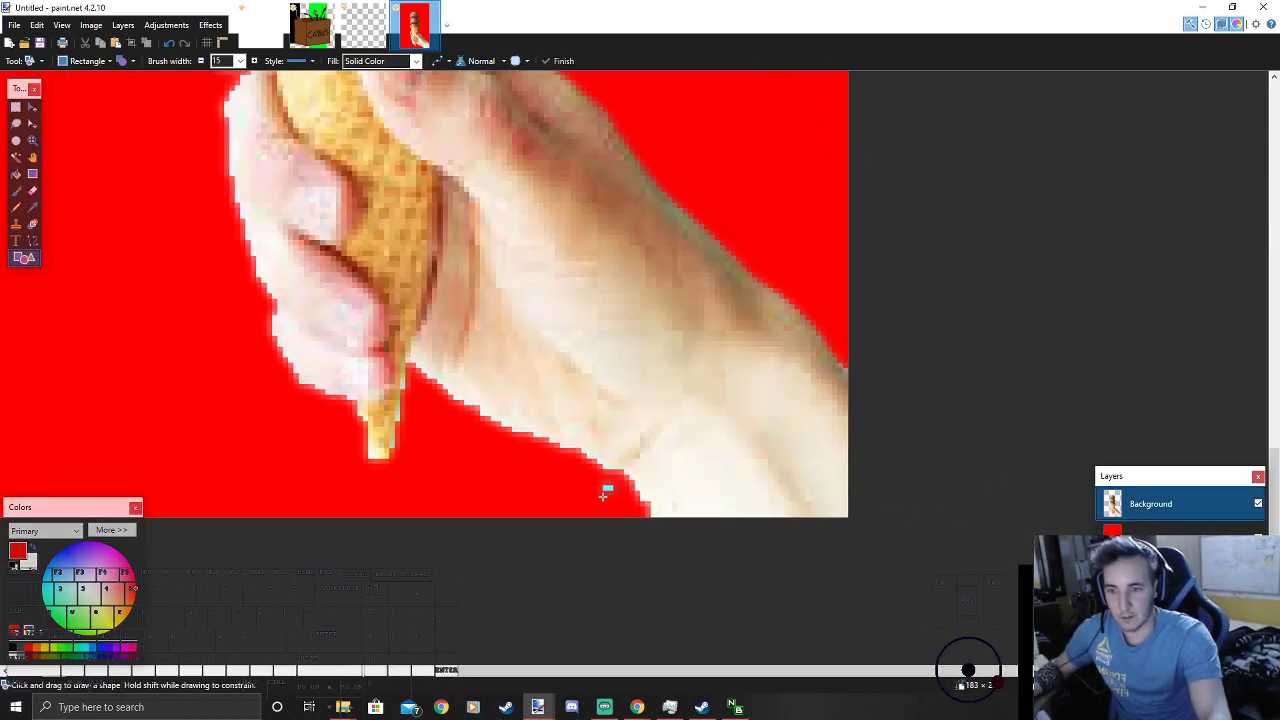
{"action": "left_click", "coordinate": [32, 190]}
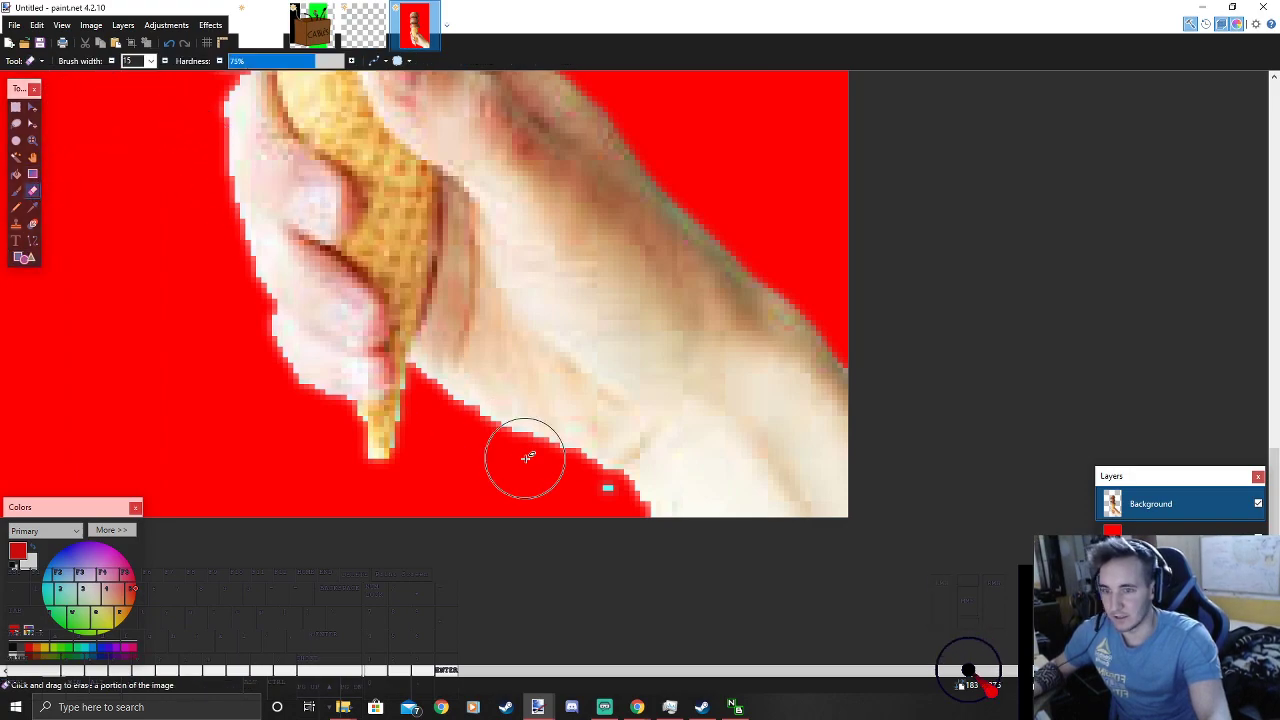
{"action": "left_click", "coordinate": [871, 344]}
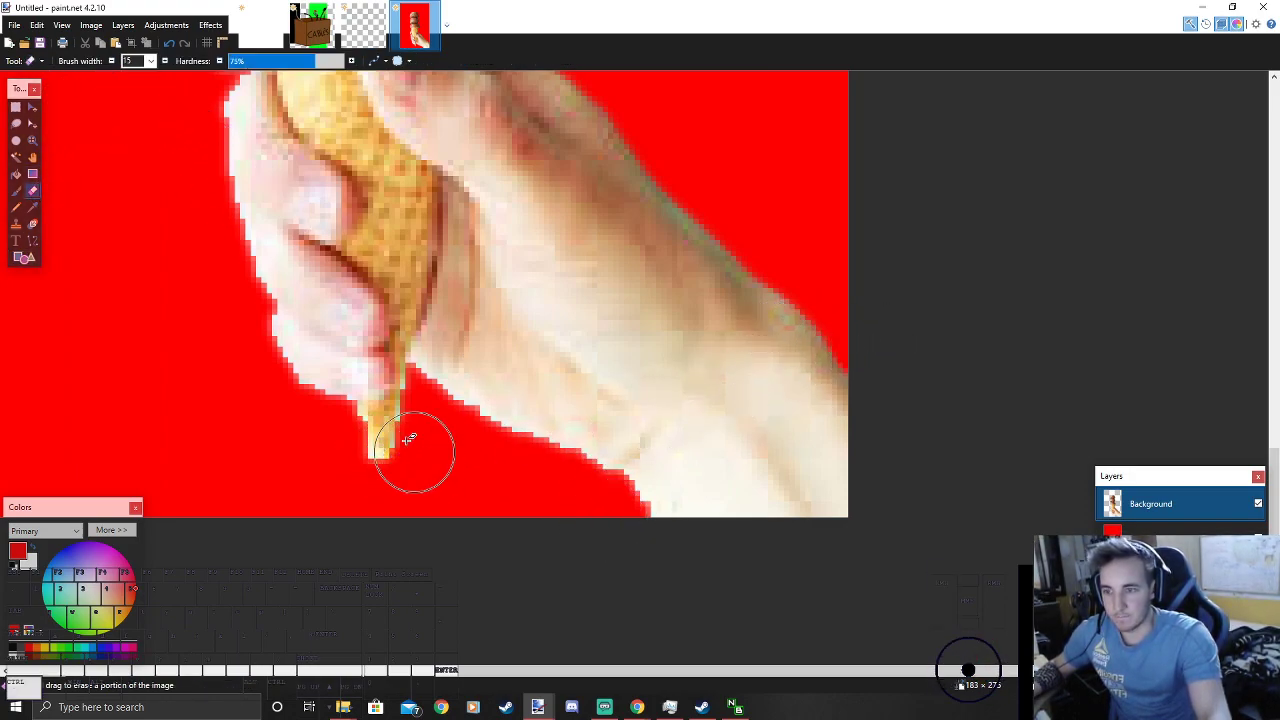
Step: Erase the pale fringe along both sides of the cone's tip on the Background layer with a narrower eraser
{"action": "left_click", "coordinate": [111, 61]}
{"action": "scroll", "coordinate": [408, 449], "scroll_direction": "up", "scroll_amount": 2}
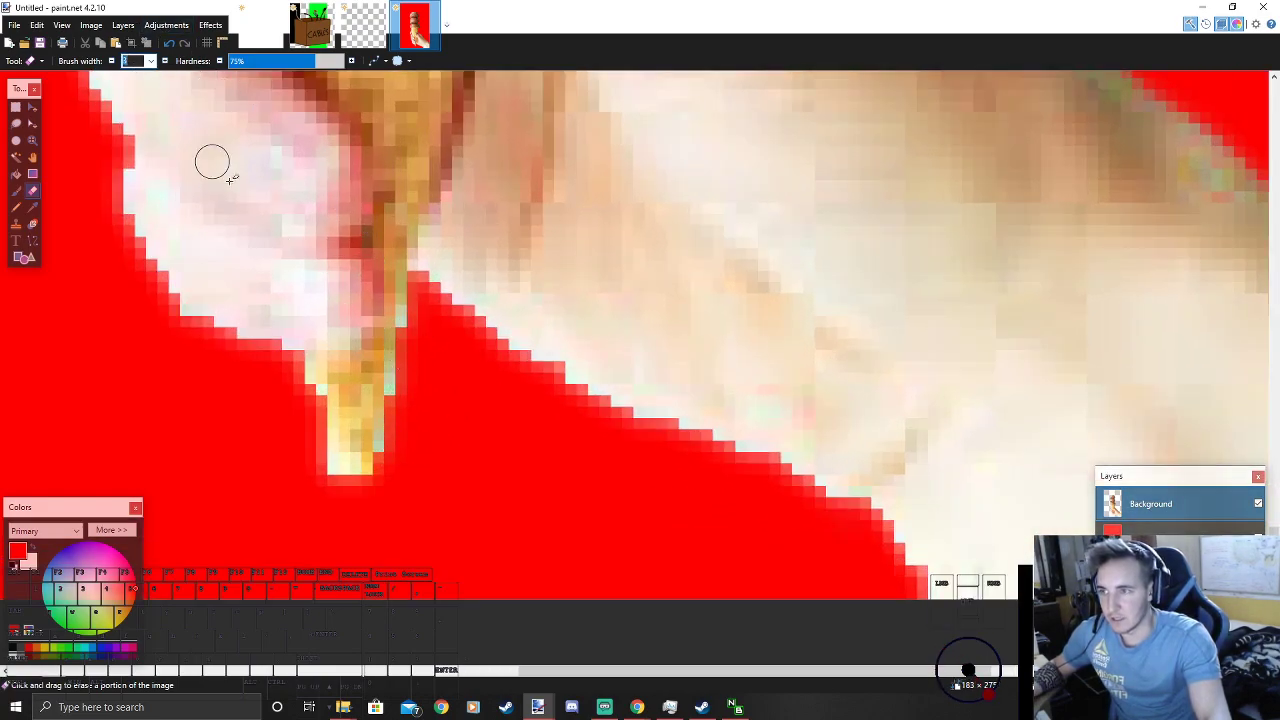
{"action": "mouse_move", "coordinate": [420, 301]}
{"action": "left_mouse_down"}
{"action": "mouse_move", "coordinate": [369, 518]}
{"action": "mouse_move", "coordinate": [334, 509]}
{"action": "mouse_move", "coordinate": [301, 429]}
{"action": "mouse_move", "coordinate": [323, 486]}
{"action": "mouse_move", "coordinate": [345, 500]}
{"action": "left_mouse_up"}
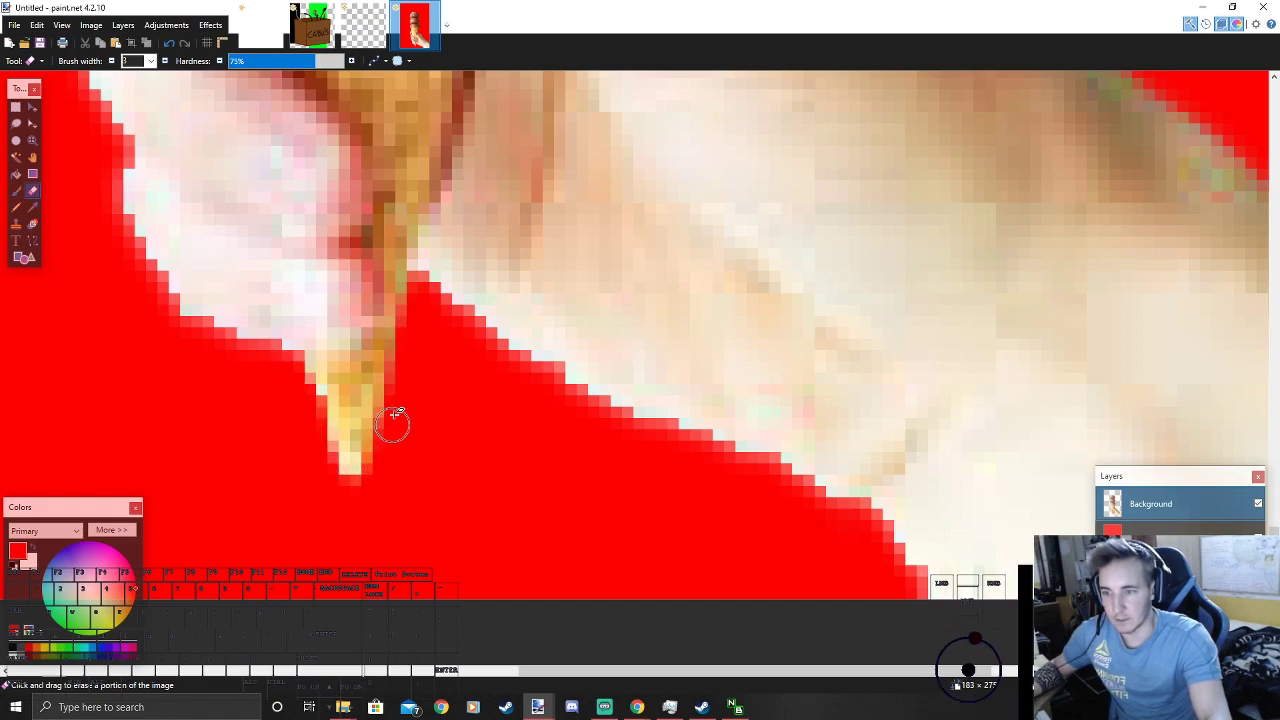
{"action": "scroll", "coordinate": [432, 327], "scroll_direction": "down", "scroll_amount": 5}
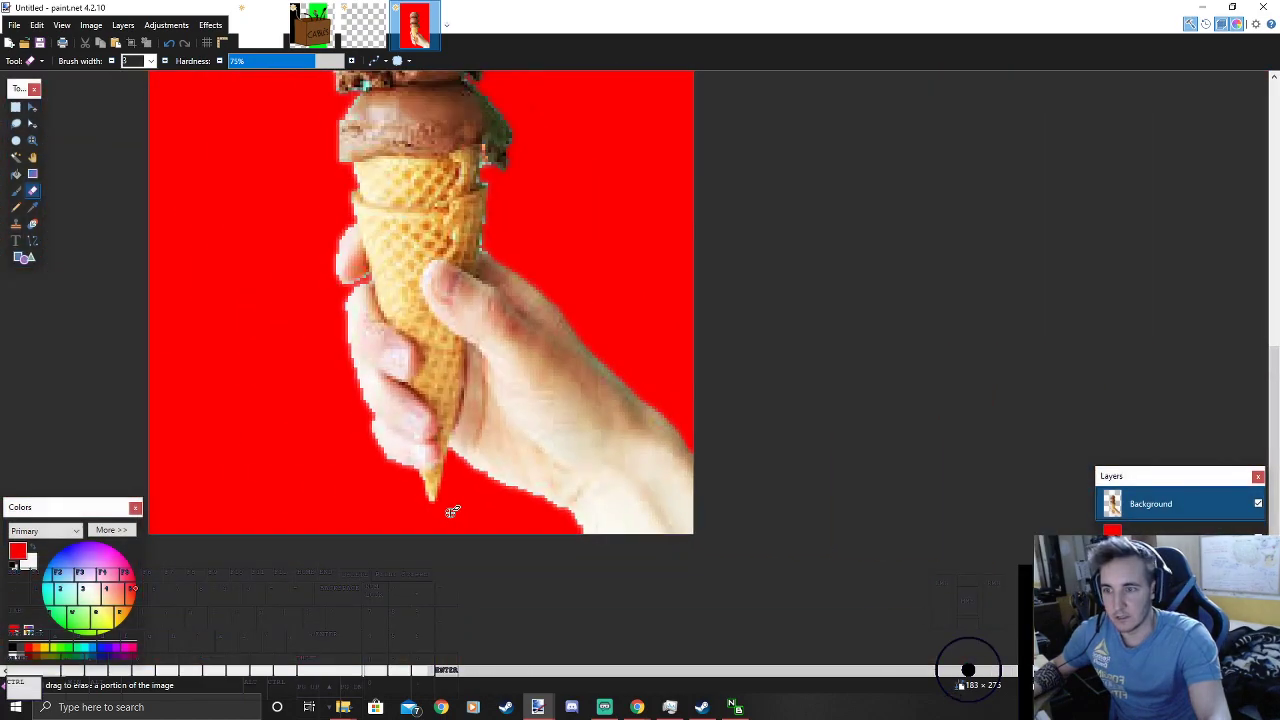
Step: Erase the remaining light fringe along the outer edges of the fingers holding the cone
{"action": "scroll", "coordinate": [357, 266], "scroll_direction": "up", "scroll_amount": 4}
{"action": "left_click_drag", "start_coordinate": [354, 177], "coordinate": [355, 175]}
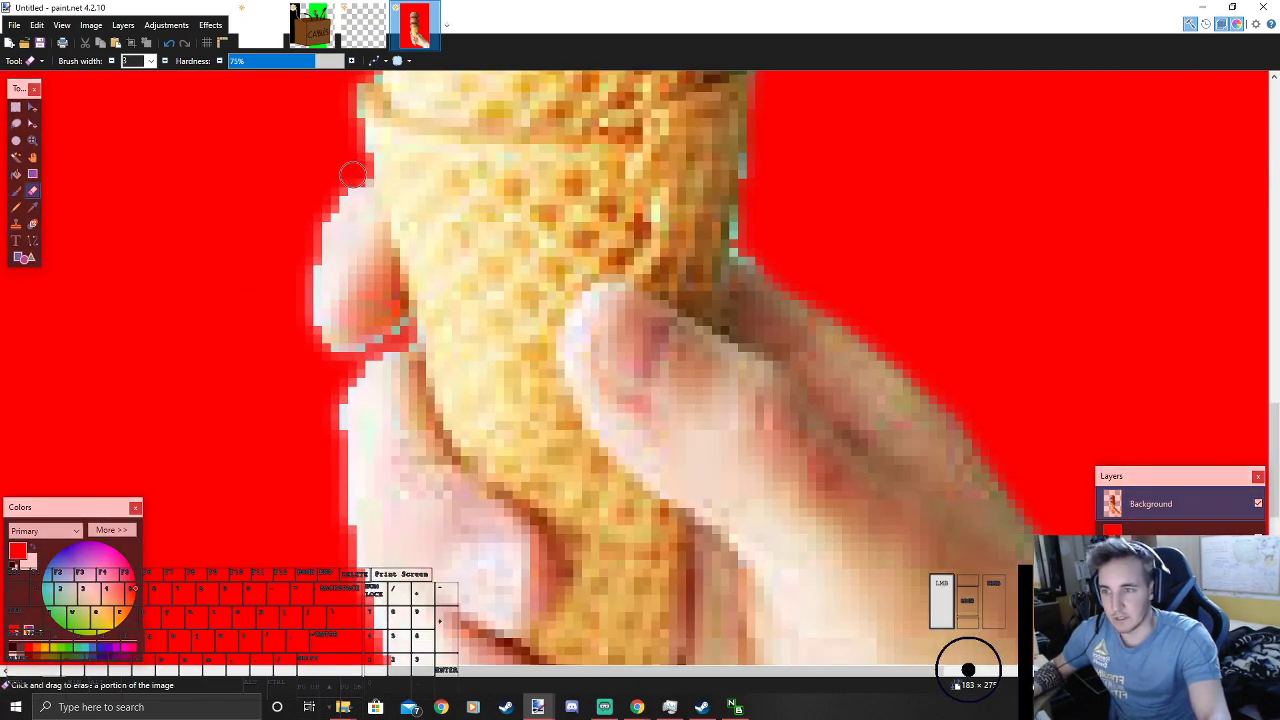
{"action": "left_click_drag", "start_coordinate": [296, 286], "coordinate": [306, 343]}
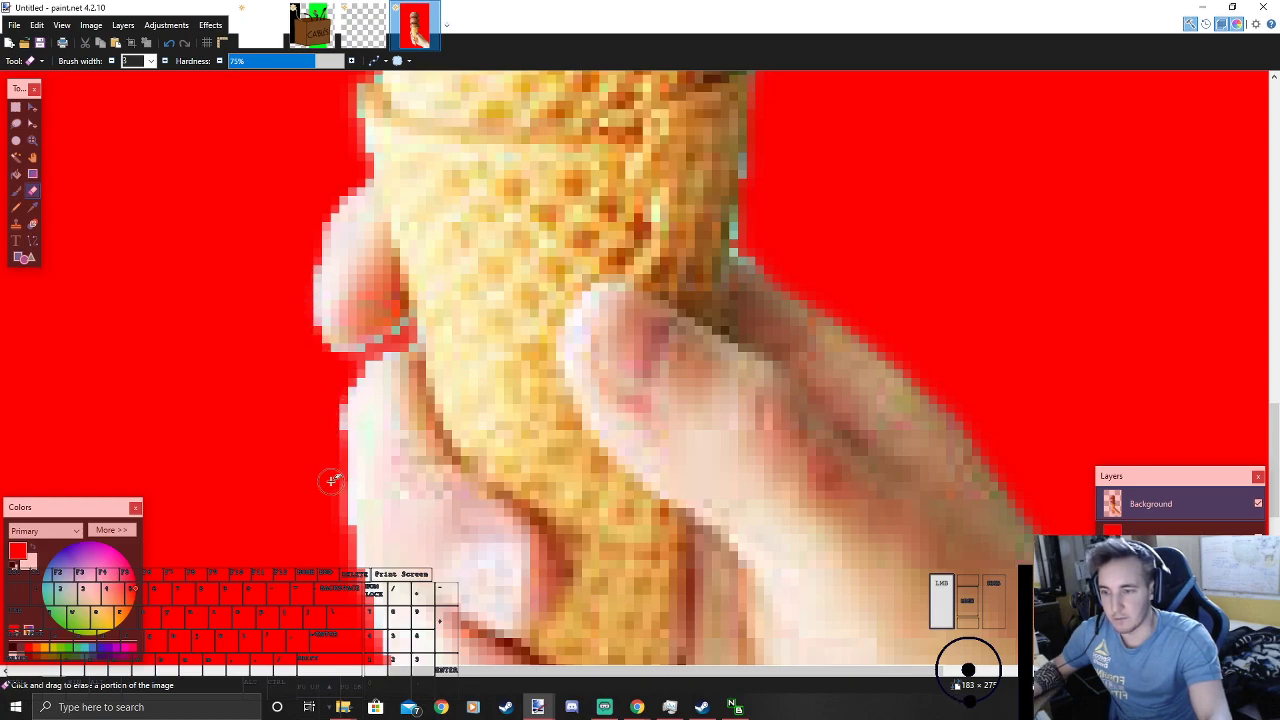
{"action": "scroll", "coordinate": [331, 482], "scroll_direction": "down", "scroll_amount": 3}
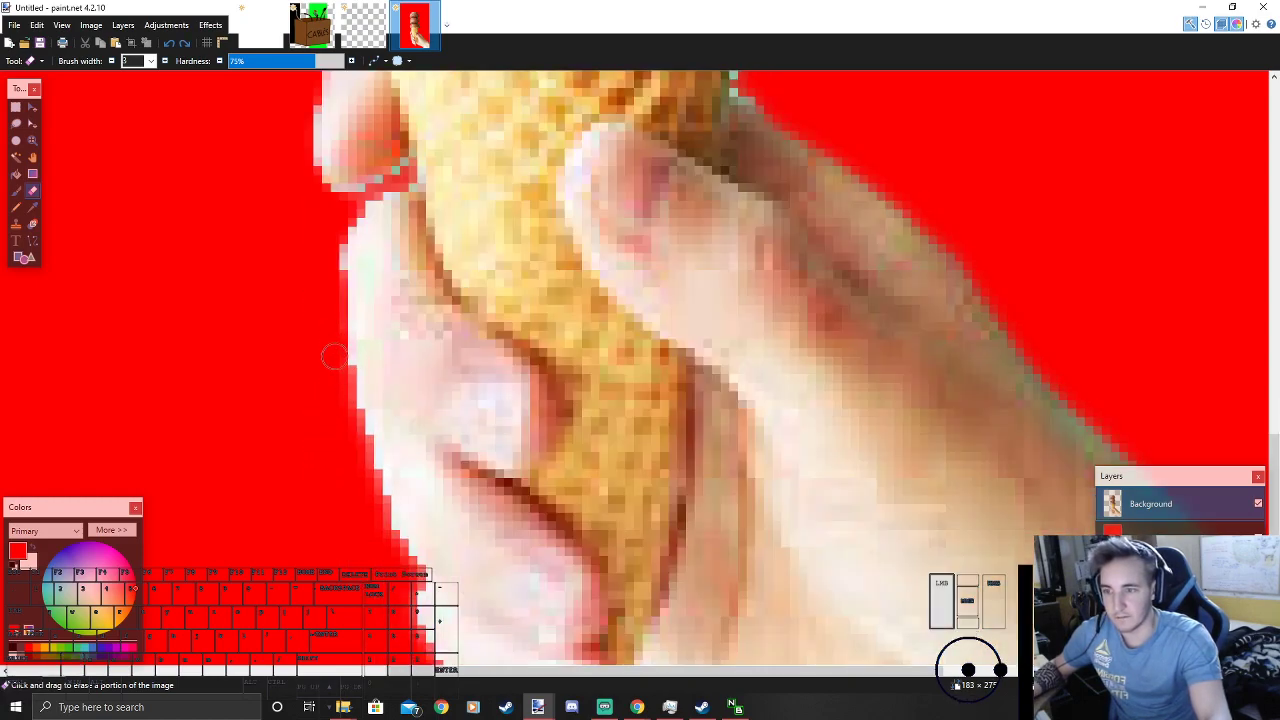
{"action": "left_click_drag", "start_coordinate": [334, 351], "coordinate": [350, 437]}
{"action": "left_click_drag", "start_coordinate": [373, 508], "coordinate": [401, 558]}
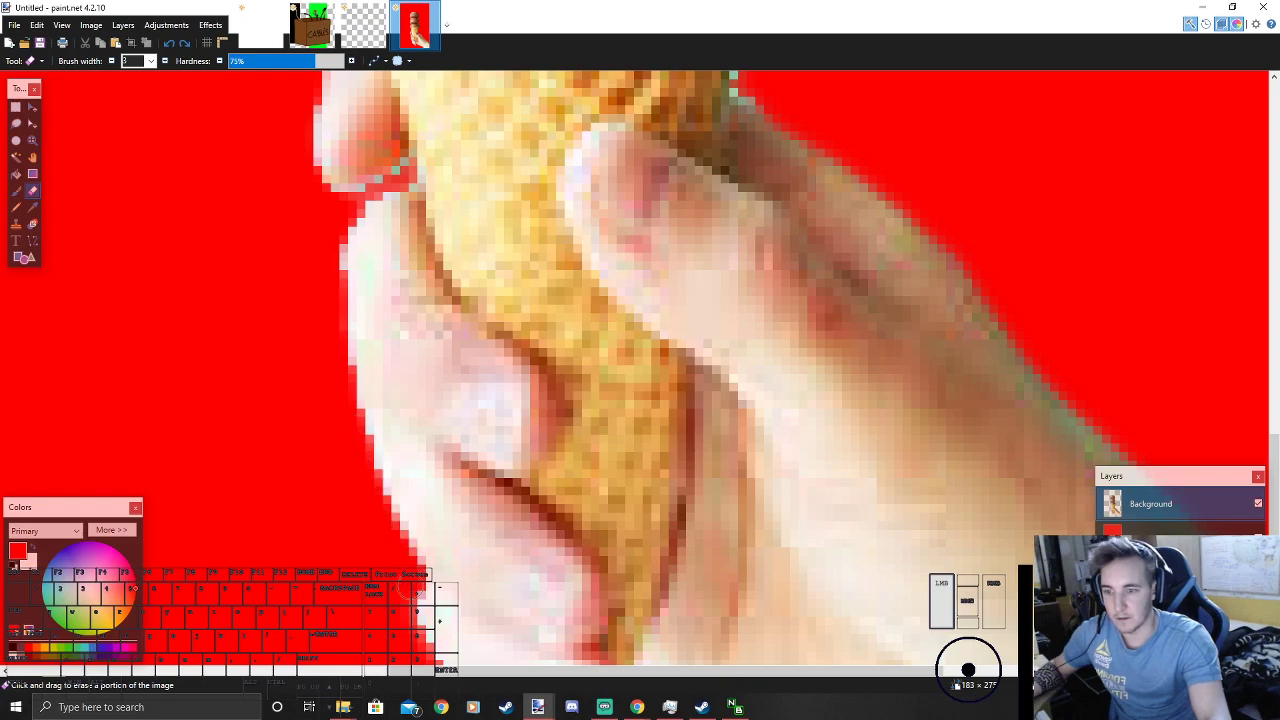
{"action": "scroll", "coordinate": [416, 592], "scroll_direction": "down", "scroll_amount": 5, "text": "ctrl"}
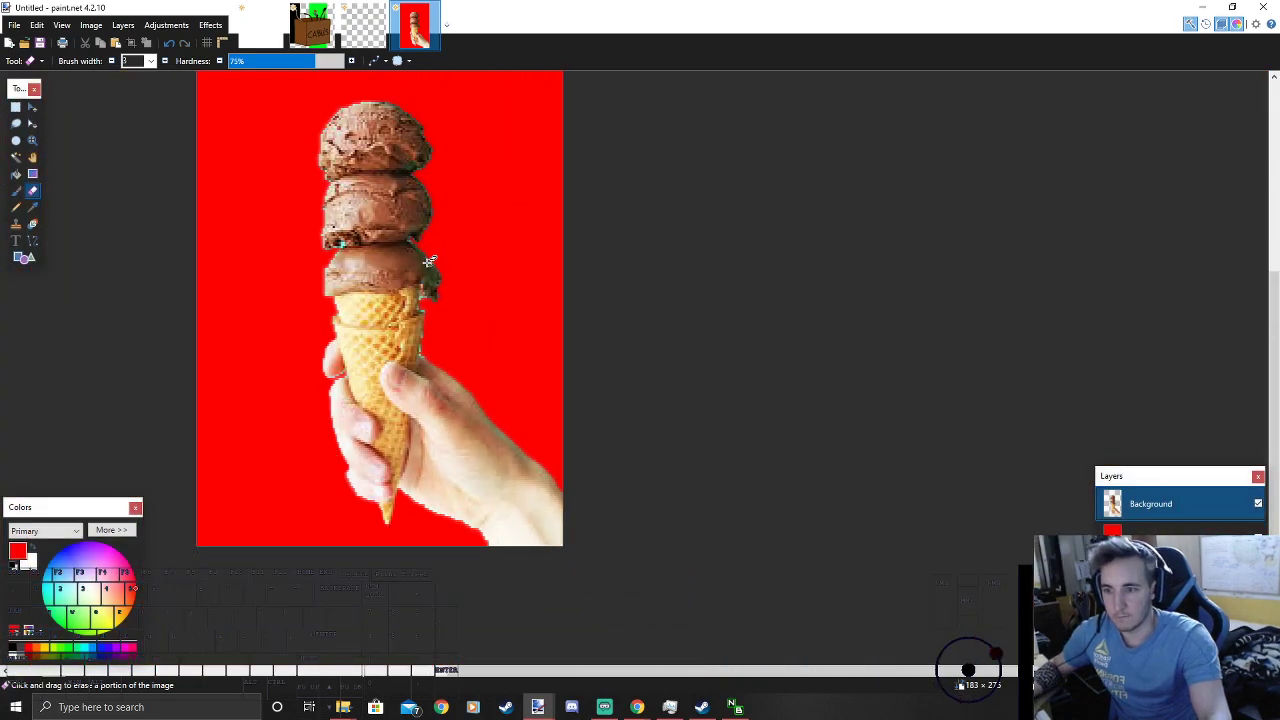
Step: Delete the red layer below the Background layer so the ice cream cutout sits on transparency
{"action": "left_click", "coordinate": [15, 107]}
{"action": "scroll", "coordinate": [108, 114], "scroll_direction": "down", "scroll_amount": 2, "text": "ctrl"}
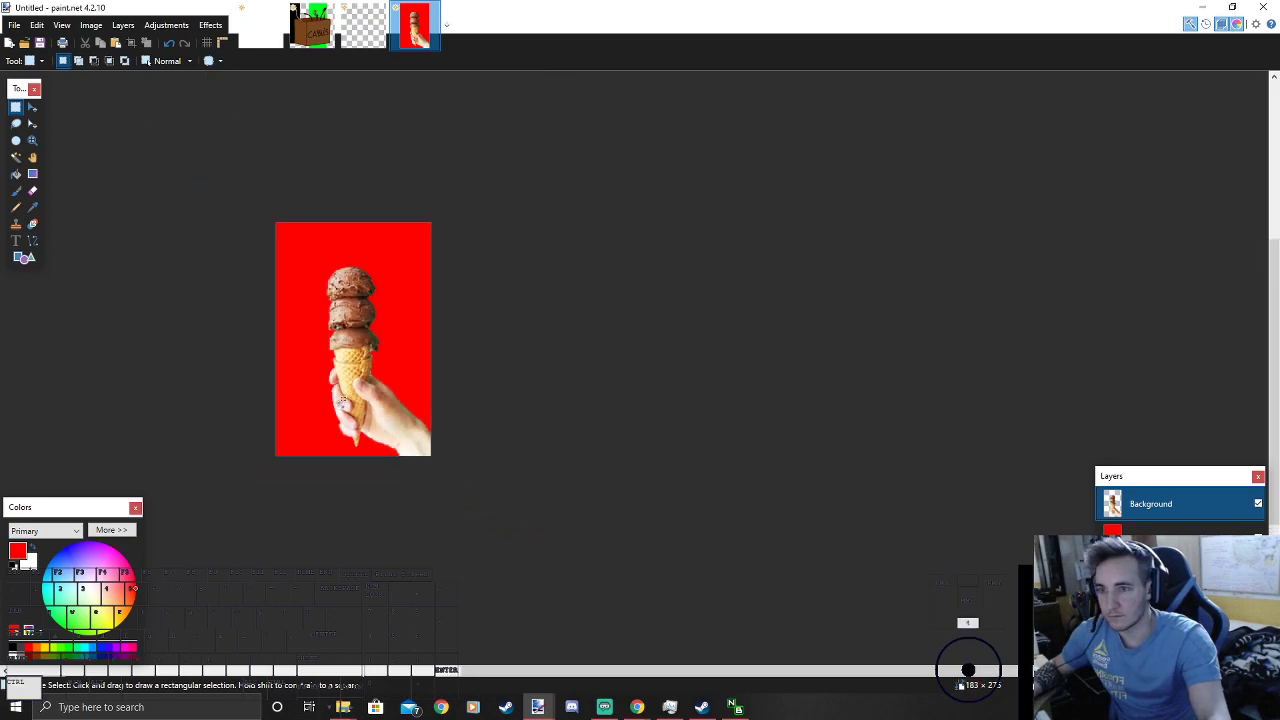
{"action": "scroll", "coordinate": [138, 190], "scroll_direction": "up", "scroll_amount": 1, "text": "ctrl"}
{"action": "left_click", "coordinate": [1178, 532]}
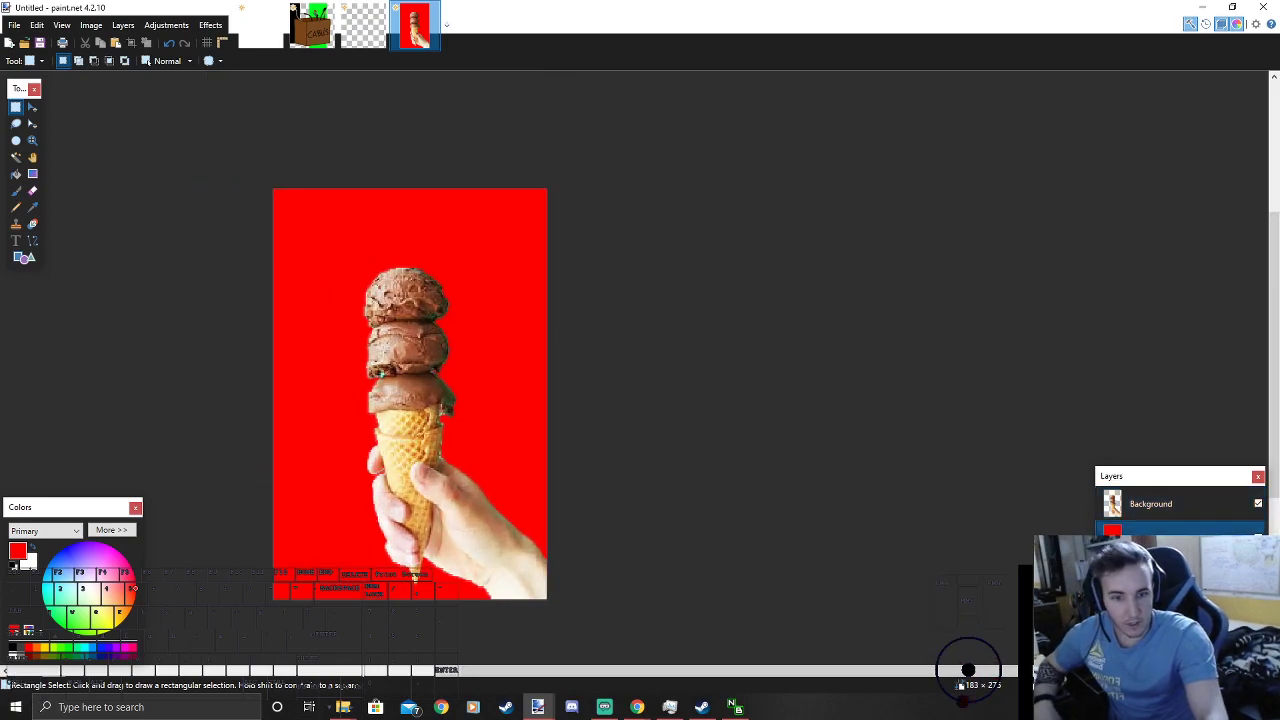
{"action": "key", "text": "ctrl+shift+Delete"}
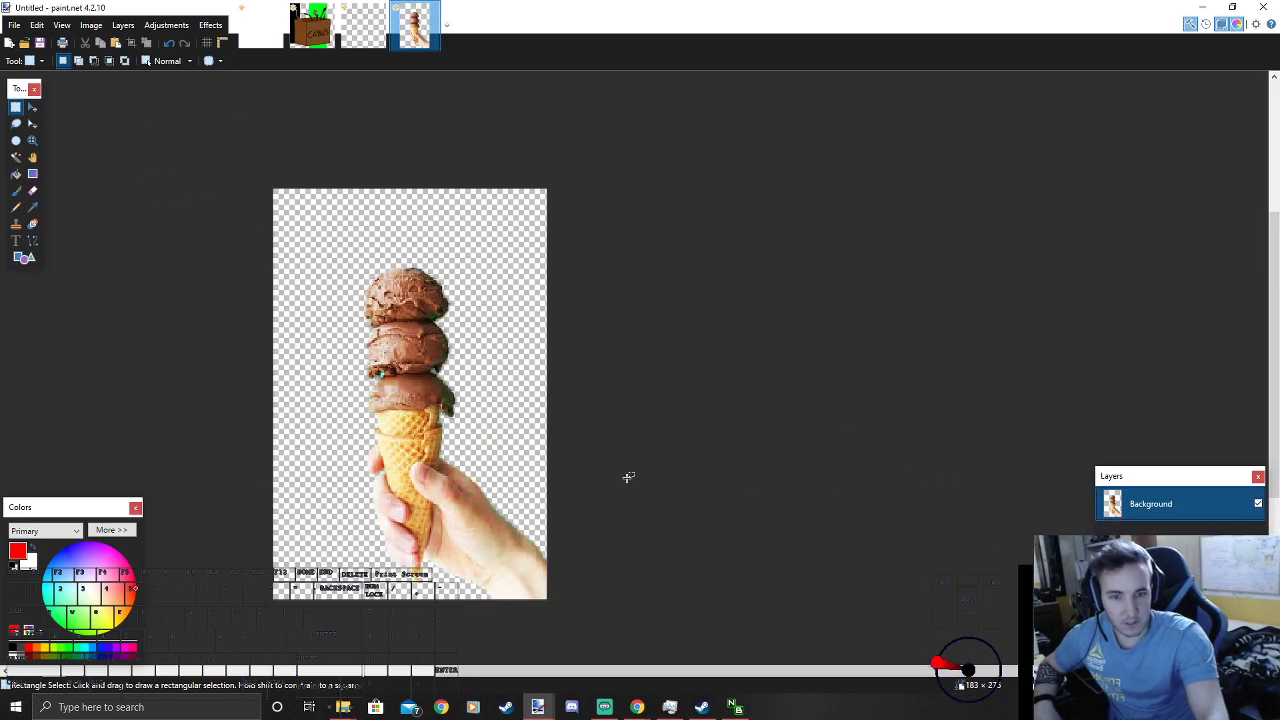
Step: Review the file formats available for saving the cutout, keep PNG (*.png) selected, and cancel the save
{"action": "left_click", "coordinate": [14, 26]}
{"action": "left_click", "coordinate": [57, 145]}
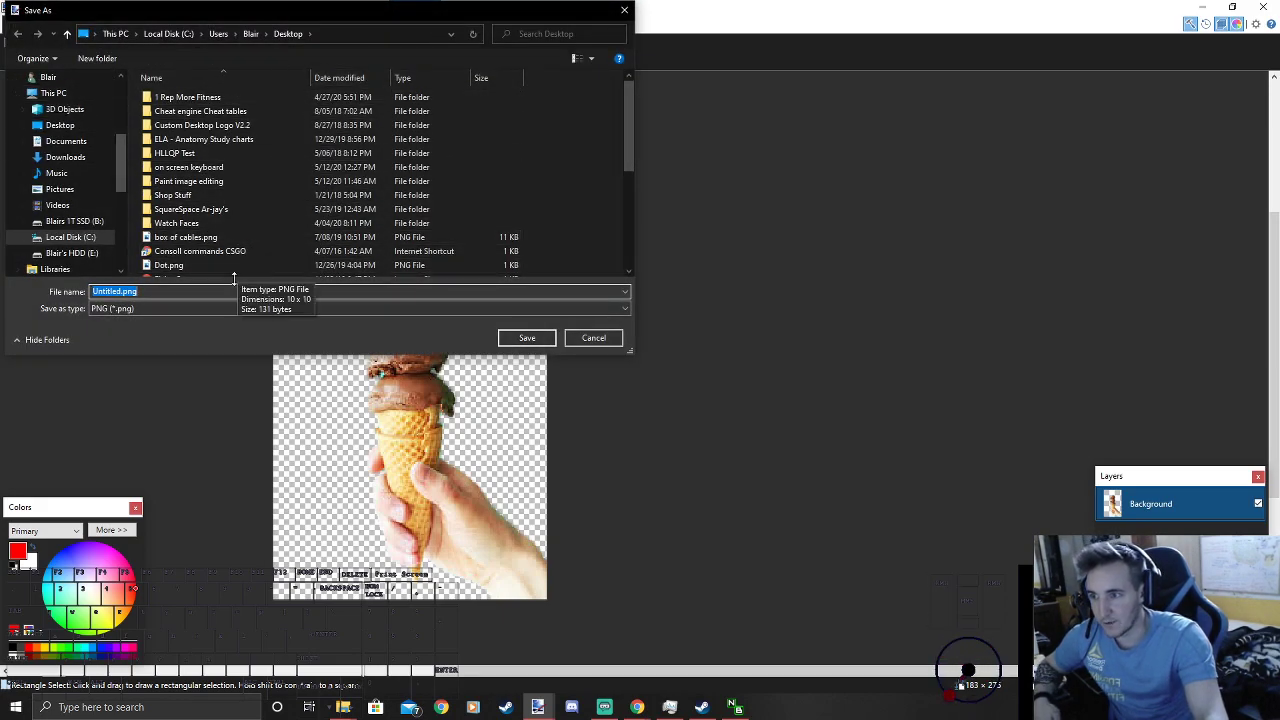
{"action": "left_click", "coordinate": [196, 306]}
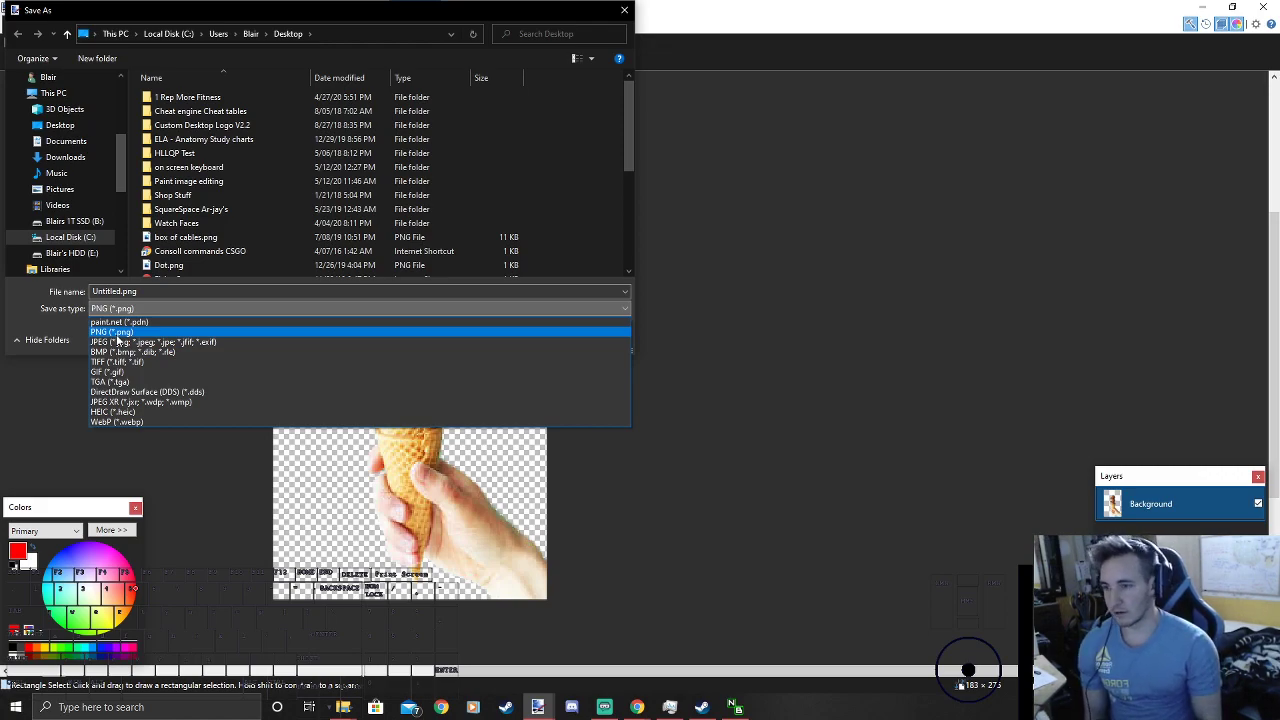
{"action": "left_click", "coordinate": [224, 310]}
{"action": "left_click", "coordinate": [592, 338]}
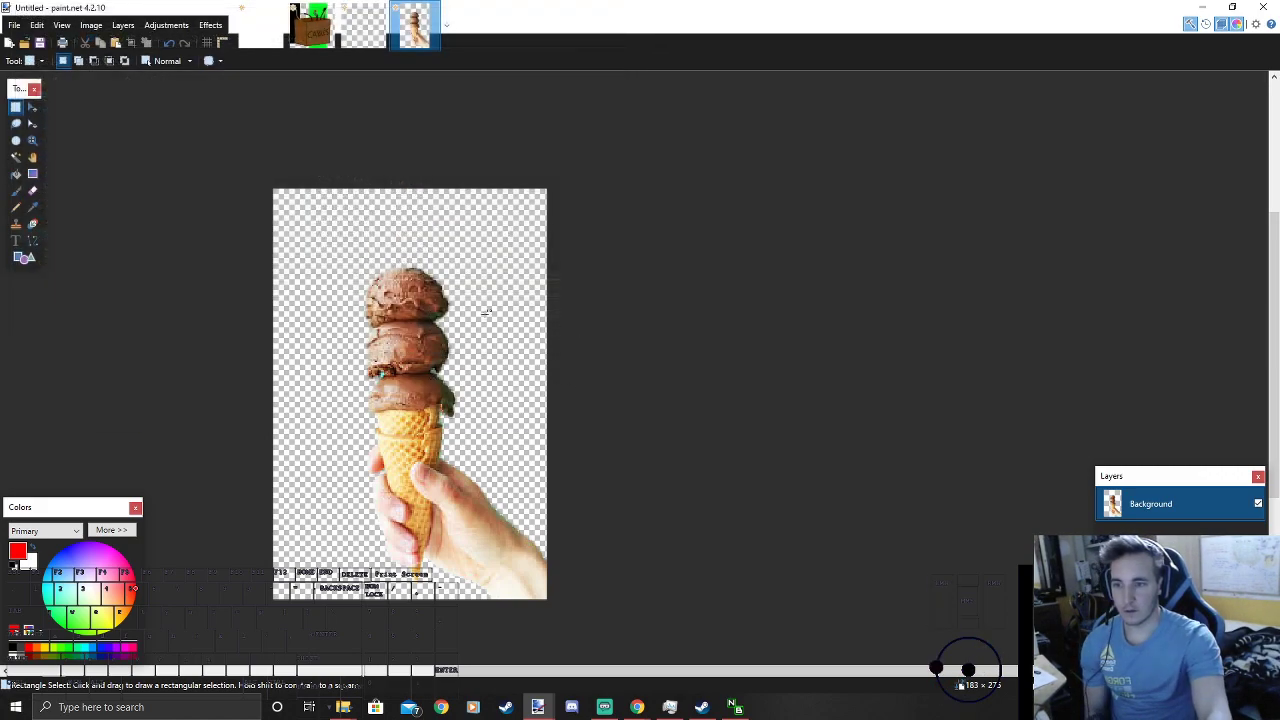
Step: Clear the entire ice cream canvas and close the image without saving
{"action": "left_click_drag", "start_coordinate": [268, 183], "coordinate": [655, 590]}
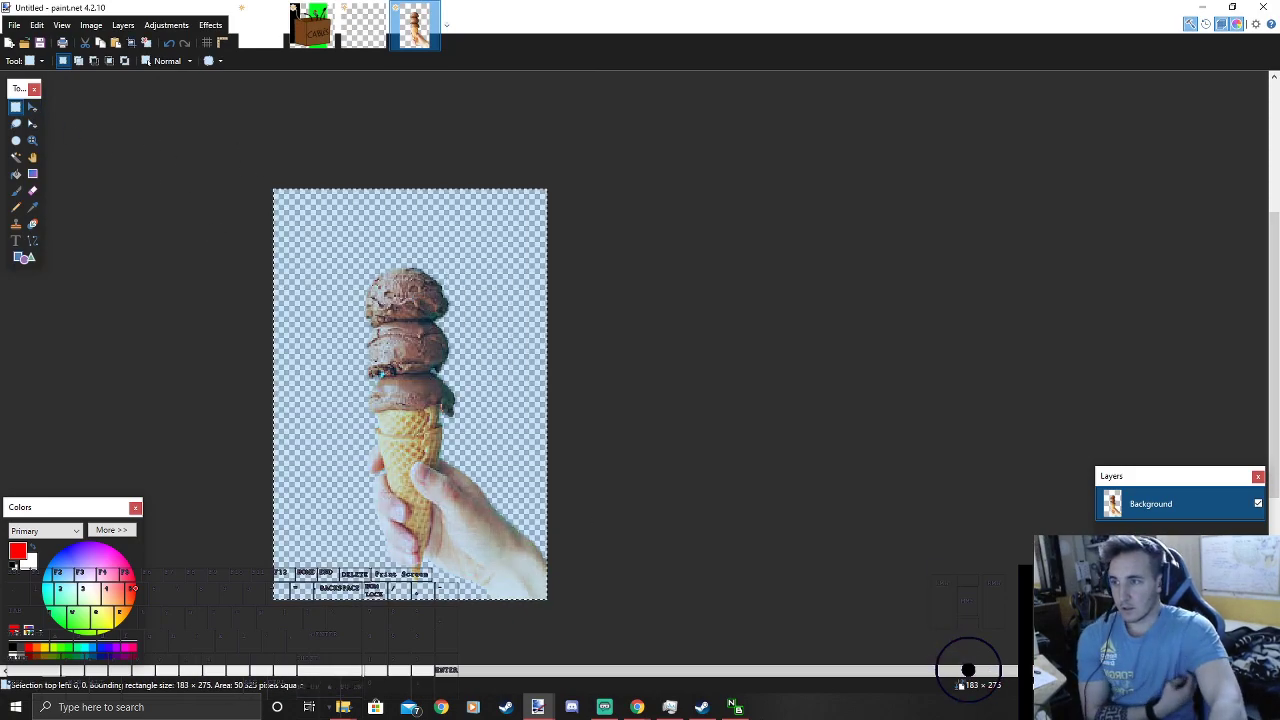
{"action": "key", "text": "Delete"}
{"action": "left_click", "coordinate": [440, 8]}
{"action": "left_click", "coordinate": [575, 440]}
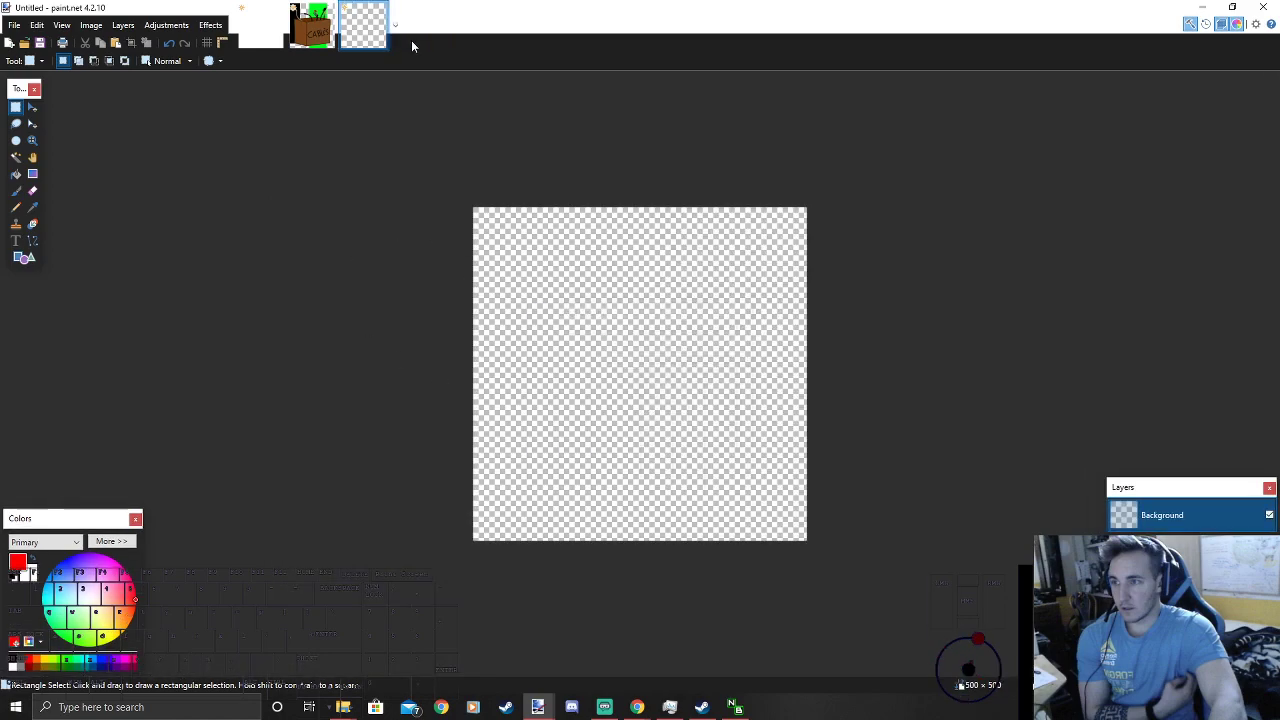
Step: Activate the Text tool and add a new layer to the blank 500 × 500 image
{"action": "left_click", "coordinate": [16, 241]}
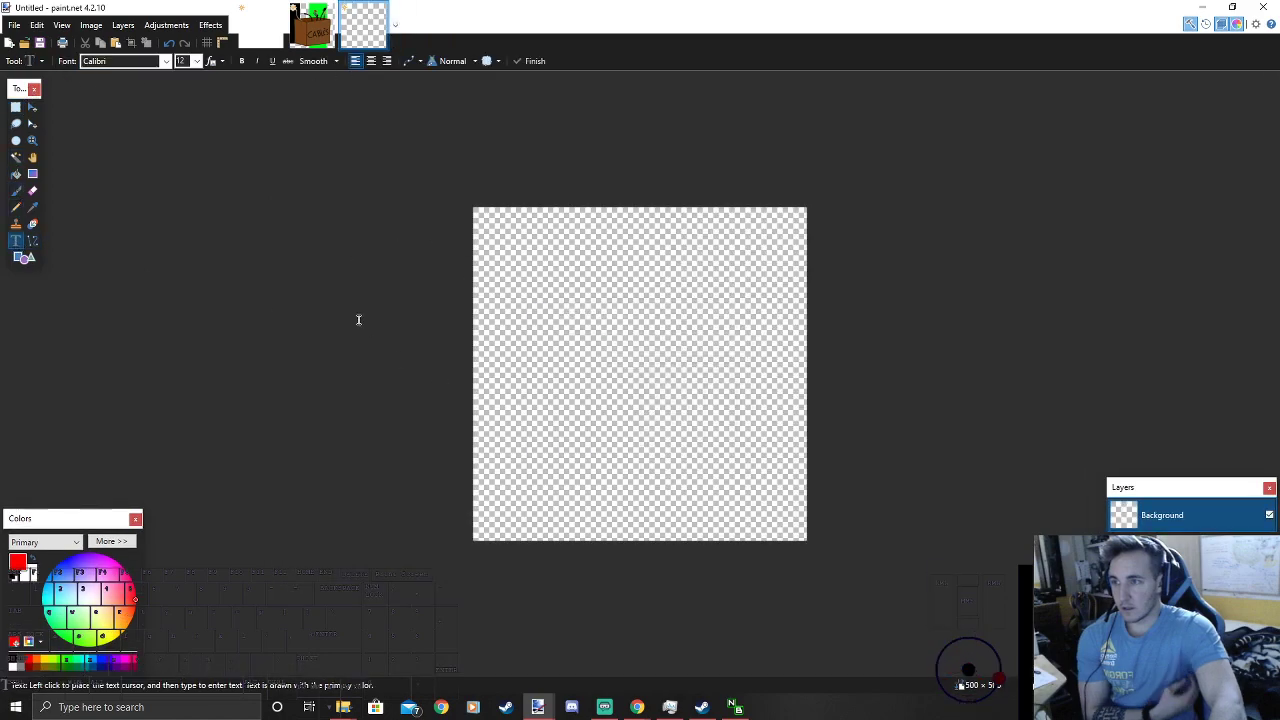
{"action": "left_click", "coordinate": [124, 26]}
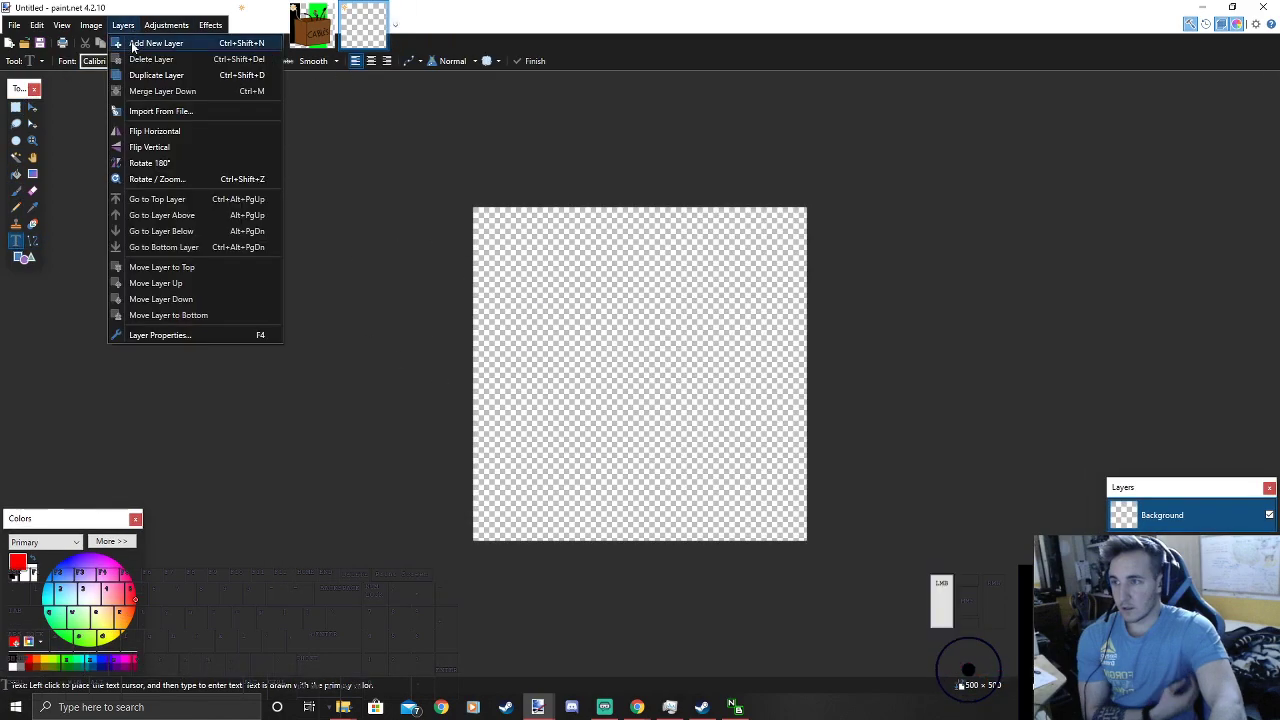
{"action": "left_click", "coordinate": [133, 44]}
Step: Switch to Chrome, close the ice cream picture, and search Google Images for "hockey"
{"action": "mouse_move", "coordinate": [640, 705]}
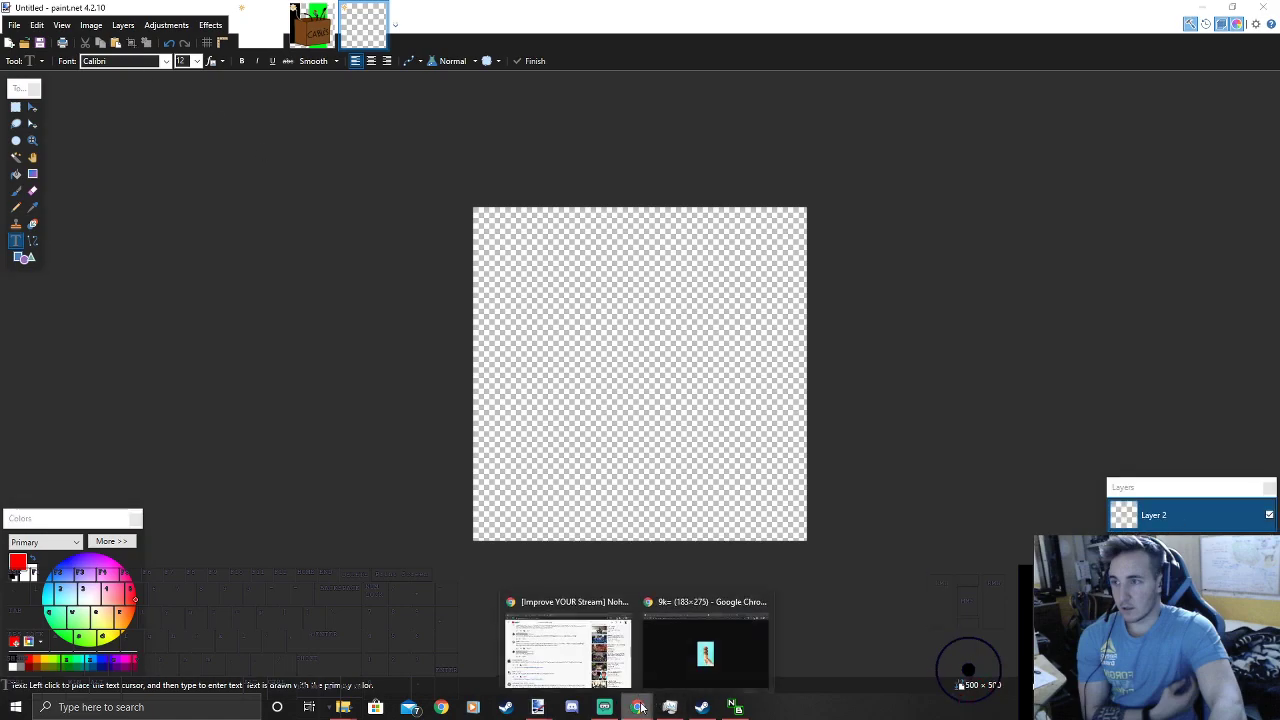
{"action": "left_click", "coordinate": [680, 672]}
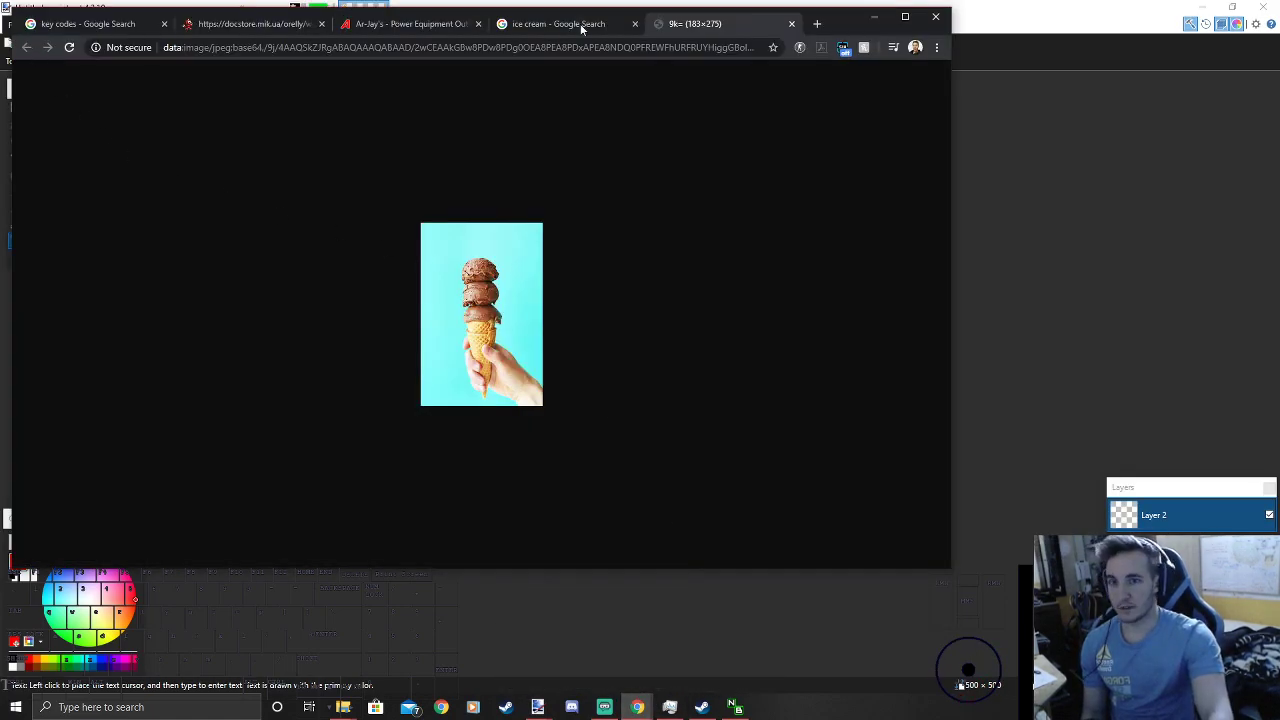
{"action": "left_click", "coordinate": [790, 24]}
{"action": "triple_click", "coordinate": [300, 88]}
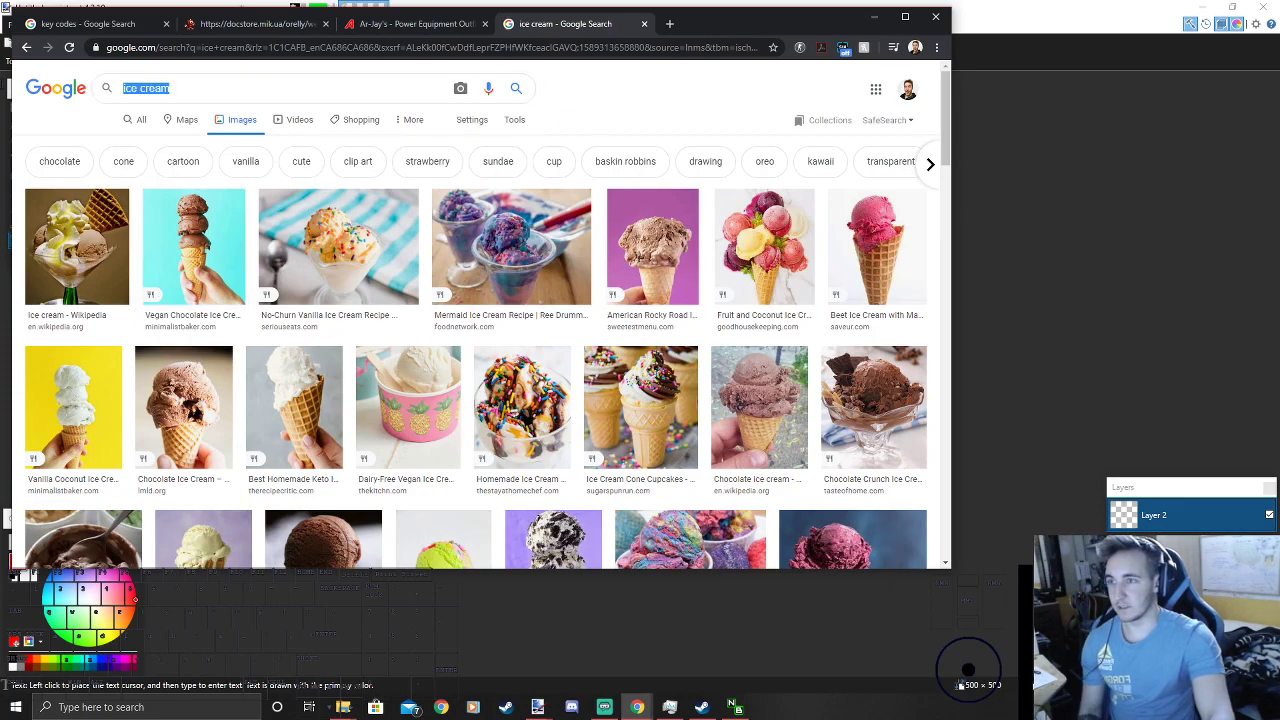
{"action": "type", "text": "hockey"}
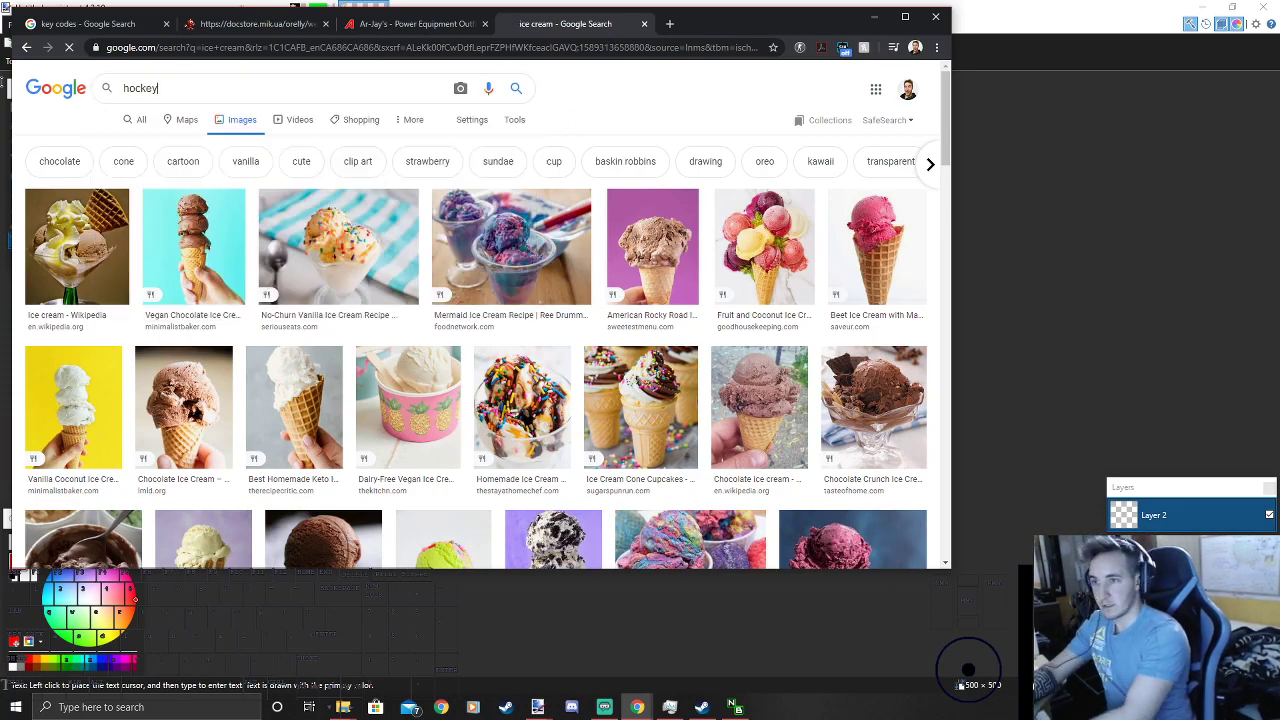
{"action": "key", "text": "Return"}
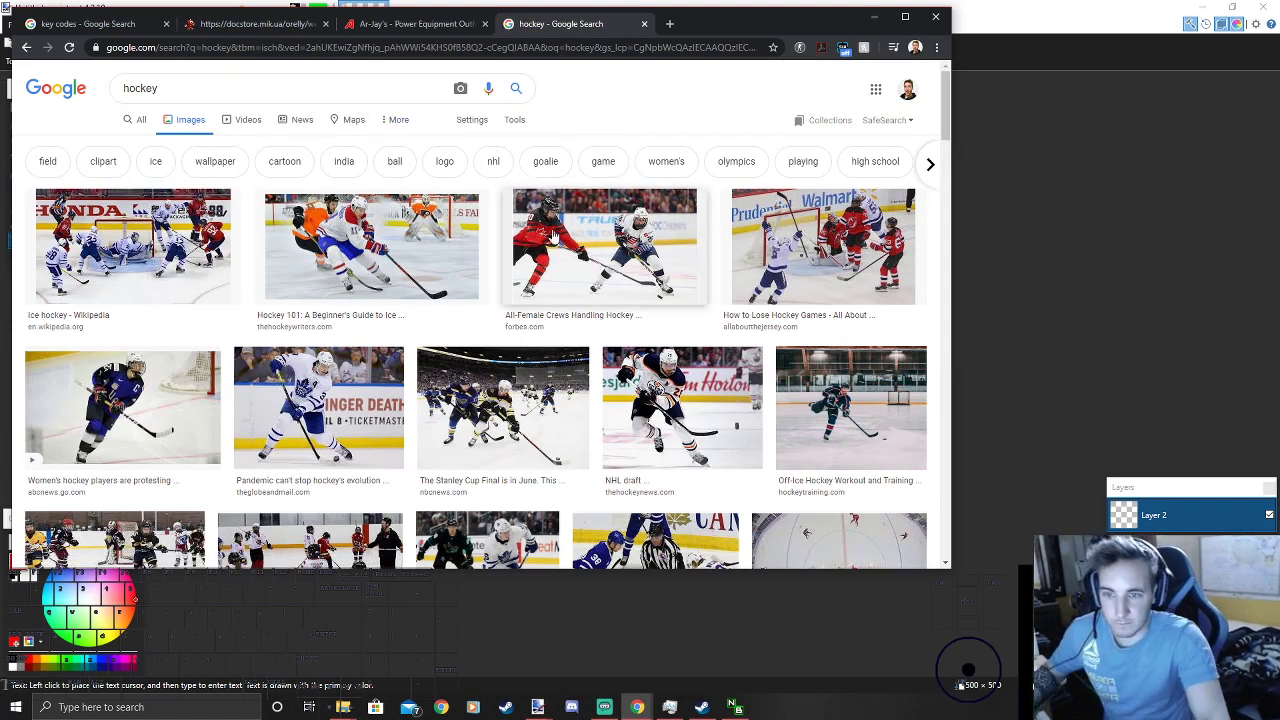
Step: Copy the enlarged "The American Hockey Revolution - WSJ" image of the kneeling player in the red number 88 jersey
{"action": "scroll", "coordinate": [331, 91], "scroll_direction": "down", "scroll_amount": 2}
{"action": "scroll", "coordinate": [643, 357], "scroll_direction": "up", "scroll_amount": 2}
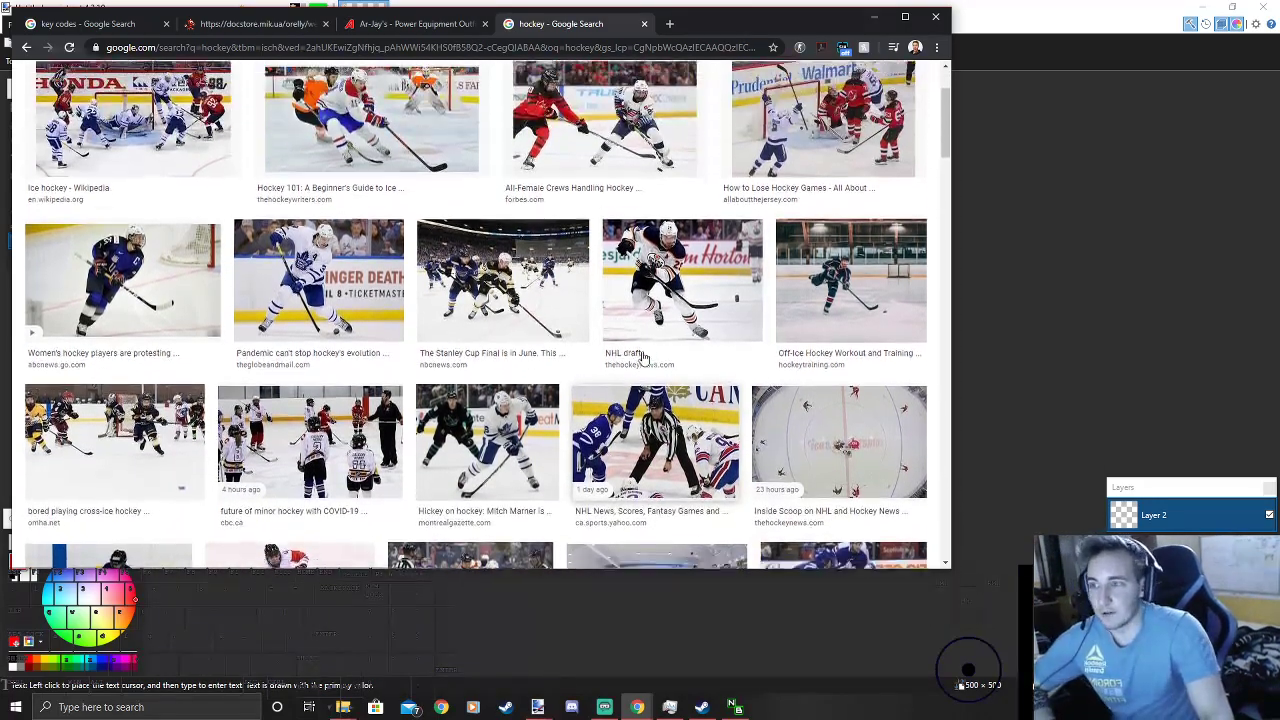
{"action": "scroll", "coordinate": [645, 358], "scroll_direction": "down", "scroll_amount": 1}
{"action": "scroll", "coordinate": [648, 350], "scroll_direction": "down", "scroll_amount": 3}
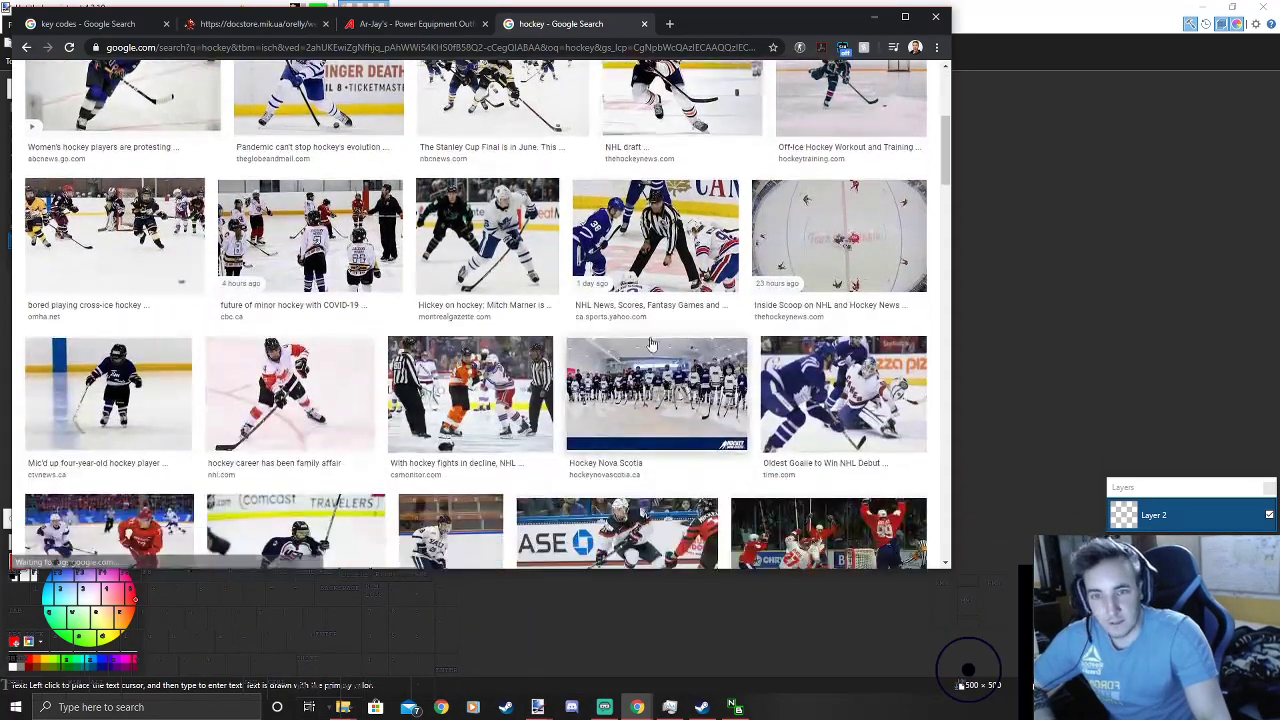
{"action": "scroll", "coordinate": [651, 343], "scroll_direction": "down", "scroll_amount": 3}
{"action": "scroll", "coordinate": [651, 343], "scroll_direction": "down", "scroll_amount": 3}
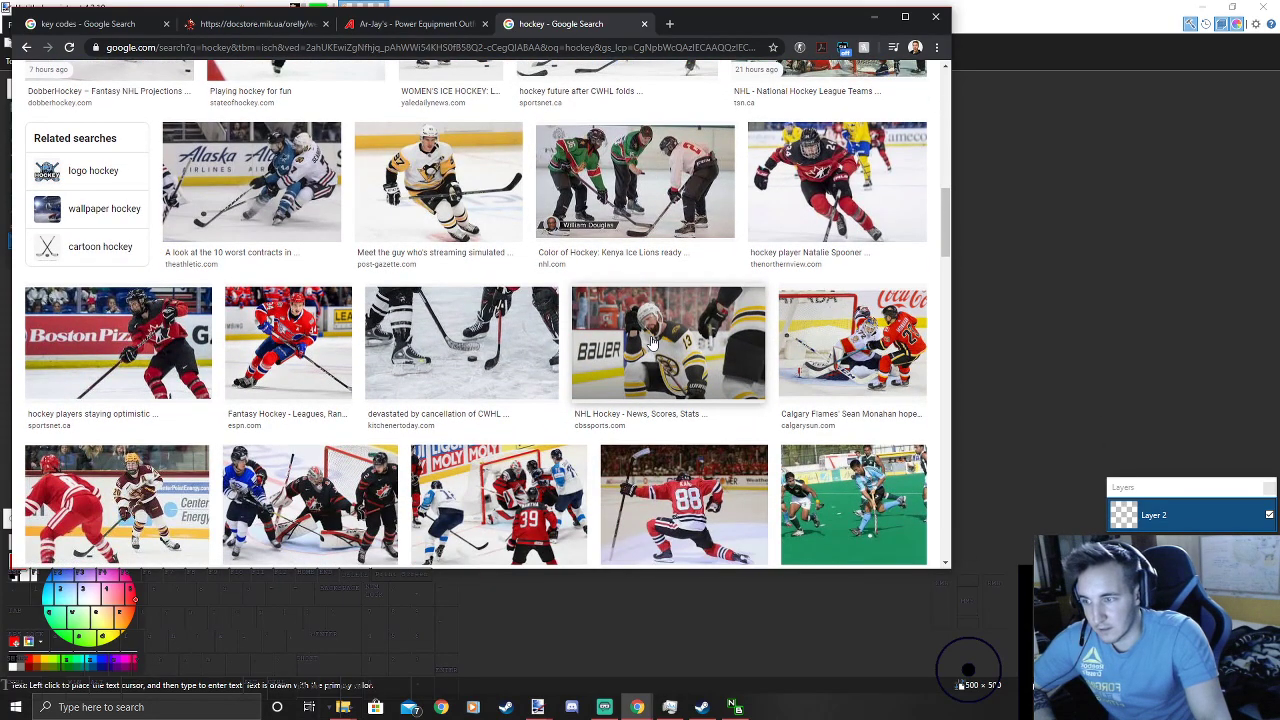
{"action": "scroll", "coordinate": [651, 343], "scroll_direction": "down", "scroll_amount": 2}
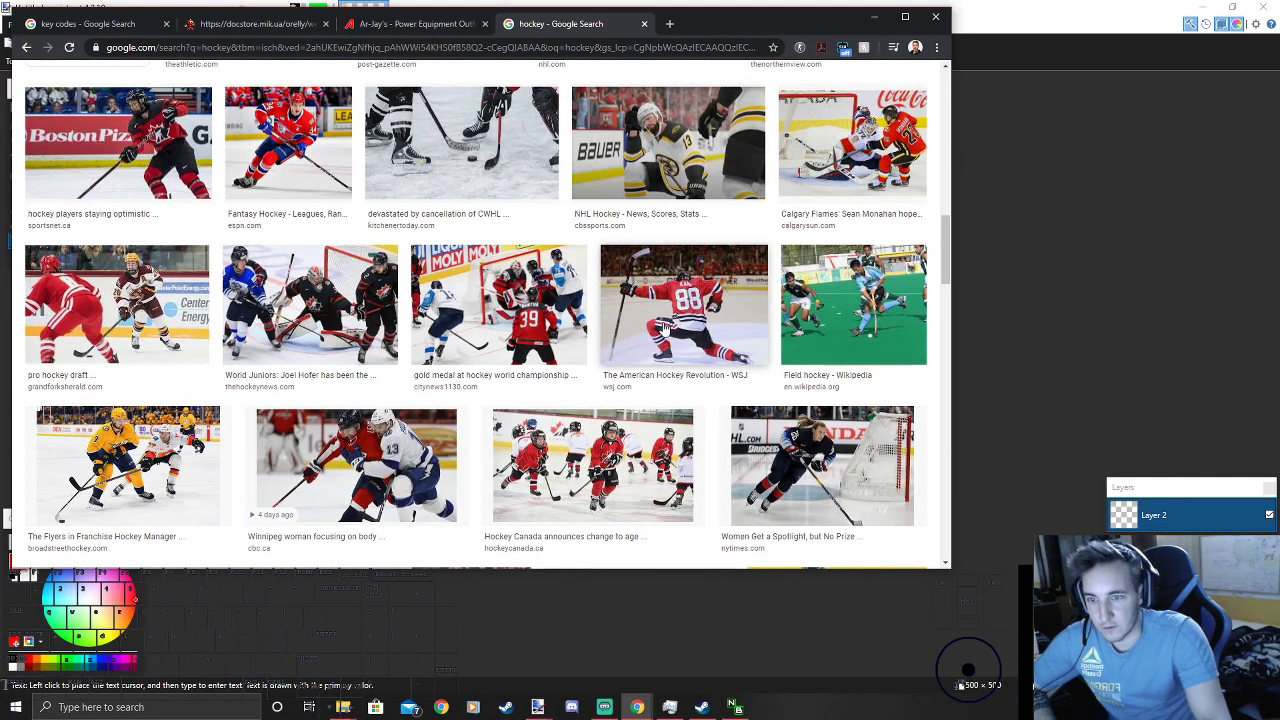
{"action": "left_click", "coordinate": [714, 308]}
{"action": "right_click", "coordinate": [728, 187]}
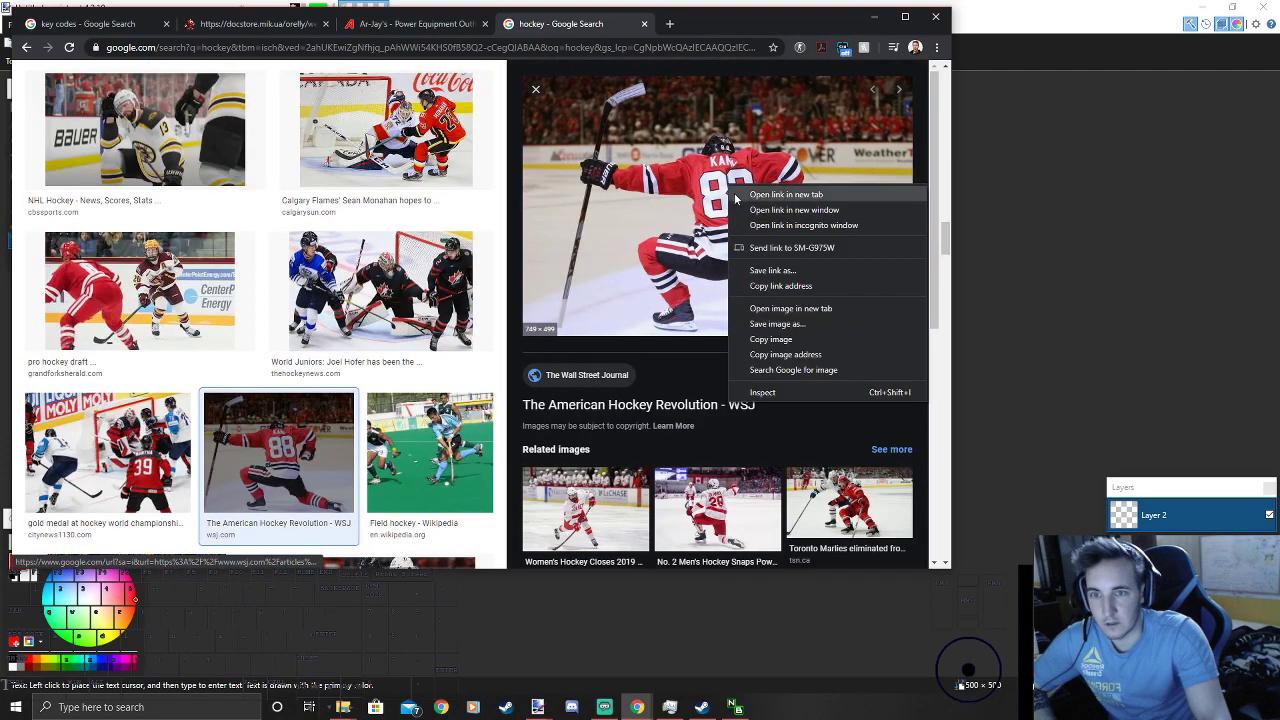
{"action": "left_click", "coordinate": [778, 340]}
Step: Return to paint.net and paste the hockey picture into the Background layer, keeping the canvas size
{"action": "left_click", "coordinate": [1106, 302]}
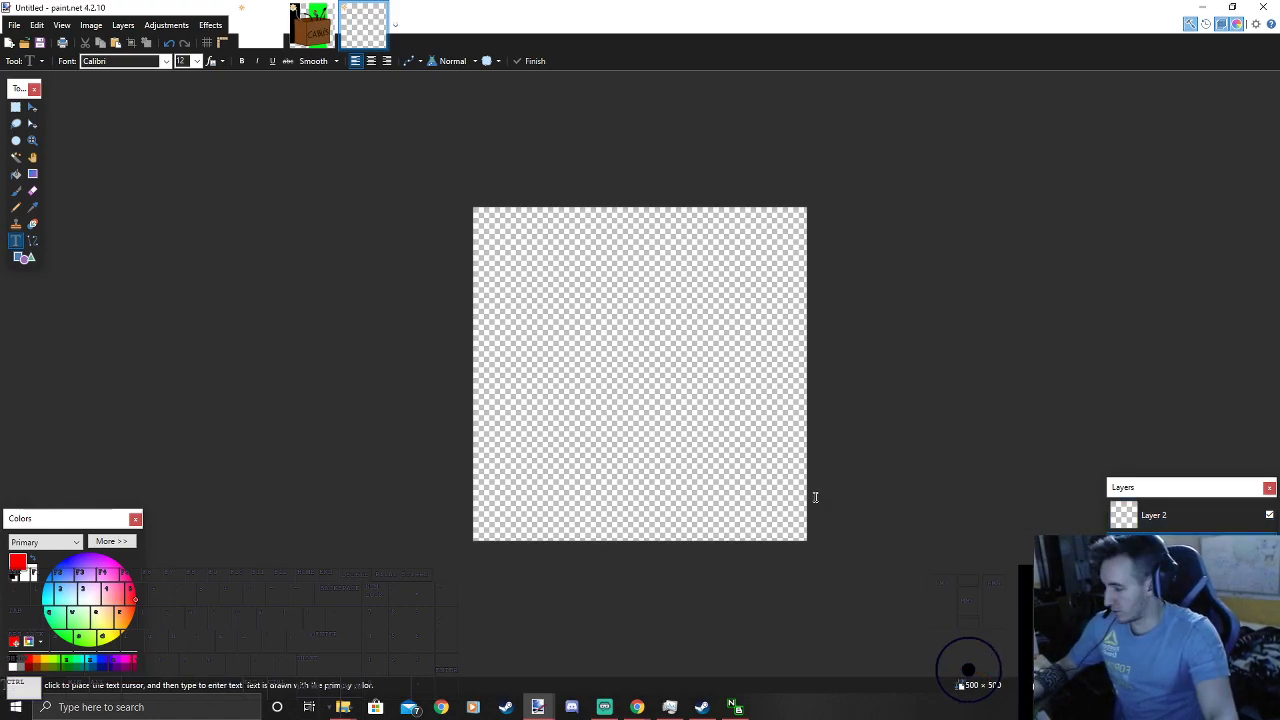
{"action": "key", "text": "ctrl+v"}
{"action": "left_click", "coordinate": [560, 445]}
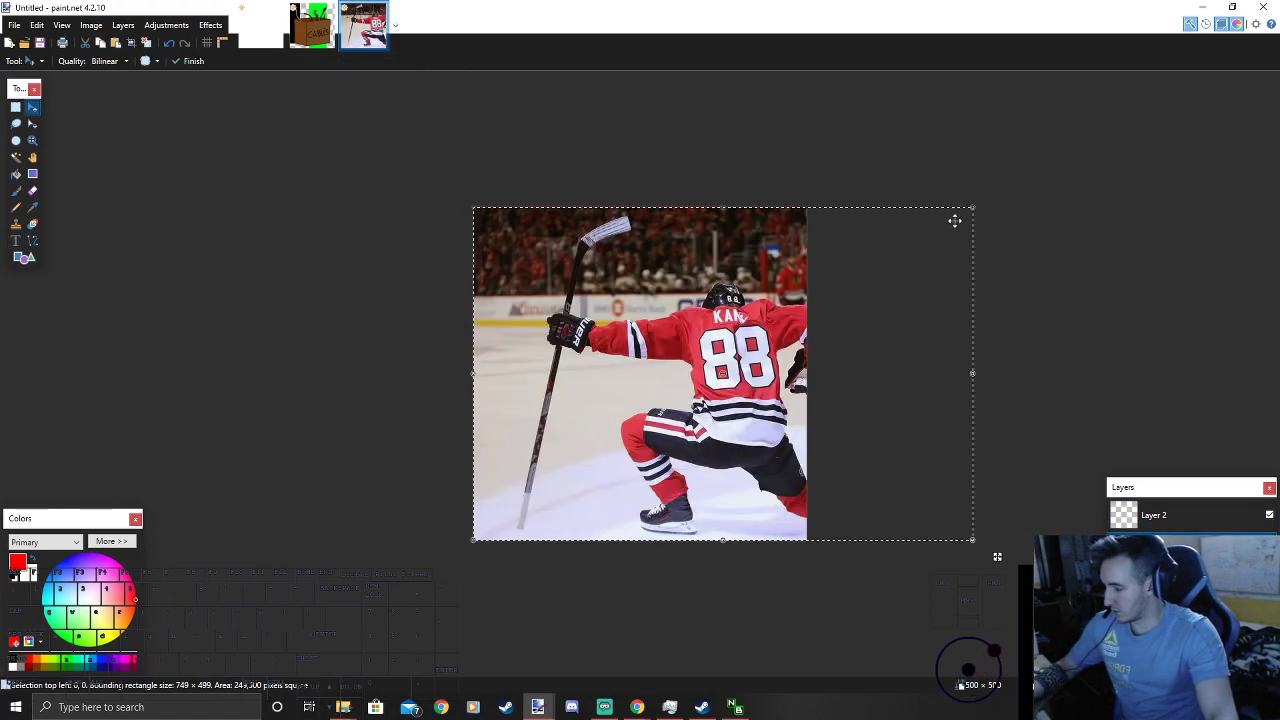
Step: Scale the hockey picture down to about 655 × 436 pixels, deselect it, and undo the deselection
{"action": "left_click_drag", "start_coordinate": [969, 211], "coordinate": [907, 234]}
{"action": "left_click", "coordinate": [16, 108]}
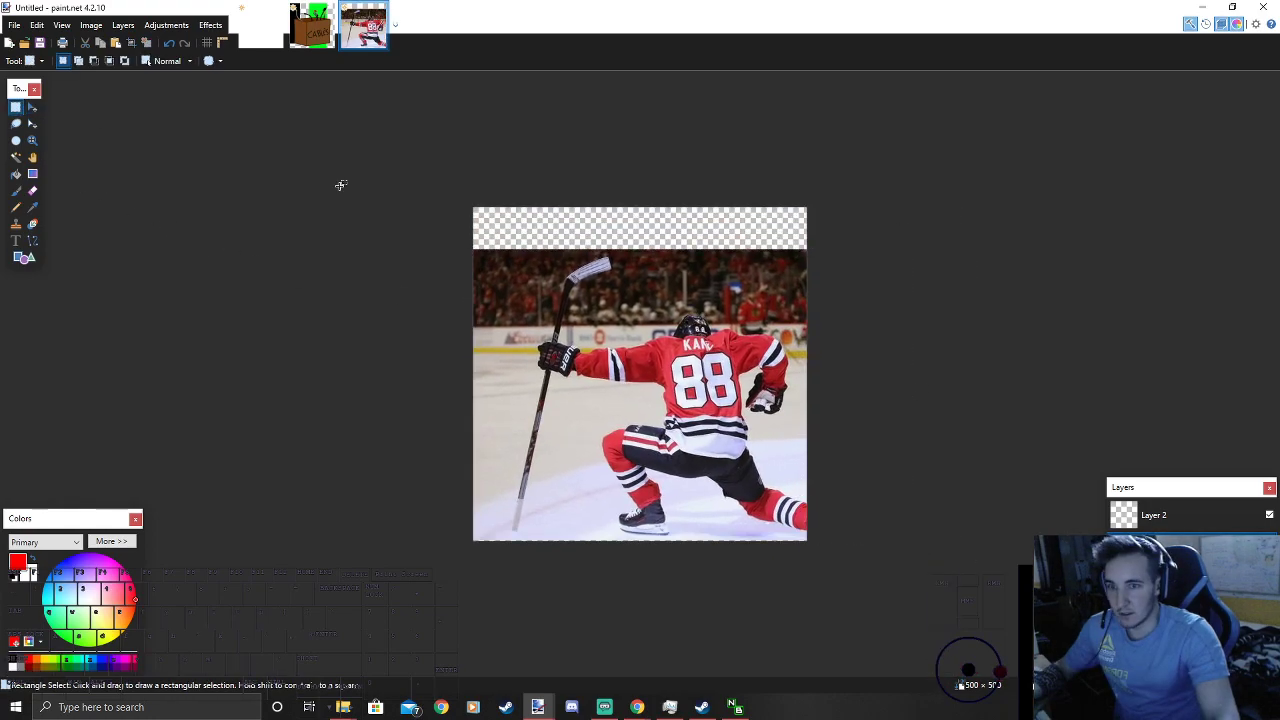
{"action": "scroll", "coordinate": [660, 288], "scroll_direction": "up", "scroll_amount": 5}
{"action": "scroll", "coordinate": [747, 329], "scroll_direction": "down", "scroll_amount": 4}
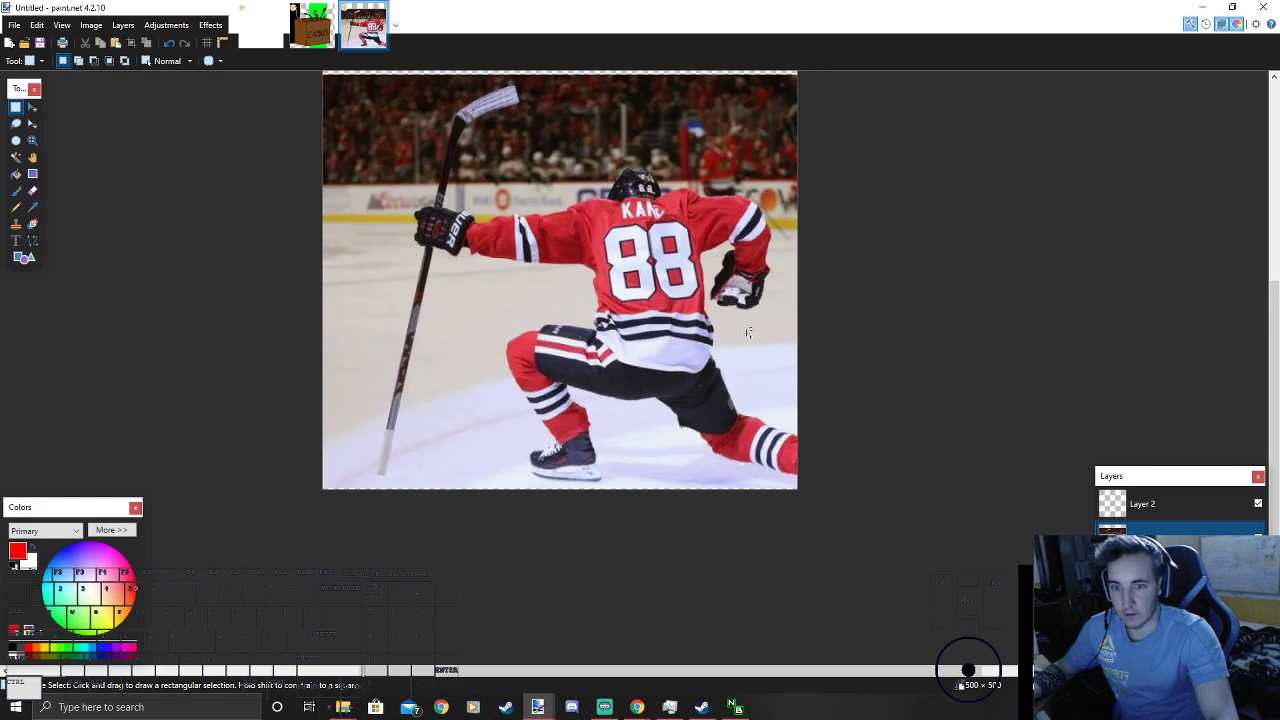
{"action": "key", "text": "ctrl+z"}
{"action": "scroll", "coordinate": [812, 382], "scroll_direction": "down", "scroll_amount": 4}
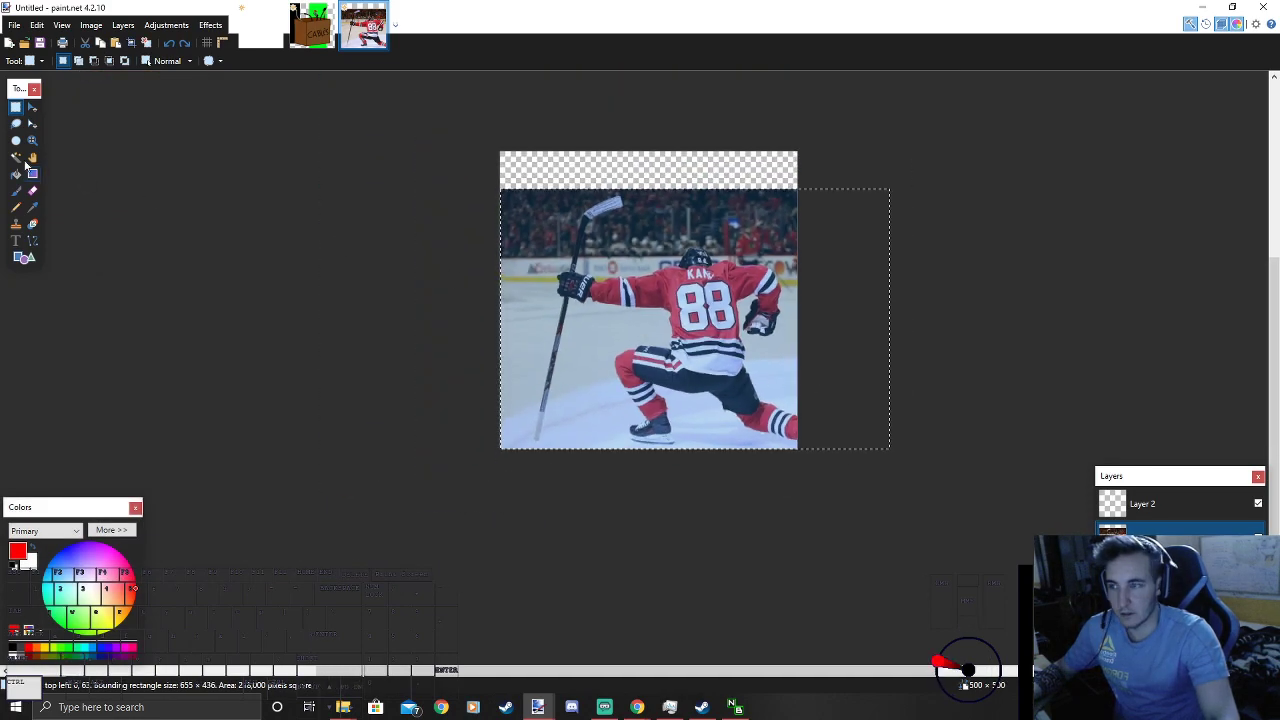
Step: Scale the selected hockey picture proportionally to about 545 × 363 pixels, keeping its lower-left corner in place
{"action": "left_click", "coordinate": [32, 108]}
{"action": "left_click_drag", "start_coordinate": [891, 190], "coordinate": [800, 217]}
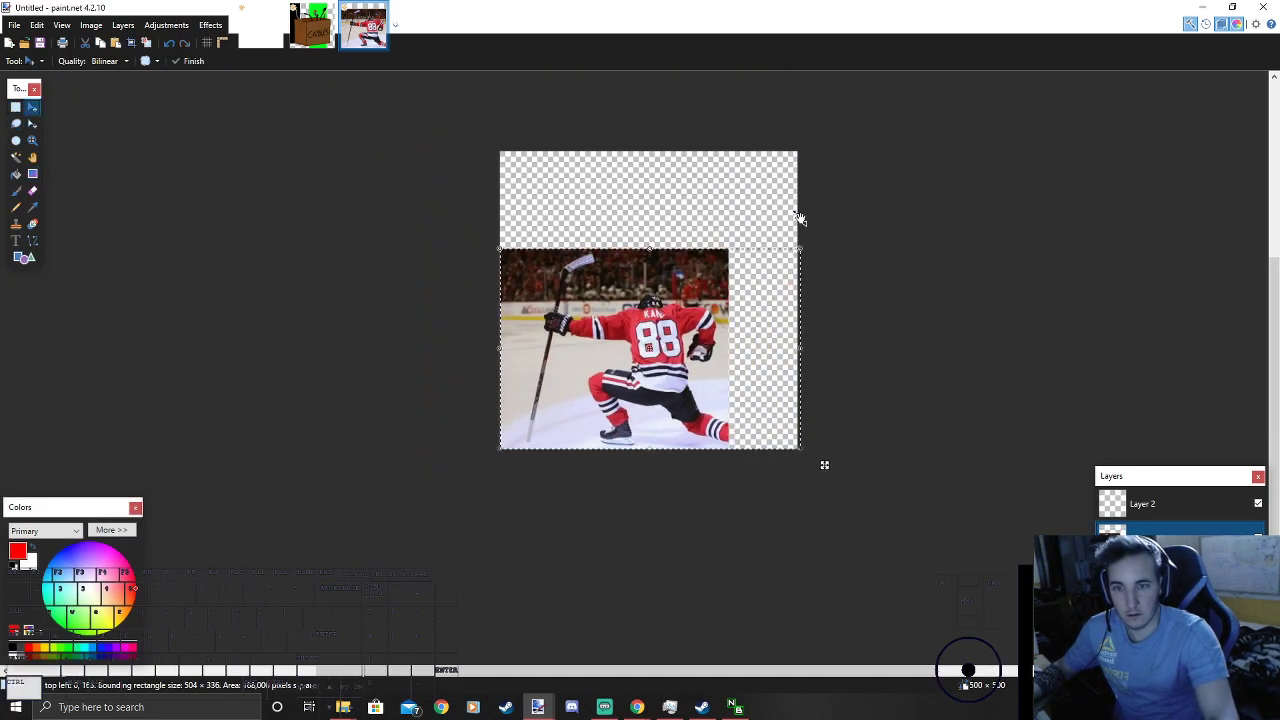
{"action": "key", "text": "ctrl+z"}
{"action": "left_click_drag", "start_coordinate": [893, 190], "coordinate": [825, 217]}
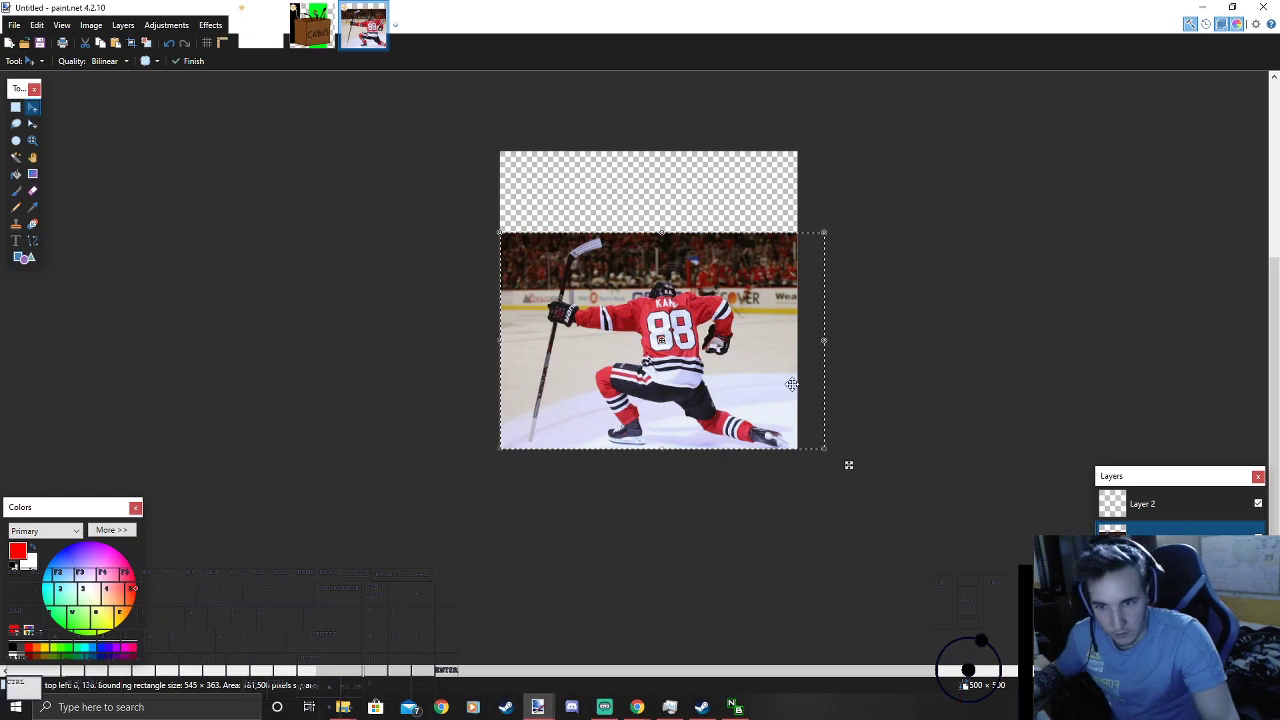
Step: Scale the hockey picture proportionally to about 533 × 355 pixels, keeping its lower-left corner in place
{"action": "key", "text": "ctrl+shift"}
{"action": "key", "text": "ctrl+shift"}
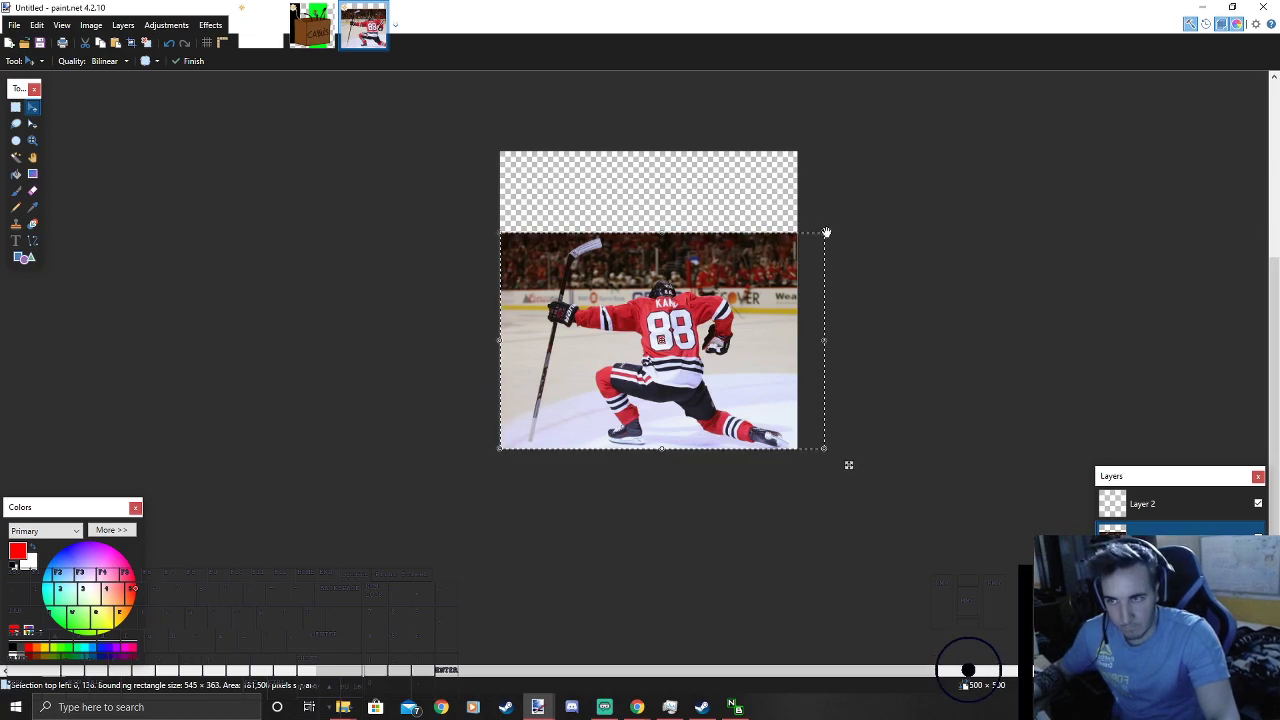
{"action": "mouse_move", "coordinate": [826, 232]}
{"action": "left_mouse_down"}
{"action": "mouse_move", "coordinate": [838, 232]}
{"action": "mouse_move", "coordinate": [808, 243]}
{"action": "mouse_move", "coordinate": [808, 258]}
{"action": "mouse_move", "coordinate": [822, 237]}
{"action": "left_mouse_up"}
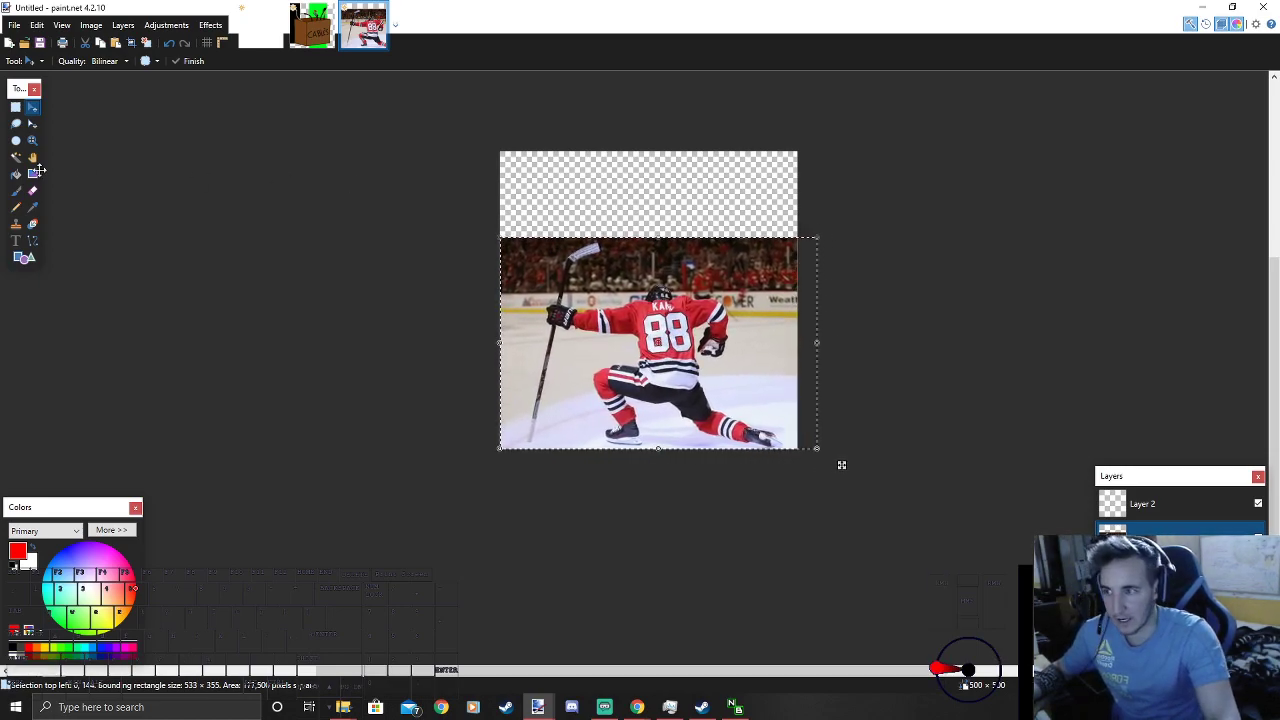
Step: Reselect the area around the hockey picture and enlarge it to about 695 × 502 pixels from its upper-right corner
{"action": "left_click", "coordinate": [16, 107]}
{"action": "left_click", "coordinate": [456, 206]}
{"action": "left_click_drag", "start_coordinate": [459, 207], "coordinate": [826, 474]}
{"action": "key", "text": "m"}
{"action": "left_click_drag", "start_coordinate": [800, 207], "coordinate": [913, 150]}
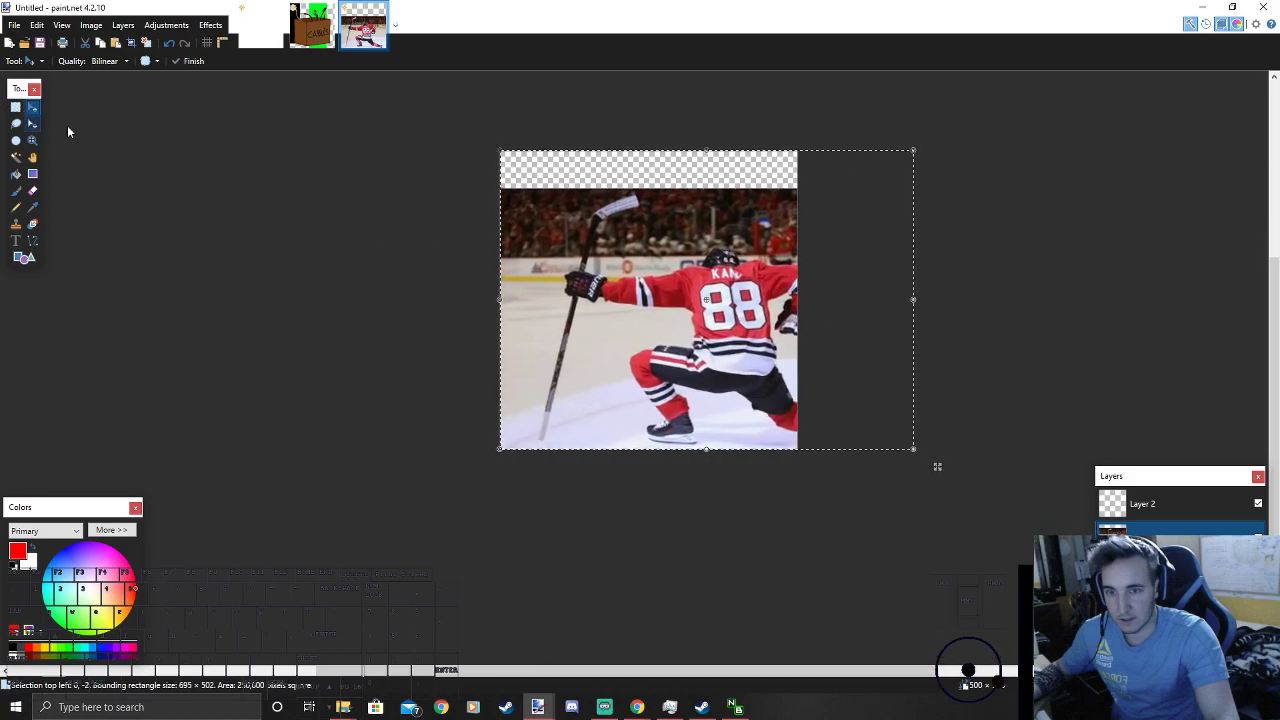
Step: Try to scale the enlarged hockey picture to about 591 × 458 pixels from its upper-right corner
{"action": "left_click", "coordinate": [15, 109]}
{"action": "key", "text": "m"}
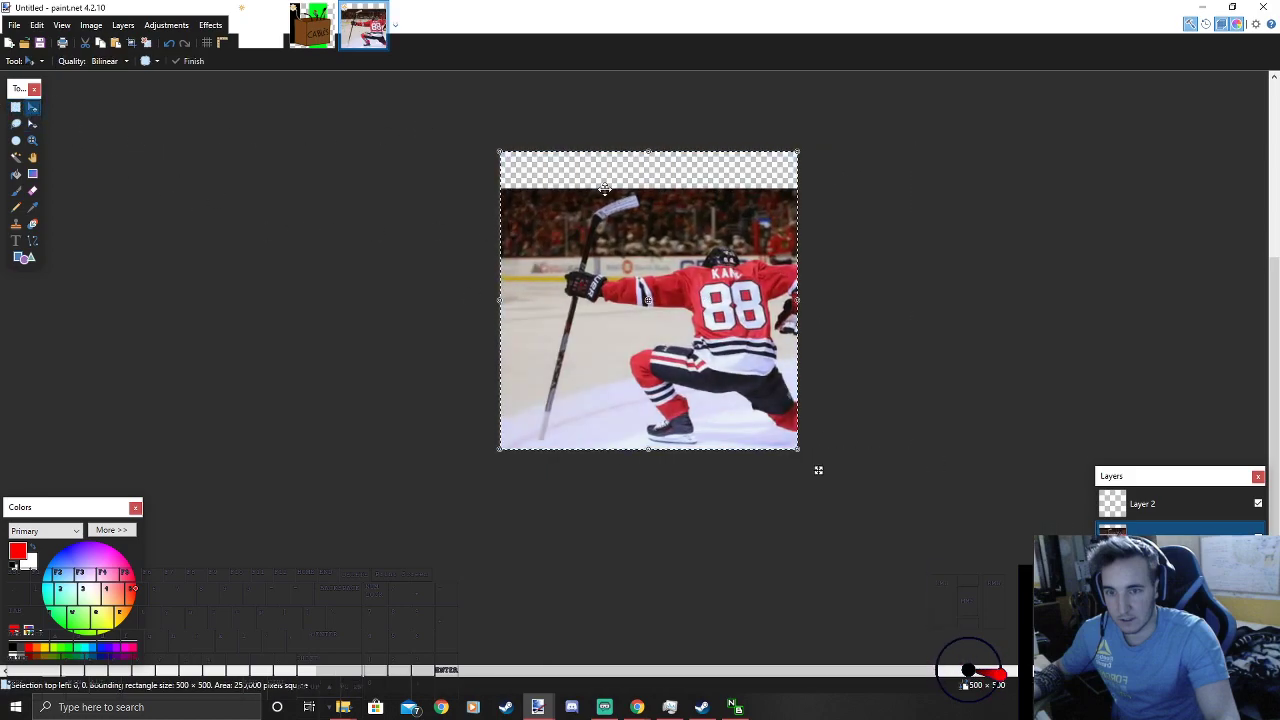
{"action": "left_click_drag", "start_coordinate": [796, 152], "coordinate": [934, 177]}
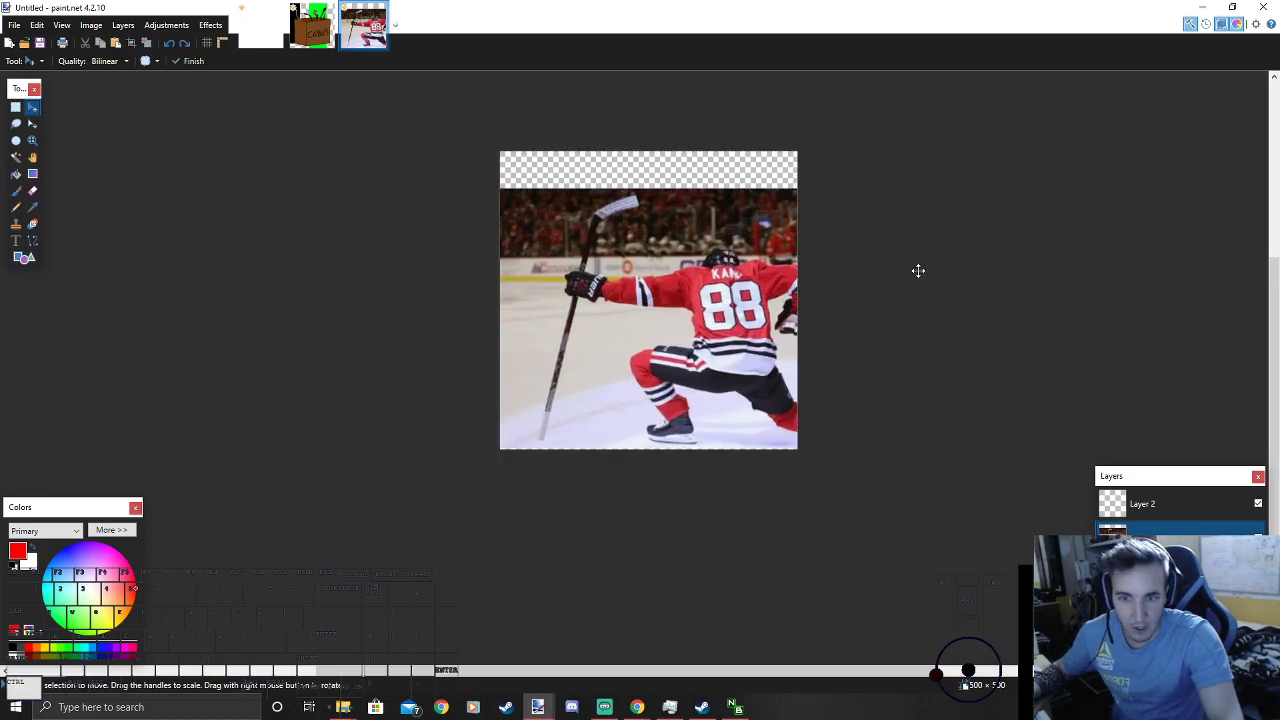
{"action": "left_click_drag", "start_coordinate": [917, 154], "coordinate": [851, 177]}
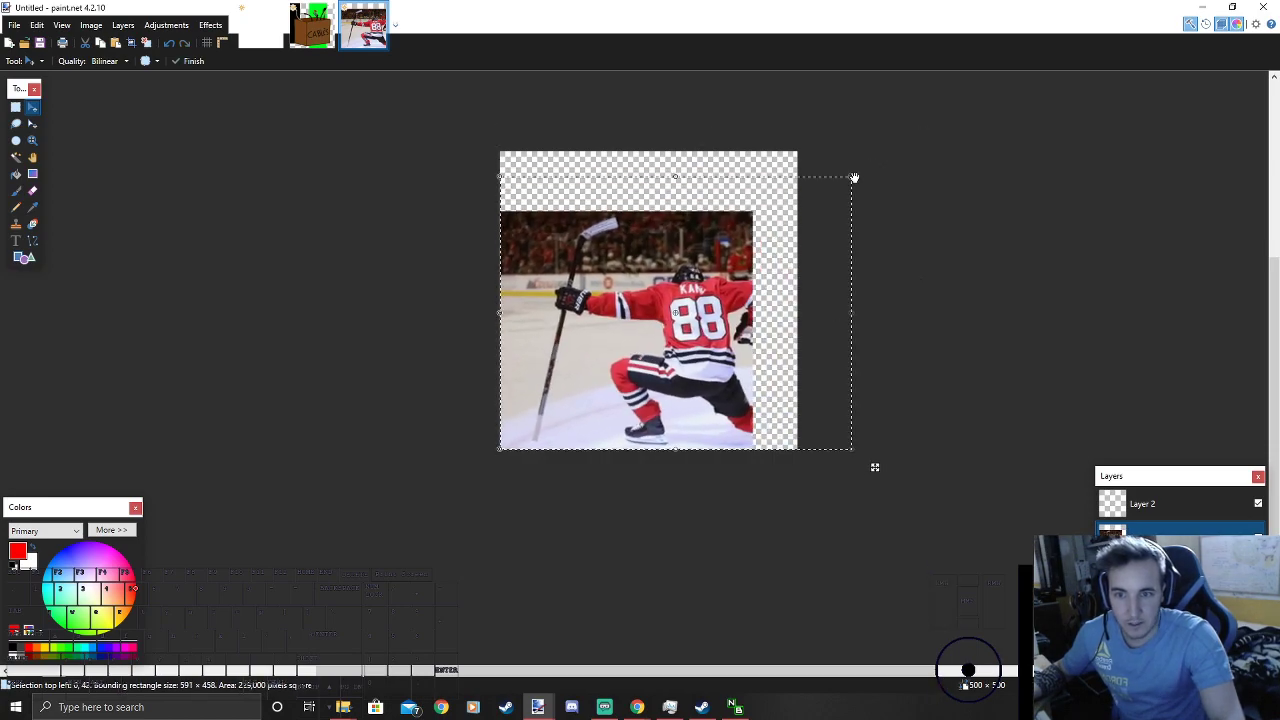
Step: Undo the last scaling and shrink the selected hockey picture area to about 506 × 413 pixels, keeping its lower-left corner in place
{"action": "key", "text": "ctrl+z"}
{"action": "left_click_drag", "start_coordinate": [917, 150], "coordinate": [865, 202]}
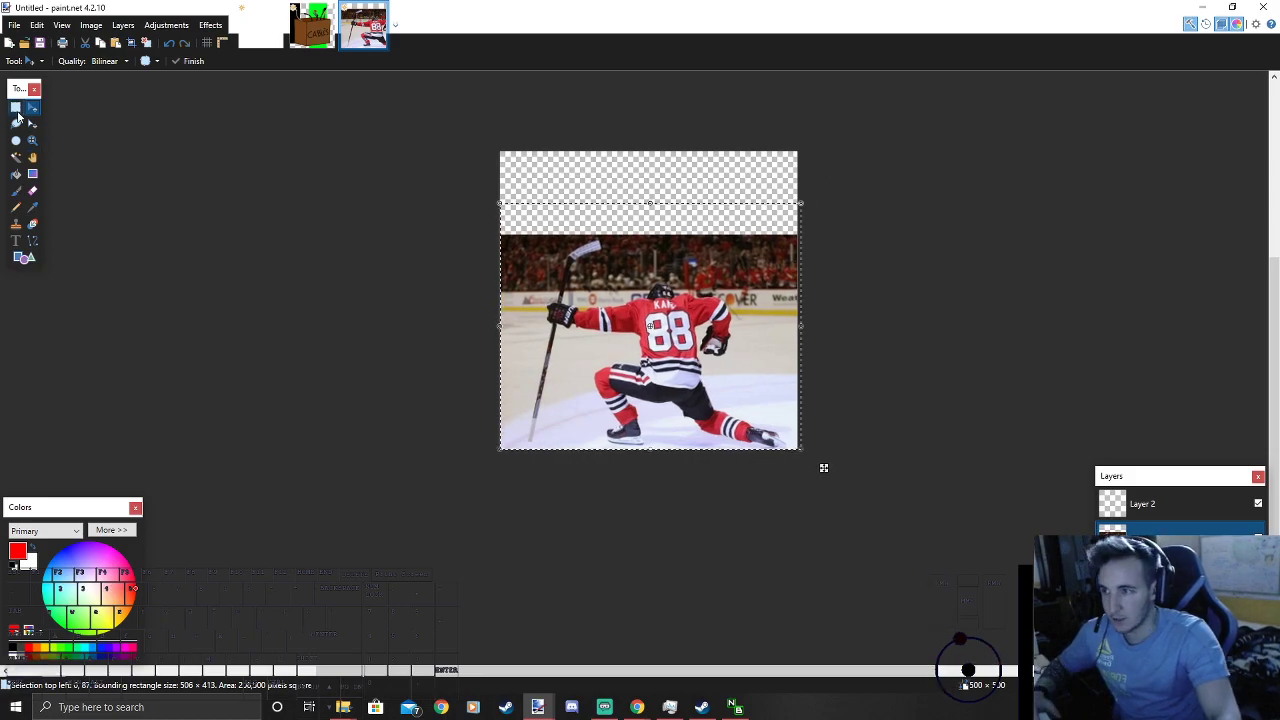
{"action": "key", "text": "s"}
Step: Select the ice between the stick and the player with the Magic Wand at 22% tolerance
{"action": "scroll", "coordinate": [507, 302], "scroll_direction": "up", "scroll_amount": 3}
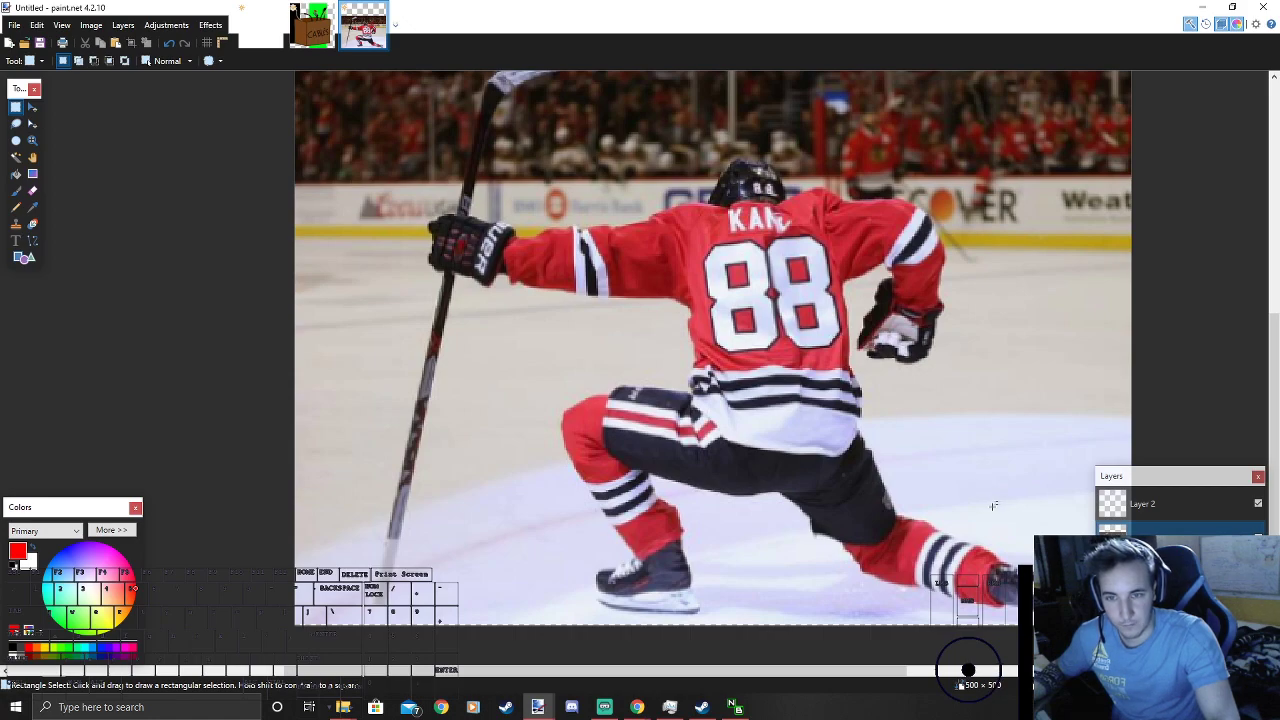
{"action": "scroll", "coordinate": [556, 411], "scroll_direction": "down", "scroll_amount": 1}
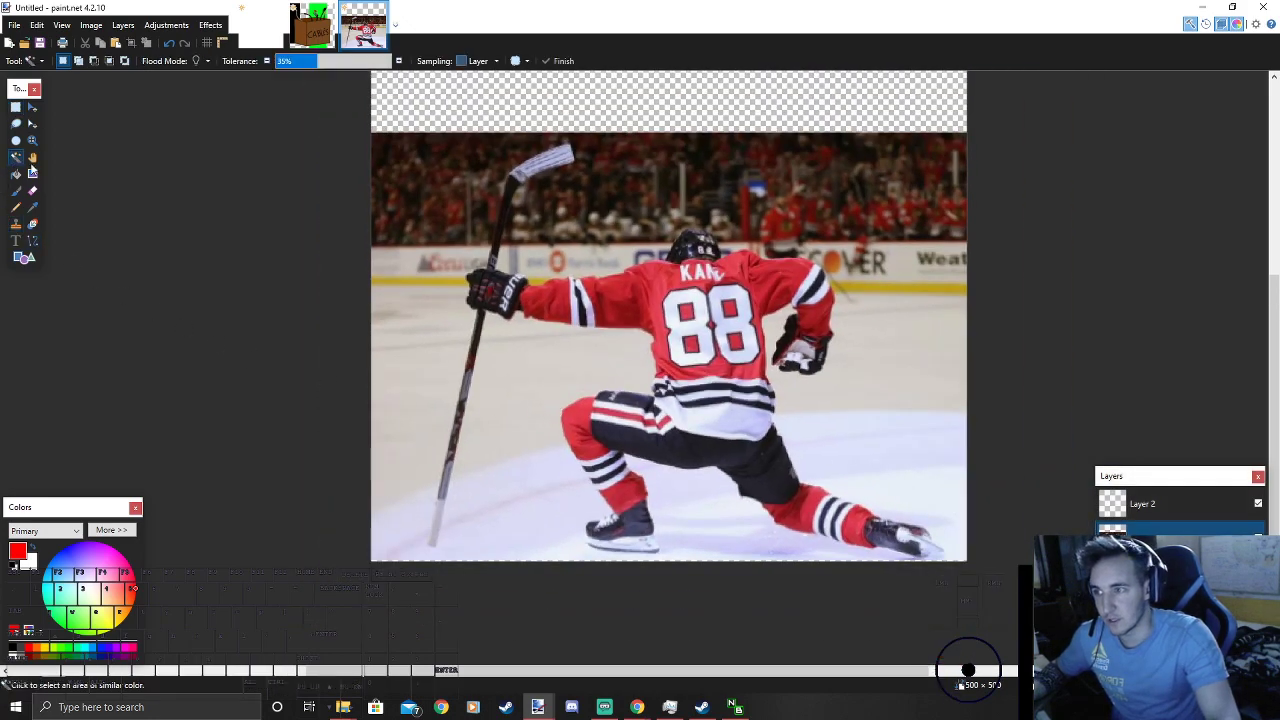
{"action": "left_click", "coordinate": [16, 158]}
{"action": "left_click", "coordinate": [558, 367]}
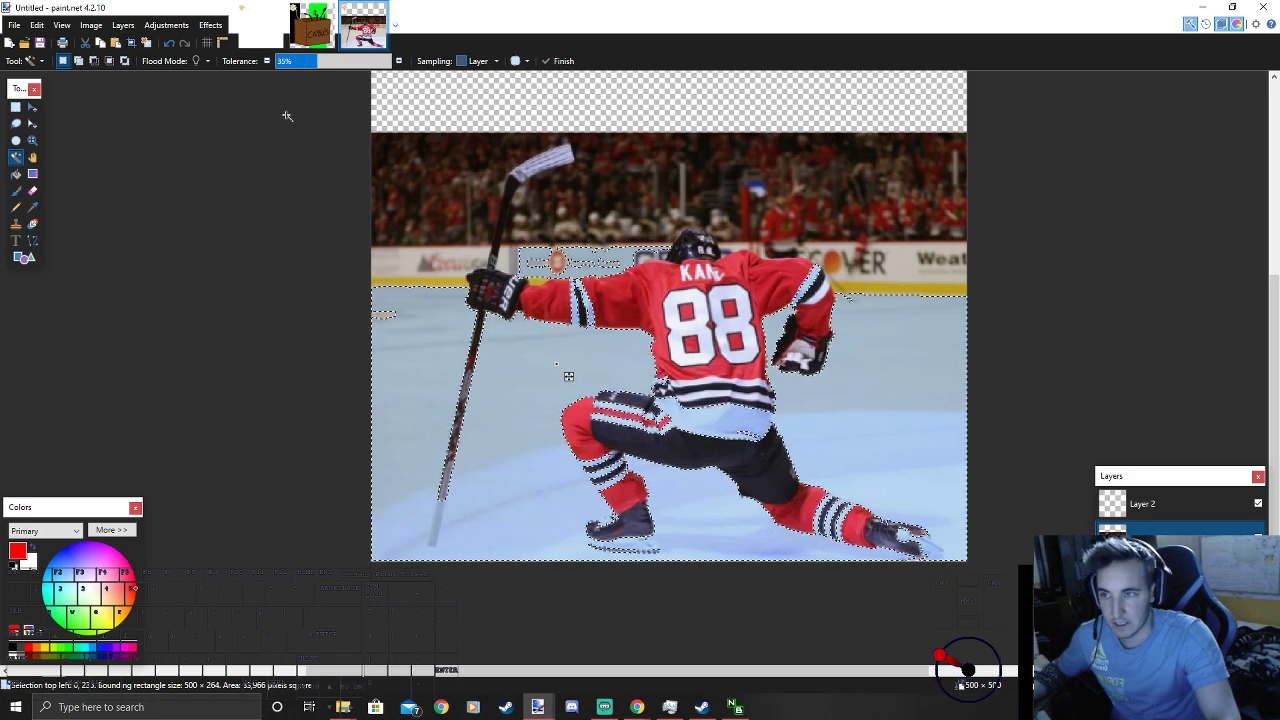
{"action": "left_click_drag", "start_coordinate": [303, 62], "coordinate": [305, 62]}
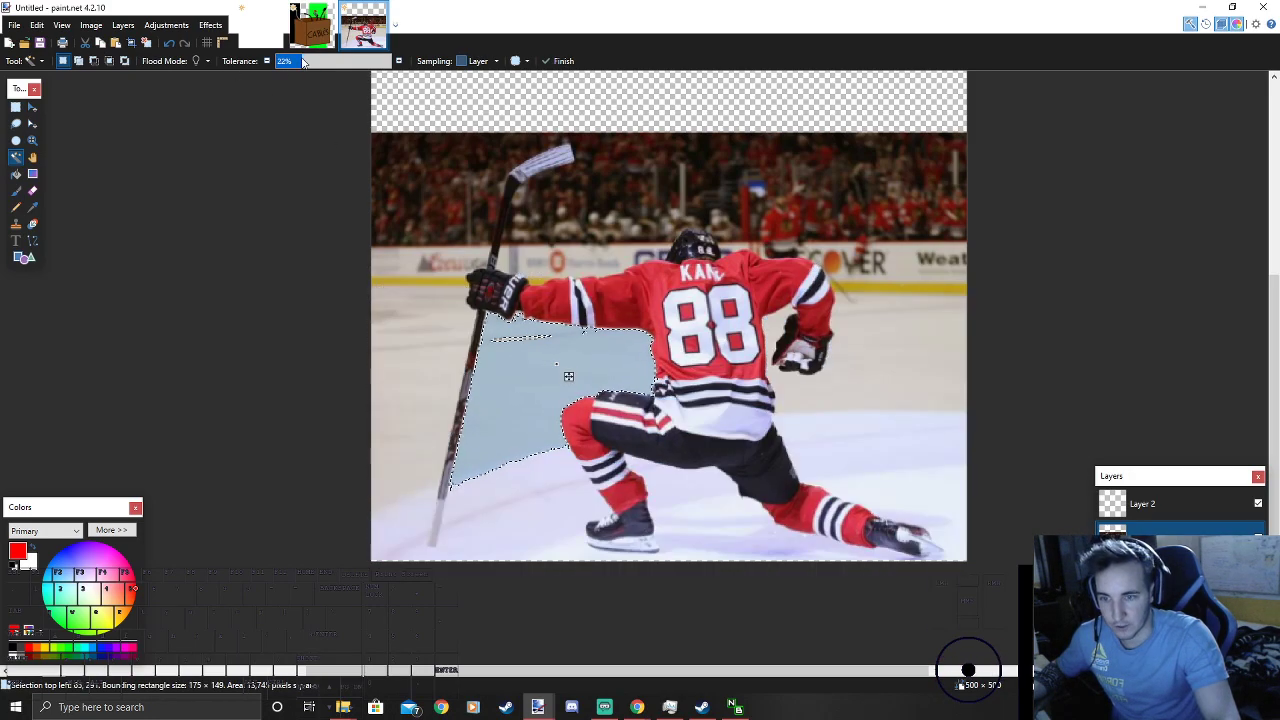
Step: Add the ice to the player's right, the boards behind it and the lower-right ice to the Magic Wand selection
{"action": "left_click", "coordinate": [832, 401], "text": "ctrl"}
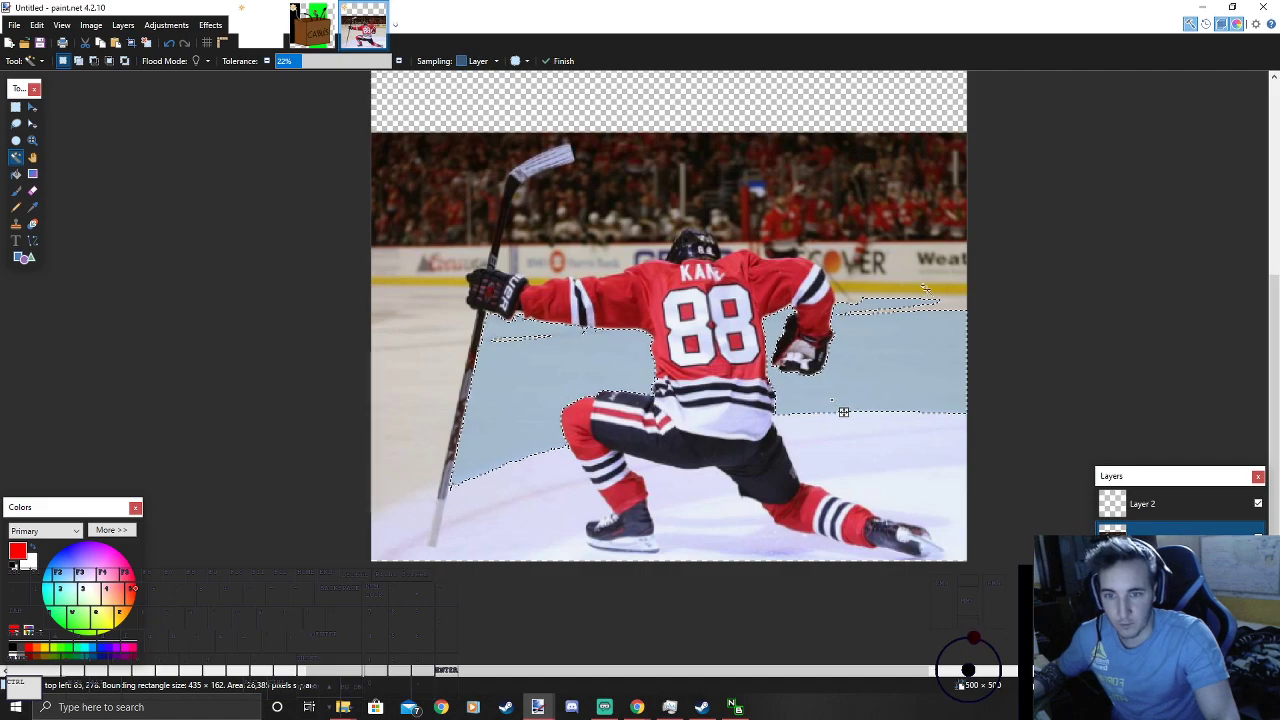
{"action": "left_click", "coordinate": [900, 262], "text": "ctrl"}
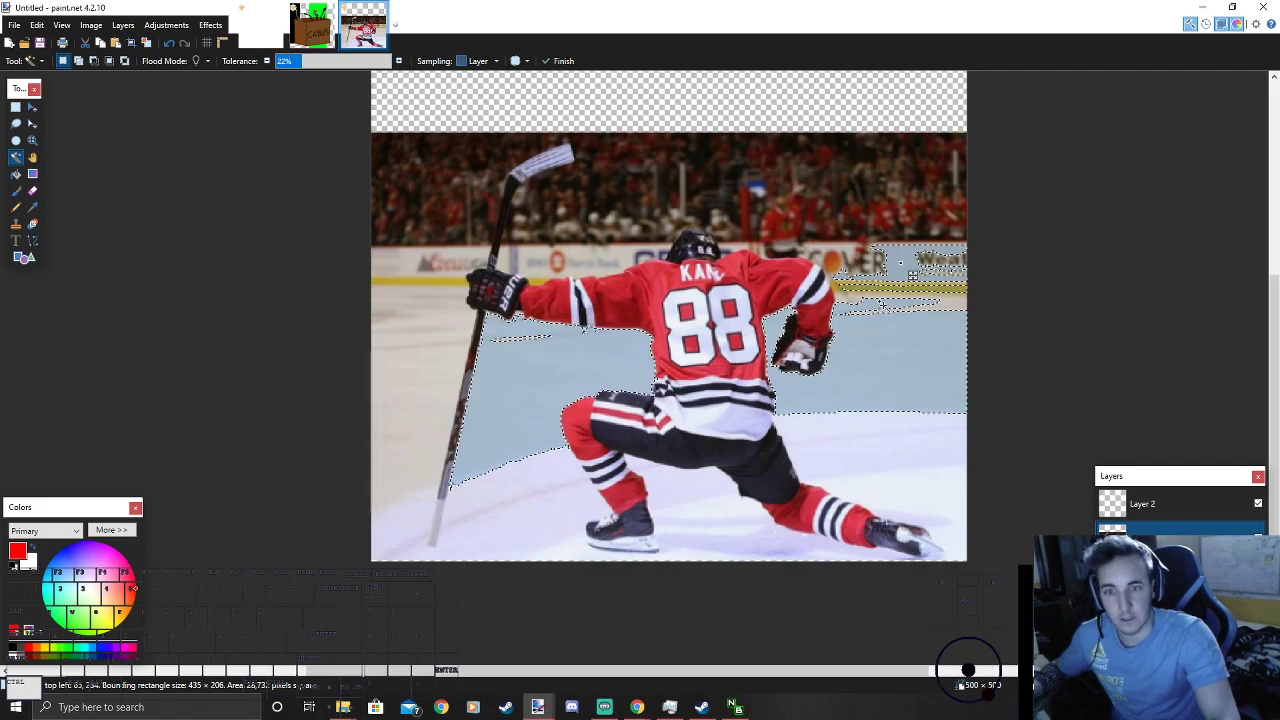
{"action": "left_click", "coordinate": [875, 298], "text": "ctrl"}
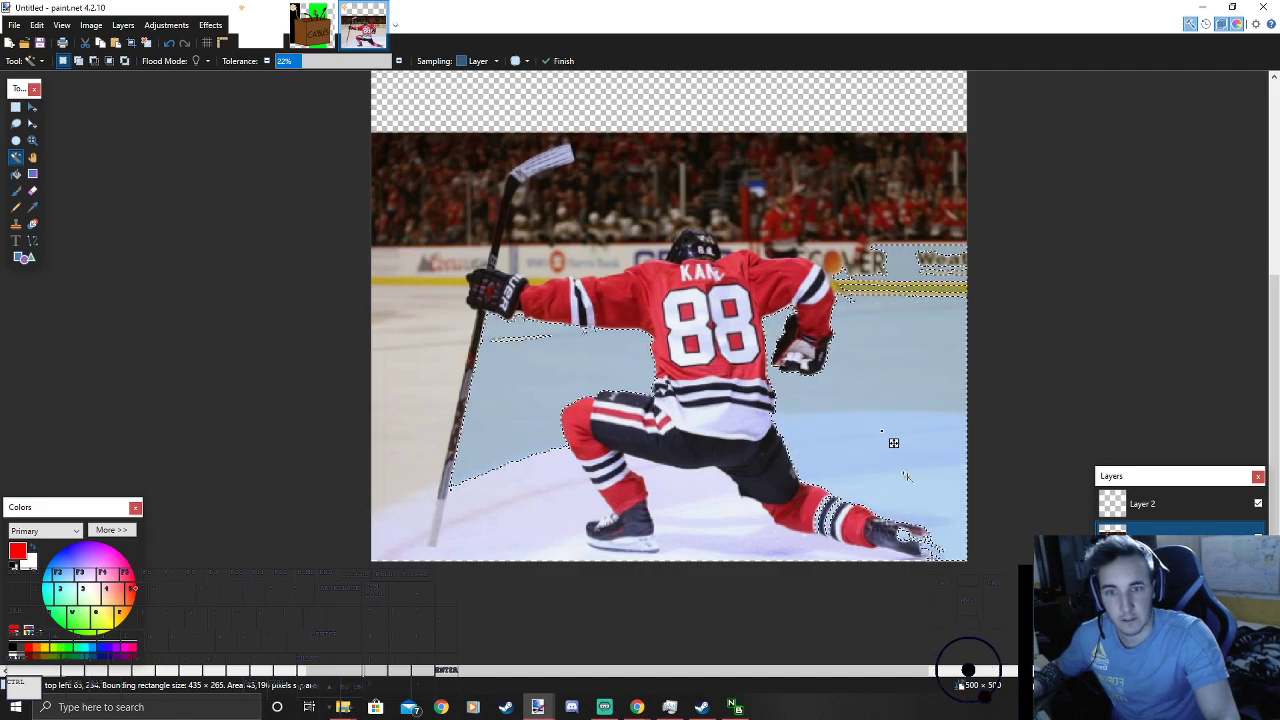
{"action": "left_click", "coordinate": [849, 466], "text": "ctrl"}
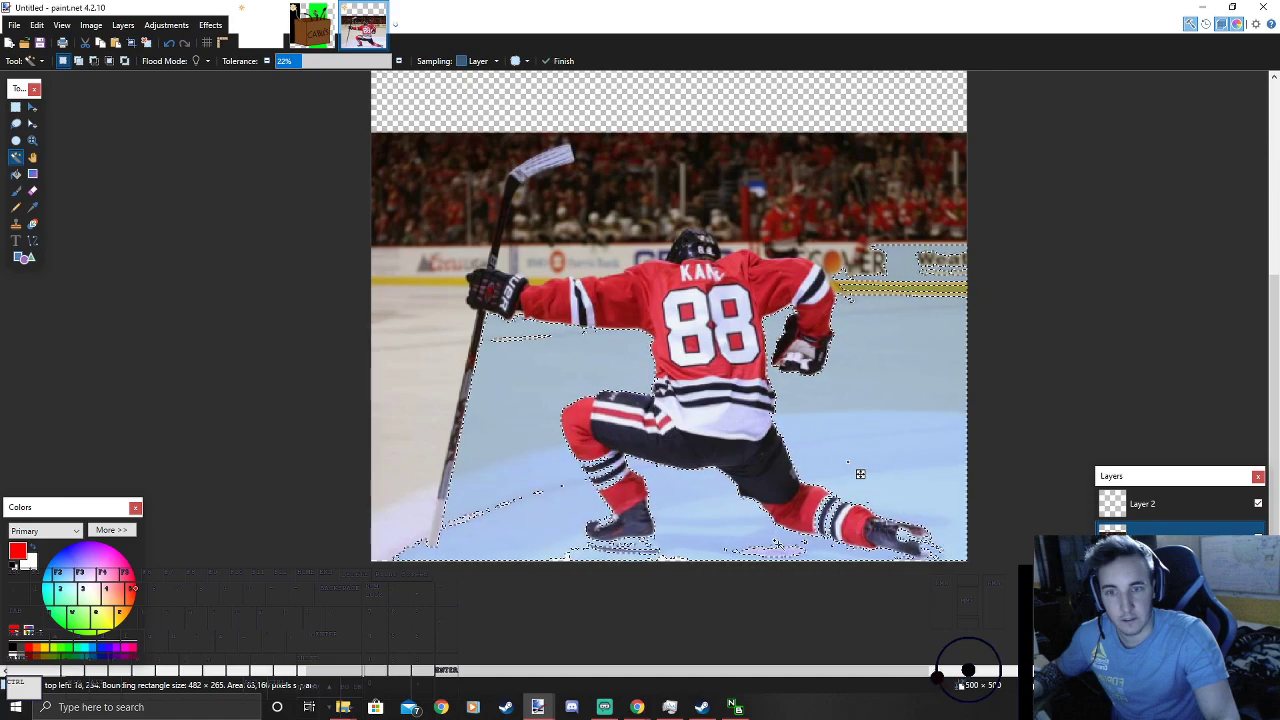
{"action": "left_click_drag", "start_coordinate": [849, 463], "coordinate": [924, 486]}
Step: Try adding the pale ice beneath the player to the selection, undoing each attempt
{"action": "left_click", "coordinate": [717, 540], "text": "ctrl"}
{"action": "key", "text": "ctrl+z"}
{"action": "left_click", "coordinate": [555, 516], "text": "ctrl"}
{"action": "key", "text": "ctrl+z"}
Step: Add the ice left of the stick, the boards above the outstretched arm and the dark crowd to the selection
{"action": "left_click", "coordinate": [421, 459], "text": "ctrl"}
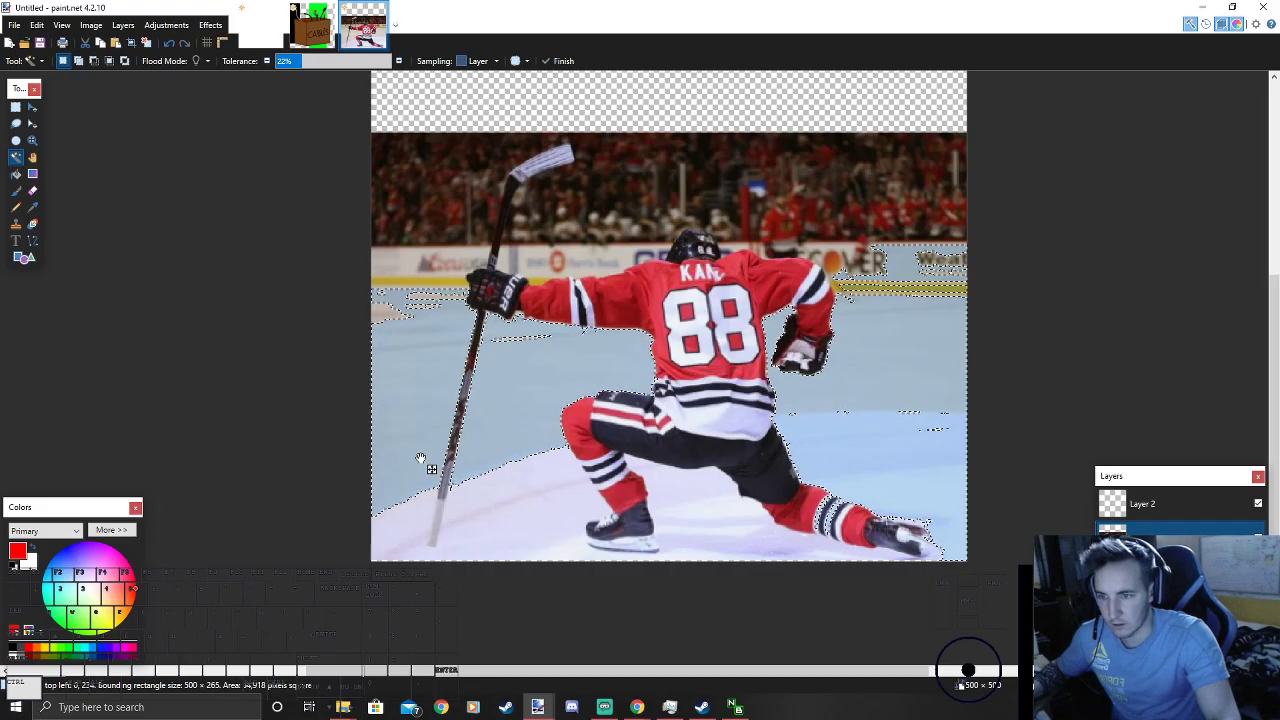
{"action": "left_click_drag", "start_coordinate": [578, 277], "coordinate": [431, 233]}
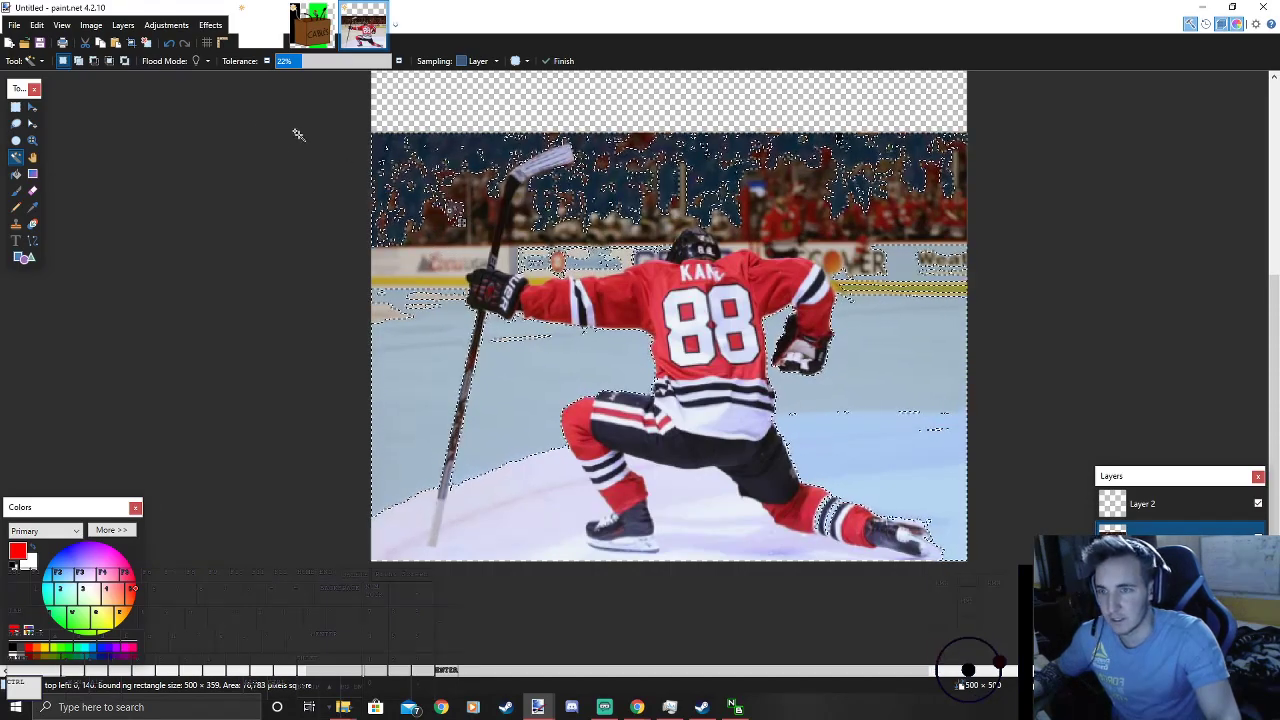
Step: Add the crowd, boards and leftover ice patches left of the stick and glove to the selection with Lasso Select
{"action": "scroll", "coordinate": [275, 133], "scroll_direction": "up", "scroll_amount": 1}
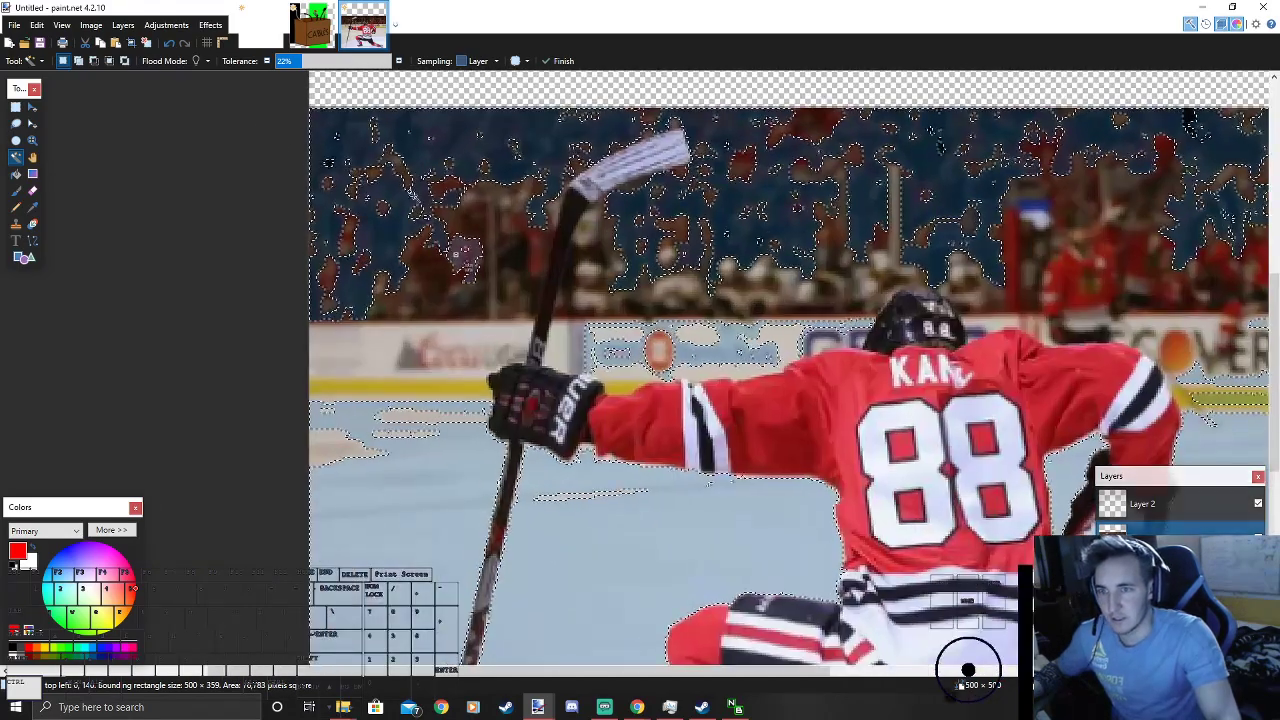
{"action": "left_click", "coordinate": [17, 125]}
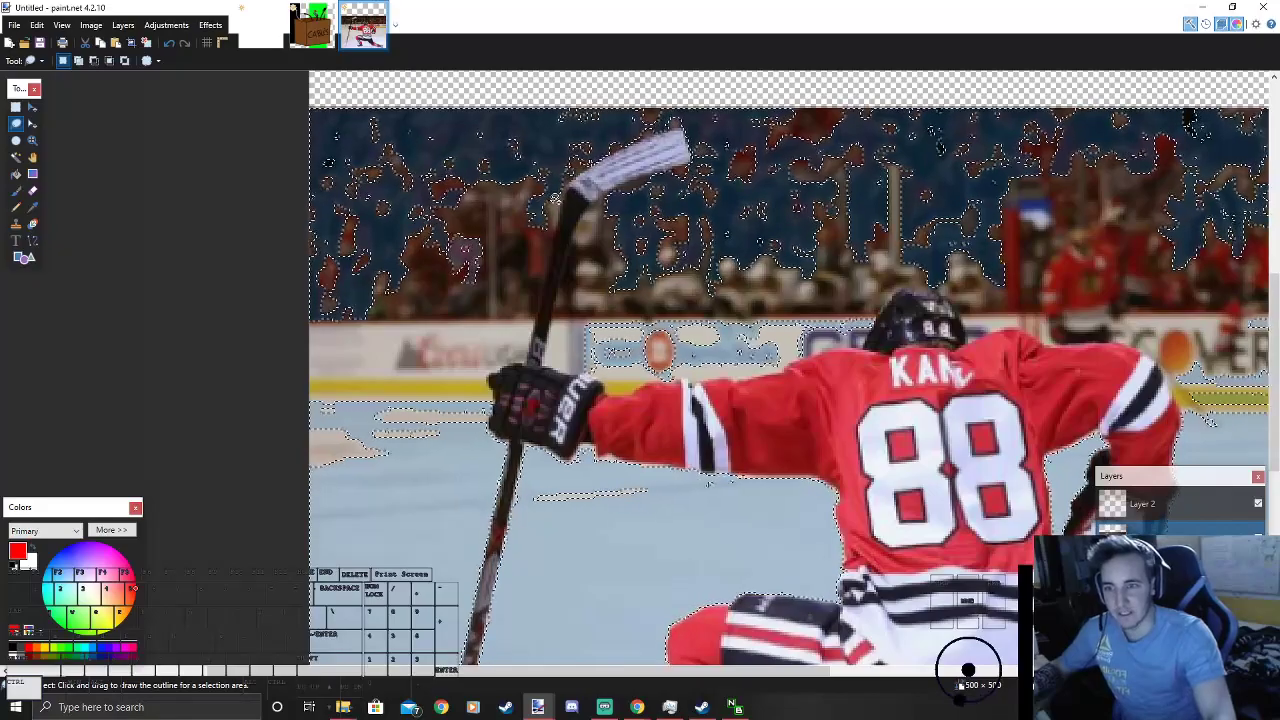
{"action": "scroll", "coordinate": [500, 232], "scroll_direction": "down", "scroll_amount": 2}
{"action": "scroll", "coordinate": [505, 355], "scroll_direction": "up", "scroll_amount": 3}
{"action": "scroll", "coordinate": [485, 328], "scroll_direction": "down", "scroll_amount": 2}
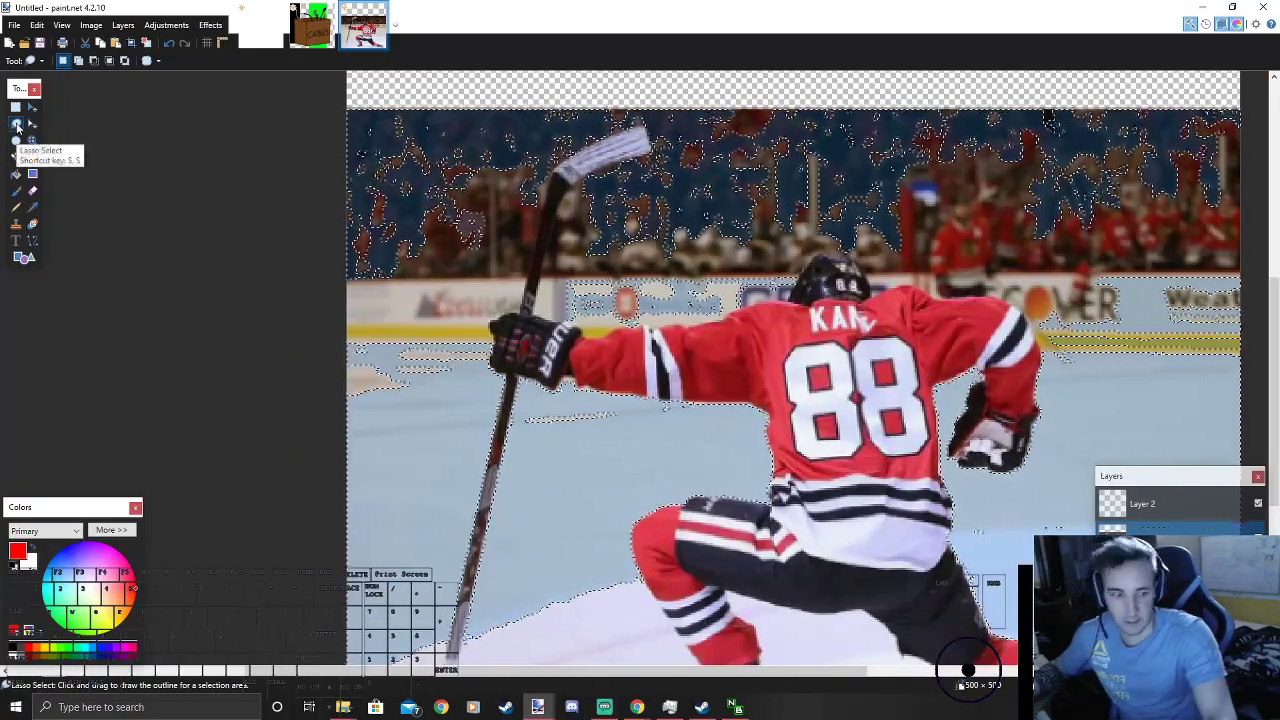
{"action": "left_click_drag", "start_coordinate": [538, 181], "coordinate": [536, 186]}
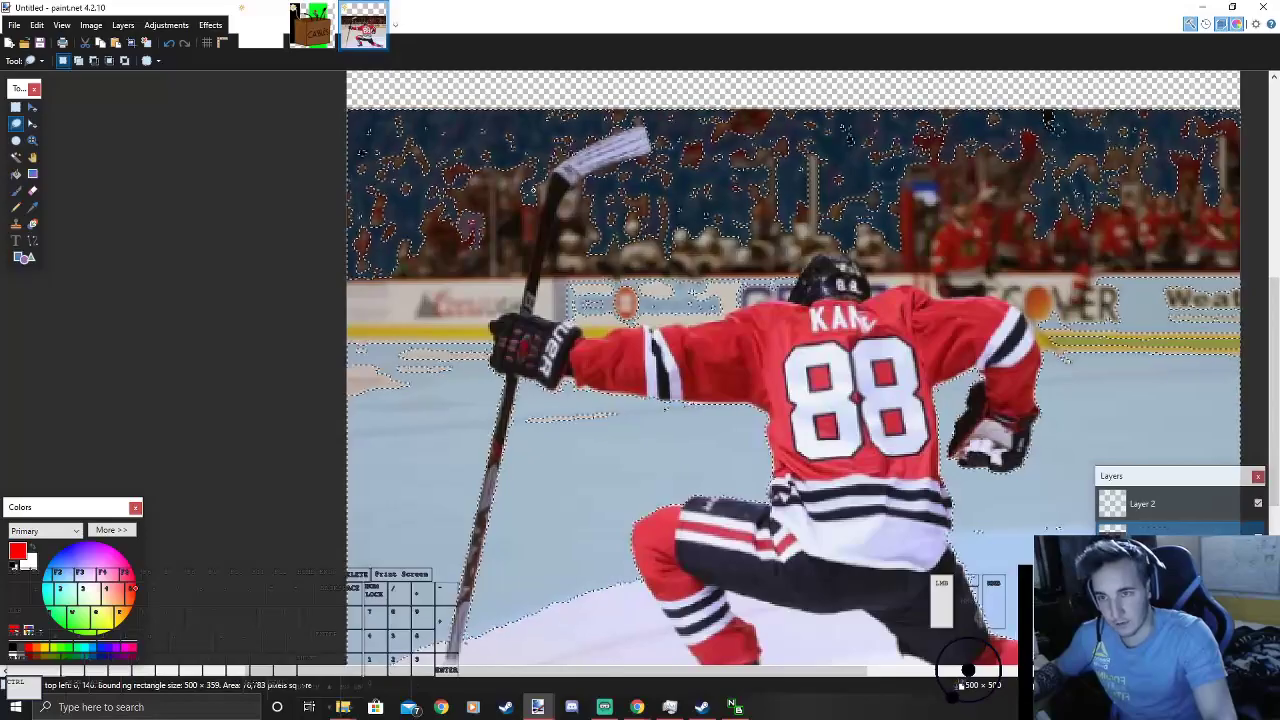
{"action": "mouse_move", "coordinate": [476, 289]}
{"action": "left_mouse_down"}
{"action": "mouse_move", "coordinate": [277, 240]}
{"action": "mouse_move", "coordinate": [426, 60]}
{"action": "mouse_move", "coordinate": [544, 285]}
{"action": "mouse_move", "coordinate": [561, 366]}
{"action": "mouse_move", "coordinate": [415, 425]}
{"action": "mouse_move", "coordinate": [335, 378]}
{"action": "left_mouse_up"}
{"action": "scroll", "coordinate": [793, 370], "scroll_direction": "down", "scroll_amount": 3}
{"action": "mouse_move", "coordinate": [480, 422]}
{"action": "left_mouse_down"}
{"action": "mouse_move", "coordinate": [283, 438]}
{"action": "mouse_move", "coordinate": [263, 320]}
{"action": "left_mouse_up"}
Step: Add the pale ice beside and below the stick's lower end to the lasso selection, tracing its right edge and tip
{"action": "scroll", "coordinate": [440, 374], "scroll_direction": "down", "scroll_amount": 3}
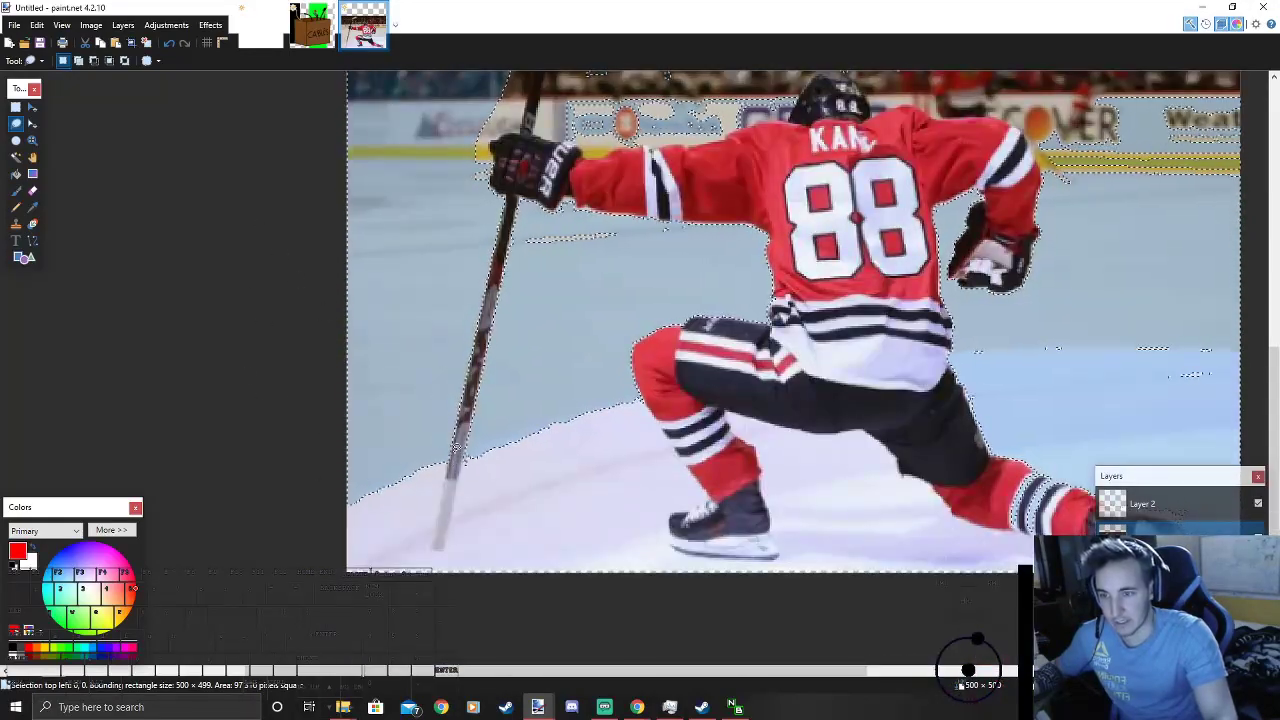
{"action": "scroll", "coordinate": [456, 449], "scroll_direction": "up", "scroll_amount": 1}
{"action": "scroll", "coordinate": [440, 485], "scroll_direction": "down", "scroll_amount": 2}
{"action": "scroll", "coordinate": [428, 505], "scroll_direction": "up", "scroll_amount": 5}
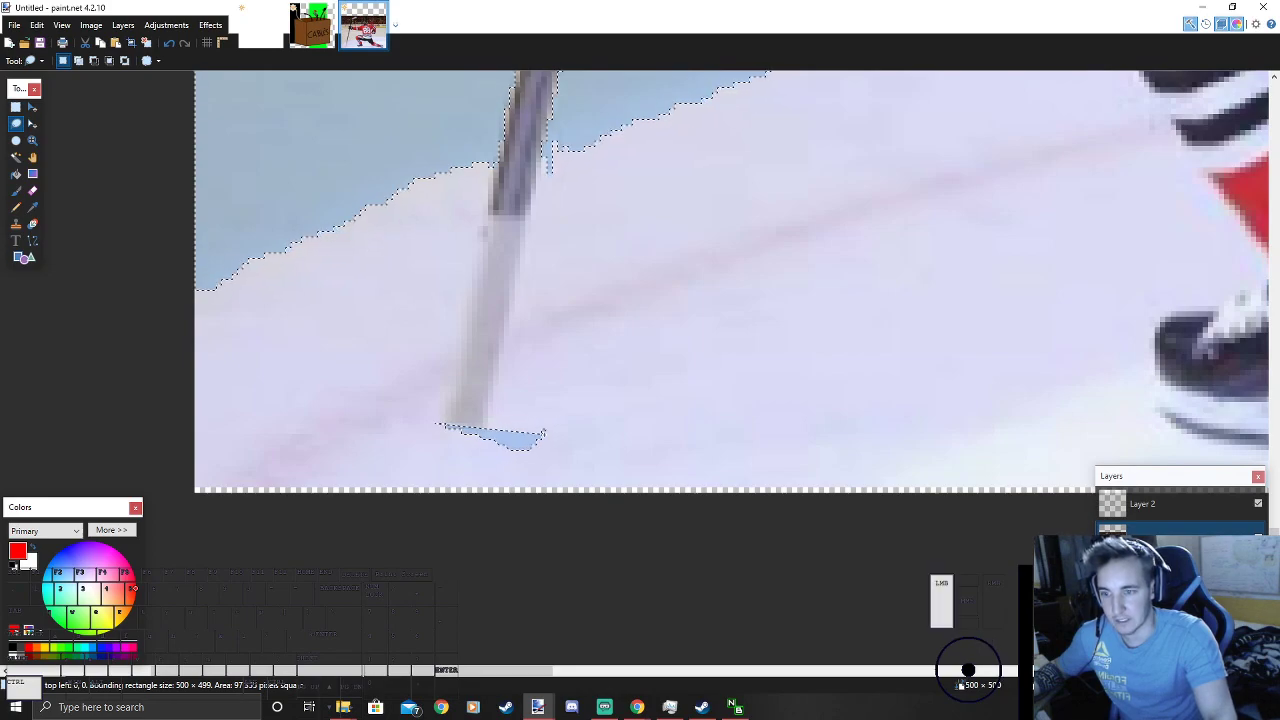
{"action": "mouse_move", "coordinate": [525, 466]}
{"action": "left_mouse_down"}
{"action": "mouse_move", "coordinate": [649, 277]}
{"action": "mouse_move", "coordinate": [579, 160]}
{"action": "mouse_move", "coordinate": [543, 144]}
{"action": "left_mouse_up"}
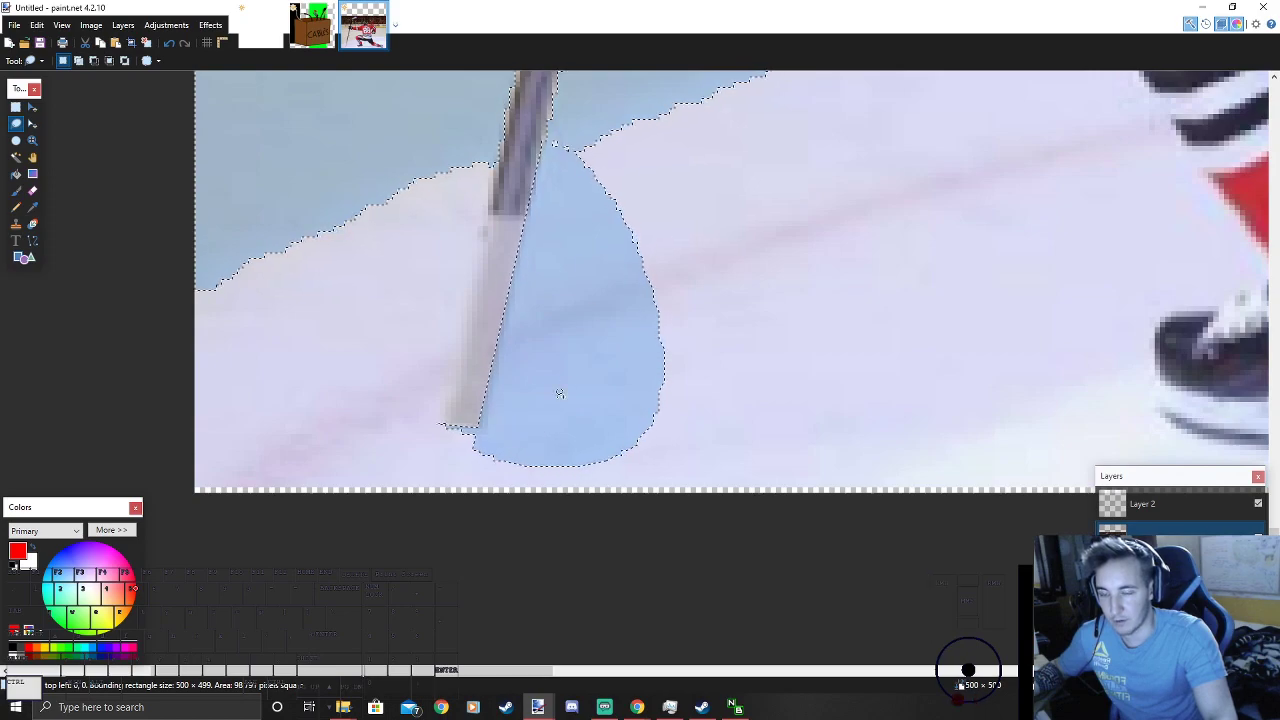
{"action": "left_click_drag", "start_coordinate": [900, 460], "coordinate": [952, 449]}
{"action": "mouse_move", "coordinate": [613, 301]}
{"action": "left_mouse_down"}
{"action": "mouse_move", "coordinate": [875, 572]}
{"action": "mouse_move", "coordinate": [562, 616]}
{"action": "mouse_move", "coordinate": [497, 610]}
{"action": "mouse_move", "coordinate": [620, 503]}
{"action": "mouse_move", "coordinate": [245, 585]}
{"action": "mouse_move", "coordinate": [39, 459]}
{"action": "mouse_move", "coordinate": [93, 395]}
{"action": "left_mouse_up"}
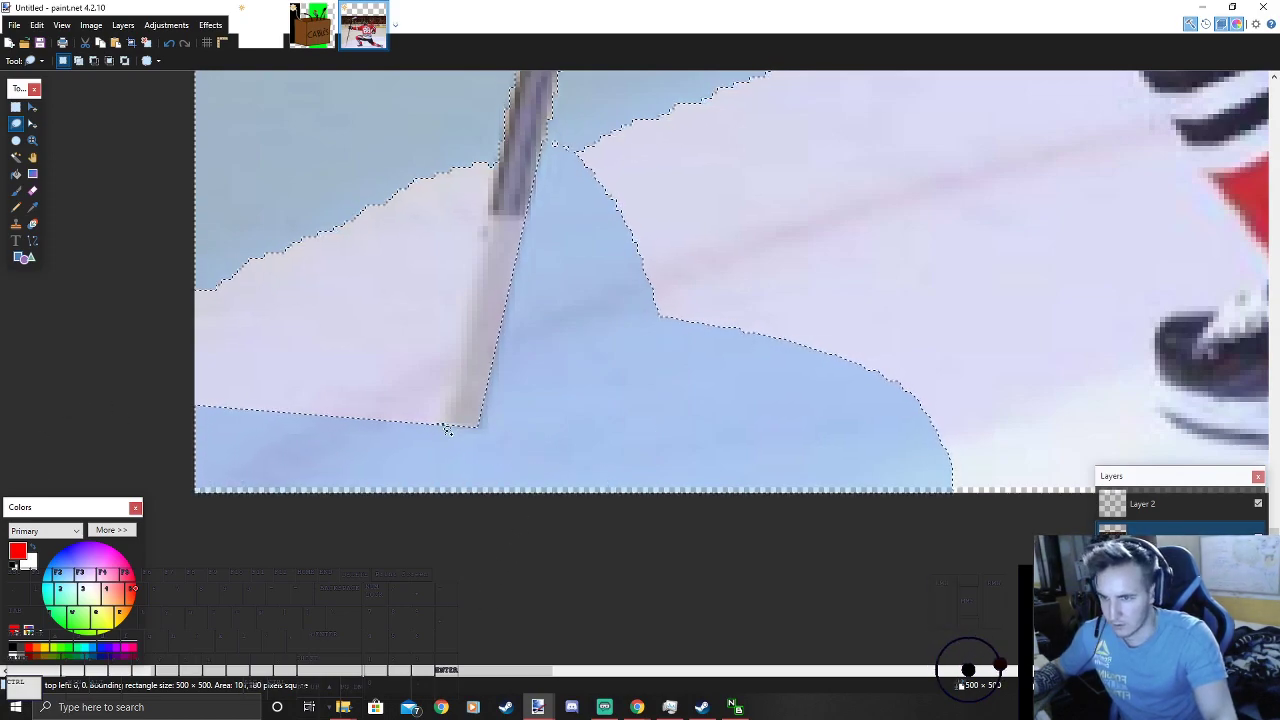
Step: Add the pale ice left of the stick's lower end to the selection, tracing along its left edge
{"action": "mouse_move", "coordinate": [443, 423]}
{"action": "left_mouse_down"}
{"action": "mouse_move", "coordinate": [397, 431]}
{"action": "mouse_move", "coordinate": [231, 208]}
{"action": "mouse_move", "coordinate": [435, 108]}
{"action": "mouse_move", "coordinate": [555, 143]}
{"action": "mouse_move", "coordinate": [507, 117]}
{"action": "left_mouse_up"}
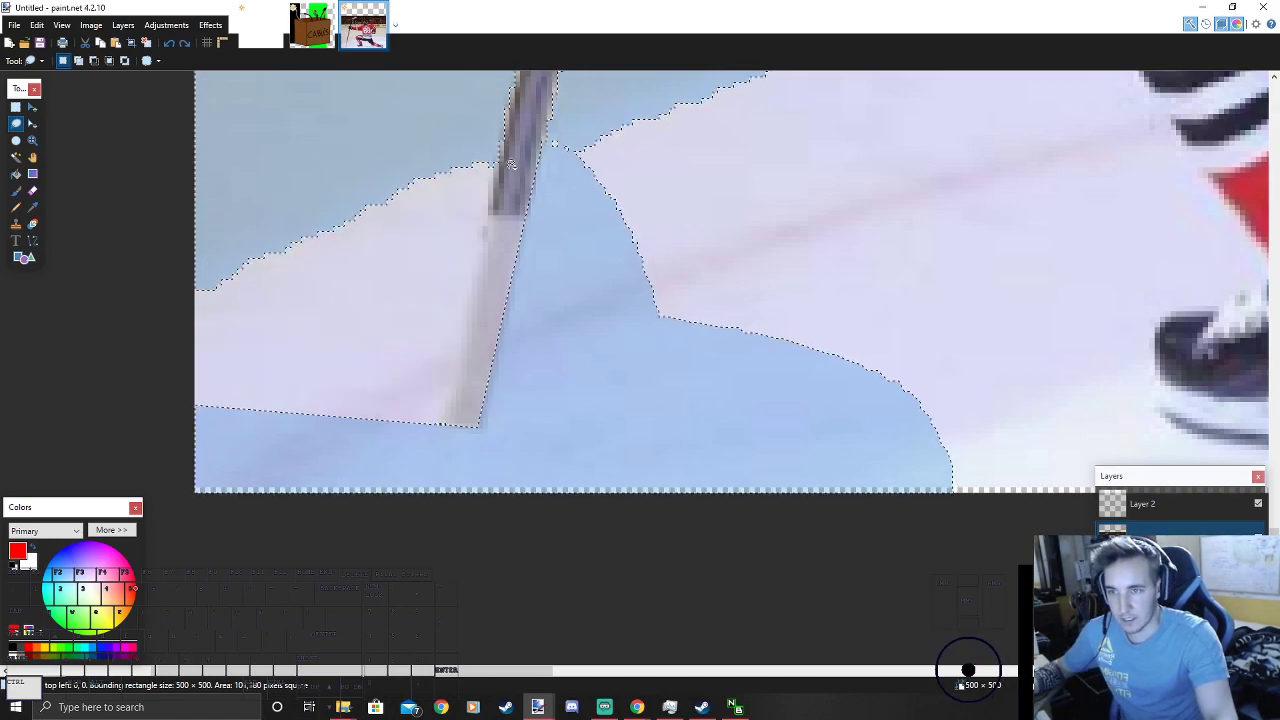
{"action": "mouse_move", "coordinate": [502, 150]}
{"action": "left_mouse_down"}
{"action": "mouse_move", "coordinate": [470, 152]}
{"action": "mouse_move", "coordinate": [249, 341]}
{"action": "mouse_move", "coordinate": [325, 556]}
{"action": "mouse_move", "coordinate": [410, 581]}
{"action": "left_mouse_up"}
{"action": "mouse_move", "coordinate": [377, 469]}
{"action": "left_mouse_down"}
{"action": "mouse_move", "coordinate": [186, 198]}
{"action": "mouse_move", "coordinate": [303, 410]}
{"action": "left_mouse_up"}
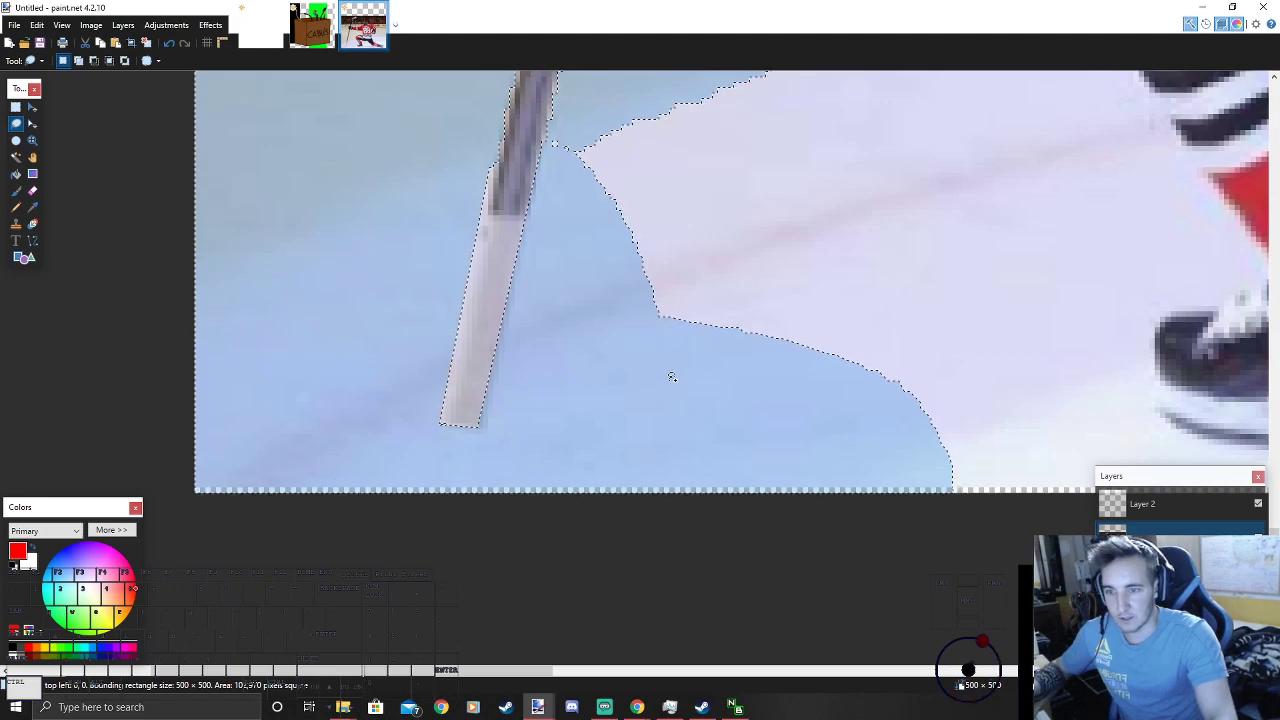
Step: Refine the lasso selection along the right edge of the stick's lower shaft and check the outline farther up
{"action": "scroll", "coordinate": [600, 189], "scroll_direction": "up", "scroll_amount": 3}
{"action": "mouse_move", "coordinate": [553, 298]}
{"action": "left_mouse_down"}
{"action": "mouse_move", "coordinate": [757, 324]}
{"action": "mouse_move", "coordinate": [650, 265]}
{"action": "left_mouse_up"}
{"action": "mouse_move", "coordinate": [544, 301]}
{"action": "left_mouse_down"}
{"action": "mouse_move", "coordinate": [637, 287]}
{"action": "mouse_move", "coordinate": [732, 235]}
{"action": "mouse_move", "coordinate": [704, 321]}
{"action": "mouse_move", "coordinate": [716, 371]}
{"action": "mouse_move", "coordinate": [752, 419]}
{"action": "mouse_move", "coordinate": [773, 397]}
{"action": "mouse_move", "coordinate": [788, 342]}
{"action": "mouse_move", "coordinate": [764, 172]}
{"action": "mouse_move", "coordinate": [744, 130]}
{"action": "mouse_move", "coordinate": [689, 112]}
{"action": "left_mouse_up"}
{"action": "scroll", "coordinate": [726, 236], "scroll_direction": "up", "scroll_amount": 1}
{"action": "scroll", "coordinate": [705, 280], "scroll_direction": "down", "scroll_amount": 4}
{"action": "scroll", "coordinate": [765, 413], "scroll_direction": "down", "scroll_amount": 3}
{"action": "scroll", "coordinate": [767, 153], "scroll_direction": "up", "scroll_amount": 1}
{"action": "scroll", "coordinate": [745, 130], "scroll_direction": "up", "scroll_amount": 1}
{"action": "scroll", "coordinate": [746, 132], "scroll_direction": "up", "scroll_amount": 3}
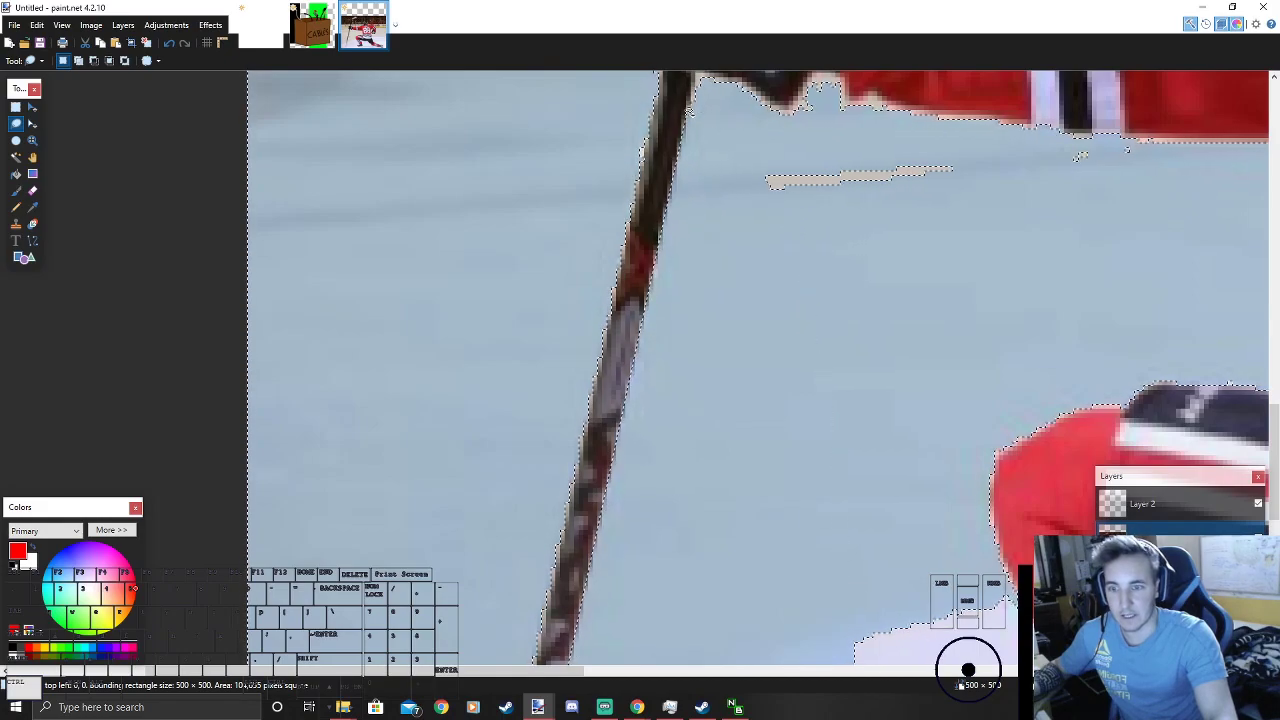
{"action": "scroll", "coordinate": [708, 112], "scroll_direction": "down", "scroll_amount": 1}
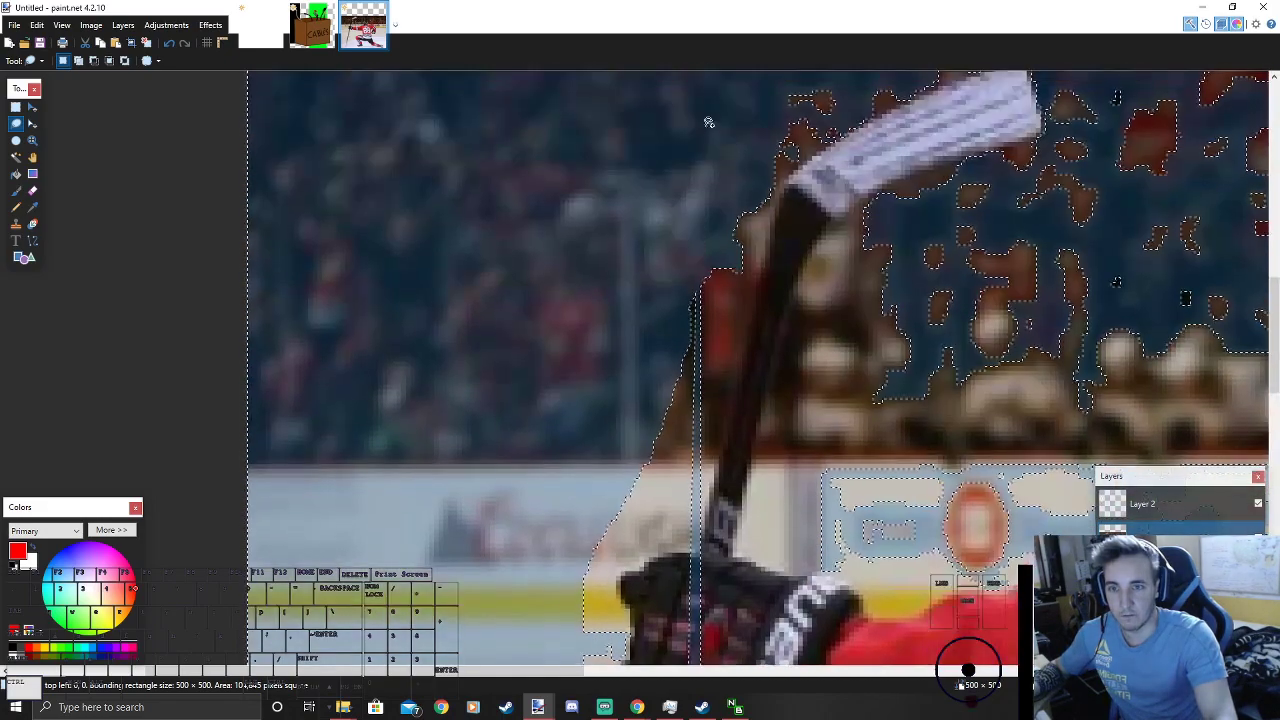
Step: Extend the lasso selection tightly along the upper shaft's right edge and the underside of the glove holding the stick
{"action": "scroll", "coordinate": [709, 161], "scroll_direction": "down", "scroll_amount": 3}
{"action": "scroll", "coordinate": [686, 452], "scroll_direction": "up", "scroll_amount": 2}
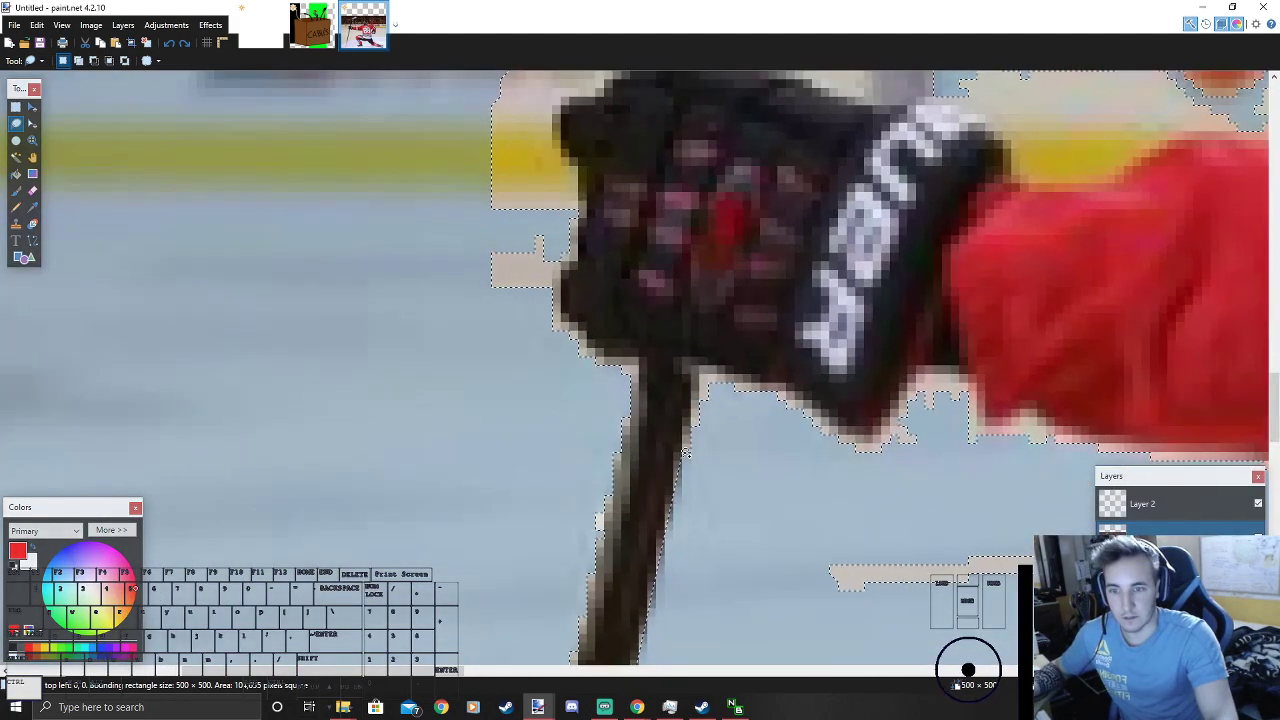
{"action": "mouse_move", "coordinate": [682, 452]}
{"action": "left_mouse_down"}
{"action": "mouse_move", "coordinate": [724, 447]}
{"action": "mouse_move", "coordinate": [724, 404]}
{"action": "mouse_move", "coordinate": [704, 368]}
{"action": "left_mouse_up"}
{"action": "mouse_move", "coordinate": [739, 429]}
{"action": "left_mouse_down"}
{"action": "mouse_move", "coordinate": [790, 421]}
{"action": "mouse_move", "coordinate": [834, 436]}
{"action": "left_mouse_up"}
{"action": "left_click_drag", "start_coordinate": [700, 369], "coordinate": [802, 390]}
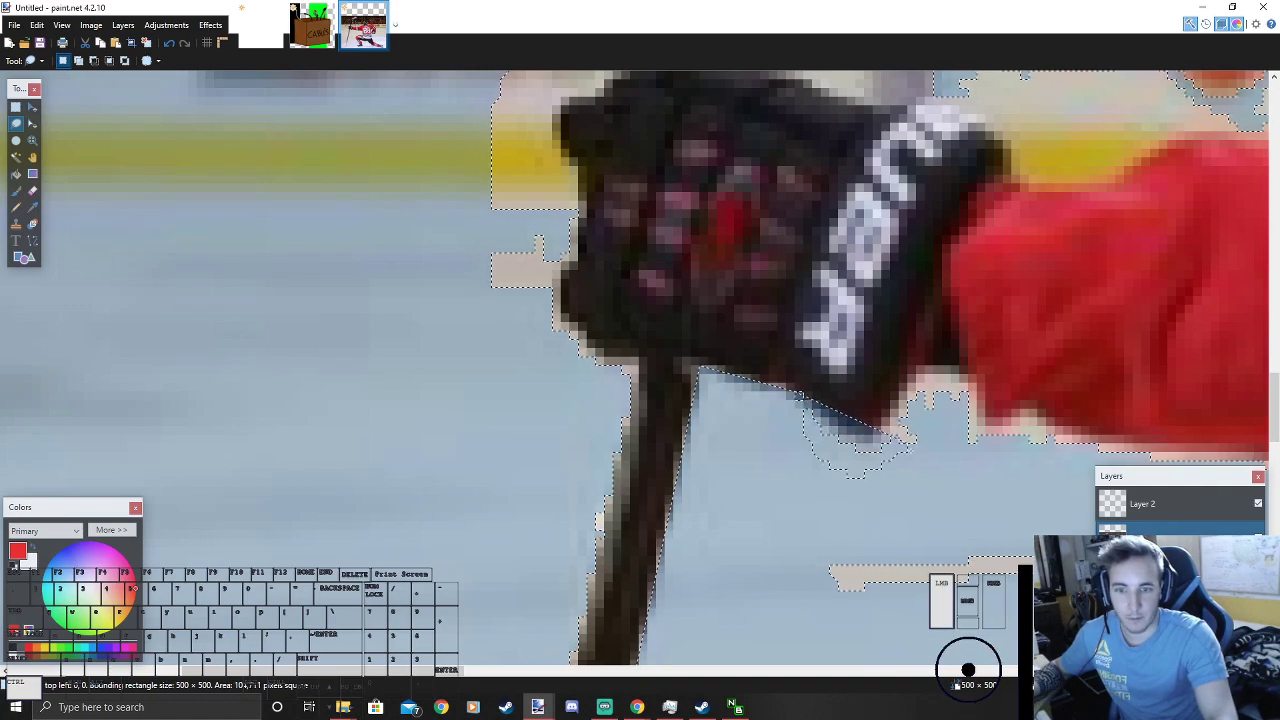
{"action": "mouse_move", "coordinate": [903, 458]}
{"action": "left_mouse_down"}
{"action": "mouse_move", "coordinate": [876, 443]}
{"action": "mouse_move", "coordinate": [863, 460]}
{"action": "mouse_move", "coordinate": [920, 461]}
{"action": "mouse_move", "coordinate": [912, 363]}
{"action": "mouse_move", "coordinate": [926, 413]}
{"action": "mouse_move", "coordinate": [918, 391]}
{"action": "mouse_move", "coordinate": [958, 390]}
{"action": "left_mouse_up"}
{"action": "mouse_move", "coordinate": [963, 377]}
{"action": "left_mouse_down"}
{"action": "mouse_move", "coordinate": [946, 410]}
{"action": "mouse_move", "coordinate": [970, 481]}
{"action": "mouse_move", "coordinate": [1015, 476]}
{"action": "left_mouse_up"}
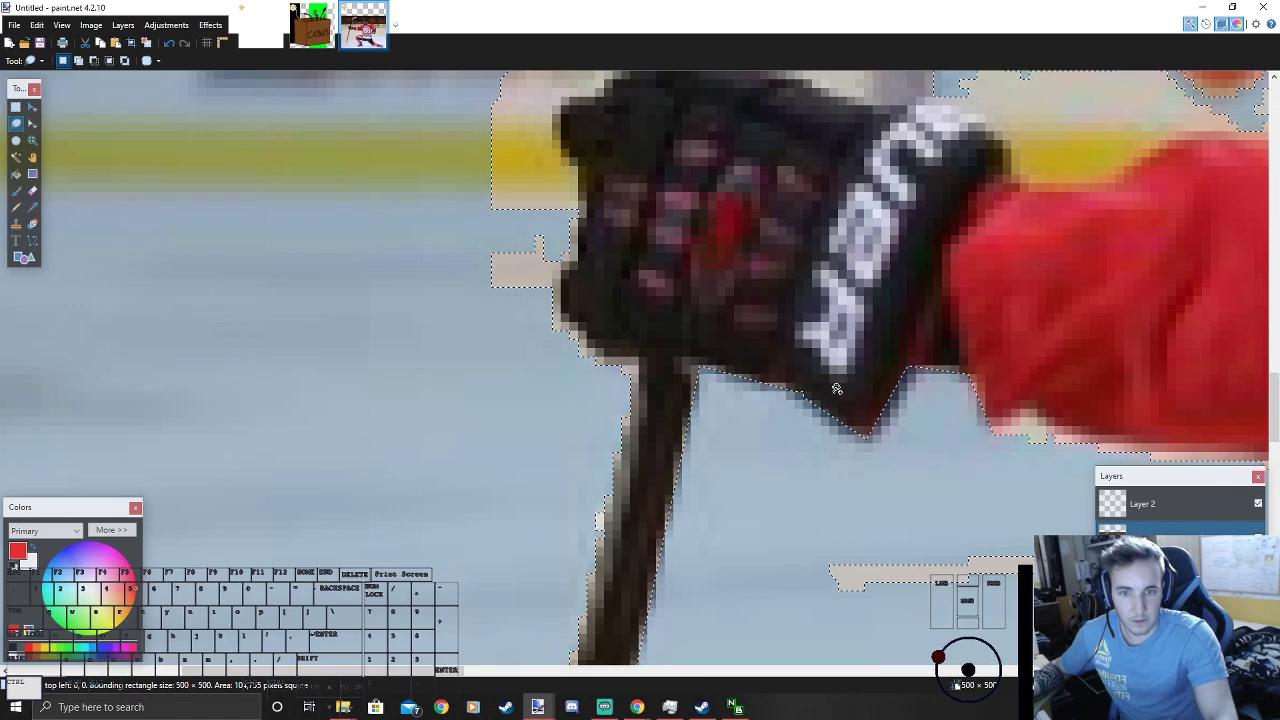
Step: Add the leftover ice fringe under the red sleeve next to the glove to the lasso selection
{"action": "scroll", "coordinate": [836, 420], "scroll_direction": "down", "scroll_amount": 4}
{"action": "scroll", "coordinate": [797, 407], "scroll_direction": "up", "scroll_amount": 3}
{"action": "mouse_move", "coordinate": [799, 411]}
{"action": "left_mouse_down"}
{"action": "mouse_move", "coordinate": [817, 436]}
{"action": "mouse_move", "coordinate": [834, 399]}
{"action": "left_mouse_up"}
{"action": "mouse_move", "coordinate": [834, 399]}
{"action": "left_mouse_down"}
{"action": "mouse_move", "coordinate": [845, 418]}
{"action": "mouse_move", "coordinate": [943, 437]}
{"action": "mouse_move", "coordinate": [896, 444]}
{"action": "mouse_move", "coordinate": [1068, 450]}
{"action": "left_mouse_up"}
{"action": "mouse_move", "coordinate": [966, 490]}
{"action": "left_mouse_down"}
{"action": "mouse_move", "coordinate": [898, 492]}
{"action": "mouse_move", "coordinate": [947, 512]}
{"action": "mouse_move", "coordinate": [962, 494]}
{"action": "left_mouse_up"}
Step: Tighten the lasso selection along the underside of the striped sleeve toward the player's armpit
{"action": "scroll", "coordinate": [955, 490], "scroll_direction": "down", "scroll_amount": 4}
{"action": "scroll", "coordinate": [948, 488], "scroll_direction": "up", "scroll_amount": 3}
{"action": "scroll", "coordinate": [948, 488], "scroll_direction": "up", "scroll_amount": 2}
{"action": "mouse_move", "coordinate": [960, 441]}
{"action": "left_mouse_down"}
{"action": "mouse_move", "coordinate": [582, 440]}
{"action": "mouse_move", "coordinate": [566, 400]}
{"action": "mouse_move", "coordinate": [960, 441]}
{"action": "left_mouse_up"}
{"action": "mouse_move", "coordinate": [504, 383]}
{"action": "left_mouse_down"}
{"action": "mouse_move", "coordinate": [479, 385]}
{"action": "mouse_move", "coordinate": [540, 388]}
{"action": "left_mouse_up"}
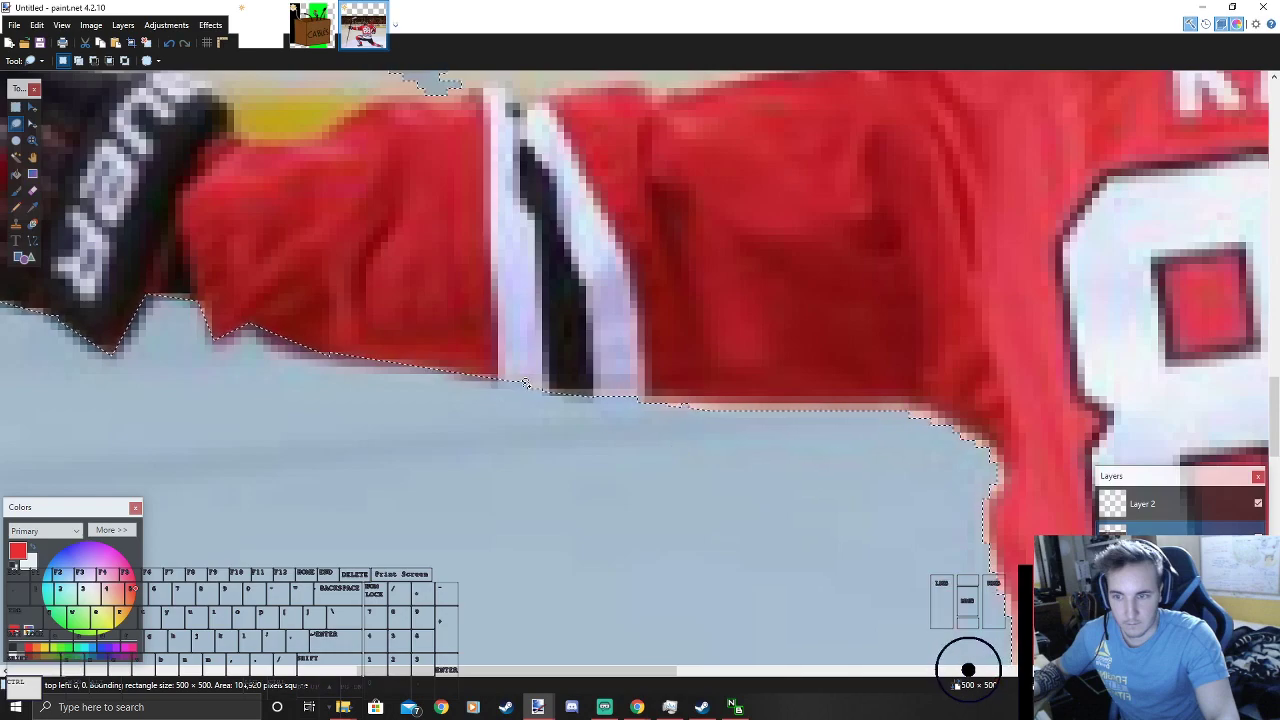
{"action": "mouse_move", "coordinate": [908, 414]}
{"action": "left_mouse_down"}
{"action": "mouse_move", "coordinate": [687, 428]}
{"action": "mouse_move", "coordinate": [634, 399]}
{"action": "left_mouse_up"}
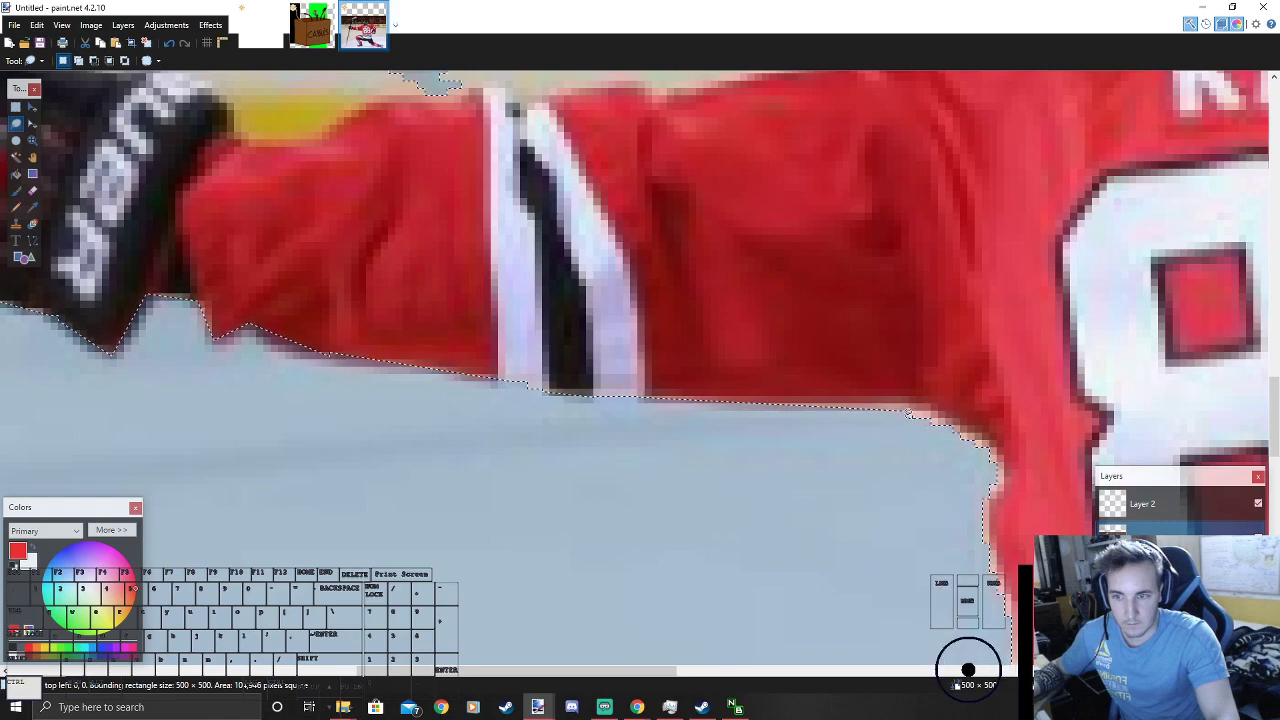
{"action": "scroll", "coordinate": [960, 413], "scroll_direction": "down", "scroll_amount": 3}
{"action": "scroll", "coordinate": [847, 484], "scroll_direction": "up", "scroll_amount": 3}
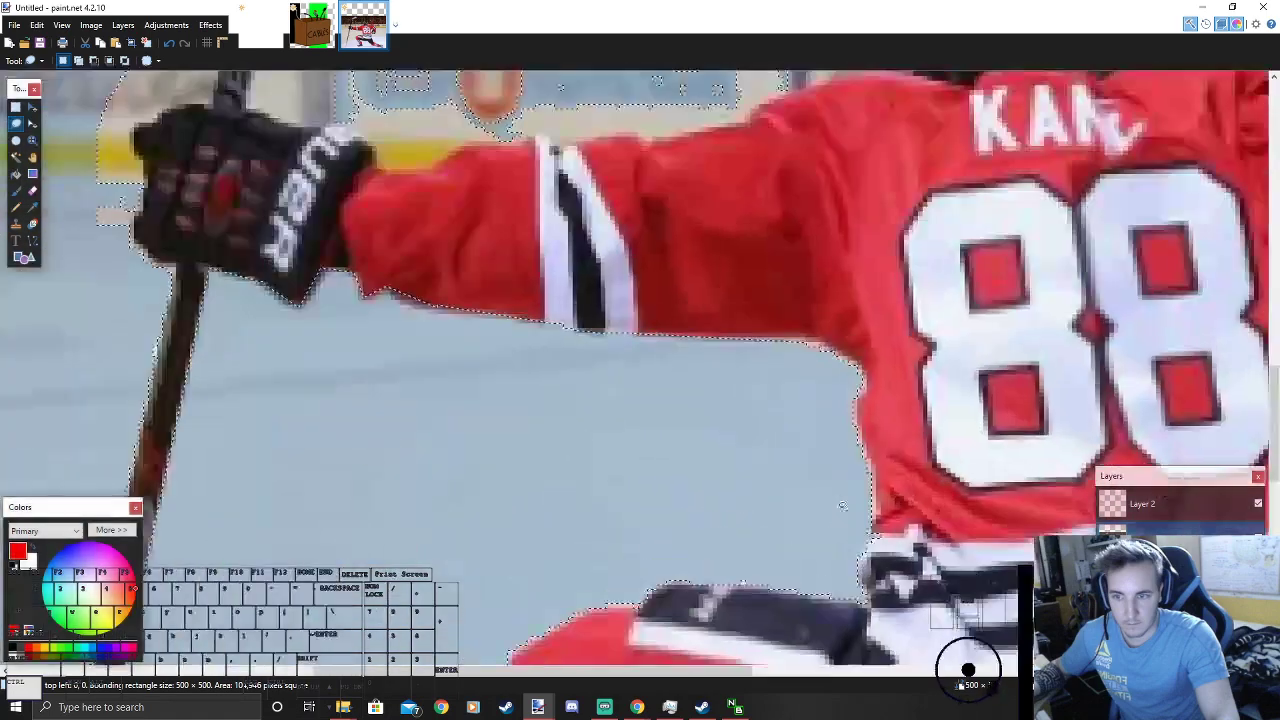
Step: Add the remaining fringe pixels along the top edge of the front thigh's black pants to the lasso selection
{"action": "scroll", "coordinate": [739, 584], "scroll_direction": "up", "scroll_amount": 2}
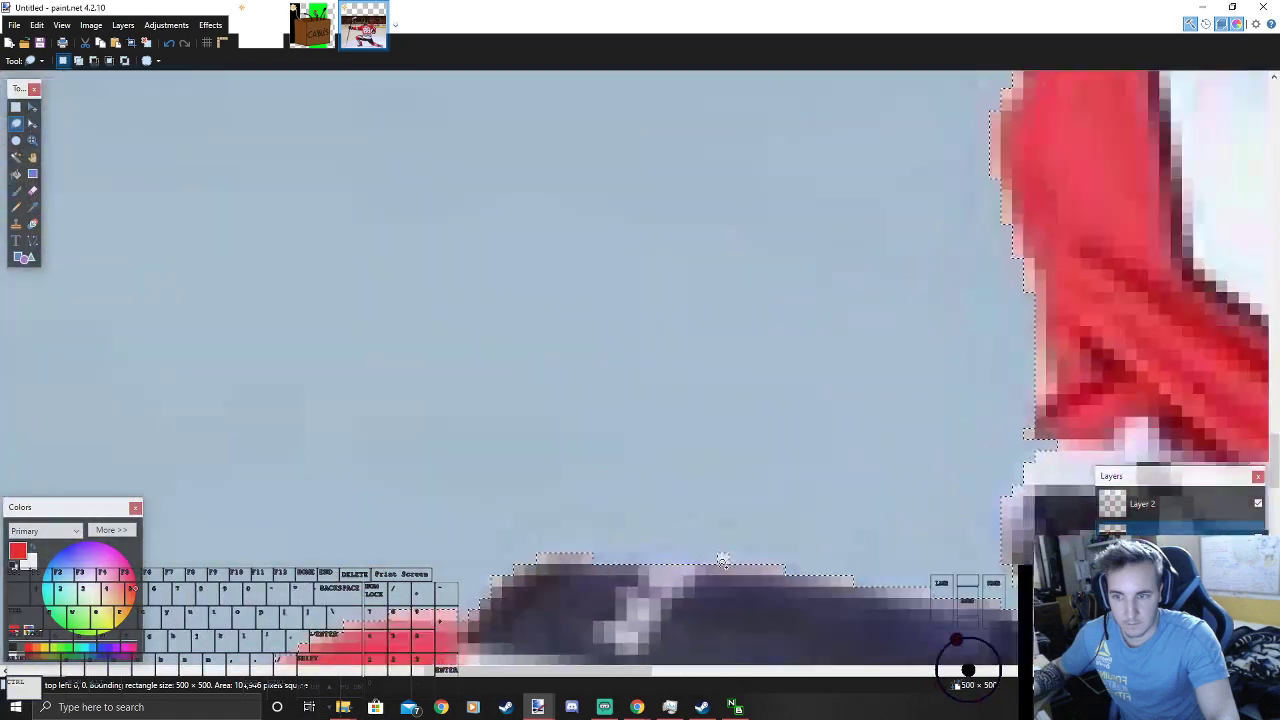
{"action": "scroll", "coordinate": [713, 471], "scroll_direction": "down", "scroll_amount": 3}
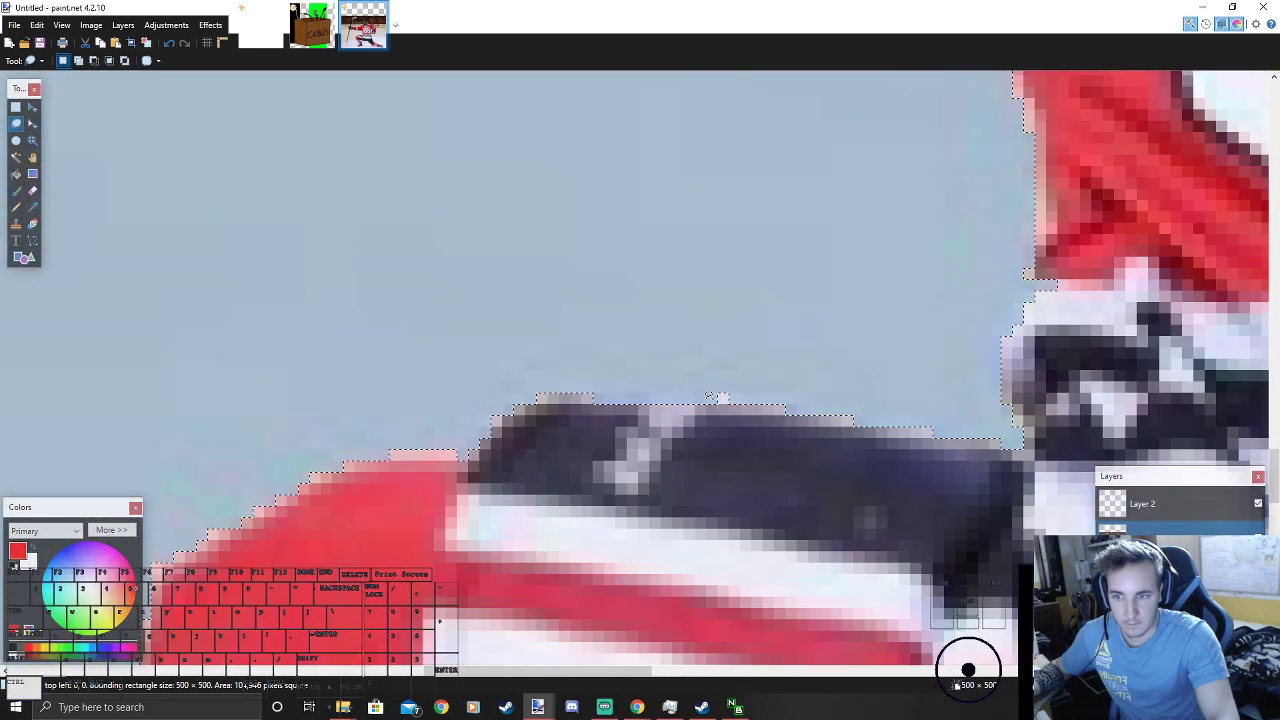
{"action": "left_click_drag", "start_coordinate": [710, 396], "coordinate": [727, 365]}
{"action": "left_click_drag", "start_coordinate": [806, 408], "coordinate": [810, 408]}
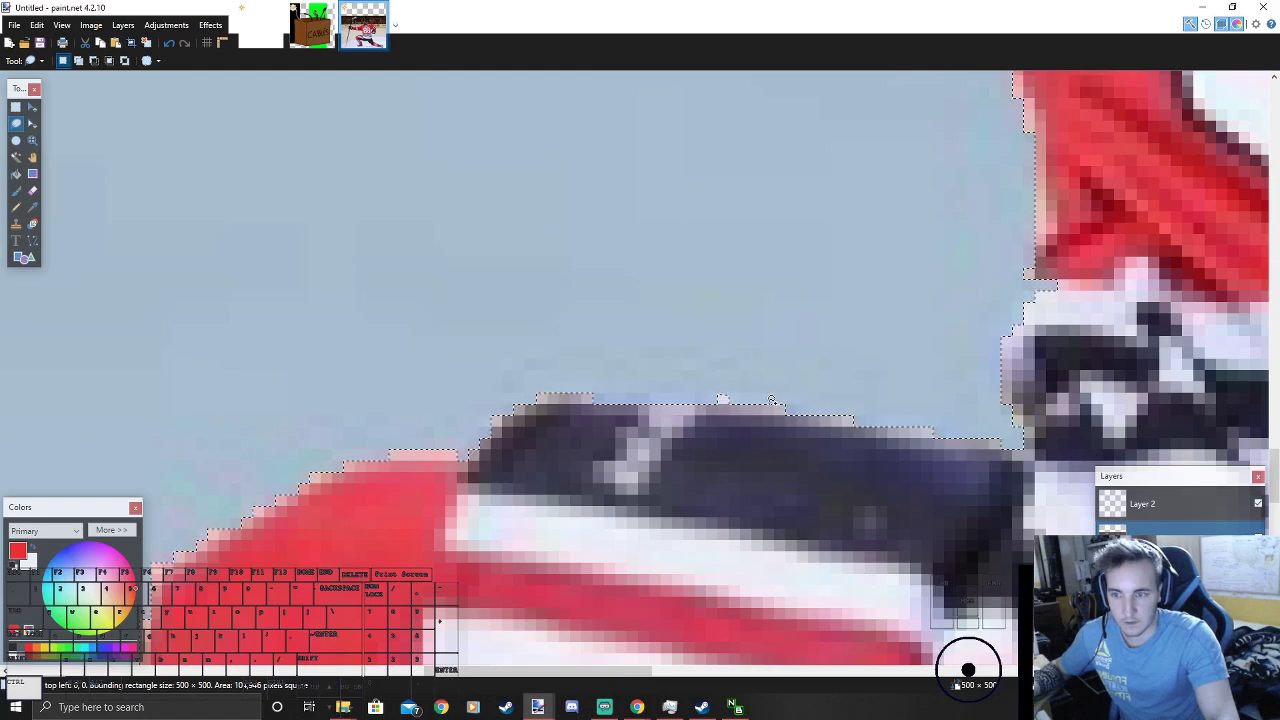
{"action": "left_click_drag", "start_coordinate": [640, 390], "coordinate": [642, 404]}
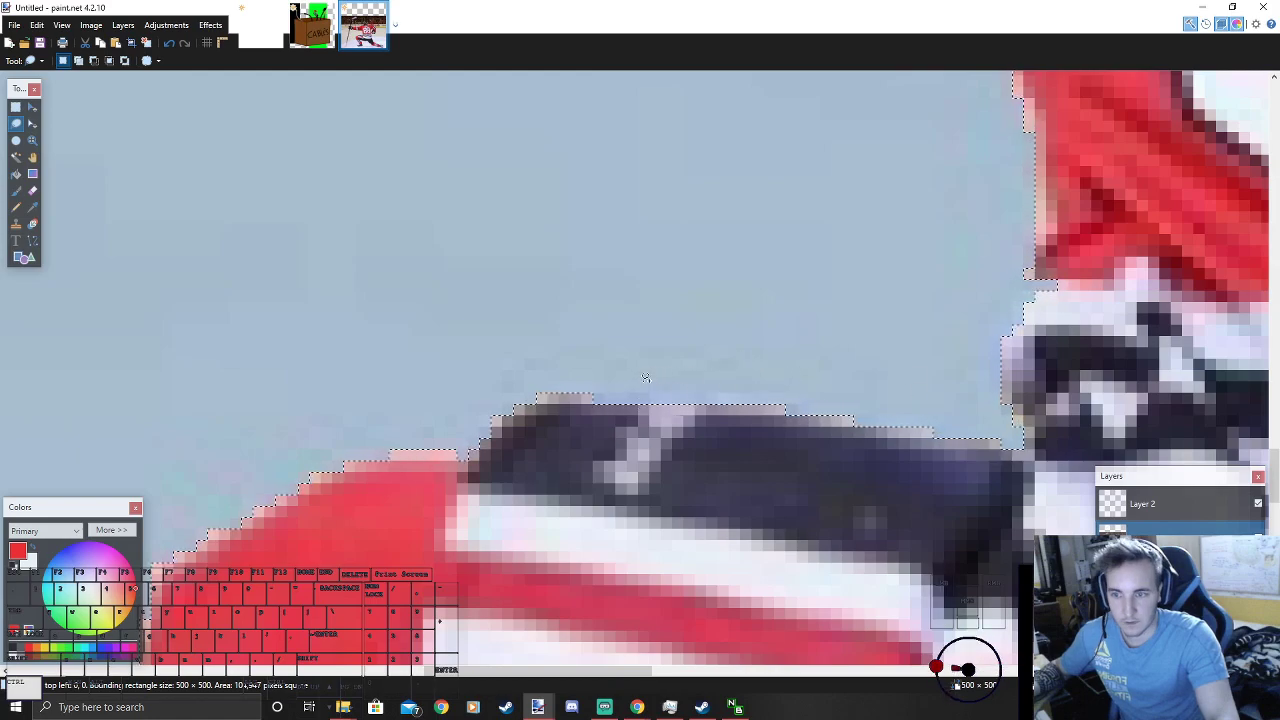
{"action": "mouse_move", "coordinate": [464, 393]}
{"action": "left_mouse_down"}
{"action": "mouse_move", "coordinate": [446, 420]}
{"action": "mouse_move", "coordinate": [542, 384]}
{"action": "mouse_move", "coordinate": [492, 406]}
{"action": "left_mouse_up"}
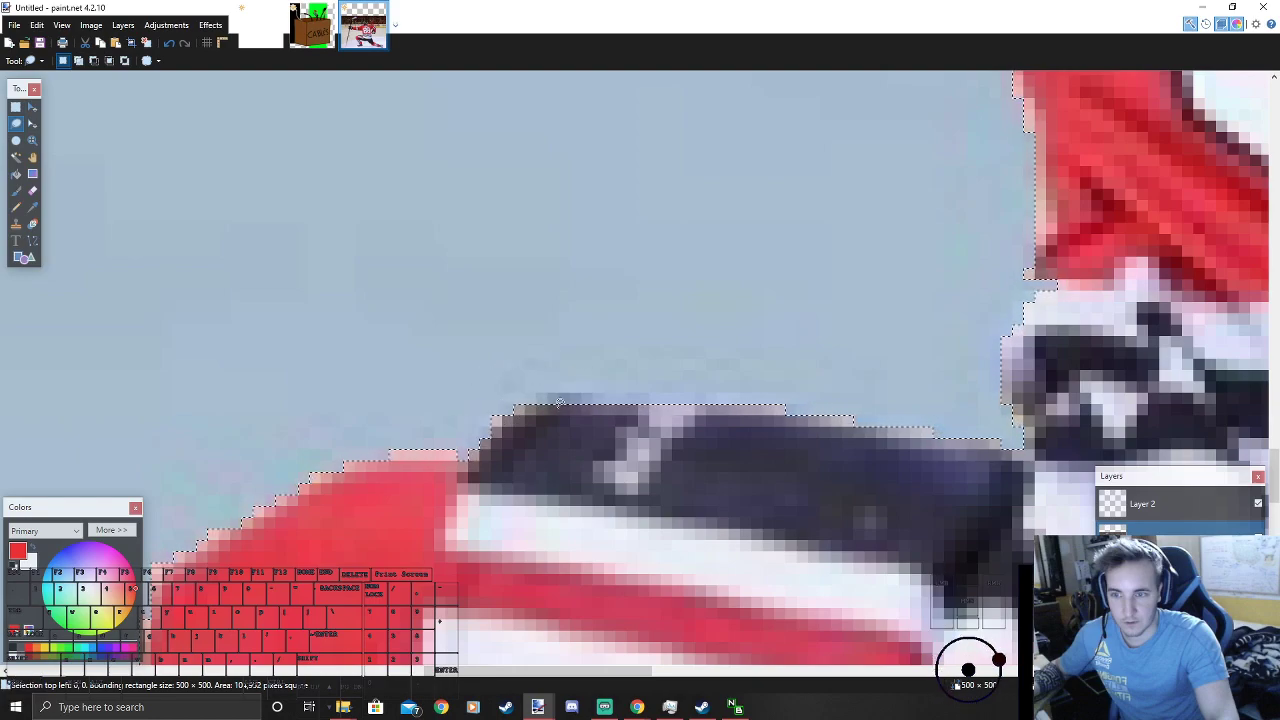
Step: Tighten the lasso selection along the top and outer edge of the bent red knee
{"action": "scroll", "coordinate": [770, 400], "scroll_direction": "down", "scroll_amount": 3}
{"action": "scroll", "coordinate": [487, 495], "scroll_direction": "up", "scroll_amount": 3}
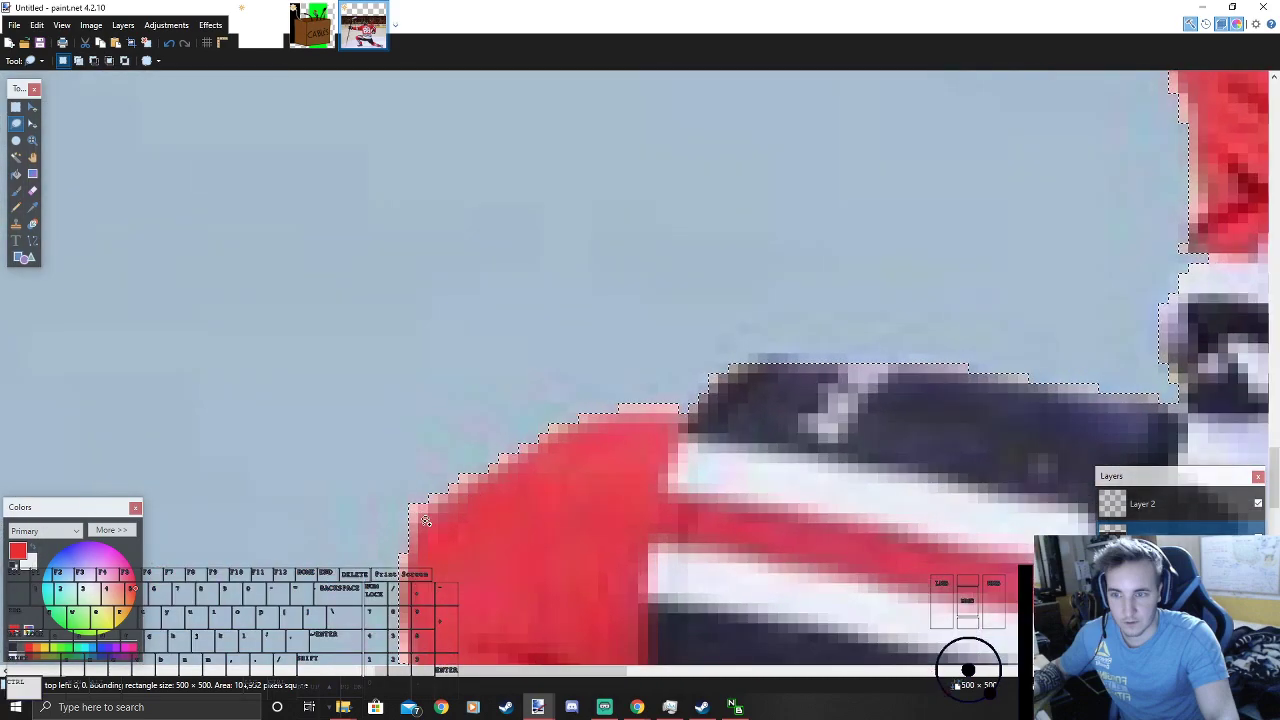
{"action": "mouse_move", "coordinate": [425, 520]}
{"action": "left_mouse_down"}
{"action": "mouse_move", "coordinate": [600, 400]}
{"action": "mouse_move", "coordinate": [583, 423]}
{"action": "left_mouse_up"}
{"action": "left_click_drag", "start_coordinate": [682, 418], "coordinate": [684, 416]}
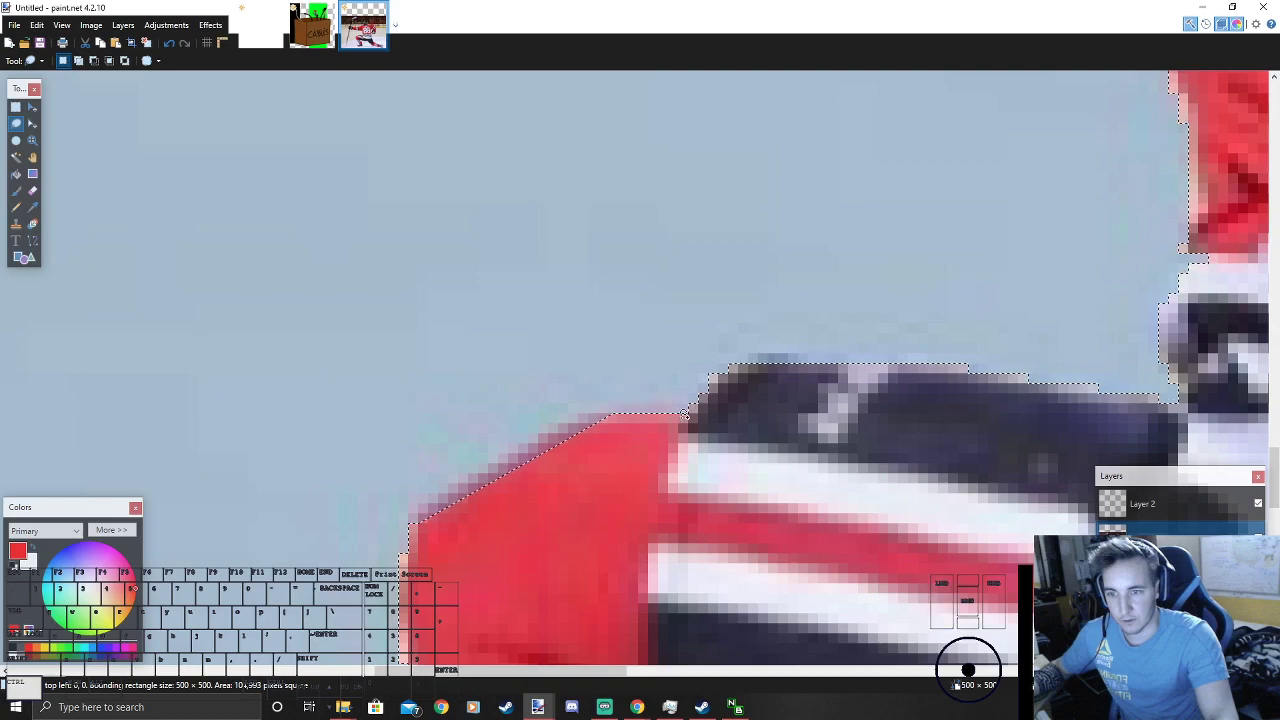
{"action": "scroll", "coordinate": [438, 467], "scroll_direction": "down", "scroll_amount": 3}
{"action": "left_click_drag", "start_coordinate": [425, 287], "coordinate": [414, 273]}
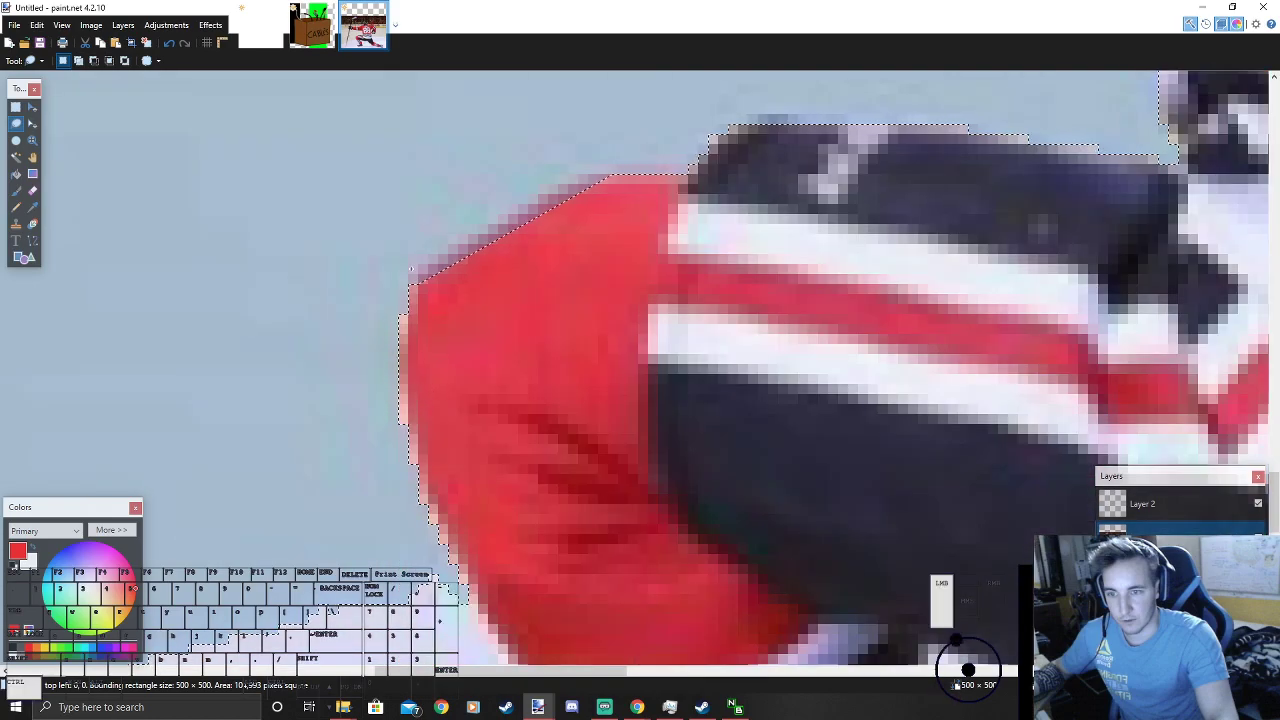
{"action": "left_click_drag", "start_coordinate": [359, 453], "coordinate": [417, 468]}
Step: Extend the lasso selection down the front edge of the red shin to the striped band, including the adjacent ice
{"action": "scroll", "coordinate": [414, 389], "scroll_direction": "down", "scroll_amount": 2}
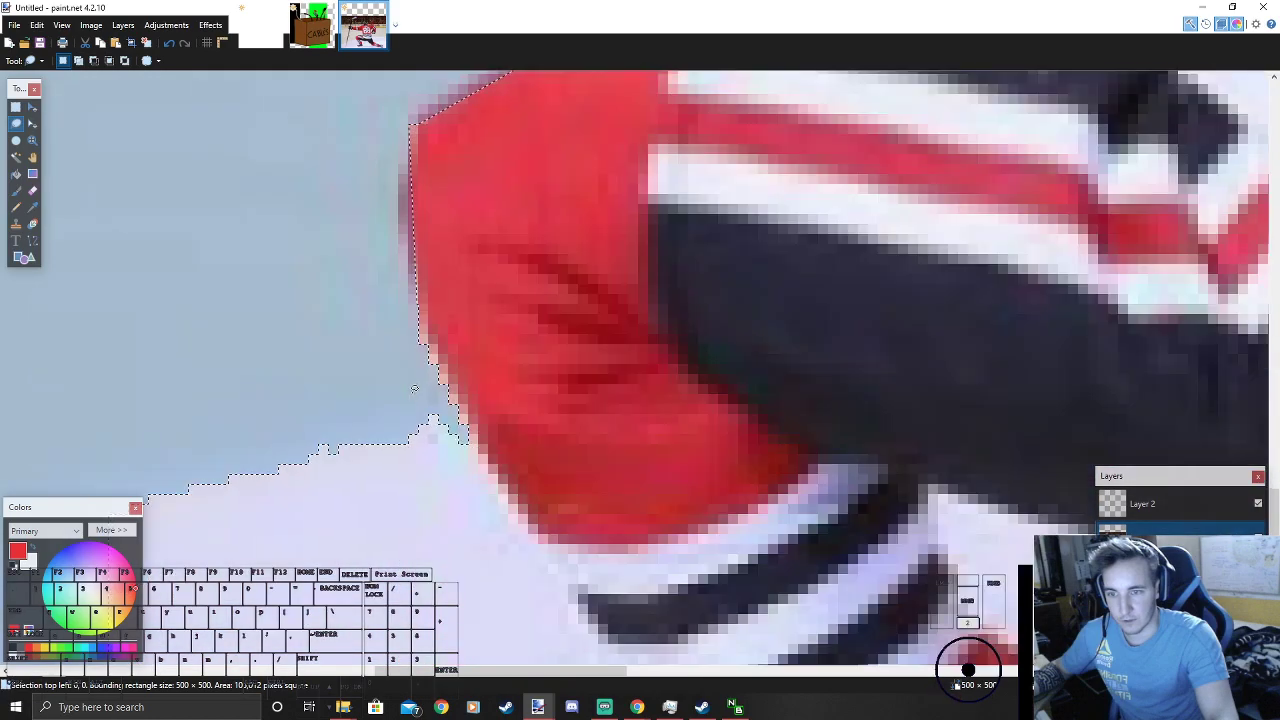
{"action": "mouse_move", "coordinate": [379, 357]}
{"action": "left_mouse_down"}
{"action": "mouse_move", "coordinate": [464, 477]}
{"action": "mouse_move", "coordinate": [506, 473]}
{"action": "left_mouse_up"}
{"action": "key", "text": "ctrl+z"}
{"action": "mouse_move", "coordinate": [420, 293]}
{"action": "left_mouse_down"}
{"action": "mouse_move", "coordinate": [401, 361]}
{"action": "mouse_move", "coordinate": [428, 431]}
{"action": "mouse_move", "coordinate": [497, 458]}
{"action": "mouse_move", "coordinate": [485, 453]}
{"action": "mouse_move", "coordinate": [475, 506]}
{"action": "mouse_move", "coordinate": [596, 642]}
{"action": "left_mouse_up"}
{"action": "scroll", "coordinate": [596, 642], "scroll_direction": "down", "scroll_amount": 5}
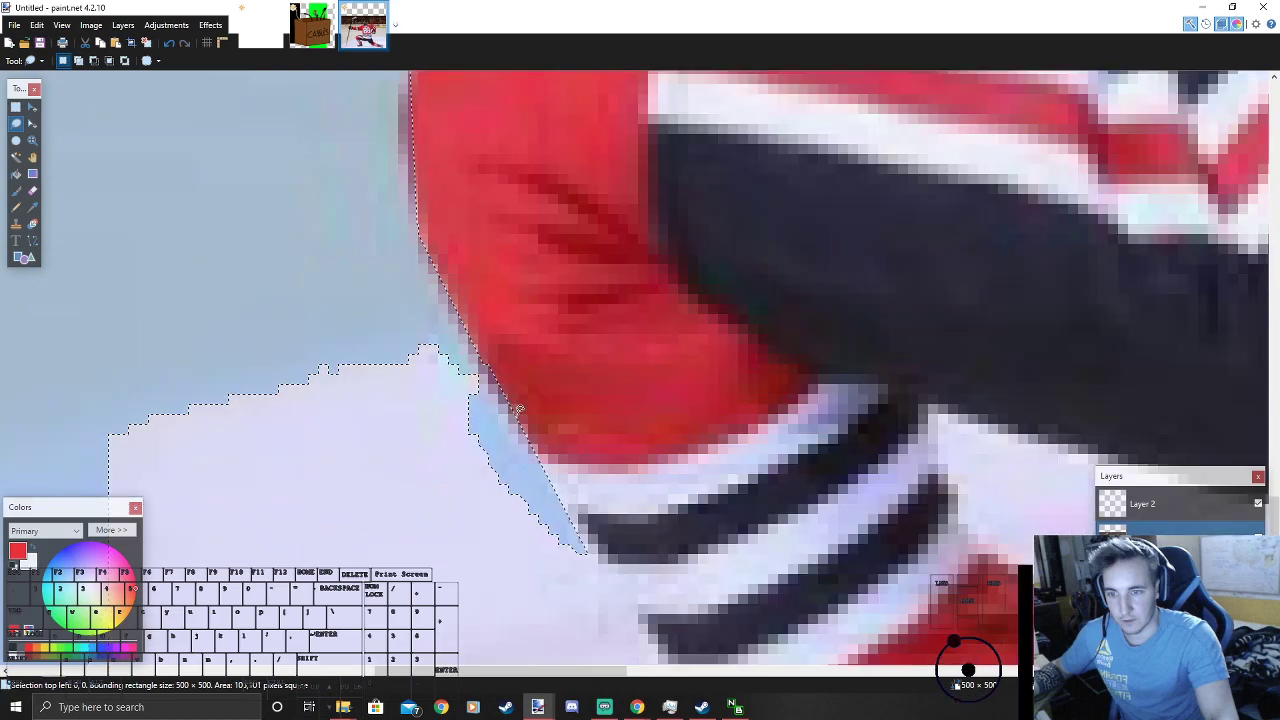
{"action": "mouse_move", "coordinate": [528, 316]}
{"action": "left_mouse_down"}
{"action": "mouse_move", "coordinate": [100, 435]}
{"action": "mouse_move", "coordinate": [140, 185]}
{"action": "mouse_move", "coordinate": [460, 185]}
{"action": "mouse_move", "coordinate": [518, 332]}
{"action": "mouse_move", "coordinate": [497, 247]}
{"action": "left_mouse_up"}
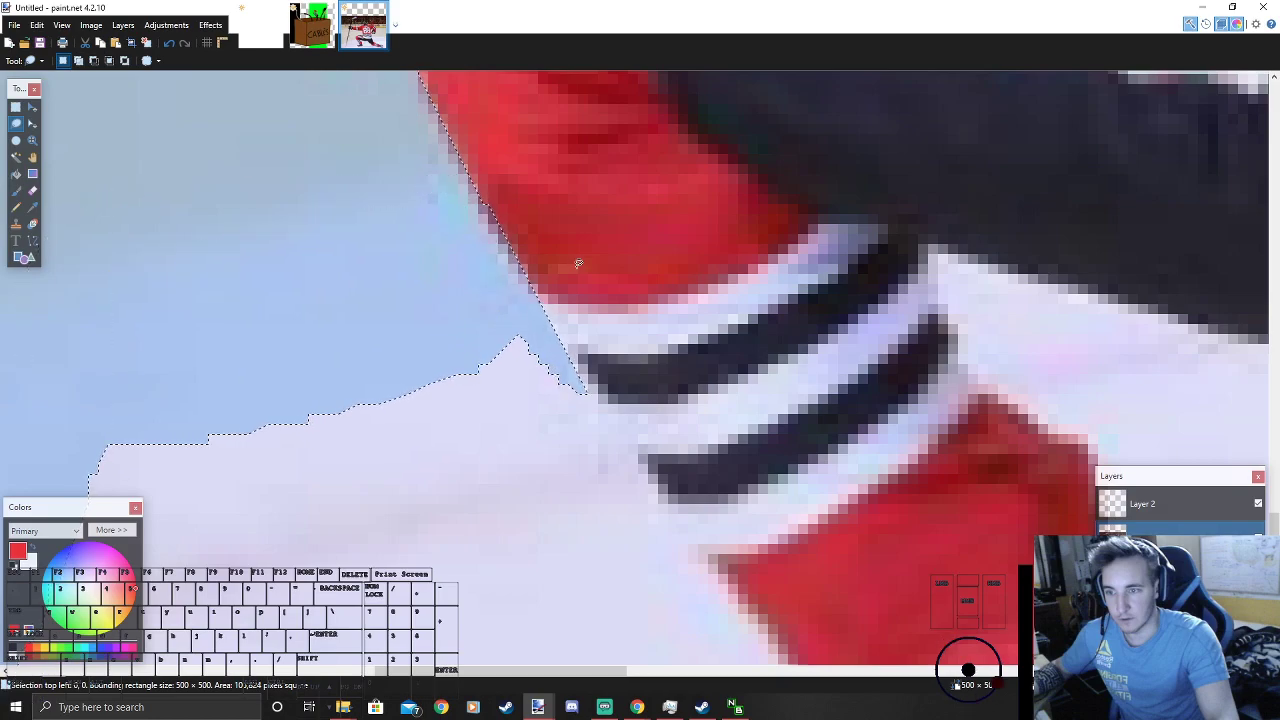
Step: Extend the lasso selection down the striped band and lower red sock, and along the front skate's white laces
{"action": "scroll", "coordinate": [578, 262], "scroll_direction": "down", "scroll_amount": 3}
{"action": "mouse_move", "coordinate": [588, 228]}
{"action": "left_mouse_down"}
{"action": "mouse_move", "coordinate": [559, 397]}
{"action": "mouse_move", "coordinate": [686, 514]}
{"action": "mouse_move", "coordinate": [744, 527]}
{"action": "mouse_move", "coordinate": [800, 505]}
{"action": "mouse_move", "coordinate": [757, 587]}
{"action": "mouse_move", "coordinate": [822, 601]}
{"action": "mouse_move", "coordinate": [852, 583]}
{"action": "left_mouse_up"}
{"action": "scroll", "coordinate": [846, 500], "scroll_direction": "down", "scroll_amount": 3}
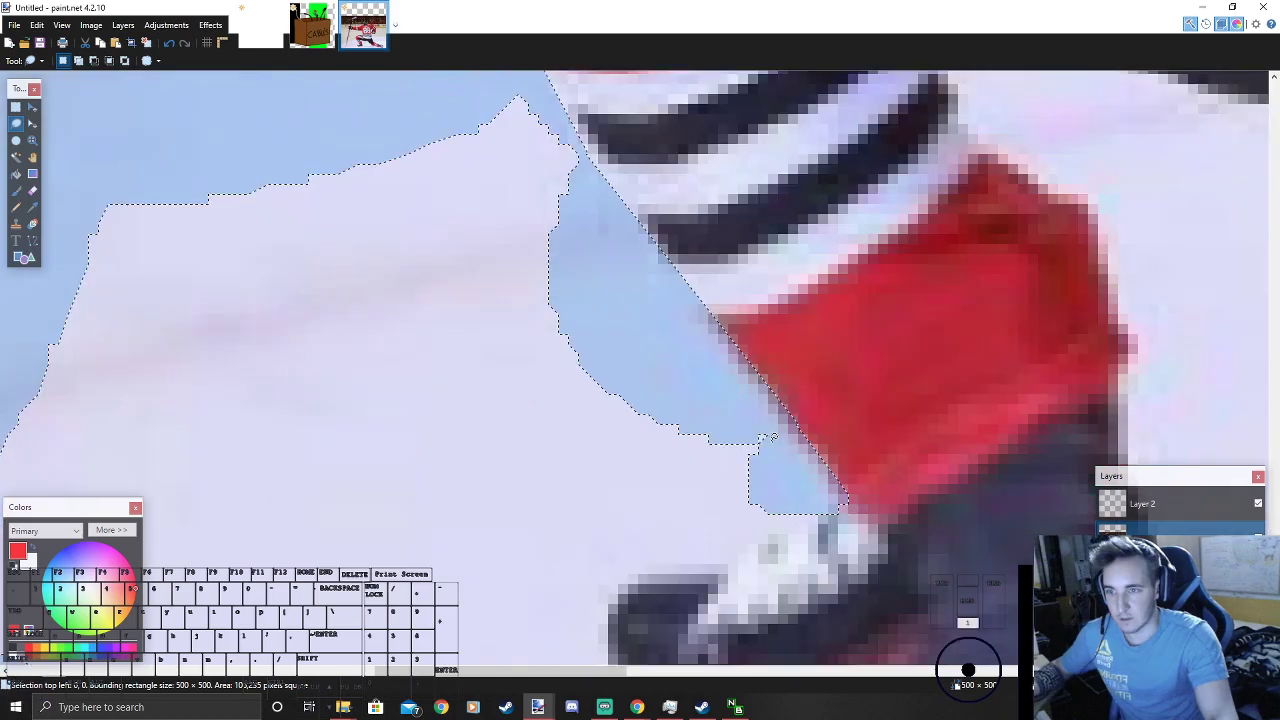
{"action": "mouse_move", "coordinate": [833, 428]}
{"action": "left_mouse_down"}
{"action": "mouse_move", "coordinate": [728, 440]}
{"action": "mouse_move", "coordinate": [742, 484]}
{"action": "mouse_move", "coordinate": [710, 446]}
{"action": "mouse_move", "coordinate": [835, 430]}
{"action": "left_mouse_up"}
{"action": "key", "text": "ctrl+z"}
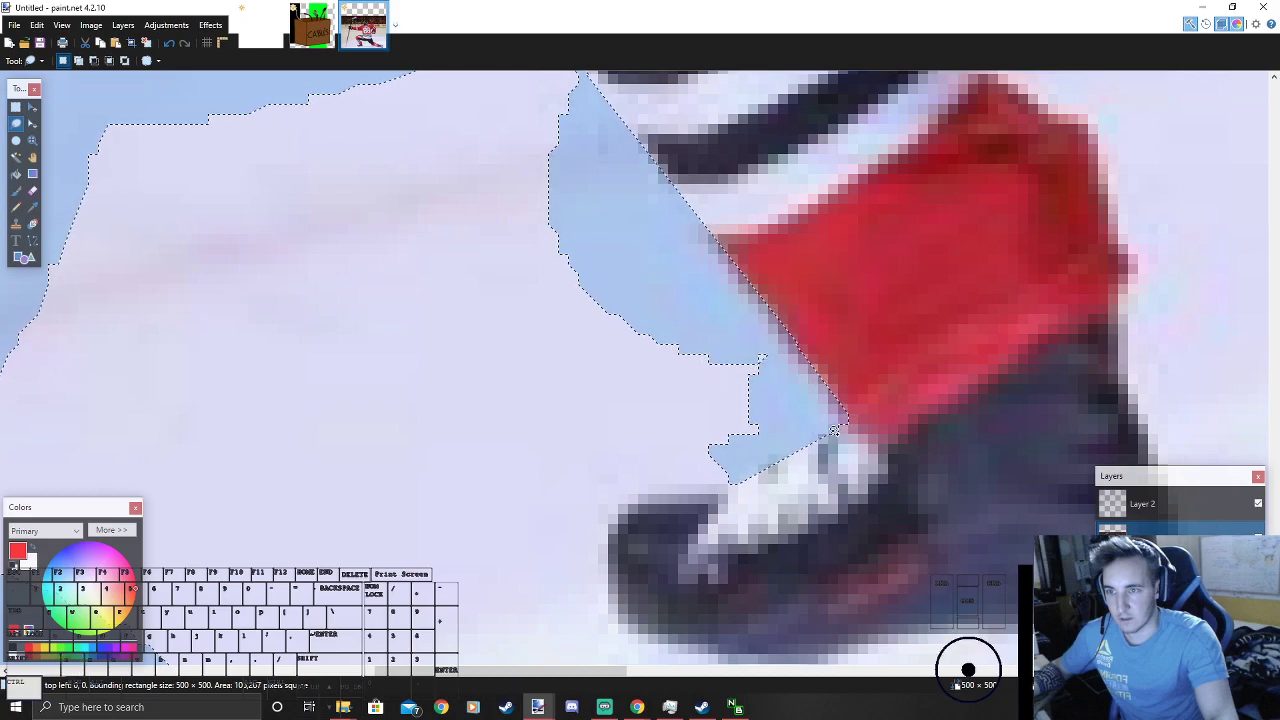
{"action": "mouse_move", "coordinate": [733, 482]}
{"action": "left_mouse_down"}
{"action": "mouse_move", "coordinate": [675, 463]}
{"action": "mouse_move", "coordinate": [740, 350]}
{"action": "mouse_move", "coordinate": [764, 453]}
{"action": "mouse_move", "coordinate": [732, 484]}
{"action": "mouse_move", "coordinate": [560, 395]}
{"action": "mouse_move", "coordinate": [760, 410]}
{"action": "left_mouse_up"}
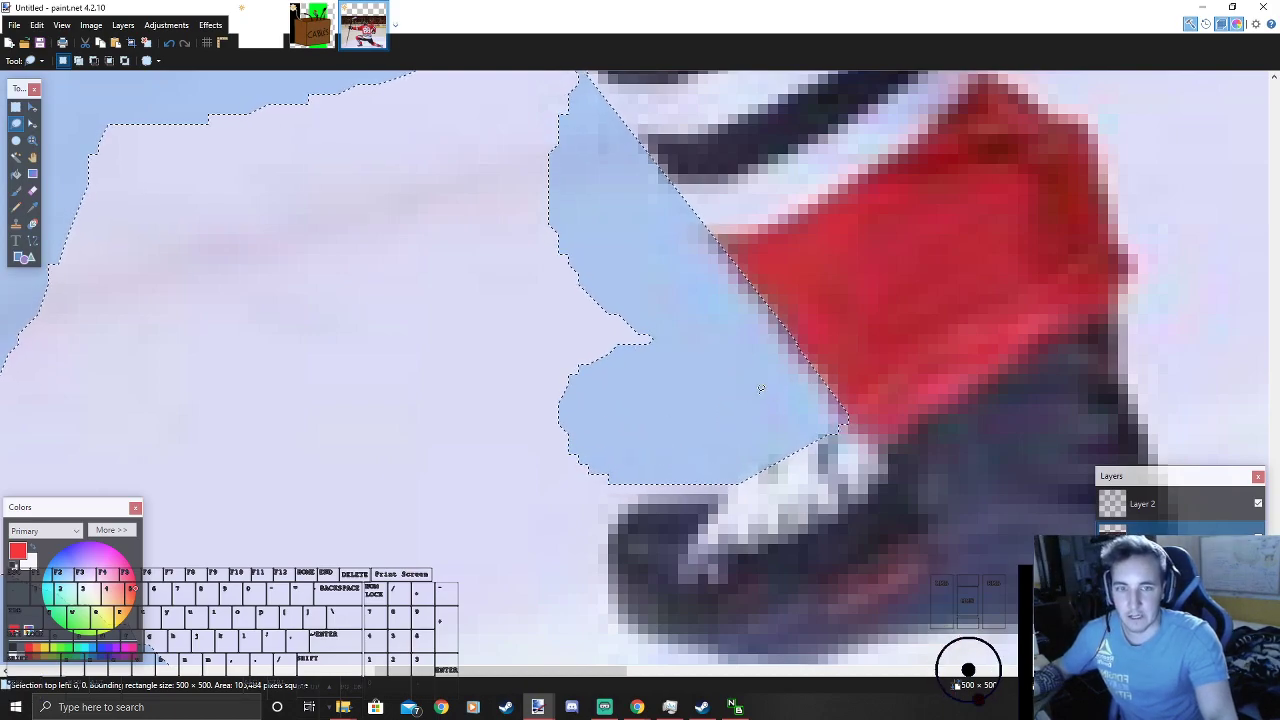
Step: Extend the lasso selection around the toe of the front skate
{"action": "scroll", "coordinate": [623, 406], "scroll_direction": "down", "scroll_amount": 3}
{"action": "scroll", "coordinate": [620, 451], "scroll_direction": "up", "scroll_amount": 2}
{"action": "scroll", "coordinate": [620, 451], "scroll_direction": "up", "scroll_amount": 1}
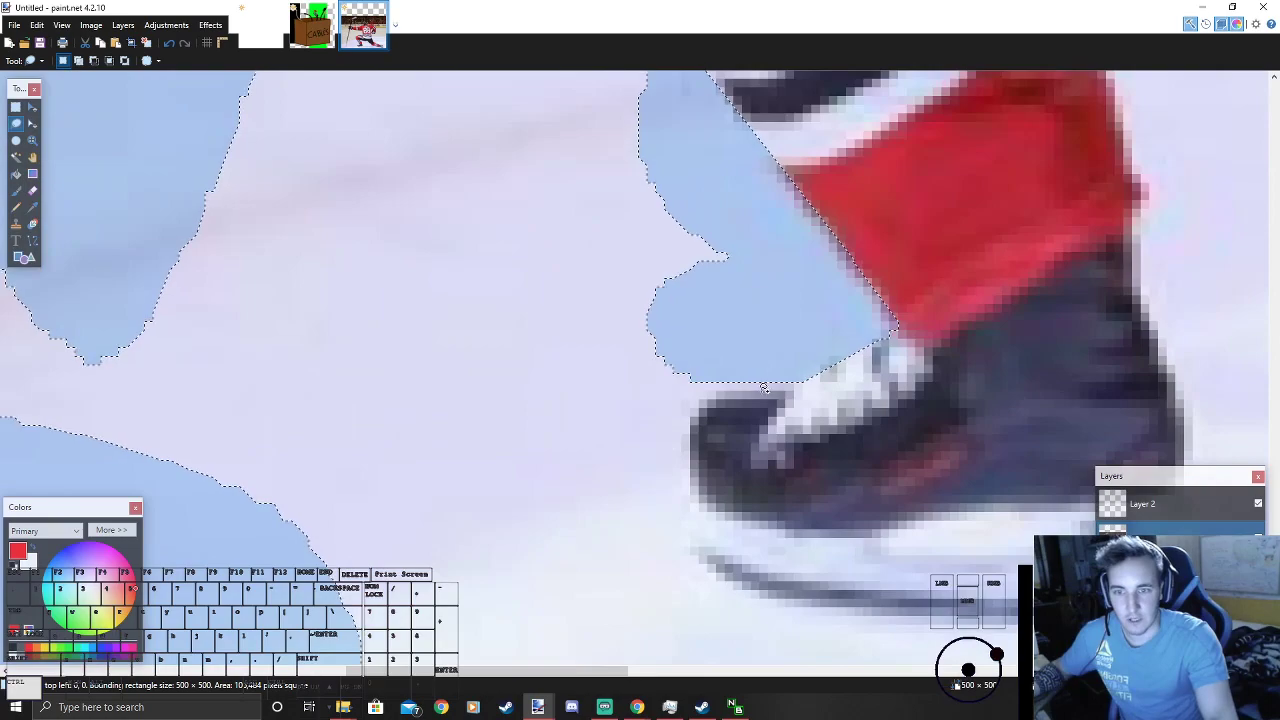
{"action": "scroll", "coordinate": [1051, 432], "scroll_direction": "down", "scroll_amount": 2}
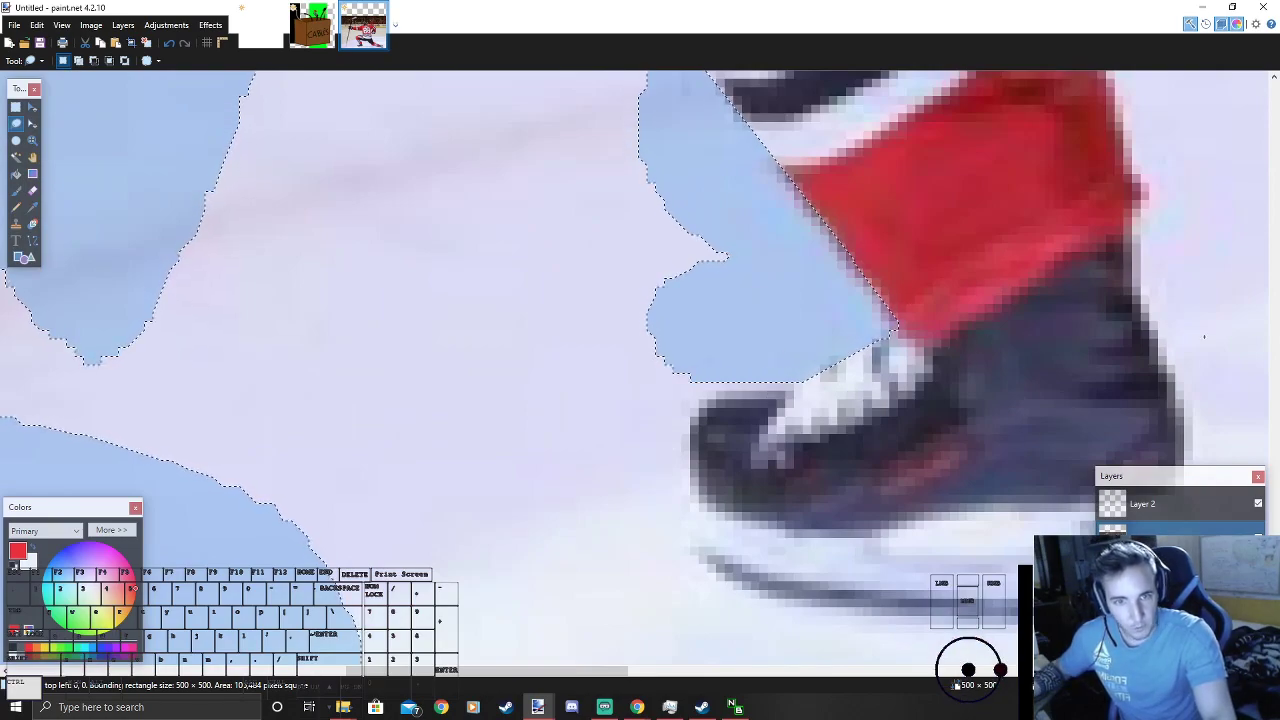
{"action": "scroll", "coordinate": [968, 360], "scroll_direction": "up", "scroll_amount": 2}
{"action": "scroll", "coordinate": [968, 360], "scroll_direction": "down", "scroll_amount": 2}
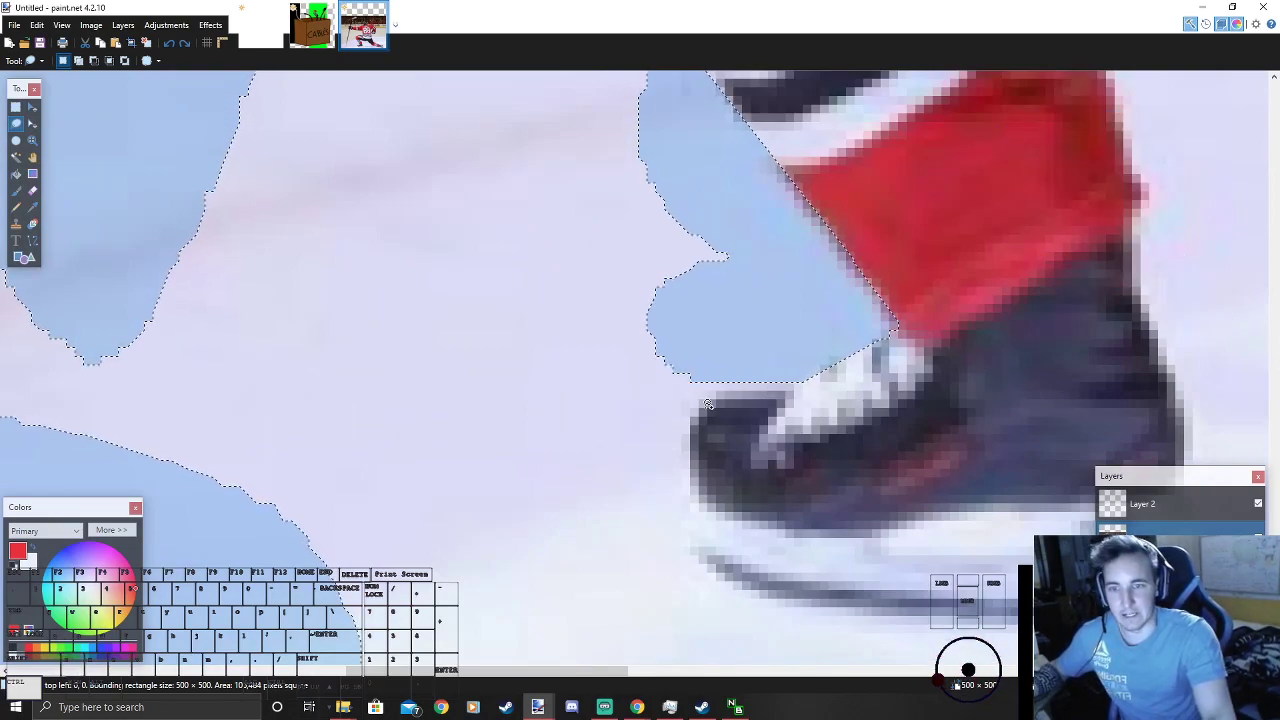
{"action": "scroll", "coordinate": [776, 370], "scroll_direction": "up", "scroll_amount": 2}
{"action": "scroll", "coordinate": [776, 370], "scroll_direction": "up", "scroll_amount": 1}
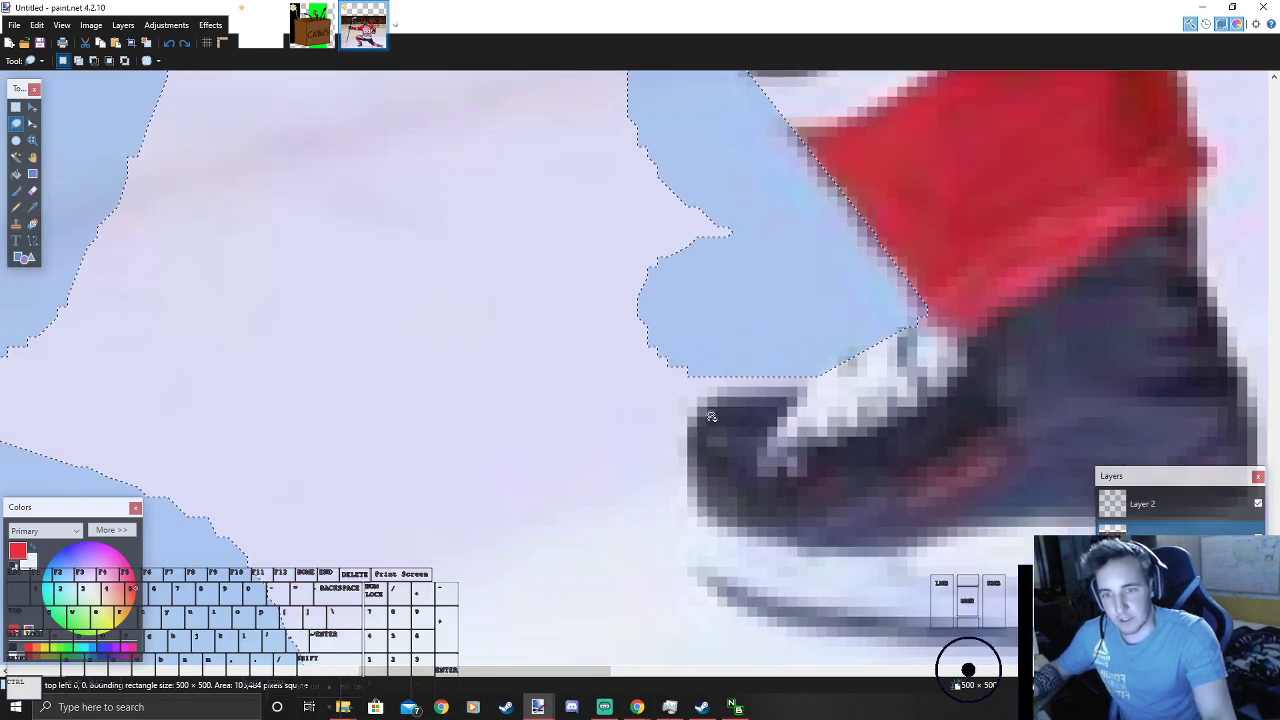
{"action": "mouse_move", "coordinate": [742, 373]}
{"action": "left_mouse_down"}
{"action": "mouse_move", "coordinate": [682, 346]}
{"action": "mouse_move", "coordinate": [585, 420]}
{"action": "mouse_move", "coordinate": [625, 474]}
{"action": "mouse_move", "coordinate": [656, 476]}
{"action": "left_mouse_up"}
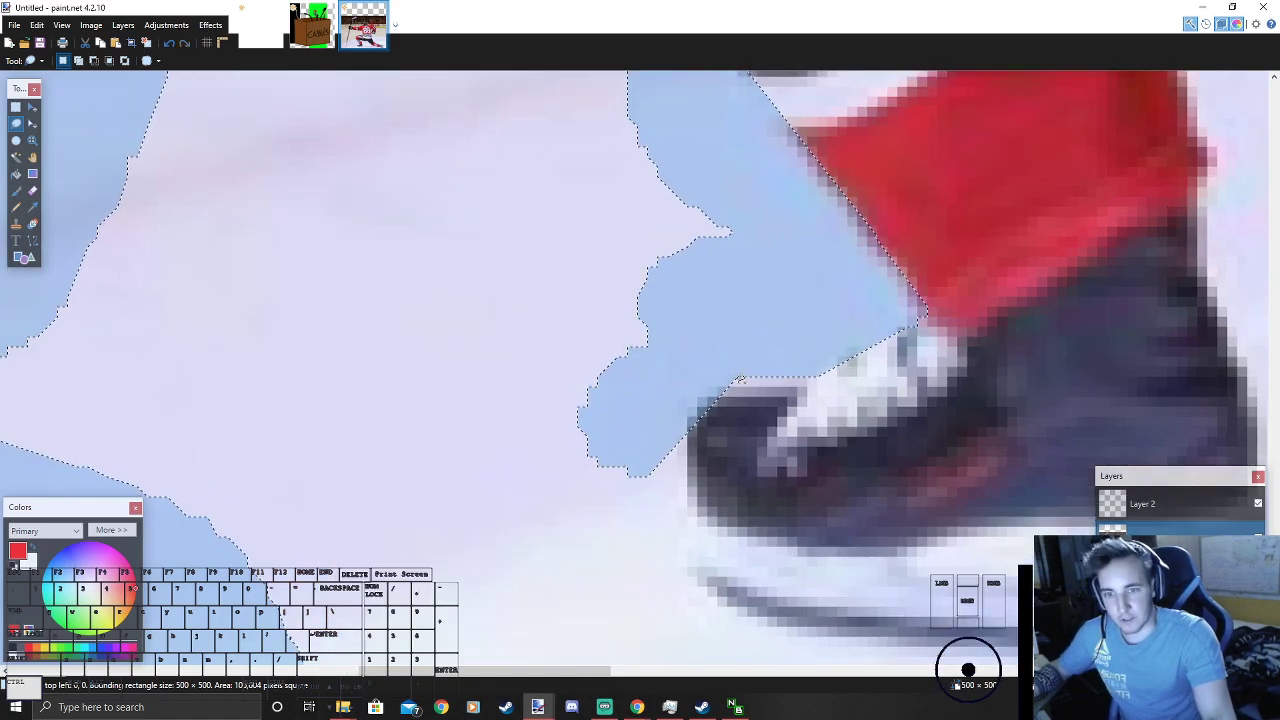
{"action": "mouse_move", "coordinate": [697, 424]}
{"action": "left_mouse_down"}
{"action": "mouse_move", "coordinate": [600, 440]}
{"action": "mouse_move", "coordinate": [606, 495]}
{"action": "mouse_move", "coordinate": [699, 540]}
{"action": "mouse_move", "coordinate": [677, 616]}
{"action": "mouse_move", "coordinate": [652, 531]}
{"action": "left_mouse_up"}
Step: Add the leftover ice patches between the stick and the front leg to the lasso selection
{"action": "scroll", "coordinate": [603, 440], "scroll_direction": "down", "scroll_amount": 5}
{"action": "scroll", "coordinate": [583, 438], "scroll_direction": "down", "scroll_amount": 3}
{"action": "mouse_move", "coordinate": [617, 487]}
{"action": "left_mouse_down"}
{"action": "mouse_move", "coordinate": [440, 505]}
{"action": "mouse_move", "coordinate": [265, 370]}
{"action": "mouse_move", "coordinate": [420, 285]}
{"action": "mouse_move", "coordinate": [556, 265]}
{"action": "mouse_move", "coordinate": [595, 285]}
{"action": "mouse_move", "coordinate": [614, 482]}
{"action": "left_mouse_up"}
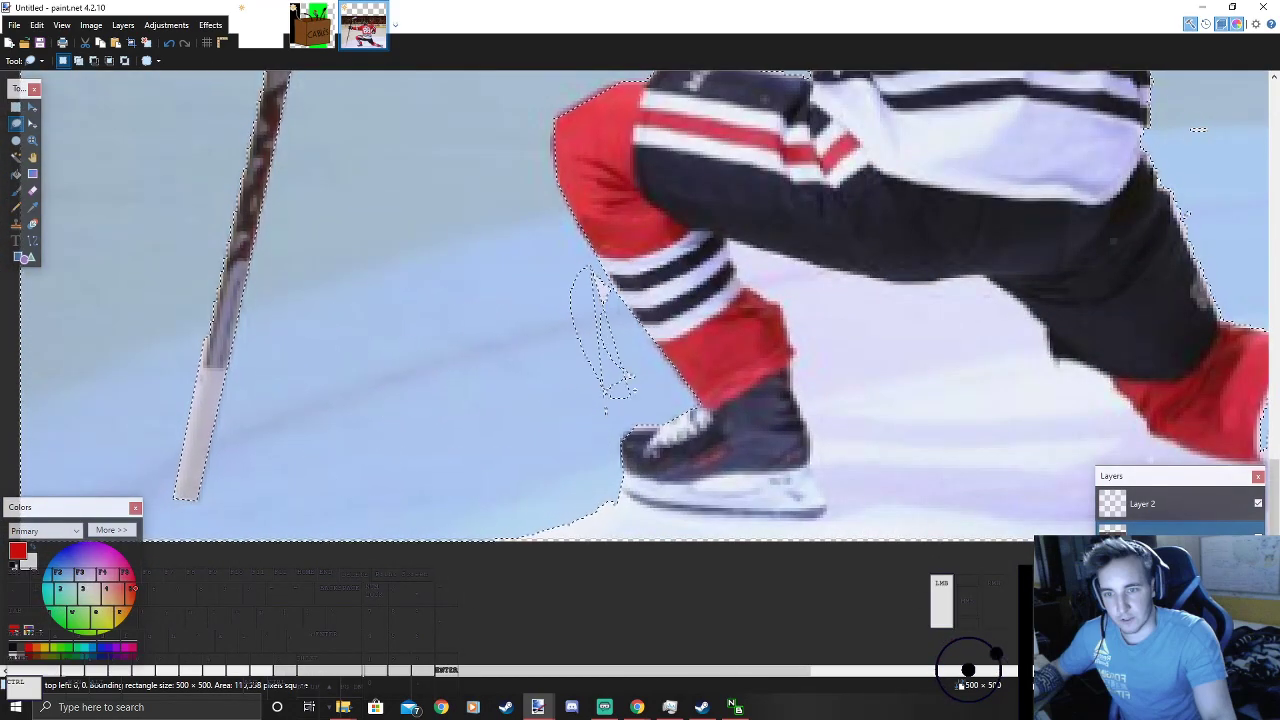
{"action": "left_click_drag", "start_coordinate": [592, 268], "coordinate": [612, 296]}
{"action": "left_click_drag", "start_coordinate": [636, 380], "coordinate": [622, 413]}
{"action": "left_click_drag", "start_coordinate": [604, 284], "coordinate": [632, 332]}
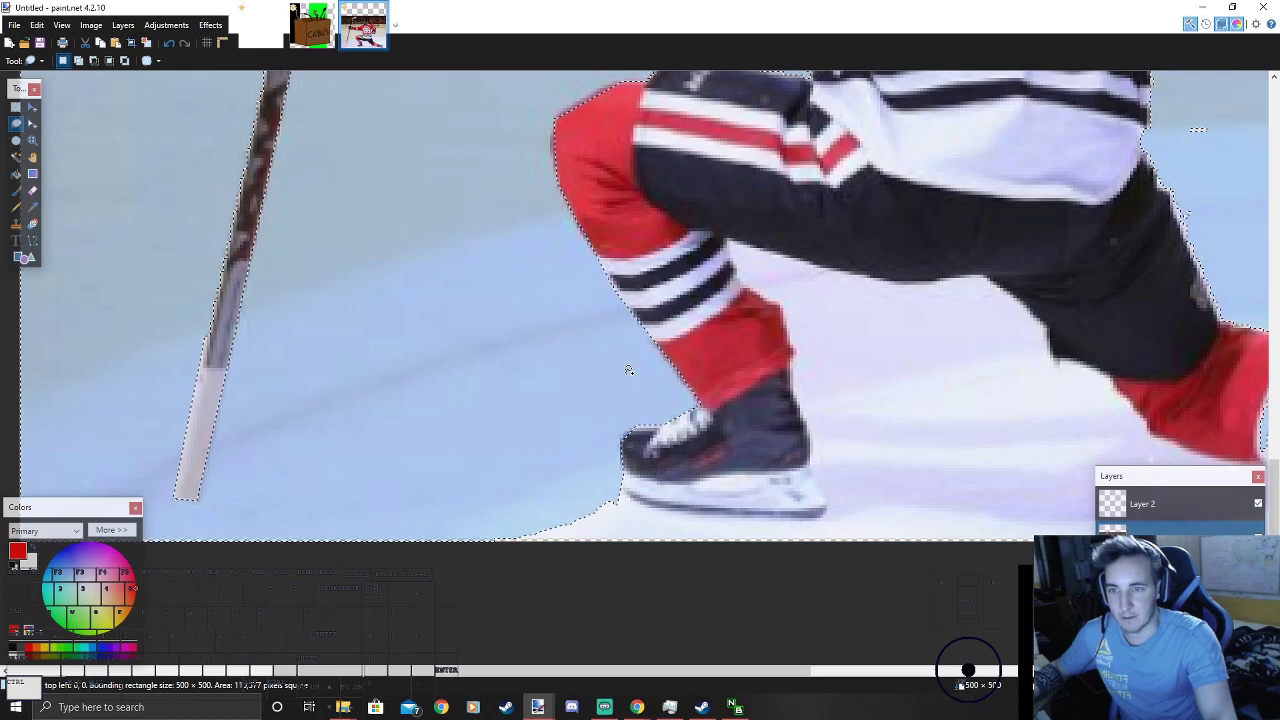
Step: Extend the lasso selection under the front skate's blade from its front tip to its rear end
{"action": "scroll", "coordinate": [628, 370], "scroll_direction": "up", "scroll_amount": 3}
{"action": "scroll", "coordinate": [590, 283], "scroll_direction": "down", "scroll_amount": 3}
{"action": "scroll", "coordinate": [578, 354], "scroll_direction": "up", "scroll_amount": 2}
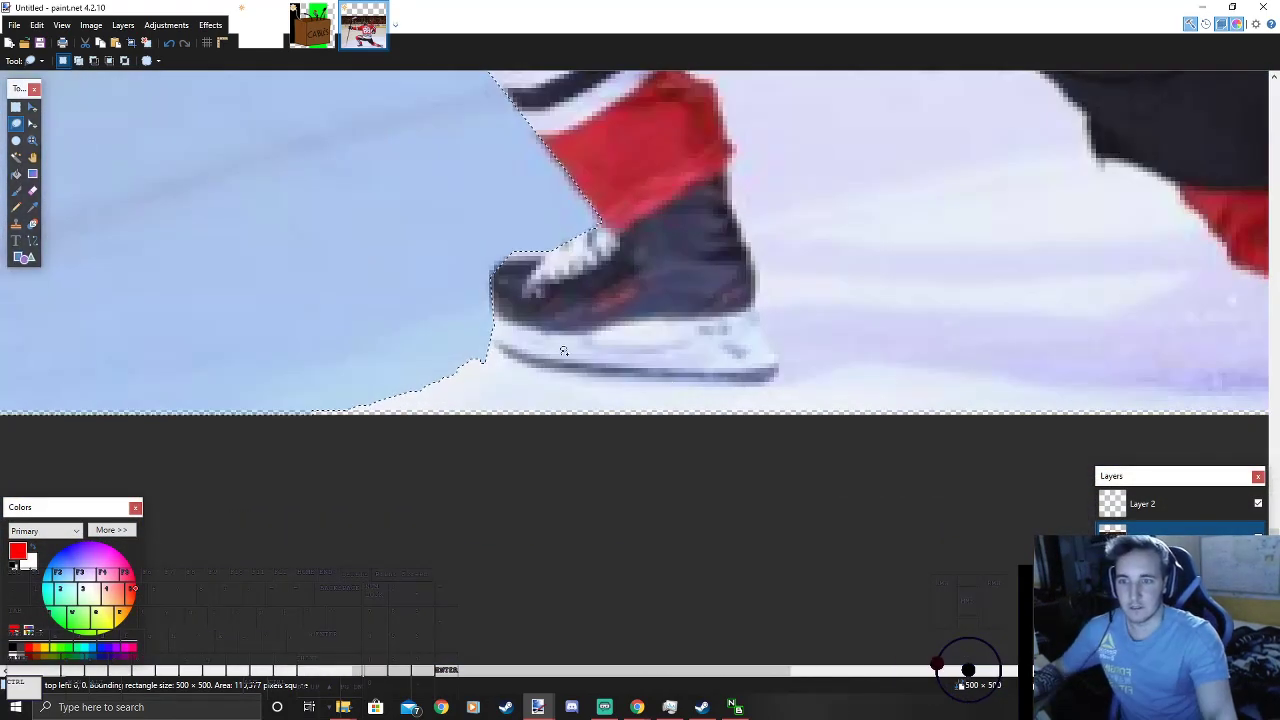
{"action": "mouse_move", "coordinate": [492, 336]}
{"action": "left_mouse_down"}
{"action": "mouse_move", "coordinate": [447, 372]}
{"action": "mouse_move", "coordinate": [500, 407]}
{"action": "mouse_move", "coordinate": [560, 406]}
{"action": "mouse_move", "coordinate": [510, 352]}
{"action": "mouse_move", "coordinate": [476, 395]}
{"action": "mouse_move", "coordinate": [480, 410]}
{"action": "mouse_move", "coordinate": [808, 422]}
{"action": "mouse_move", "coordinate": [795, 425]}
{"action": "left_mouse_up"}
{"action": "mouse_move", "coordinate": [563, 368]}
{"action": "left_mouse_down"}
{"action": "mouse_move", "coordinate": [834, 428]}
{"action": "mouse_move", "coordinate": [840, 397]}
{"action": "left_mouse_up"}
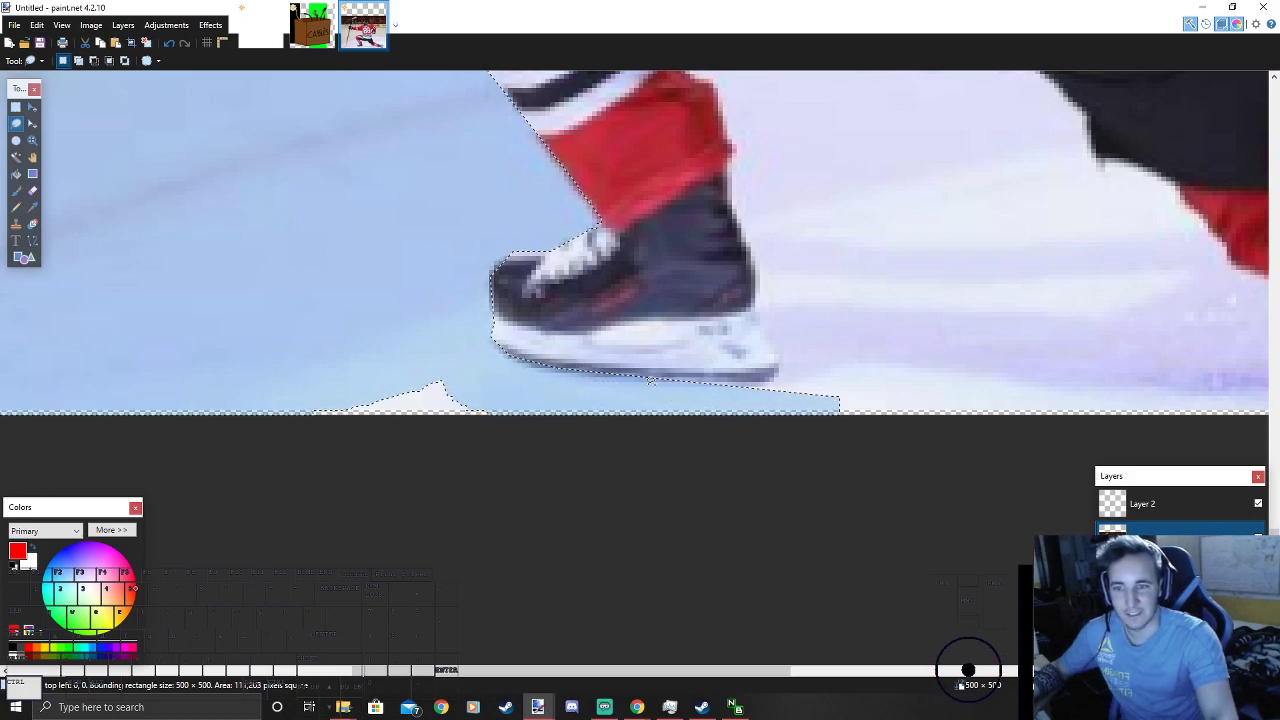
{"action": "left_click_drag", "start_coordinate": [649, 378], "coordinate": [876, 388]}
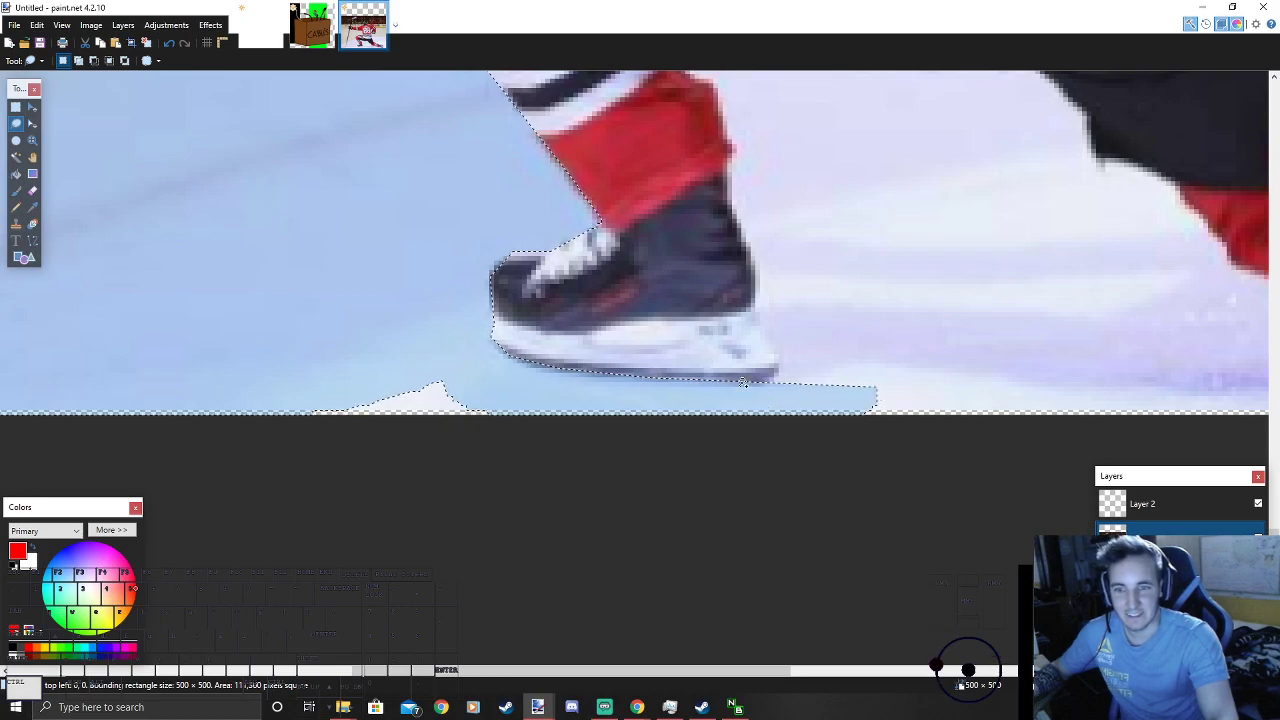
{"action": "mouse_move", "coordinate": [740, 383]}
{"action": "left_mouse_down"}
{"action": "mouse_move", "coordinate": [835, 393]}
{"action": "mouse_move", "coordinate": [810, 375]}
{"action": "mouse_move", "coordinate": [763, 385]}
{"action": "mouse_move", "coordinate": [812, 390]}
{"action": "mouse_move", "coordinate": [784, 360]}
{"action": "left_mouse_up"}
Step: Extend the lasso selection up the rear end of the blade holder and the heel of the front skate
{"action": "scroll", "coordinate": [781, 362], "scroll_direction": "up", "scroll_amount": 3}
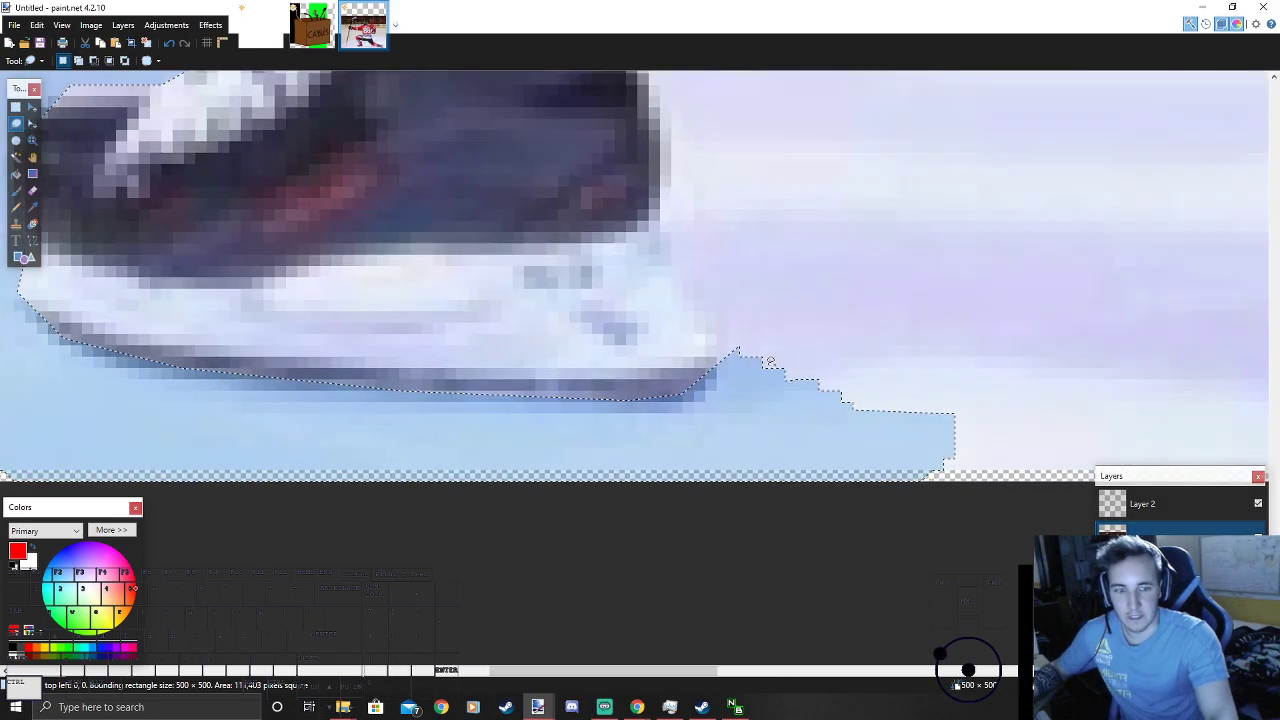
{"action": "left_click_drag", "start_coordinate": [801, 351], "coordinate": [739, 266]}
{"action": "mouse_move", "coordinate": [709, 346]}
{"action": "left_mouse_down"}
{"action": "mouse_move", "coordinate": [729, 221]}
{"action": "mouse_move", "coordinate": [685, 210]}
{"action": "mouse_move", "coordinate": [658, 252]}
{"action": "left_mouse_up"}
{"action": "scroll", "coordinate": [665, 266], "scroll_direction": "down", "scroll_amount": 2}
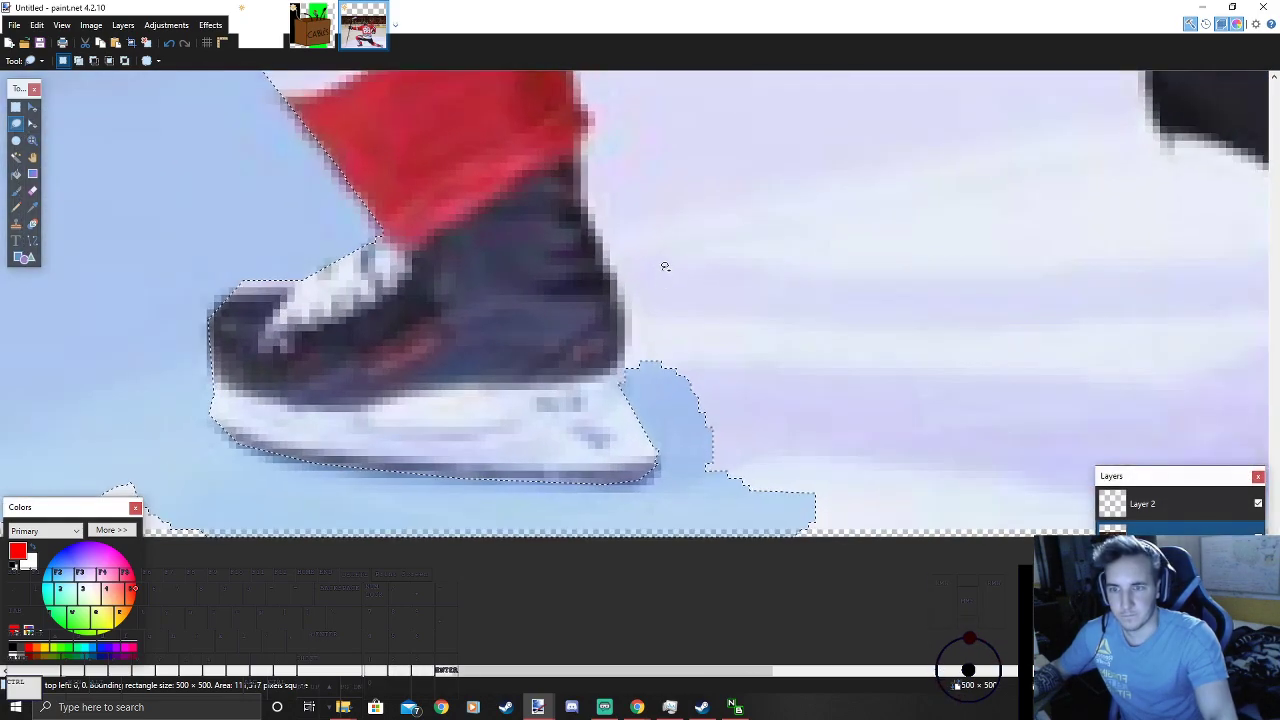
{"action": "scroll", "coordinate": [660, 290], "scroll_direction": "up", "scroll_amount": 1}
{"action": "mouse_move", "coordinate": [616, 398]}
{"action": "left_mouse_down"}
{"action": "mouse_move", "coordinate": [652, 340]}
{"action": "mouse_move", "coordinate": [636, 279]}
{"action": "mouse_move", "coordinate": [614, 278]}
{"action": "mouse_move", "coordinate": [598, 196]}
{"action": "mouse_move", "coordinate": [602, 268]}
{"action": "left_mouse_up"}
Step: Extend the lasso selection up the back edge of the front leg's red sock to the striped band
{"action": "scroll", "coordinate": [590, 317], "scroll_direction": "down", "scroll_amount": 2}
{"action": "scroll", "coordinate": [590, 317], "scroll_direction": "up", "scroll_amount": 4}
{"action": "scroll", "coordinate": [579, 365], "scroll_direction": "down", "scroll_amount": 5}
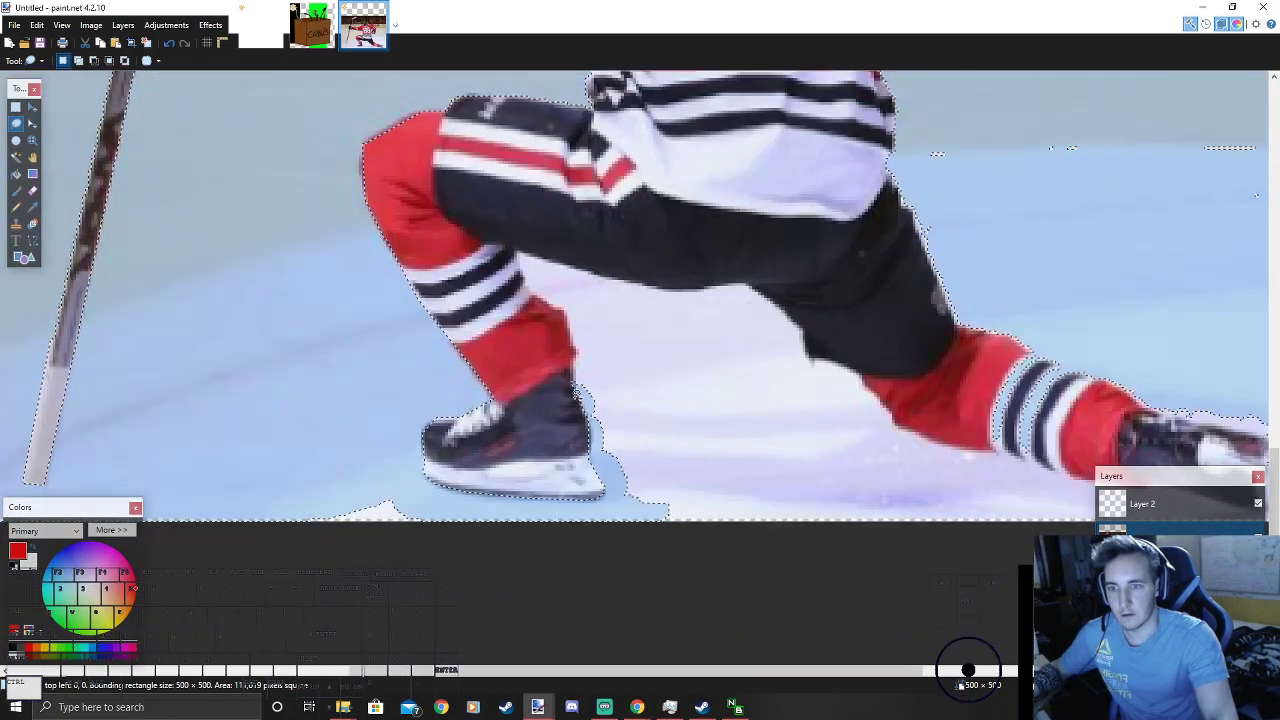
{"action": "scroll", "coordinate": [577, 380], "scroll_direction": "up", "scroll_amount": 3}
{"action": "left_click_drag", "start_coordinate": [618, 299], "coordinate": [549, 238]}
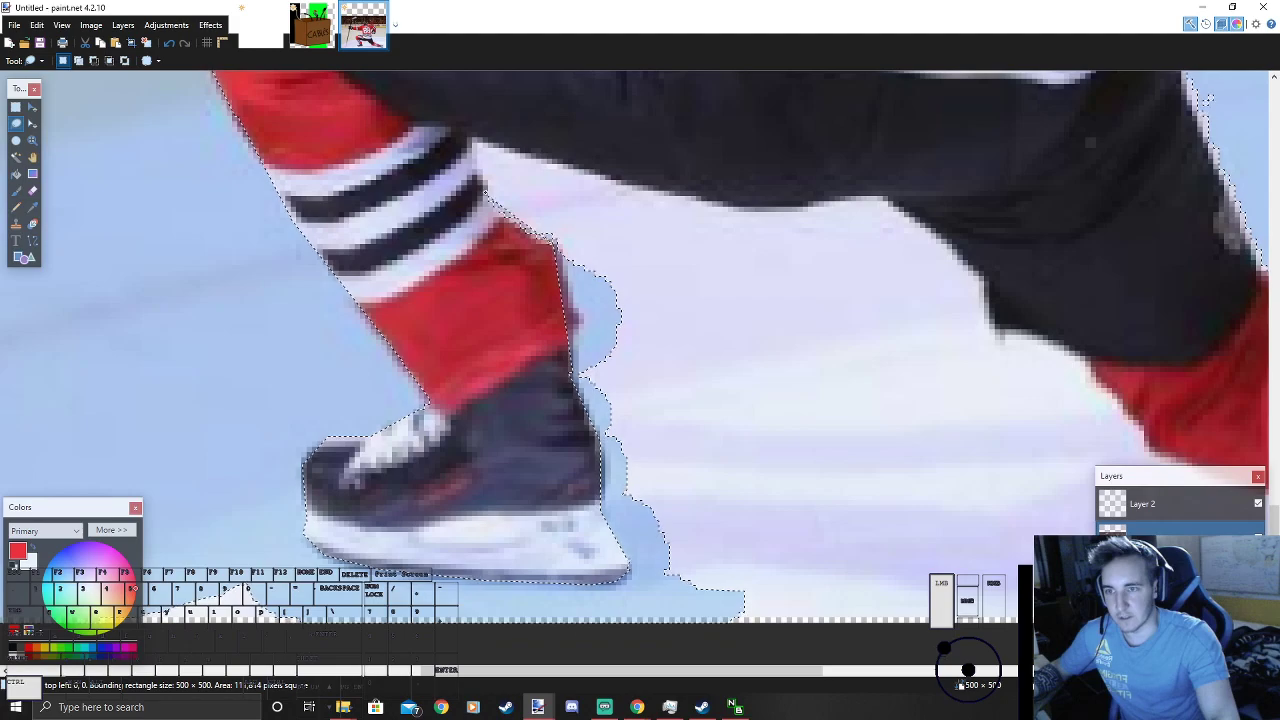
Step: Extend the lasso selection along the underside of the black pants, from the front leg's stripes onto the rear thigh
{"action": "mouse_move", "coordinate": [506, 149]}
{"action": "left_mouse_down"}
{"action": "mouse_move", "coordinate": [557, 161]}
{"action": "mouse_move", "coordinate": [627, 291]}
{"action": "left_mouse_up"}
{"action": "mouse_move", "coordinate": [500, 145]}
{"action": "left_mouse_down"}
{"action": "mouse_move", "coordinate": [510, 162]}
{"action": "mouse_move", "coordinate": [660, 228]}
{"action": "mouse_move", "coordinate": [703, 197]}
{"action": "mouse_move", "coordinate": [666, 205]}
{"action": "mouse_move", "coordinate": [664, 225]}
{"action": "mouse_move", "coordinate": [700, 325]}
{"action": "mouse_move", "coordinate": [855, 238]}
{"action": "mouse_move", "coordinate": [846, 217]}
{"action": "left_mouse_up"}
{"action": "left_click_drag", "start_coordinate": [745, 202], "coordinate": [864, 191]}
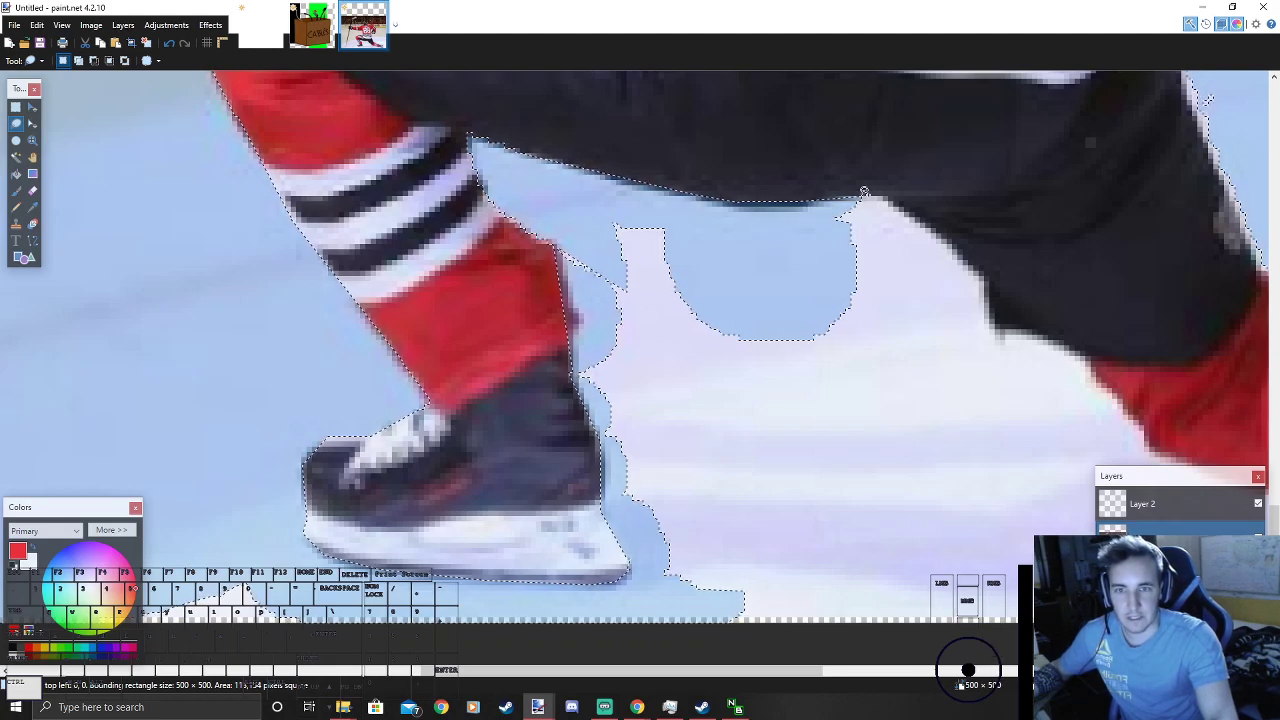
{"action": "scroll", "coordinate": [864, 191], "scroll_direction": "up", "scroll_amount": 2}
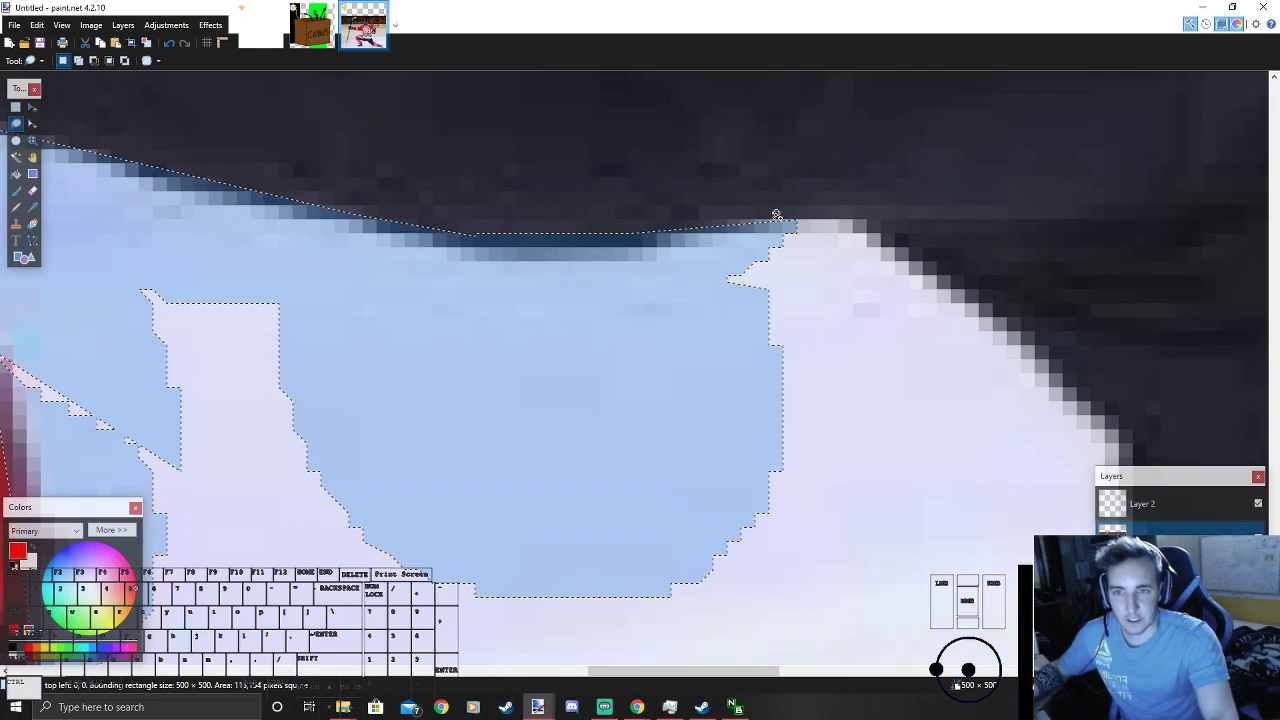
{"action": "mouse_move", "coordinate": [773, 217]}
{"action": "left_mouse_down"}
{"action": "mouse_move", "coordinate": [856, 261]}
{"action": "mouse_move", "coordinate": [877, 220]}
{"action": "mouse_move", "coordinate": [866, 235]}
{"action": "mouse_move", "coordinate": [1044, 434]}
{"action": "mouse_move", "coordinate": [1108, 410]}
{"action": "left_mouse_up"}
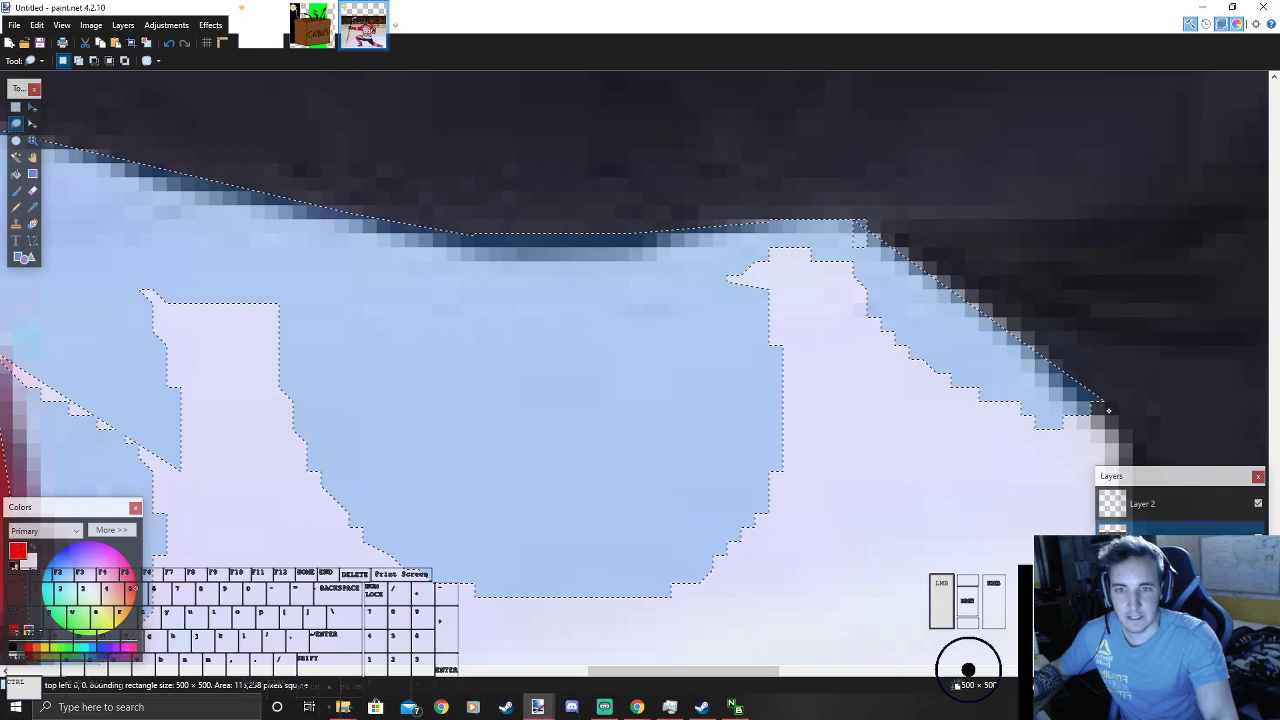
Step: Extend the lasso selection down the steep inner edge of the rear thigh to the corner of the black pants
{"action": "scroll", "coordinate": [840, 300], "scroll_direction": "down", "scroll_amount": 1}
{"action": "scroll", "coordinate": [1010, 426], "scroll_direction": "up", "scroll_amount": 2}
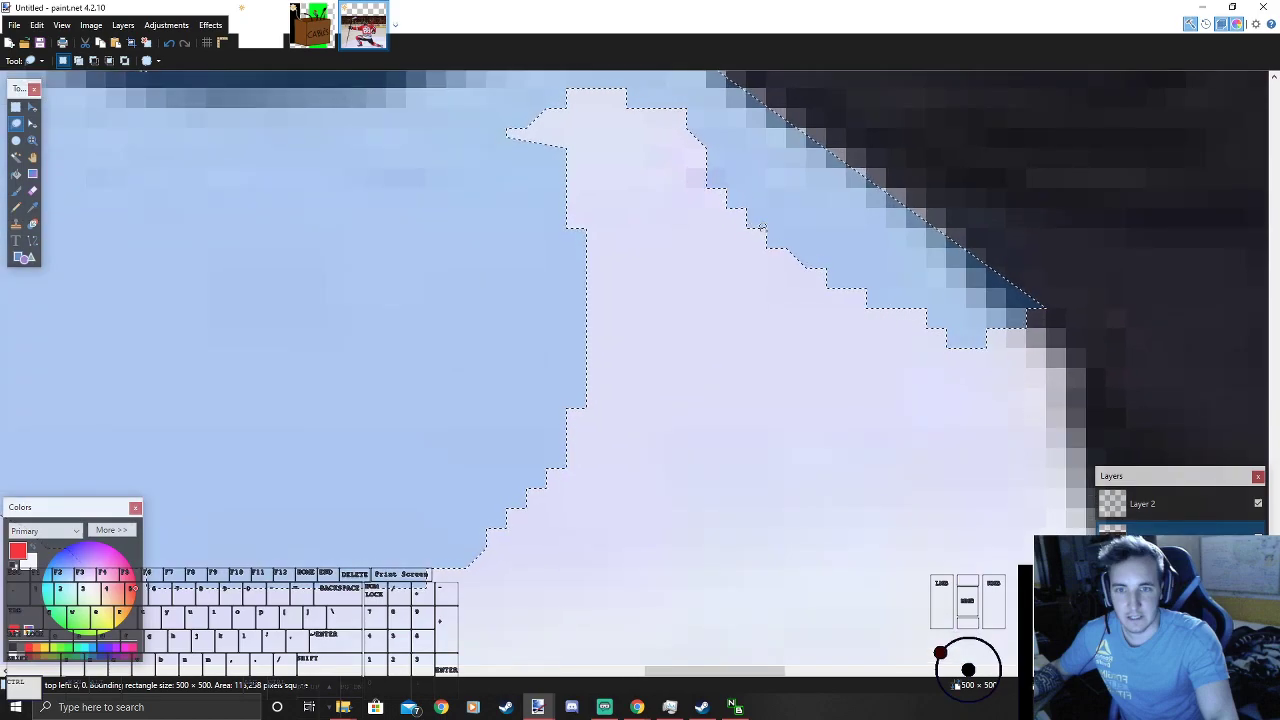
{"action": "scroll", "coordinate": [971, 354], "scroll_direction": "down", "scroll_amount": 1}
{"action": "scroll", "coordinate": [829, 285], "scroll_direction": "up", "scroll_amount": 1}
{"action": "mouse_move", "coordinate": [810, 281]}
{"action": "left_mouse_down"}
{"action": "mouse_move", "coordinate": [715, 320]}
{"action": "mouse_move", "coordinate": [766, 468]}
{"action": "mouse_move", "coordinate": [830, 430]}
{"action": "mouse_move", "coordinate": [853, 385]}
{"action": "mouse_move", "coordinate": [848, 330]}
{"action": "mouse_move", "coordinate": [792, 276]}
{"action": "mouse_move", "coordinate": [780, 300]}
{"action": "left_mouse_up"}
{"action": "scroll", "coordinate": [777, 312], "scroll_direction": "down", "scroll_amount": 3}
{"action": "scroll", "coordinate": [900, 431], "scroll_direction": "up", "scroll_amount": 3}
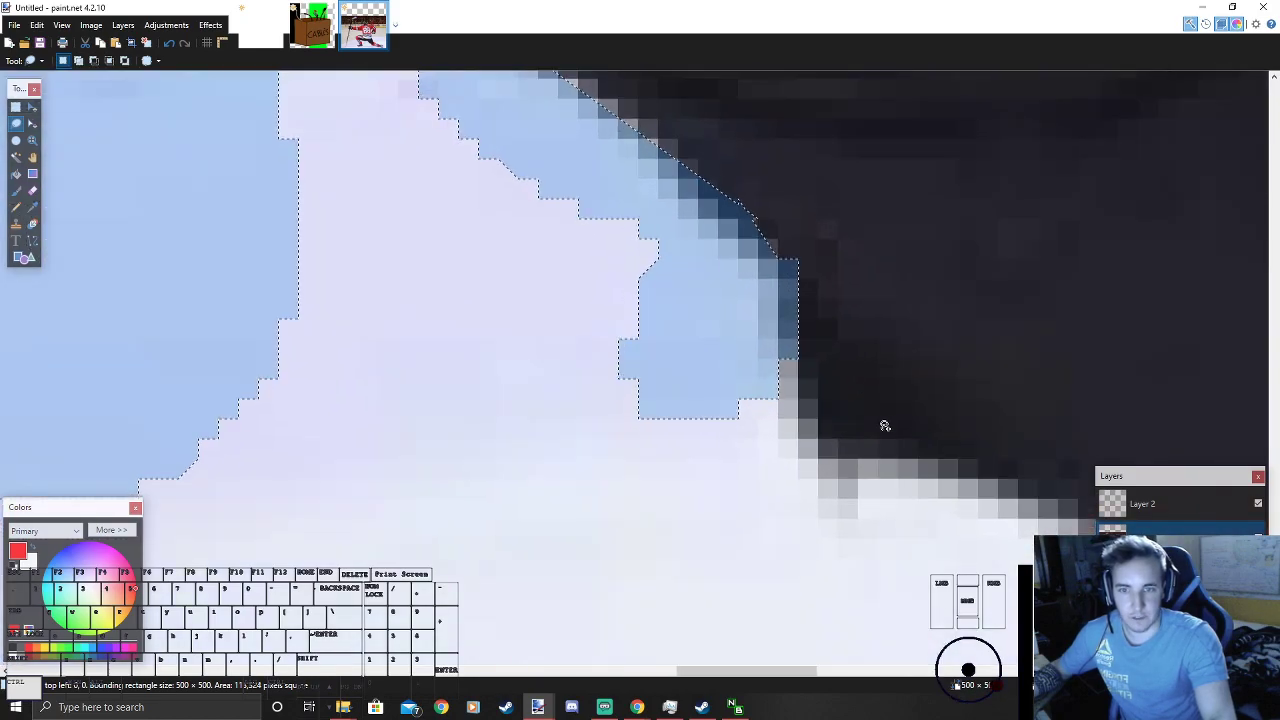
{"action": "mouse_move", "coordinate": [796, 357]}
{"action": "left_mouse_down"}
{"action": "mouse_move", "coordinate": [850, 520]}
{"action": "mouse_move", "coordinate": [766, 514]}
{"action": "mouse_move", "coordinate": [757, 400]}
{"action": "left_mouse_up"}
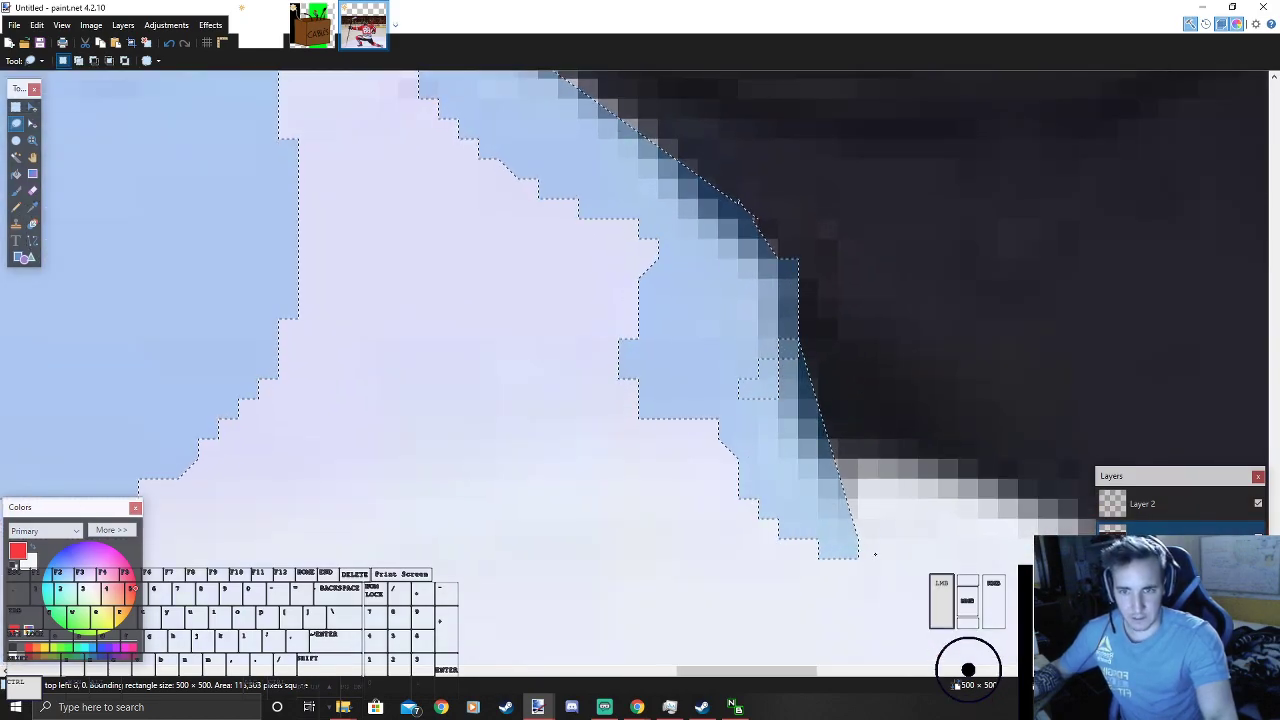
{"action": "scroll", "coordinate": [767, 416], "scroll_direction": "down", "scroll_amount": 6}
{"action": "scroll", "coordinate": [823, 489], "scroll_direction": "up", "scroll_amount": 7}
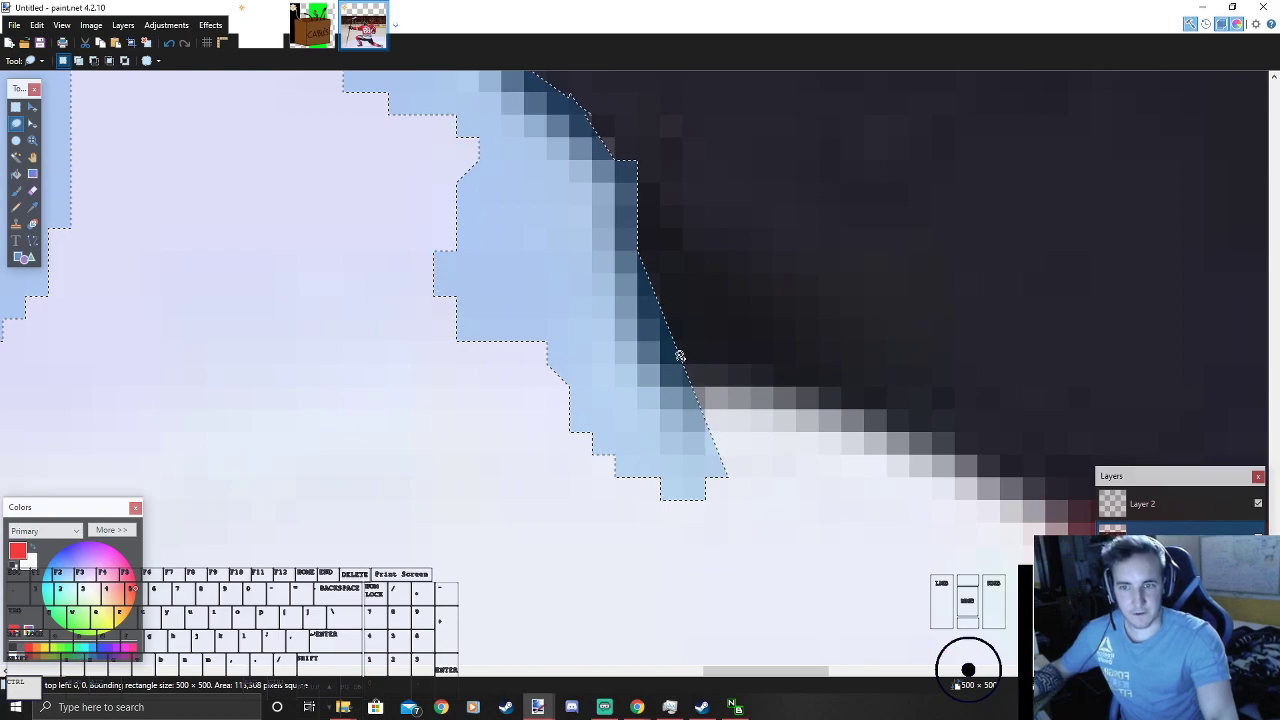
Step: Extend the lasso selection along the lower edge of the black pants on the rear thigh to the red sock
{"action": "mouse_move", "coordinate": [740, 491]}
{"action": "left_mouse_down"}
{"action": "mouse_move", "coordinate": [820, 462]}
{"action": "mouse_move", "coordinate": [842, 420]}
{"action": "mouse_move", "coordinate": [760, 365]}
{"action": "mouse_move", "coordinate": [592, 367]}
{"action": "left_mouse_up"}
{"action": "scroll", "coordinate": [754, 456], "scroll_direction": "down", "scroll_amount": 2}
{"action": "mouse_move", "coordinate": [674, 330]}
{"action": "left_mouse_down"}
{"action": "mouse_move", "coordinate": [790, 520]}
{"action": "mouse_move", "coordinate": [835, 545]}
{"action": "mouse_move", "coordinate": [700, 490]}
{"action": "mouse_move", "coordinate": [662, 345]}
{"action": "left_mouse_up"}
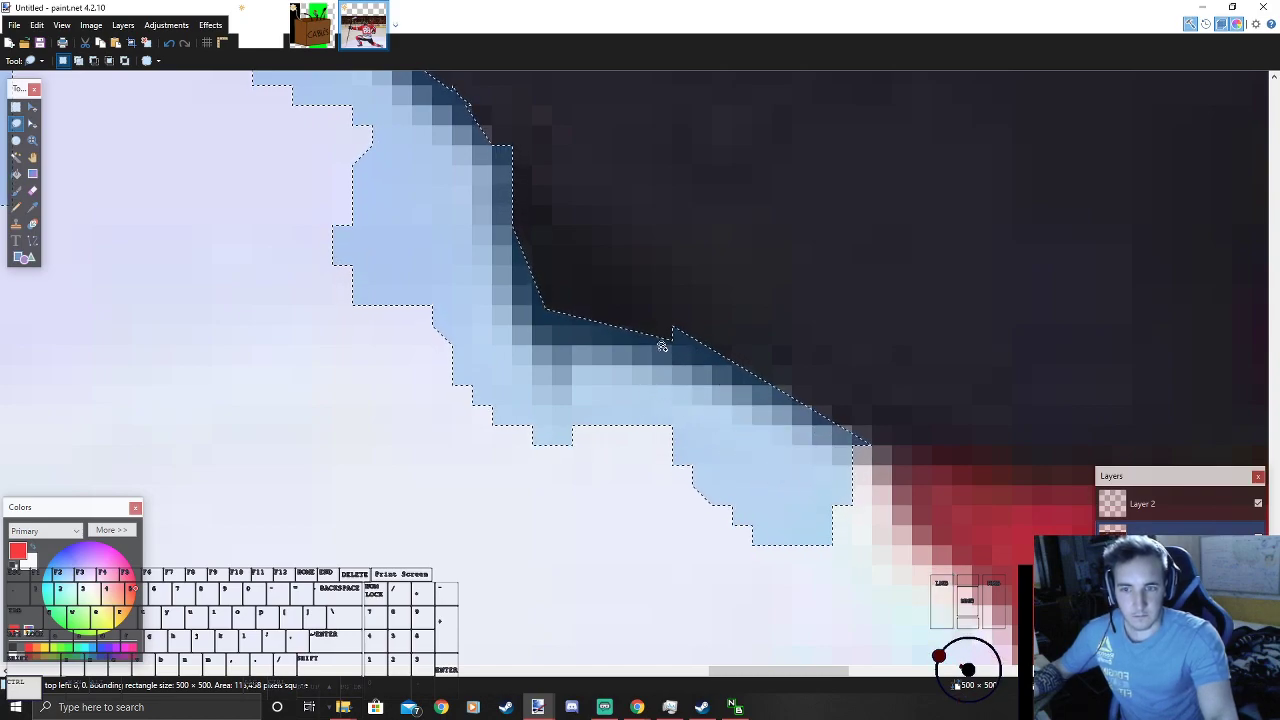
{"action": "mouse_move", "coordinate": [570, 335]}
{"action": "left_mouse_down"}
{"action": "mouse_move", "coordinate": [531, 296]}
{"action": "mouse_move", "coordinate": [533, 311]}
{"action": "mouse_move", "coordinate": [557, 304]}
{"action": "mouse_move", "coordinate": [554, 321]}
{"action": "mouse_move", "coordinate": [532, 307]}
{"action": "mouse_move", "coordinate": [577, 314]}
{"action": "left_mouse_up"}
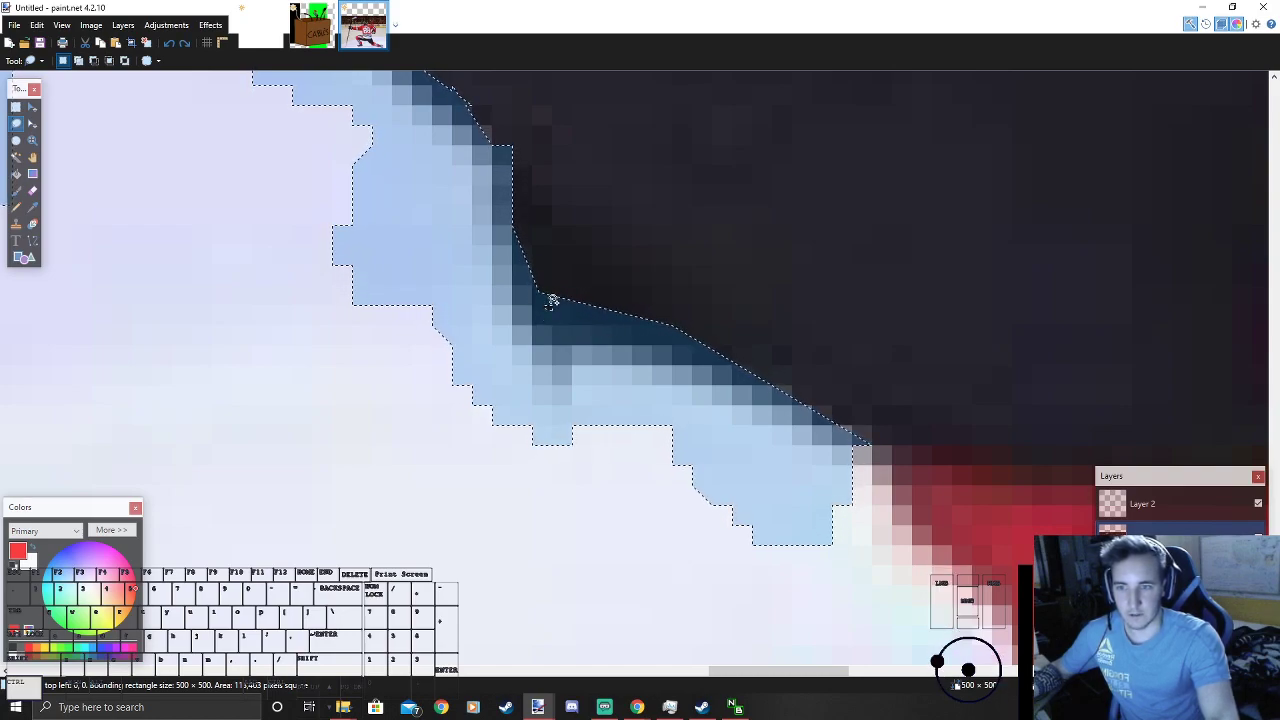
{"action": "scroll", "coordinate": [682, 413], "scroll_direction": "down", "scroll_amount": 1}
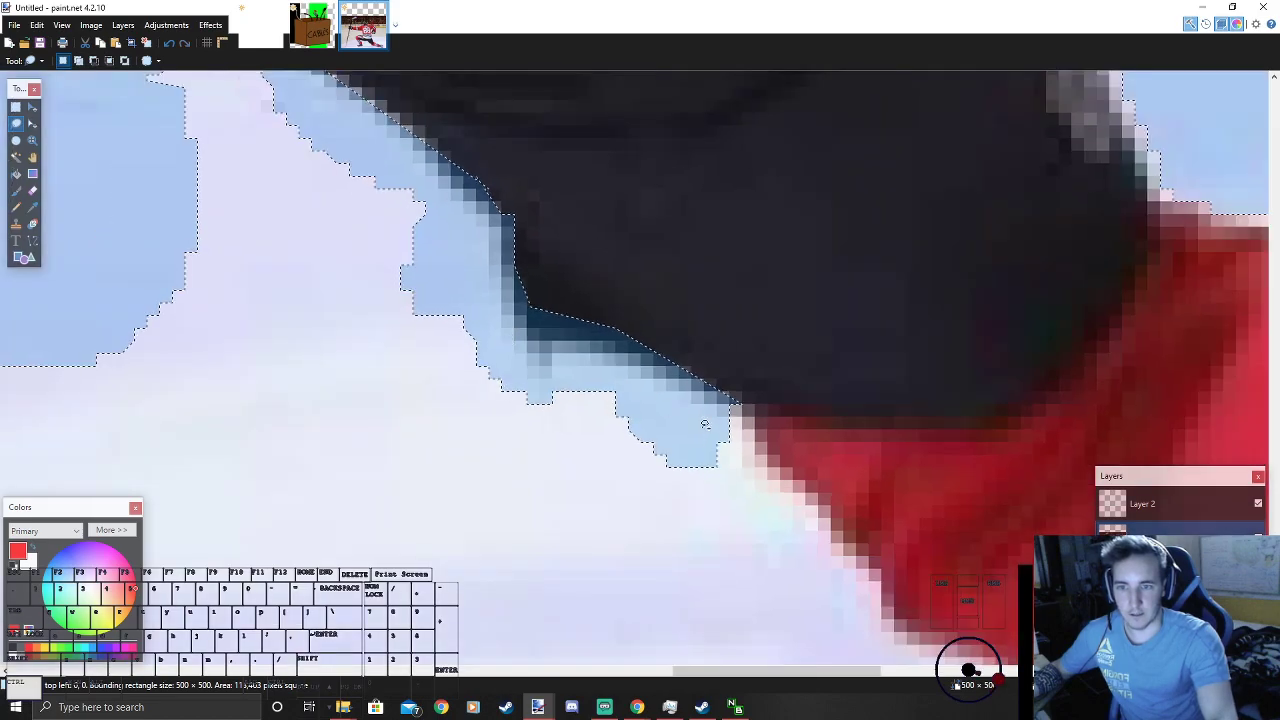
{"action": "scroll", "coordinate": [682, 413], "scroll_direction": "up", "scroll_amount": 1}
{"action": "mouse_move", "coordinate": [748, 372]}
{"action": "left_mouse_down"}
{"action": "mouse_move", "coordinate": [774, 558]}
{"action": "mouse_move", "coordinate": [838, 546]}
{"action": "mouse_move", "coordinate": [690, 400]}
{"action": "left_mouse_up"}
Step: Extend the lasso selection down the rear leg's red sock and onto its underside
{"action": "scroll", "coordinate": [687, 398], "scroll_direction": "down", "scroll_amount": 1}
{"action": "mouse_move", "coordinate": [846, 562]}
{"action": "left_mouse_down"}
{"action": "mouse_move", "coordinate": [842, 574]}
{"action": "mouse_move", "coordinate": [682, 428]}
{"action": "mouse_move", "coordinate": [695, 372]}
{"action": "mouse_move", "coordinate": [672, 484]}
{"action": "mouse_move", "coordinate": [640, 388]}
{"action": "left_mouse_up"}
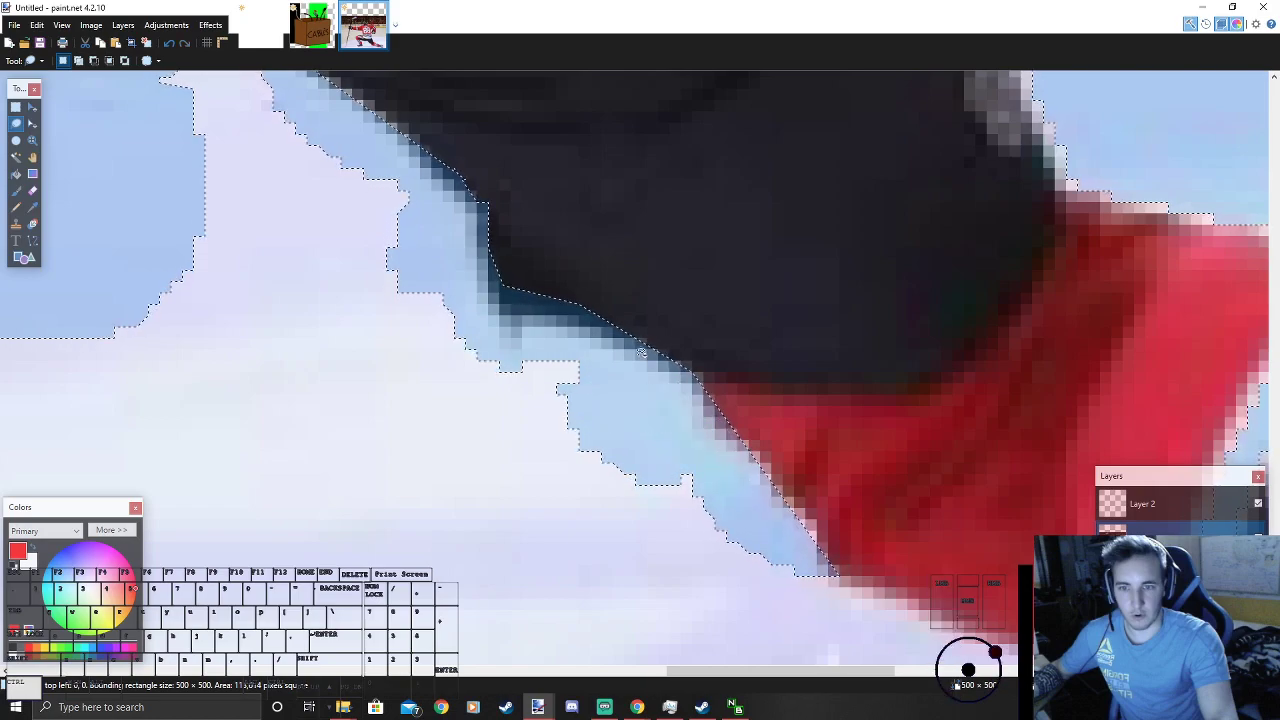
{"action": "scroll", "coordinate": [650, 388], "scroll_direction": "down", "scroll_amount": 2}
{"action": "scroll", "coordinate": [781, 515], "scroll_direction": "up", "scroll_amount": 2}
{"action": "scroll", "coordinate": [775, 490], "scroll_direction": "up", "scroll_amount": 1}
{"action": "left_click_drag", "start_coordinate": [752, 478], "coordinate": [948, 556]}
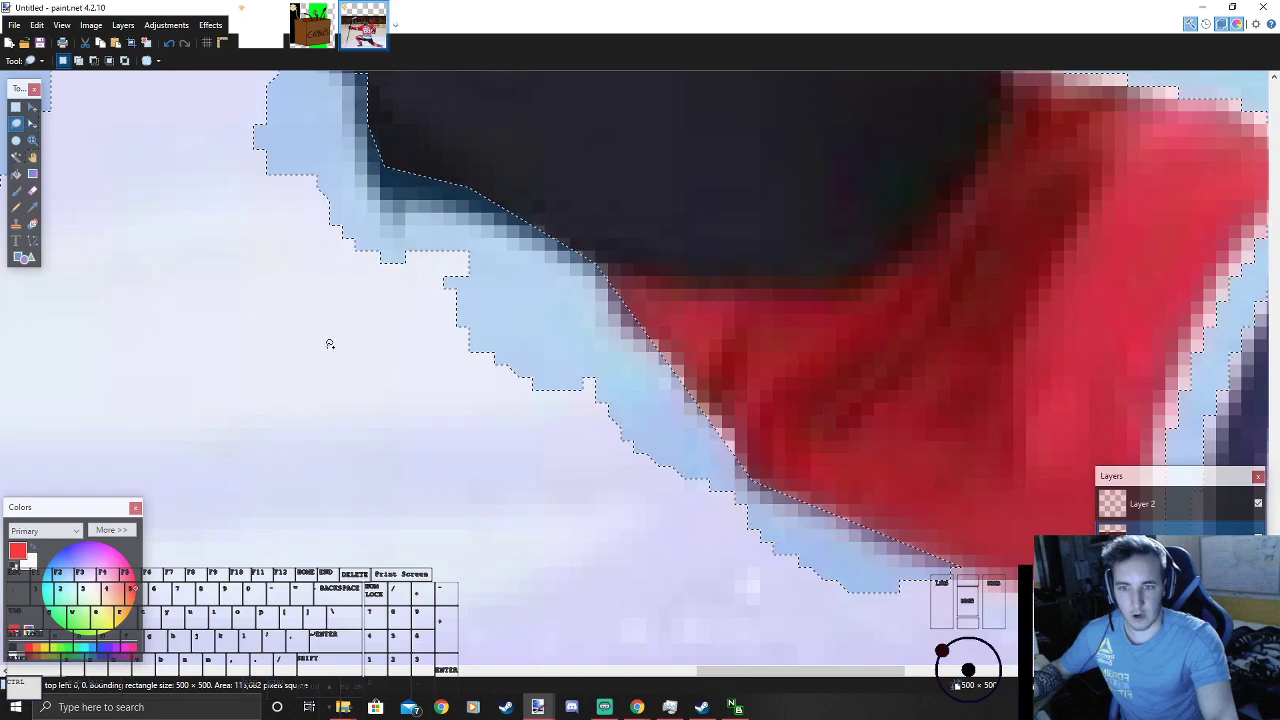
{"action": "scroll", "coordinate": [337, 360], "scroll_direction": "down", "scroll_amount": 2}
{"action": "scroll", "coordinate": [450, 378], "scroll_direction": "up", "scroll_amount": 3}
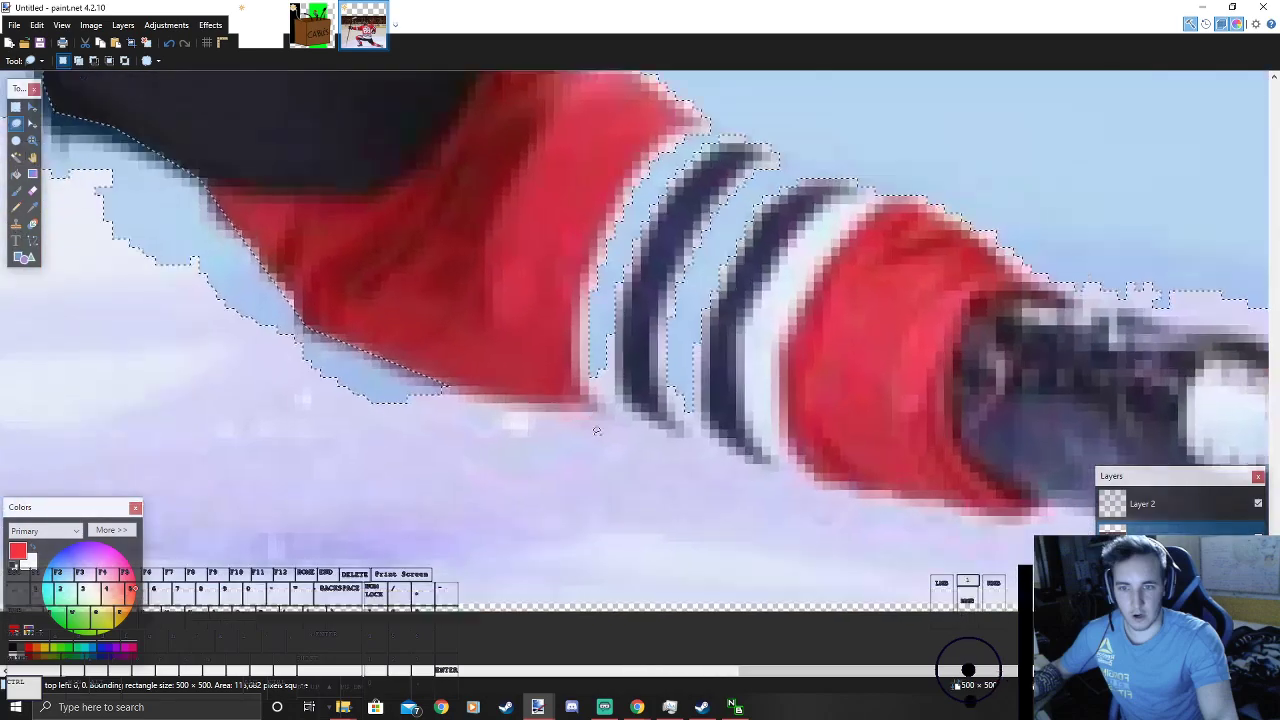
{"action": "scroll", "coordinate": [498, 357], "scroll_direction": "down", "scroll_amount": 2}
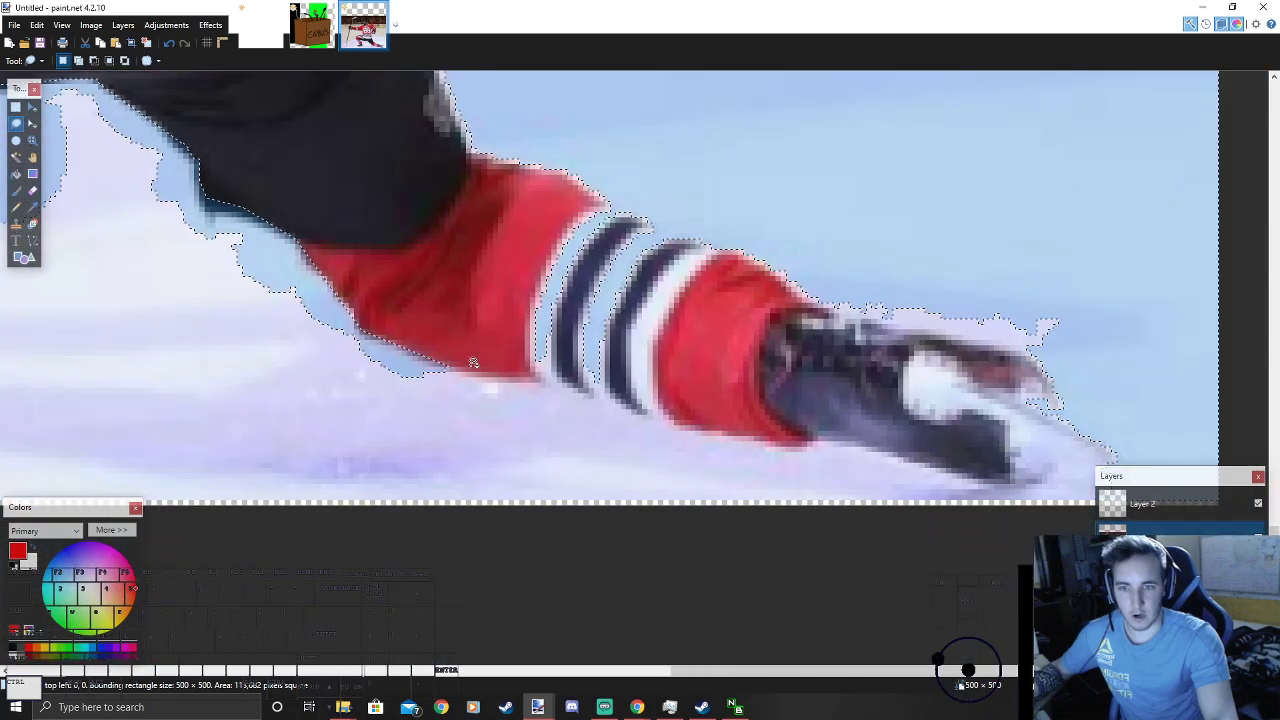
{"action": "scroll", "coordinate": [498, 377], "scroll_direction": "up", "scroll_amount": 1}
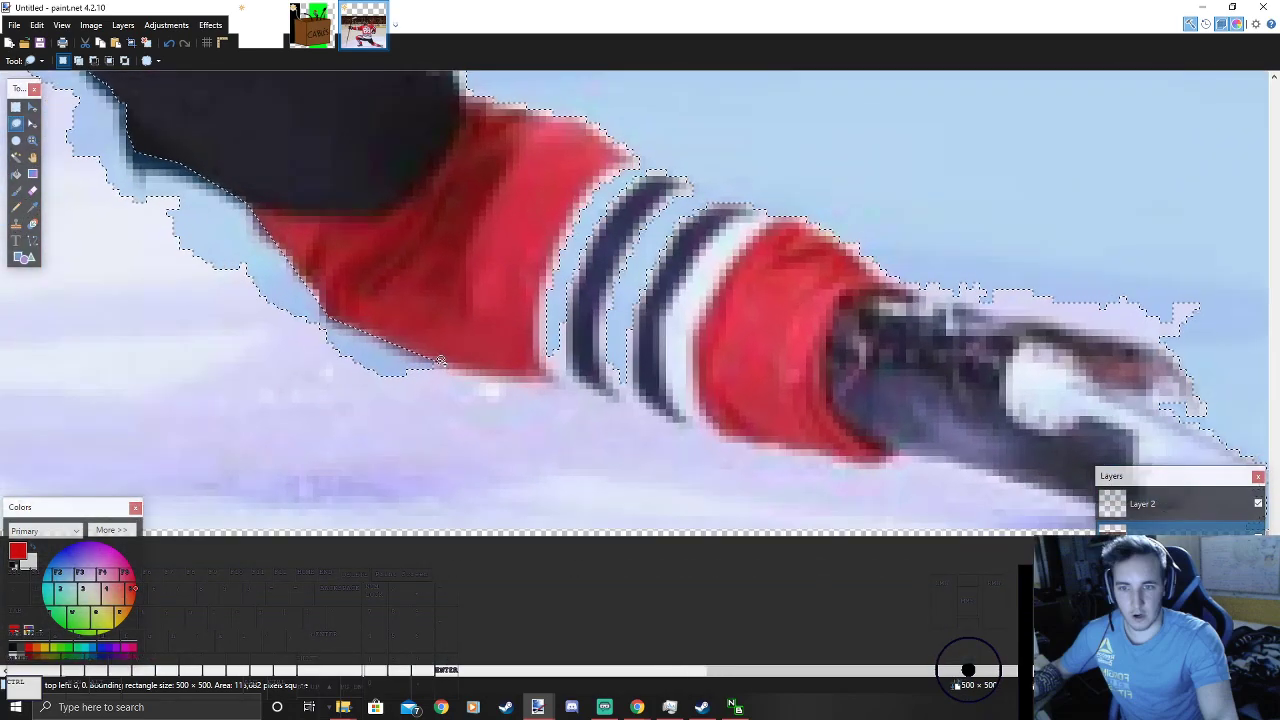
Step: Extend the lasso selection under the rear sock's striped band to the start of the lower red section
{"action": "mouse_move", "coordinate": [436, 357]}
{"action": "left_mouse_down"}
{"action": "mouse_move", "coordinate": [445, 437]}
{"action": "mouse_move", "coordinate": [640, 442]}
{"action": "mouse_move", "coordinate": [686, 426]}
{"action": "left_mouse_up"}
{"action": "scroll", "coordinate": [413, 350], "scroll_direction": "up", "scroll_amount": 2}
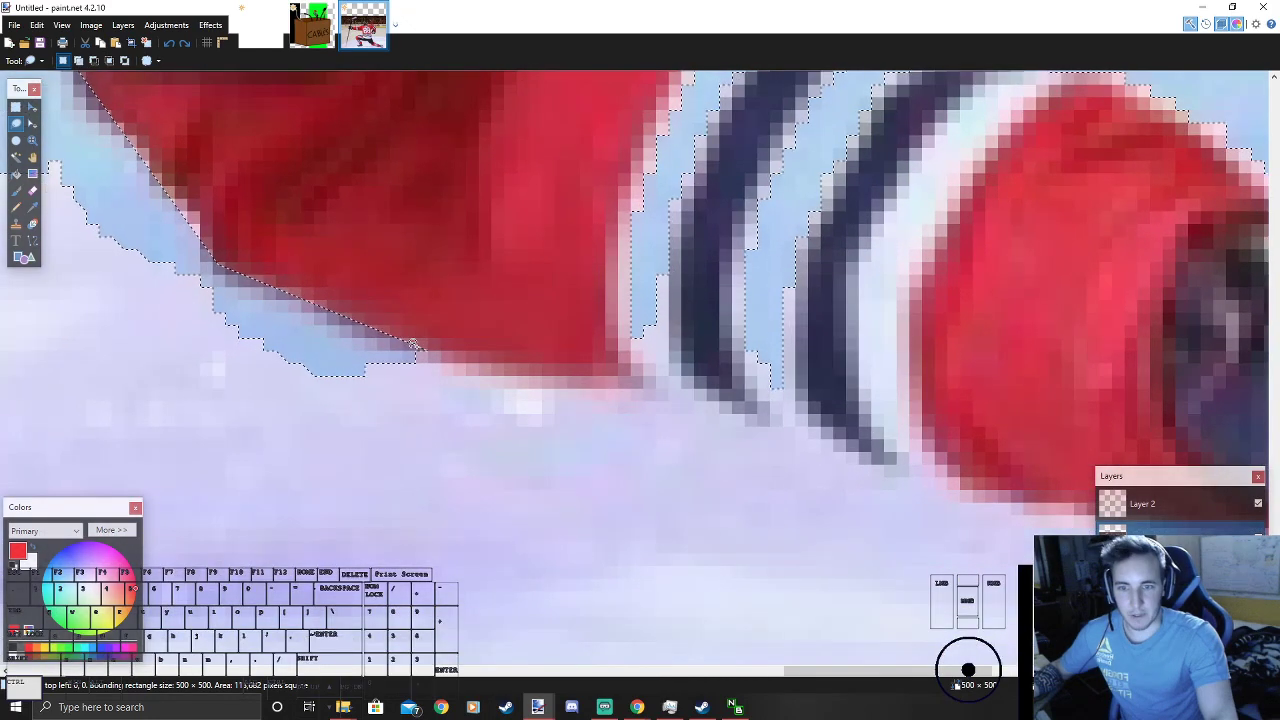
{"action": "mouse_move", "coordinate": [418, 350]}
{"action": "left_mouse_down"}
{"action": "mouse_move", "coordinate": [683, 462]}
{"action": "mouse_move", "coordinate": [763, 444]}
{"action": "mouse_move", "coordinate": [757, 410]}
{"action": "left_mouse_up"}
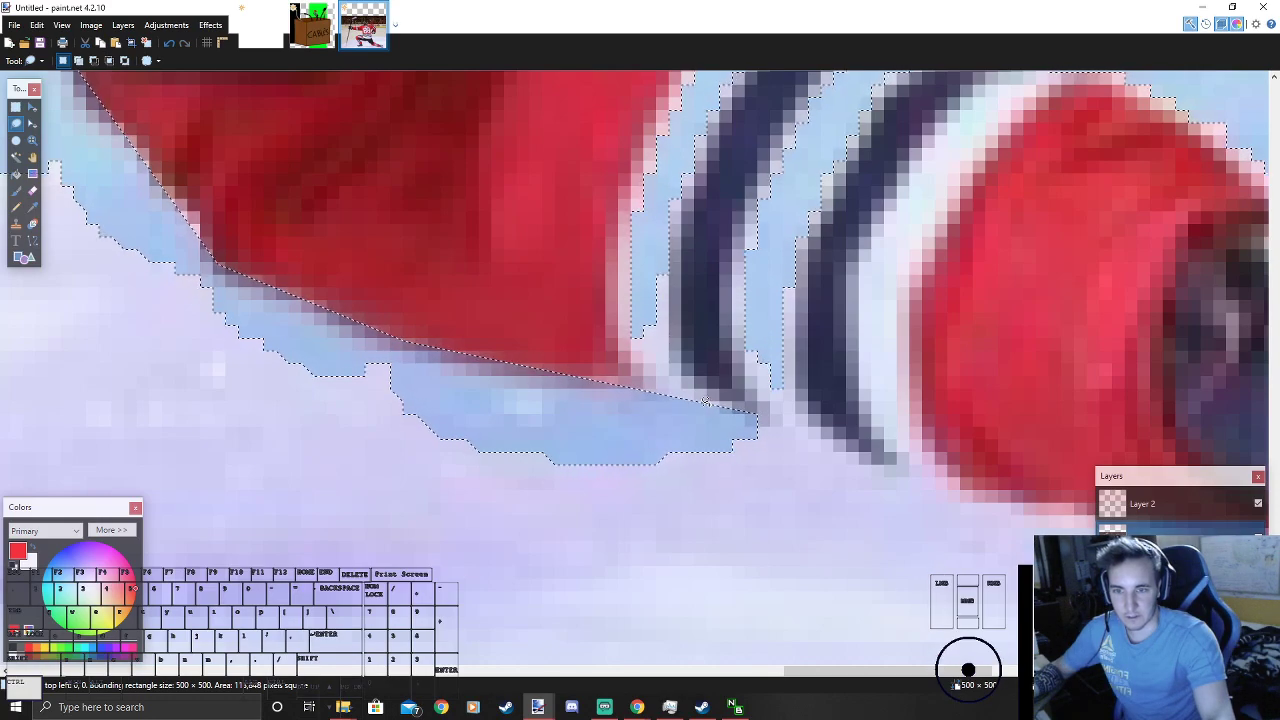
{"action": "mouse_move", "coordinate": [759, 410]}
{"action": "left_mouse_down"}
{"action": "mouse_move", "coordinate": [993, 530]}
{"action": "mouse_move", "coordinate": [1035, 516]}
{"action": "left_mouse_up"}
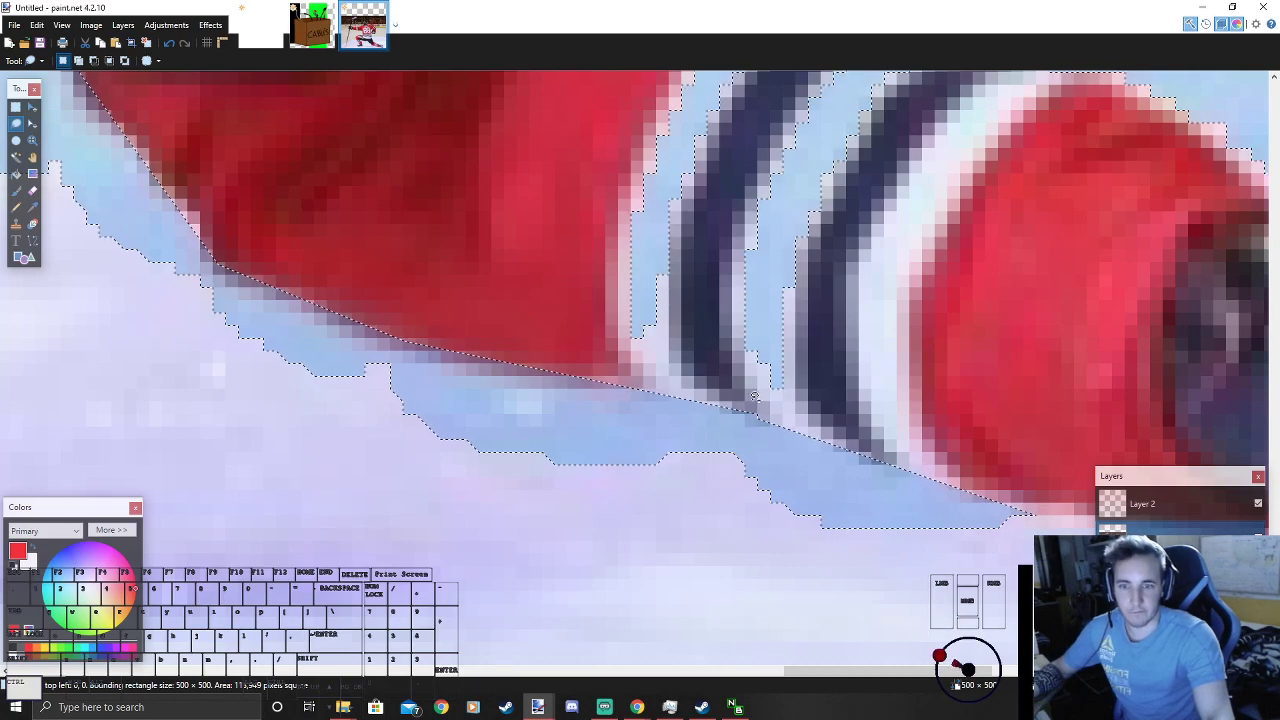
{"action": "scroll", "coordinate": [760, 488], "scroll_direction": "down", "scroll_amount": 3}
{"action": "scroll", "coordinate": [809, 423], "scroll_direction": "up", "scroll_amount": 3}
{"action": "mouse_move", "coordinate": [744, 386]}
{"action": "left_mouse_down"}
{"action": "mouse_move", "coordinate": [962, 467]}
{"action": "mouse_move", "coordinate": [680, 385]}
{"action": "mouse_move", "coordinate": [940, 438]}
{"action": "mouse_move", "coordinate": [735, 390]}
{"action": "left_mouse_up"}
{"action": "key", "text": "ctrl+z"}
{"action": "key", "text": "ctrl+z"}
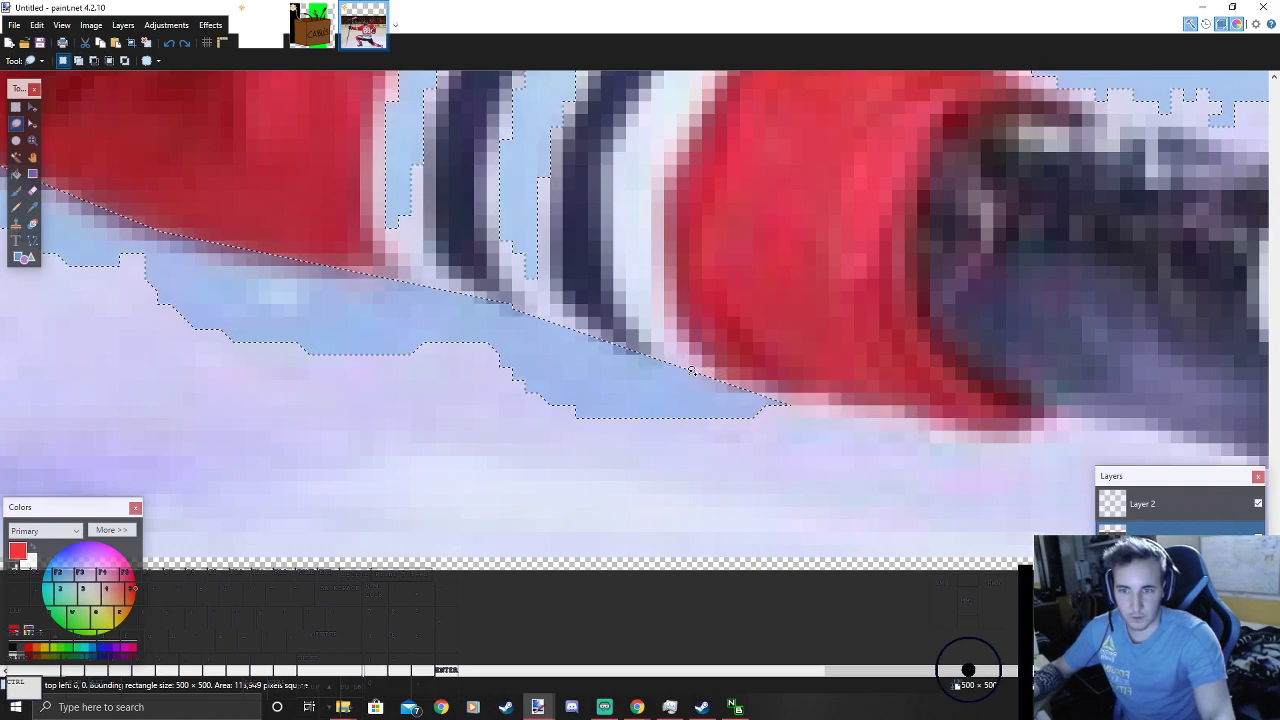
Step: Extend the lasso selection under the rear sock's lower red section to the skate boot
{"action": "mouse_move", "coordinate": [766, 451]}
{"action": "left_mouse_down"}
{"action": "mouse_move", "coordinate": [1063, 461]}
{"action": "mouse_move", "coordinate": [1102, 441]}
{"action": "left_mouse_up"}
{"action": "scroll", "coordinate": [655, 450], "scroll_direction": "down", "scroll_amount": 4}
{"action": "scroll", "coordinate": [951, 440], "scroll_direction": "up", "scroll_amount": 4}
{"action": "scroll", "coordinate": [655, 430], "scroll_direction": "down", "scroll_amount": 3}
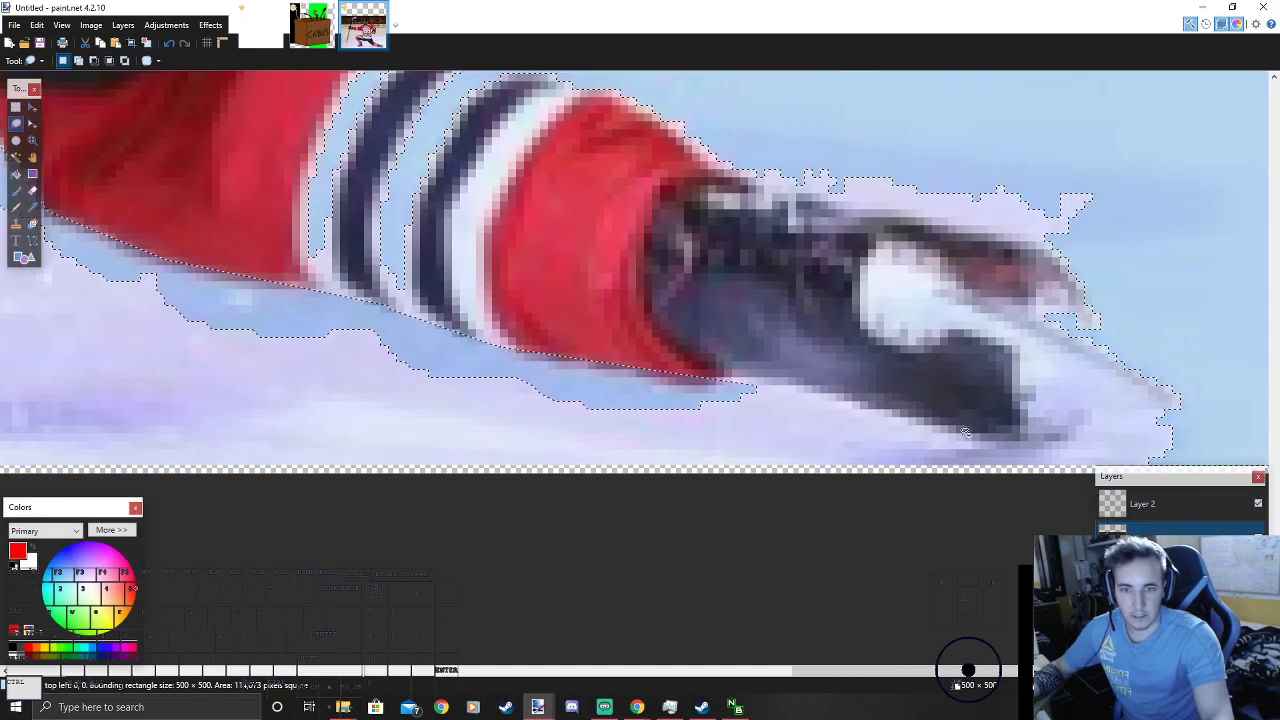
Step: Extend the lasso selection under the rear skate's boot and along its blade to the tip
{"action": "mouse_move", "coordinate": [692, 378]}
{"action": "left_mouse_down"}
{"action": "mouse_move", "coordinate": [704, 440]}
{"action": "mouse_move", "coordinate": [773, 420]}
{"action": "mouse_move", "coordinate": [779, 389]}
{"action": "mouse_move", "coordinate": [825, 446]}
{"action": "mouse_move", "coordinate": [1011, 460]}
{"action": "left_mouse_up"}
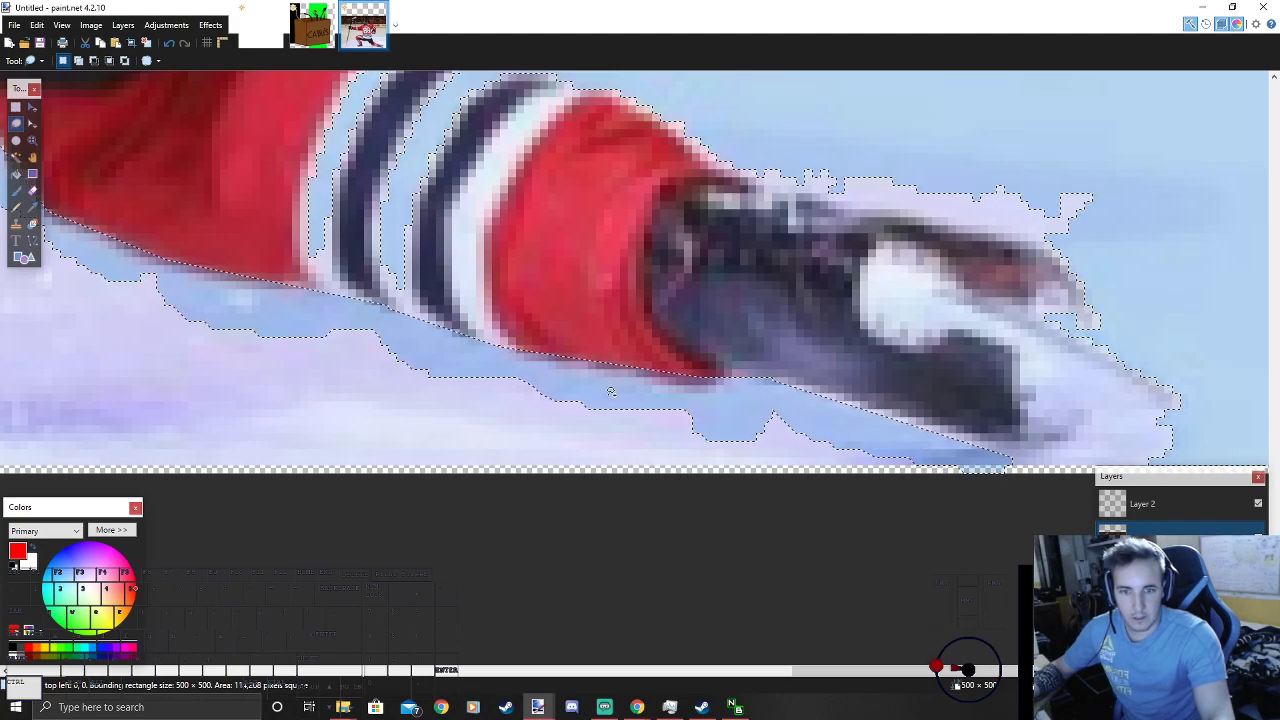
{"action": "scroll", "coordinate": [612, 391], "scroll_direction": "down", "scroll_amount": 3}
{"action": "scroll", "coordinate": [901, 436], "scroll_direction": "up", "scroll_amount": 3}
{"action": "mouse_move", "coordinate": [851, 423]}
{"action": "left_mouse_down"}
{"action": "mouse_move", "coordinate": [1030, 452]}
{"action": "mouse_move", "coordinate": [850, 425]}
{"action": "mouse_move", "coordinate": [958, 437]}
{"action": "left_mouse_up"}
{"action": "key", "text": "ctrl+z"}
{"action": "mouse_move", "coordinate": [1052, 466]}
{"action": "left_mouse_down"}
{"action": "mouse_move", "coordinate": [1046, 406]}
{"action": "mouse_move", "coordinate": [995, 409]}
{"action": "mouse_move", "coordinate": [1107, 419]}
{"action": "mouse_move", "coordinate": [1126, 392]}
{"action": "left_mouse_up"}
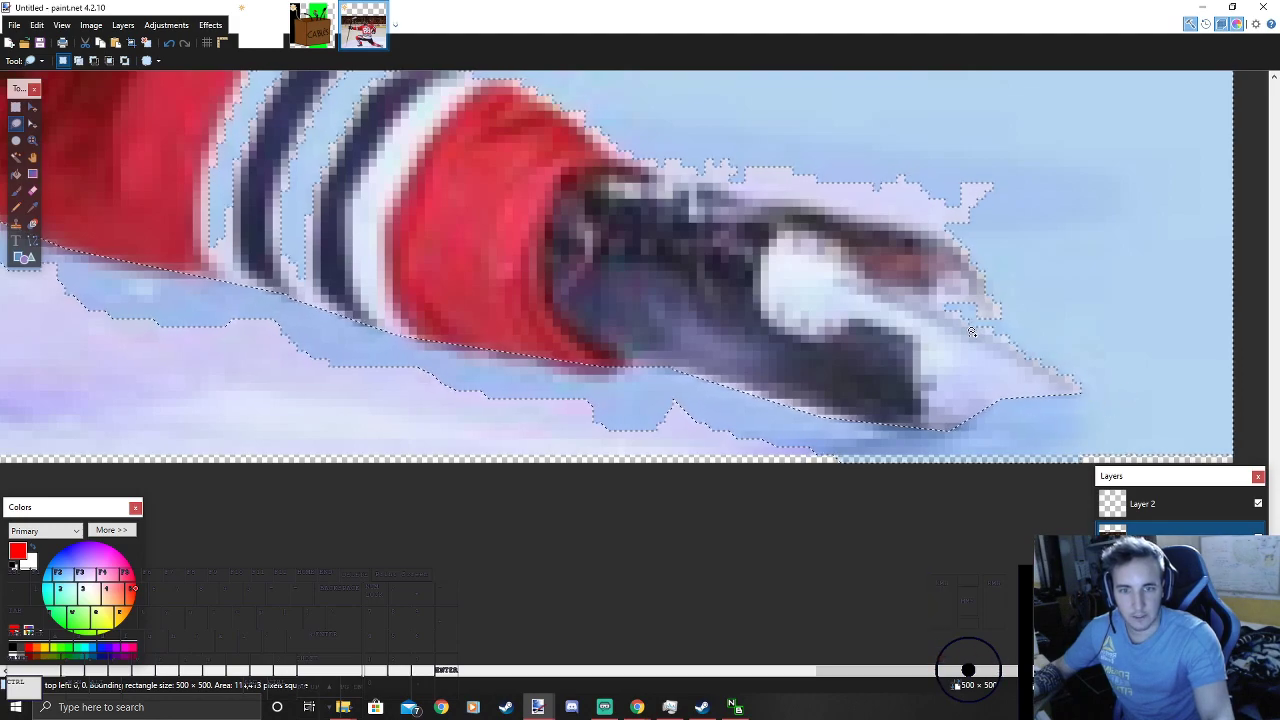
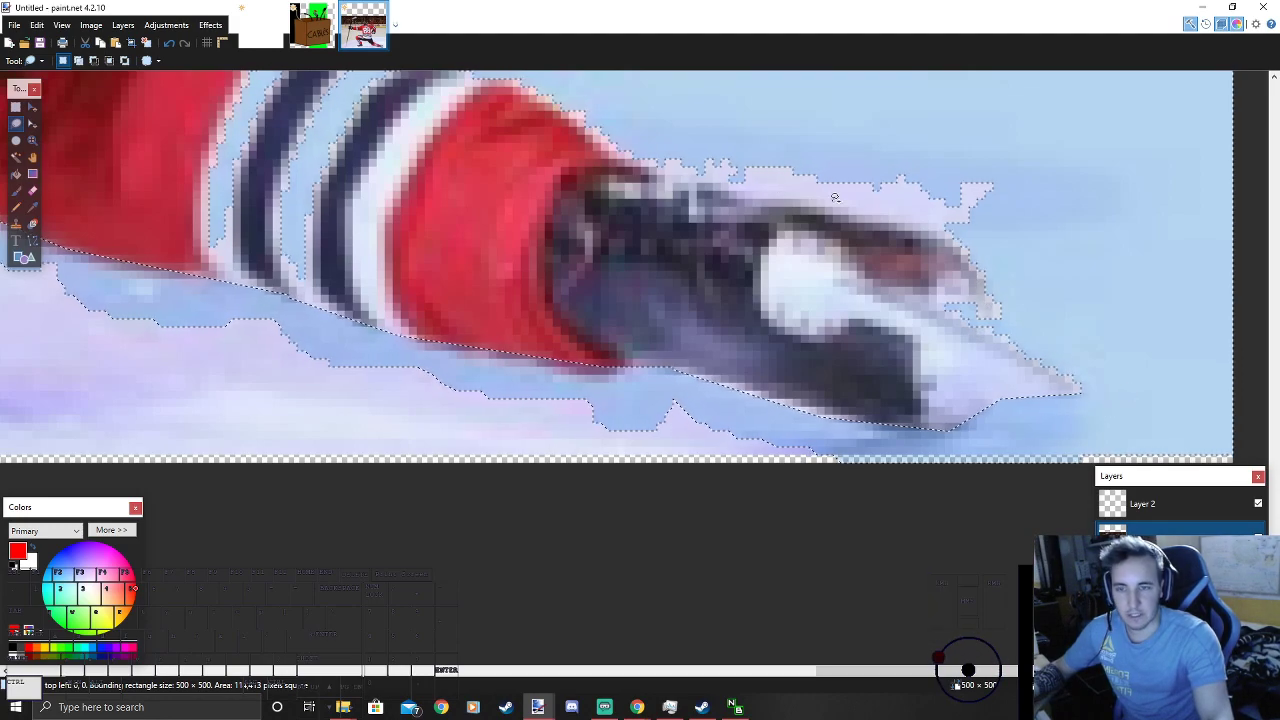
Step: Tighten the lasso selection along the top edge of the rear skate's boot
{"action": "mouse_move", "coordinate": [735, 176]}
{"action": "left_mouse_down"}
{"action": "mouse_move", "coordinate": [990, 190]}
{"action": "mouse_move", "coordinate": [945, 222]}
{"action": "mouse_move", "coordinate": [706, 176]}
{"action": "left_mouse_up"}
{"action": "mouse_move", "coordinate": [642, 150]}
{"action": "left_mouse_down"}
{"action": "mouse_move", "coordinate": [737, 128]}
{"action": "mouse_move", "coordinate": [786, 194]}
{"action": "left_mouse_up"}
{"action": "scroll", "coordinate": [788, 205], "scroll_direction": "down", "scroll_amount": 12}
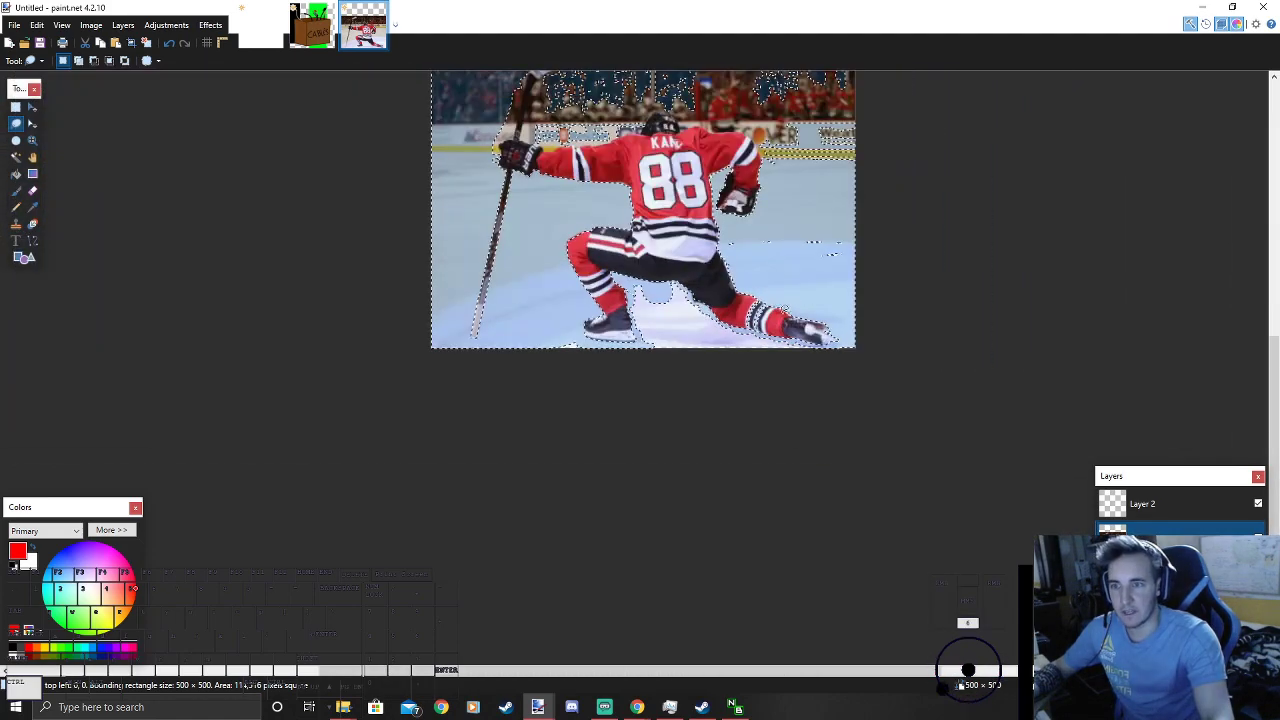
Step: Add the upper part of the ice between the front sock and the rear thigh to the lasso selection
{"action": "scroll", "coordinate": [663, 282], "scroll_direction": "up", "scroll_amount": 8}
{"action": "scroll", "coordinate": [560, 312], "scroll_direction": "up", "scroll_amount": 1}
{"action": "scroll", "coordinate": [552, 276], "scroll_direction": "up", "scroll_amount": 3}
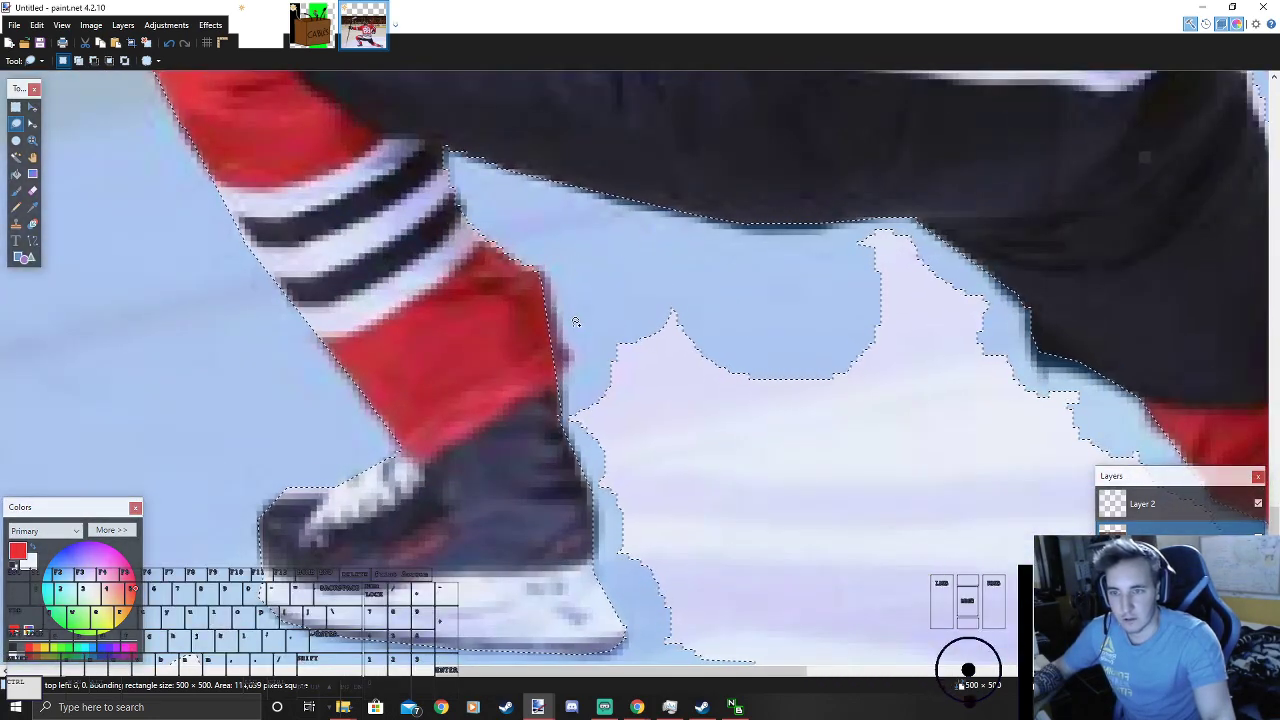
{"action": "mouse_move", "coordinate": [720, 290]}
{"action": "left_mouse_down"}
{"action": "mouse_move", "coordinate": [572, 415]}
{"action": "mouse_move", "coordinate": [696, 258]}
{"action": "left_mouse_up"}
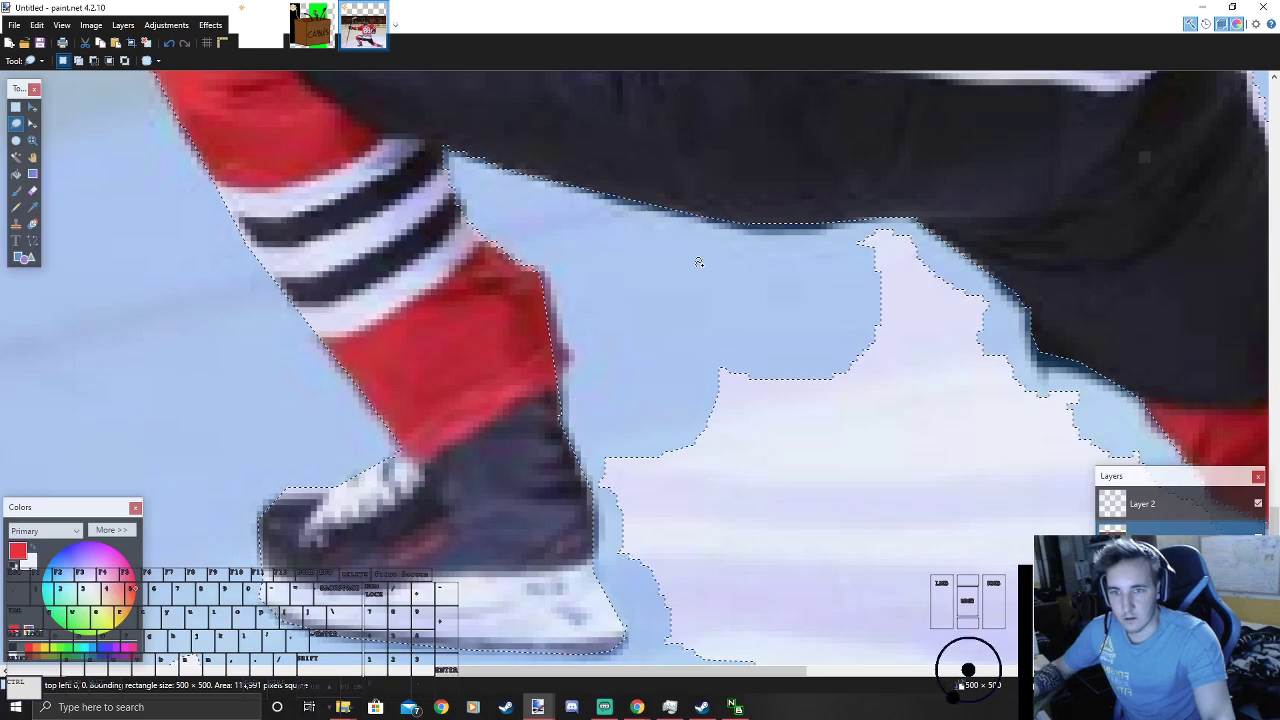
{"action": "left_click_drag", "start_coordinate": [877, 232], "coordinate": [1008, 322]}
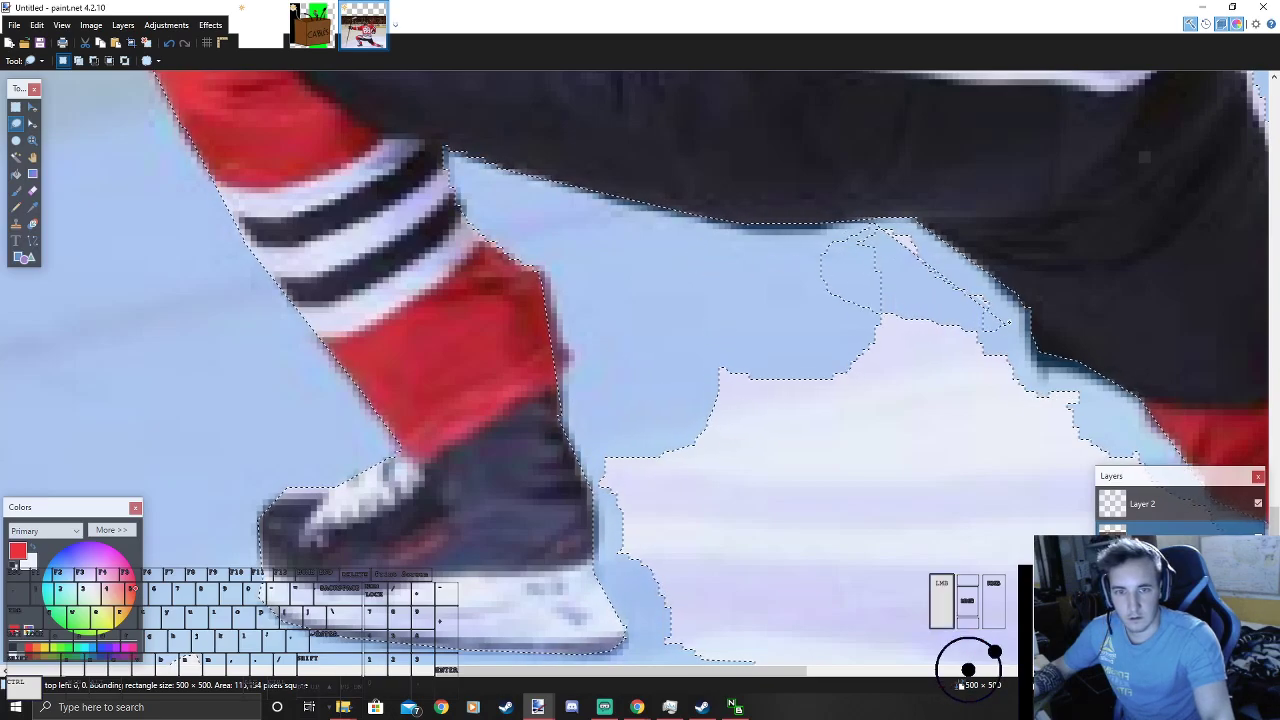
{"action": "left_click_drag", "start_coordinate": [862, 243], "coordinate": [860, 246]}
{"action": "scroll", "coordinate": [622, 325], "scroll_direction": "down", "scroll_amount": 4}
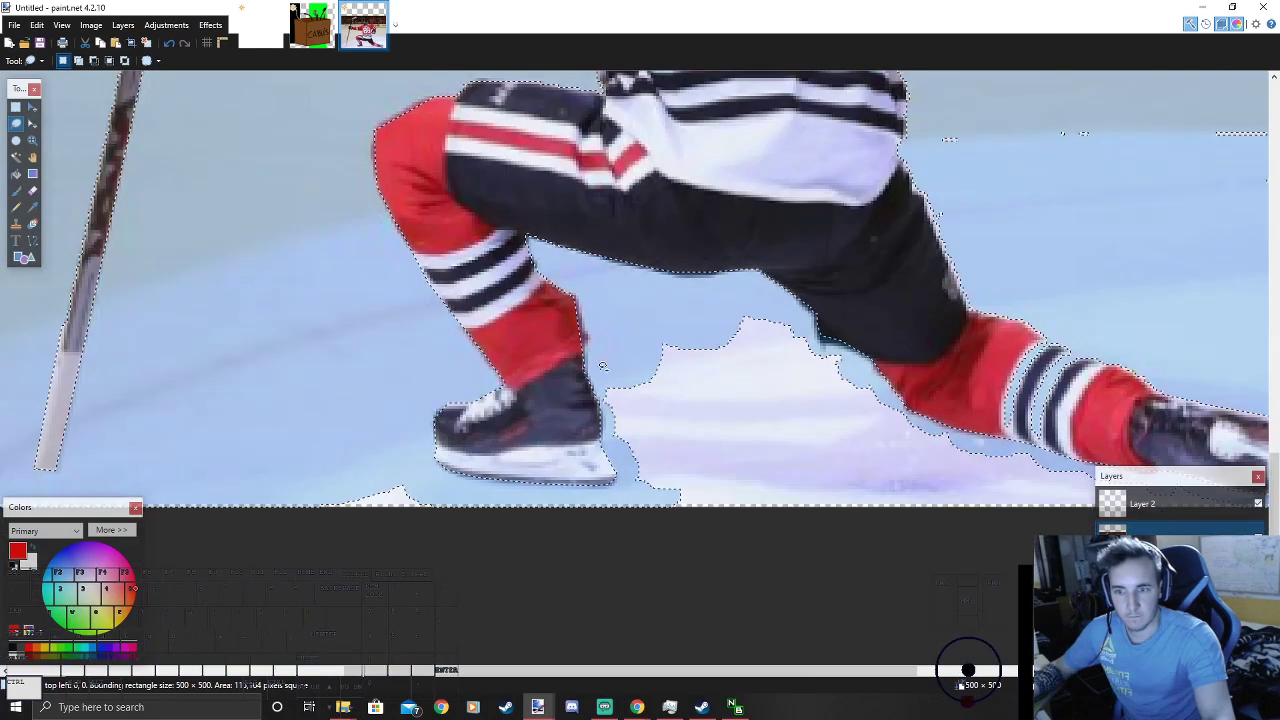
Step: Add the remaining ice between the front skate and the rear leg to the selection, down to the picture's bottom edge
{"action": "scroll", "coordinate": [609, 390], "scroll_direction": "up", "scroll_amount": 4}
{"action": "mouse_move", "coordinate": [683, 299]}
{"action": "left_mouse_down"}
{"action": "mouse_move", "coordinate": [788, 598]}
{"action": "mouse_move", "coordinate": [668, 580]}
{"action": "mouse_move", "coordinate": [660, 512]}
{"action": "left_mouse_up"}
{"action": "mouse_move", "coordinate": [681, 256]}
{"action": "left_mouse_down"}
{"action": "mouse_move", "coordinate": [974, 309]}
{"action": "mouse_move", "coordinate": [909, 206]}
{"action": "mouse_move", "coordinate": [1042, 398]}
{"action": "mouse_move", "coordinate": [1050, 285]}
{"action": "mouse_move", "coordinate": [950, 240]}
{"action": "left_mouse_up"}
{"action": "scroll", "coordinate": [765, 305], "scroll_direction": "down", "scroll_amount": 4}
{"action": "scroll", "coordinate": [1060, 449], "scroll_direction": "up", "scroll_amount": 4}
{"action": "mouse_move", "coordinate": [1076, 343]}
{"action": "left_mouse_down"}
{"action": "mouse_move", "coordinate": [1030, 398]}
{"action": "mouse_move", "coordinate": [800, 228]}
{"action": "mouse_move", "coordinate": [857, 234]}
{"action": "left_mouse_up"}
{"action": "mouse_move", "coordinate": [894, 289]}
{"action": "left_mouse_down"}
{"action": "mouse_move", "coordinate": [822, 197]}
{"action": "mouse_move", "coordinate": [856, 235]}
{"action": "left_mouse_up"}
{"action": "mouse_move", "coordinate": [670, 206]}
{"action": "left_mouse_down"}
{"action": "mouse_move", "coordinate": [508, 545]}
{"action": "mouse_move", "coordinate": [875, 584]}
{"action": "mouse_move", "coordinate": [1029, 523]}
{"action": "mouse_move", "coordinate": [1106, 430]}
{"action": "mouse_move", "coordinate": [1122, 338]}
{"action": "left_mouse_up"}
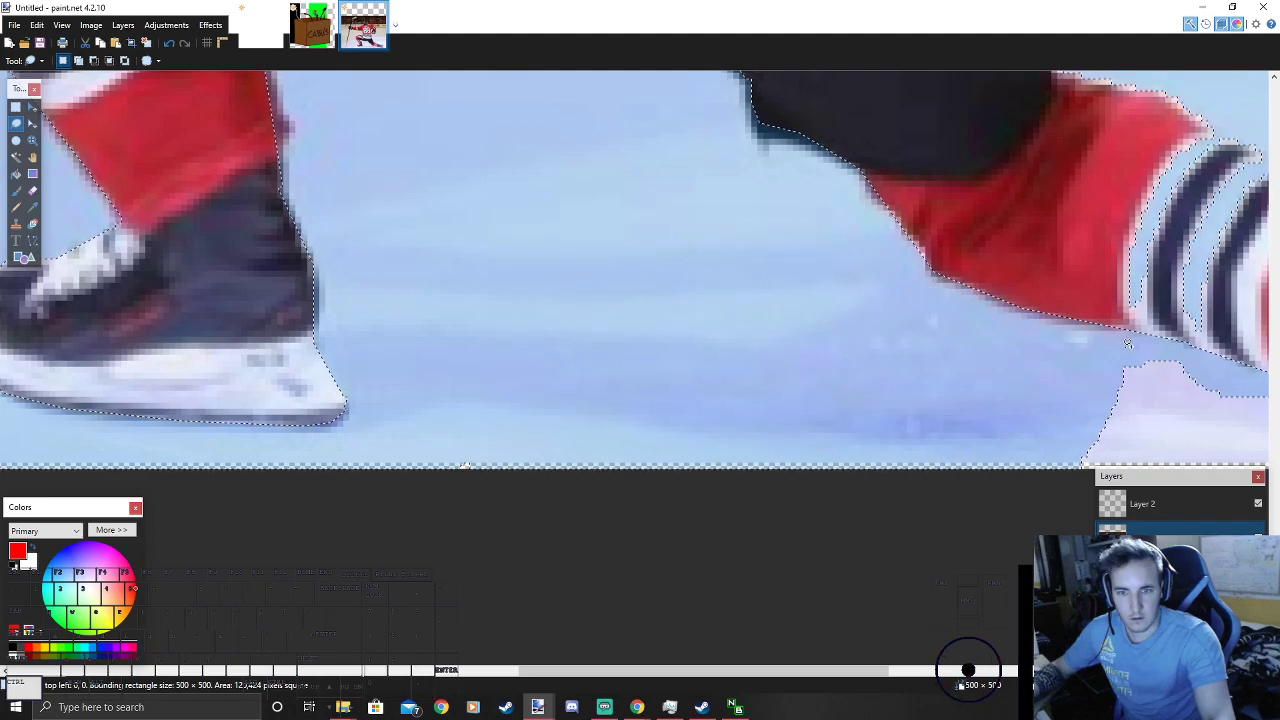
{"action": "mouse_move", "coordinate": [414, 468]}
{"action": "left_mouse_down"}
{"action": "mouse_move", "coordinate": [603, 543]}
{"action": "mouse_move", "coordinate": [430, 510]}
{"action": "left_mouse_up"}
Step: Add the leftover ice beneath the rear sock and skate to the lasso selection
{"action": "scroll", "coordinate": [300, 406], "scroll_direction": "down", "scroll_amount": 6}
{"action": "scroll", "coordinate": [299, 407], "scroll_direction": "down", "scroll_amount": 1}
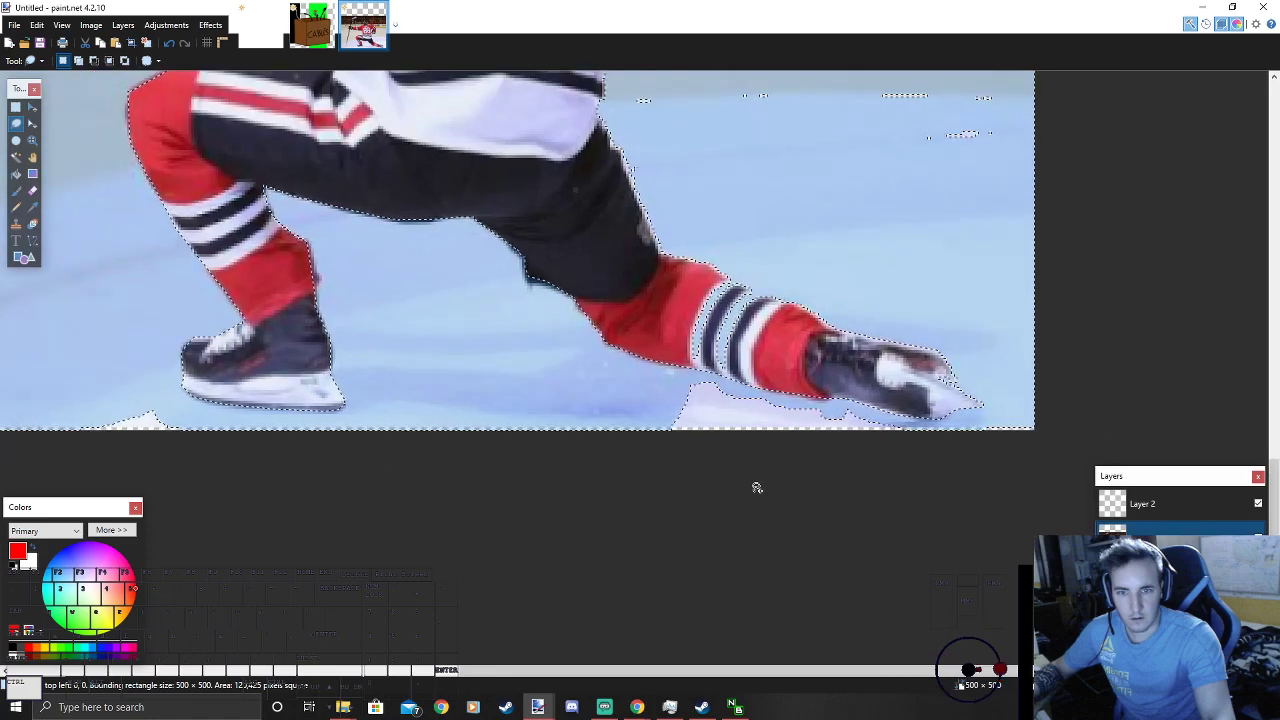
{"action": "scroll", "coordinate": [831, 454], "scroll_direction": "up", "scroll_amount": 7}
{"action": "mouse_move", "coordinate": [467, 323]}
{"action": "left_mouse_down"}
{"action": "mouse_move", "coordinate": [468, 522]}
{"action": "mouse_move", "coordinate": [1010, 466]}
{"action": "mouse_move", "coordinate": [1043, 431]}
{"action": "mouse_move", "coordinate": [960, 409]}
{"action": "left_mouse_up"}
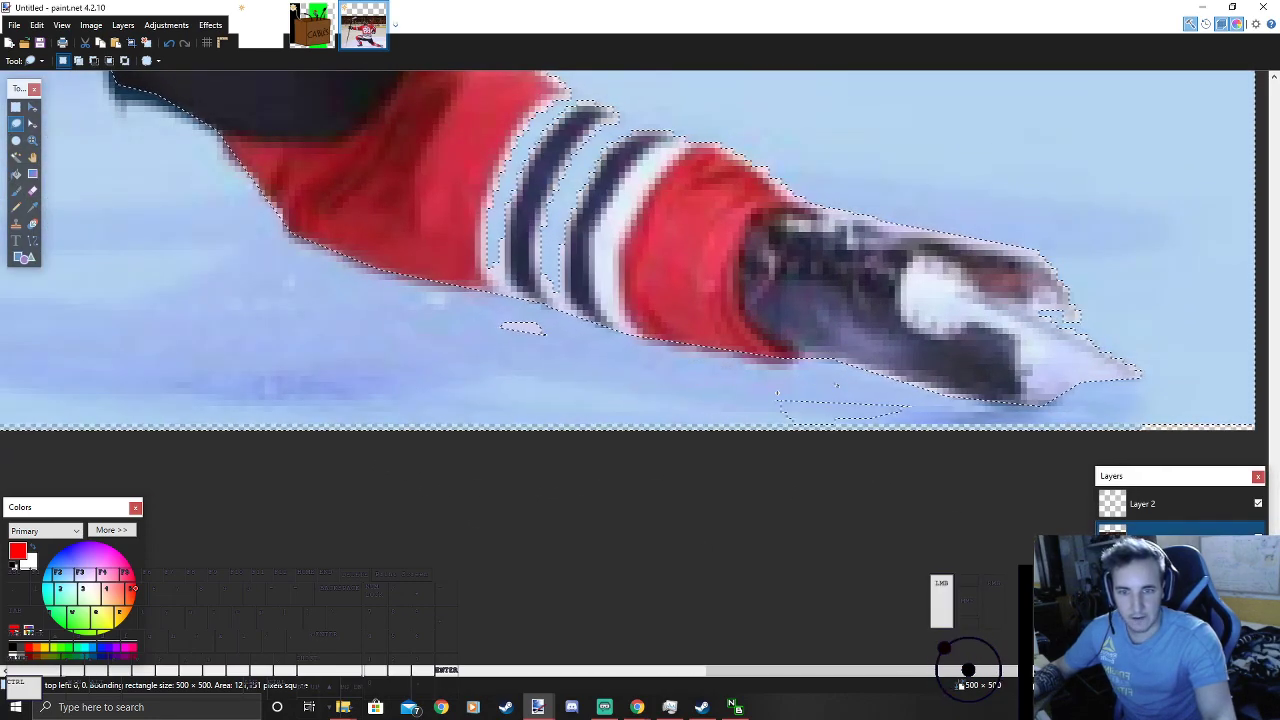
{"action": "mouse_move", "coordinate": [465, 322]}
{"action": "left_mouse_down"}
{"action": "mouse_move", "coordinate": [557, 367]}
{"action": "mouse_move", "coordinate": [484, 309]}
{"action": "mouse_move", "coordinate": [471, 316]}
{"action": "left_mouse_up"}
{"action": "mouse_move", "coordinate": [1076, 419]}
{"action": "left_mouse_down"}
{"action": "mouse_move", "coordinate": [1277, 409]}
{"action": "mouse_move", "coordinate": [1261, 349]}
{"action": "left_mouse_up"}
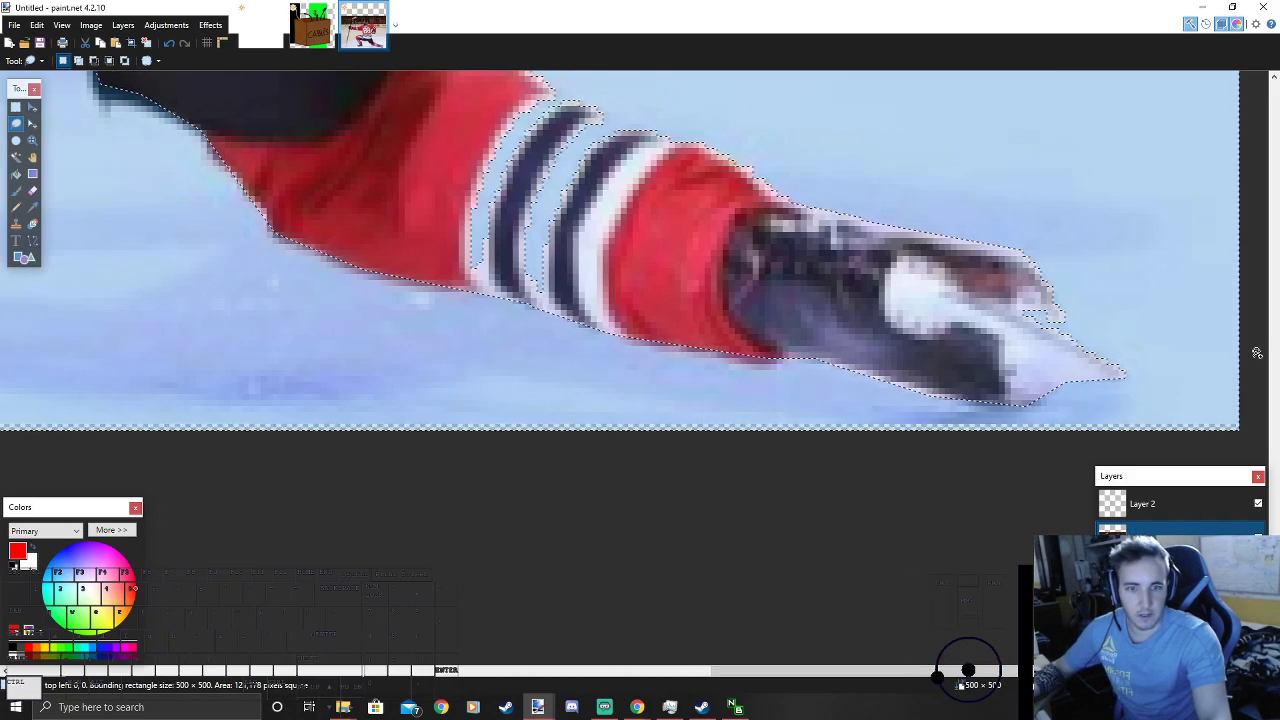
Step: Add the small leftover ice patch at the picture's bottom edge, between the stick and the front skate, to the selection
{"action": "scroll", "coordinate": [1047, 402], "scroll_direction": "down", "scroll_amount": 10}
{"action": "scroll", "coordinate": [686, 414], "scroll_direction": "up", "scroll_amount": 5}
{"action": "scroll", "coordinate": [688, 414], "scroll_direction": "up", "scroll_amount": 2}
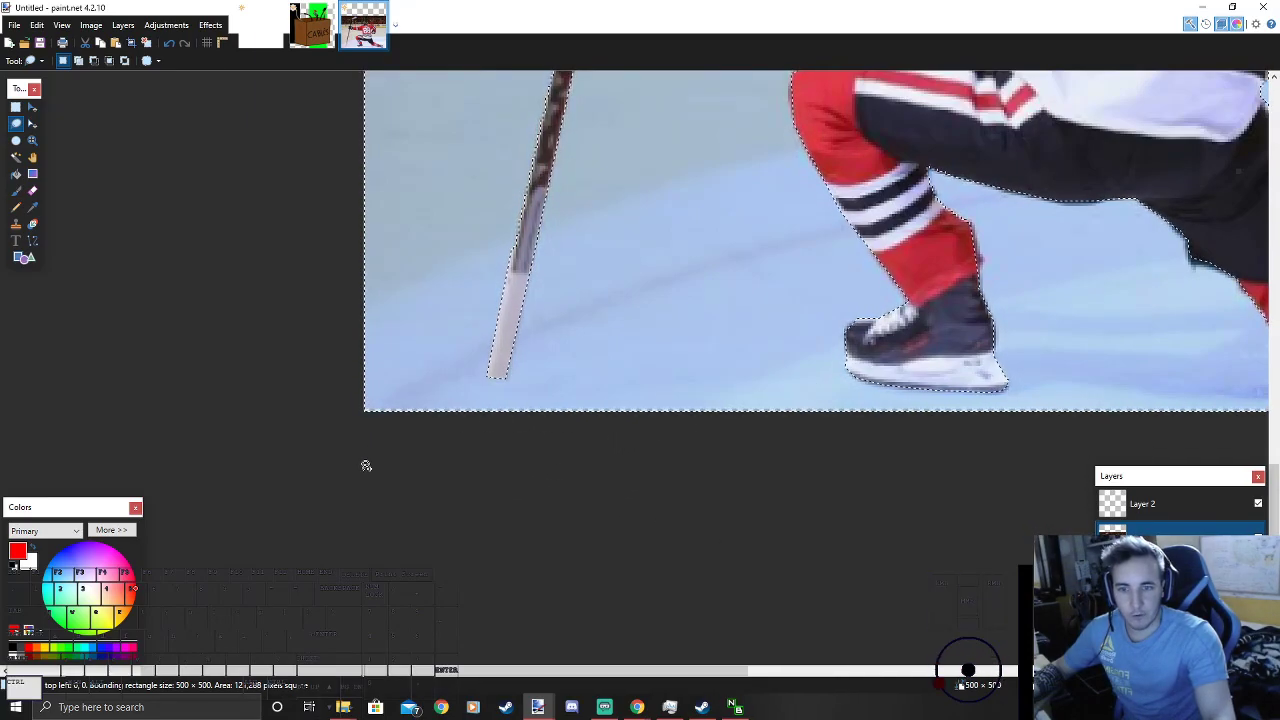
Step: Tighten the lasso selection along the outer edge of the hockey stick's shaft, just below the glove
{"action": "scroll", "coordinate": [365, 465], "scroll_direction": "down", "scroll_amount": 4}
{"action": "scroll", "coordinate": [440, 300], "scroll_direction": "up", "scroll_amount": 7}
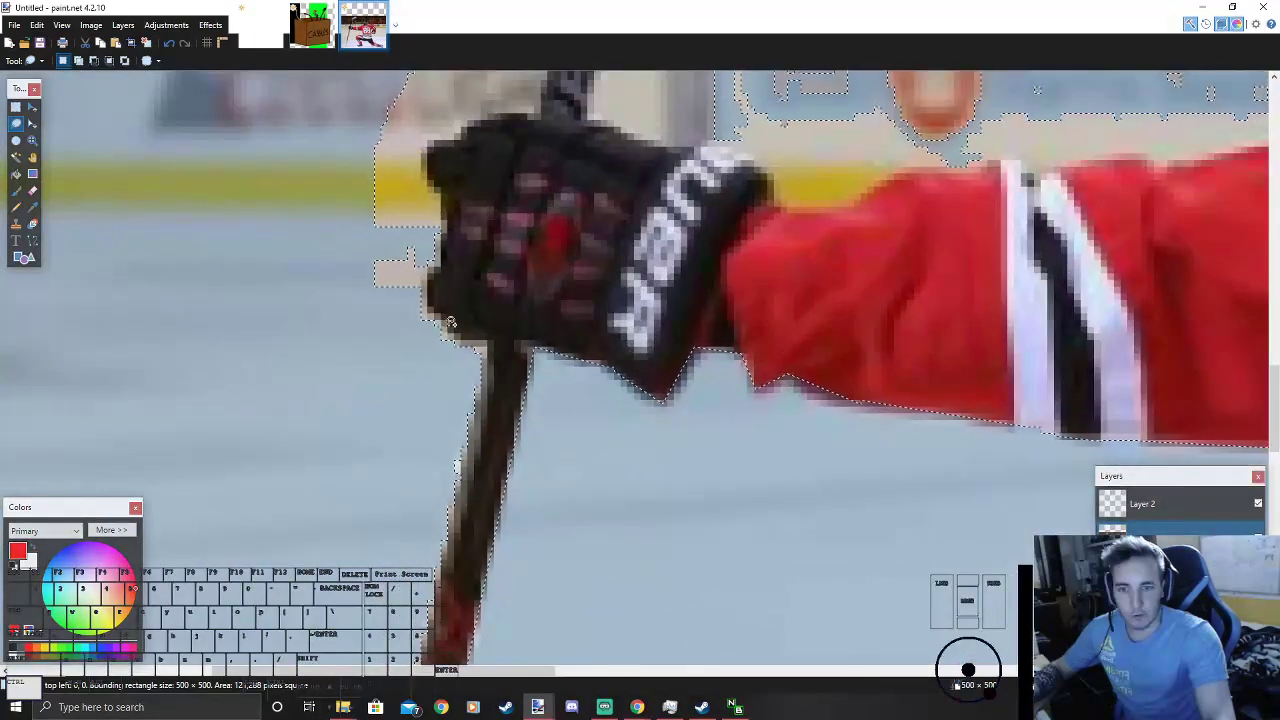
{"action": "mouse_move", "coordinate": [488, 343]}
{"action": "left_mouse_down"}
{"action": "mouse_move", "coordinate": [391, 436]}
{"action": "mouse_move", "coordinate": [357, 553]}
{"action": "mouse_move", "coordinate": [431, 638]}
{"action": "left_mouse_up"}
{"action": "scroll", "coordinate": [480, 345], "scroll_direction": "down", "scroll_amount": 4}
{"action": "scroll", "coordinate": [450, 562], "scroll_direction": "up", "scroll_amount": 4}
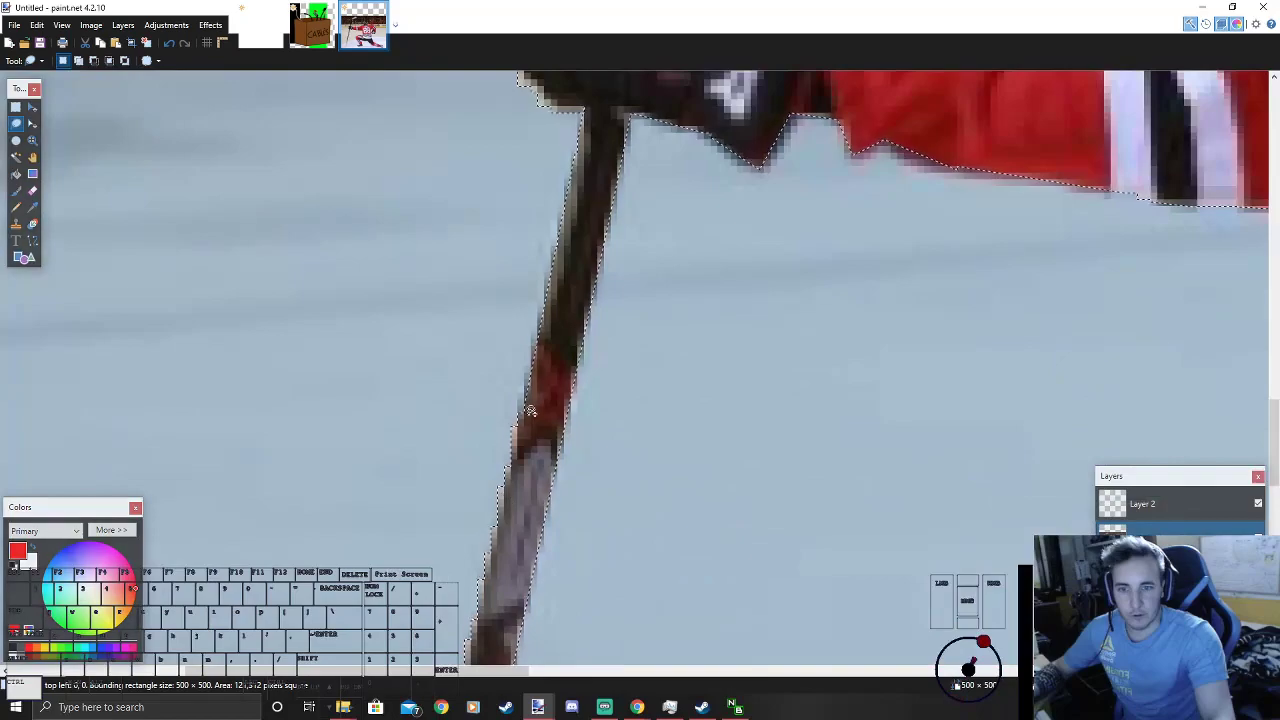
Step: Try to tighten the lasso selection along the outer edge of the hockey stick's lower shaft
{"action": "scroll", "coordinate": [658, 270], "scroll_direction": "down", "scroll_amount": 4}
{"action": "scroll", "coordinate": [621, 409], "scroll_direction": "up", "scroll_amount": 2}
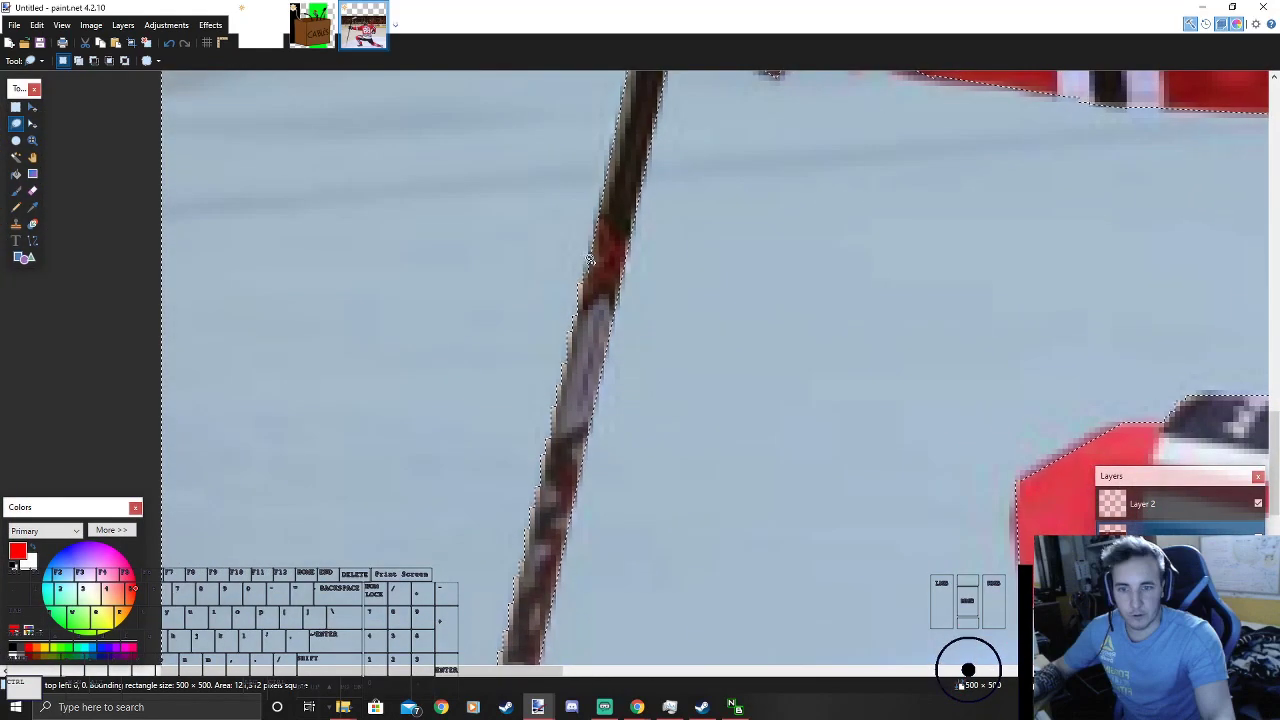
{"action": "left_click_drag", "start_coordinate": [588, 260], "coordinate": [586, 266]}
{"action": "mouse_move", "coordinate": [408, 522]}
{"action": "left_mouse_down"}
{"action": "mouse_move", "coordinate": [500, 612]}
{"action": "mouse_move", "coordinate": [518, 613]}
{"action": "mouse_move", "coordinate": [495, 598]}
{"action": "mouse_move", "coordinate": [537, 385]}
{"action": "mouse_move", "coordinate": [588, 264]}
{"action": "left_mouse_up"}
{"action": "key", "text": "ctrl+z"}
{"action": "left_click_drag", "start_coordinate": [588, 264], "coordinate": [588, 264]}
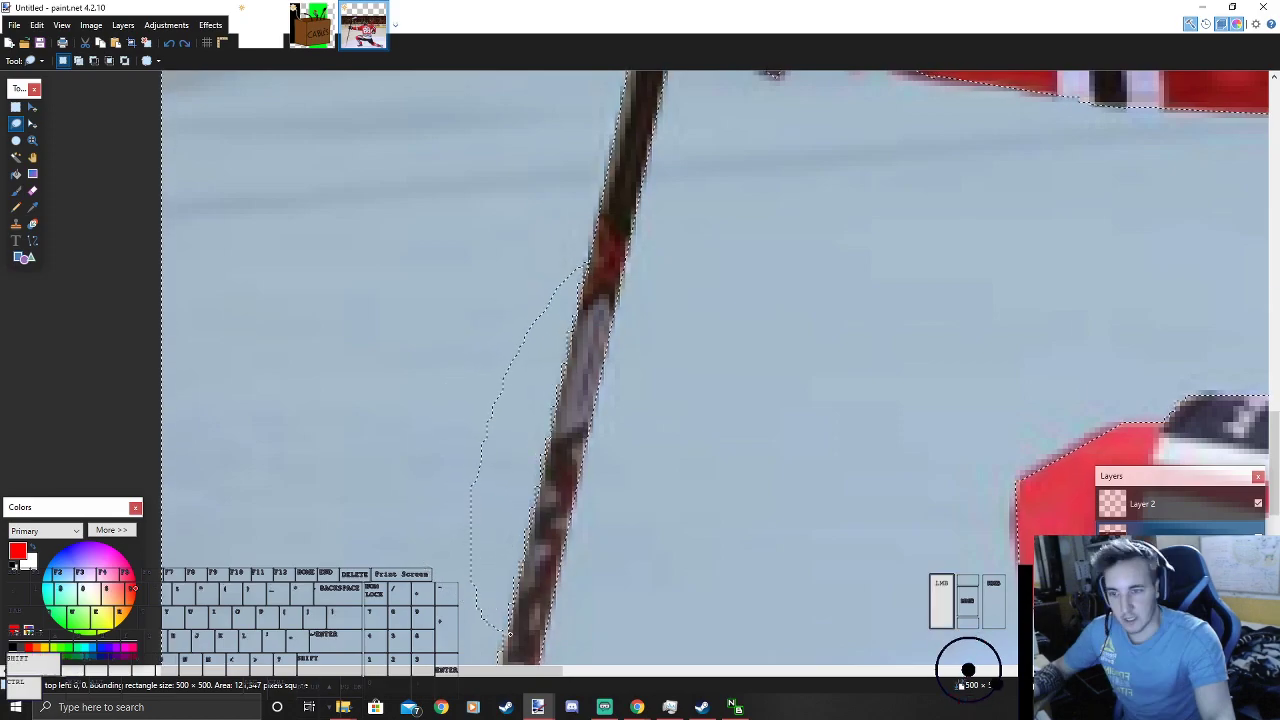
{"action": "key", "text": "ctrl+shift"}
{"action": "key", "text": "ctrl+shift"}
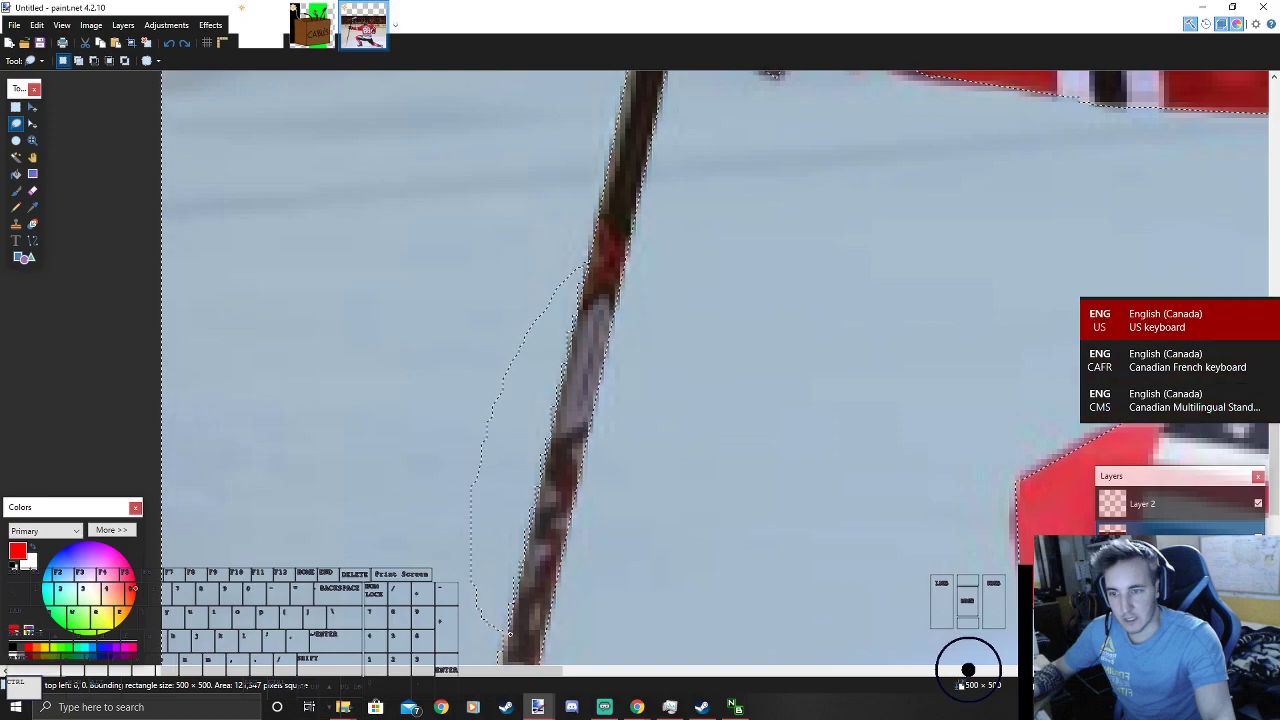
{"action": "left_click_drag", "start_coordinate": [499, 590], "coordinate": [403, 481]}
{"action": "left_click_drag", "start_coordinate": [352, 438], "coordinate": [302, 401]}
Step: Erase the selected background around the player and check the remaining crowd and boards
{"action": "key", "text": "Delete"}
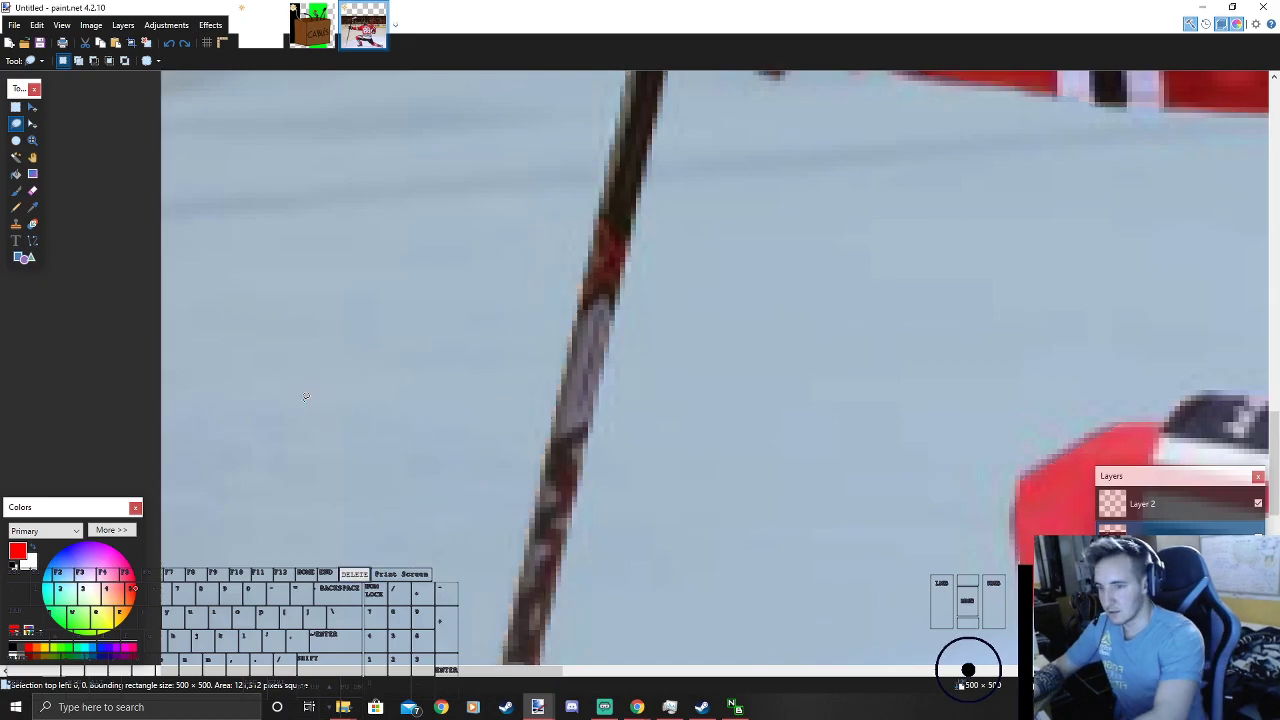
{"action": "scroll", "coordinate": [493, 264], "scroll_direction": "down", "scroll_amount": 5}
{"action": "scroll", "coordinate": [493, 264], "scroll_direction": "down", "scroll_amount": 4}
{"action": "scroll", "coordinate": [530, 360], "scroll_direction": "up", "scroll_amount": 4}
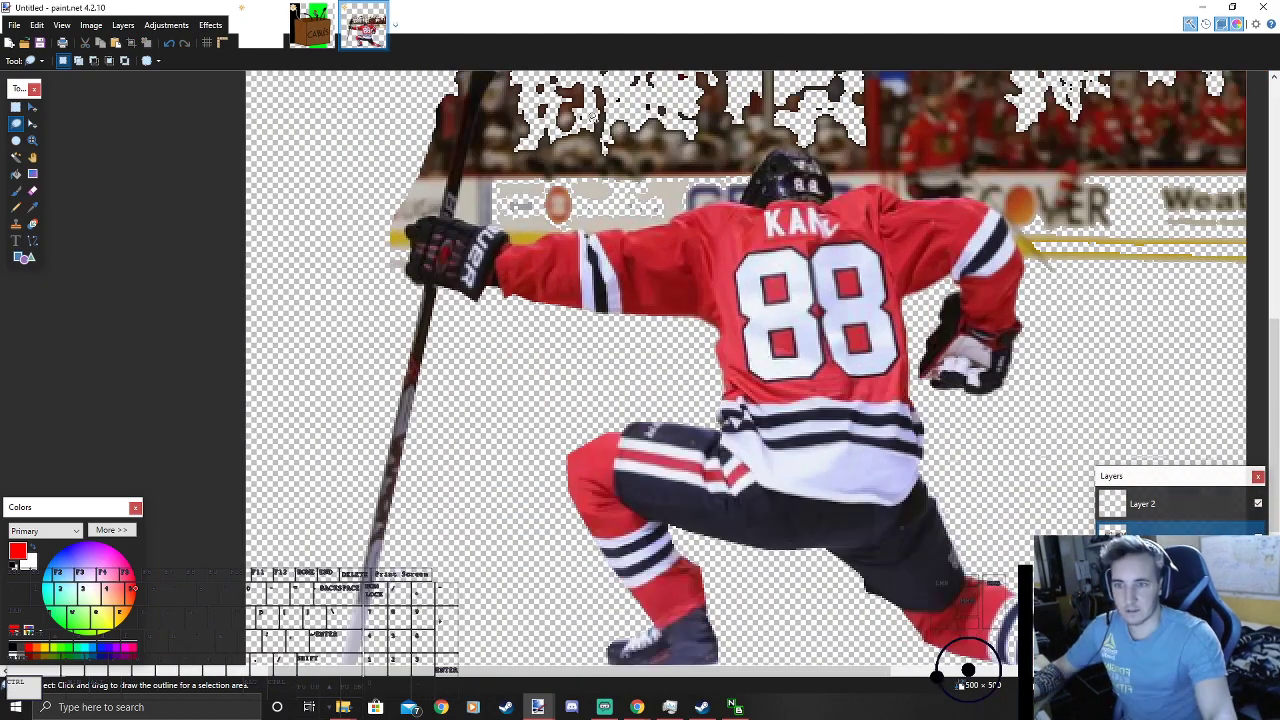
{"action": "scroll", "coordinate": [563, 459], "scroll_direction": "down", "scroll_amount": 2}
{"action": "scroll", "coordinate": [563, 459], "scroll_direction": "up", "scroll_amount": 1}
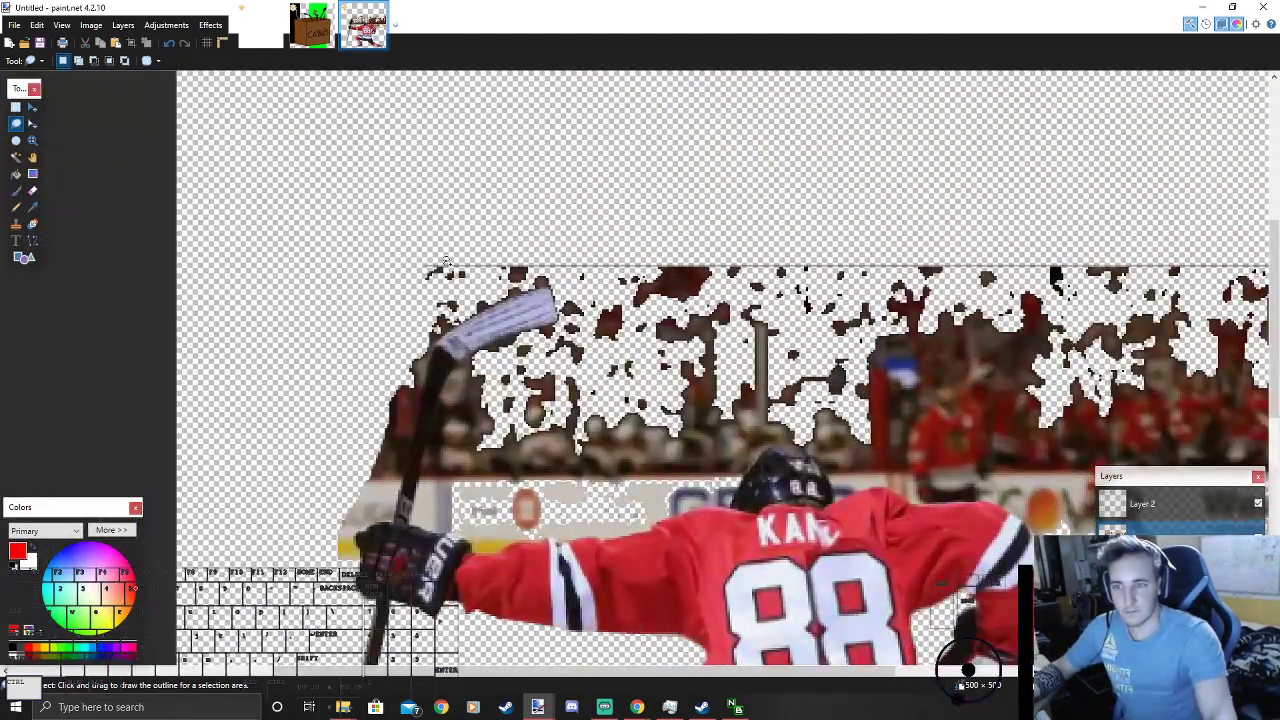
{"action": "scroll", "coordinate": [329, 297], "scroll_direction": "down", "scroll_amount": 1}
{"action": "scroll", "coordinate": [465, 366], "scroll_direction": "up", "scroll_amount": 3}
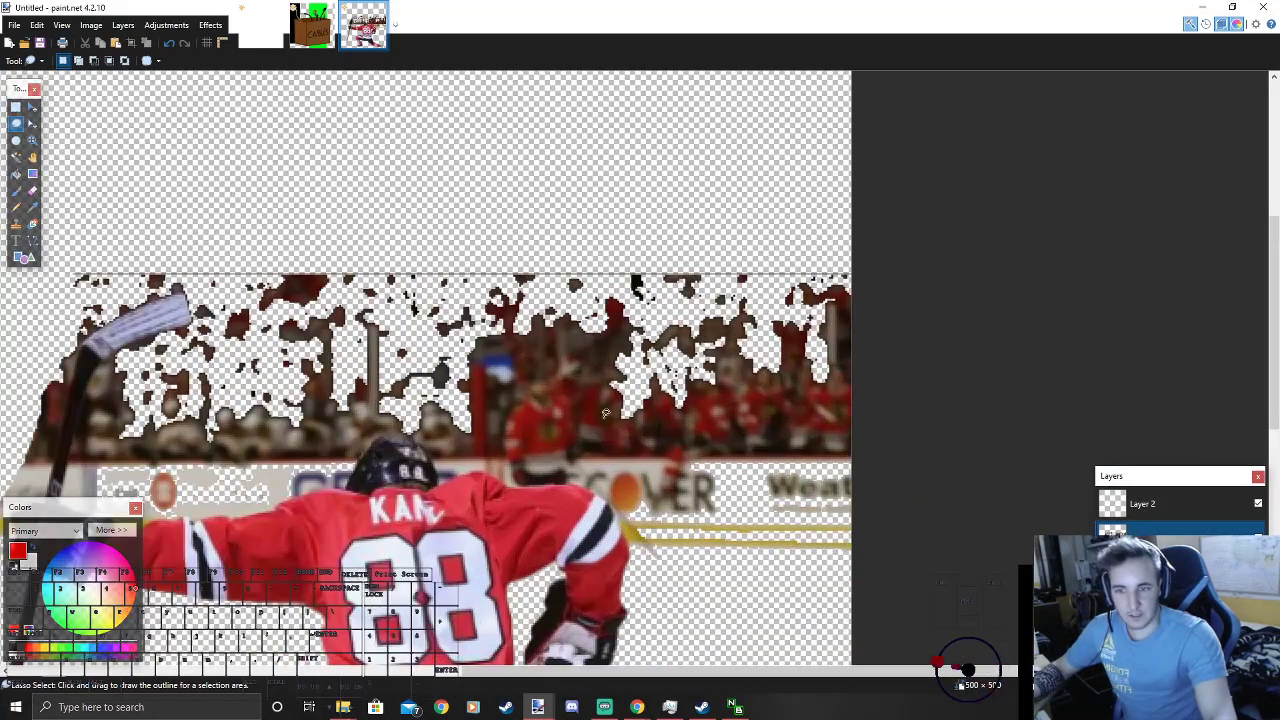
Step: Lasso-select the remaining crowd above the boards, from the picture's right edge across to near the hockey stick, and erase it
{"action": "scroll", "coordinate": [250, 275], "scroll_direction": "up", "scroll_amount": 3}
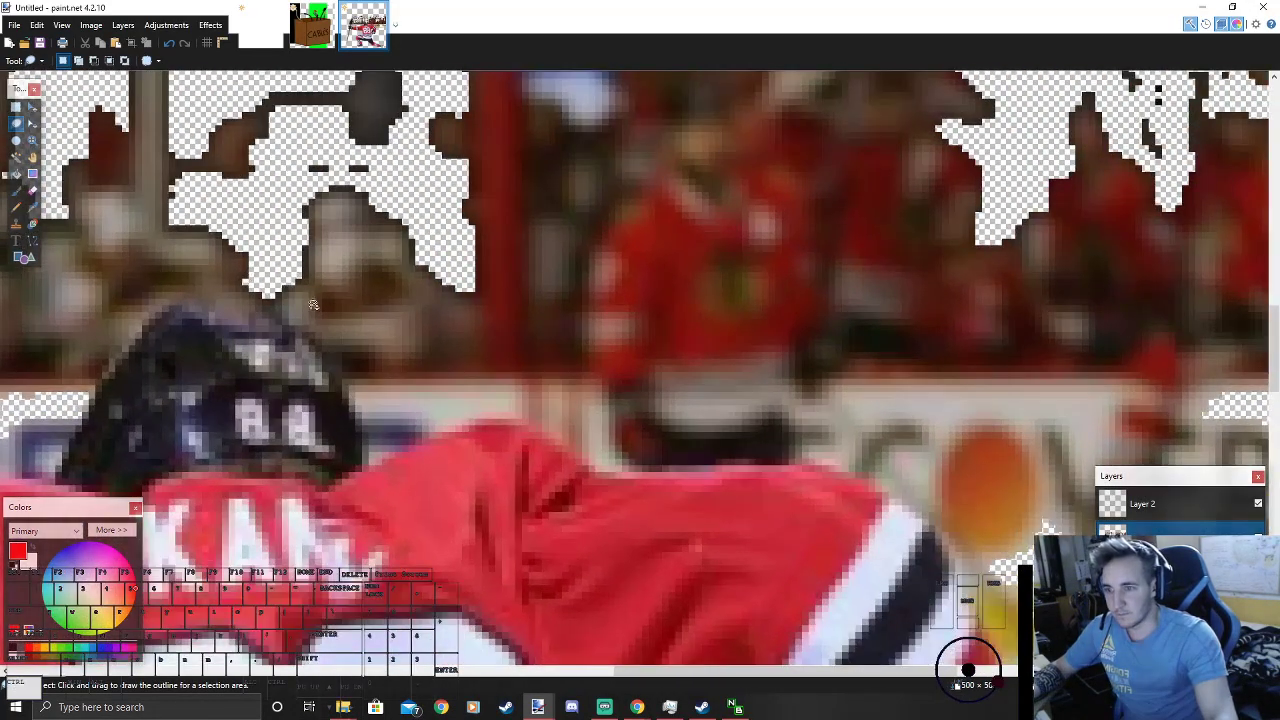
{"action": "mouse_move", "coordinate": [287, 291]}
{"action": "left_mouse_down"}
{"action": "mouse_move", "coordinate": [557, 371]}
{"action": "mouse_move", "coordinate": [696, 76]}
{"action": "mouse_move", "coordinate": [391, 217]}
{"action": "mouse_move", "coordinate": [326, 270]}
{"action": "left_mouse_up"}
{"action": "scroll", "coordinate": [507, 175], "scroll_direction": "down", "scroll_amount": 5}
{"action": "mouse_move", "coordinate": [562, 329]}
{"action": "left_mouse_down"}
{"action": "mouse_move", "coordinate": [737, 402]}
{"action": "mouse_move", "coordinate": [897, 411]}
{"action": "left_mouse_up"}
{"action": "key", "text": "ctrl+z"}
{"action": "mouse_move", "coordinate": [567, 316]}
{"action": "left_mouse_down"}
{"action": "mouse_move", "coordinate": [847, 94]}
{"action": "mouse_move", "coordinate": [450, 358]}
{"action": "left_mouse_up"}
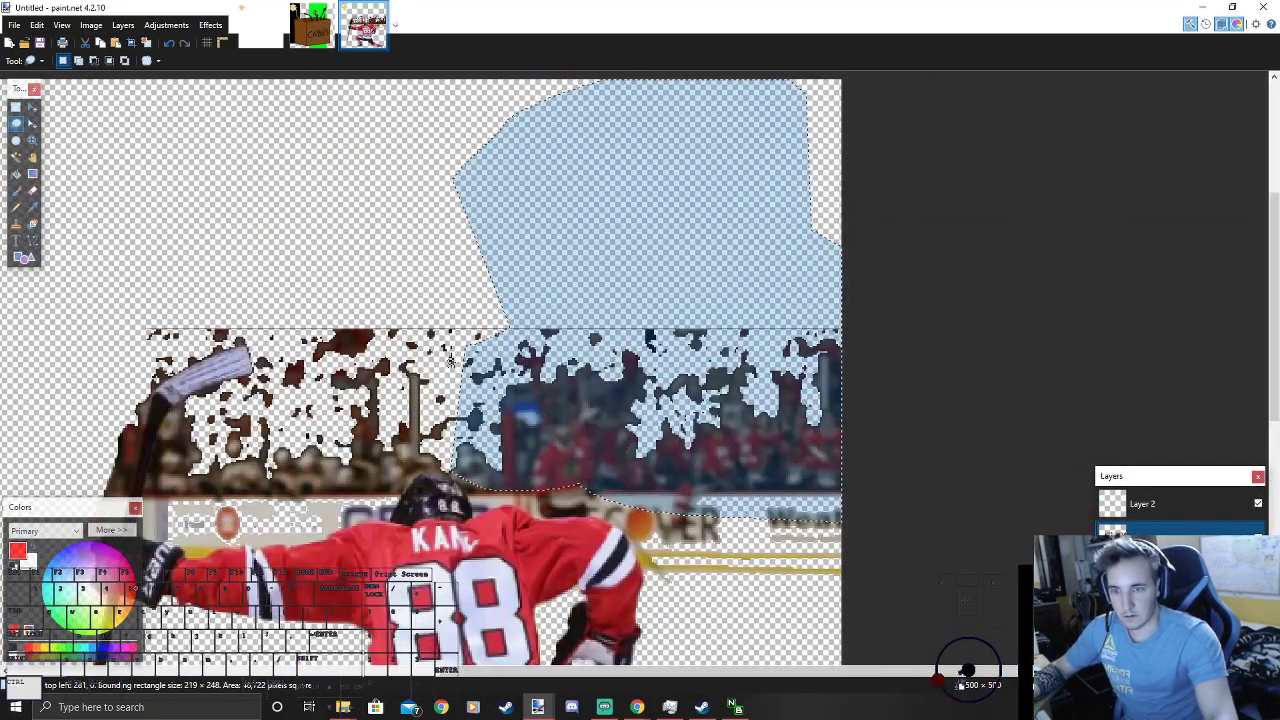
{"action": "left_click_drag", "start_coordinate": [455, 467], "coordinate": [438, 466]}
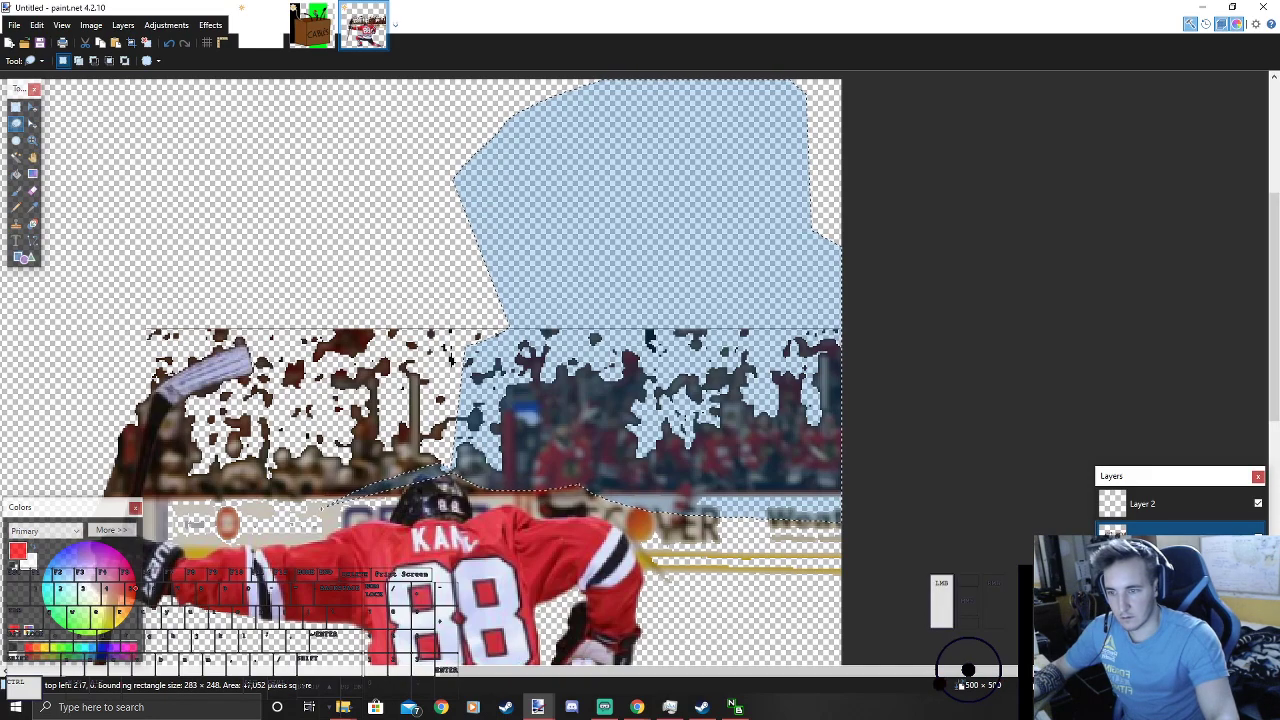
{"action": "mouse_move", "coordinate": [215, 520]}
{"action": "left_mouse_down"}
{"action": "mouse_move", "coordinate": [165, 490]}
{"action": "mouse_move", "coordinate": [175, 420]}
{"action": "mouse_move", "coordinate": [280, 340]}
{"action": "mouse_move", "coordinate": [172, 225]}
{"action": "mouse_move", "coordinate": [739, 313]}
{"action": "left_mouse_up"}
{"action": "key", "text": "Delete"}
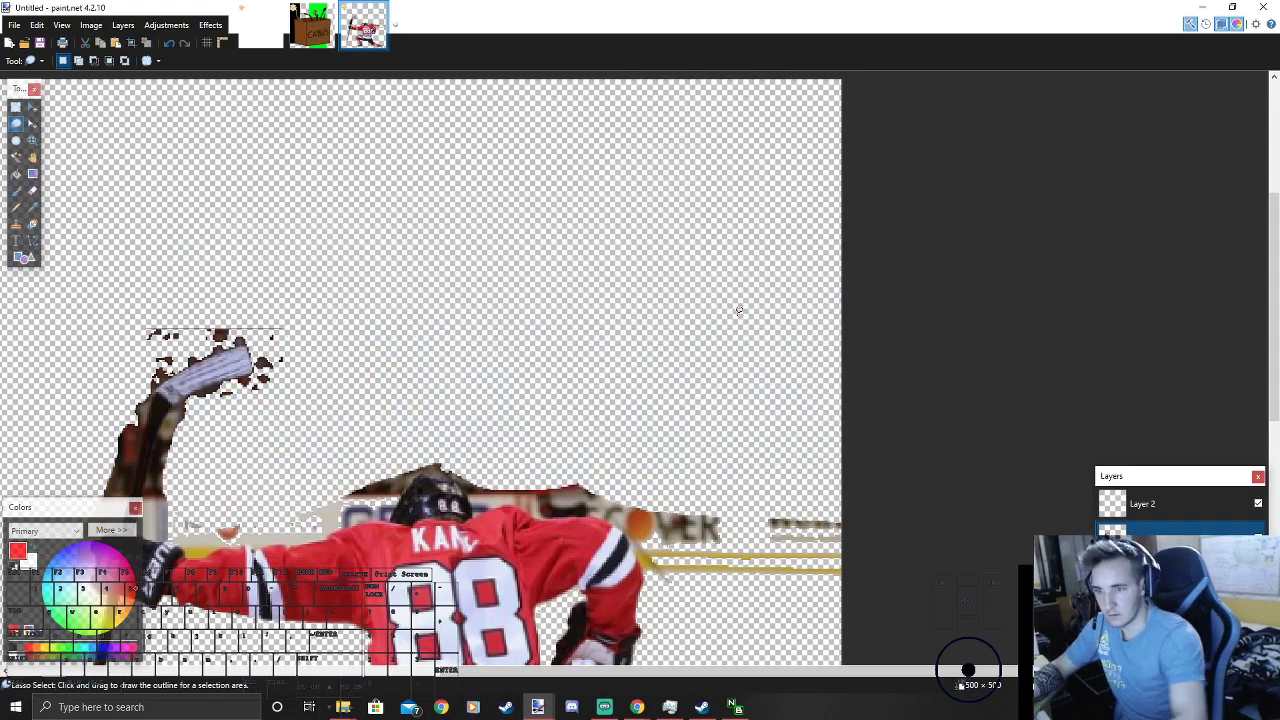
Step: Lasso-select and erase the board lettering and yellow stripe remnants between the bent arm and the canvas's right edge
{"action": "scroll", "coordinate": [708, 366], "scroll_direction": "down", "scroll_amount": 4}
{"action": "scroll", "coordinate": [700, 391], "scroll_direction": "up", "scroll_amount": 4}
{"action": "scroll", "coordinate": [690, 450], "scroll_direction": "up", "scroll_amount": 4}
{"action": "mouse_move", "coordinate": [497, 534]}
{"action": "left_mouse_down"}
{"action": "mouse_move", "coordinate": [1043, 562]}
{"action": "mouse_move", "coordinate": [1060, 608]}
{"action": "mouse_move", "coordinate": [1022, 667]}
{"action": "left_mouse_up"}
{"action": "scroll", "coordinate": [960, 600], "scroll_direction": "up", "scroll_amount": 5}
{"action": "key", "text": "Delete"}
{"action": "scroll", "coordinate": [757, 423], "scroll_direction": "up", "scroll_amount": 4}
{"action": "left_click_drag", "start_coordinate": [832, 592], "coordinate": [1105, 606]}
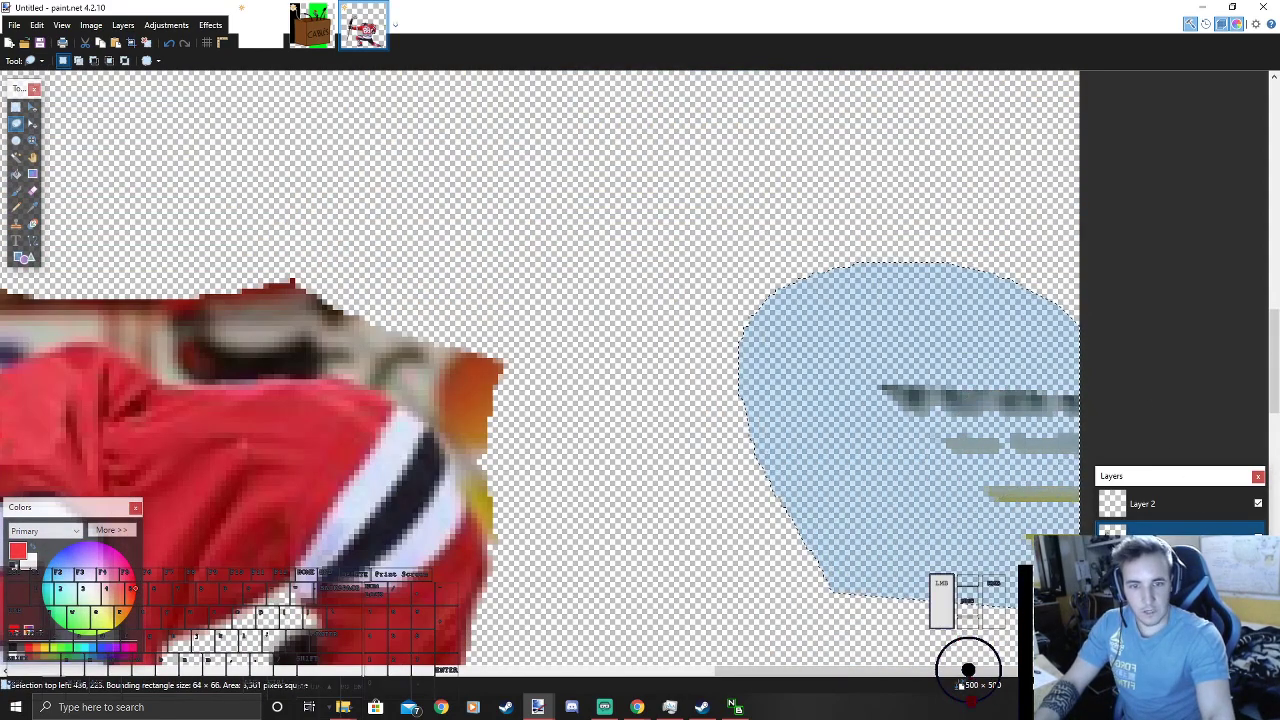
{"action": "scroll", "coordinate": [497, 434], "scroll_direction": "down", "scroll_amount": 3}
{"action": "key", "text": "Delete"}
Step: Trim the board and orange logo remnants above the bent arm's striped sleeve with a lasso selection and erase them
{"action": "scroll", "coordinate": [497, 434], "scroll_direction": "up", "scroll_amount": 1}
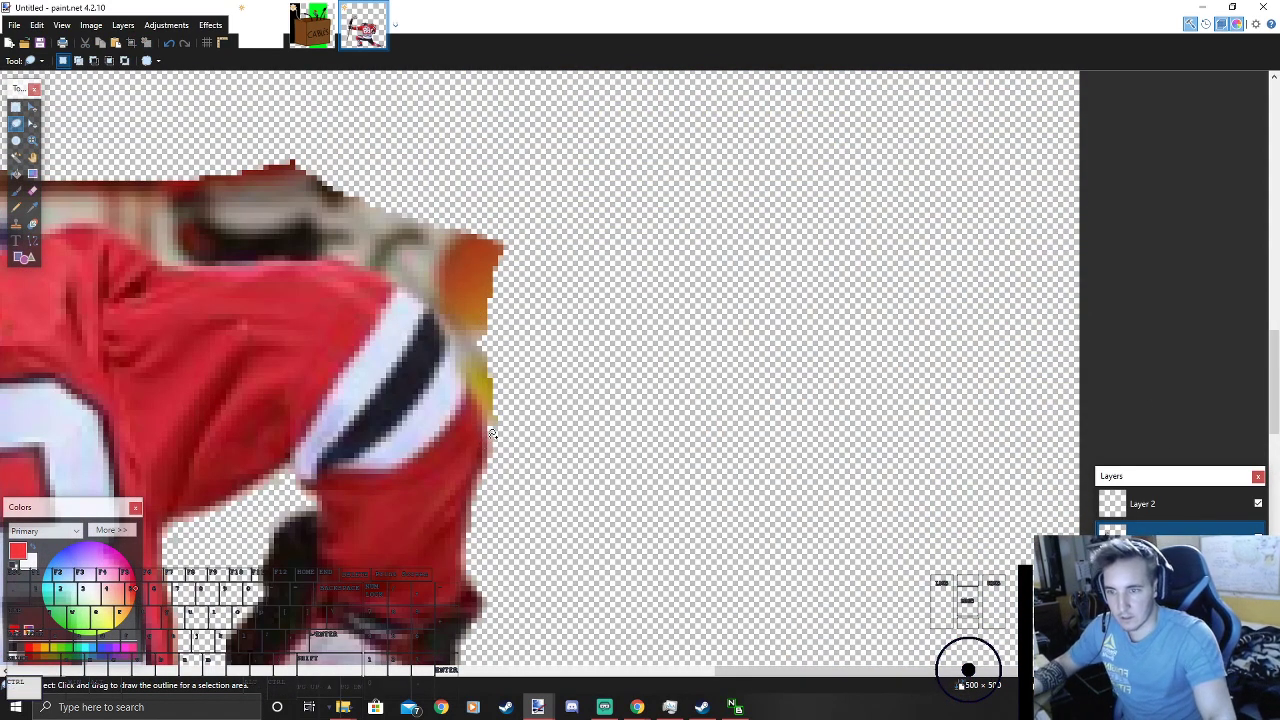
{"action": "scroll", "coordinate": [492, 432], "scroll_direction": "up", "scroll_amount": 2}
{"action": "mouse_move", "coordinate": [376, 136]}
{"action": "left_mouse_down"}
{"action": "mouse_move", "coordinate": [455, 261]}
{"action": "mouse_move", "coordinate": [466, 107]}
{"action": "left_mouse_up"}
{"action": "key", "text": "Delete"}
{"action": "key", "text": "ctrl+d"}
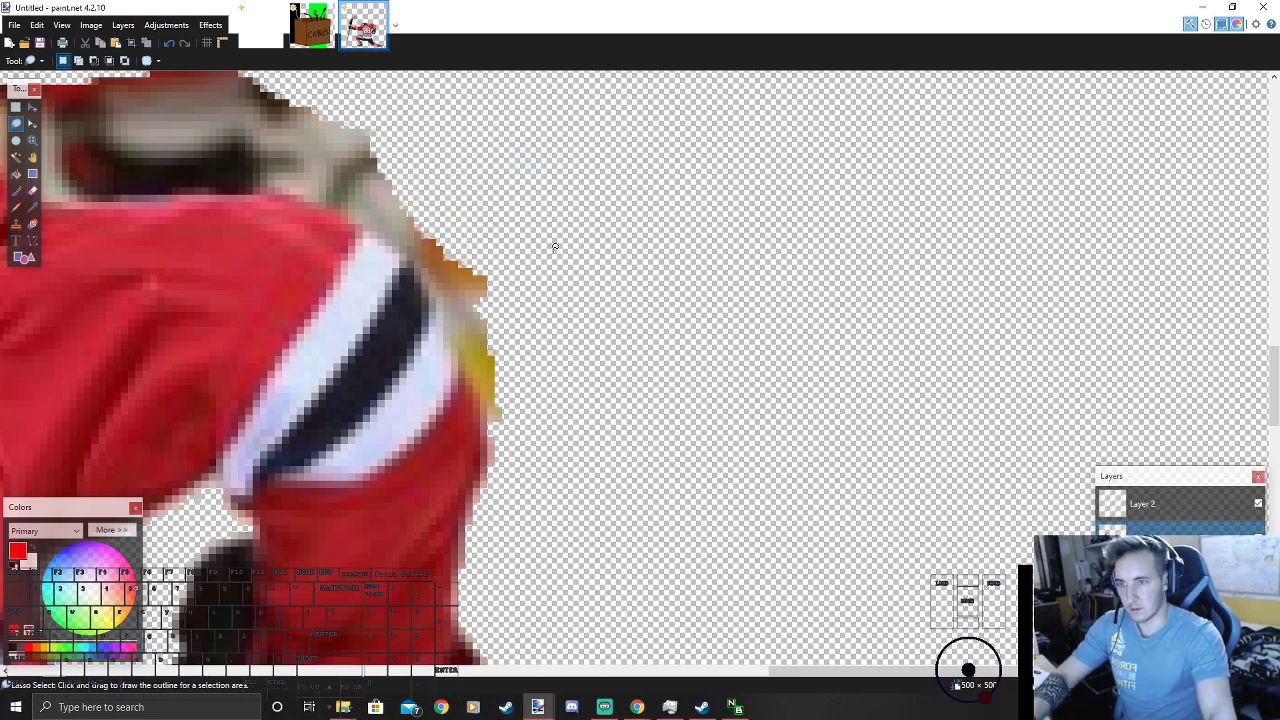
Step: Lasso-select and erase the crowd and board remnants between the helmet's left side and the outstretched arm's shoulder
{"action": "scroll", "coordinate": [496, 312], "scroll_direction": "down", "scroll_amount": 3}
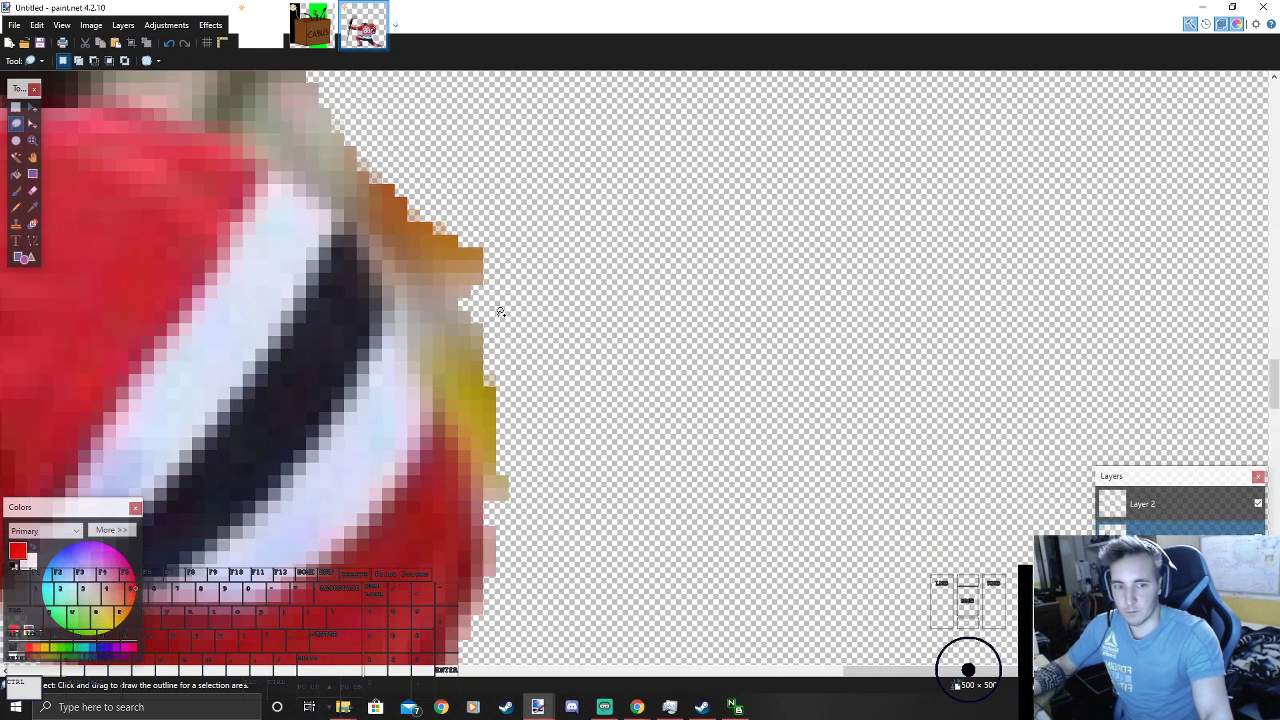
{"action": "scroll", "coordinate": [500, 312], "scroll_direction": "down", "scroll_amount": 2}
{"action": "scroll", "coordinate": [497, 272], "scroll_direction": "up", "scroll_amount": 5}
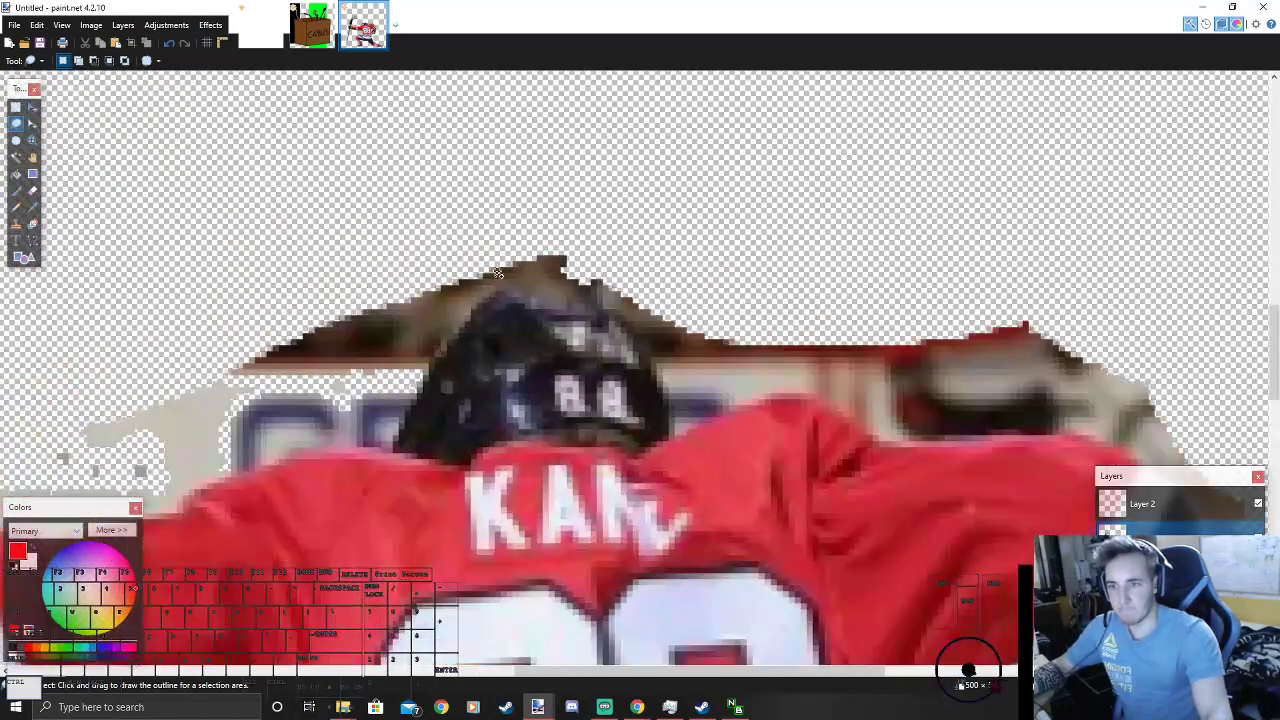
{"action": "mouse_move", "coordinate": [492, 288]}
{"action": "left_mouse_down"}
{"action": "mouse_move", "coordinate": [402, 245]}
{"action": "mouse_move", "coordinate": [380, 414]}
{"action": "left_mouse_up"}
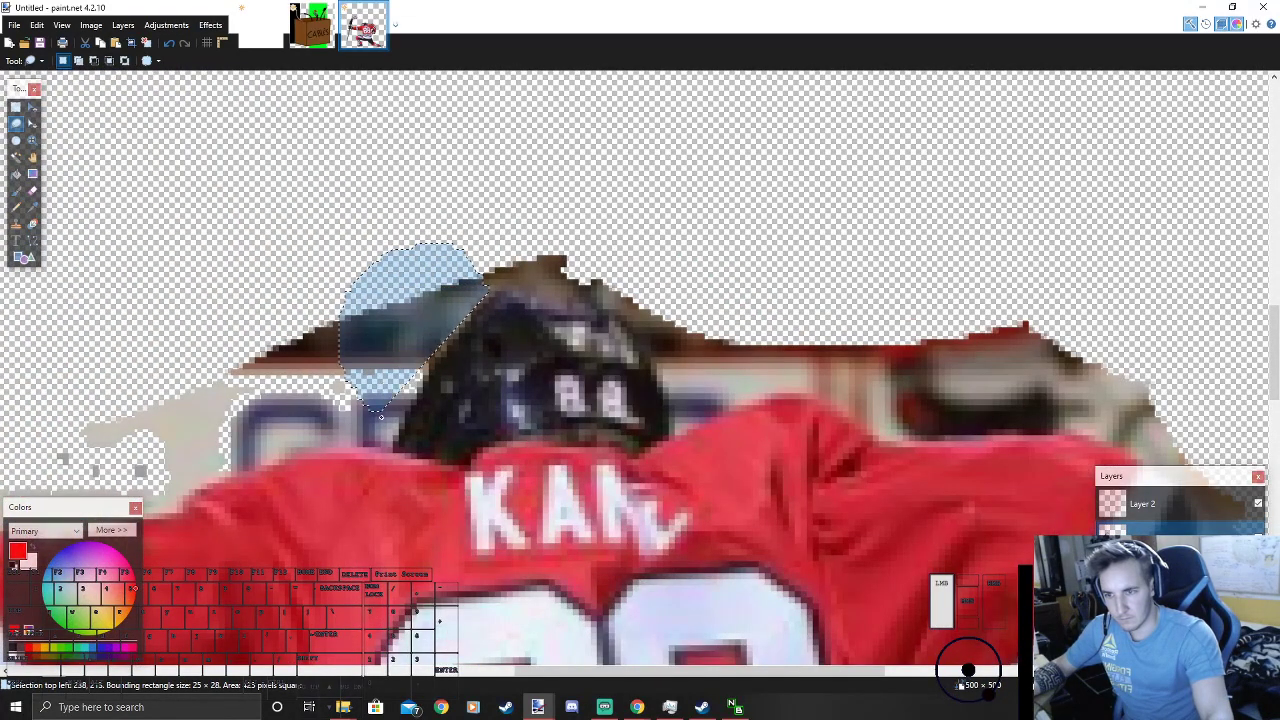
{"action": "key", "text": "Delete"}
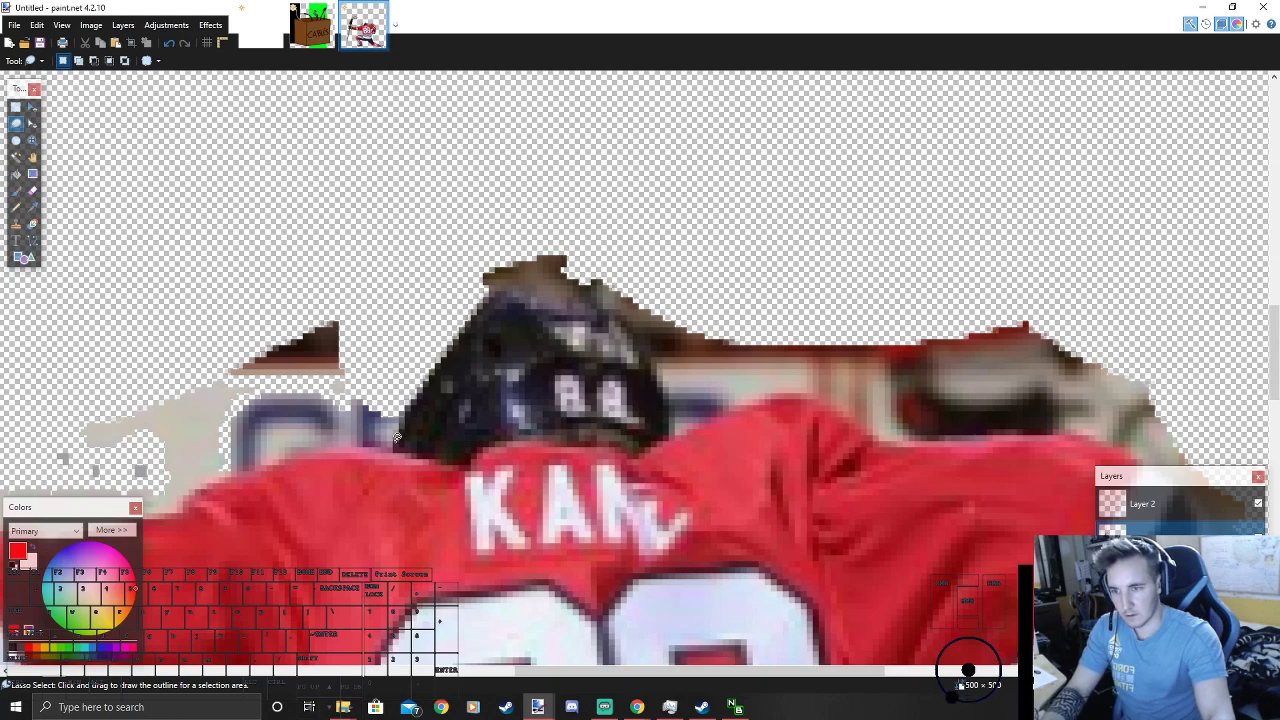
{"action": "mouse_move", "coordinate": [394, 441]}
{"action": "left_mouse_down"}
{"action": "mouse_move", "coordinate": [365, 315]}
{"action": "mouse_move", "coordinate": [292, 430]}
{"action": "mouse_move", "coordinate": [40, 450]}
{"action": "mouse_move", "coordinate": [130, 505]}
{"action": "mouse_move", "coordinate": [180, 500]}
{"action": "left_mouse_up"}
{"action": "key", "text": "Delete"}
{"action": "key", "text": "Delete"}
Step: Erase the board remnants along the upper edge of the outstretched arm's sleeve with lasso selections
{"action": "scroll", "coordinate": [444, 360], "scroll_direction": "down", "scroll_amount": 3}
{"action": "scroll", "coordinate": [264, 458], "scroll_direction": "up", "scroll_amount": 4}
{"action": "mouse_move", "coordinate": [241, 453]}
{"action": "left_mouse_down"}
{"action": "mouse_move", "coordinate": [335, 265]}
{"action": "mouse_move", "coordinate": [525, 400]}
{"action": "mouse_move", "coordinate": [533, 449]}
{"action": "mouse_move", "coordinate": [605, 350]}
{"action": "mouse_move", "coordinate": [648, 411]}
{"action": "mouse_move", "coordinate": [643, 432]}
{"action": "left_mouse_up"}
{"action": "key", "text": "Delete"}
{"action": "key", "text": "Delete"}
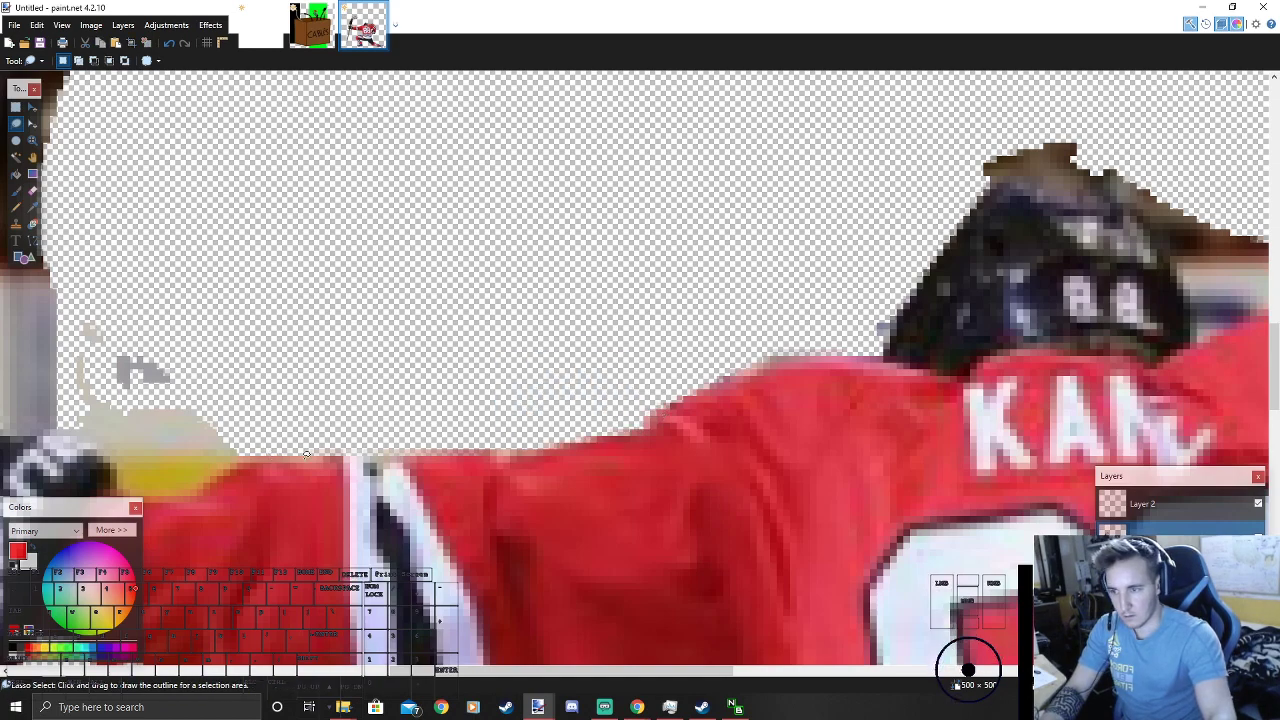
{"action": "mouse_move", "coordinate": [335, 459]}
{"action": "left_mouse_down"}
{"action": "mouse_move", "coordinate": [150, 420]}
{"action": "mouse_move", "coordinate": [329, 427]}
{"action": "left_mouse_up"}
{"action": "key", "text": "Delete"}
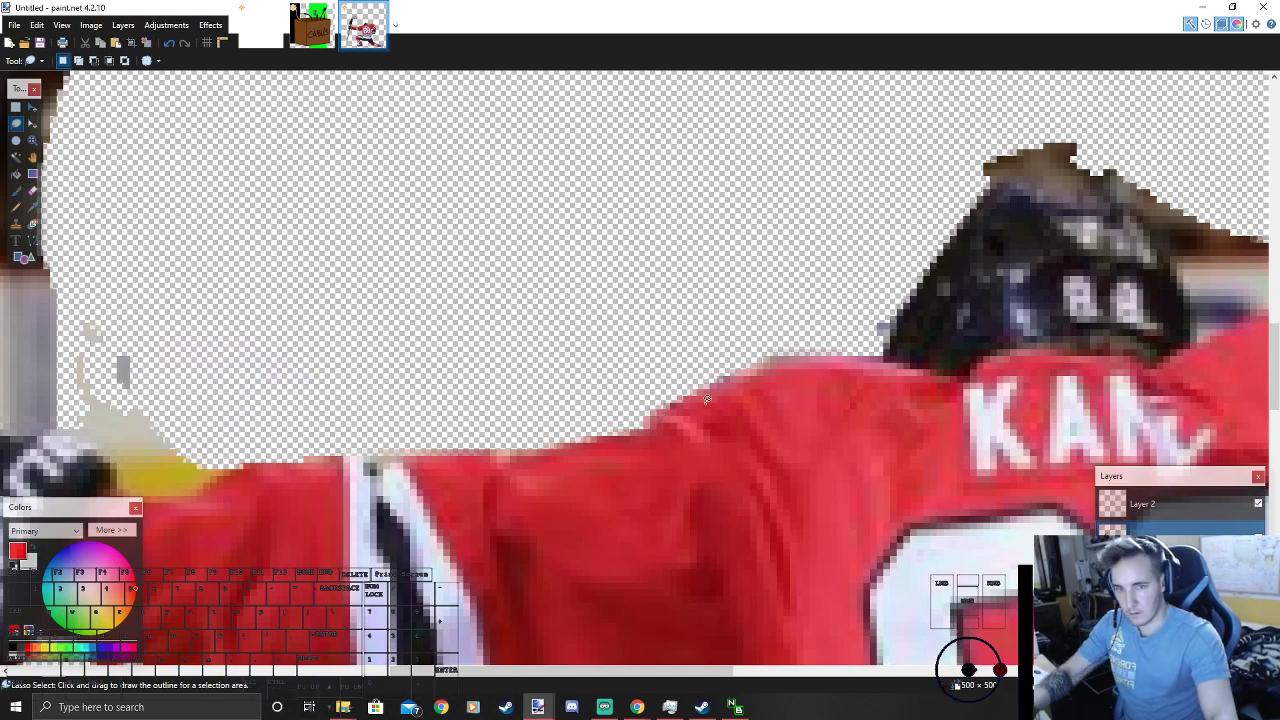
Step: Lasso-select and erase the yellow stripe and board remnants between the outstretched sleeve, the glove and the stick's shaft
{"action": "scroll", "coordinate": [937, 322], "scroll_direction": "up", "scroll_amount": 1}
{"action": "scroll", "coordinate": [897, 316], "scroll_direction": "down", "scroll_amount": 3}
{"action": "scroll", "coordinate": [466, 432], "scroll_direction": "up", "scroll_amount": 3}
{"action": "mouse_move", "coordinate": [497, 412]}
{"action": "left_mouse_down"}
{"action": "mouse_move", "coordinate": [410, 455]}
{"action": "mouse_move", "coordinate": [380, 345]}
{"action": "mouse_move", "coordinate": [594, 350]}
{"action": "left_mouse_up"}
{"action": "key", "text": "Delete"}
{"action": "left_click_drag", "start_coordinate": [255, 372], "coordinate": [537, 271]}
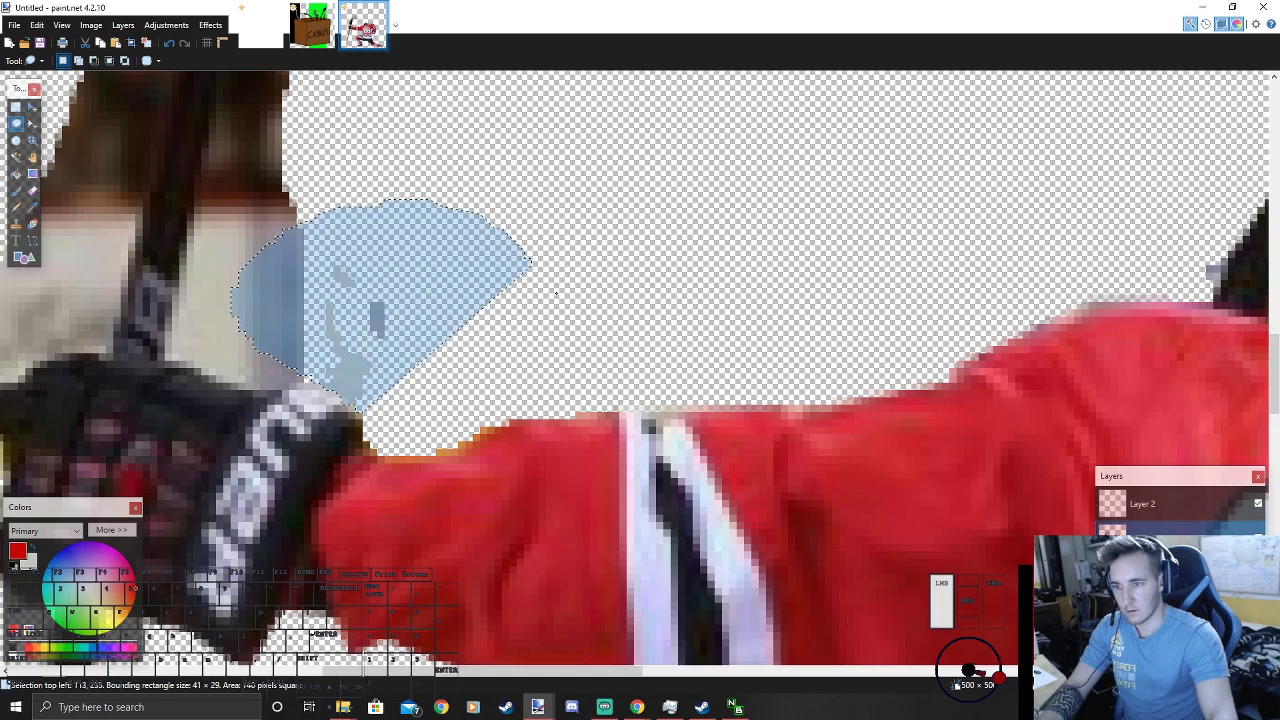
{"action": "key", "text": "Delete"}
{"action": "left_click_drag", "start_coordinate": [188, 307], "coordinate": [504, 288]}
{"action": "key", "text": "Delete"}
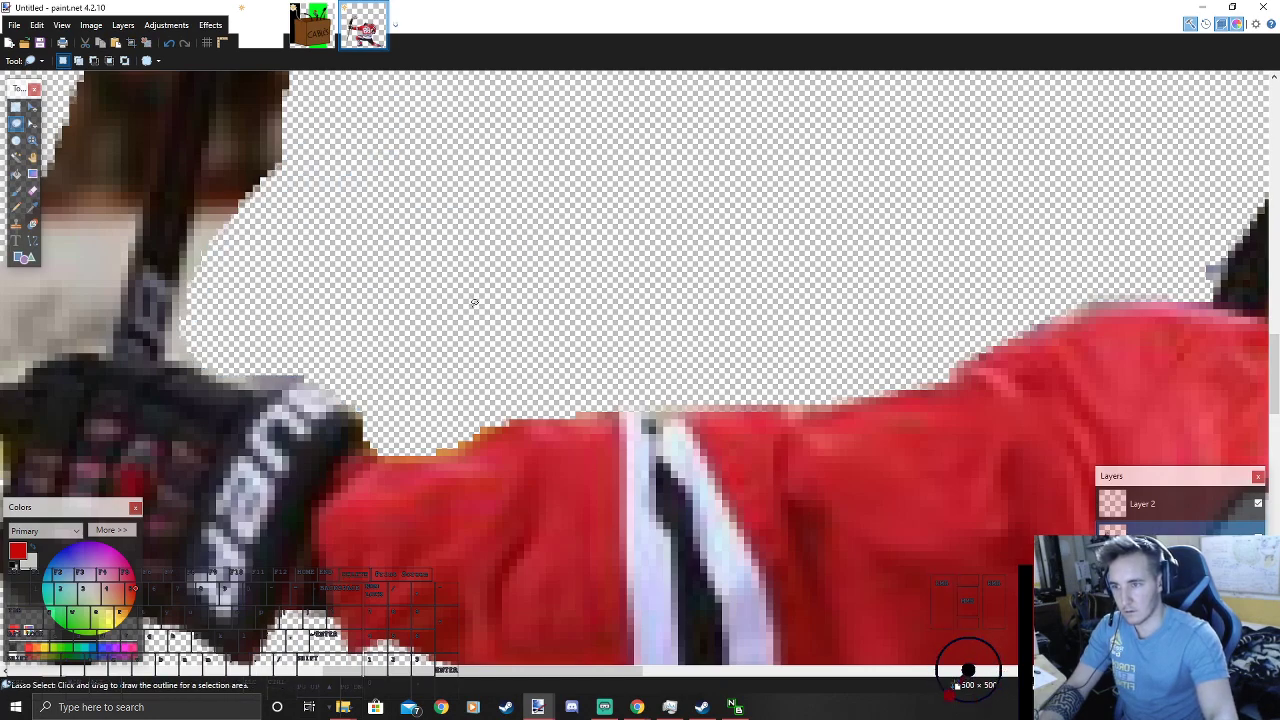
Step: Erase the crowd strip along the inner edge of the stick's shaft, between the glove and the blade
{"action": "scroll", "coordinate": [412, 318], "scroll_direction": "down", "scroll_amount": 2}
{"action": "scroll", "coordinate": [435, 165], "scroll_direction": "up", "scroll_amount": 2}
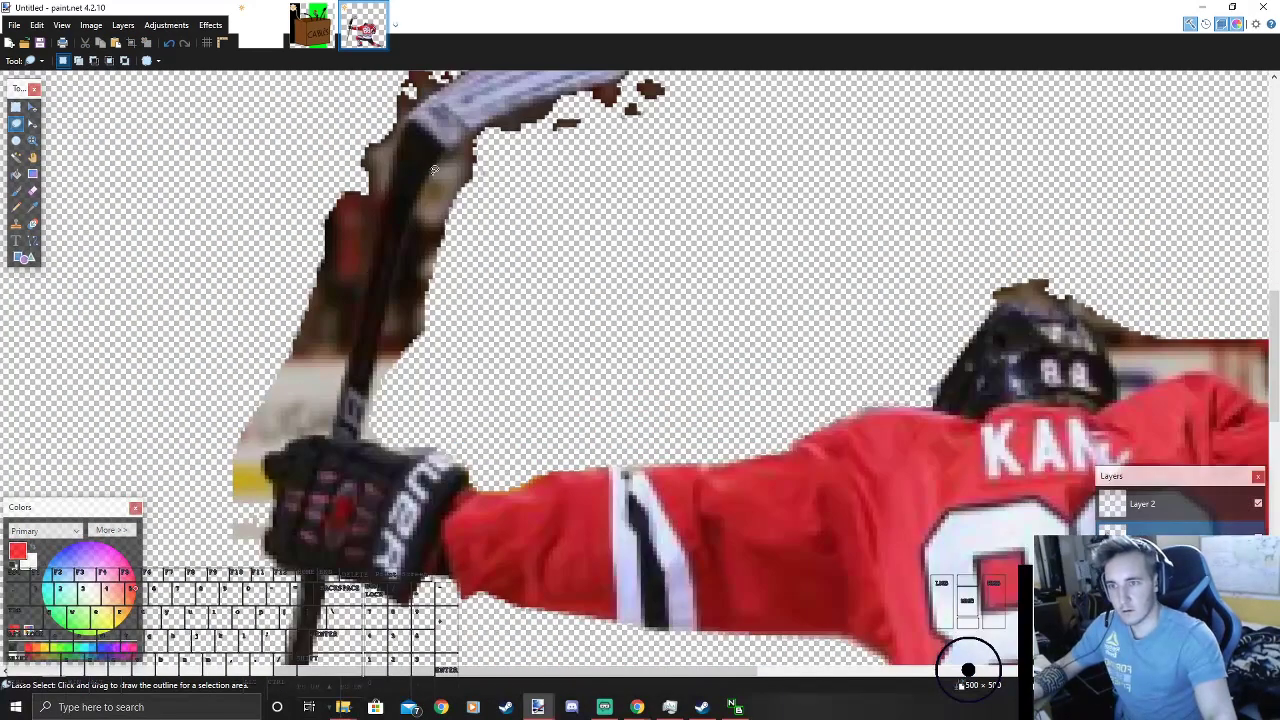
{"action": "mouse_move", "coordinate": [417, 204]}
{"action": "left_mouse_down"}
{"action": "mouse_move", "coordinate": [485, 367]}
{"action": "mouse_move", "coordinate": [415, 428]}
{"action": "mouse_move", "coordinate": [375, 432]}
{"action": "left_mouse_up"}
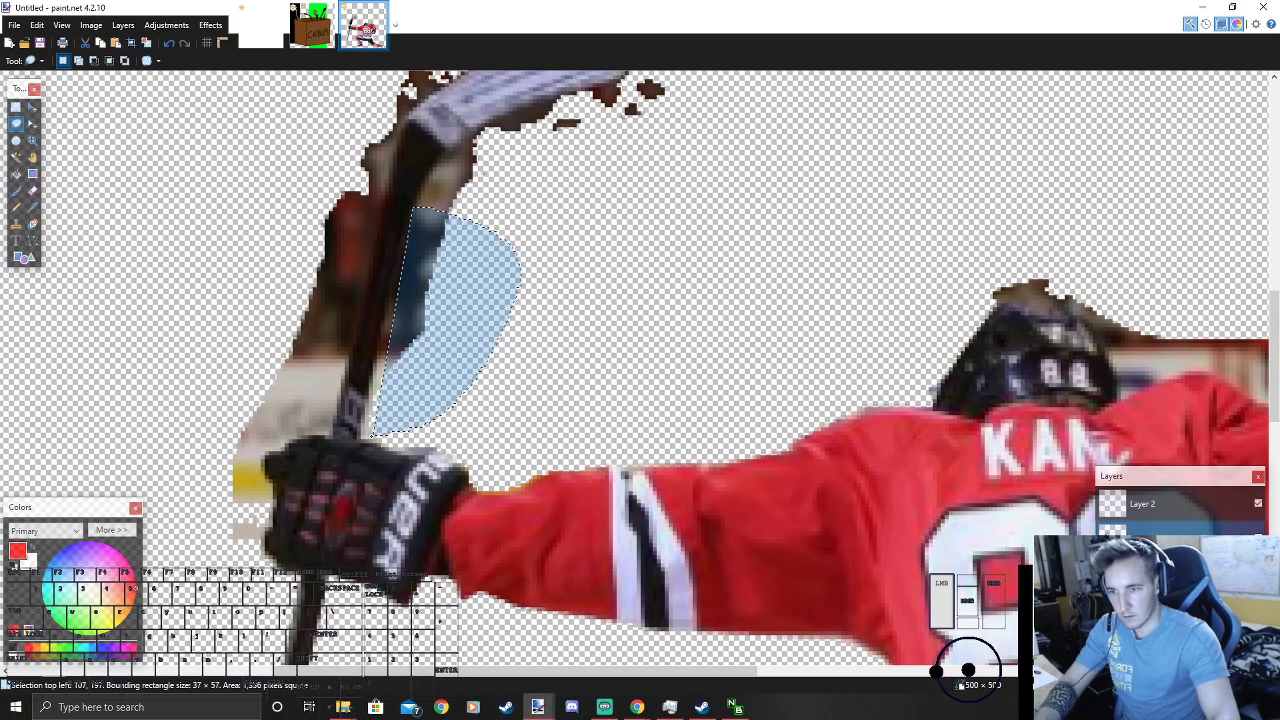
{"action": "key", "text": "Delete"}
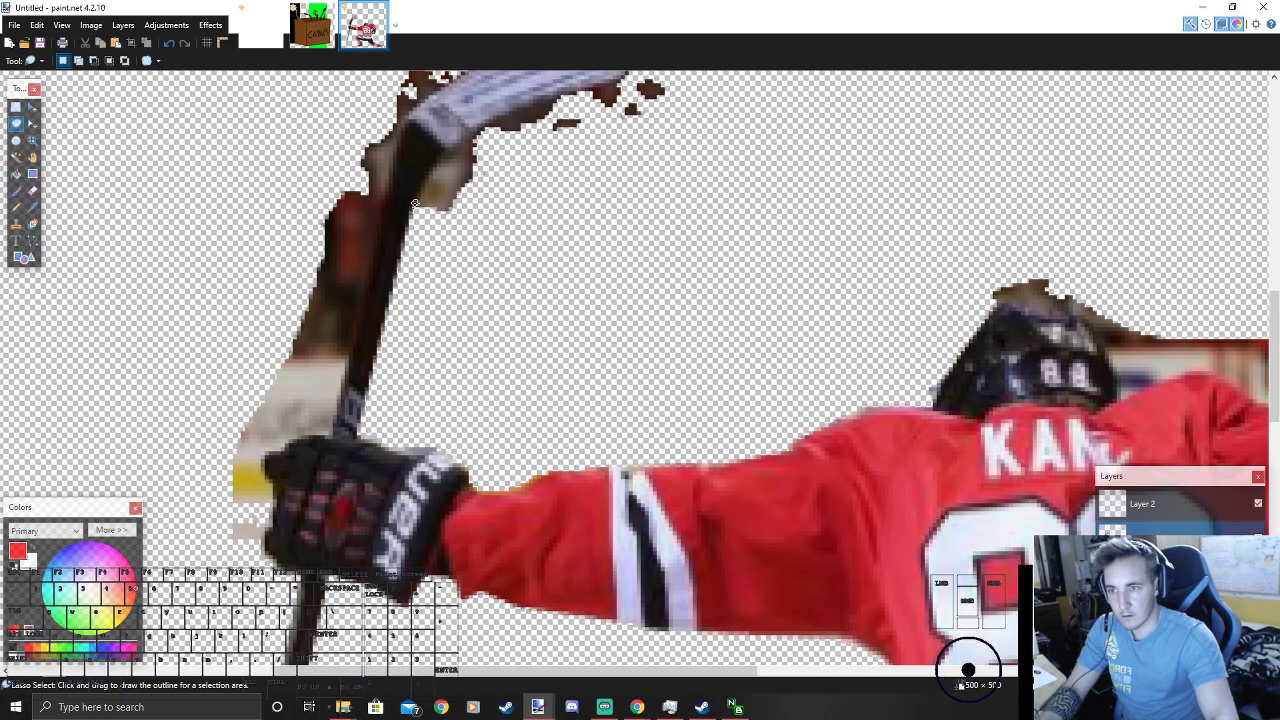
{"action": "key", "text": "Delete"}
Step: Lasso-select and erase the crowd specks beneath the stick's blade and around its tip
{"action": "scroll", "coordinate": [529, 312], "scroll_direction": "up", "scroll_amount": 1}
{"action": "mouse_move", "coordinate": [486, 287]}
{"action": "left_mouse_down"}
{"action": "mouse_move", "coordinate": [611, 406]}
{"action": "mouse_move", "coordinate": [565, 385]}
{"action": "left_mouse_up"}
{"action": "key", "text": "Delete"}
{"action": "mouse_move", "coordinate": [681, 271]}
{"action": "left_mouse_down"}
{"action": "mouse_move", "coordinate": [668, 283]}
{"action": "mouse_move", "coordinate": [685, 153]}
{"action": "mouse_move", "coordinate": [586, 167]}
{"action": "mouse_move", "coordinate": [800, 166]}
{"action": "left_mouse_up"}
{"action": "key", "text": "Delete"}
{"action": "key", "text": "Delete"}
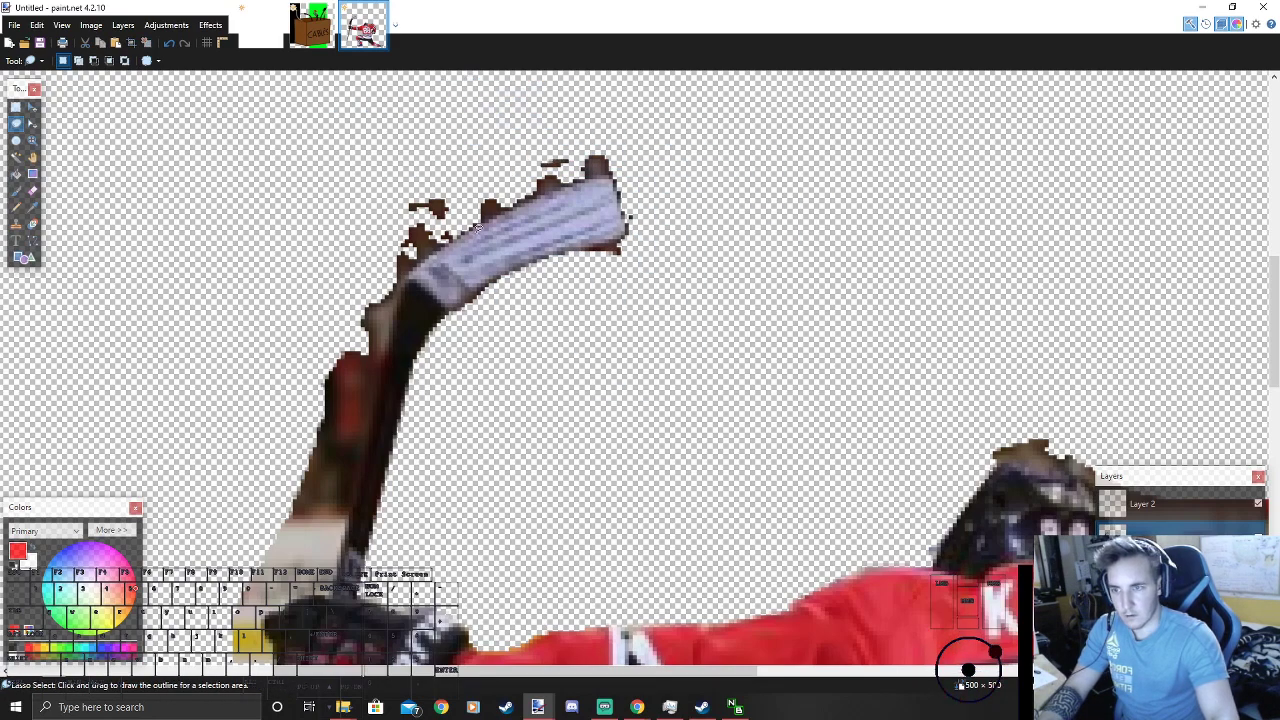
Step: Erase the dark crowd specks along the upper edge of the stick's blade with successive lasso selections
{"action": "mouse_move", "coordinate": [600, 165]}
{"action": "left_mouse_down"}
{"action": "mouse_move", "coordinate": [414, 108]}
{"action": "mouse_move", "coordinate": [352, 232]}
{"action": "left_mouse_up"}
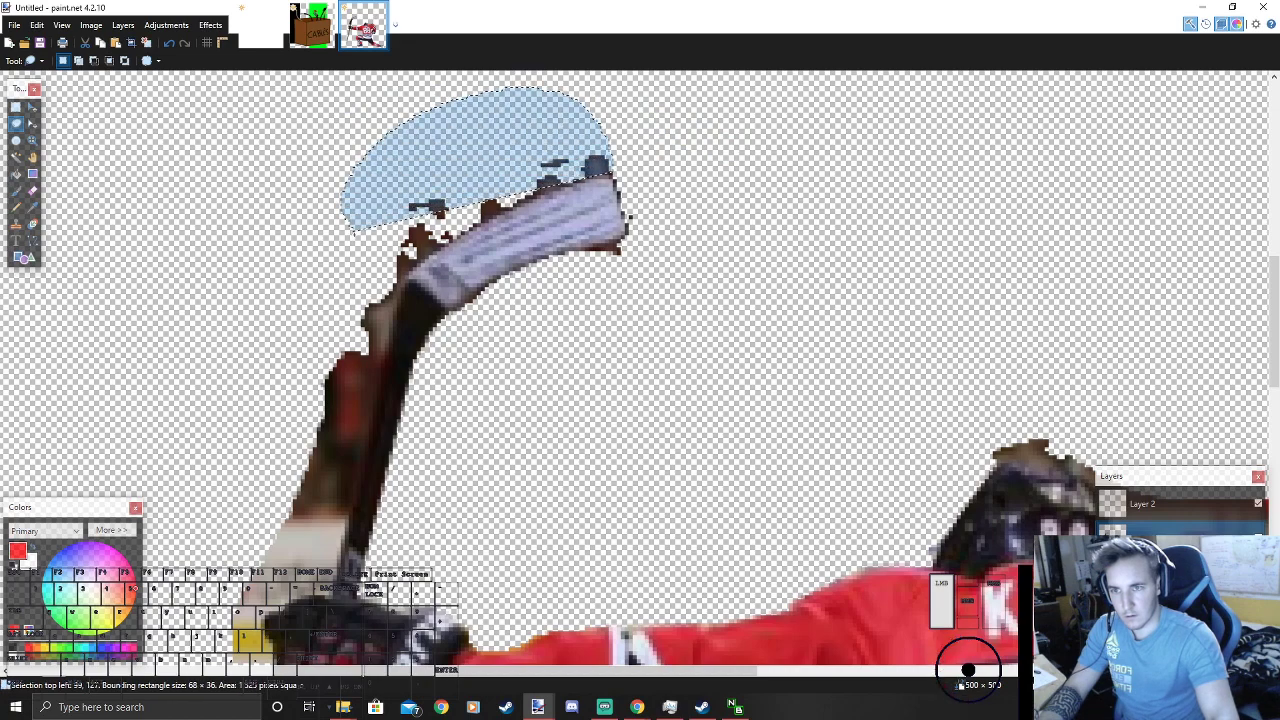
{"action": "key", "text": "Delete"}
{"action": "left_click_drag", "start_coordinate": [513, 202], "coordinate": [324, 288]}
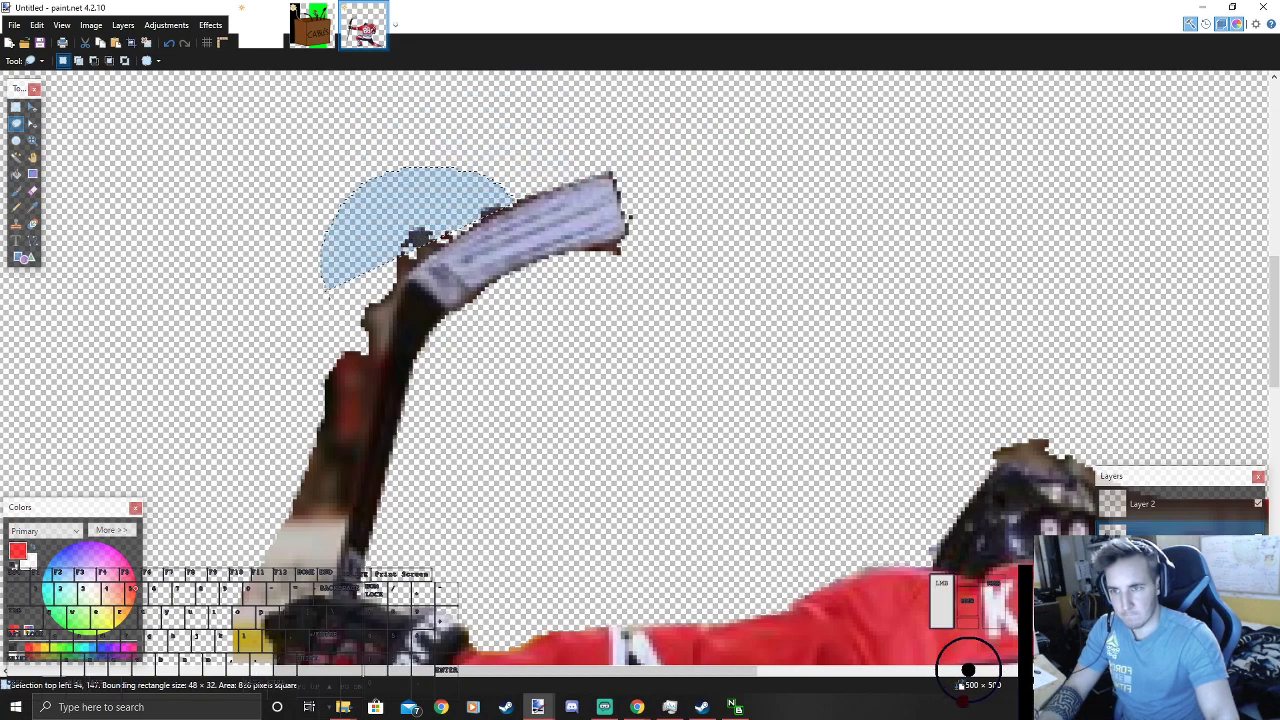
{"action": "key", "text": "Delete"}
{"action": "mouse_move", "coordinate": [421, 252]}
{"action": "left_mouse_down"}
{"action": "mouse_move", "coordinate": [367, 208]}
{"action": "mouse_move", "coordinate": [330, 326]}
{"action": "left_mouse_up"}
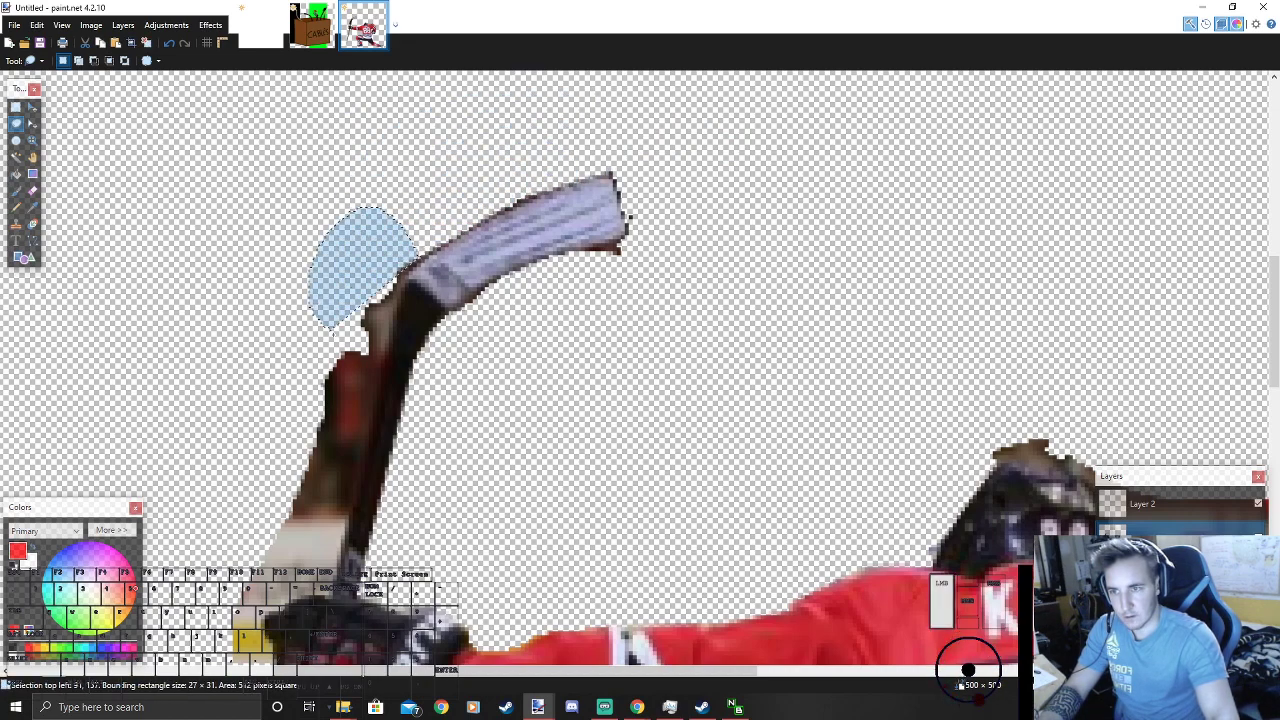
{"action": "key", "text": "Delete"}
Step: Lasso-select and erase the crowd and board strip along the outer edge of the stick's shaft, down to the glove
{"action": "scroll", "coordinate": [416, 241], "scroll_direction": "down", "scroll_amount": 3}
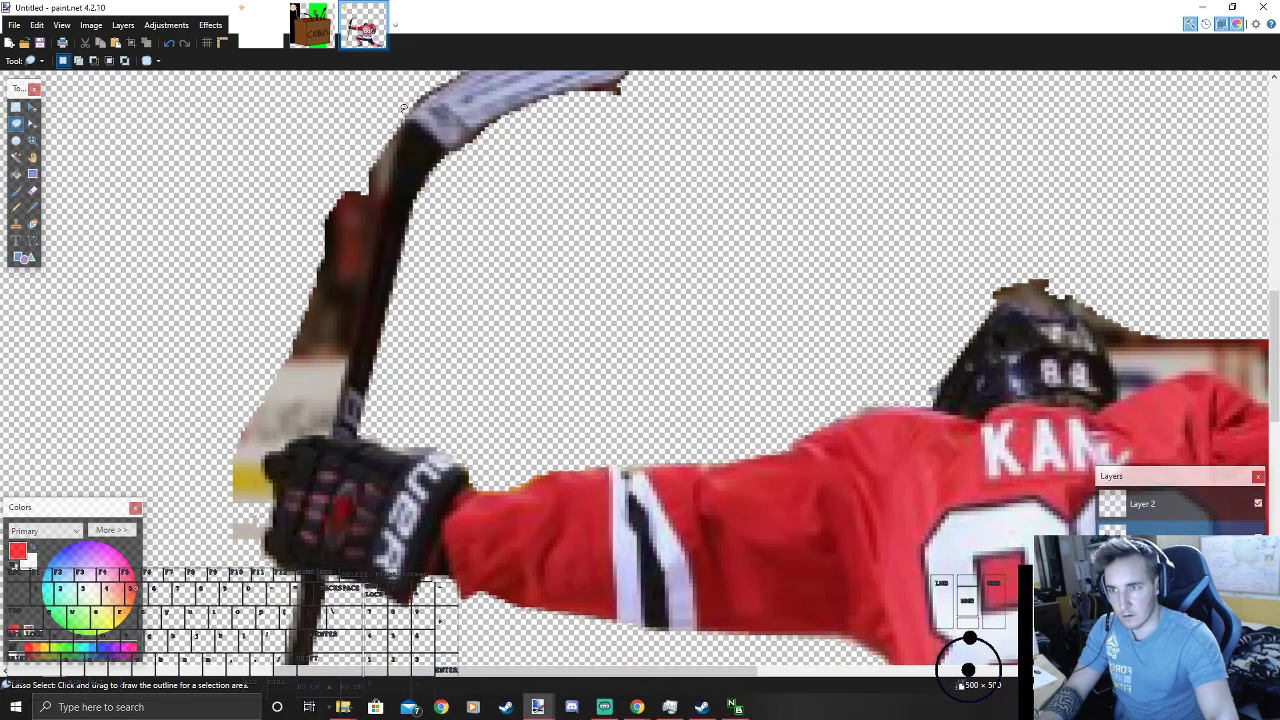
{"action": "mouse_move", "coordinate": [406, 107]}
{"action": "left_mouse_down"}
{"action": "mouse_move", "coordinate": [271, 210]}
{"action": "mouse_move", "coordinate": [319, 313]}
{"action": "left_mouse_up"}
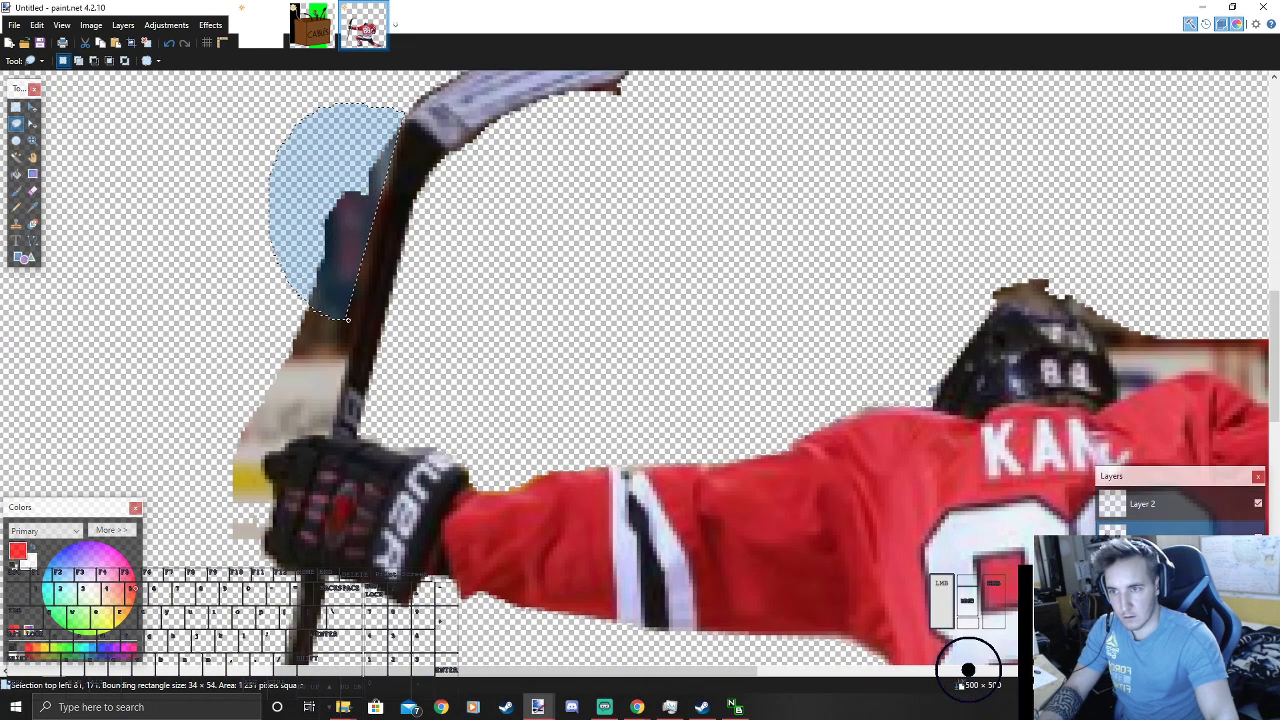
{"action": "key", "text": "Delete"}
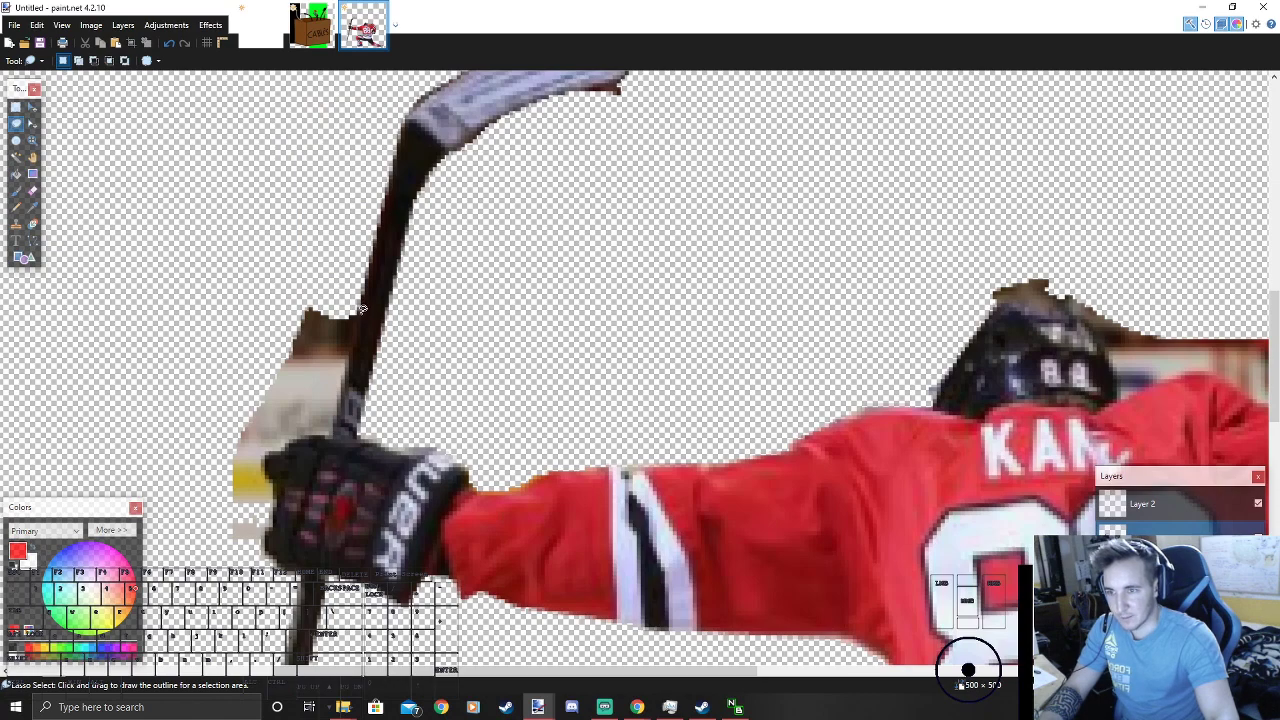
{"action": "mouse_move", "coordinate": [360, 309]}
{"action": "left_mouse_down"}
{"action": "mouse_move", "coordinate": [280, 260]}
{"action": "mouse_move", "coordinate": [260, 381]}
{"action": "mouse_move", "coordinate": [305, 418]}
{"action": "left_mouse_up"}
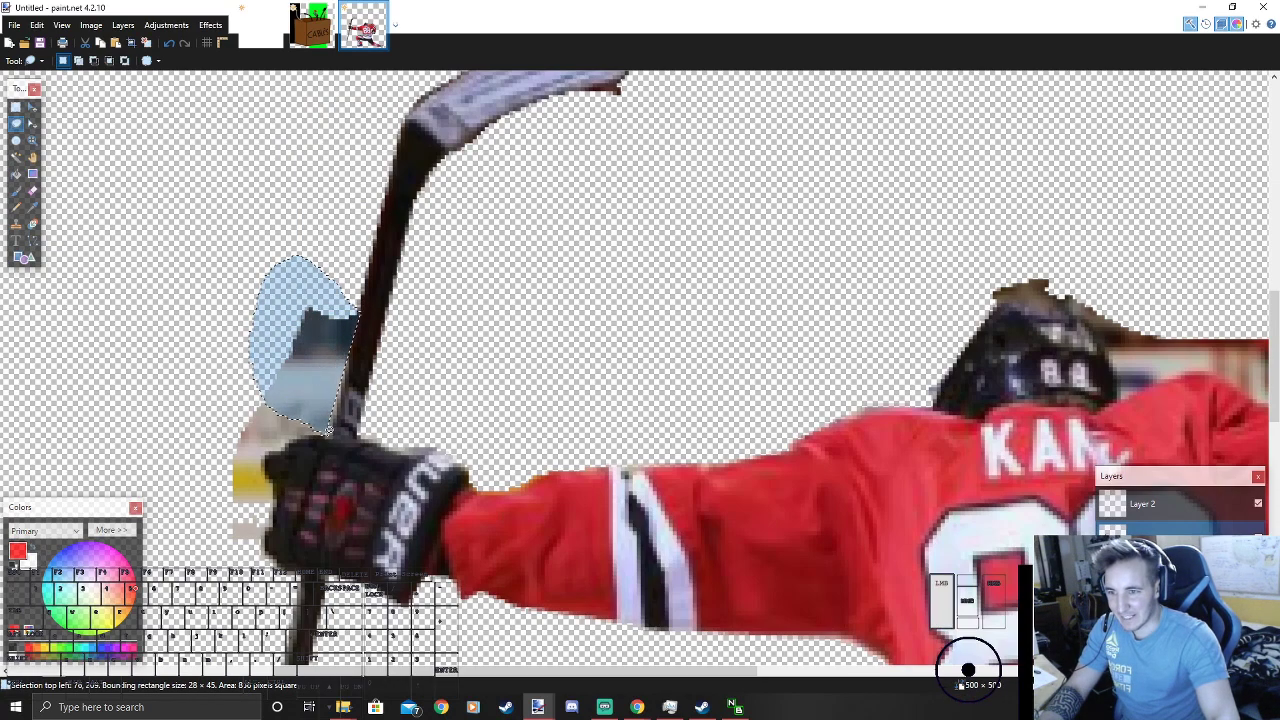
{"action": "key", "text": "Delete"}
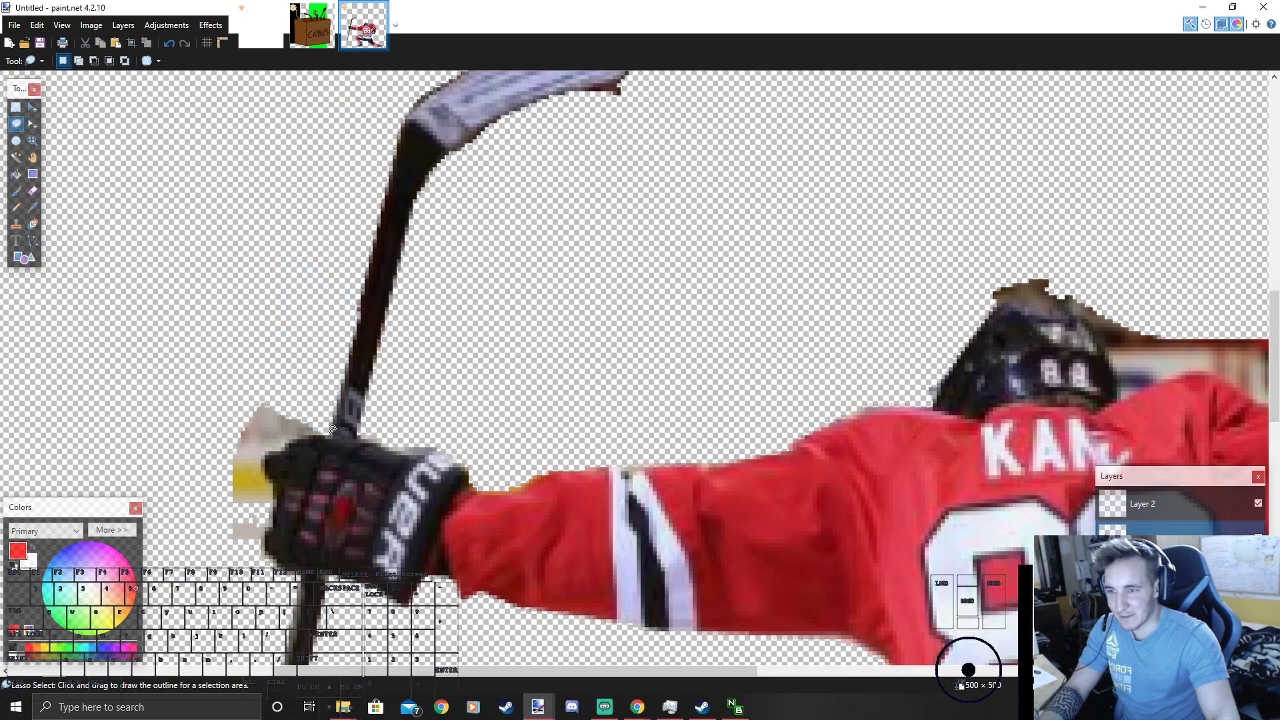
Step: Erase the board and yellow stripe remnants above and beside the glove's outer side with lasso selections
{"action": "scroll", "coordinate": [333, 428], "scroll_direction": "up", "scroll_amount": 3}
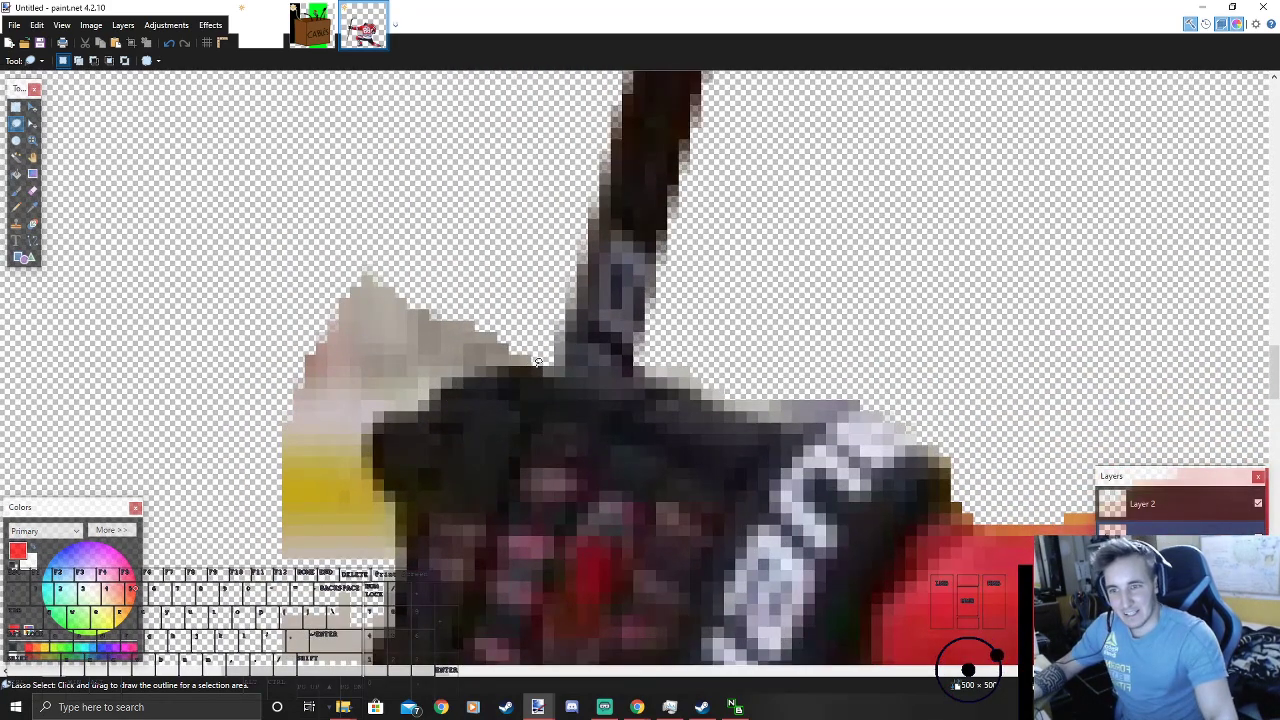
{"action": "mouse_move", "coordinate": [535, 364]}
{"action": "left_mouse_down"}
{"action": "mouse_move", "coordinate": [276, 420]}
{"action": "mouse_move", "coordinate": [540, 362]}
{"action": "left_mouse_up"}
{"action": "key", "text": "Delete"}
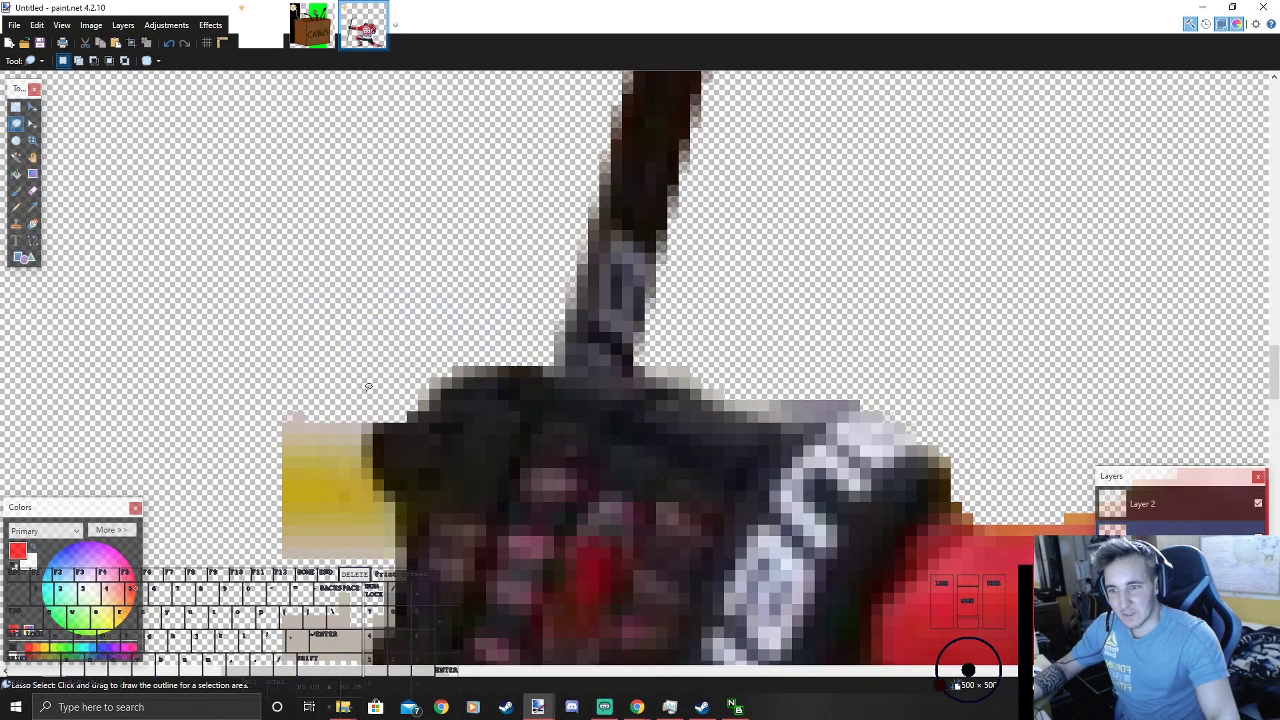
{"action": "scroll", "coordinate": [374, 387], "scroll_direction": "down", "scroll_amount": 2}
{"action": "mouse_move", "coordinate": [384, 254]}
{"action": "left_mouse_down"}
{"action": "mouse_move", "coordinate": [250, 380]}
{"action": "mouse_move", "coordinate": [386, 336]}
{"action": "left_mouse_up"}
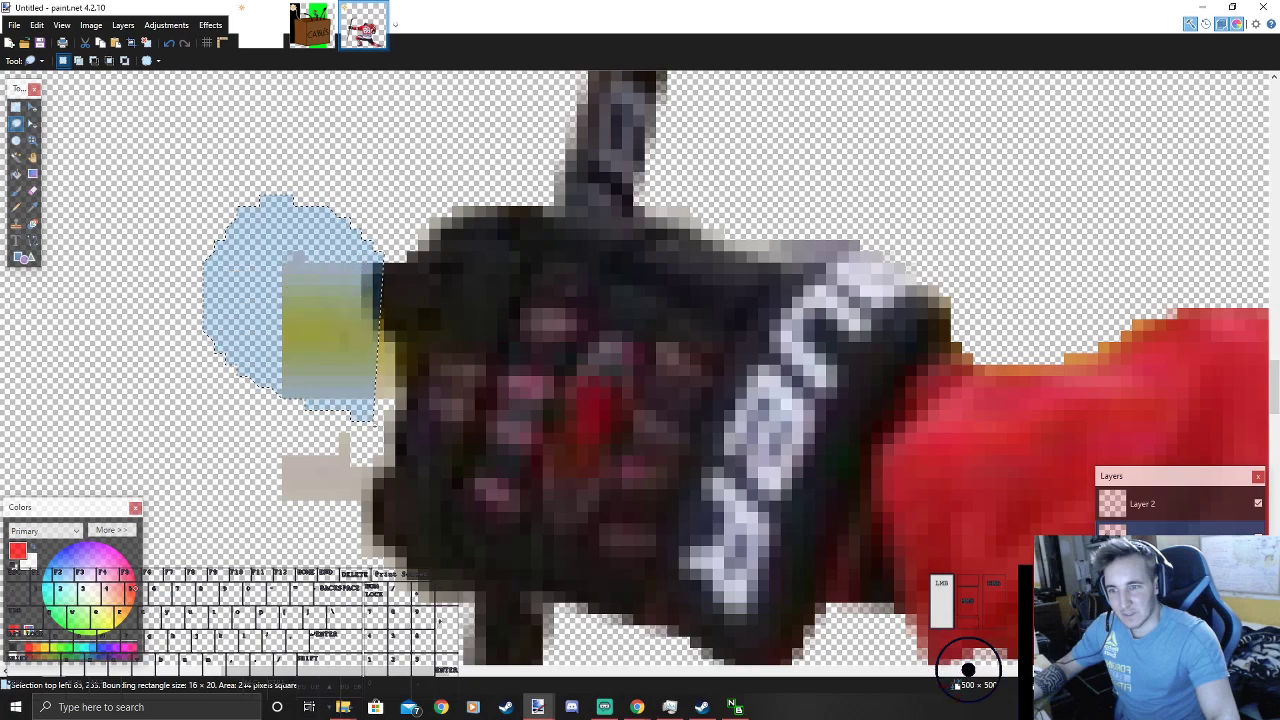
{"action": "key", "text": "Delete"}
{"action": "mouse_move", "coordinate": [302, 399]}
{"action": "left_mouse_down"}
{"action": "mouse_move", "coordinate": [250, 476]}
{"action": "mouse_move", "coordinate": [380, 452]}
{"action": "mouse_move", "coordinate": [329, 423]}
{"action": "mouse_move", "coordinate": [360, 470]}
{"action": "left_mouse_up"}
{"action": "left_click", "coordinate": [377, 456]}
{"action": "key", "text": "Delete"}
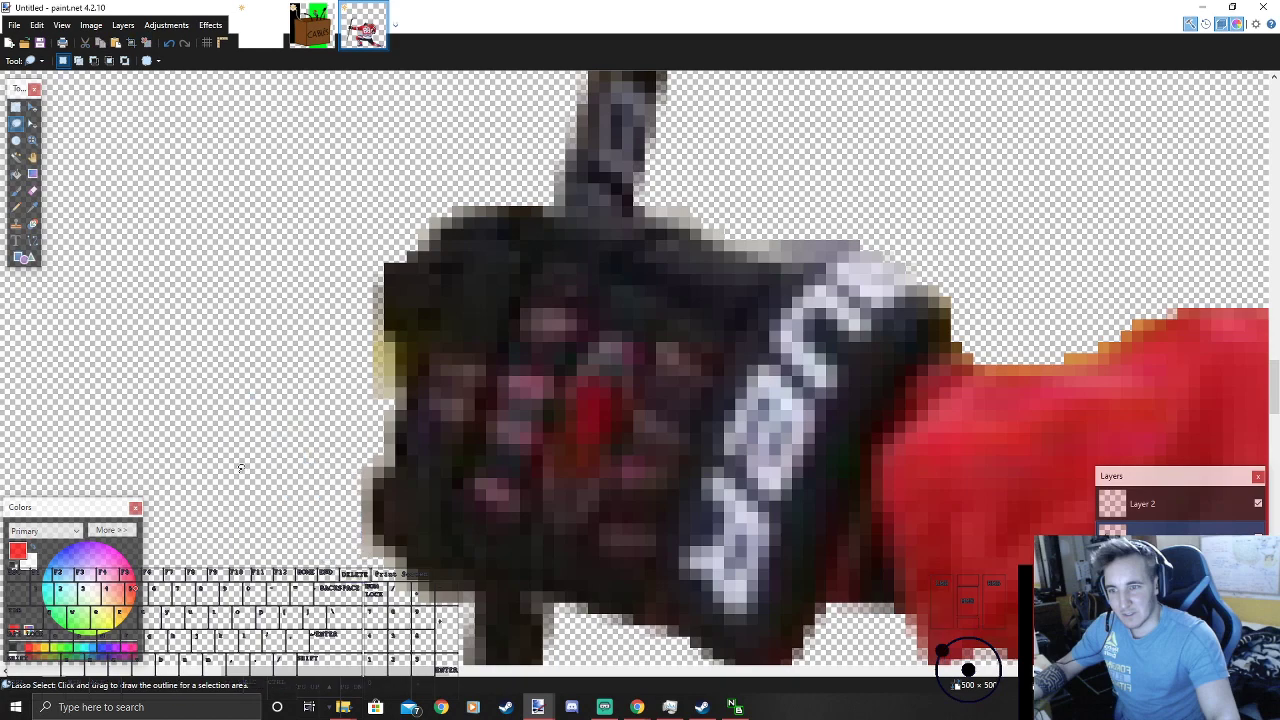
Step: Erase the yellow and blurry remnants along the outer edge of the stick-hand glove with the Eraser
{"action": "left_click", "coordinate": [31, 193]}
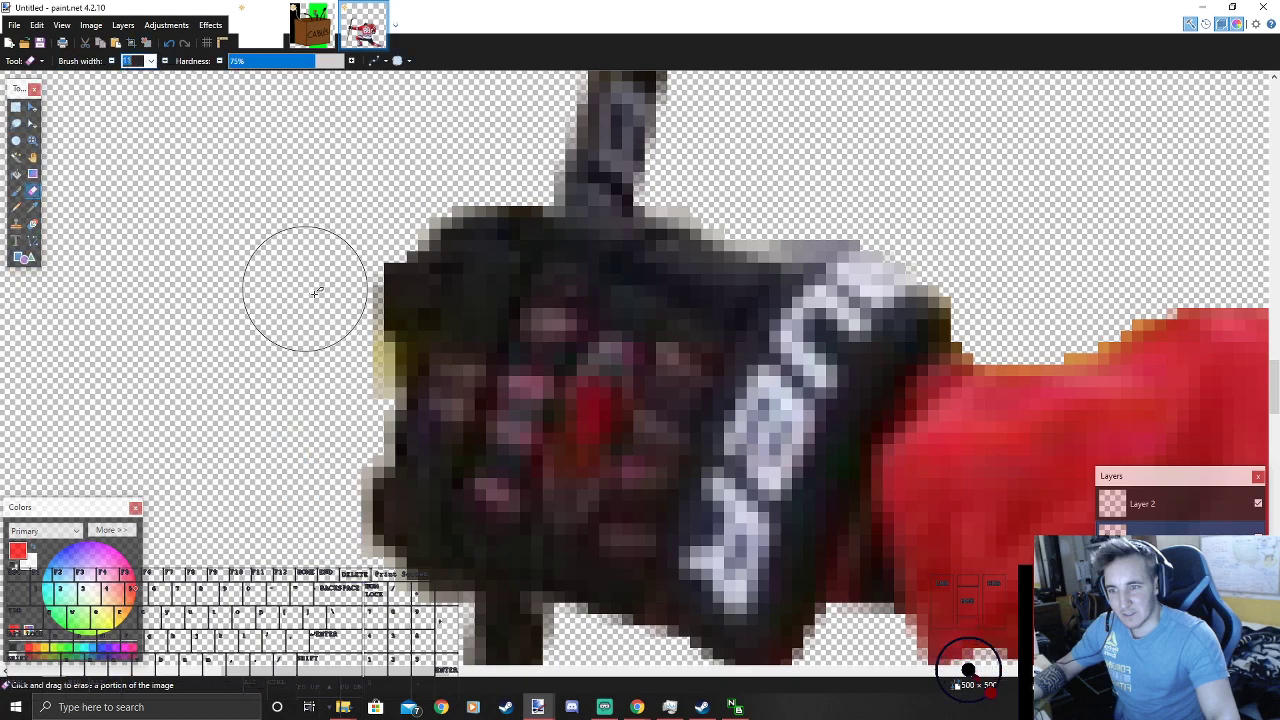
{"action": "mouse_move", "coordinate": [324, 300]}
{"action": "left_mouse_down"}
{"action": "mouse_move", "coordinate": [329, 360]}
{"action": "mouse_move", "coordinate": [306, 423]}
{"action": "mouse_move", "coordinate": [320, 457]}
{"action": "mouse_move", "coordinate": [300, 508]}
{"action": "mouse_move", "coordinate": [330, 605]}
{"action": "left_mouse_up"}
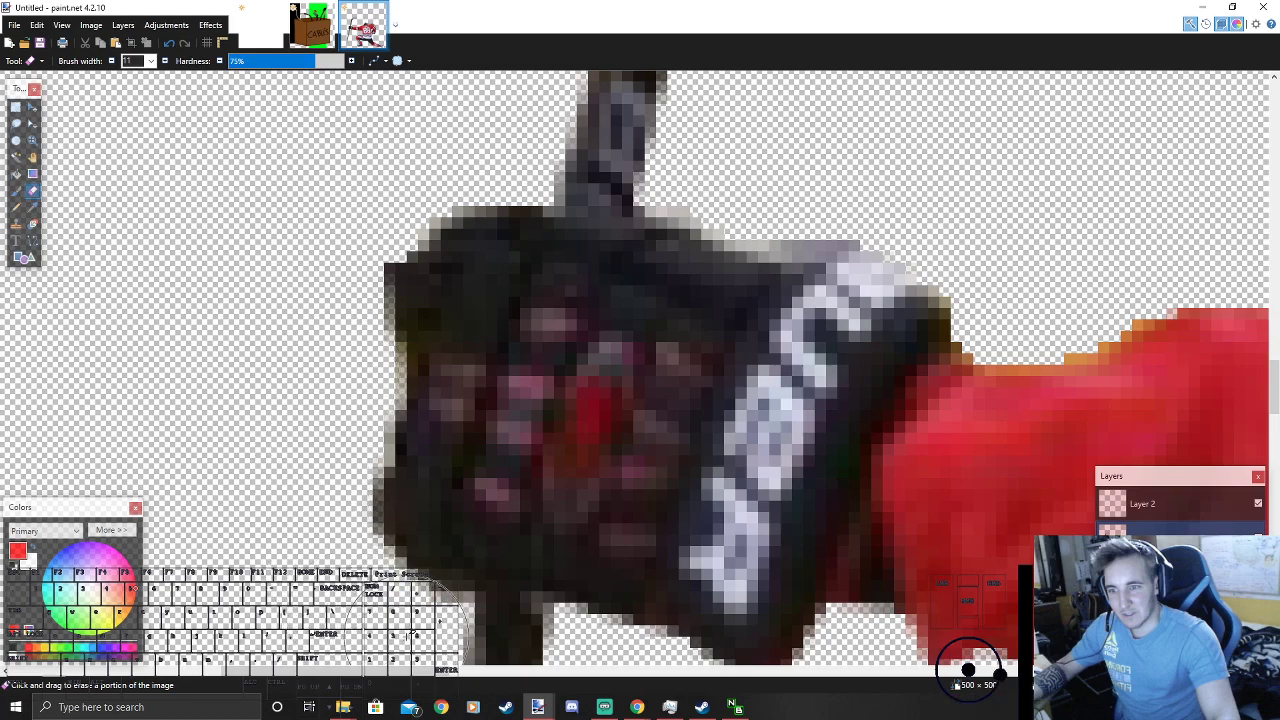
{"action": "scroll", "coordinate": [435, 466], "scroll_direction": "down", "scroll_amount": 8}
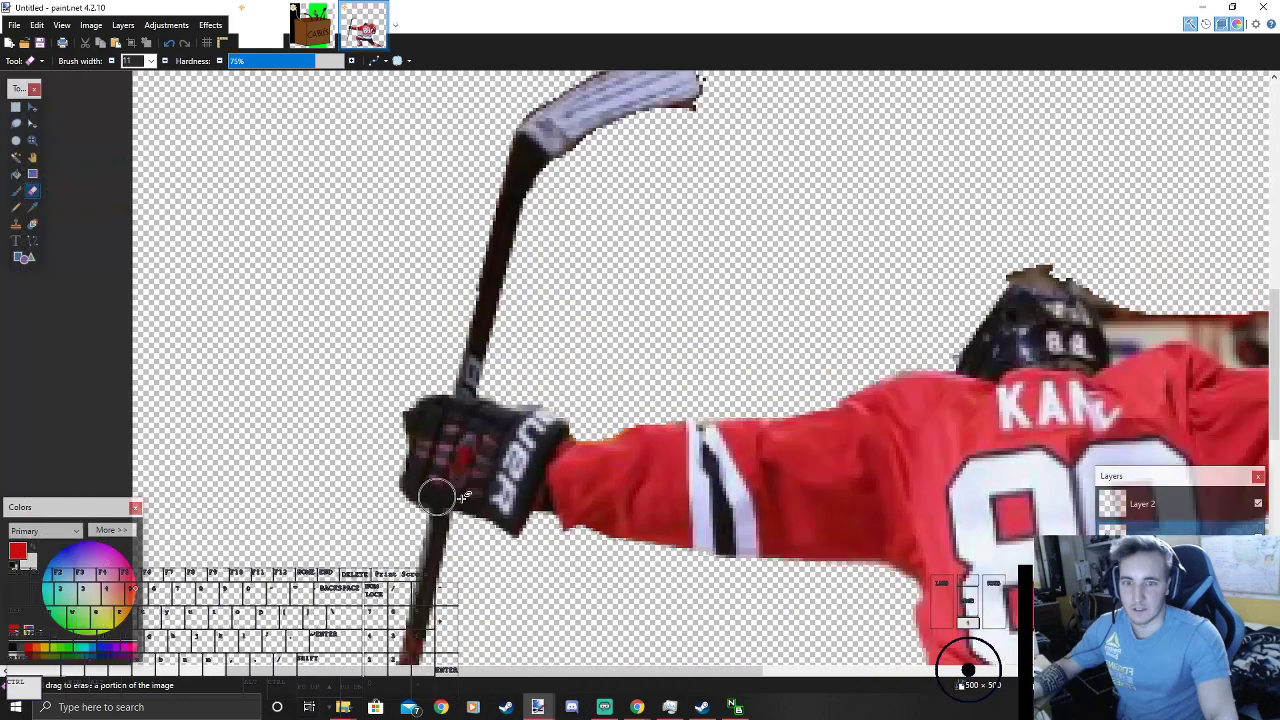
Step: Erase the orange fringe along the upper edge of the outstretched sleeve and the remnants over the helmet
{"action": "scroll", "coordinate": [662, 415], "scroll_direction": "up", "scroll_amount": 6}
{"action": "left_click_drag", "start_coordinate": [540, 391], "coordinate": [556, 392]}
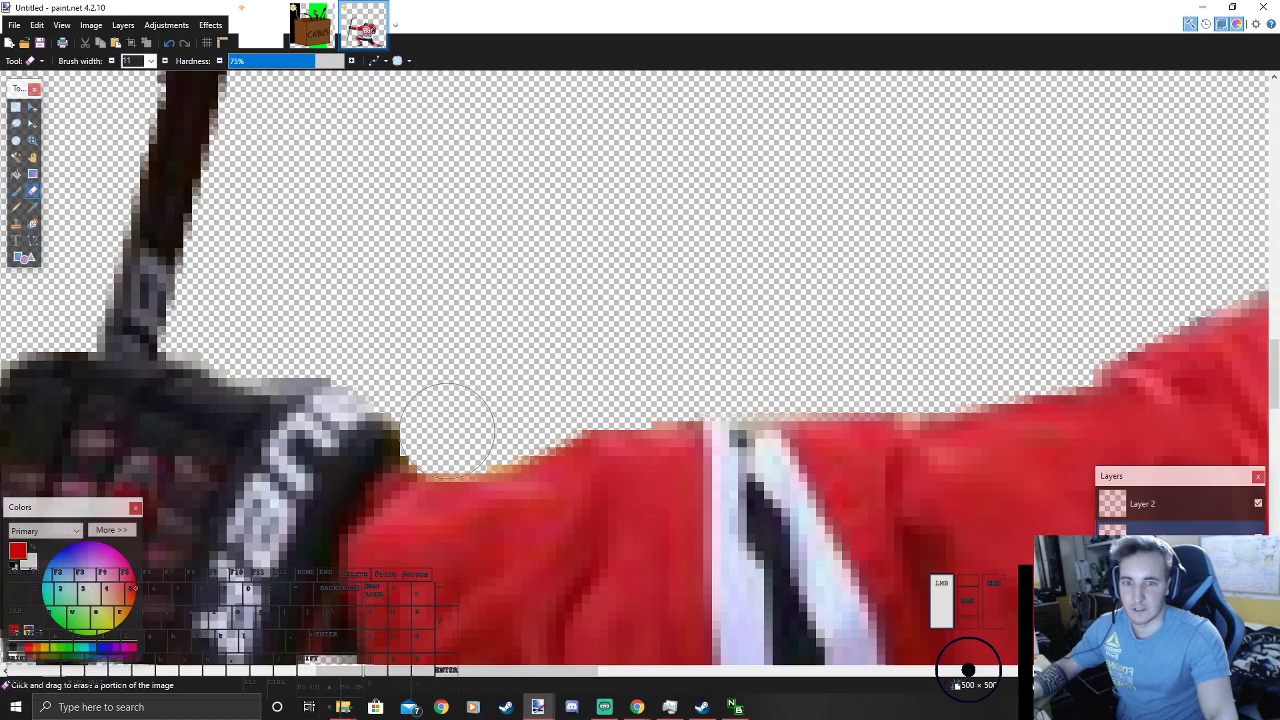
{"action": "left_click_drag", "start_coordinate": [440, 435], "coordinate": [478, 455]}
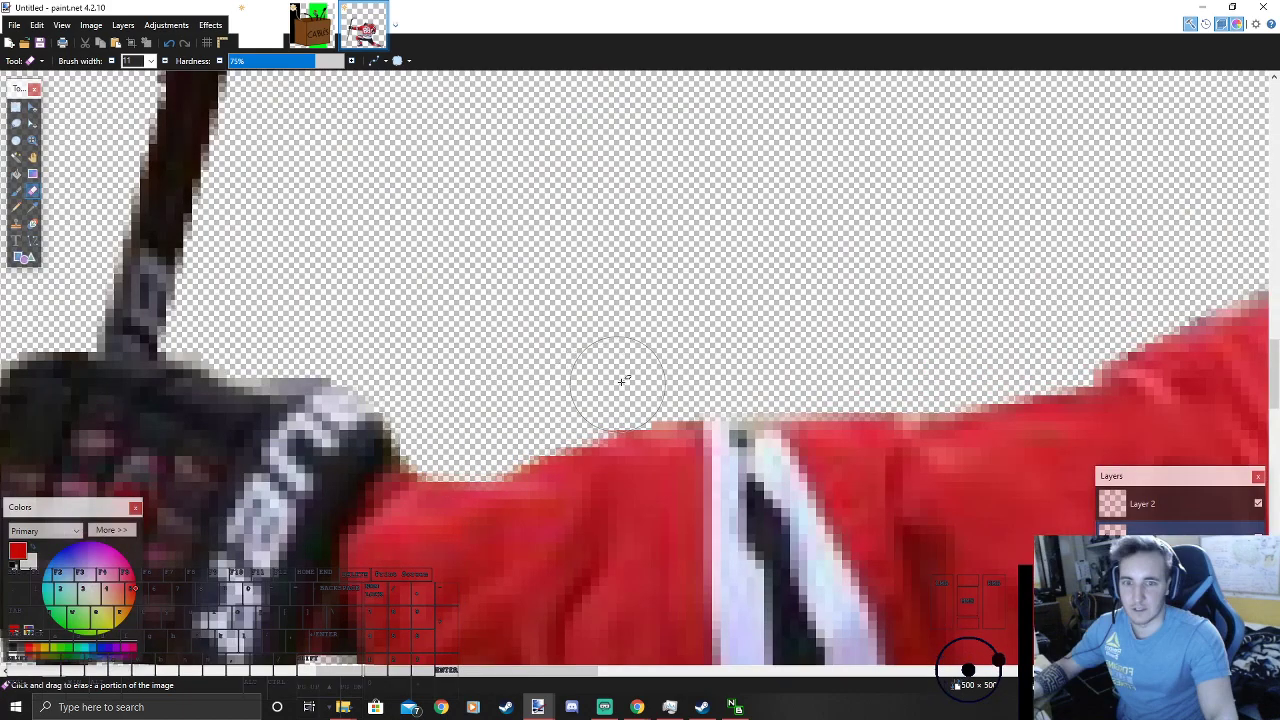
{"action": "scroll", "coordinate": [540, 400], "scroll_direction": "down", "scroll_amount": 3}
{"action": "scroll", "coordinate": [845, 334], "scroll_direction": "up", "scroll_amount": 3}
{"action": "mouse_move", "coordinate": [837, 294]}
{"action": "left_mouse_down"}
{"action": "mouse_move", "coordinate": [954, 145]}
{"action": "mouse_move", "coordinate": [1057, 126]}
{"action": "mouse_move", "coordinate": [1200, 180]}
{"action": "left_mouse_up"}
{"action": "scroll", "coordinate": [791, 229], "scroll_direction": "down", "scroll_amount": 3}
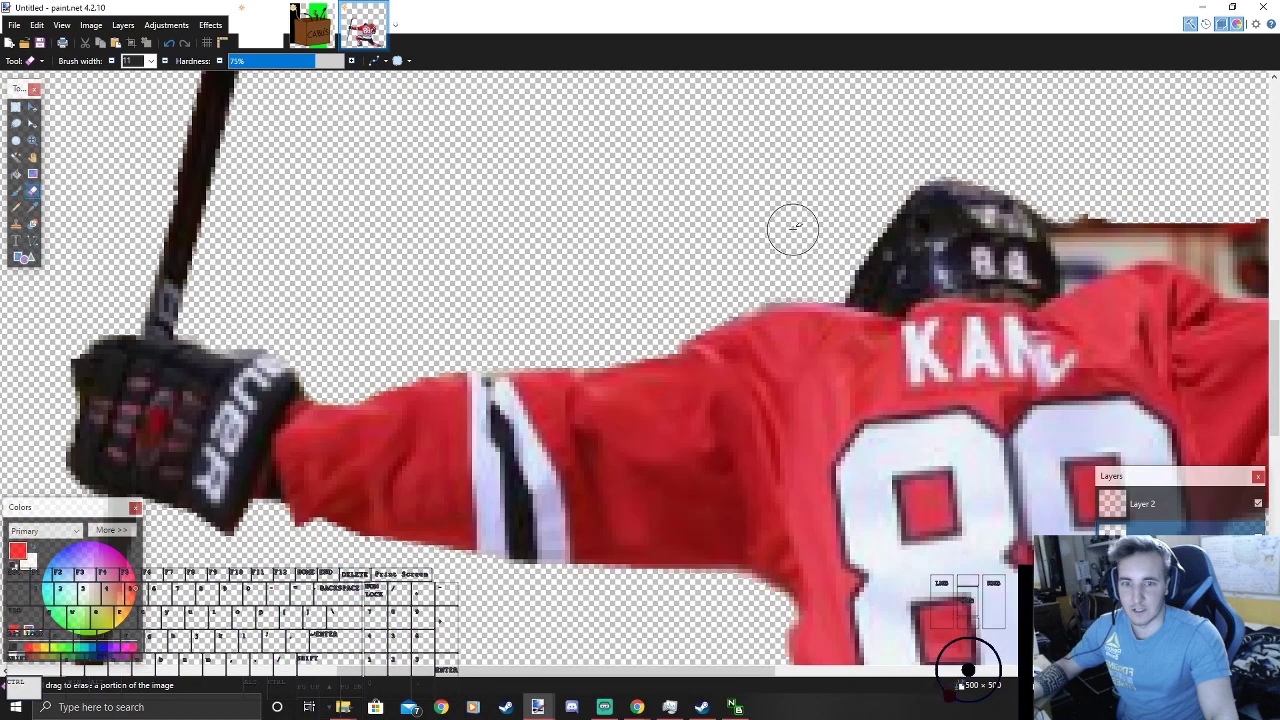
Step: Erase the leftover boards and crowd between the helmet and the bent arm, plus the fringe along that arm's outer edge
{"action": "scroll", "coordinate": [884, 254], "scroll_direction": "up", "scroll_amount": 3}
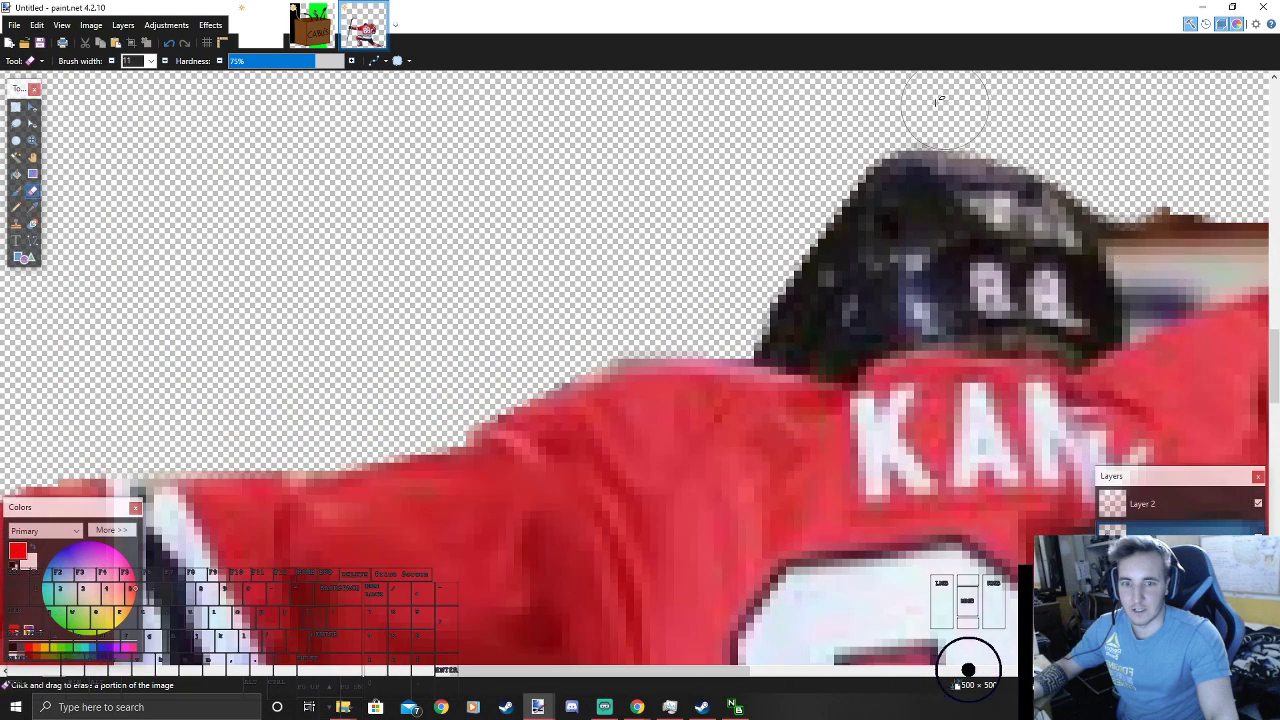
{"action": "scroll", "coordinate": [948, 103], "scroll_direction": "down", "scroll_amount": 3}
{"action": "scroll", "coordinate": [546, 226], "scroll_direction": "up", "scroll_amount": 3}
{"action": "scroll", "coordinate": [1073, 425], "scroll_direction": "up", "scroll_amount": 1}
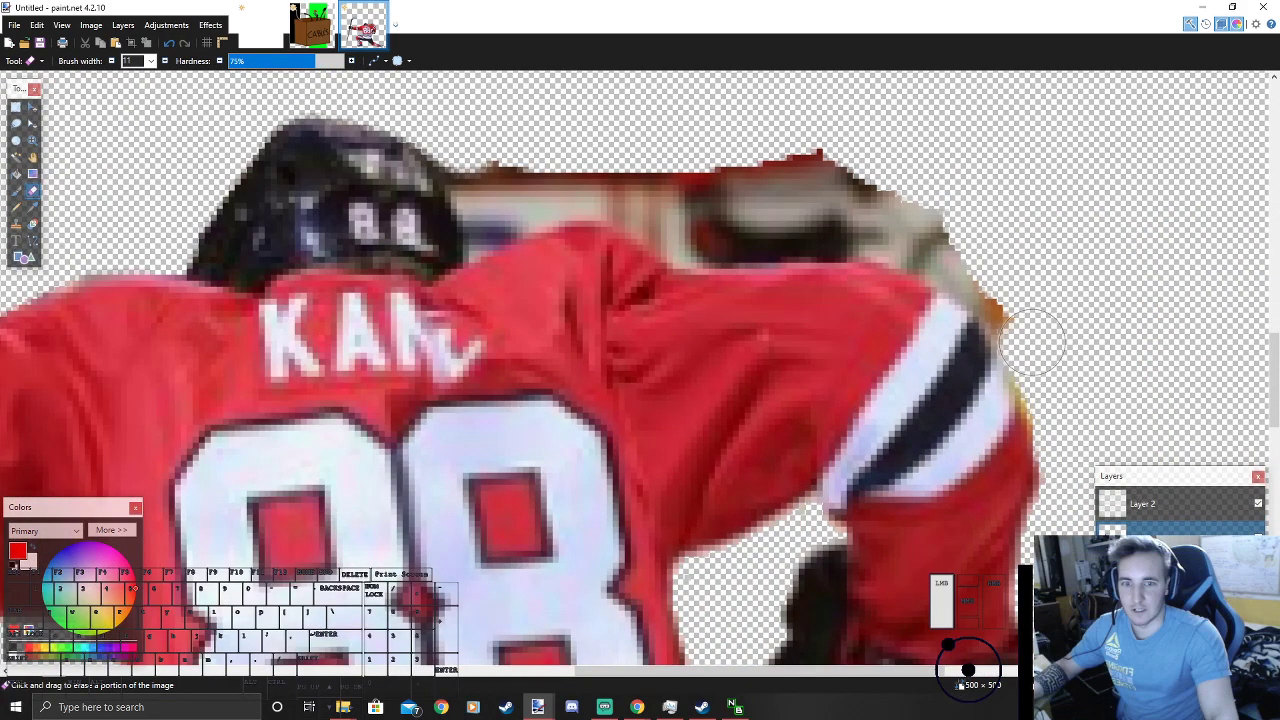
{"action": "mouse_move", "coordinate": [950, 258]}
{"action": "left_mouse_down"}
{"action": "mouse_move", "coordinate": [870, 240]}
{"action": "mouse_move", "coordinate": [683, 256]}
{"action": "mouse_move", "coordinate": [600, 212]}
{"action": "left_mouse_up"}
{"action": "key", "text": "ctrl+z"}
{"action": "mouse_move", "coordinate": [1074, 420]}
{"action": "left_mouse_down"}
{"action": "mouse_move", "coordinate": [1072, 445]}
{"action": "mouse_move", "coordinate": [1020, 320]}
{"action": "left_mouse_up"}
{"action": "mouse_move", "coordinate": [948, 246]}
{"action": "left_mouse_down"}
{"action": "mouse_move", "coordinate": [883, 233]}
{"action": "mouse_move", "coordinate": [698, 250]}
{"action": "mouse_move", "coordinate": [604, 201]}
{"action": "mouse_move", "coordinate": [559, 194]}
{"action": "mouse_move", "coordinate": [487, 222]}
{"action": "mouse_move", "coordinate": [455, 135]}
{"action": "left_mouse_up"}
{"action": "mouse_move", "coordinate": [592, 150]}
{"action": "left_mouse_down"}
{"action": "mouse_move", "coordinate": [813, 204]}
{"action": "mouse_move", "coordinate": [741, 160]}
{"action": "left_mouse_up"}
{"action": "scroll", "coordinate": [477, 206], "scroll_direction": "down", "scroll_amount": 5}
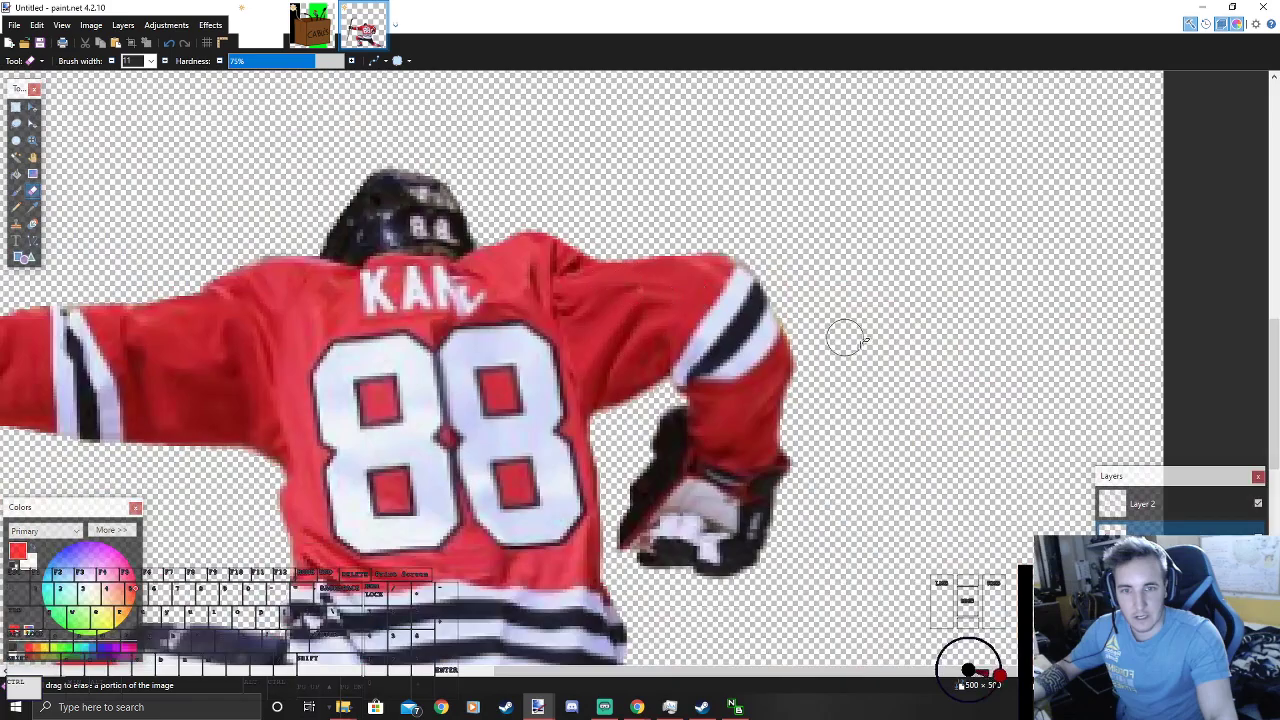
Step: Examine the cutout's edges around the bent arm, legs and skates for leftover background
{"action": "scroll", "coordinate": [820, 329], "scroll_direction": "up", "scroll_amount": 5}
{"action": "scroll", "coordinate": [737, 296], "scroll_direction": "down", "scroll_amount": 4}
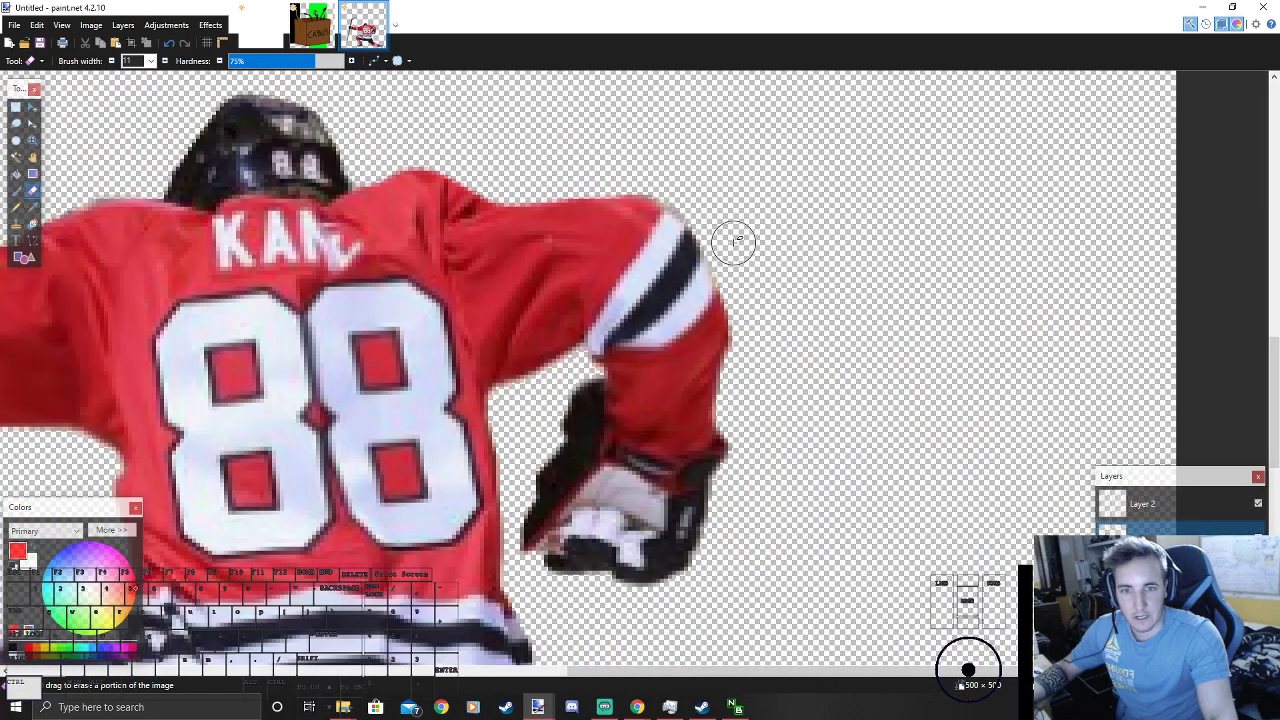
{"action": "scroll", "coordinate": [770, 515], "scroll_direction": "down", "scroll_amount": 4}
{"action": "scroll", "coordinate": [777, 531], "scroll_direction": "up", "scroll_amount": 6}
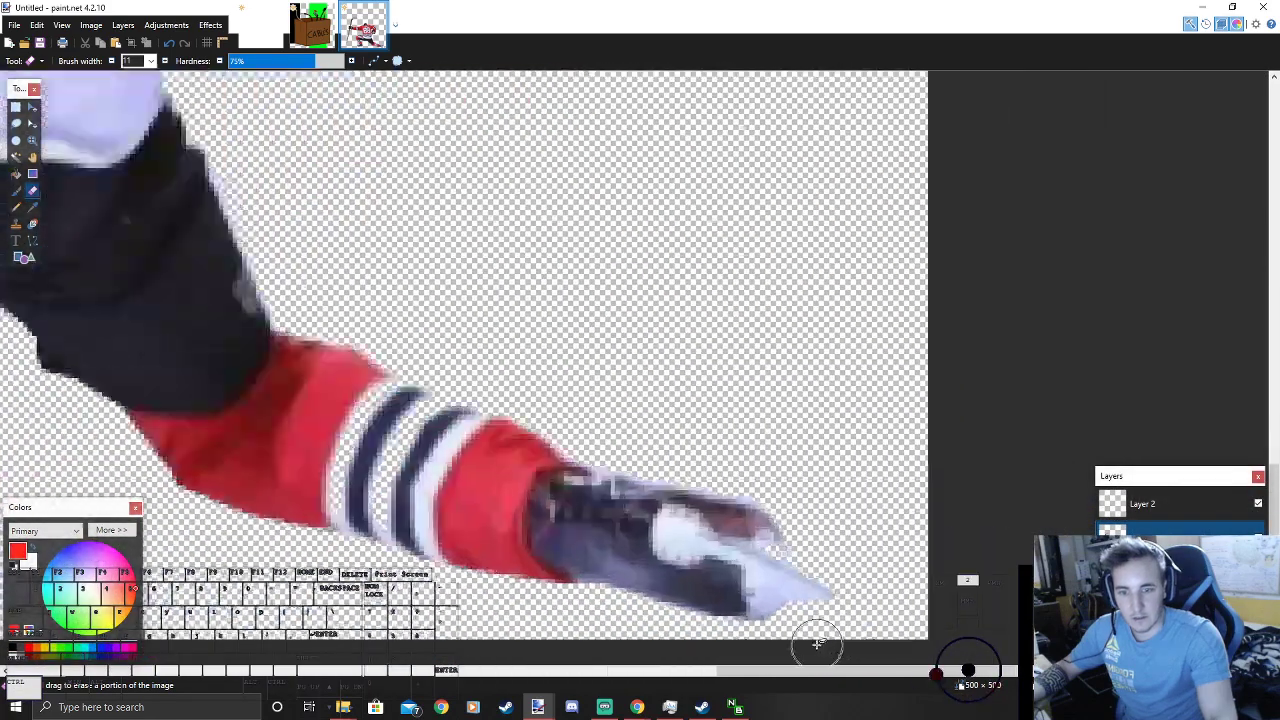
{"action": "scroll", "coordinate": [815, 585], "scroll_direction": "down", "scroll_amount": 2}
{"action": "scroll", "coordinate": [815, 578], "scroll_direction": "down", "scroll_amount": 1}
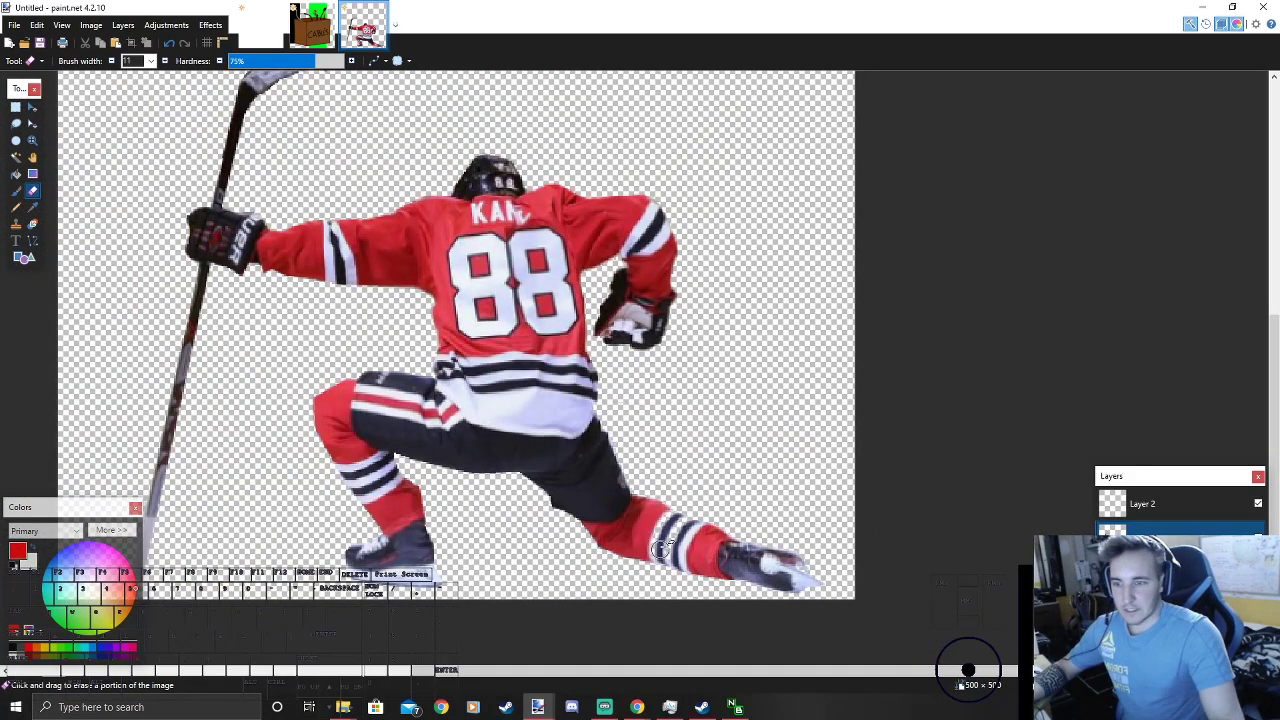
{"action": "scroll", "coordinate": [306, 340], "scroll_direction": "up", "scroll_amount": 4}
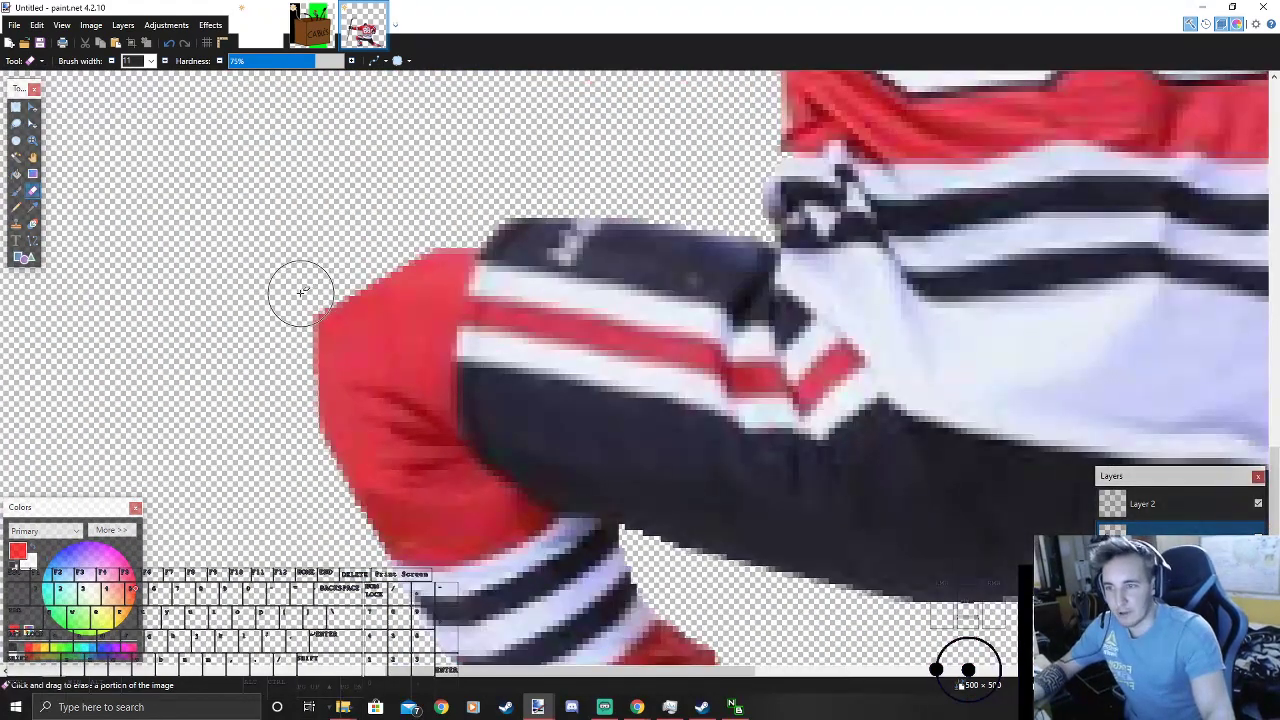
{"action": "scroll", "coordinate": [234, 314], "scroll_direction": "down", "scroll_amount": 5}
Step: Erase the dark specks around the tip and upper edge of the stick's blade
{"action": "scroll", "coordinate": [455, 148], "scroll_direction": "up", "scroll_amount": 4}
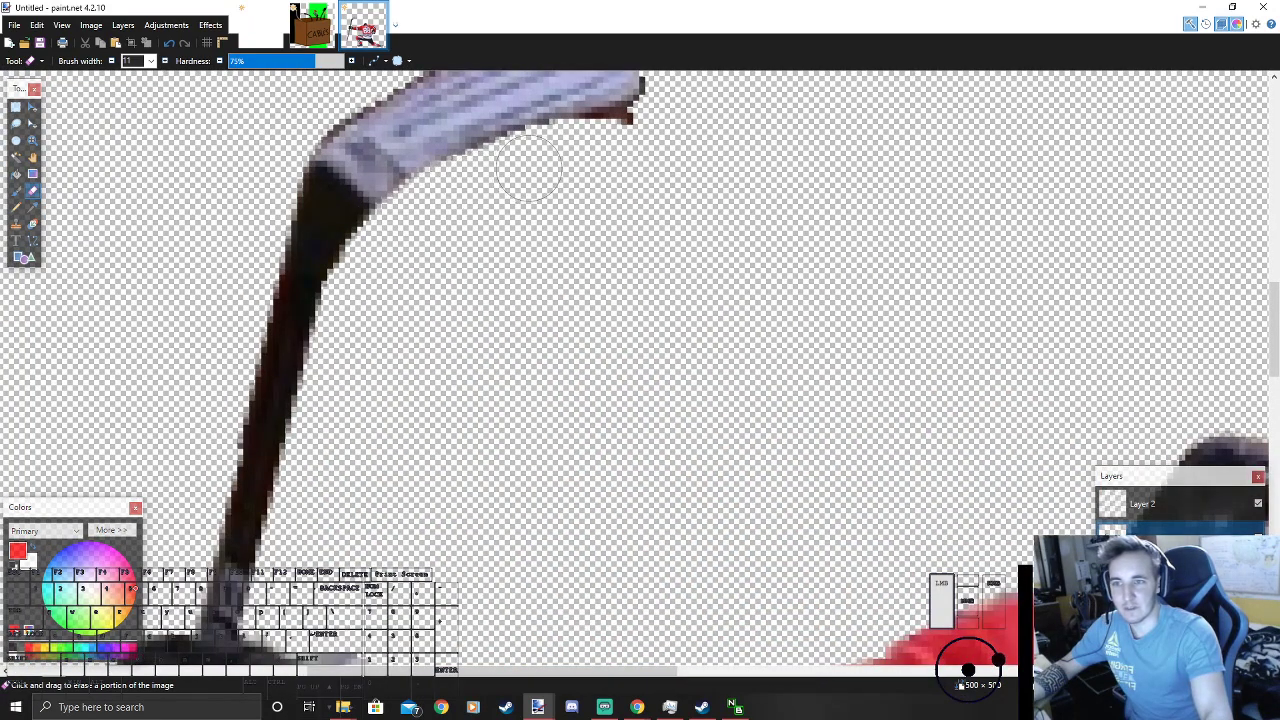
{"action": "scroll", "coordinate": [582, 247], "scroll_direction": "up", "scroll_amount": 1}
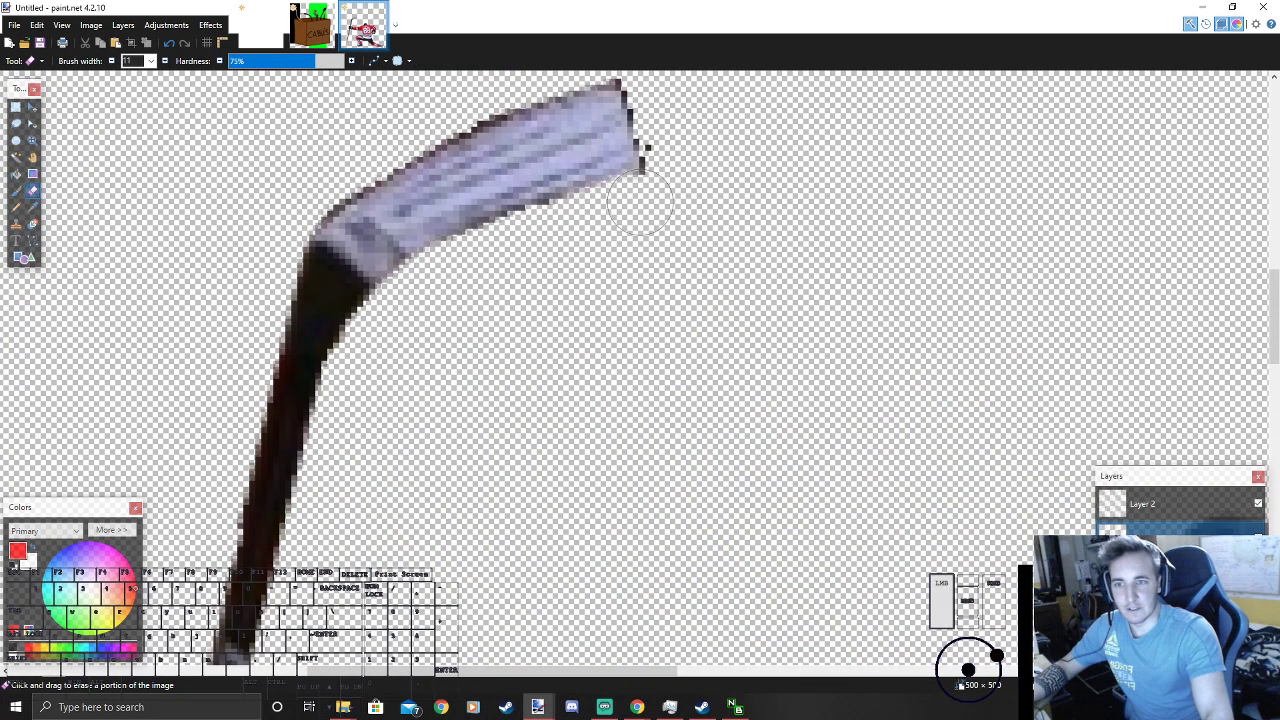
{"action": "left_click_drag", "start_coordinate": [661, 112], "coordinate": [650, 76]}
{"action": "scroll", "coordinate": [648, 76], "scroll_direction": "up", "scroll_amount": 4}
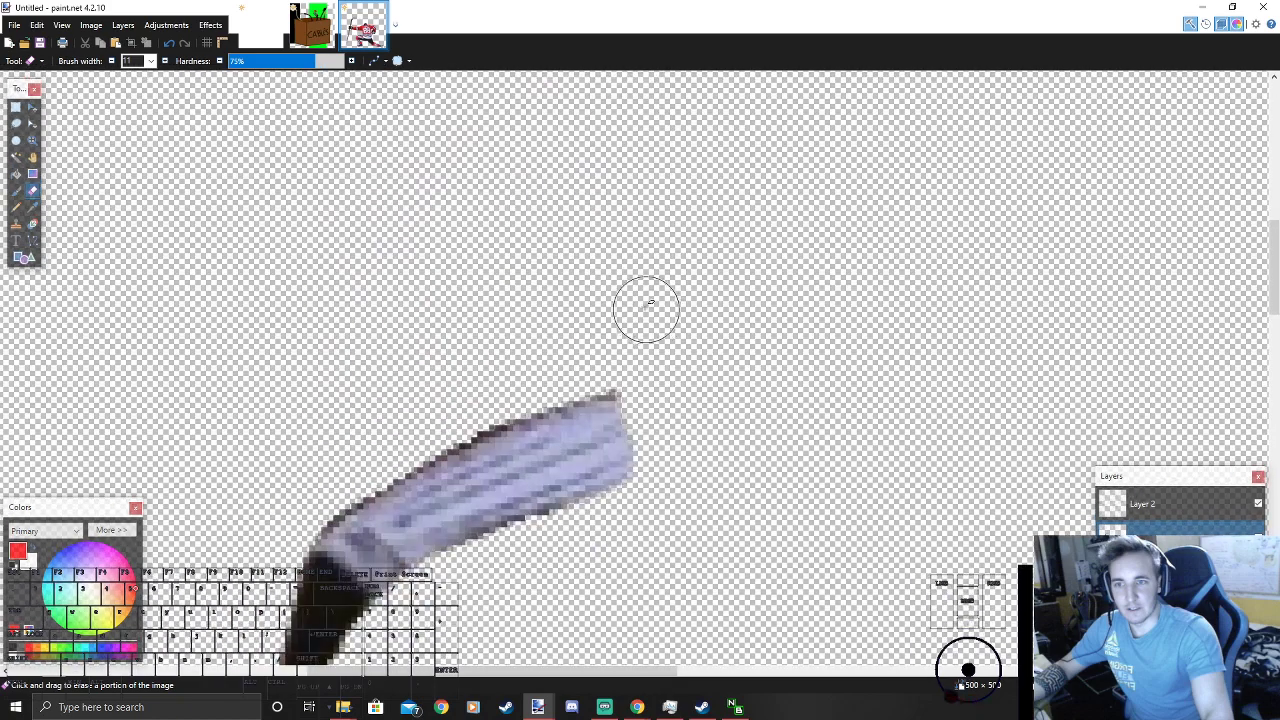
{"action": "scroll", "coordinate": [638, 302], "scroll_direction": "down", "scroll_amount": 2}
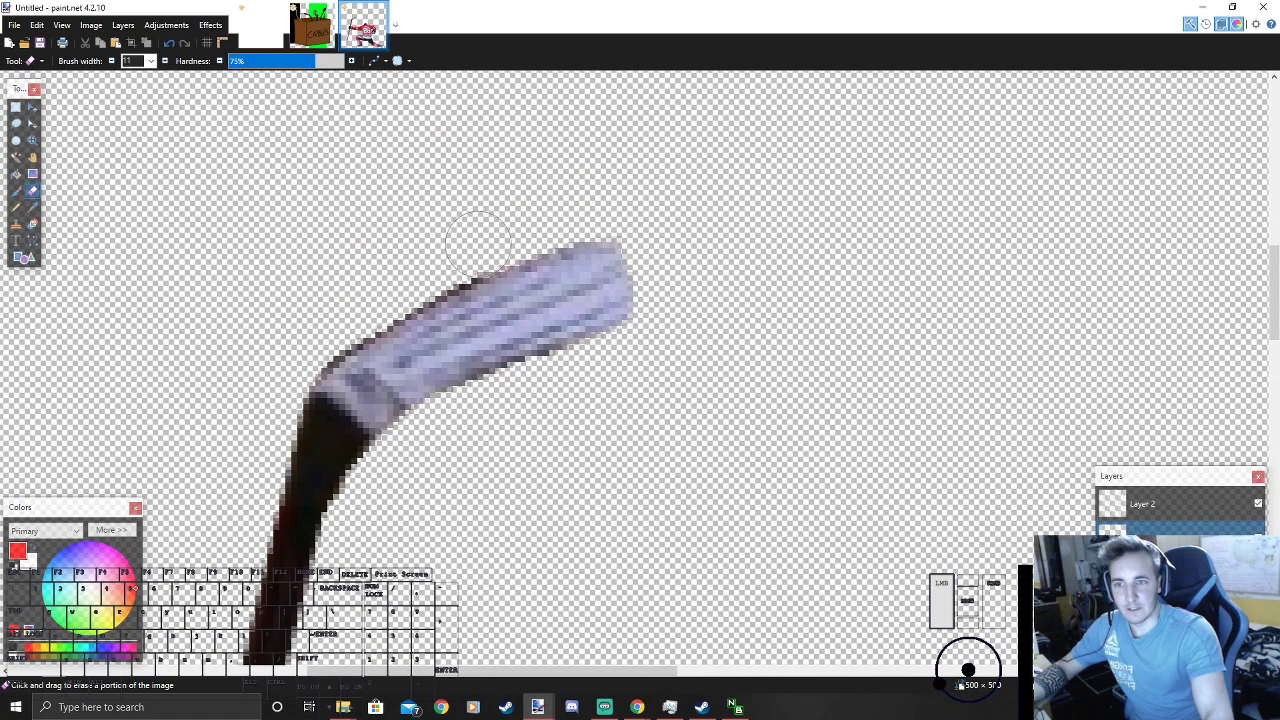
{"action": "scroll", "coordinate": [580, 487], "scroll_direction": "down", "scroll_amount": 6}
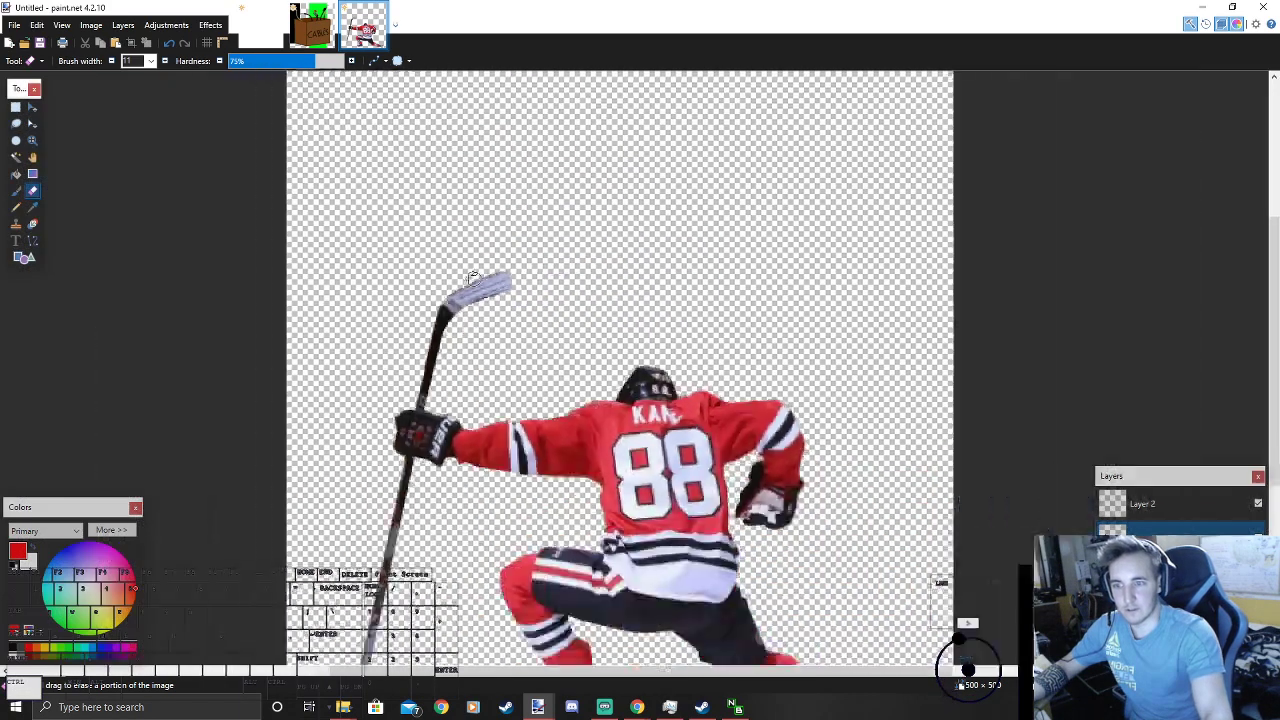
Step: Select Layer 2 and move it beneath the Background layer
{"action": "scroll", "coordinate": [580, 487], "scroll_direction": "up", "scroll_amount": 2}
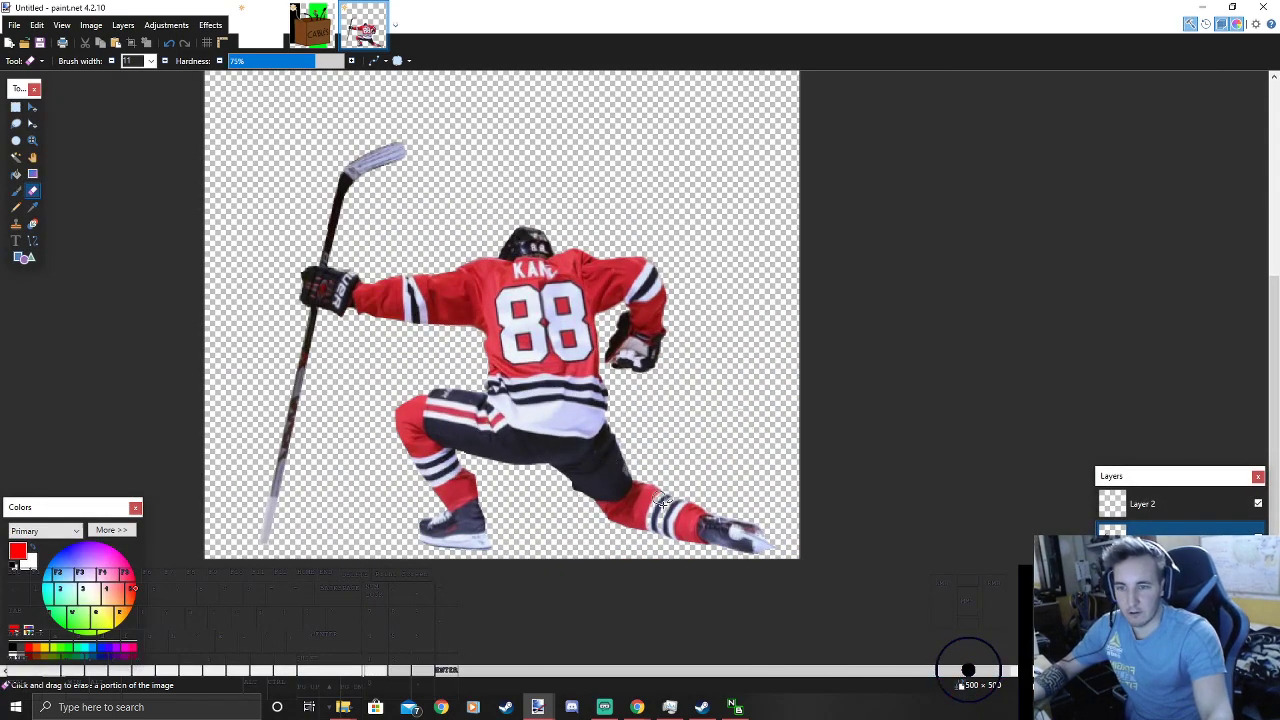
{"action": "scroll", "coordinate": [765, 541], "scroll_direction": "up", "scroll_amount": 6}
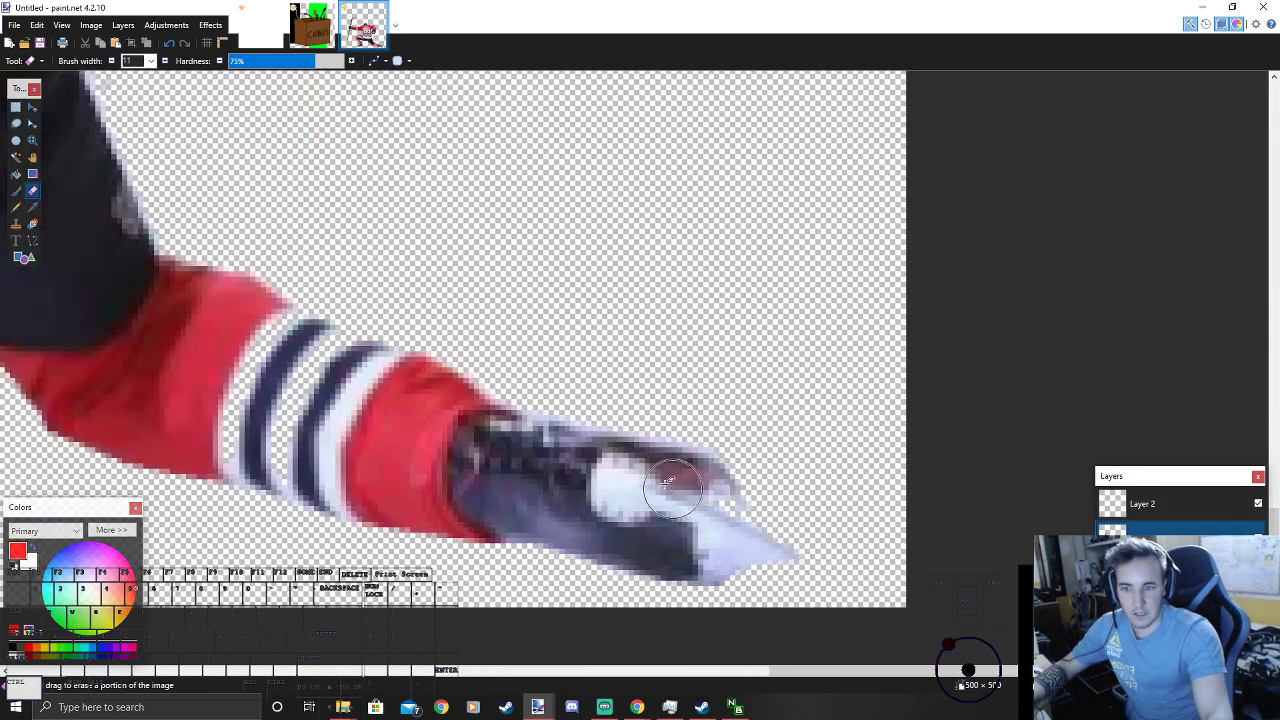
{"action": "left_click", "coordinate": [1140, 510]}
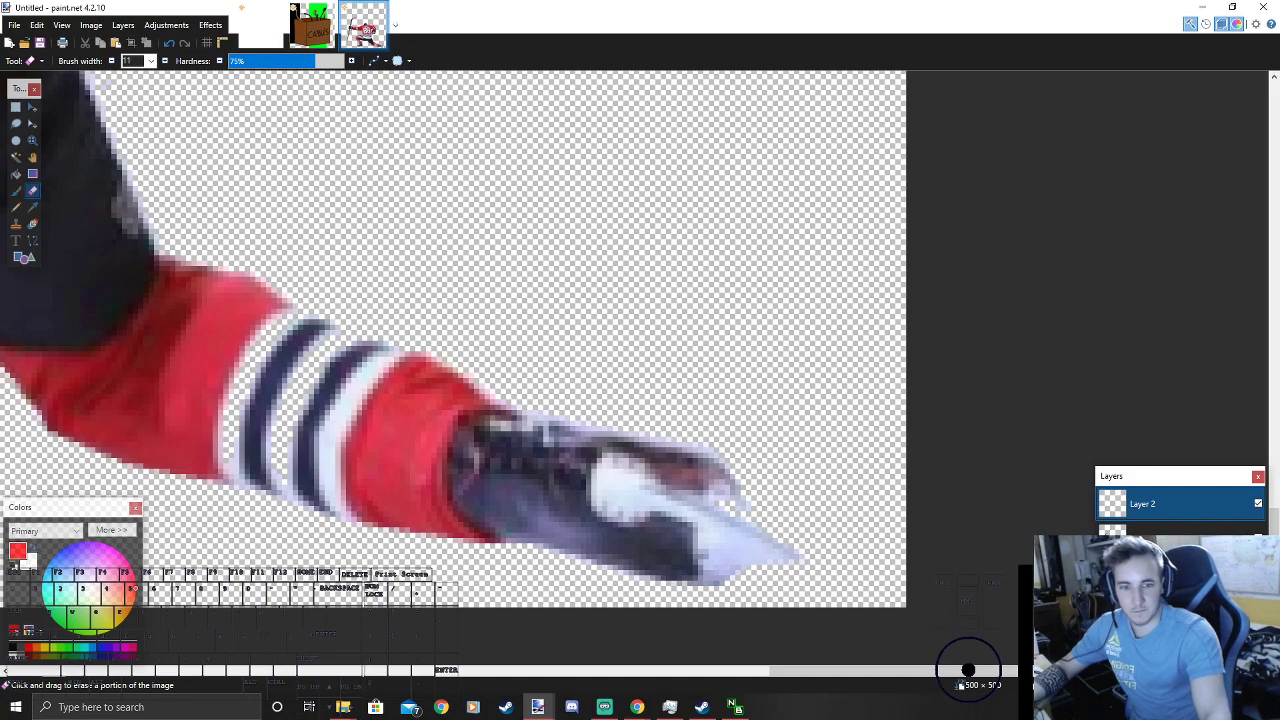
{"action": "left_click", "coordinate": [1228, 655]}
{"action": "scroll", "coordinate": [779, 502], "scroll_direction": "down", "scroll_amount": 6}
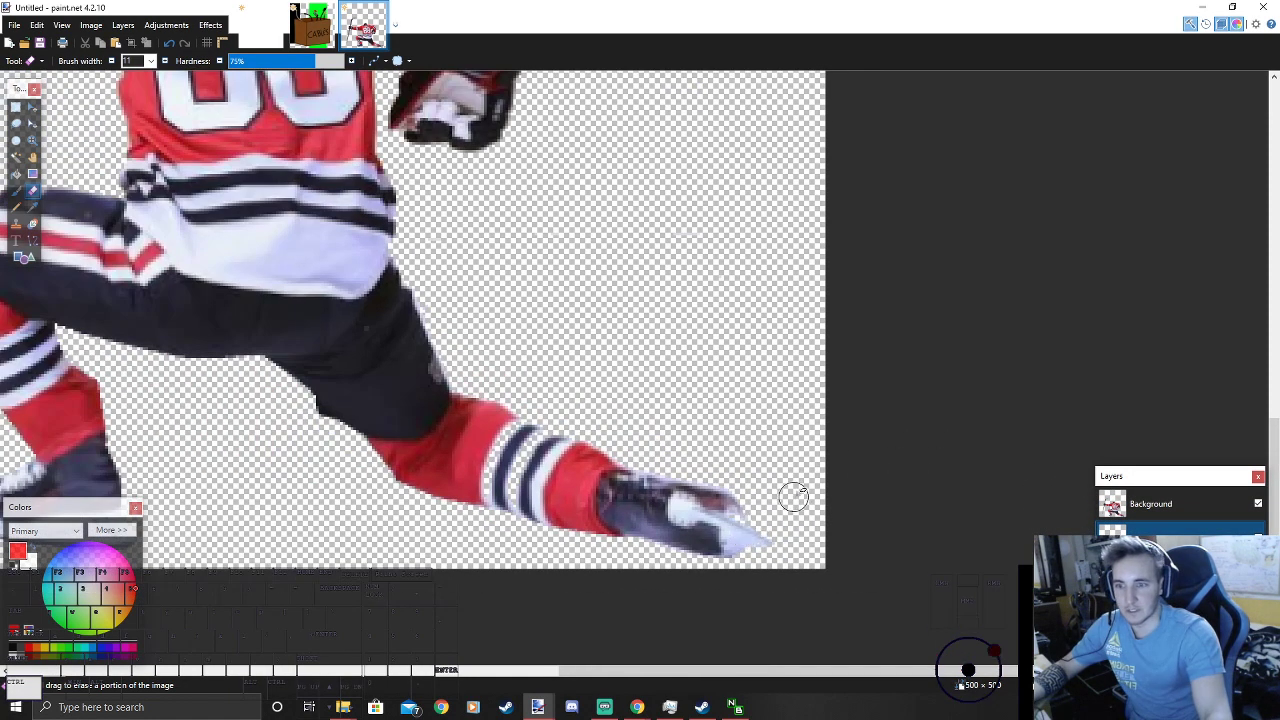
Step: Paint white on Layer 2 with the Paintbrush behind the rear leg's sock stripes and the gaps in its skate
{"action": "left_click", "coordinate": [15, 190]}
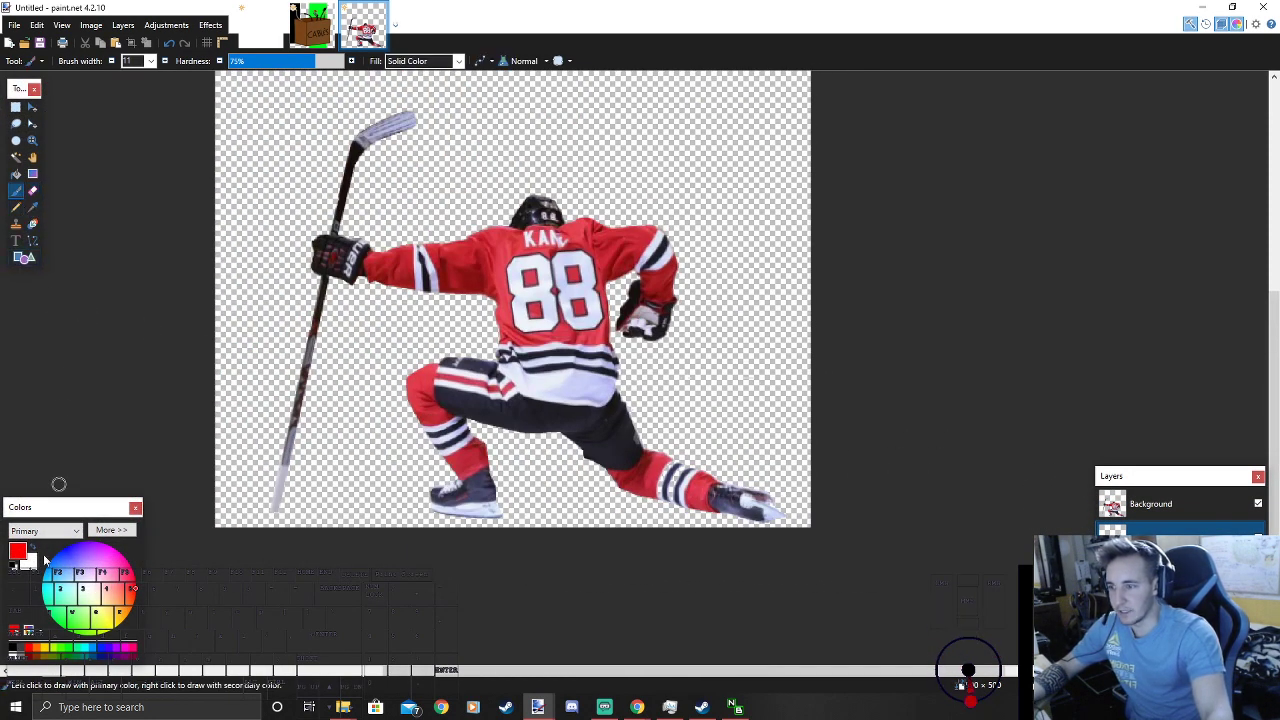
{"action": "scroll", "coordinate": [690, 485], "scroll_direction": "up", "scroll_amount": 5}
{"action": "mouse_move", "coordinate": [680, 553]}
{"action": "left_mouse_down"}
{"action": "mouse_move", "coordinate": [674, 506]}
{"action": "mouse_move", "coordinate": [712, 395]}
{"action": "left_mouse_up"}
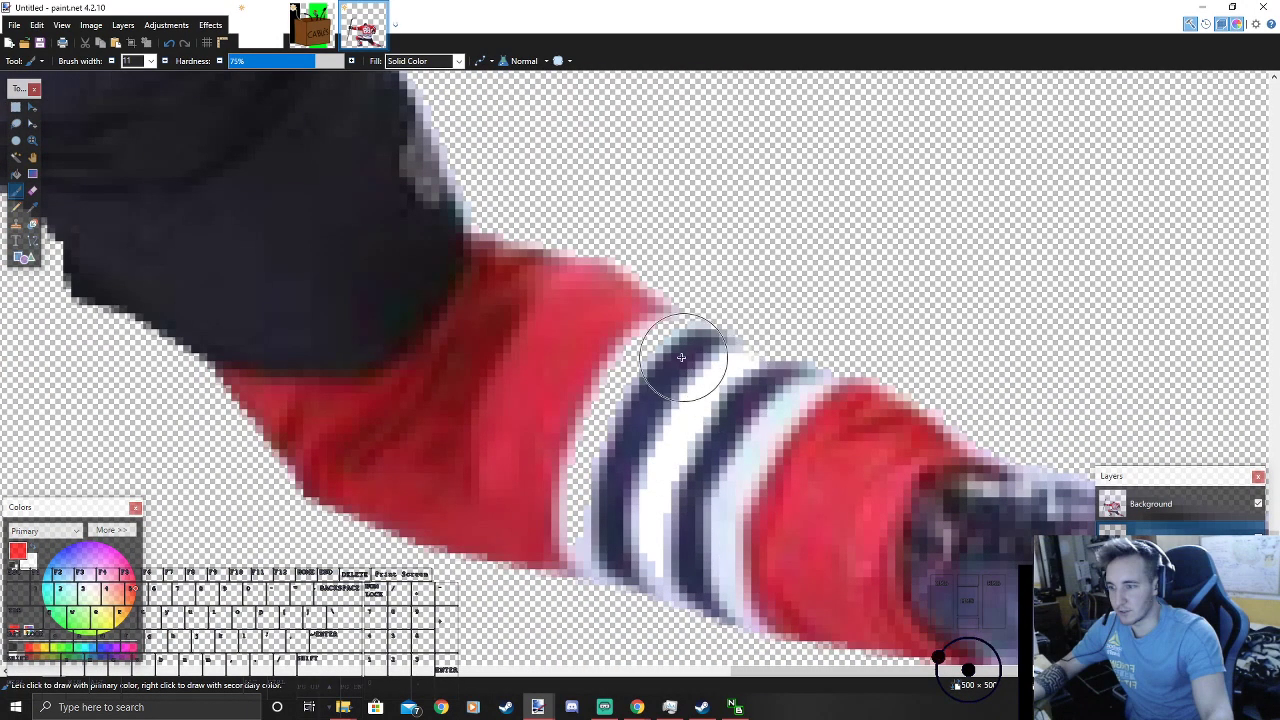
{"action": "mouse_move", "coordinate": [667, 350]}
{"action": "left_mouse_down"}
{"action": "mouse_move", "coordinate": [592, 401]}
{"action": "mouse_move", "coordinate": [568, 482]}
{"action": "left_mouse_up"}
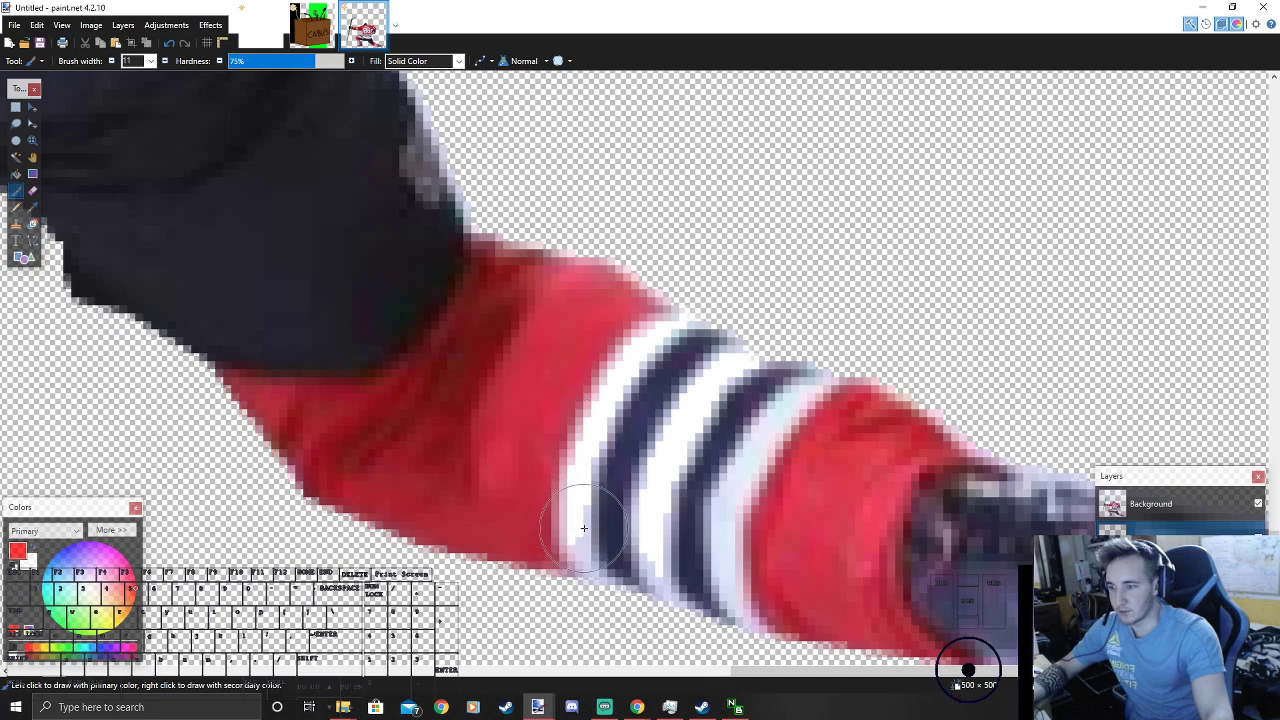
{"action": "scroll", "coordinate": [582, 527], "scroll_direction": "down", "scroll_amount": 3}
{"action": "scroll", "coordinate": [766, 523], "scroll_direction": "up", "scroll_amount": 3}
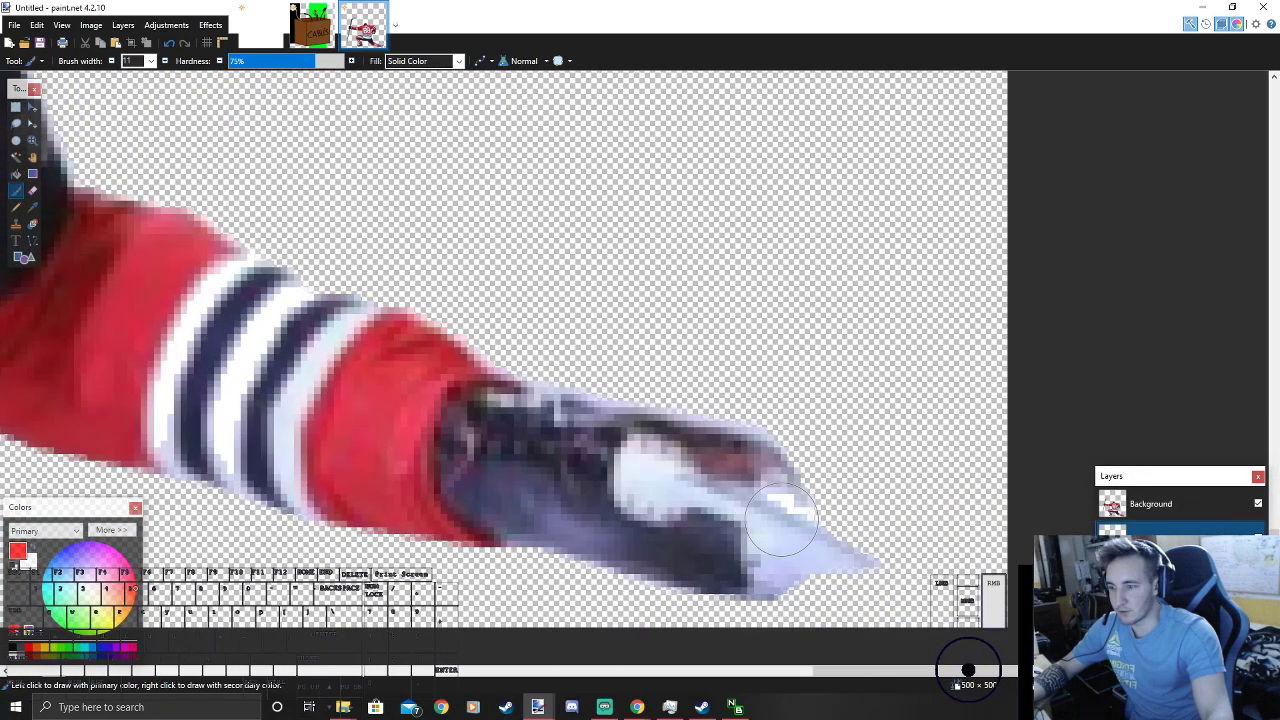
{"action": "scroll", "coordinate": [812, 516], "scroll_direction": "down", "scroll_amount": 3}
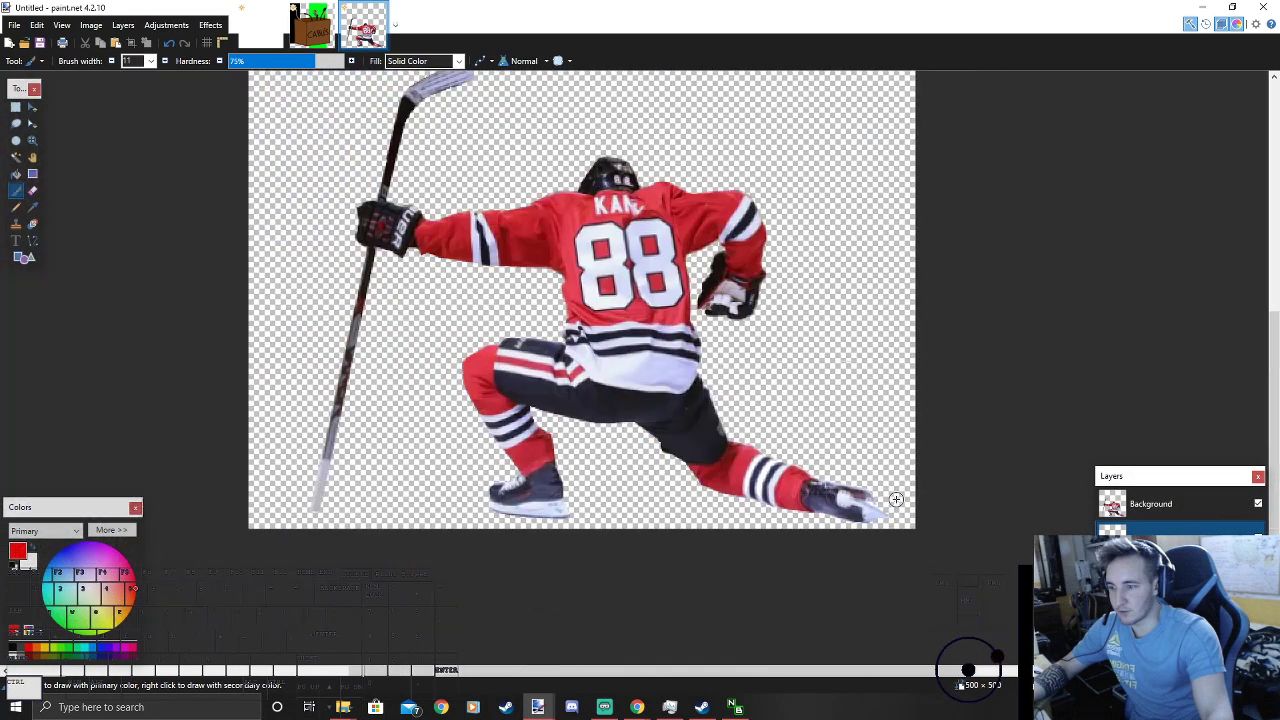
{"action": "scroll", "coordinate": [800, 450], "scroll_direction": "up", "scroll_amount": 3}
{"action": "scroll", "coordinate": [796, 408], "scroll_direction": "up", "scroll_amount": 4}
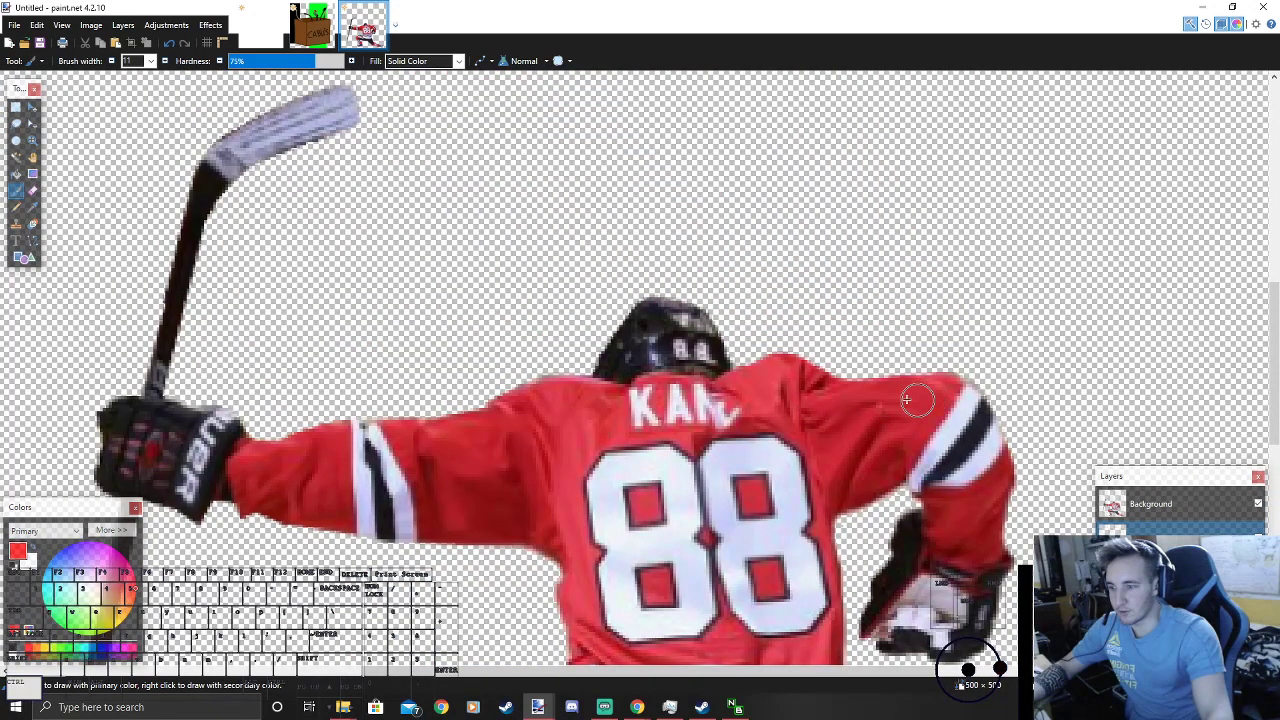
{"action": "scroll", "coordinate": [764, 345], "scroll_direction": "down", "scroll_amount": 2}
{"action": "scroll", "coordinate": [628, 338], "scroll_direction": "down", "scroll_amount": 2}
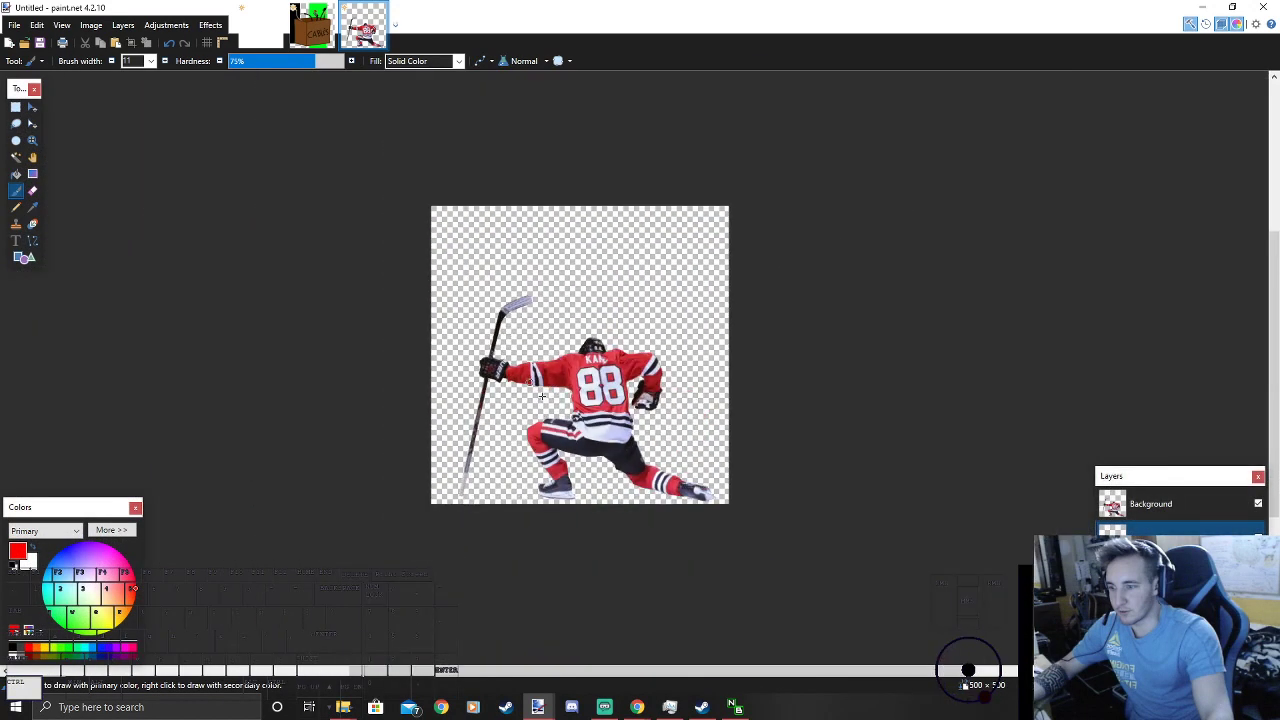
Step: Switch to Chrome, search Google Images for "outdoor rink" and browse the pictures
{"action": "mouse_move", "coordinate": [637, 707]}
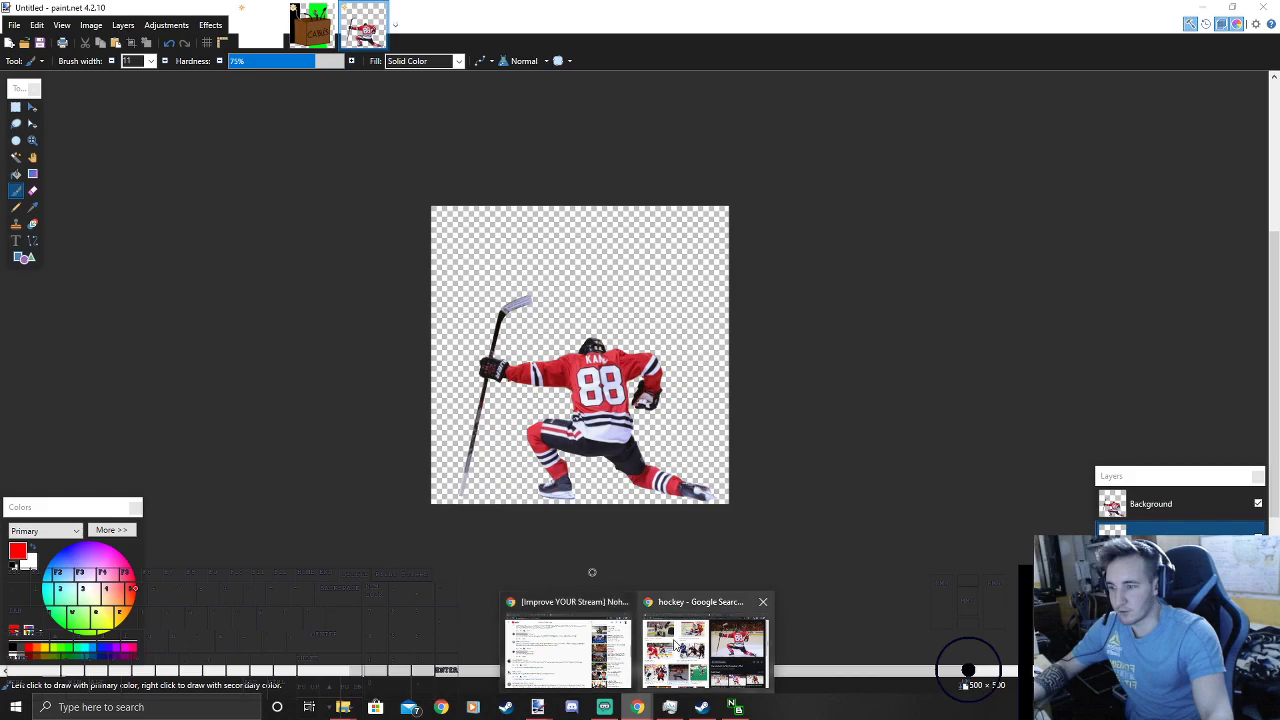
{"action": "left_click", "coordinate": [672, 640]}
{"action": "scroll", "coordinate": [457, 206], "scroll_direction": "up", "scroll_amount": 15}
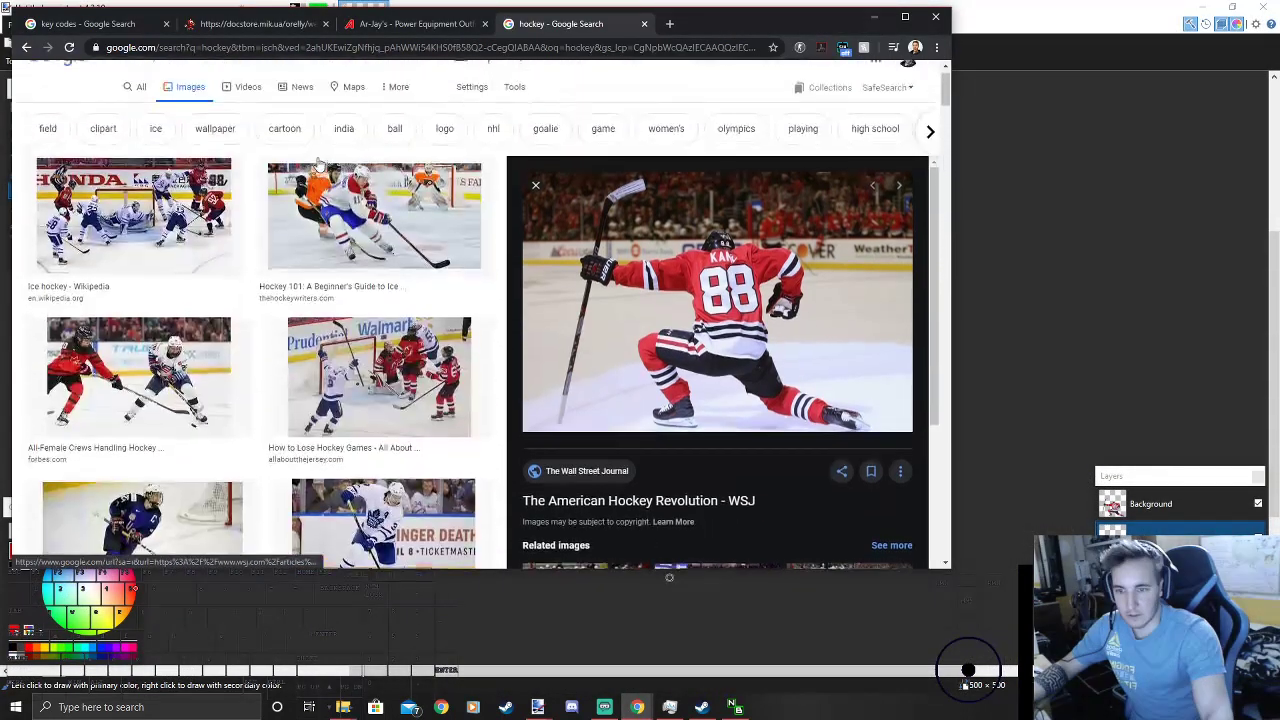
{"action": "double_click", "coordinate": [140, 88]}
{"action": "type", "text": "o"}
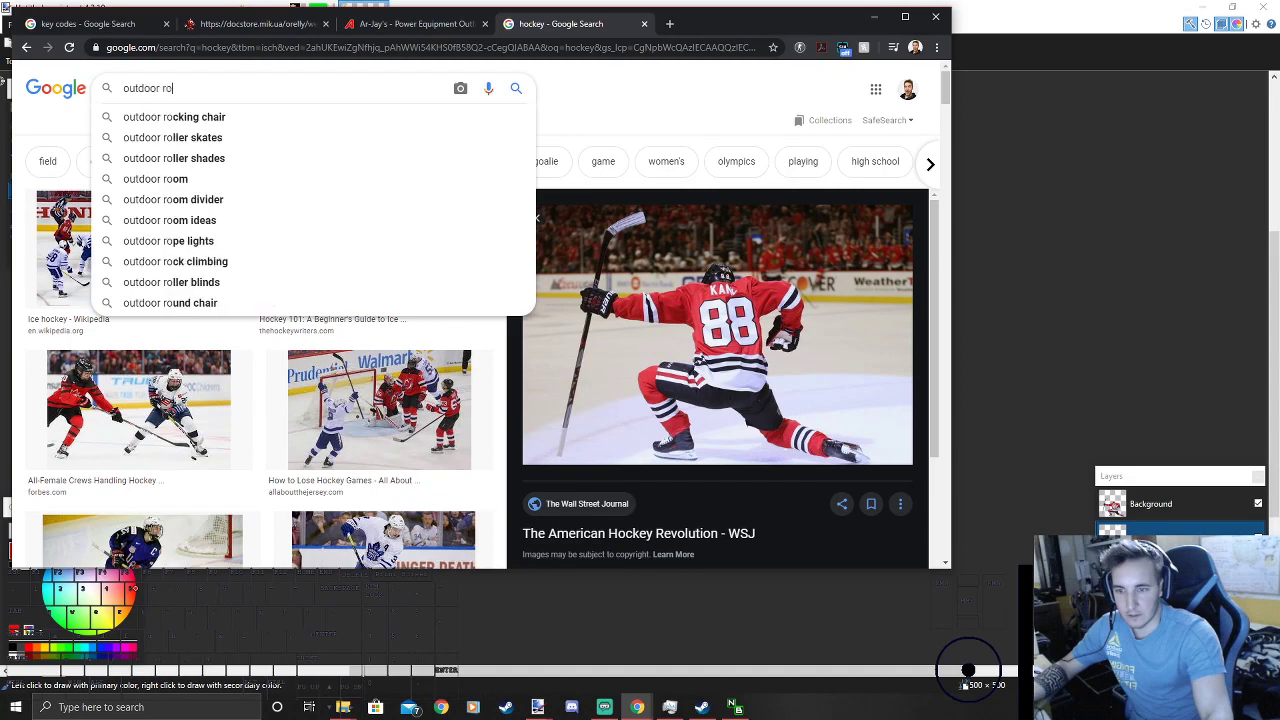
{"action": "type", "text": "utdoor rink"}
{"action": "key", "text": "Return"}
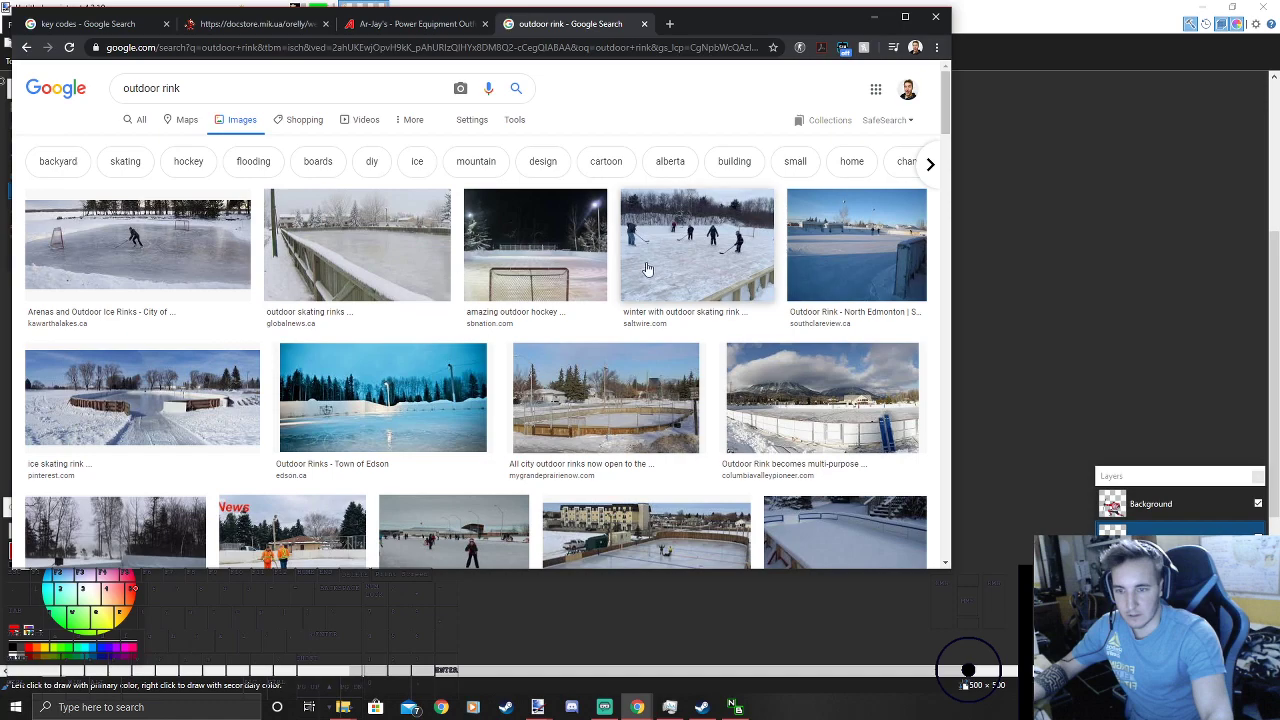
{"action": "scroll", "coordinate": [560, 290], "scroll_direction": "down", "scroll_amount": 1}
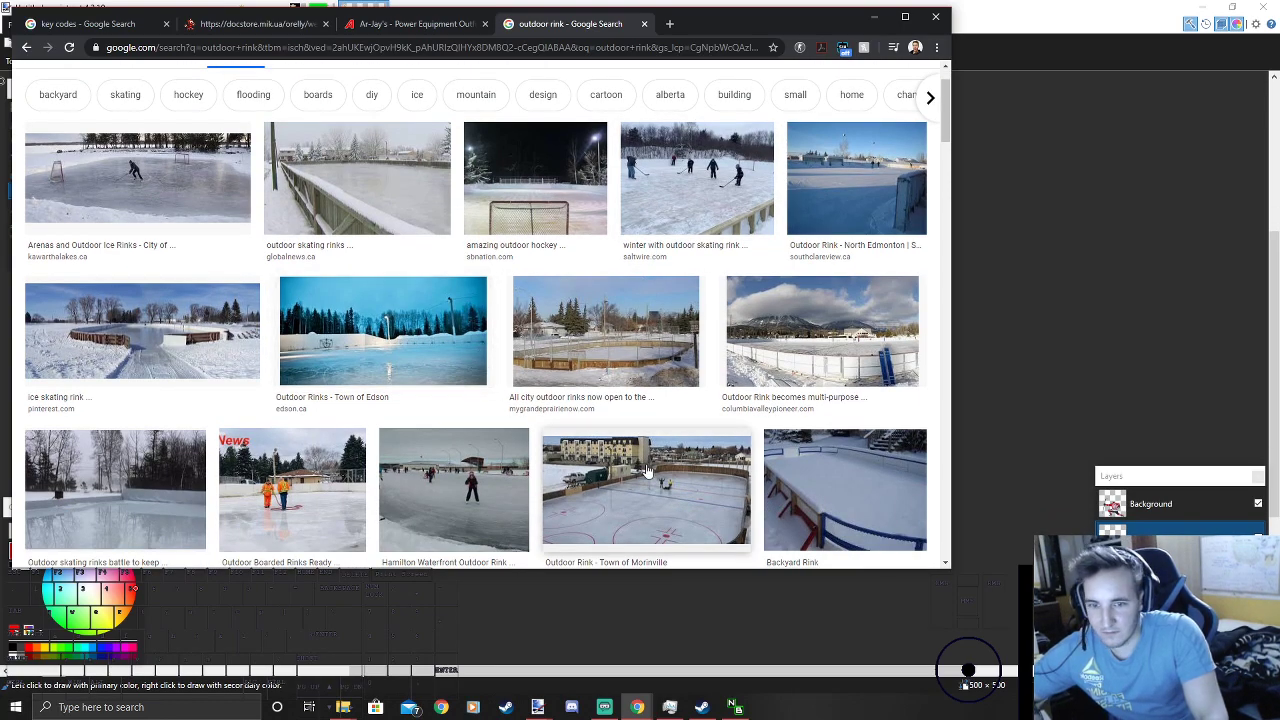
{"action": "scroll", "coordinate": [371, 440], "scroll_direction": "down", "scroll_amount": 2}
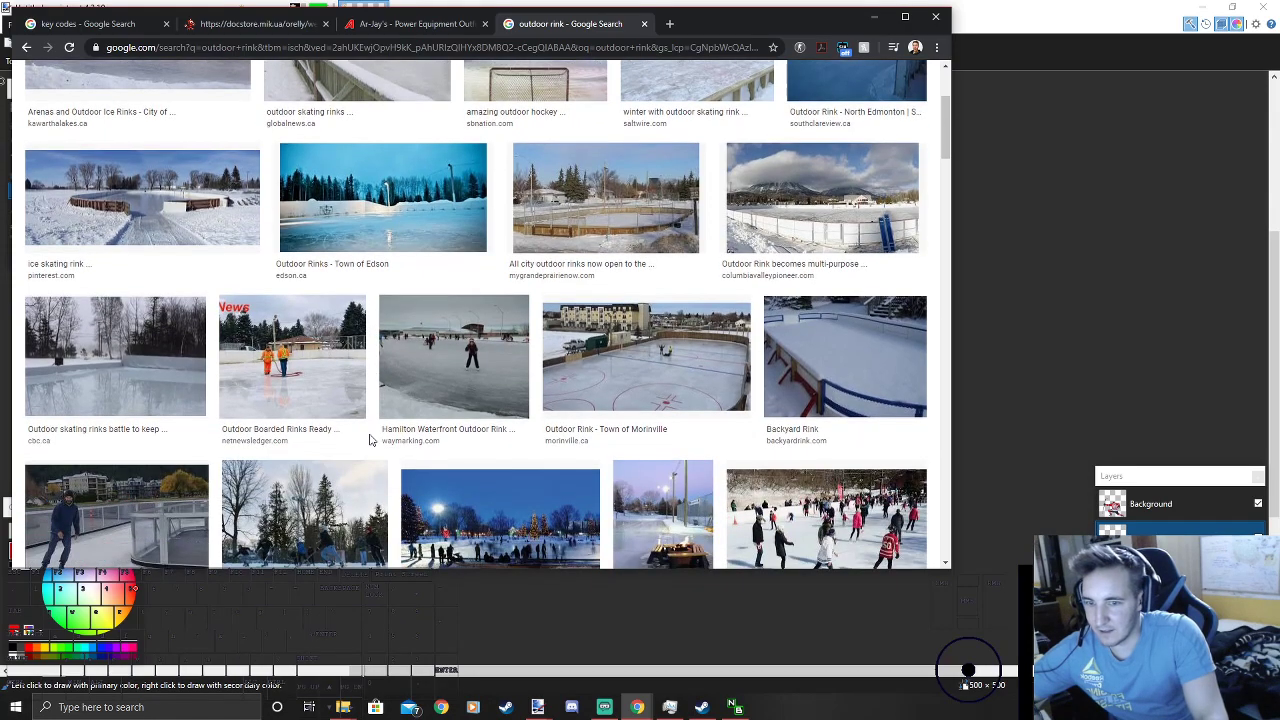
Step: Look further through the outdoor rink image results and open the preview of the Kirkness outdoor rink photo
{"action": "scroll", "coordinate": [366, 440], "scroll_direction": "down", "scroll_amount": 1}
{"action": "scroll", "coordinate": [343, 443], "scroll_direction": "down", "scroll_amount": 5}
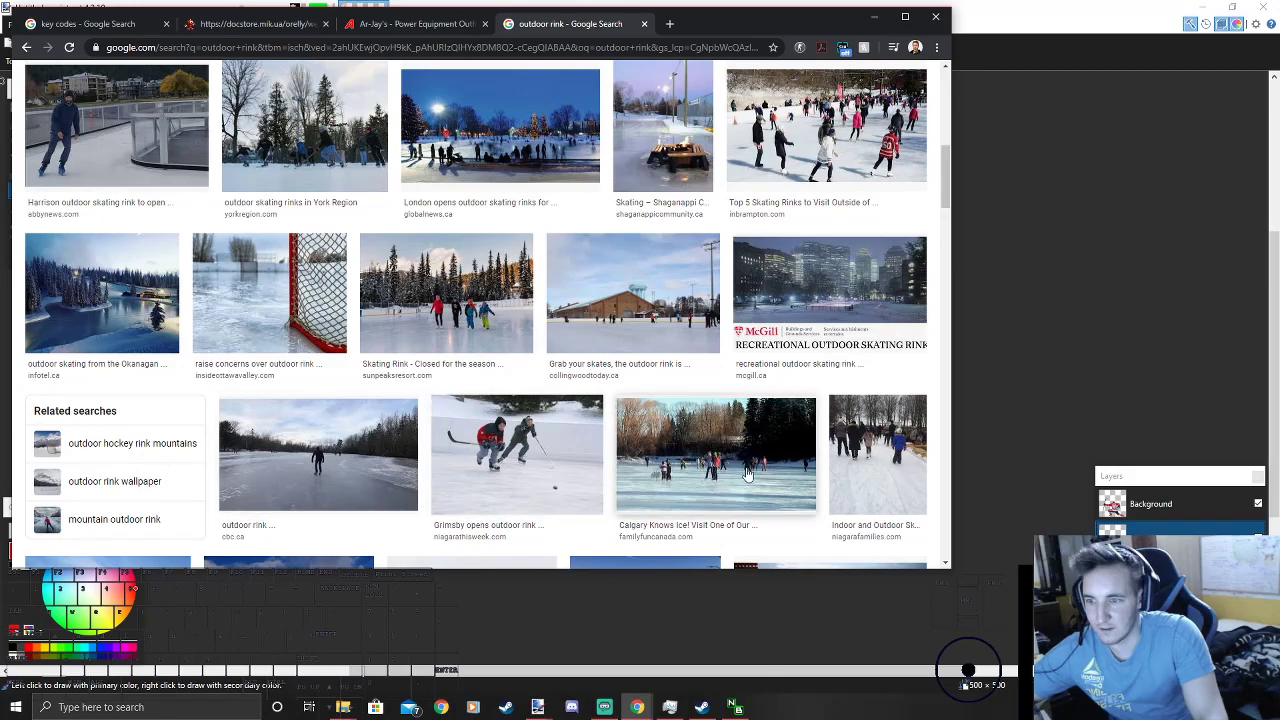
{"action": "scroll", "coordinate": [748, 475], "scroll_direction": "down", "scroll_amount": 2}
{"action": "scroll", "coordinate": [748, 475], "scroll_direction": "down", "scroll_amount": 5}
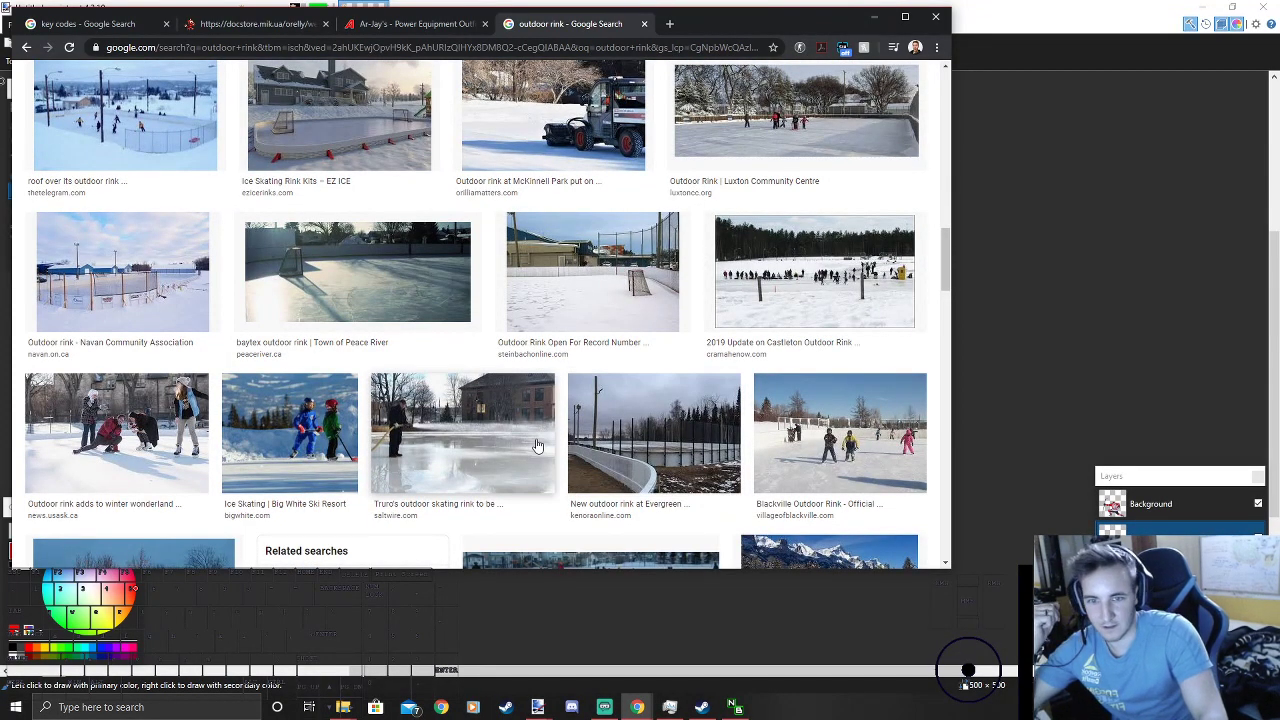
{"action": "scroll", "coordinate": [473, 441], "scroll_direction": "down", "scroll_amount": 2}
{"action": "scroll", "coordinate": [480, 435], "scroll_direction": "down", "scroll_amount": 2}
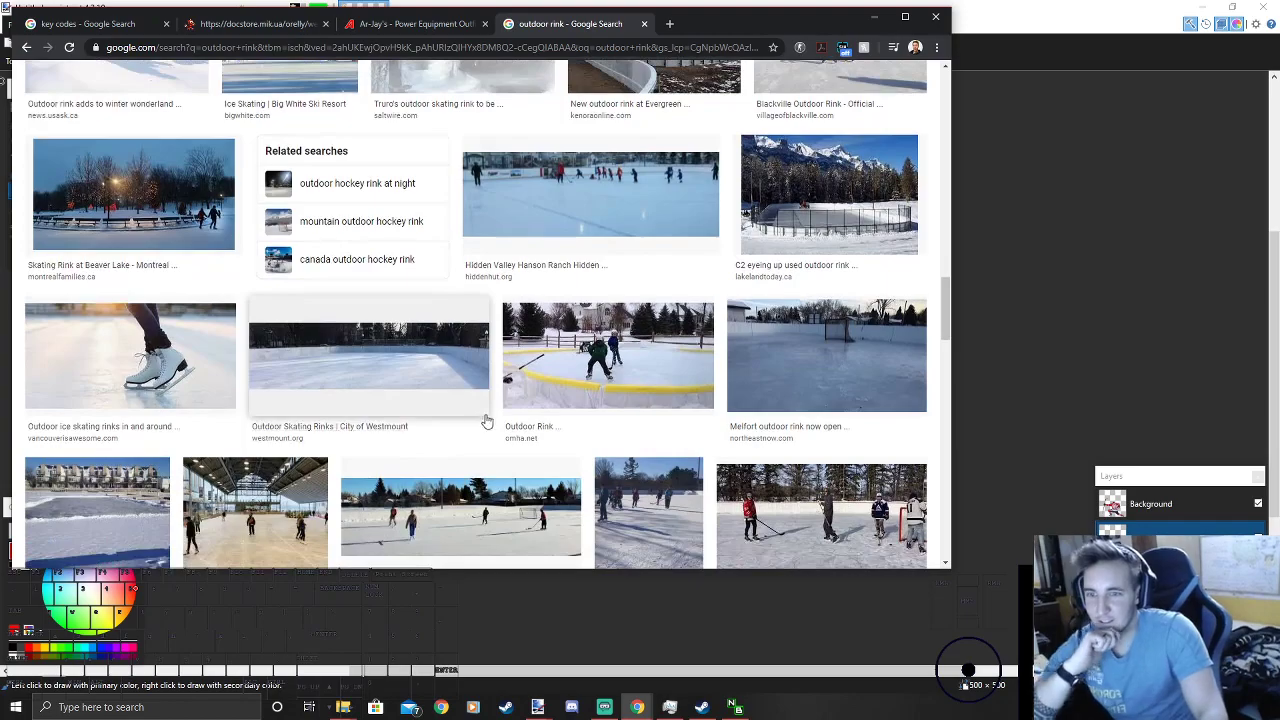
{"action": "scroll", "coordinate": [708, 346], "scroll_direction": "down", "scroll_amount": 3}
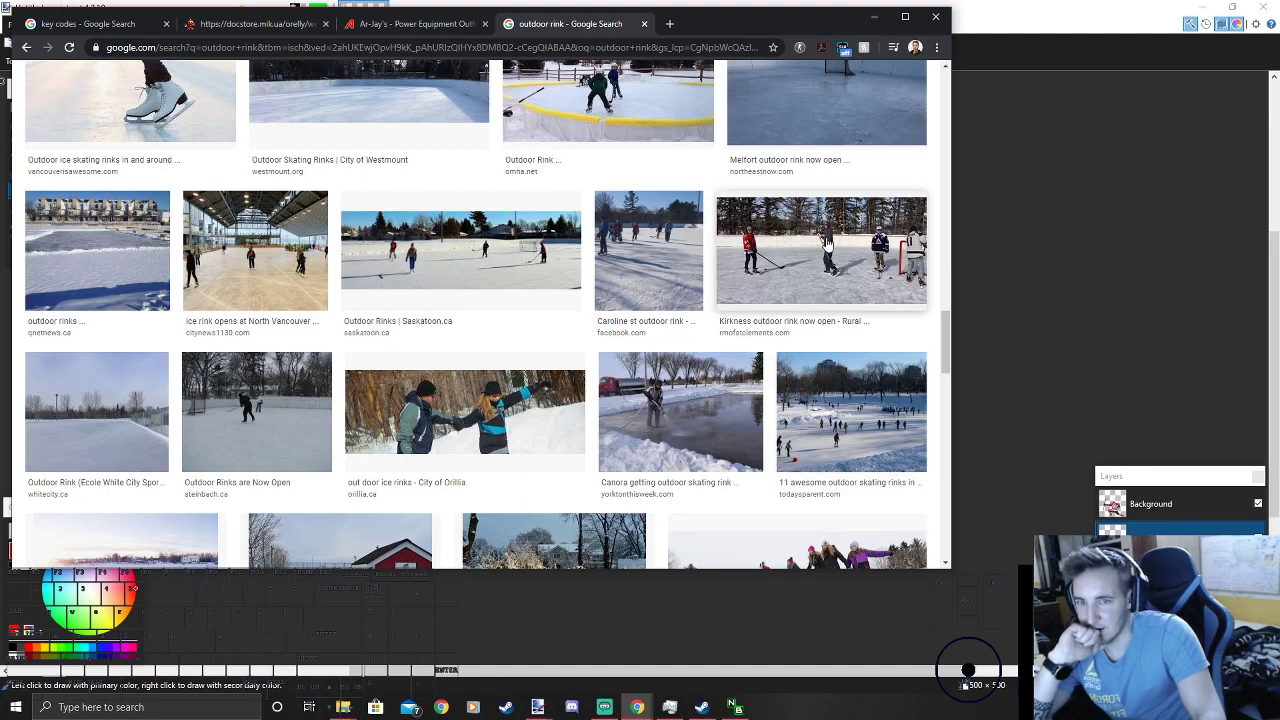
{"action": "left_click", "coordinate": [832, 263]}
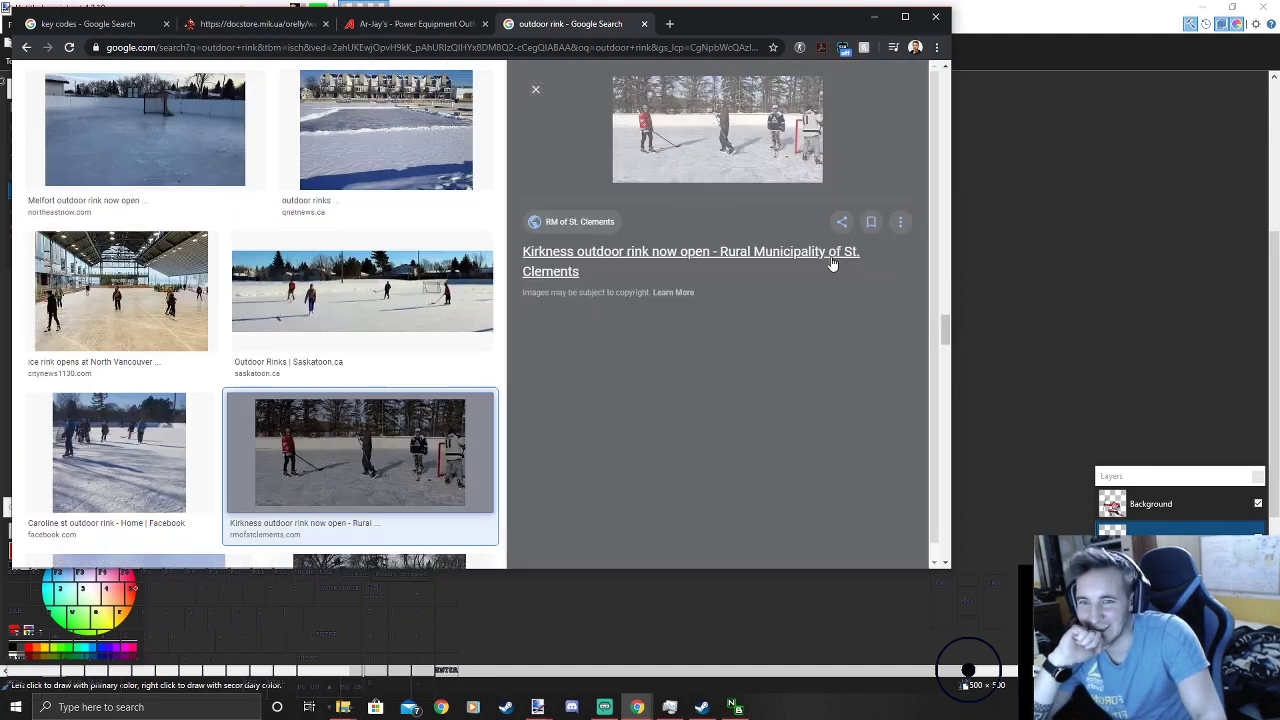
Step: Open the full-size Kirkness rink photo in its own browser tab and copy the image
{"action": "right_click", "coordinate": [734, 196]}
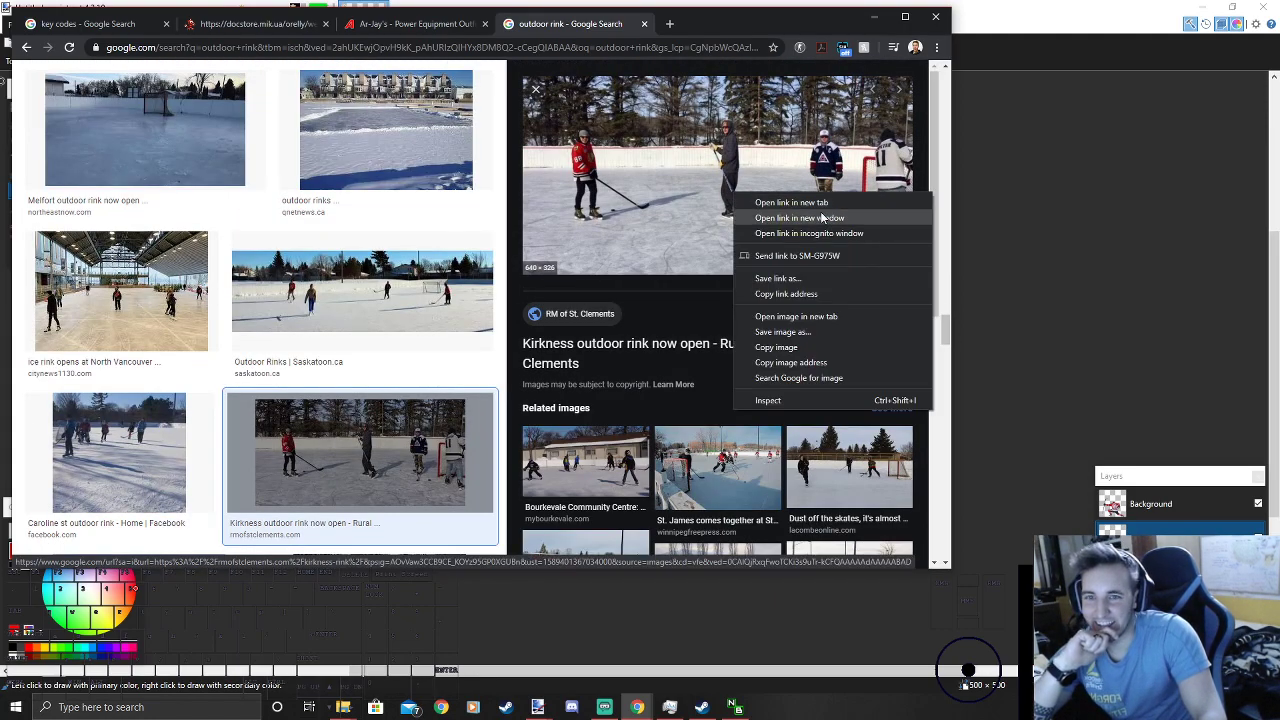
{"action": "left_click", "coordinate": [817, 318]}
{"action": "left_click", "coordinate": [736, 24]}
{"action": "right_click", "coordinate": [560, 297]}
{"action": "left_click", "coordinate": [595, 340]}
Step: Switch to paint.net, paste the rink photo onto Layer 2 at the existing canvas size, and enlarge it to 995 × 506 behind the player
{"action": "left_click", "coordinate": [1003, 260]}
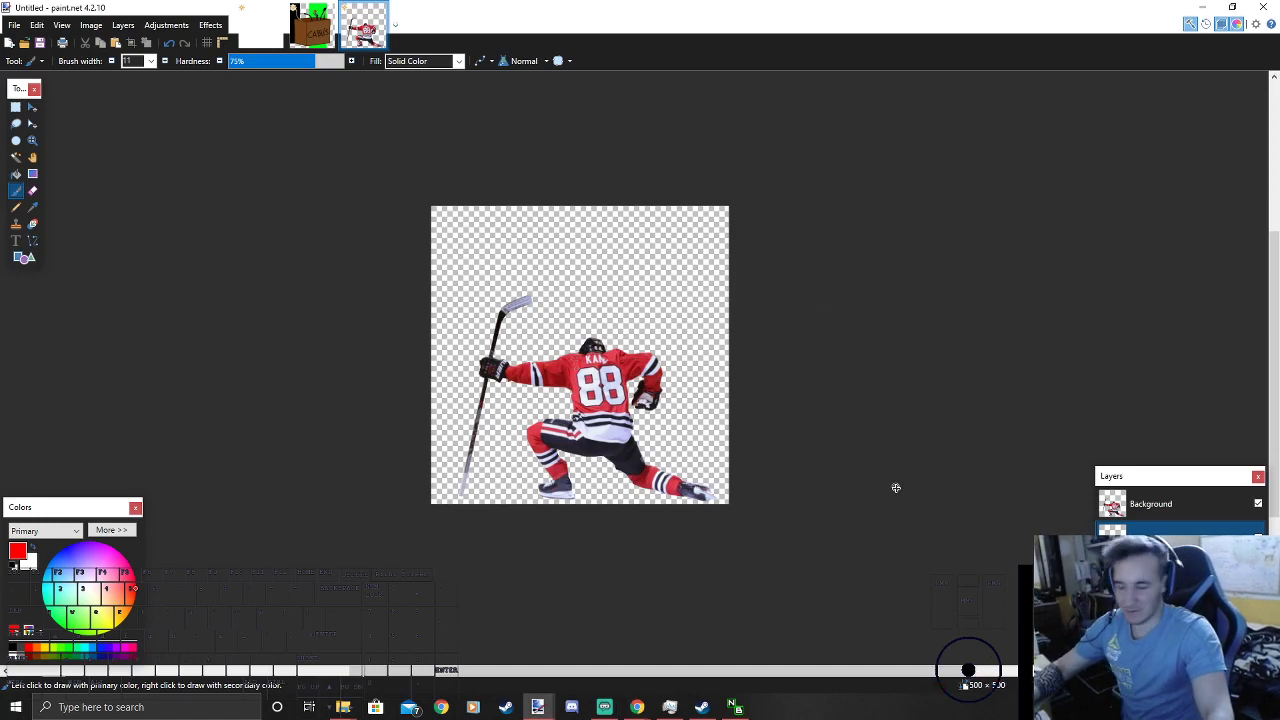
{"action": "key", "text": "ctrl+v"}
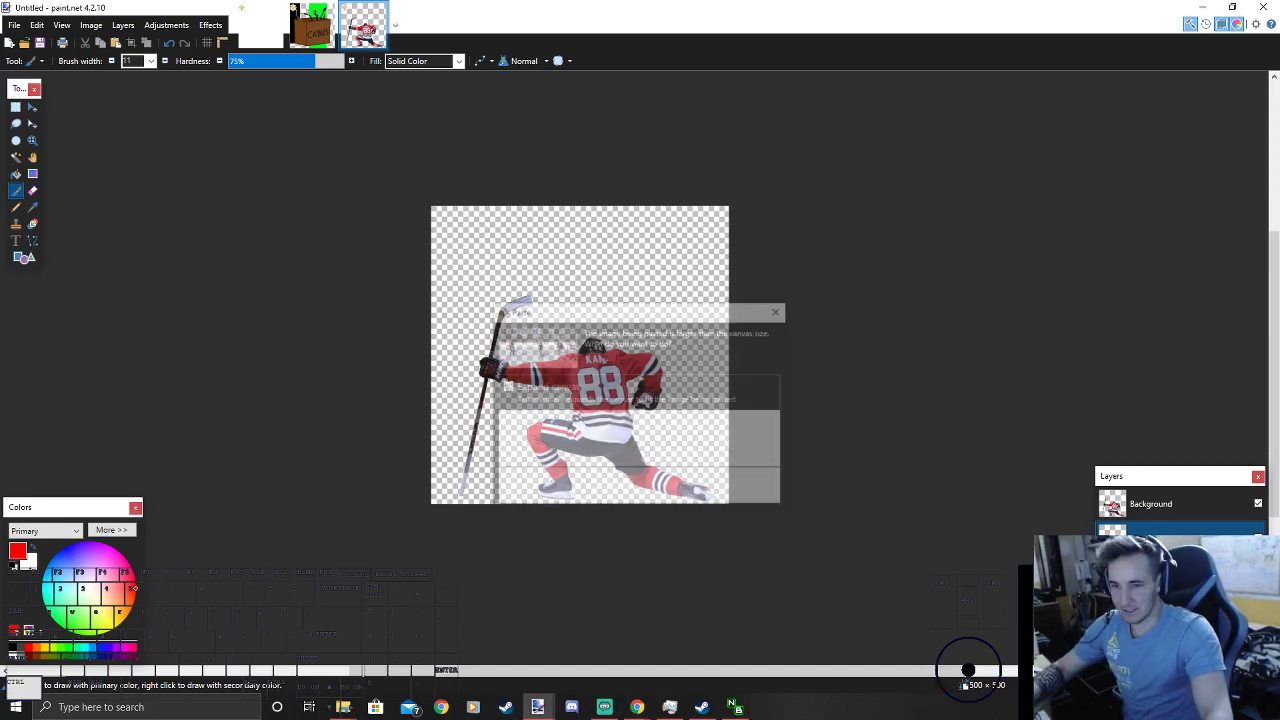
{"action": "left_click", "coordinate": [615, 440]}
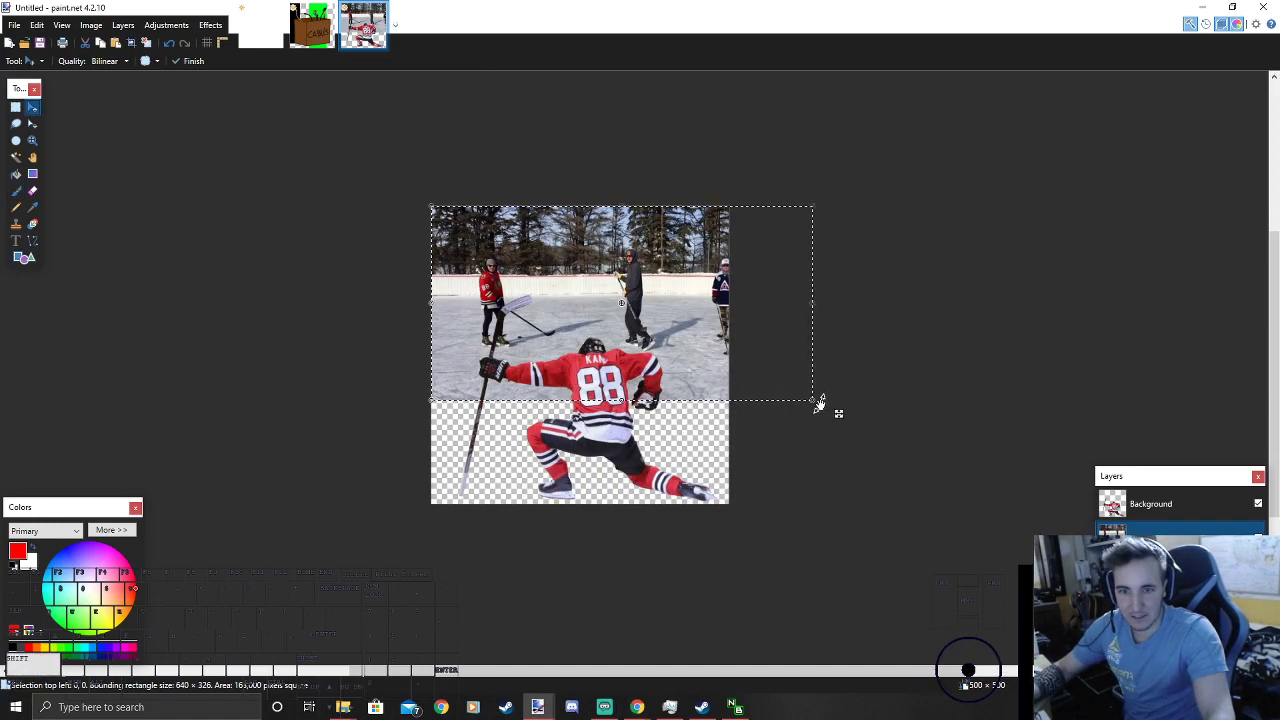
{"action": "left_click_drag", "start_coordinate": [816, 405], "coordinate": [866, 518]}
{"action": "left_click_drag", "start_coordinate": [741, 476], "coordinate": [741, 476]}
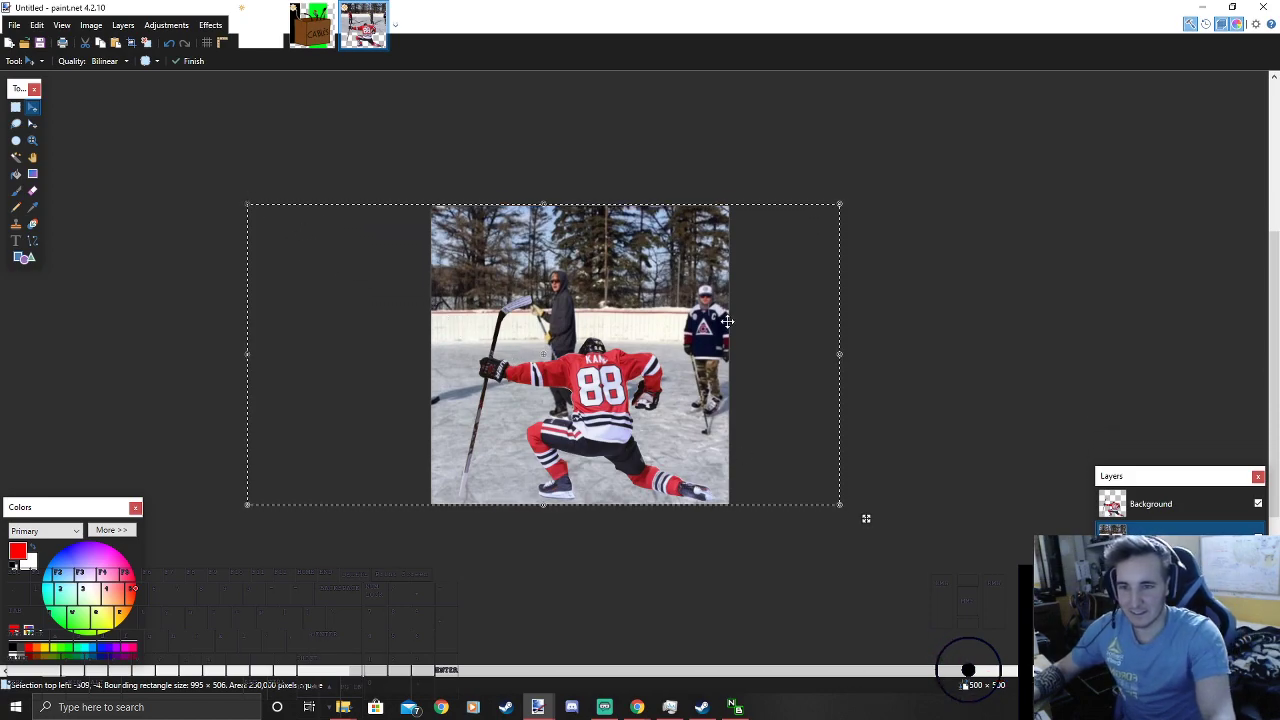
{"action": "key", "text": "Return"}
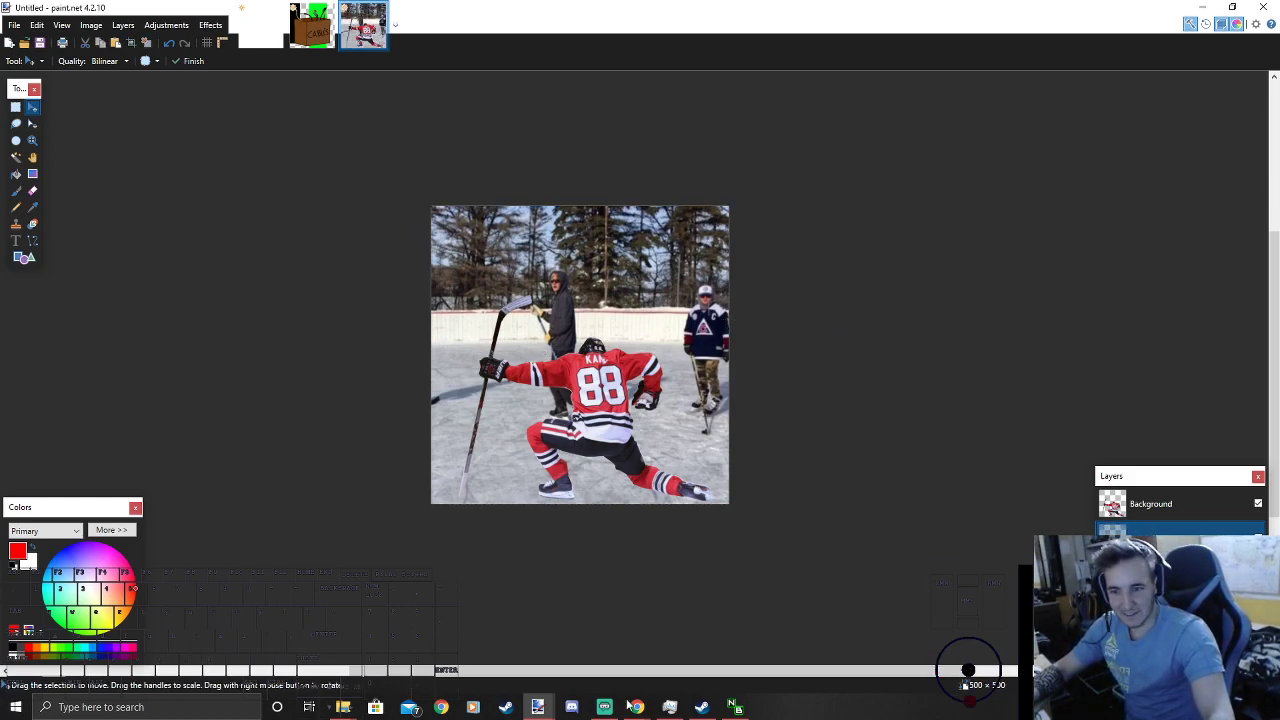
Step: Close the rink photo's tab in Chrome and search Google Images for "mountain outdoor rink"
{"action": "left_click", "coordinate": [581, 604]}
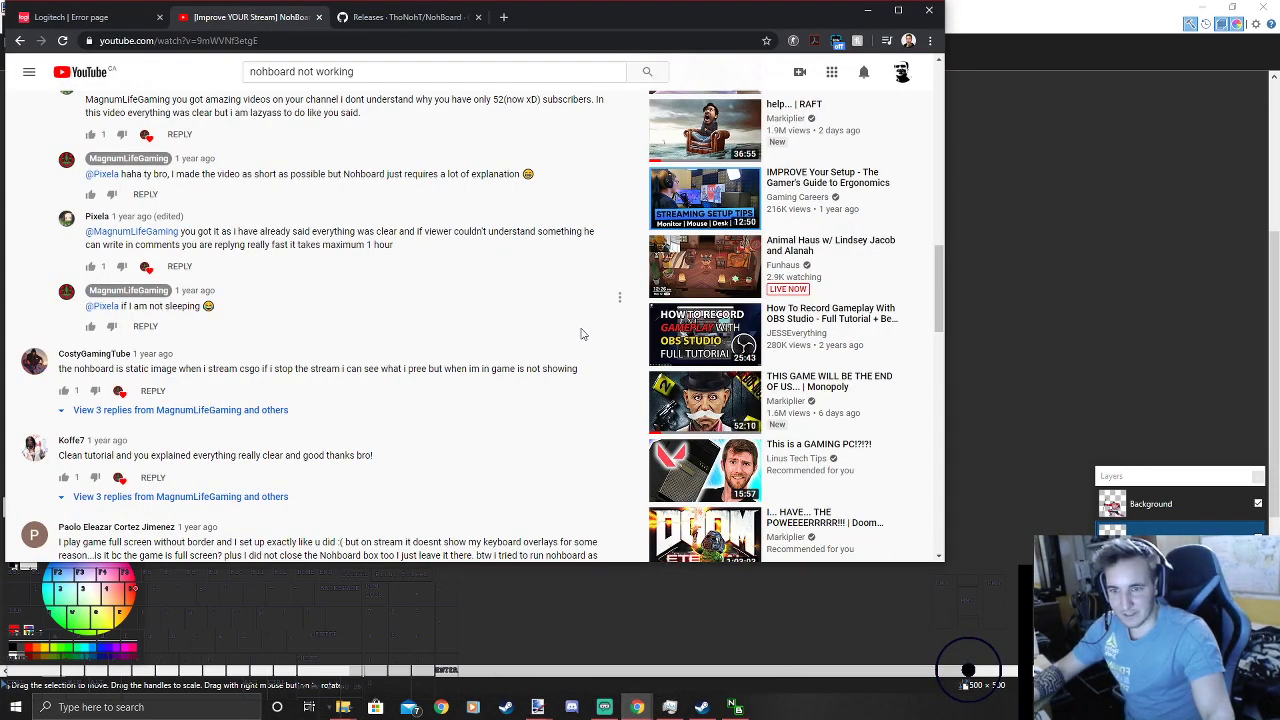
{"action": "left_click", "coordinate": [881, 13]}
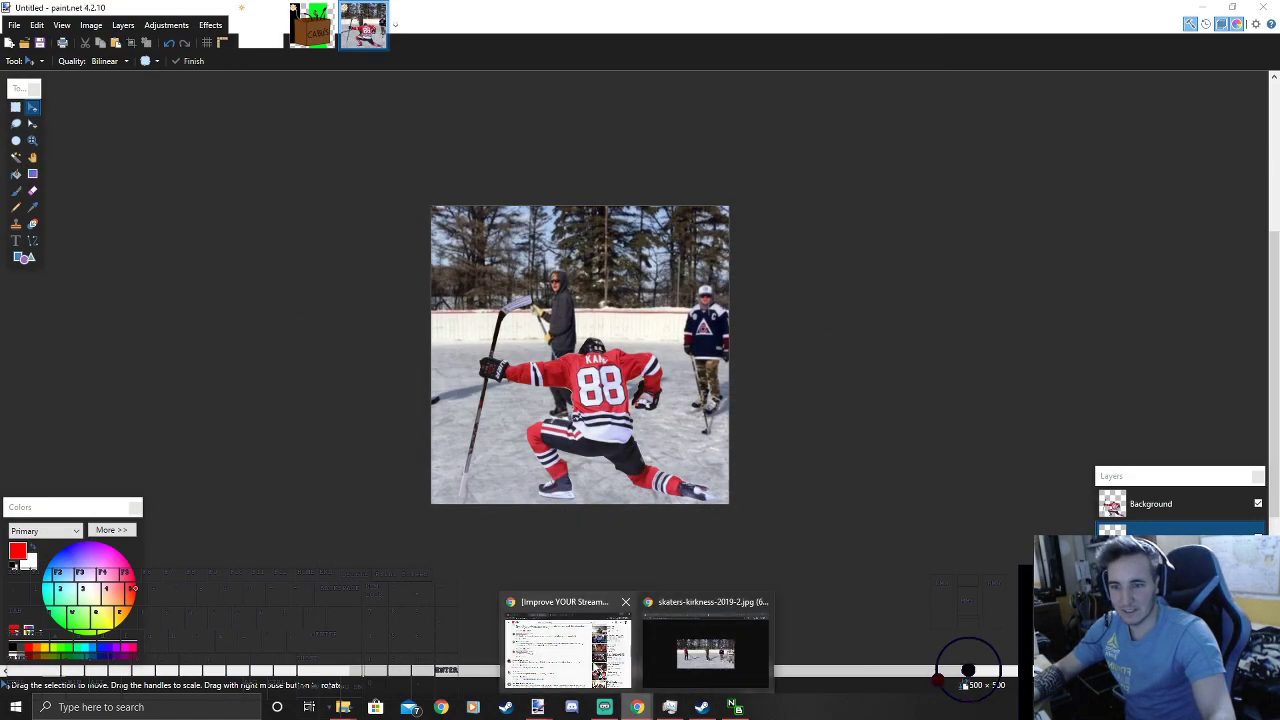
{"action": "left_click", "coordinate": [710, 645]}
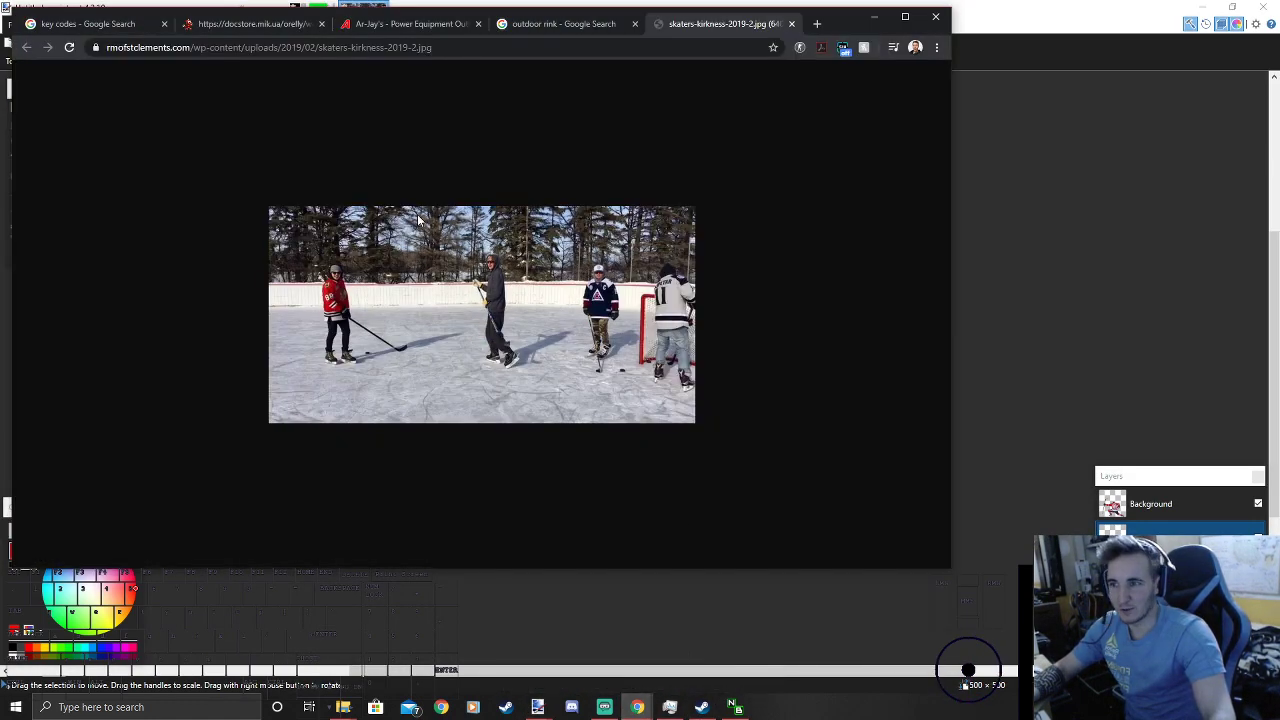
{"action": "left_click", "coordinate": [791, 24]}
{"action": "scroll", "coordinate": [398, 160], "scroll_direction": "down", "scroll_amount": 10}
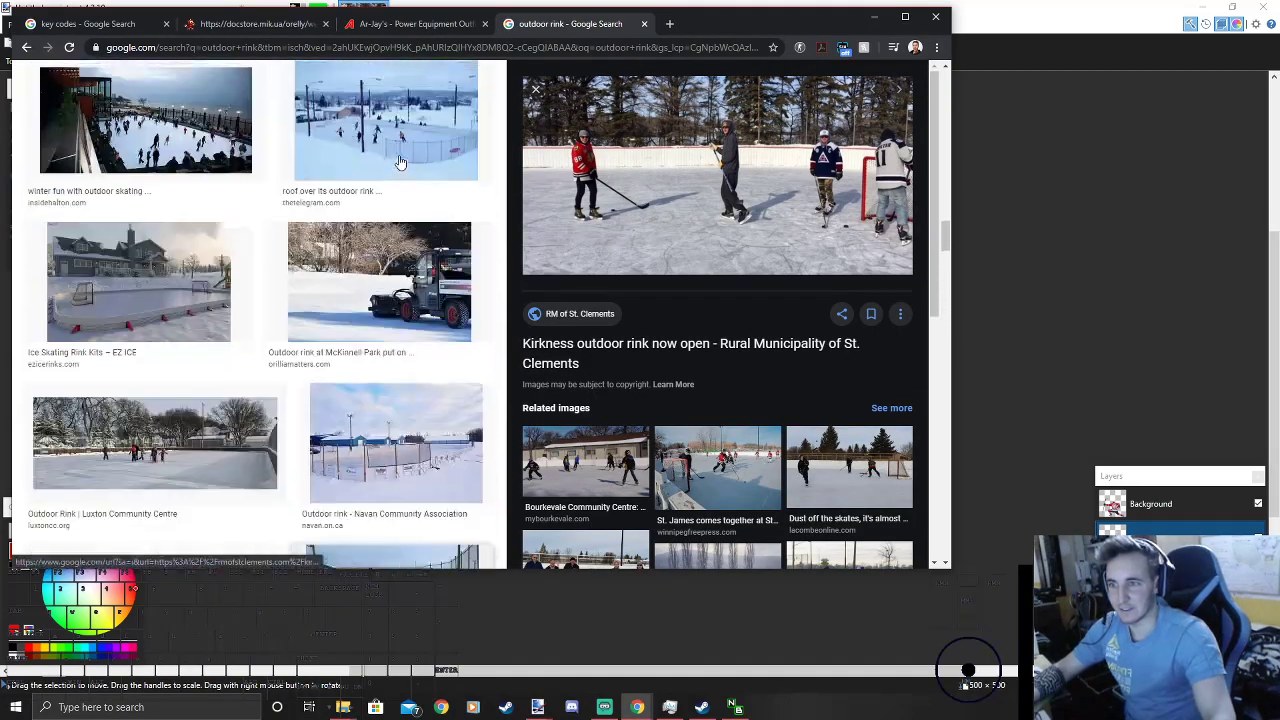
{"action": "scroll", "coordinate": [398, 160], "scroll_direction": "down", "scroll_amount": 3}
{"action": "left_click", "coordinate": [218, 91]}
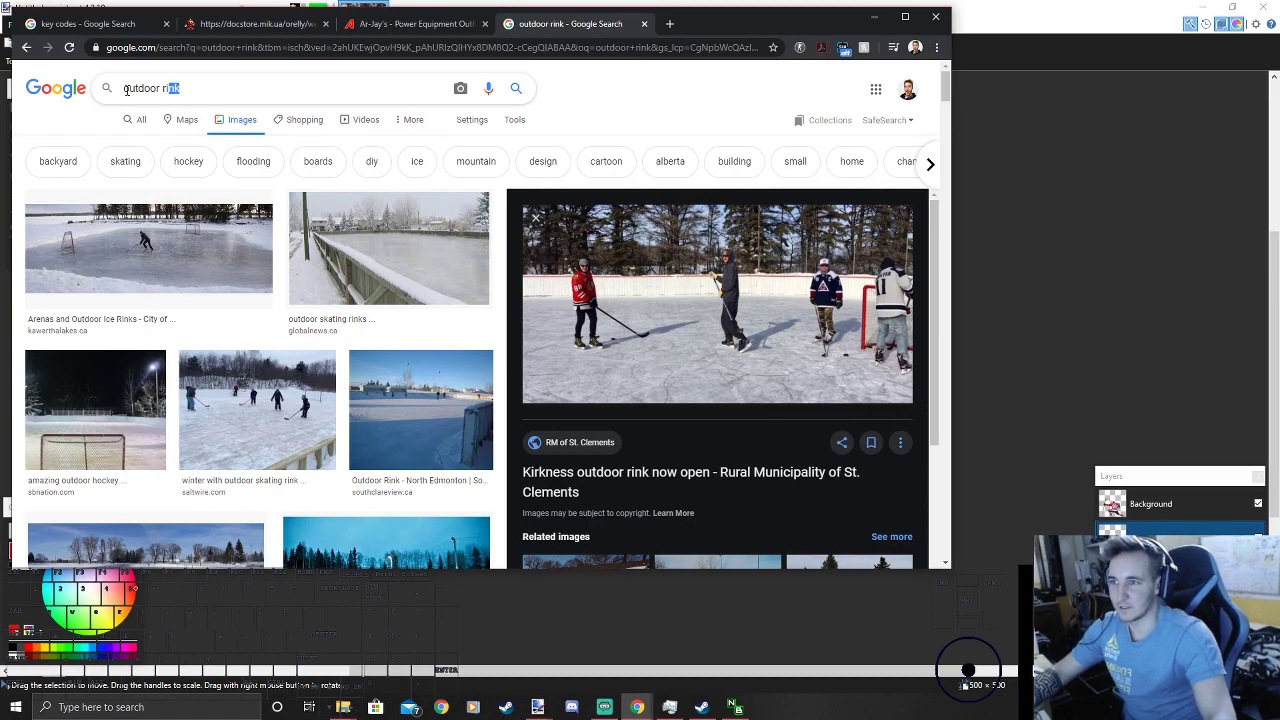
{"action": "type", "text": "oun"}
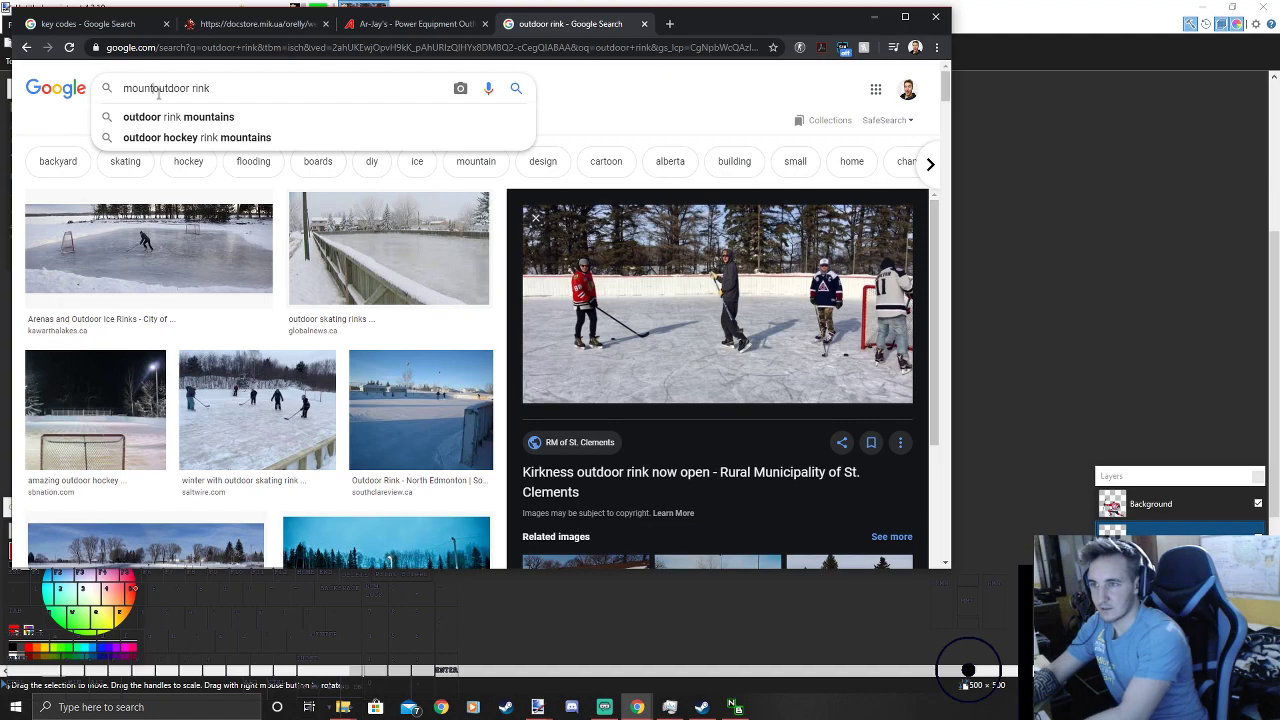
{"action": "type", "text": "tain"}
{"action": "key", "text": "Return"}
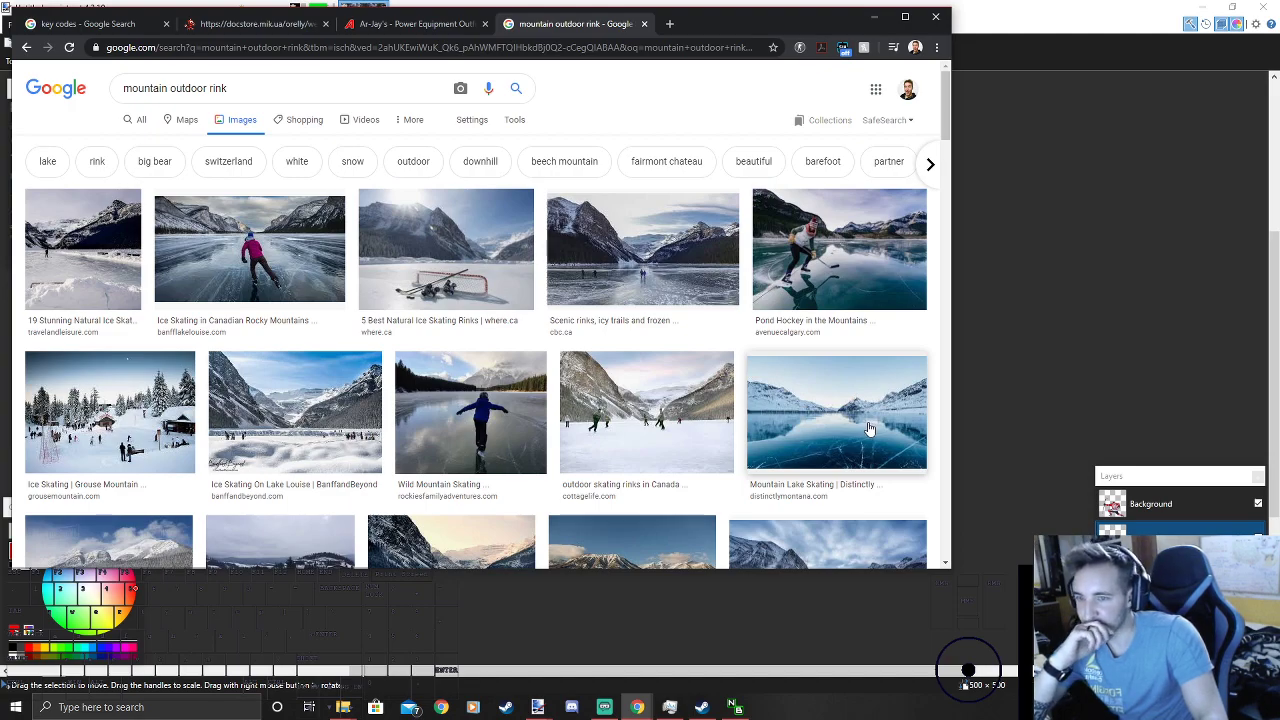
Step: Open the Mountain Lake Skating picture from distinctlymontana.com at full size in a new browser tab and copy the image
{"action": "scroll", "coordinate": [868, 428], "scroll_direction": "down", "scroll_amount": 1}
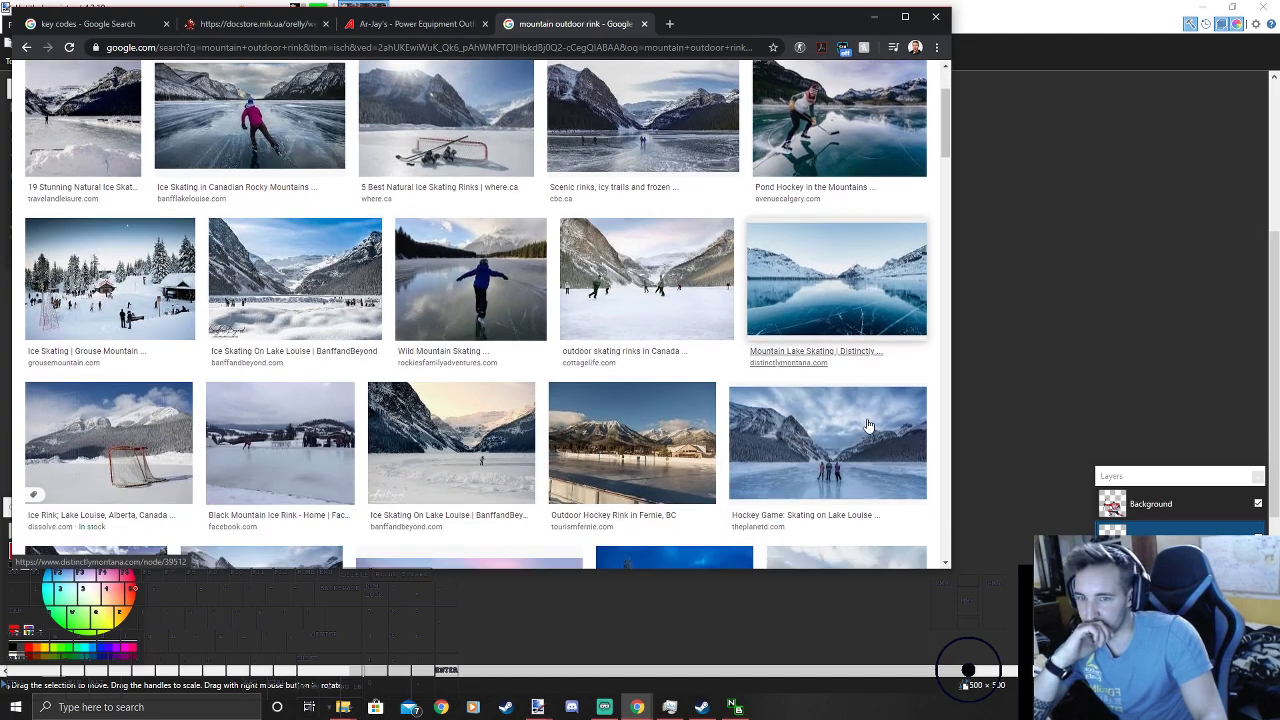
{"action": "left_click", "coordinate": [858, 318]}
{"action": "right_click", "coordinate": [780, 236]}
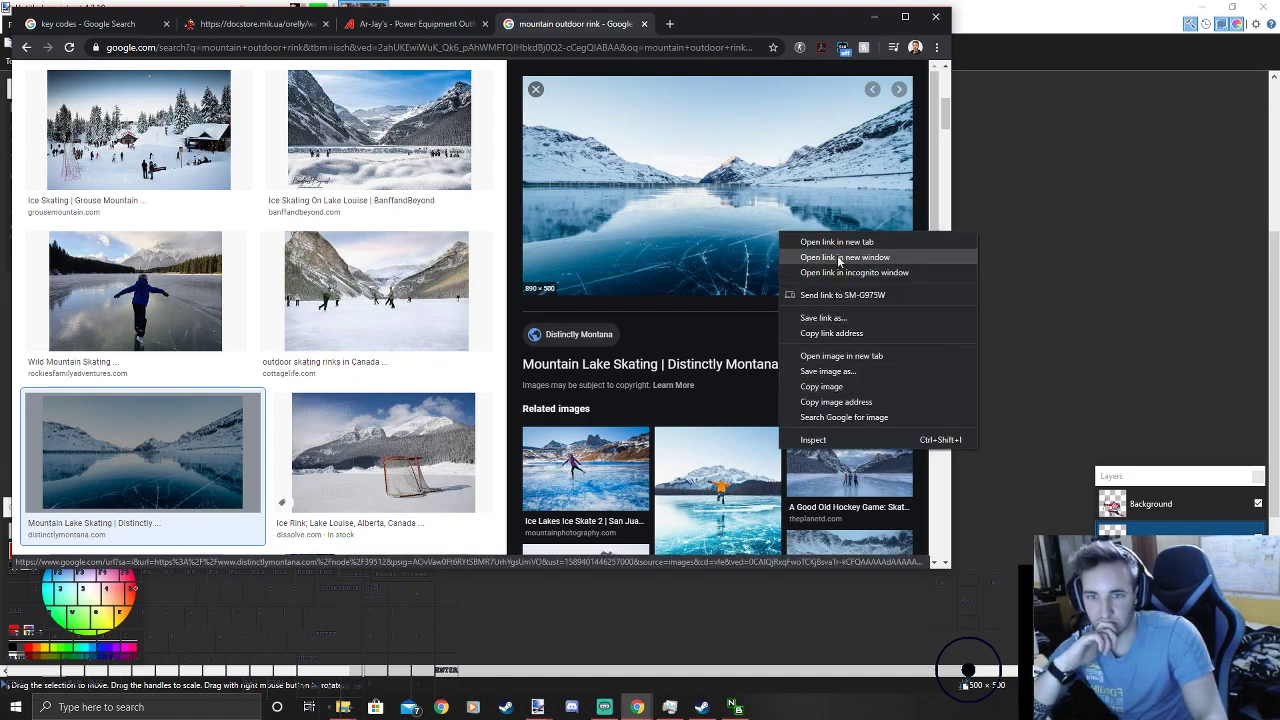
{"action": "left_click", "coordinate": [836, 357]}
{"action": "left_click", "coordinate": [720, 23]}
{"action": "right_click", "coordinate": [385, 239]}
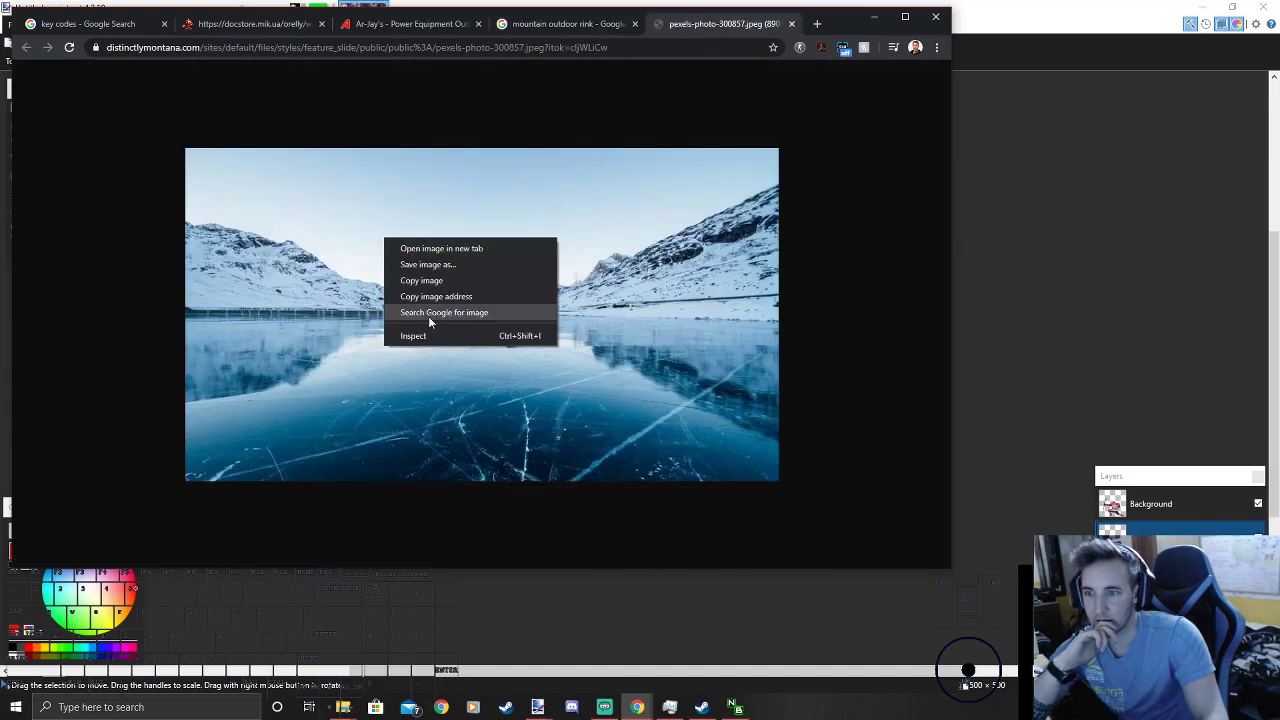
{"action": "left_click", "coordinate": [424, 281]}
Step: Switch to paint.net and try to paste the lake picture onto Layer 2 at the current canvas size
{"action": "left_click", "coordinate": [964, 320]}
{"action": "key", "text": "ctrl+v"}
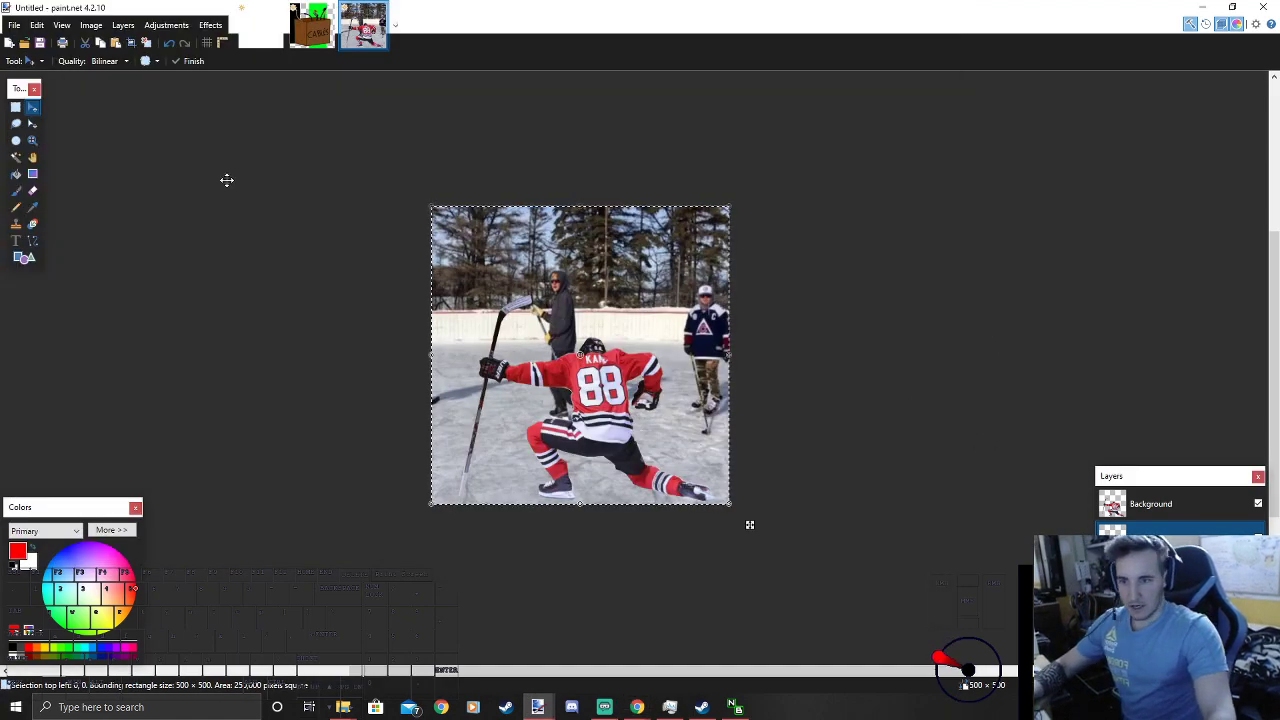
{"action": "left_click", "coordinate": [17, 107]}
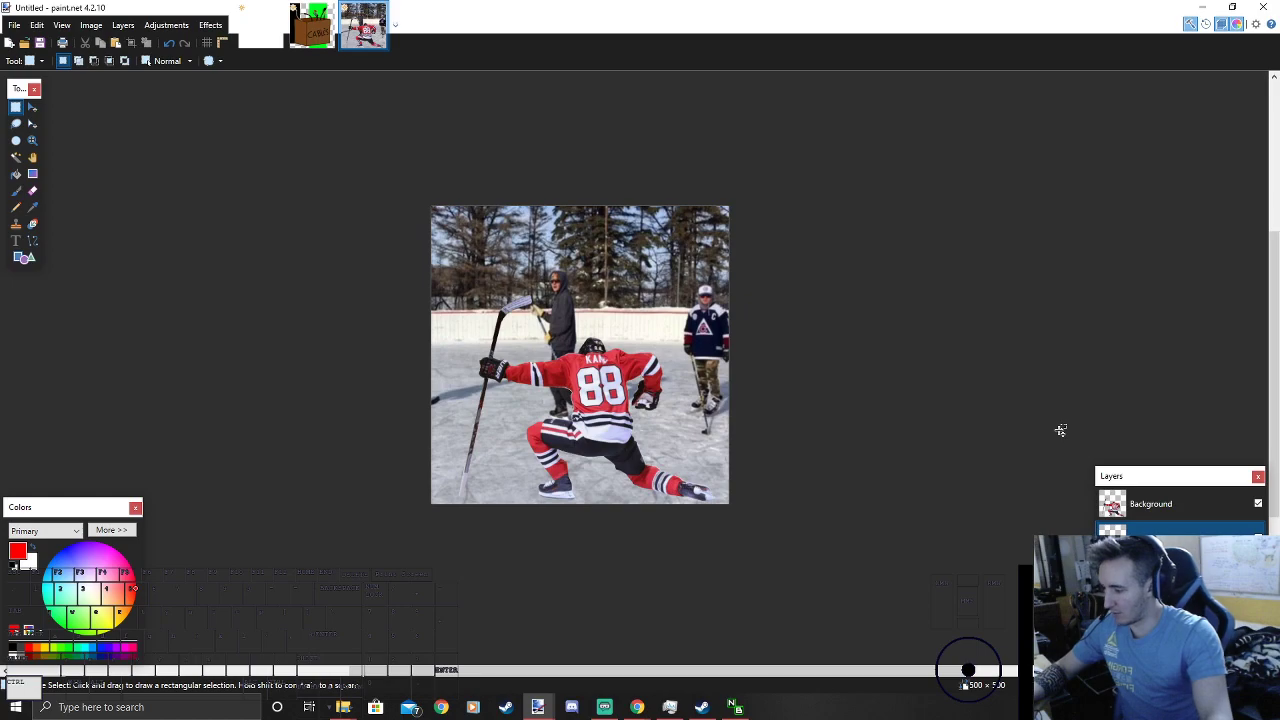
{"action": "key", "text": "ctrl+v"}
{"action": "left_click", "coordinate": [704, 449]}
{"action": "key", "text": "ctrl+z"}
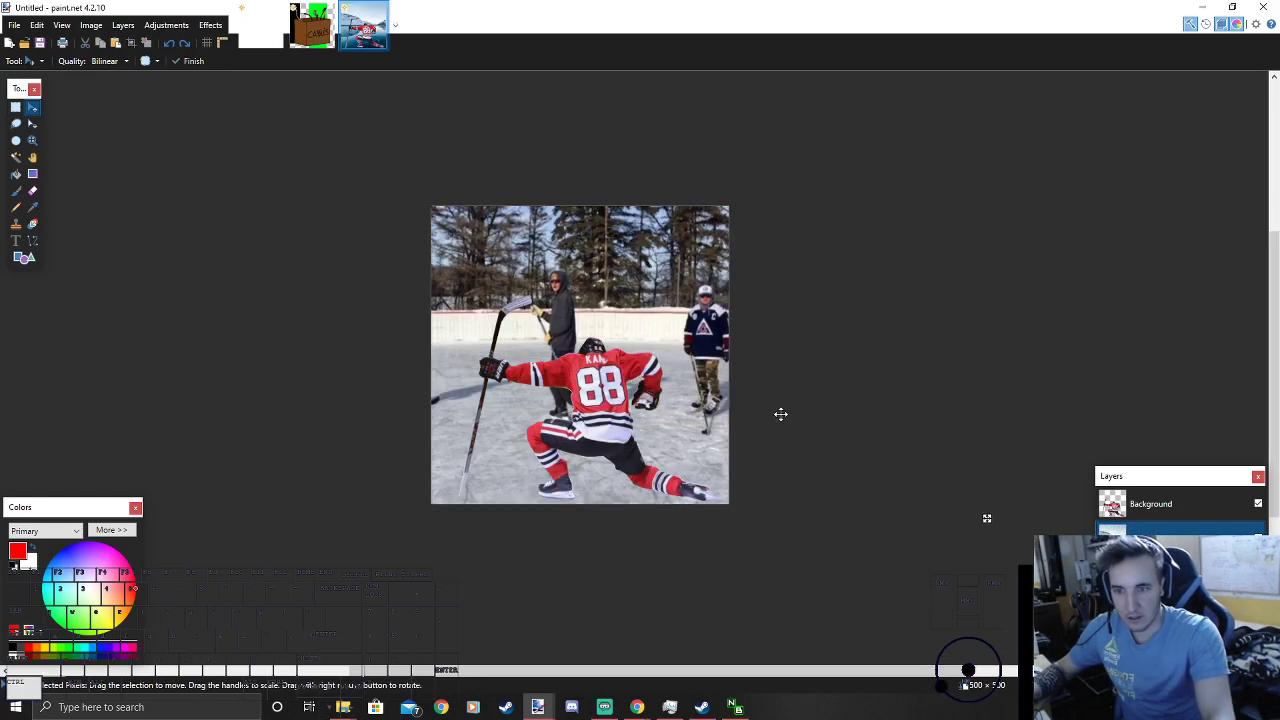
Step: Paste the mountain lake picture onto Layer 2, expanding the canvas to fit the whole image
{"action": "left_click", "coordinate": [91, 25]}
{"action": "left_click", "coordinate": [402, 149]}
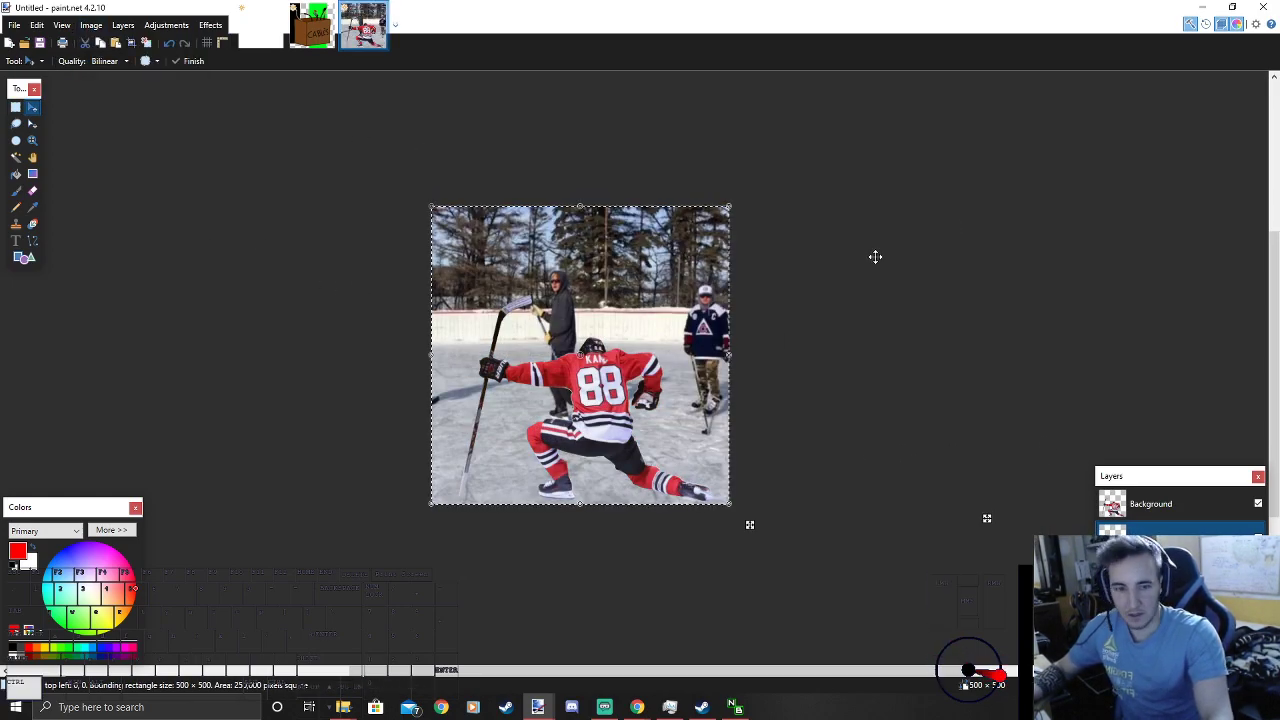
{"action": "key", "text": "ctrl+v"}
{"action": "left_click", "coordinate": [610, 405]}
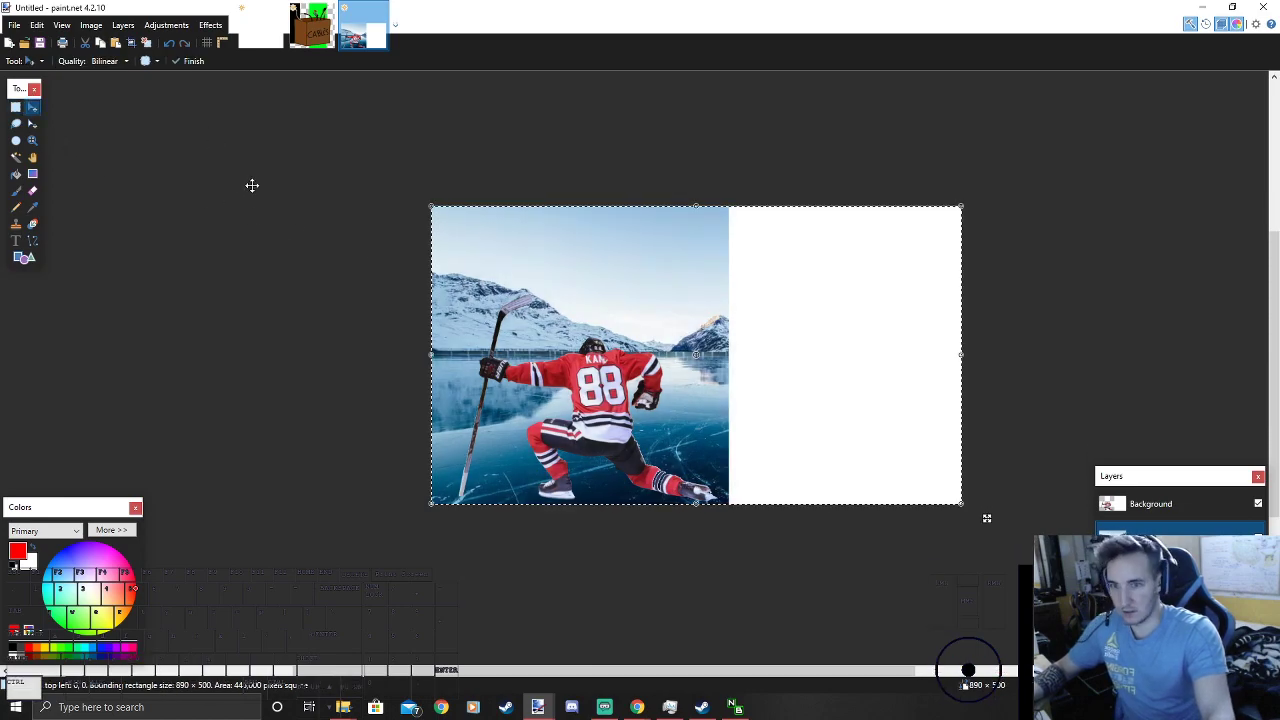
Step: Copy the mountain lake picture from Chrome again and return to paint.net
{"action": "mouse_move", "coordinate": [637, 707]}
{"action": "left_click", "coordinate": [700, 640]}
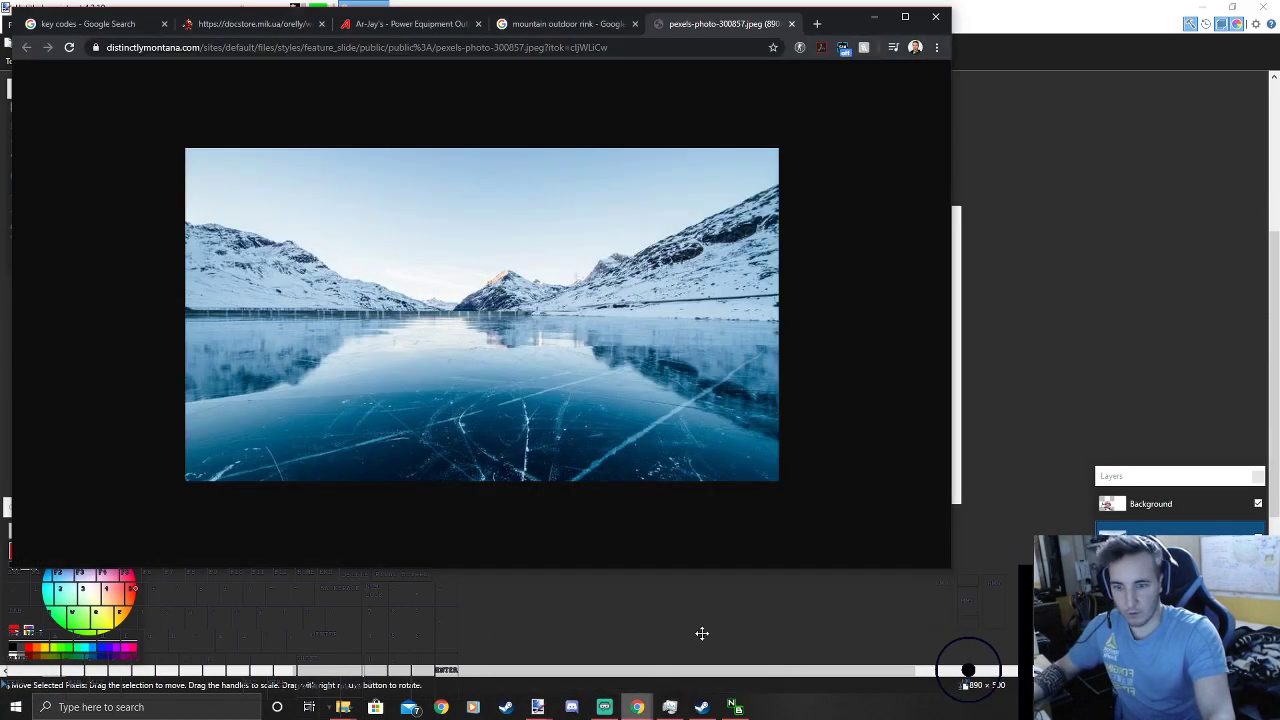
{"action": "right_click", "coordinate": [573, 345]}
{"action": "left_click", "coordinate": [602, 375]}
{"action": "left_click", "coordinate": [1060, 283]}
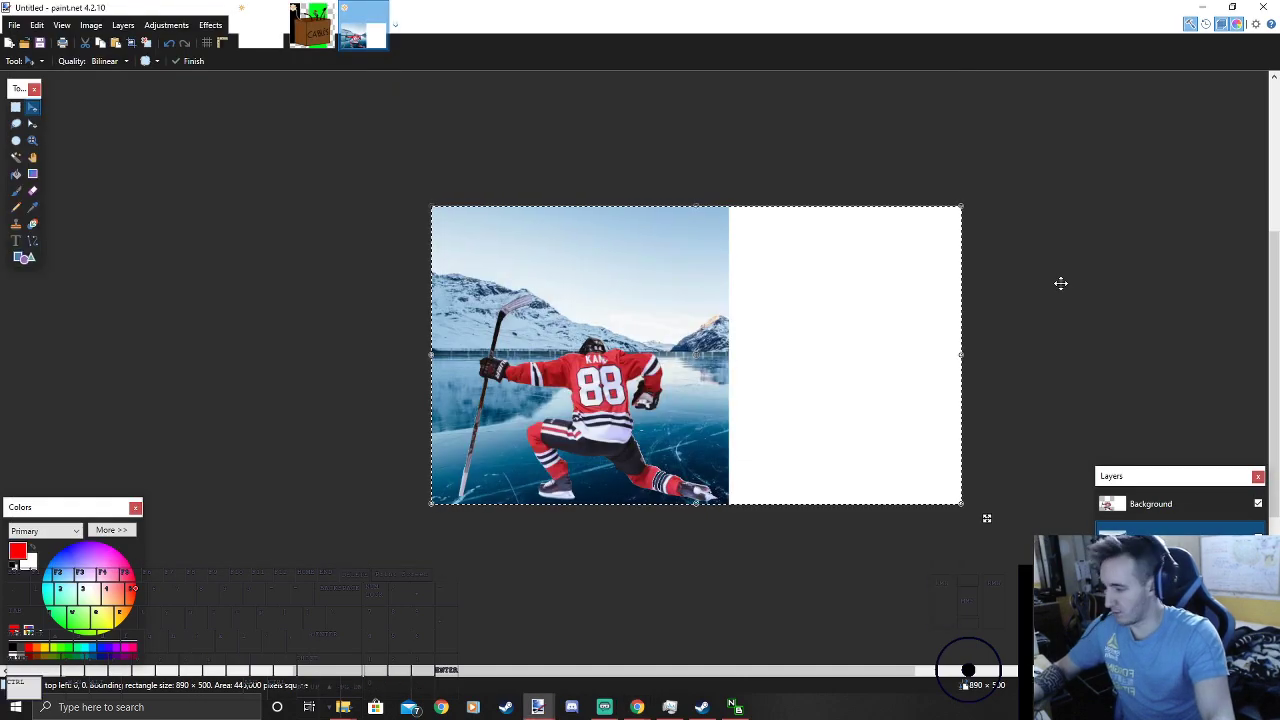
Step: Deselect the pasted picture, then select the white area beside the player on the Background layer with the Magic Wand and delete it
{"action": "left_click", "coordinate": [16, 107]}
{"action": "left_click", "coordinate": [135, 100]}
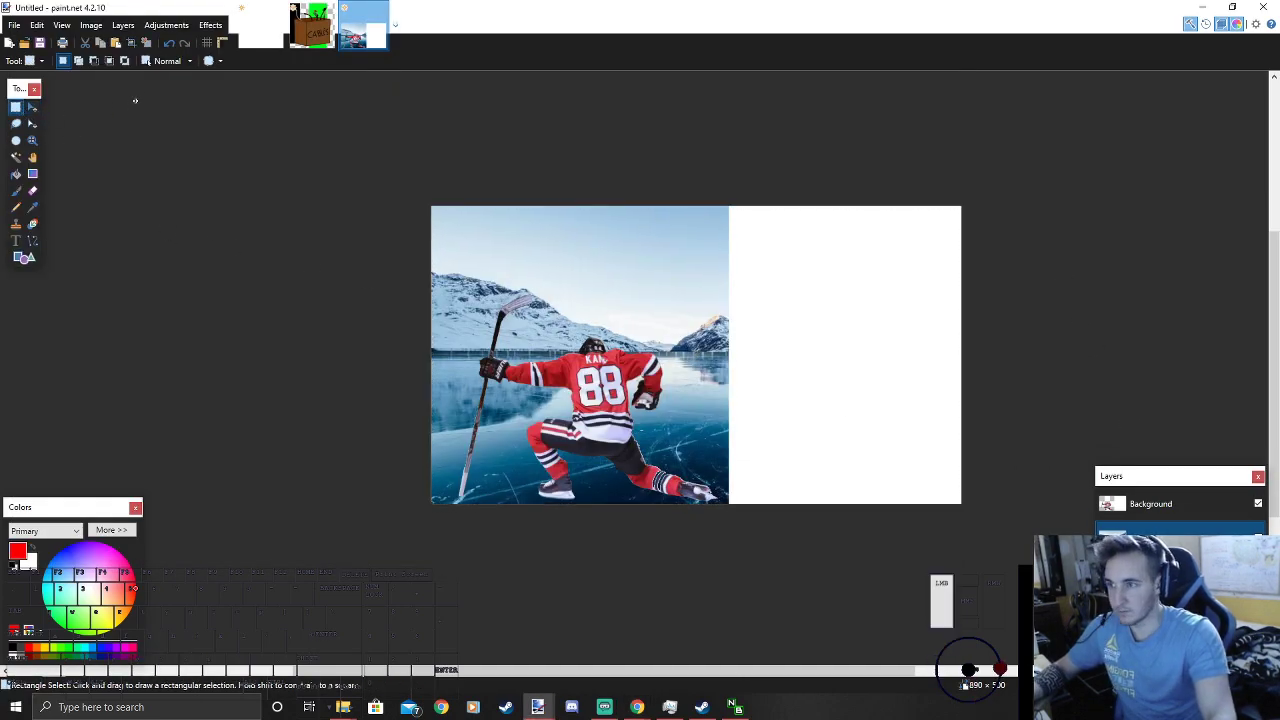
{"action": "left_click", "coordinate": [1128, 504]}
{"action": "scroll", "coordinate": [831, 391], "scroll_direction": "up", "scroll_amount": 6}
{"action": "scroll", "coordinate": [798, 409], "scroll_direction": "down", "scroll_amount": 3}
{"action": "scroll", "coordinate": [895, 465], "scroll_direction": "up", "scroll_amount": 2}
{"action": "scroll", "coordinate": [820, 389], "scroll_direction": "down", "scroll_amount": 5}
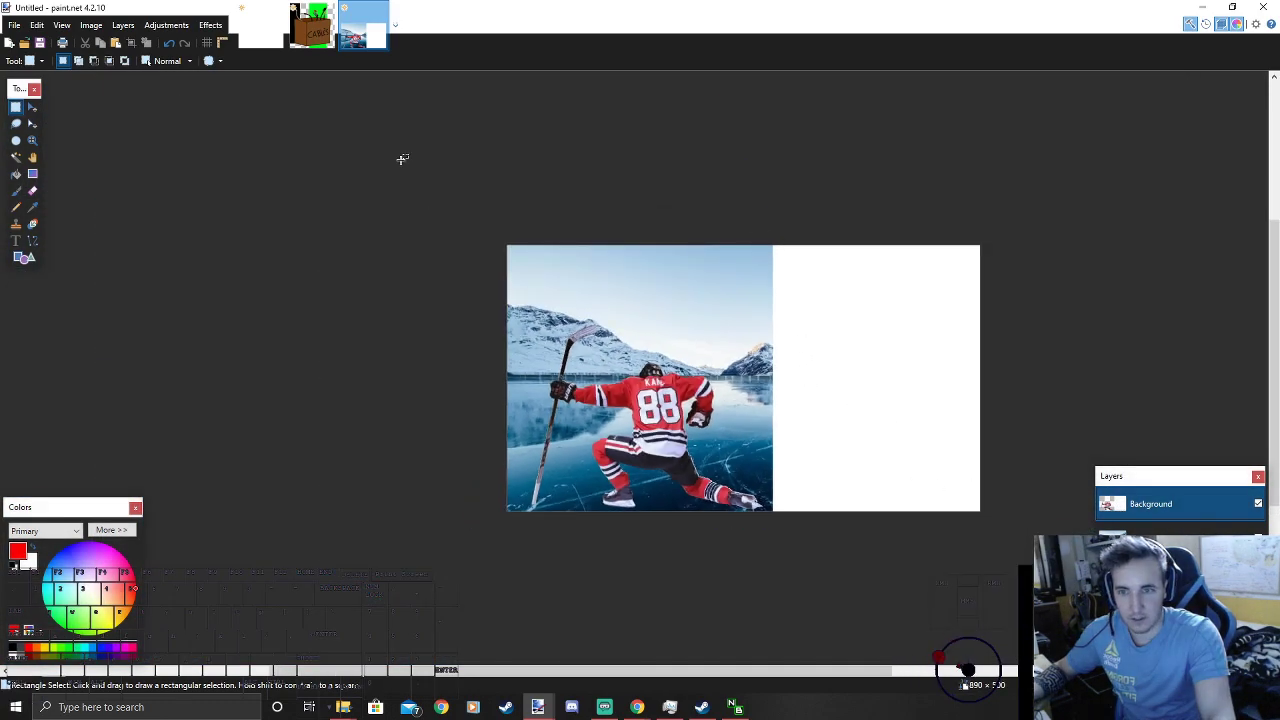
{"action": "left_click", "coordinate": [16, 157]}
{"action": "left_click", "coordinate": [877, 326]}
{"action": "key", "text": "Delete"}
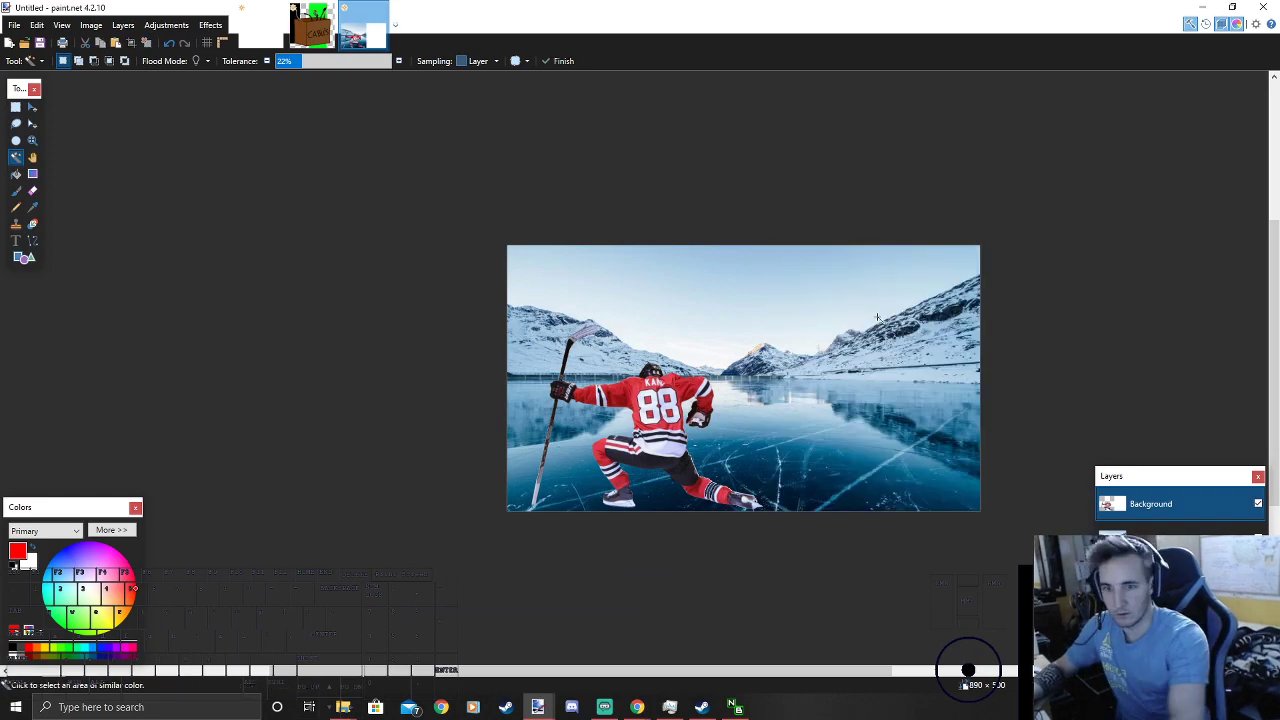
Step: Move the player on the Background layer across to the right half of the frozen lake and finish the move
{"action": "scroll", "coordinate": [863, 450], "scroll_direction": "up", "scroll_amount": 2}
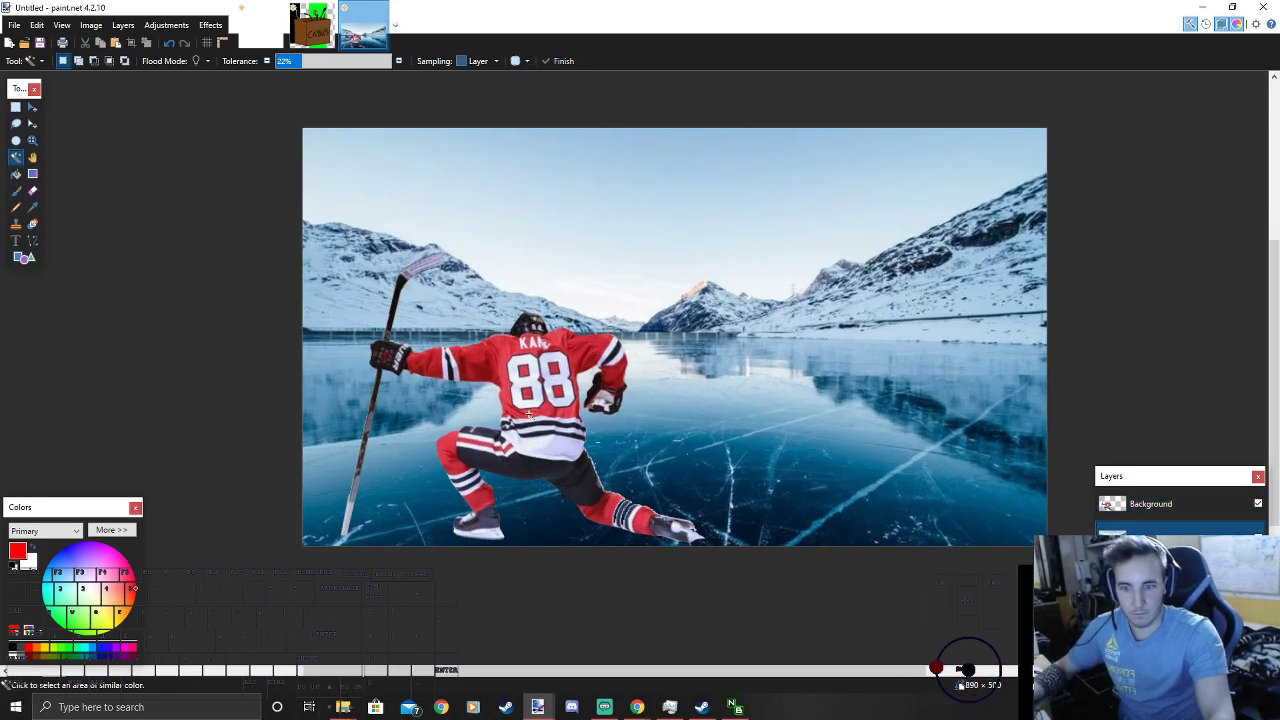
{"action": "left_click", "coordinate": [29, 107]}
{"action": "left_click_drag", "start_coordinate": [577, 383], "coordinate": [820, 366]}
{"action": "key", "text": "ctrl+z"}
{"action": "left_click", "coordinate": [1146, 507]}
{"action": "left_click_drag", "start_coordinate": [474, 361], "coordinate": [759, 312]}
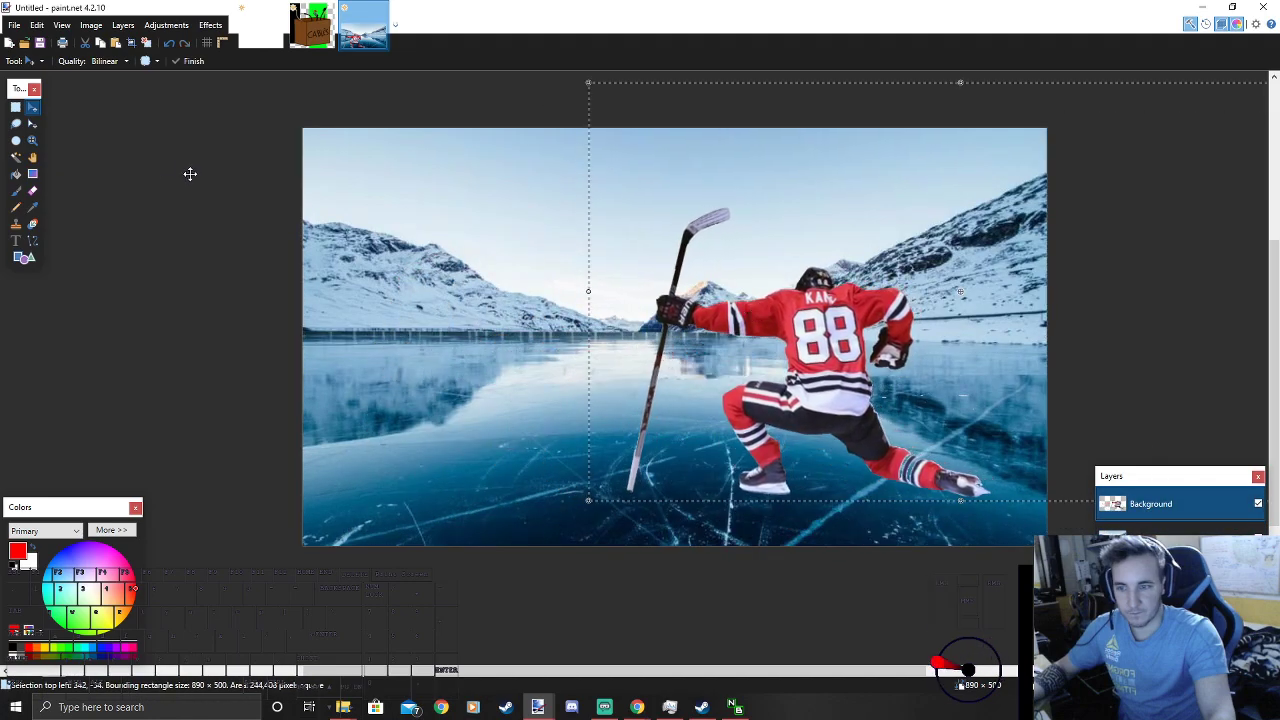
{"action": "left_click", "coordinate": [16, 107]}
Step: Paint the gaps in the rear sock stripes and skate white on the layer beneath the player, and merge the player layer down into it
{"action": "scroll", "coordinate": [916, 403], "scroll_direction": "up", "scroll_amount": 8}
{"action": "mouse_move", "coordinate": [604, 266]}
{"action": "left_mouse_down"}
{"action": "mouse_move", "coordinate": [1043, 445]}
{"action": "mouse_move", "coordinate": [399, 267]}
{"action": "mouse_move", "coordinate": [416, 272]}
{"action": "left_mouse_up"}
{"action": "key", "text": "Delete"}
{"action": "scroll", "coordinate": [405, 270], "scroll_direction": "down", "scroll_amount": 2}
{"action": "key", "text": "Delete"}
{"action": "scroll", "coordinate": [712, 360], "scroll_direction": "down", "scroll_amount": 3}
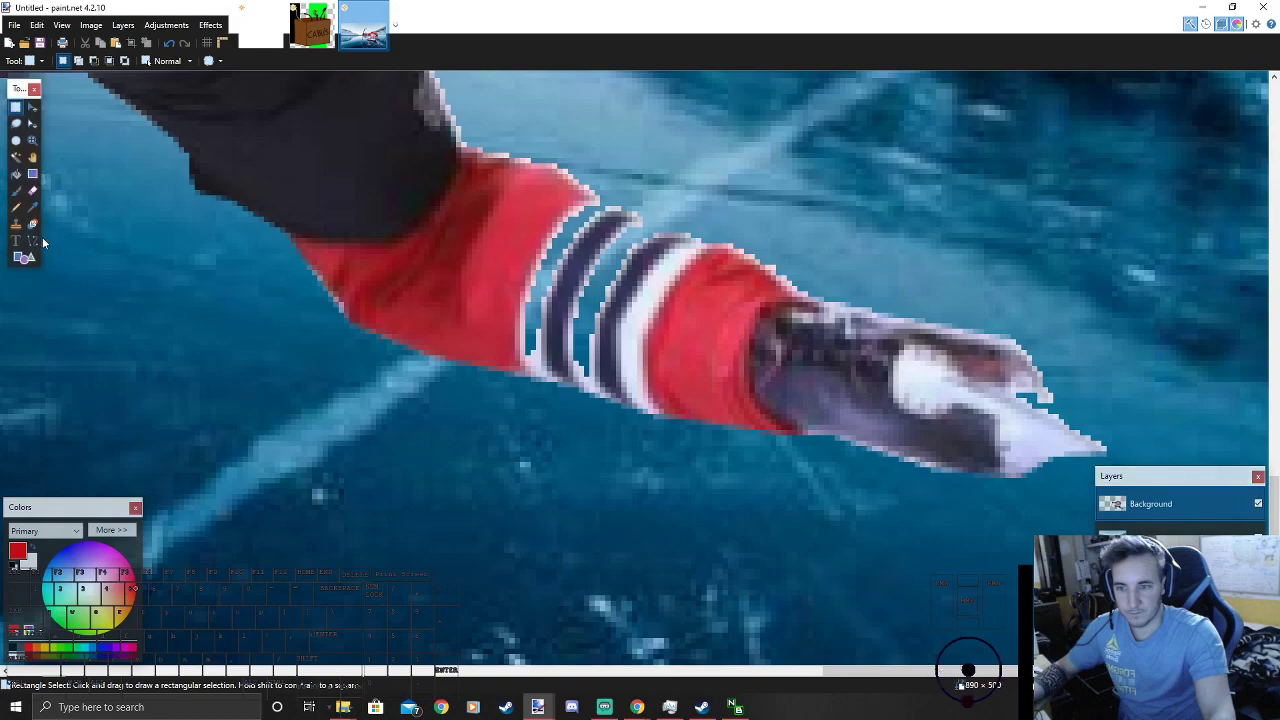
{"action": "left_click", "coordinate": [16, 190]}
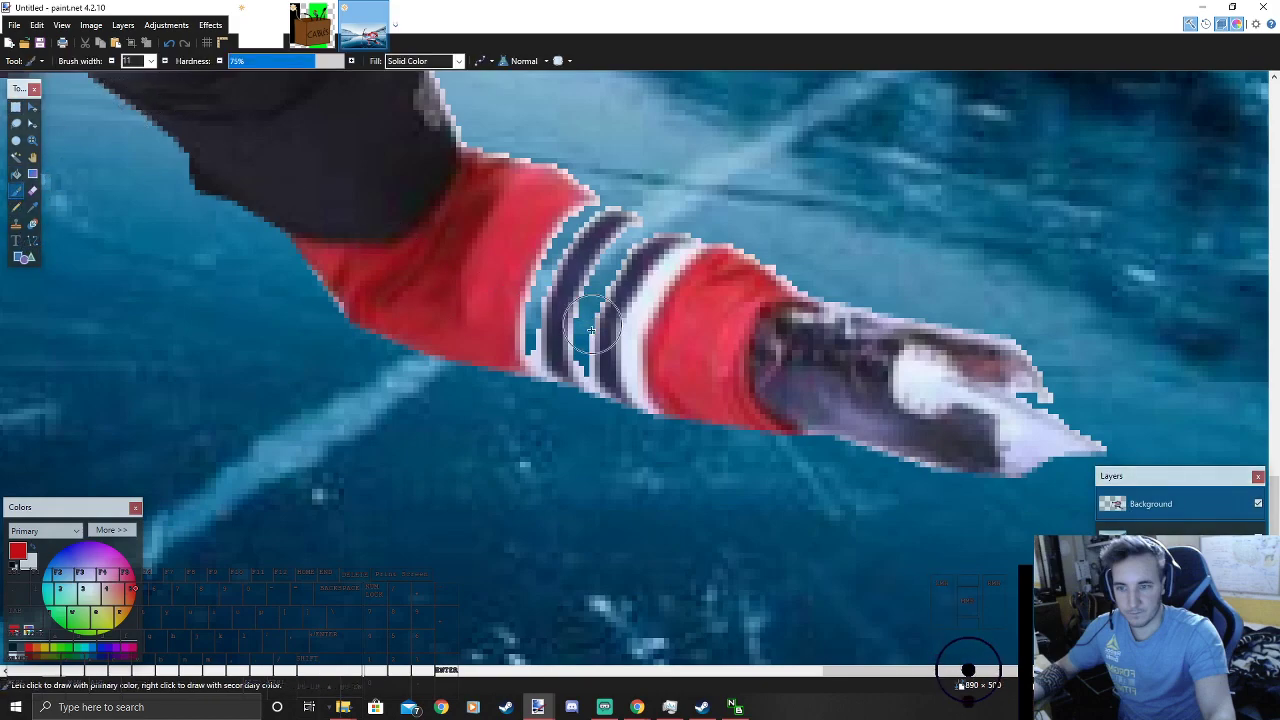
{"action": "scroll", "coordinate": [582, 257], "scroll_direction": "up", "scroll_amount": 1}
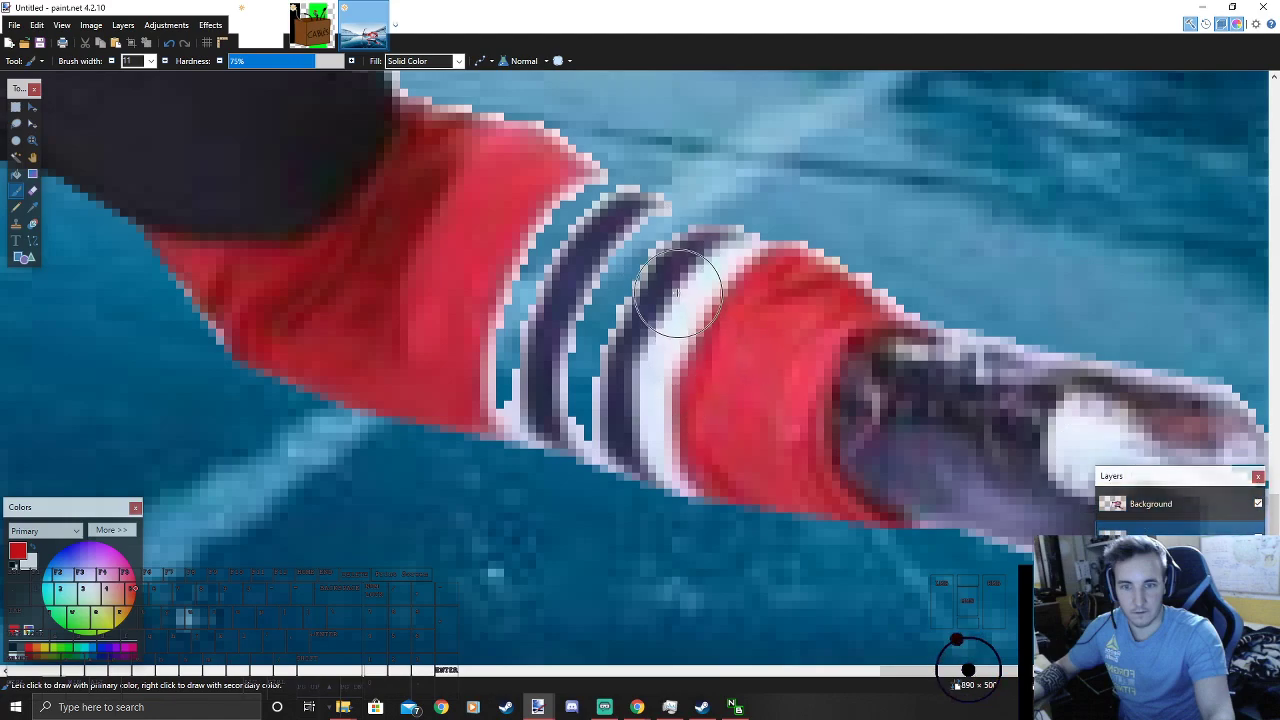
{"action": "mouse_move", "coordinate": [658, 243]}
{"action": "left_mouse_down"}
{"action": "mouse_move", "coordinate": [591, 316]}
{"action": "mouse_move", "coordinate": [583, 407]}
{"action": "mouse_move", "coordinate": [553, 390]}
{"action": "mouse_move", "coordinate": [526, 396]}
{"action": "mouse_move", "coordinate": [524, 307]}
{"action": "mouse_move", "coordinate": [595, 211]}
{"action": "left_mouse_up"}
{"action": "scroll", "coordinate": [594, 213], "scroll_direction": "down", "scroll_amount": 5}
{"action": "scroll", "coordinate": [992, 418], "scroll_direction": "up", "scroll_amount": 4}
{"action": "left_click_drag", "start_coordinate": [987, 405], "coordinate": [978, 410]}
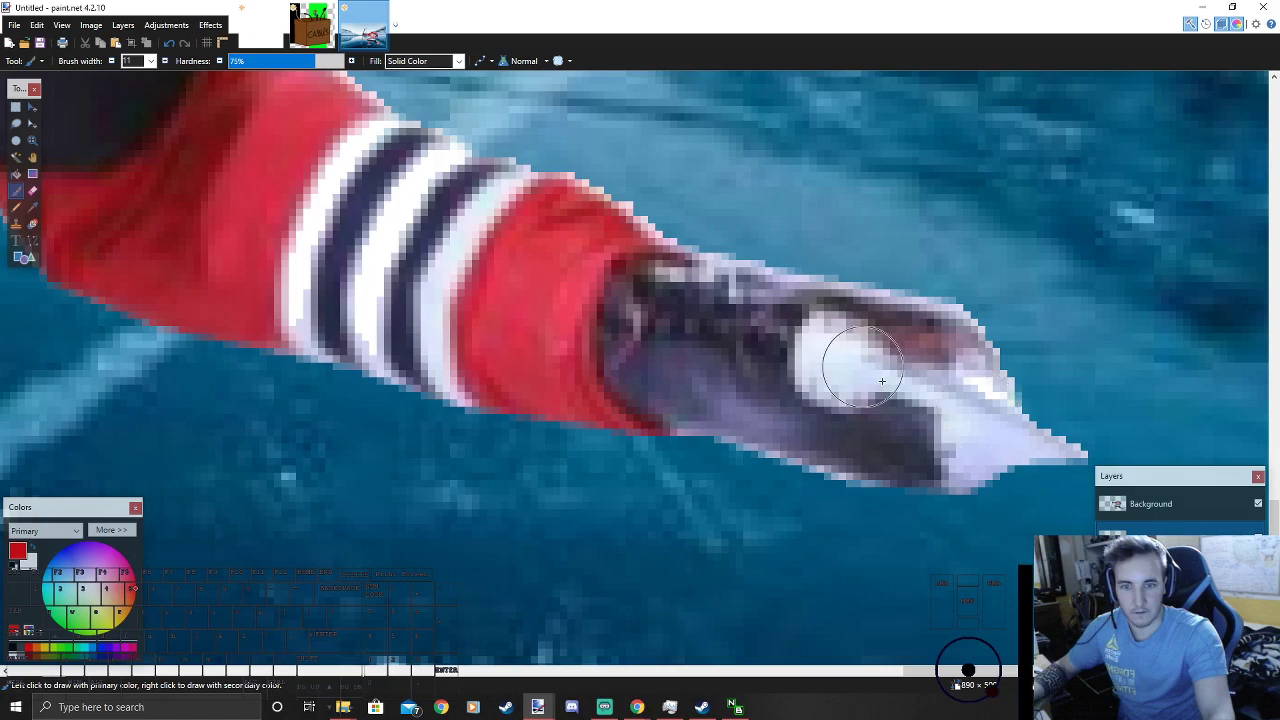
{"action": "left_click", "coordinate": [1167, 515]}
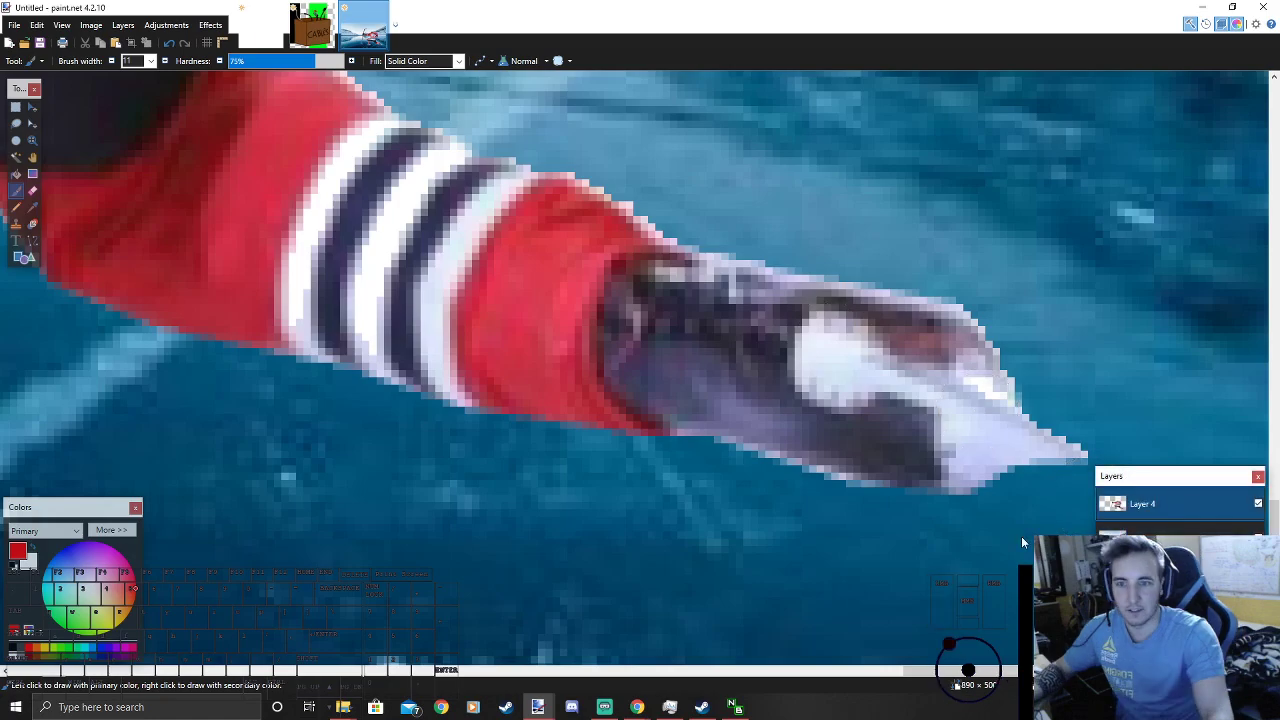
Step: Erase the white opening between the boot and blade of the player's front skate so the ice shows through
{"action": "scroll", "coordinate": [736, 383], "scroll_direction": "down", "scroll_amount": 5}
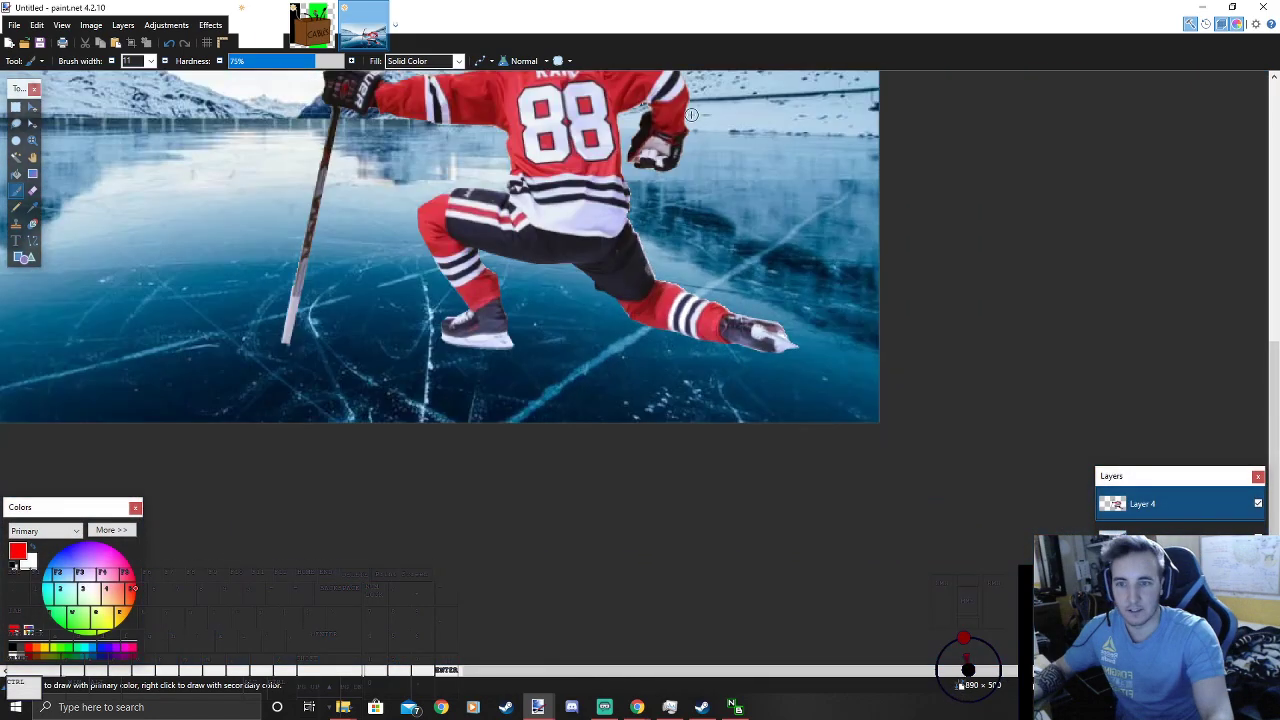
{"action": "scroll", "coordinate": [690, 116], "scroll_direction": "down", "scroll_amount": 2}
{"action": "scroll", "coordinate": [500, 329], "scroll_direction": "up", "scroll_amount": 6}
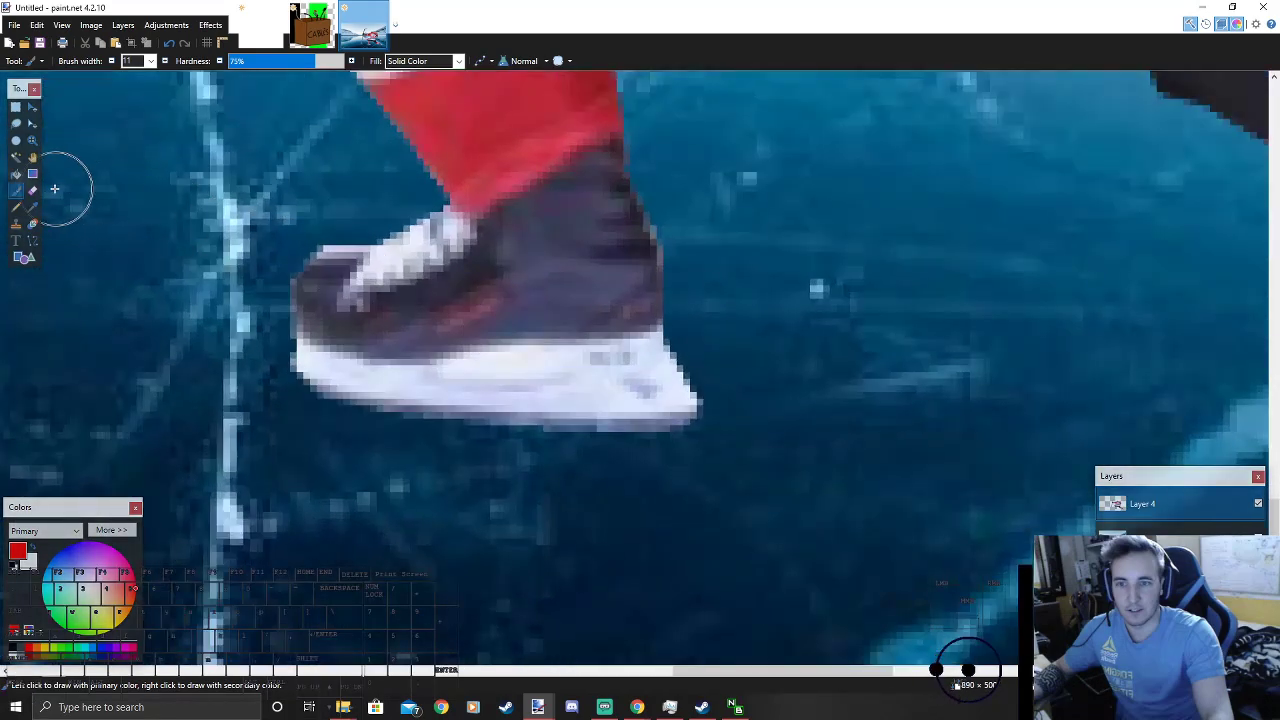
{"action": "key", "text": "e"}
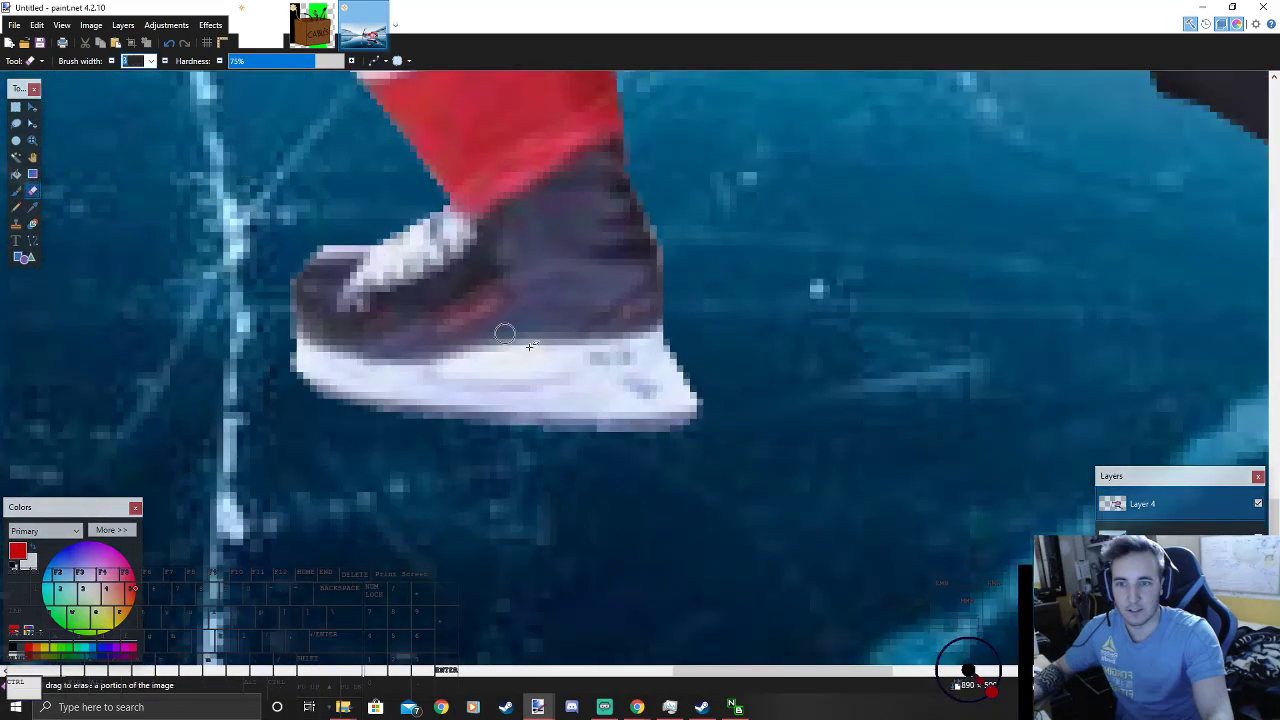
{"action": "scroll", "coordinate": [564, 376], "scroll_direction": "up", "scroll_amount": 2}
{"action": "mouse_move", "coordinate": [562, 374]}
{"action": "left_mouse_down"}
{"action": "mouse_move", "coordinate": [548, 358]}
{"action": "mouse_move", "coordinate": [478, 352]}
{"action": "mouse_move", "coordinate": [420, 378]}
{"action": "mouse_move", "coordinate": [525, 384]}
{"action": "mouse_move", "coordinate": [562, 372]}
{"action": "left_mouse_up"}
{"action": "scroll", "coordinate": [453, 453], "scroll_direction": "down", "scroll_amount": 6}
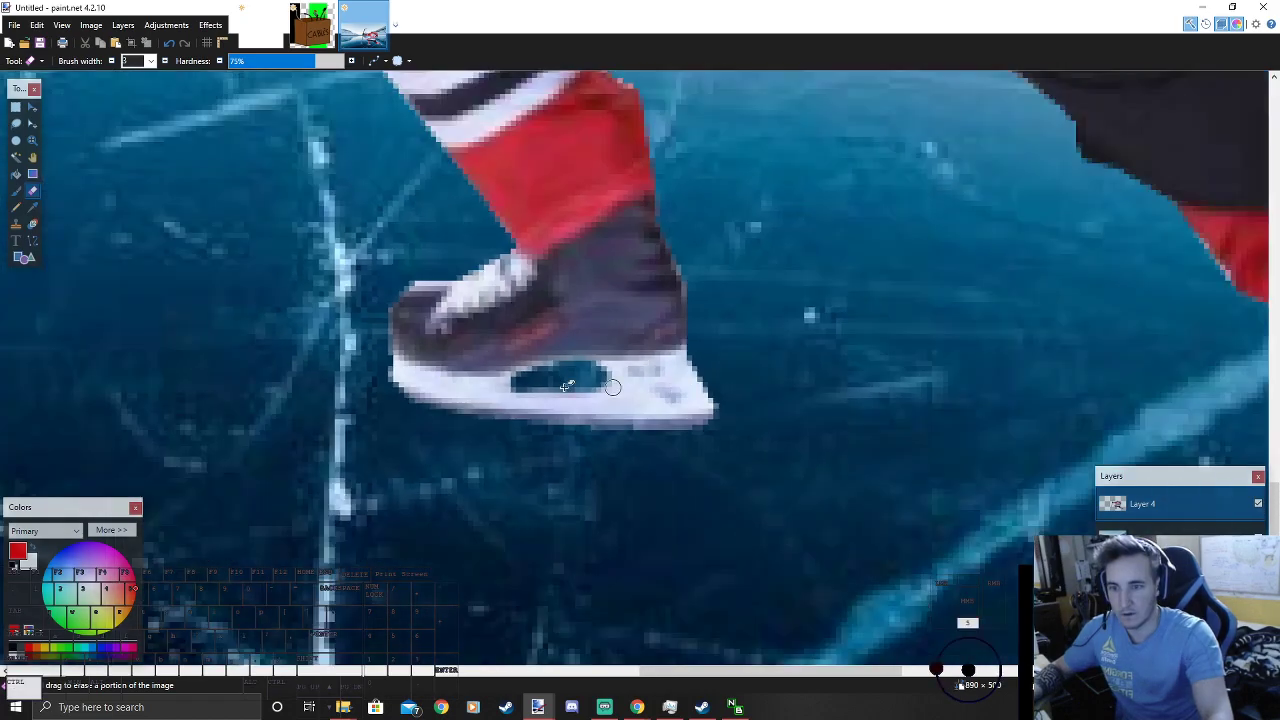
{"action": "scroll", "coordinate": [453, 453], "scroll_direction": "down", "scroll_amount": 3}
{"action": "scroll", "coordinate": [500, 400], "scroll_direction": "up", "scroll_amount": 2}
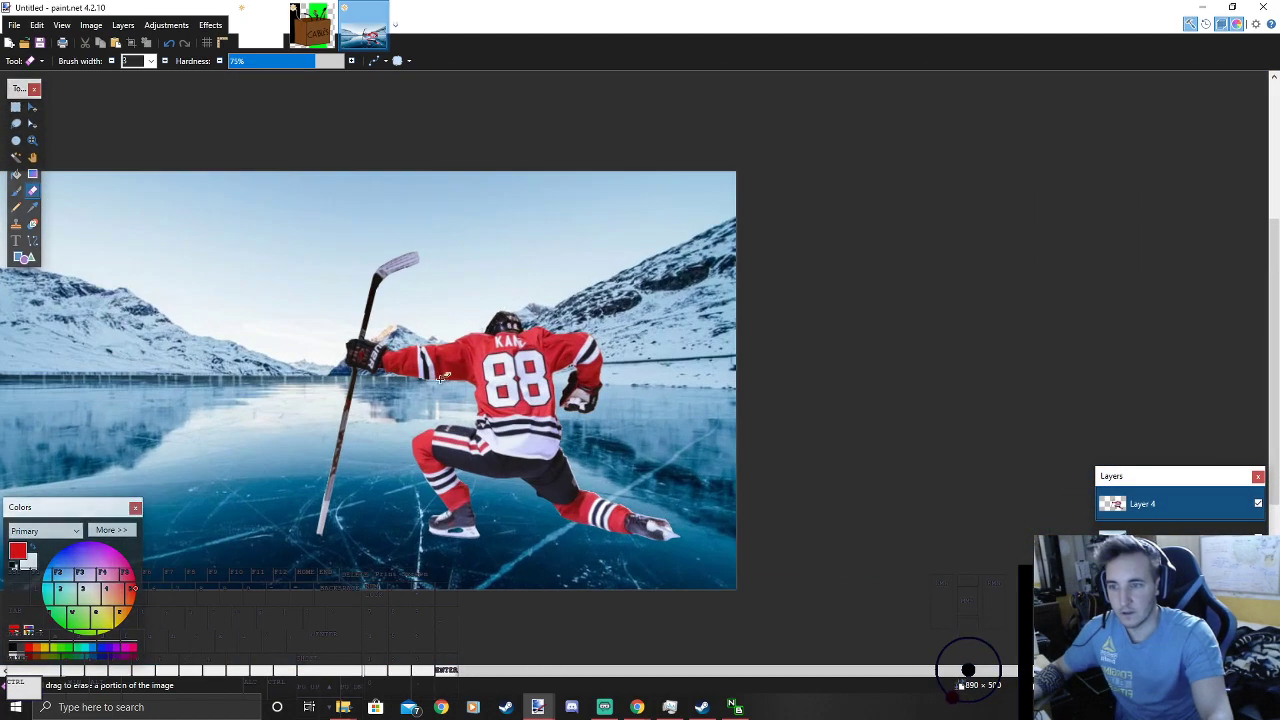
{"action": "scroll", "coordinate": [565, 355], "scroll_direction": "down", "scroll_amount": 2}
{"action": "scroll", "coordinate": [564, 357], "scroll_direction": "up", "scroll_amount": 1}
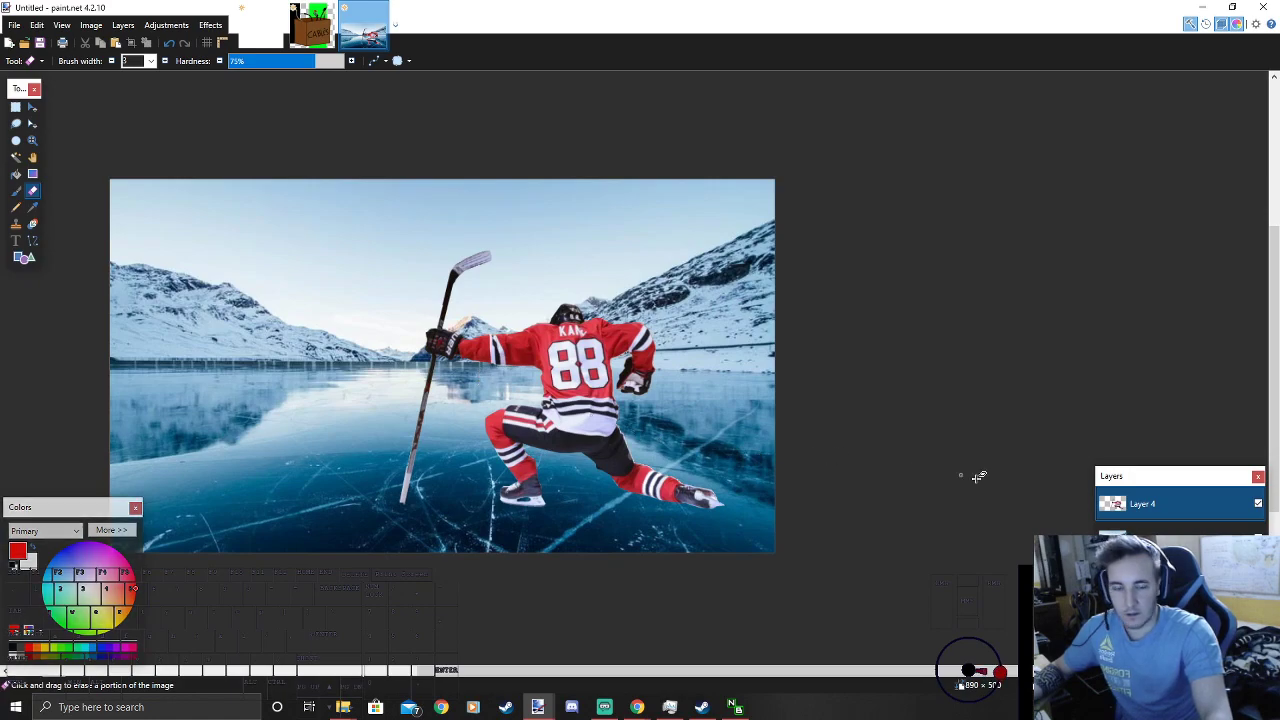
Step: Enclose the hockey player on Layer 4 in a rectangular selection of about 527 × 407 pixels and shift him slightly left on the ice
{"action": "left_click", "coordinate": [15, 106]}
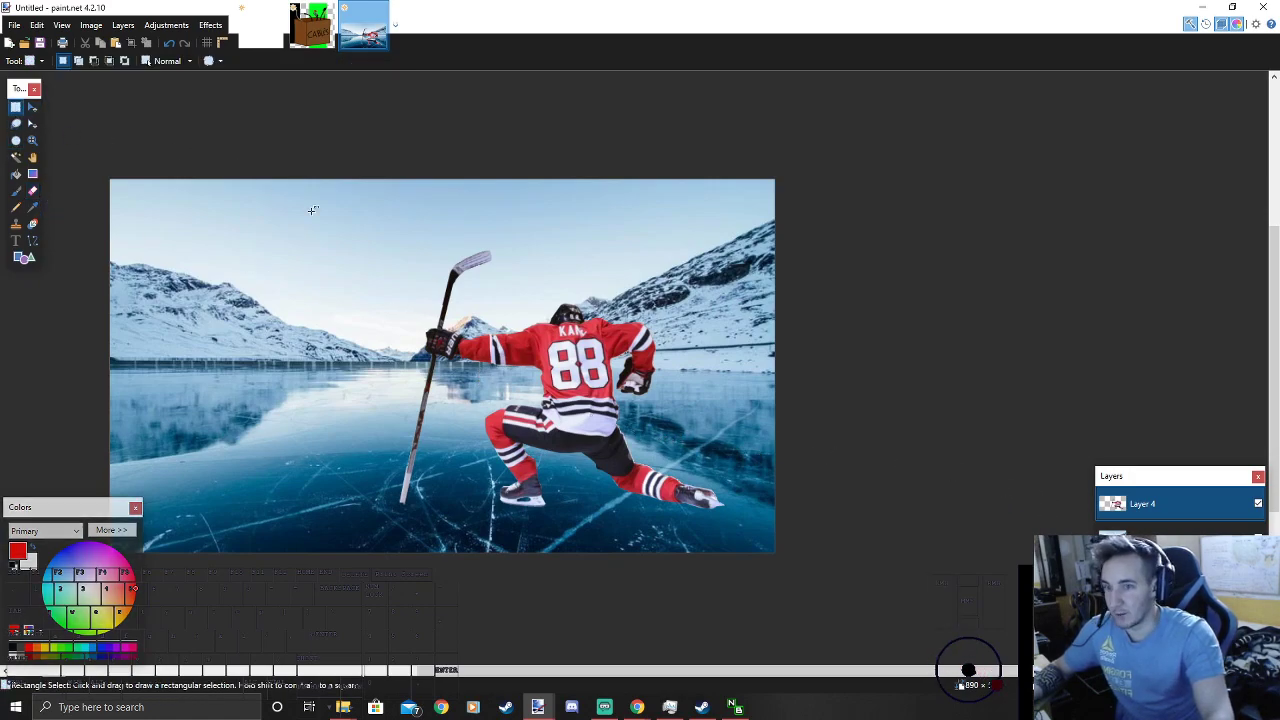
{"action": "left_click_drag", "start_coordinate": [344, 219], "coordinate": [797, 568]}
{"action": "key", "text": "m"}
{"action": "left_click_drag", "start_coordinate": [366, 222], "coordinate": [382, 251]}
{"action": "scroll", "coordinate": [486, 270], "scroll_direction": "up", "scroll_amount": 5}
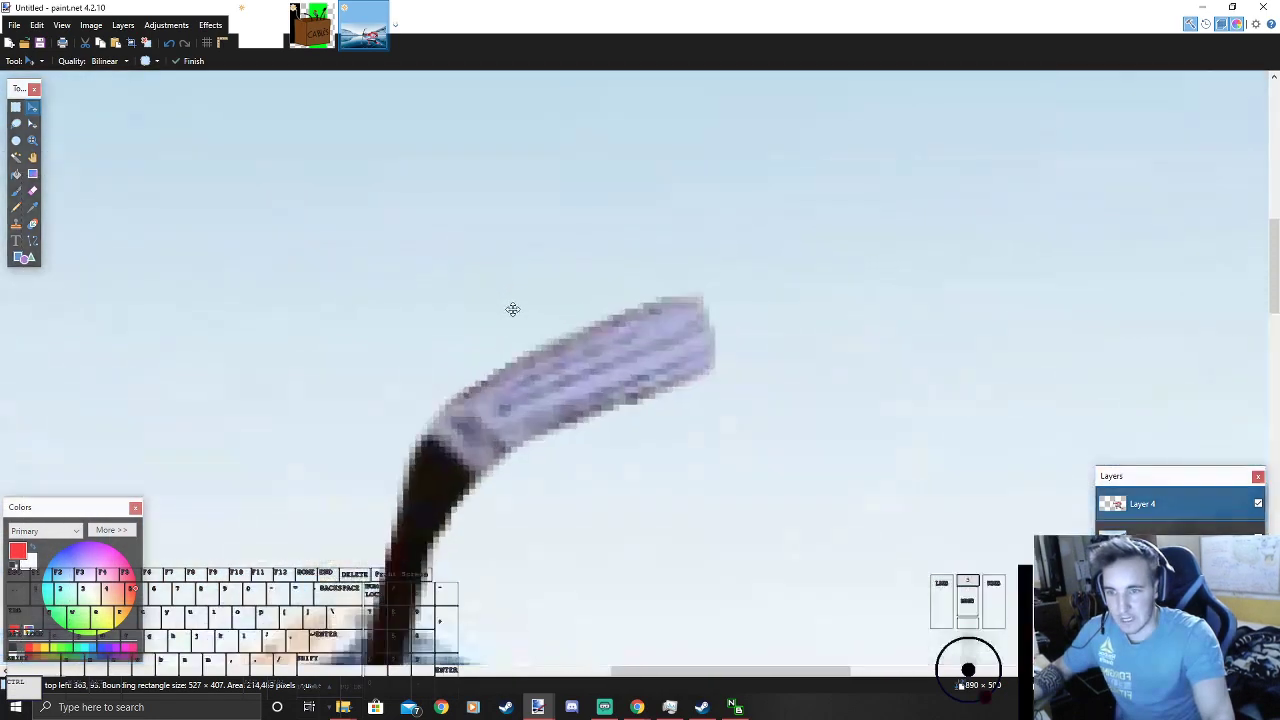
{"action": "scroll", "coordinate": [743, 386], "scroll_direction": "down", "scroll_amount": 4}
{"action": "scroll", "coordinate": [595, 494], "scroll_direction": "up", "scroll_amount": 4}
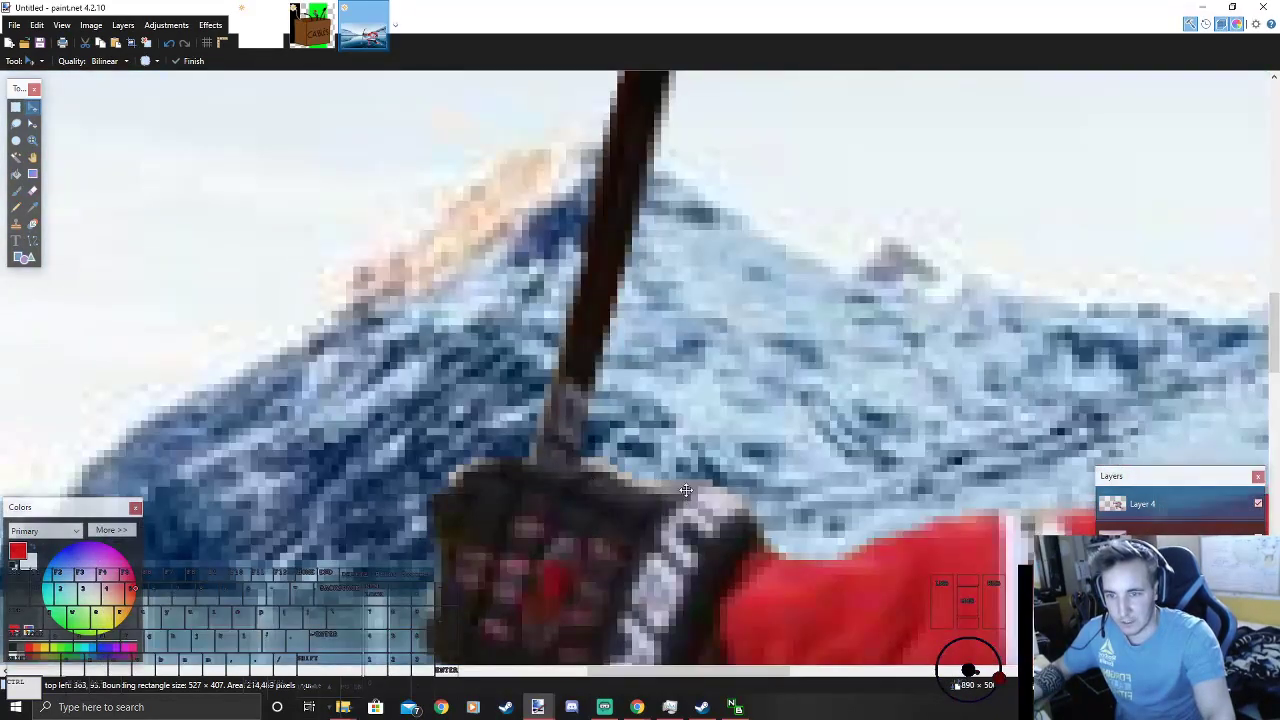
{"action": "scroll", "coordinate": [691, 498], "scroll_direction": "down", "scroll_amount": 5}
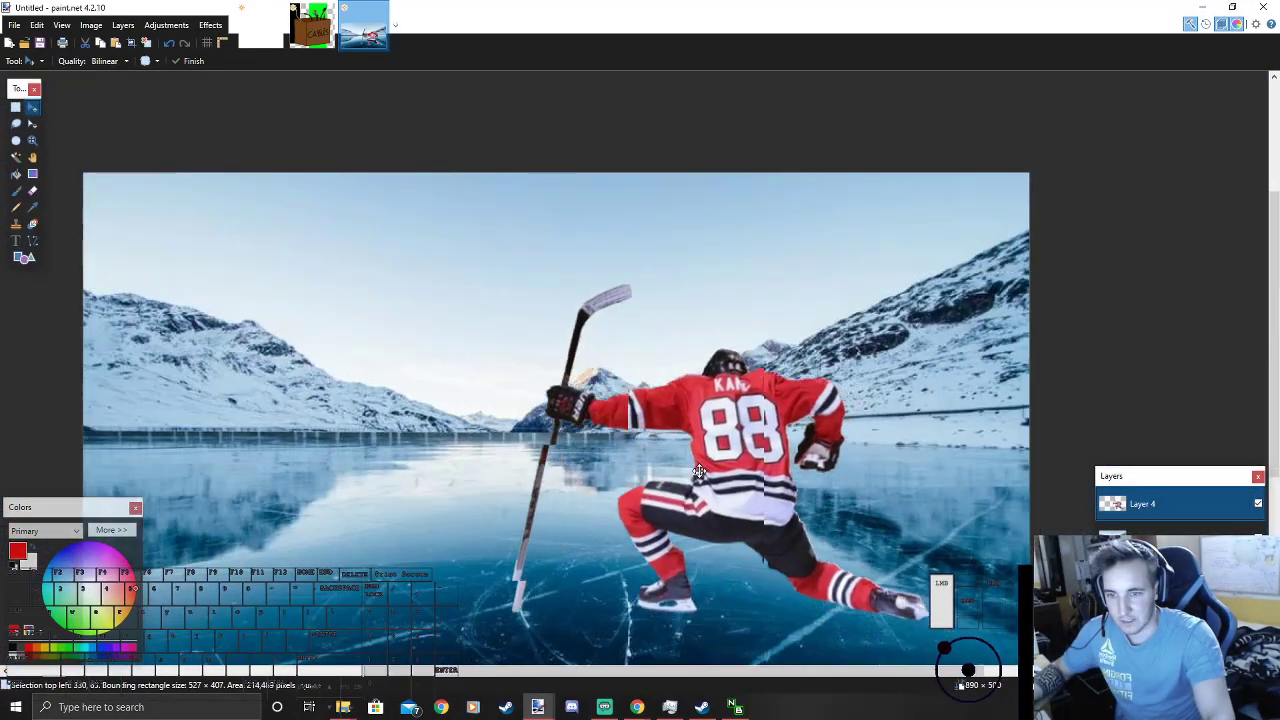
{"action": "scroll", "coordinate": [703, 473], "scroll_direction": "down", "scroll_amount": 2}
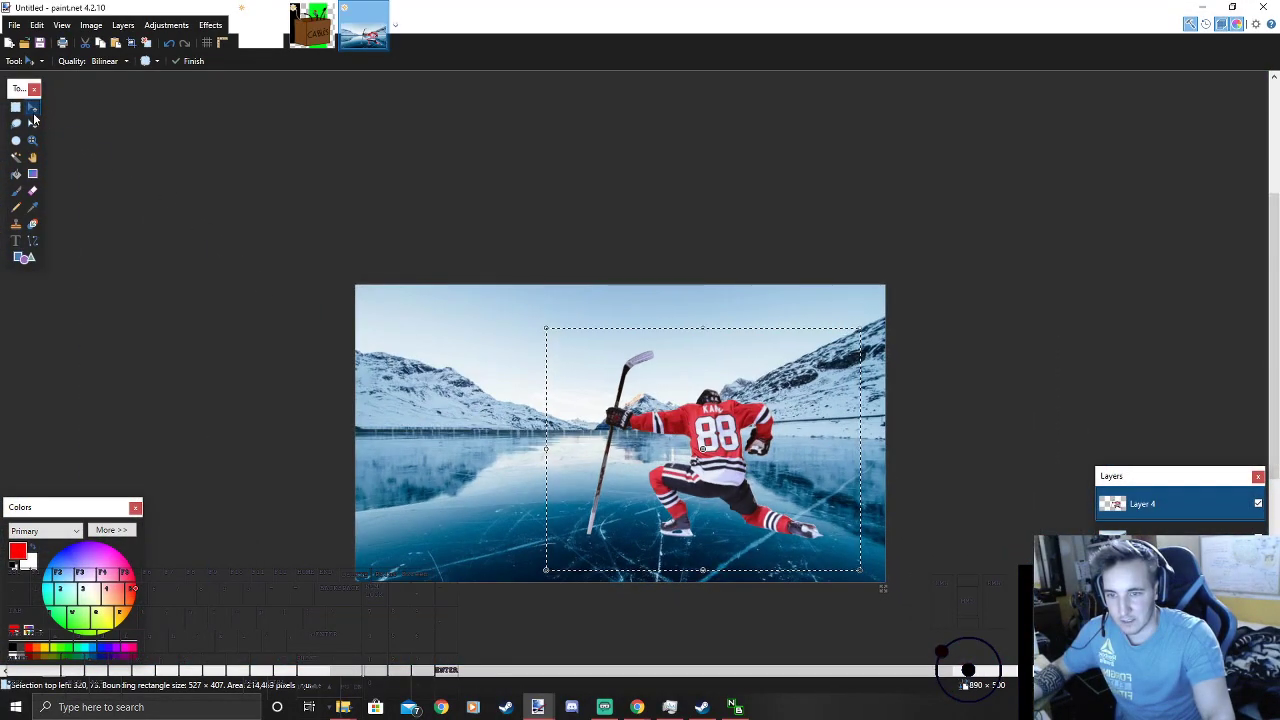
Step: Move the selected player lower on the ice with a very slight rotation and deselect him
{"action": "left_click_drag", "start_coordinate": [647, 409], "coordinate": [644, 425]}
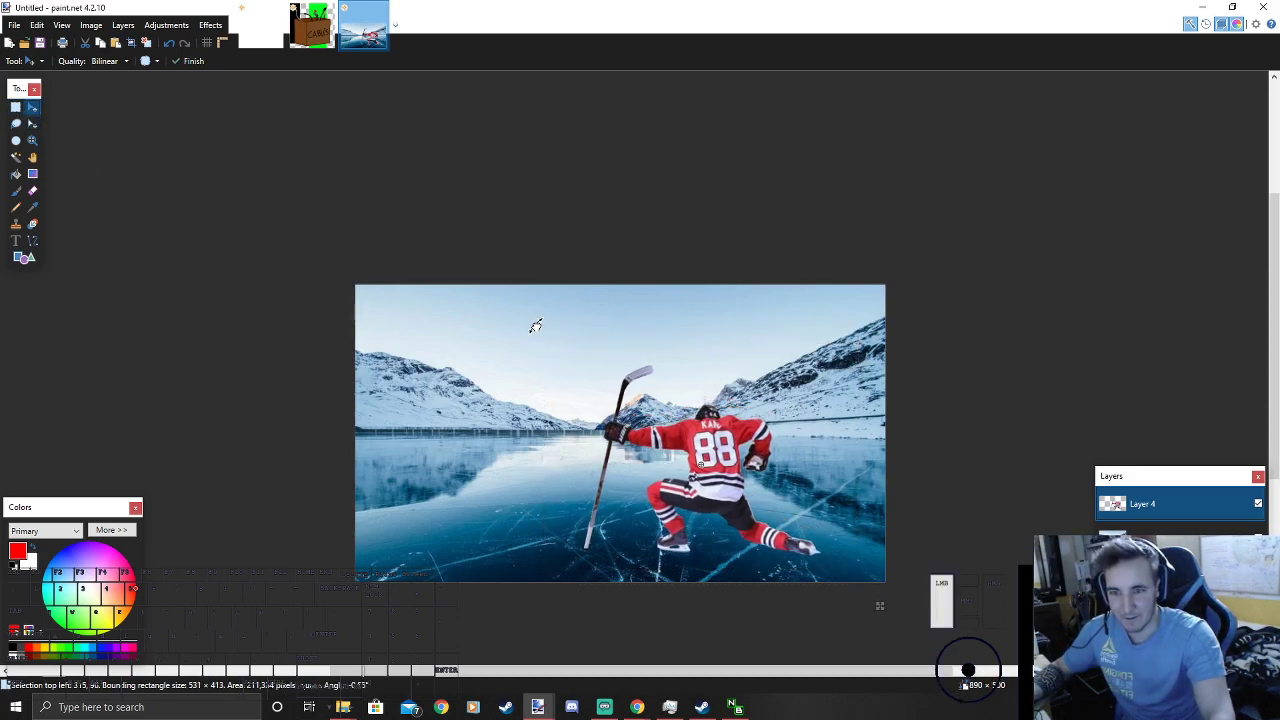
{"action": "left_click_drag", "start_coordinate": [531, 326], "coordinate": [534, 326]}
{"action": "key", "text": "ctrl+d"}
{"action": "scroll", "coordinate": [717, 451], "scroll_direction": "up", "scroll_amount": 4}
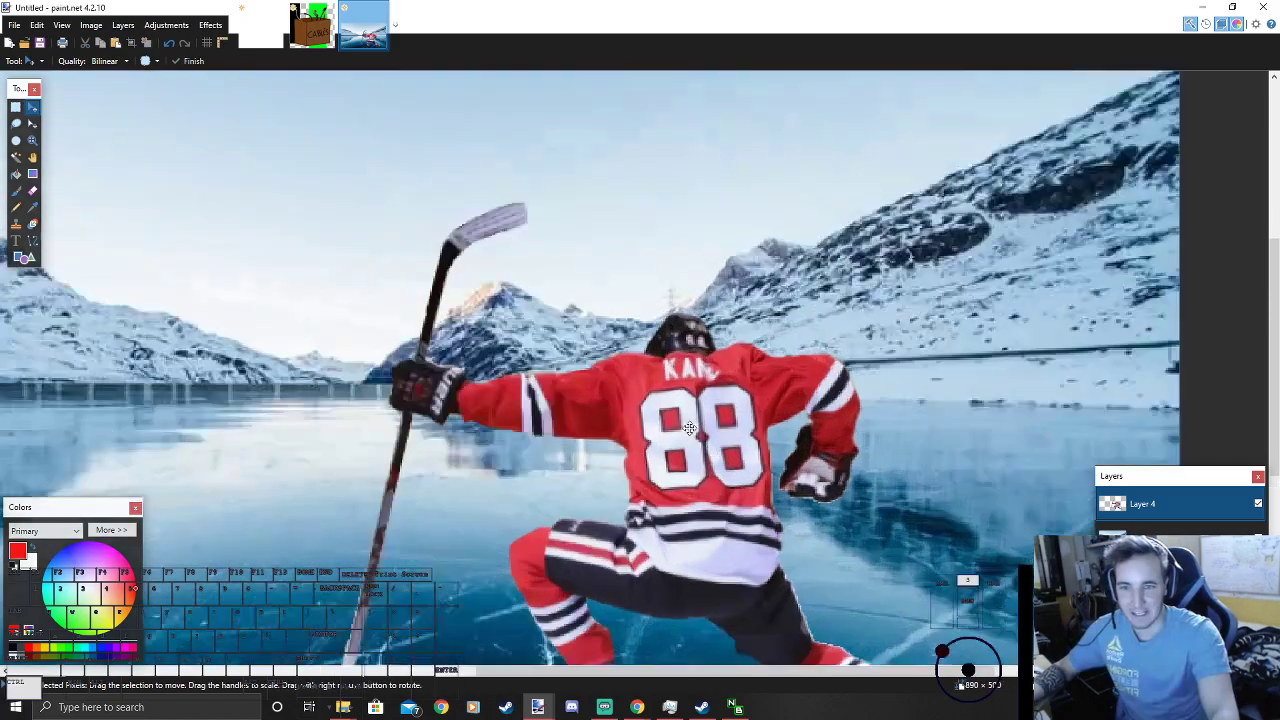
{"action": "scroll", "coordinate": [806, 450], "scroll_direction": "down", "scroll_amount": 4}
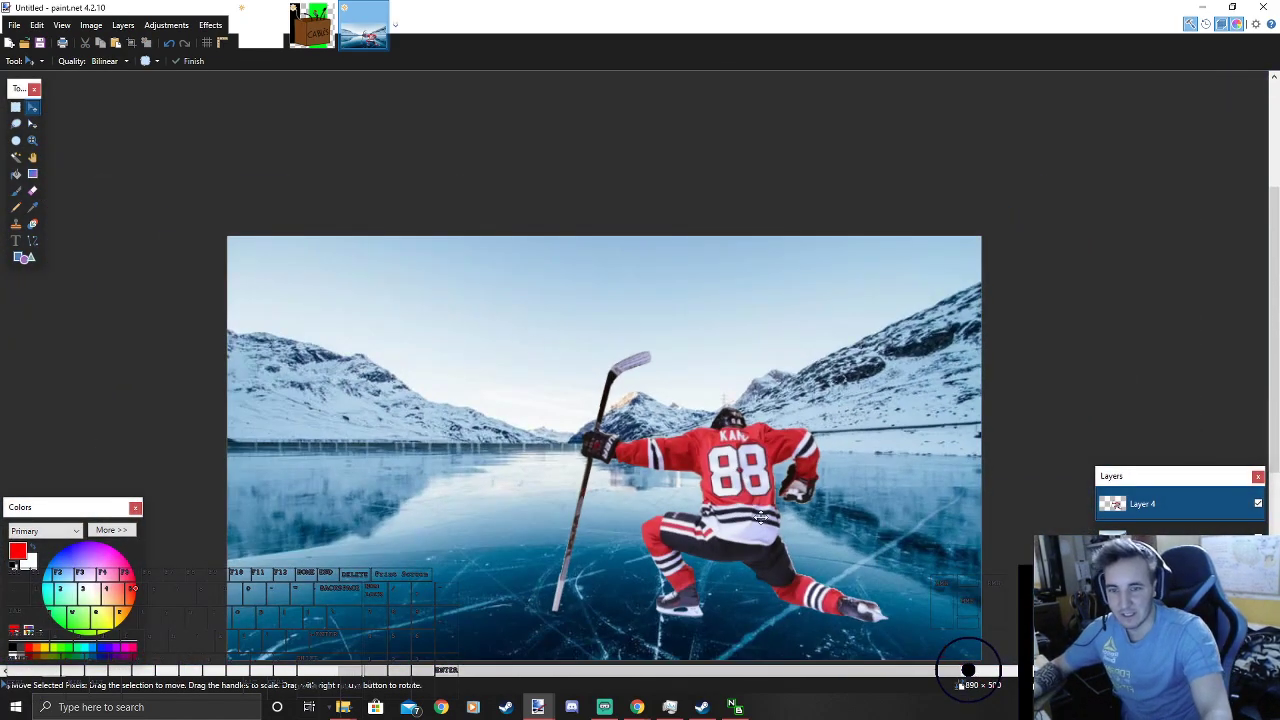
Step: Open the Curves adjustment for Layer 4 with an RGB transfer map, keeping the dialog clear of the player
{"action": "left_click", "coordinate": [175, 25]}
{"action": "left_click", "coordinate": [174, 106]}
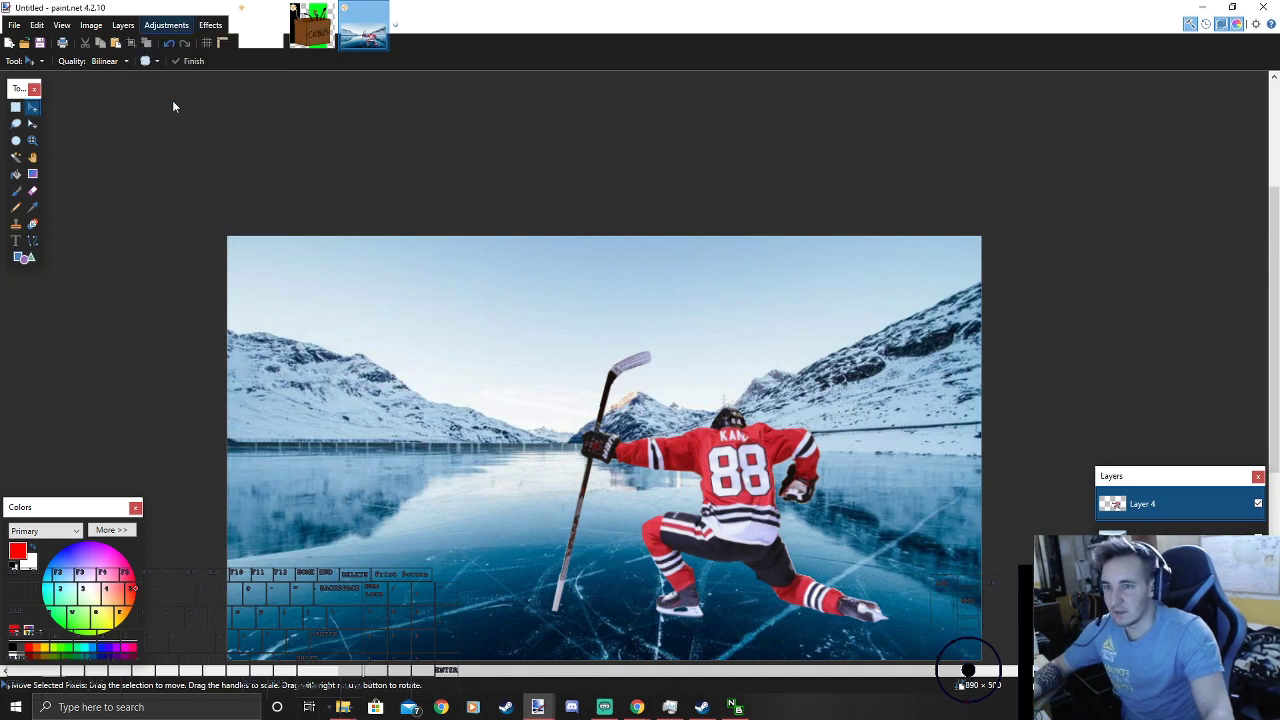
{"action": "left_click_drag", "start_coordinate": [630, 213], "coordinate": [991, 118]}
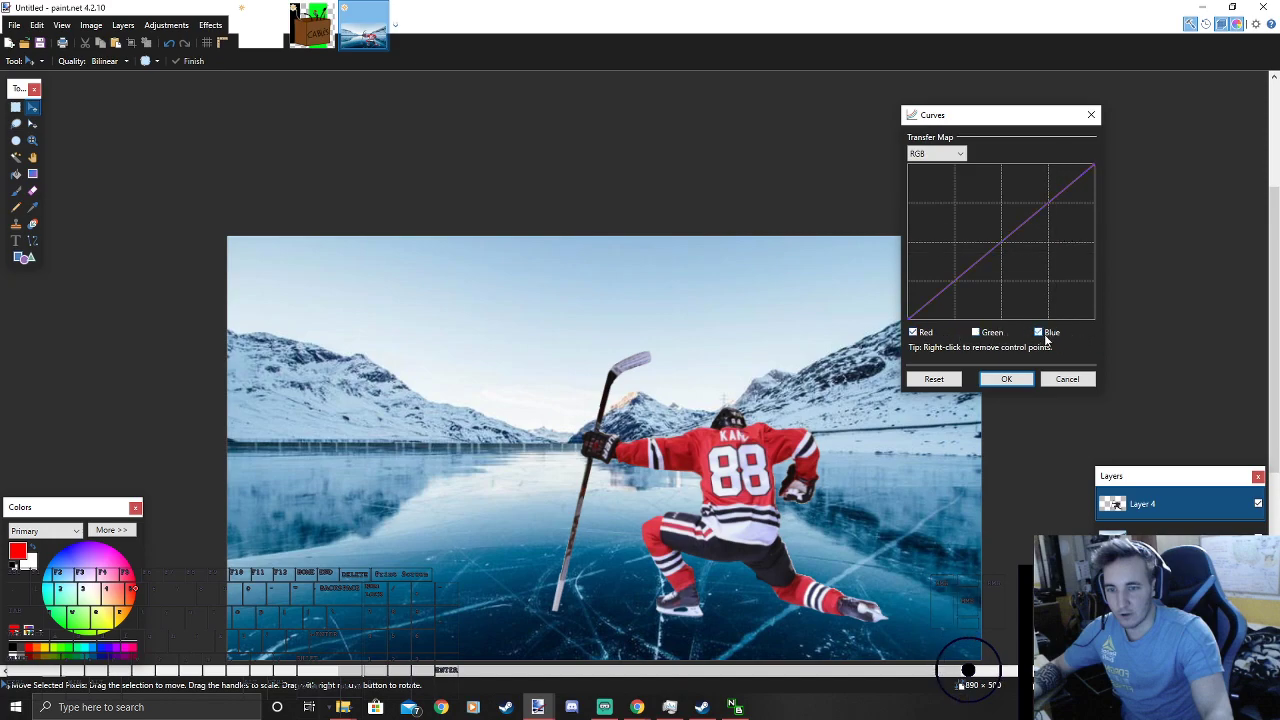
{"action": "left_click_drag", "start_coordinate": [1053, 240], "coordinate": [1110, 156]}
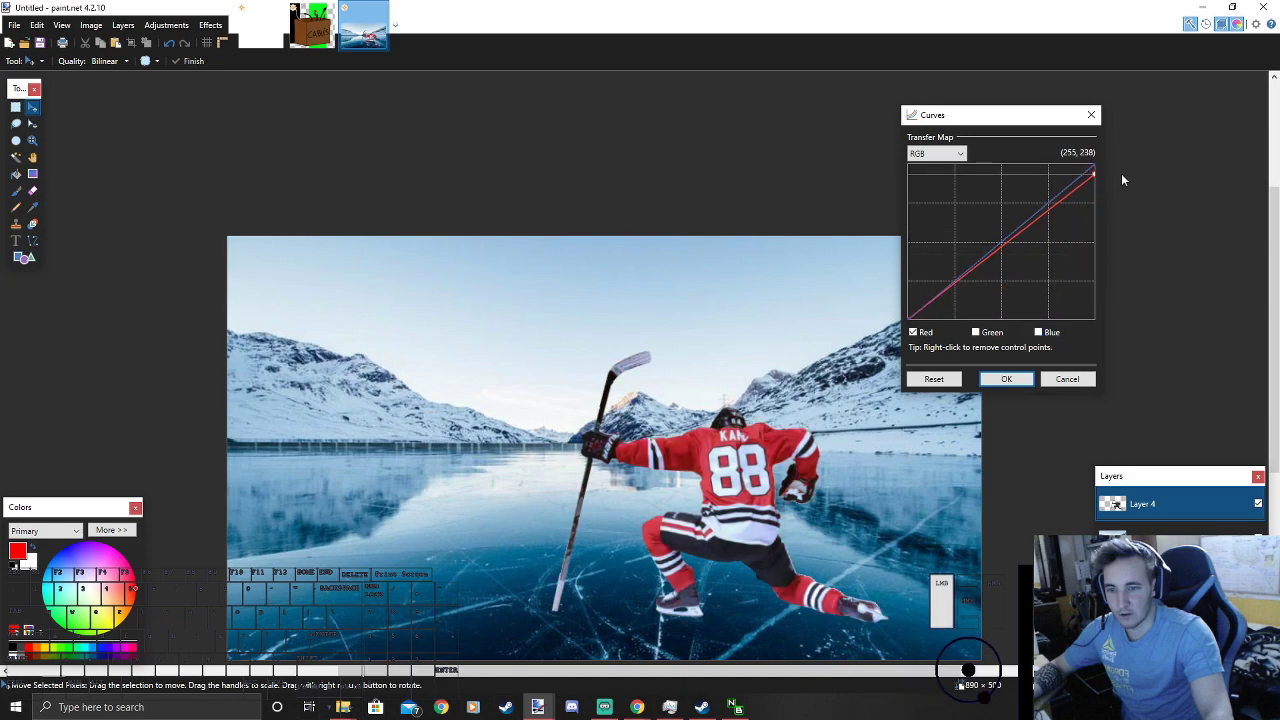
{"action": "mouse_move", "coordinate": [1038, 212]}
{"action": "left_mouse_down"}
{"action": "mouse_move", "coordinate": [1040, 259]}
{"action": "mouse_move", "coordinate": [1049, 219]}
{"action": "left_mouse_up"}
{"action": "left_click_drag", "start_coordinate": [990, 263], "coordinate": [991, 254]}
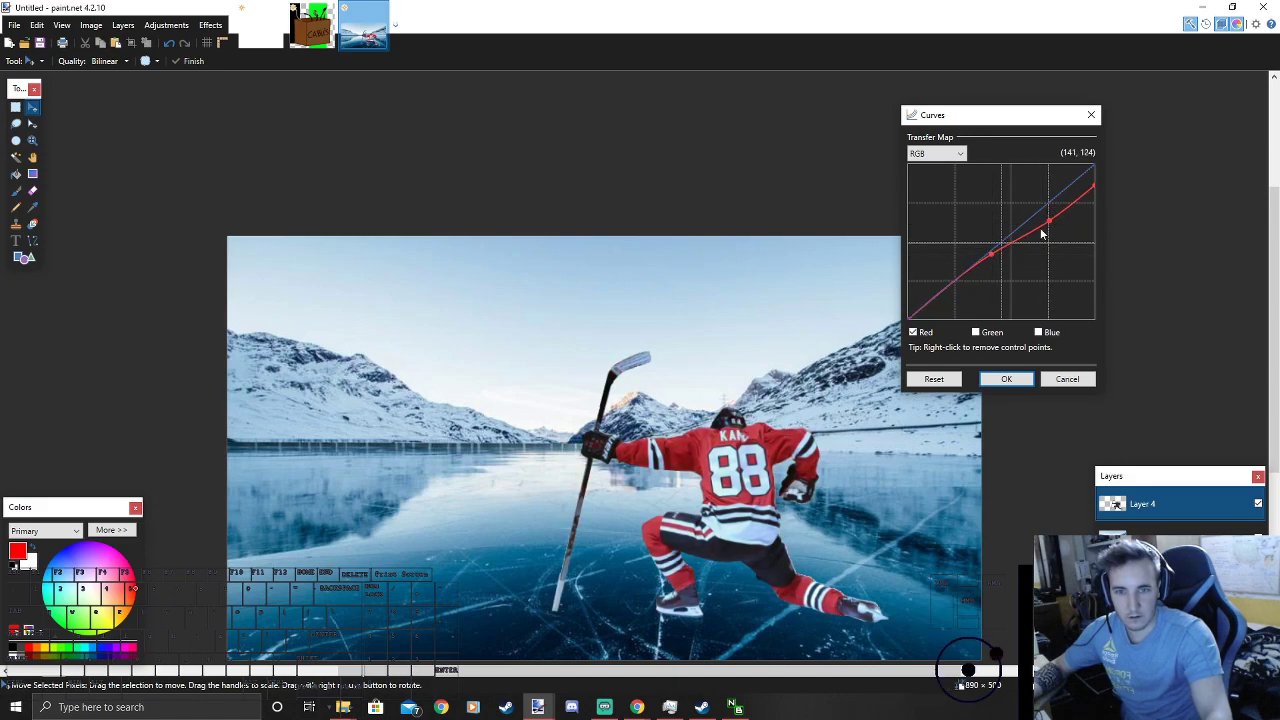
{"action": "mouse_move", "coordinate": [1050, 222]}
{"action": "left_mouse_down"}
{"action": "mouse_move", "coordinate": [1060, 245]}
{"action": "mouse_move", "coordinate": [1054, 210]}
{"action": "mouse_move", "coordinate": [1058, 224]}
{"action": "left_mouse_up"}
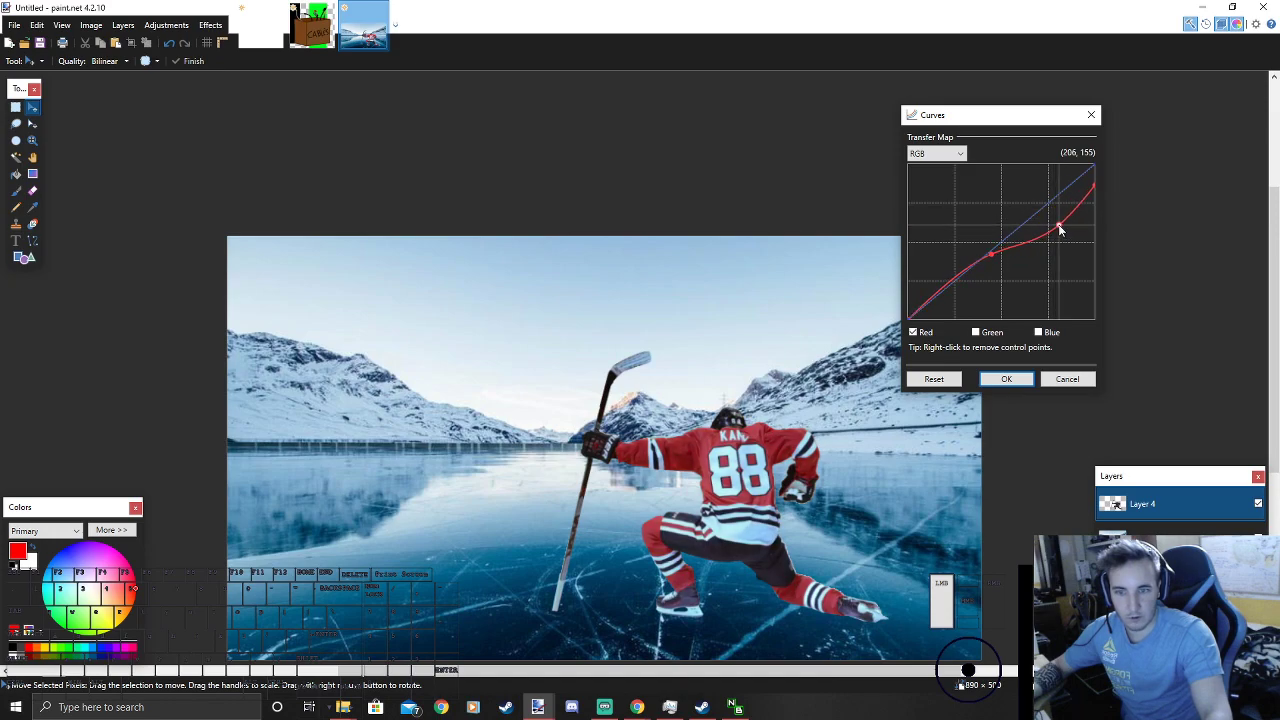
{"action": "left_click_drag", "start_coordinate": [991, 254], "coordinate": [1009, 294]}
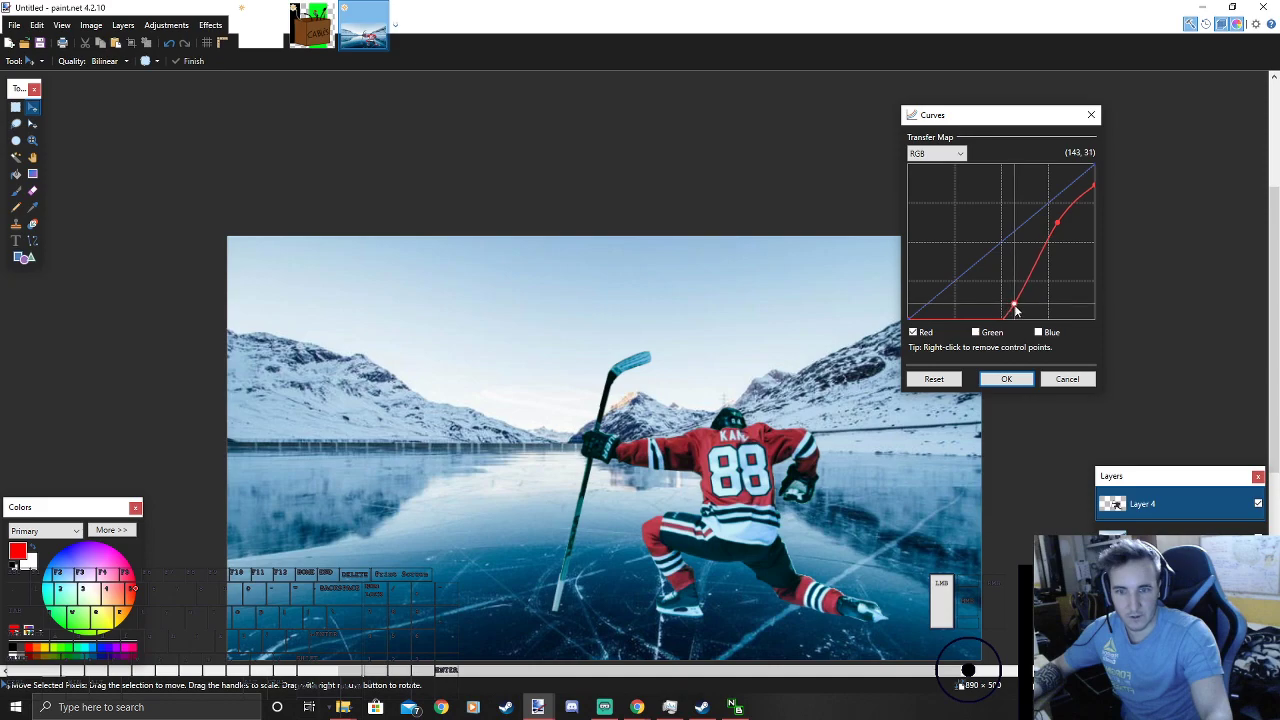
{"action": "left_click_drag", "start_coordinate": [1016, 313], "coordinate": [964, 257]}
{"action": "left_click_drag", "start_coordinate": [963, 314], "coordinate": [964, 345]}
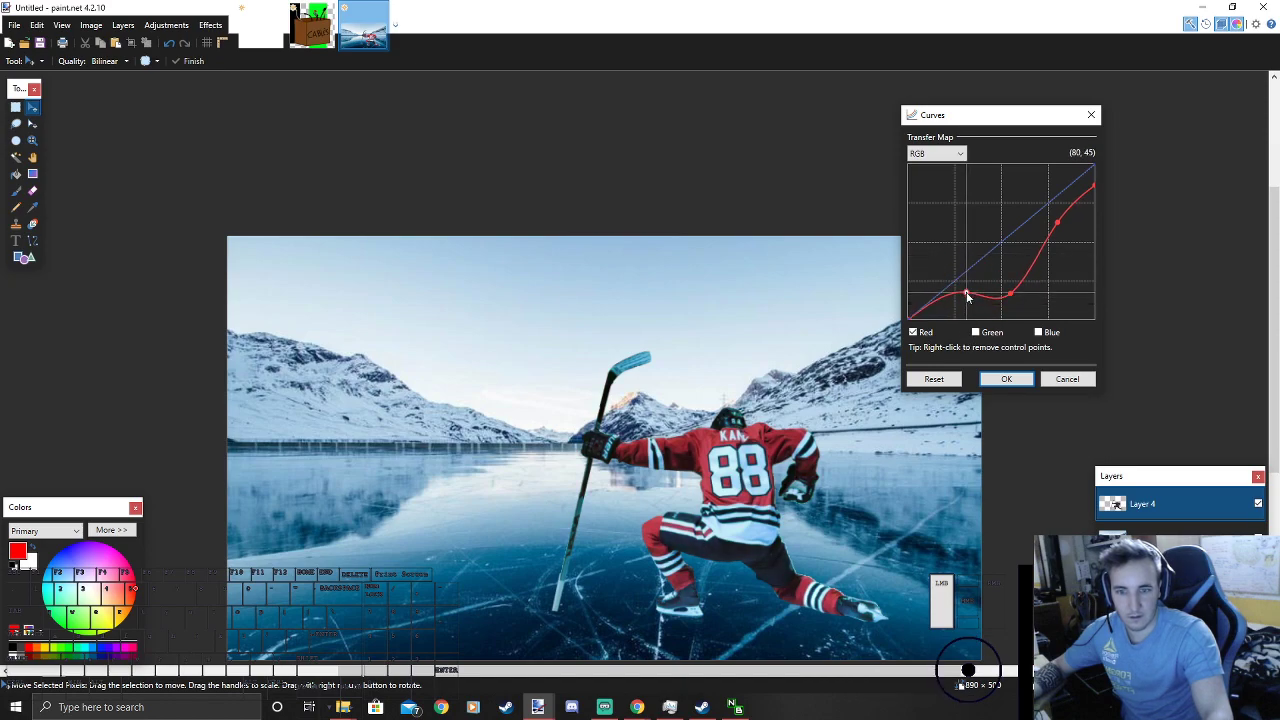
{"action": "mouse_move", "coordinate": [1010, 298]}
{"action": "left_mouse_down"}
{"action": "mouse_move", "coordinate": [1033, 292]}
{"action": "mouse_move", "coordinate": [1027, 305]}
{"action": "mouse_move", "coordinate": [1044, 318]}
{"action": "mouse_move", "coordinate": [1016, 263]}
{"action": "mouse_move", "coordinate": [1026, 290]}
{"action": "left_mouse_up"}
{"action": "mouse_move", "coordinate": [1063, 229]}
{"action": "left_mouse_down"}
{"action": "mouse_move", "coordinate": [1074, 257]}
{"action": "mouse_move", "coordinate": [1049, 216]}
{"action": "mouse_move", "coordinate": [1057, 233]}
{"action": "left_mouse_up"}
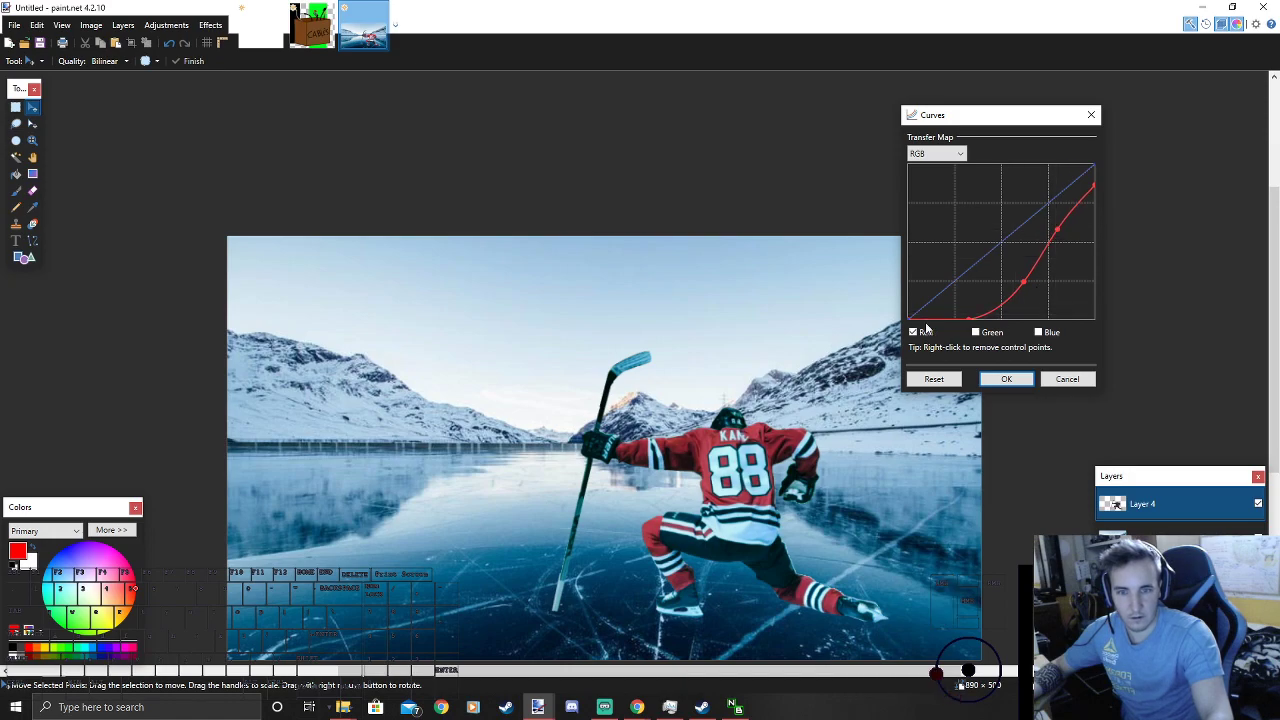
{"action": "left_click_drag", "start_coordinate": [1000, 244], "coordinate": [1008, 300]}
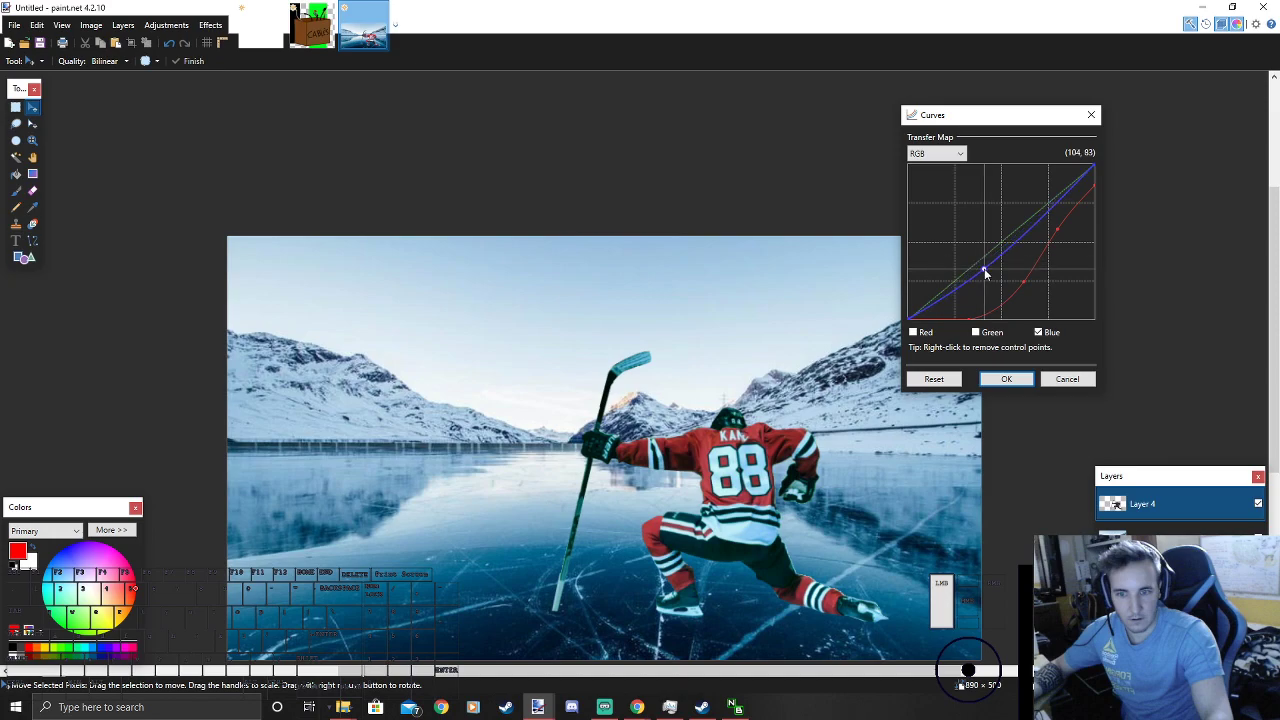
{"action": "left_click_drag", "start_coordinate": [985, 272], "coordinate": [983, 267]}
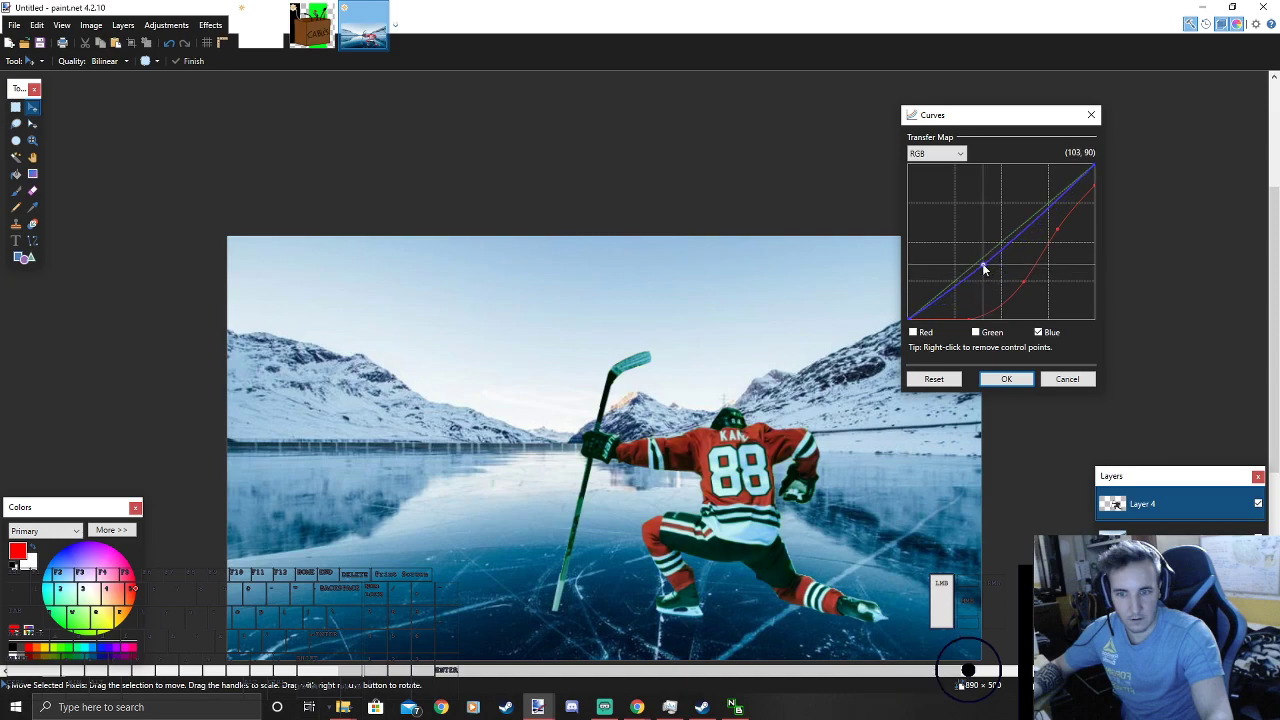
{"action": "left_click", "coordinate": [975, 332]}
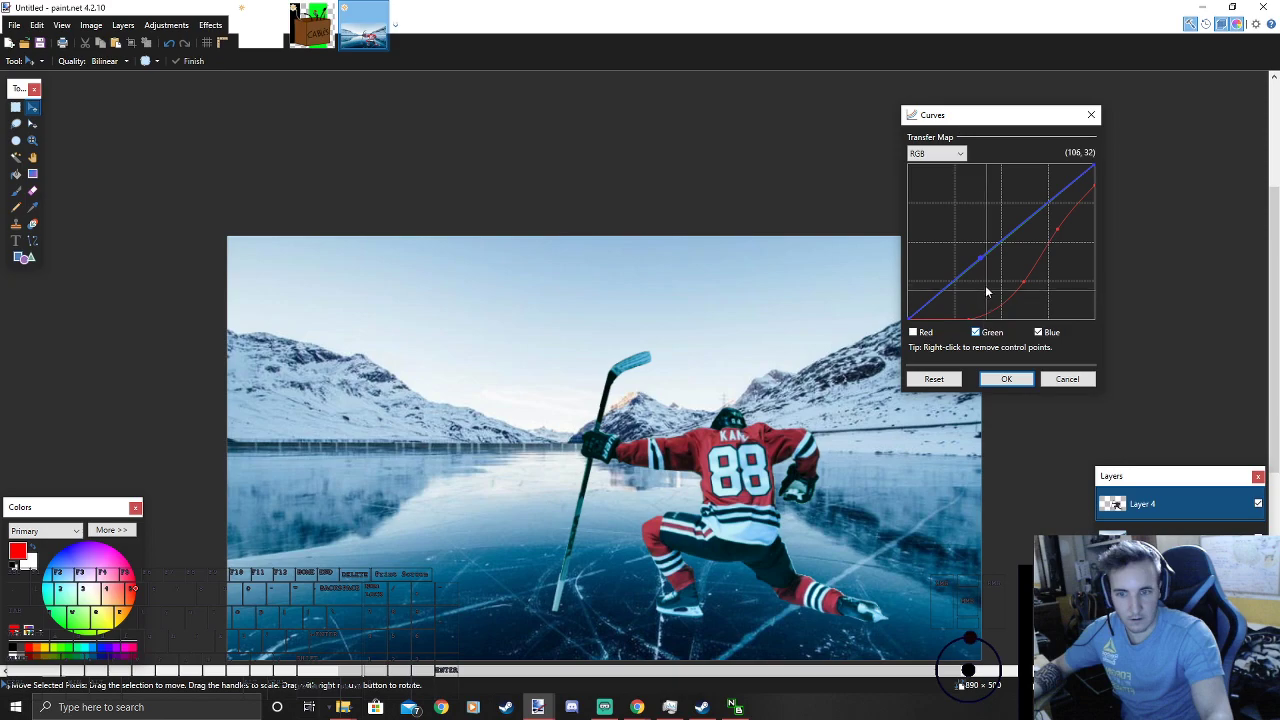
{"action": "mouse_move", "coordinate": [981, 265]}
{"action": "left_mouse_down"}
{"action": "mouse_move", "coordinate": [1006, 303]}
{"action": "mouse_move", "coordinate": [984, 263]}
{"action": "mouse_move", "coordinate": [997, 299]}
{"action": "mouse_move", "coordinate": [988, 280]}
{"action": "left_mouse_up"}
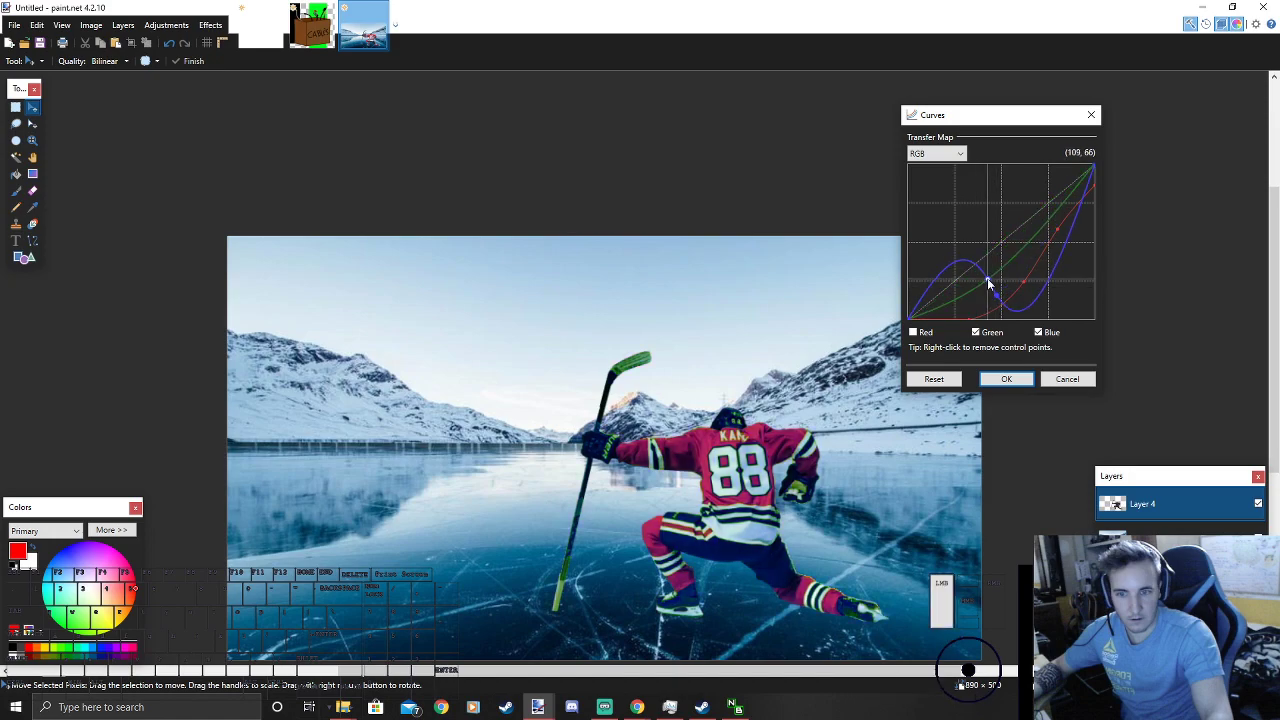
{"action": "left_click", "coordinate": [933, 379]}
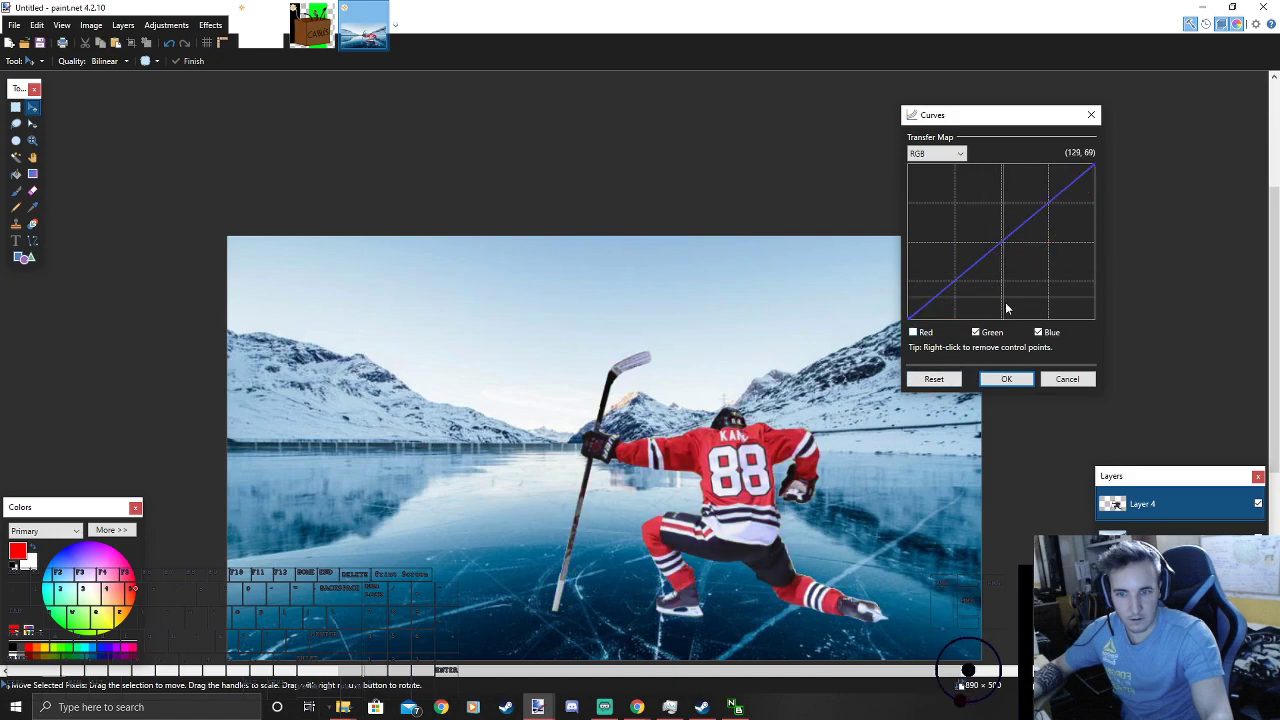
Step: Restrict the curve to the red channel and pull it below the diagonal, with a control point at about (155, 101)
{"action": "left_click", "coordinate": [913, 332]}
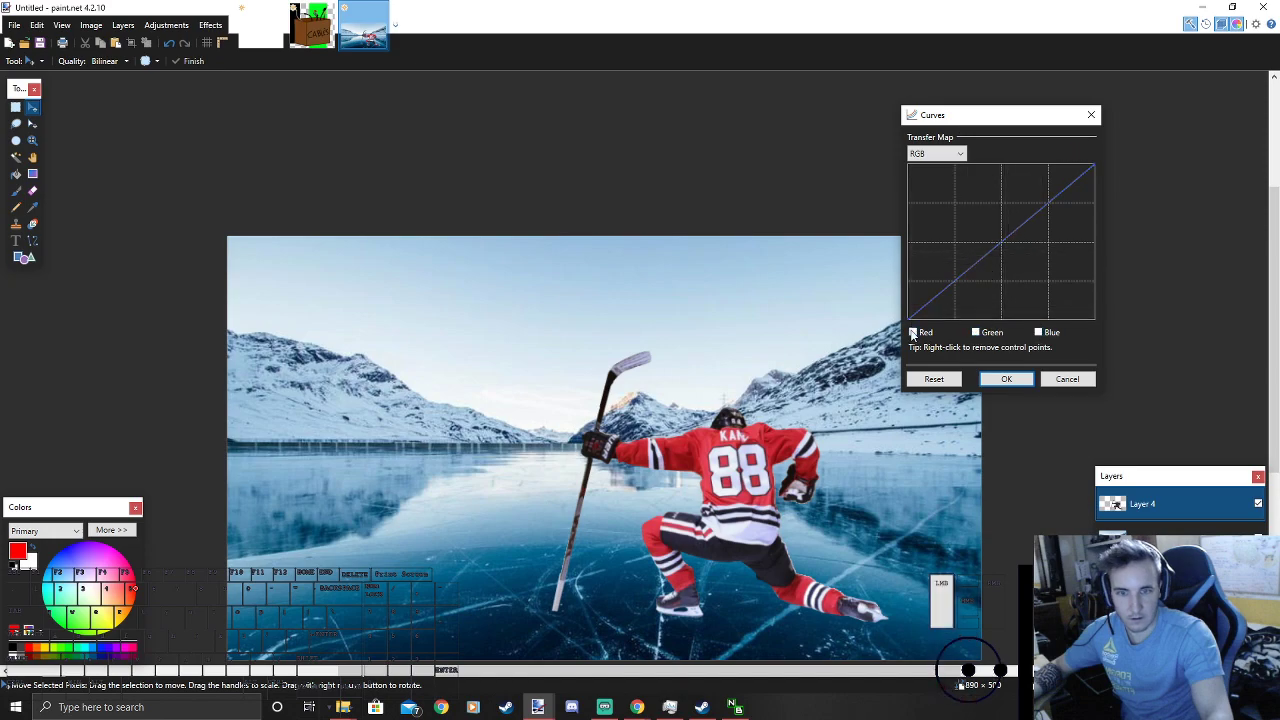
{"action": "left_click_drag", "start_coordinate": [1047, 208], "coordinate": [1062, 243]}
{"action": "left_click_drag", "start_coordinate": [1008, 311], "coordinate": [1021, 285]}
{"action": "left_click_drag", "start_coordinate": [1049, 323], "coordinate": [1007, 320]}
{"action": "left_click_drag", "start_coordinate": [991, 276], "coordinate": [1022, 287]}
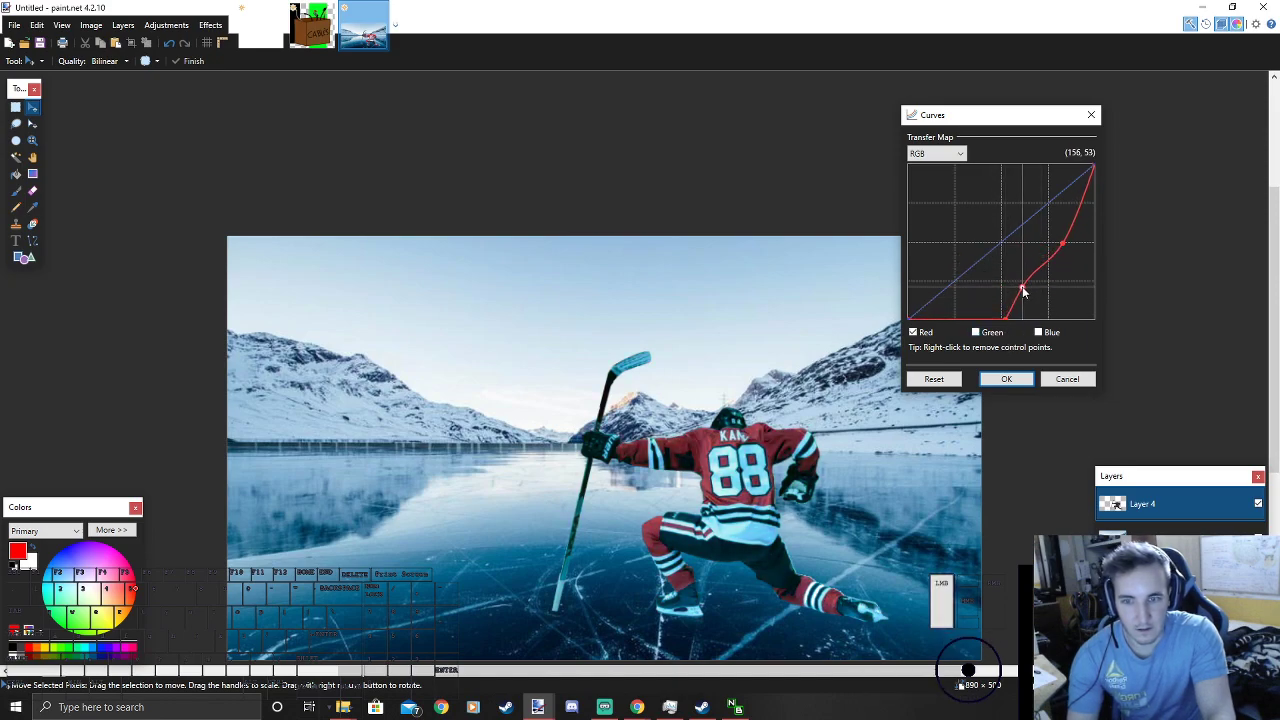
{"action": "left_click_drag", "start_coordinate": [1063, 246], "coordinate": [1062, 208]}
{"action": "left_click_drag", "start_coordinate": [1021, 284], "coordinate": [1021, 258]}
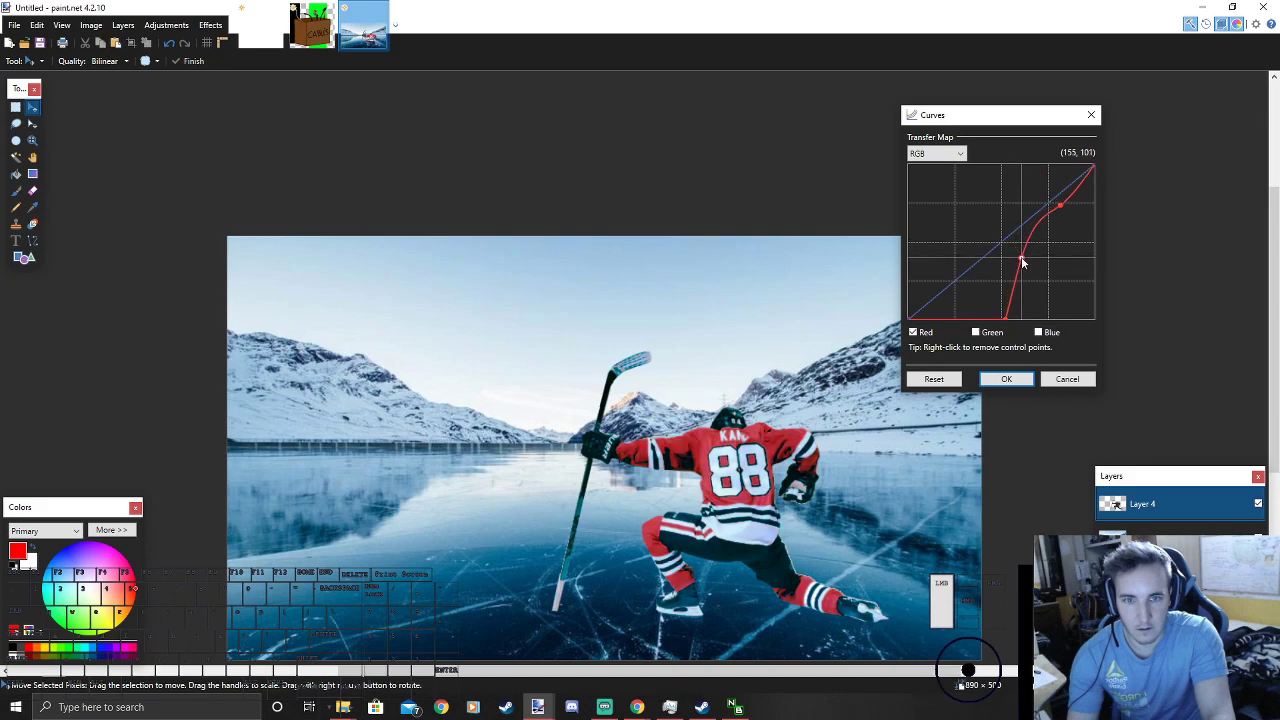
Step: Reshape the red curve through about (112, 0) and (216, 167), and apply the adjustment to the player
{"action": "left_click_drag", "start_coordinate": [1059, 207], "coordinate": [963, 321]}
{"action": "mouse_move", "coordinate": [1025, 281]}
{"action": "left_mouse_down"}
{"action": "mouse_move", "coordinate": [1026, 313]}
{"action": "mouse_move", "coordinate": [1014, 277]}
{"action": "mouse_move", "coordinate": [1020, 298]}
{"action": "left_mouse_up"}
{"action": "left_click", "coordinate": [962, 319]}
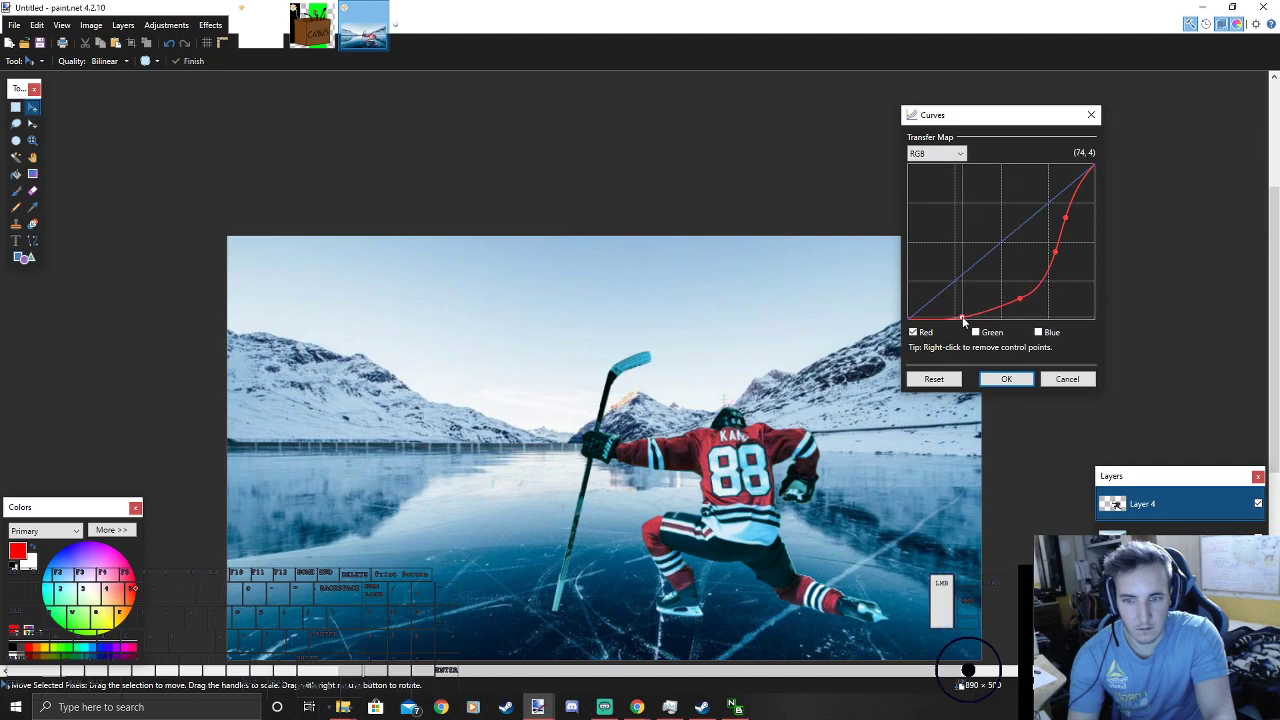
{"action": "left_click_drag", "start_coordinate": [941, 295], "coordinate": [914, 335]}
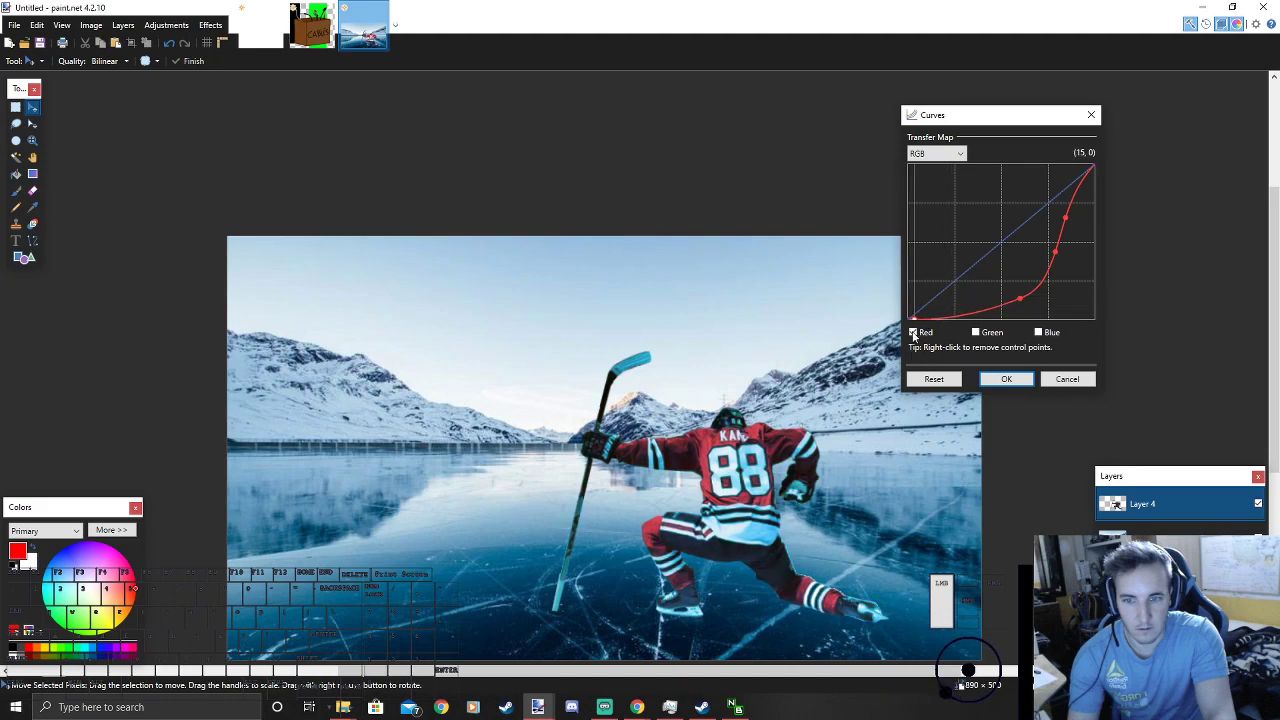
{"action": "left_click_drag", "start_coordinate": [1020, 298], "coordinate": [1067, 220]}
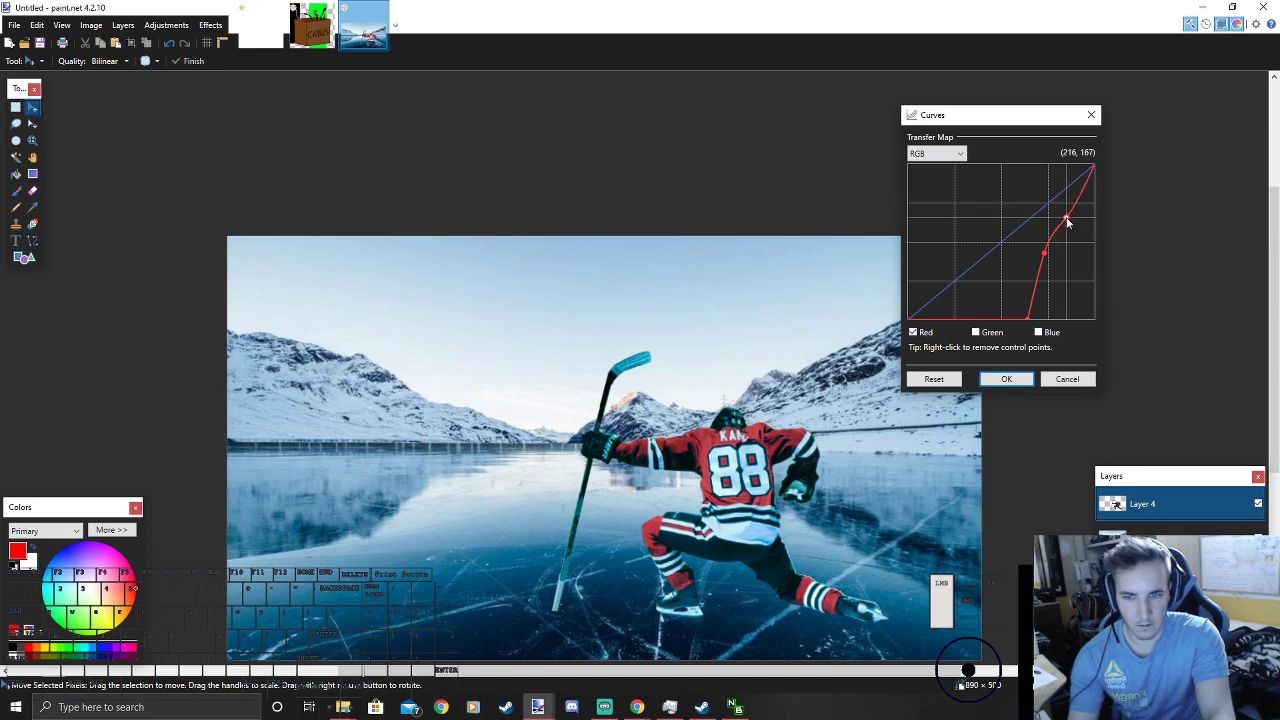
{"action": "left_click_drag", "start_coordinate": [1023, 317], "coordinate": [991, 322]}
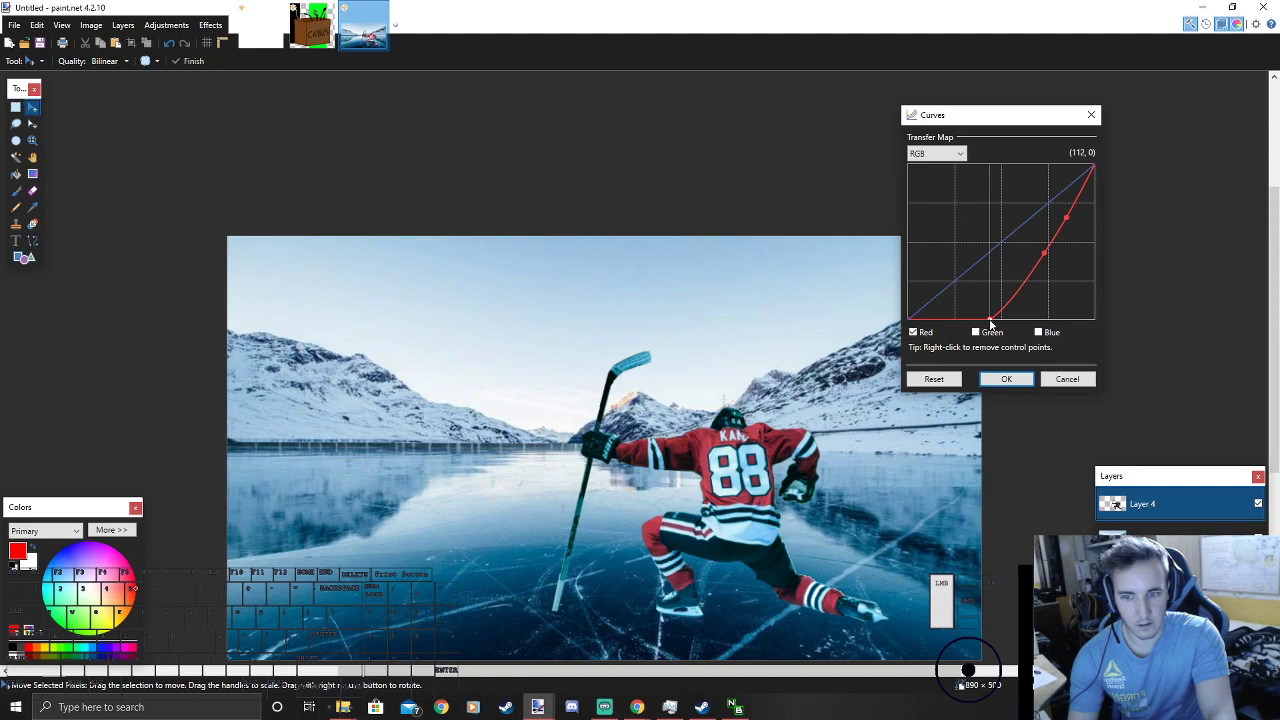
{"action": "left_click", "coordinate": [1006, 379]}
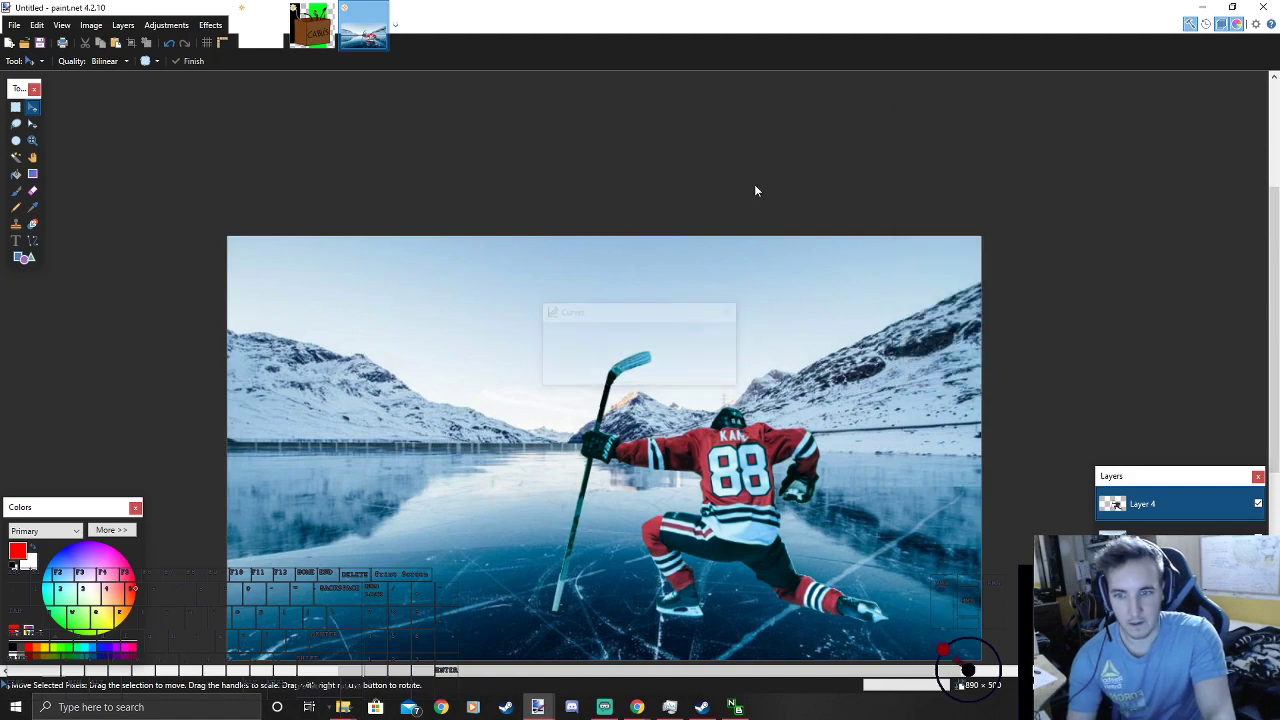
Step: Reopen the Curves adjustment on Layer 4 and reset the previously used red curve to a straight line
{"action": "left_click", "coordinate": [166, 24]}
{"action": "left_click", "coordinate": [200, 107]}
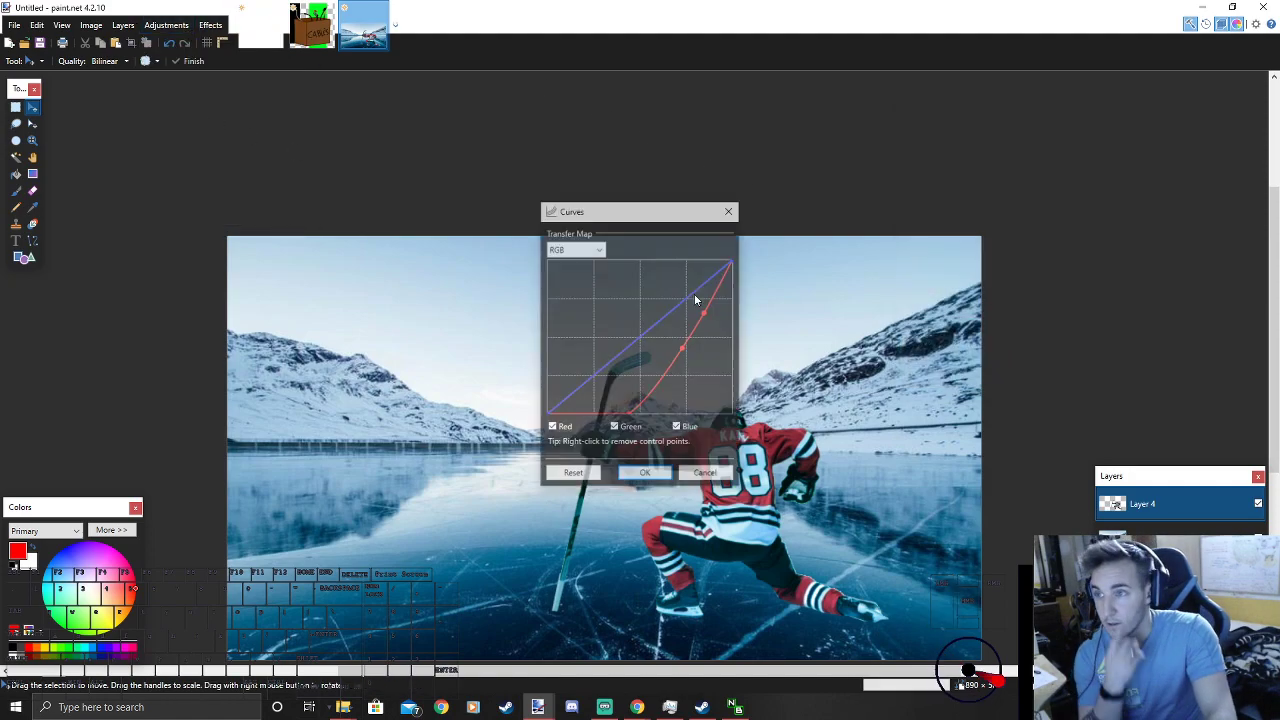
{"action": "left_click", "coordinate": [586, 427]}
{"action": "left_click_drag", "start_coordinate": [655, 215], "coordinate": [1015, 145]}
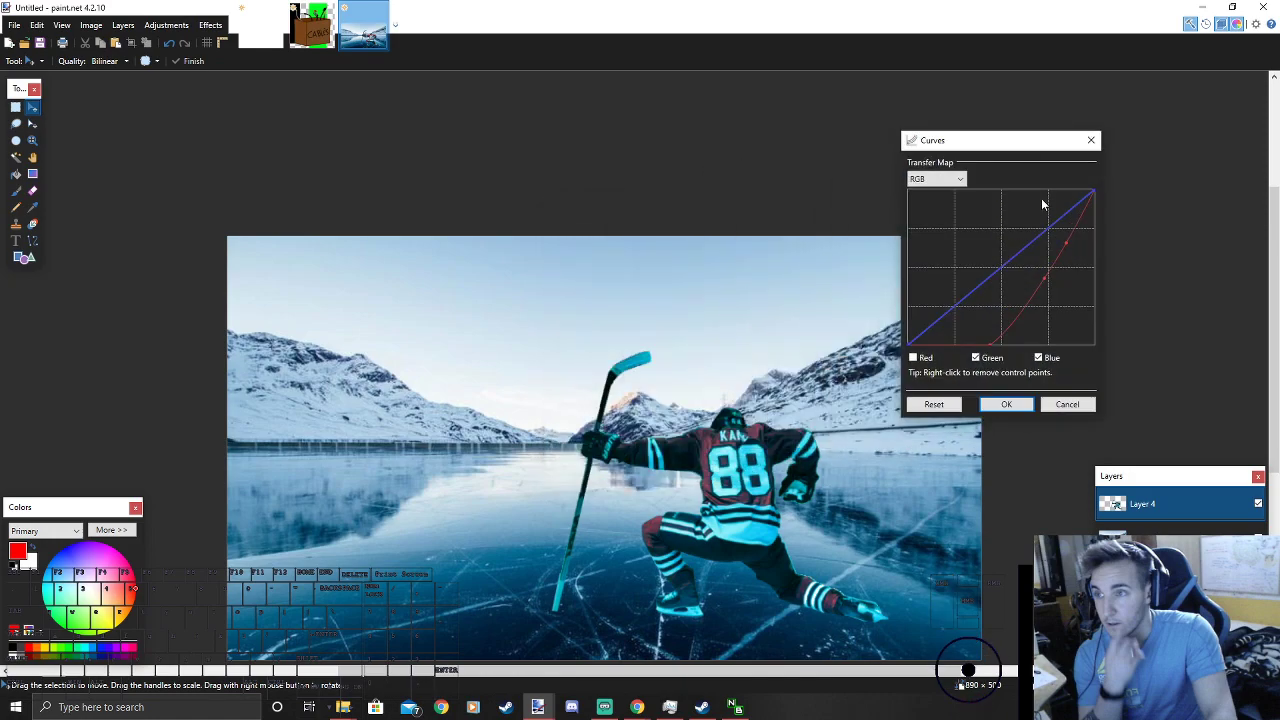
{"action": "left_click", "coordinate": [977, 359]}
{"action": "left_click", "coordinate": [914, 359]}
{"action": "left_click", "coordinate": [1040, 359]}
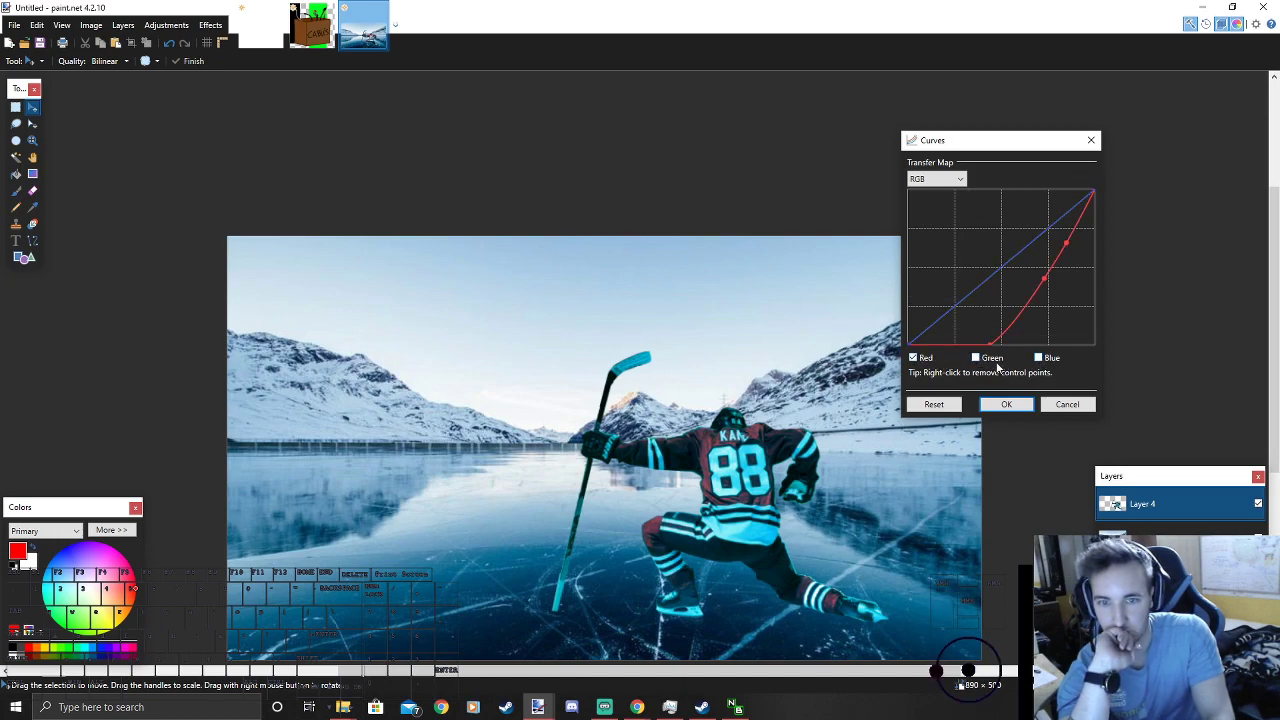
{"action": "left_click", "coordinate": [934, 404]}
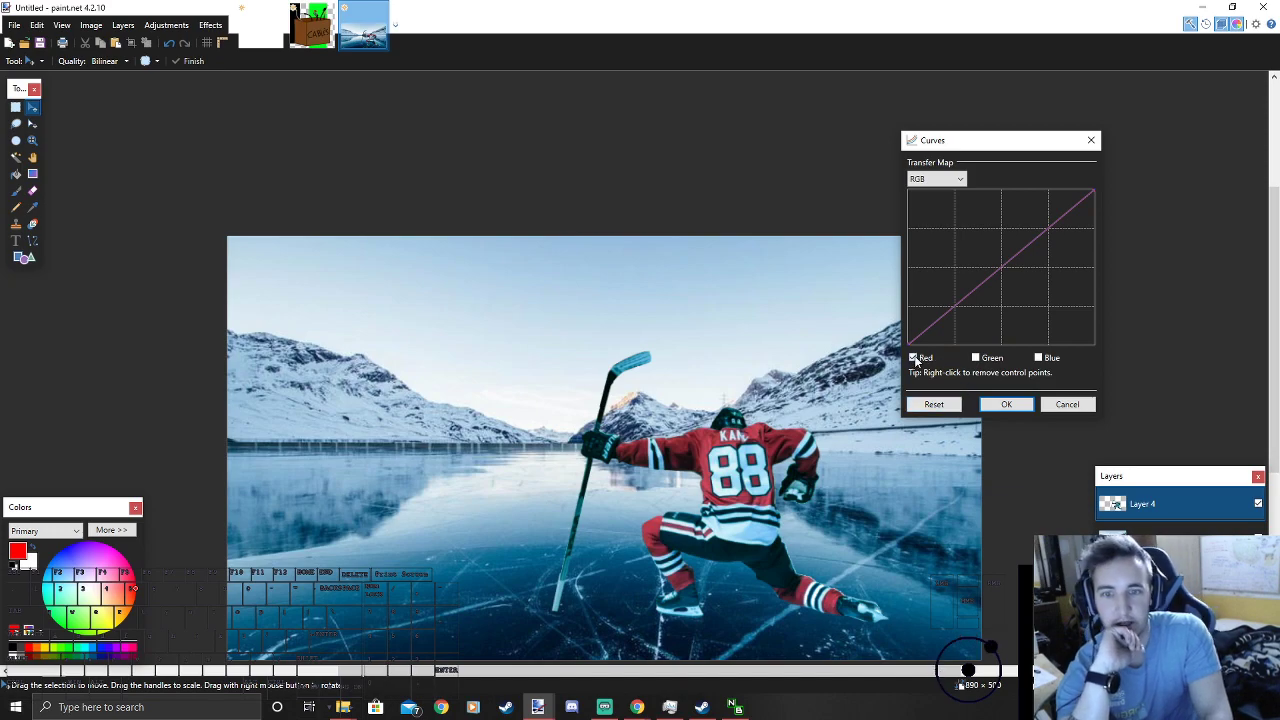
Step: Bend the combined green and blue curve through about (100, 45), (184, 139) and (201, 195), leaving red straight, and apply the adjustment
{"action": "left_click", "coordinate": [1037, 359]}
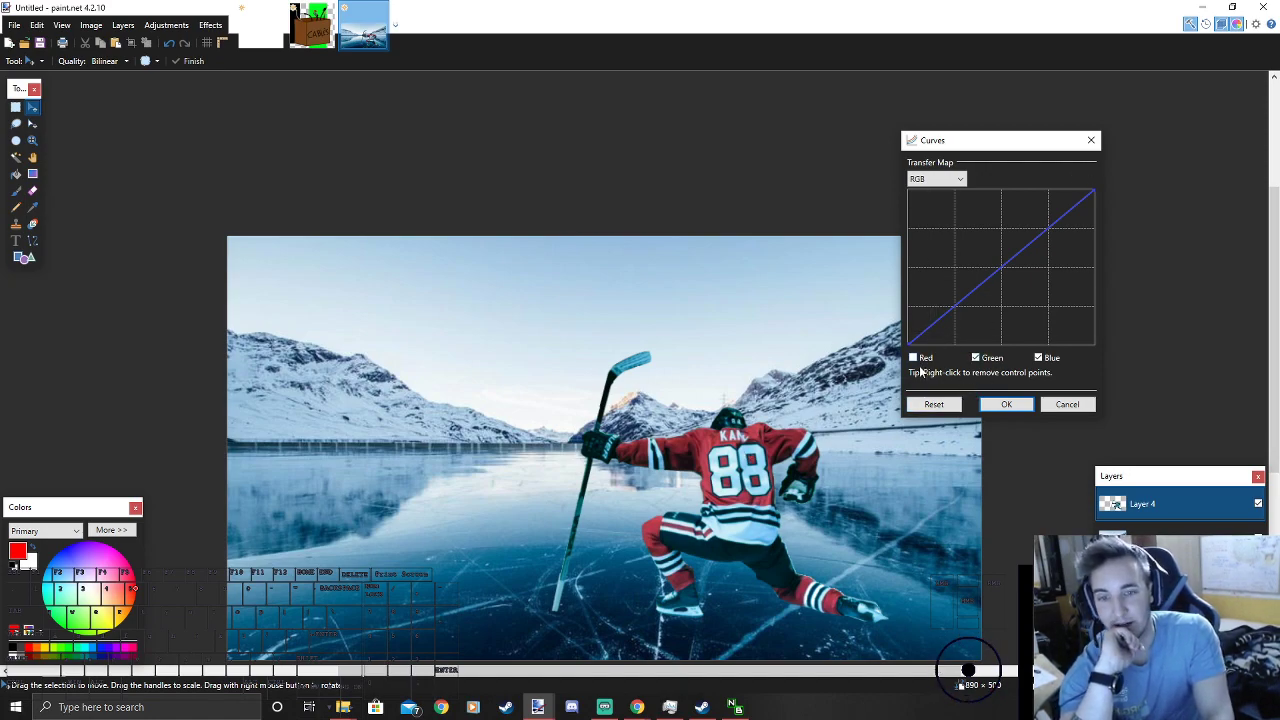
{"action": "mouse_move", "coordinate": [1003, 308]}
{"action": "left_mouse_down"}
{"action": "mouse_move", "coordinate": [1000, 326]}
{"action": "mouse_move", "coordinate": [988, 296]}
{"action": "mouse_move", "coordinate": [994, 318]}
{"action": "mouse_move", "coordinate": [991, 306]}
{"action": "left_mouse_up"}
{"action": "mouse_move", "coordinate": [1037, 263]}
{"action": "left_mouse_down"}
{"action": "mouse_move", "coordinate": [1037, 240]}
{"action": "mouse_move", "coordinate": [1043, 270]}
{"action": "left_mouse_up"}
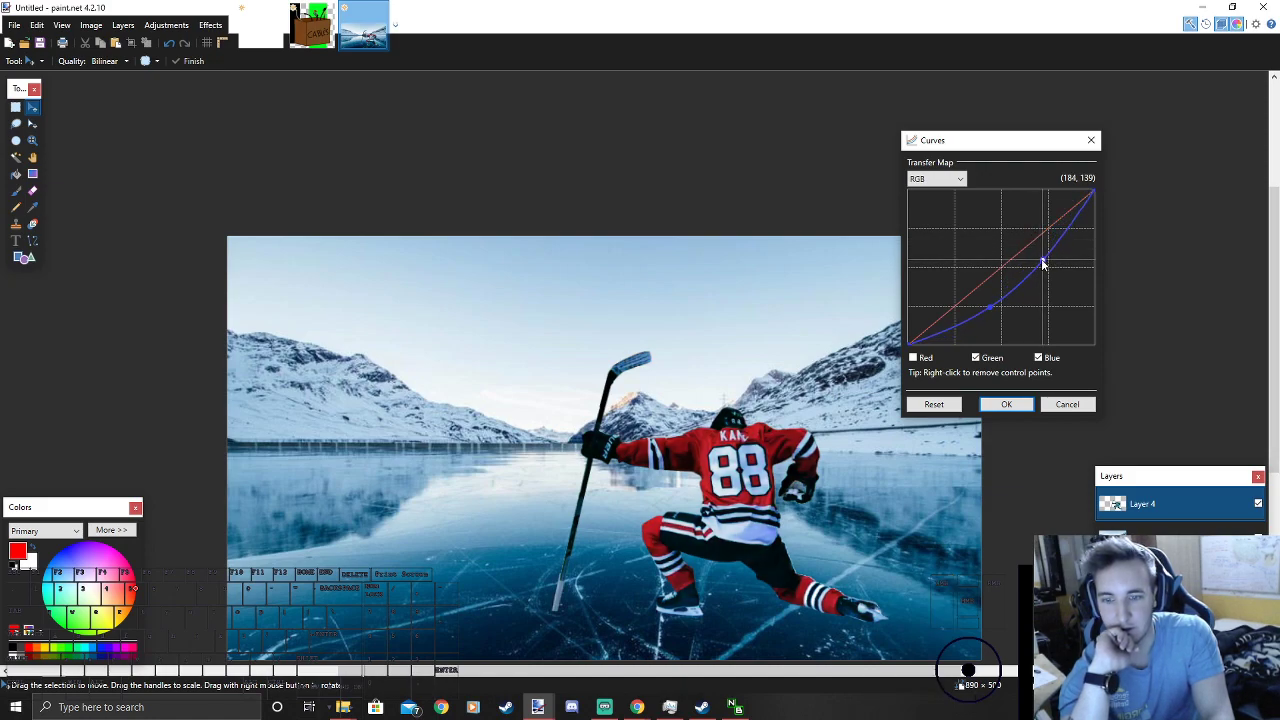
{"action": "mouse_move", "coordinate": [990, 312]}
{"action": "left_mouse_down"}
{"action": "mouse_move", "coordinate": [988, 325]}
{"action": "mouse_move", "coordinate": [982, 316]}
{"action": "left_mouse_up"}
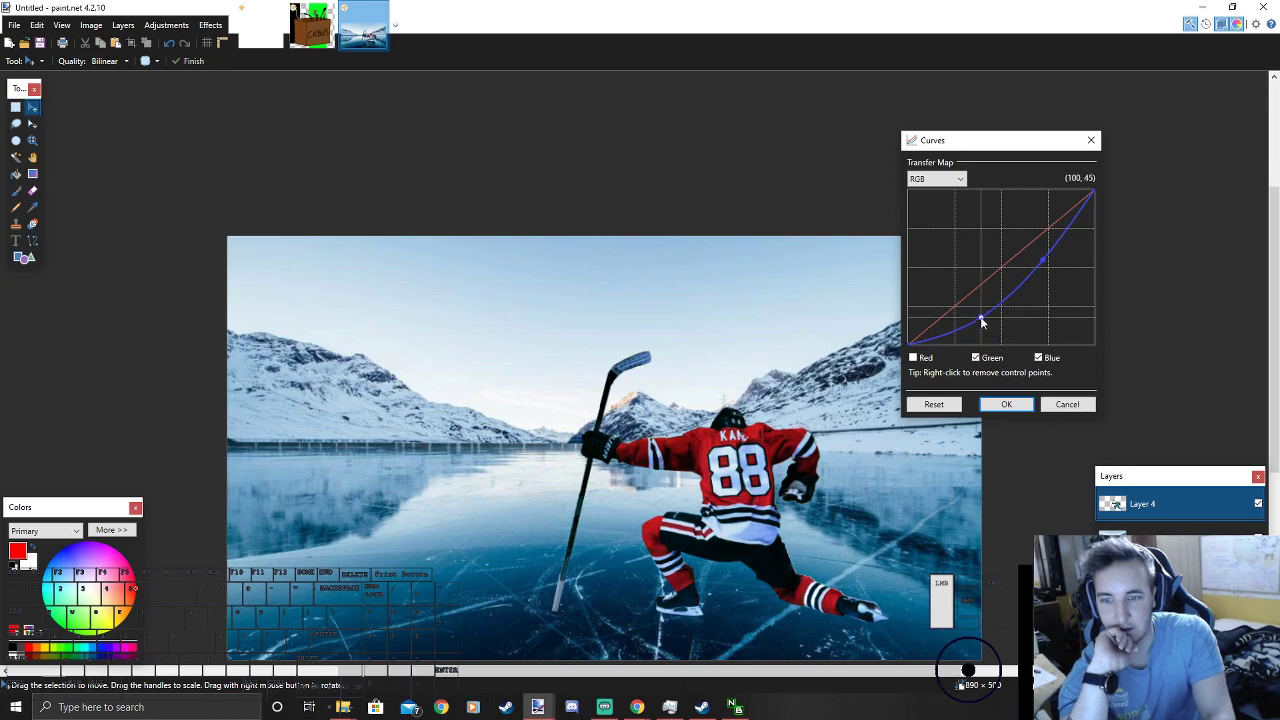
{"action": "mouse_move", "coordinate": [981, 321]}
{"action": "left_mouse_down"}
{"action": "mouse_move", "coordinate": [984, 340]}
{"action": "mouse_move", "coordinate": [980, 328]}
{"action": "left_mouse_up"}
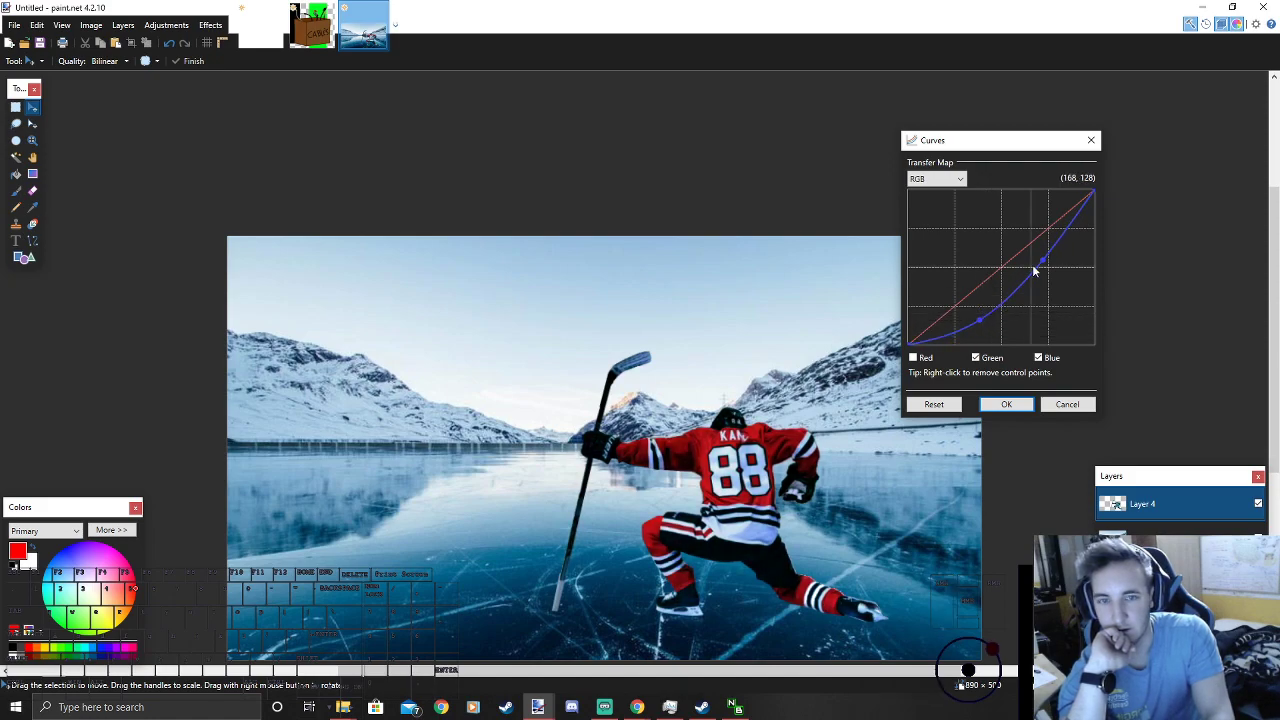
{"action": "mouse_move", "coordinate": [1063, 237]}
{"action": "left_mouse_down"}
{"action": "mouse_move", "coordinate": [1057, 218]}
{"action": "mouse_move", "coordinate": [1064, 239]}
{"action": "mouse_move", "coordinate": [1057, 229]}
{"action": "mouse_move", "coordinate": [1046, 266]}
{"action": "mouse_move", "coordinate": [1037, 258]}
{"action": "mouse_move", "coordinate": [1052, 236]}
{"action": "left_mouse_up"}
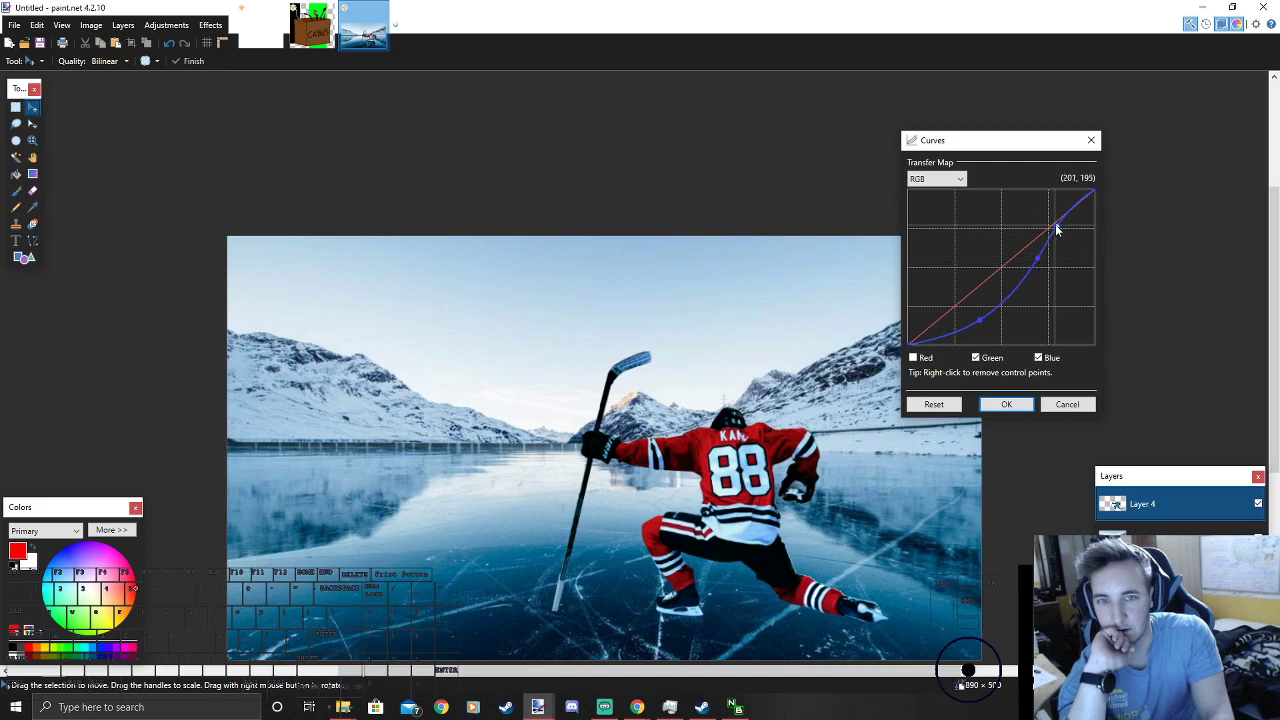
{"action": "left_click", "coordinate": [1006, 404]}
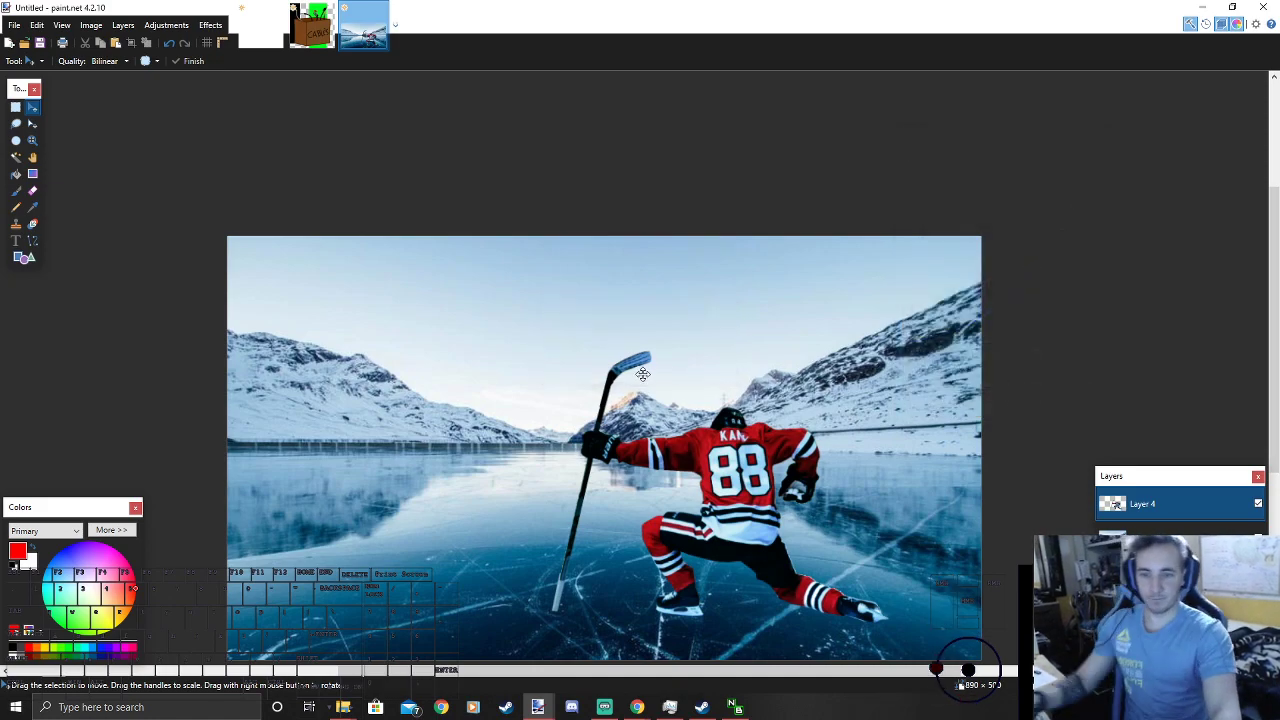
Step: Apply a Brightness / Contrast adjustment to the player with brightness about -7 and contrast about 9
{"action": "scroll", "coordinate": [630, 425], "scroll_direction": "down", "scroll_amount": 2}
{"action": "scroll", "coordinate": [630, 425], "scroll_direction": "up", "scroll_amount": 3}
{"action": "scroll", "coordinate": [630, 425], "scroll_direction": "down", "scroll_amount": 1}
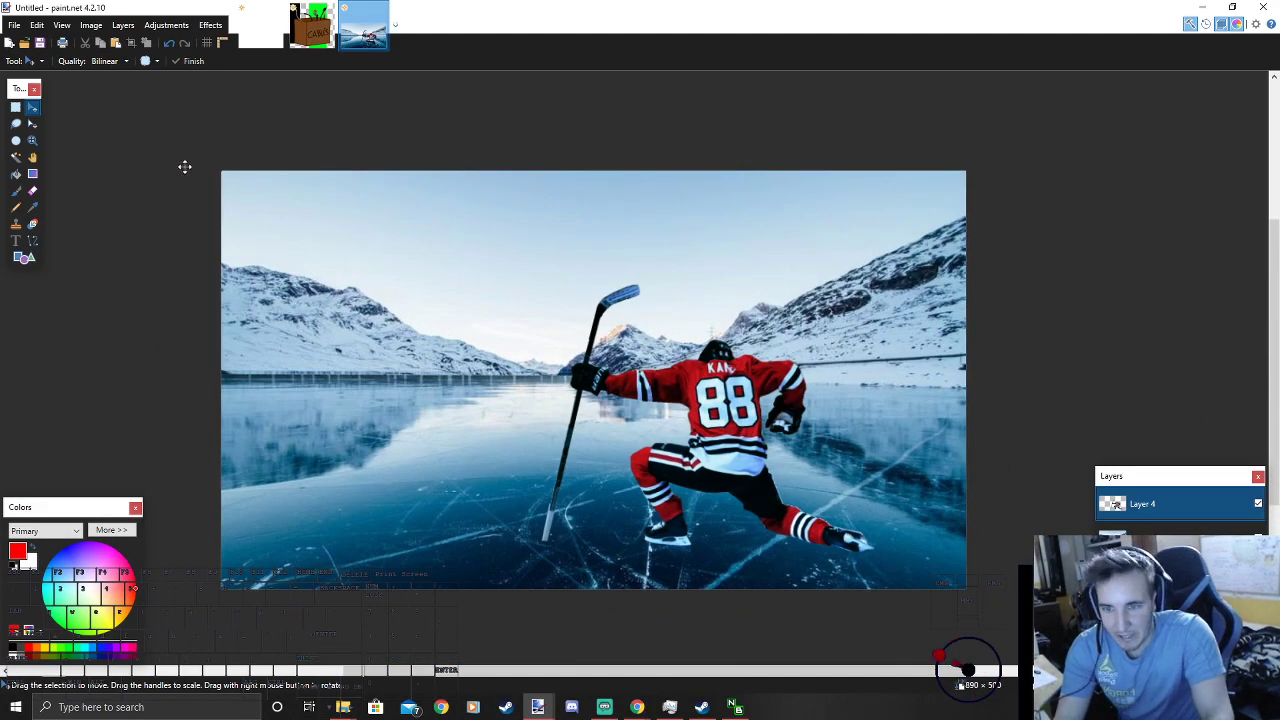
{"action": "left_click", "coordinate": [163, 26]}
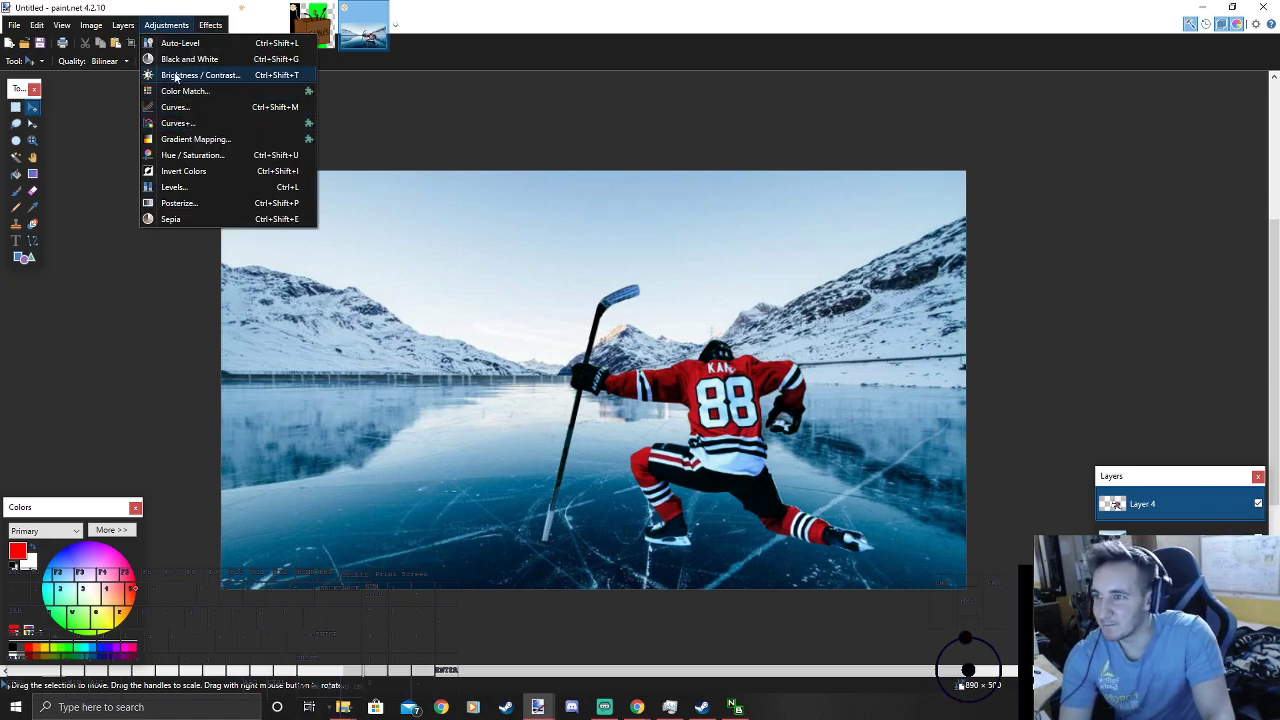
{"action": "left_click", "coordinate": [178, 76]}
{"action": "left_click_drag", "start_coordinate": [635, 296], "coordinate": [966, 254]}
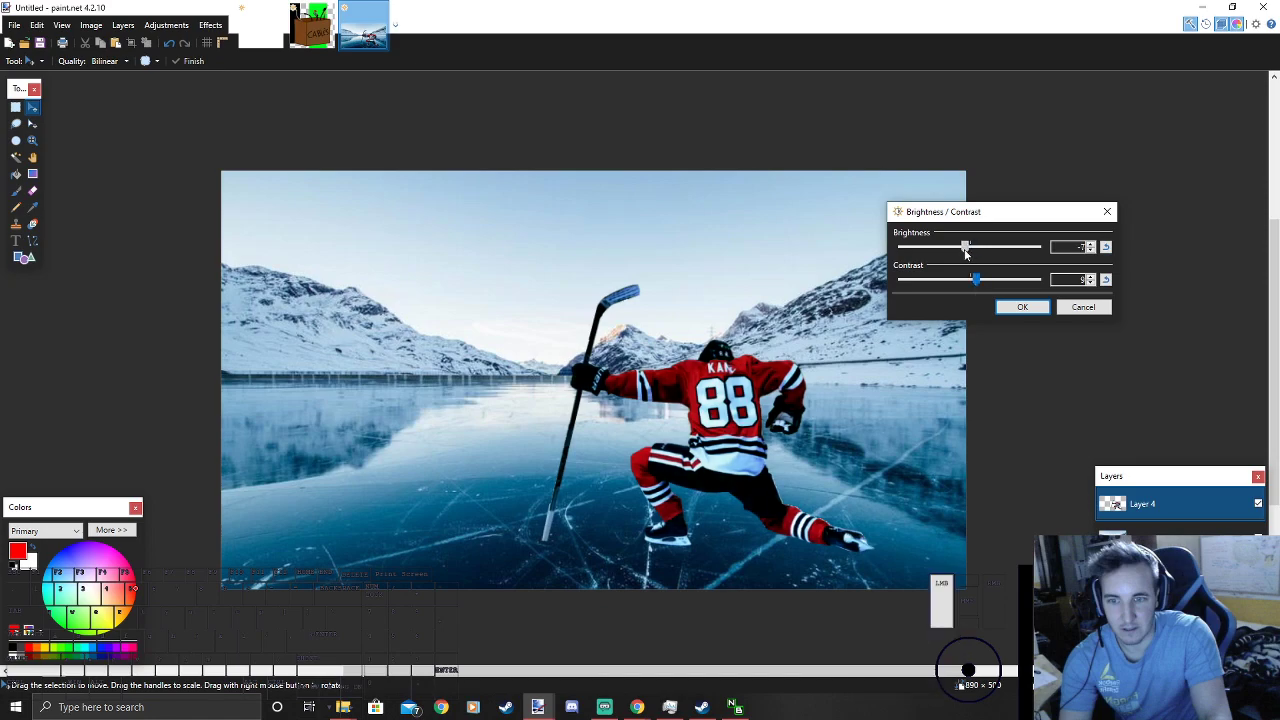
{"action": "left_click", "coordinate": [1021, 307]}
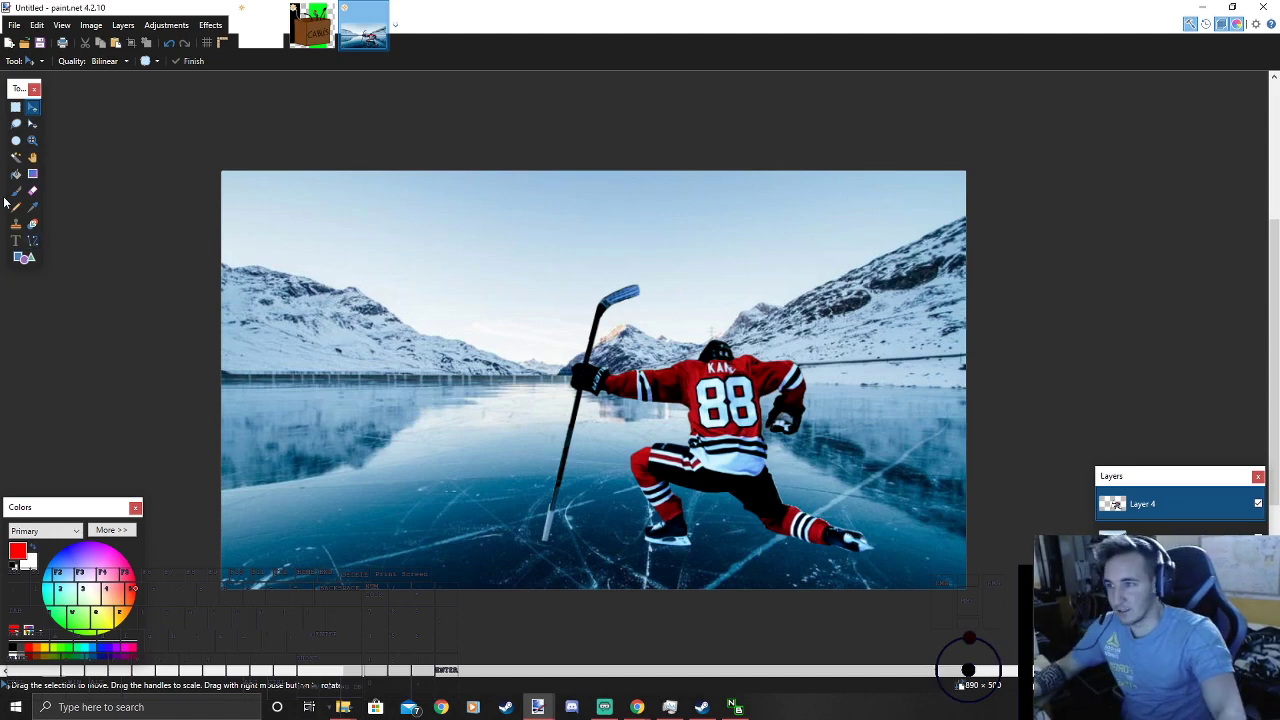
Step: Erase the pale fringe along the back edge of the player's rear leg with a 10-wide eraser
{"action": "key", "text": "e"}
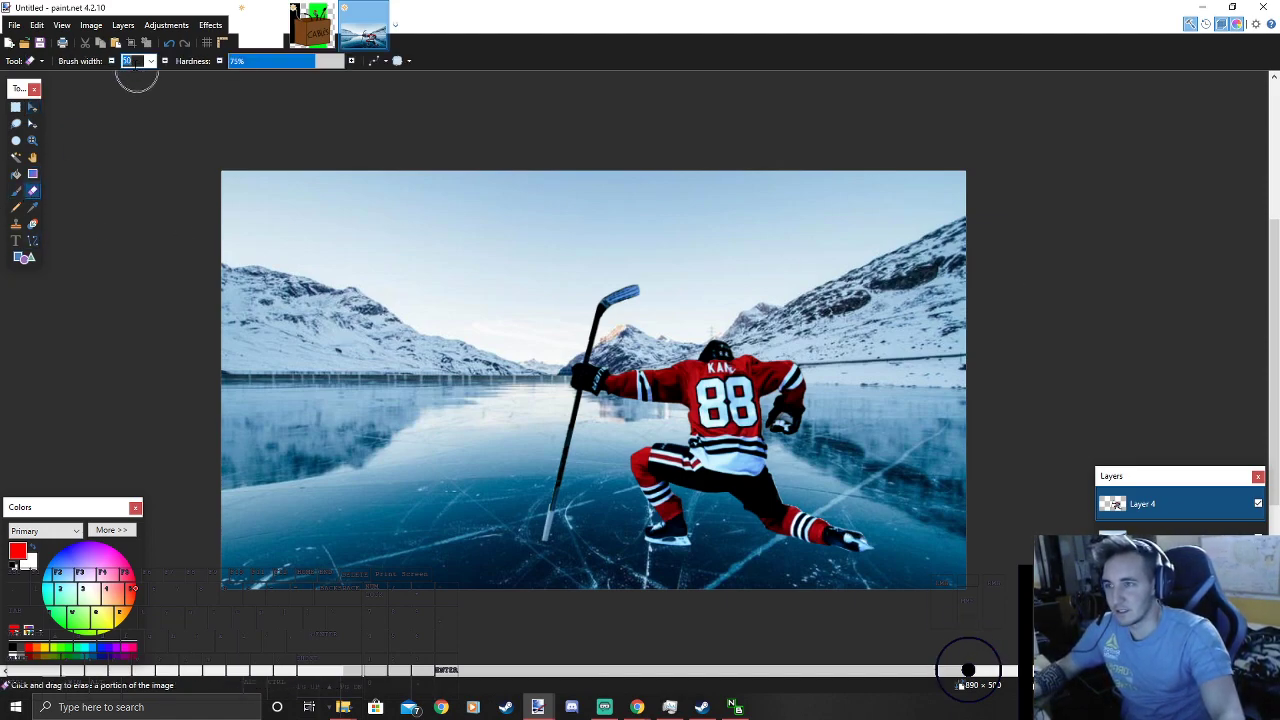
{"action": "scroll", "coordinate": [923, 529], "scroll_direction": "up", "scroll_amount": 6}
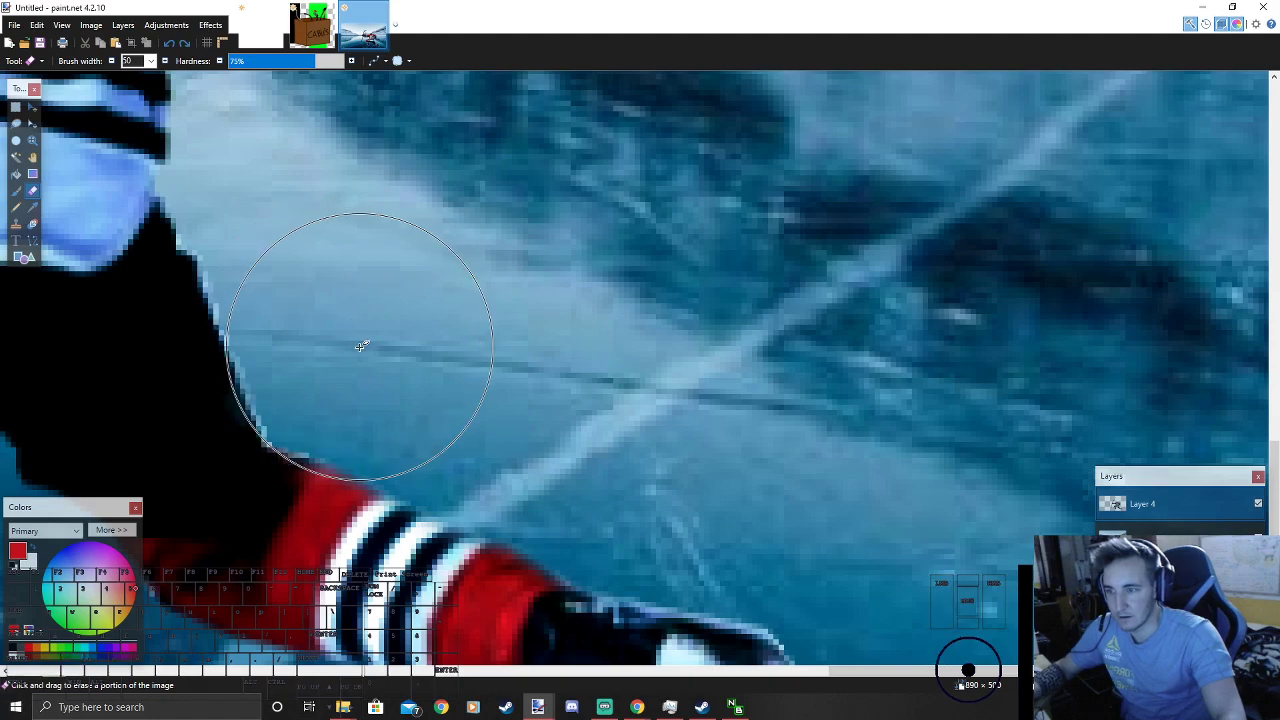
{"action": "left_click", "coordinate": [133, 61]}
{"action": "scroll", "coordinate": [133, 61], "scroll_direction": "up", "scroll_amount": 2}
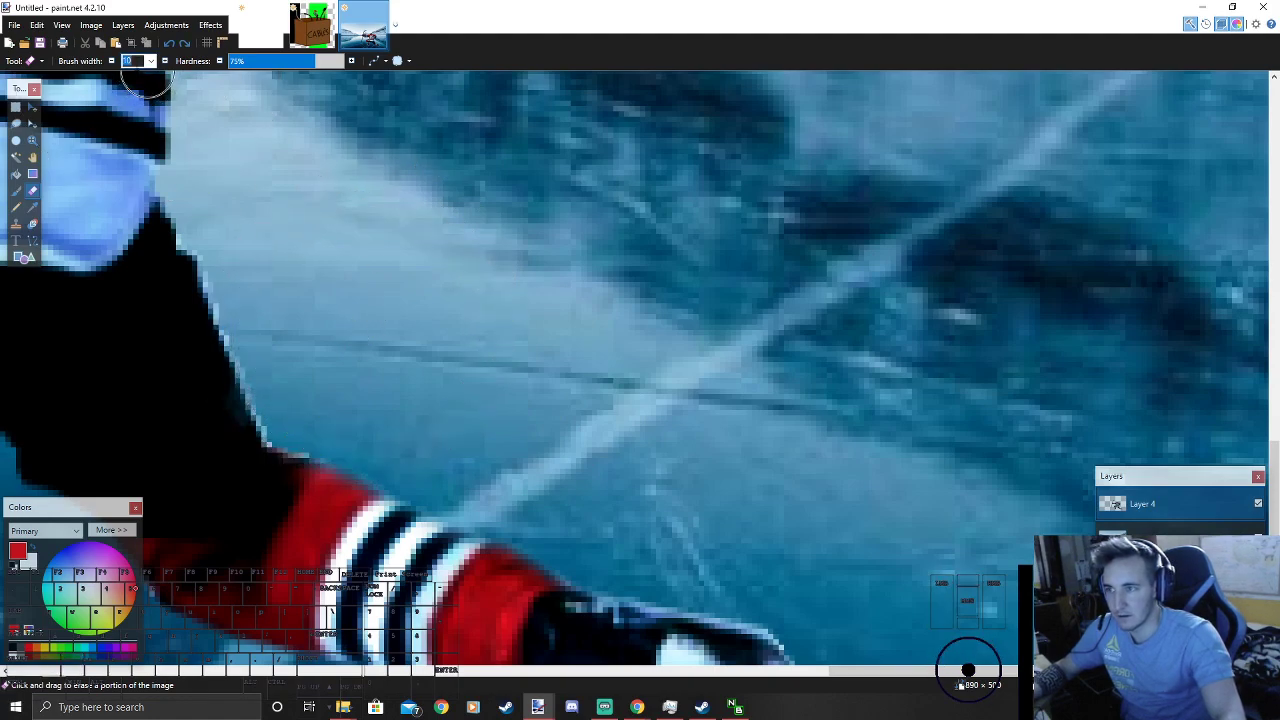
{"action": "scroll", "coordinate": [270, 350], "scroll_direction": "down", "scroll_amount": 1}
{"action": "left_click_drag", "start_coordinate": [324, 361], "coordinate": [315, 356]}
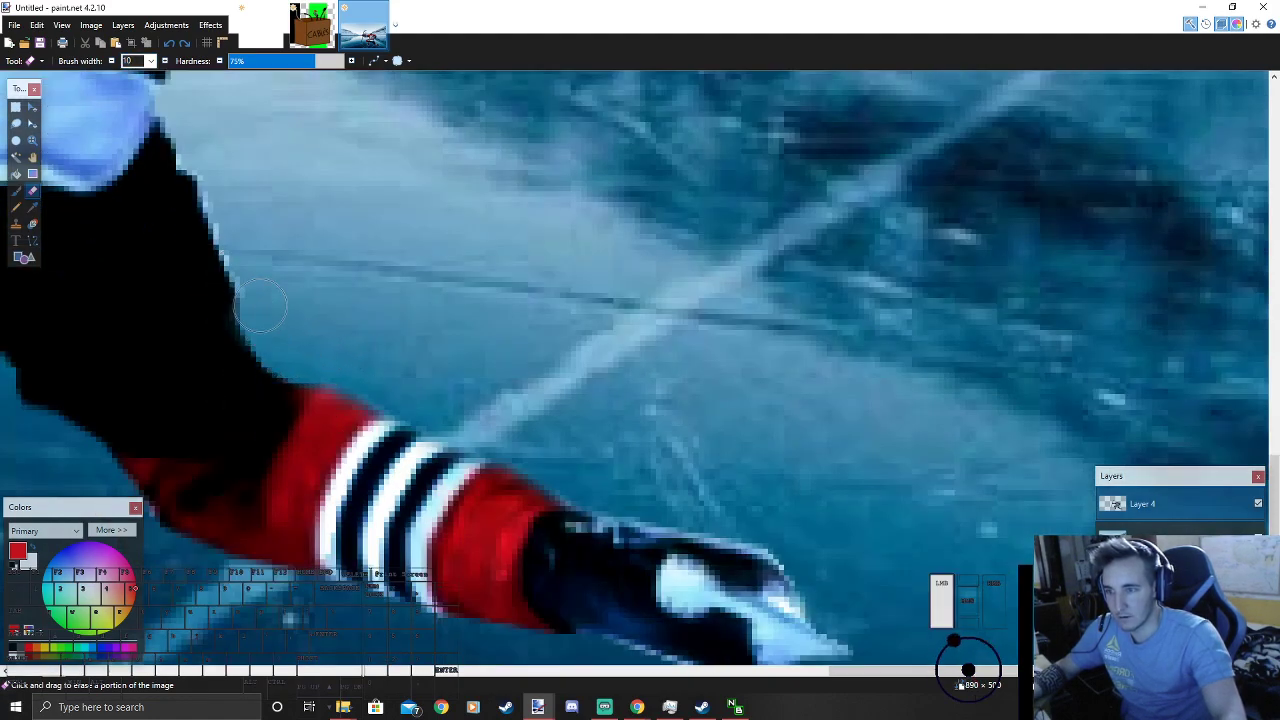
{"action": "left_click_drag", "start_coordinate": [264, 312], "coordinate": [226, 186]}
{"action": "scroll", "coordinate": [200, 143], "scroll_direction": "down", "scroll_amount": 5}
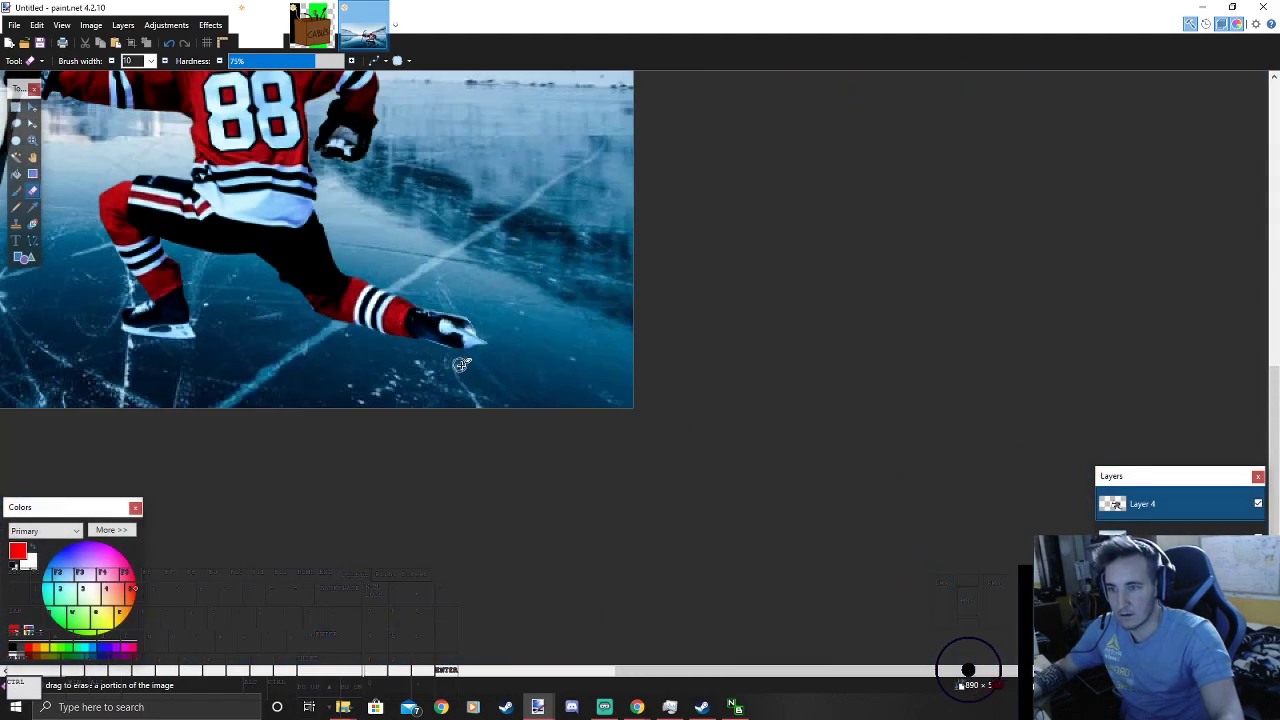
Step: Erase the leftover fringe beneath the player's glove beside the jersey
{"action": "scroll", "coordinate": [340, 215], "scroll_direction": "up", "scroll_amount": 4}
{"action": "scroll", "coordinate": [514, 251], "scroll_direction": "up", "scroll_amount": 4}
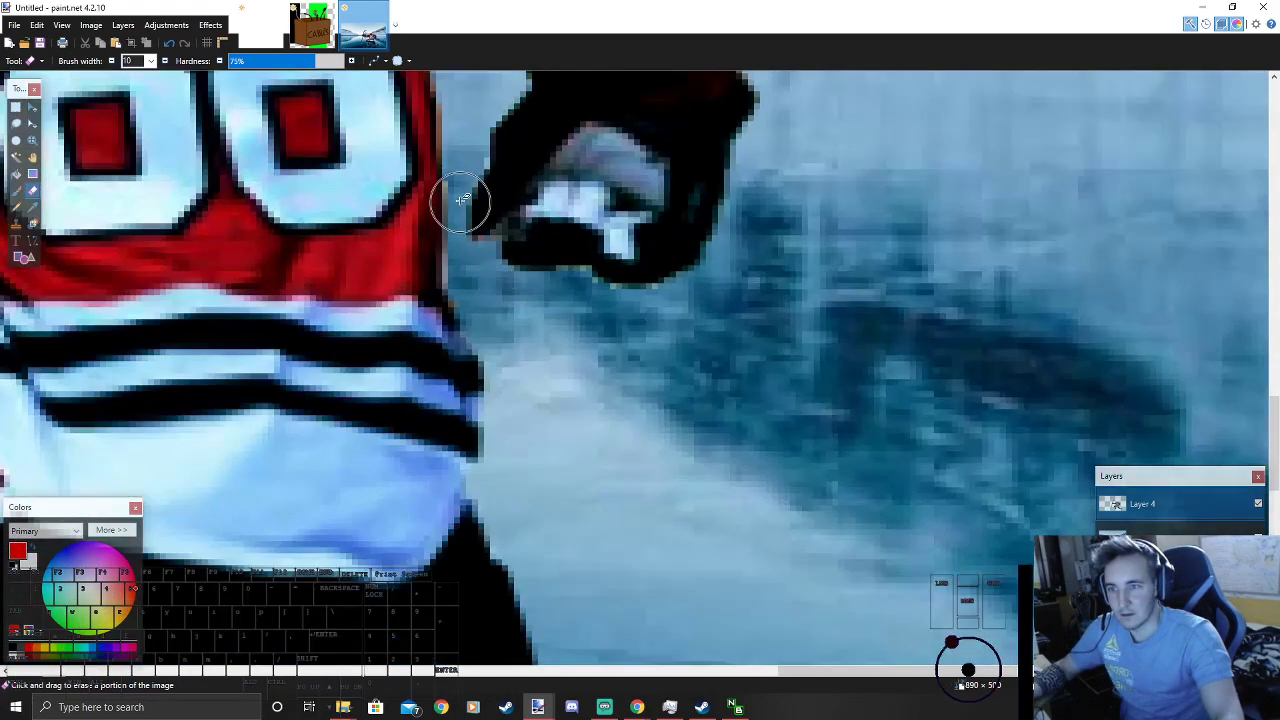
{"action": "left_click_drag", "start_coordinate": [660, 308], "coordinate": [611, 307]}
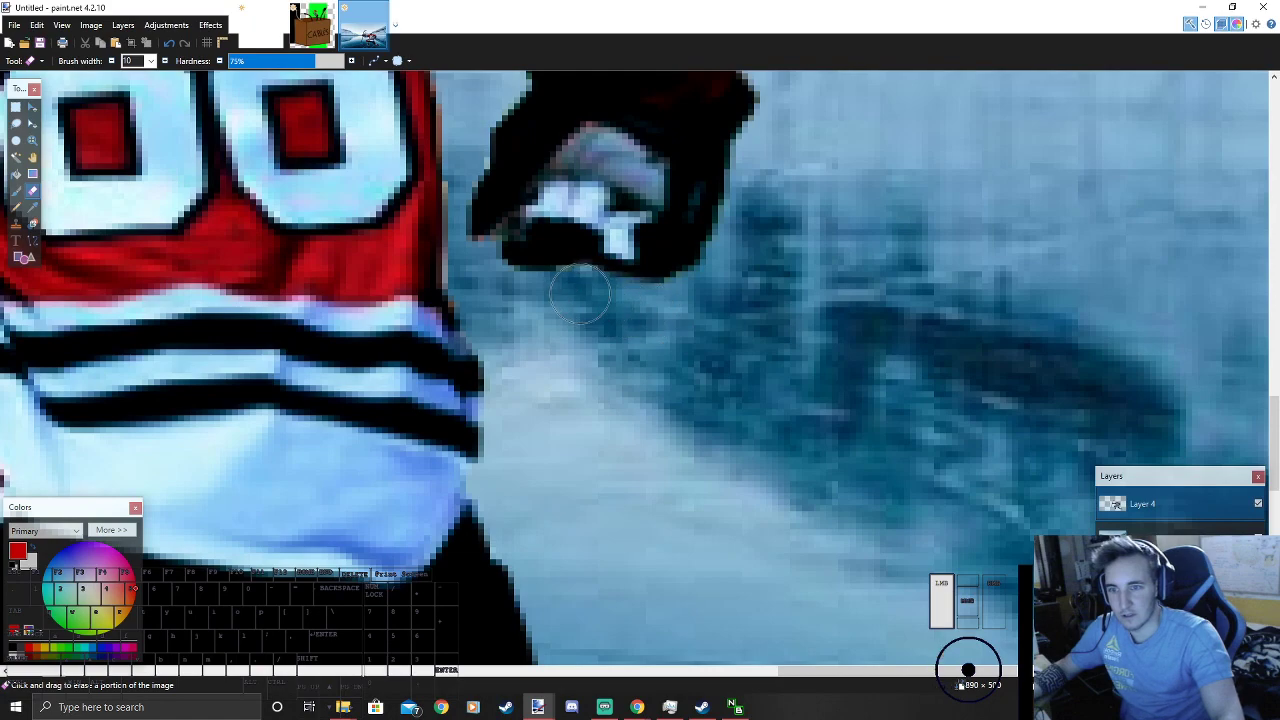
{"action": "left_click_drag", "start_coordinate": [529, 293], "coordinate": [494, 286]}
Step: Reduce the eraser width to 4 and clean the fringe along the jersey's side next to the glove
{"action": "left_click", "coordinate": [133, 61]}
{"action": "scroll", "coordinate": [133, 61], "scroll_direction": "up", "scroll_amount": 4}
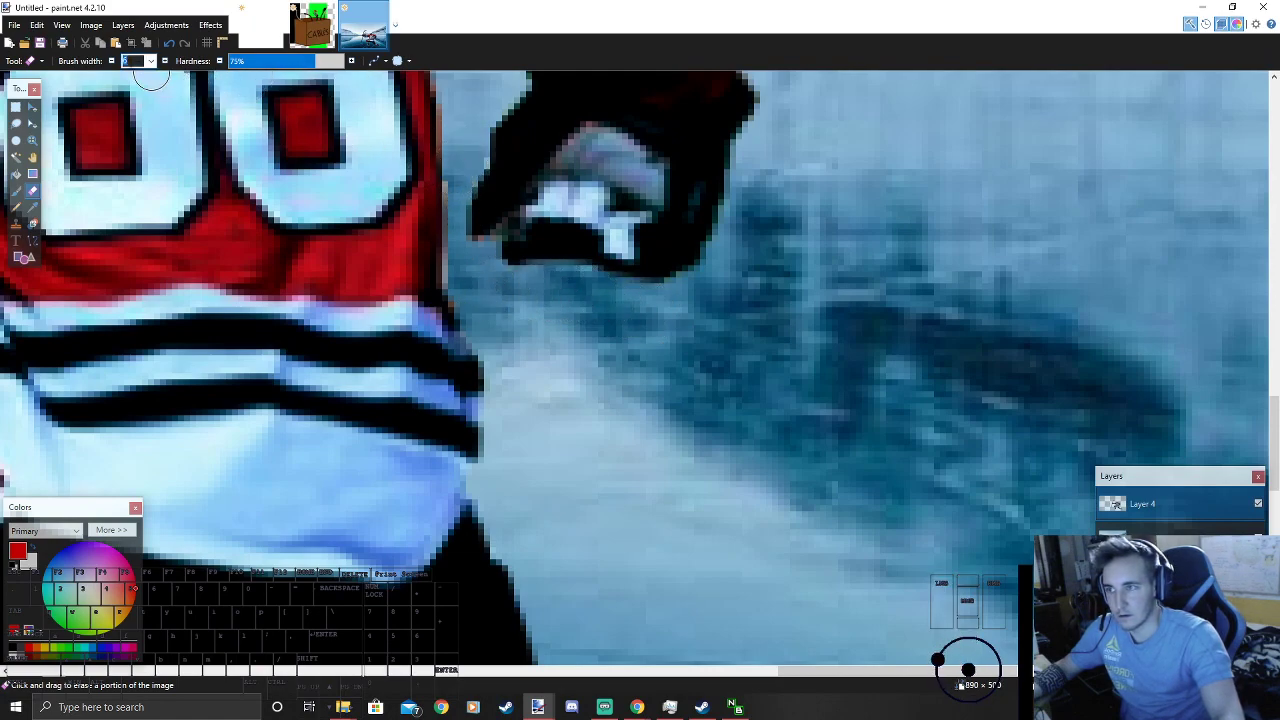
{"action": "left_click_drag", "start_coordinate": [444, 183], "coordinate": [452, 205]}
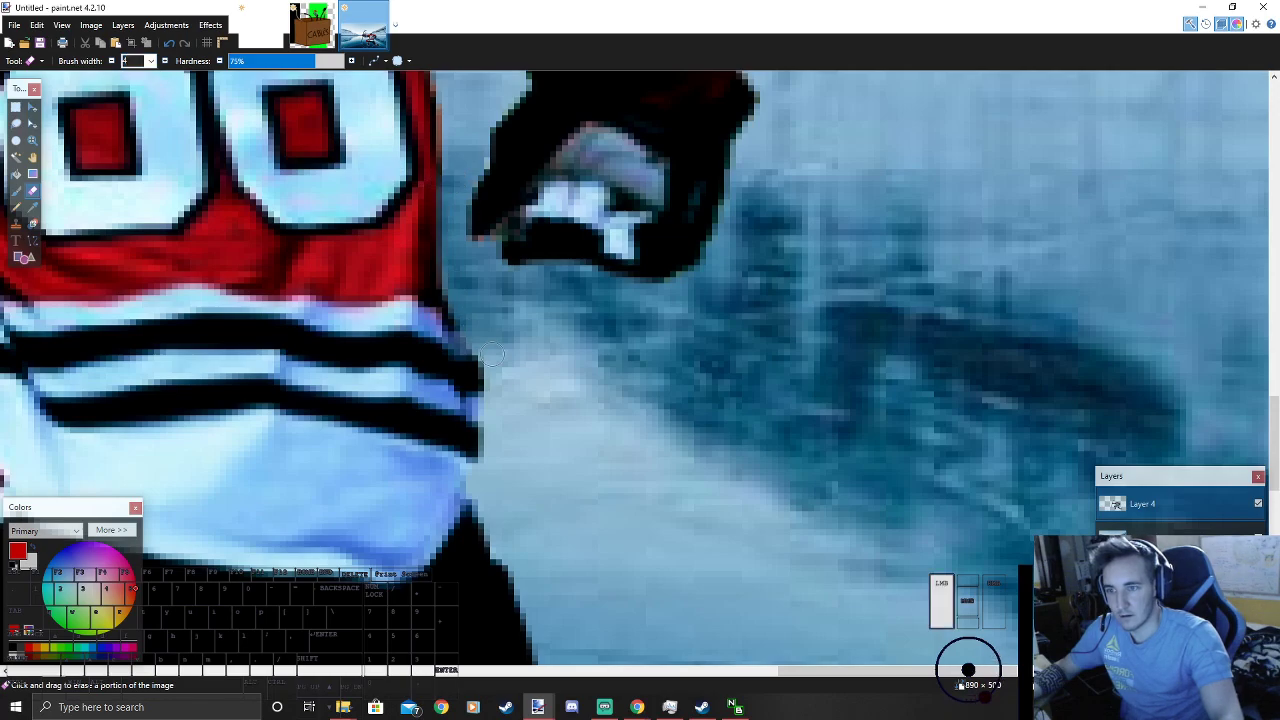
{"action": "scroll", "coordinate": [490, 350], "scroll_direction": "down", "scroll_amount": 4, "text": "ctrl"}
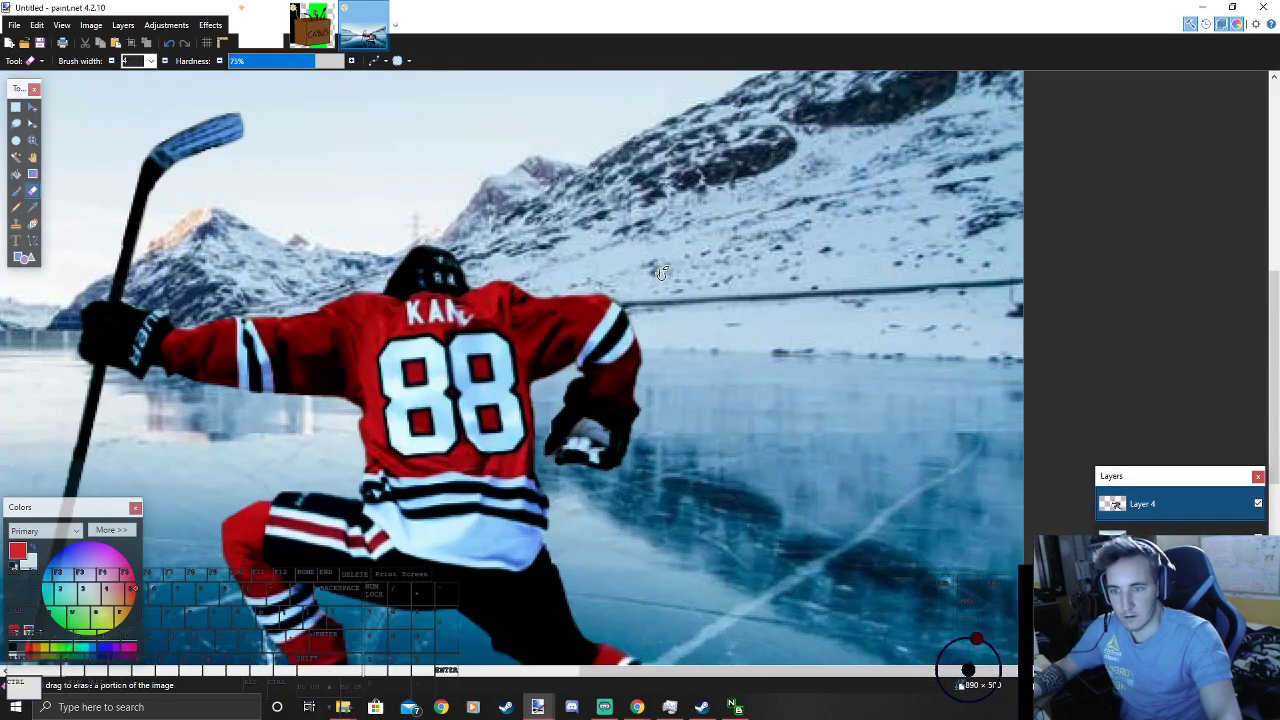
Step: Erase the bright fringe along the upper and lower edges of the rear skate, undoing the first stroke
{"action": "scroll", "coordinate": [682, 334], "scroll_direction": "down", "scroll_amount": 2, "text": "ctrl"}
{"action": "scroll", "coordinate": [561, 479], "scroll_direction": "up", "scroll_amount": 5, "text": "ctrl"}
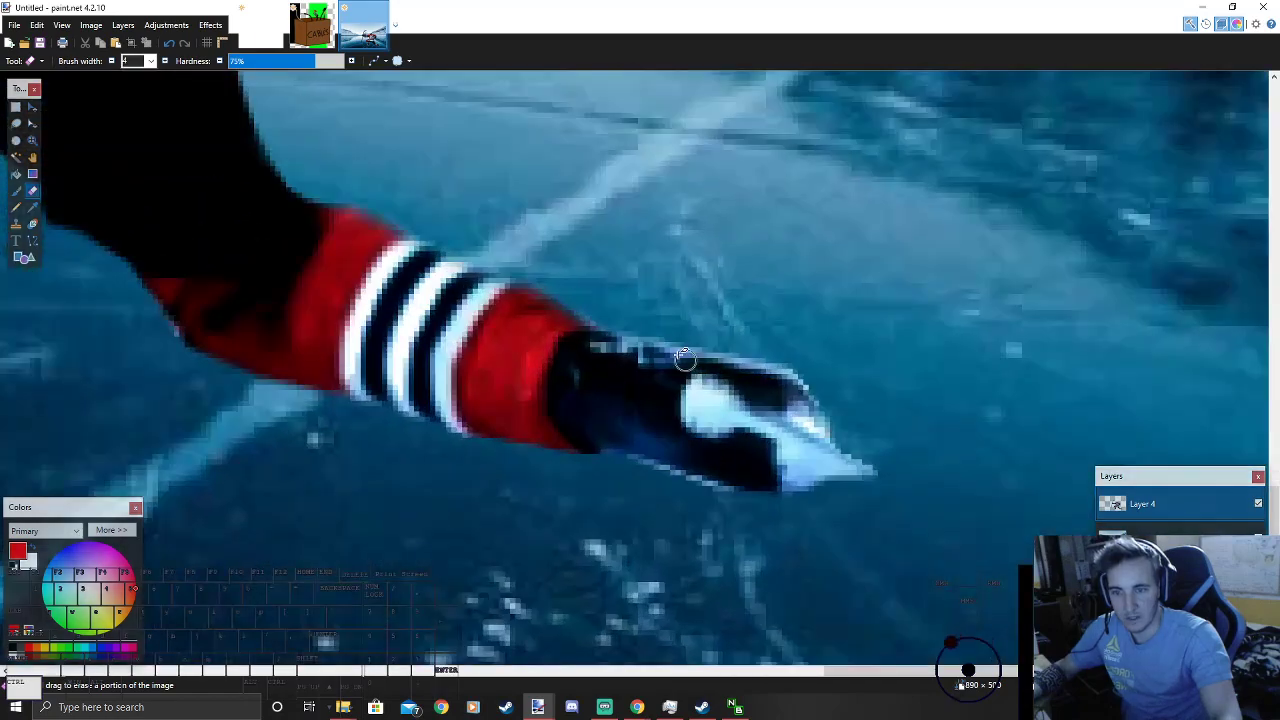
{"action": "left_click_drag", "start_coordinate": [742, 360], "coordinate": [815, 383]}
{"action": "key", "text": "ctrl+z"}
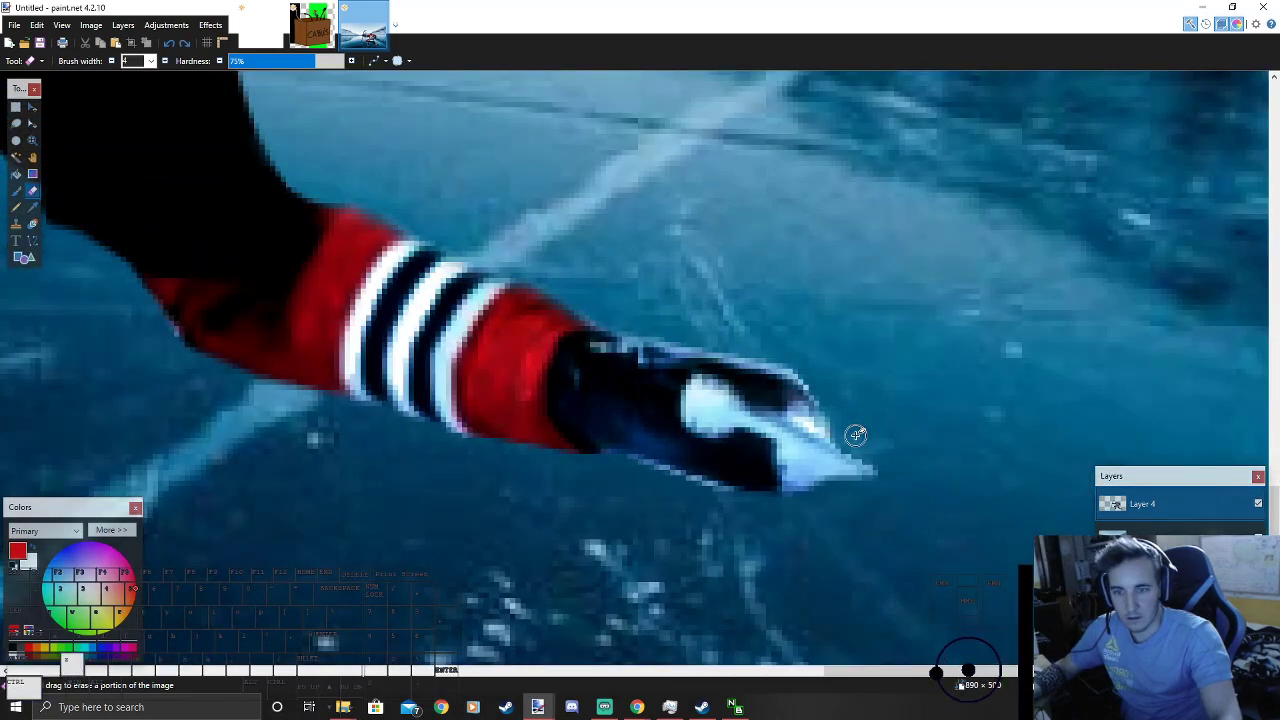
{"action": "left_click_drag", "start_coordinate": [646, 333], "coordinate": [670, 334]}
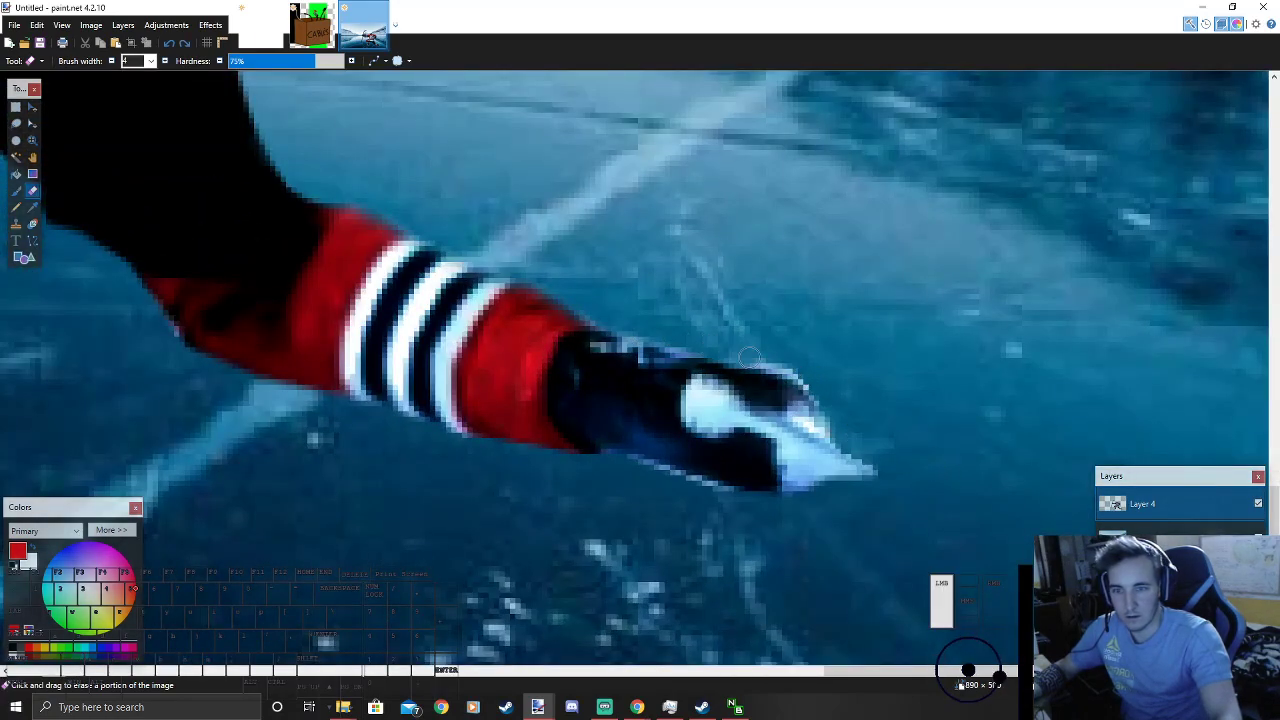
{"action": "left_click_drag", "start_coordinate": [801, 375], "coordinate": [831, 394]}
{"action": "left_click_drag", "start_coordinate": [745, 503], "coordinate": [640, 471]}
{"action": "scroll", "coordinate": [642, 500], "scroll_direction": "down", "scroll_amount": 5, "text": "ctrl"}
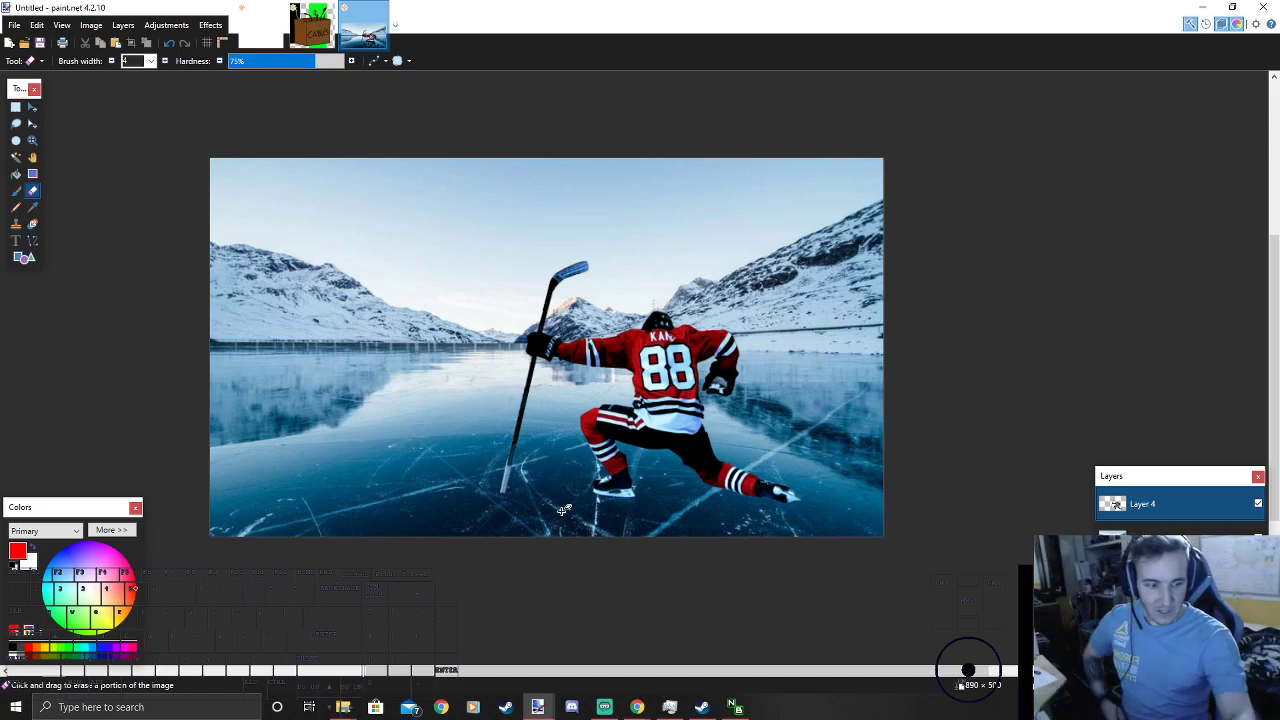
{"action": "left_click", "coordinate": [15, 107]}
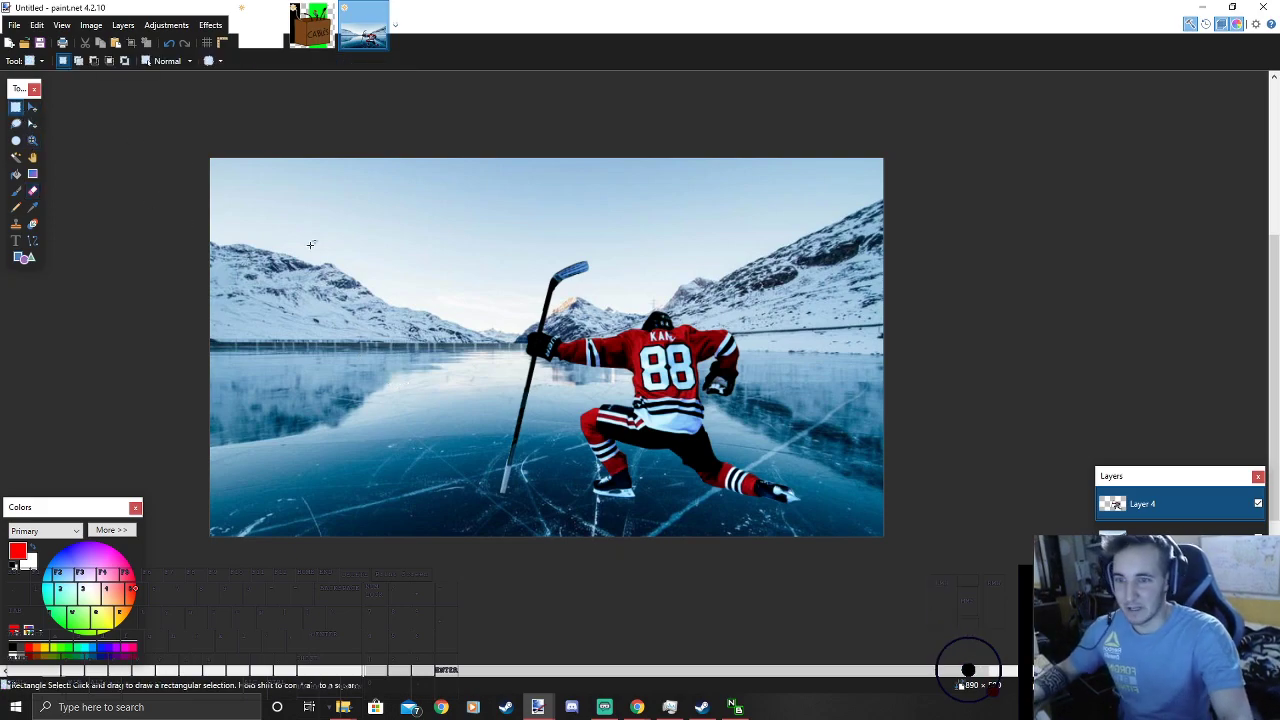
{"action": "scroll", "coordinate": [476, 370], "scroll_direction": "down", "scroll_amount": 4}
{"action": "scroll", "coordinate": [430, 364], "scroll_direction": "up", "scroll_amount": 3}
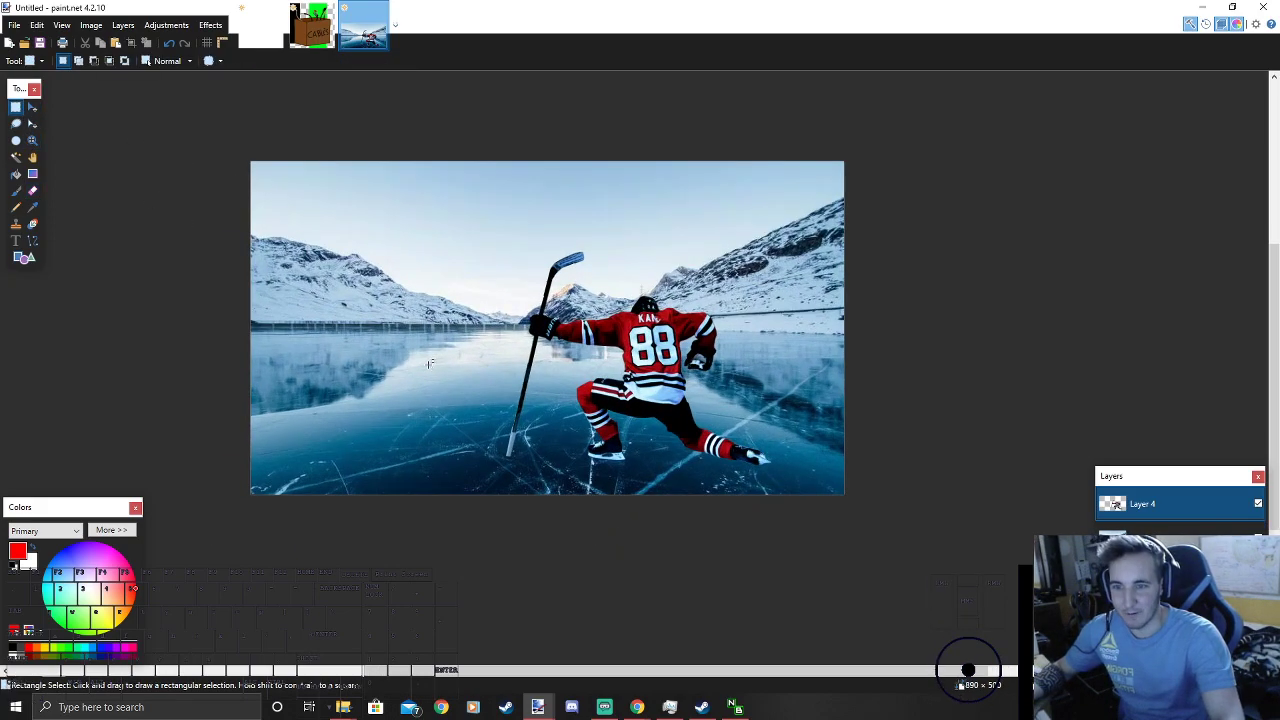
Step: Draw a white line about 331 px long on an empty layer, from the front skate's blade to the image's lower-right corner
{"action": "left_click", "coordinate": [32, 241]}
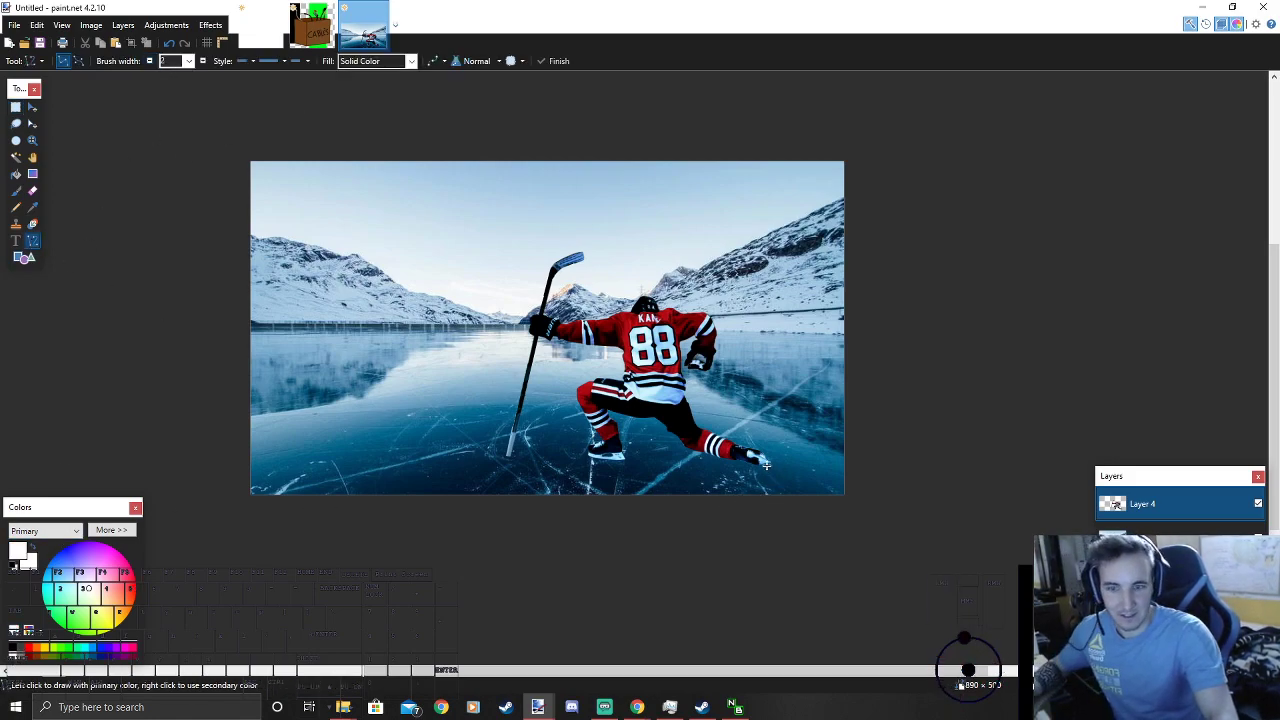
{"action": "scroll", "coordinate": [651, 464], "scroll_direction": "up", "scroll_amount": 2}
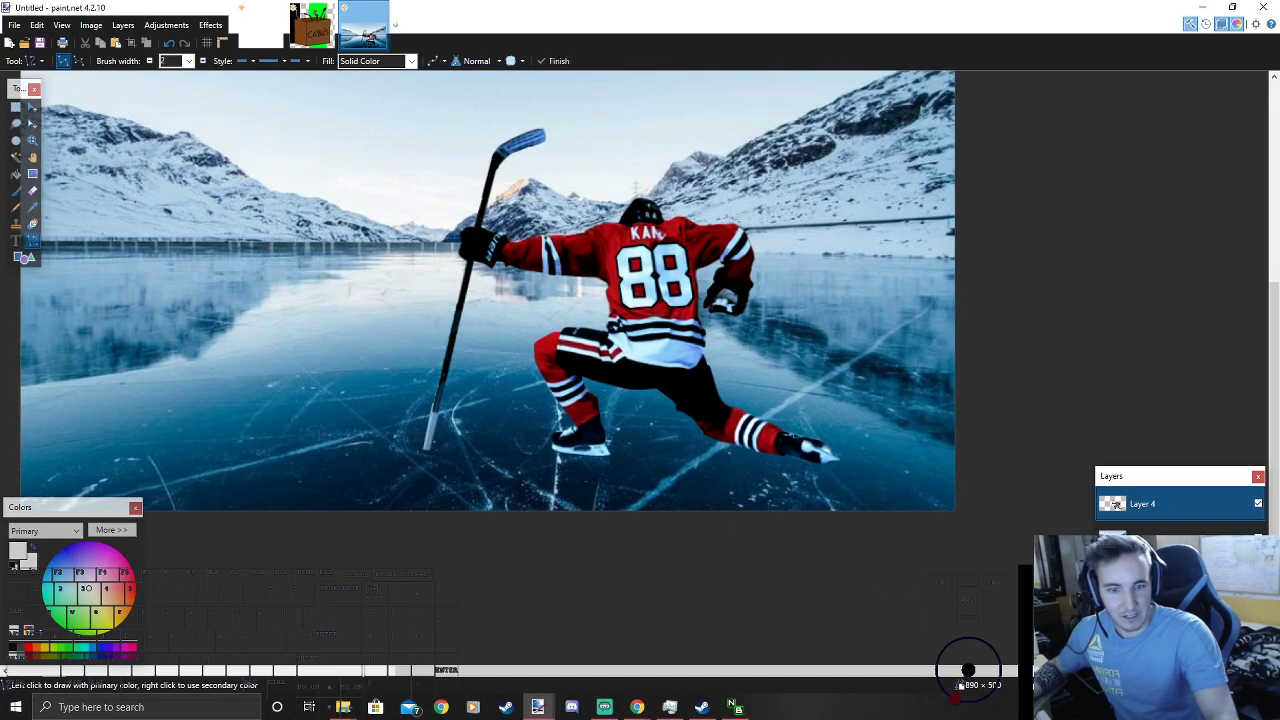
{"action": "scroll", "coordinate": [917, 528], "scroll_direction": "up", "scroll_amount": 3}
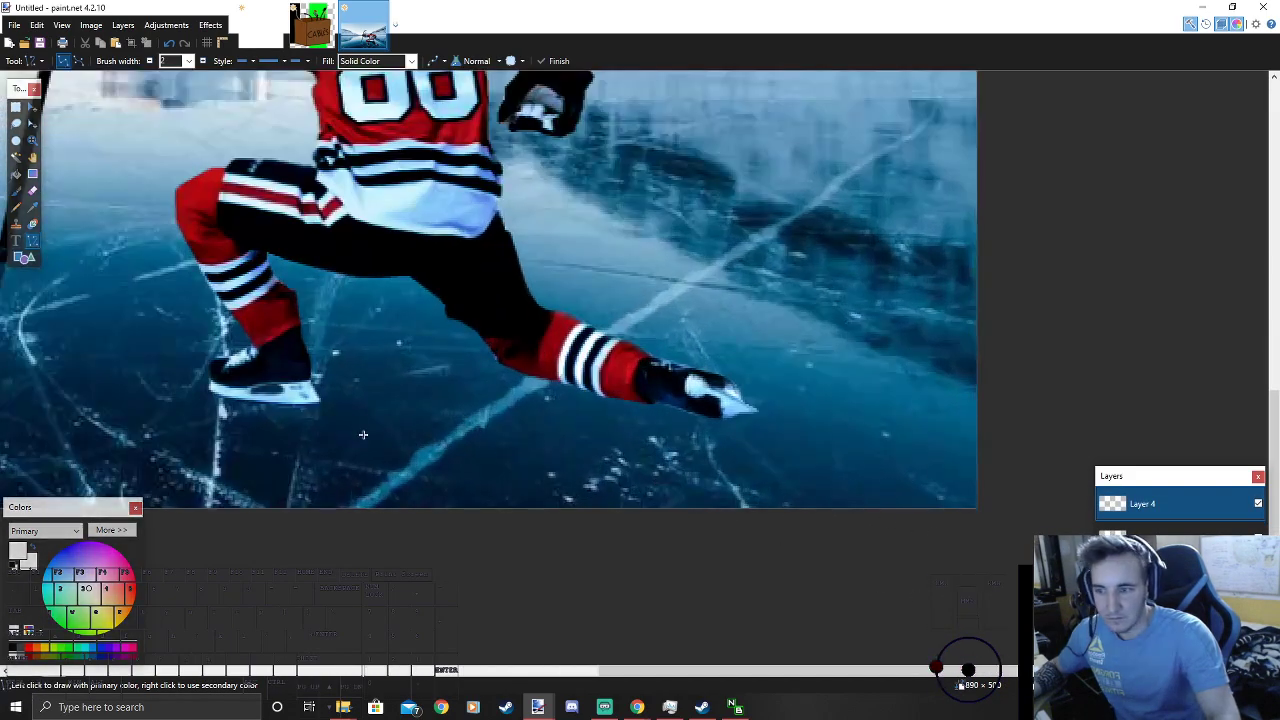
{"action": "left_click_drag", "start_coordinate": [329, 400], "coordinate": [979, 508]}
{"action": "left_click_drag", "start_coordinate": [331, 401], "coordinate": [328, 404]}
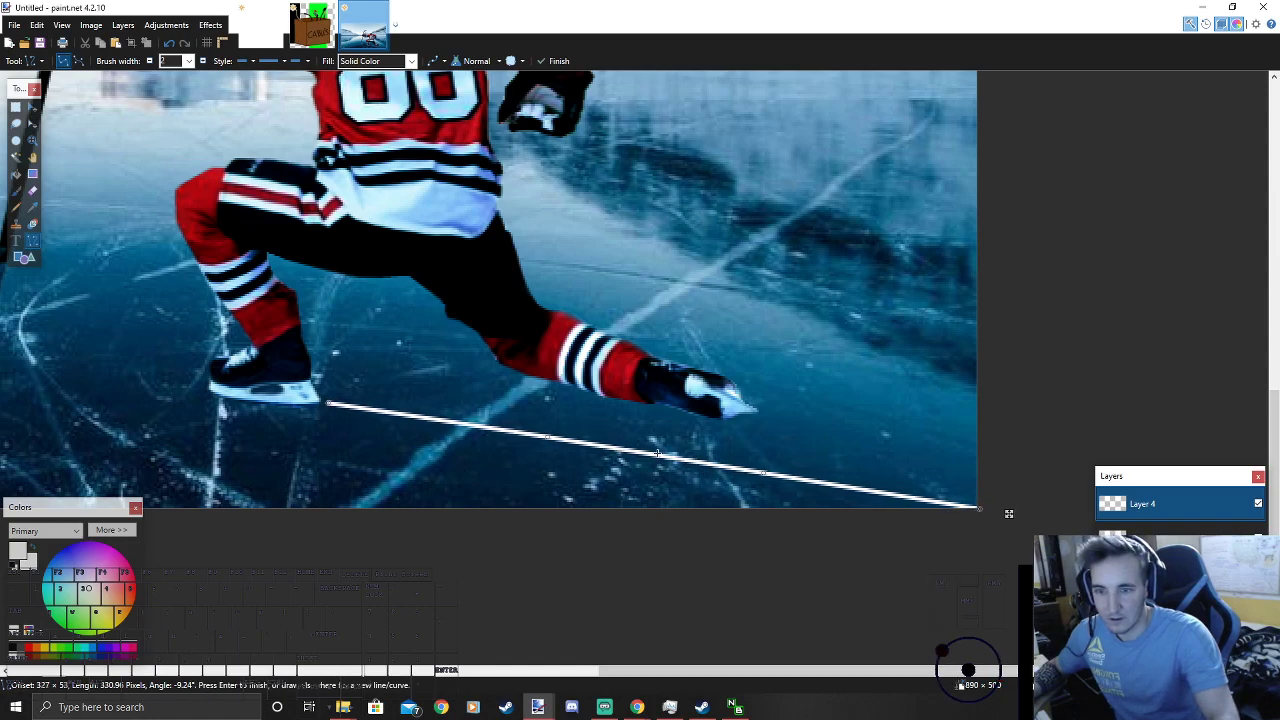
Step: Bend the white line into a gentle curve and extend its far end past the image's edge, to about 340 px
{"action": "left_click", "coordinate": [555, 438]}
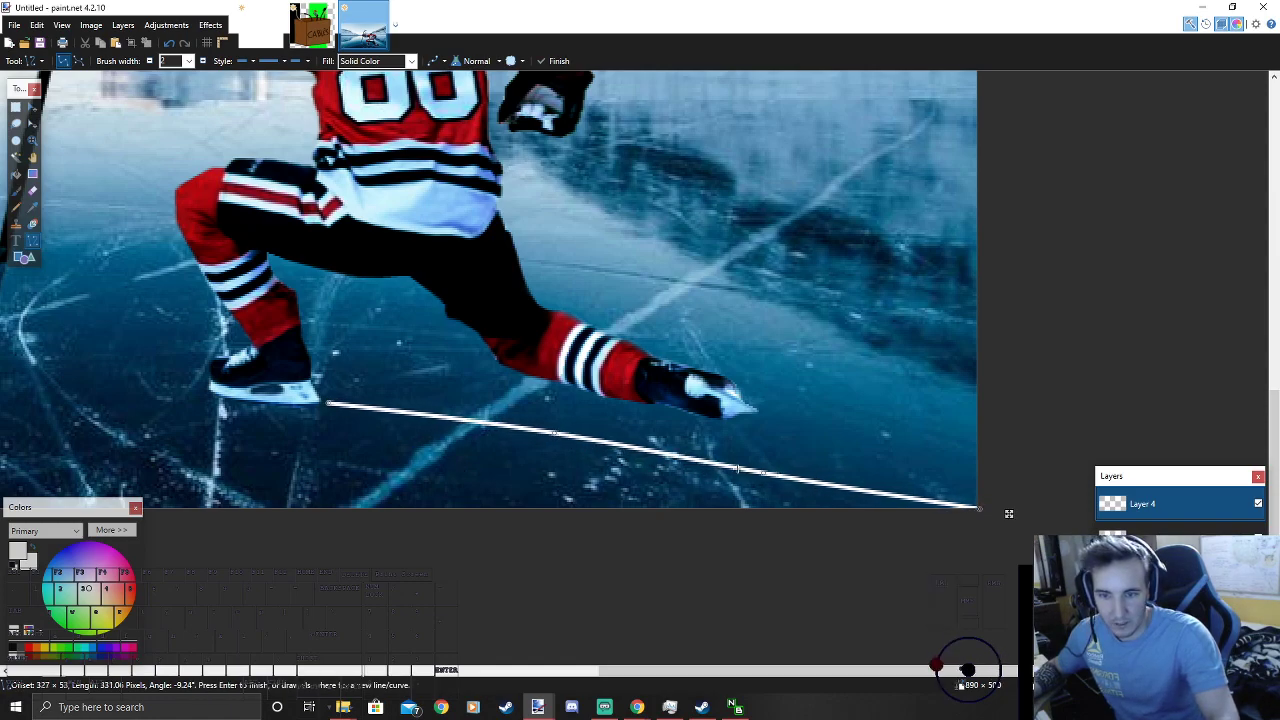
{"action": "left_click_drag", "start_coordinate": [970, 507], "coordinate": [998, 497]}
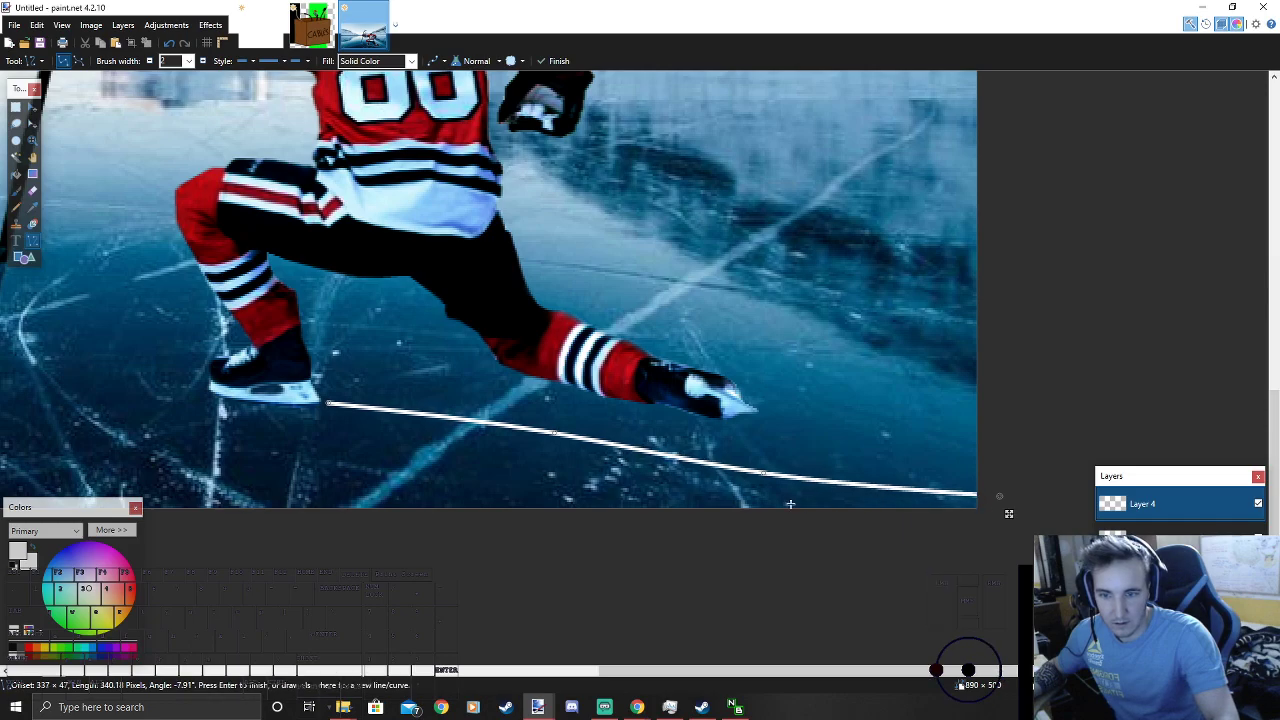
{"action": "left_click", "coordinate": [385, 401]}
Step: Add short white strokes of flying ice around the start of the curved track beside the front skate's blade
{"action": "mouse_move", "coordinate": [346, 398]}
{"action": "left_mouse_down"}
{"action": "mouse_move", "coordinate": [368, 394]}
{"action": "mouse_move", "coordinate": [337, 384]}
{"action": "mouse_move", "coordinate": [356, 382]}
{"action": "mouse_move", "coordinate": [338, 417]}
{"action": "mouse_move", "coordinate": [312, 413]}
{"action": "left_mouse_up"}
{"action": "key", "text": "Return"}
{"action": "key", "text": "Return"}
{"action": "key", "text": "Return"}
{"action": "key", "text": "Return"}
{"action": "key", "text": "Return"}
{"action": "key", "text": "Return"}
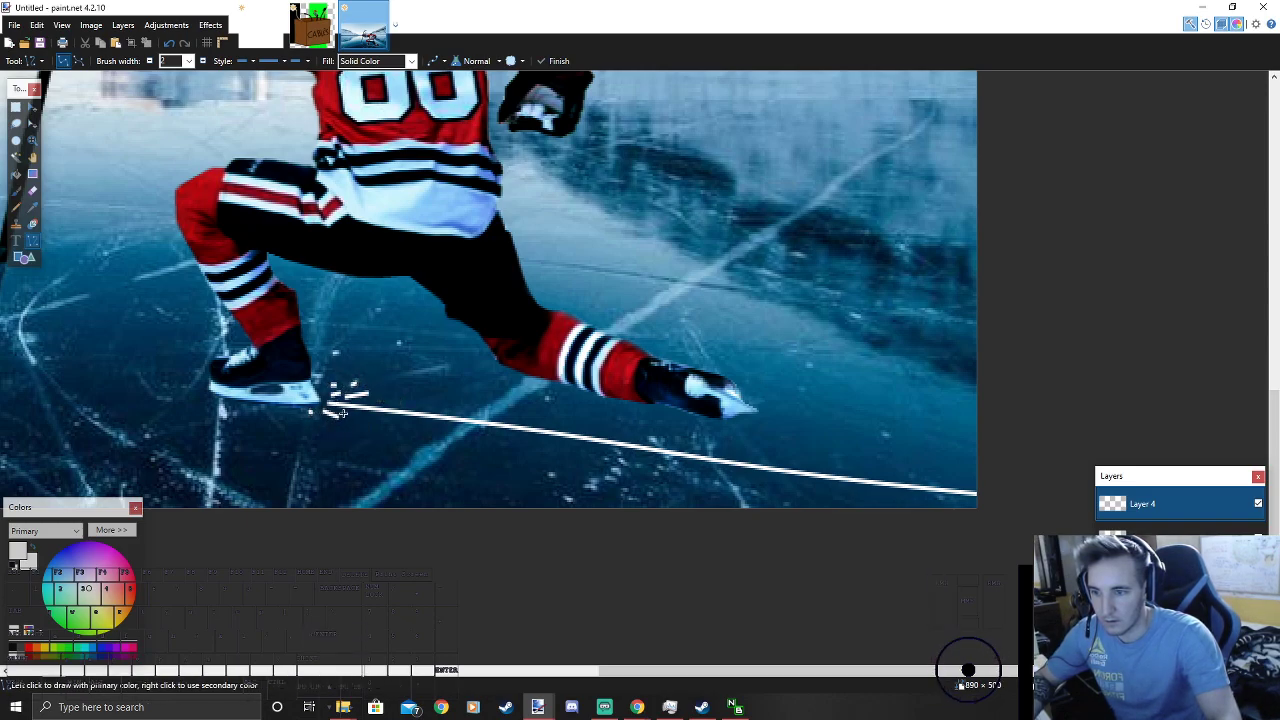
Step: Set the skate track layer's blend mode to Additive and its opacity to 32
{"action": "double_click", "coordinate": [1132, 506]}
{"action": "left_click", "coordinate": [590, 357]}
{"action": "left_click", "coordinate": [572, 380]}
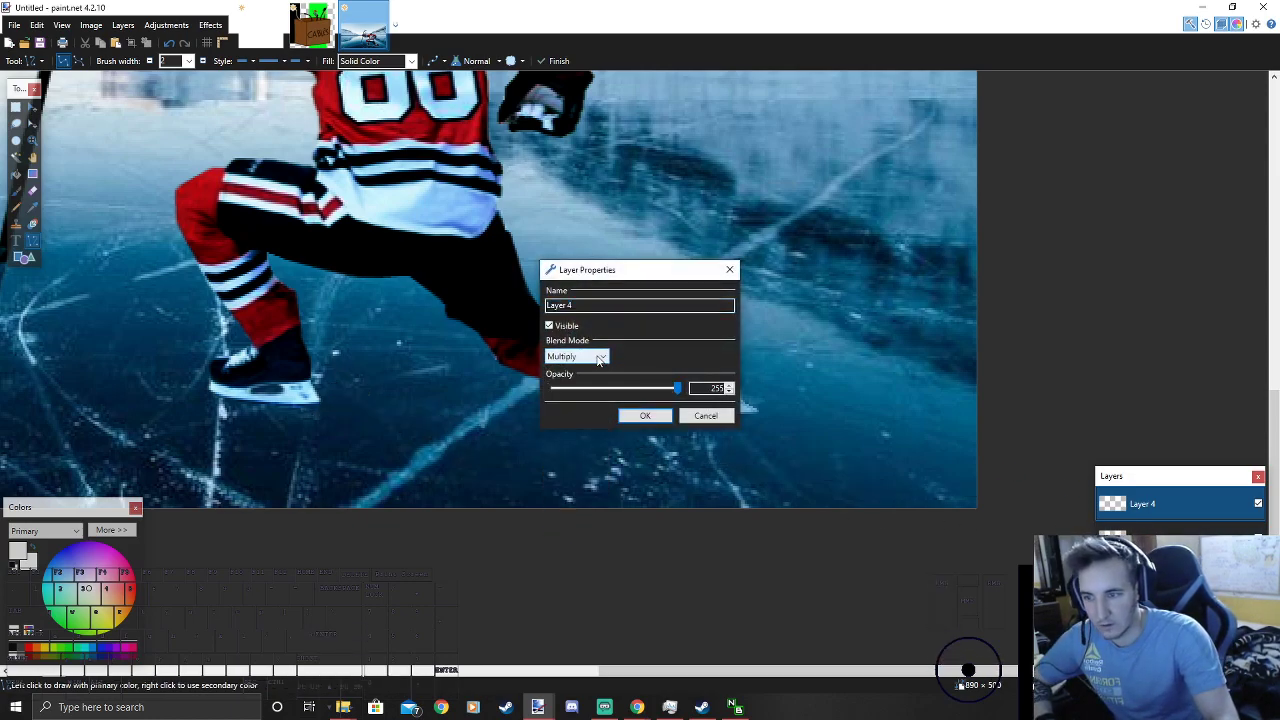
{"action": "left_click_drag", "start_coordinate": [678, 388], "coordinate": [567, 398]}
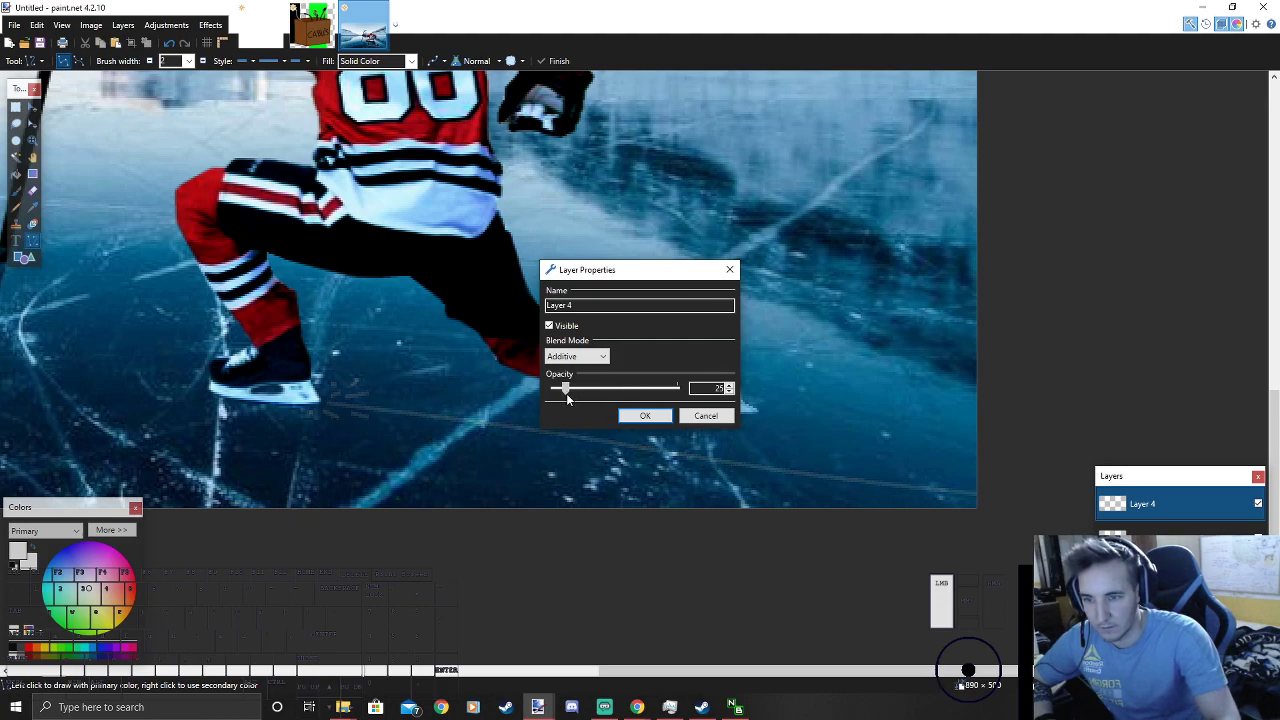
{"action": "left_click", "coordinate": [645, 415]}
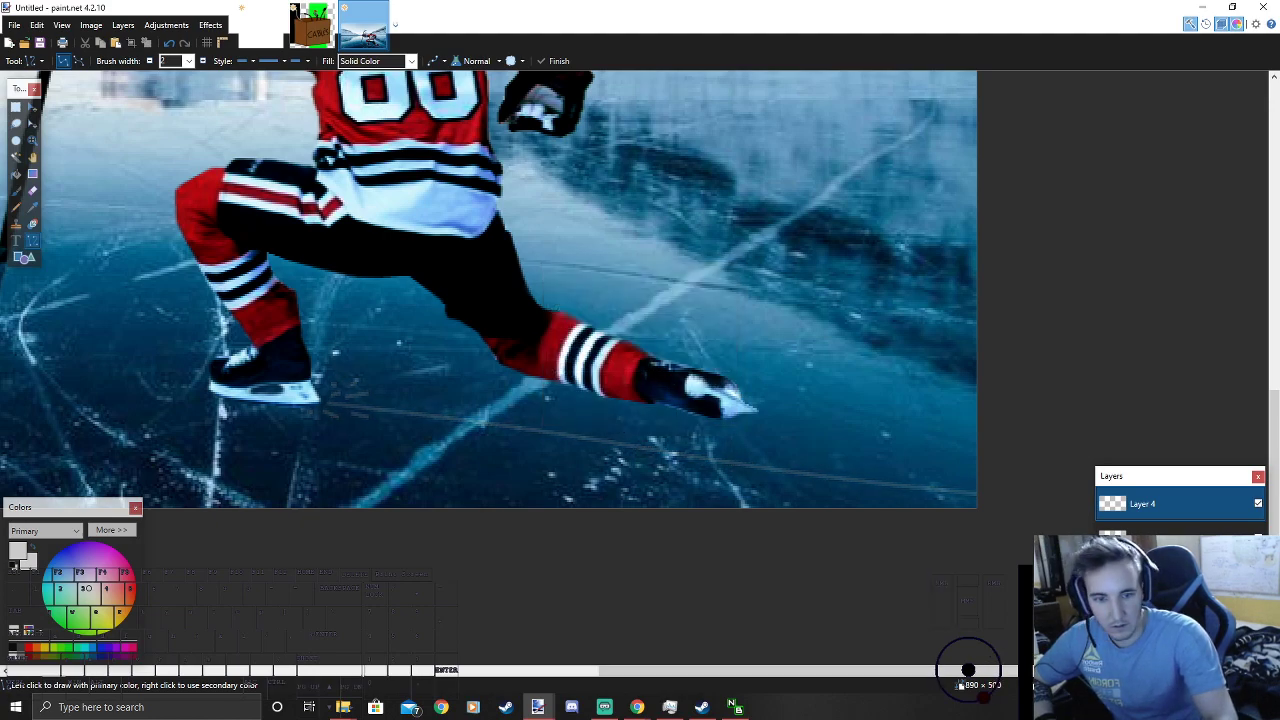
Step: Apply a slight Gaussian Blur to the skate track layer
{"action": "left_click", "coordinate": [210, 24]}
{"action": "mouse_move", "coordinate": [253, 84]}
{"action": "left_click", "coordinate": [385, 111]}
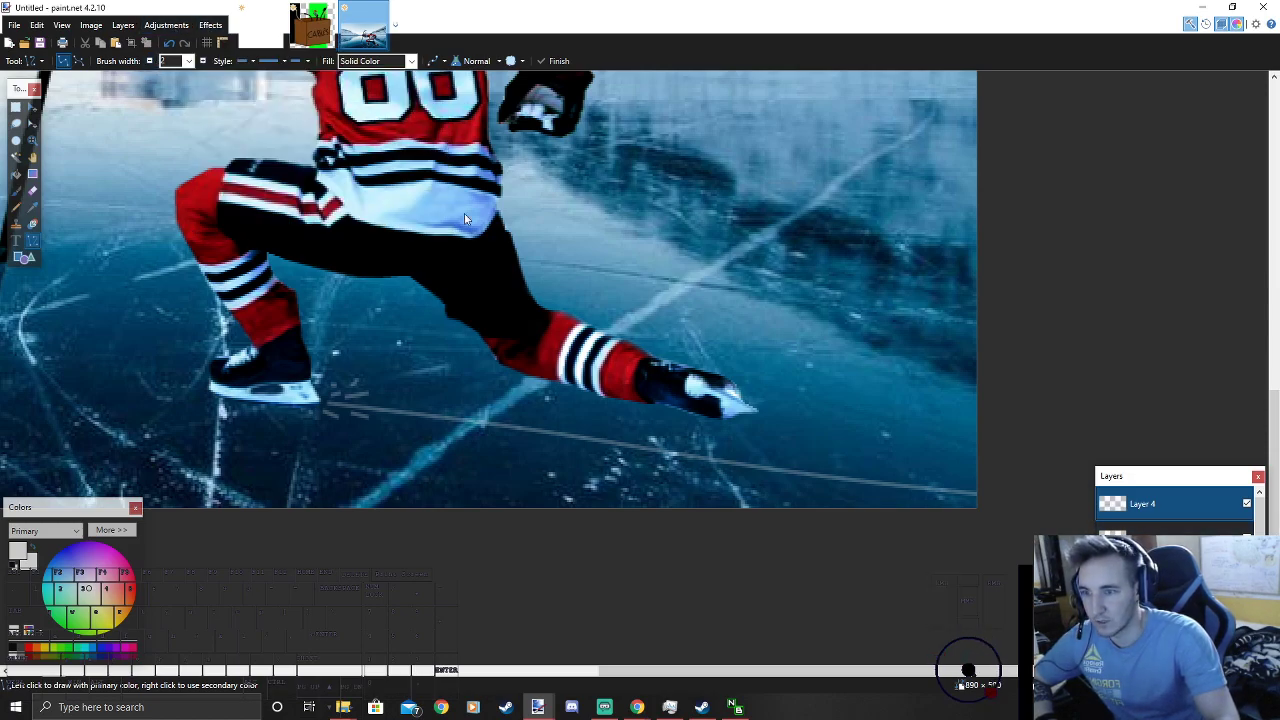
{"action": "left_click_drag", "start_coordinate": [543, 349], "coordinate": [550, 349]}
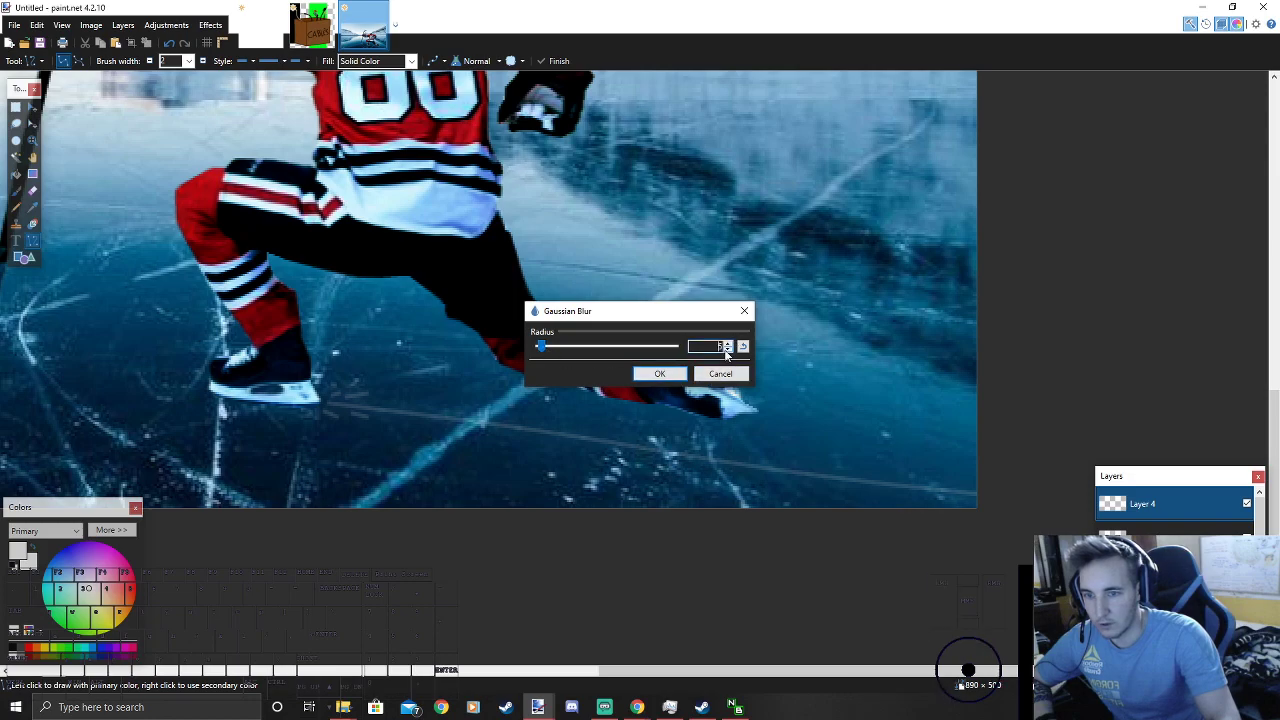
{"action": "left_click", "coordinate": [684, 374]}
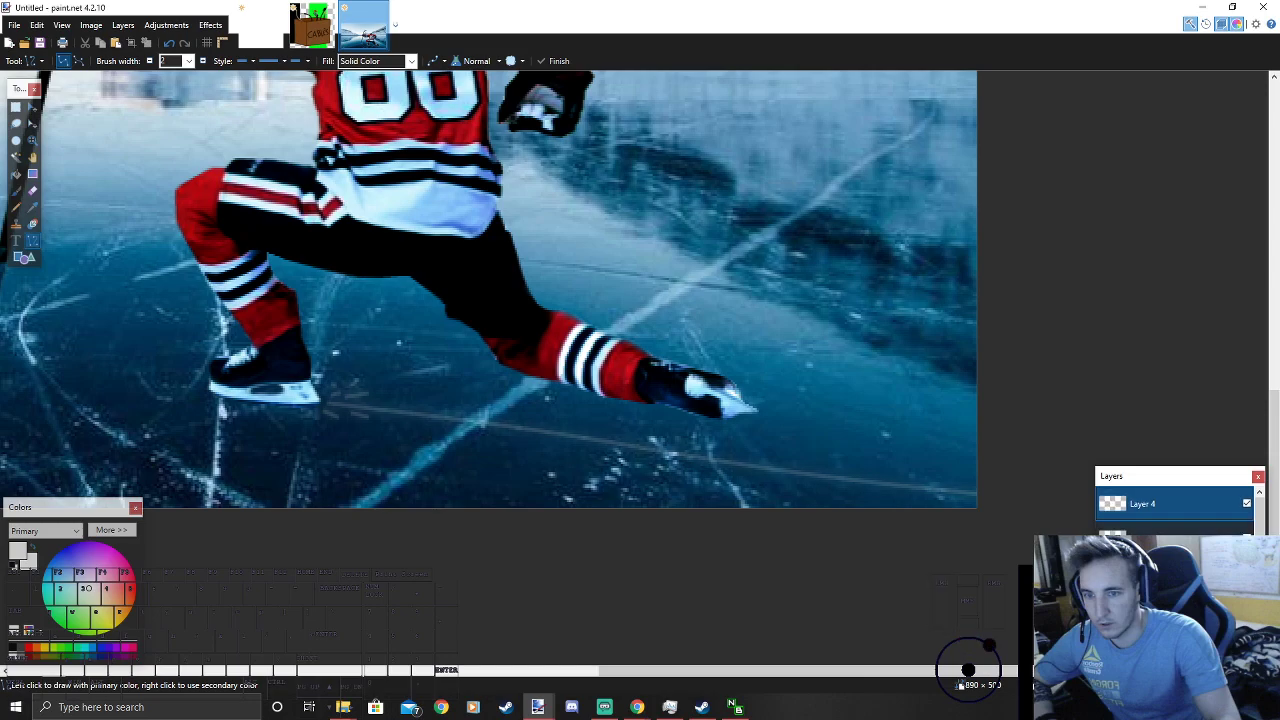
Step: Set the blurred skate track layer's opacity to 45
{"action": "key", "text": "F4"}
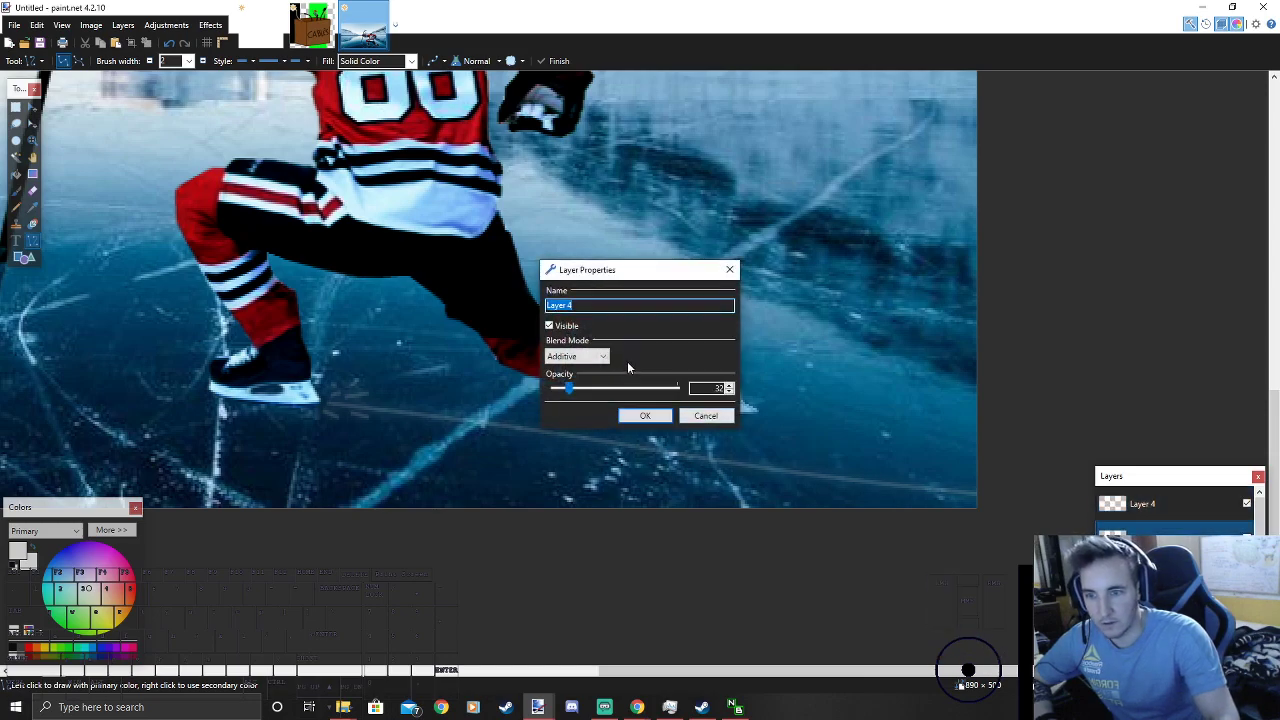
{"action": "left_click_drag", "start_coordinate": [577, 397], "coordinate": [549, 398]}
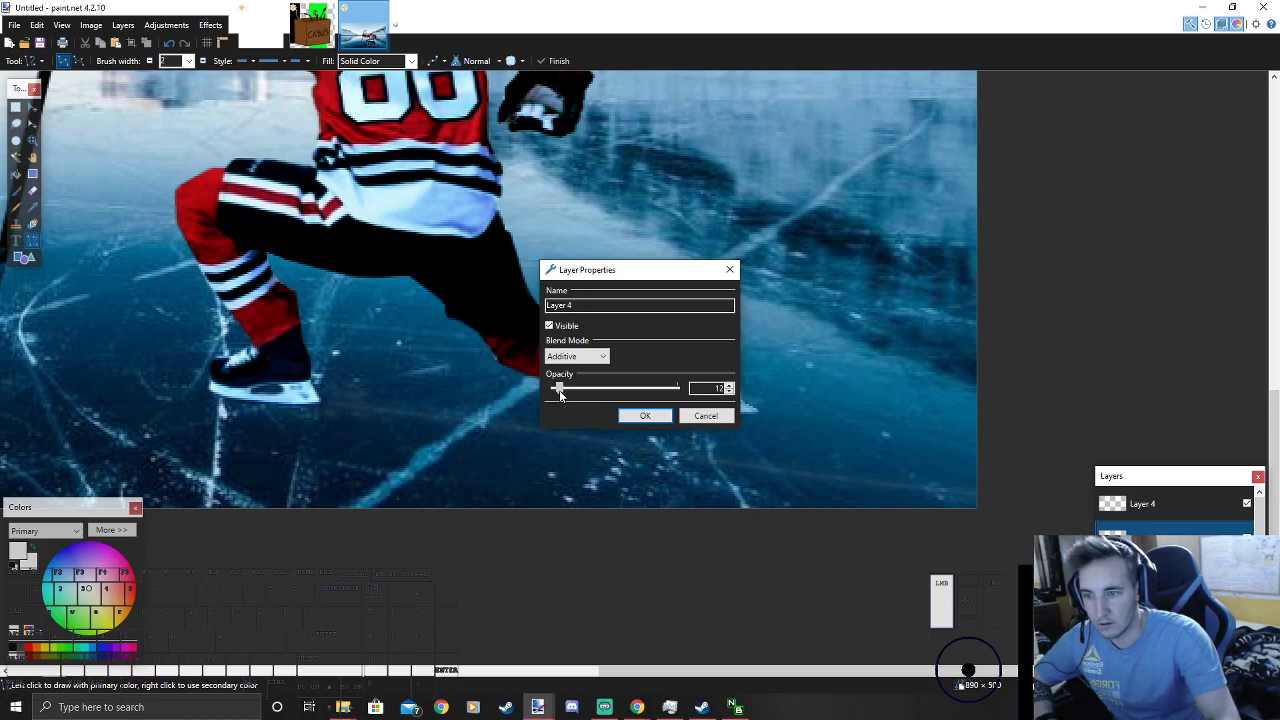
{"action": "left_click_drag", "start_coordinate": [559, 390], "coordinate": [576, 393]}
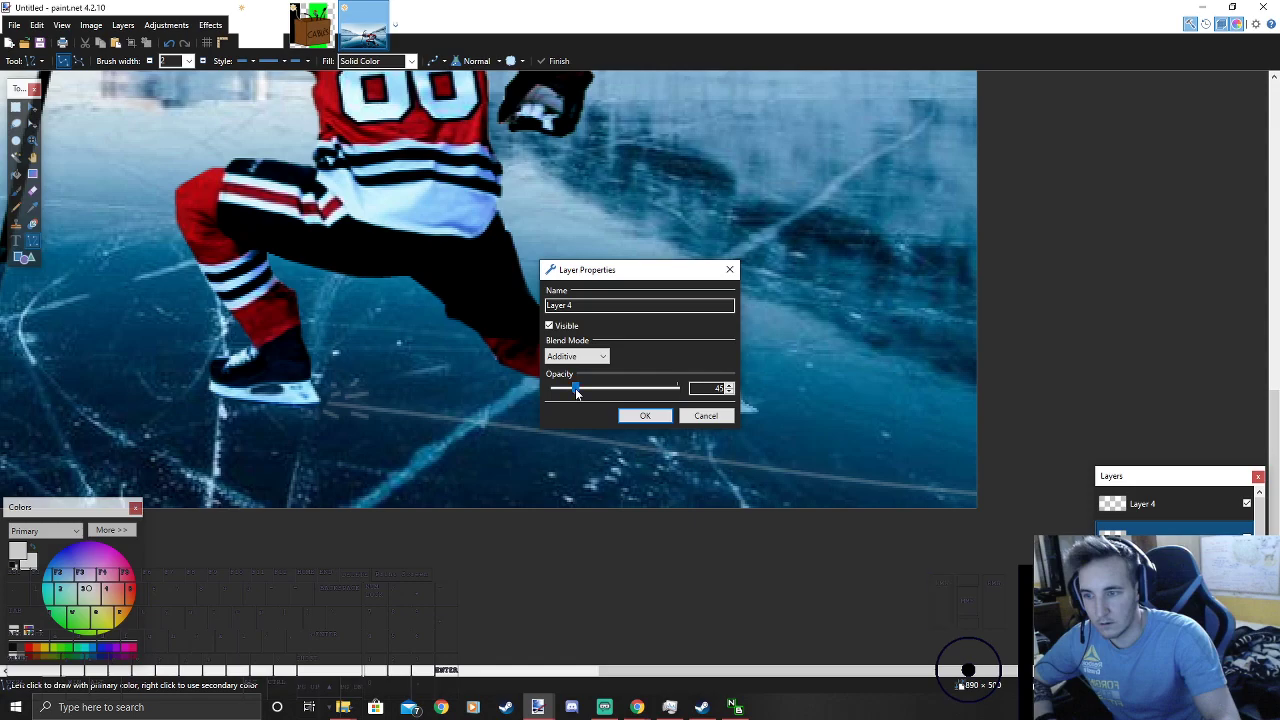
{"action": "left_click", "coordinate": [636, 418]}
Step: Fade the ice strokes and the track's start beside the front skate with the Eraser at 150 brush width and 42% hardness
{"action": "left_click", "coordinate": [33, 190]}
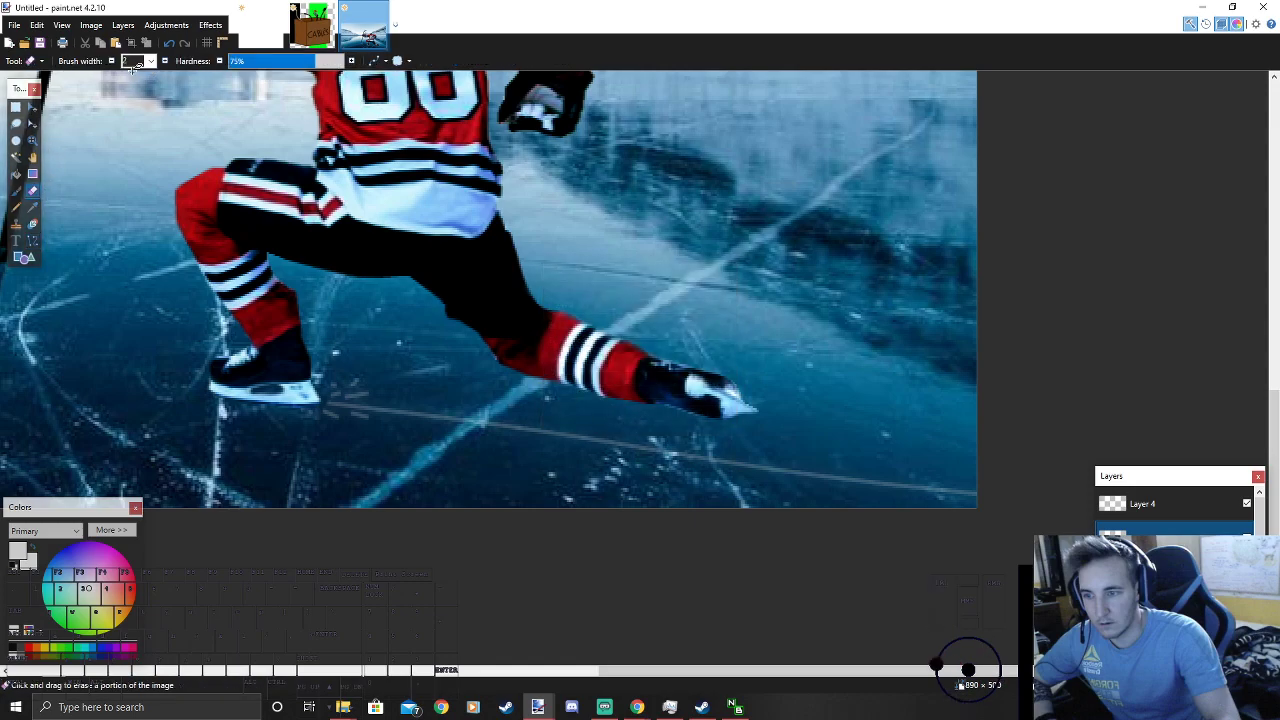
{"action": "scroll", "coordinate": [132, 62], "scroll_direction": "down", "scroll_amount": 10}
{"action": "scroll", "coordinate": [132, 62], "scroll_direction": "up", "scroll_amount": 3}
{"action": "left_click_drag", "start_coordinate": [316, 62], "coordinate": [285, 68]}
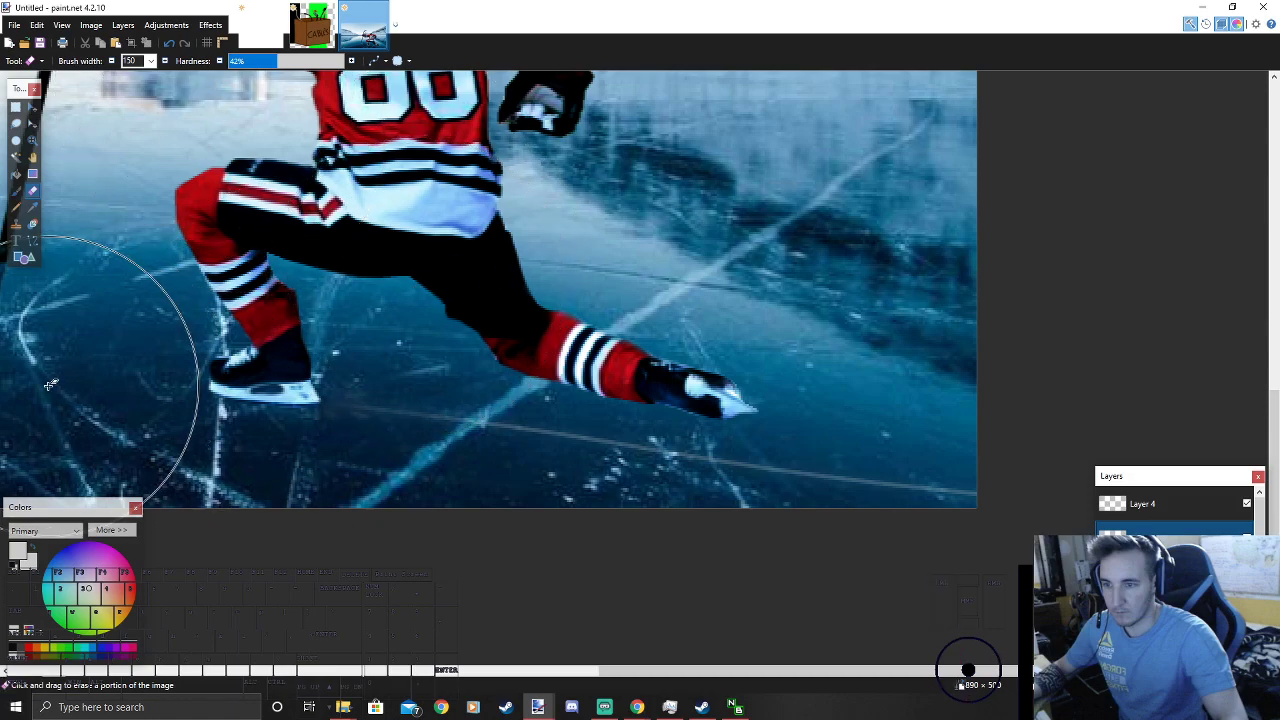
{"action": "scroll", "coordinate": [643, 329], "scroll_direction": "down", "scroll_amount": 3}
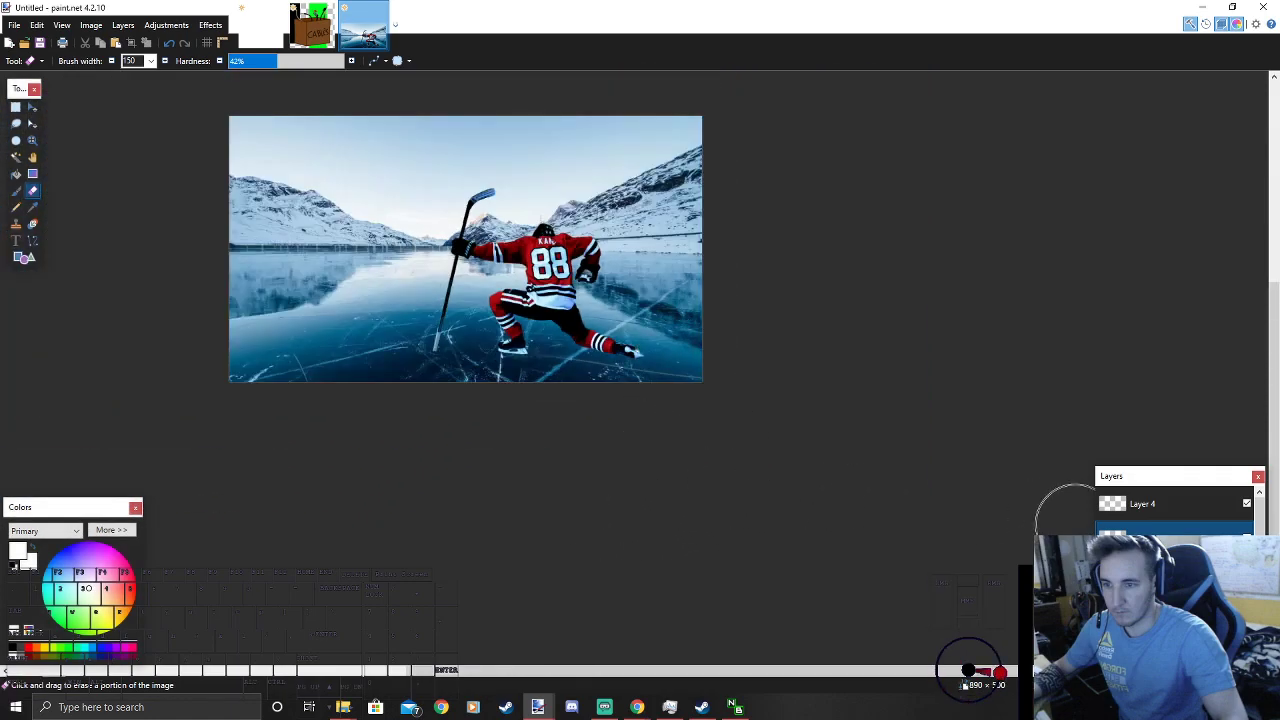
Step: Paint a broad white streak on a new layer from the rear skate to the image's edge, with brush width 45 and 42% hardness
{"action": "left_click", "coordinate": [1157, 517]}
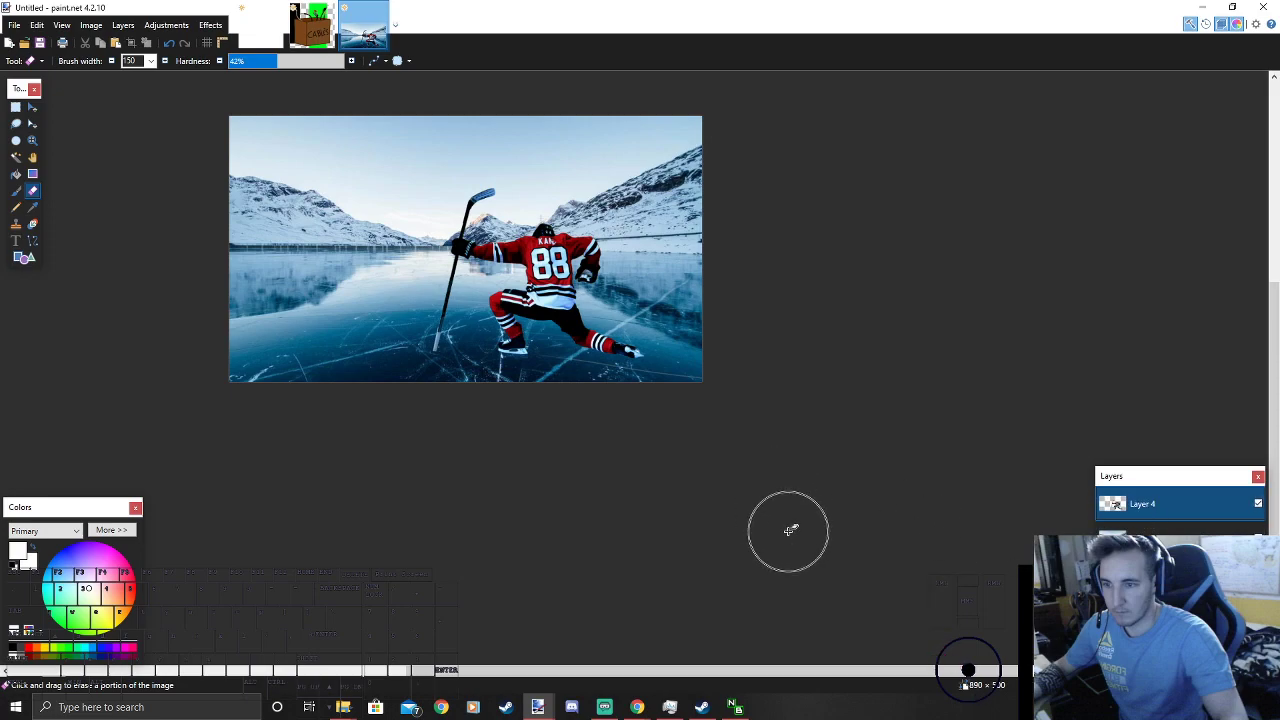
{"action": "scroll", "coordinate": [777, 469], "scroll_direction": "up", "scroll_amount": 2}
{"action": "scroll", "coordinate": [789, 369], "scroll_direction": "down", "scroll_amount": 1}
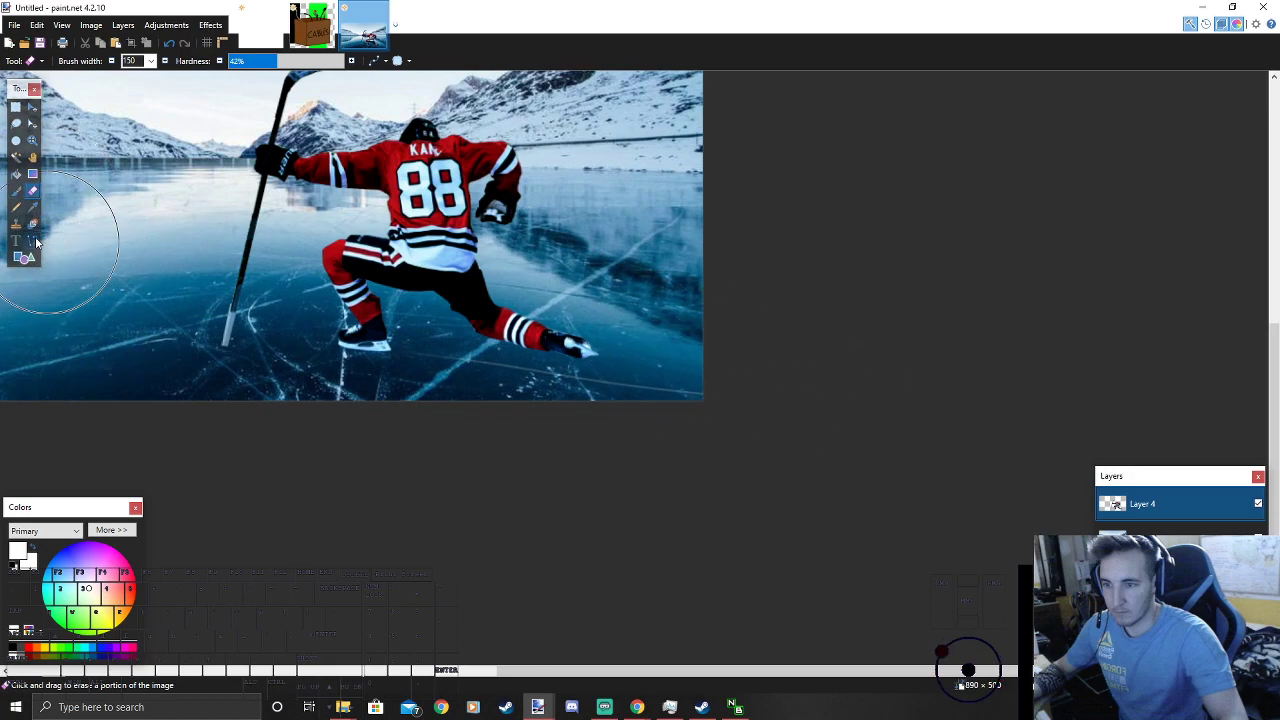
{"action": "left_click", "coordinate": [16, 190]}
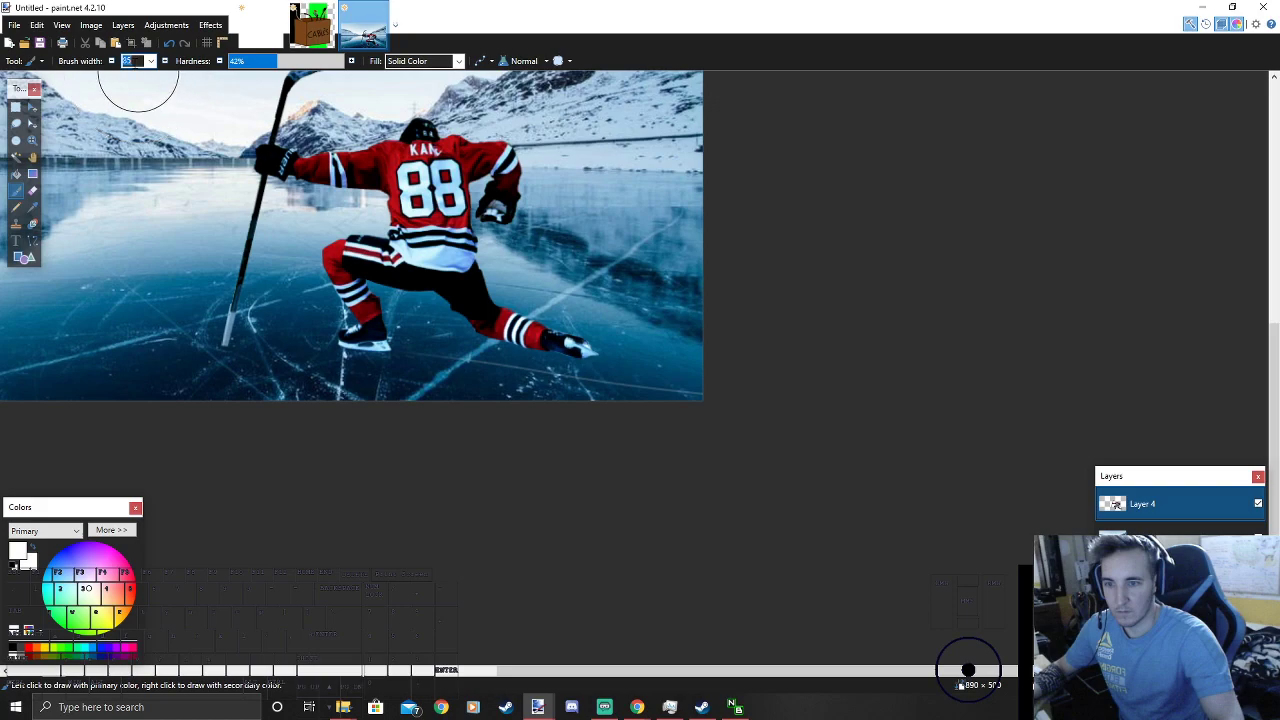
{"action": "scroll", "coordinate": [137, 62], "scroll_direction": "up", "scroll_amount": 1}
{"action": "scroll", "coordinate": [632, 342], "scroll_direction": "up", "scroll_amount": 2}
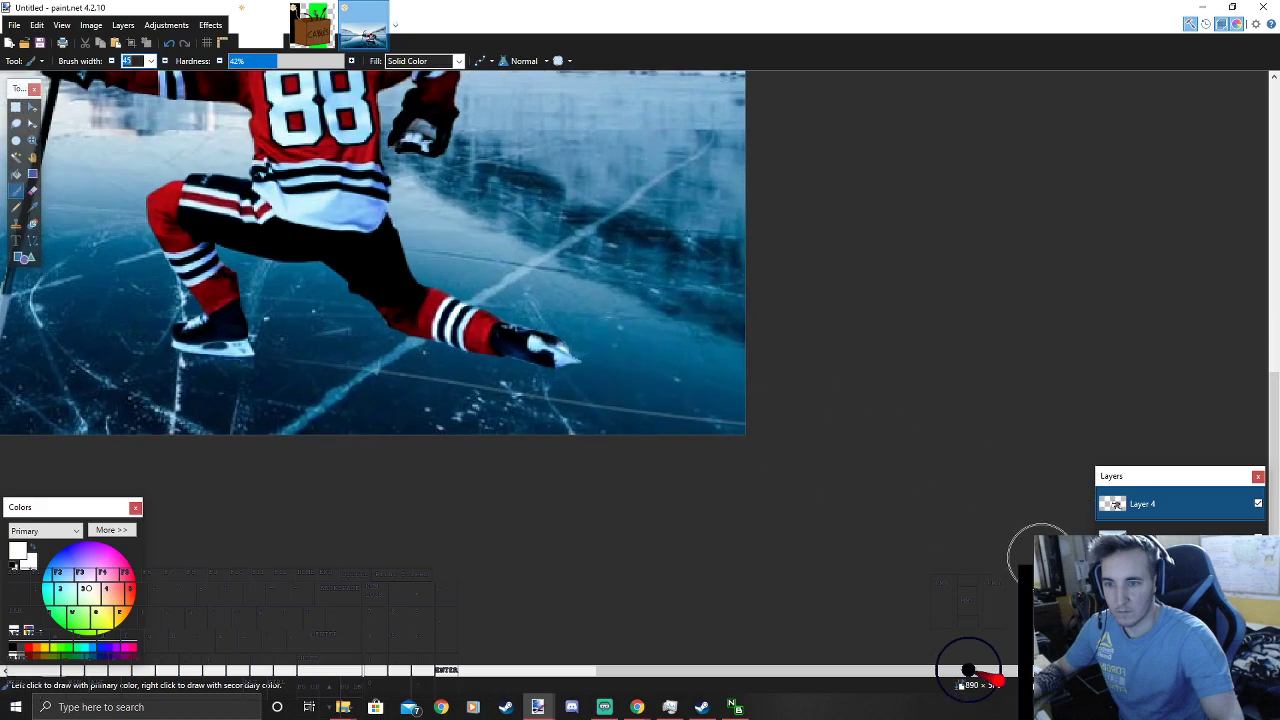
{"action": "left_click_drag", "start_coordinate": [528, 340], "coordinate": [757, 371]}
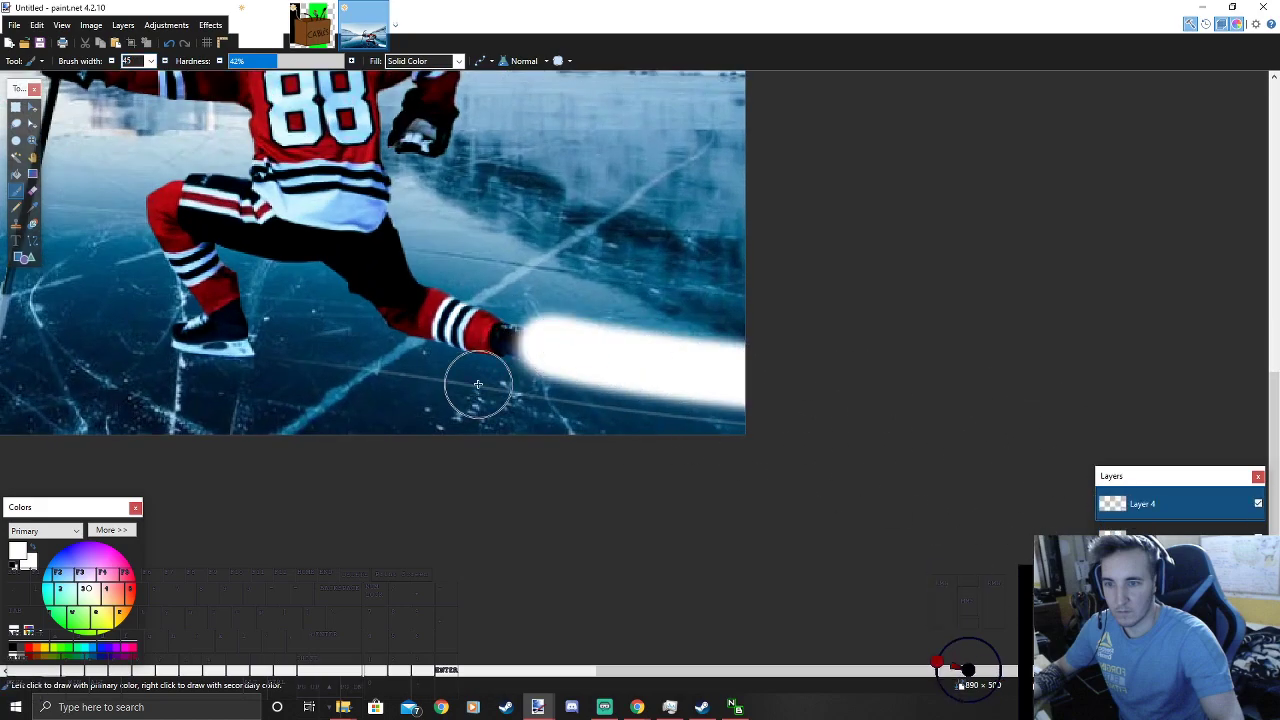
Step: Erase most of the white streak with a 450-wide, 42% hardness Eraser, leaving a faint haze behind the rear skate
{"action": "left_click", "coordinate": [32, 190]}
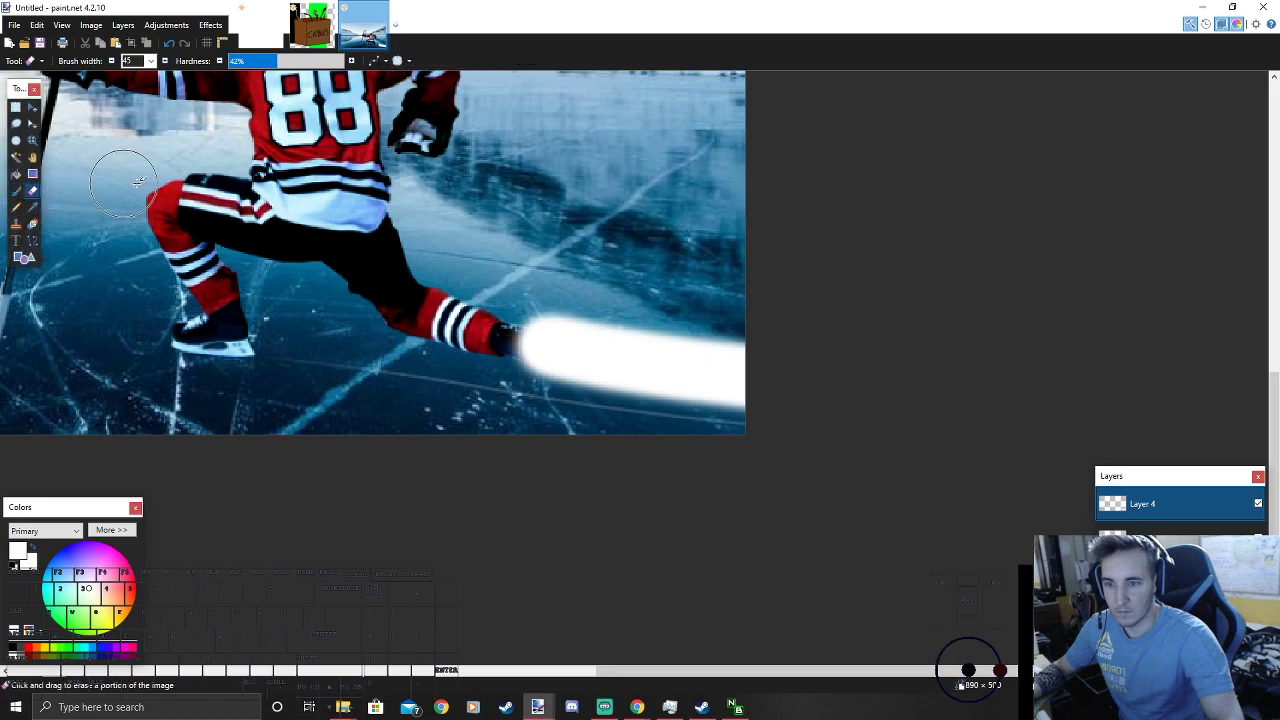
{"action": "scroll", "coordinate": [124, 62], "scroll_direction": "down", "scroll_amount": 18}
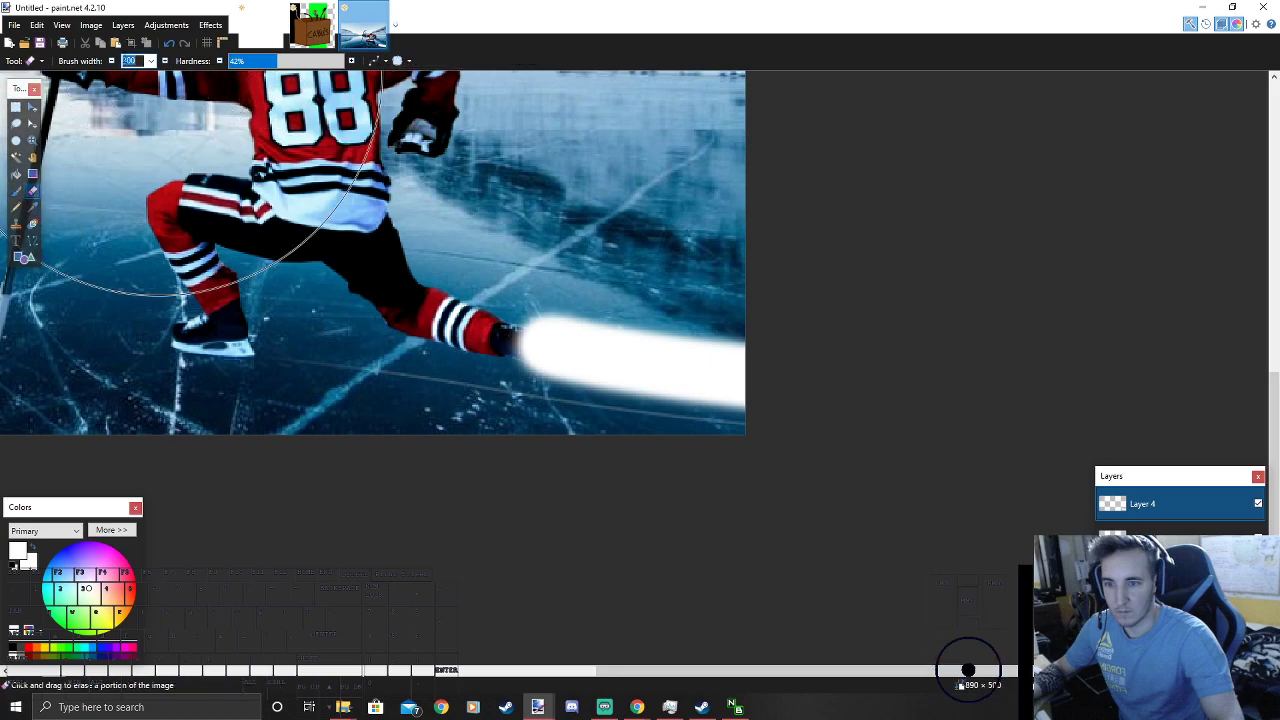
{"action": "left_click", "coordinate": [921, 242]}
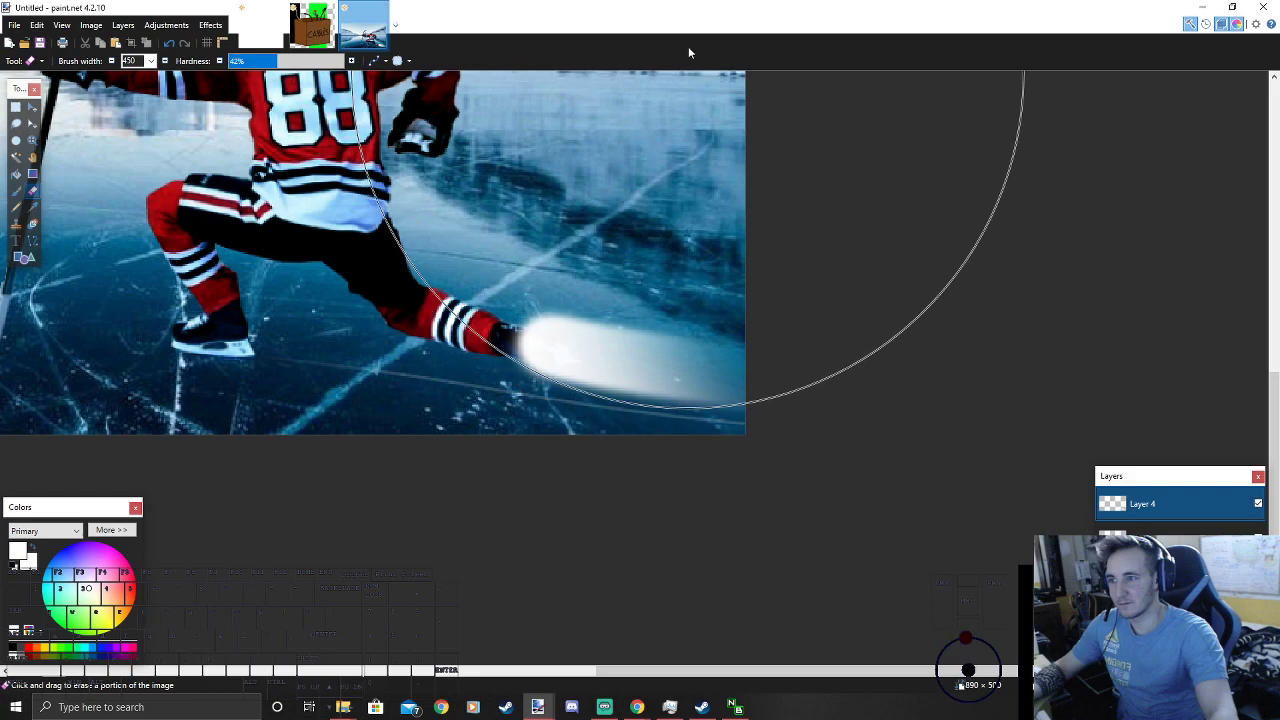
{"action": "scroll", "coordinate": [711, 378], "scroll_direction": "down", "scroll_amount": 3}
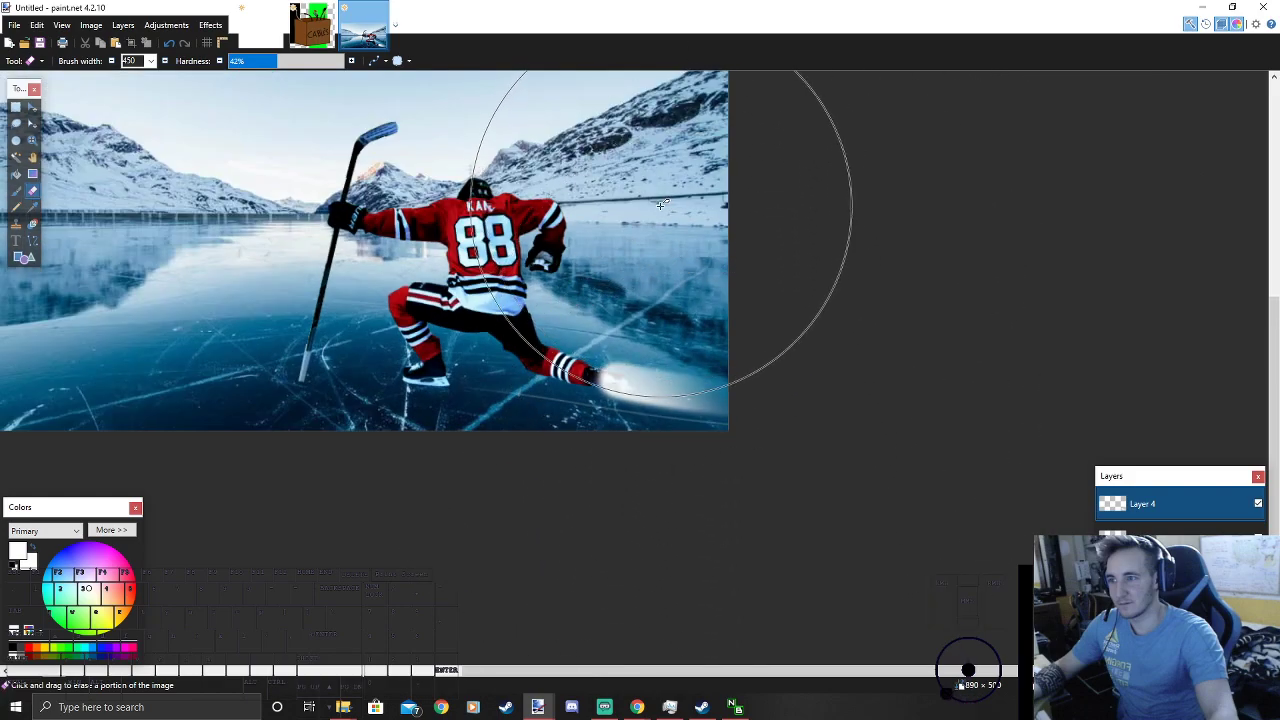
{"action": "left_click", "coordinate": [675, 192]}
{"action": "left_click", "coordinate": [687, 198]}
{"action": "left_click", "coordinate": [703, 200]}
{"action": "scroll", "coordinate": [563, 443], "scroll_direction": "up", "scroll_amount": 2}
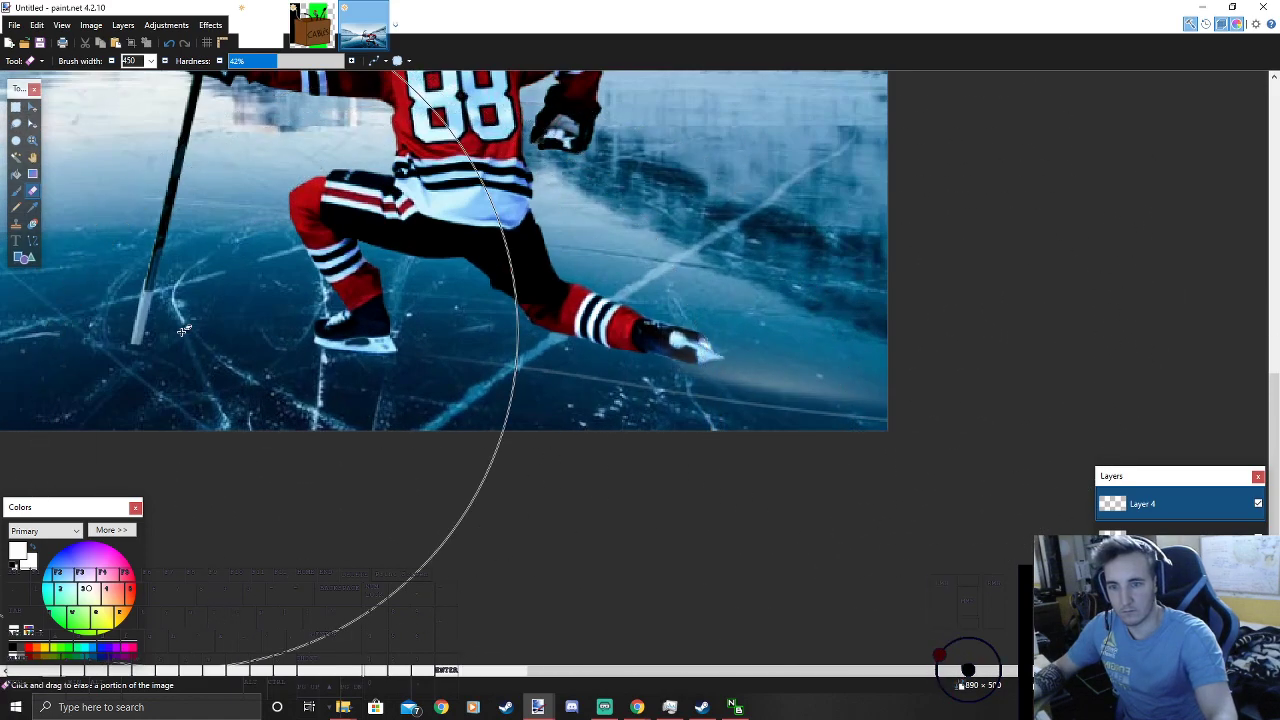
{"action": "key", "text": "s"}
{"action": "left_click_drag", "start_coordinate": [491, 246], "coordinate": [681, 404]}
{"action": "left_click", "coordinate": [744, 425]}
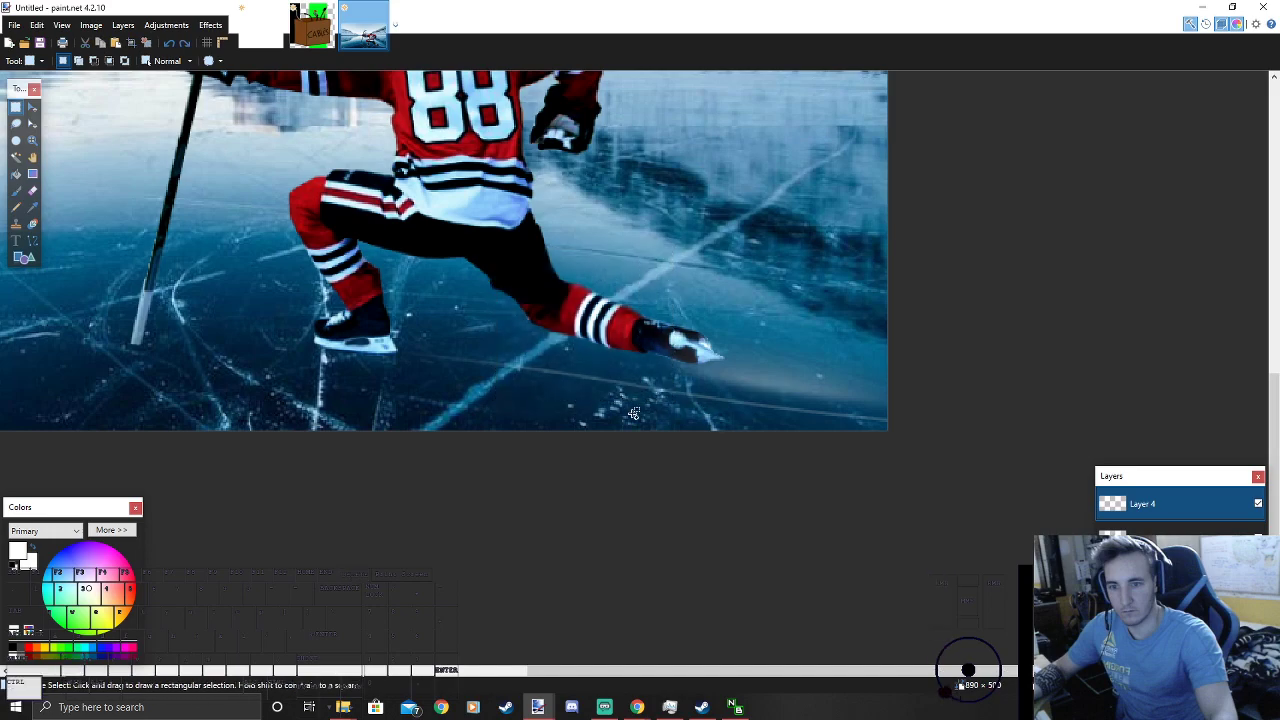
Step: Set the haze layer's blend mode to Additive and its opacity to about 146
{"action": "scroll", "coordinate": [472, 448], "scroll_direction": "down", "scroll_amount": 2}
{"action": "double_click", "coordinate": [1153, 518]}
{"action": "left_click", "coordinate": [572, 355]}
{"action": "left_click", "coordinate": [575, 376]}
{"action": "left_click_drag", "start_coordinate": [623, 273], "coordinate": [887, 236]}
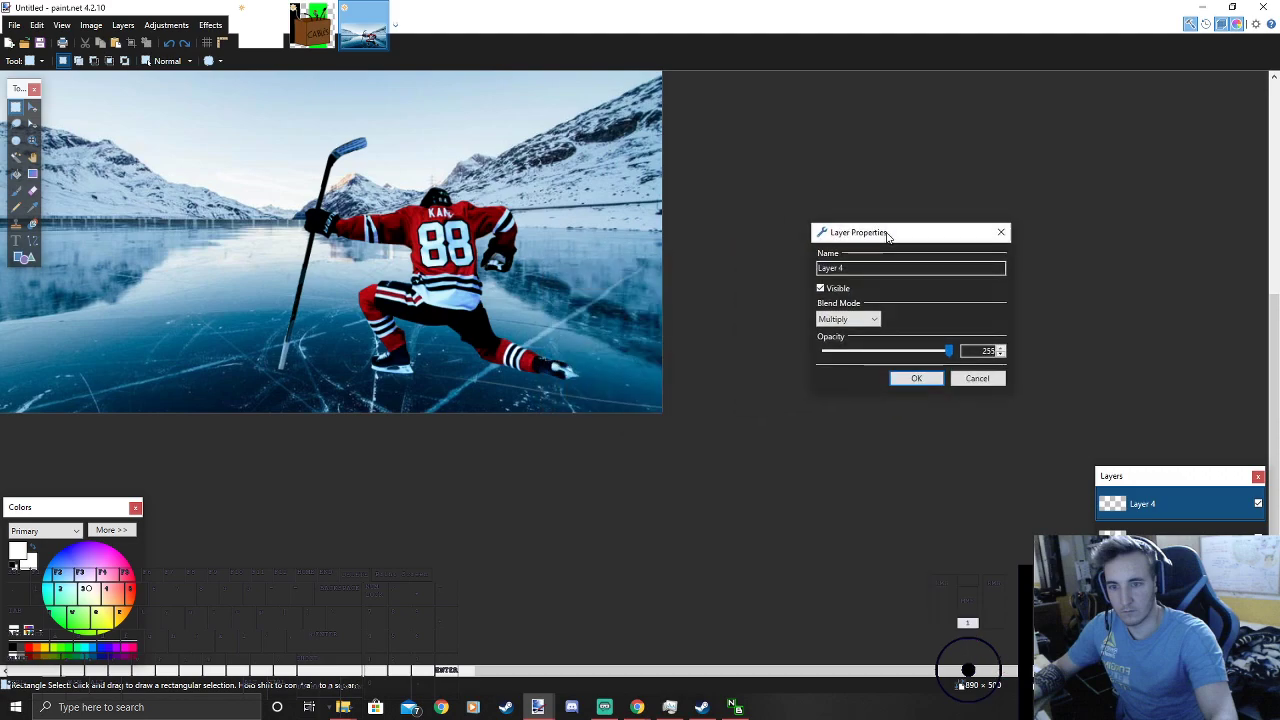
{"action": "scroll", "coordinate": [853, 322], "scroll_direction": "down", "scroll_amount": 1}
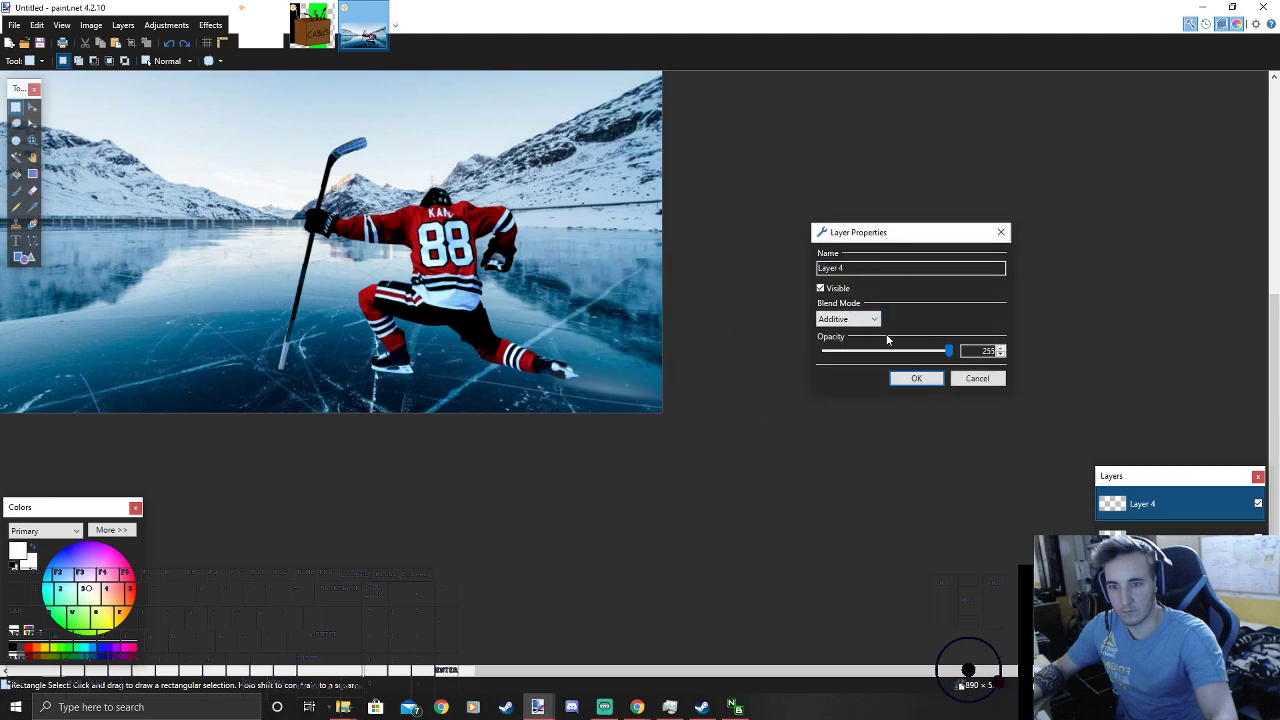
{"action": "left_click_drag", "start_coordinate": [945, 353], "coordinate": [895, 362]}
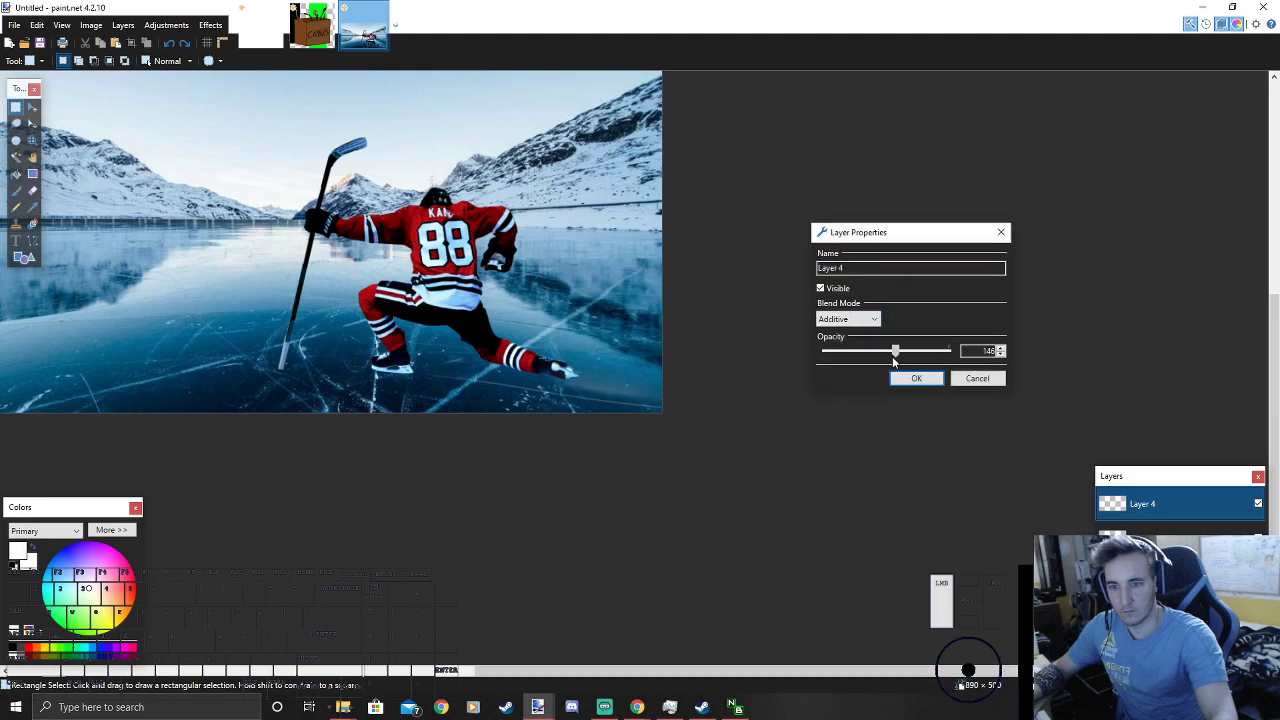
{"action": "left_click", "coordinate": [916, 379]}
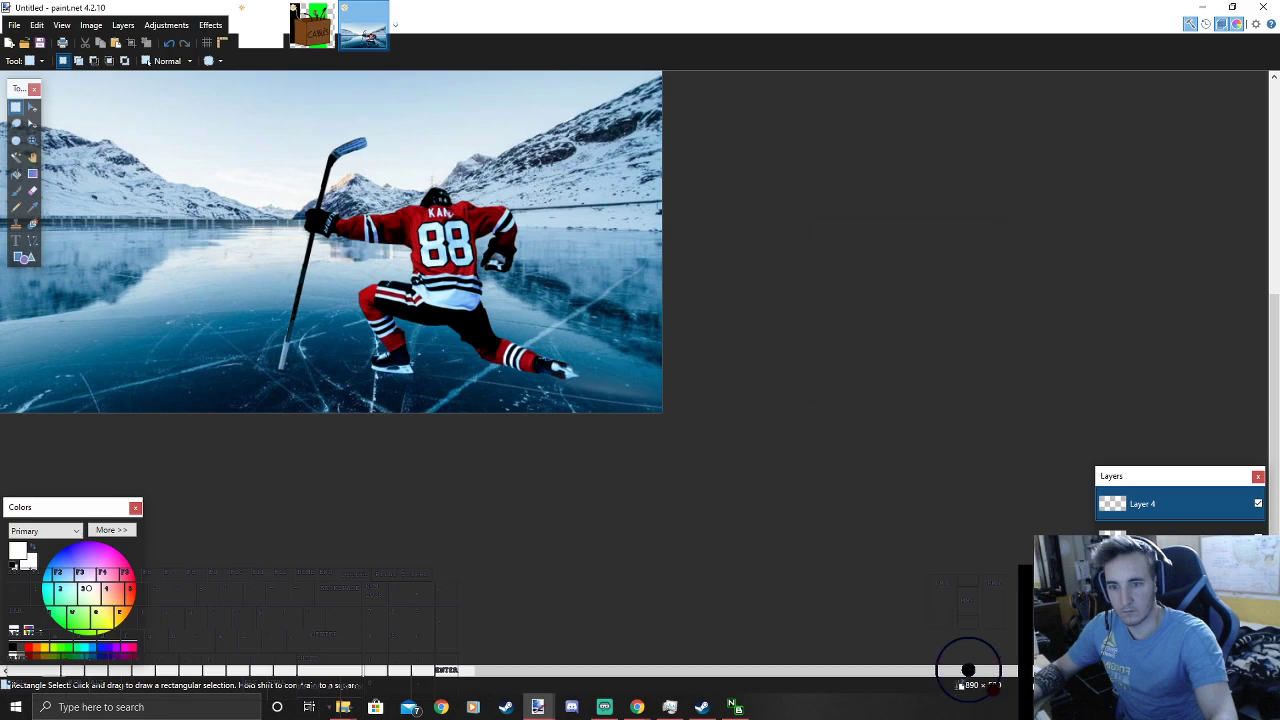
Step: Examine the whole composite, checking how the player and his skate track blend with the frozen lake
{"action": "scroll", "coordinate": [602, 399], "scroll_direction": "down", "scroll_amount": 4}
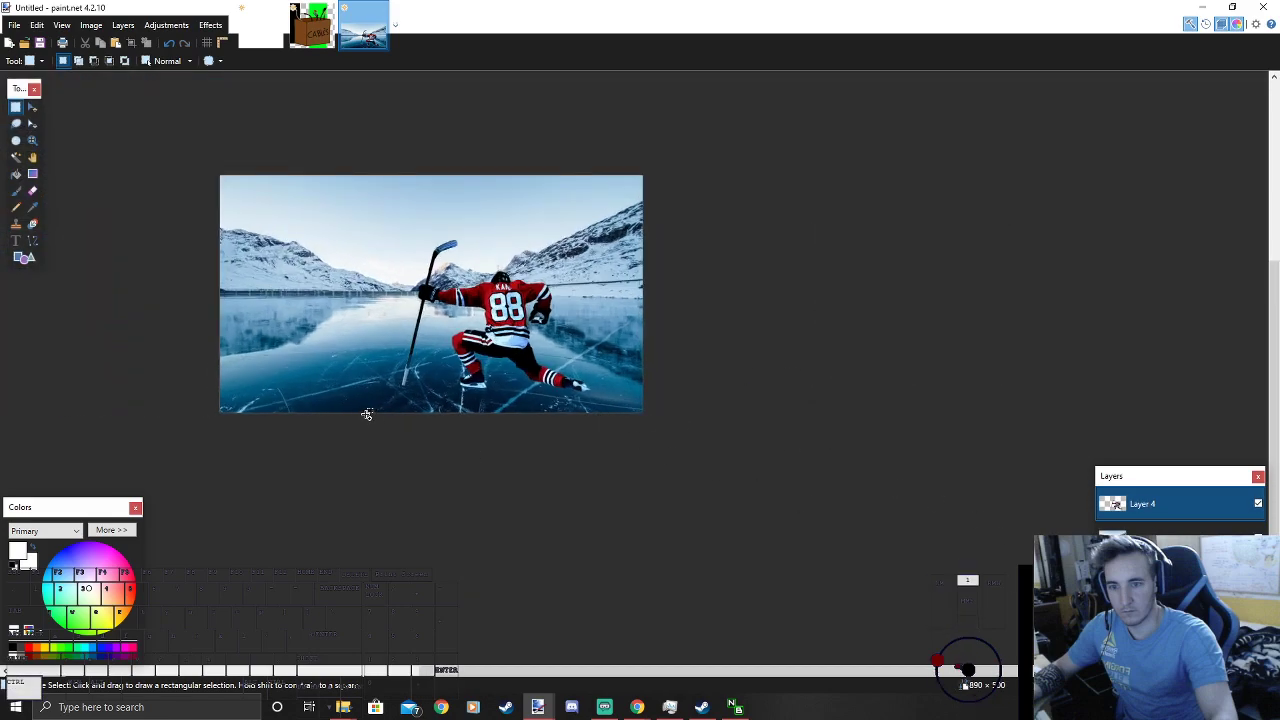
{"action": "scroll", "coordinate": [367, 414], "scroll_direction": "up", "scroll_amount": 3}
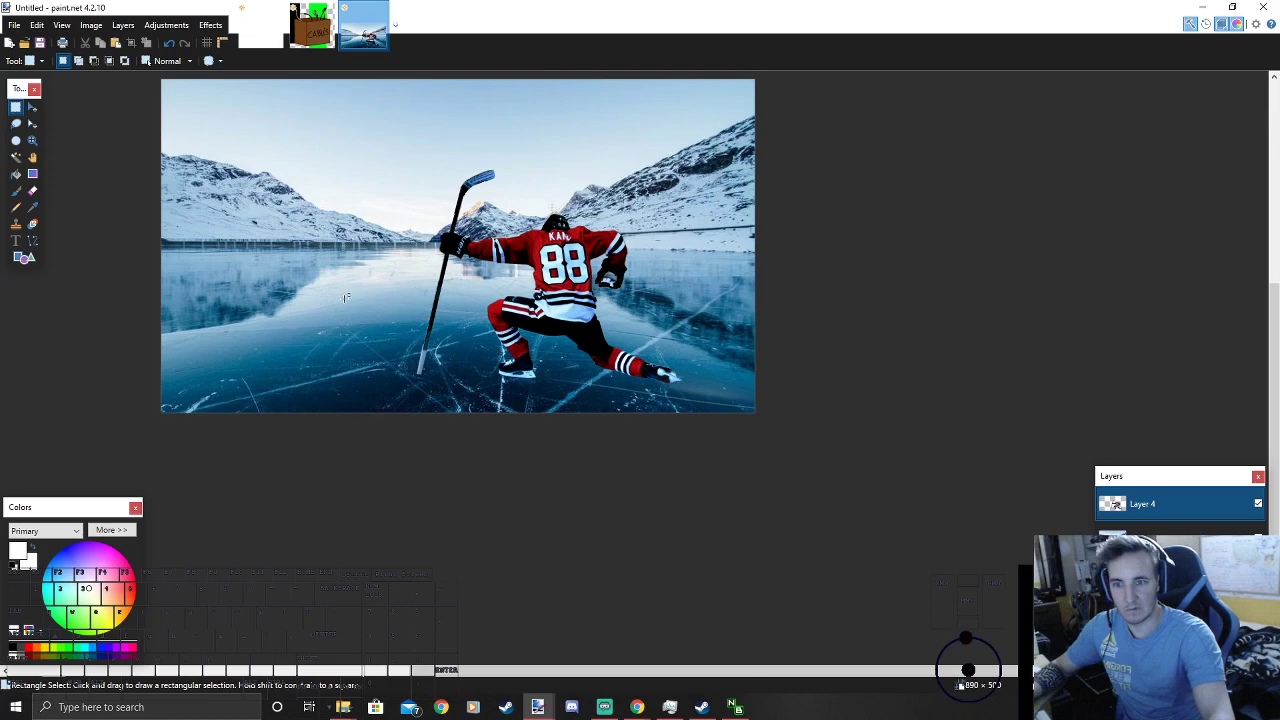
{"action": "left_click", "coordinate": [1165, 532]}
{"action": "scroll", "coordinate": [574, 409], "scroll_direction": "right", "scroll_amount": 5}
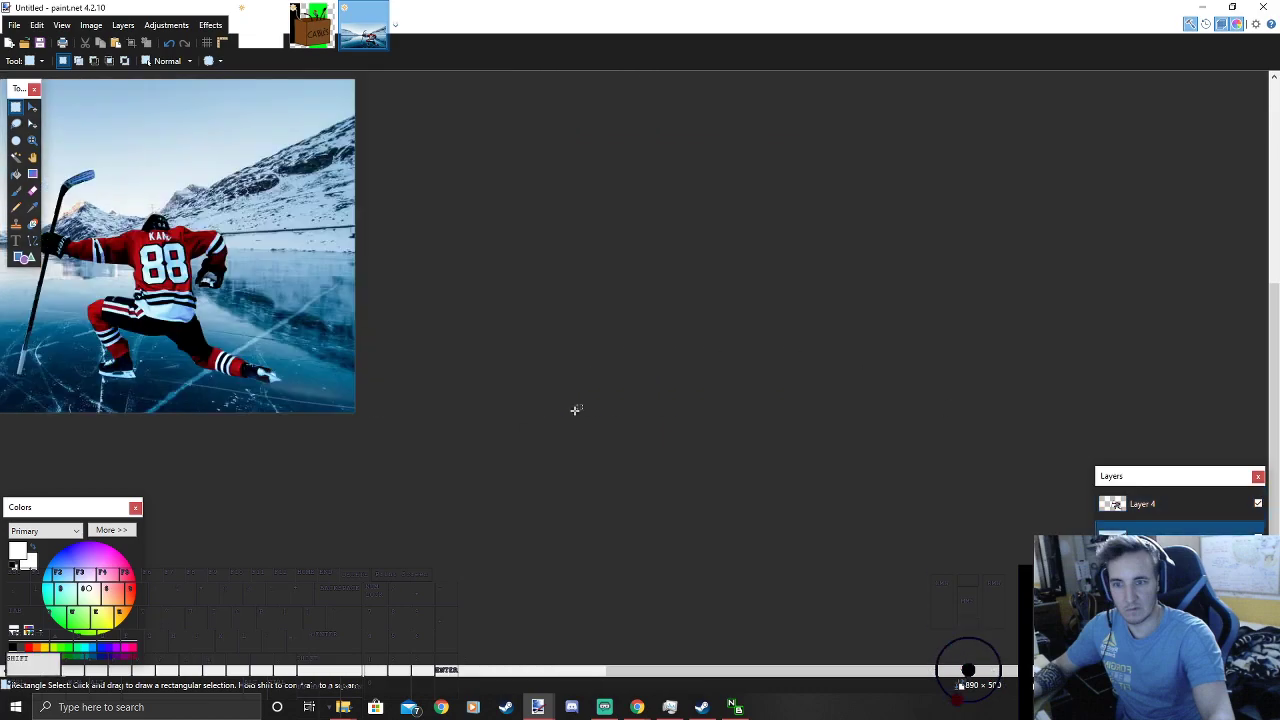
{"action": "scroll", "coordinate": [680, 398], "scroll_direction": "left", "scroll_amount": 5}
{"action": "scroll", "coordinate": [667, 453], "scroll_direction": "up", "scroll_amount": 2}
{"action": "scroll", "coordinate": [667, 453], "scroll_direction": "down", "scroll_amount": 3}
{"action": "scroll", "coordinate": [516, 436], "scroll_direction": "up", "scroll_amount": 4}
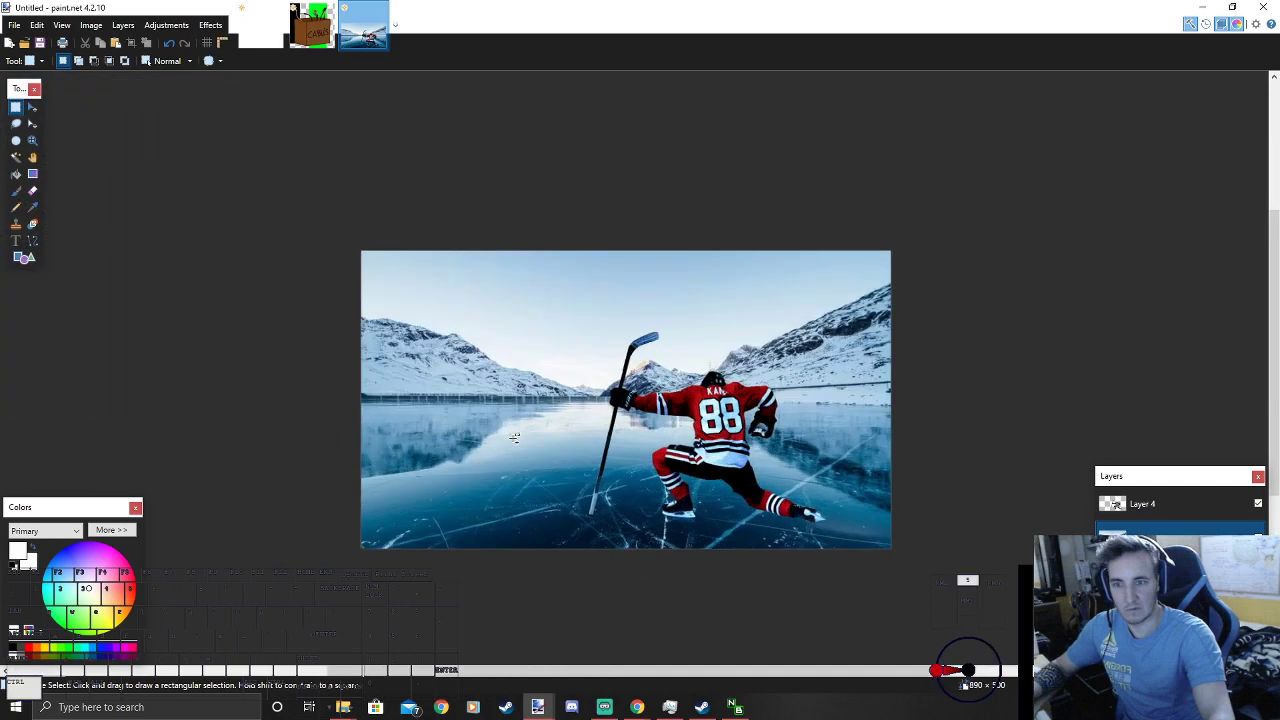
{"action": "scroll", "coordinate": [632, 364], "scroll_direction": "down", "scroll_amount": 1}
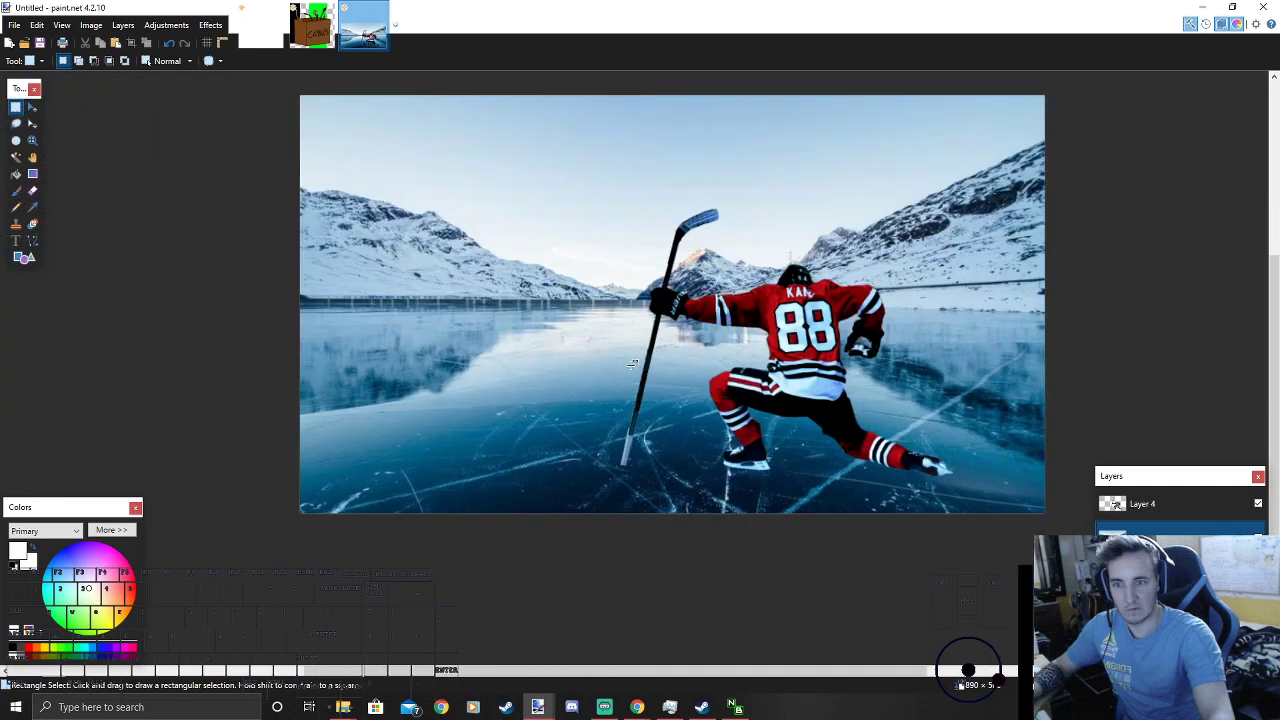
Step: Select the empty area around the player on his layer with the Magic Wand at 36% tolerance
{"action": "left_click", "coordinate": [1166, 505]}
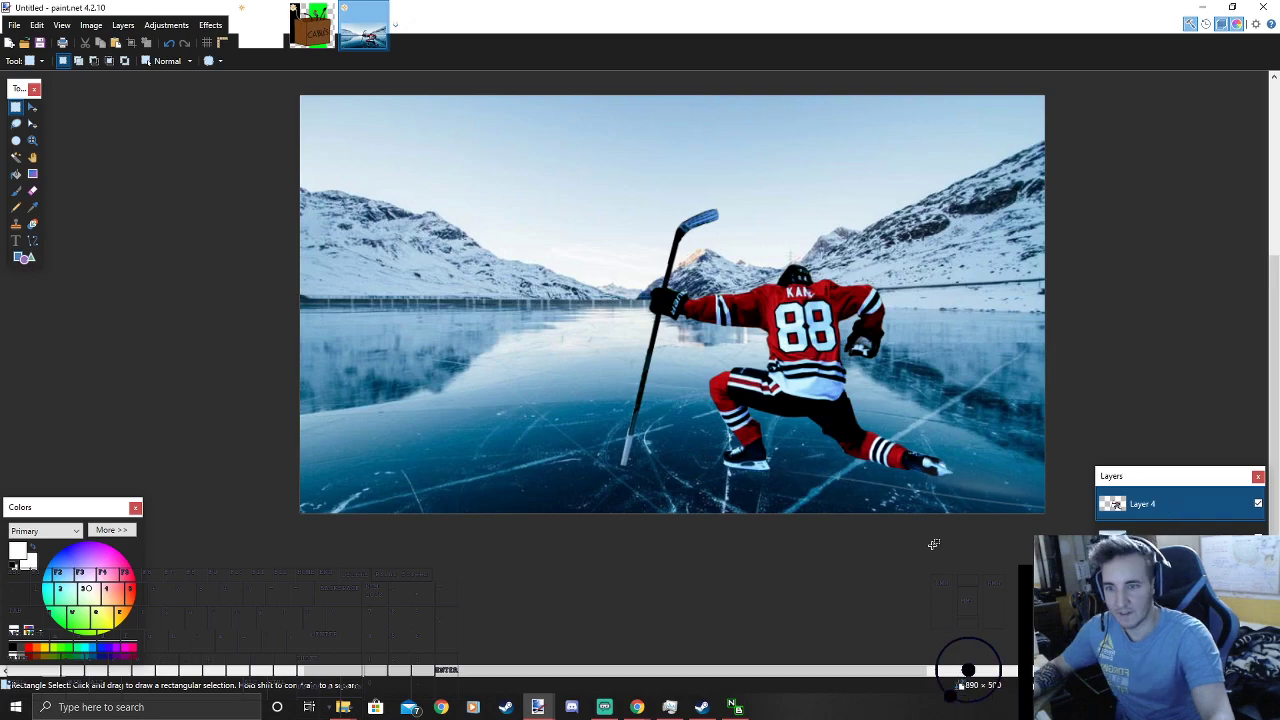
{"action": "scroll", "coordinate": [822, 508], "scroll_direction": "up", "scroll_amount": 3}
{"action": "scroll", "coordinate": [870, 470], "scroll_direction": "down", "scroll_amount": 3}
{"action": "scroll", "coordinate": [912, 428], "scroll_direction": "up", "scroll_amount": 1}
{"action": "scroll", "coordinate": [878, 444], "scroll_direction": "up", "scroll_amount": 1}
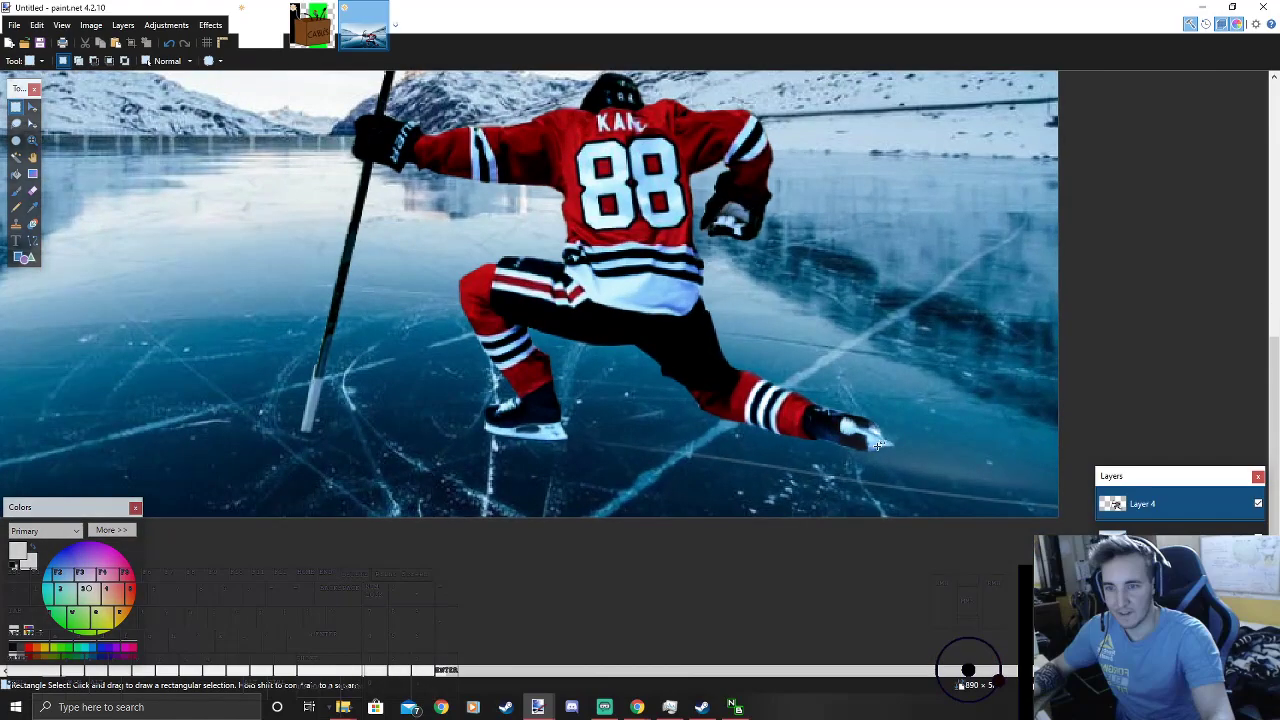
{"action": "left_click", "coordinate": [15, 156]}
{"action": "left_click", "coordinate": [922, 378]}
{"action": "left_click_drag", "start_coordinate": [311, 61], "coordinate": [318, 61]}
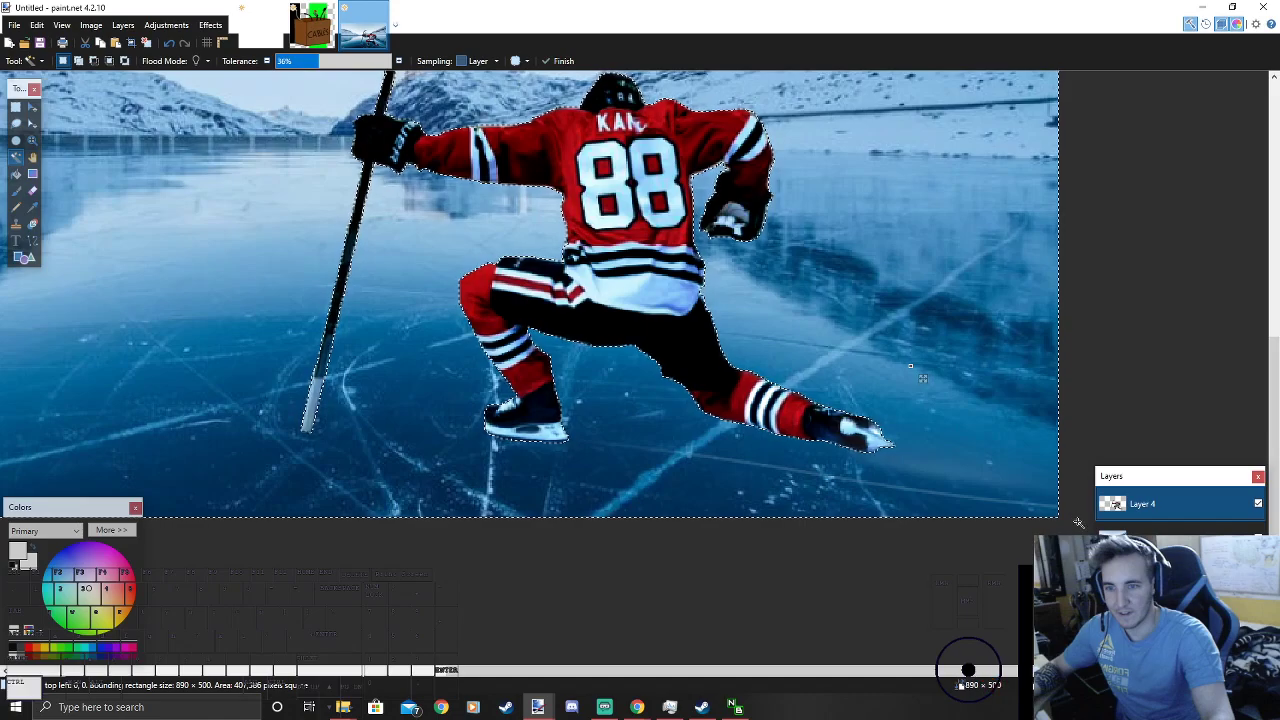
Step: Paste the copied player onto a new layer and clear the selection
{"action": "key", "text": "ctrl+d"}
{"action": "left_click", "coordinate": [1105, 654]}
{"action": "key", "text": "ctrl+v"}
{"action": "left_click", "coordinate": [15, 107]}
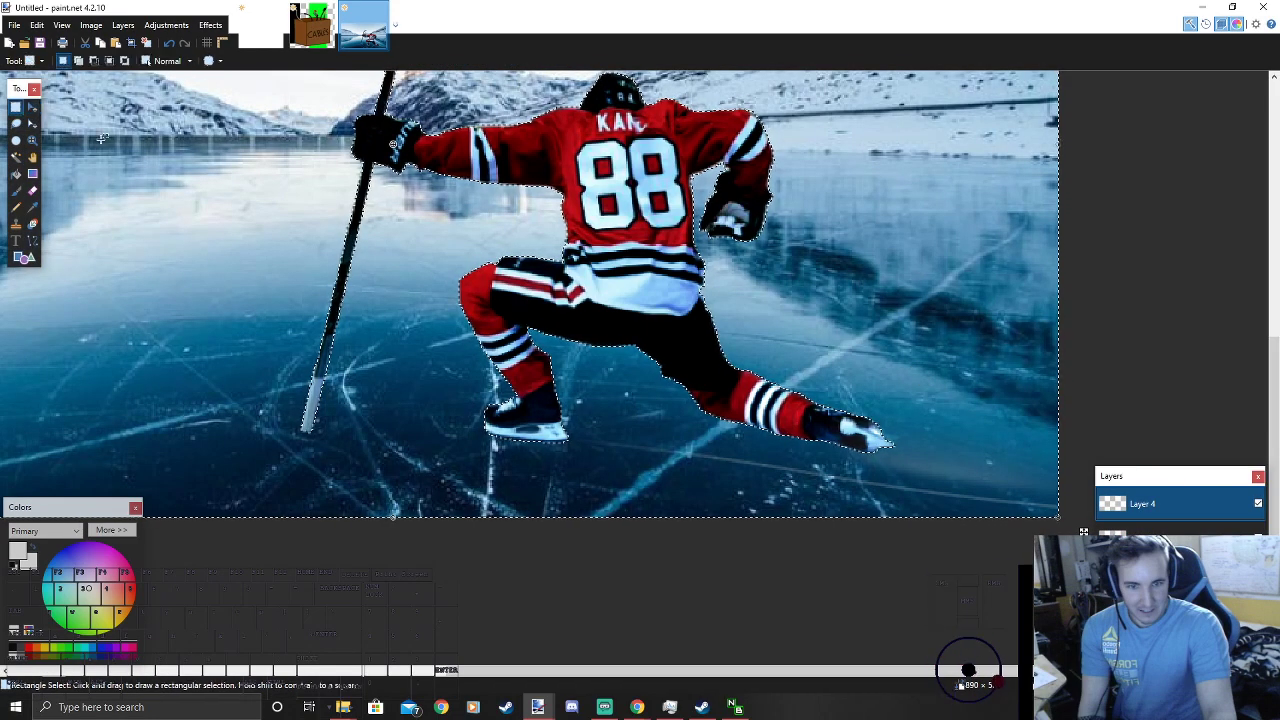
{"action": "key", "text": "ctrl+d"}
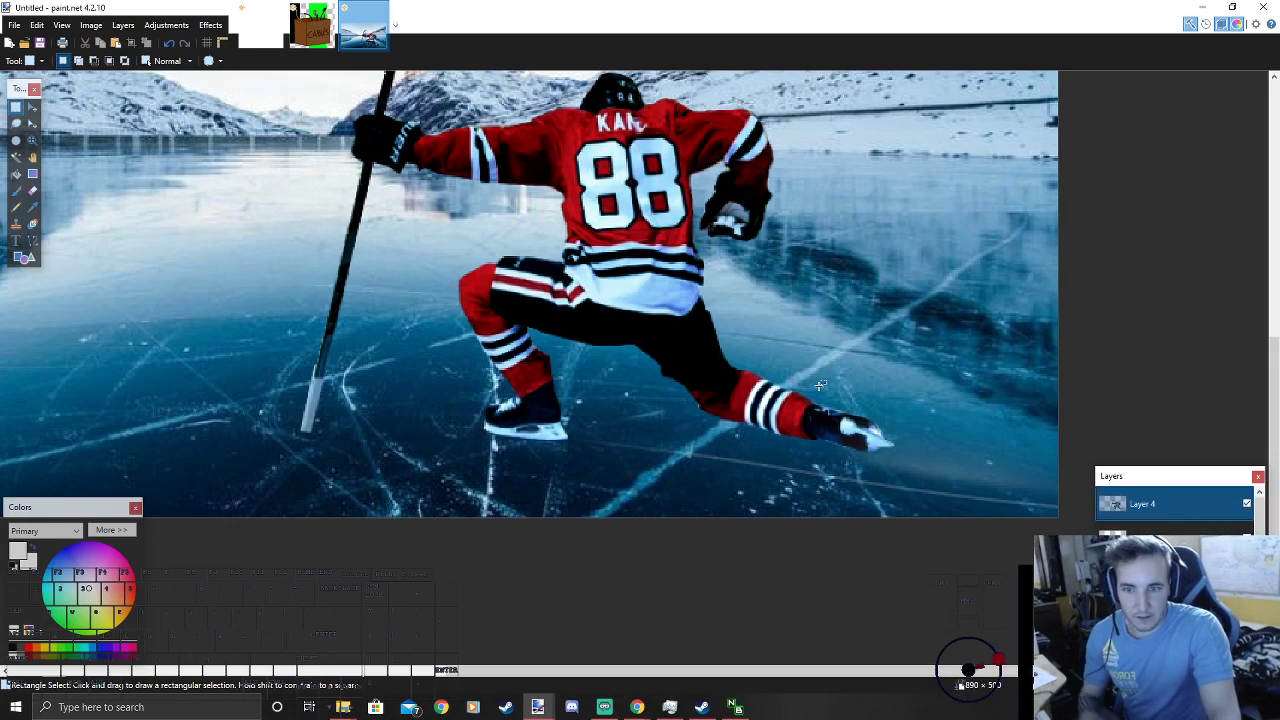
{"action": "scroll", "coordinate": [538, 341], "scroll_direction": "down", "scroll_amount": 2}
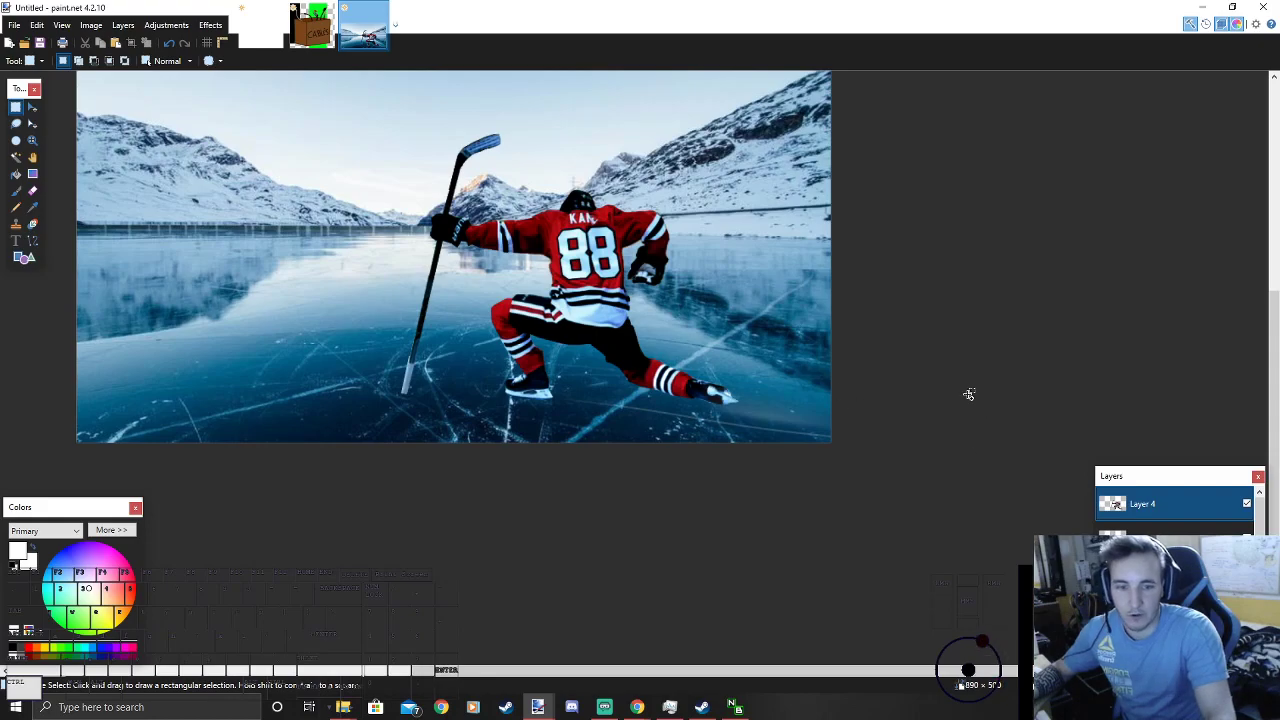
Step: Select the jersey's white hem and waist stripes with the Magic Wand at 36% tolerance
{"action": "scroll", "coordinate": [473, 259], "scroll_direction": "up", "scroll_amount": 3}
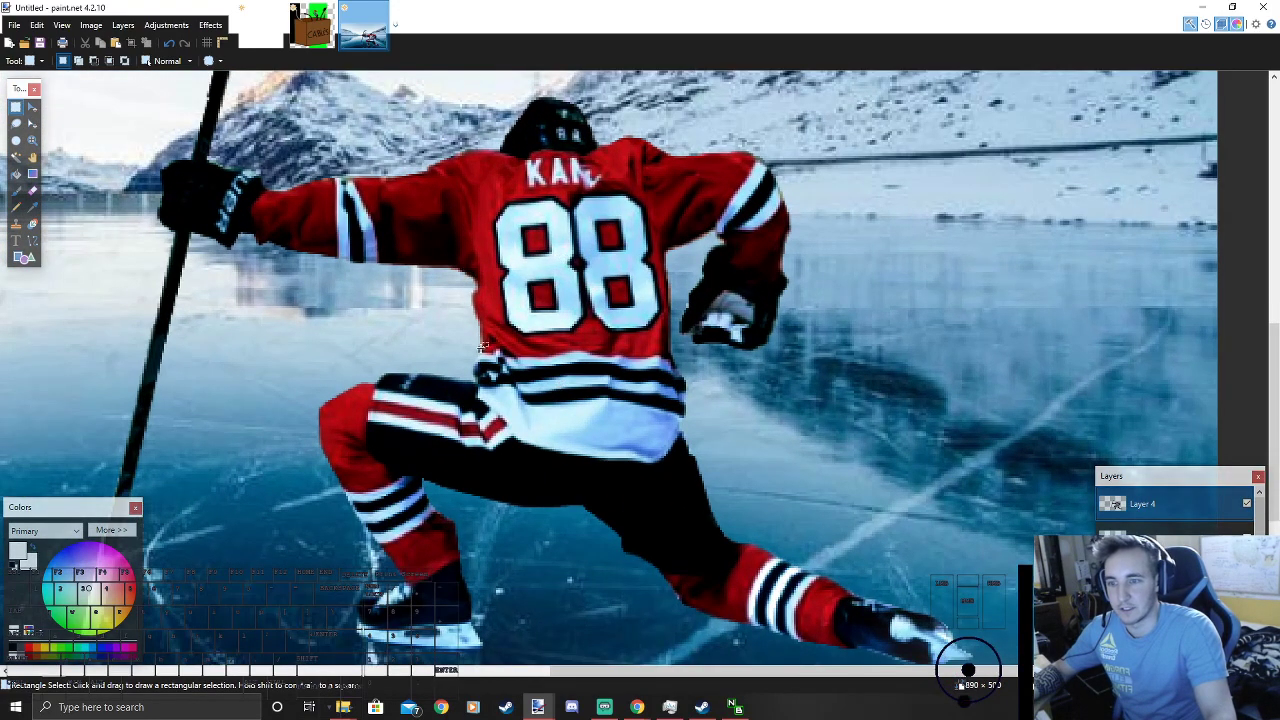
{"action": "left_click", "coordinate": [16, 157]}
{"action": "left_click", "coordinate": [600, 432]}
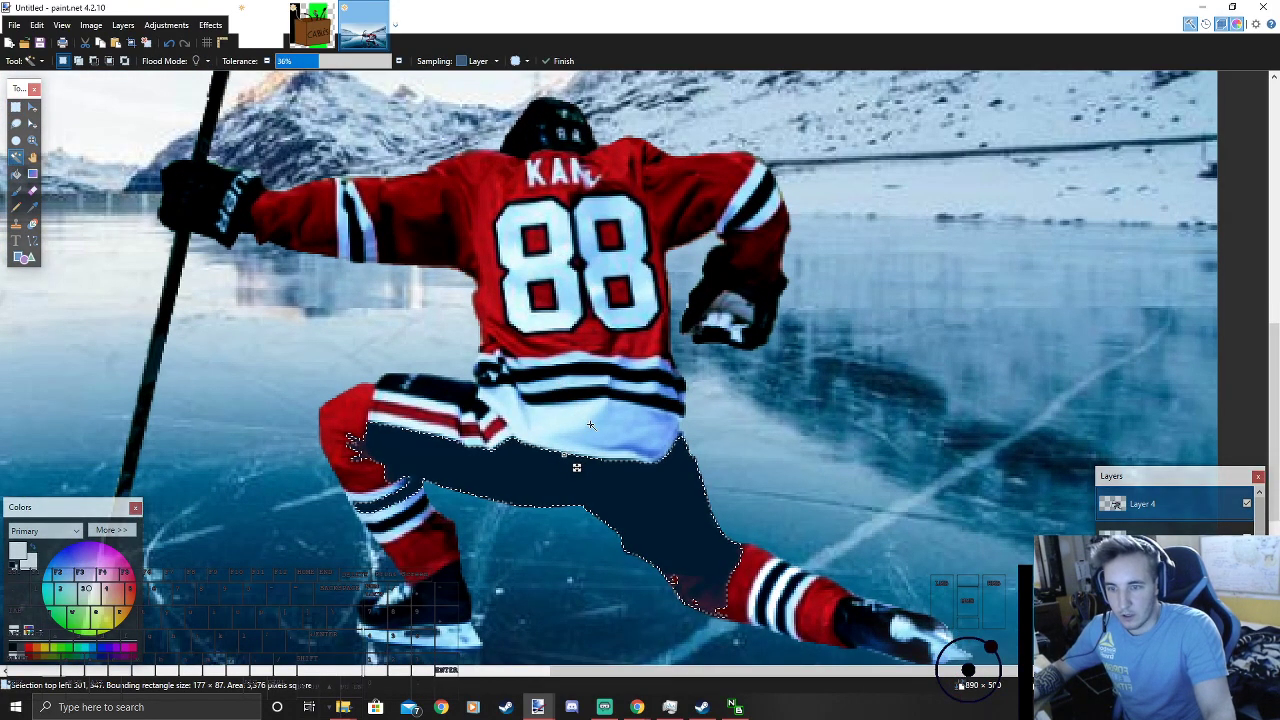
{"action": "scroll", "coordinate": [588, 392], "scroll_direction": "up", "scroll_amount": 2}
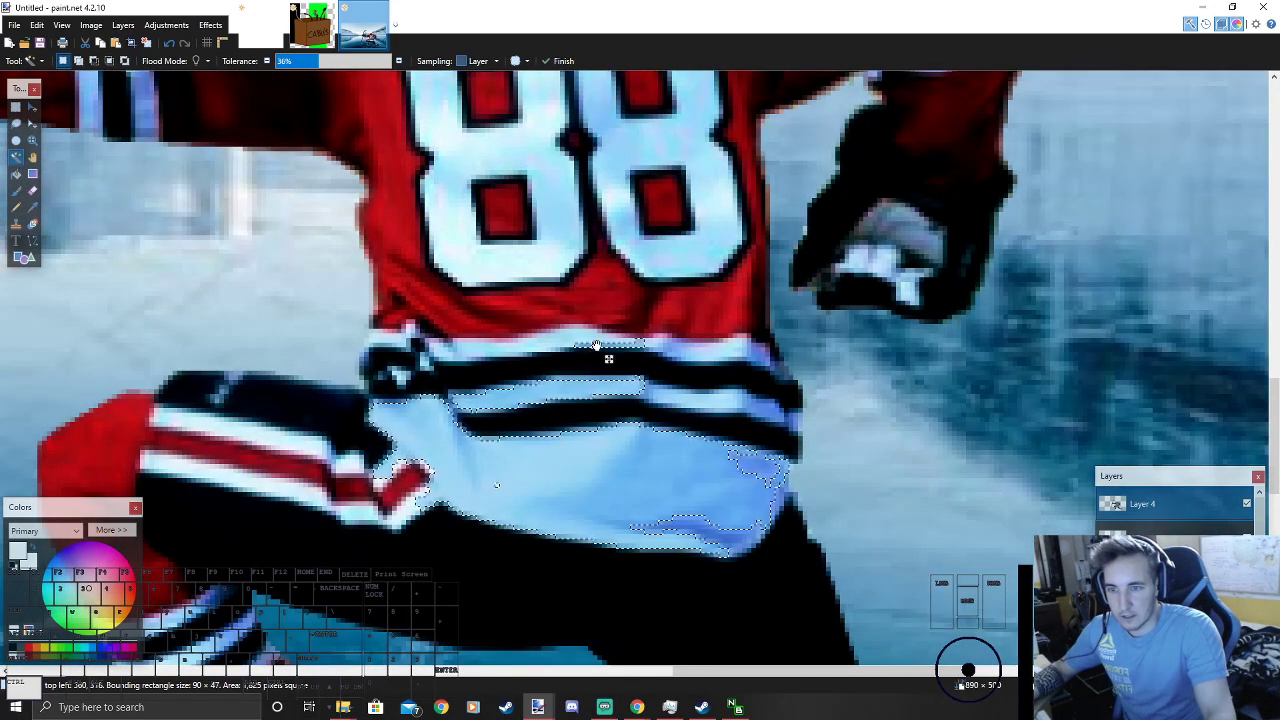
{"action": "left_click", "coordinate": [576, 336], "text": "ctrl"}
{"action": "left_click", "coordinate": [728, 352], "text": "ctrl"}
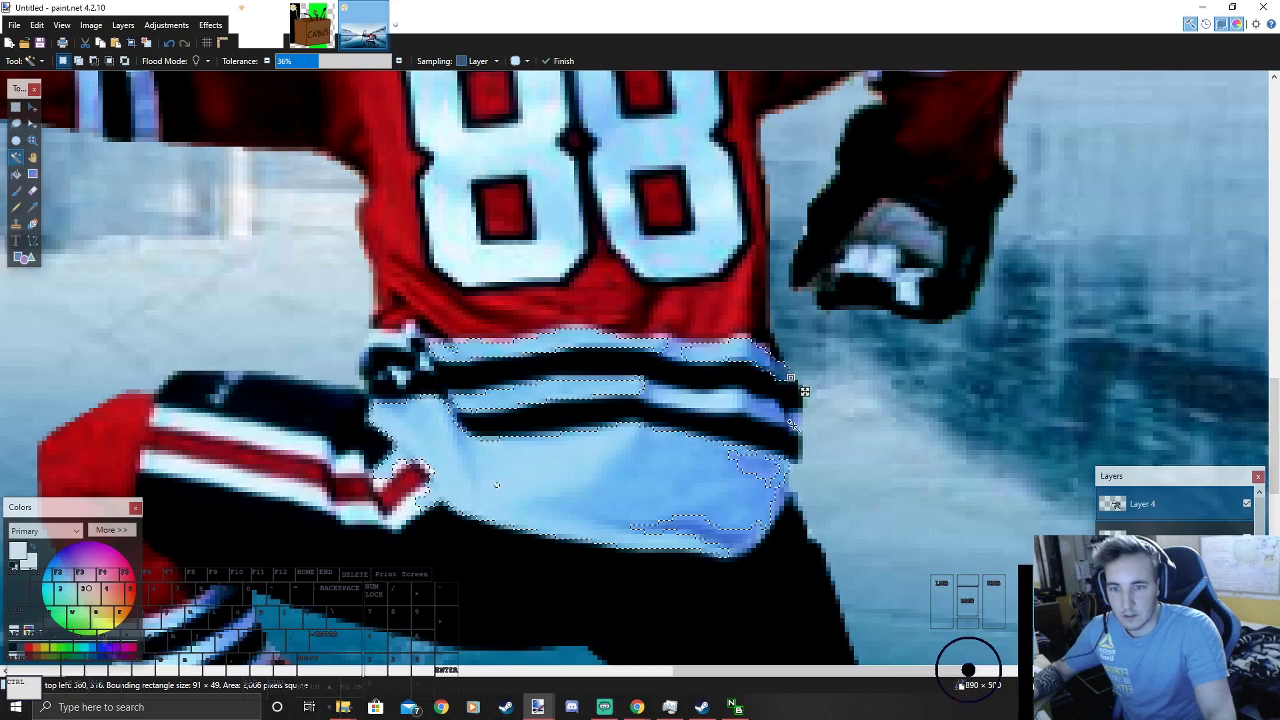
{"action": "left_click", "coordinate": [725, 510], "text": "ctrl"}
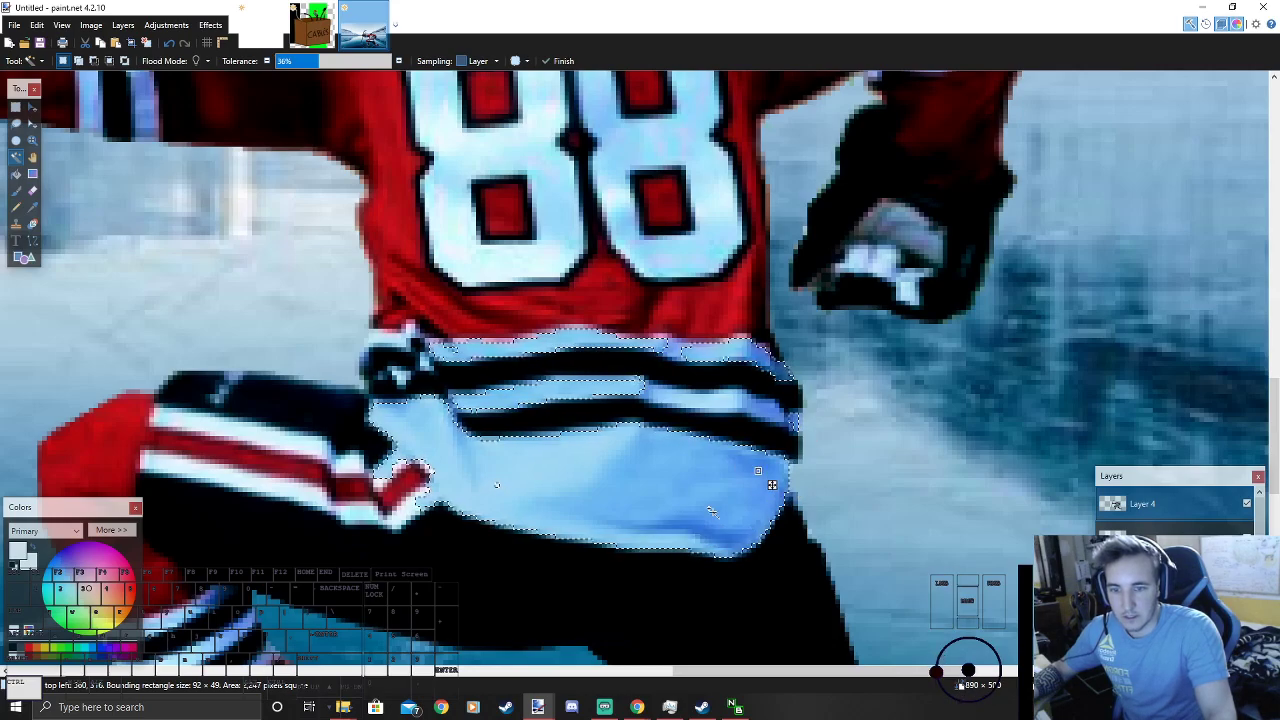
{"action": "left_click", "coordinate": [431, 504], "text": "ctrl"}
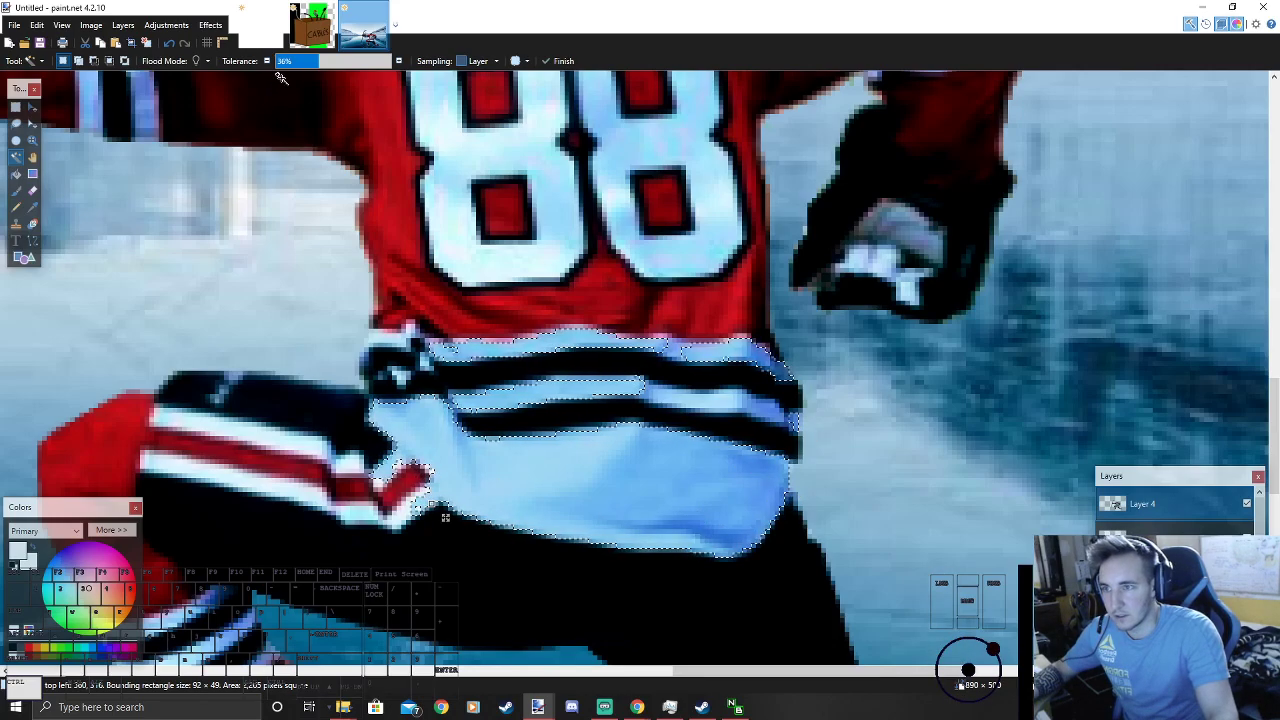
Step: Raise the Magic Wand tolerance to 39% and add the white pant stripes and the white patches at the waist to the selection
{"action": "left_click_drag", "start_coordinate": [314, 62], "coordinate": [322, 62]}
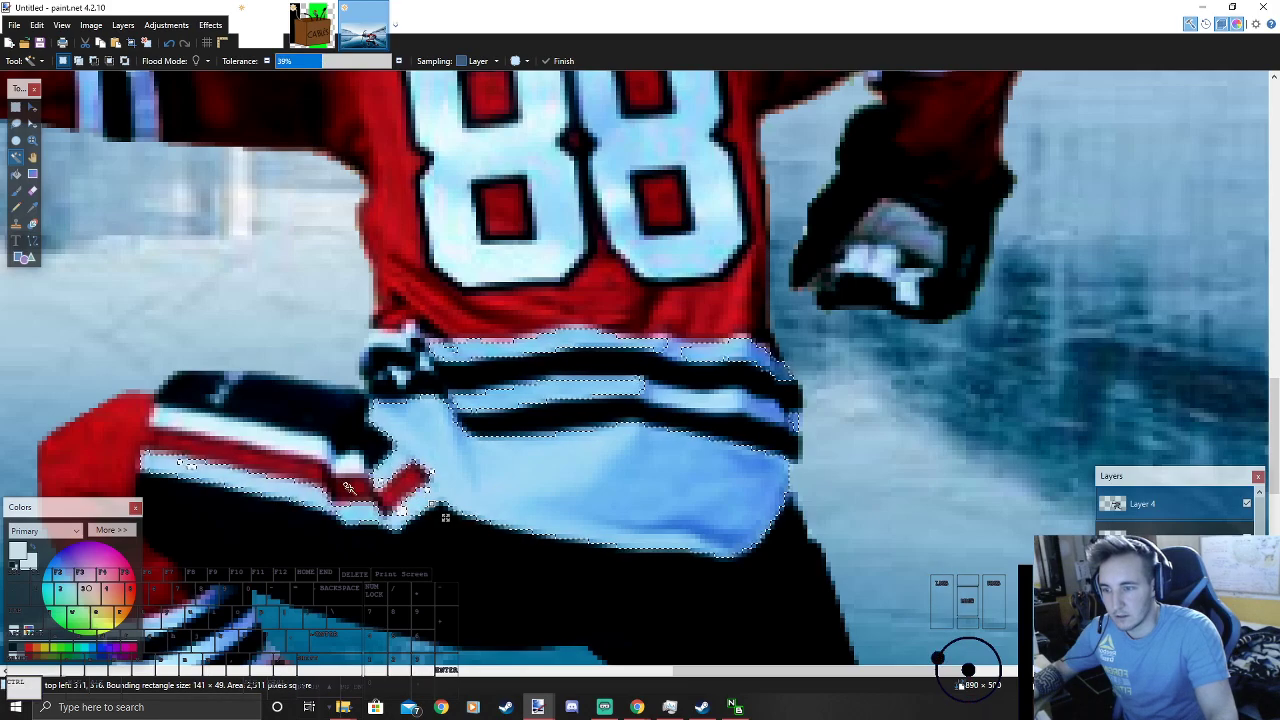
{"action": "left_click", "coordinate": [307, 446], "text": "ctrl"}
{"action": "left_click", "coordinate": [193, 466], "text": "ctrl"}
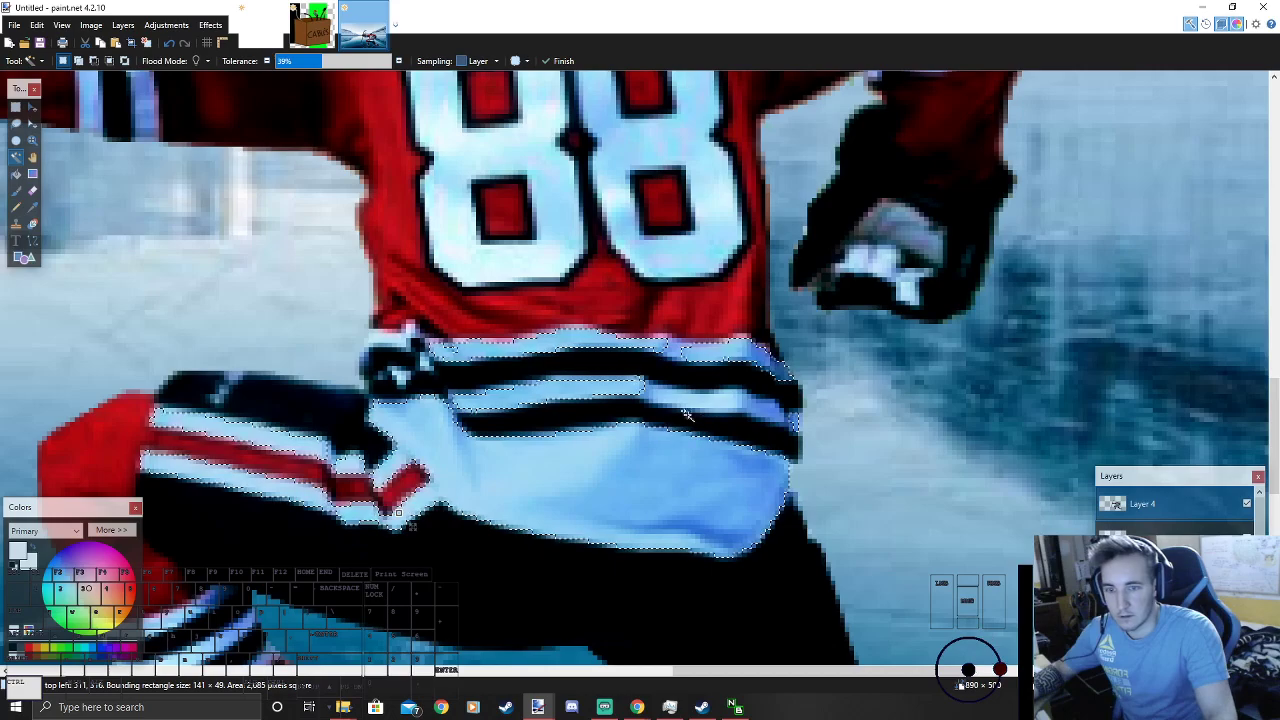
{"action": "left_click", "coordinate": [402, 378], "text": "ctrl"}
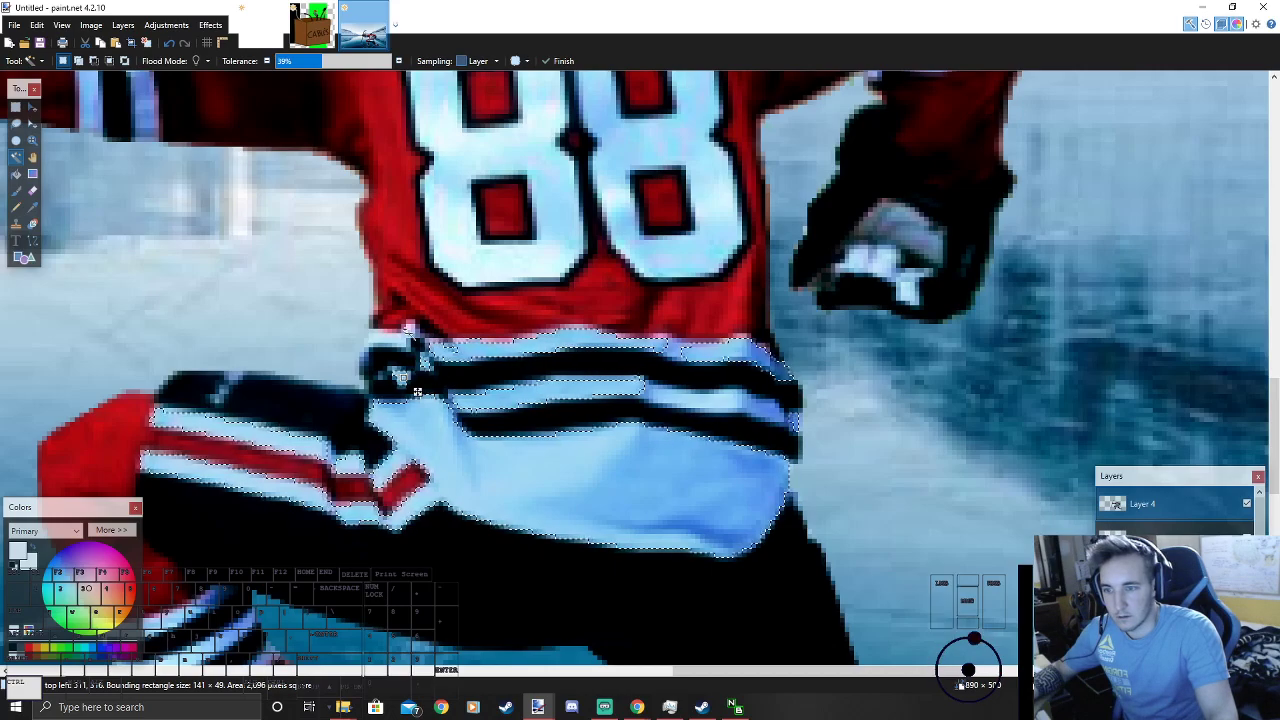
Step: Add the white 88 numerals and the light patches of the bent arm's glove to the selection
{"action": "left_click", "coordinate": [462, 270], "text": "ctrl"}
{"action": "left_click", "coordinate": [680, 253], "text": "ctrl"}
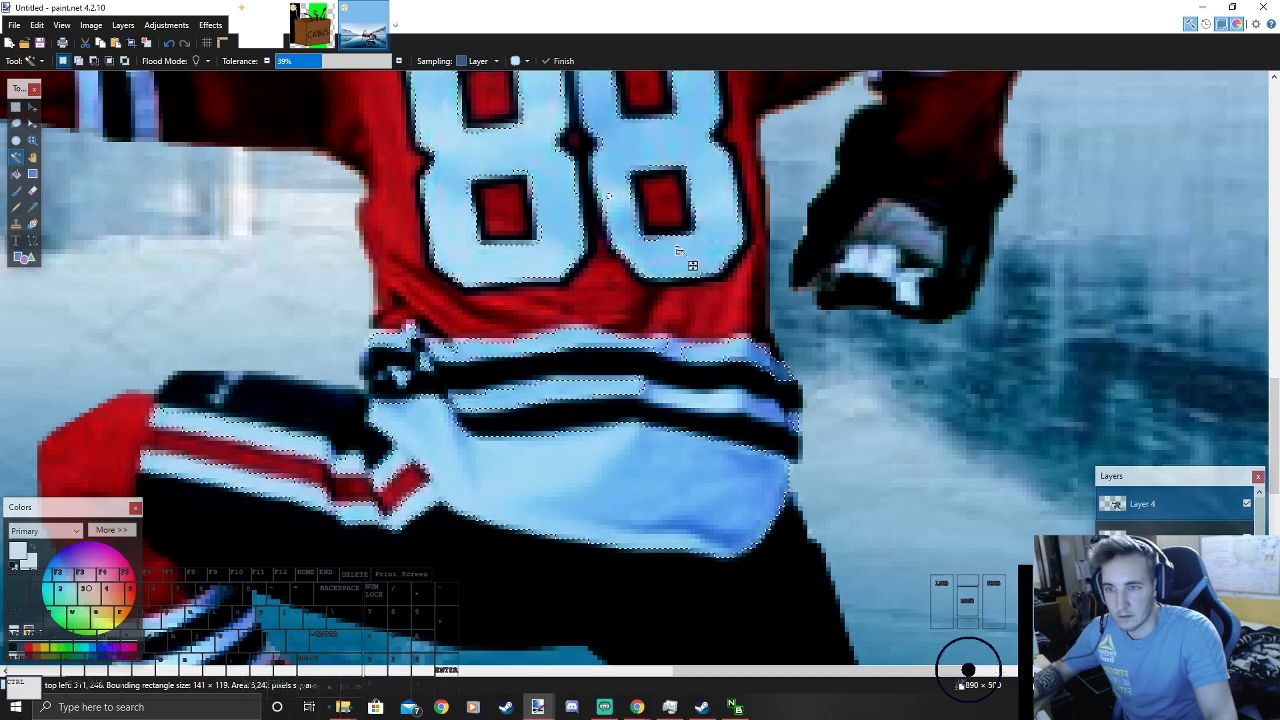
{"action": "left_click", "coordinate": [890, 260], "text": "ctrl"}
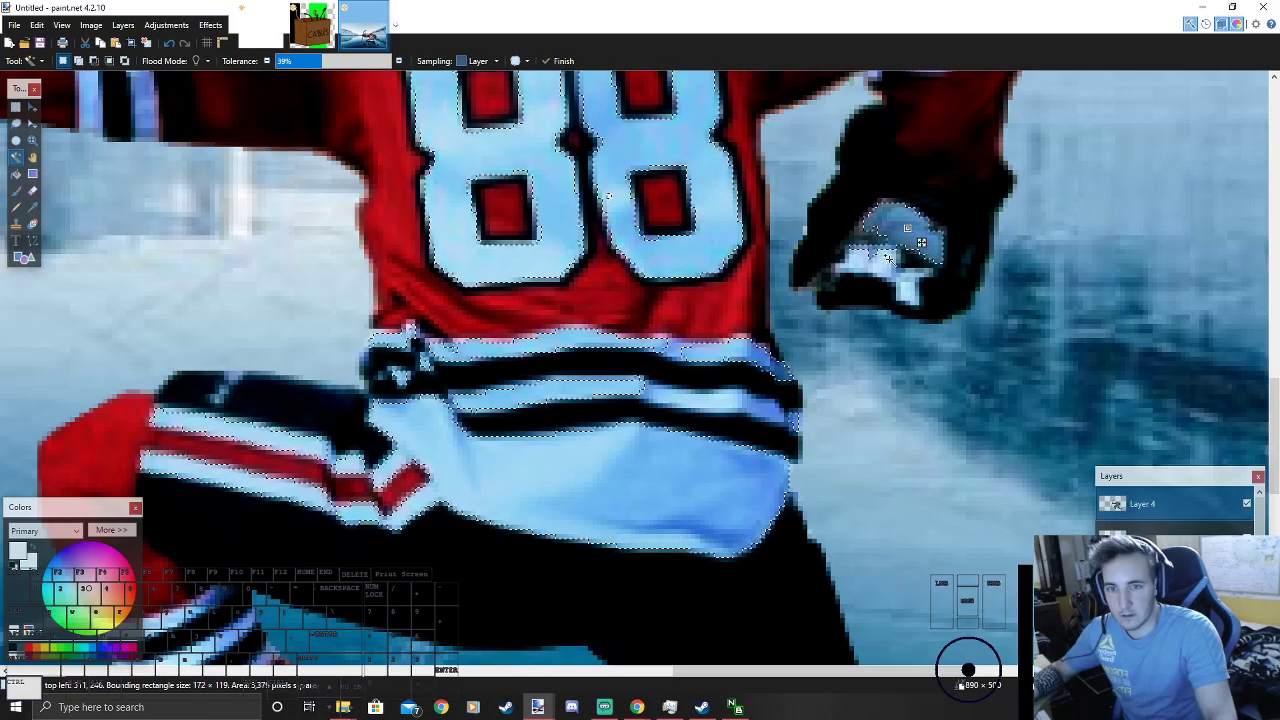
Step: Add the white sleeve stripes on the bent arm and the outstretched arm to the selection
{"action": "scroll", "coordinate": [880, 320], "scroll_direction": "up", "scroll_amount": 3}
{"action": "left_click", "coordinate": [972, 352], "text": "ctrl"}
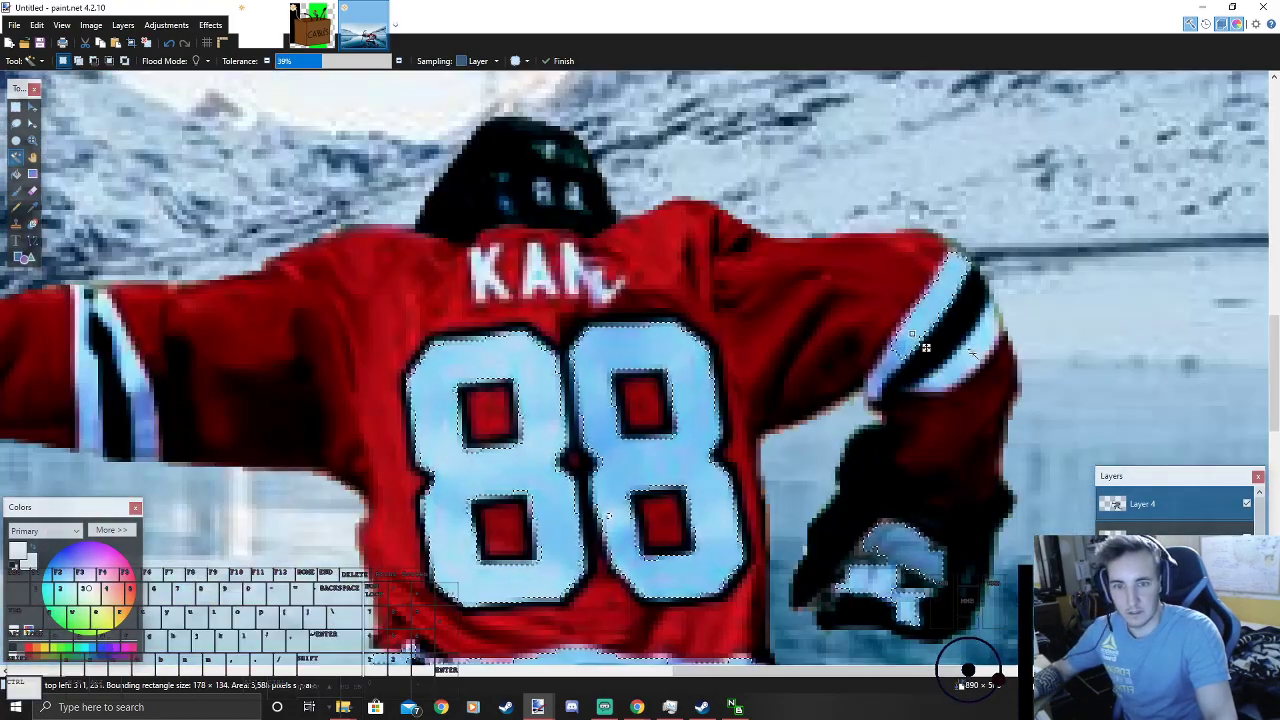
{"action": "scroll", "coordinate": [884, 368], "scroll_direction": "down", "scroll_amount": 3}
{"action": "scroll", "coordinate": [522, 358], "scroll_direction": "up", "scroll_amount": 3}
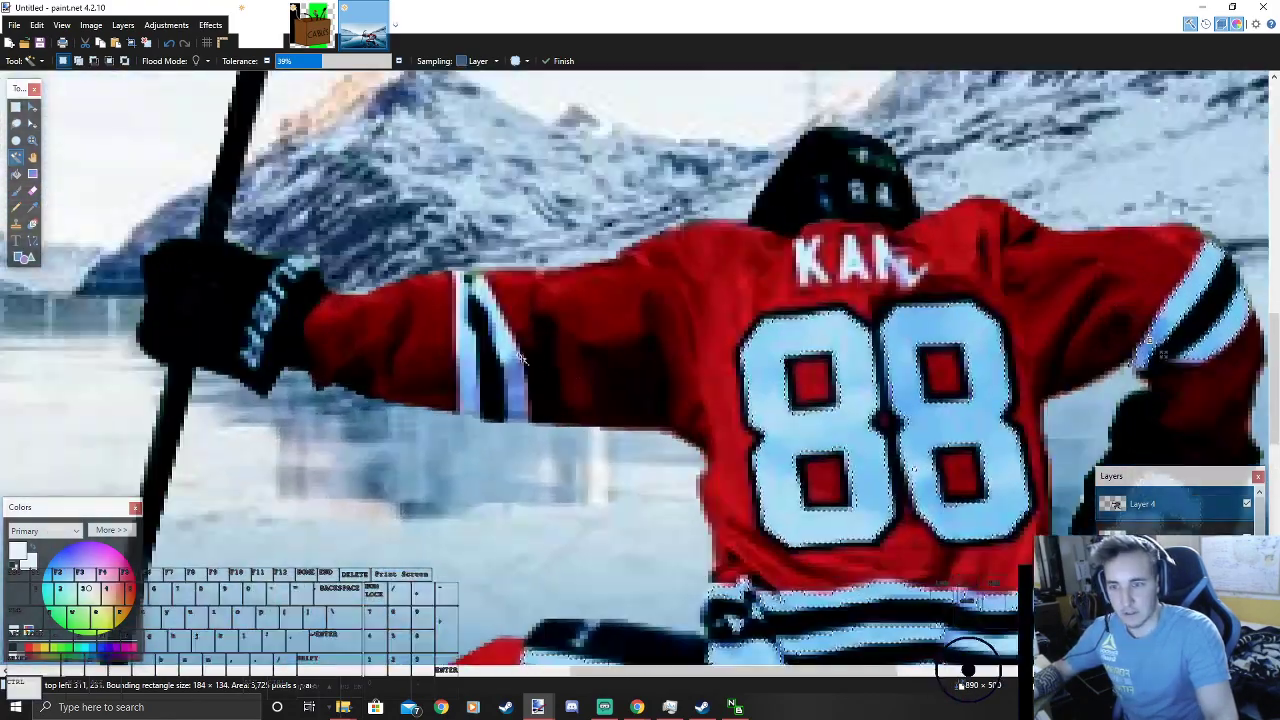
{"action": "left_click", "coordinate": [467, 382], "text": "ctrl"}
{"action": "left_click", "coordinate": [461, 288], "text": "ctrl"}
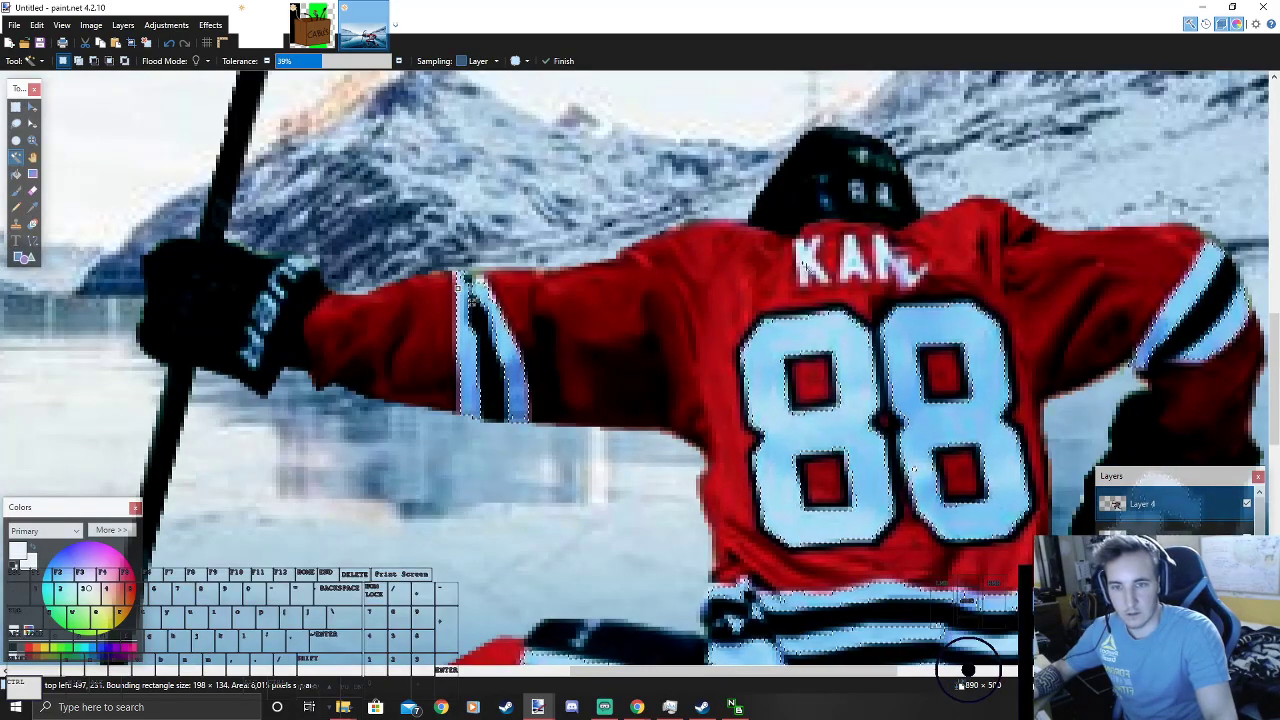
Step: Add the three white stripes on the front leg's sock to the selection
{"action": "scroll", "coordinate": [593, 294], "scroll_direction": "down", "scroll_amount": 3}
{"action": "scroll", "coordinate": [581, 521], "scroll_direction": "up", "scroll_amount": 4}
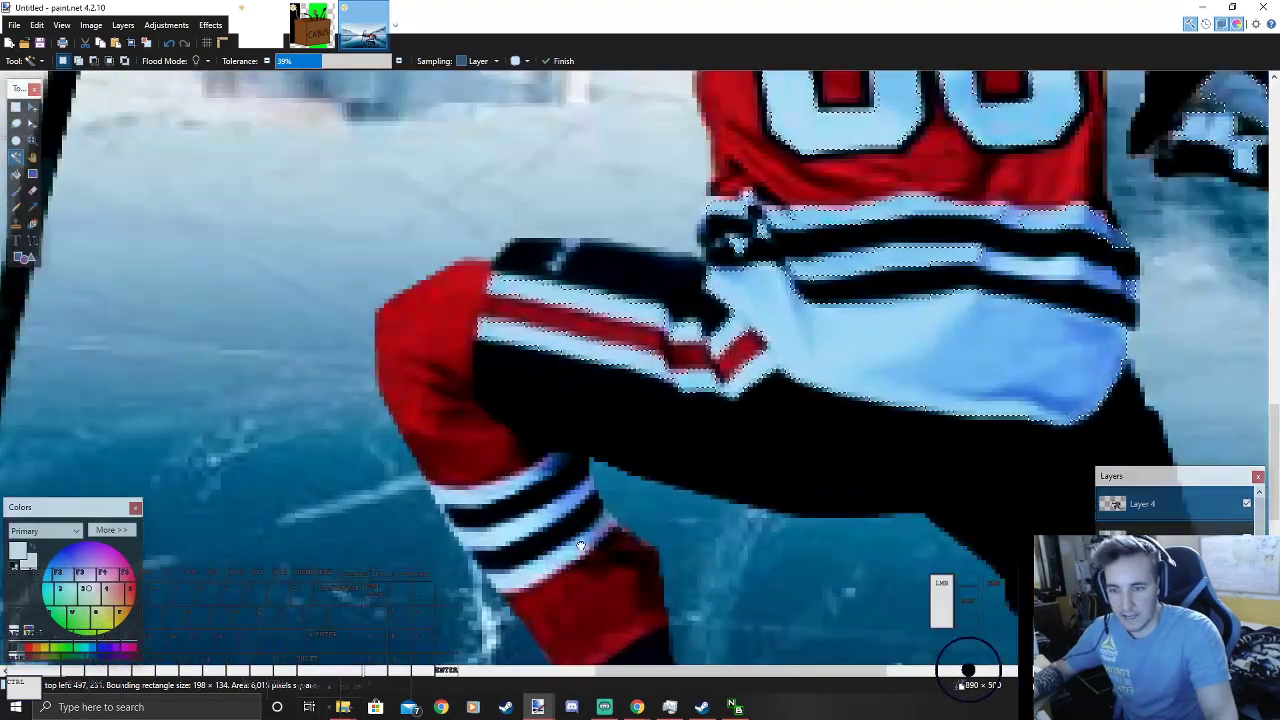
{"action": "left_click", "coordinate": [577, 541], "text": "ctrl"}
{"action": "left_click", "coordinate": [556, 512], "text": "ctrl"}
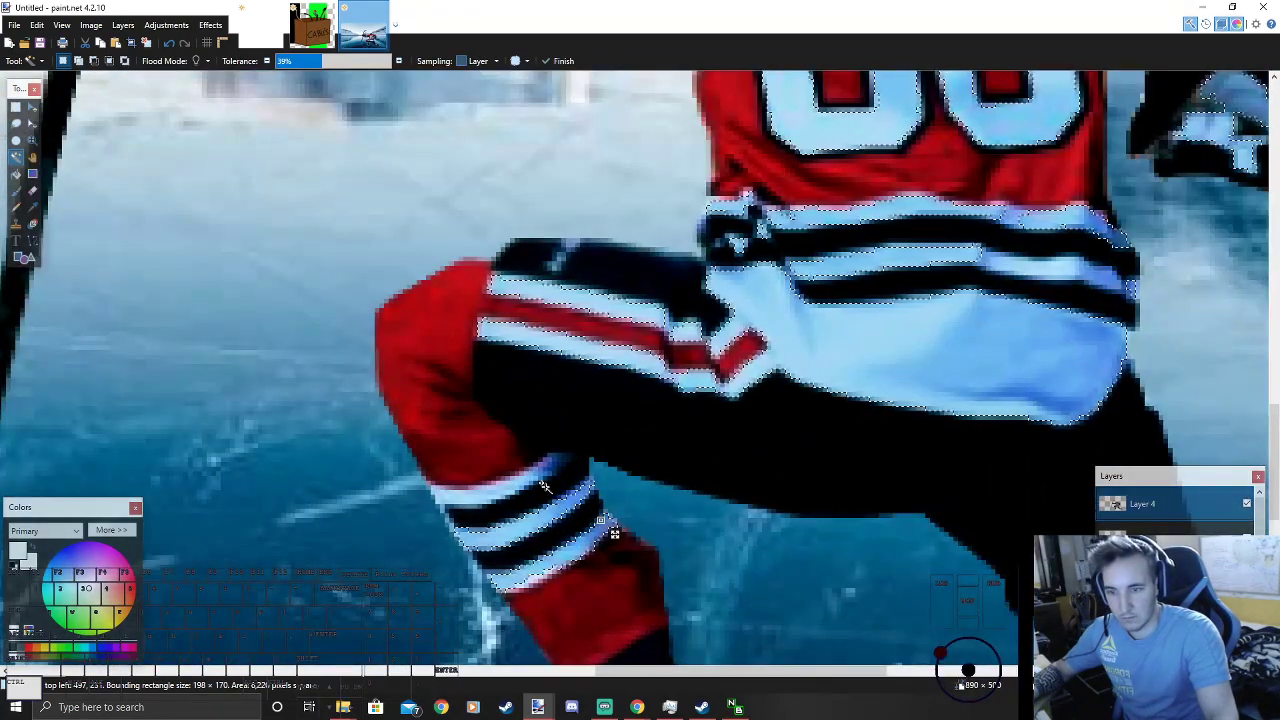
{"action": "left_click", "coordinate": [536, 480], "text": "ctrl"}
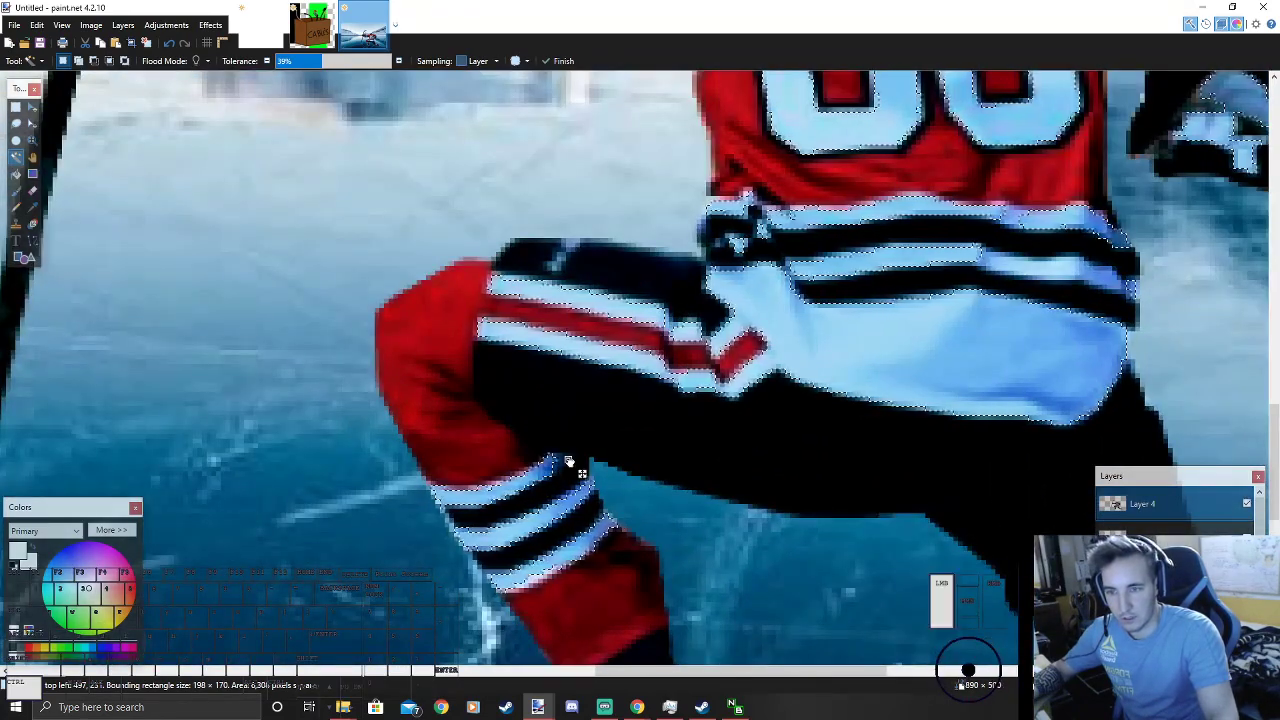
Step: Add the three white stripes on the rear leg's sock to the selection
{"action": "scroll", "coordinate": [565, 467], "scroll_direction": "down", "scroll_amount": 3}
{"action": "scroll", "coordinate": [722, 553], "scroll_direction": "up", "scroll_amount": 4}
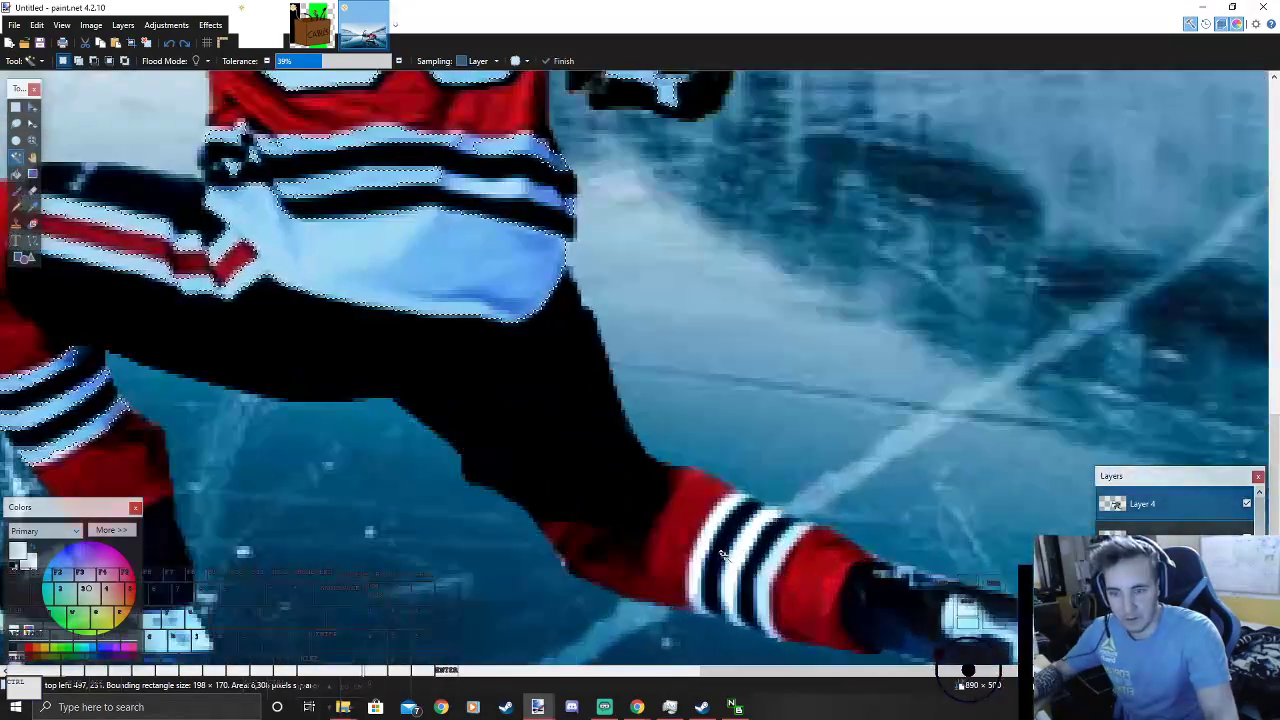
{"action": "left_click", "coordinate": [702, 551], "text": "ctrl"}
{"action": "left_click", "coordinate": [745, 553], "text": "ctrl"}
{"action": "left_click", "coordinate": [780, 568], "text": "ctrl"}
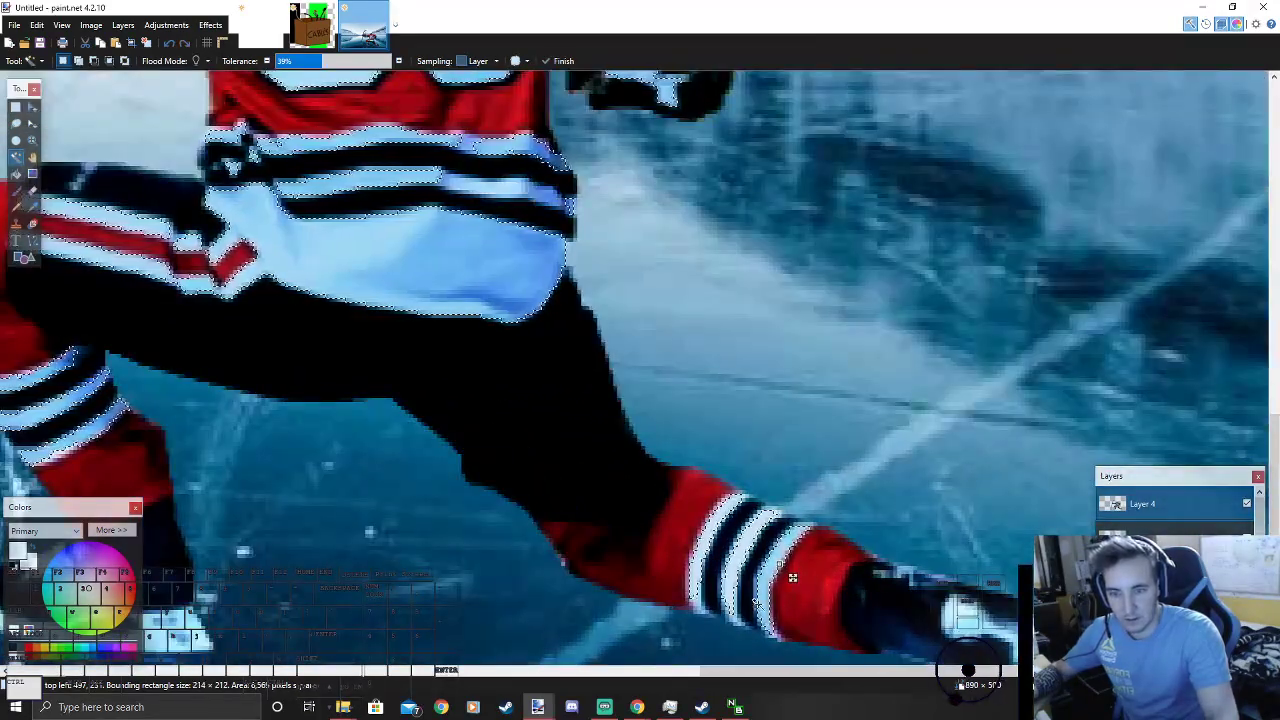
Step: Refine the selection around the outstretched arm's sleeve stripes with Lasso Select, adding the missed edge pixels
{"action": "scroll", "coordinate": [704, 616], "scroll_direction": "down", "scroll_amount": 4}
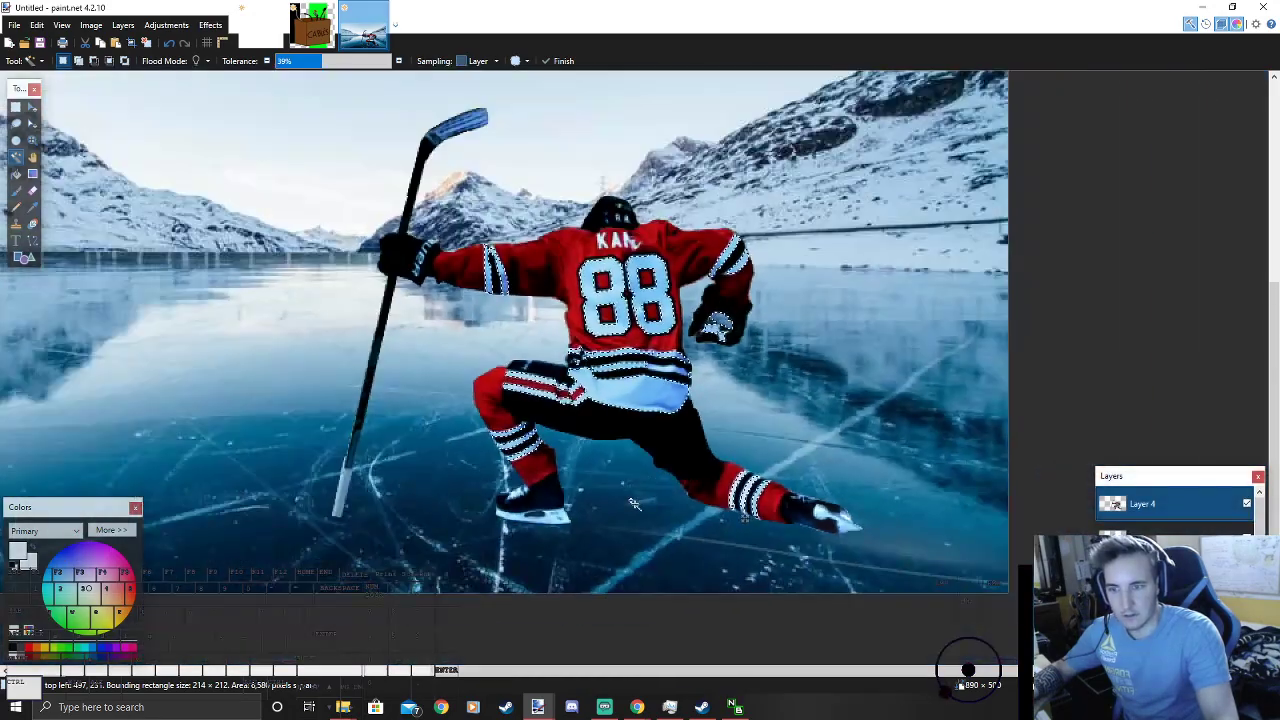
{"action": "scroll", "coordinate": [724, 517], "scroll_direction": "up", "scroll_amount": 1}
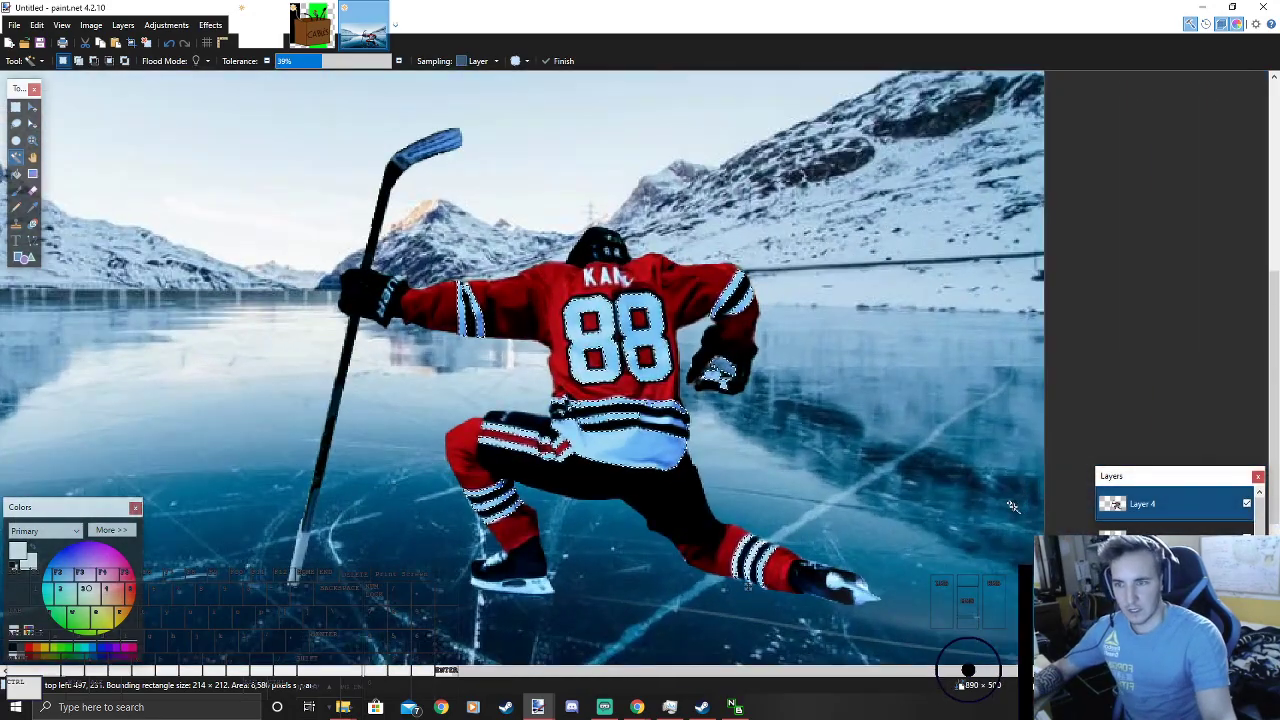
{"action": "scroll", "coordinate": [640, 360], "scroll_direction": "up", "scroll_amount": 3}
{"action": "key", "text": "s"}
{"action": "key", "text": "s"}
{"action": "scroll", "coordinate": [686, 404], "scroll_direction": "up", "scroll_amount": 2}
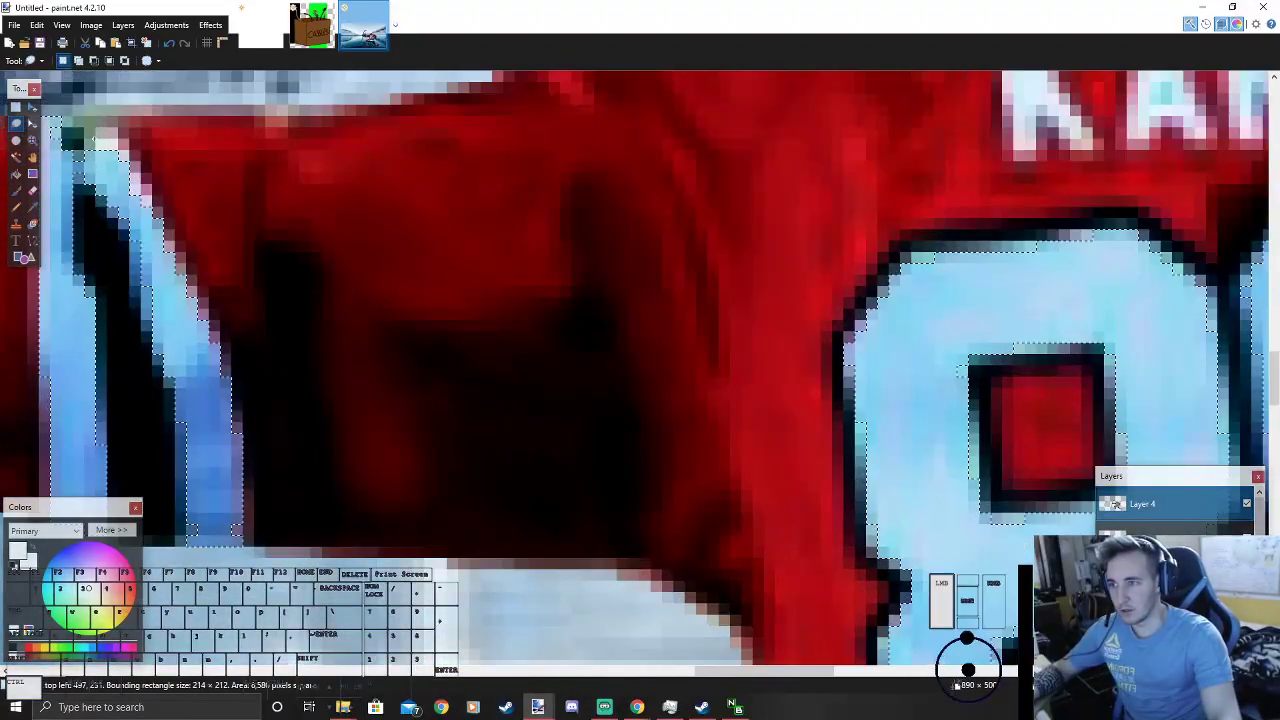
{"action": "left_click_drag", "start_coordinate": [168, 247], "coordinate": [185, 315]}
{"action": "left_click_drag", "start_coordinate": [158, 238], "coordinate": [156, 234]}
{"action": "left_click_drag", "start_coordinate": [240, 512], "coordinate": [222, 540]}
{"action": "mouse_move", "coordinate": [179, 400]}
{"action": "left_mouse_down"}
{"action": "mouse_move", "coordinate": [190, 526]}
{"action": "mouse_move", "coordinate": [204, 540]}
{"action": "left_mouse_up"}
{"action": "scroll", "coordinate": [211, 478], "scroll_direction": "down", "scroll_amount": 3}
{"action": "scroll", "coordinate": [211, 478], "scroll_direction": "down", "scroll_amount": 2}
Step: Undo the last lasso addition at the bent arm's stripes and hide the frozen lake background to check the player's edges
{"action": "scroll", "coordinate": [765, 395], "scroll_direction": "up", "scroll_amount": 6}
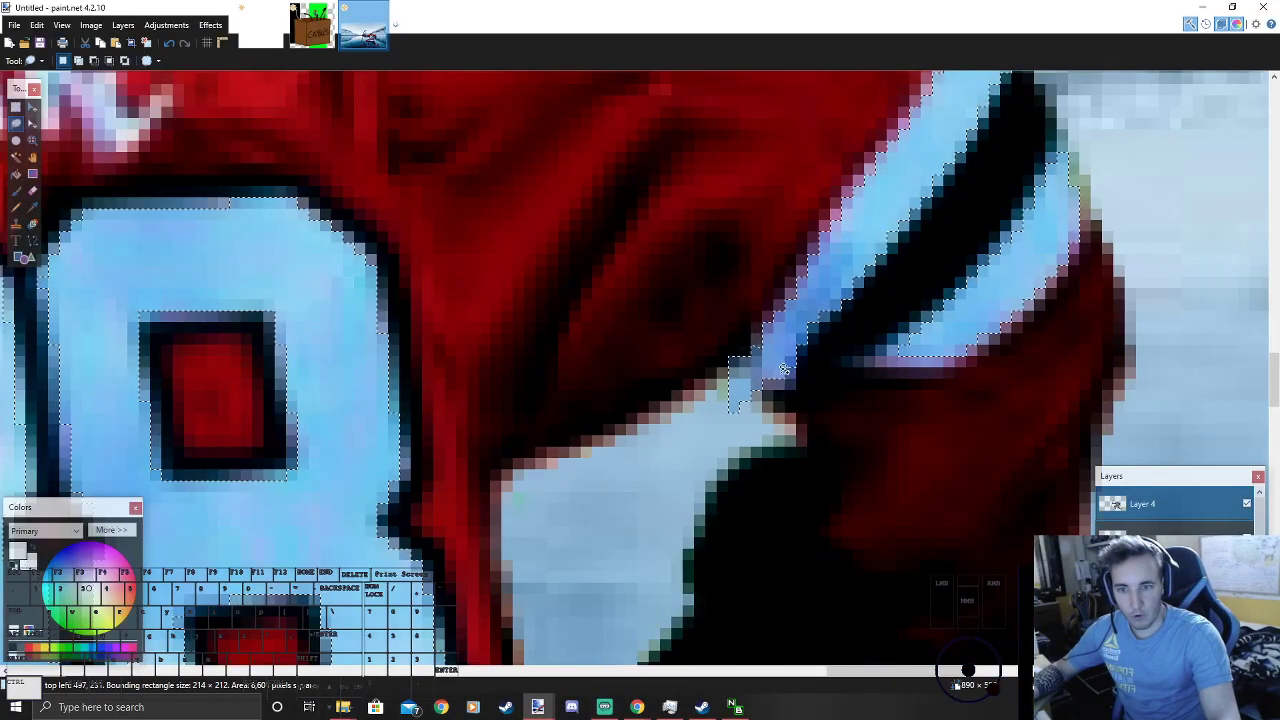
{"action": "key", "text": "ctrl+z"}
{"action": "key", "text": "Delete"}
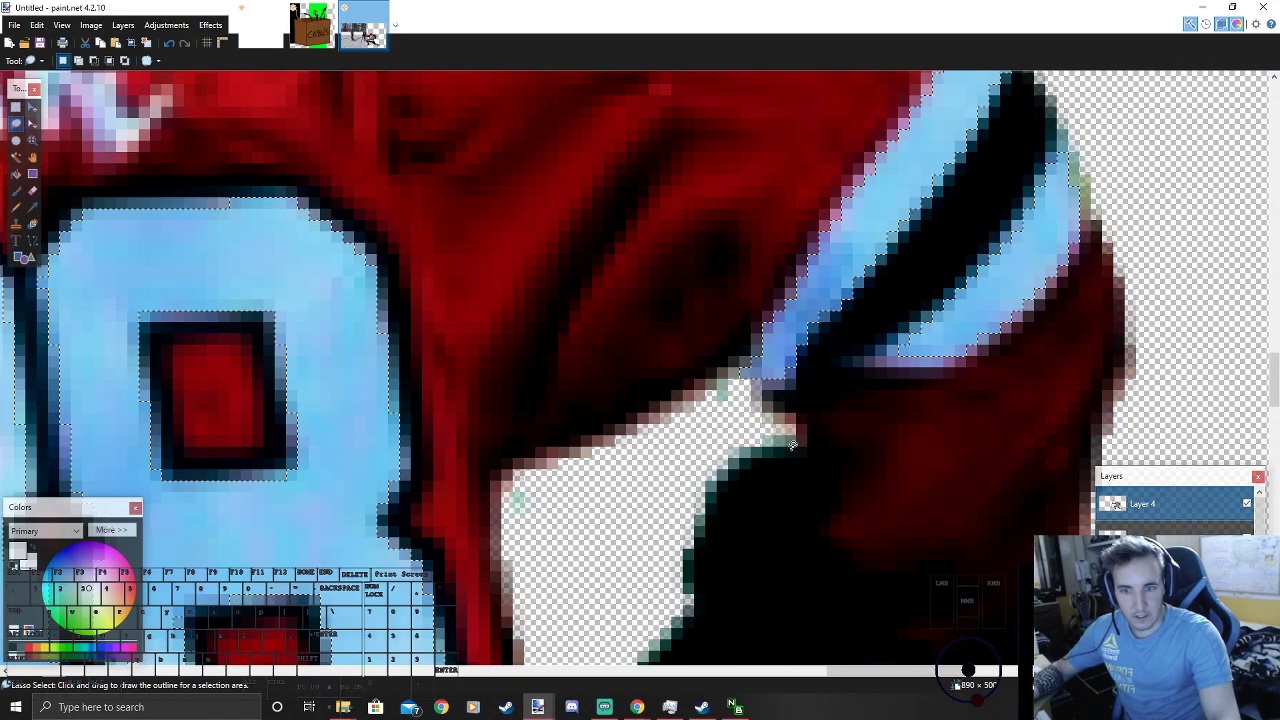
{"action": "scroll", "coordinate": [829, 373], "scroll_direction": "down", "scroll_amount": 6}
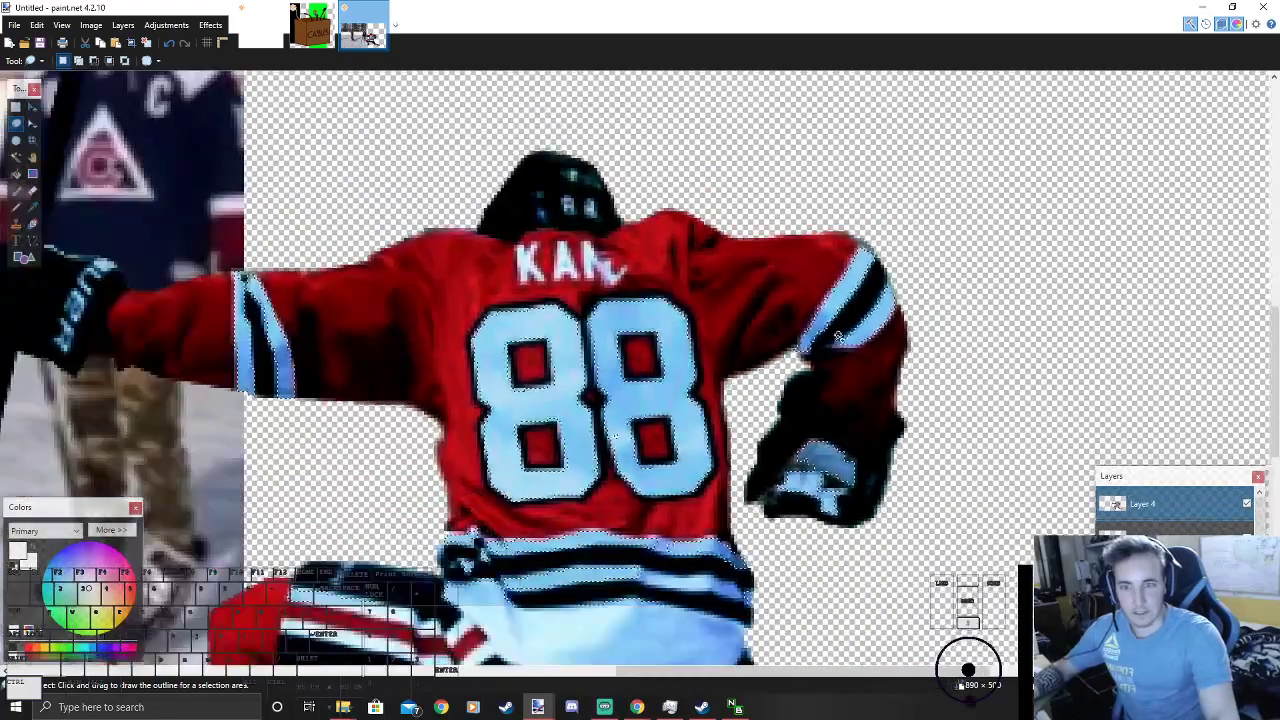
{"action": "scroll", "coordinate": [620, 369], "scroll_direction": "down", "scroll_amount": 3}
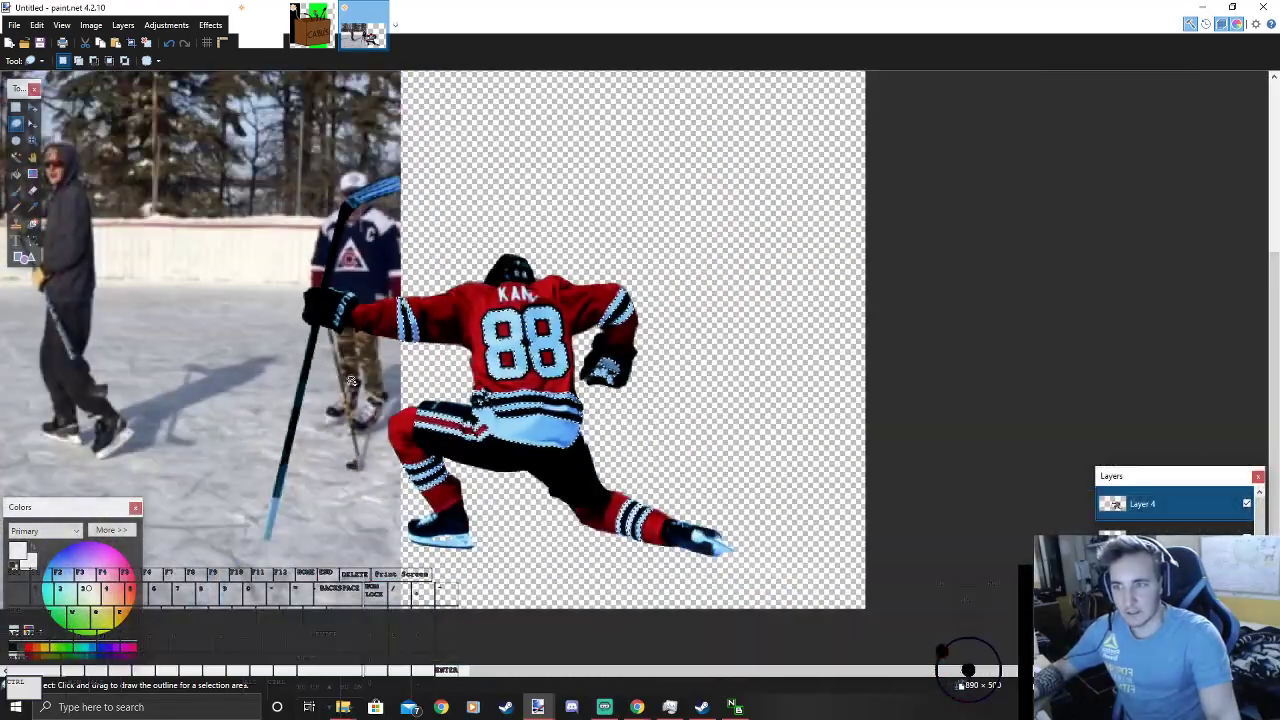
{"action": "scroll", "coordinate": [343, 377], "scroll_direction": "up", "scroll_amount": 6}
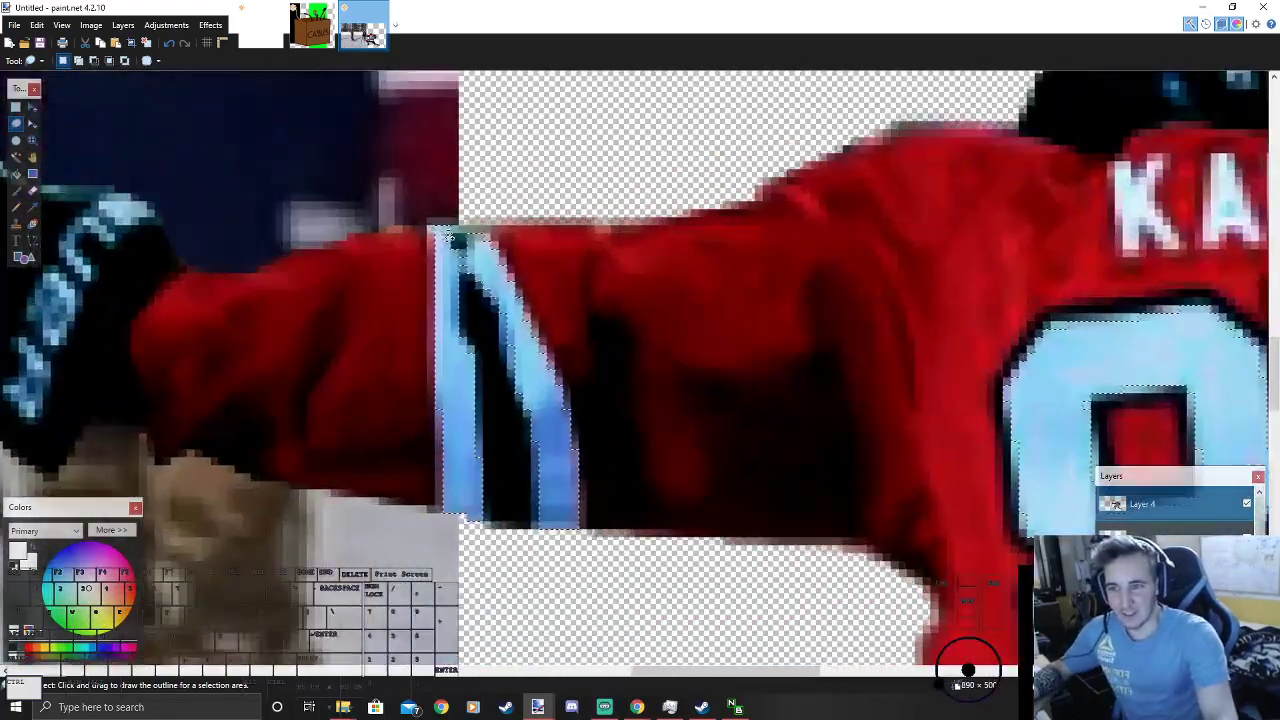
{"action": "scroll", "coordinate": [692, 384], "scroll_direction": "down", "scroll_amount": 5}
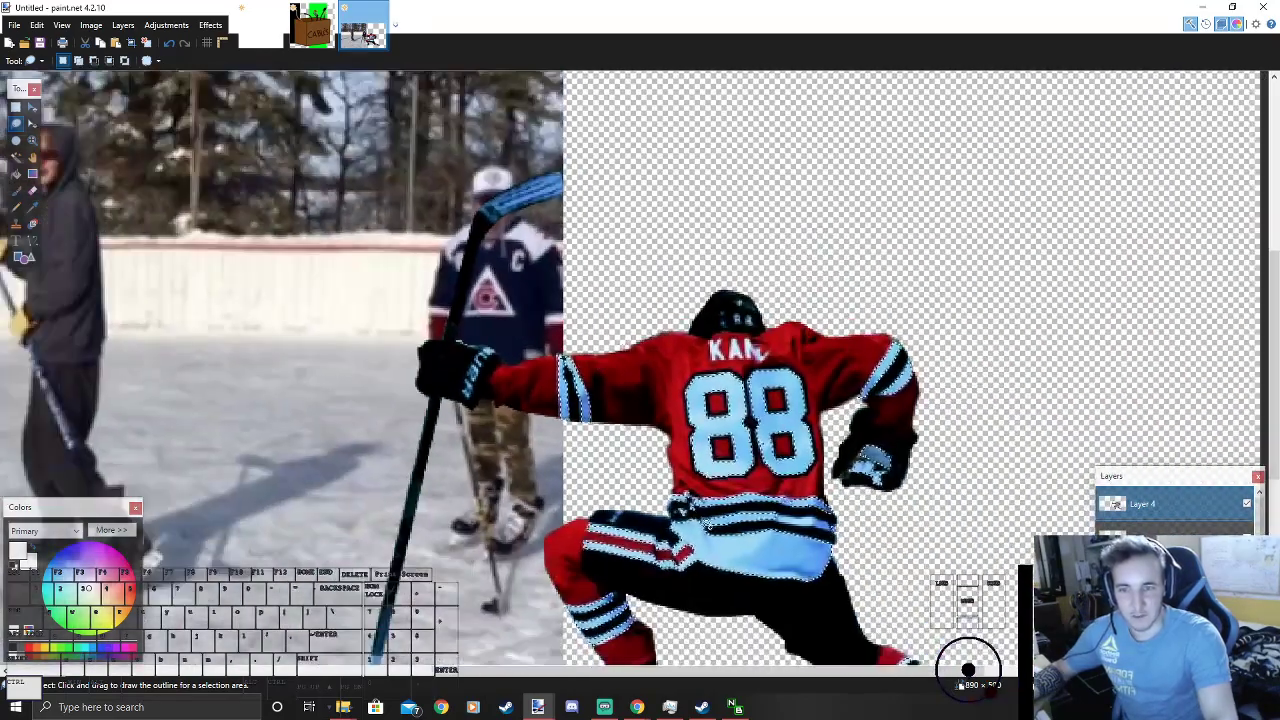
Step: Add missed edge pixels of the 88 numerals with Lasso Select and undo the extra area drawn under the outstretched arm
{"action": "scroll", "coordinate": [708, 460], "scroll_direction": "up", "scroll_amount": 5}
{"action": "left_click_drag", "start_coordinate": [925, 391], "coordinate": [927, 400]}
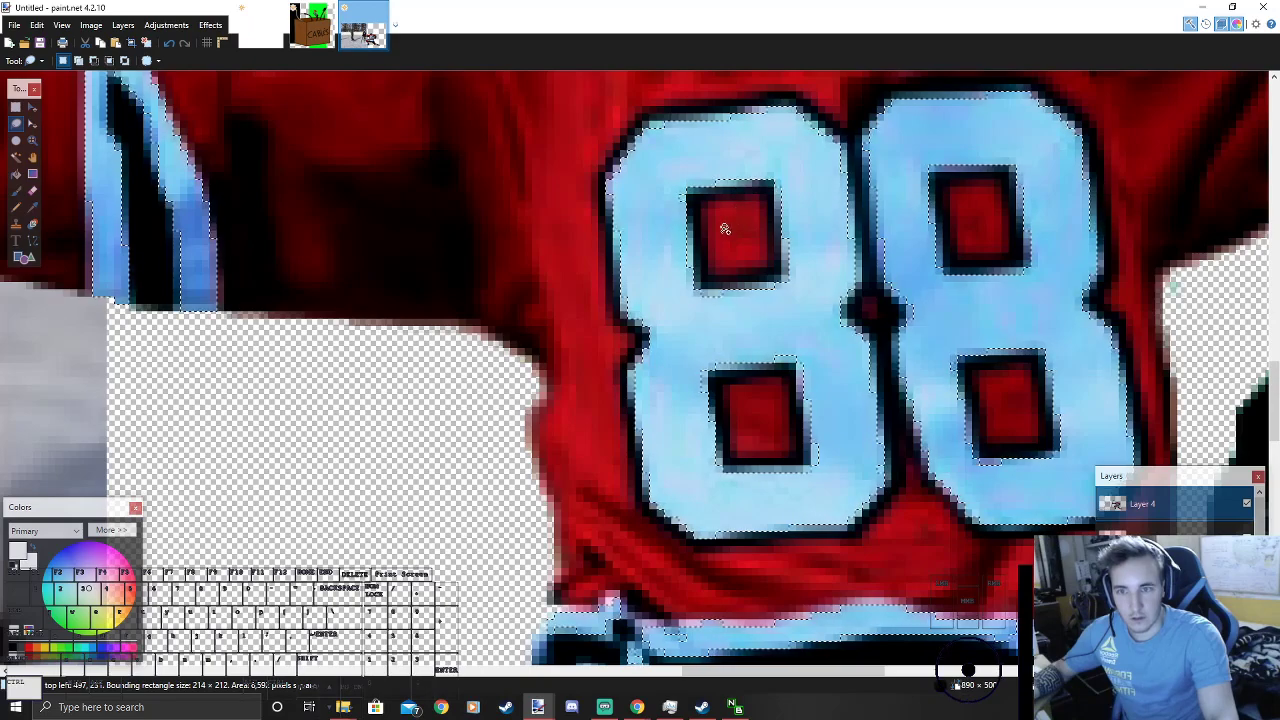
{"action": "mouse_move", "coordinate": [672, 197]}
{"action": "left_mouse_down"}
{"action": "mouse_move", "coordinate": [670, 186]}
{"action": "mouse_move", "coordinate": [686, 204]}
{"action": "left_mouse_up"}
{"action": "scroll", "coordinate": [817, 290], "scroll_direction": "down", "scroll_amount": 5}
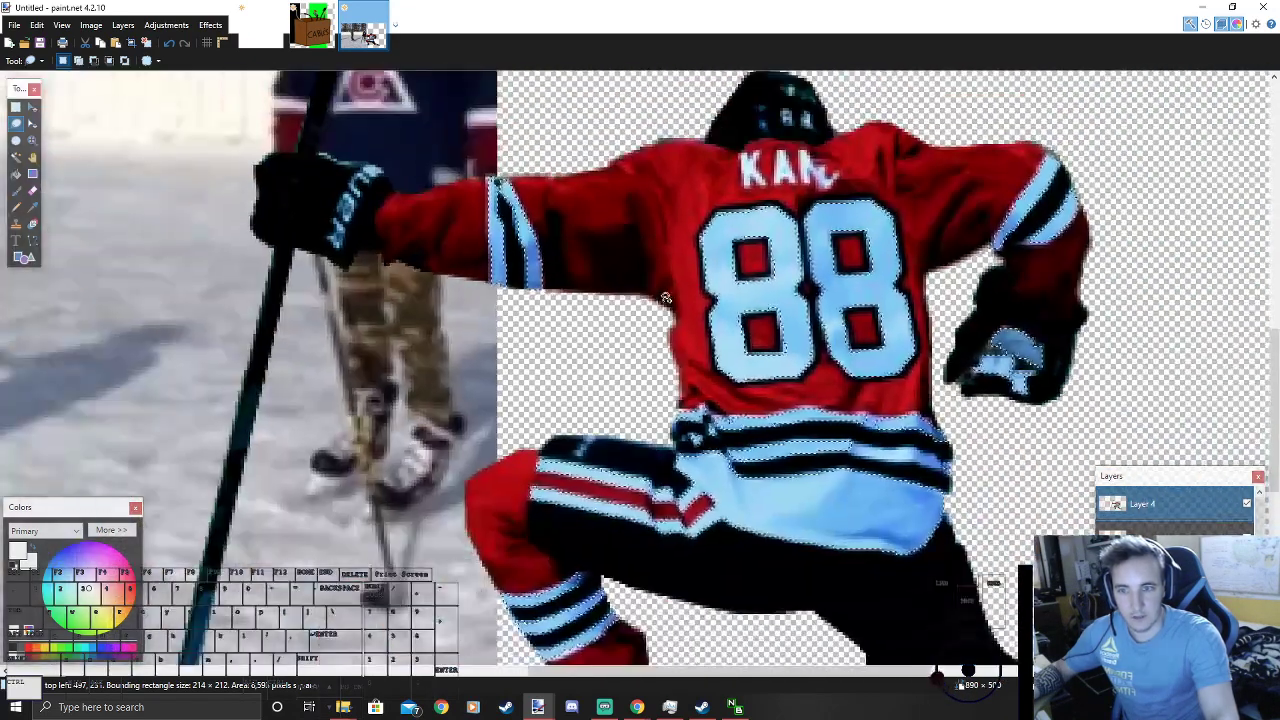
{"action": "left_click_drag", "start_coordinate": [675, 250], "coordinate": [668, 328]}
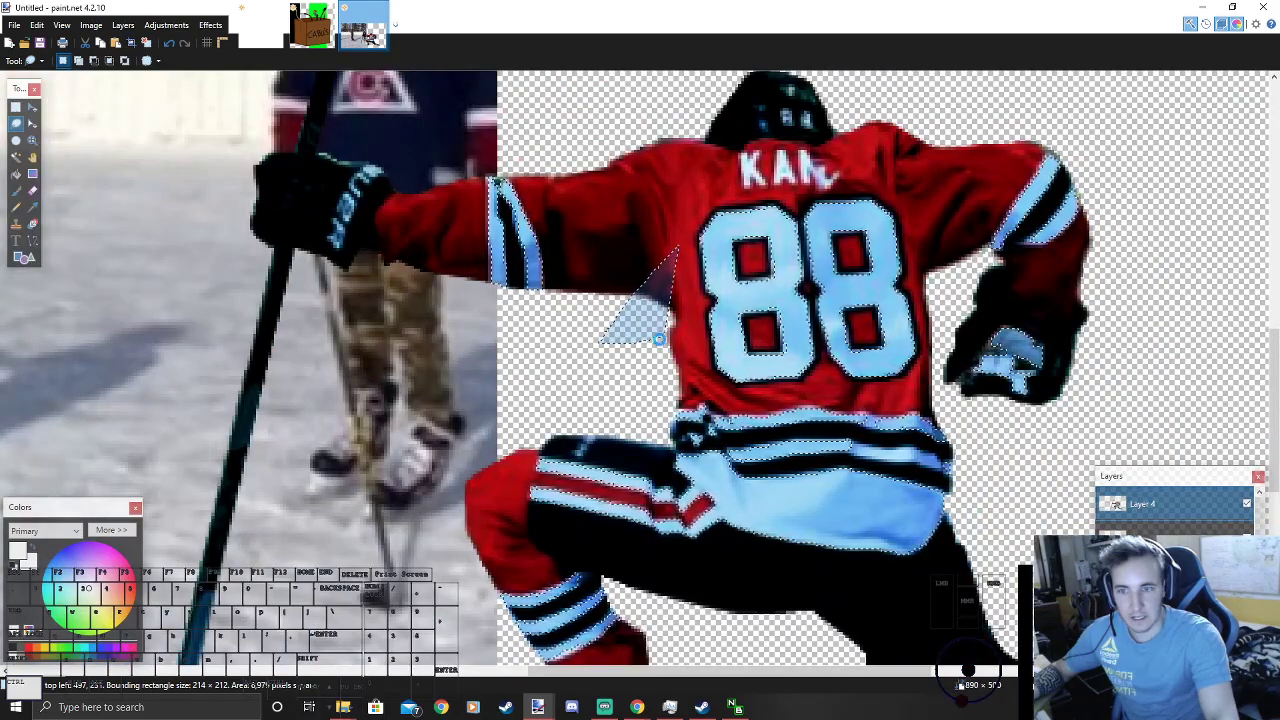
{"action": "key", "text": "ctrl+z"}
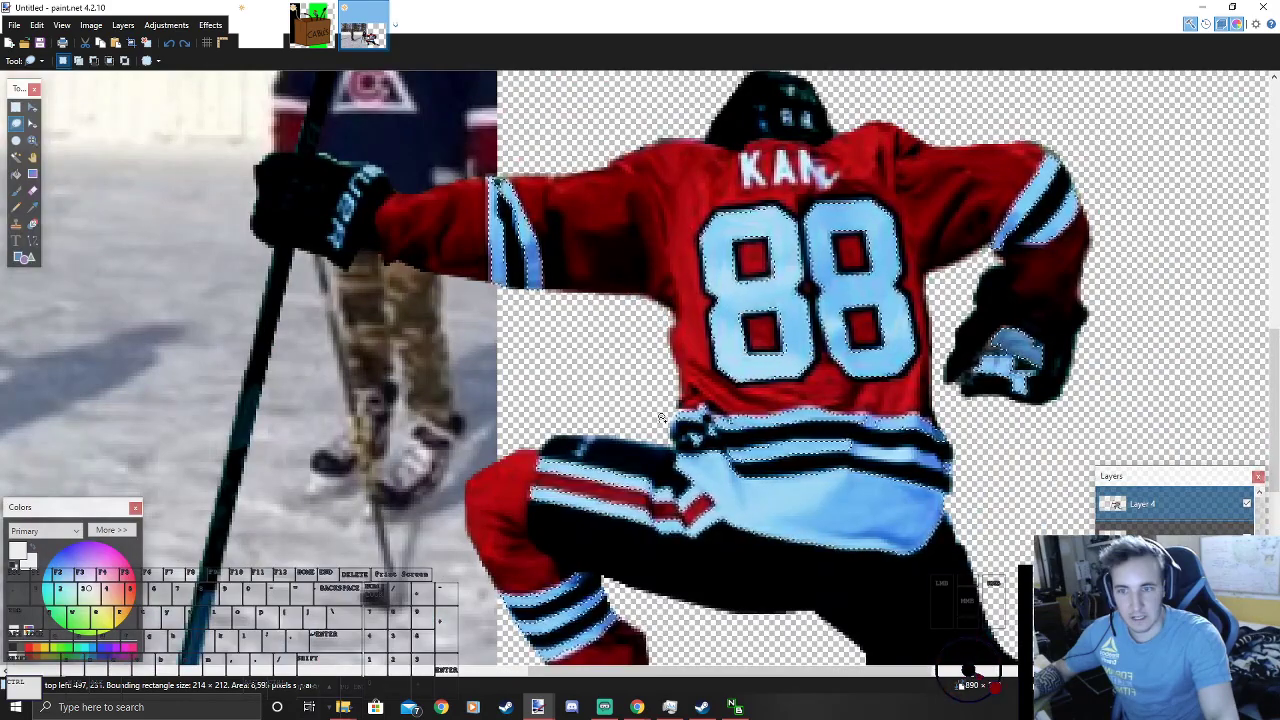
Step: Add the missed edge pixels of the jersey hem's white stripe beside the raised knee to the selection with Lasso Select
{"action": "scroll", "coordinate": [662, 357], "scroll_direction": "up", "scroll_amount": 5}
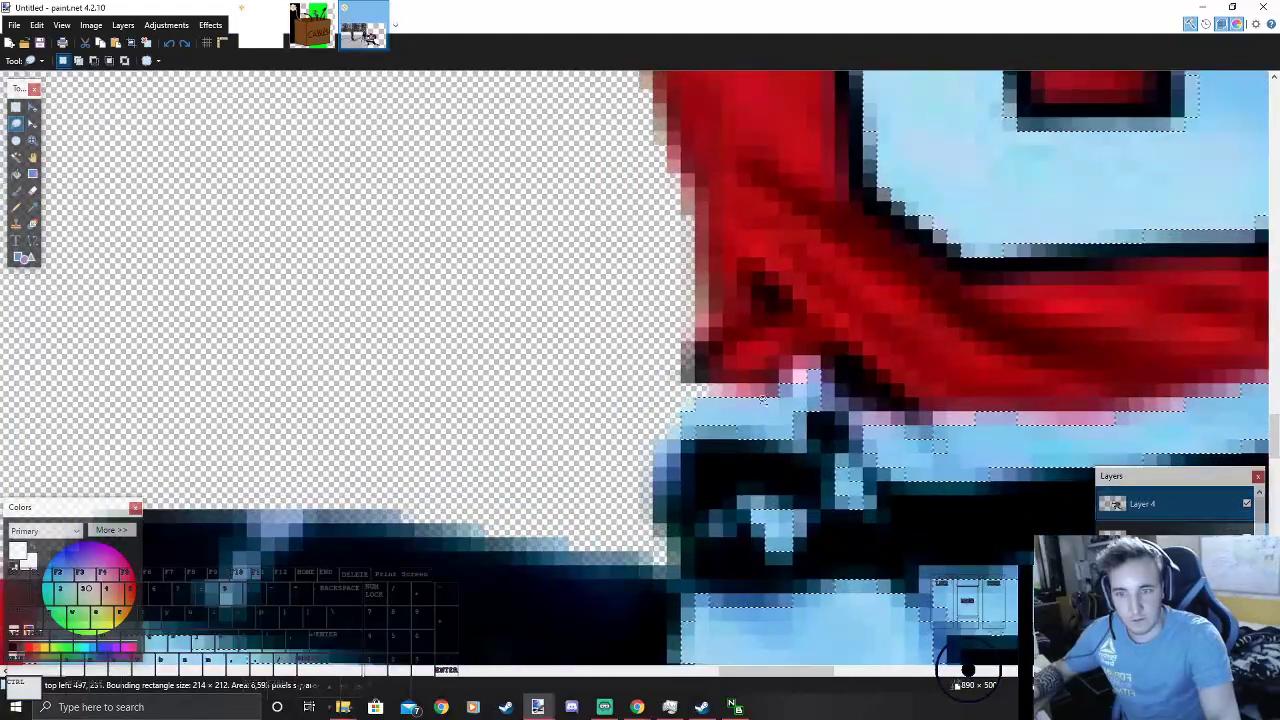
{"action": "mouse_move", "coordinate": [662, 416]}
{"action": "left_mouse_down"}
{"action": "mouse_move", "coordinate": [630, 424]}
{"action": "mouse_move", "coordinate": [606, 383]}
{"action": "left_mouse_up"}
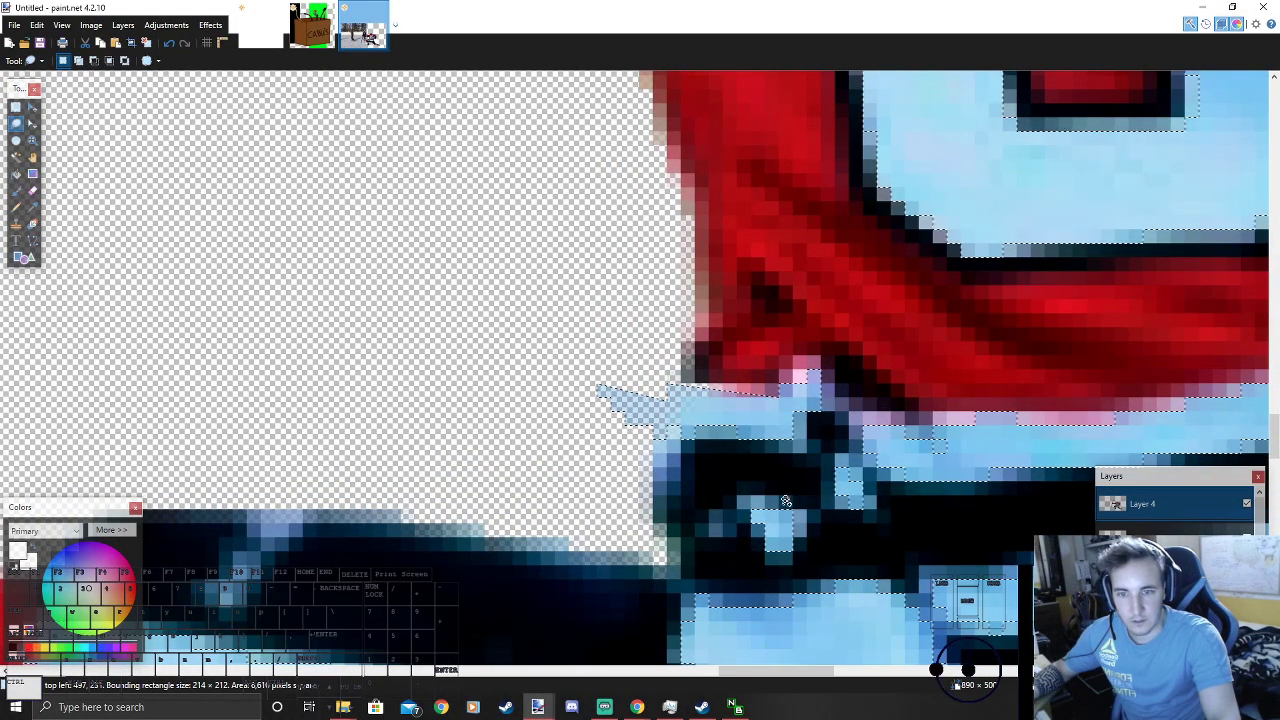
{"action": "scroll", "coordinate": [767, 407], "scroll_direction": "down", "scroll_amount": 4}
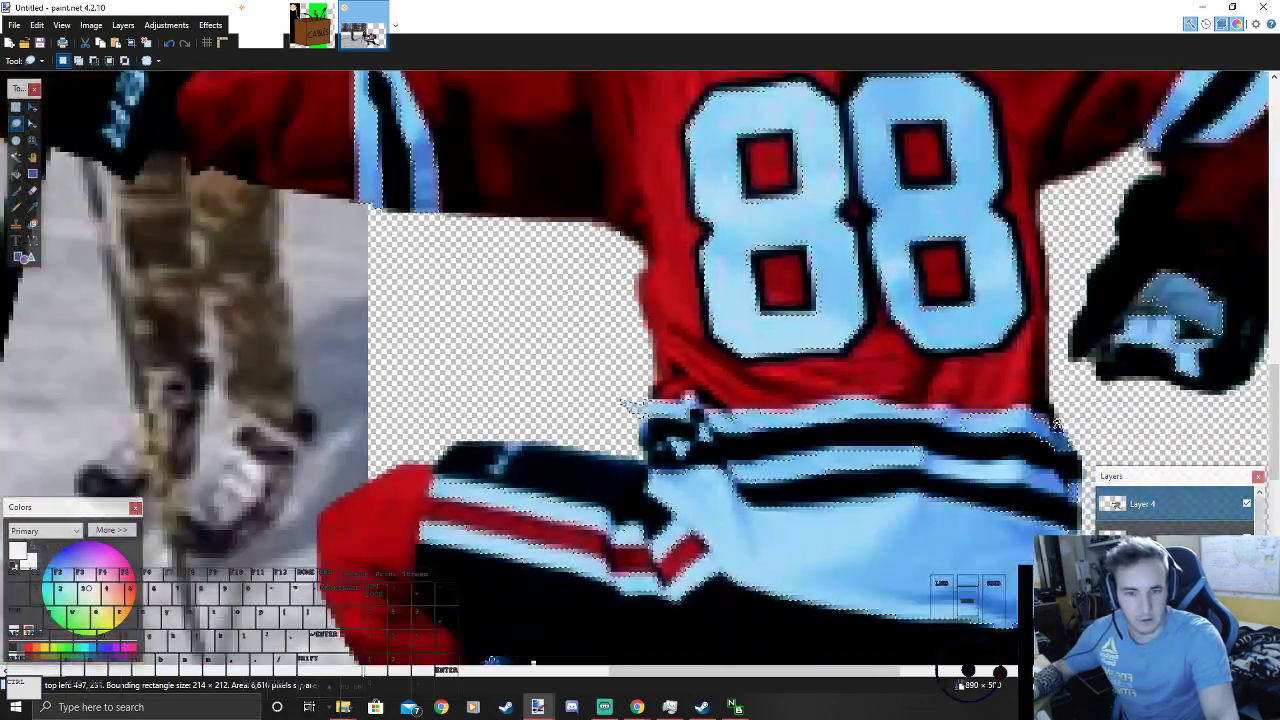
Step: Extend the lasso selection over the missed blue-white parts of the jersey hem's stripes on the bent-arm side
{"action": "scroll", "coordinate": [1055, 425], "scroll_direction": "down", "scroll_amount": 2}
{"action": "scroll", "coordinate": [1040, 460], "scroll_direction": "up", "scroll_amount": 5}
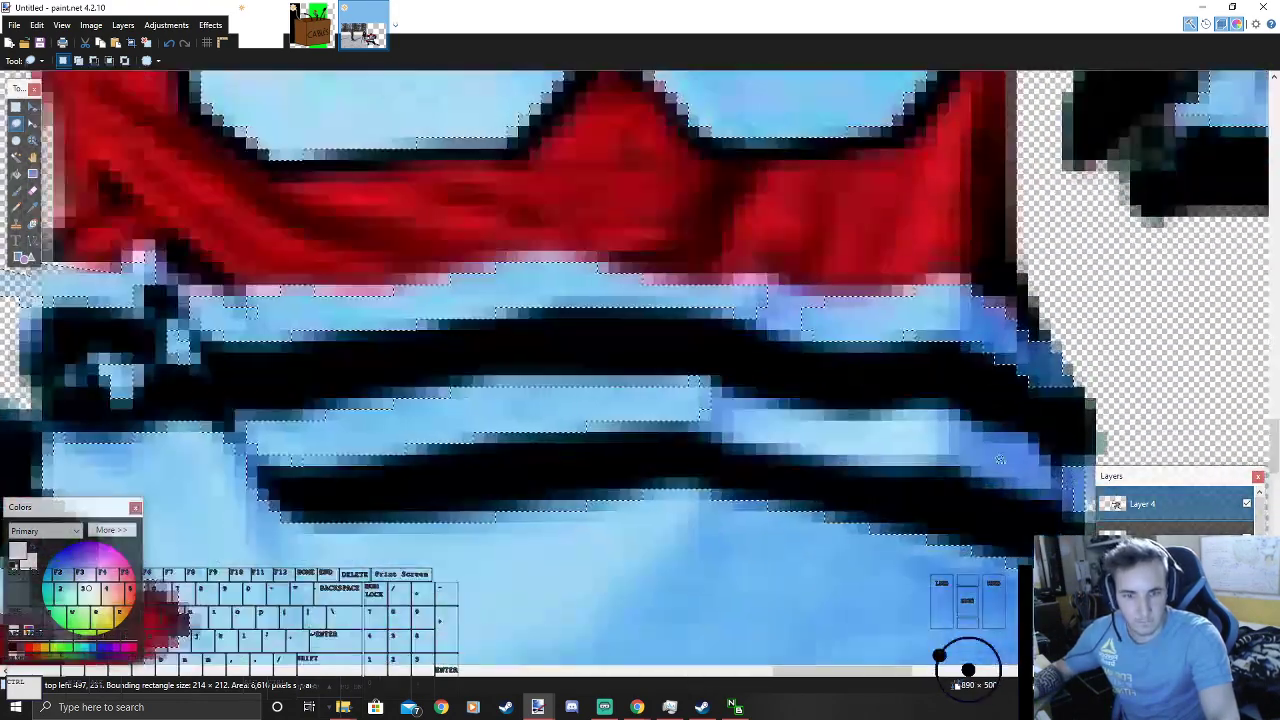
{"action": "scroll", "coordinate": [1032, 485], "scroll_direction": "up", "scroll_amount": 1}
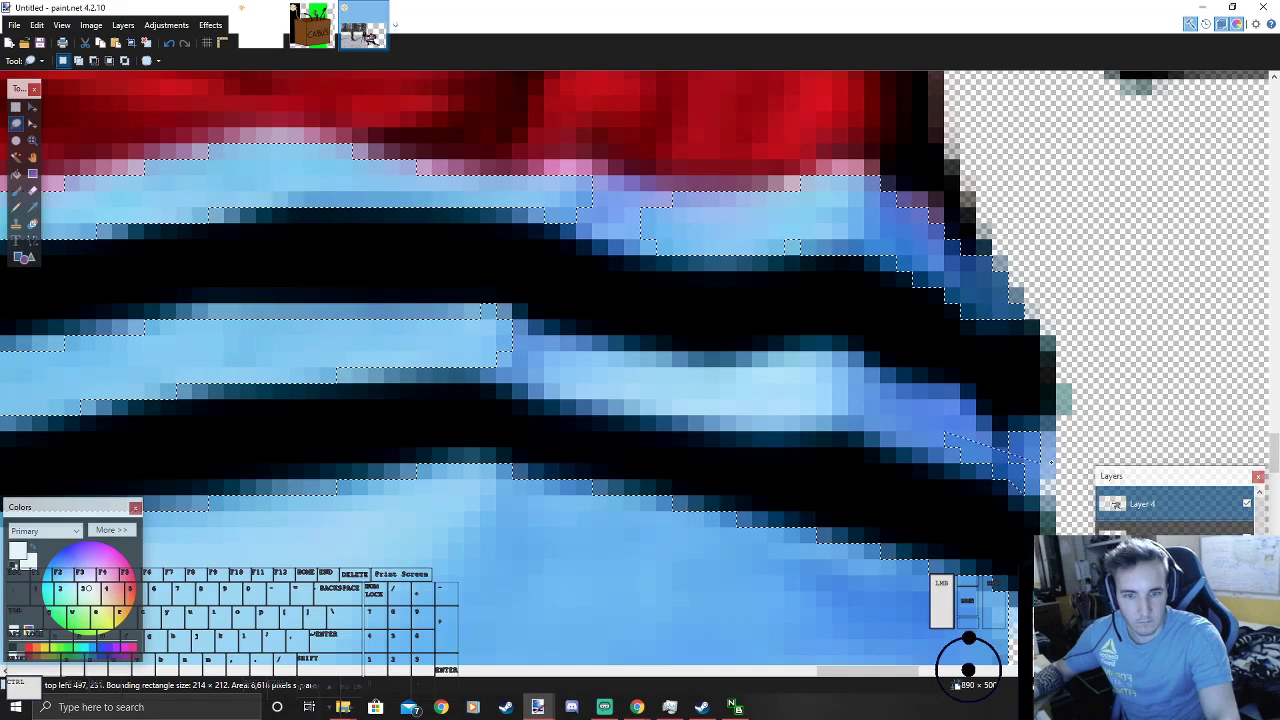
{"action": "left_click_drag", "start_coordinate": [1050, 462], "coordinate": [1058, 443]}
{"action": "scroll", "coordinate": [957, 430], "scroll_direction": "down", "scroll_amount": 1}
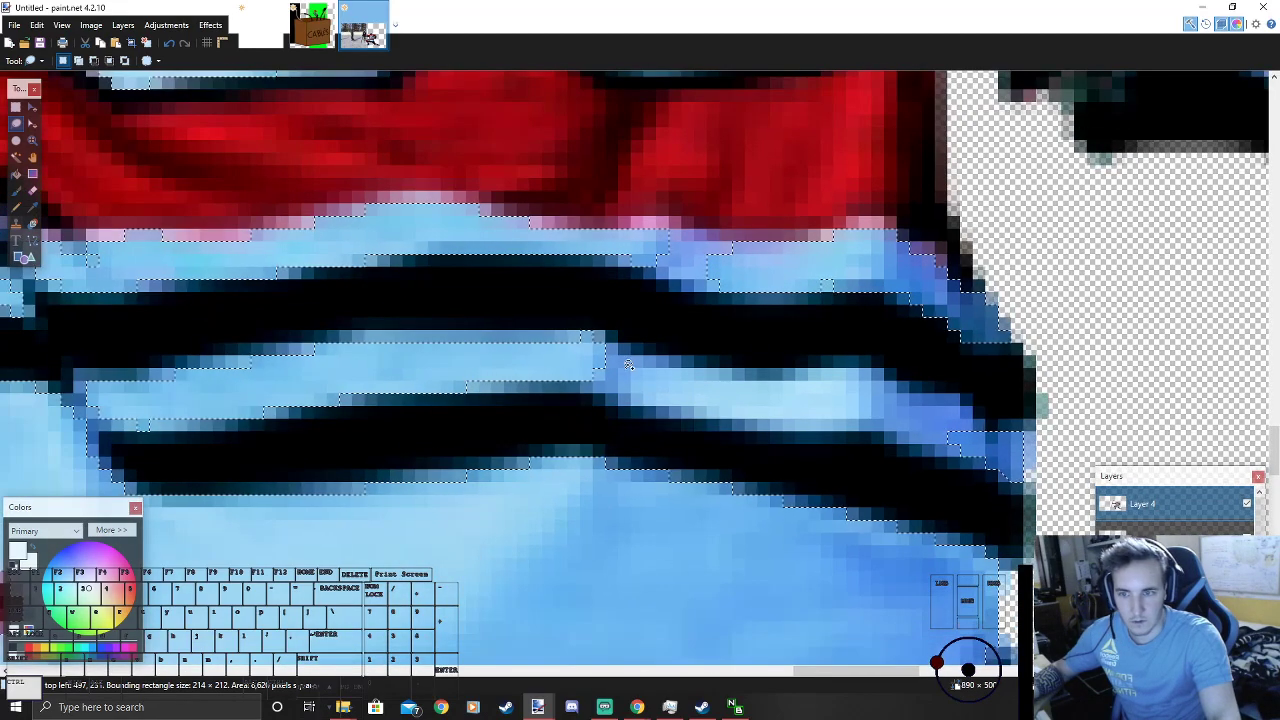
{"action": "left_click_drag", "start_coordinate": [571, 370], "coordinate": [653, 408]}
{"action": "mouse_move", "coordinate": [787, 430]}
{"action": "left_mouse_down"}
{"action": "mouse_move", "coordinate": [970, 453]}
{"action": "mouse_move", "coordinate": [973, 433]}
{"action": "mouse_move", "coordinate": [941, 393]}
{"action": "mouse_move", "coordinate": [848, 367]}
{"action": "mouse_move", "coordinate": [588, 340]}
{"action": "left_mouse_up"}
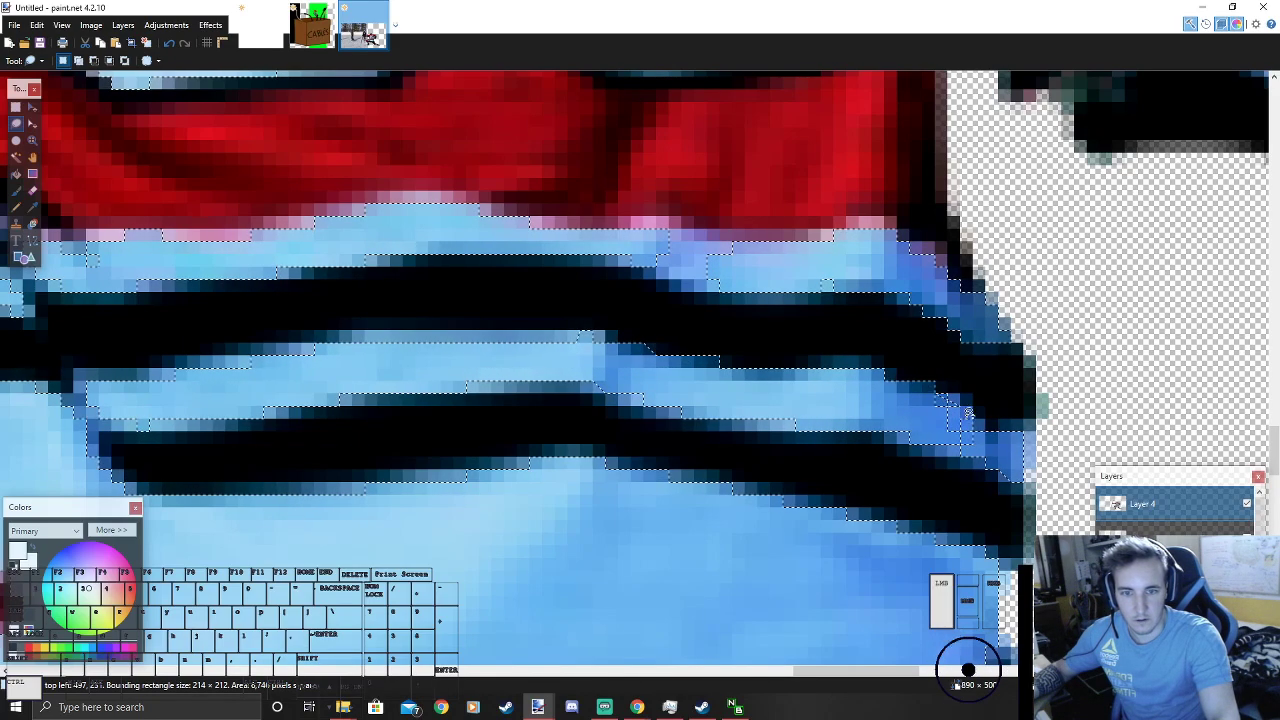
{"action": "scroll", "coordinate": [880, 478], "scroll_direction": "down", "scroll_amount": 4}
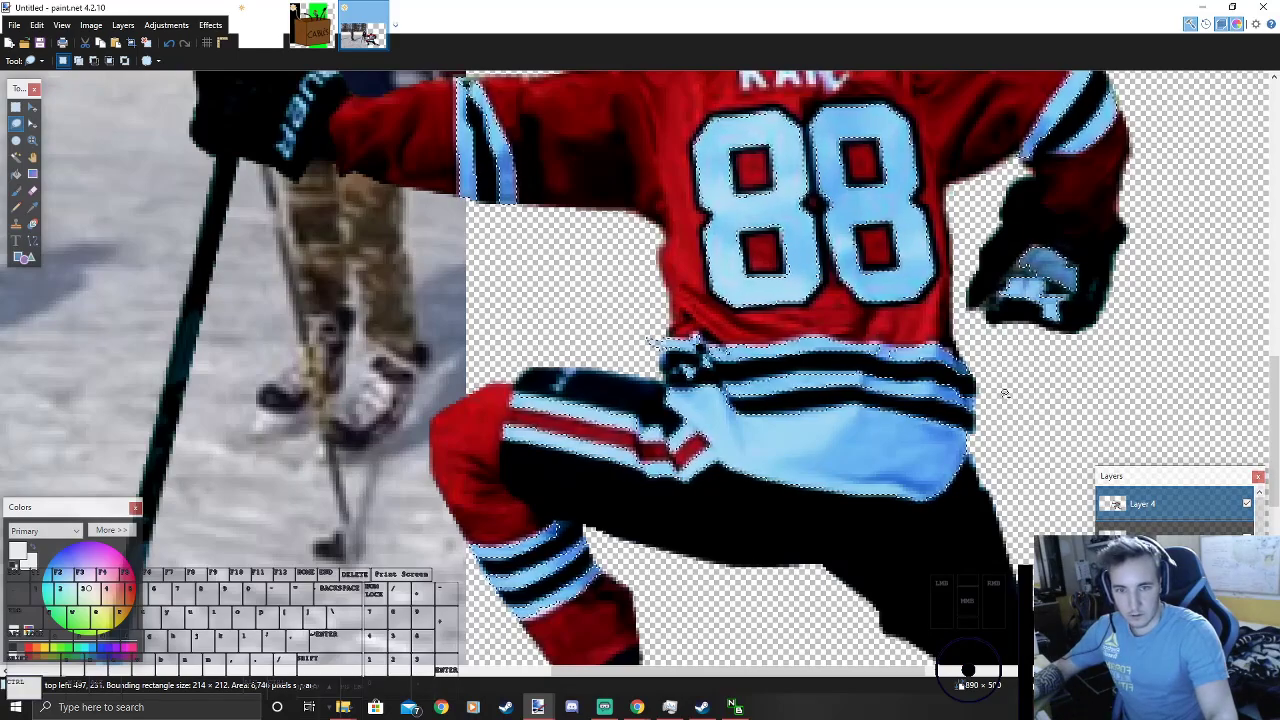
Step: Copy the selected white uniform areas onto a new layer, align them exactly over the player, and deselect
{"action": "left_click", "coordinate": [1106, 653]}
{"action": "scroll", "coordinate": [700, 508], "scroll_direction": "down", "scroll_amount": 4}
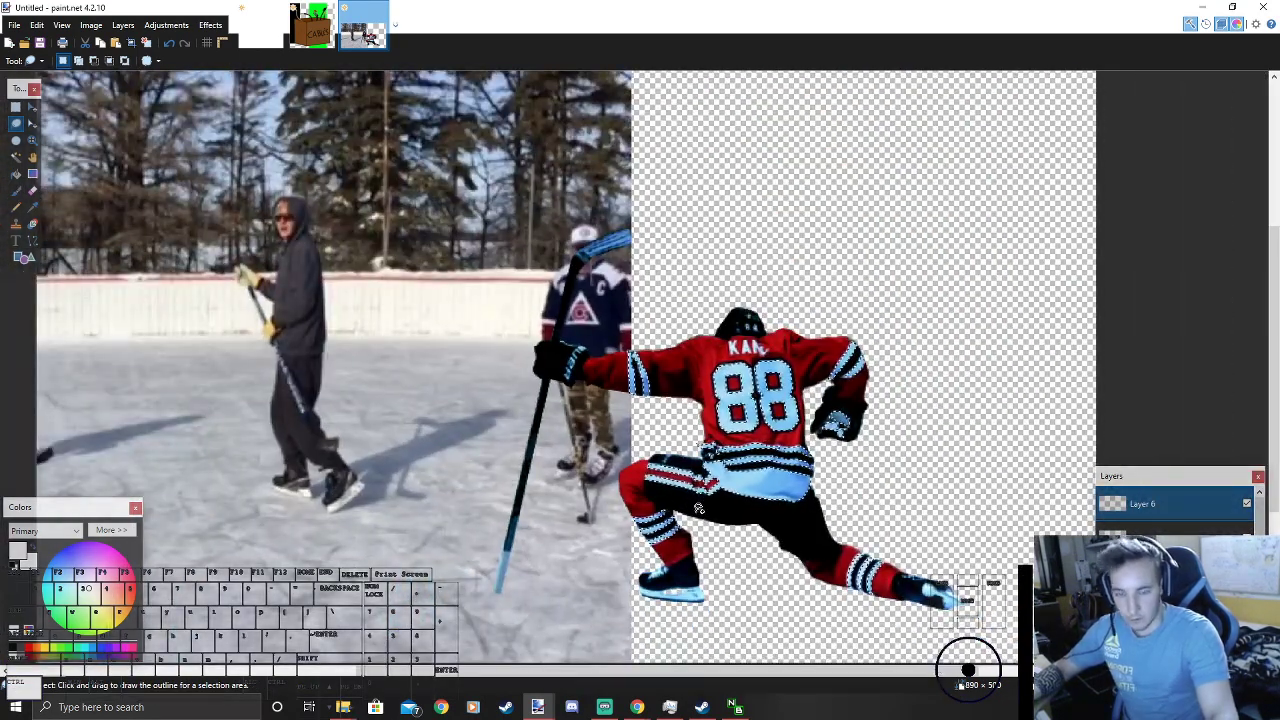
{"action": "key", "text": "m"}
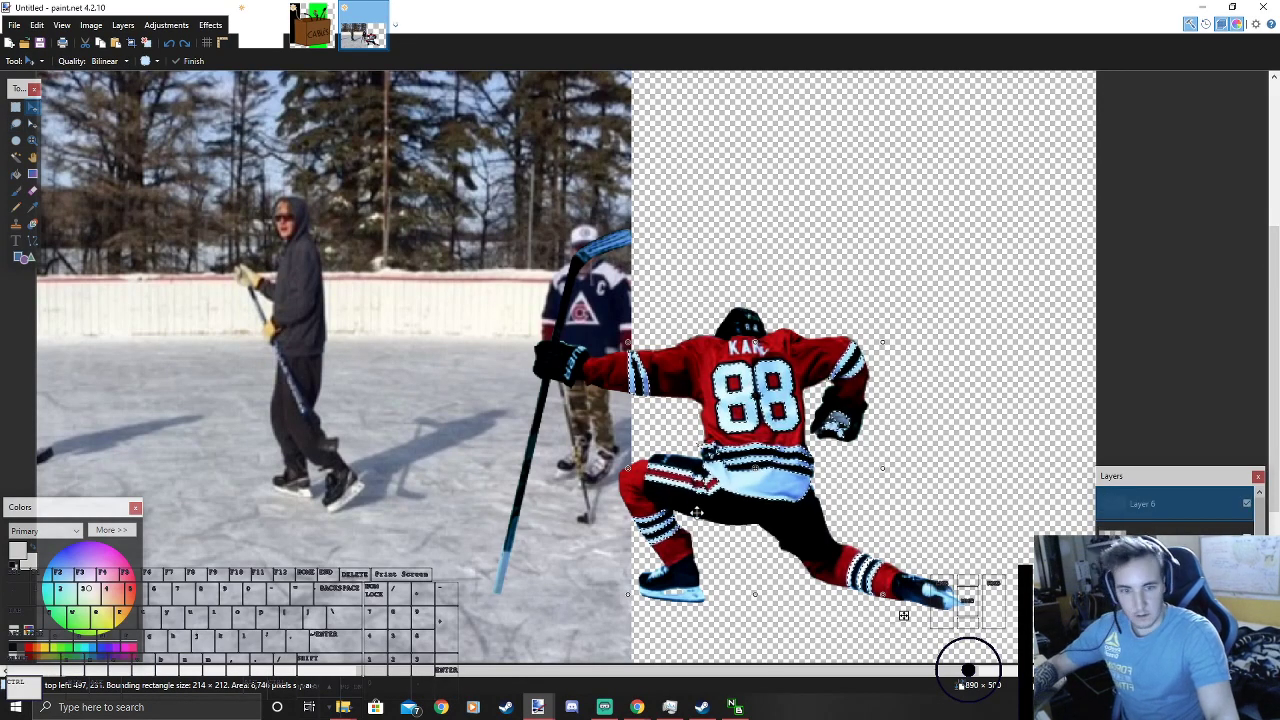
{"action": "scroll", "coordinate": [697, 512], "scroll_direction": "up", "scroll_amount": 4}
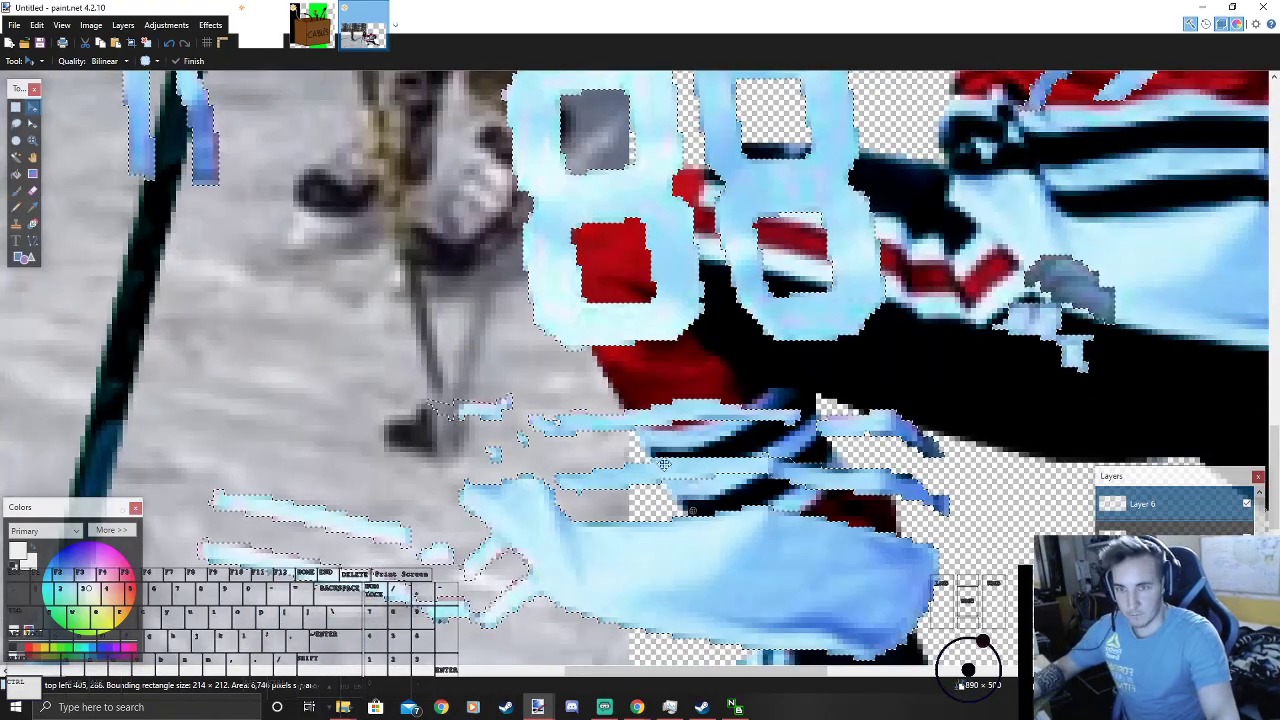
{"action": "scroll", "coordinate": [658, 485], "scroll_direction": "down", "scroll_amount": 5}
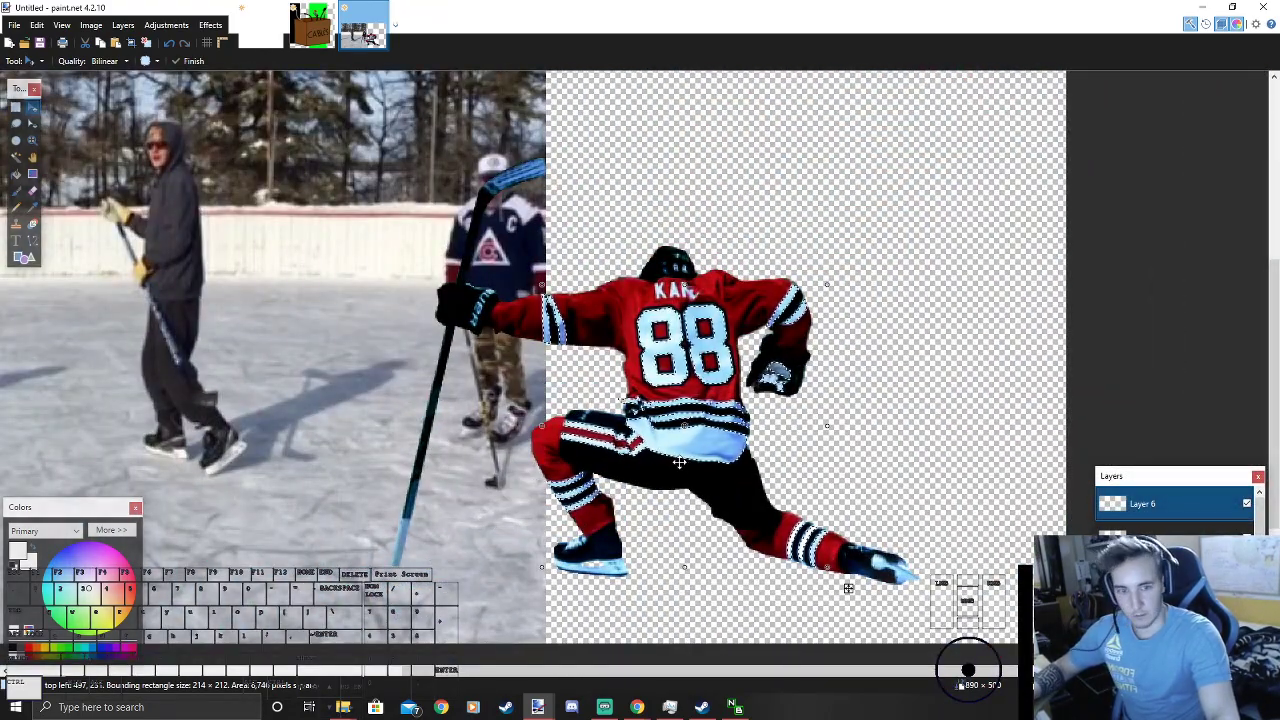
{"action": "left_click", "coordinate": [16, 106]}
{"action": "left_click", "coordinate": [944, 393]}
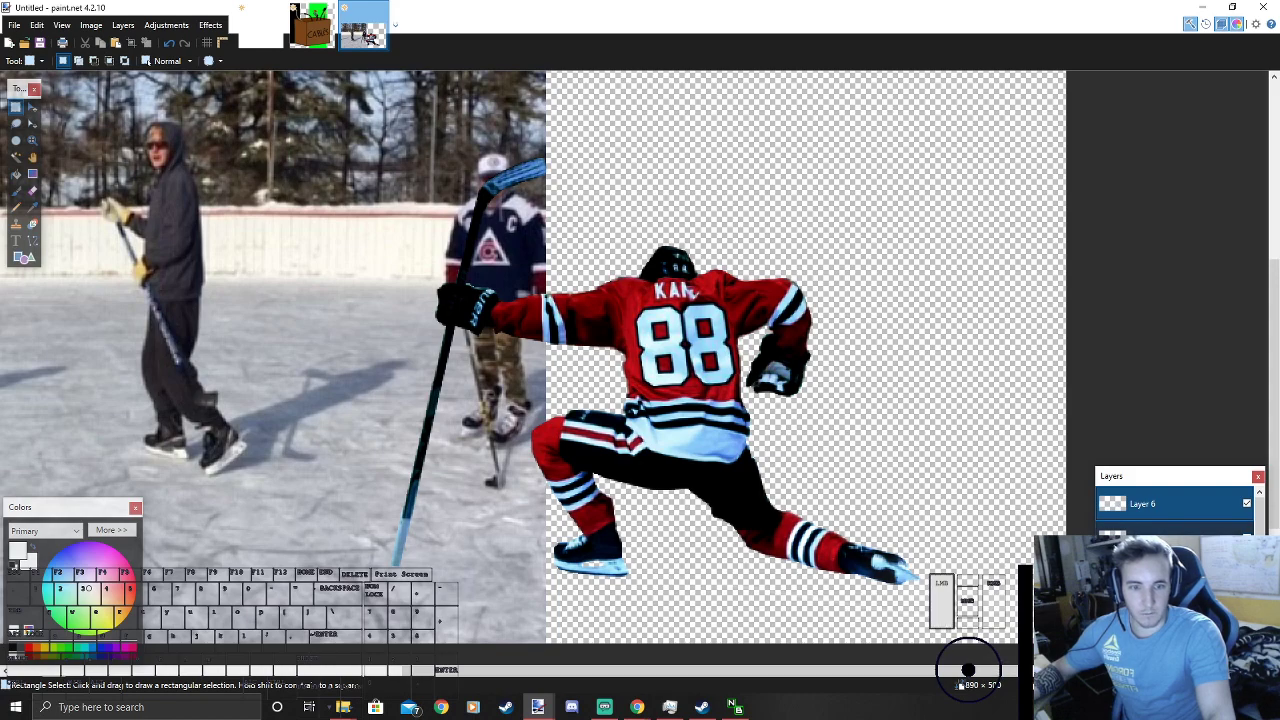
Step: Select the player's layer and hide it to examine the isolated white areas, then show it again
{"action": "left_click", "coordinate": [1146, 538]}
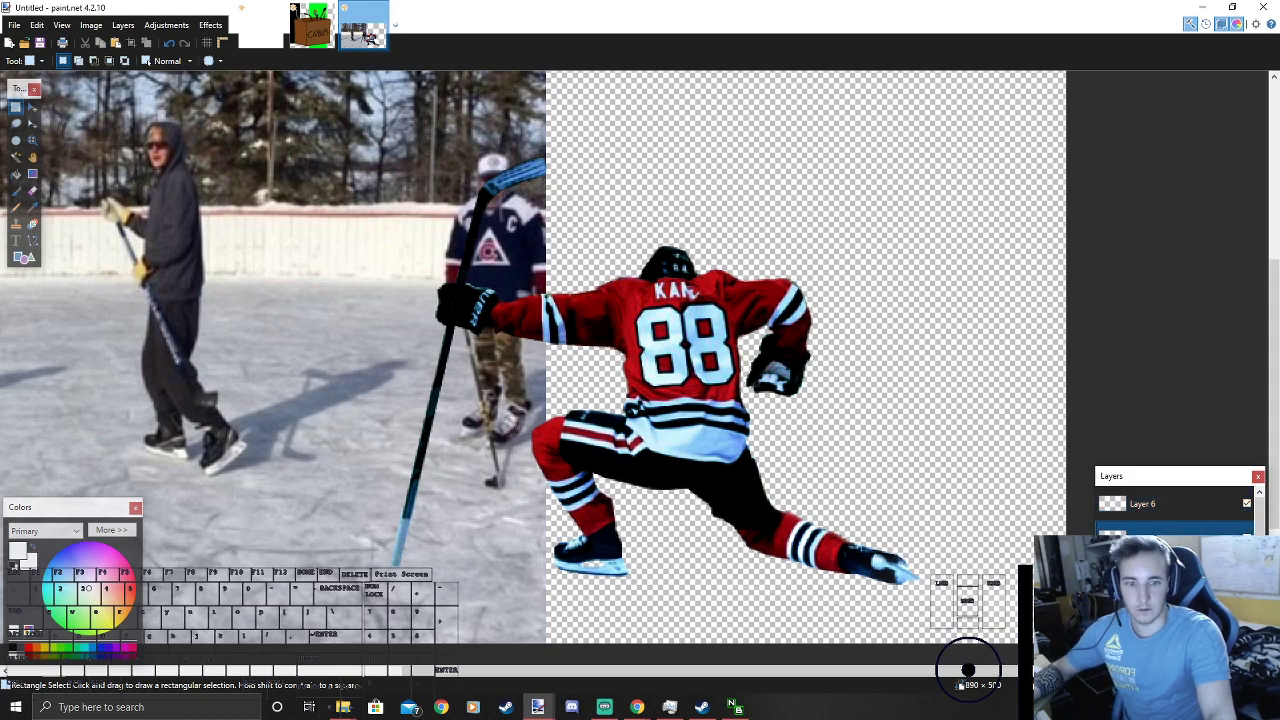
{"action": "left_click", "coordinate": [1247, 538]}
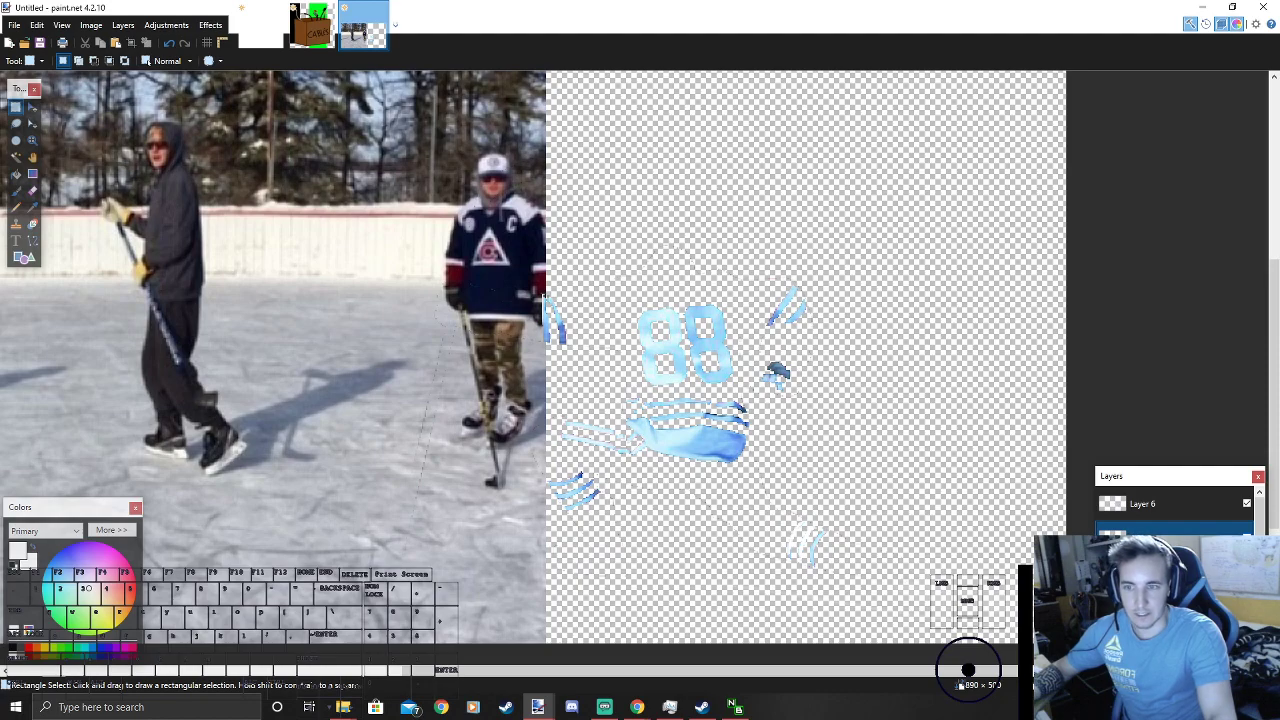
{"action": "scroll", "coordinate": [586, 350], "scroll_direction": "up", "scroll_amount": 1, "text": "ctrl"}
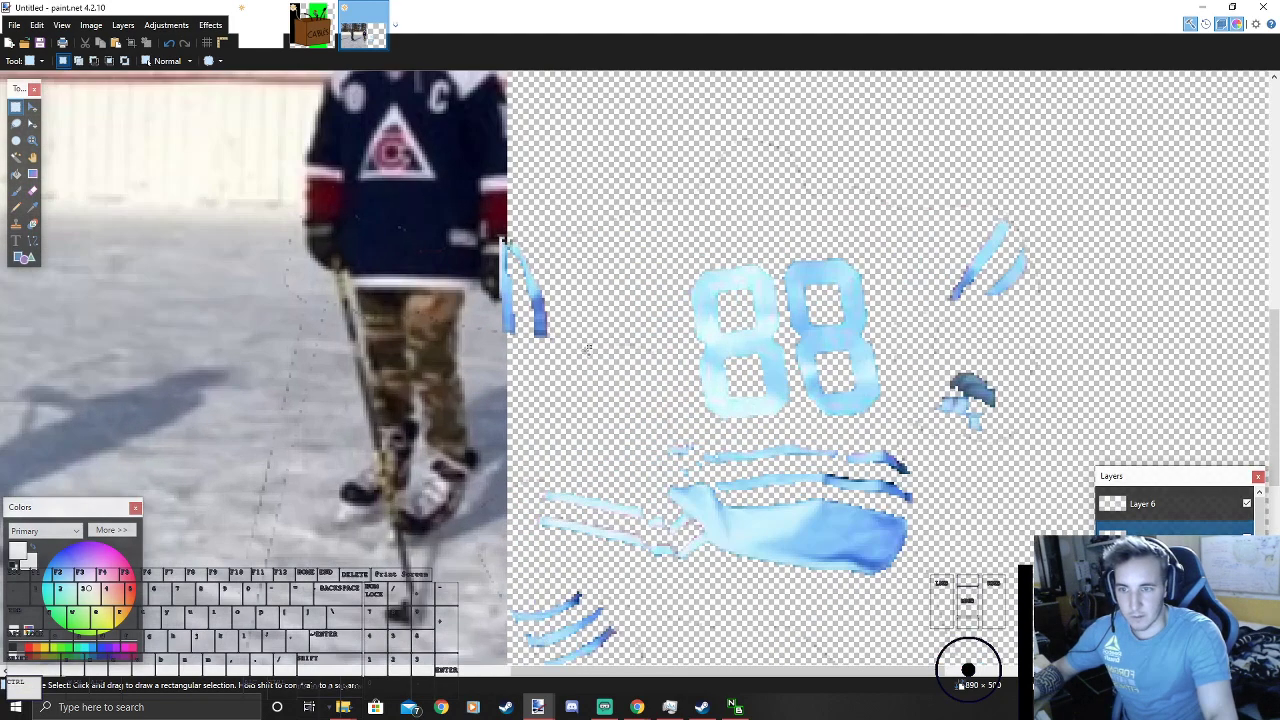
{"action": "scroll", "coordinate": [586, 350], "scroll_direction": "down", "scroll_amount": 1, "text": "ctrl"}
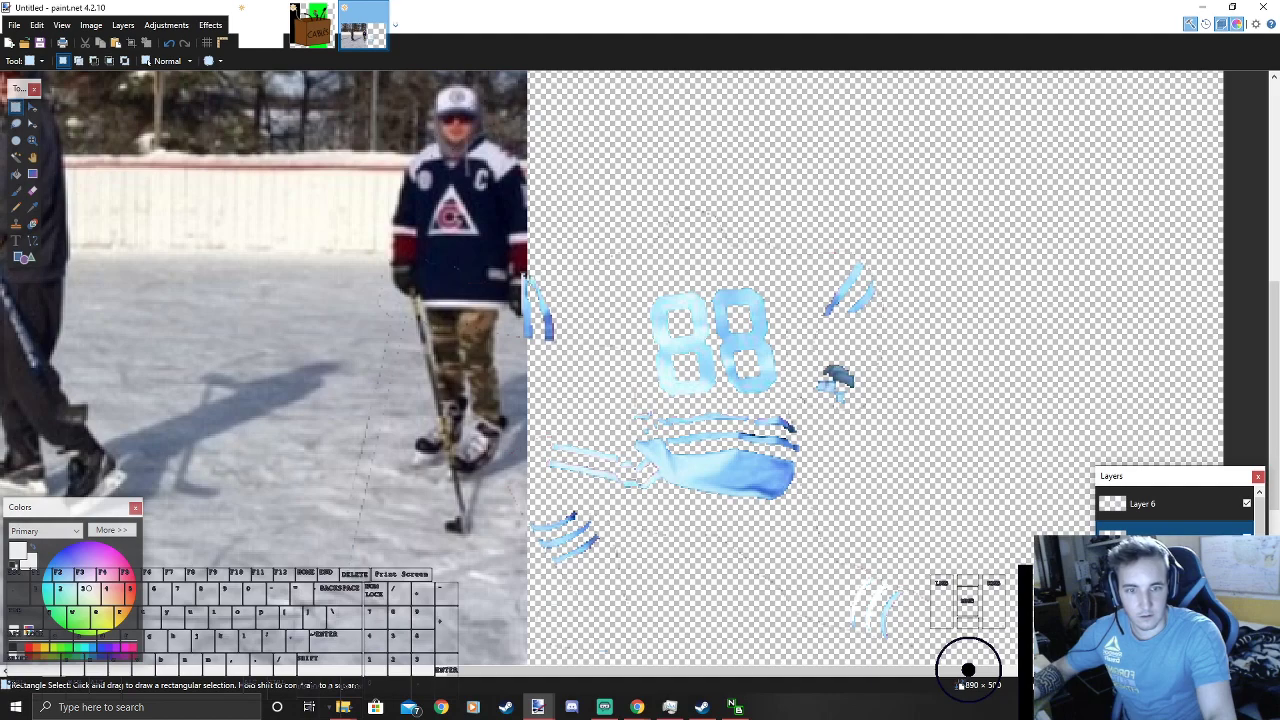
{"action": "left_click", "coordinate": [1247, 538]}
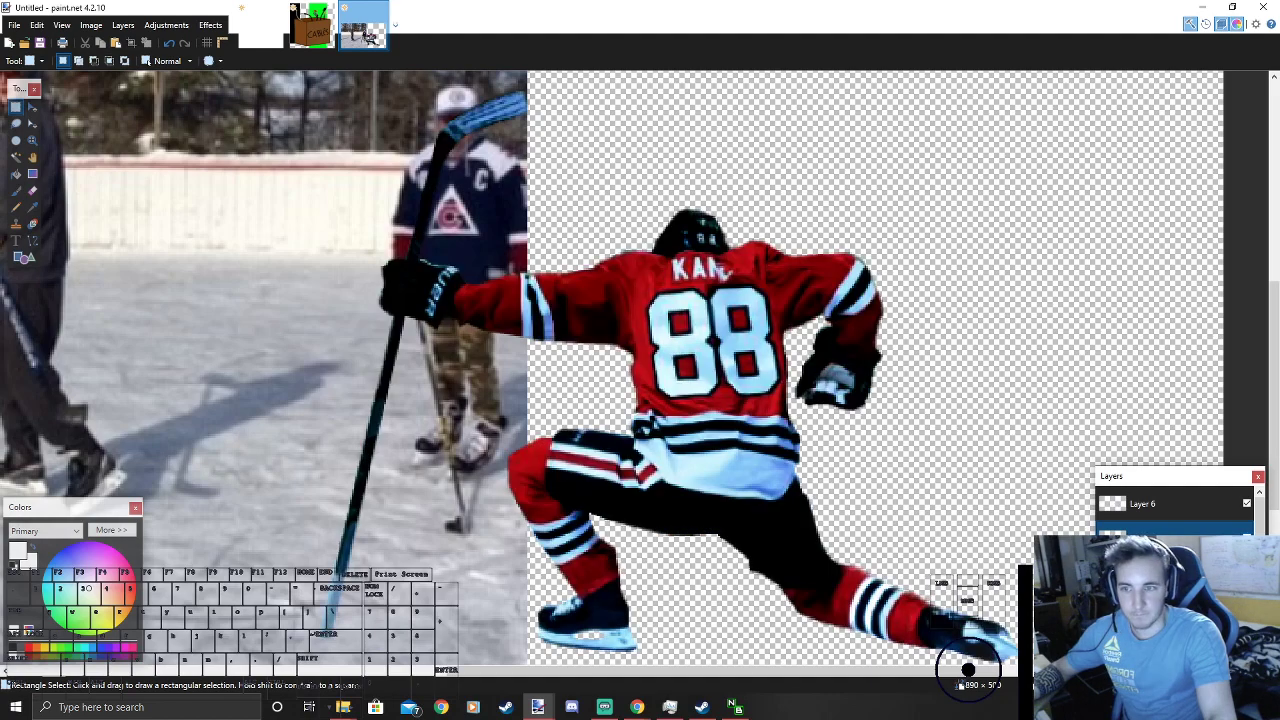
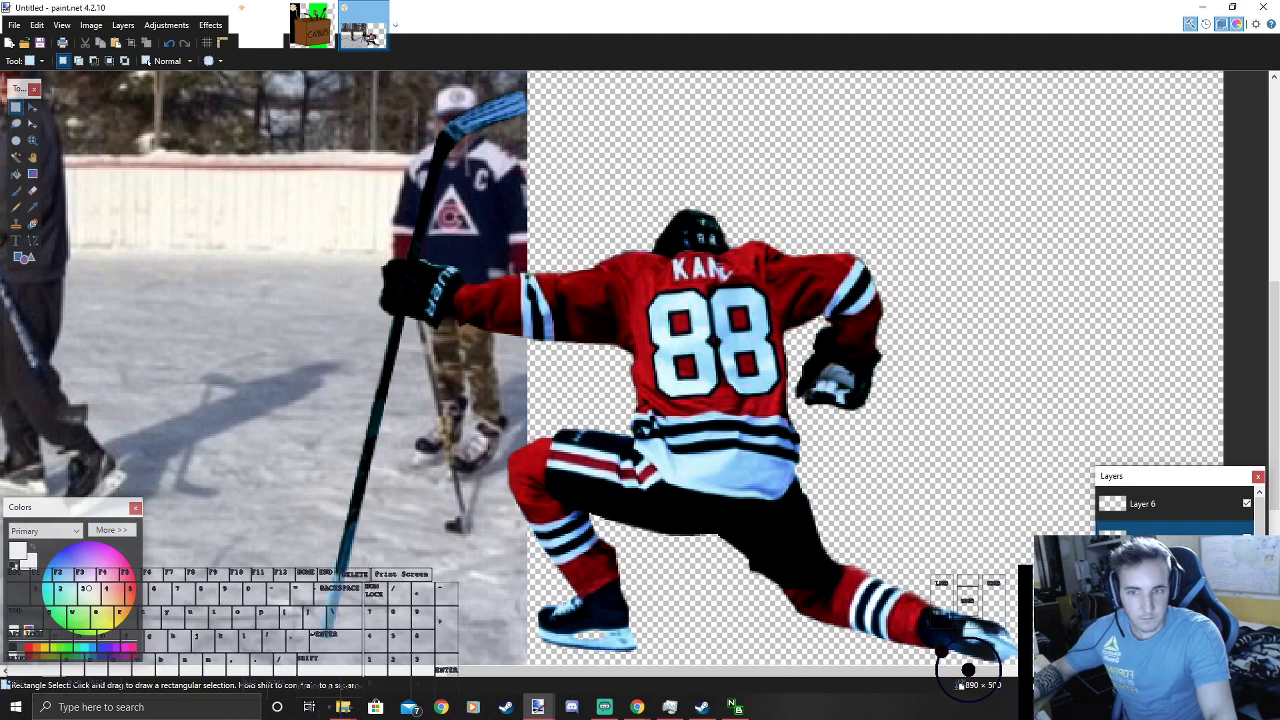
{"action": "left_click", "coordinate": [156, 25]}
{"action": "left_click", "coordinate": [200, 98]}
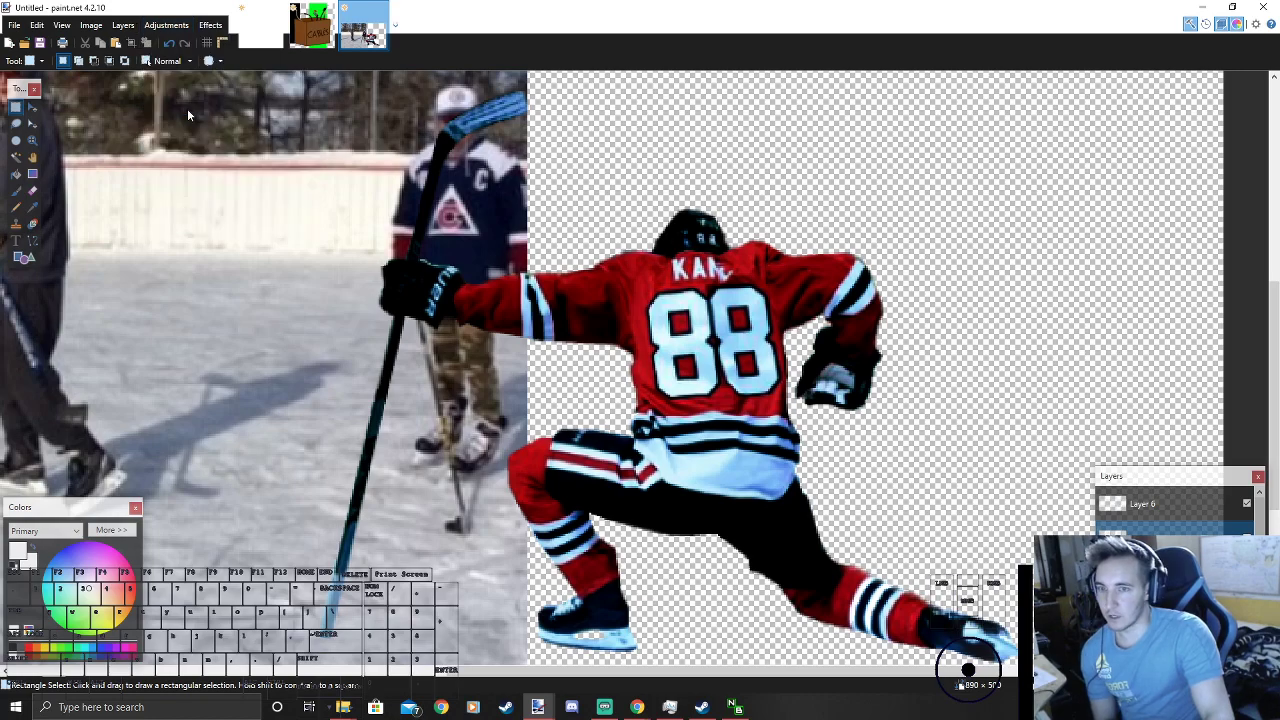
{"action": "left_click", "coordinate": [572, 474]}
{"action": "left_click_drag", "start_coordinate": [609, 211], "coordinate": [1066, 133]}
{"action": "left_click_drag", "start_coordinate": [1089, 265], "coordinate": [1277, 460]}
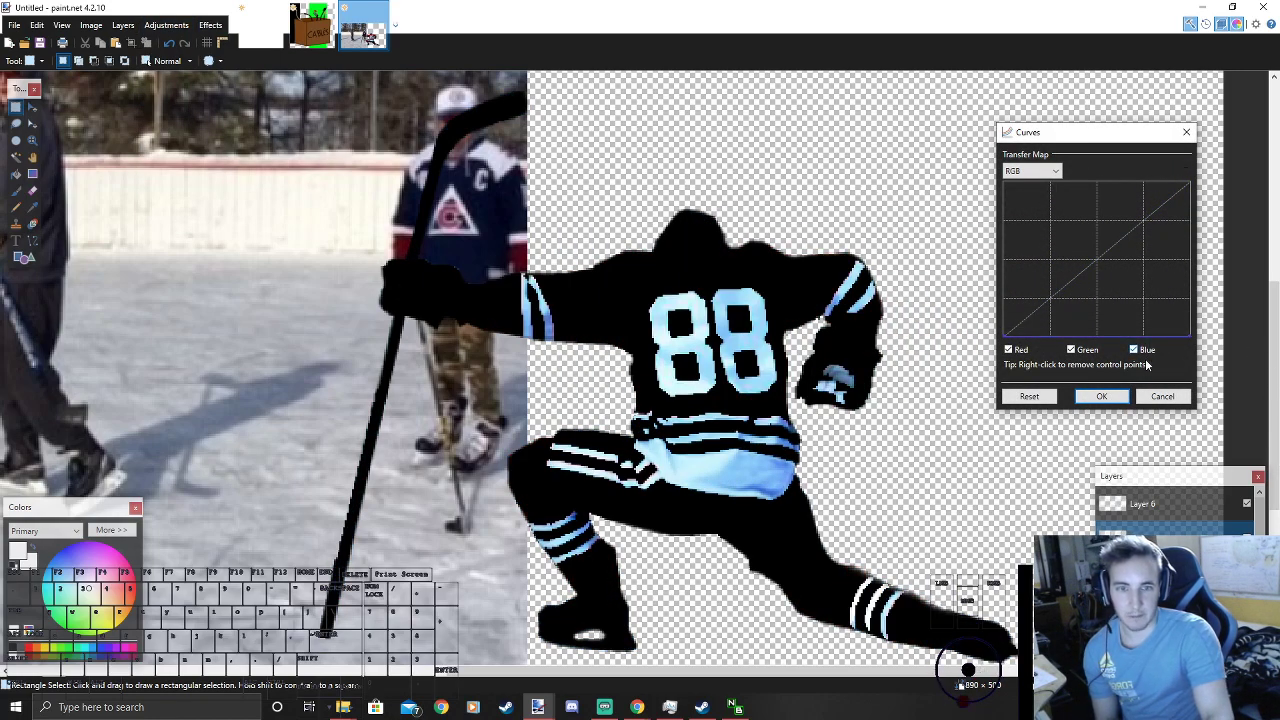
{"action": "left_click_drag", "start_coordinate": [1175, 307], "coordinate": [1178, 425]}
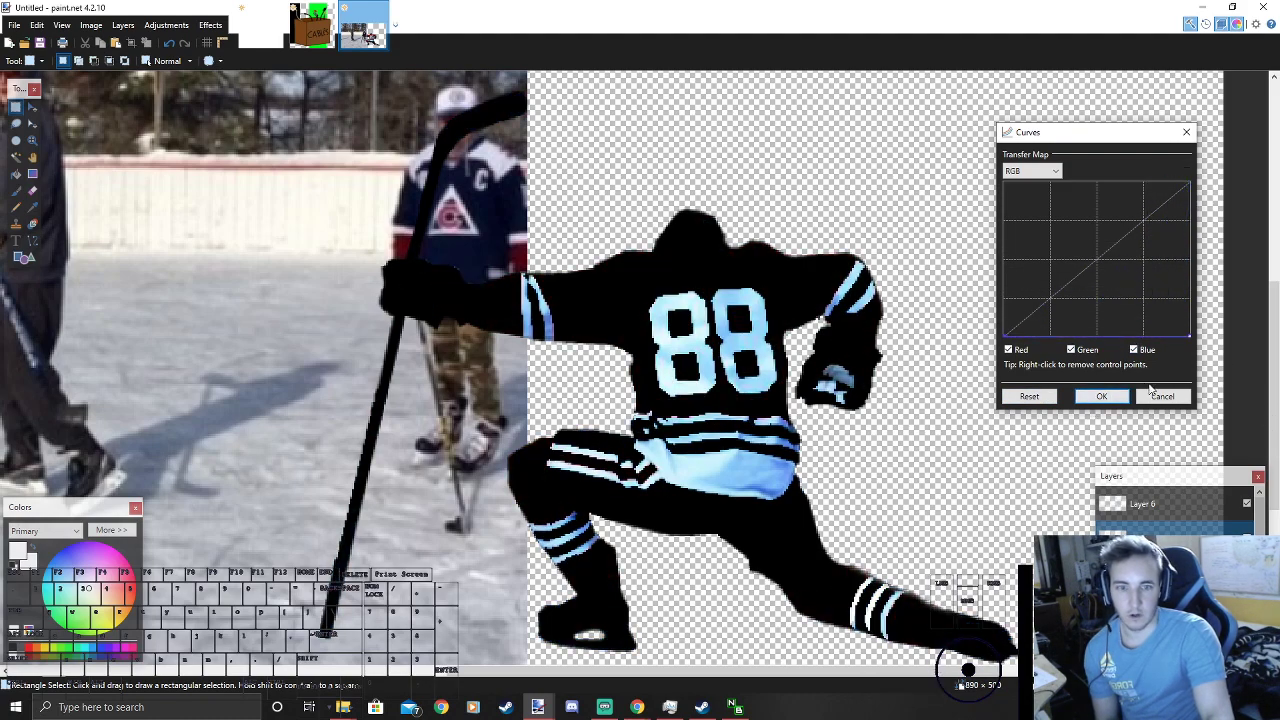
{"action": "left_click", "coordinate": [1158, 396]}
Step: Turn the player's layer solid black with a Curves adjustment in Luminosity mode, flattening the curve to the minimum
{"action": "left_click", "coordinate": [166, 25]}
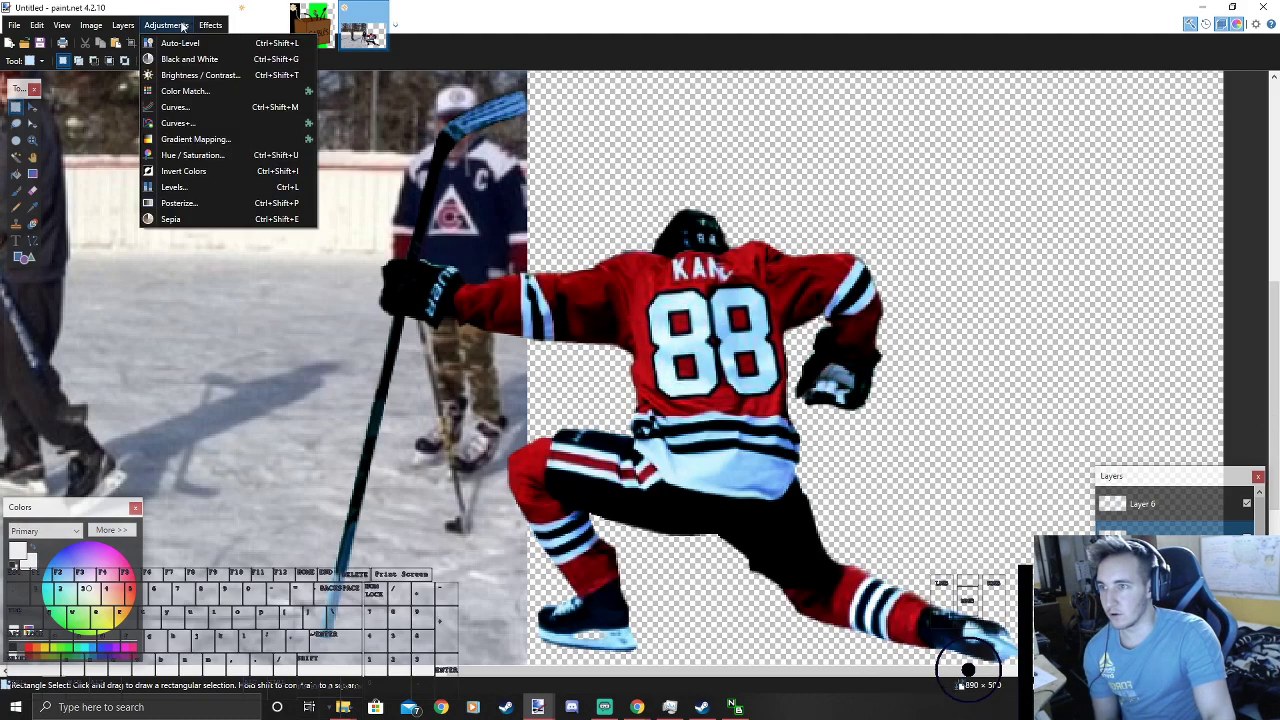
{"action": "left_click", "coordinate": [175, 107]}
{"action": "left_click", "coordinate": [585, 249]}
{"action": "left_click", "coordinate": [578, 263]}
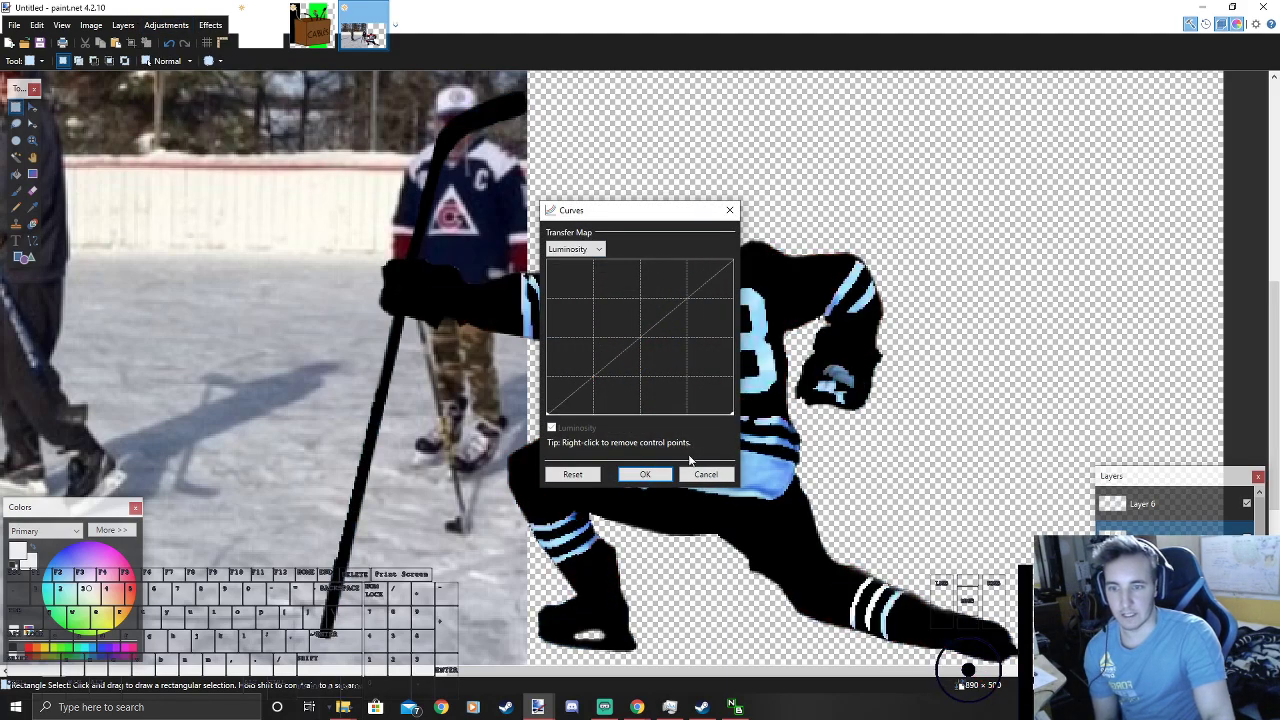
{"action": "left_click", "coordinate": [645, 474]}
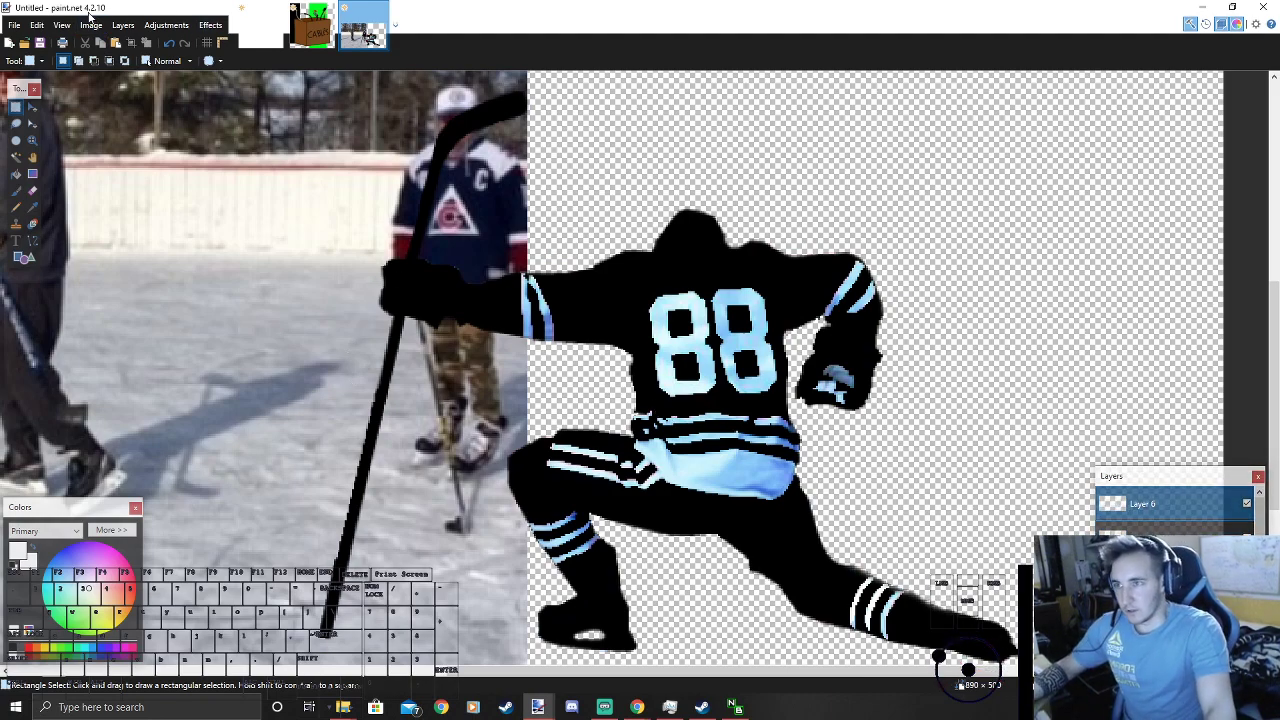
Step: Convert the isolated white uniform areas on Layer 6 to greyscale with the Black and White adjustment
{"action": "left_click", "coordinate": [222, 27]}
{"action": "mouse_move", "coordinate": [166, 25]}
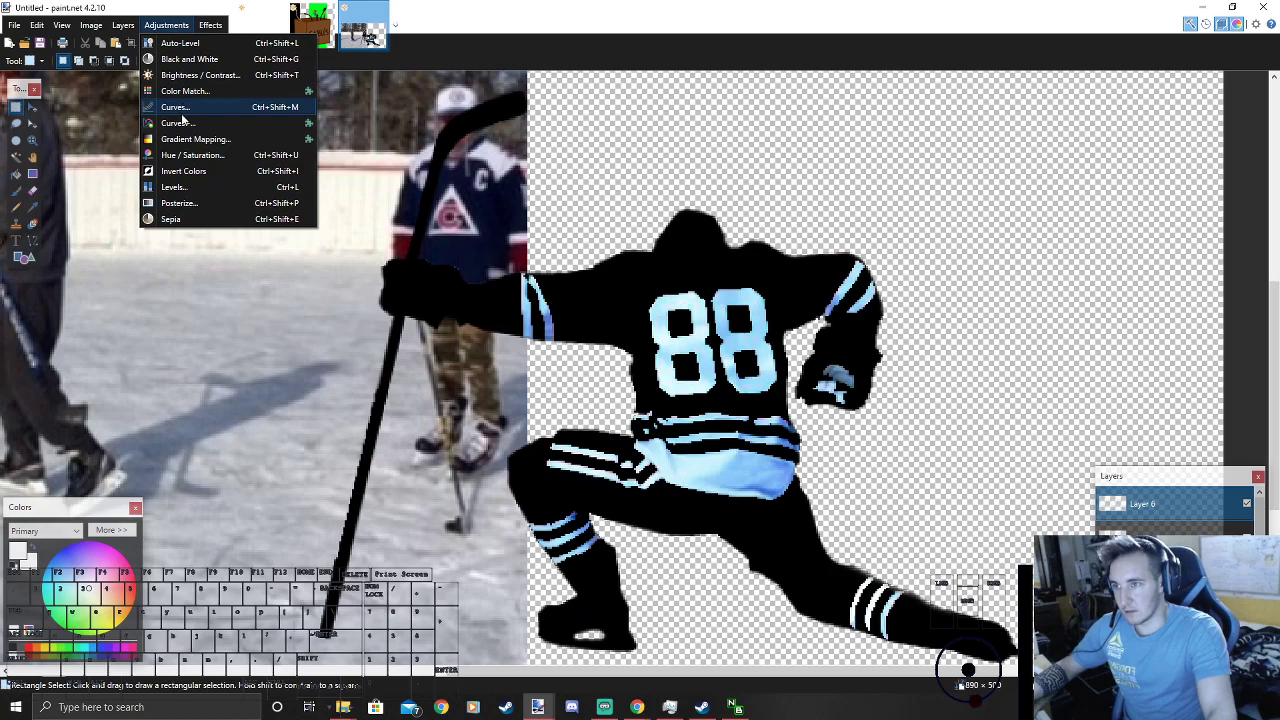
{"action": "left_click", "coordinate": [189, 59]}
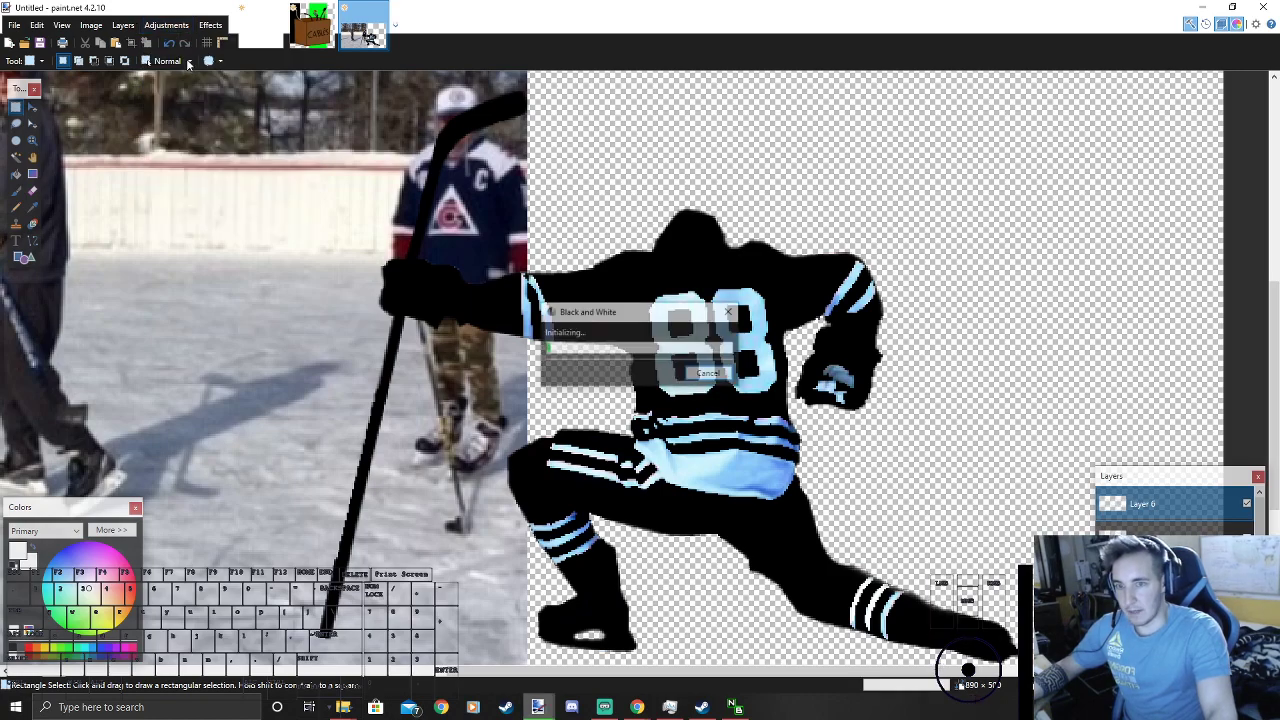
{"action": "scroll", "coordinate": [675, 385], "scroll_direction": "down", "scroll_amount": 2}
{"action": "scroll", "coordinate": [675, 385], "scroll_direction": "up", "scroll_amount": 3}
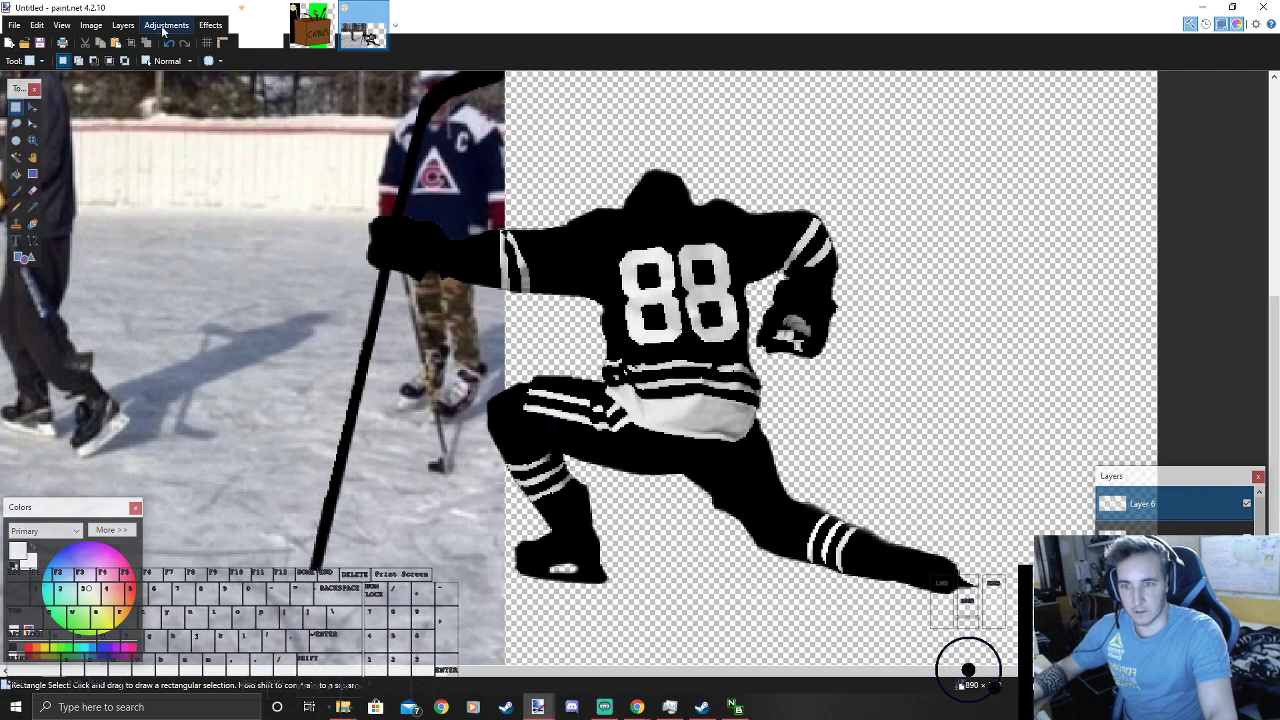
Step: Brighten the greyscale uniform areas on Layer 6 to pure white with Curves in Luminosity mode, starting from a reset curve
{"action": "left_click", "coordinate": [163, 27]}
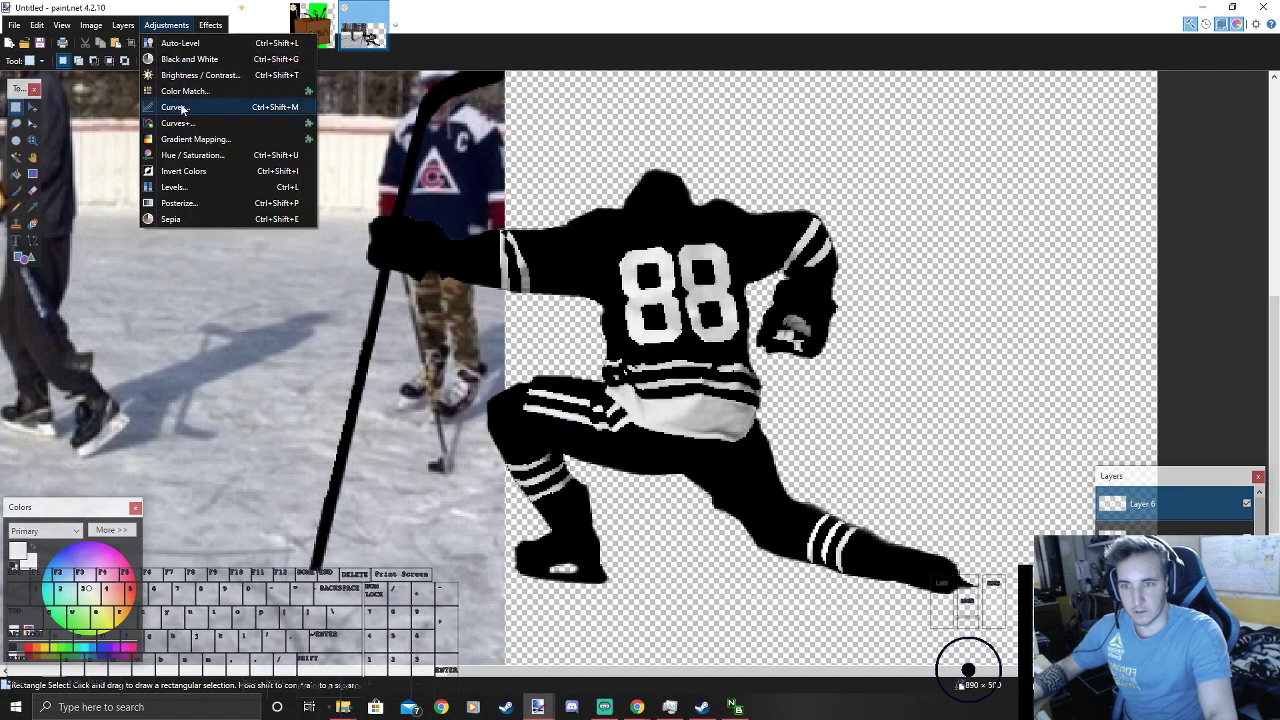
{"action": "left_click", "coordinate": [175, 107]}
{"action": "left_click_drag", "start_coordinate": [632, 208], "coordinate": [996, 213]}
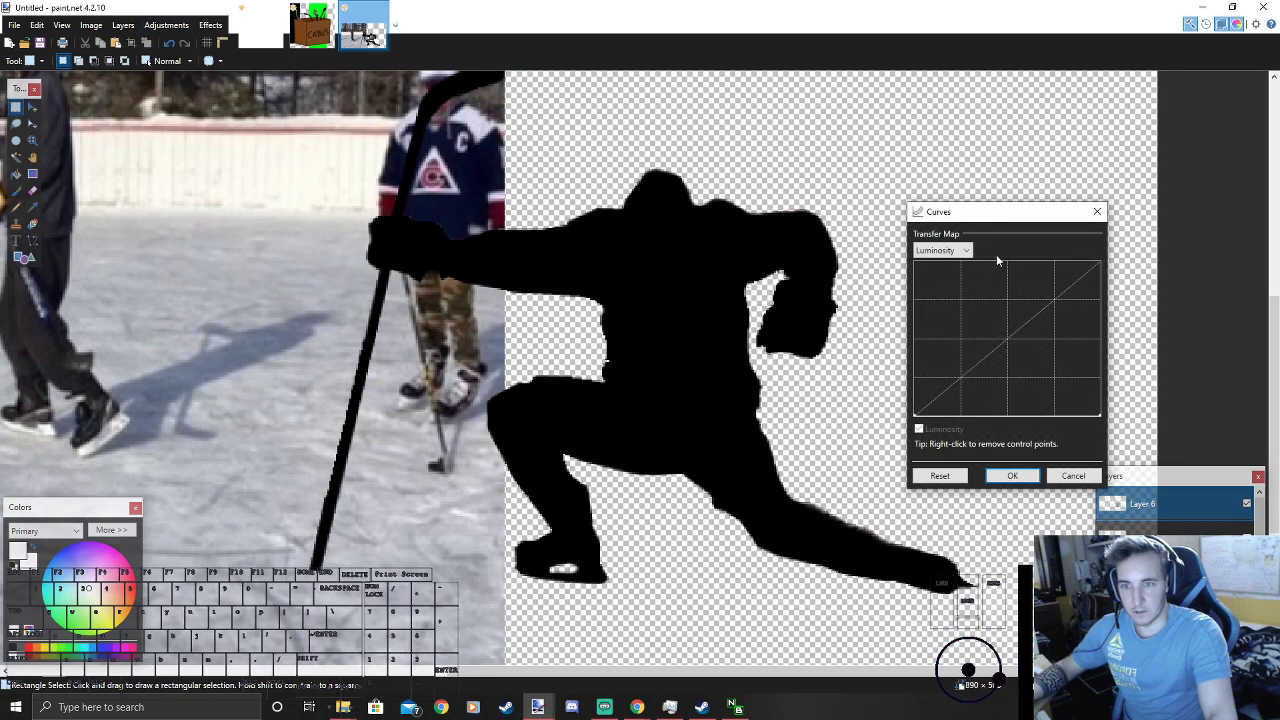
{"action": "left_click", "coordinate": [939, 474]}
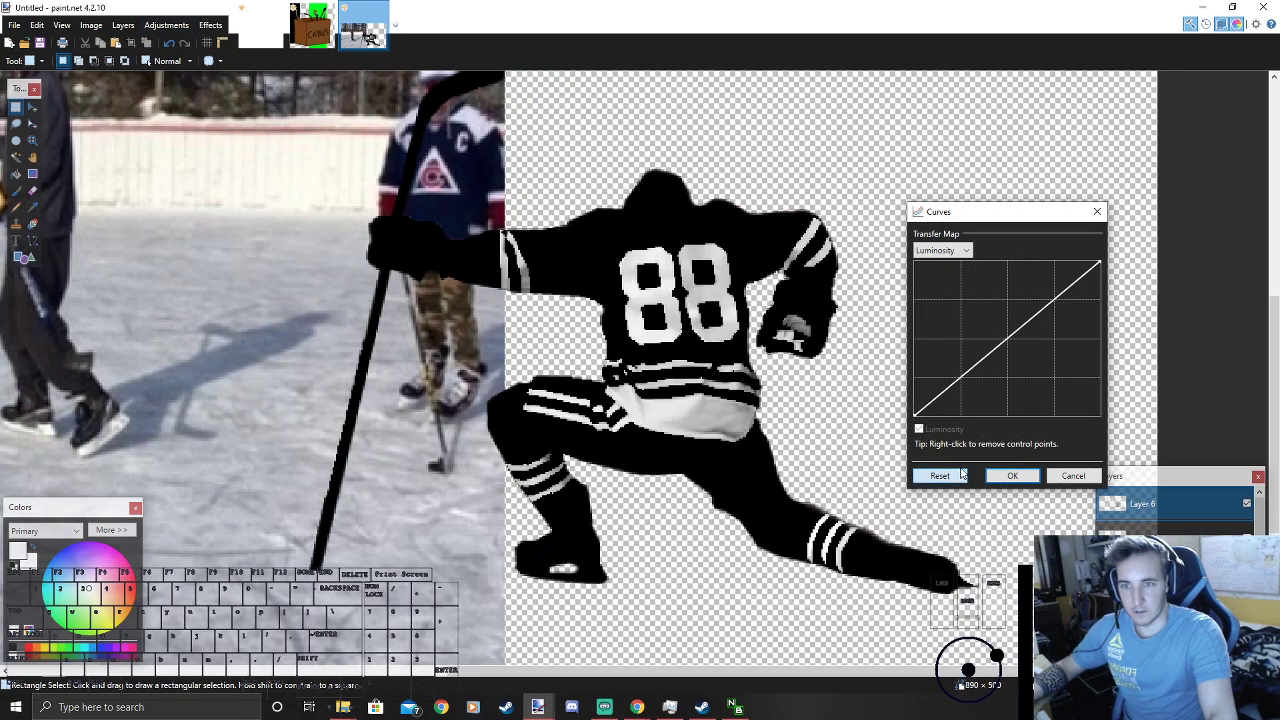
{"action": "left_click", "coordinate": [1025, 479]}
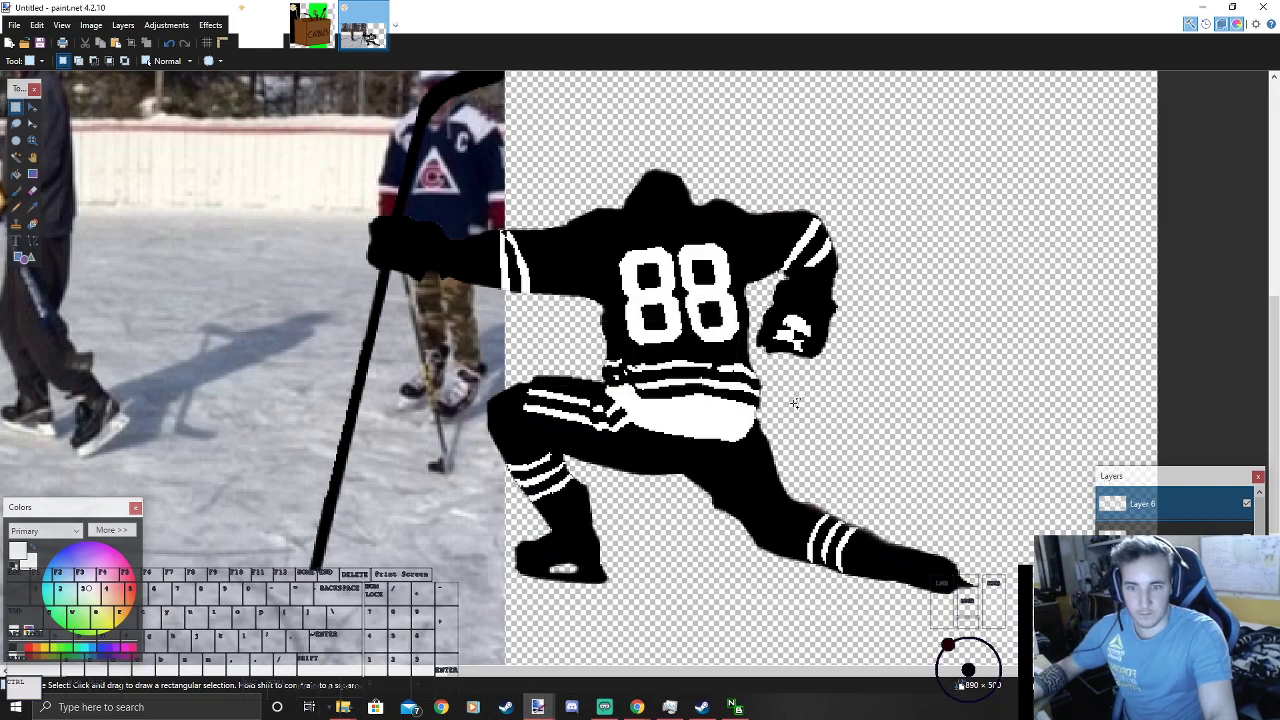
Step: Set the Paintbrush to a width of 3 and paint white over the first sock stripe on the extended leg
{"action": "scroll", "coordinate": [808, 550], "scroll_direction": "up", "scroll_amount": 5}
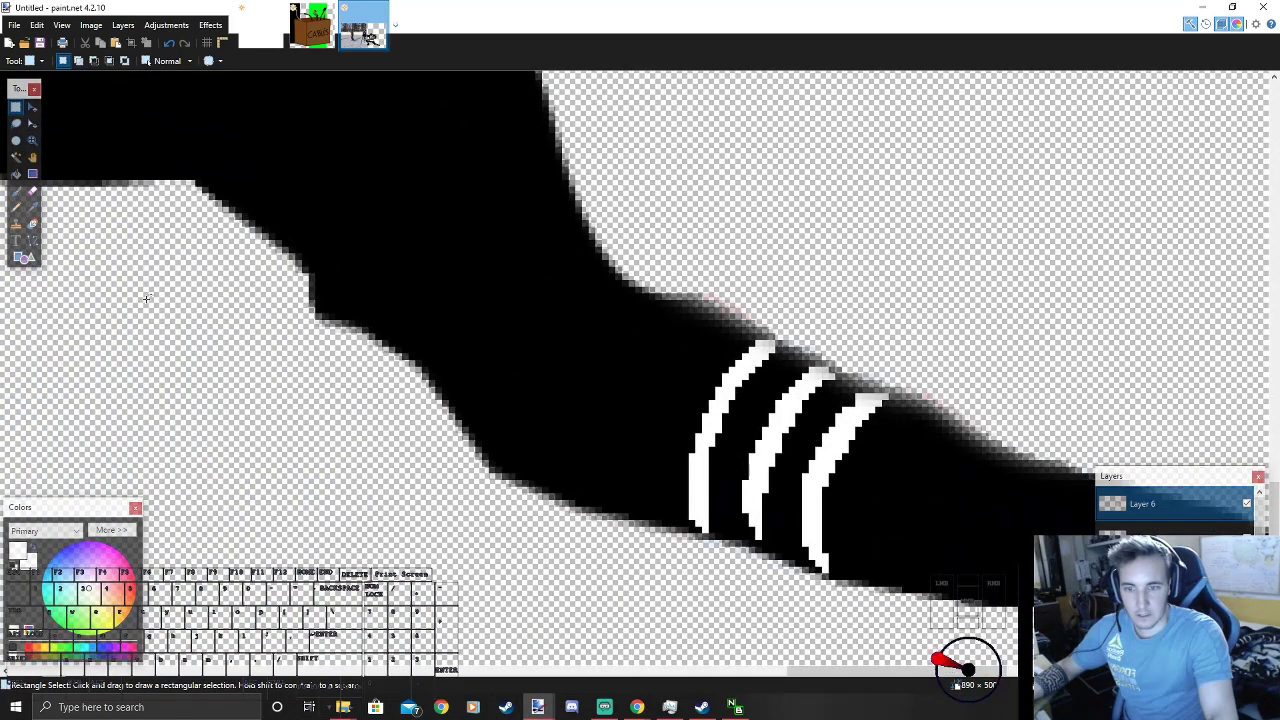
{"action": "left_click", "coordinate": [17, 196]}
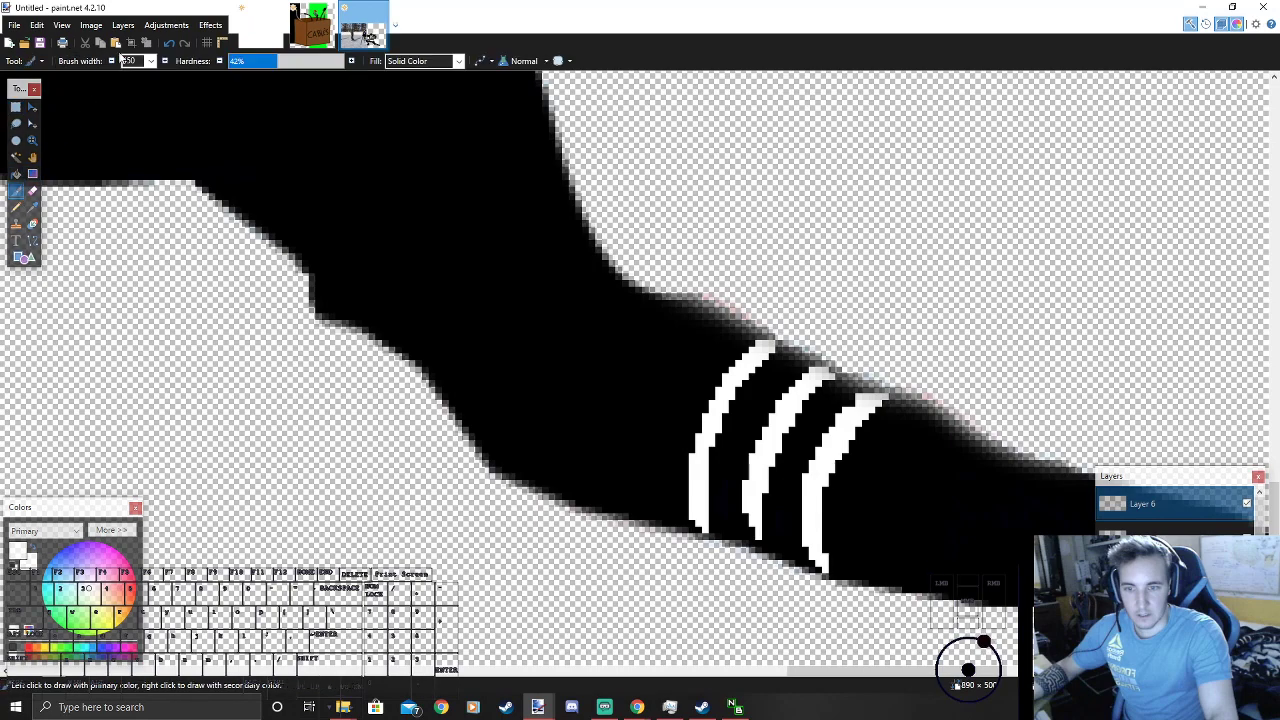
{"action": "scroll", "coordinate": [132, 67], "scroll_direction": "up", "scroll_amount": 20}
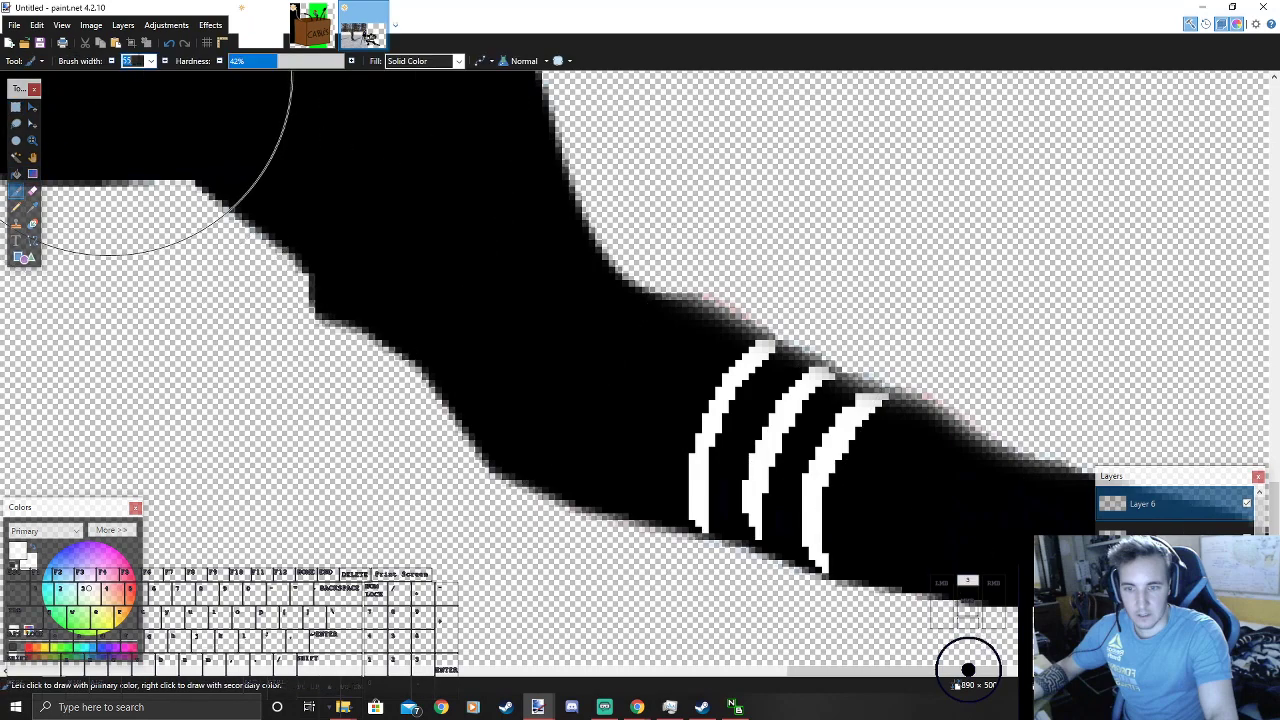
{"action": "scroll", "coordinate": [136, 73], "scroll_direction": "up", "scroll_amount": 5}
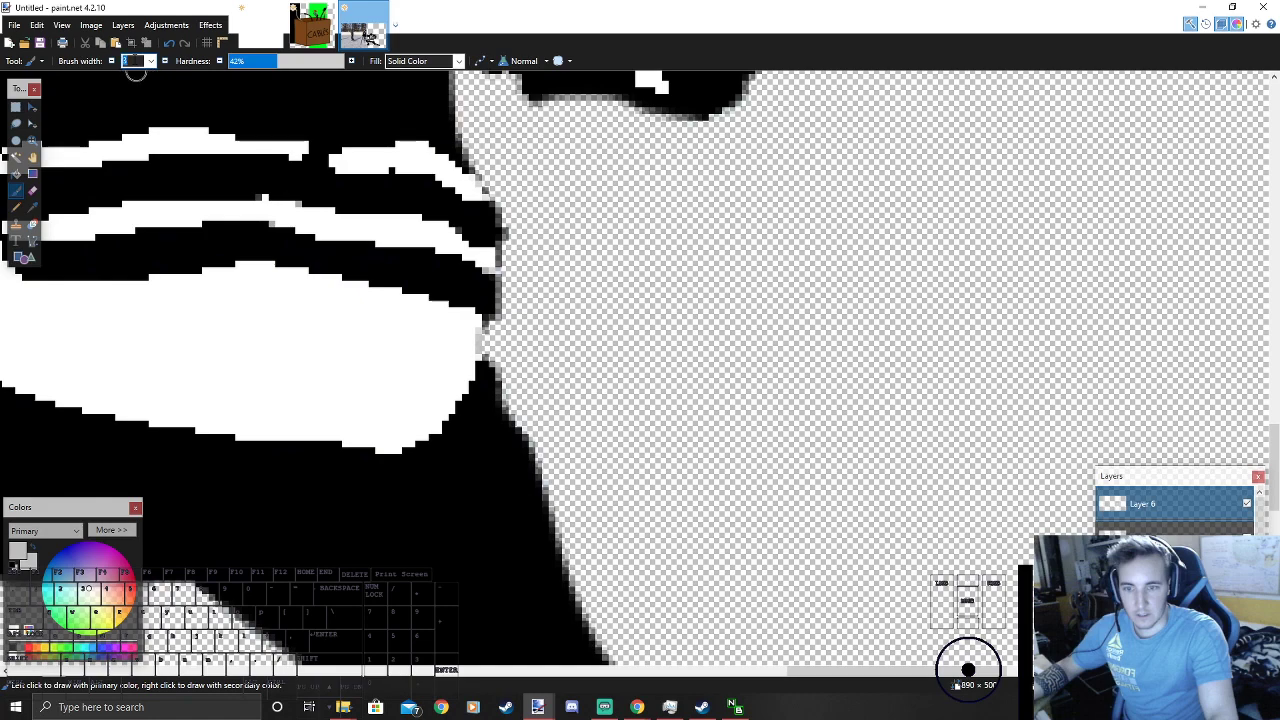
{"action": "scroll", "coordinate": [588, 294], "scroll_direction": "up", "scroll_amount": 5}
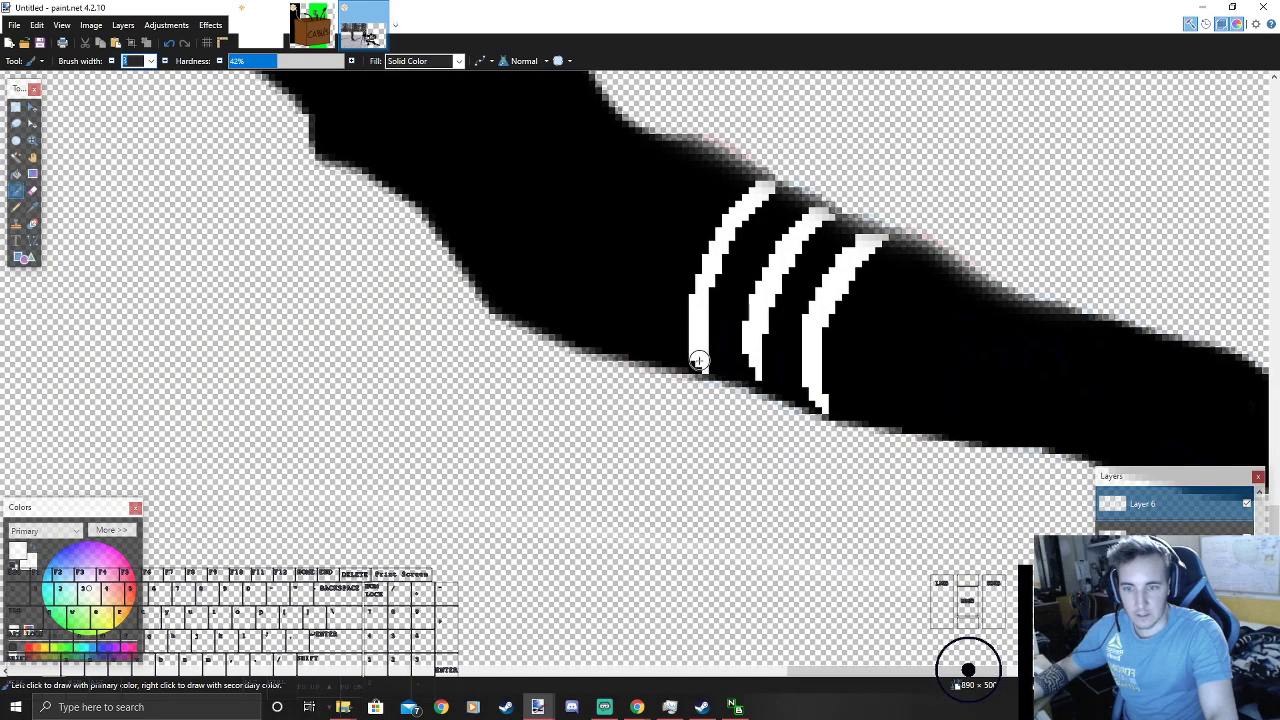
{"action": "scroll", "coordinate": [698, 360], "scroll_direction": "up", "scroll_amount": 3}
{"action": "left_click_drag", "start_coordinate": [694, 363], "coordinate": [705, 182]}
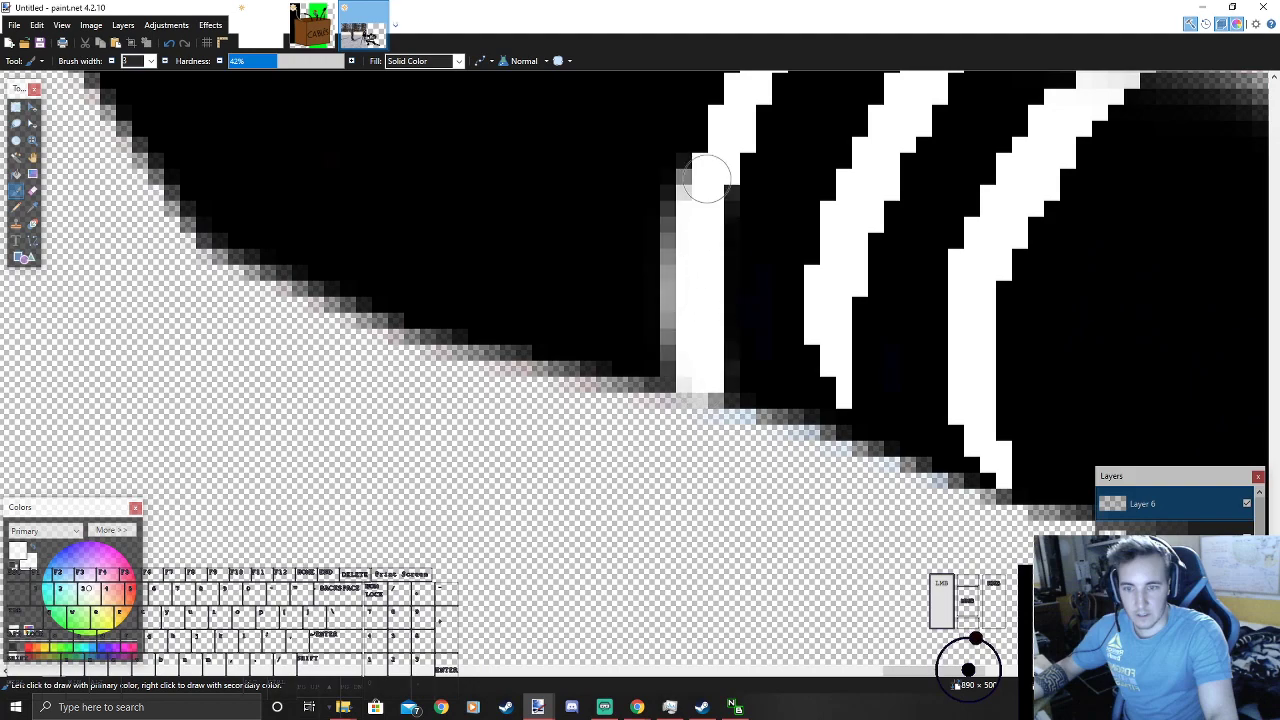
Step: Smooth the jagged edges of the extended leg's sock stripes with white brush strokes, undoing one stray stroke
{"action": "scroll", "coordinate": [720, 180], "scroll_direction": "up", "scroll_amount": 3}
{"action": "mouse_move", "coordinate": [710, 398]}
{"action": "left_mouse_down"}
{"action": "mouse_move", "coordinate": [780, 276]}
{"action": "mouse_move", "coordinate": [872, 170]}
{"action": "left_mouse_up"}
{"action": "mouse_move", "coordinate": [994, 249]}
{"action": "left_mouse_down"}
{"action": "mouse_move", "coordinate": [834, 472]}
{"action": "mouse_move", "coordinate": [821, 589]}
{"action": "mouse_move", "coordinate": [840, 640]}
{"action": "mouse_move", "coordinate": [866, 496]}
{"action": "mouse_move", "coordinate": [914, 364]}
{"action": "mouse_move", "coordinate": [978, 275]}
{"action": "left_mouse_up"}
{"action": "mouse_move", "coordinate": [1096, 304]}
{"action": "left_mouse_down"}
{"action": "mouse_move", "coordinate": [989, 470]}
{"action": "mouse_move", "coordinate": [947, 563]}
{"action": "mouse_move", "coordinate": [941, 638]}
{"action": "mouse_move", "coordinate": [977, 452]}
{"action": "mouse_move", "coordinate": [971, 386]}
{"action": "mouse_move", "coordinate": [989, 283]}
{"action": "mouse_move", "coordinate": [1031, 168]}
{"action": "left_mouse_up"}
{"action": "key", "text": "ctrl+z"}
{"action": "scroll", "coordinate": [1034, 190], "scroll_direction": "up", "scroll_amount": 2}
{"action": "left_click_drag", "start_coordinate": [1040, 338], "coordinate": [1112, 227]}
{"action": "left_click_drag", "start_coordinate": [1108, 226], "coordinate": [1072, 261]}
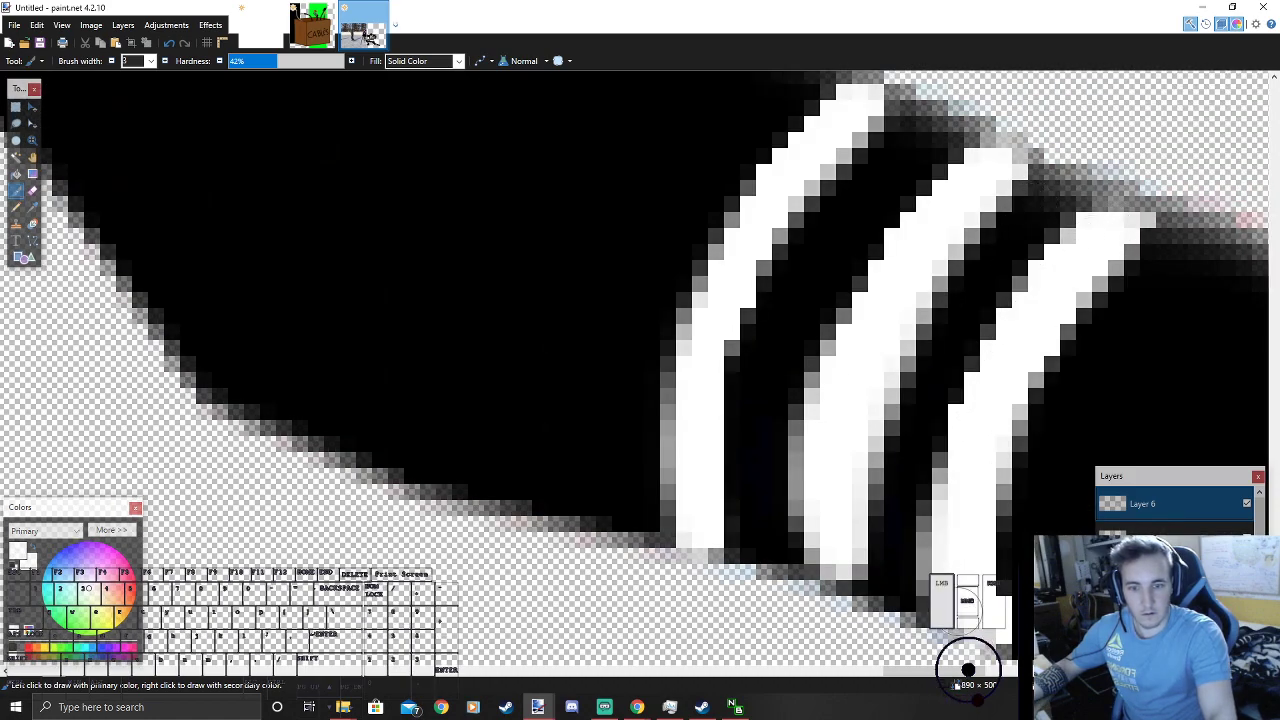
{"action": "scroll", "coordinate": [986, 500], "scroll_direction": "down", "scroll_amount": 4}
{"action": "scroll", "coordinate": [988, 513], "scroll_direction": "up", "scroll_amount": 4}
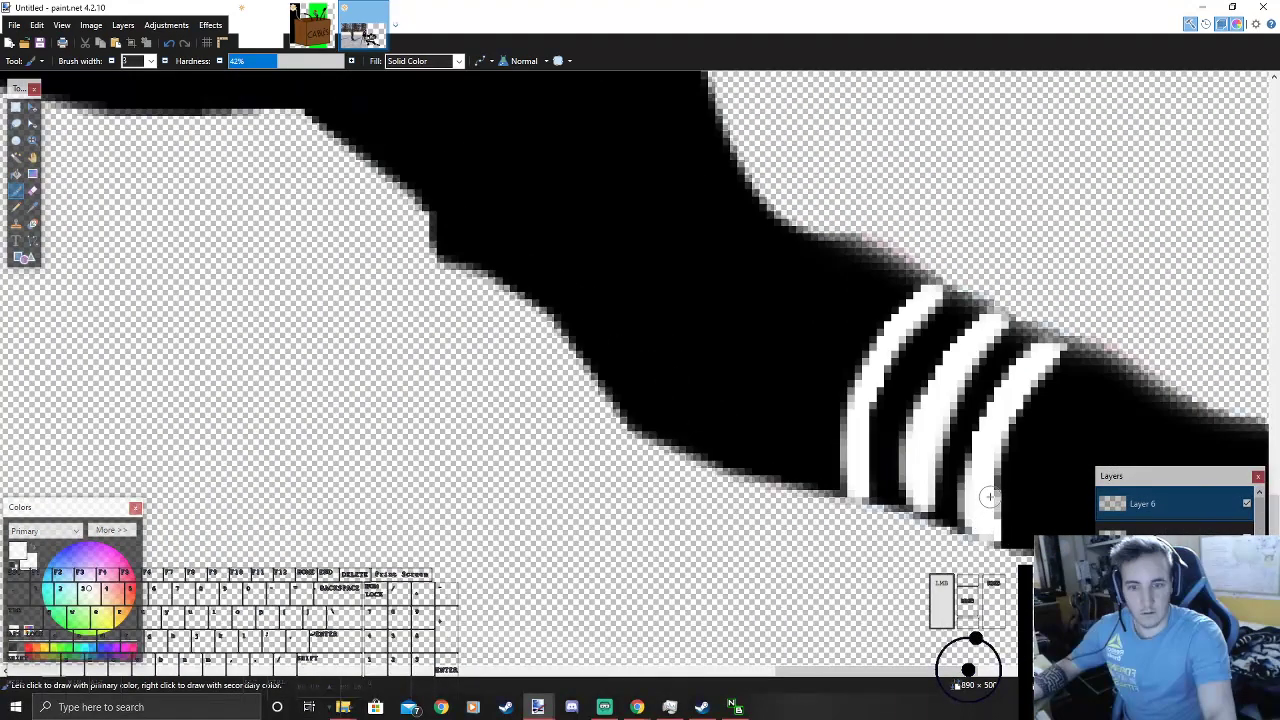
{"action": "left_click_drag", "start_coordinate": [987, 521], "coordinate": [968, 532]}
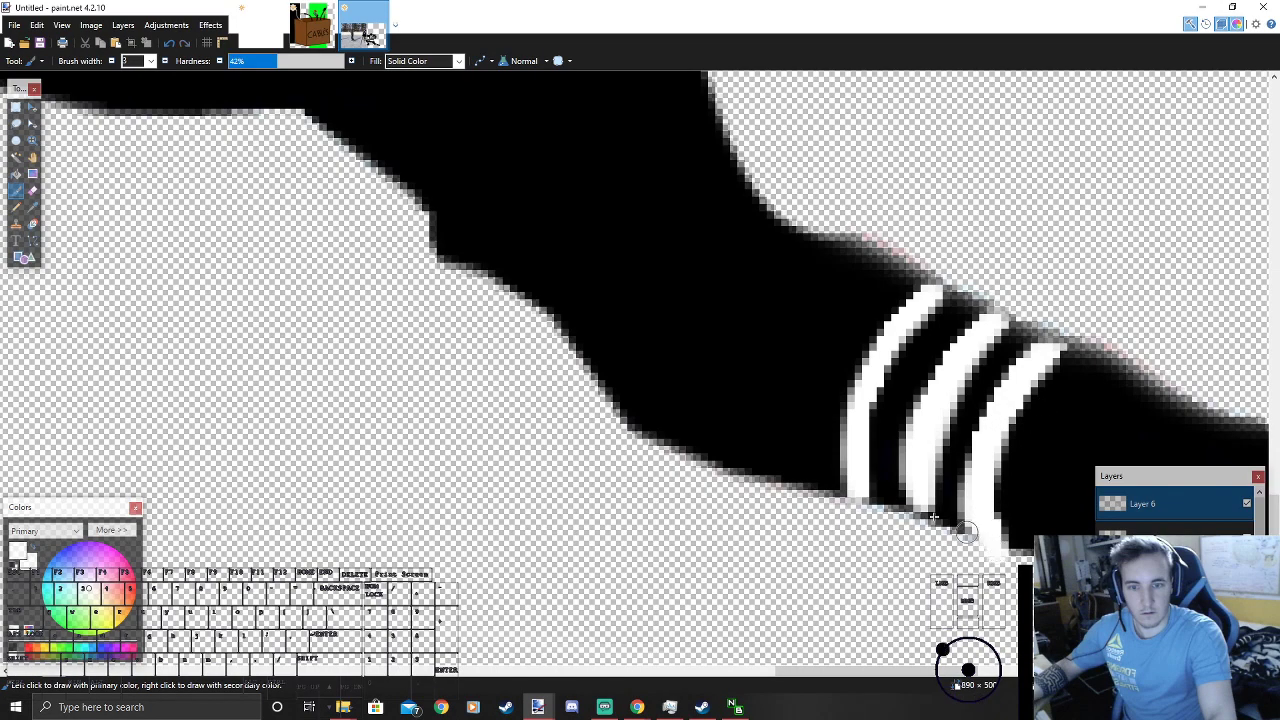
Step: Thicken and smooth the three white sock stripes on the bent front leg, extending the top one across the leg
{"action": "scroll", "coordinate": [972, 455], "scroll_direction": "down", "scroll_amount": 4}
{"action": "scroll", "coordinate": [470, 275], "scroll_direction": "up", "scroll_amount": 4}
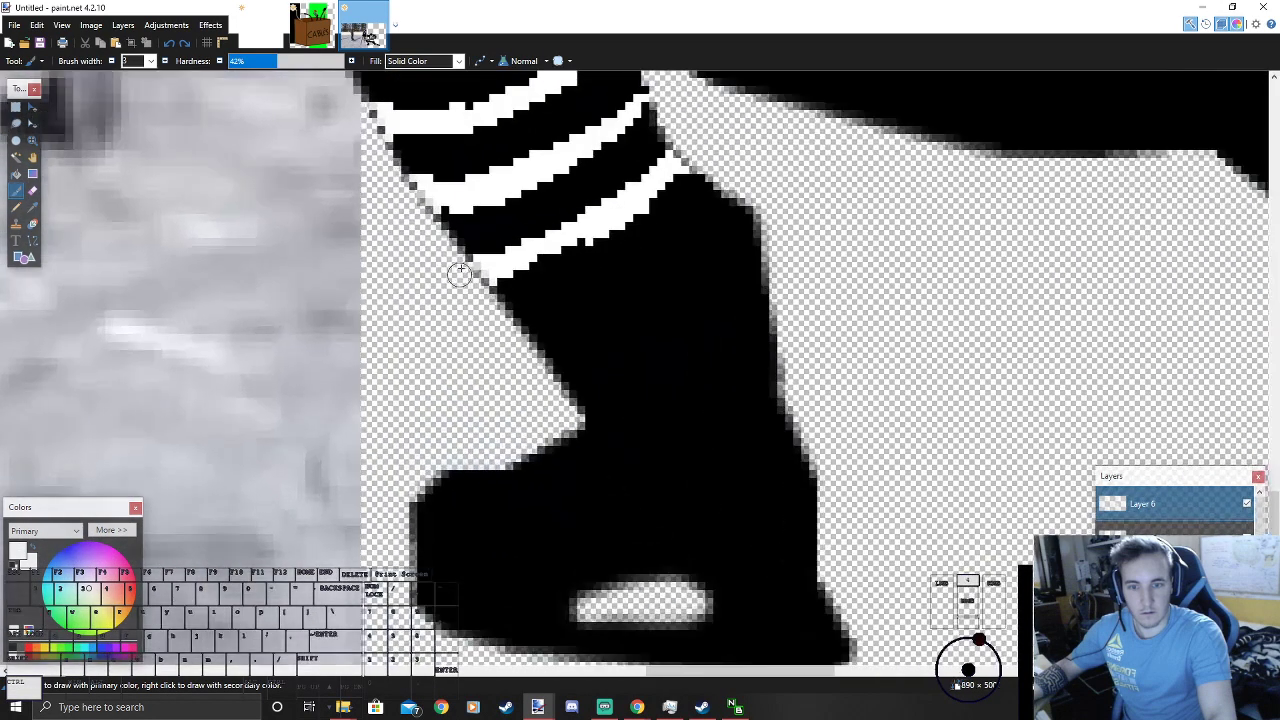
{"action": "mouse_move", "coordinate": [490, 273]}
{"action": "left_mouse_down"}
{"action": "mouse_move", "coordinate": [610, 230]}
{"action": "mouse_move", "coordinate": [670, 172]}
{"action": "mouse_move", "coordinate": [655, 170]}
{"action": "left_mouse_up"}
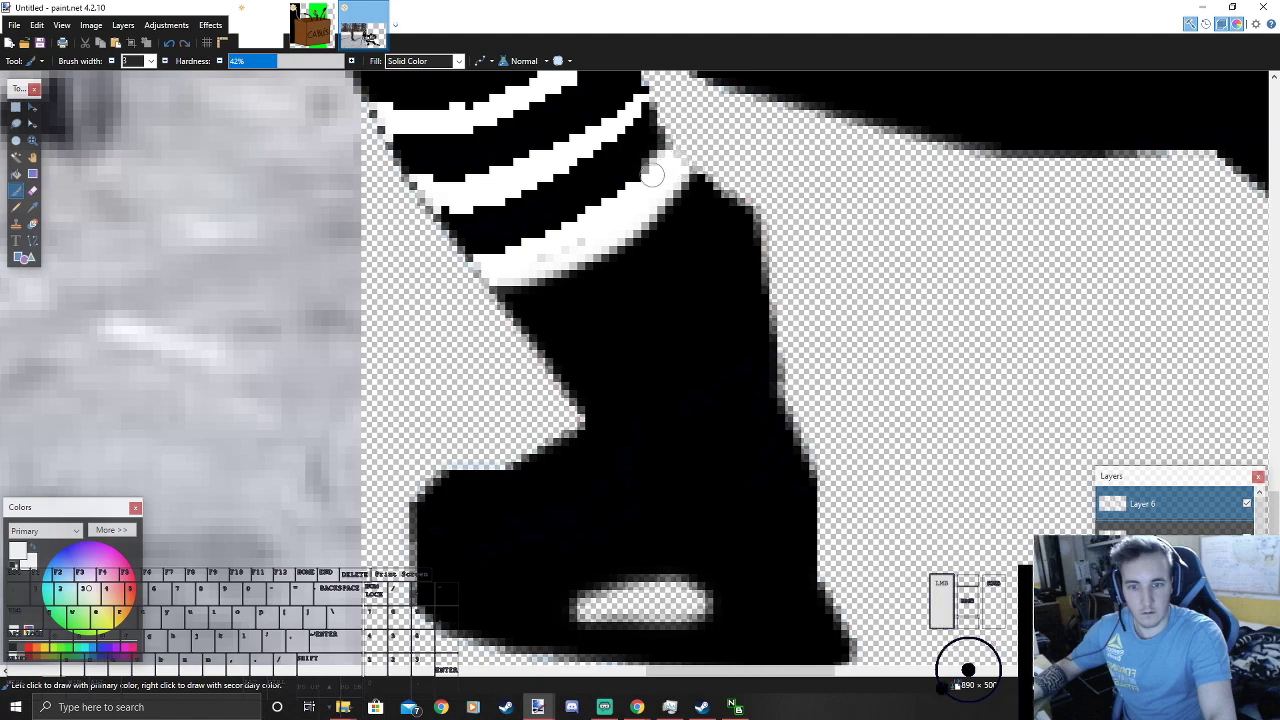
{"action": "left_click_drag", "start_coordinate": [478, 262], "coordinate": [620, 183]}
{"action": "mouse_move", "coordinate": [638, 107]}
{"action": "left_mouse_down"}
{"action": "mouse_move", "coordinate": [425, 187]}
{"action": "mouse_move", "coordinate": [440, 203]}
{"action": "left_mouse_up"}
{"action": "scroll", "coordinate": [586, 174], "scroll_direction": "up", "scroll_amount": 3}
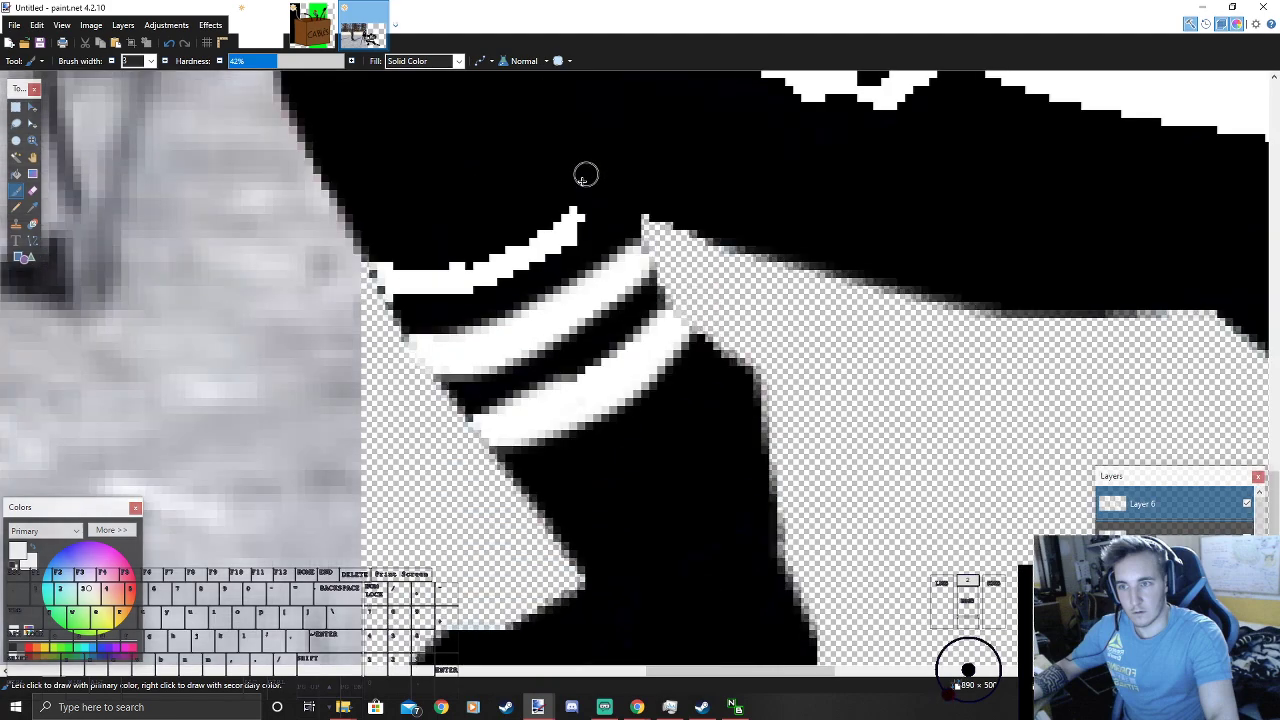
{"action": "left_click_drag", "start_coordinate": [638, 193], "coordinate": [518, 252]}
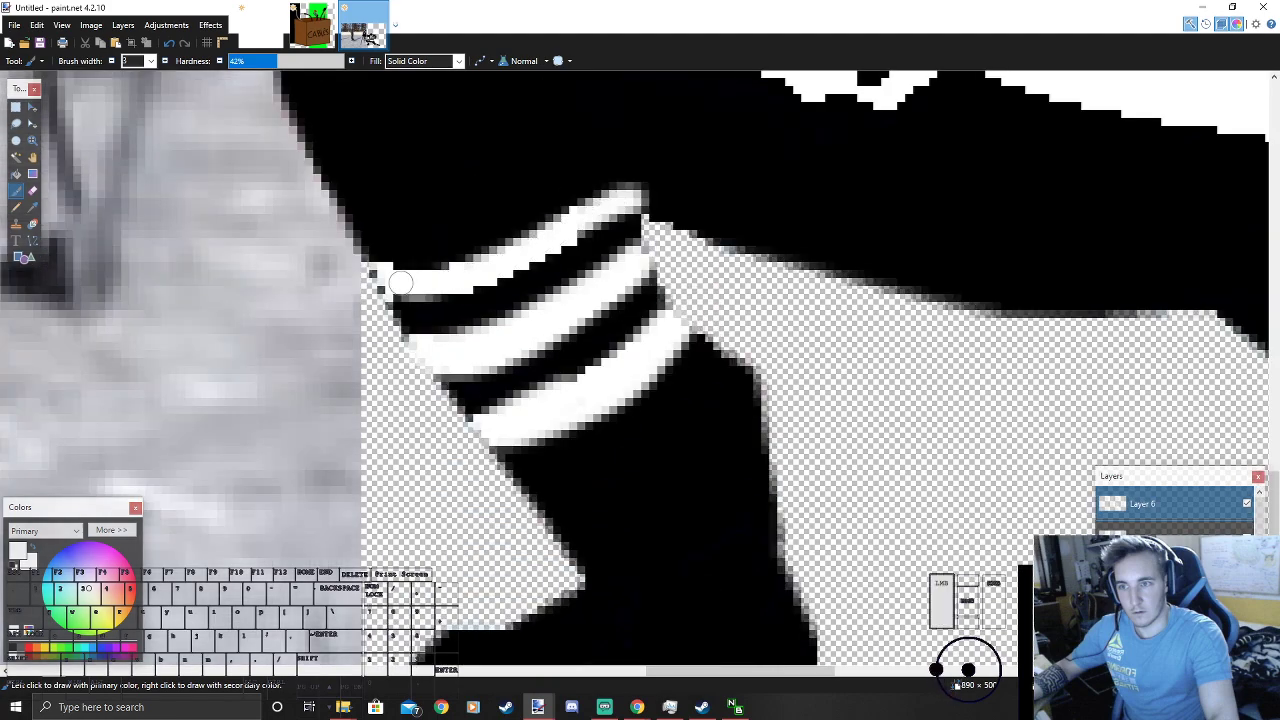
Step: Paint white along the lower jersey stripe and bridge the gaps in the two thigh stripes where they meet the jersey hem
{"action": "scroll", "coordinate": [632, 222], "scroll_direction": "down", "scroll_amount": 6}
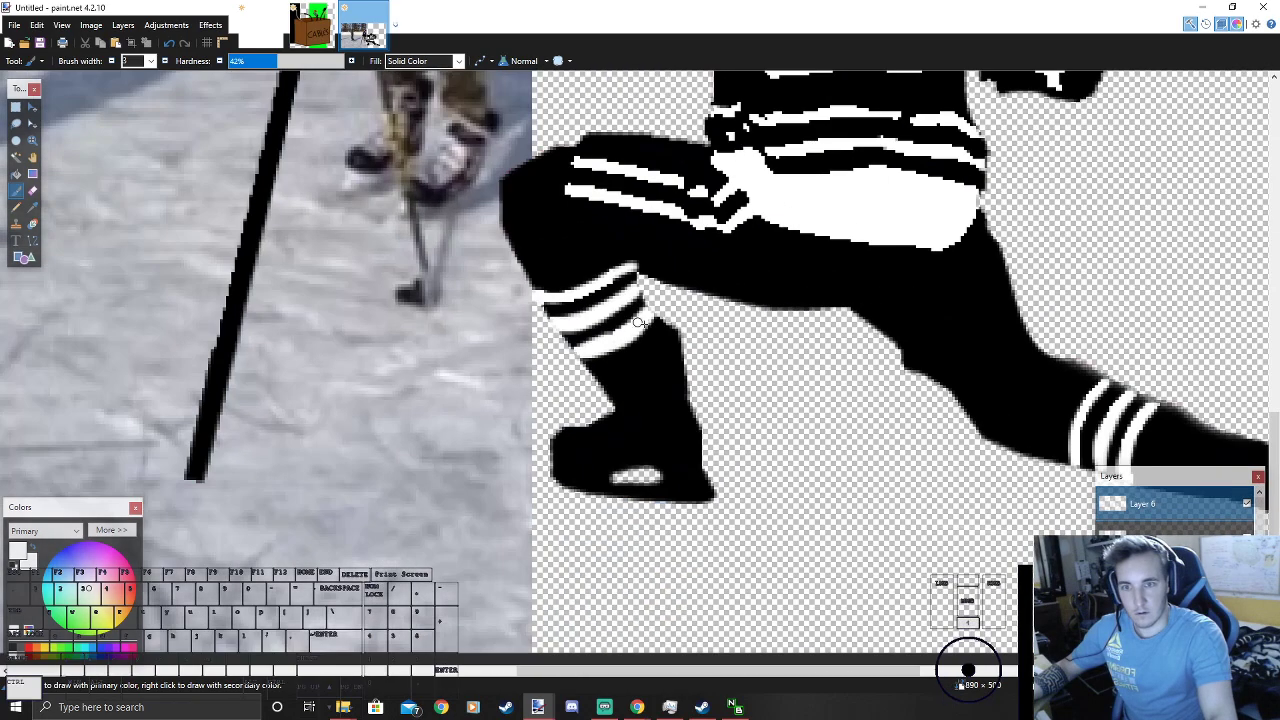
{"action": "scroll", "coordinate": [668, 222], "scroll_direction": "up", "scroll_amount": 5}
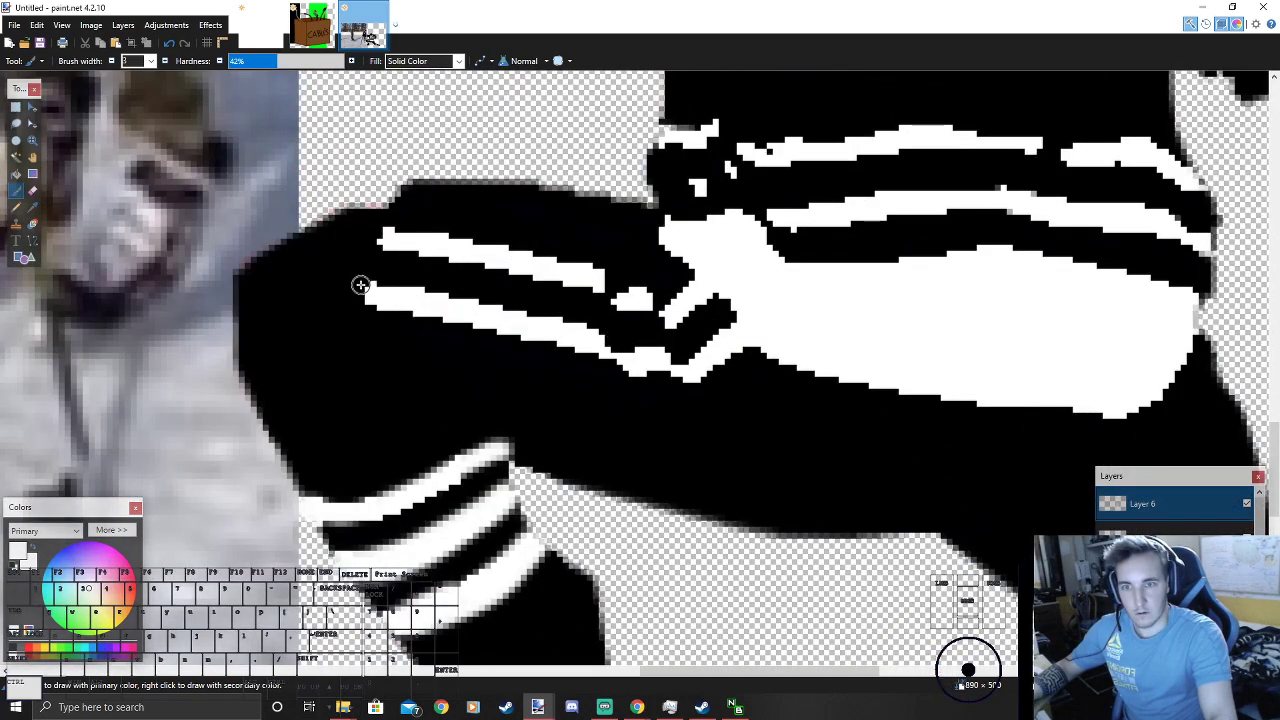
{"action": "left_click_drag", "start_coordinate": [735, 232], "coordinate": [886, 204]}
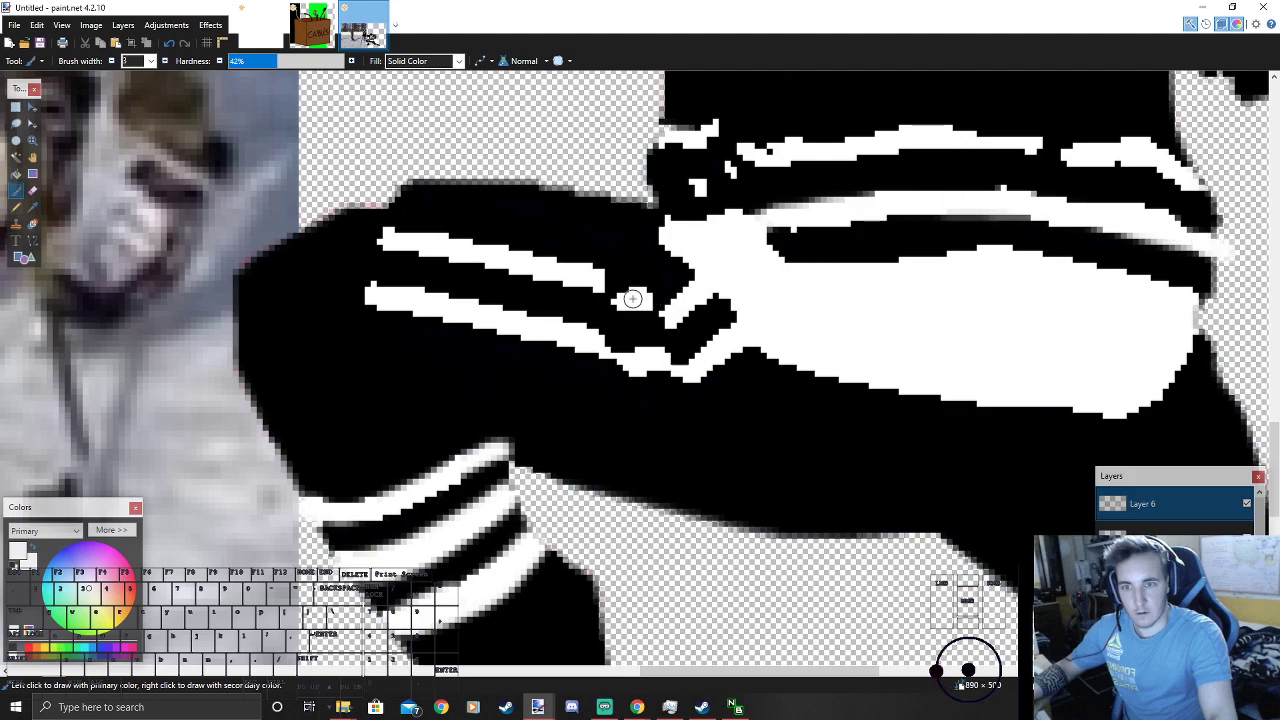
{"action": "left_click_drag", "start_coordinate": [606, 289], "coordinate": [612, 292]}
{"action": "mouse_move", "coordinate": [623, 357]}
{"action": "left_mouse_down"}
{"action": "mouse_move", "coordinate": [613, 362]}
{"action": "mouse_move", "coordinate": [687, 377]}
{"action": "left_mouse_up"}
{"action": "left_click_drag", "start_coordinate": [670, 319], "coordinate": [644, 300]}
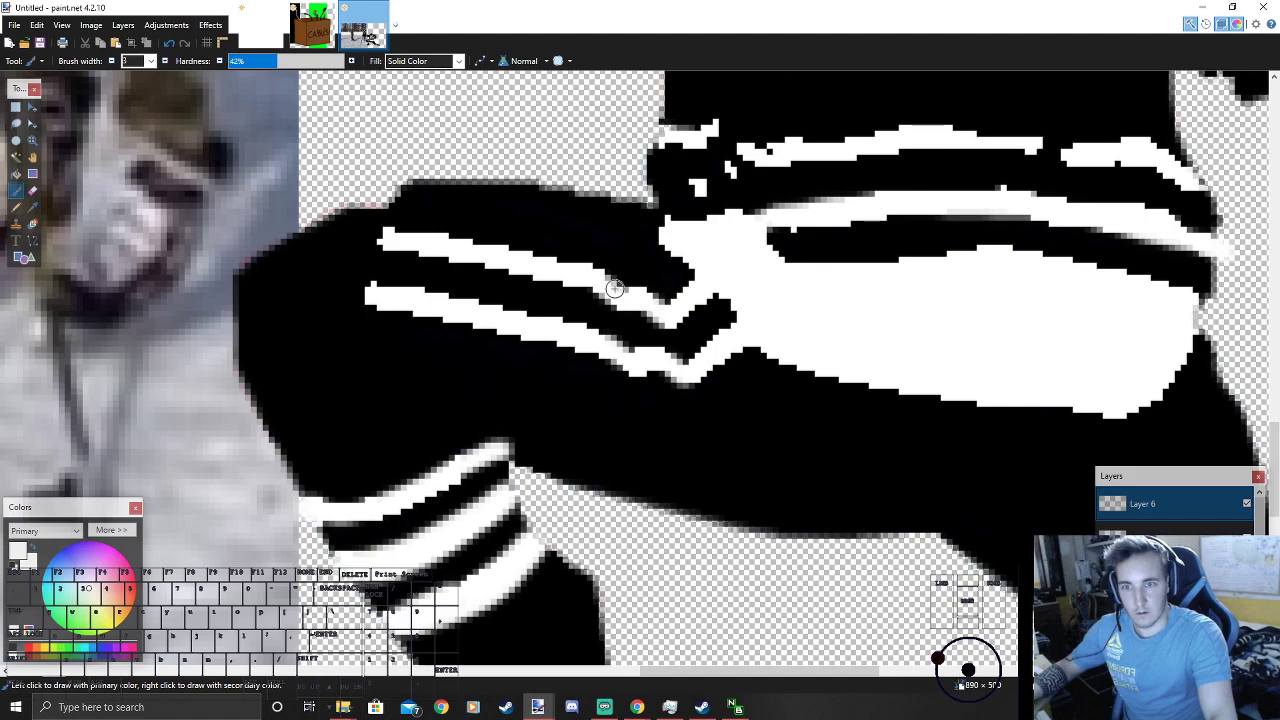
{"action": "left_click", "coordinate": [674, 231]}
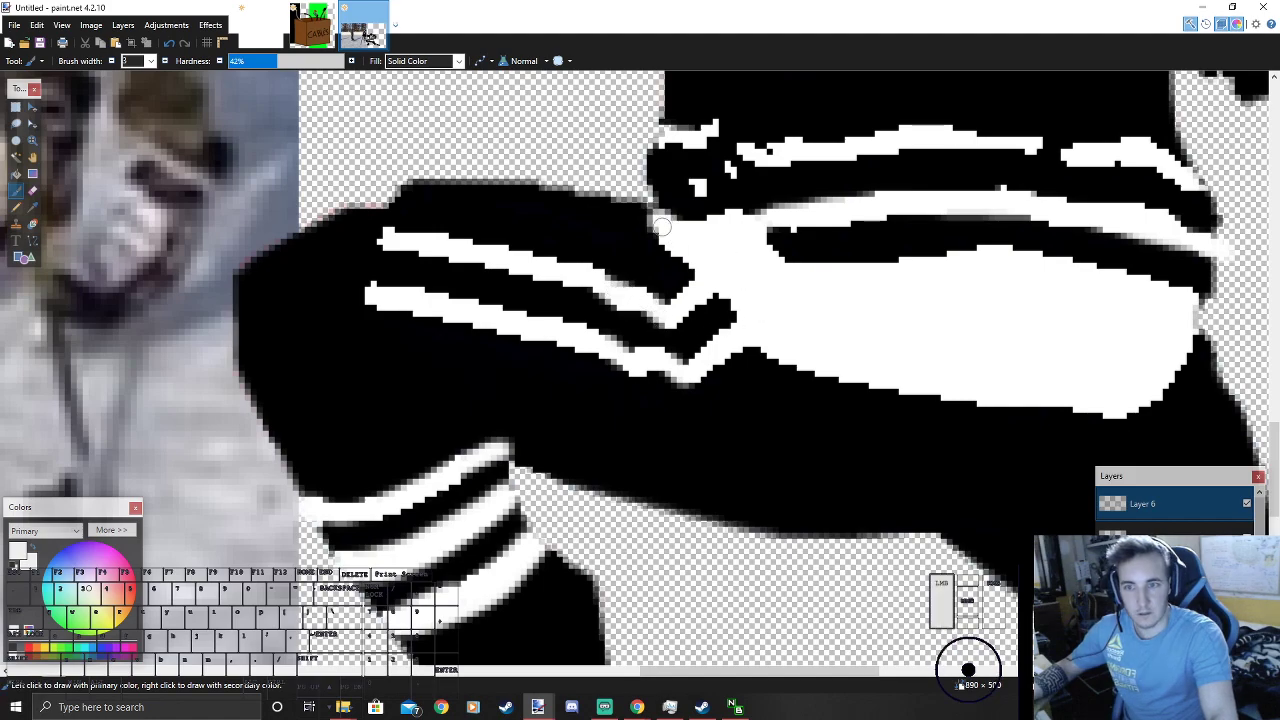
{"action": "left_click_drag", "start_coordinate": [686, 247], "coordinate": [710, 277]}
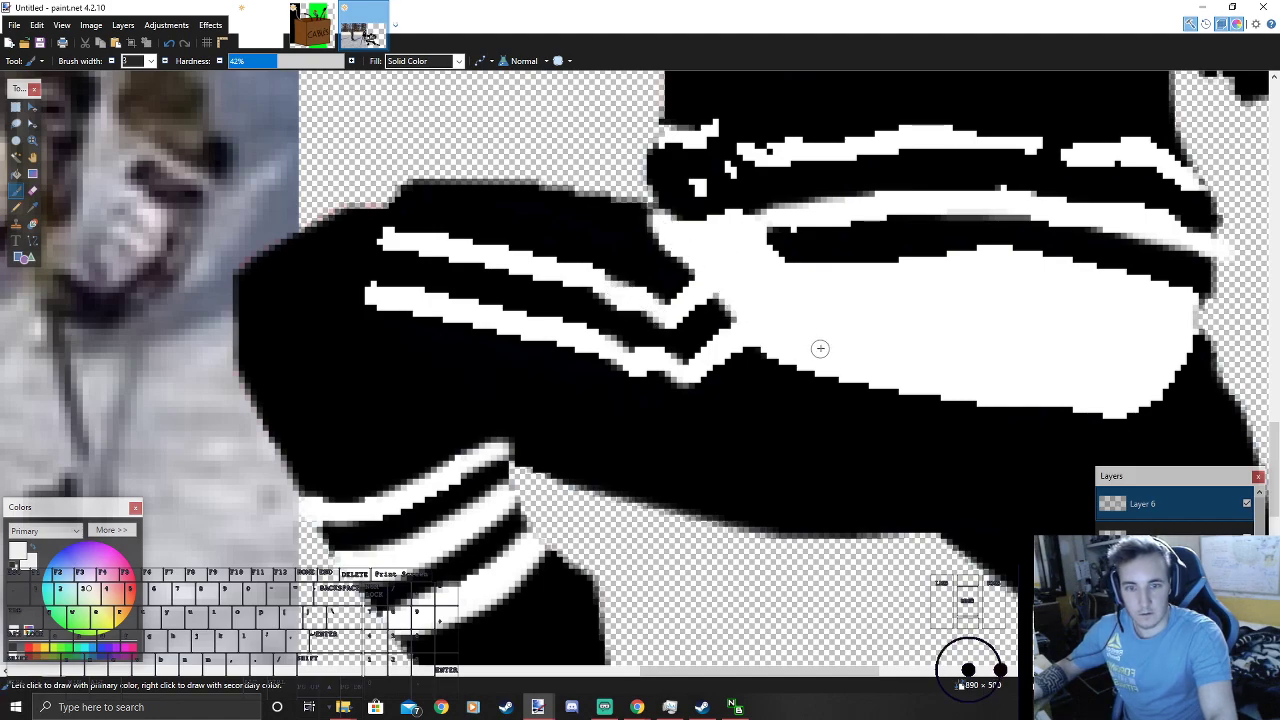
Step: Round off the jagged outline of the large white hem area at the jersey's bottom with white brush strokes
{"action": "scroll", "coordinate": [820, 349], "scroll_direction": "down", "scroll_amount": 3}
{"action": "scroll", "coordinate": [965, 305], "scroll_direction": "up", "scroll_amount": 3}
{"action": "left_click_drag", "start_coordinate": [965, 305], "coordinate": [930, 366]}
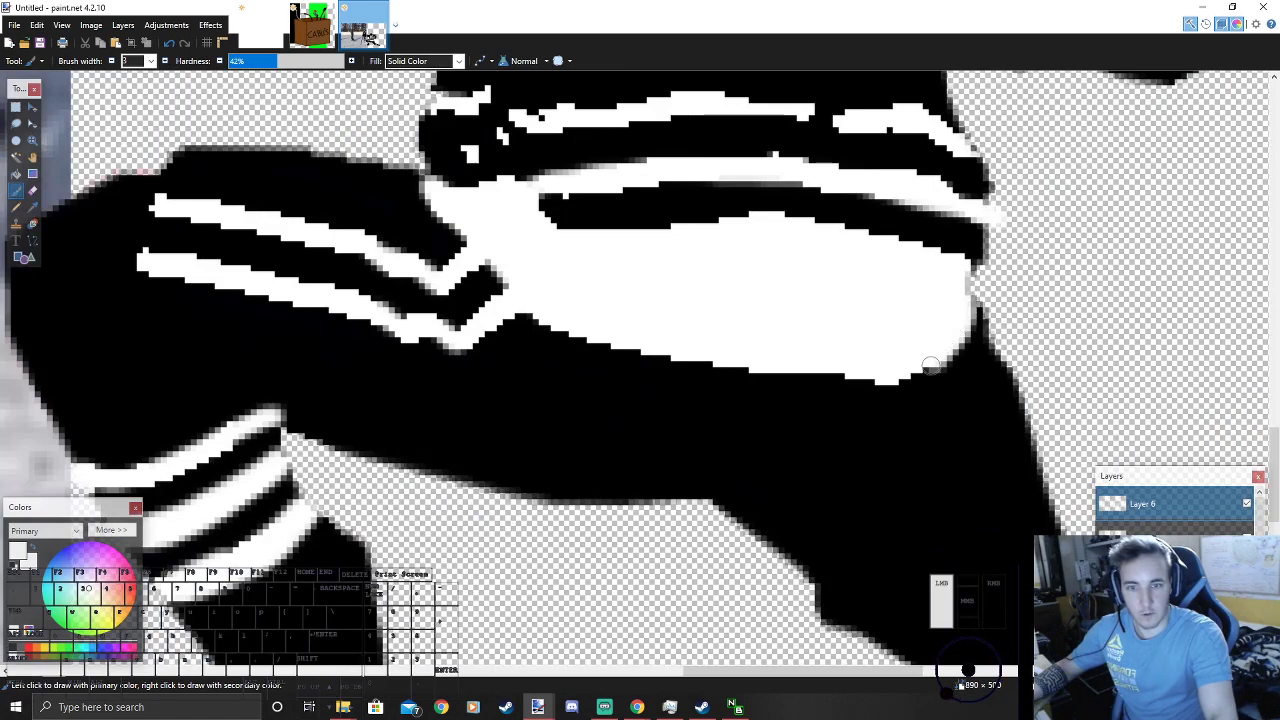
{"action": "mouse_move", "coordinate": [813, 376]}
{"action": "left_mouse_down"}
{"action": "mouse_move", "coordinate": [722, 373]}
{"action": "mouse_move", "coordinate": [567, 332]}
{"action": "left_mouse_up"}
{"action": "mouse_move", "coordinate": [509, 281]}
{"action": "left_mouse_down"}
{"action": "mouse_move", "coordinate": [626, 348]}
{"action": "mouse_move", "coordinate": [800, 386]}
{"action": "left_mouse_up"}
{"action": "left_click_drag", "start_coordinate": [975, 315], "coordinate": [972, 283]}
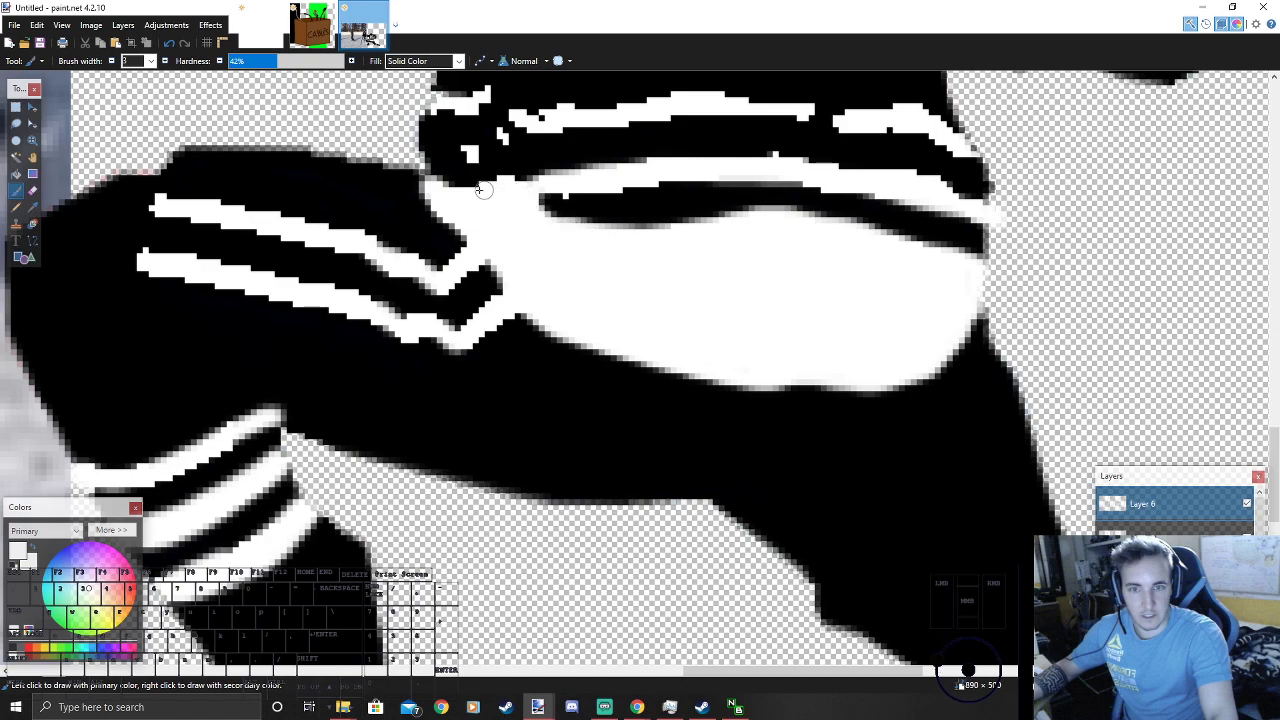
{"action": "left_click_drag", "start_coordinate": [428, 185], "coordinate": [474, 193]}
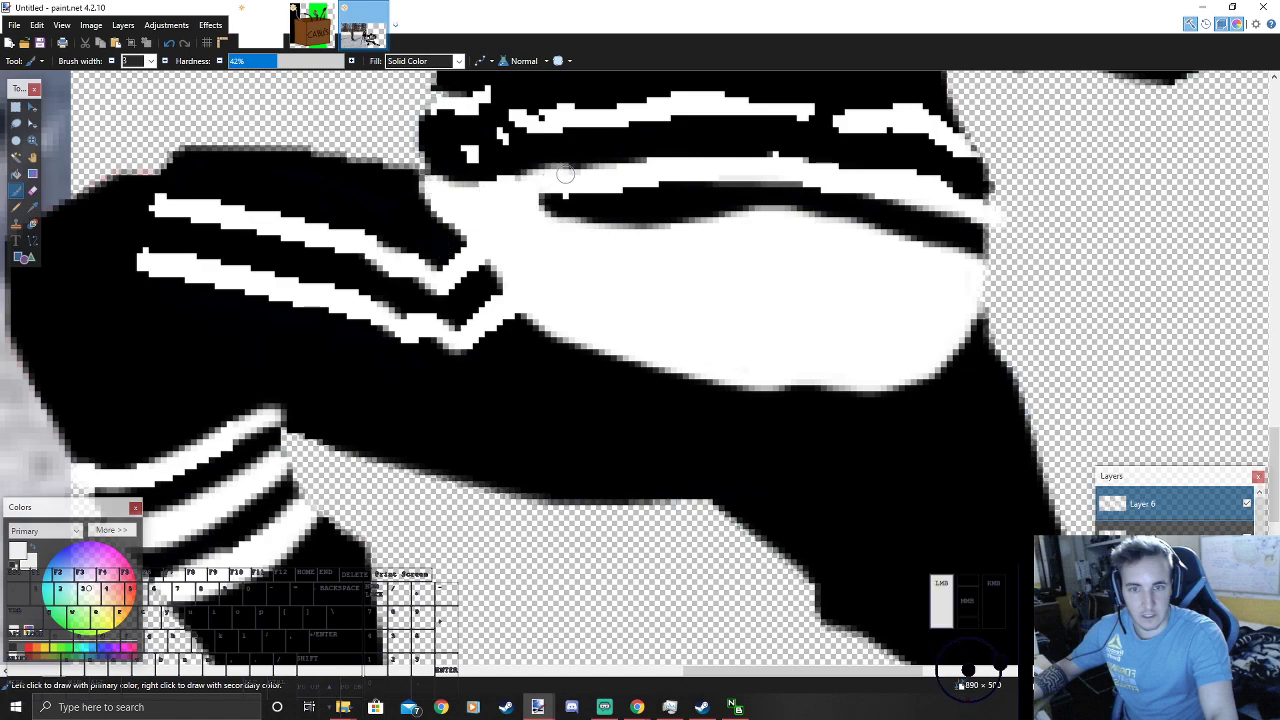
Step: Smooth both white waist stripes on the jersey, close the gap in the upper one, and undo the last stray stroke
{"action": "left_click_drag", "start_coordinate": [907, 194], "coordinate": [803, 178]}
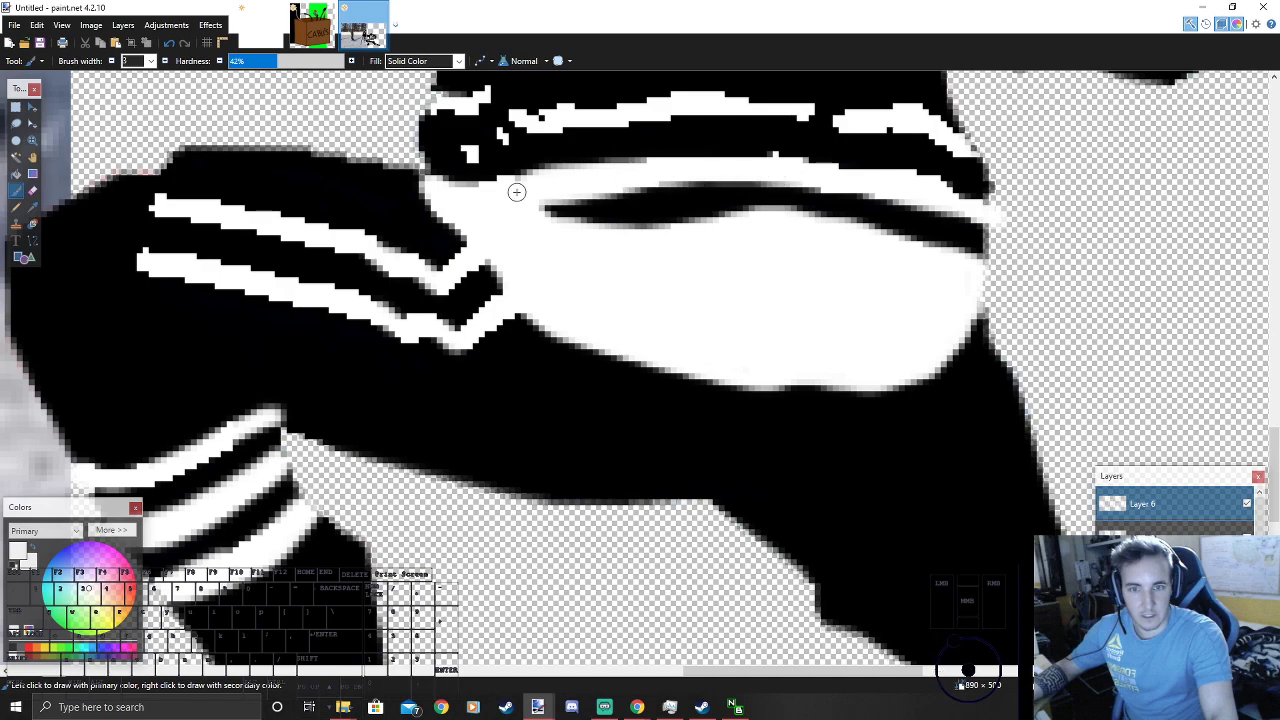
{"action": "left_click_drag", "start_coordinate": [813, 161], "coordinate": [990, 206]}
{"action": "left_click_drag", "start_coordinate": [975, 158], "coordinate": [944, 142]}
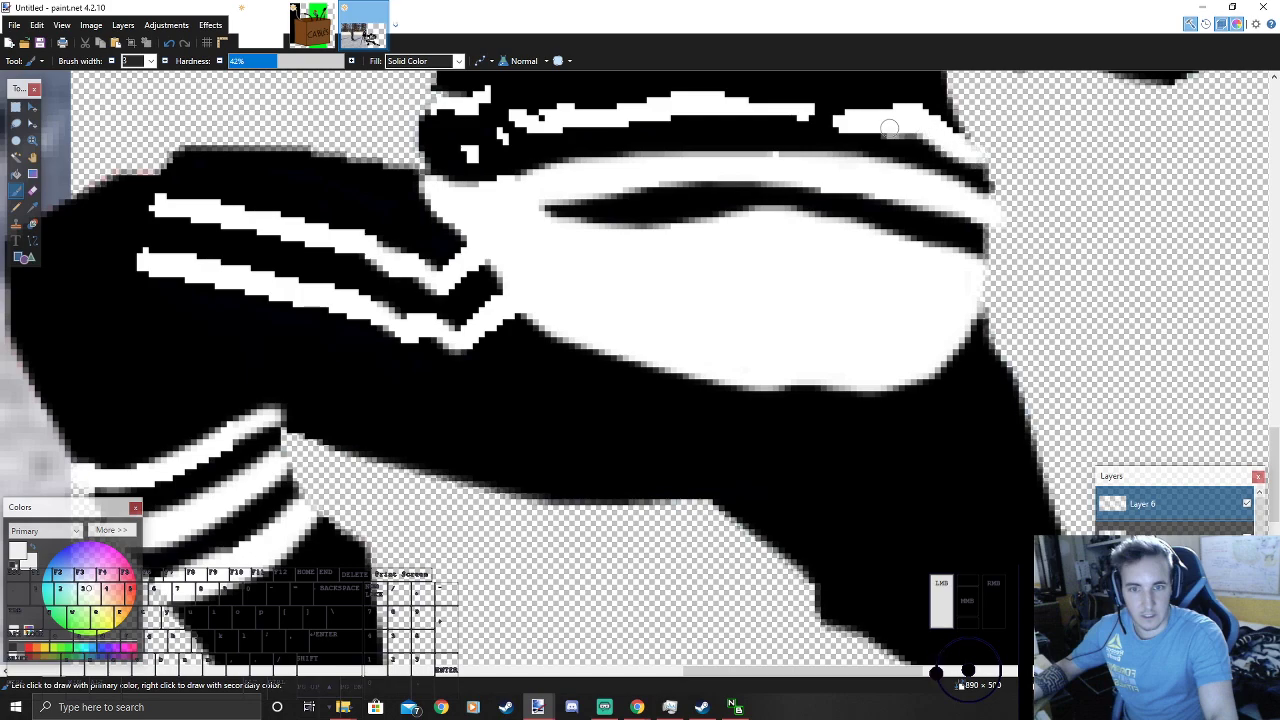
{"action": "left_click_drag", "start_coordinate": [903, 111], "coordinate": [972, 150]}
{"action": "scroll", "coordinate": [871, 177], "scroll_direction": "up", "scroll_amount": 2}
{"action": "mouse_move", "coordinate": [834, 365]}
{"action": "left_mouse_down"}
{"action": "mouse_move", "coordinate": [722, 351]}
{"action": "mouse_move", "coordinate": [569, 371]}
{"action": "mouse_move", "coordinate": [471, 335]}
{"action": "left_mouse_up"}
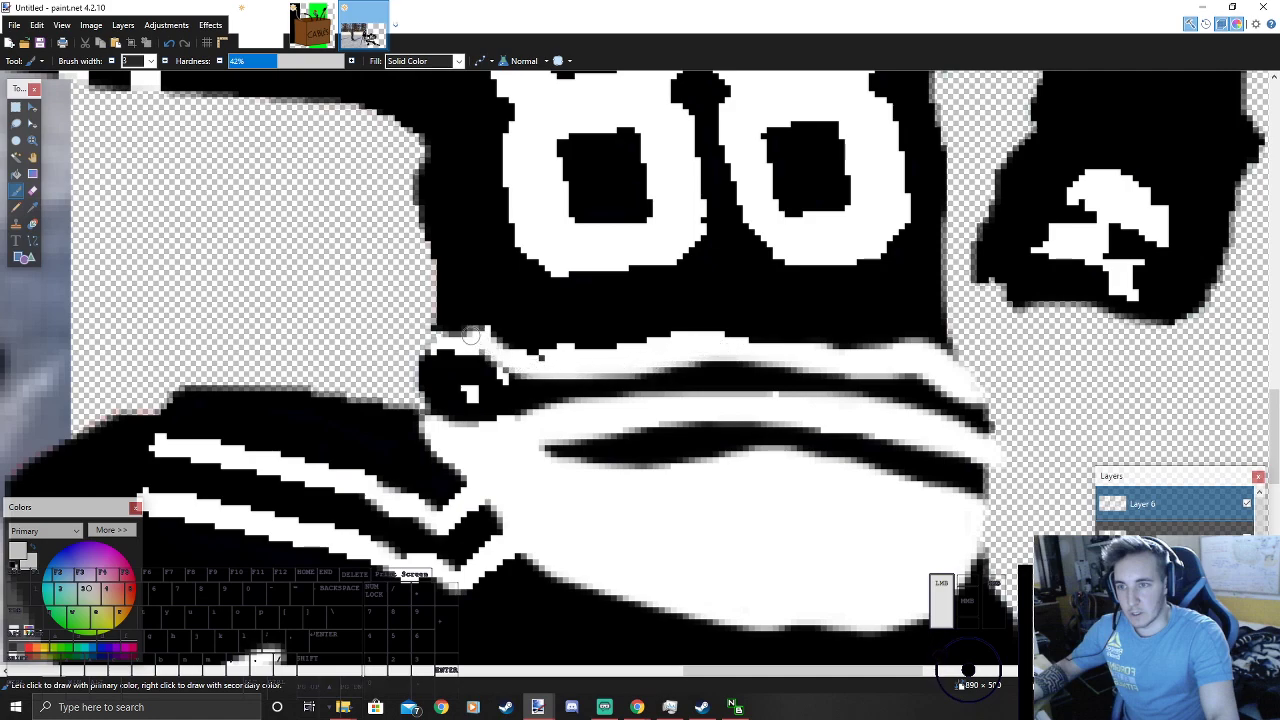
{"action": "left_click_drag", "start_coordinate": [661, 340], "coordinate": [865, 348]}
{"action": "left_click_drag", "start_coordinate": [543, 354], "coordinate": [510, 369]}
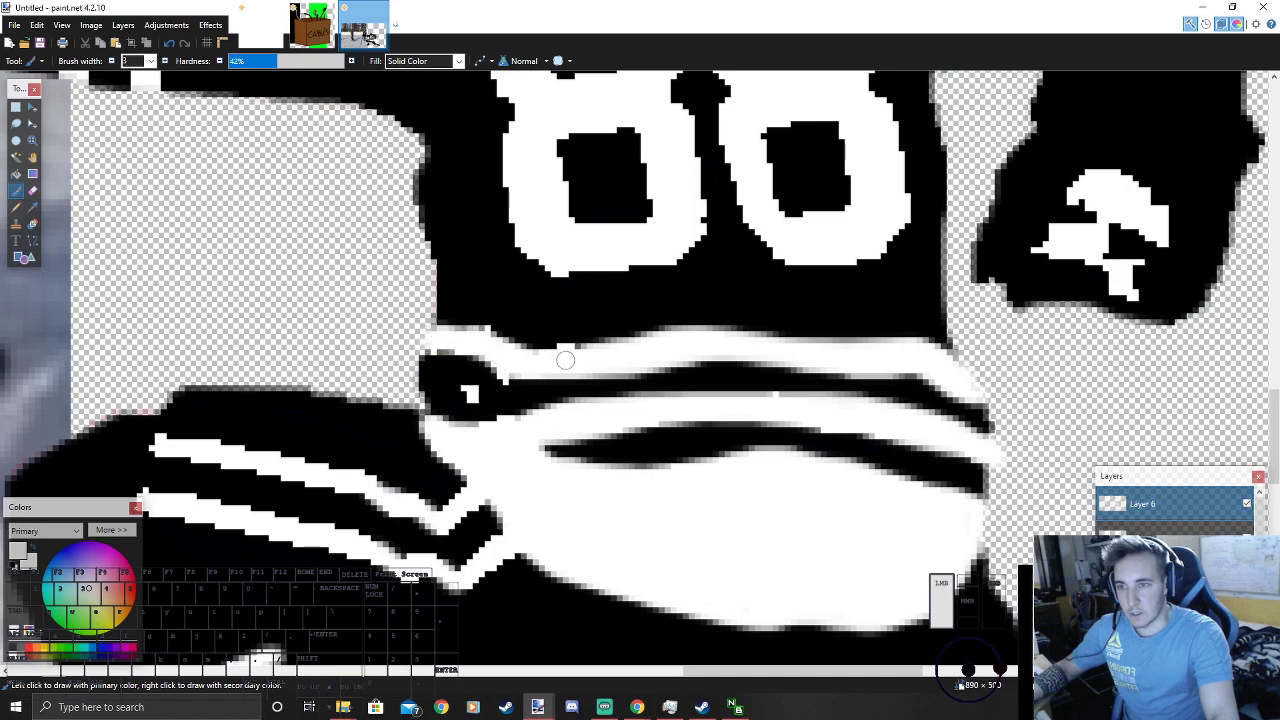
{"action": "mouse_move", "coordinate": [528, 362]}
{"action": "left_mouse_down"}
{"action": "mouse_move", "coordinate": [494, 386]}
{"action": "mouse_move", "coordinate": [518, 371]}
{"action": "mouse_move", "coordinate": [411, 404]}
{"action": "left_mouse_up"}
{"action": "key", "text": "ctrl+z"}
Step: Switch the brush colour to black and paint over the stray white spot in the dark patch at the jersey's waist
{"action": "scroll", "coordinate": [523, 400], "scroll_direction": "down", "scroll_amount": 3}
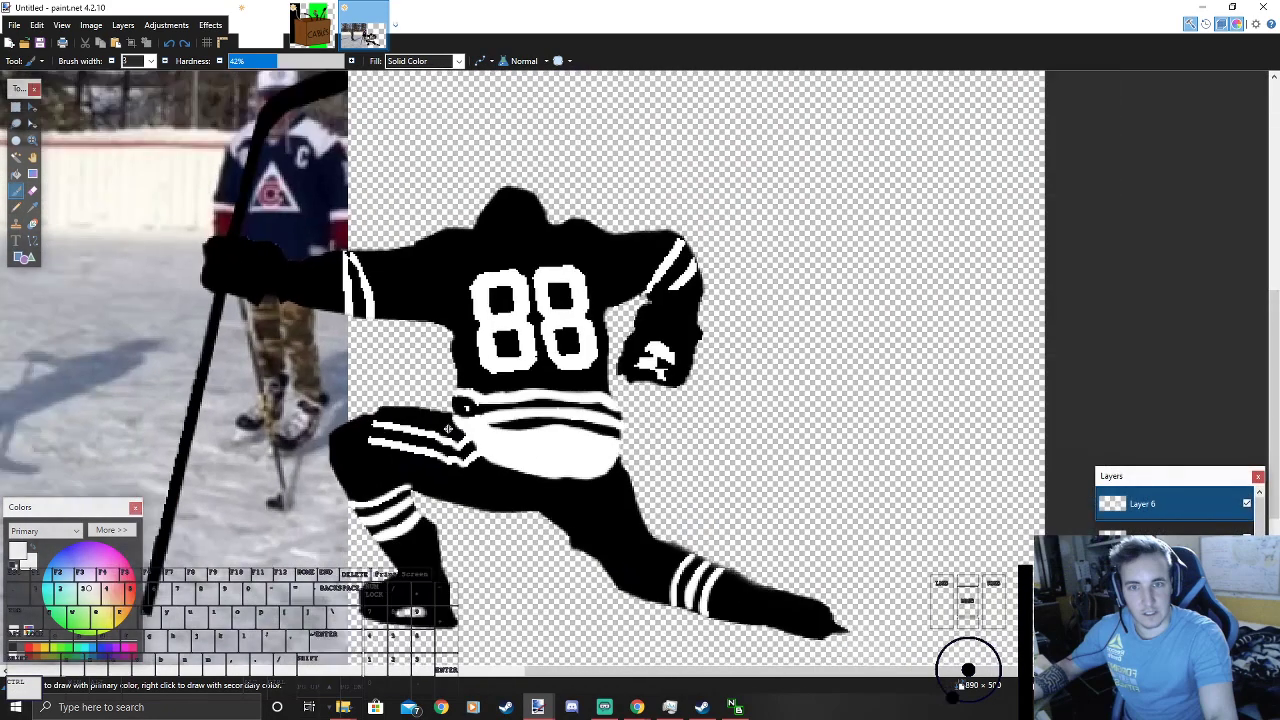
{"action": "scroll", "coordinate": [472, 405], "scroll_direction": "up", "scroll_amount": 4}
{"action": "scroll", "coordinate": [480, 401], "scroll_direction": "up", "scroll_amount": 2}
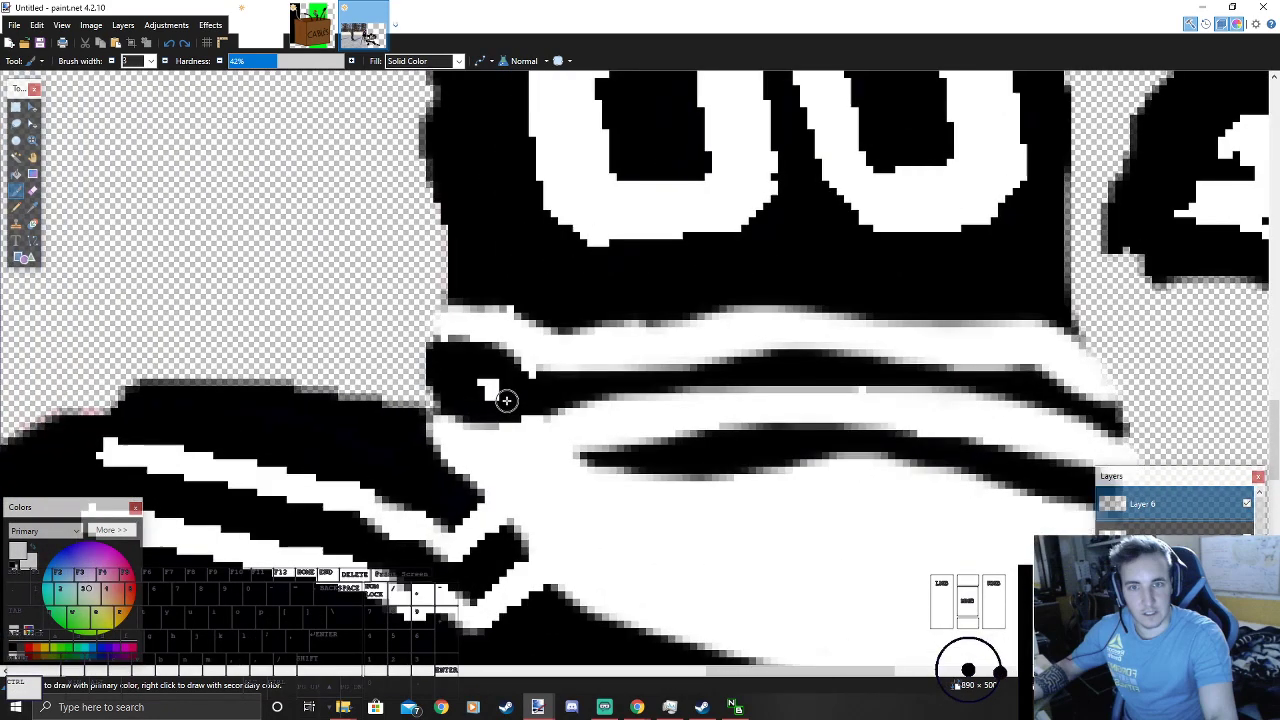
{"action": "left_click", "coordinate": [14, 650]}
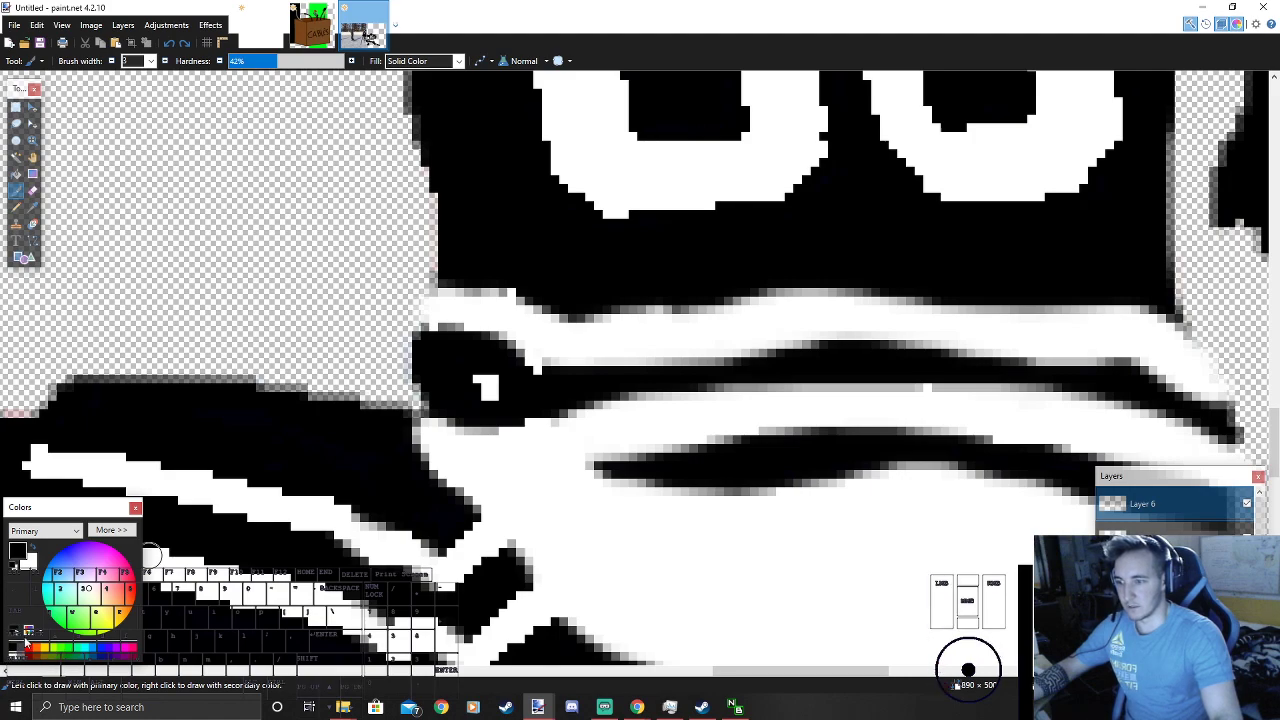
{"action": "mouse_move", "coordinate": [480, 386]}
{"action": "left_mouse_down"}
{"action": "mouse_move", "coordinate": [471, 371]}
{"action": "mouse_move", "coordinate": [492, 395]}
{"action": "left_mouse_up"}
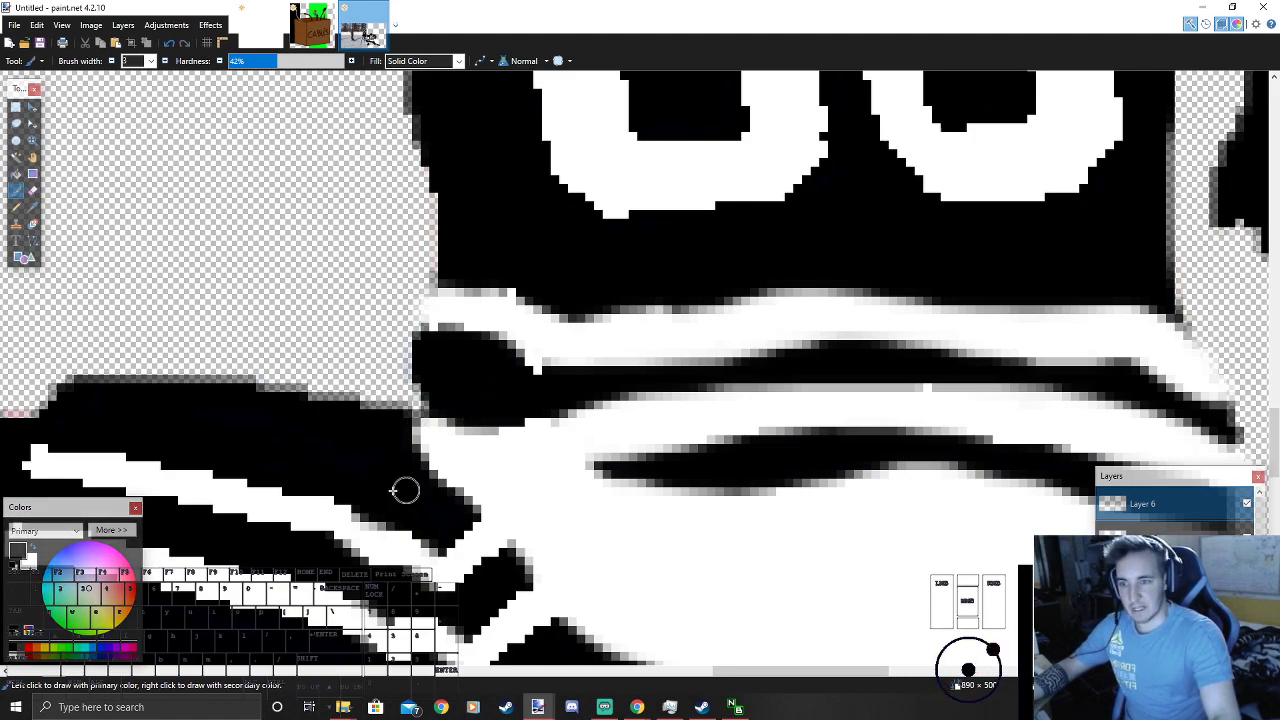
{"action": "left_click_drag", "start_coordinate": [428, 342], "coordinate": [439, 337]}
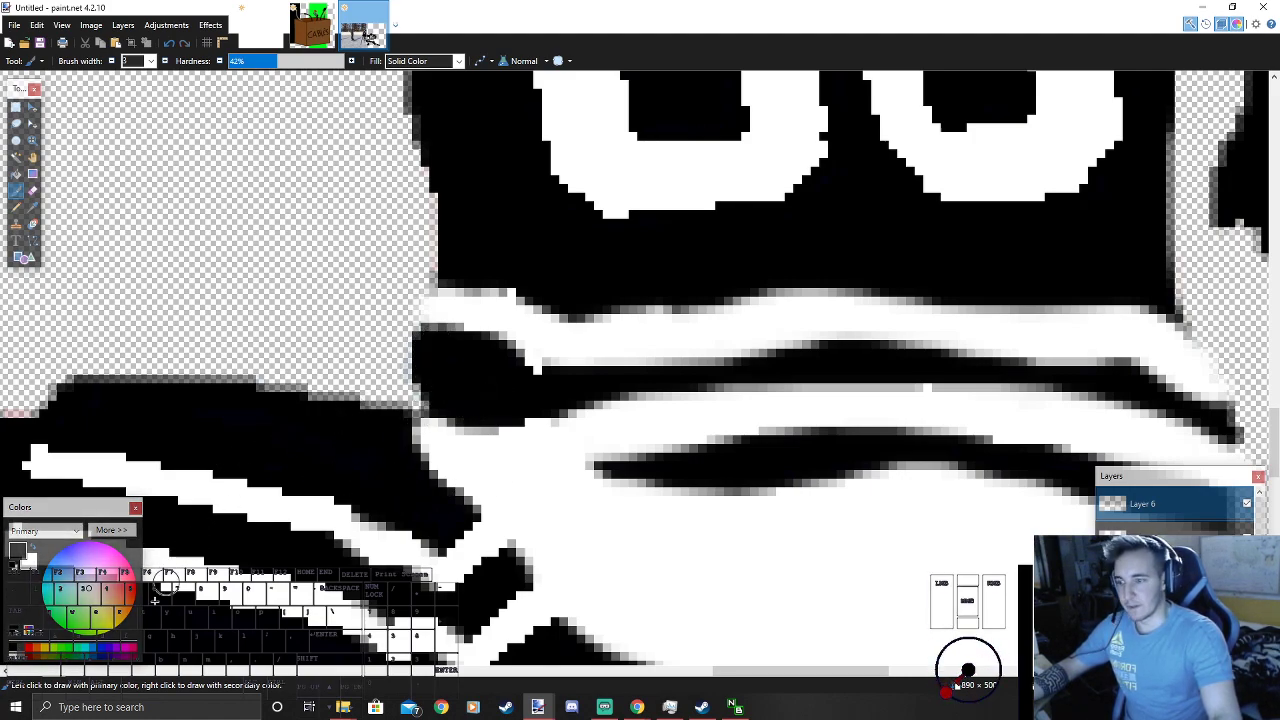
Step: Paint white along the sleeve stripes on the outstretched stick arm, filling the dark specks where they meet and softening the edges
{"action": "scroll", "coordinate": [515, 448], "scroll_direction": "down", "scroll_amount": 2}
{"action": "scroll", "coordinate": [515, 448], "scroll_direction": "down", "scroll_amount": 3}
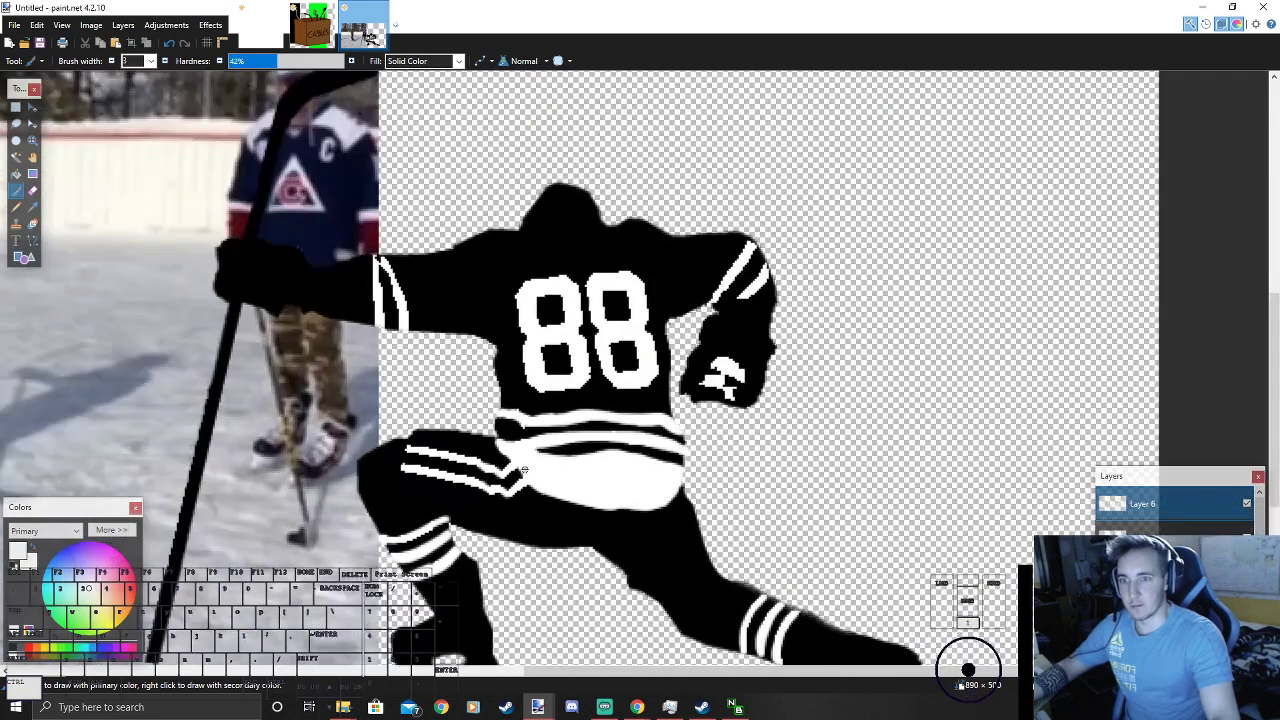
{"action": "scroll", "coordinate": [314, 257], "scroll_direction": "up", "scroll_amount": 4}
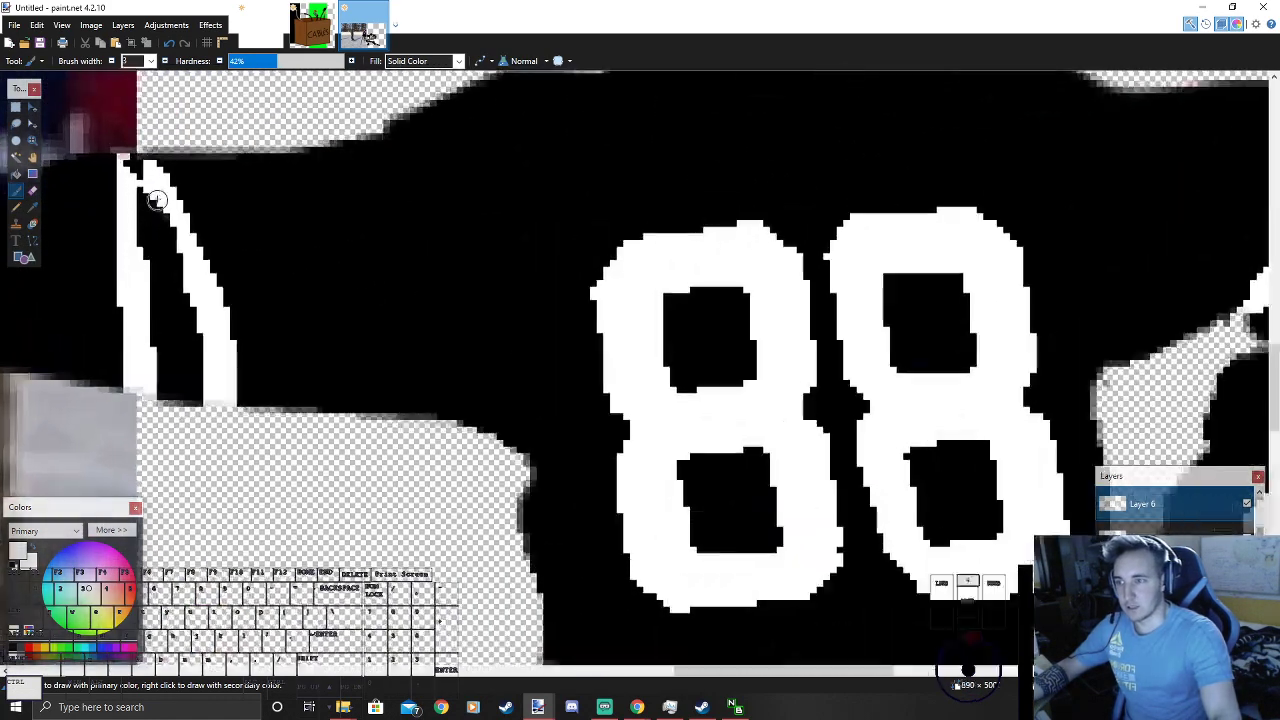
{"action": "mouse_move", "coordinate": [155, 200]}
{"action": "left_mouse_down"}
{"action": "mouse_move", "coordinate": [127, 160]}
{"action": "mouse_move", "coordinate": [175, 231]}
{"action": "mouse_move", "coordinate": [222, 346]}
{"action": "mouse_move", "coordinate": [190, 243]}
{"action": "mouse_move", "coordinate": [116, 158]}
{"action": "mouse_move", "coordinate": [129, 342]}
{"action": "left_mouse_up"}
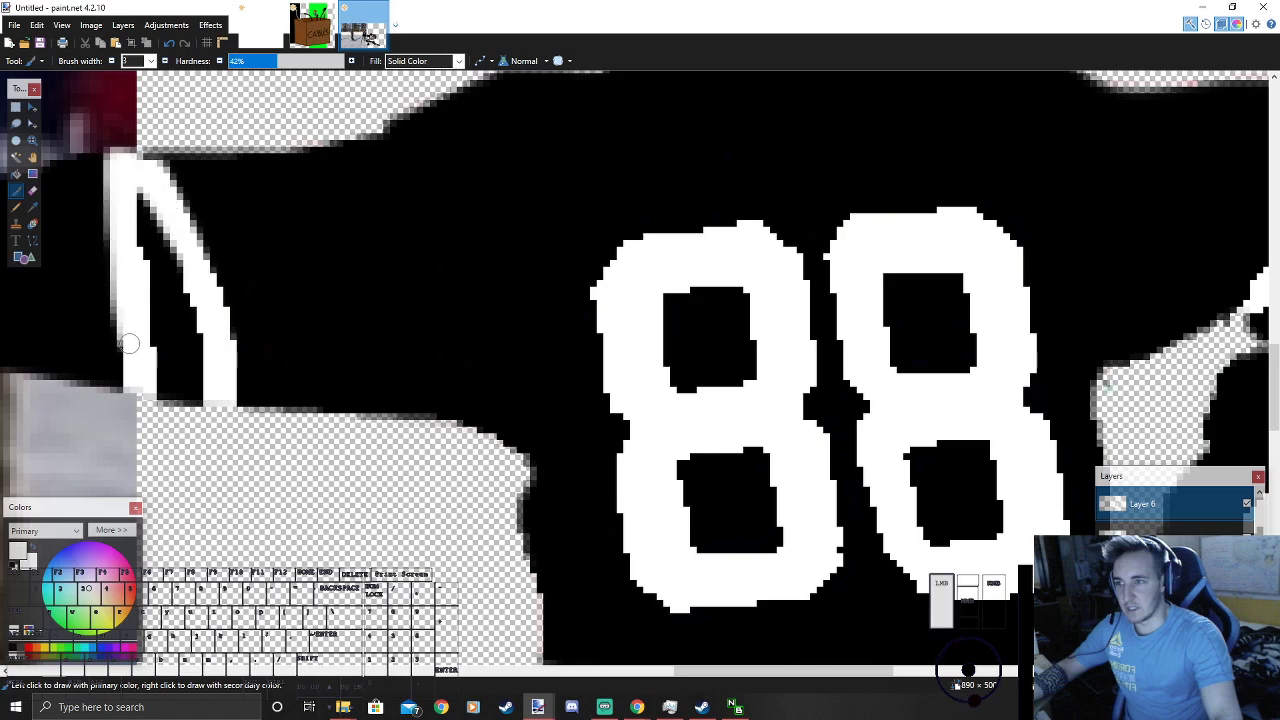
{"action": "left_click_drag", "start_coordinate": [140, 393], "coordinate": [128, 190]}
{"action": "scroll", "coordinate": [272, 300], "scroll_direction": "down", "scroll_amount": 3}
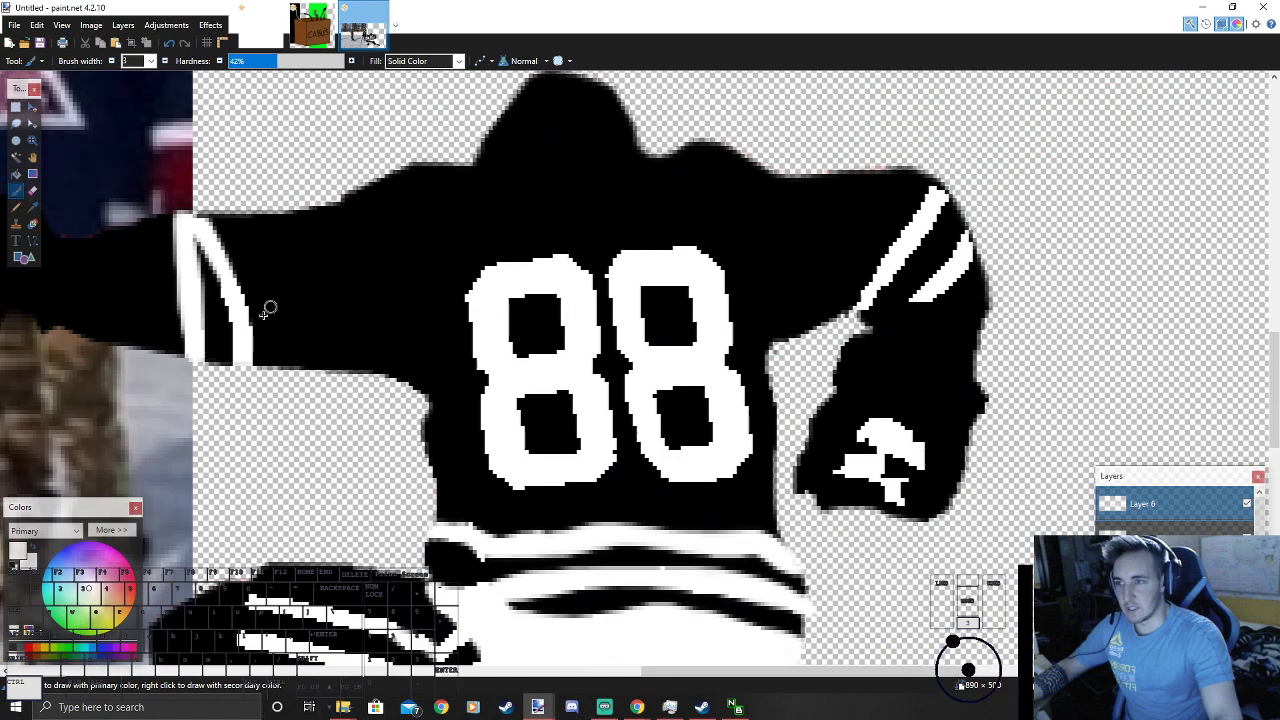
Step: Paint white along both stripes on the bent arm's sleeve, lengthening the lower one and smoothing the jagged edges
{"action": "scroll", "coordinate": [592, 317], "scroll_direction": "up", "scroll_amount": 3}
{"action": "mouse_move", "coordinate": [645, 347]}
{"action": "left_mouse_down"}
{"action": "mouse_move", "coordinate": [537, 387]}
{"action": "mouse_move", "coordinate": [653, 325]}
{"action": "mouse_move", "coordinate": [681, 246]}
{"action": "left_mouse_up"}
{"action": "left_click_drag", "start_coordinate": [690, 291], "coordinate": [647, 188]}
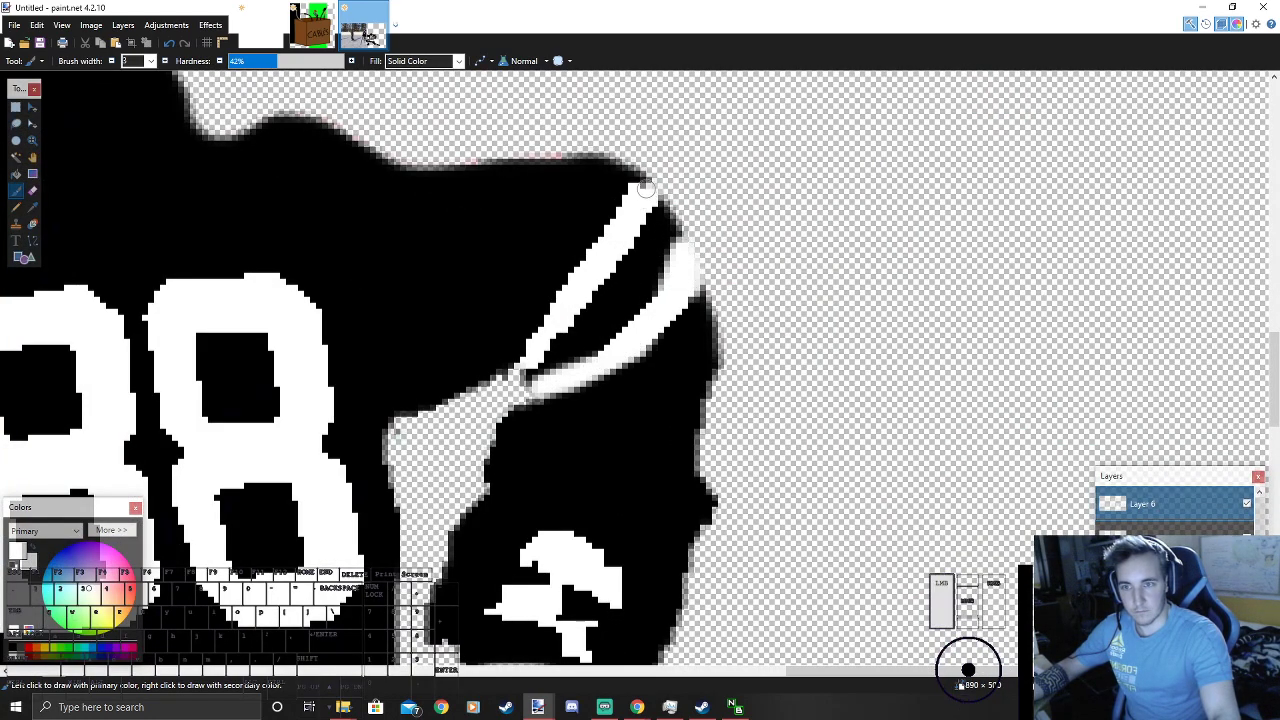
{"action": "left_click_drag", "start_coordinate": [530, 361], "coordinate": [550, 336]}
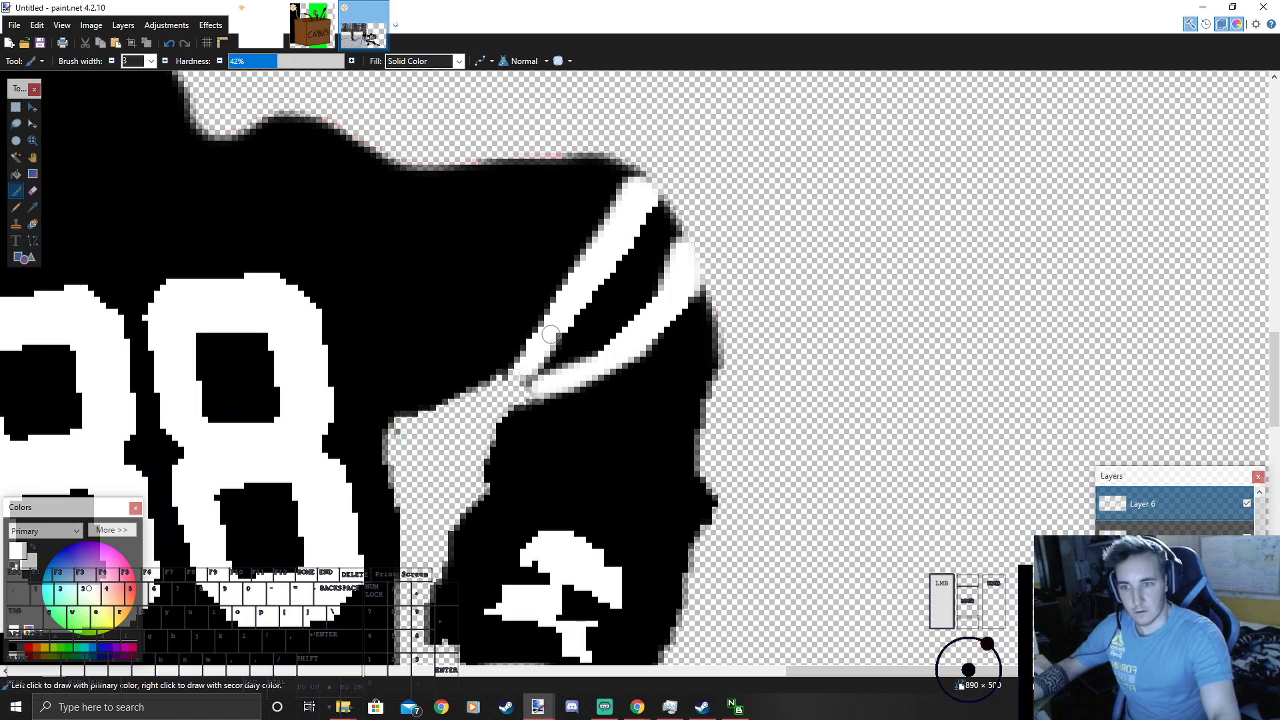
{"action": "scroll", "coordinate": [625, 241], "scroll_direction": "down", "scroll_amount": 3}
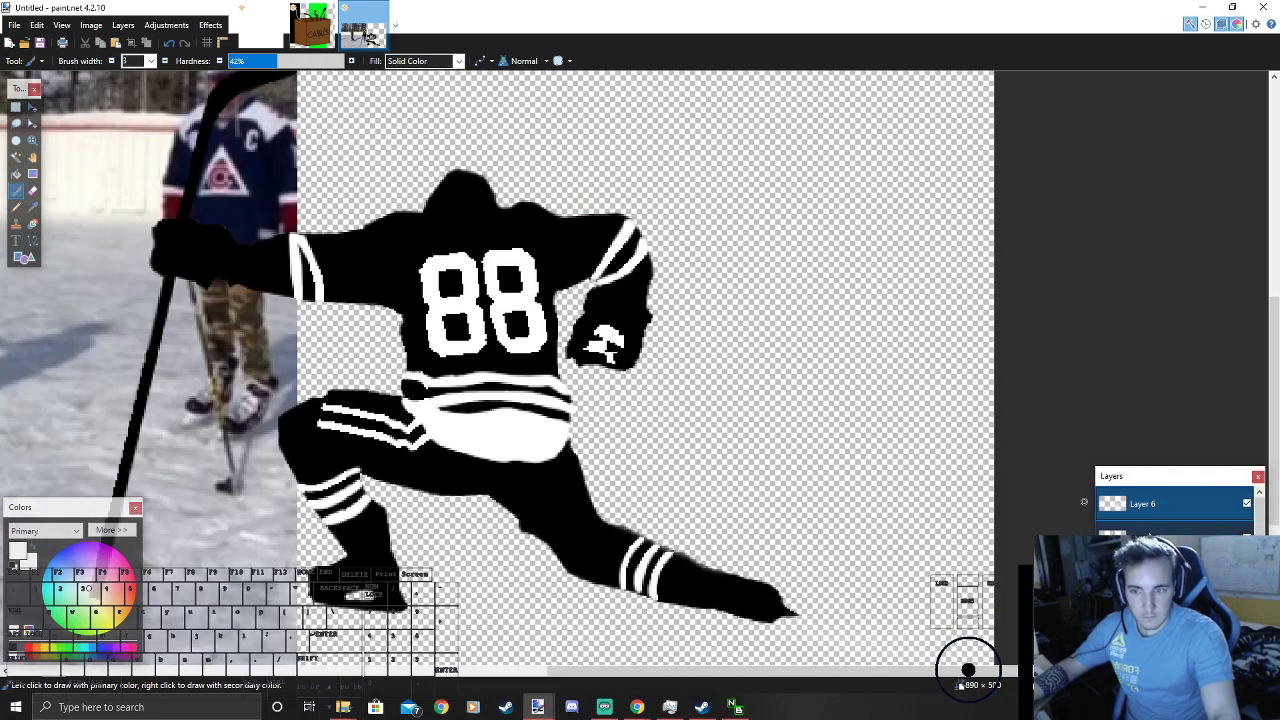
Step: Select both white digits of the jersey number 88 and paste a copy of them into a new layer
{"action": "left_click", "coordinate": [16, 156]}
{"action": "left_click", "coordinate": [464, 318]}
{"action": "left_click", "coordinate": [519, 306], "text": "ctrl"}
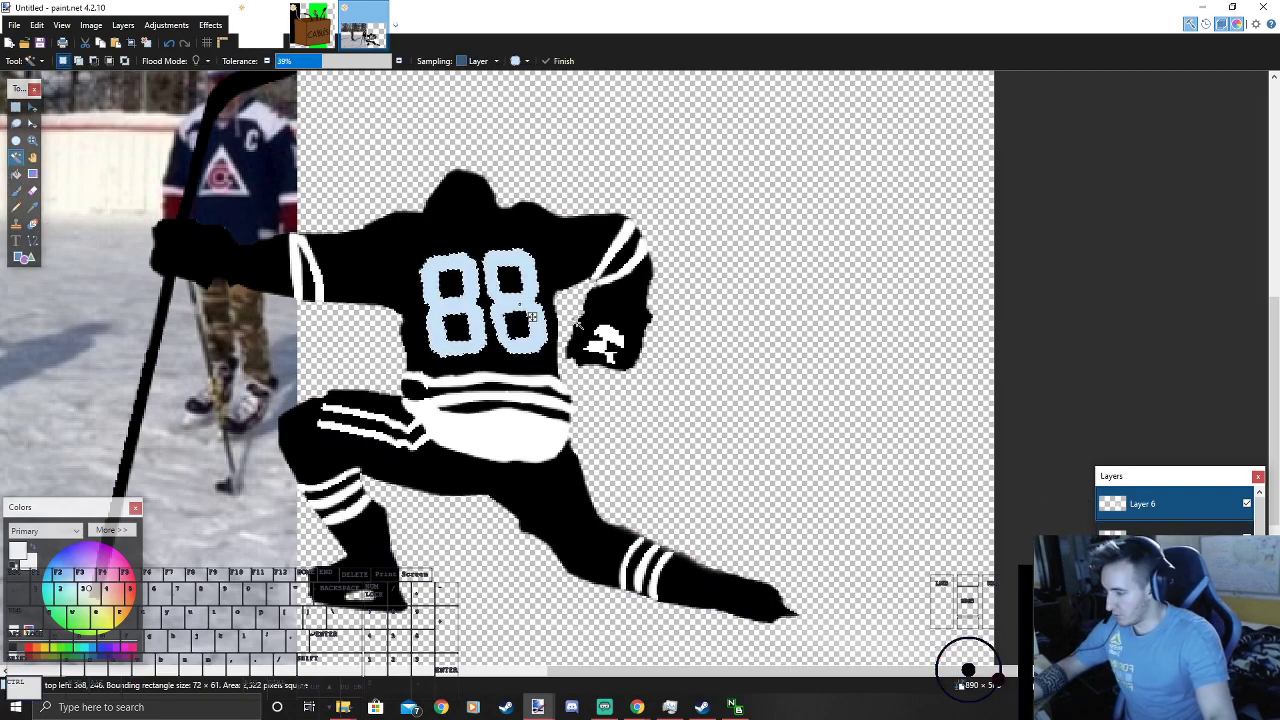
{"action": "key", "text": "ctrl+c"}
{"action": "key", "text": "ctrl+shift+v"}
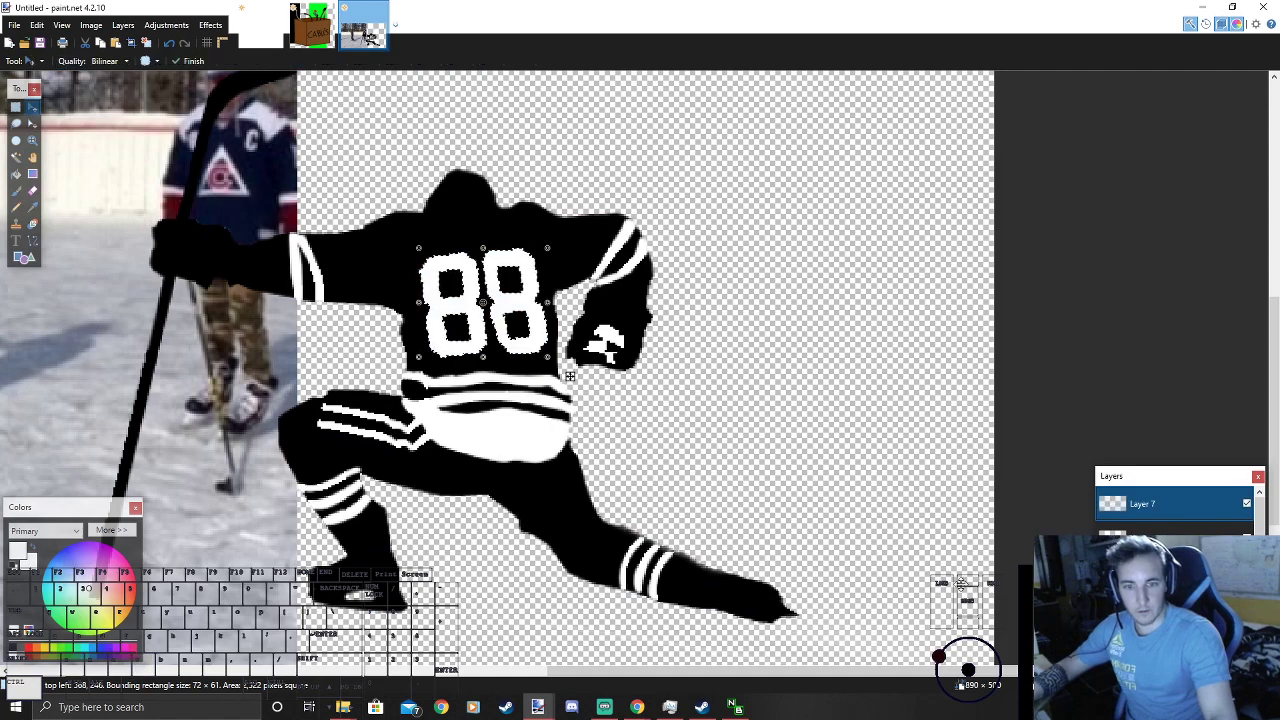
{"action": "left_click", "coordinate": [15, 106]}
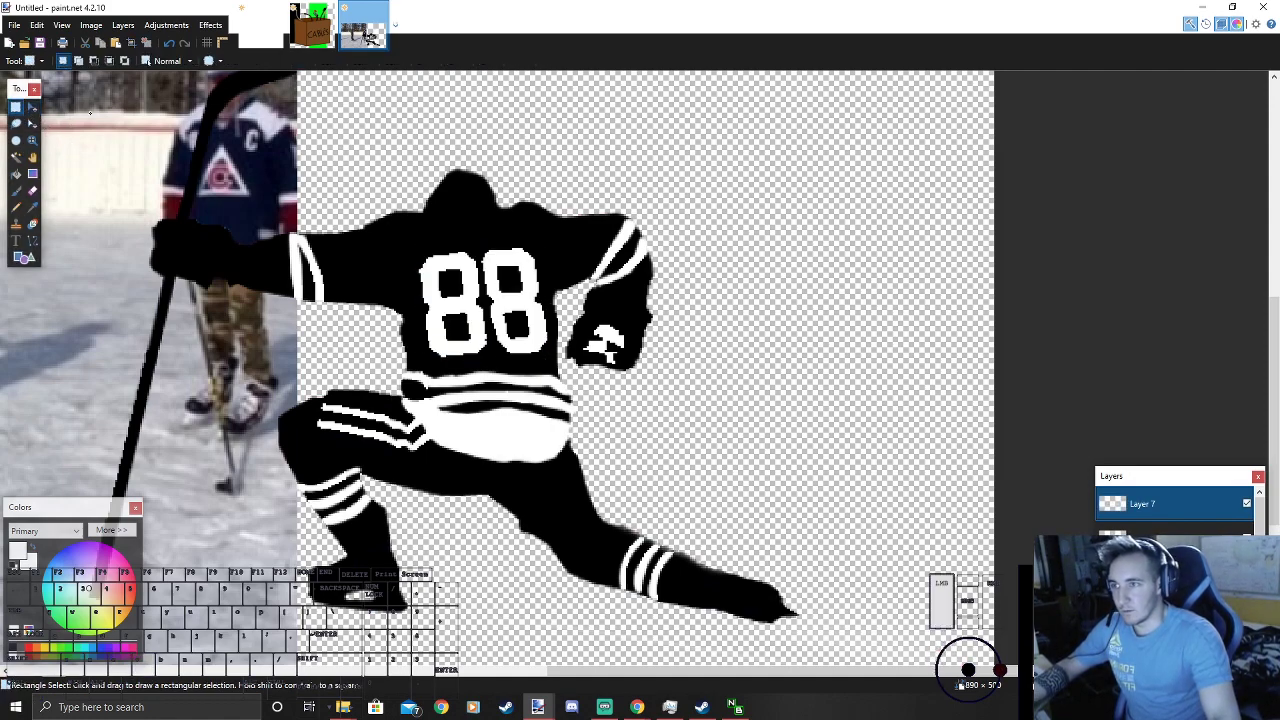
Step: Apply the Glow effect with radius 1 to the copied jersey number and repeat it once
{"action": "left_click", "coordinate": [210, 25]}
{"action": "mouse_move", "coordinate": [280, 95]}
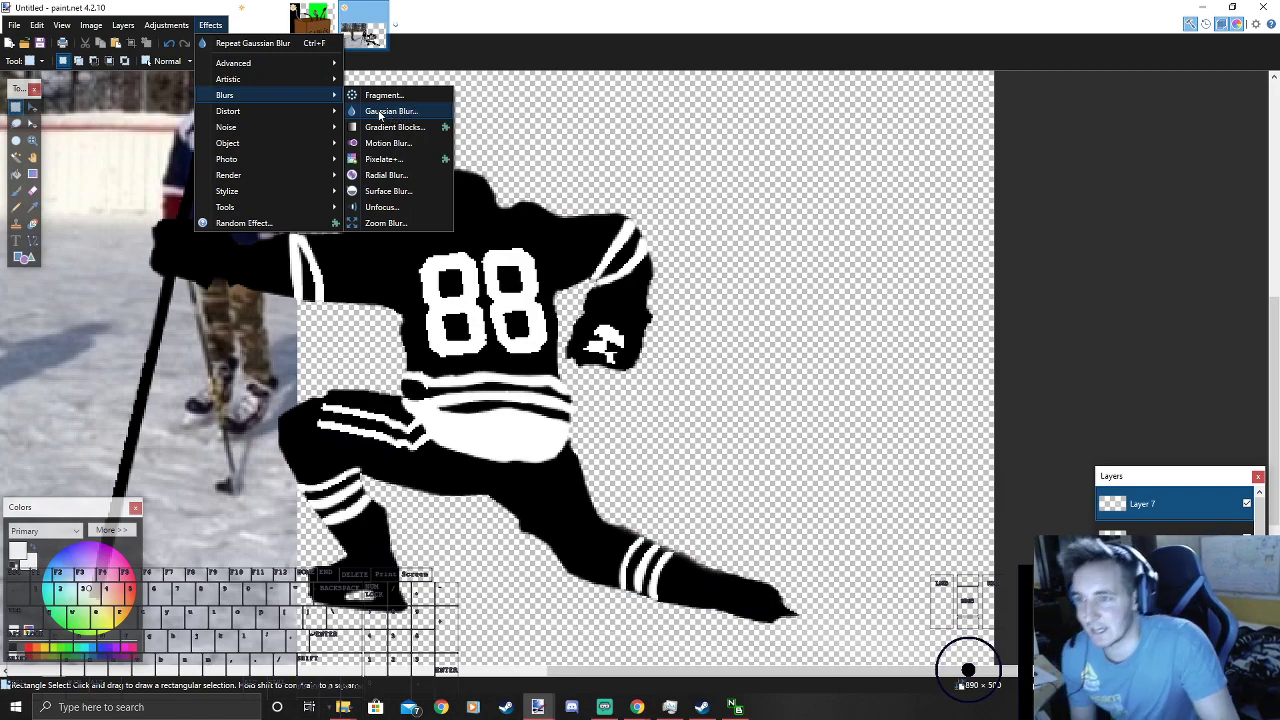
{"action": "mouse_move", "coordinate": [249, 164]}
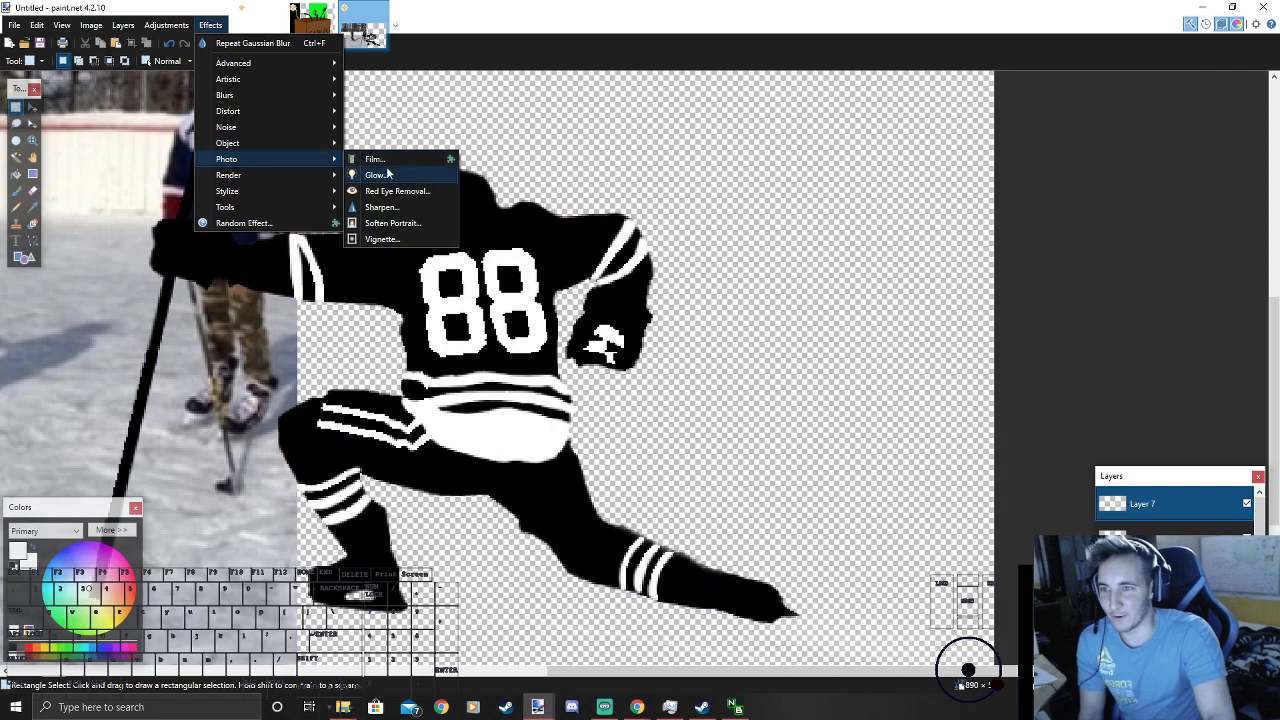
{"action": "left_click", "coordinate": [420, 174]}
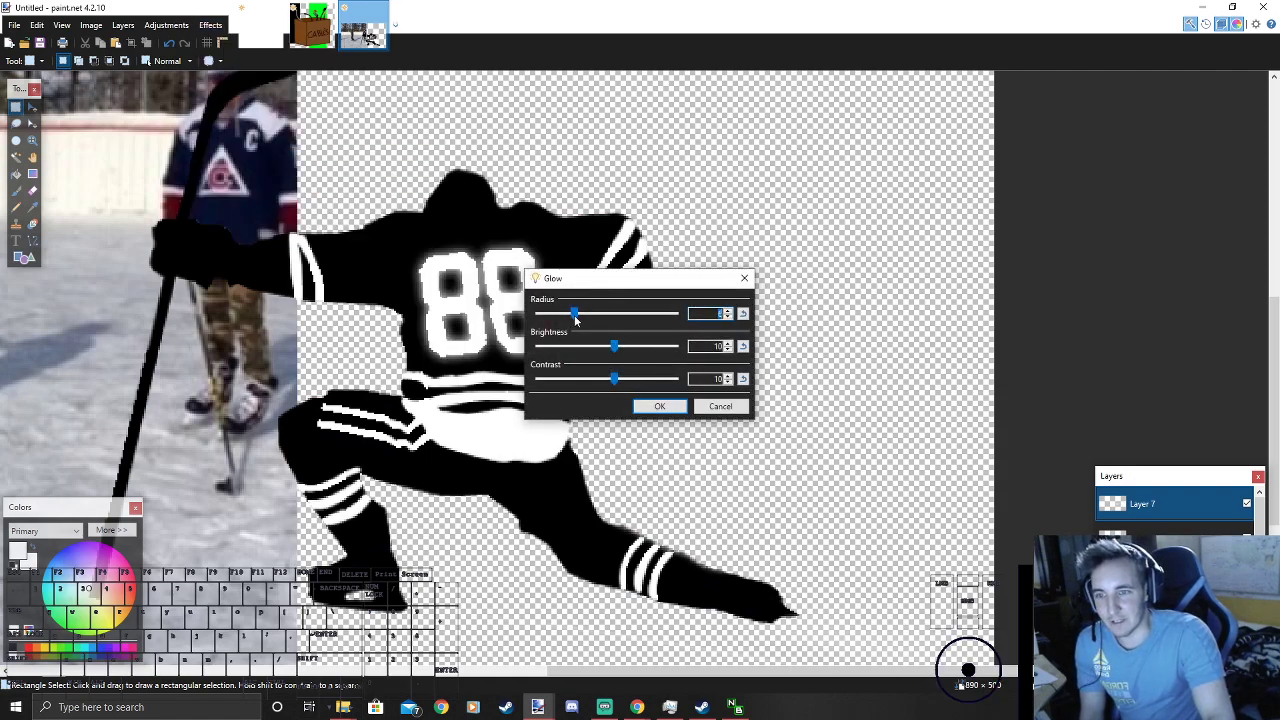
{"action": "left_click_drag", "start_coordinate": [574, 315], "coordinate": [546, 316]}
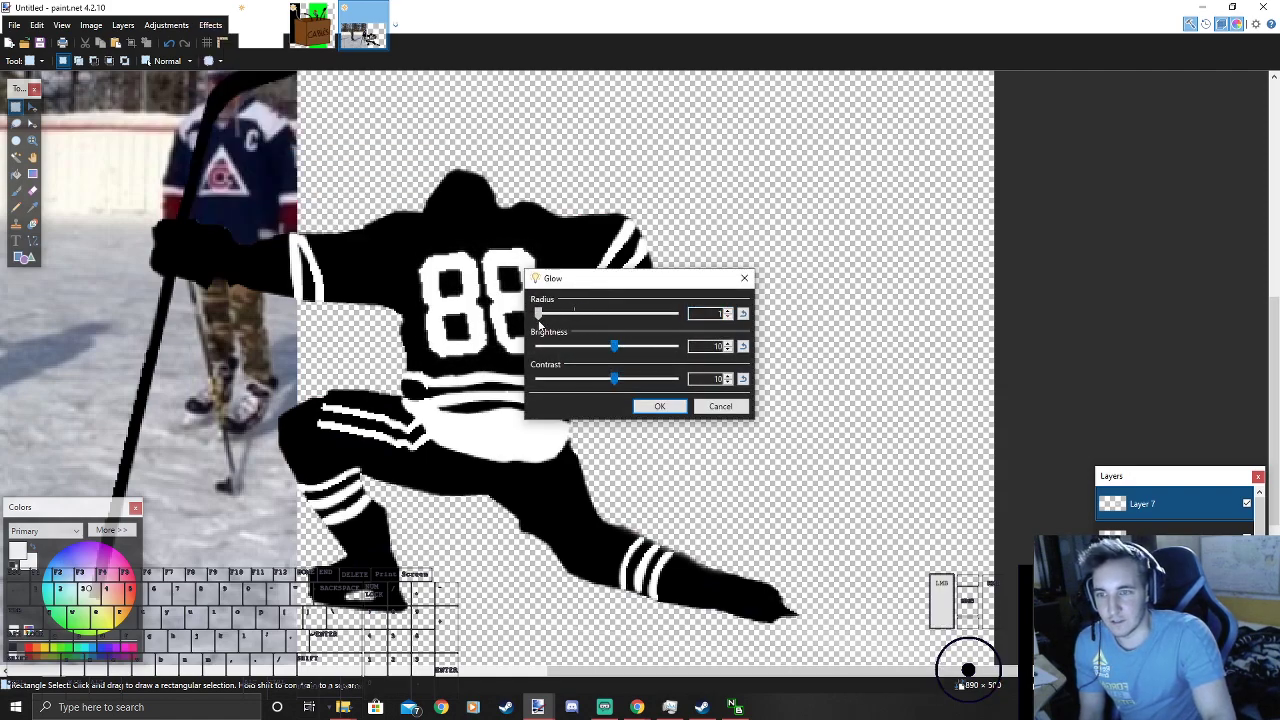
{"action": "left_click", "coordinate": [659, 406]}
{"action": "left_click", "coordinate": [206, 28]}
{"action": "left_click", "coordinate": [216, 44]}
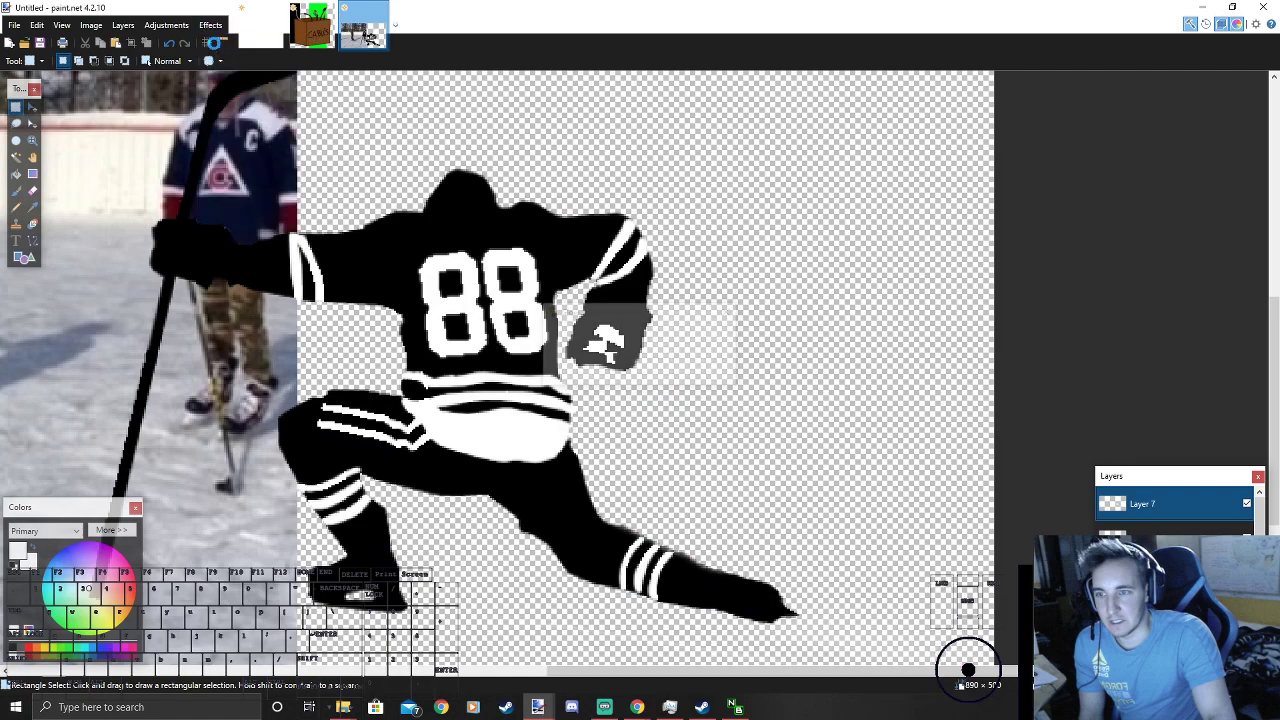
Step: Merge the glowing number layer down into Layer 6, undoing the extra merge
{"action": "left_click", "coordinate": [1154, 652]}
{"action": "left_click", "coordinate": [1154, 652]}
{"action": "key", "text": "ctrl+z"}
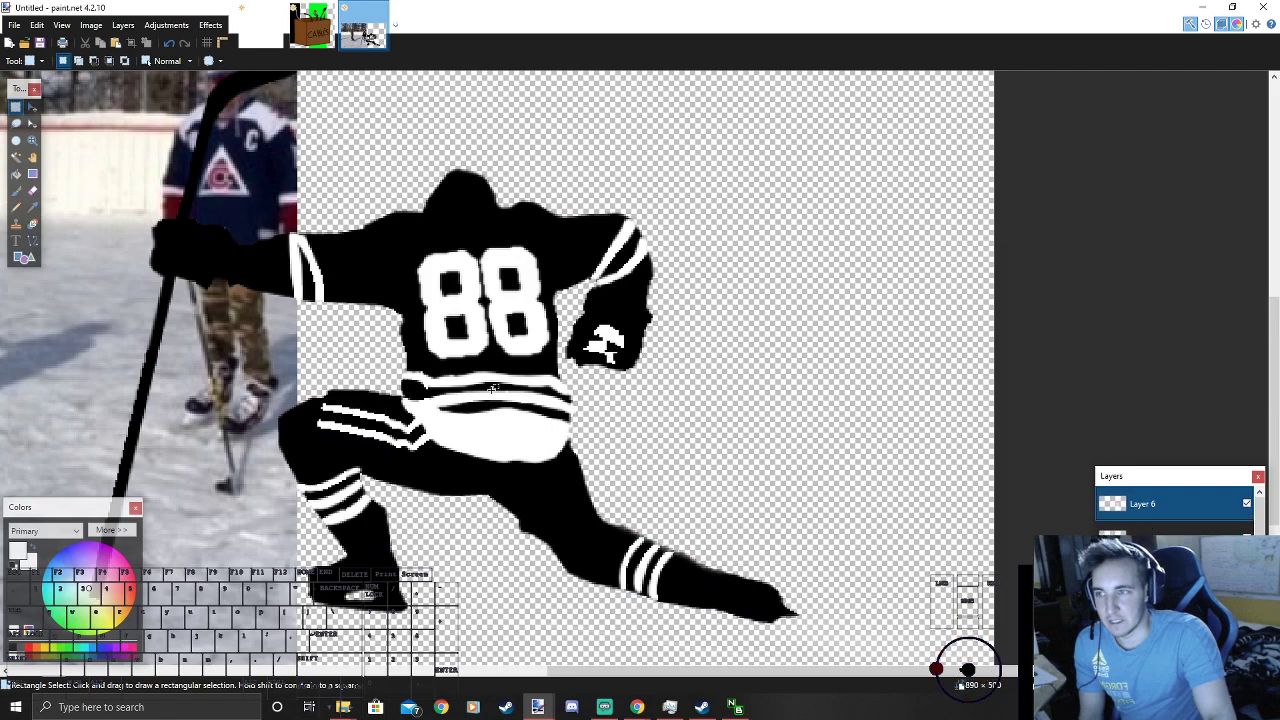
{"action": "scroll", "coordinate": [710, 251], "scroll_direction": "down", "scroll_amount": 1}
{"action": "scroll", "coordinate": [500, 290], "scroll_direction": "up", "scroll_amount": 5}
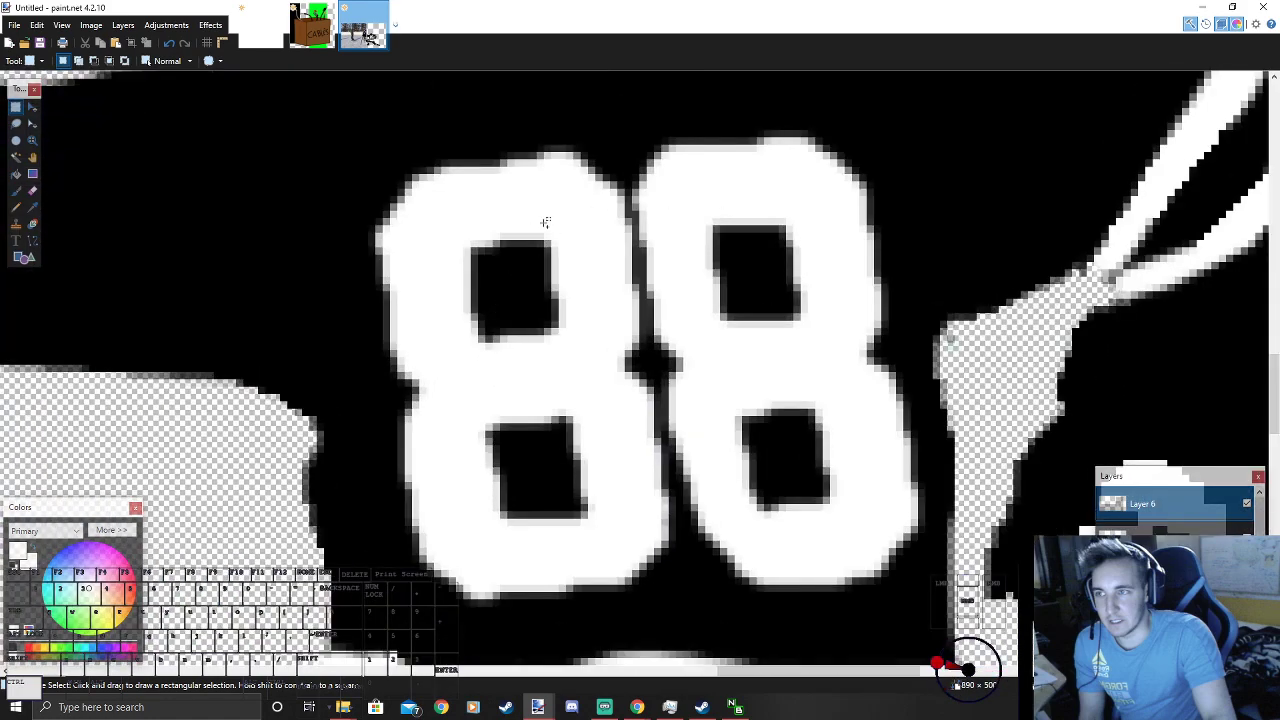
{"action": "key", "text": "s"}
{"action": "key", "text": "s"}
{"action": "key", "text": "s"}
{"action": "left_click", "coordinate": [546, 310]}
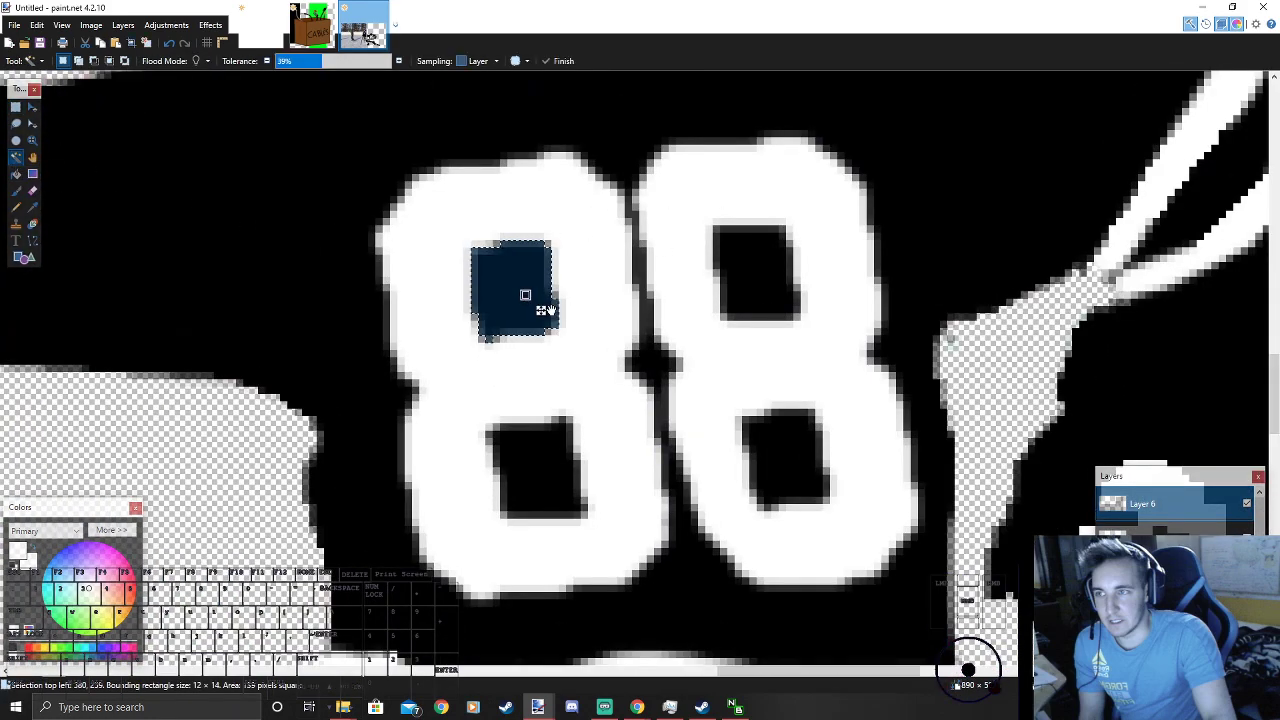
{"action": "left_click", "coordinate": [747, 277], "text": "ctrl"}
{"action": "left_click", "coordinate": [790, 452], "text": "ctrl"}
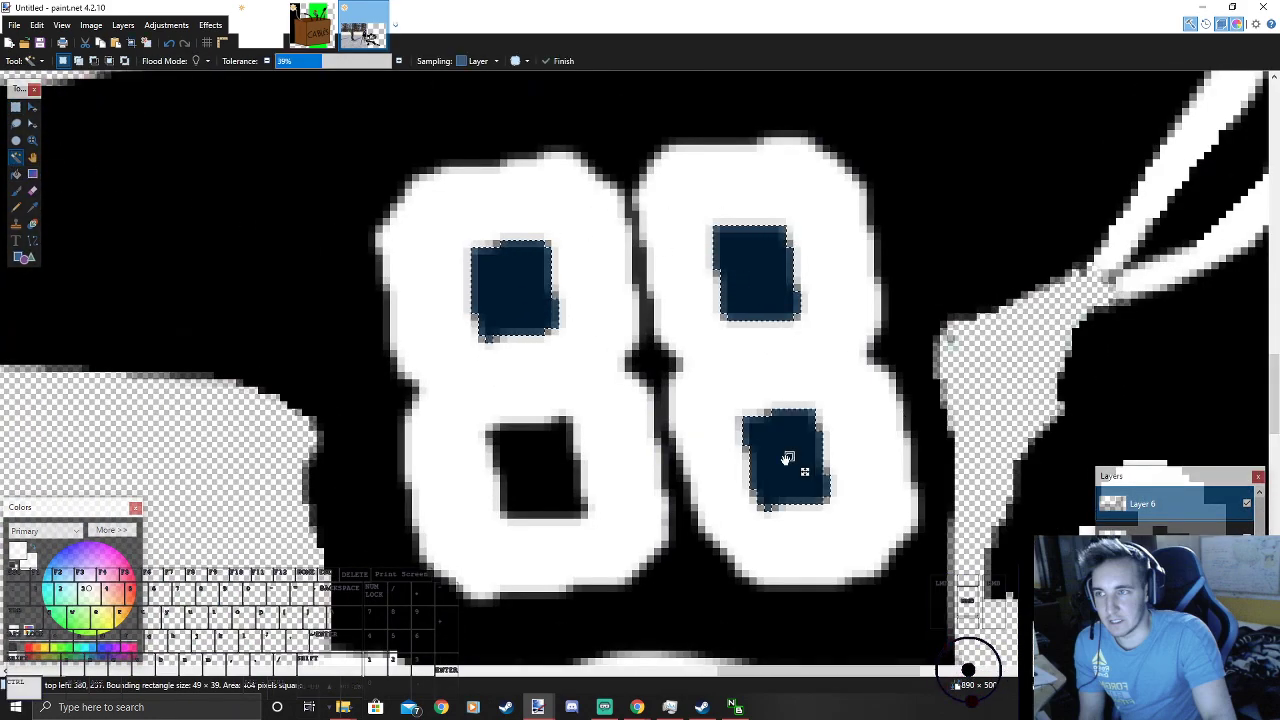
{"action": "left_click", "coordinate": [554, 452], "text": "ctrl"}
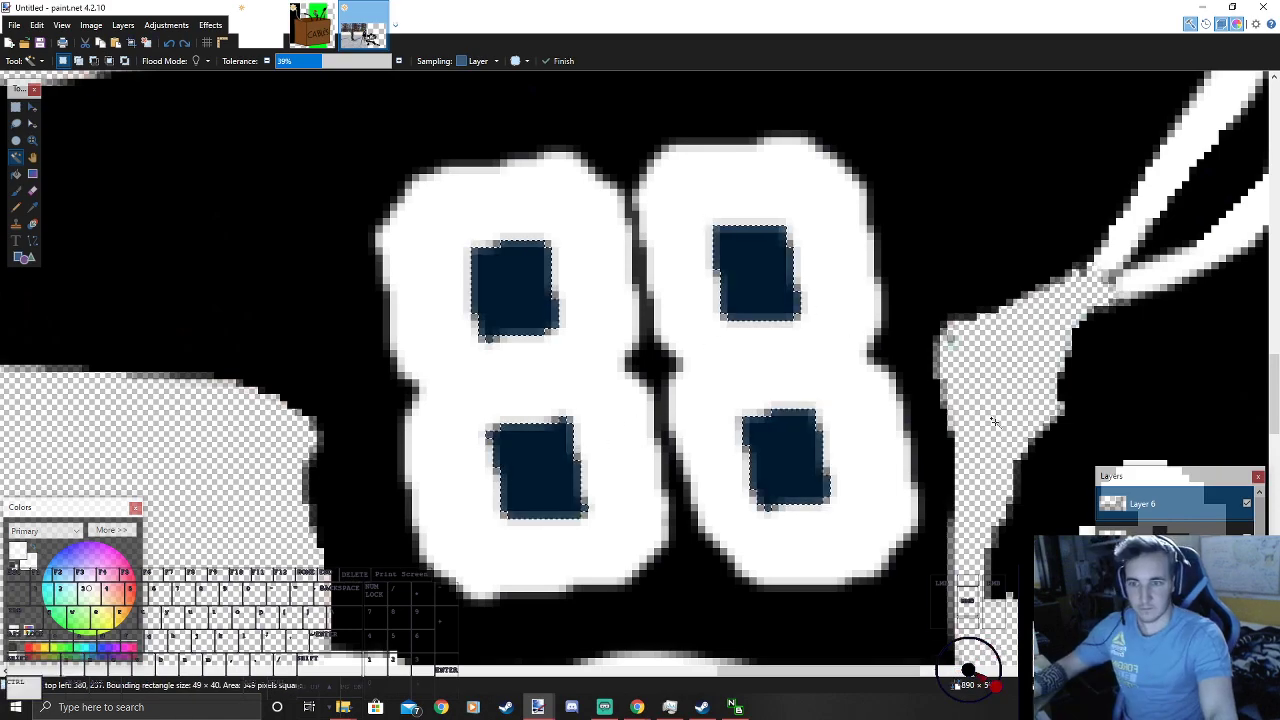
{"action": "left_click", "coordinate": [803, 301]}
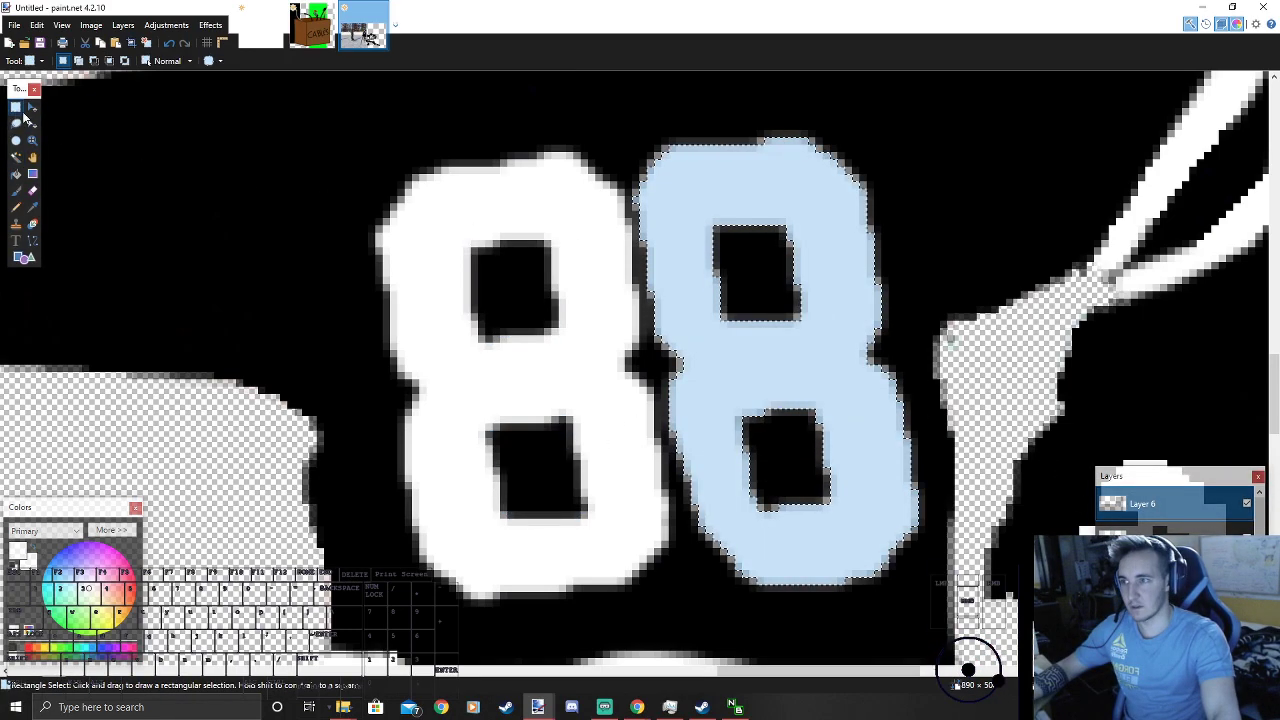
{"action": "key", "text": "ctrl+d"}
{"action": "key", "text": "s"}
{"action": "scroll", "coordinate": [627, 247], "scroll_direction": "down", "scroll_amount": 4, "text": "ctrl"}
{"action": "scroll", "coordinate": [627, 247], "scroll_direction": "up", "scroll_amount": 3, "text": "ctrl"}
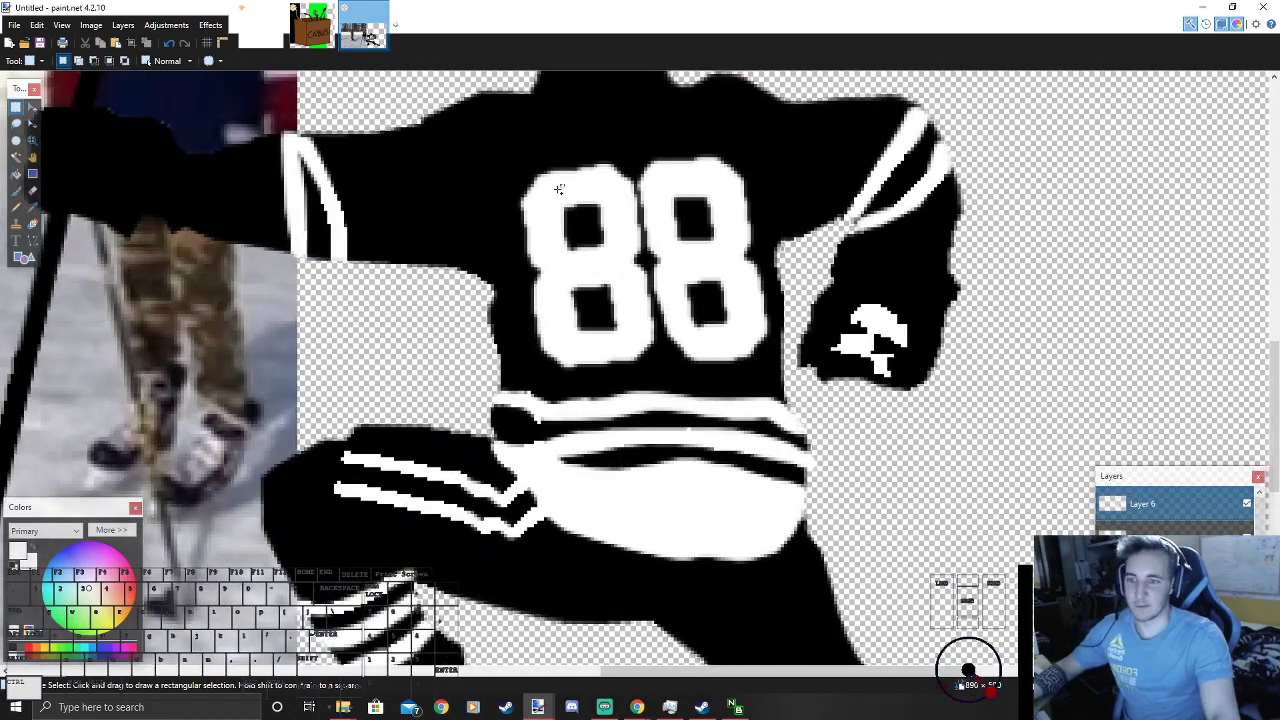
{"action": "scroll", "coordinate": [693, 209], "scroll_direction": "down", "scroll_amount": 5, "text": "ctrl"}
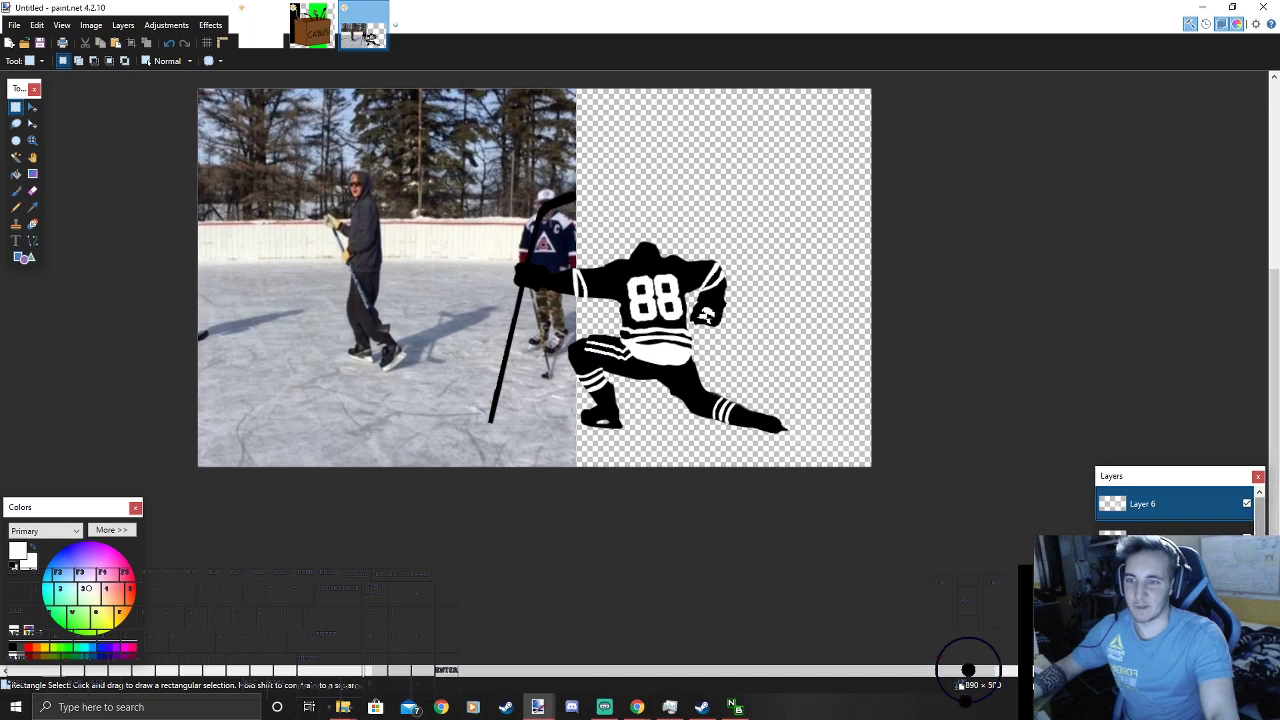
Step: Hide the lake photo layer and merge Layer 6 with the white details down into the black figure's Layer 4
{"action": "scroll", "coordinate": [1175, 510], "scroll_direction": "down", "scroll_amount": 2}
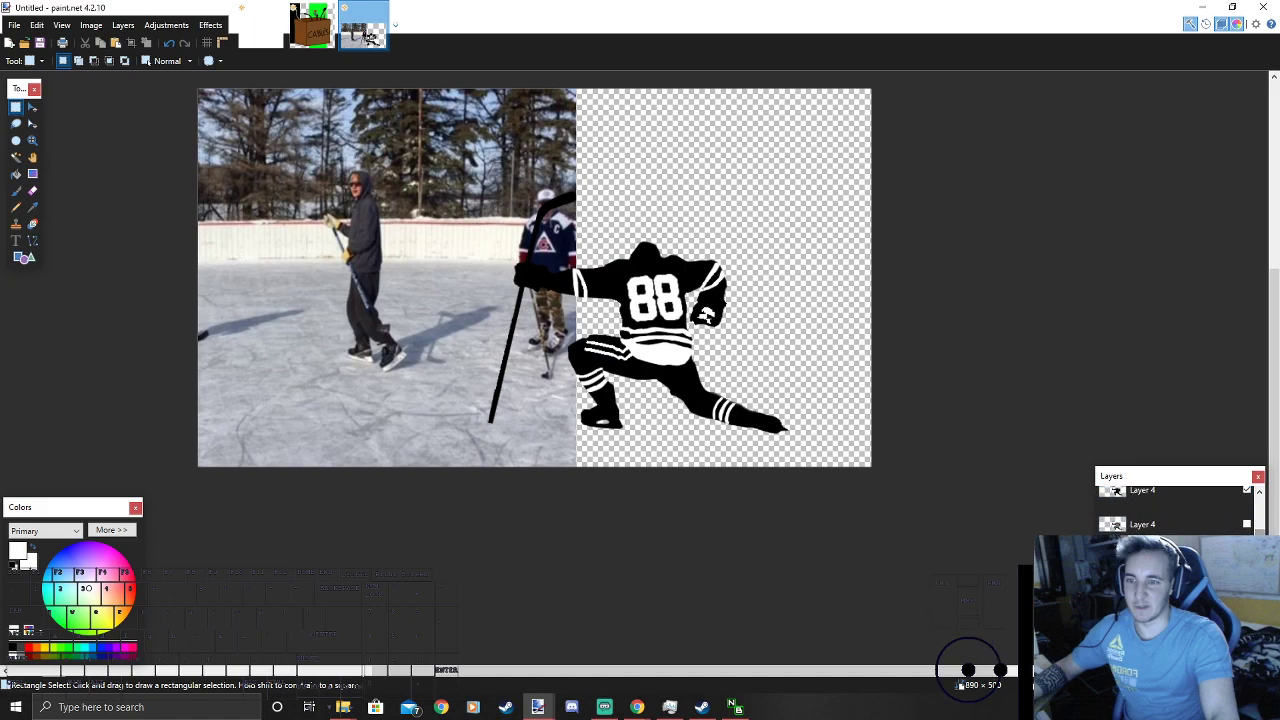
{"action": "left_click", "coordinate": [1247, 592]}
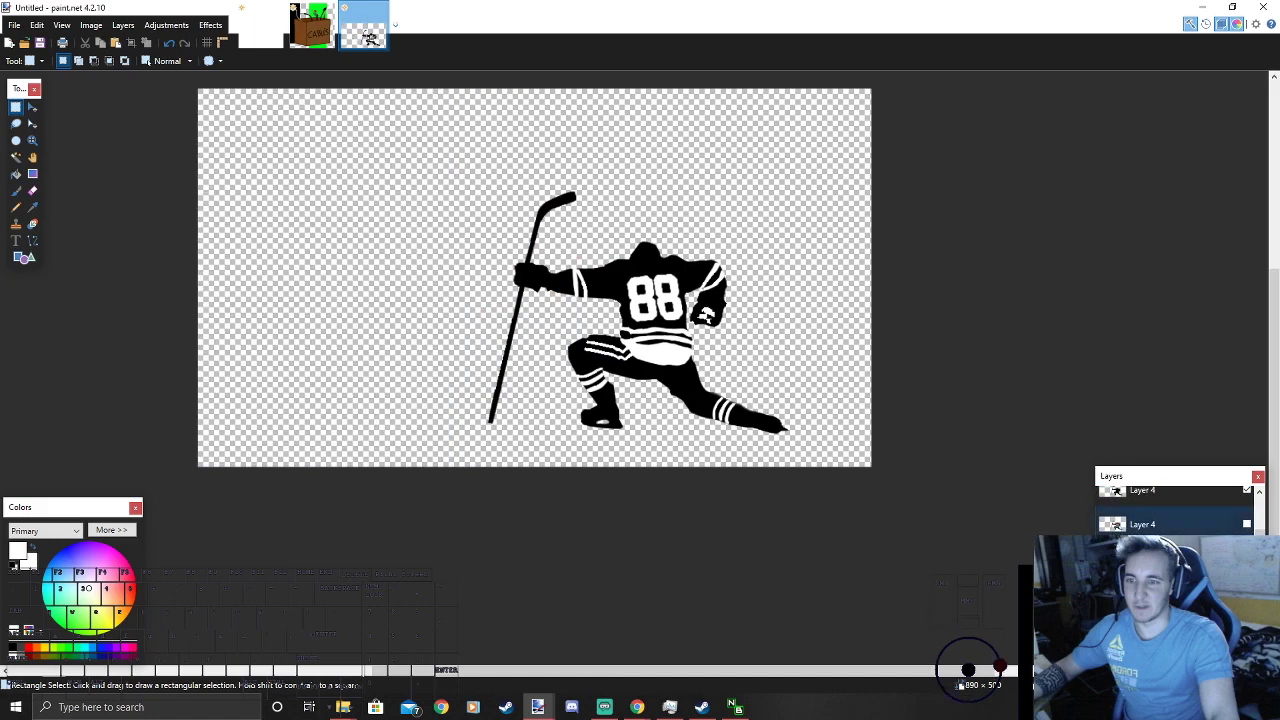
{"action": "scroll", "coordinate": [1168, 517], "scroll_direction": "up", "scroll_amount": 2}
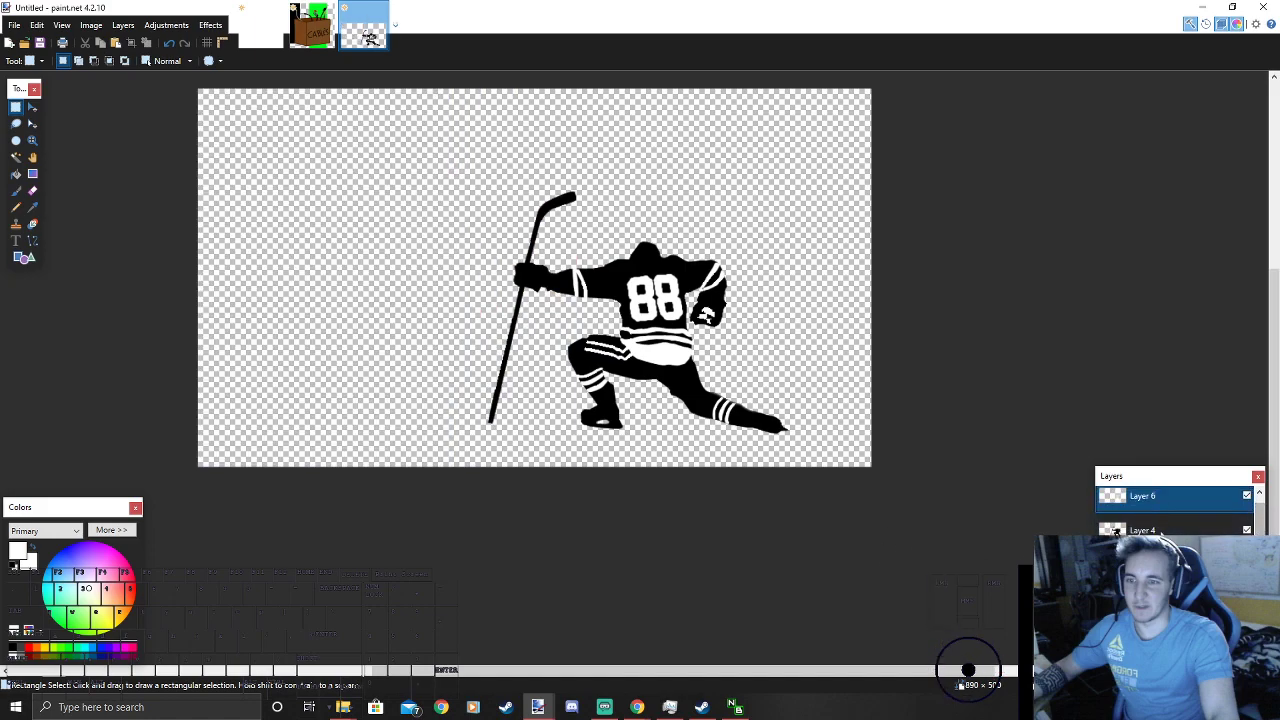
{"action": "left_click", "coordinate": [1150, 530]}
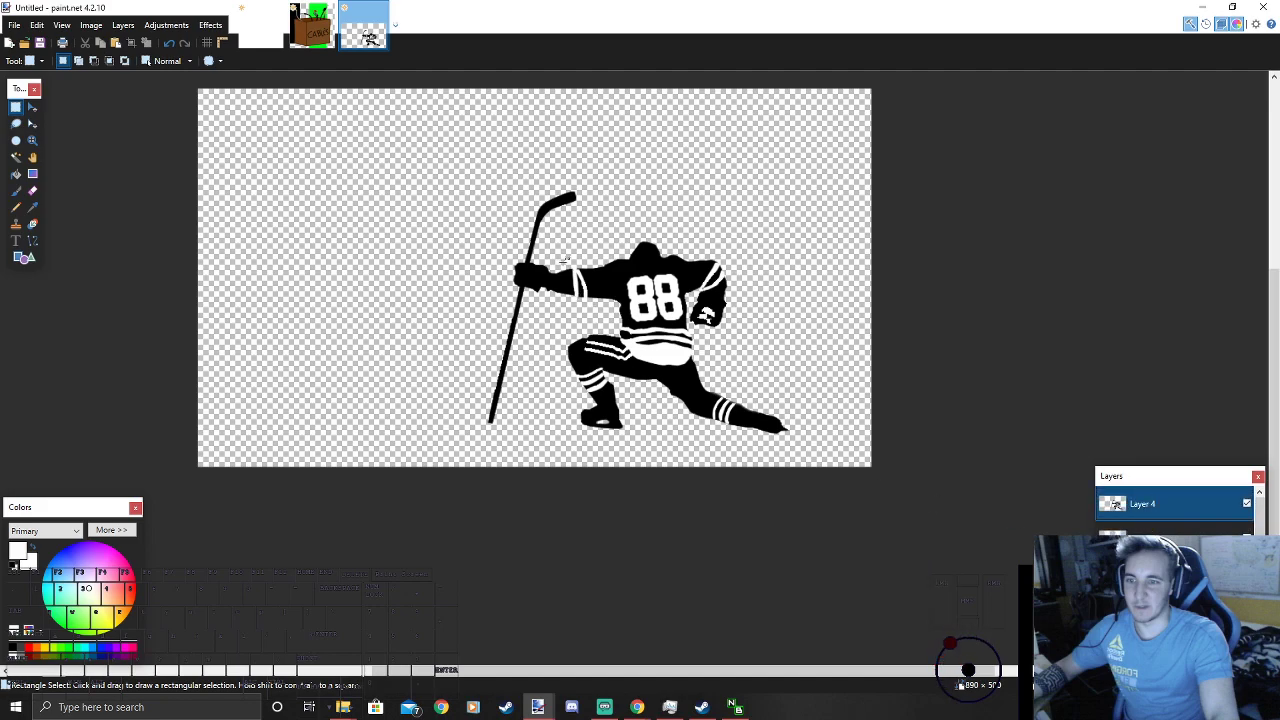
Step: Copy a rectangular area around the whole player and paste it into a new 458 × 386 pixel image
{"action": "left_click_drag", "start_coordinate": [458, 175], "coordinate": [804, 490]}
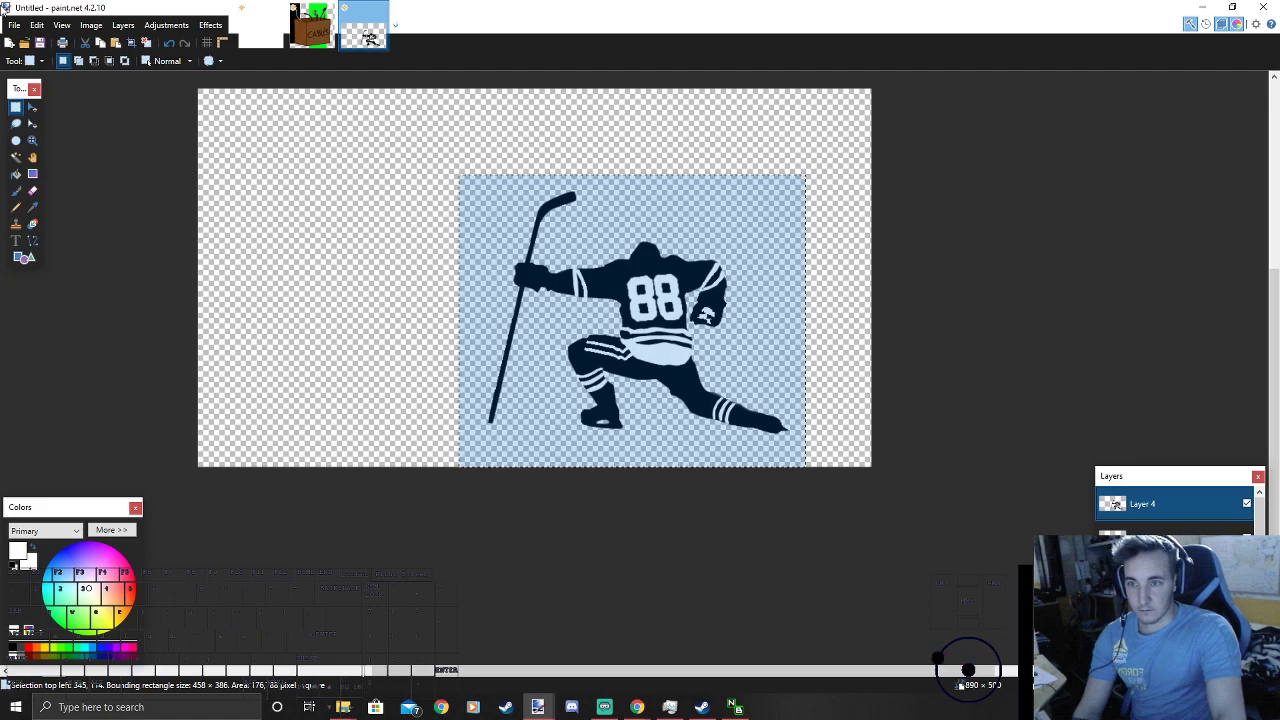
{"action": "left_click", "coordinate": [13, 26]}
{"action": "left_click", "coordinate": [35, 43]}
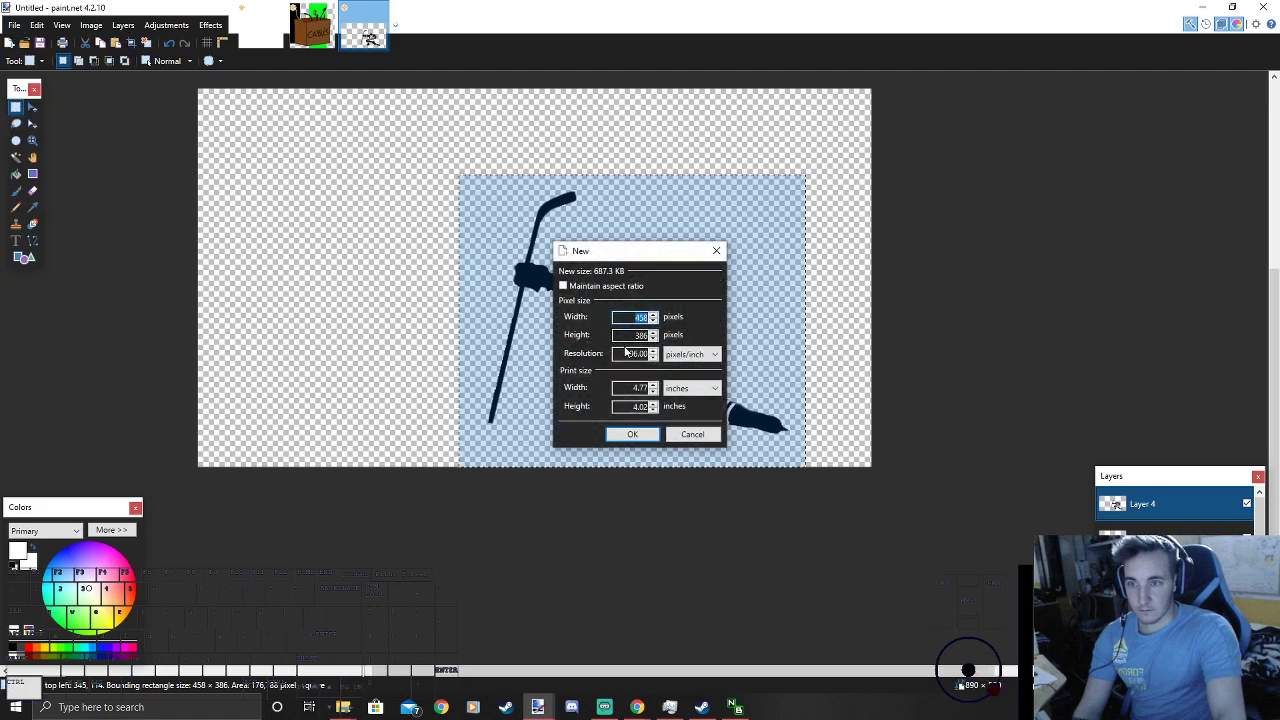
{"action": "left_click", "coordinate": [644, 435]}
{"action": "key", "text": "ctrl+v"}
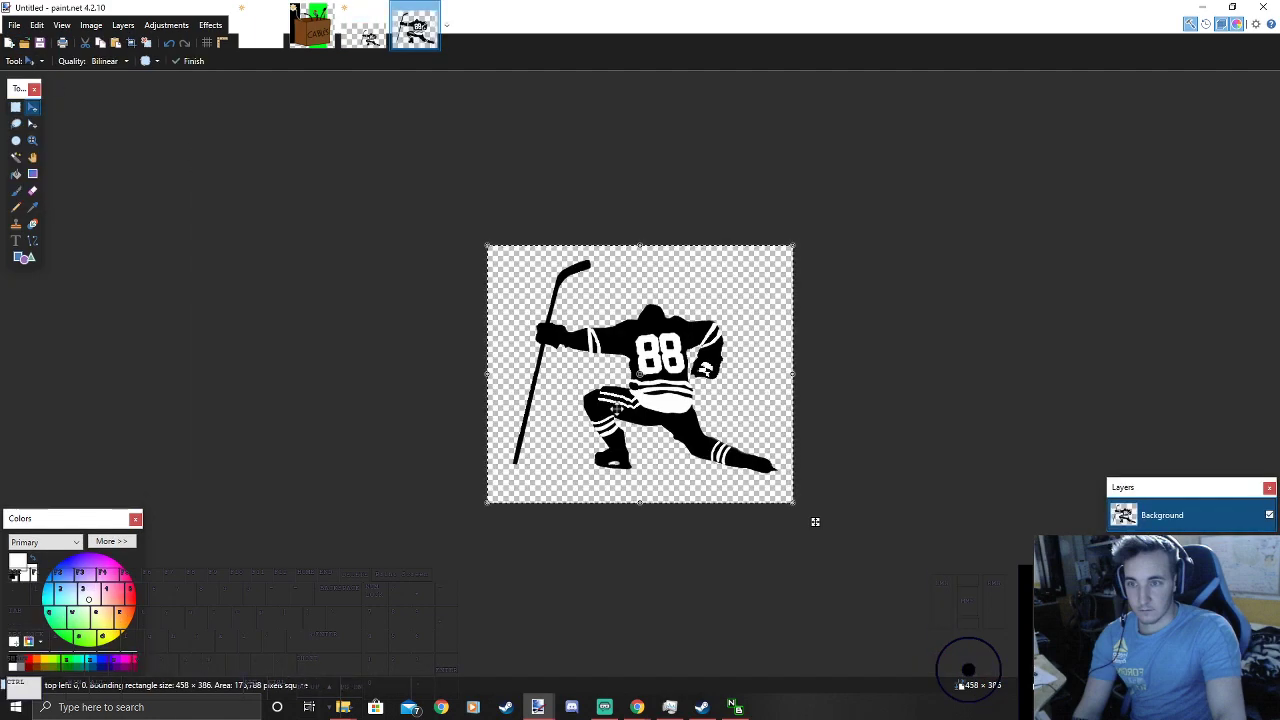
{"action": "left_click", "coordinate": [15, 108]}
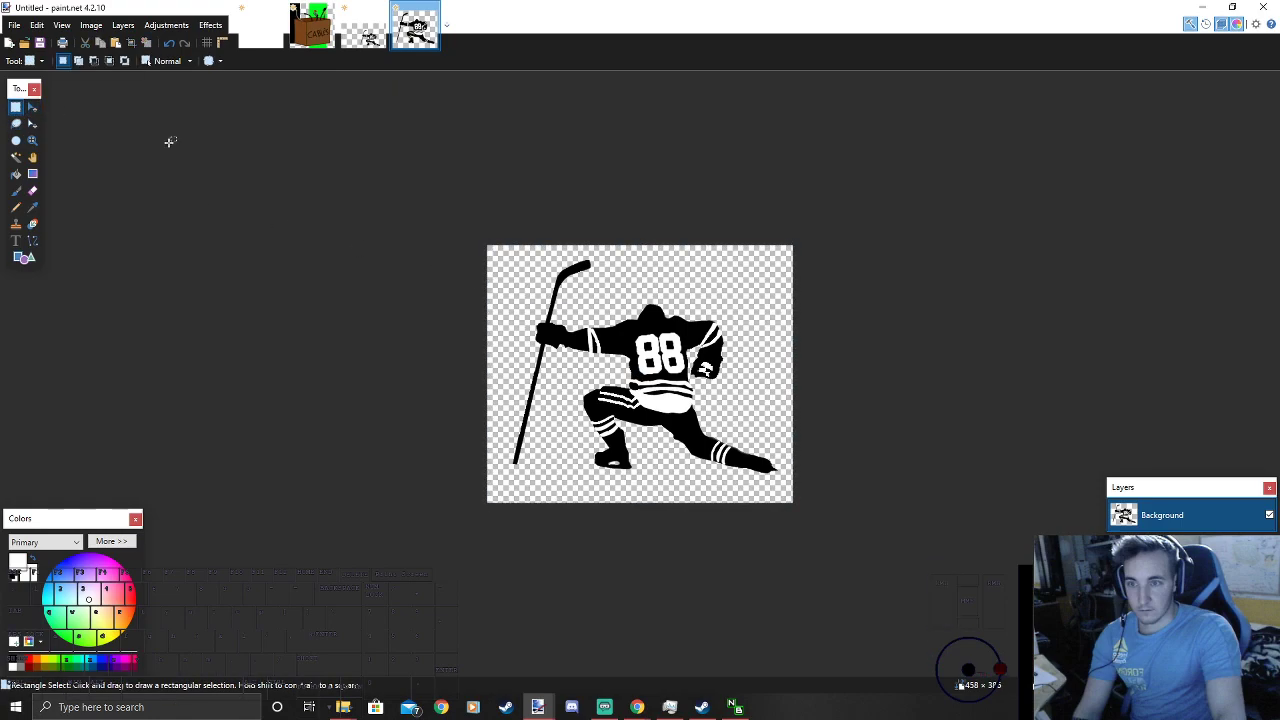
Step: Add a new layer and write "Hockey - R - us" in red Calibri text near the player's feet
{"action": "left_click", "coordinate": [123, 25]}
{"action": "left_click", "coordinate": [160, 40]}
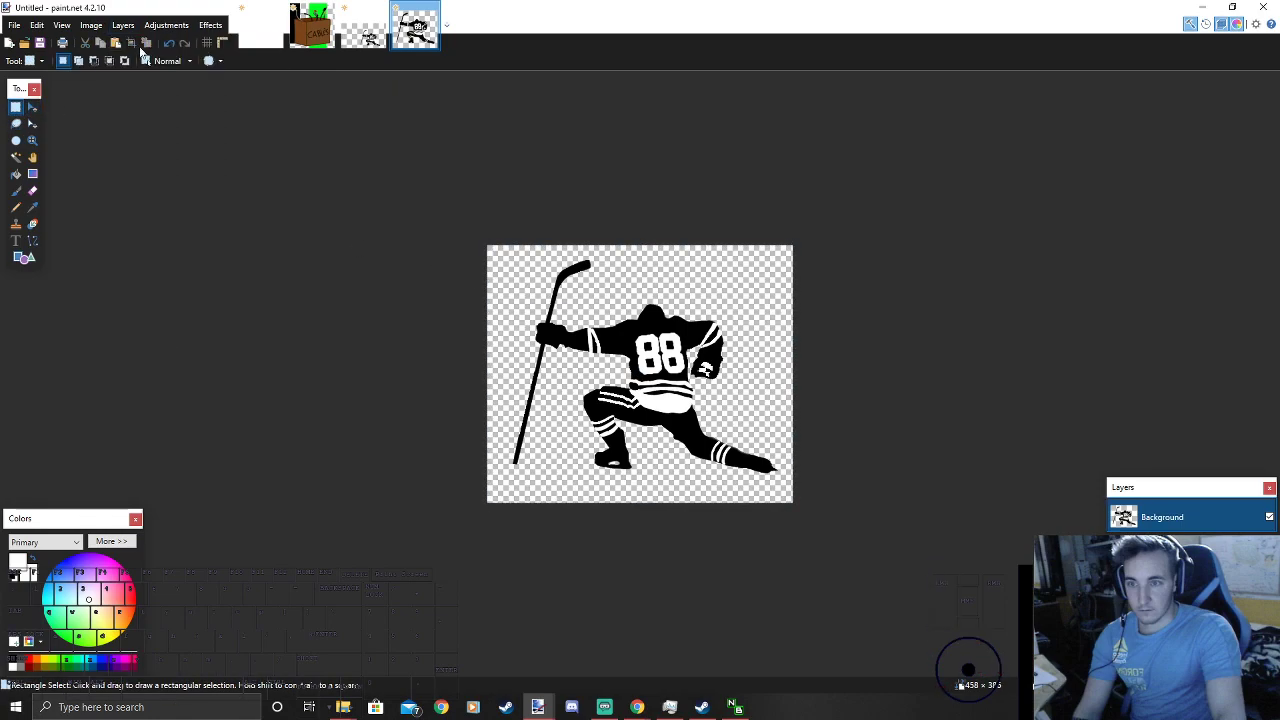
{"action": "left_click", "coordinate": [15, 240]}
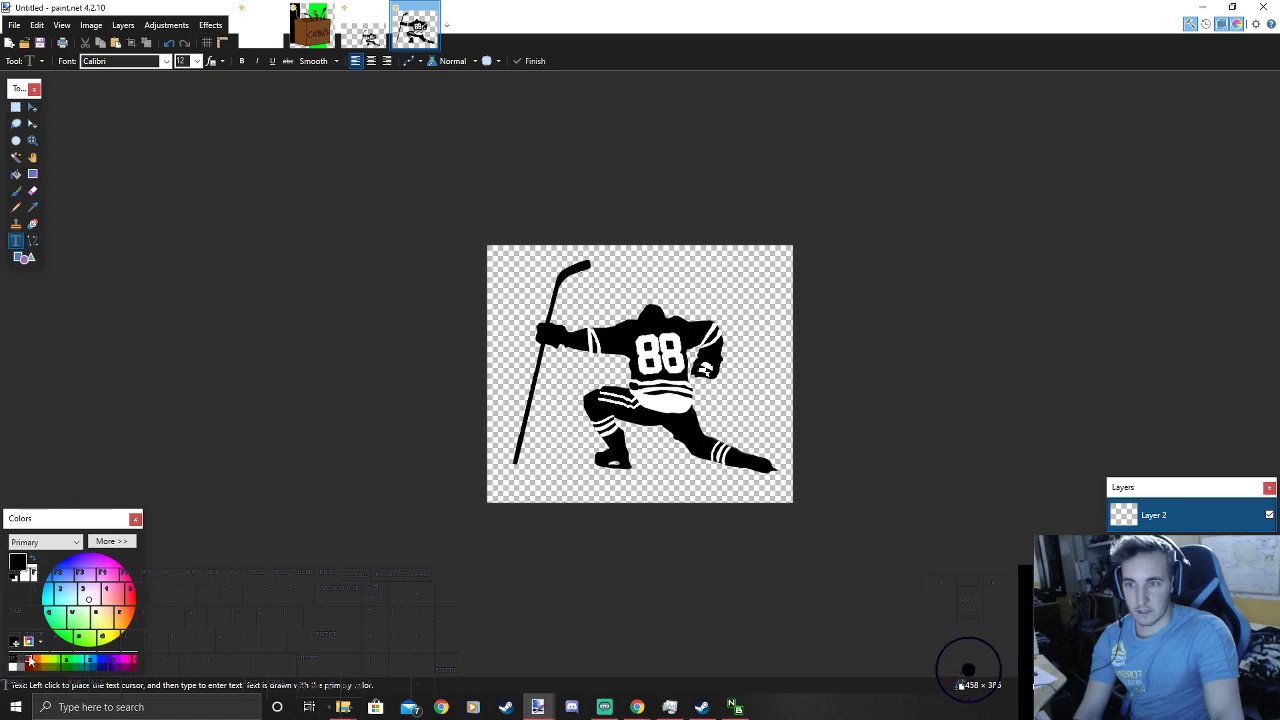
{"action": "left_click", "coordinate": [551, 452]}
{"action": "type", "text": "Ho"}
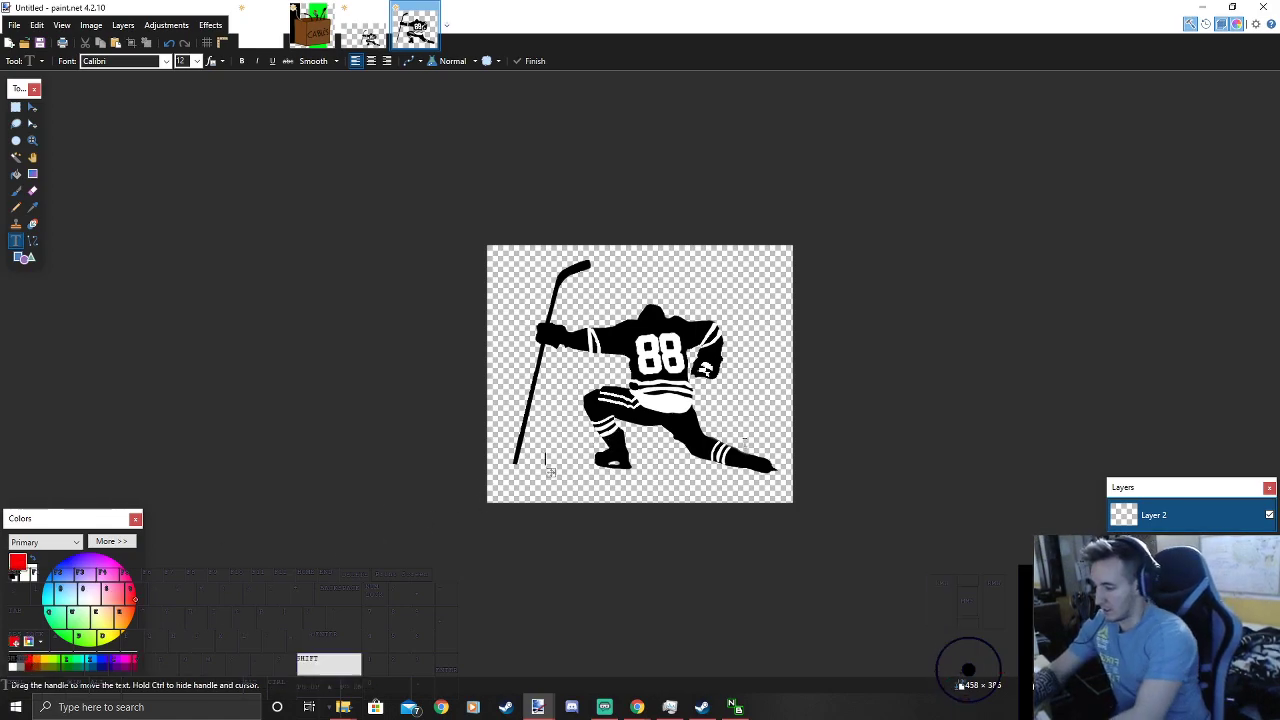
{"action": "type", "text": "ckey"}
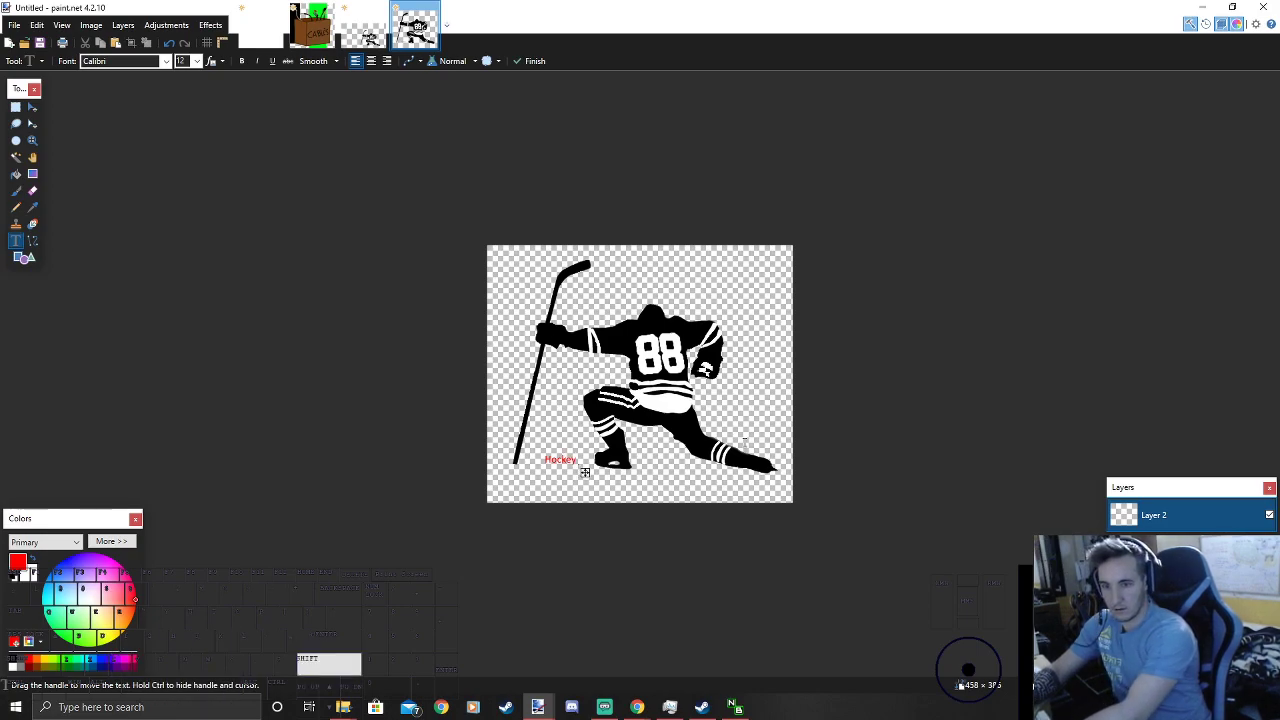
{"action": "type", "text": " F"}
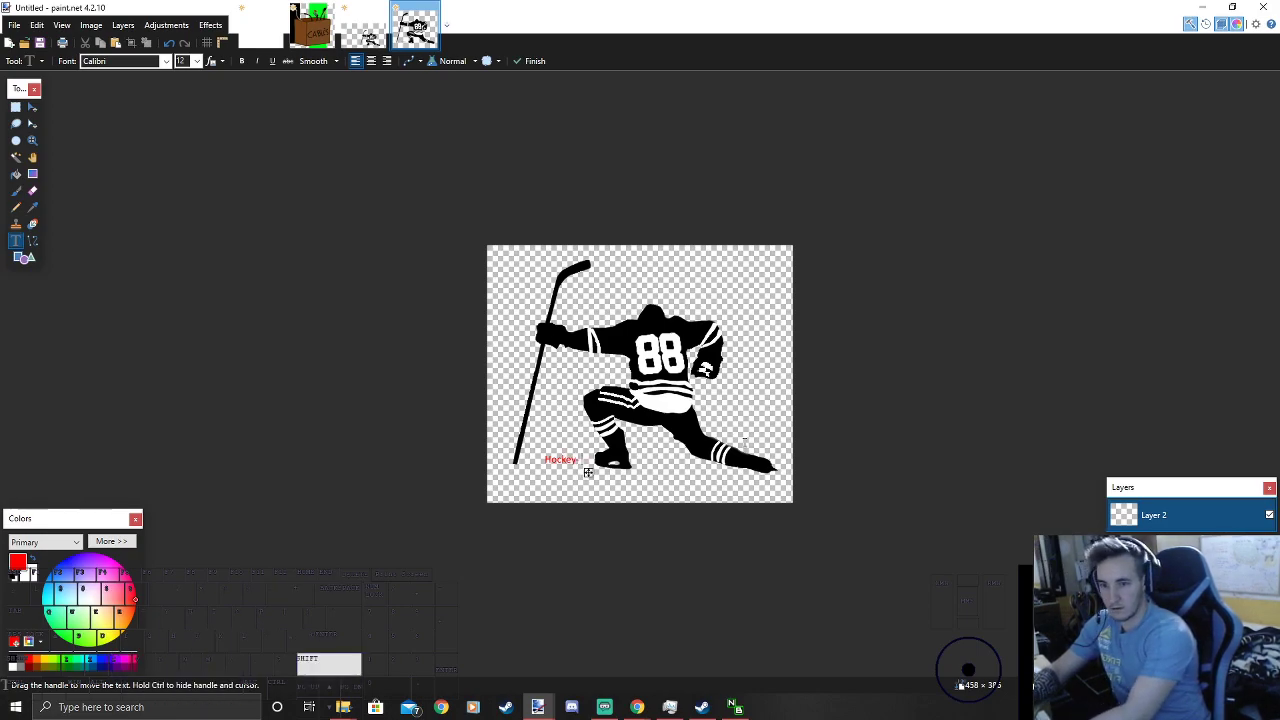
{"action": "key", "text": "BackSpace"}
{"action": "key", "text": "BackSpace"}
{"action": "type", "text": "R US"}
{"action": "key", "text": "BackSpace"}
{"action": "key", "text": "BackSpace"}
{"action": "type", "text": "us"}
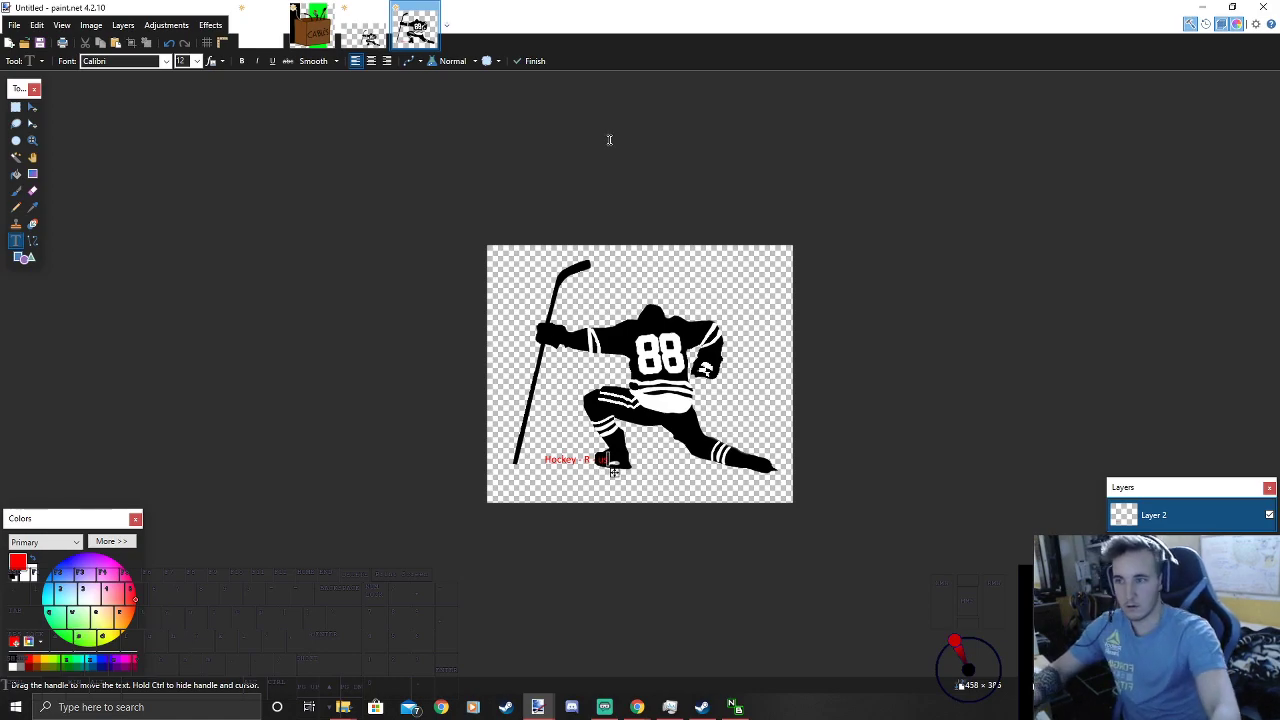
Step: Enlarge the red caption to font size 48 and move it so it fits across the image's lower edge
{"action": "scroll", "coordinate": [181, 61], "scroll_direction": "down", "scroll_amount": 6}
{"action": "scroll", "coordinate": [181, 61], "scroll_direction": "down", "scroll_amount": 5}
{"action": "scroll", "coordinate": [181, 61], "scroll_direction": "up", "scroll_amount": 1}
{"action": "left_click_drag", "start_coordinate": [784, 492], "coordinate": [748, 497]}
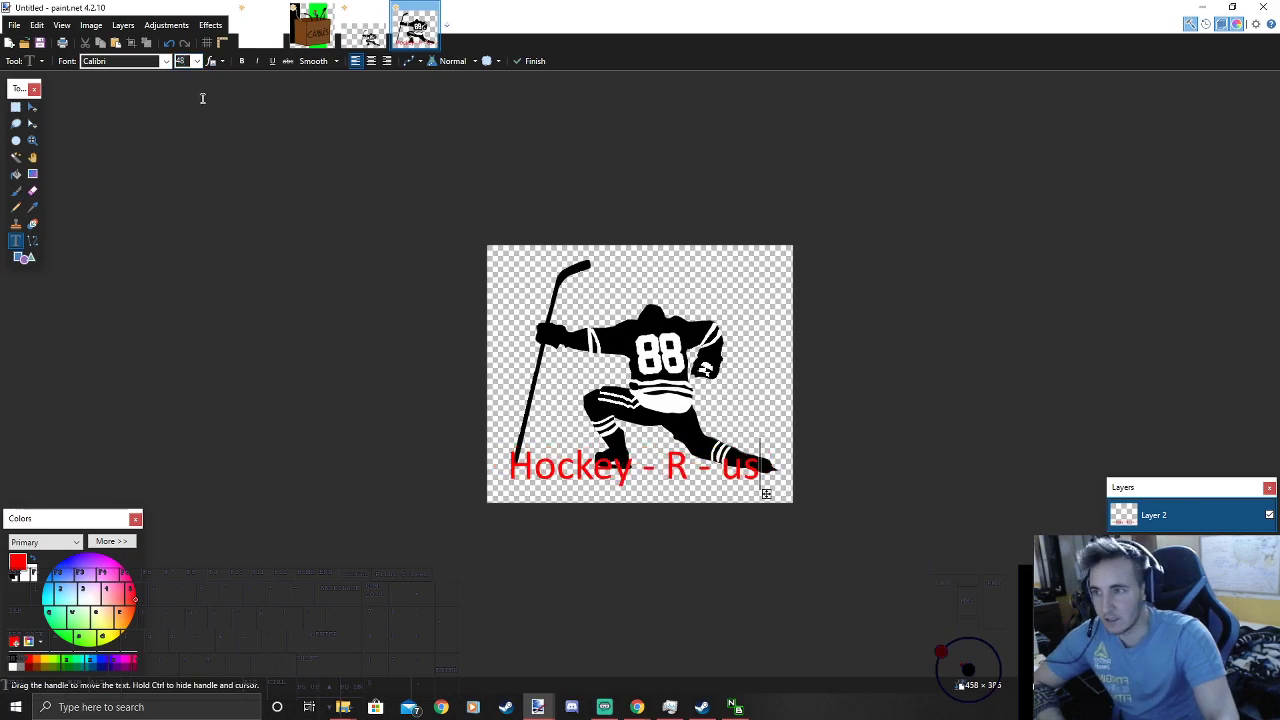
Step: Set the caption's font to Campus A at size 36 and move it slightly lower beneath the player's feet
{"action": "left_click", "coordinate": [143, 63]}
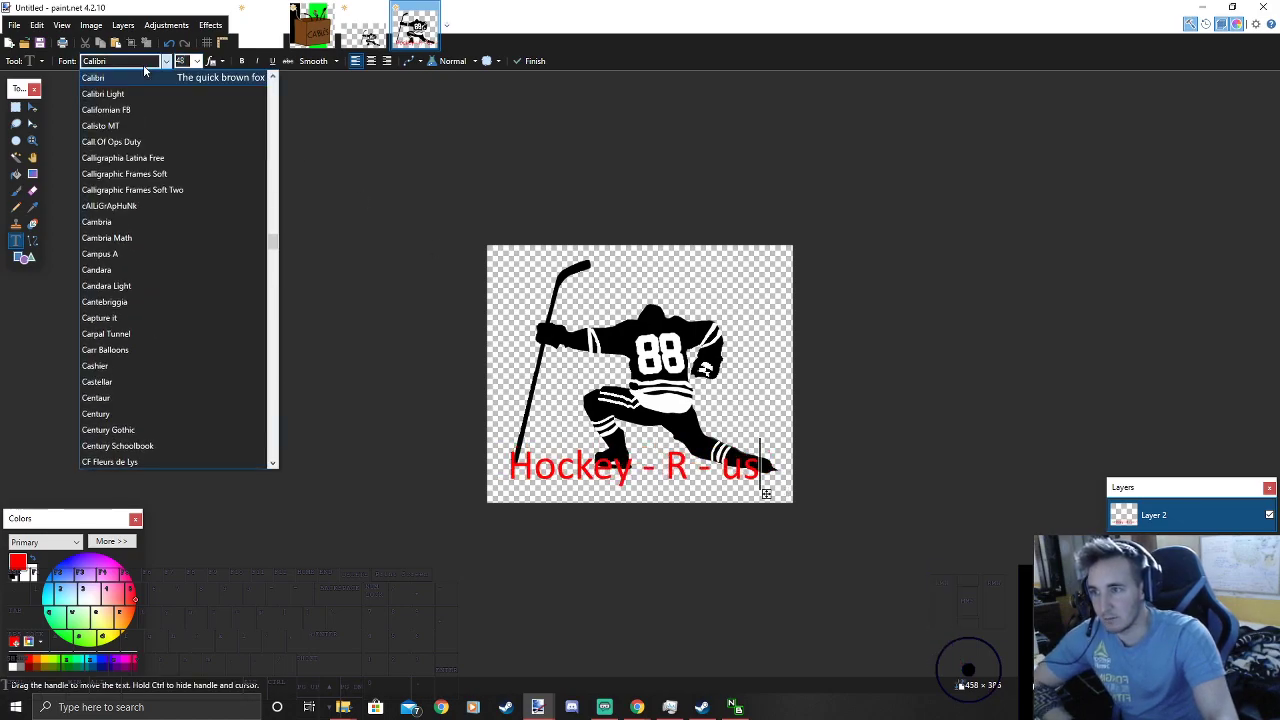
{"action": "left_click", "coordinate": [221, 256]}
{"action": "scroll", "coordinate": [185, 63], "scroll_direction": "up", "scroll_amount": 1}
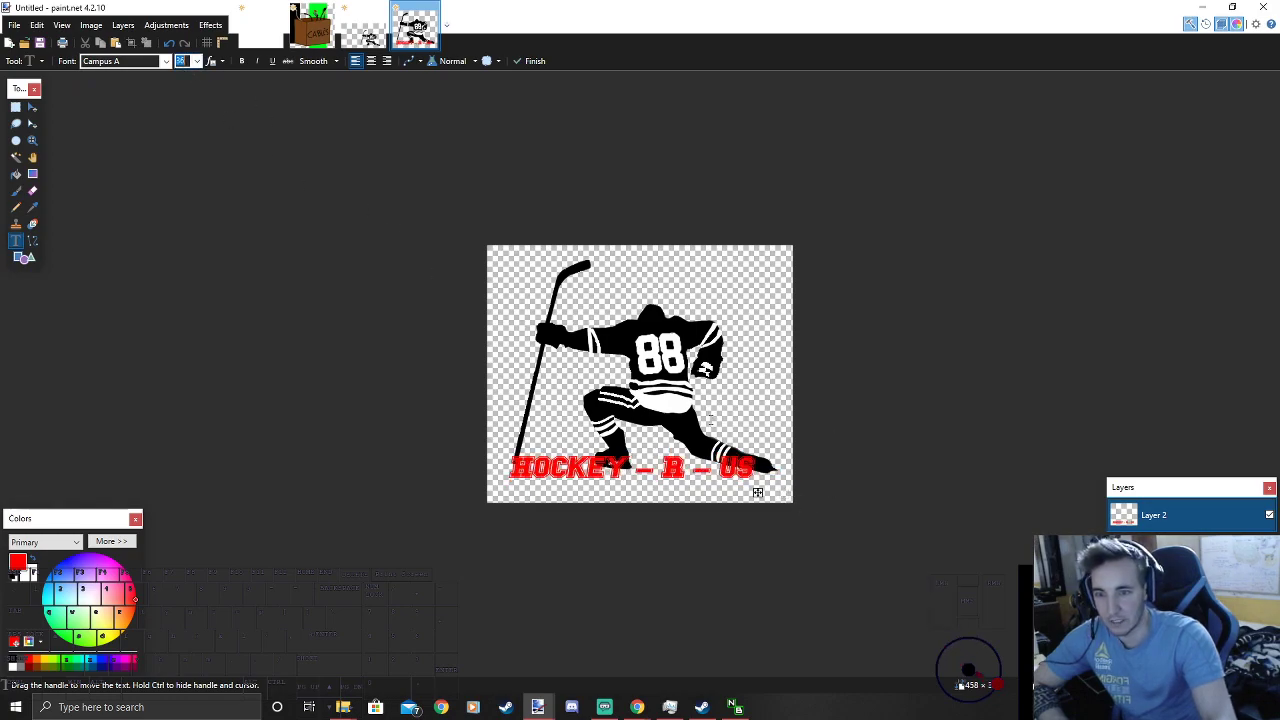
{"action": "left_click_drag", "start_coordinate": [760, 492], "coordinate": [766, 505]}
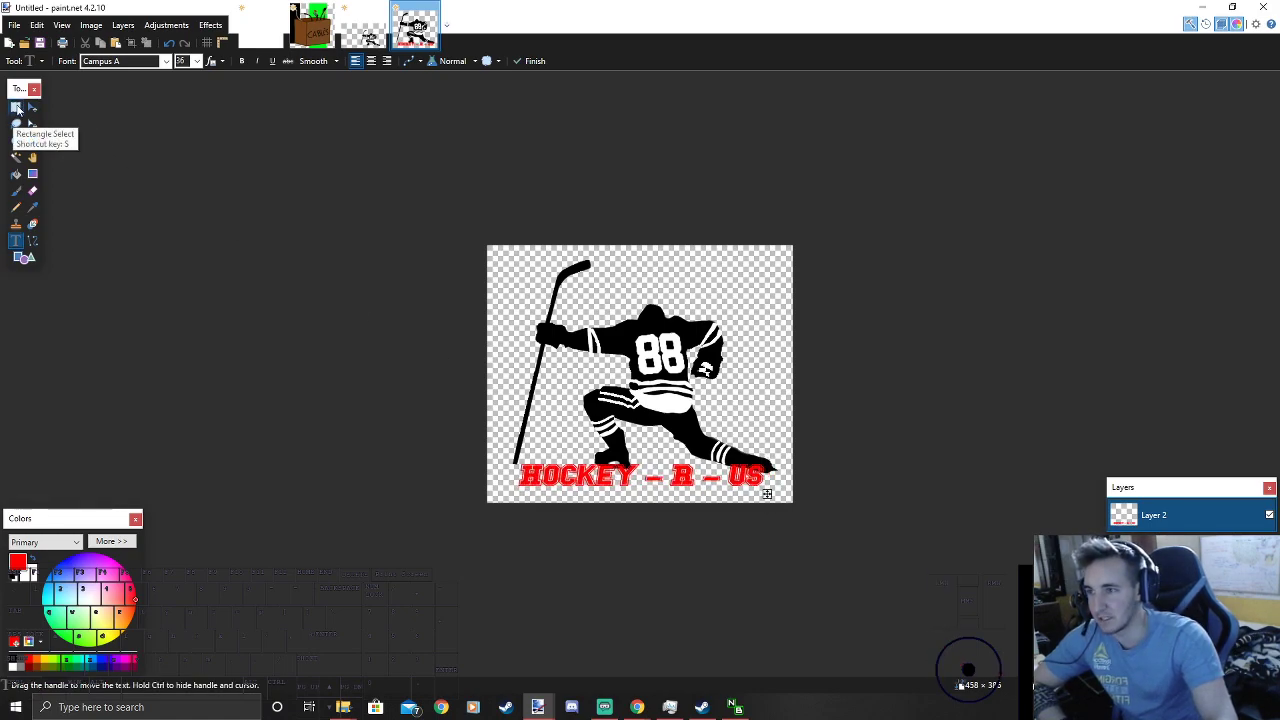
Step: Select the caption area, rotate it about 6 degrees counterclockwise, and reposition the tilted text across the player's feet
{"action": "left_click_drag", "start_coordinate": [472, 430], "coordinate": [783, 531]}
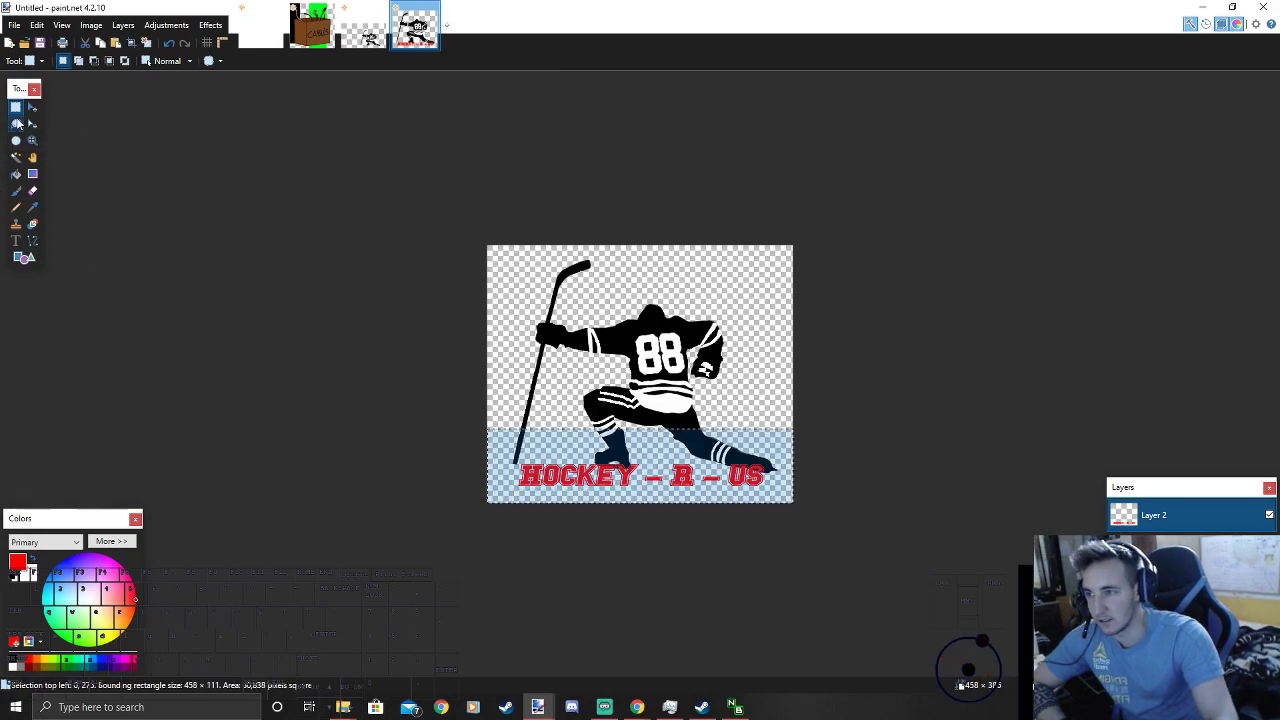
{"action": "key", "text": "m"}
{"action": "left_click_drag", "start_coordinate": [477, 417], "coordinate": [507, 456]}
{"action": "left_click_drag", "start_coordinate": [608, 482], "coordinate": [632, 471]}
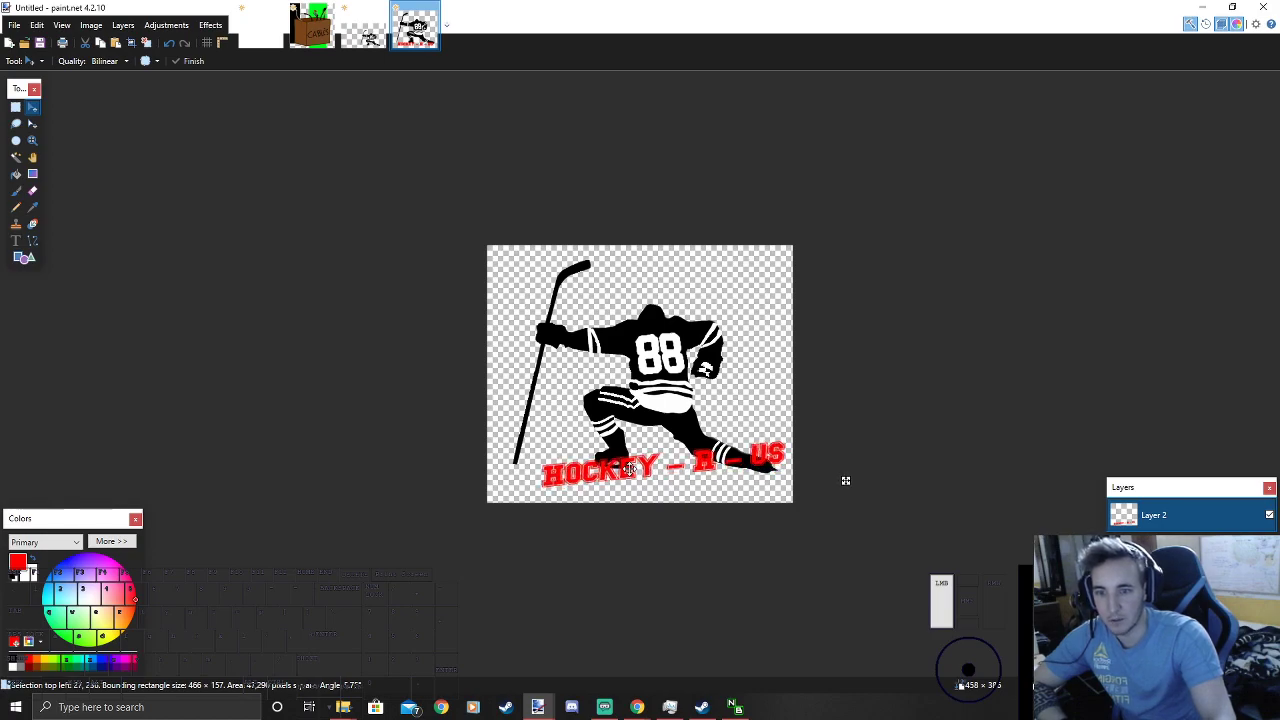
{"action": "scroll", "coordinate": [767, 458], "scroll_direction": "up", "scroll_amount": 1}
{"action": "scroll", "coordinate": [767, 458], "scroll_direction": "up", "scroll_amount": 2}
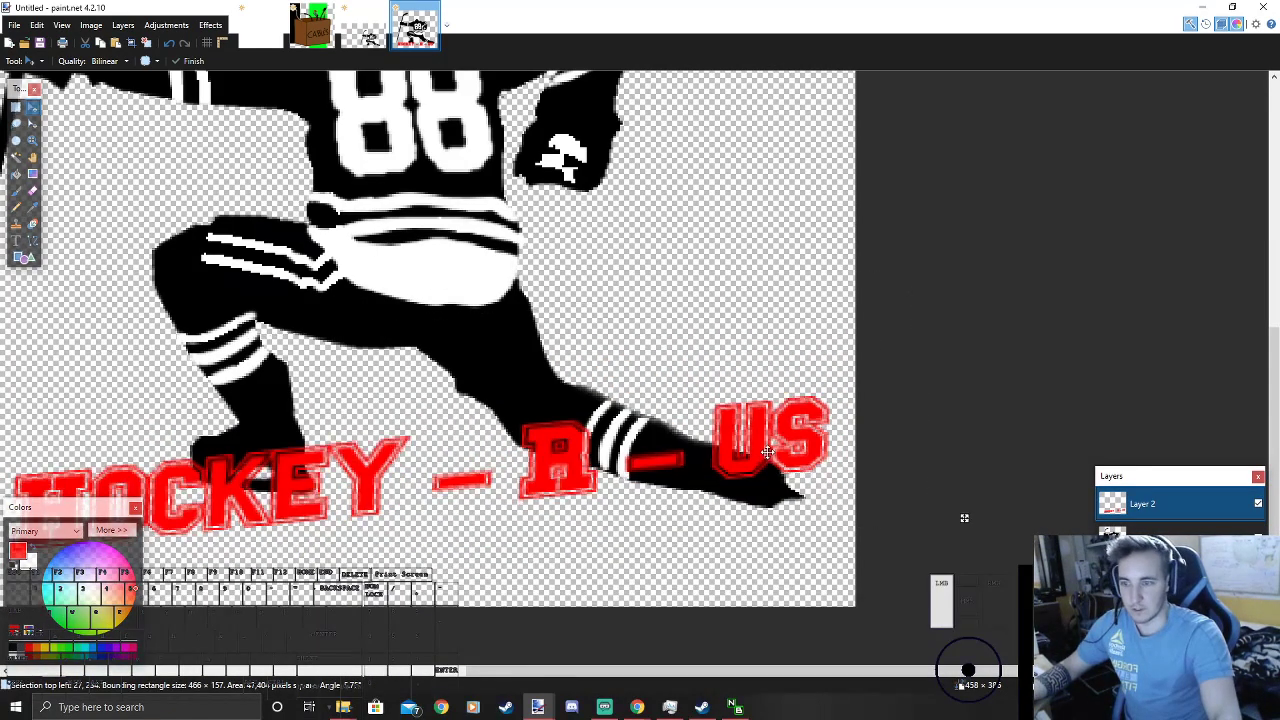
{"action": "scroll", "coordinate": [840, 390], "scroll_direction": "down", "scroll_amount": 2}
{"action": "scroll", "coordinate": [807, 423], "scroll_direction": "up", "scroll_amount": 3}
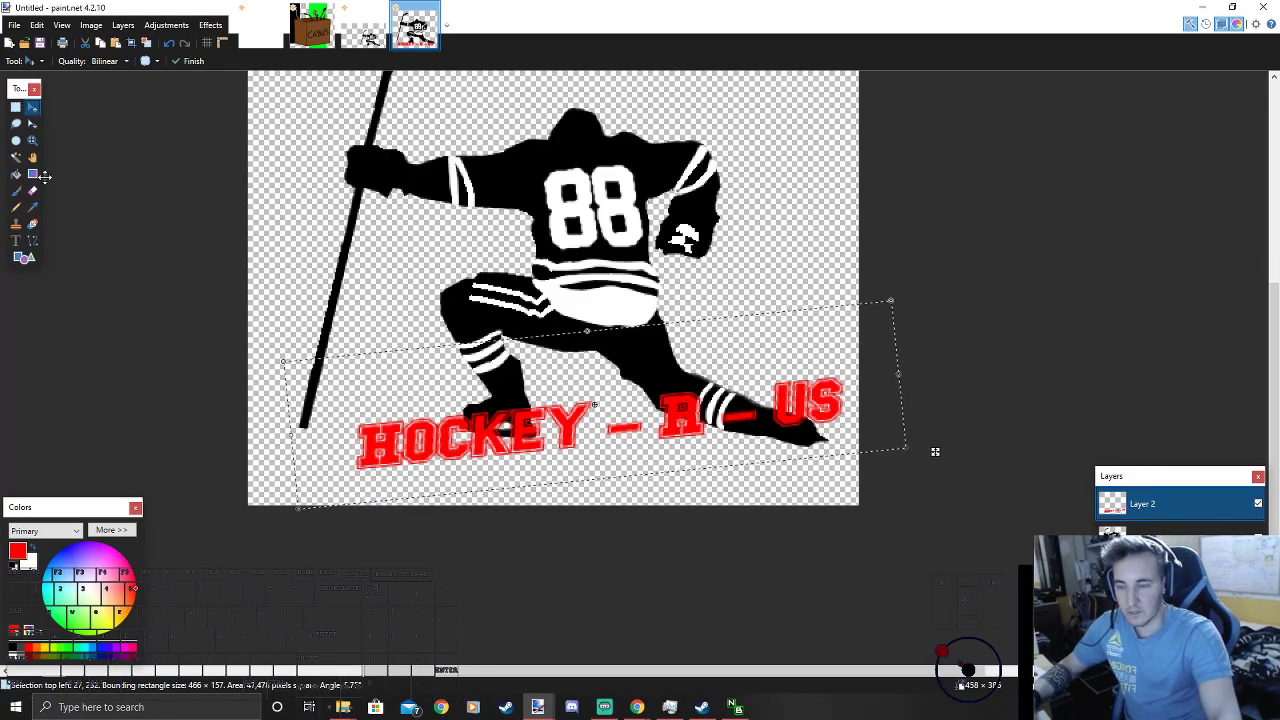
Step: Deselect the tilted caption, duplicate its layer, and hide the original layer underneath
{"action": "left_click", "coordinate": [16, 107]}
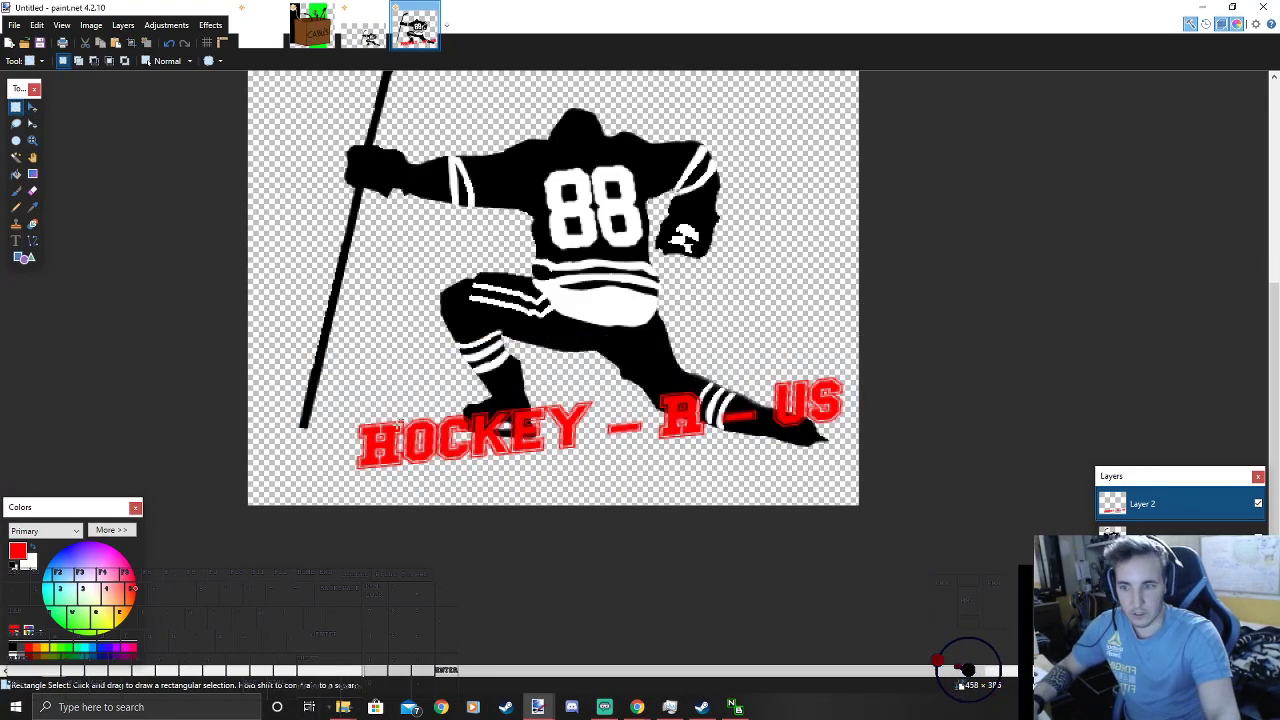
{"action": "key", "text": "s"}
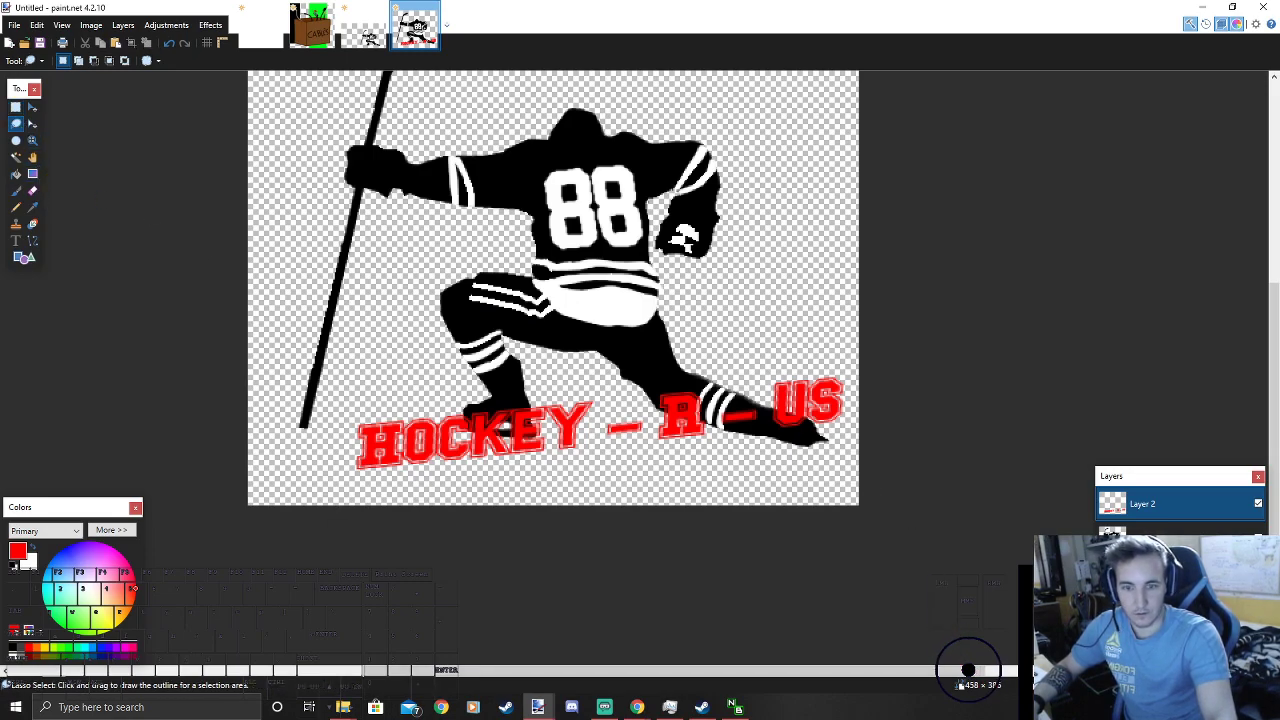
{"action": "left_click", "coordinate": [1138, 653]}
{"action": "left_click", "coordinate": [1258, 537]}
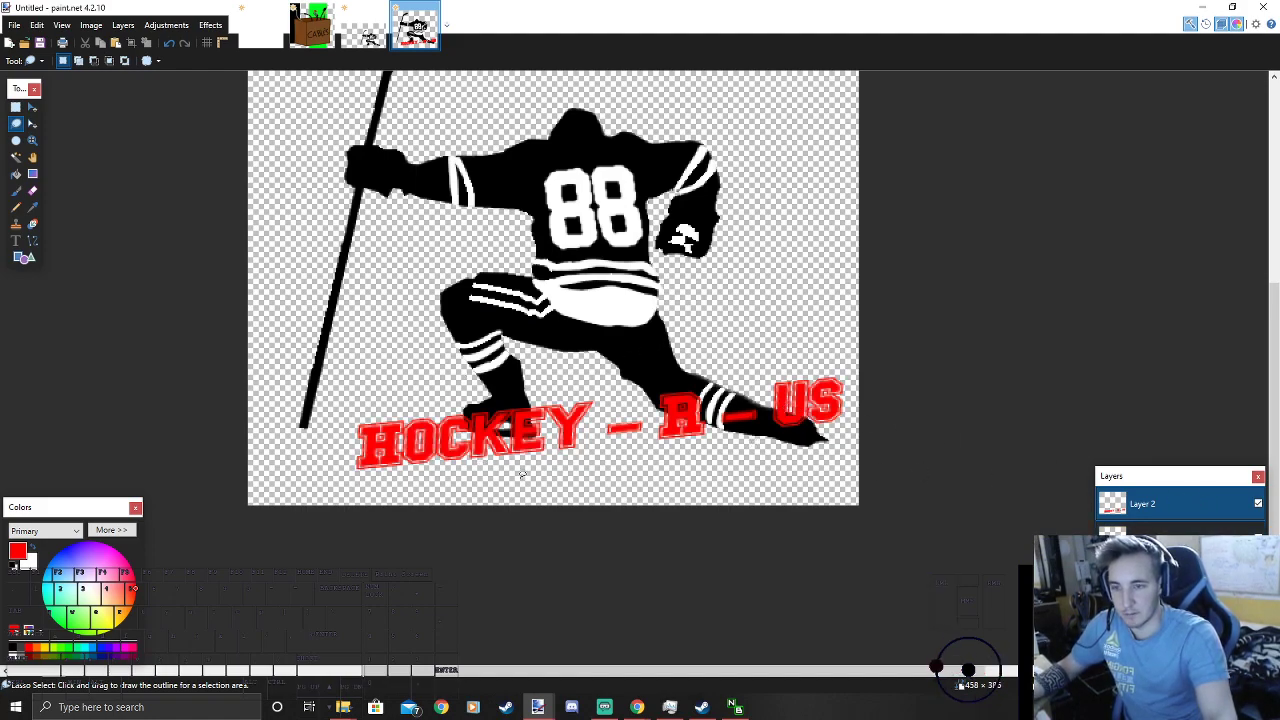
Step: Cut the caption from "EY" through "US" with a slanted lasso selection, paste it in place on a new layer, and convert it to black and white
{"action": "mouse_move", "coordinate": [490, 483]}
{"action": "left_mouse_down"}
{"action": "mouse_move", "coordinate": [826, 531]}
{"action": "mouse_move", "coordinate": [940, 281]}
{"action": "mouse_move", "coordinate": [644, 247]}
{"action": "mouse_move", "coordinate": [568, 262]}
{"action": "mouse_move", "coordinate": [822, 241]}
{"action": "left_mouse_up"}
{"action": "key", "text": "ctrl+v"}
{"action": "key", "text": "ctrl+z"}
{"action": "key", "text": "Delete"}
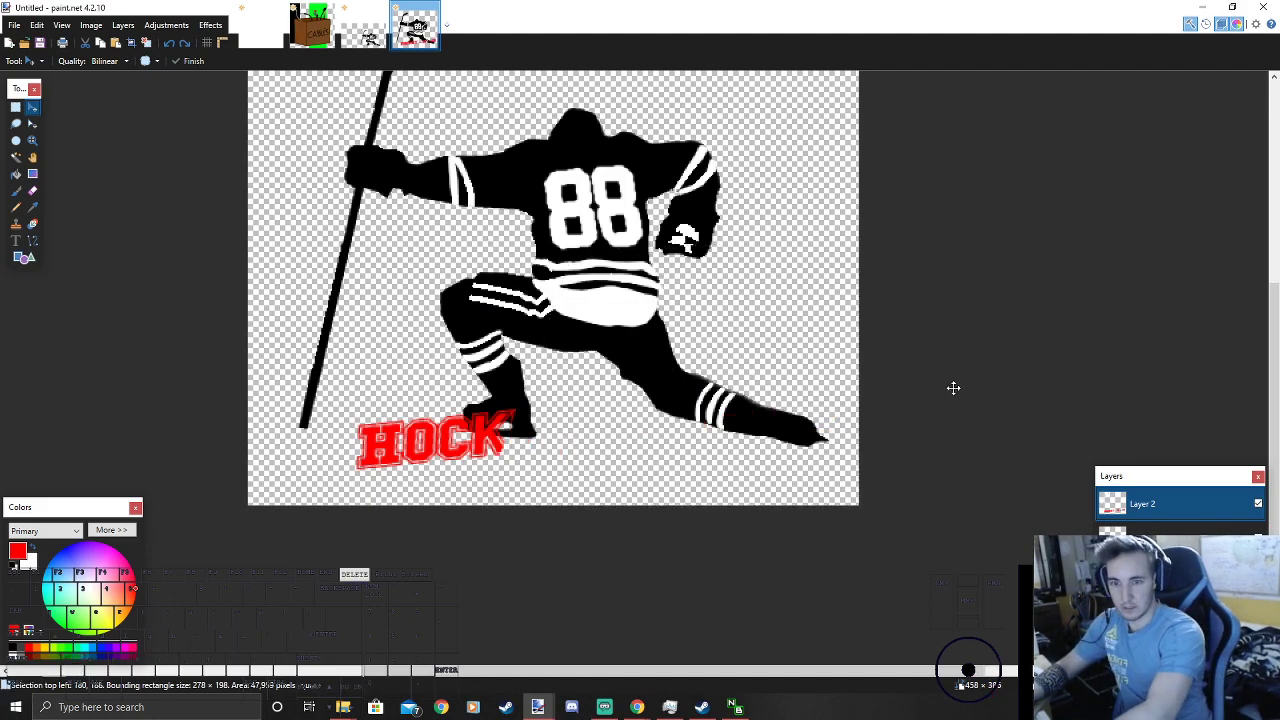
{"action": "left_click", "coordinate": [120, 26]}
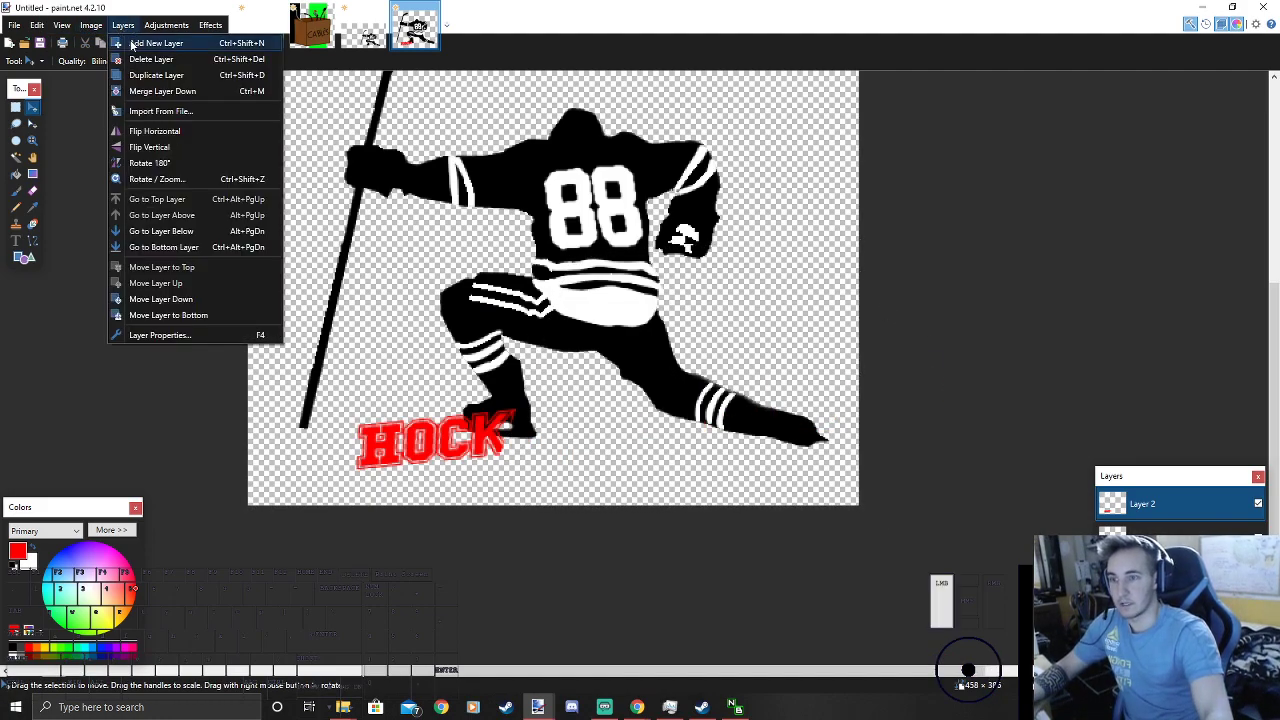
{"action": "left_click", "coordinate": [132, 43]}
{"action": "key", "text": "ctrl+v"}
{"action": "left_click", "coordinate": [15, 107]}
{"action": "left_click", "coordinate": [680, 327]}
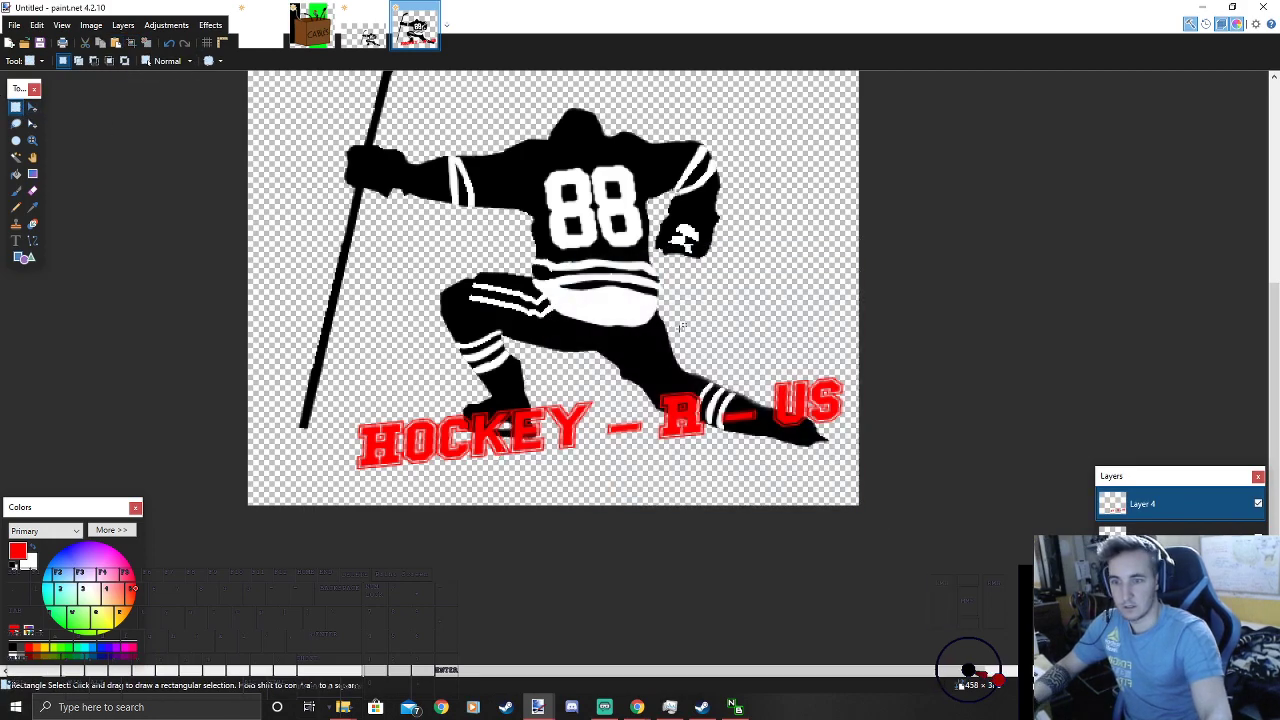
{"action": "left_click", "coordinate": [166, 25]}
{"action": "left_click", "coordinate": [189, 59]}
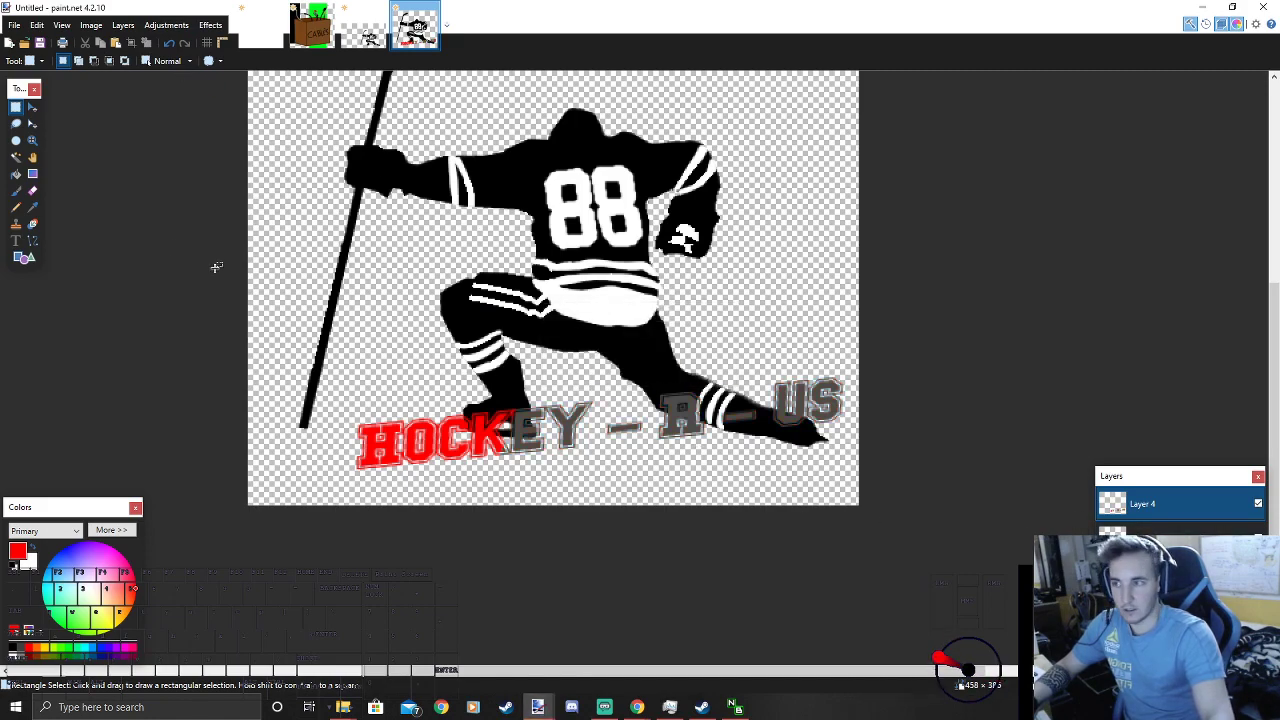
Step: Move the gray caption part from the middle of the "R" through "US" onto its own new Layer 5, using a slanted lasso selection
{"action": "left_click", "coordinate": [16, 123]}
{"action": "left_click_drag", "start_coordinate": [657, 457], "coordinate": [762, 186]}
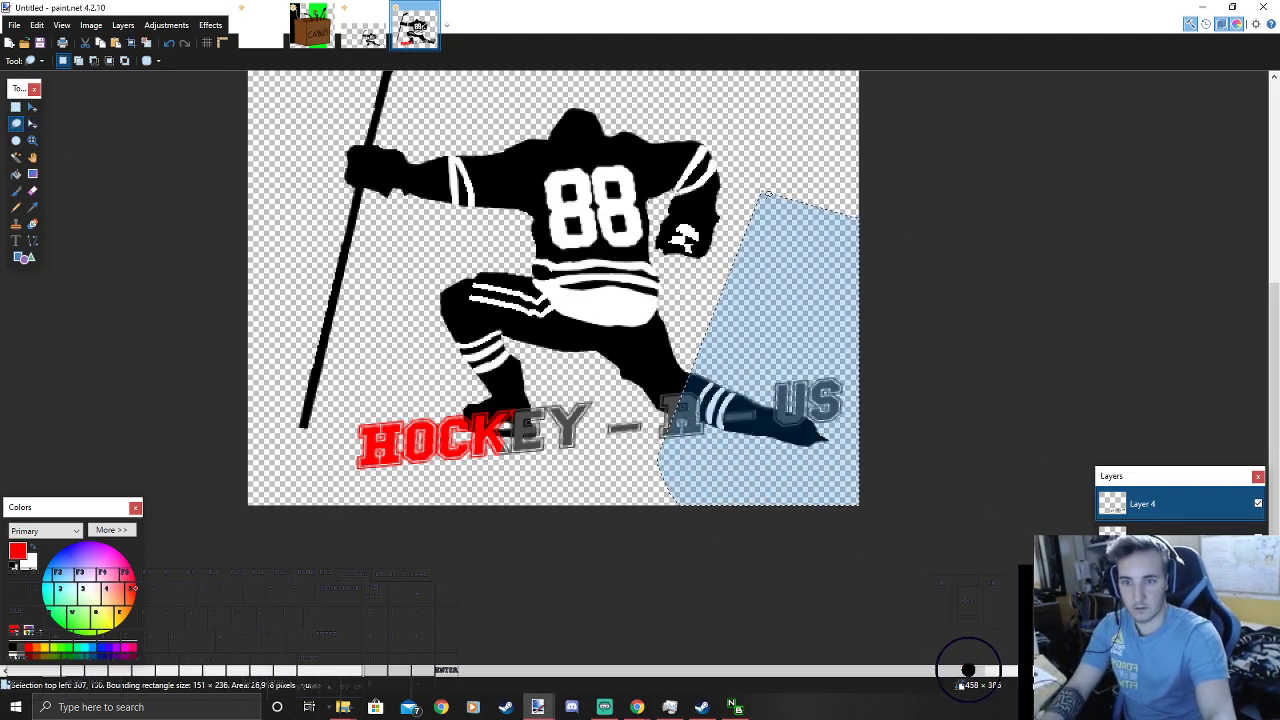
{"action": "key", "text": "Delete"}
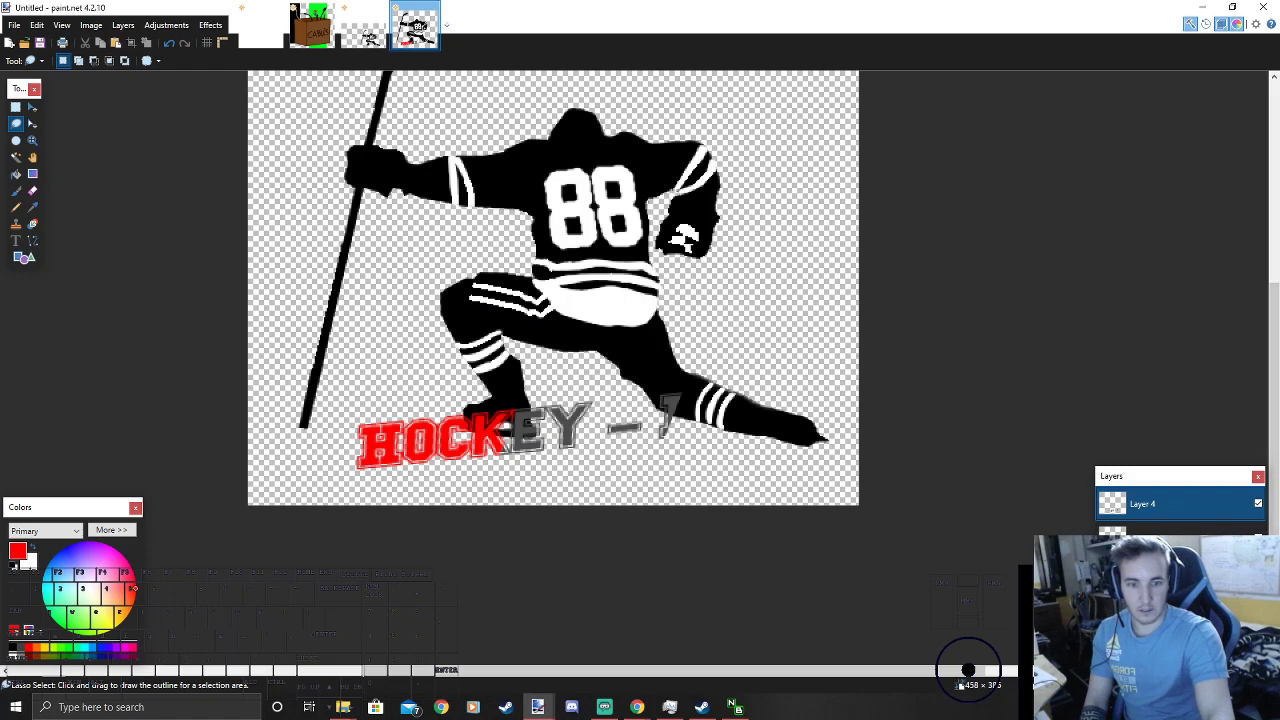
{"action": "key", "text": "ctrl+z"}
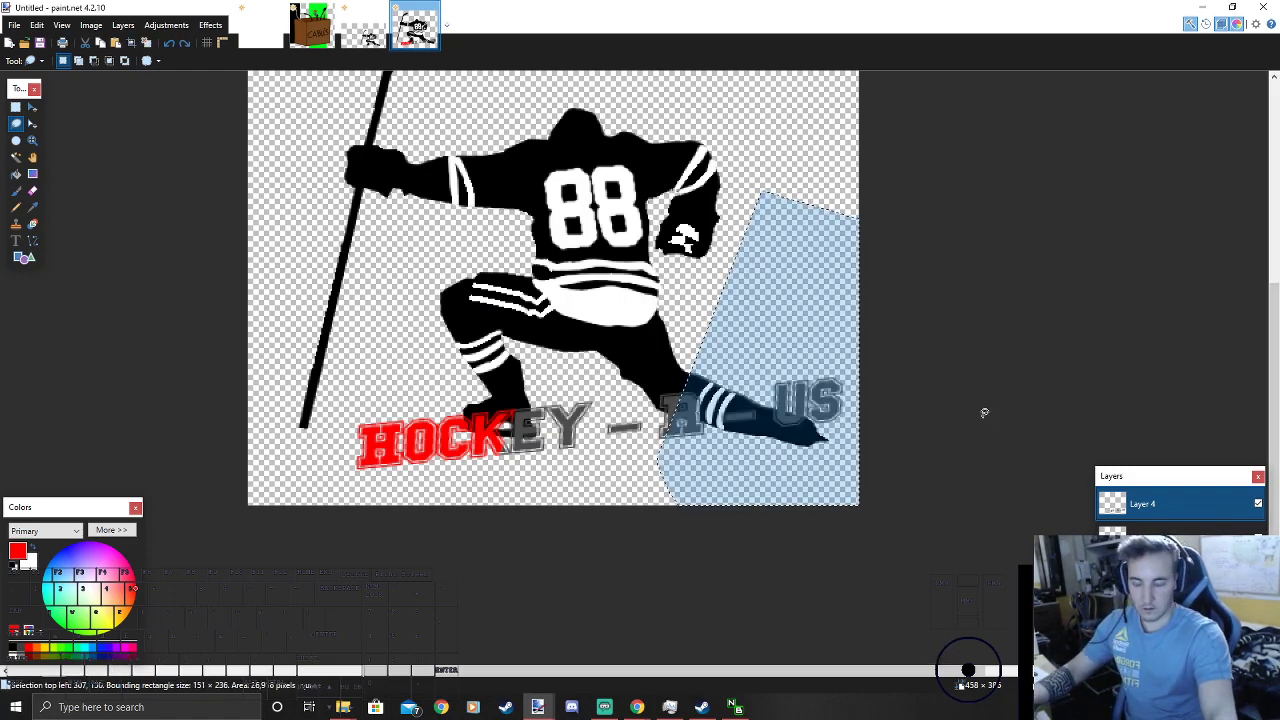
{"action": "key", "text": "Delete"}
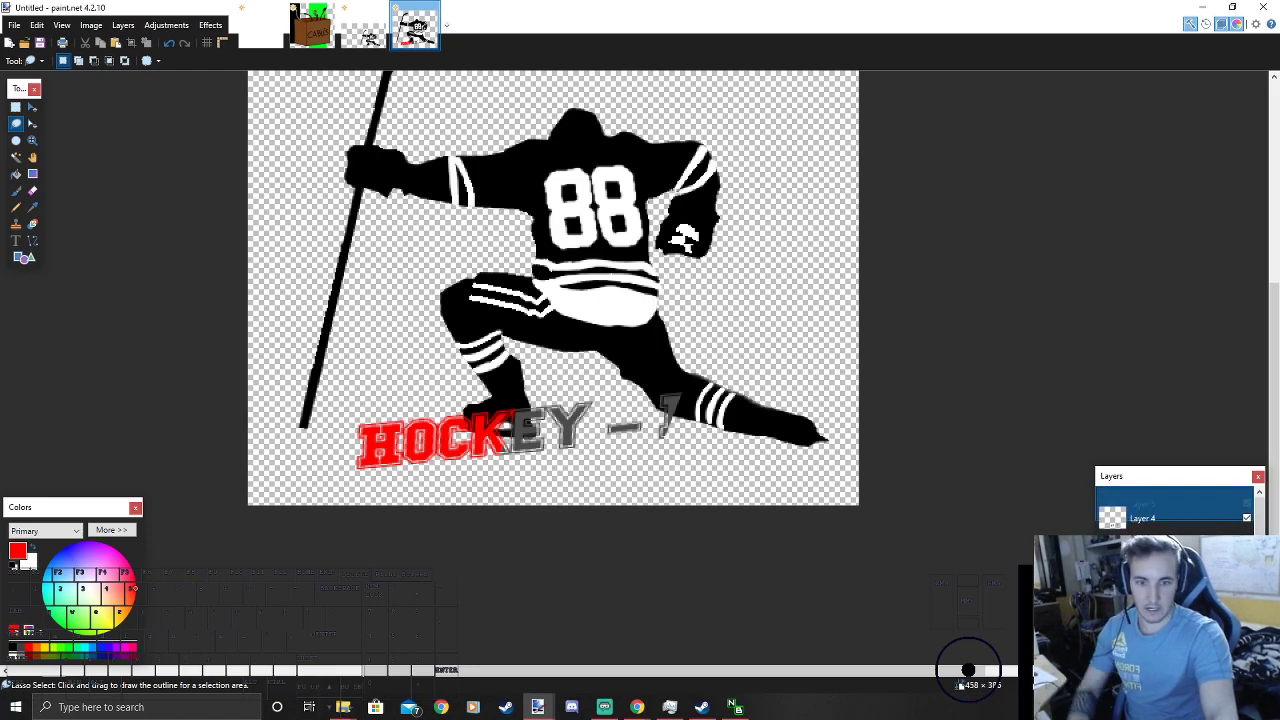
{"action": "key", "text": "ctrl+z"}
{"action": "key", "text": "m"}
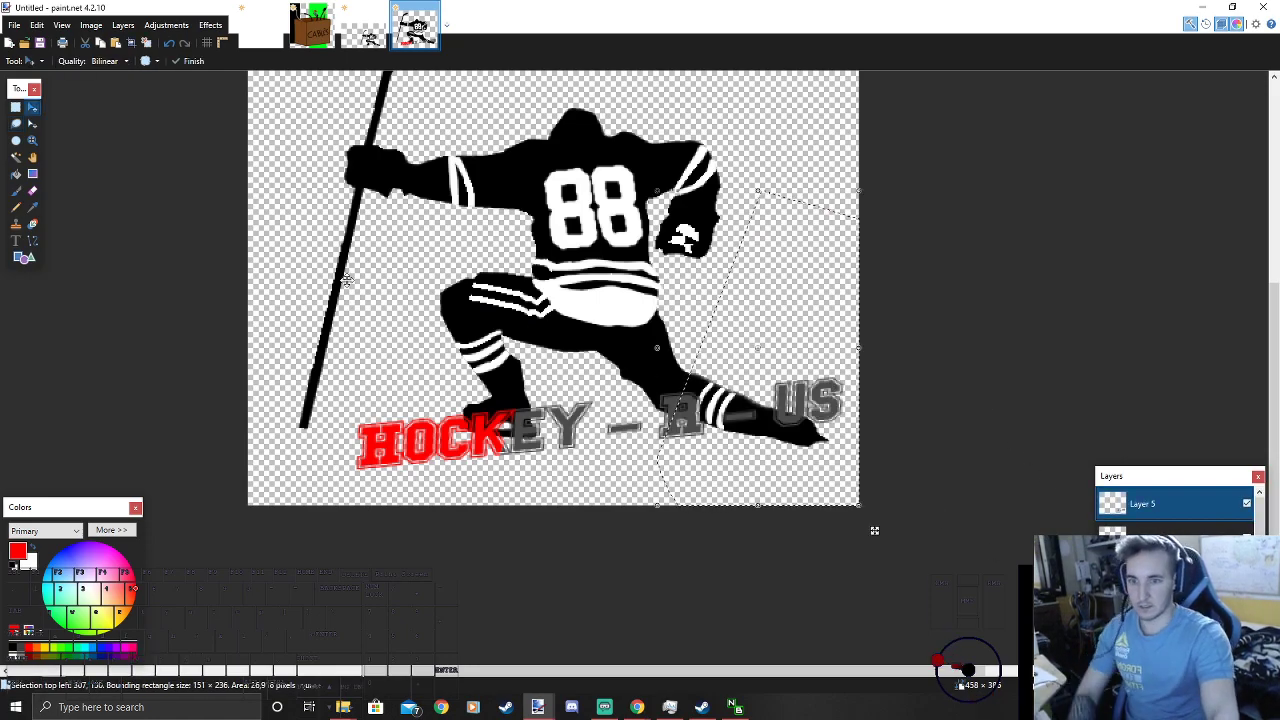
{"action": "left_click", "coordinate": [16, 107]}
{"action": "key", "text": "ctrl+d"}
Step: Open the Curves adjustment for Layer 5, reset the luminosity curve, and set the transfer map to RGB
{"action": "left_click", "coordinate": [166, 25]}
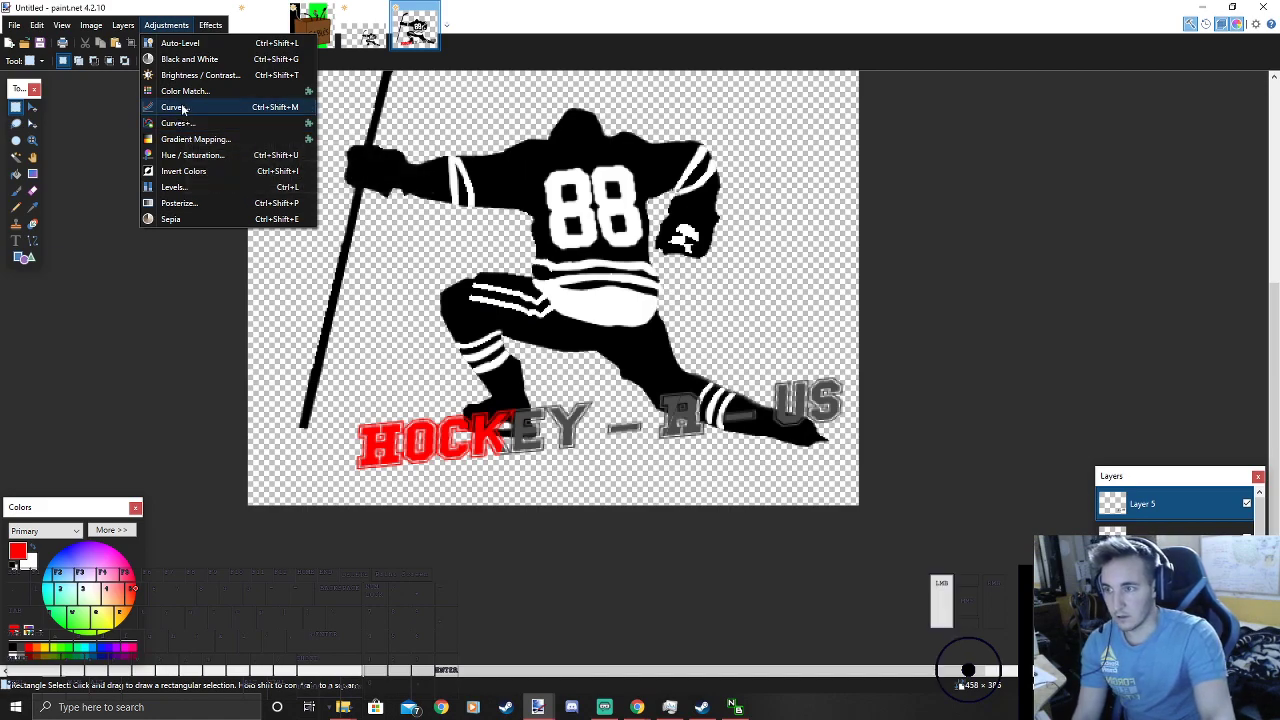
{"action": "left_click", "coordinate": [182, 107]}
{"action": "left_click_drag", "start_coordinate": [600, 224], "coordinate": [951, 162]}
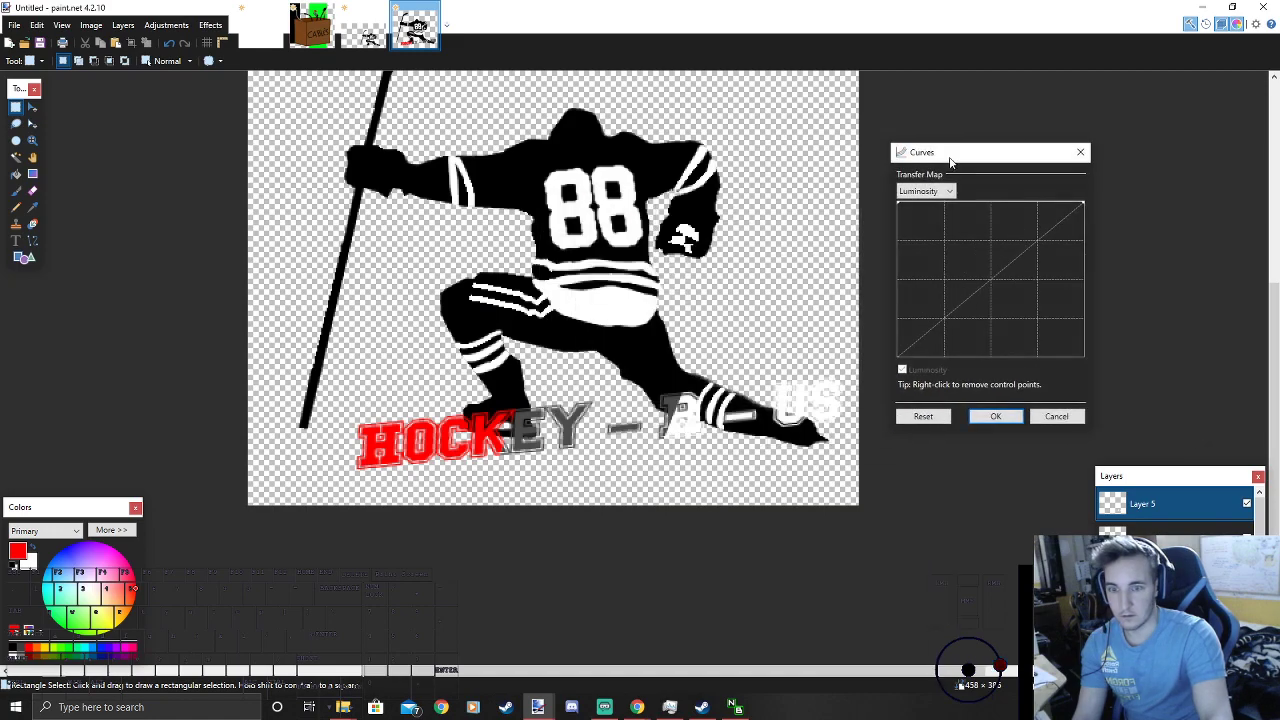
{"action": "left_click", "coordinate": [922, 417]}
{"action": "left_click_drag", "start_coordinate": [940, 222], "coordinate": [937, 199]}
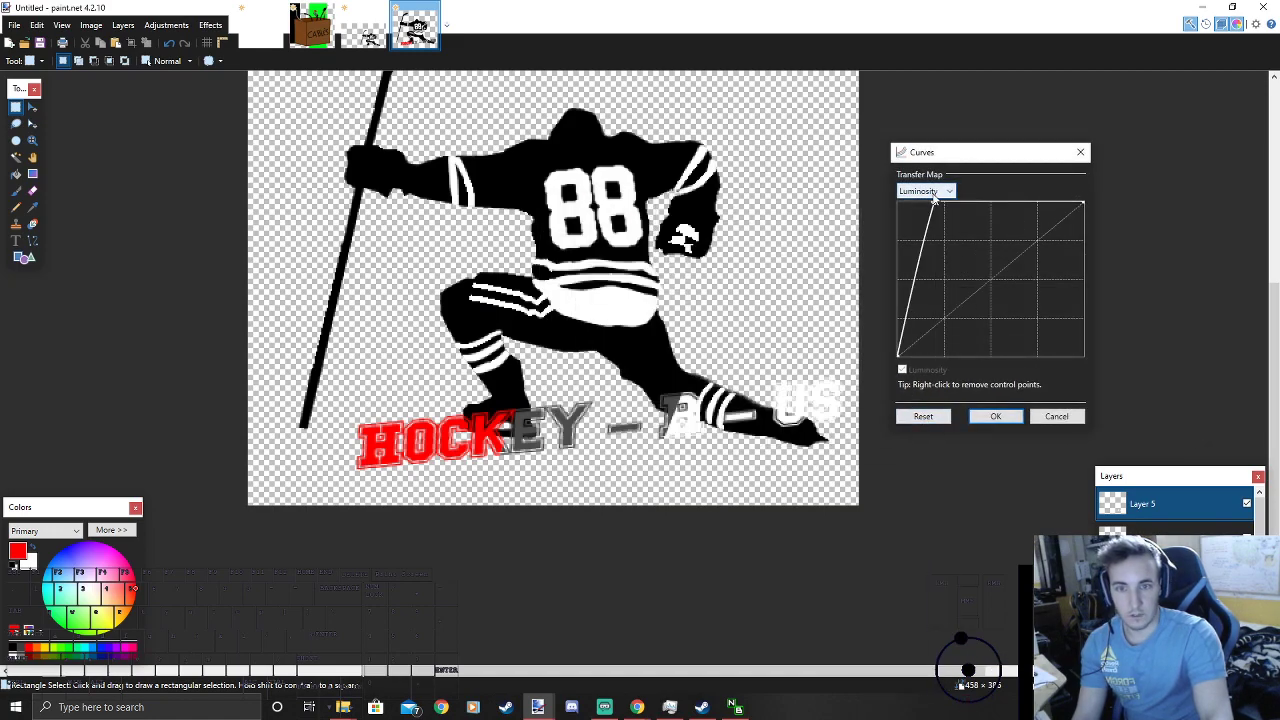
{"action": "left_click", "coordinate": [938, 416]}
{"action": "left_click", "coordinate": [917, 219]}
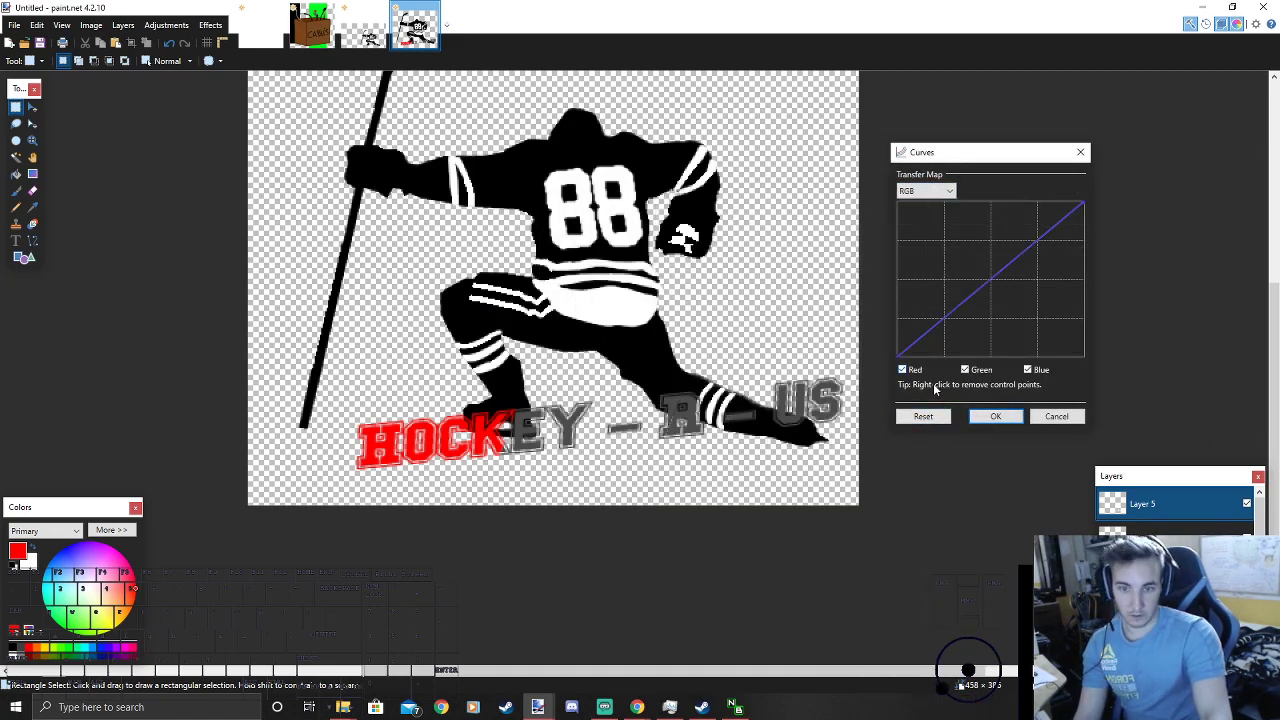
Step: Color the "R - US" part blue by flattening the red curve, raising the blue curve to maximum, and giving green a moderate curve
{"action": "left_click", "coordinate": [904, 369]}
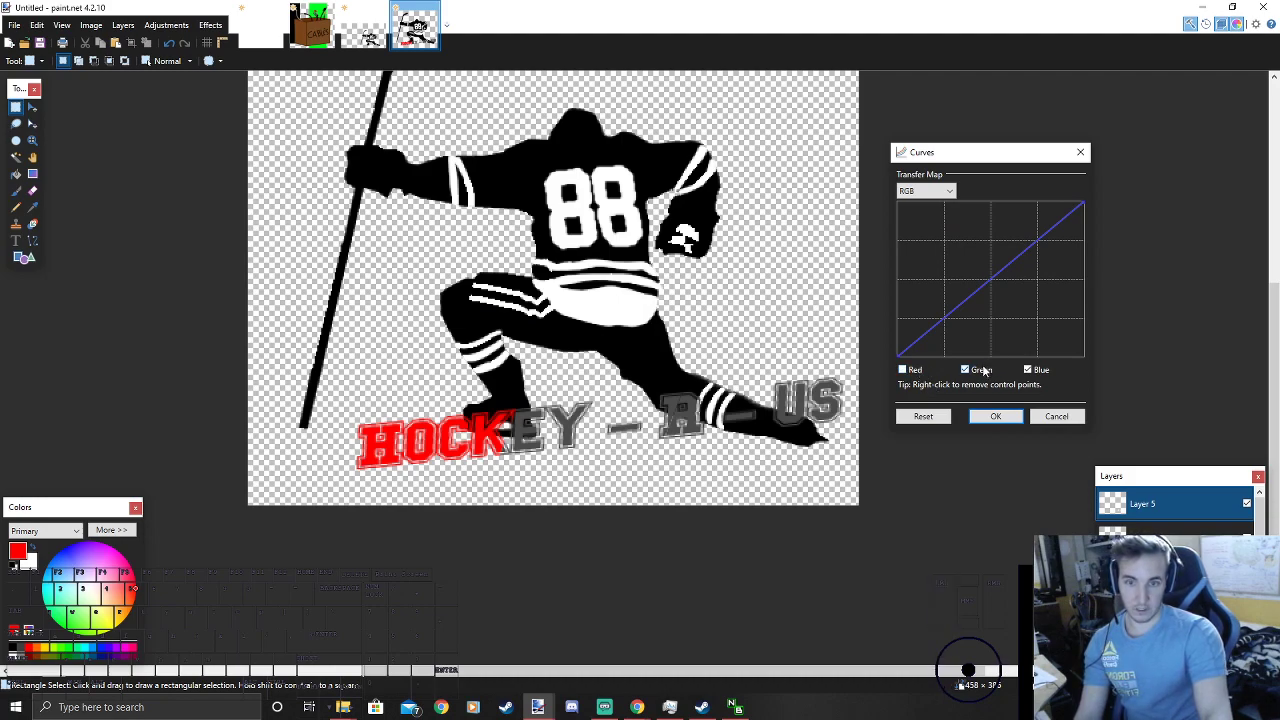
{"action": "left_click", "coordinate": [1046, 367]}
{"action": "left_click", "coordinate": [908, 369]}
{"action": "left_click_drag", "start_coordinate": [950, 298], "coordinate": [1157, 430]}
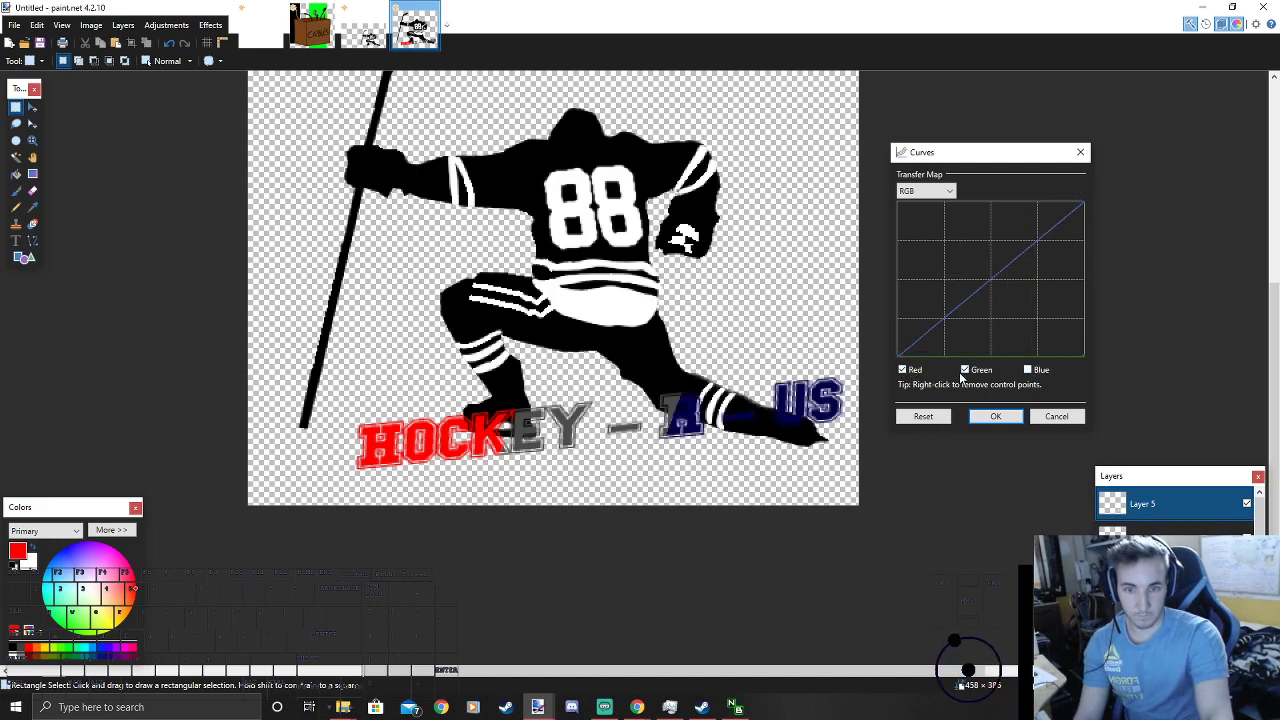
{"action": "left_click", "coordinate": [1027, 369]}
{"action": "left_click_drag", "start_coordinate": [996, 341], "coordinate": [665, 85]}
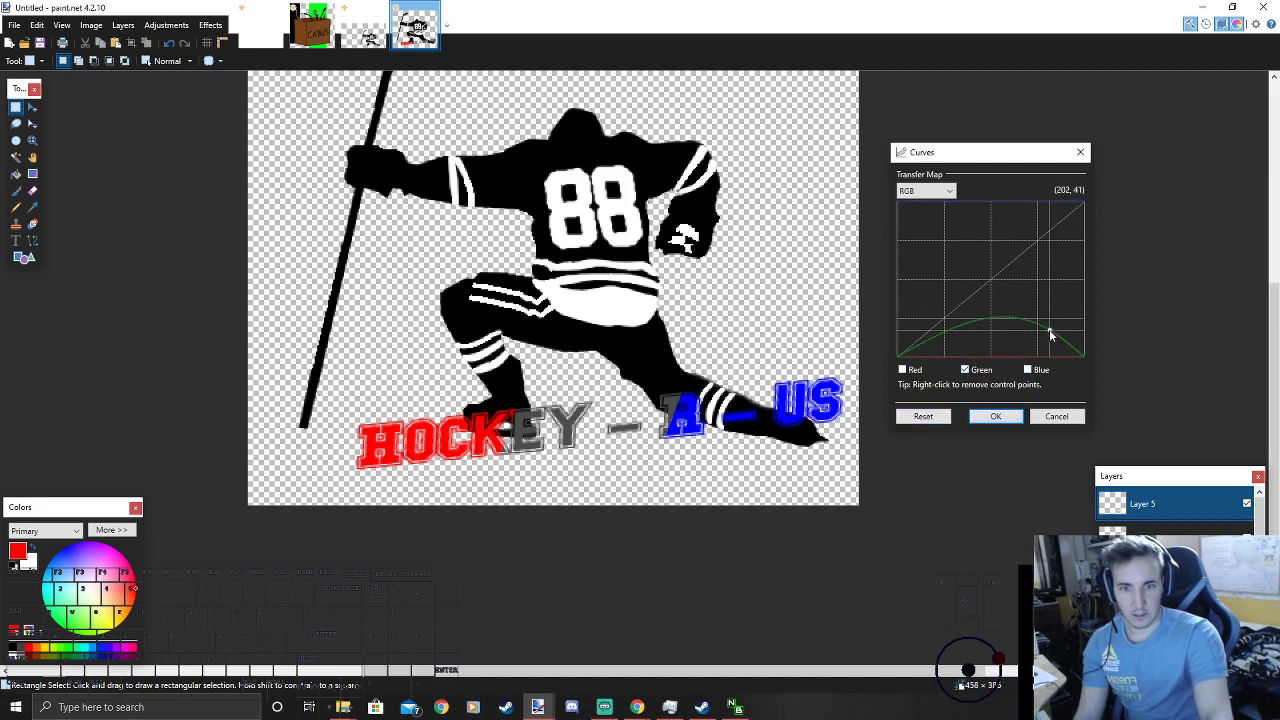
{"action": "left_click_drag", "start_coordinate": [967, 312], "coordinate": [874, 332]}
{"action": "left_click", "coordinate": [984, 412]}
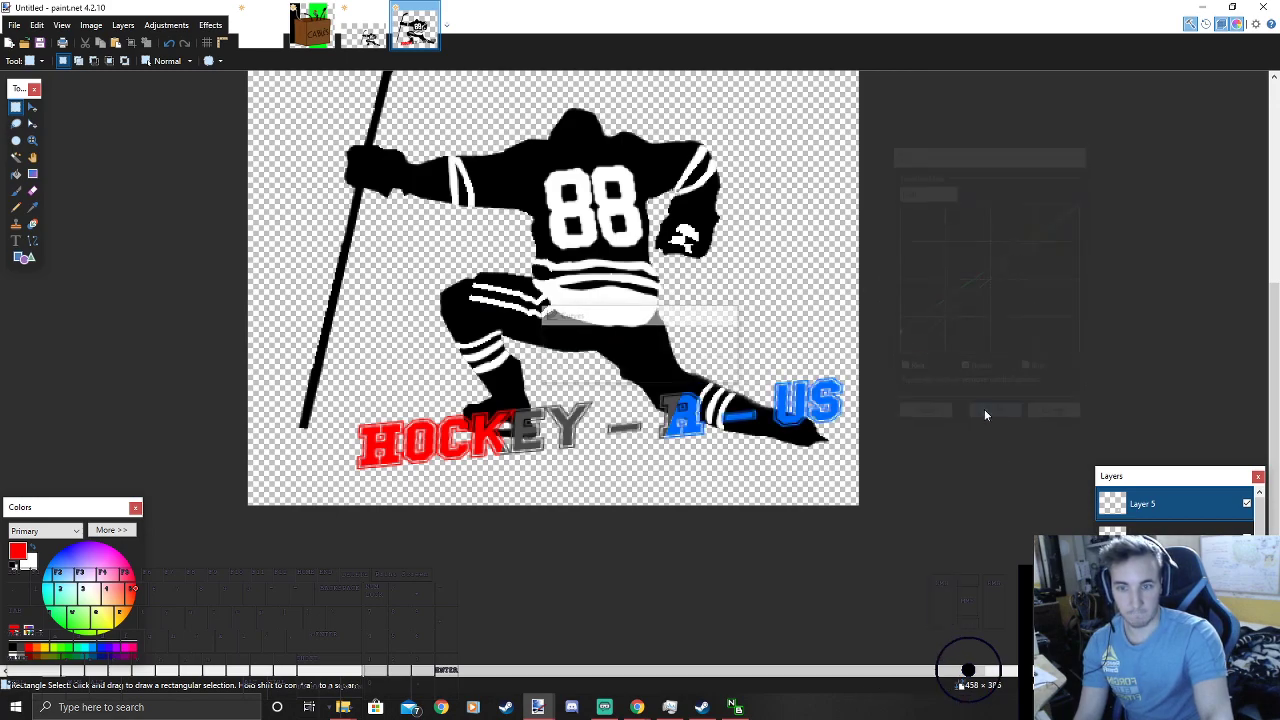
Step: Turn the gray "EY -" part on Layer 4 white with a Curves adjustment in Luminosity mode
{"action": "left_click", "coordinate": [1160, 541]}
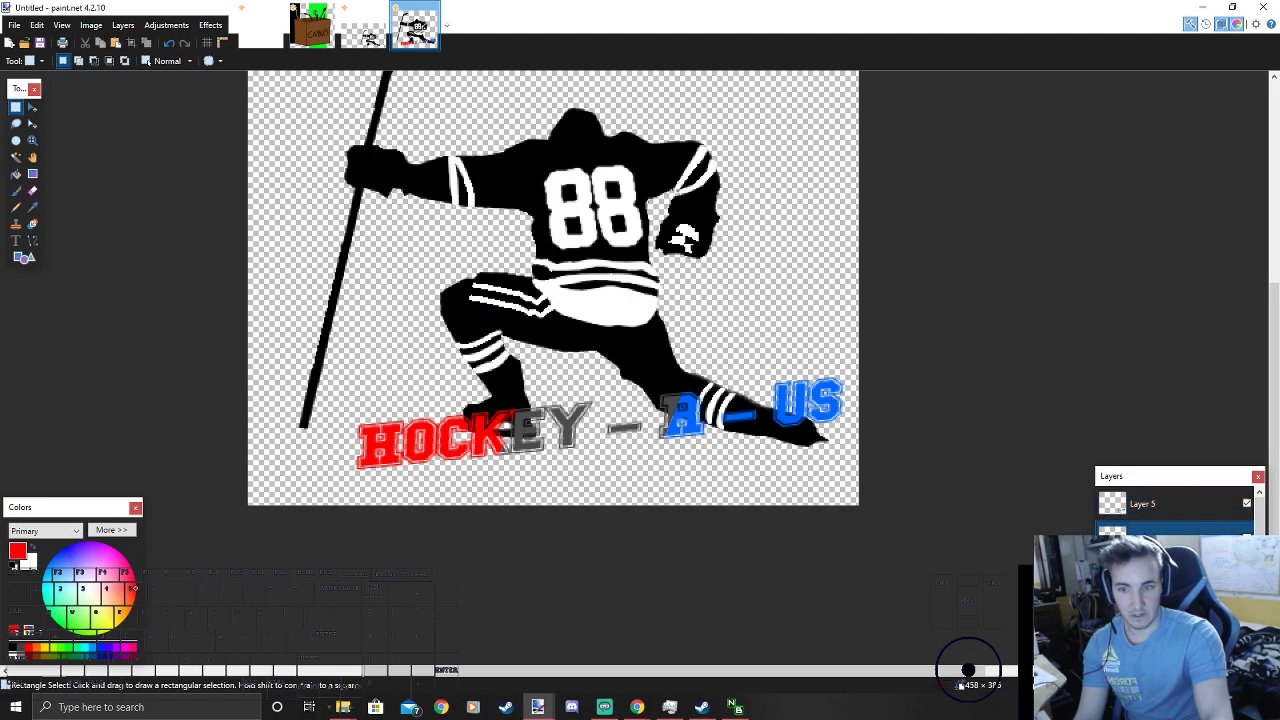
{"action": "left_click", "coordinate": [160, 25]}
{"action": "left_click", "coordinate": [175, 107]}
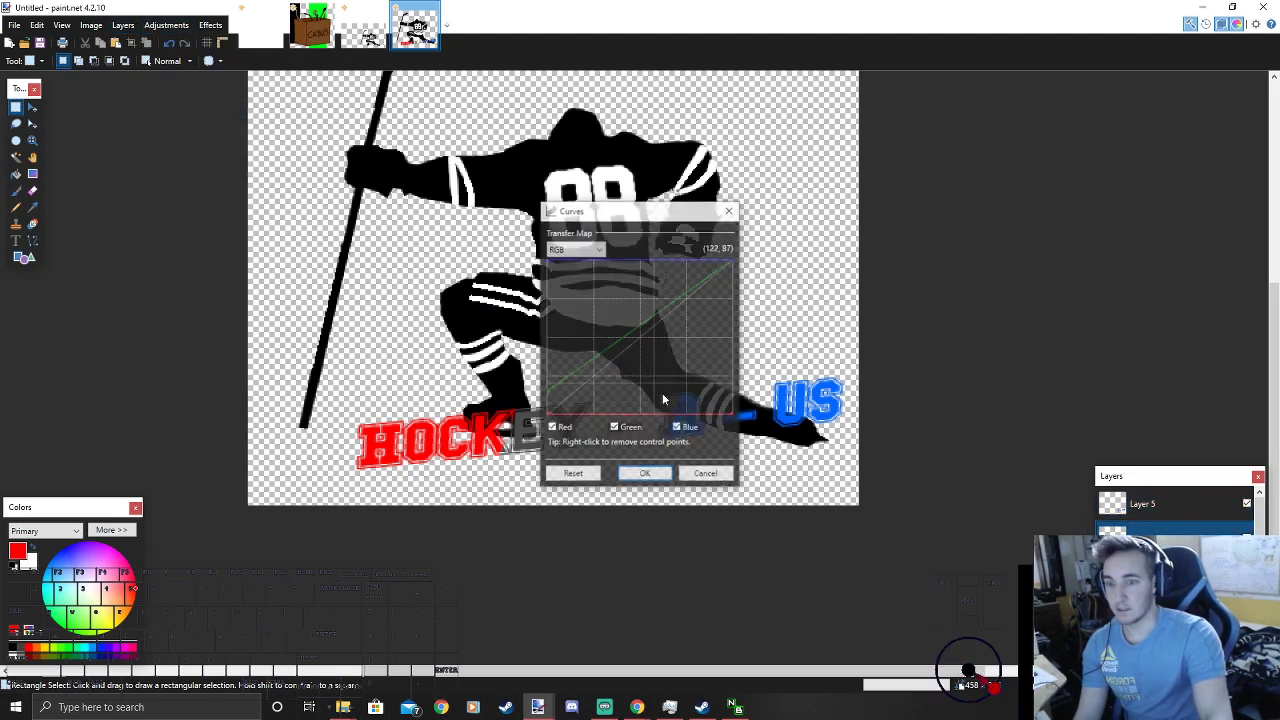
{"action": "left_click", "coordinate": [575, 248]}
{"action": "left_click", "coordinate": [570, 262]}
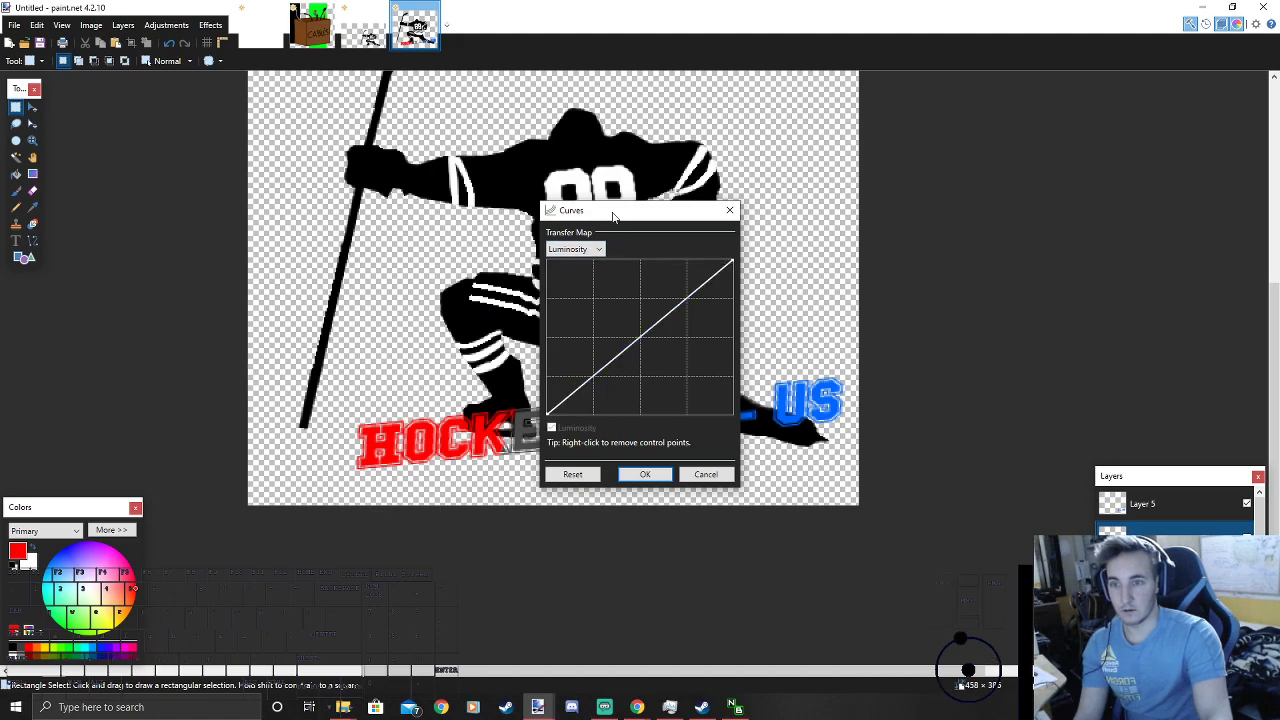
{"action": "left_click_drag", "start_coordinate": [606, 210], "coordinate": [966, 183]}
{"action": "left_click", "coordinate": [1000, 447]}
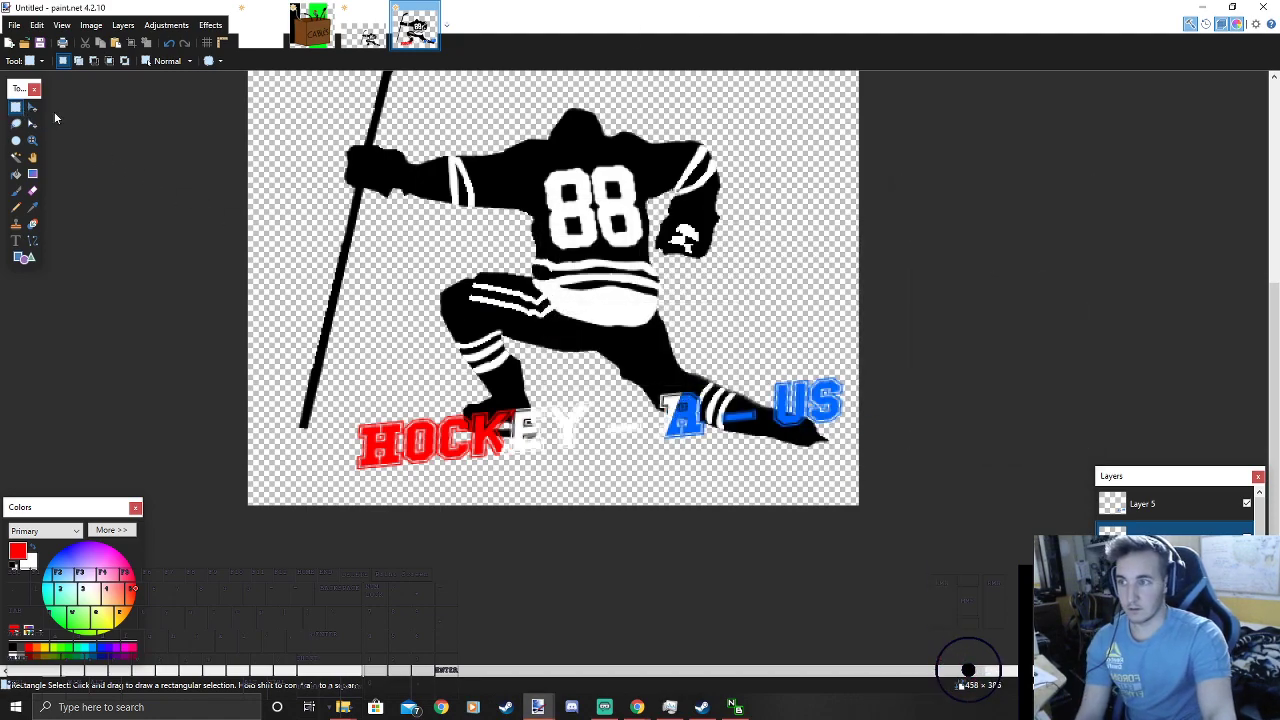
Step: Blacken the outline layer behind the caption with a Curves adjustment that flattens the luminosity curve to the minimum
{"action": "left_click", "coordinate": [1155, 500]}
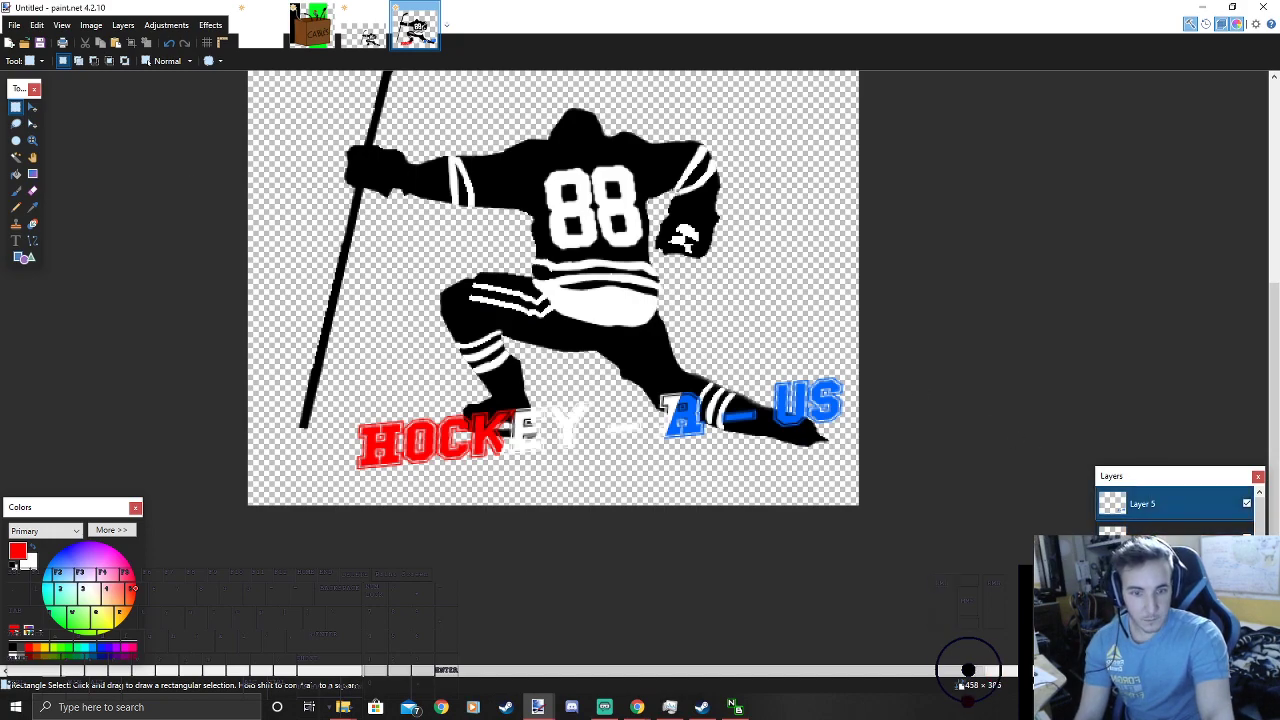
{"action": "left_click", "coordinate": [1155, 571]}
{"action": "left_click", "coordinate": [1247, 571]}
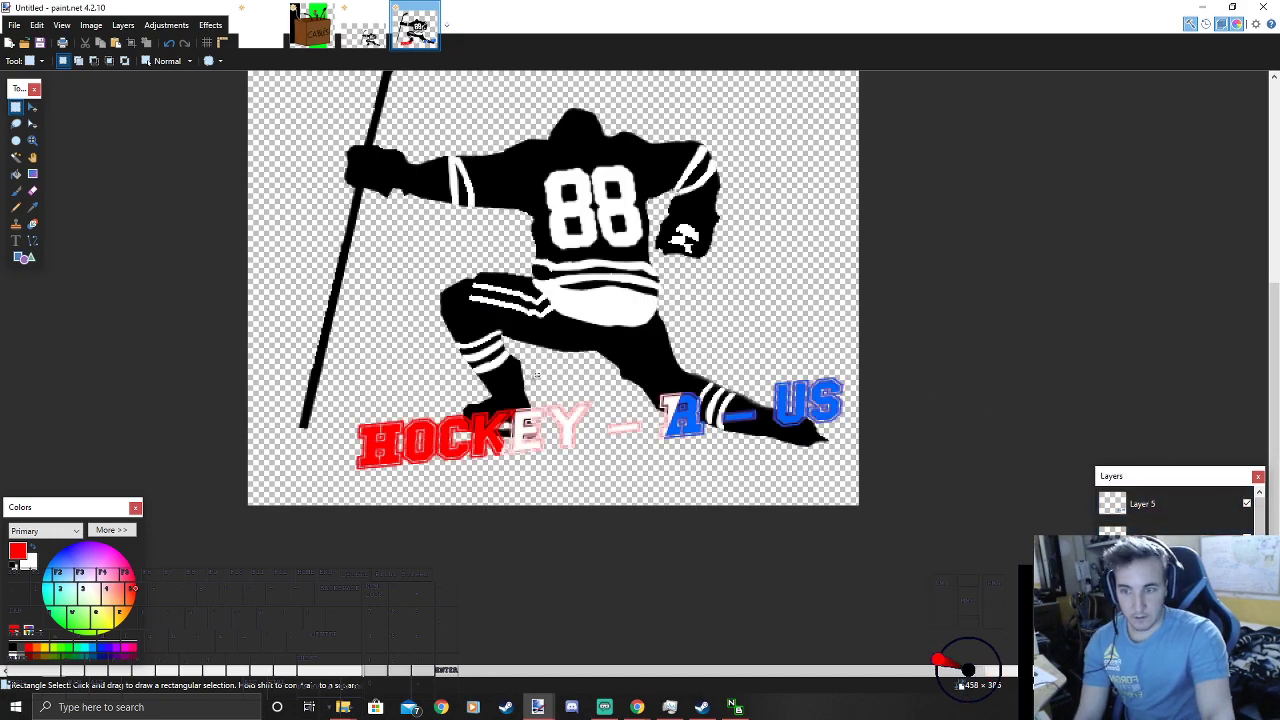
{"action": "left_click", "coordinate": [166, 25]}
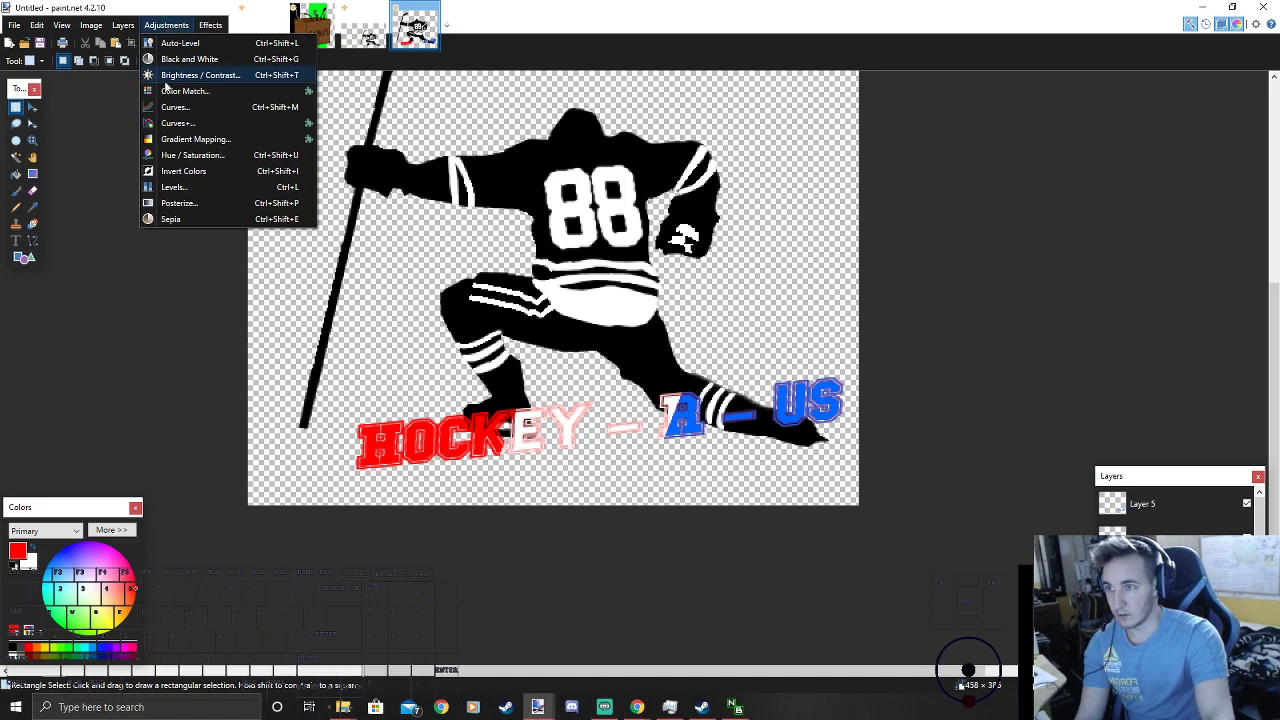
{"action": "left_click", "coordinate": [166, 25]}
{"action": "left_click", "coordinate": [166, 25]}
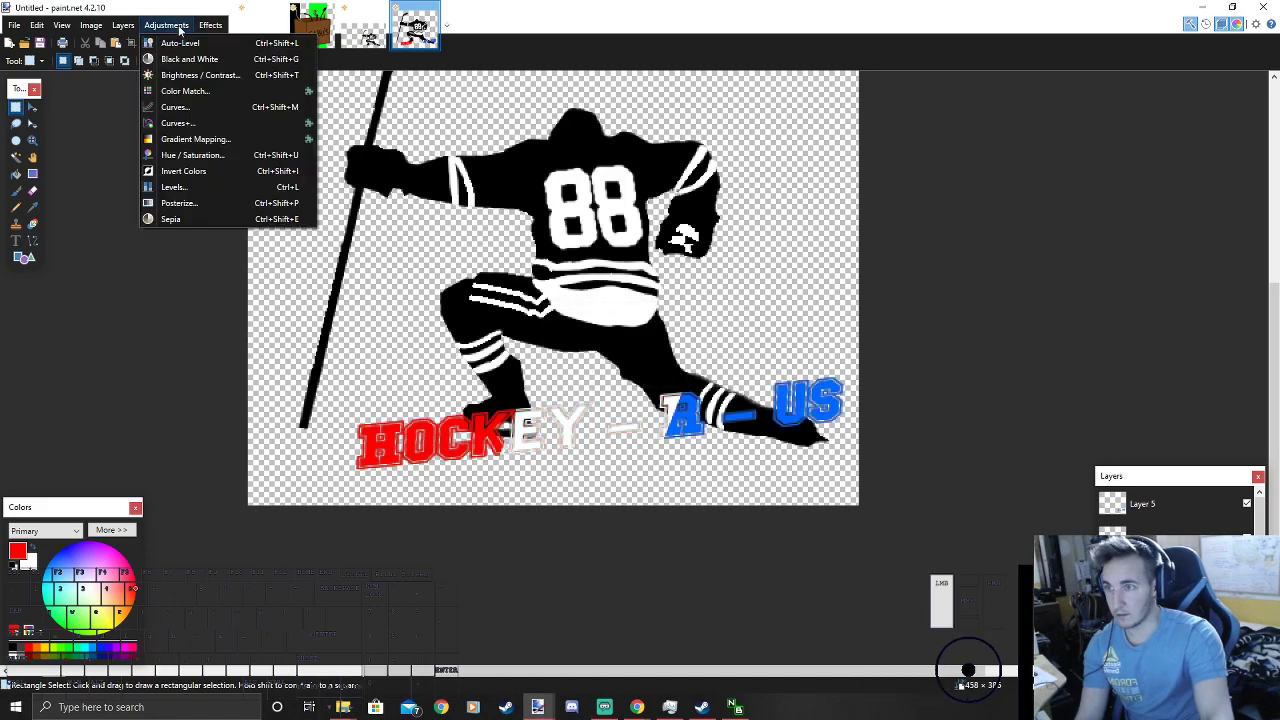
{"action": "left_click", "coordinate": [175, 107]}
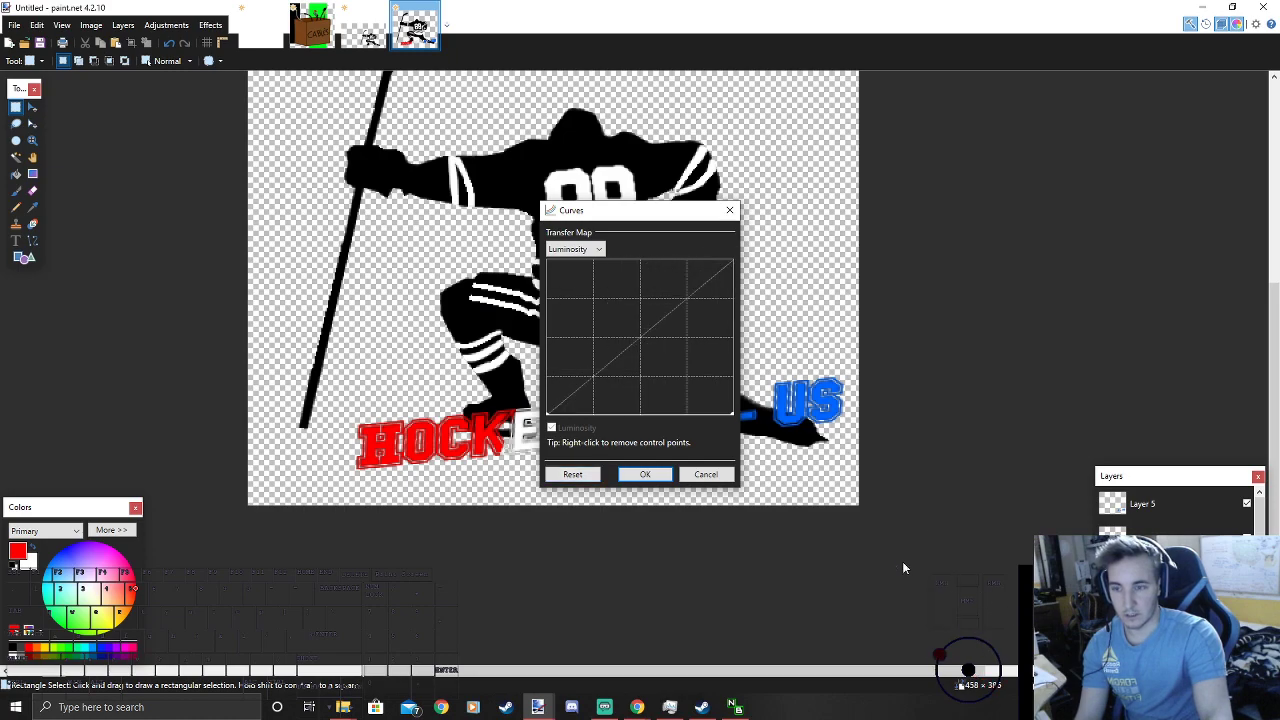
{"action": "left_click", "coordinate": [669, 479]}
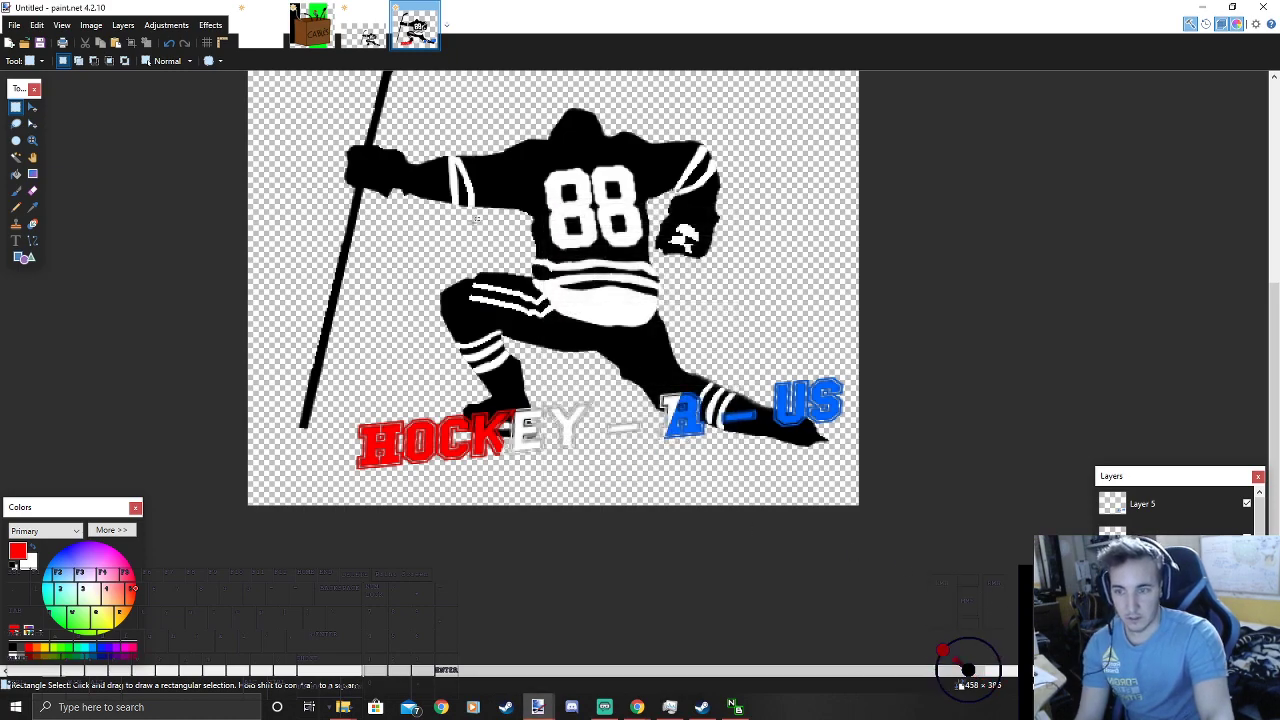
Step: Apply the Glow effect to the caption's black outline and repeat it twice to strengthen the edge
{"action": "left_click", "coordinate": [210, 25]}
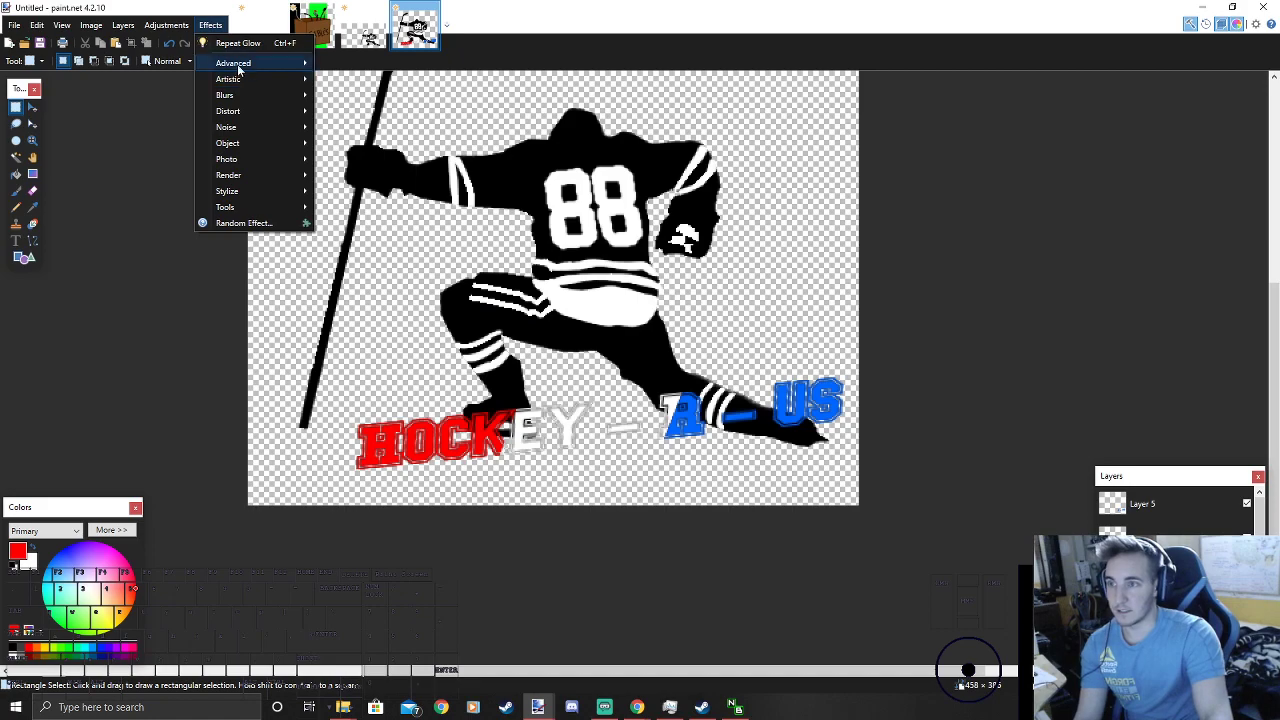
{"action": "mouse_move", "coordinate": [246, 97]}
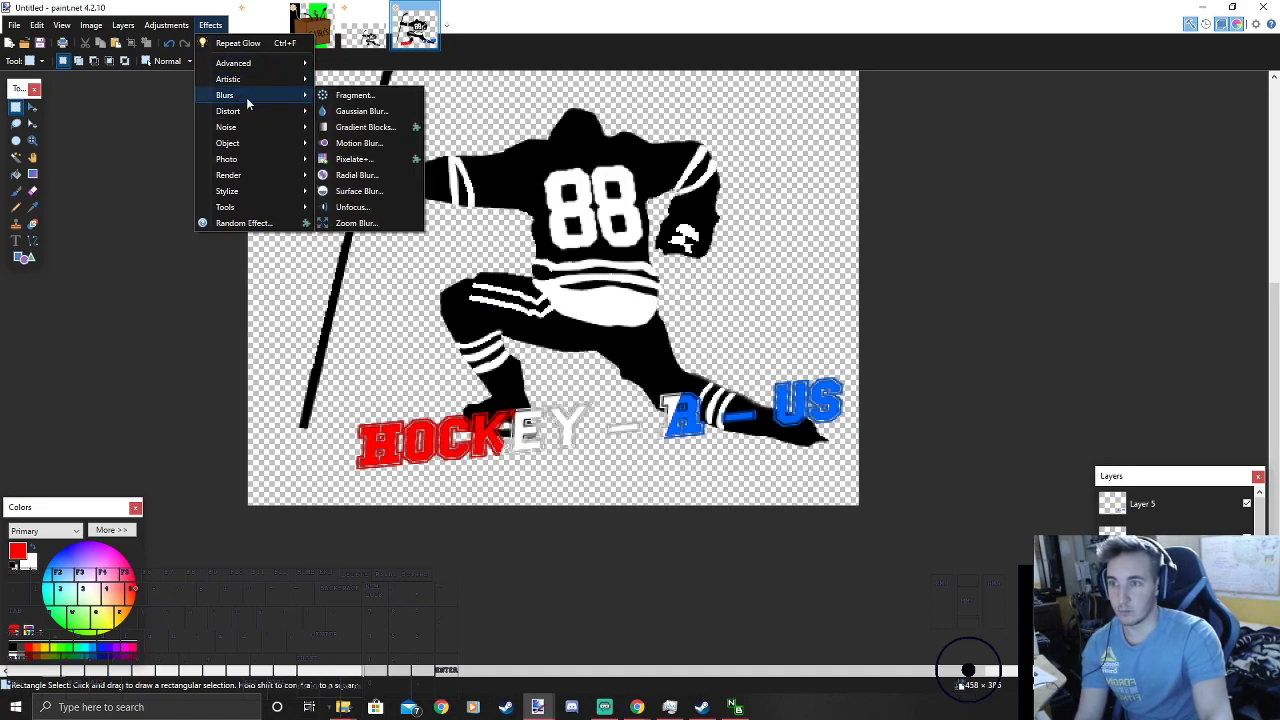
{"action": "mouse_move", "coordinate": [255, 160]}
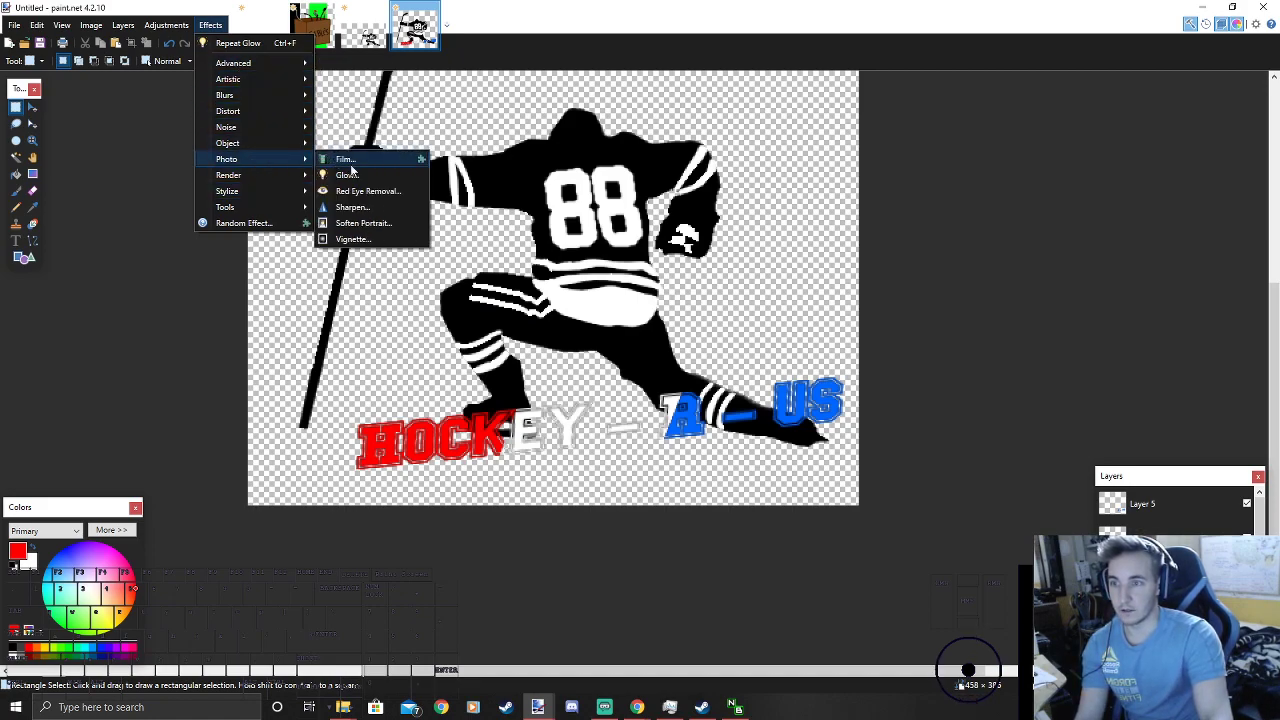
{"action": "left_click", "coordinate": [348, 174]}
{"action": "left_click", "coordinate": [655, 406]}
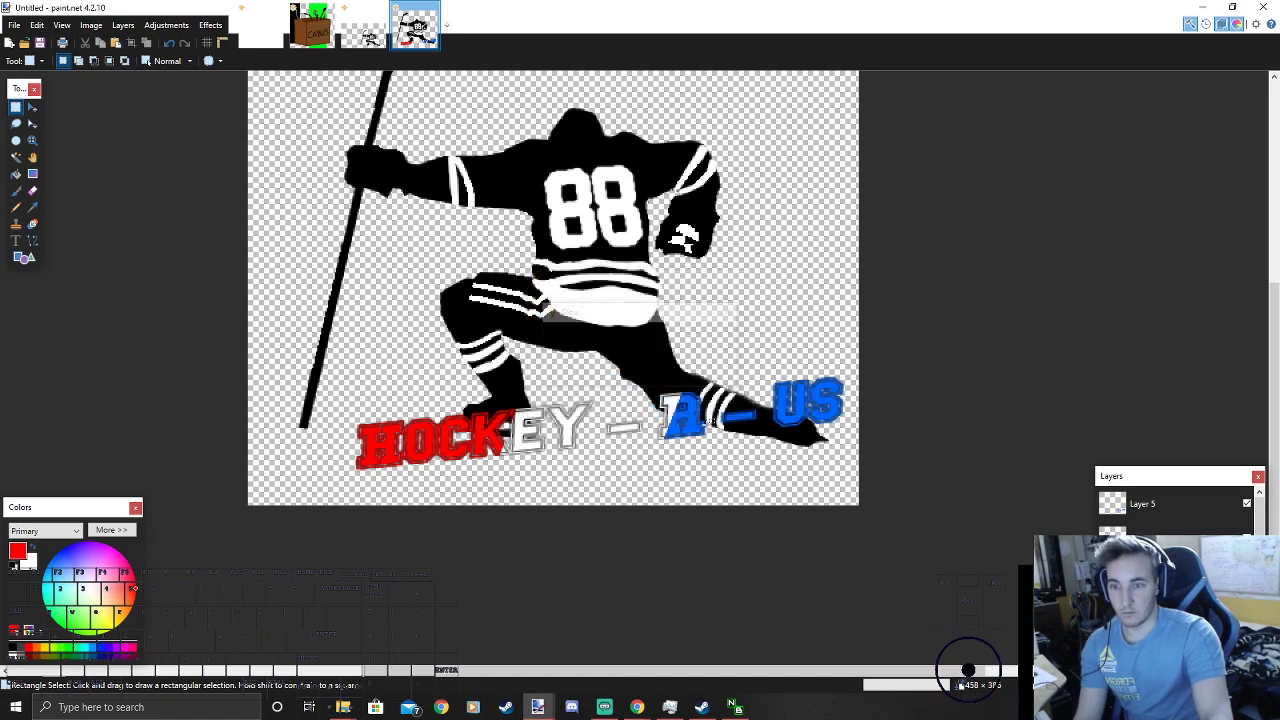
{"action": "left_click", "coordinate": [219, 27]}
{"action": "left_click", "coordinate": [225, 43]}
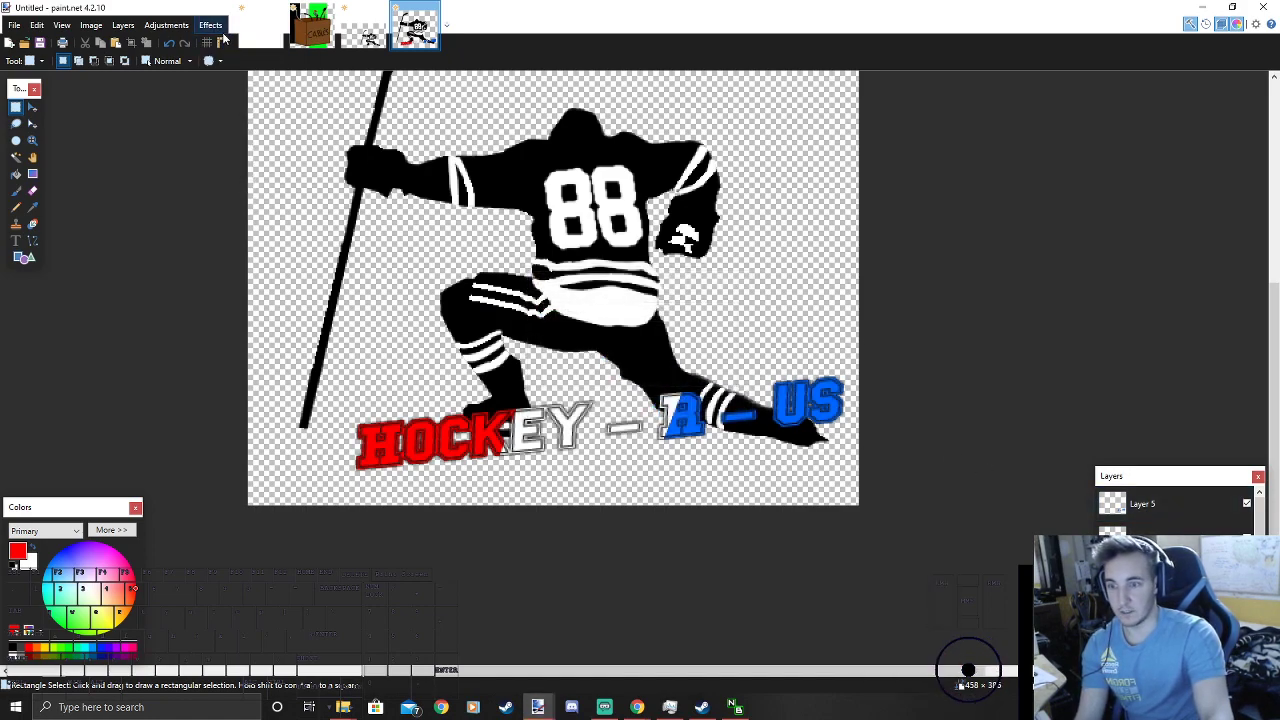
{"action": "left_click", "coordinate": [221, 29]}
{"action": "left_click", "coordinate": [226, 43]}
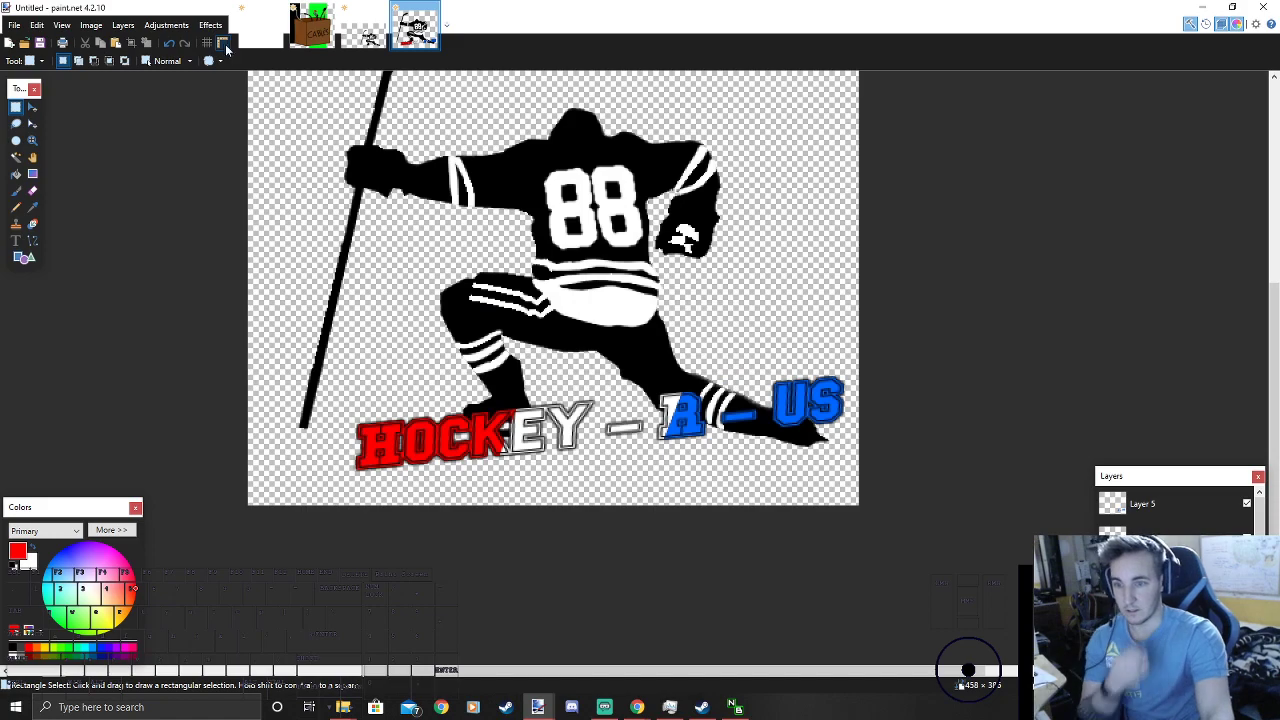
Step: Soften the caption's black outline with a Gaussian Blur of radius 4 and repeat the effect once
{"action": "left_click", "coordinate": [210, 25]}
{"action": "mouse_move", "coordinate": [300, 95]}
{"action": "left_click", "coordinate": [345, 111]}
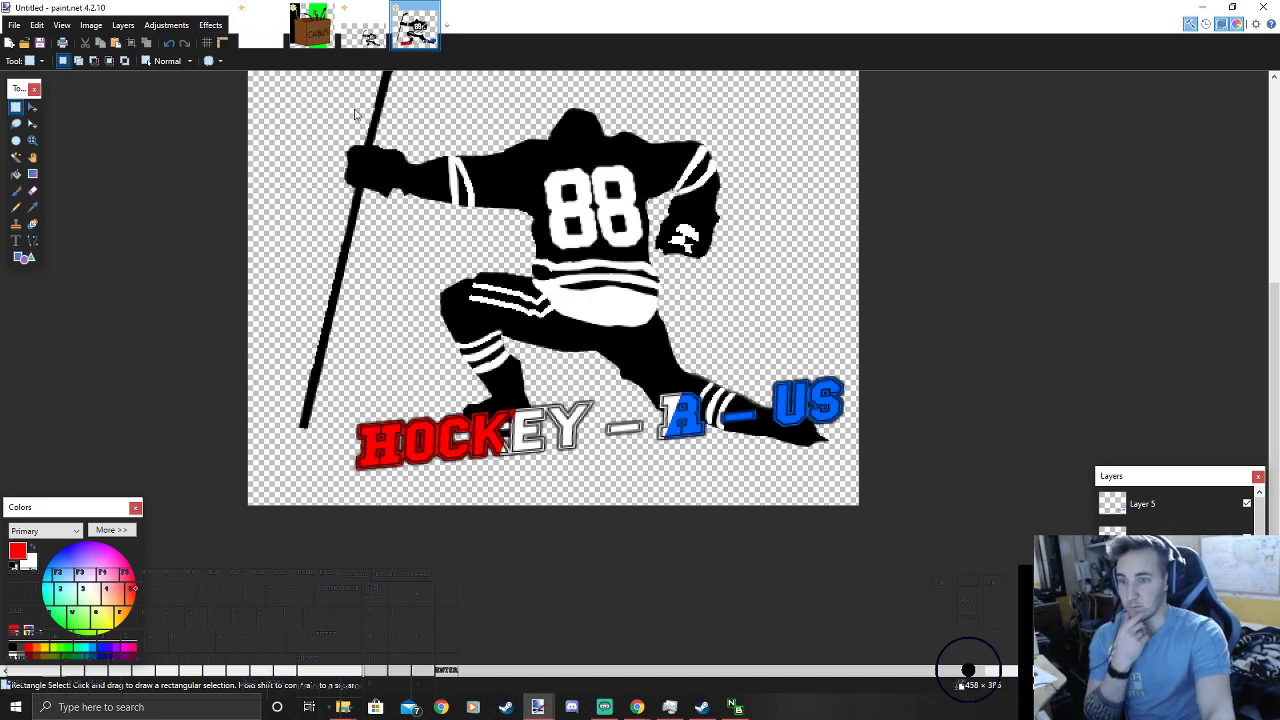
{"action": "left_click", "coordinate": [728, 350]}
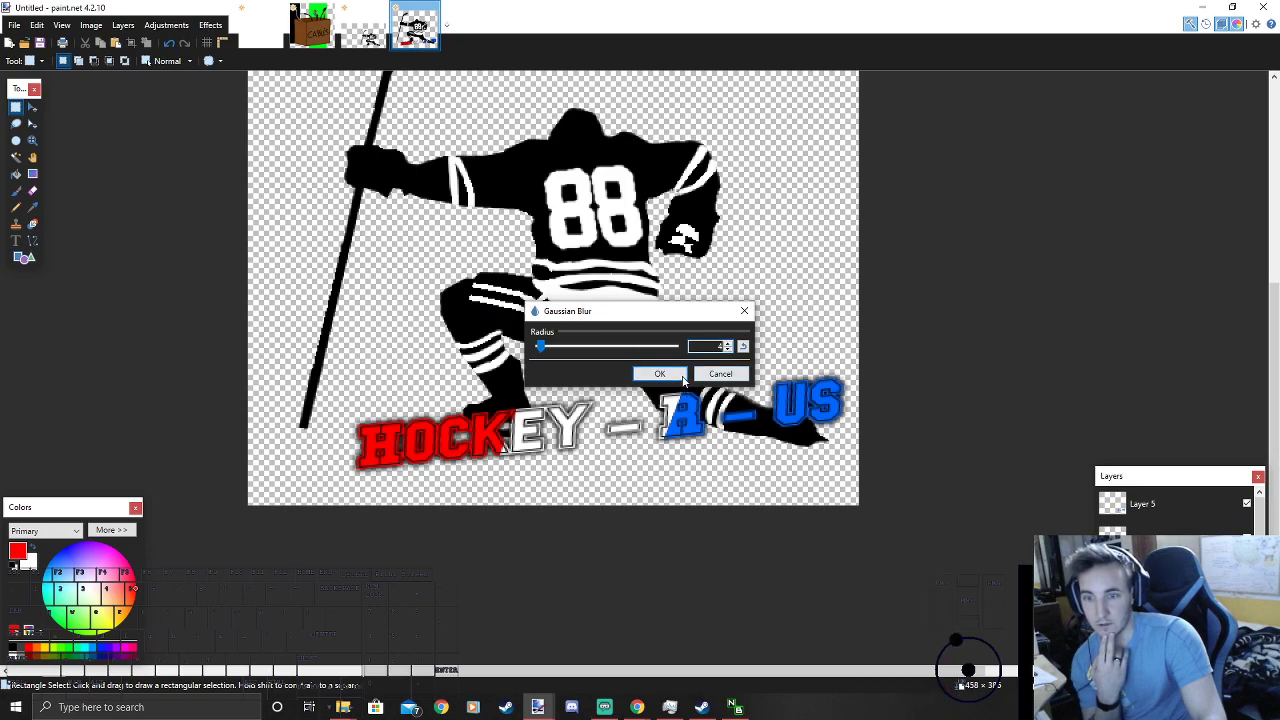
{"action": "left_click", "coordinate": [720, 374]}
{"action": "left_click", "coordinate": [208, 26]}
{"action": "left_click", "coordinate": [224, 46]}
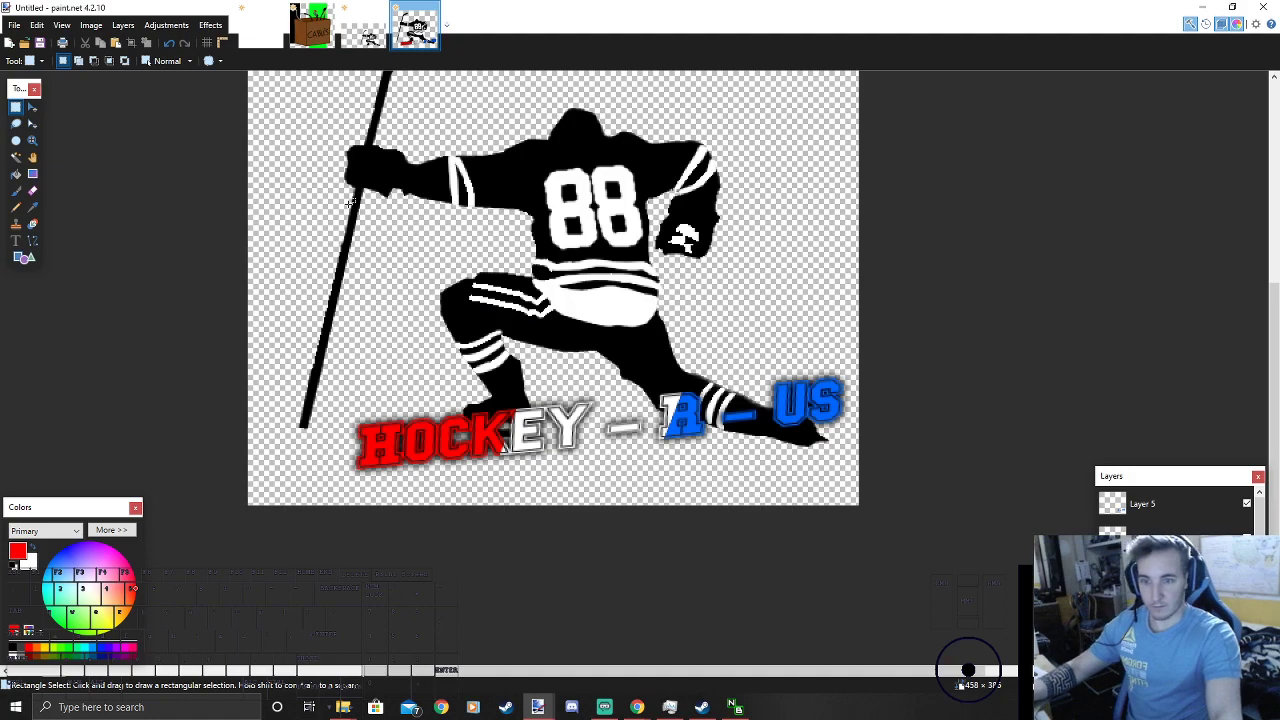
Step: Merge the caption's layers down into Layer 2 and shift the whole caption about 5 px left and 3 px down
{"action": "left_click", "coordinate": [1179, 512]}
{"action": "left_click", "coordinate": [1153, 655]}
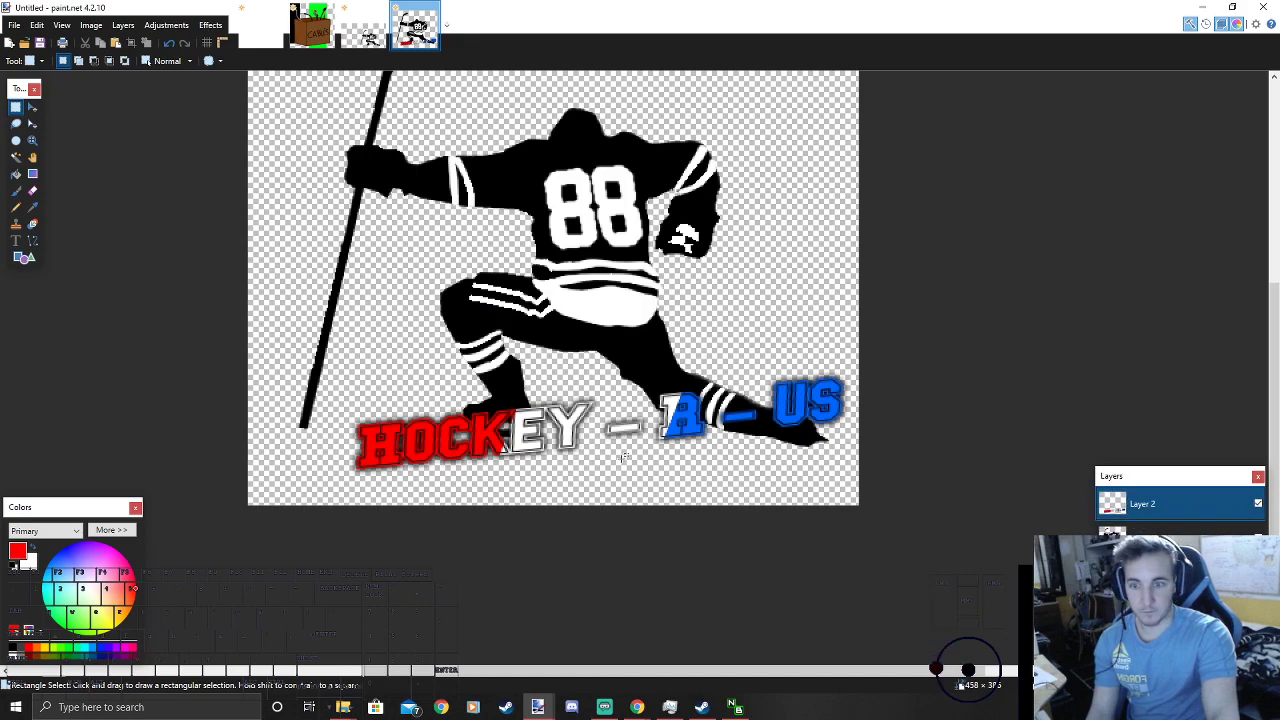
{"action": "key", "text": "m"}
{"action": "left_click_drag", "start_coordinate": [726, 369], "coordinate": [655, 447]}
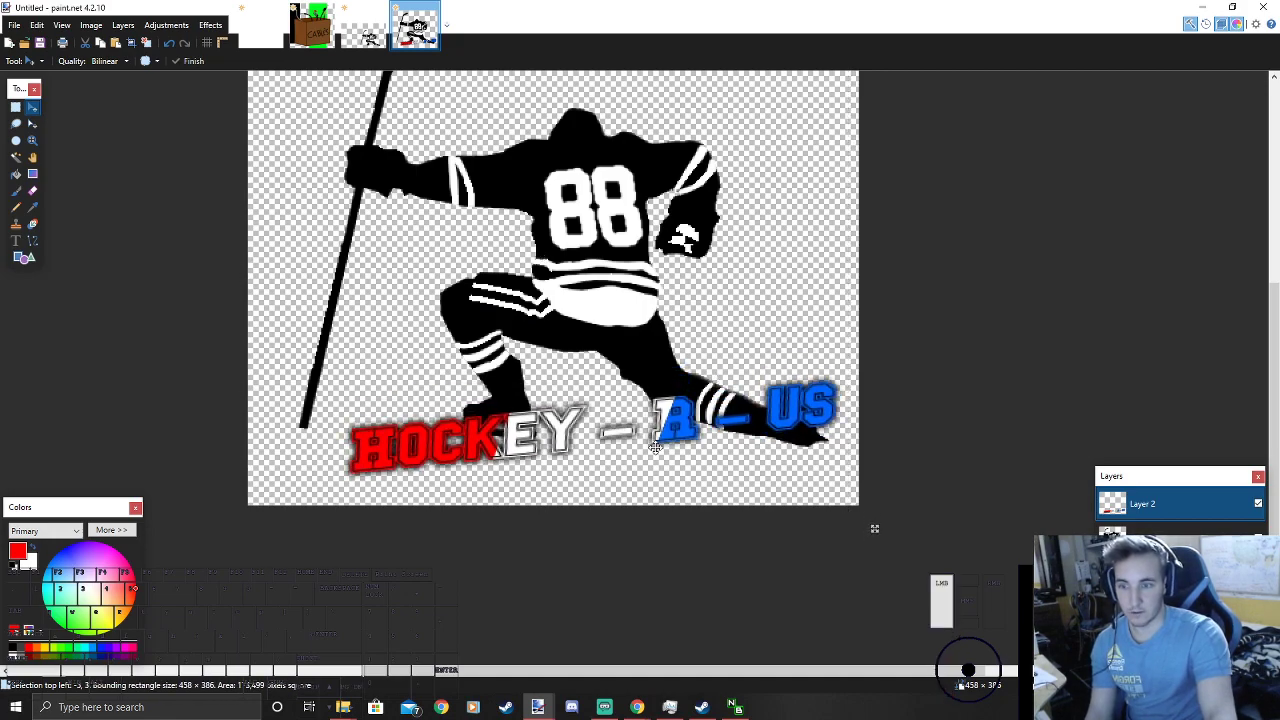
{"action": "key", "text": "ctrl+a"}
{"action": "left_click", "coordinate": [16, 107]}
{"action": "left_click", "coordinate": [104, 117]}
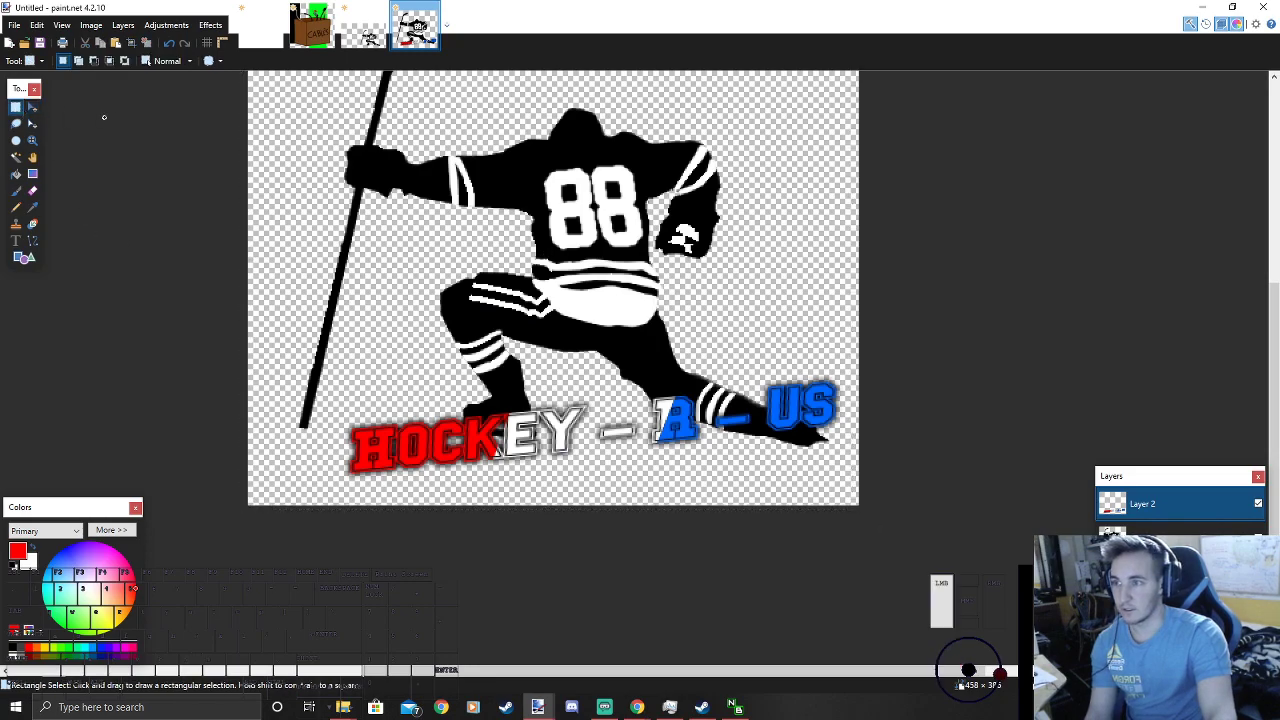
Step: Draw a solid red circle about 50 × 50 px on a new layer and place it over the "Y" and the first dash
{"action": "left_click", "coordinate": [24, 257]}
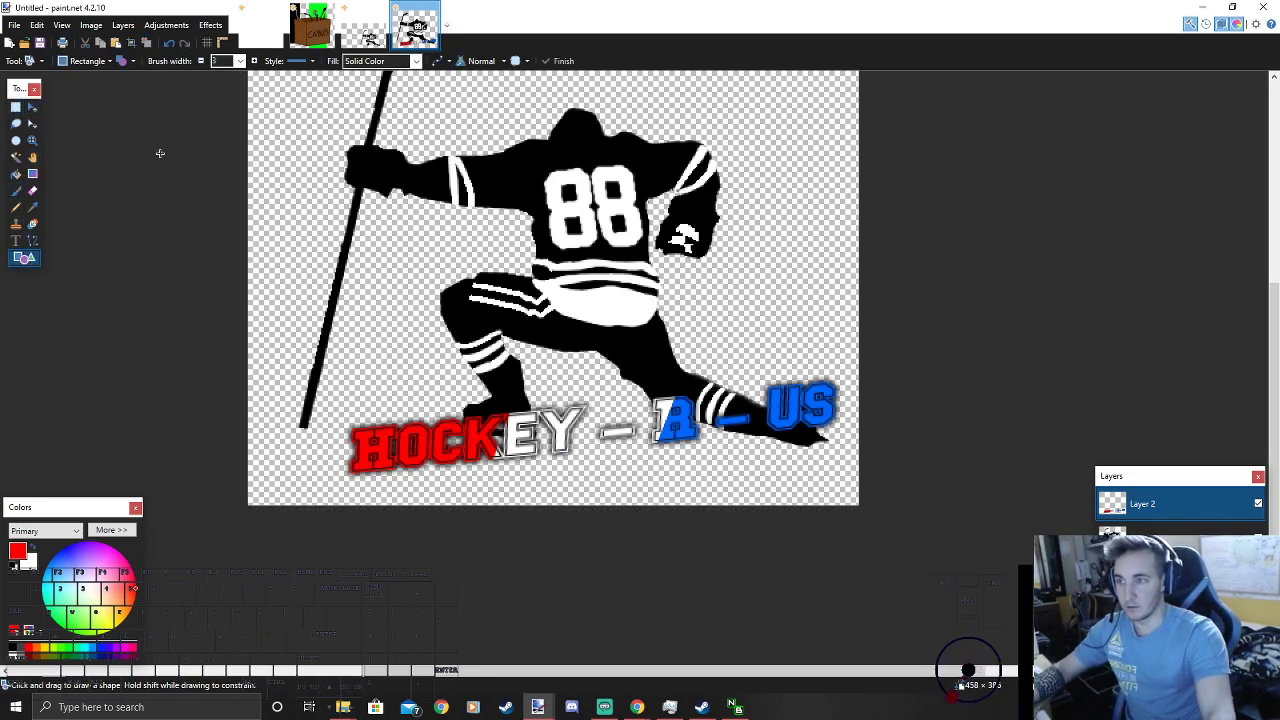
{"action": "scroll", "coordinate": [593, 432], "scroll_direction": "up", "scroll_amount": 4}
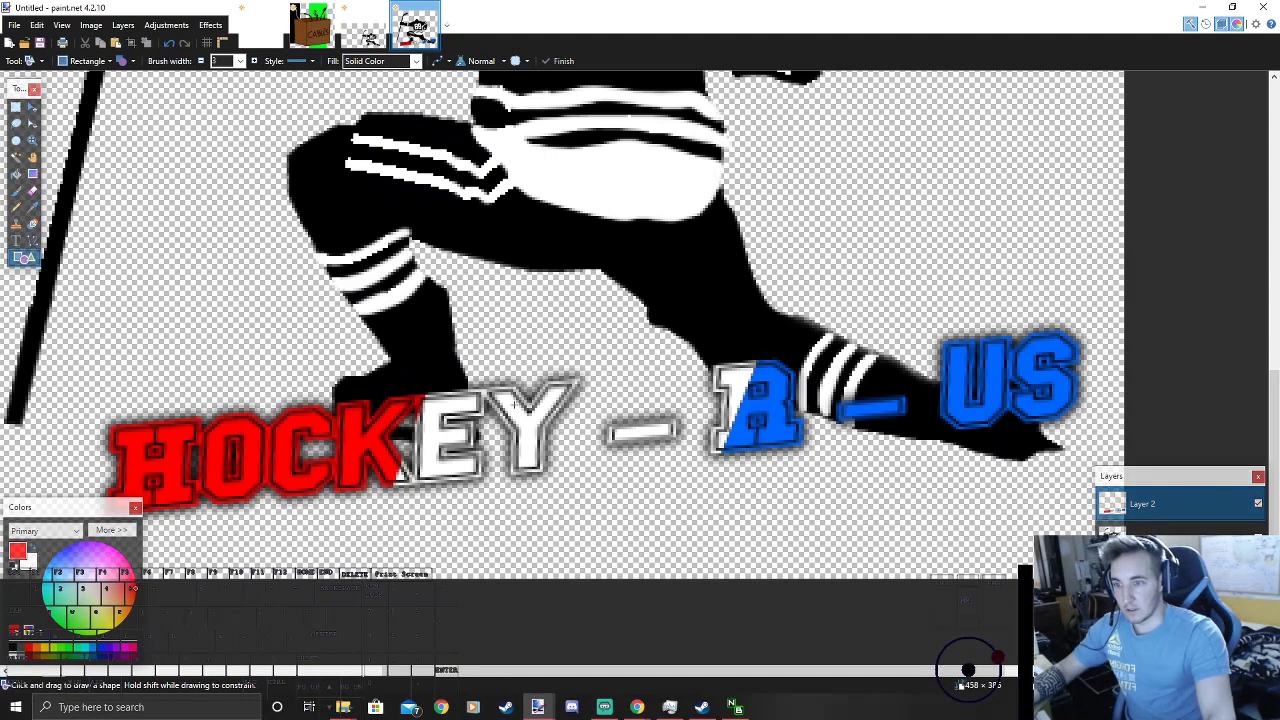
{"action": "left_click", "coordinate": [110, 61]}
{"action": "left_click", "coordinate": [95, 92]}
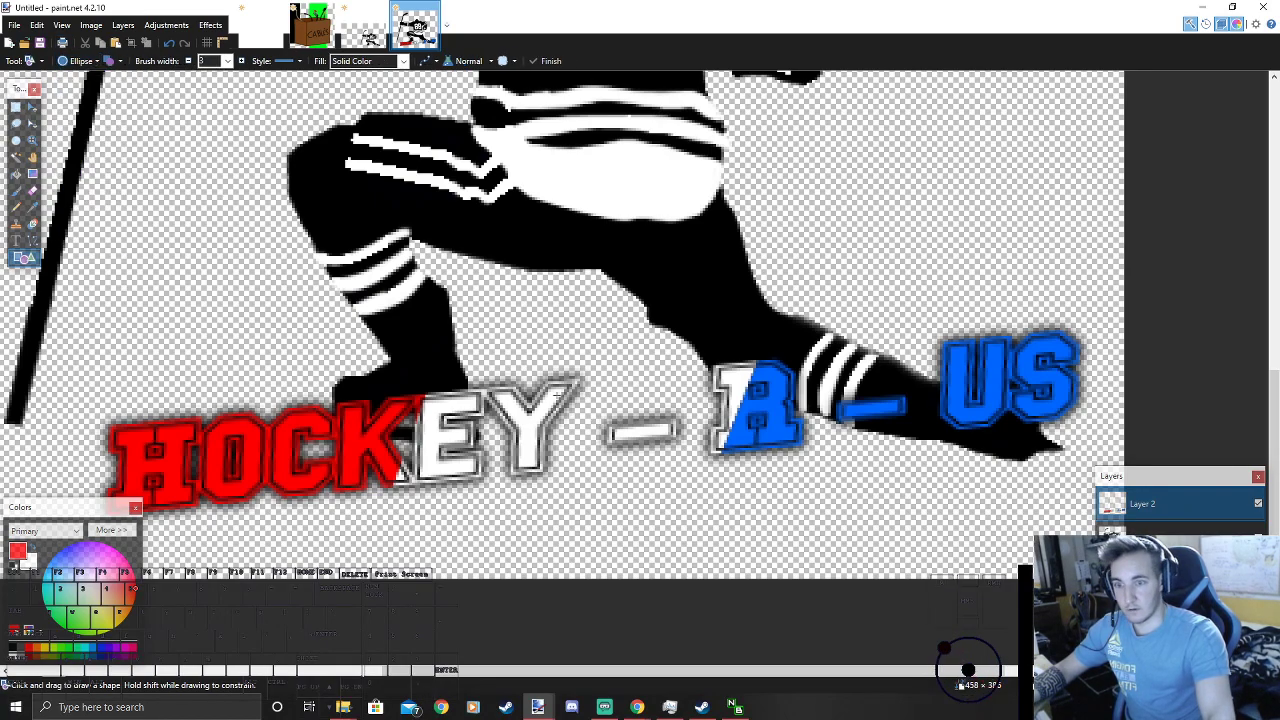
{"action": "key", "text": "ctrl+shift+n"}
{"action": "left_click_drag", "start_coordinate": [536, 331], "coordinate": [666, 464]}
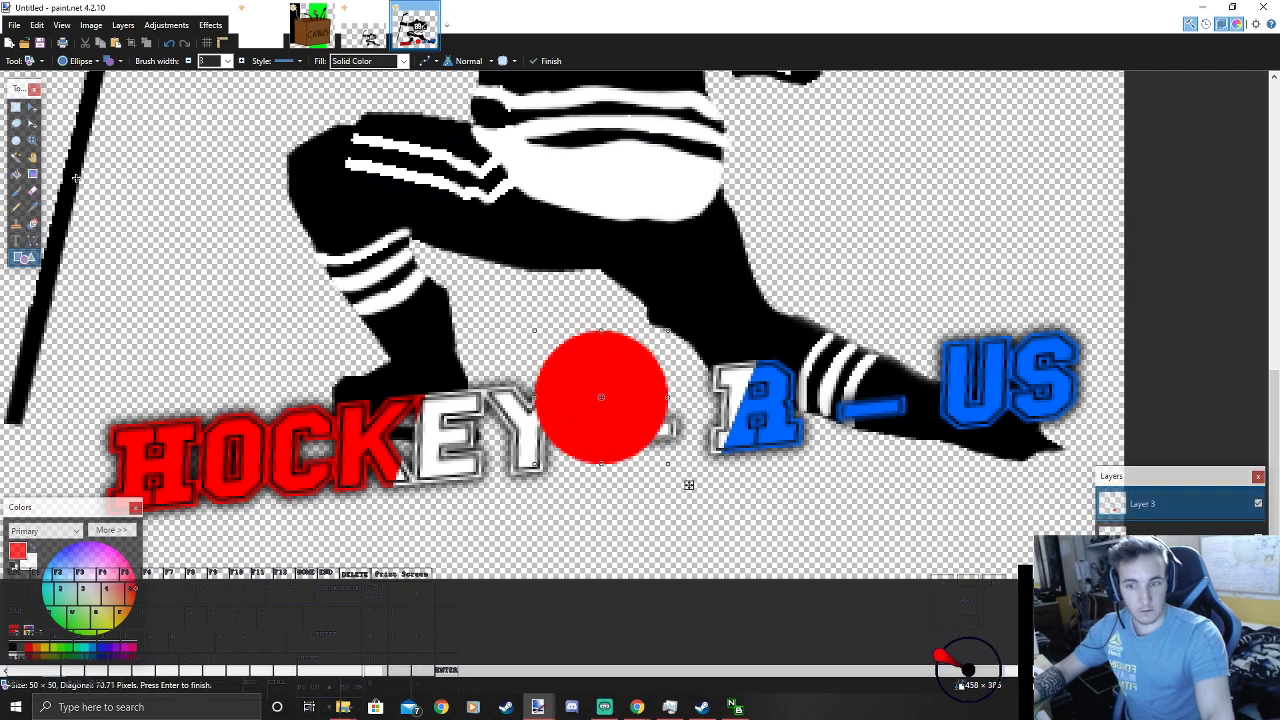
{"action": "left_click", "coordinate": [32, 108]}
{"action": "left_click_drag", "start_coordinate": [591, 397], "coordinate": [613, 431]}
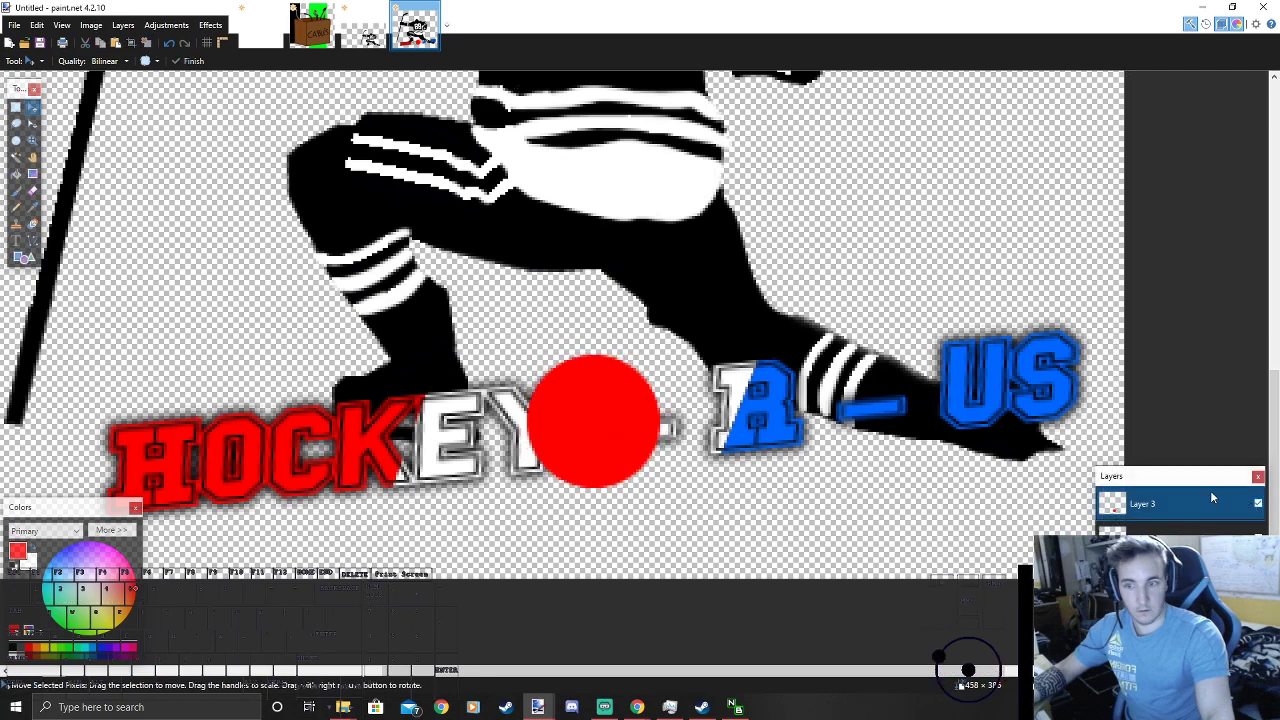
Step: Set the blend mode of the red circle's layer to Color Burn
{"action": "double_click", "coordinate": [1184, 502]}
{"action": "scroll", "coordinate": [603, 362], "scroll_direction": "down", "scroll_amount": 1}
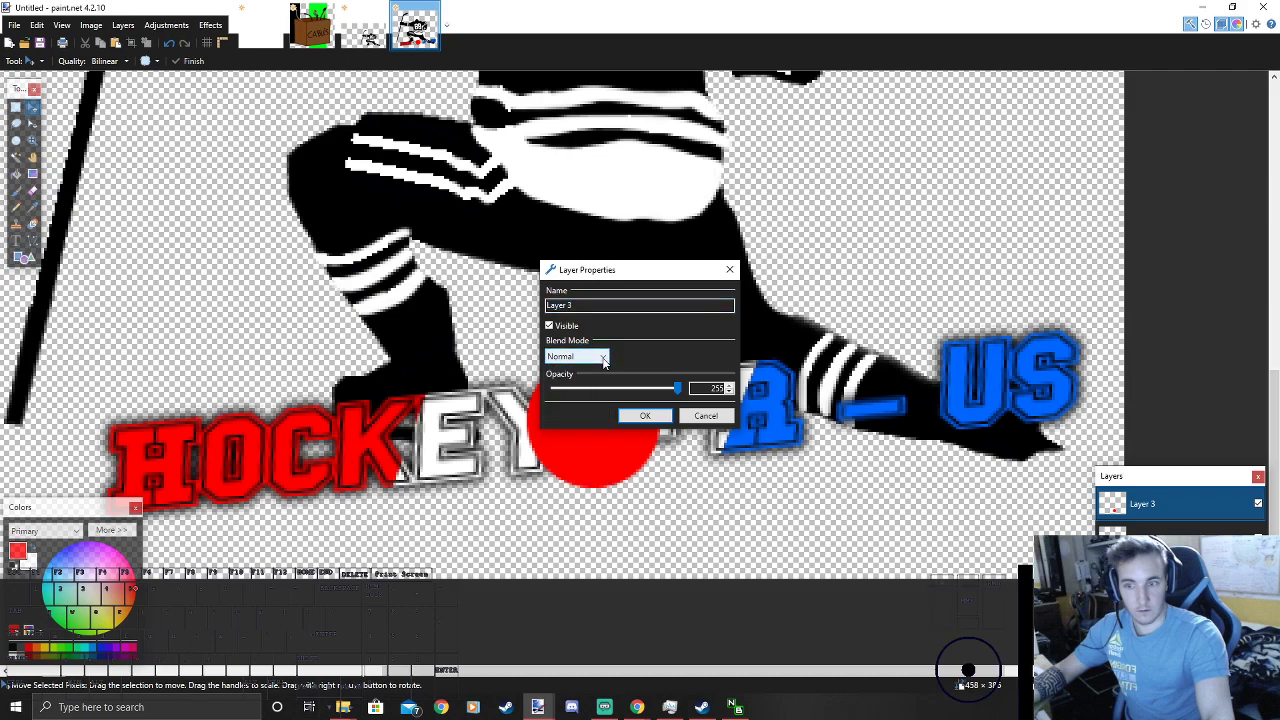
{"action": "left_click_drag", "start_coordinate": [618, 269], "coordinate": [962, 206]}
{"action": "scroll", "coordinate": [933, 295], "scroll_direction": "down", "scroll_amount": 1}
{"action": "scroll", "coordinate": [933, 295], "scroll_direction": "down", "scroll_amount": 3}
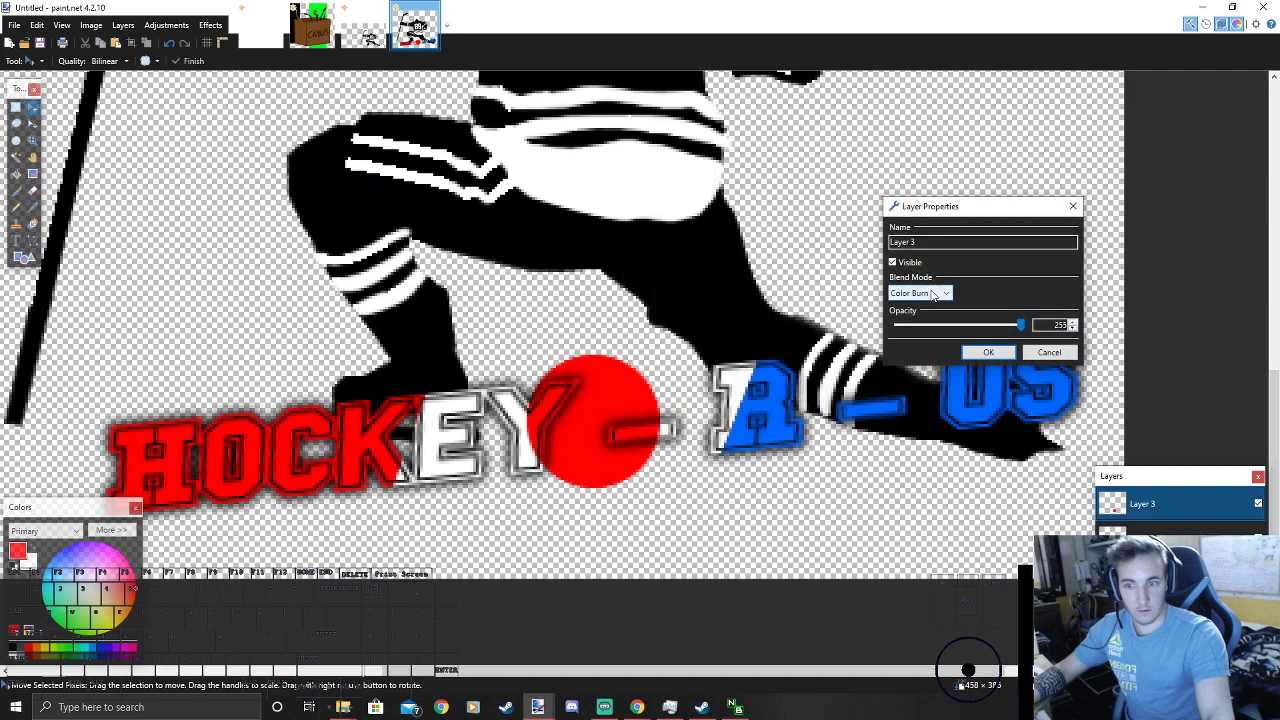
{"action": "scroll", "coordinate": [933, 295], "scroll_direction": "up", "scroll_amount": 3}
{"action": "scroll", "coordinate": [933, 295], "scroll_direction": "up", "scroll_amount": 1}
{"action": "left_click", "coordinate": [971, 352]}
Step: Select the empty area around the caption on Layer 2 with the Magic Wand and delete that area from the red circle on Layer 3
{"action": "left_click", "coordinate": [1144, 533]}
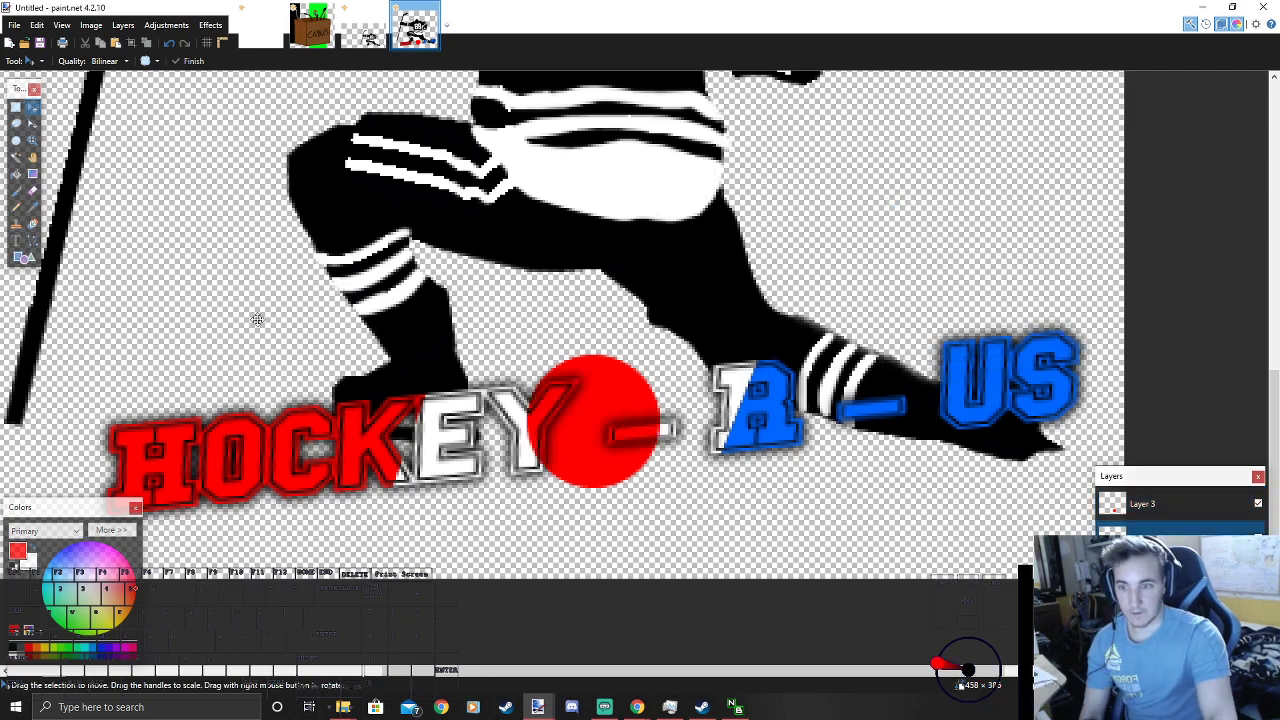
{"action": "left_click", "coordinate": [16, 157]}
{"action": "left_click", "coordinate": [518, 333]}
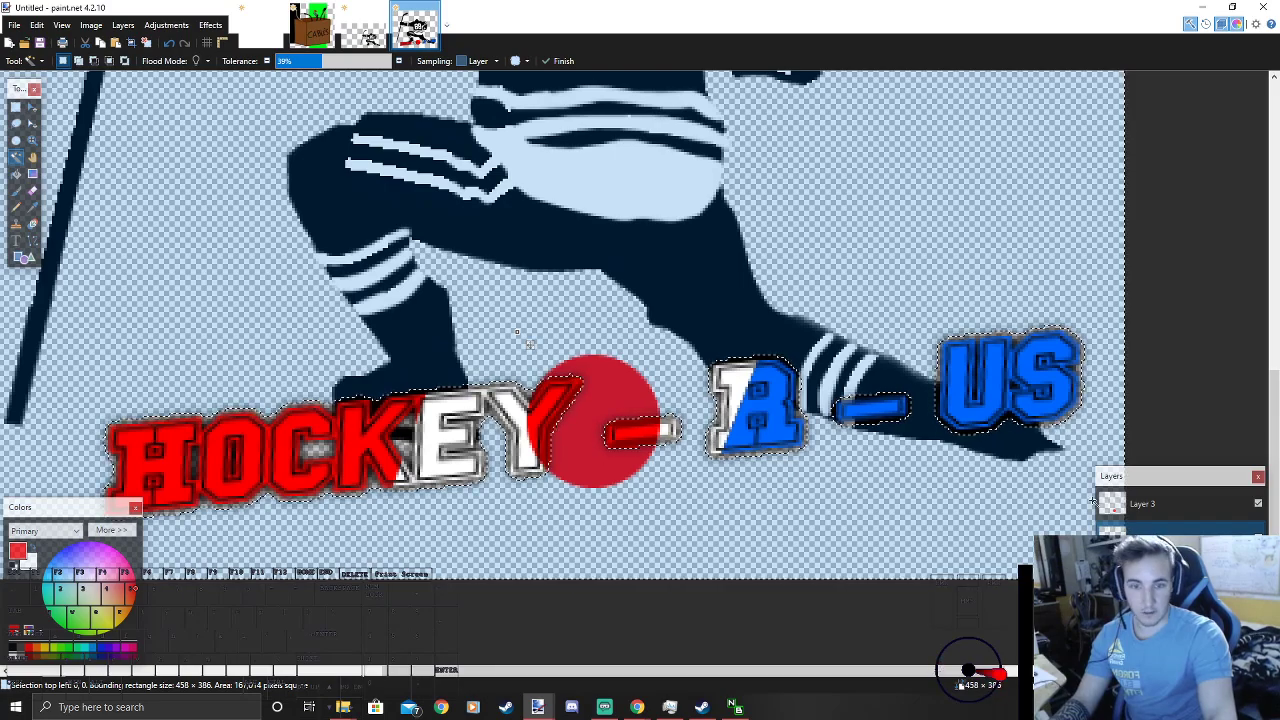
{"action": "left_click", "coordinate": [1139, 499]}
{"action": "key", "text": "Delete"}
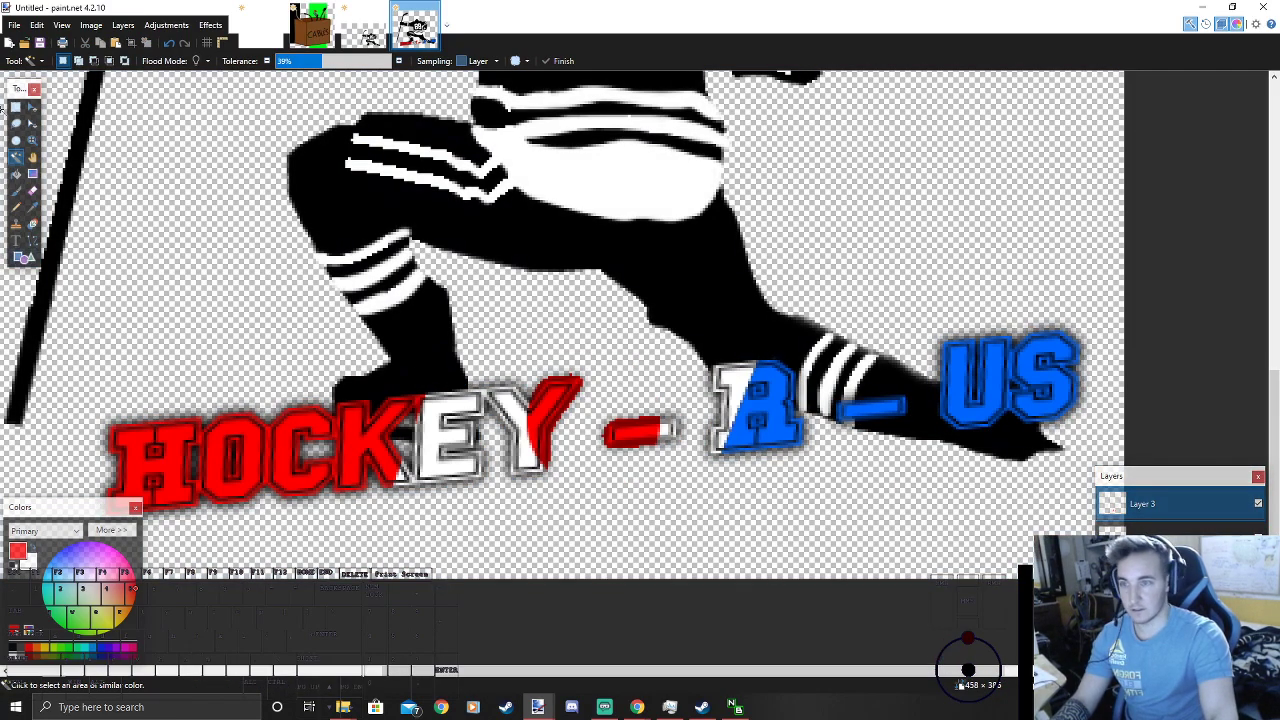
Step: Erase stray red around the "Y" and the first dash on Layer 3 with a 14 px wide eraser
{"action": "left_click", "coordinate": [32, 190]}
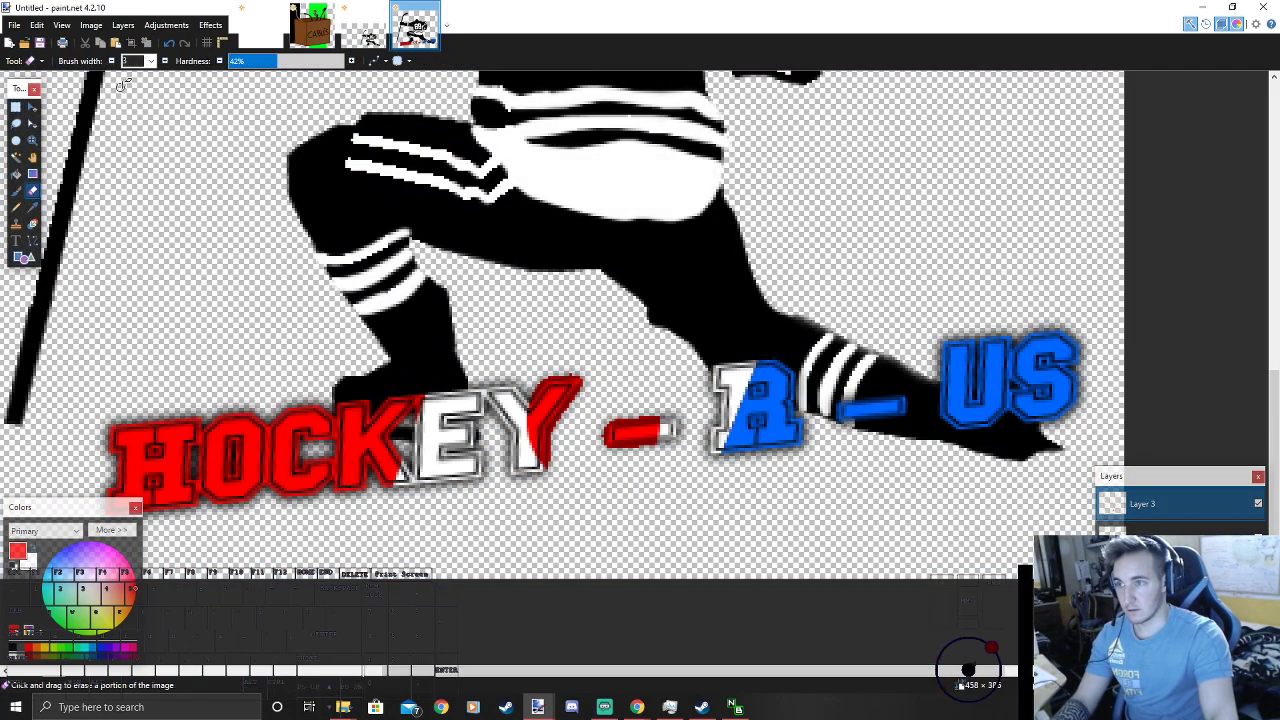
{"action": "left_click", "coordinate": [532, 373]}
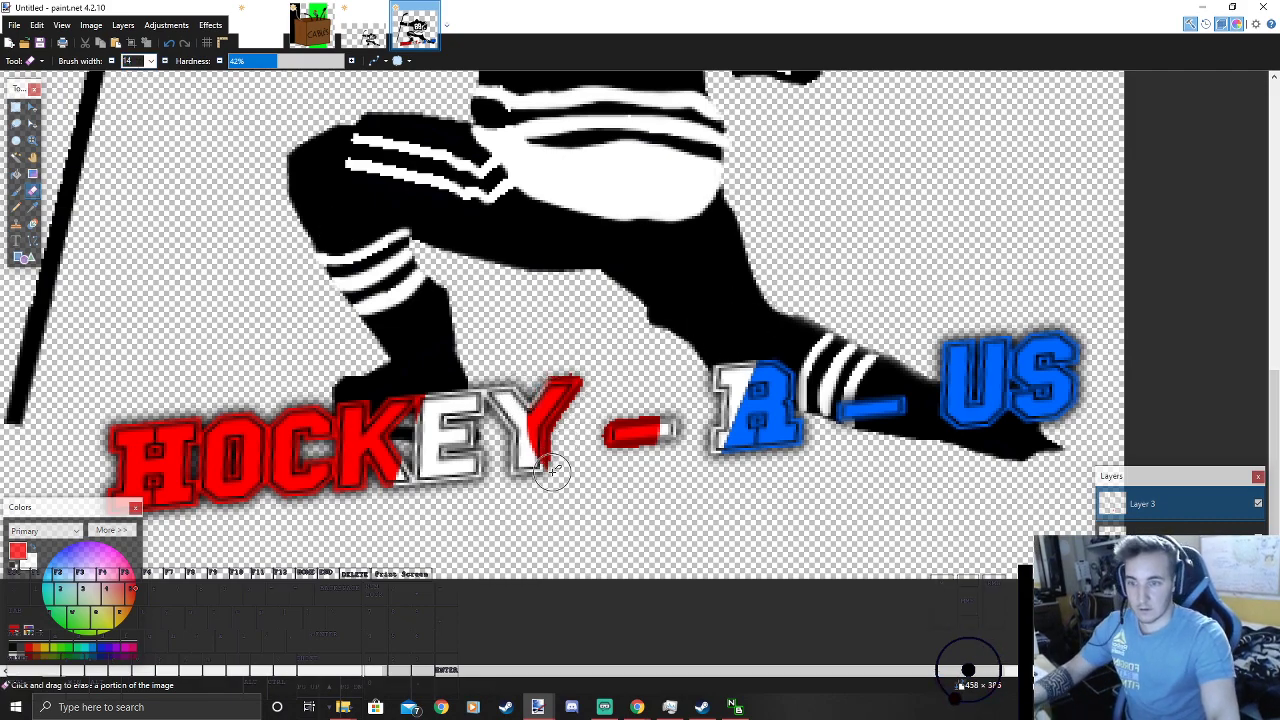
{"action": "scroll", "coordinate": [567, 463], "scroll_direction": "up", "scroll_amount": 2}
{"action": "scroll", "coordinate": [567, 463], "scroll_direction": "up", "scroll_amount": 1}
{"action": "mouse_move", "coordinate": [564, 461]}
{"action": "left_mouse_down"}
{"action": "mouse_move", "coordinate": [571, 387]}
{"action": "mouse_move", "coordinate": [640, 286]}
{"action": "mouse_move", "coordinate": [621, 196]}
{"action": "mouse_move", "coordinate": [550, 179]}
{"action": "mouse_move", "coordinate": [502, 193]}
{"action": "left_mouse_up"}
{"action": "mouse_move", "coordinate": [673, 311]}
{"action": "left_mouse_down"}
{"action": "mouse_move", "coordinate": [791, 296]}
{"action": "mouse_move", "coordinate": [874, 322]}
{"action": "left_mouse_up"}
{"action": "left_click_drag", "start_coordinate": [872, 417], "coordinate": [862, 436]}
{"action": "mouse_move", "coordinate": [855, 441]}
{"action": "left_mouse_down"}
{"action": "mouse_move", "coordinate": [703, 460]}
{"action": "mouse_move", "coordinate": [637, 417]}
{"action": "mouse_move", "coordinate": [643, 337]}
{"action": "mouse_move", "coordinate": [688, 316]}
{"action": "left_mouse_up"}
{"action": "scroll", "coordinate": [688, 316], "scroll_direction": "down", "scroll_amount": 8, "text": "ctrl"}
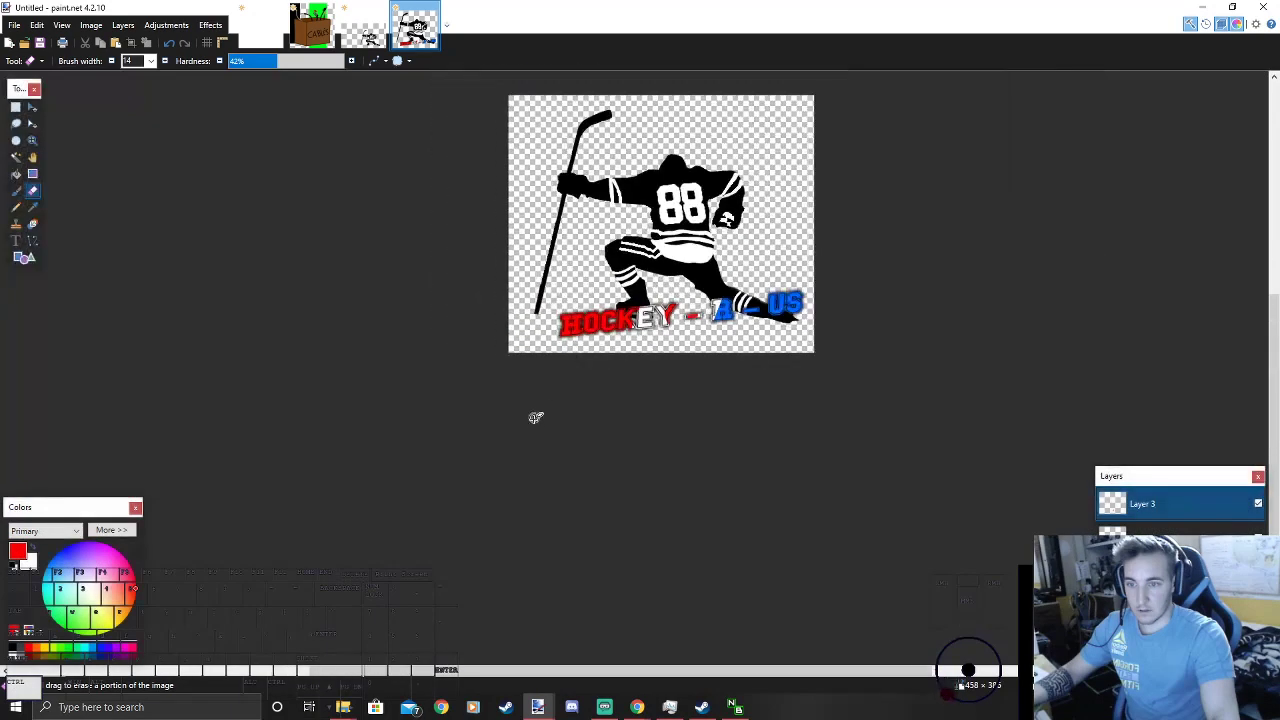
{"action": "scroll", "coordinate": [803, 216], "scroll_direction": "up", "scroll_amount": 4, "text": "ctrl"}
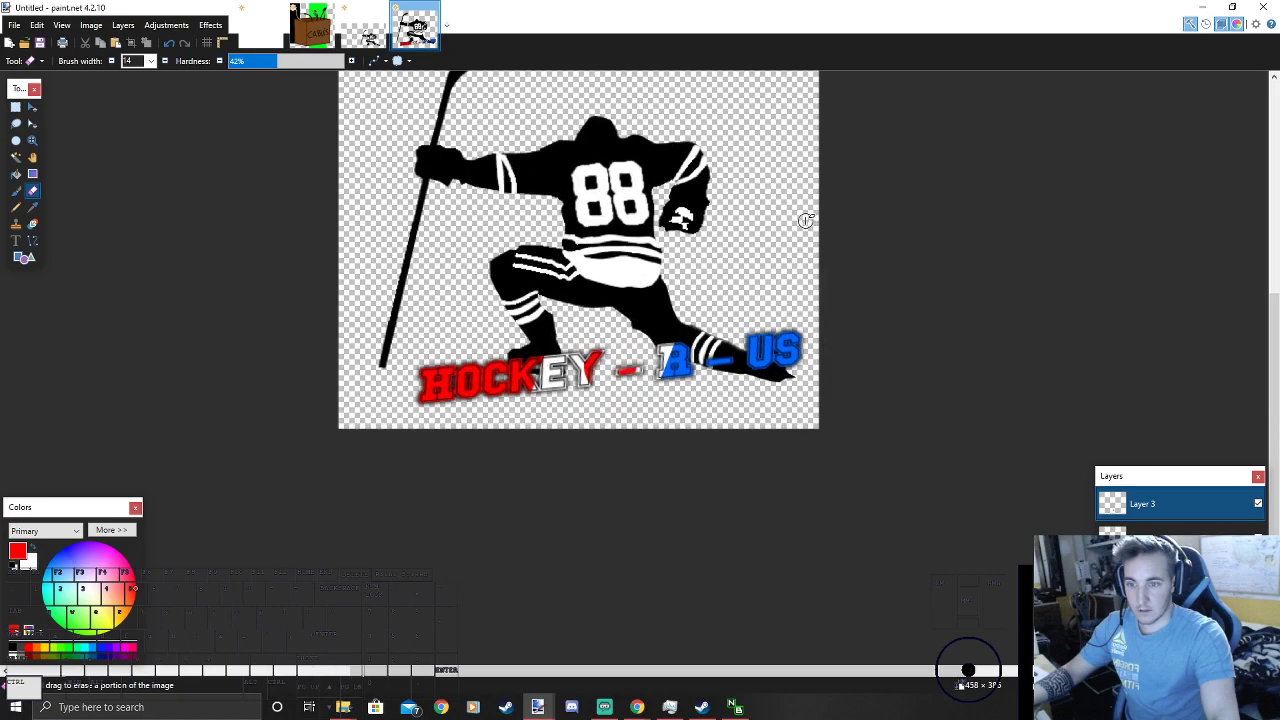
{"action": "left_click", "coordinate": [16, 105]}
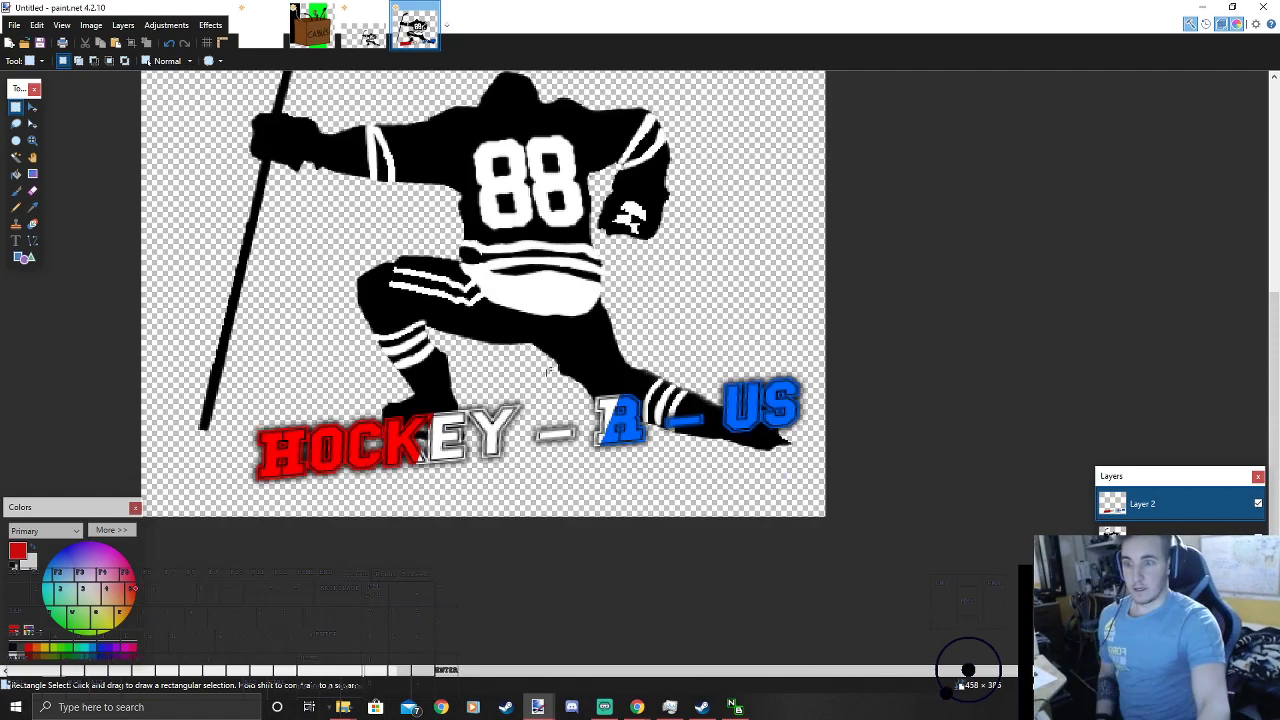
{"action": "left_click", "coordinate": [14, 24]}
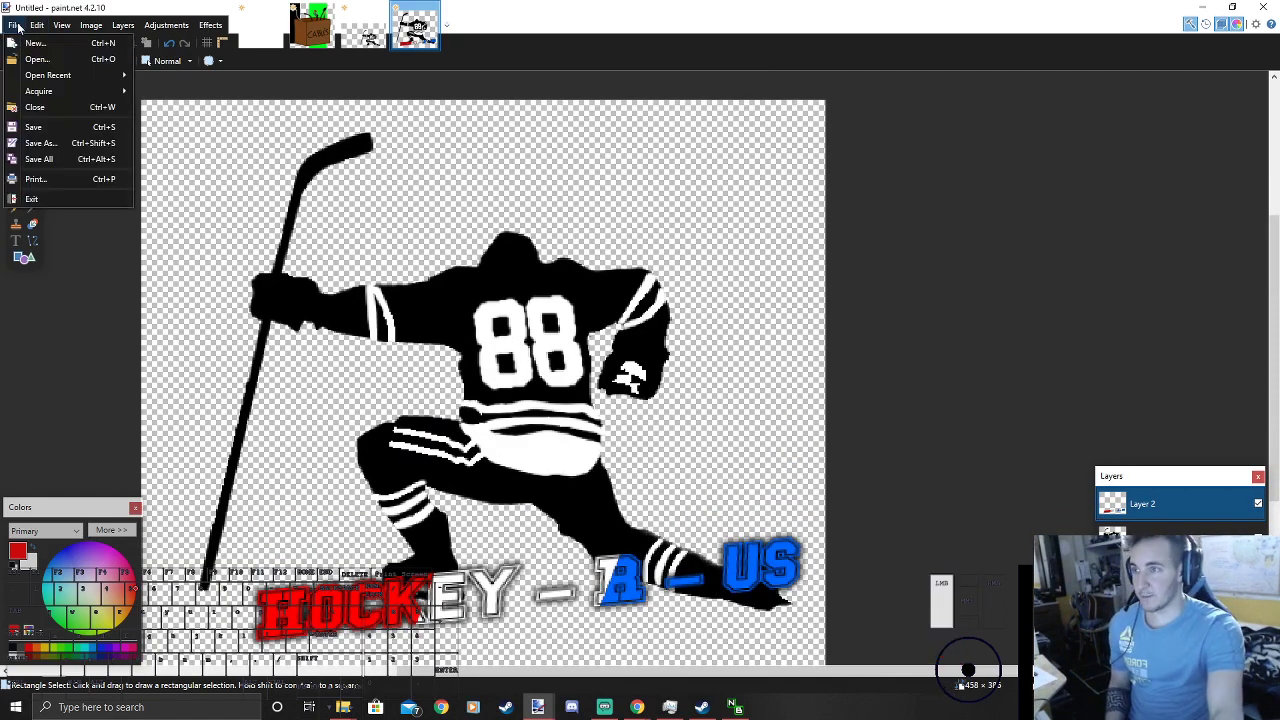
{"action": "left_click", "coordinate": [68, 144]}
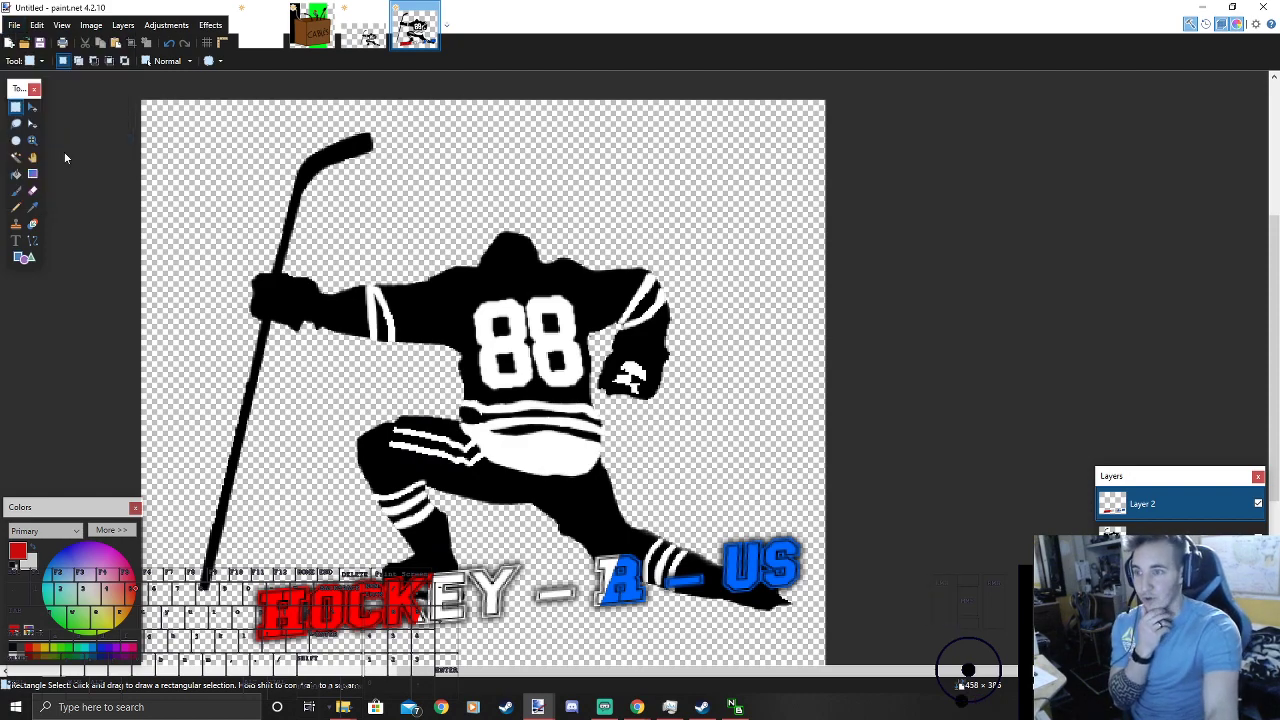
{"action": "left_click", "coordinate": [156, 316]}
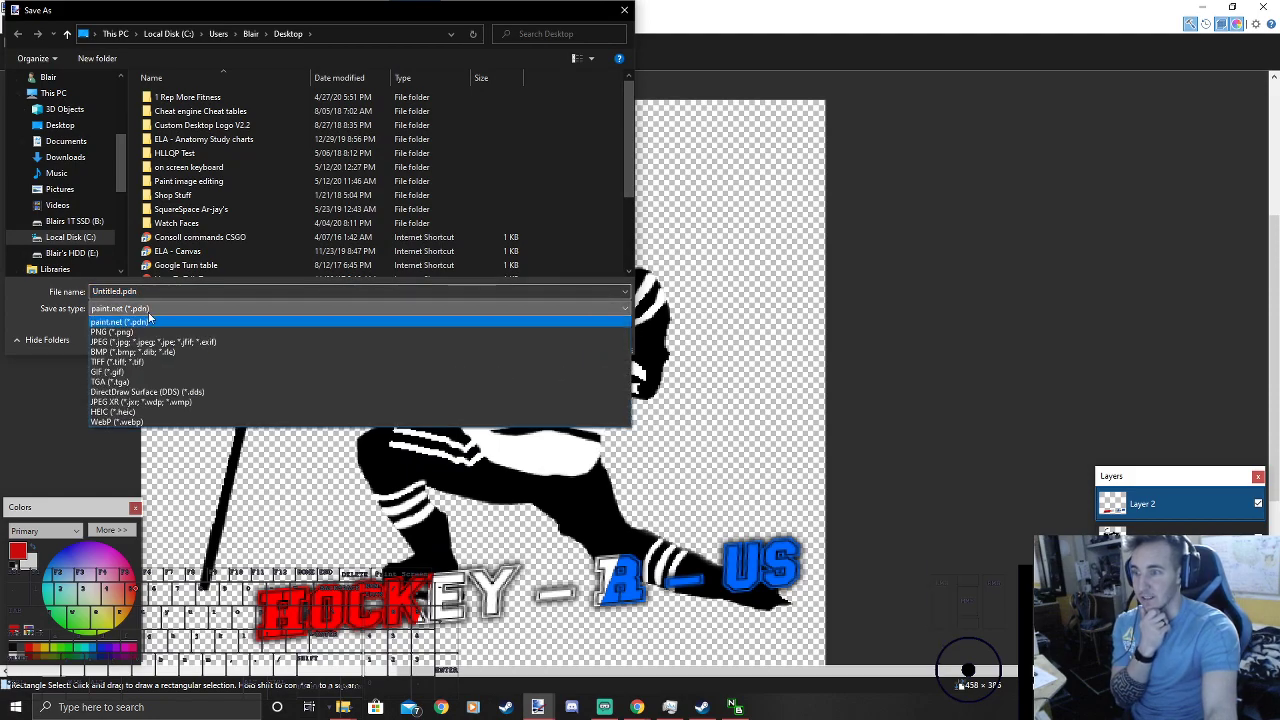
{"action": "left_click", "coordinate": [140, 340]}
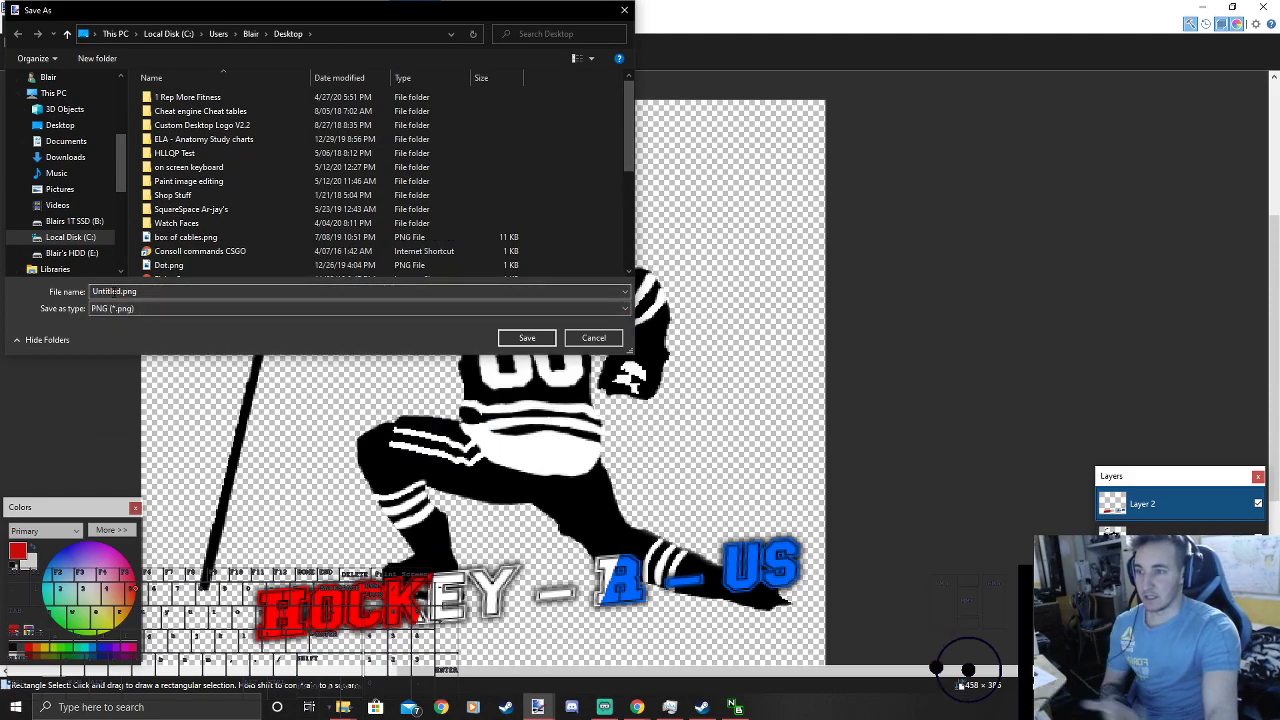
{"action": "left_click", "coordinate": [592, 337]}
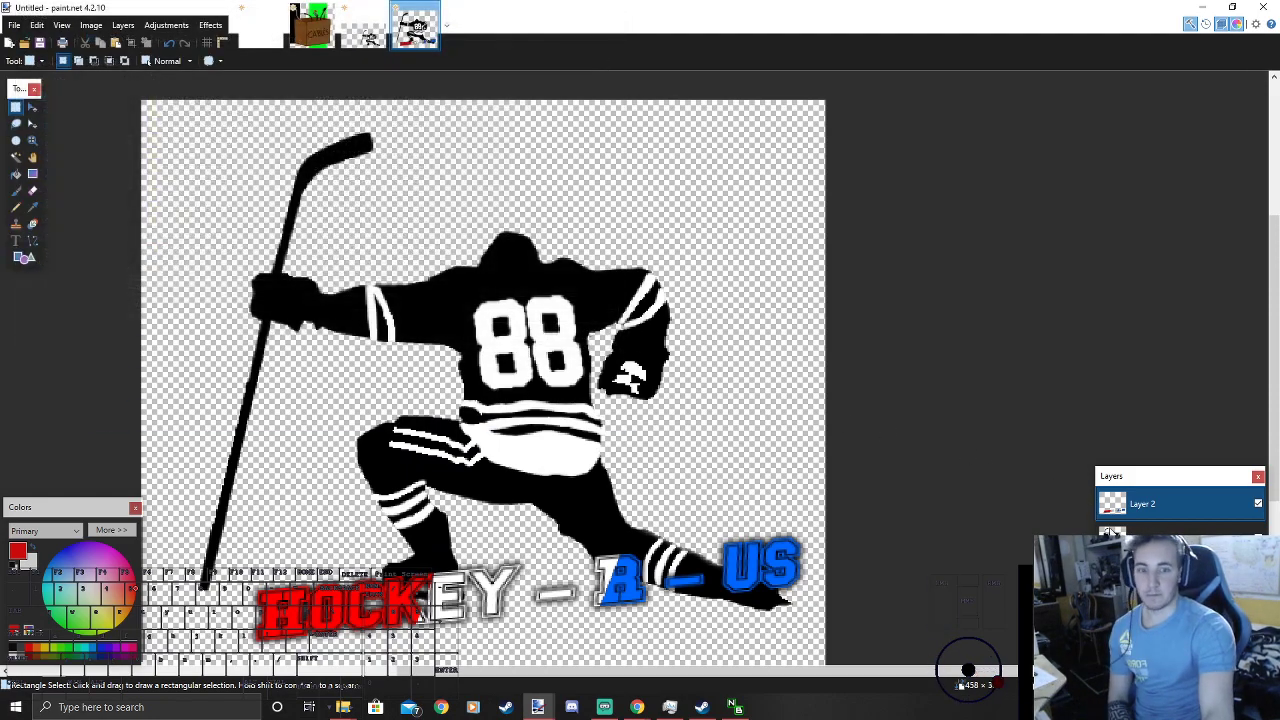
Step: Merge the caption layer, Layer 2, down into the Background layer
{"action": "left_click", "coordinate": [1160, 652]}
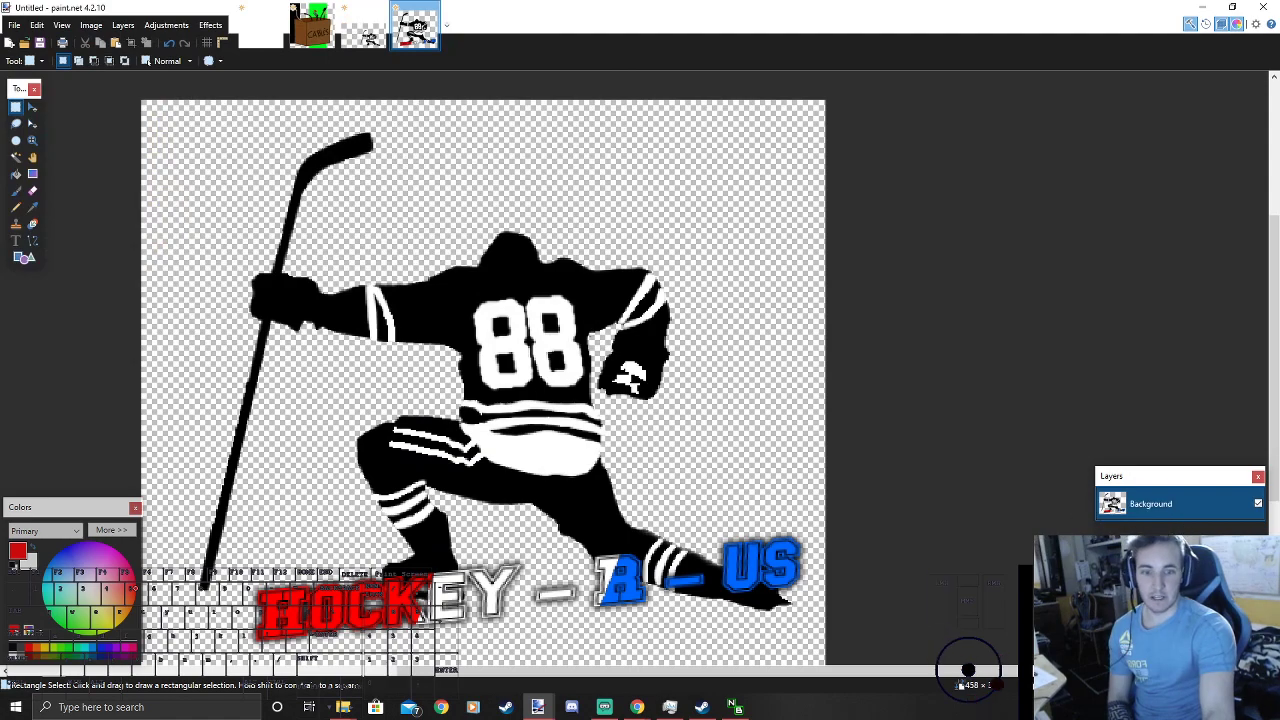
{"action": "scroll", "coordinate": [937, 354], "scroll_direction": "down", "scroll_amount": 1}
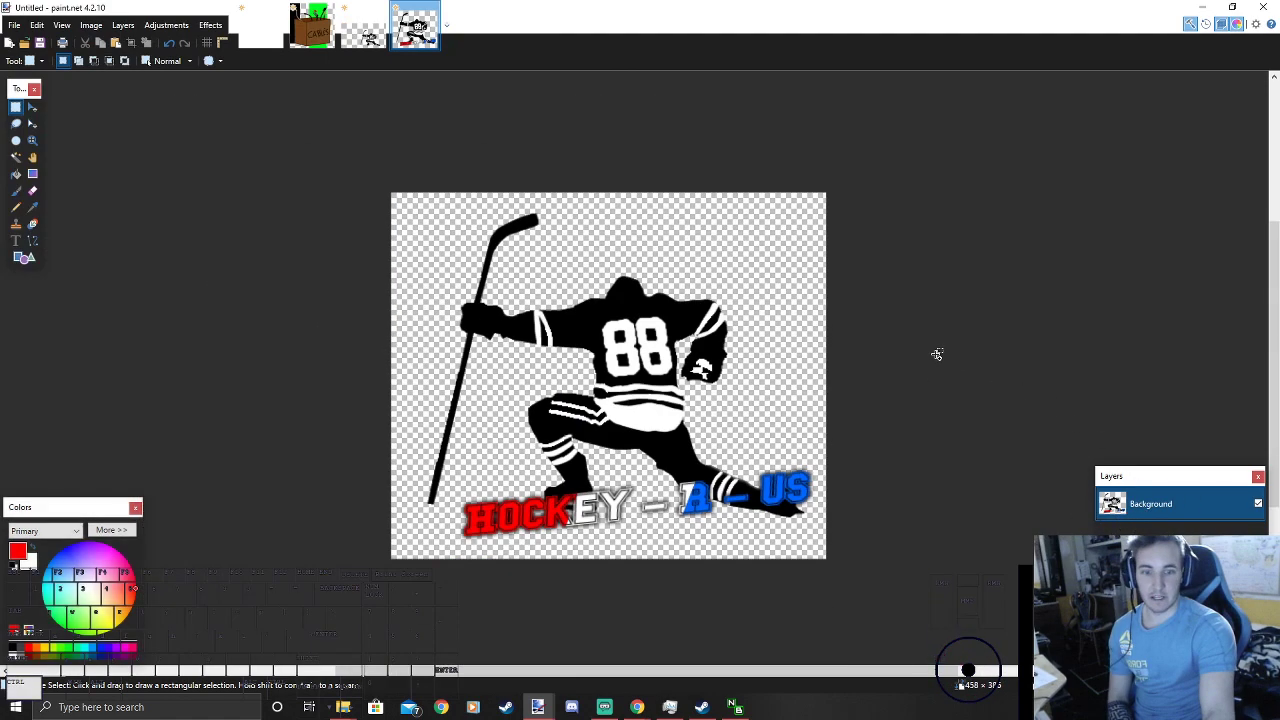
Step: Try out overlapping solid red, white and green ellipses on a new layer beneath the logo, and delete that layer
{"action": "left_click", "coordinate": [1105, 652]}
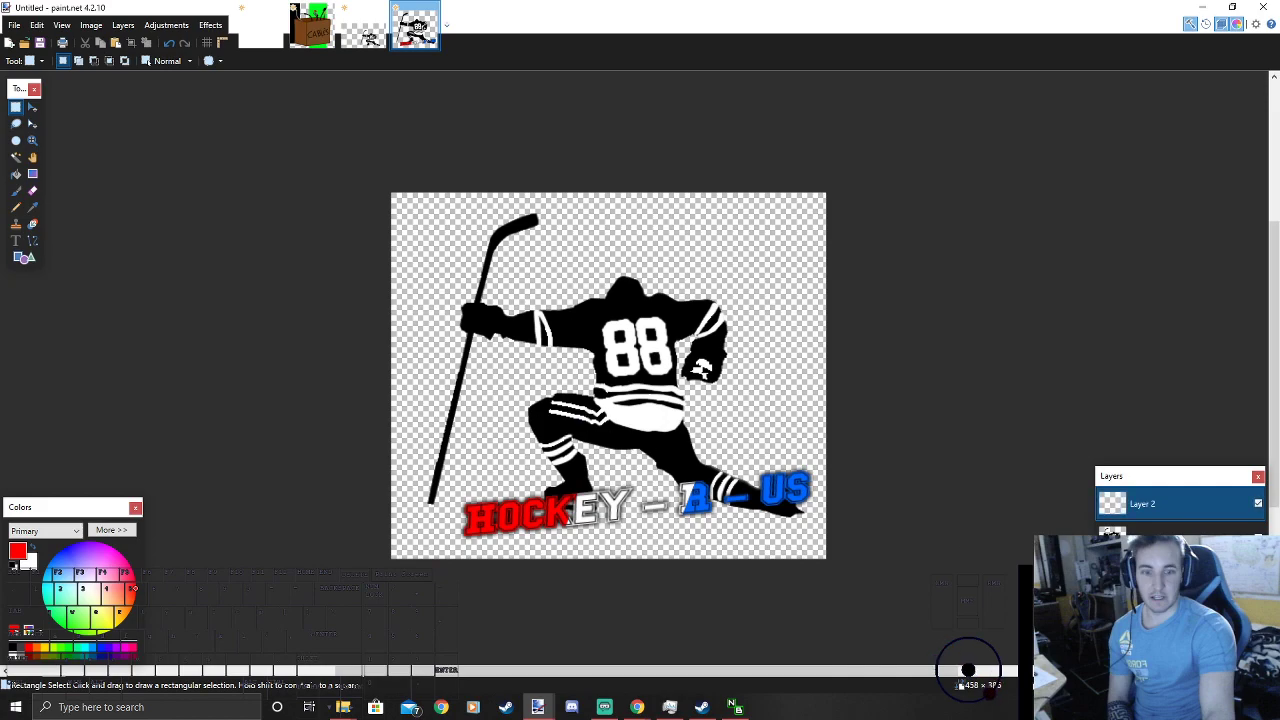
{"action": "left_click", "coordinate": [1196, 652]}
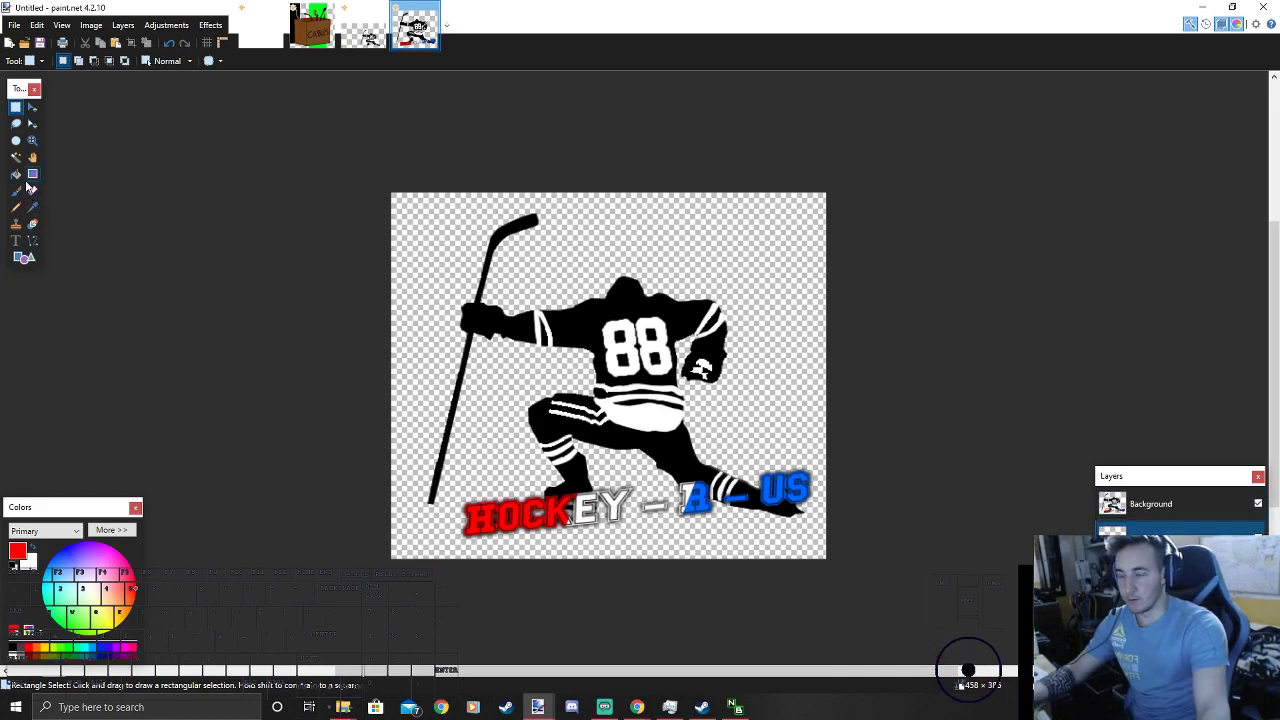
{"action": "left_click", "coordinate": [24, 259]}
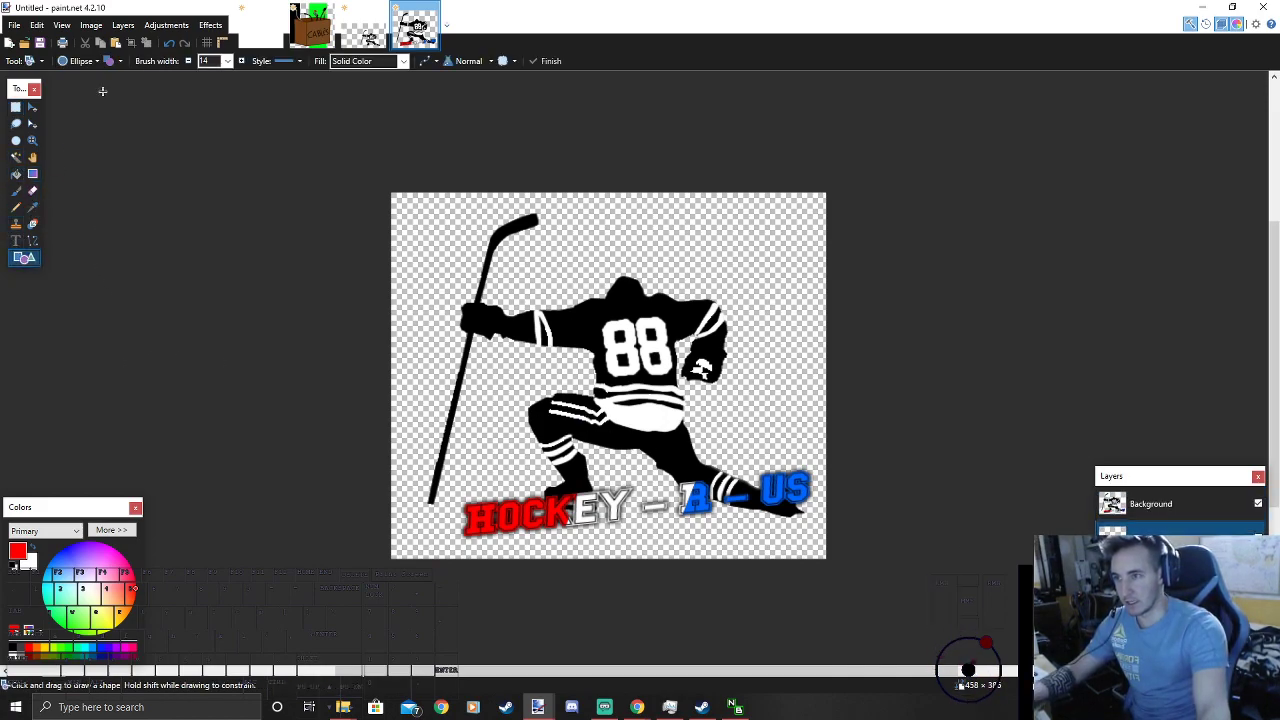
{"action": "left_click_drag", "start_coordinate": [410, 230], "coordinate": [603, 472]}
{"action": "key", "text": "Return"}
{"action": "left_click_drag", "start_coordinate": [764, 262], "coordinate": [406, 498]}
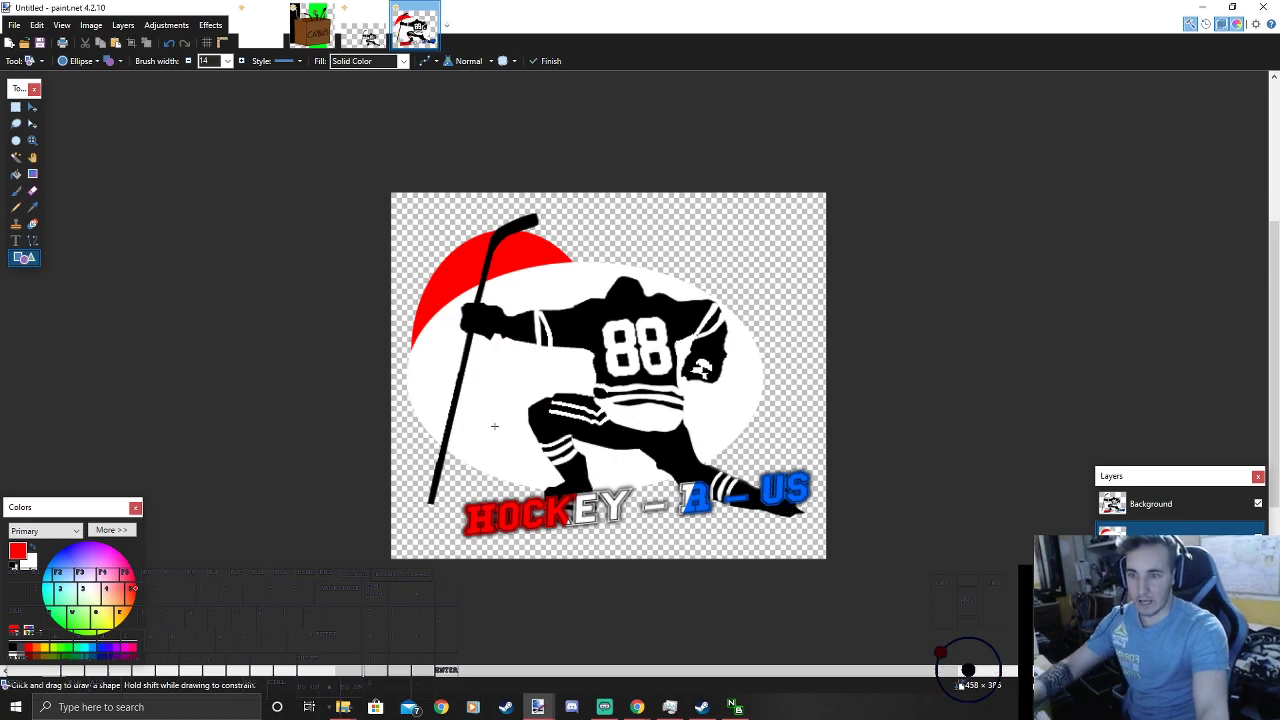
{"action": "left_click", "coordinate": [63, 648]}
{"action": "left_click_drag", "start_coordinate": [567, 212], "coordinate": [739, 426]}
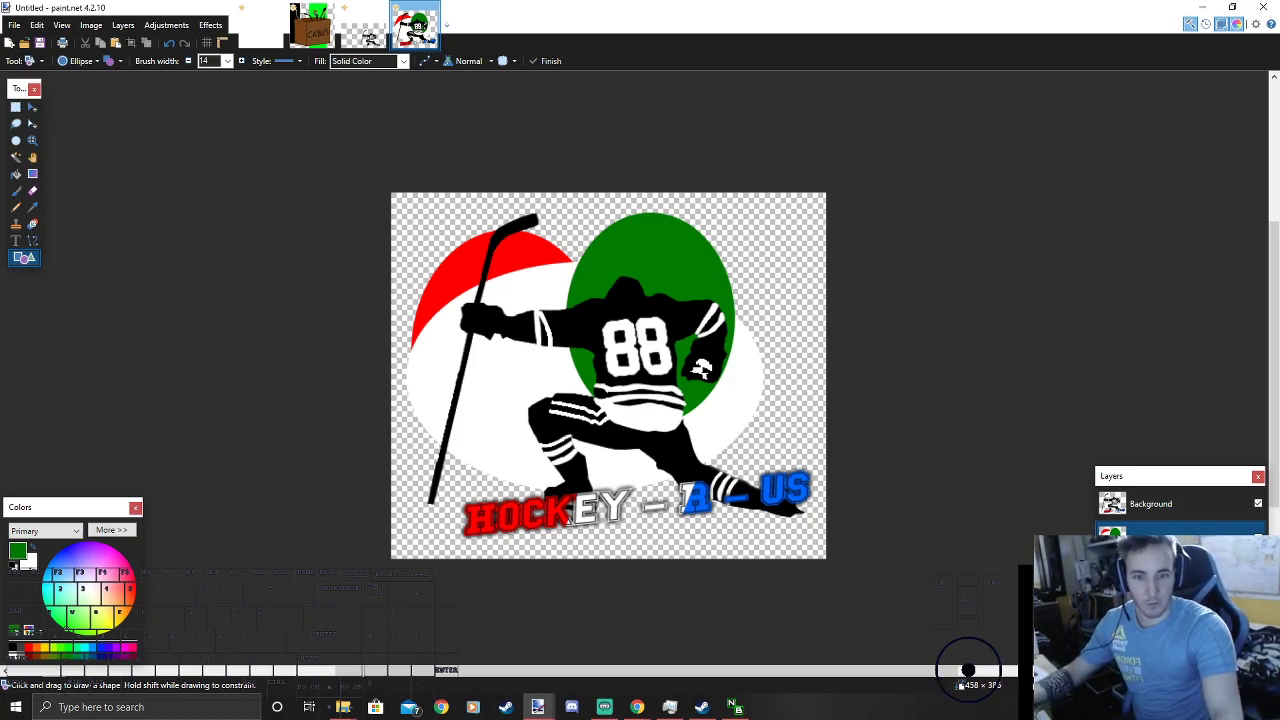
{"action": "left_click", "coordinate": [1122, 654]}
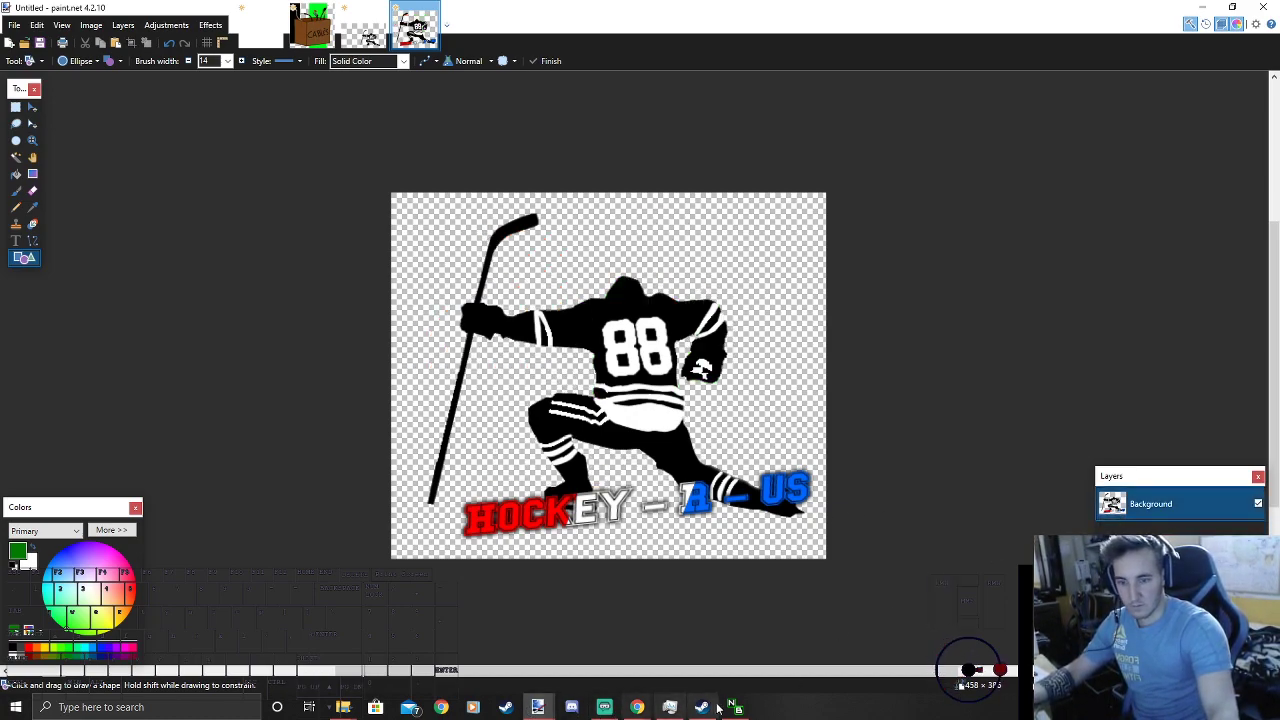
Step: Switch to Chrome and search Google Images for "store front"
{"action": "left_click", "coordinate": [442, 708]}
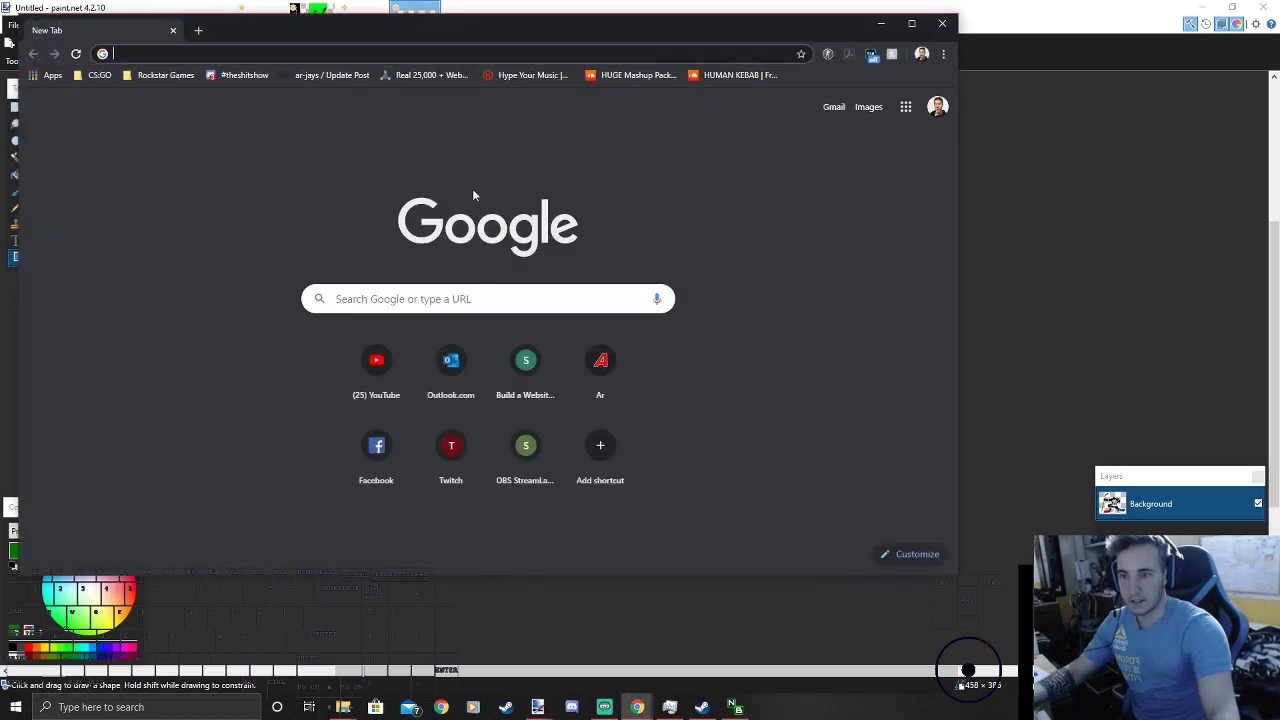
{"action": "left_click", "coordinate": [455, 296]}
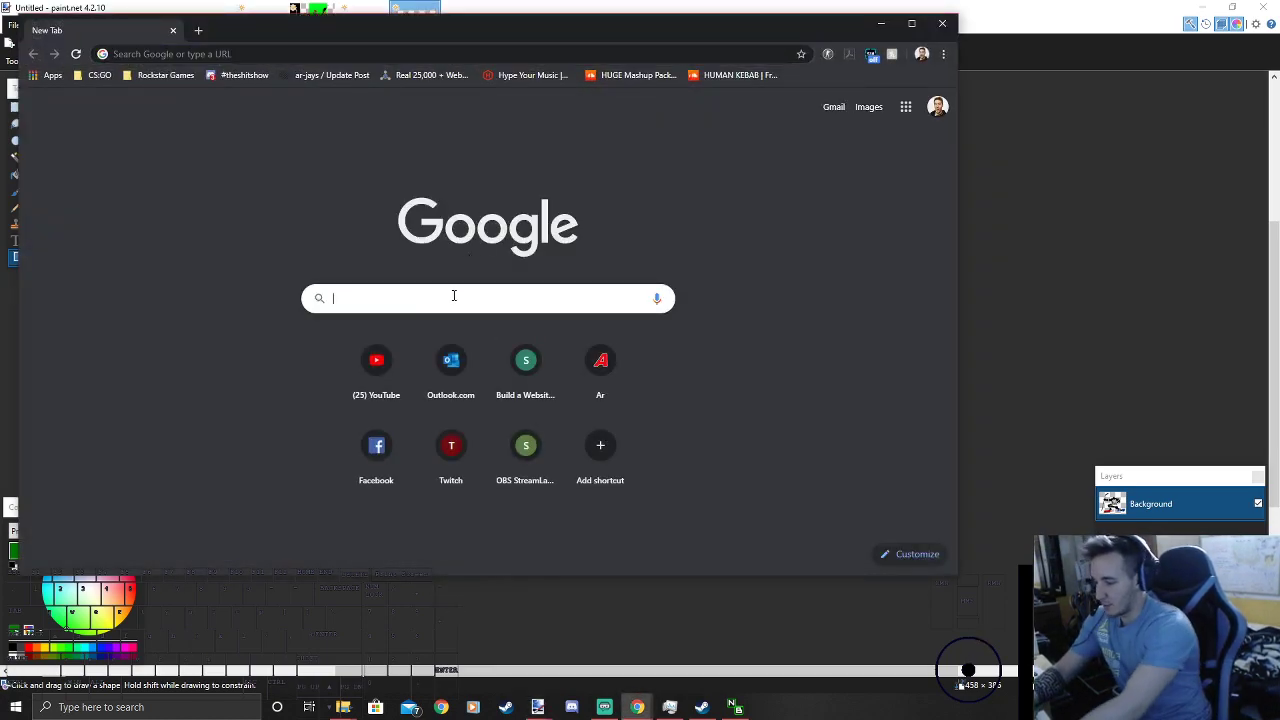
{"action": "type", "text": "store front"}
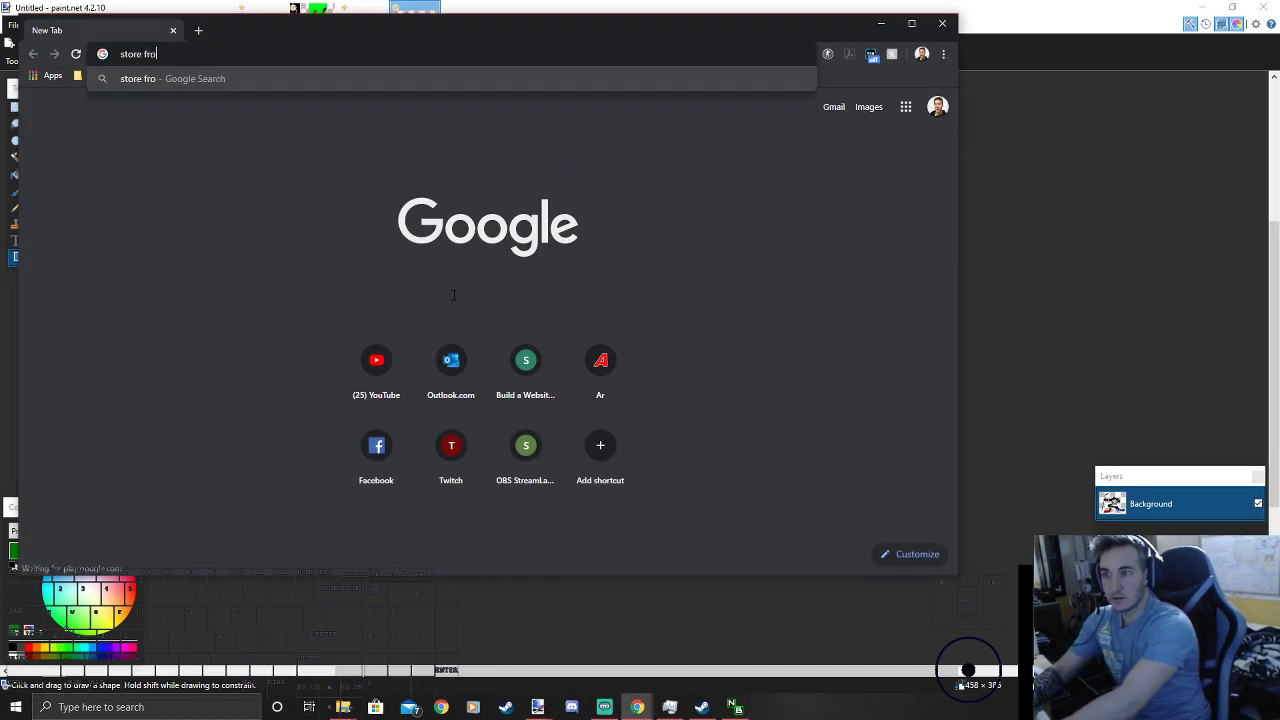
{"action": "key", "text": "Return"}
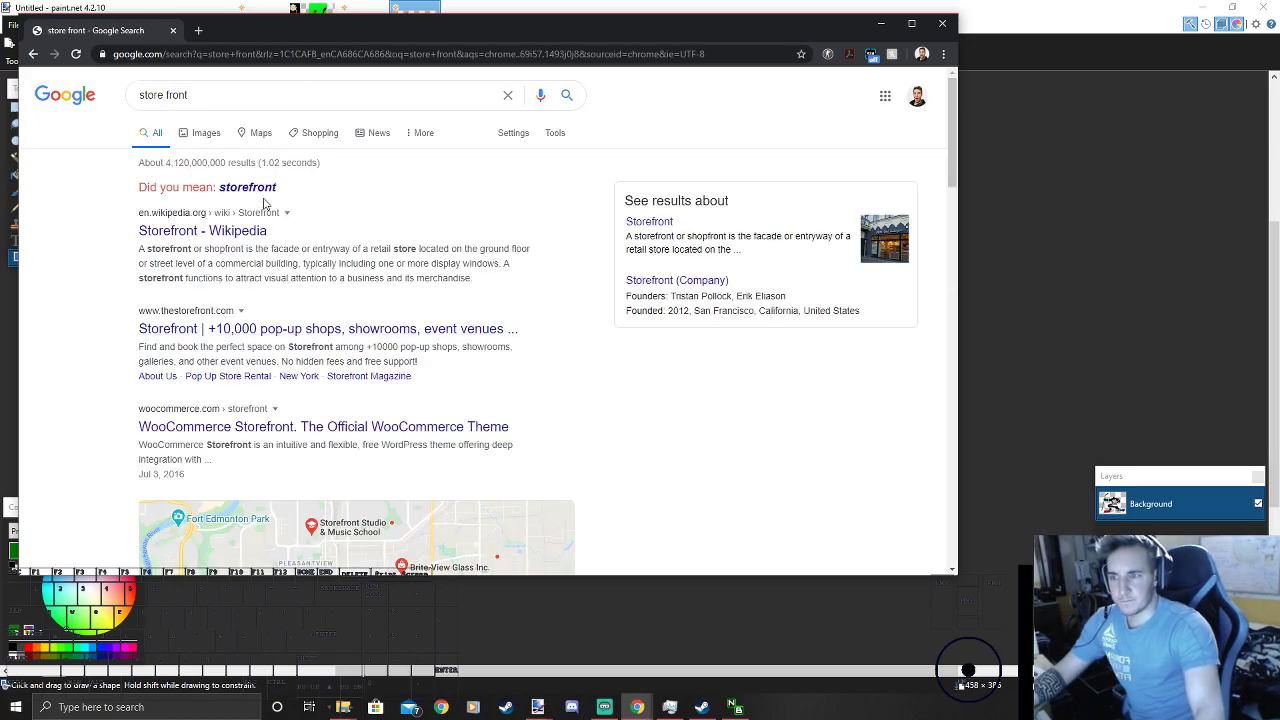
{"action": "left_click", "coordinate": [206, 133]}
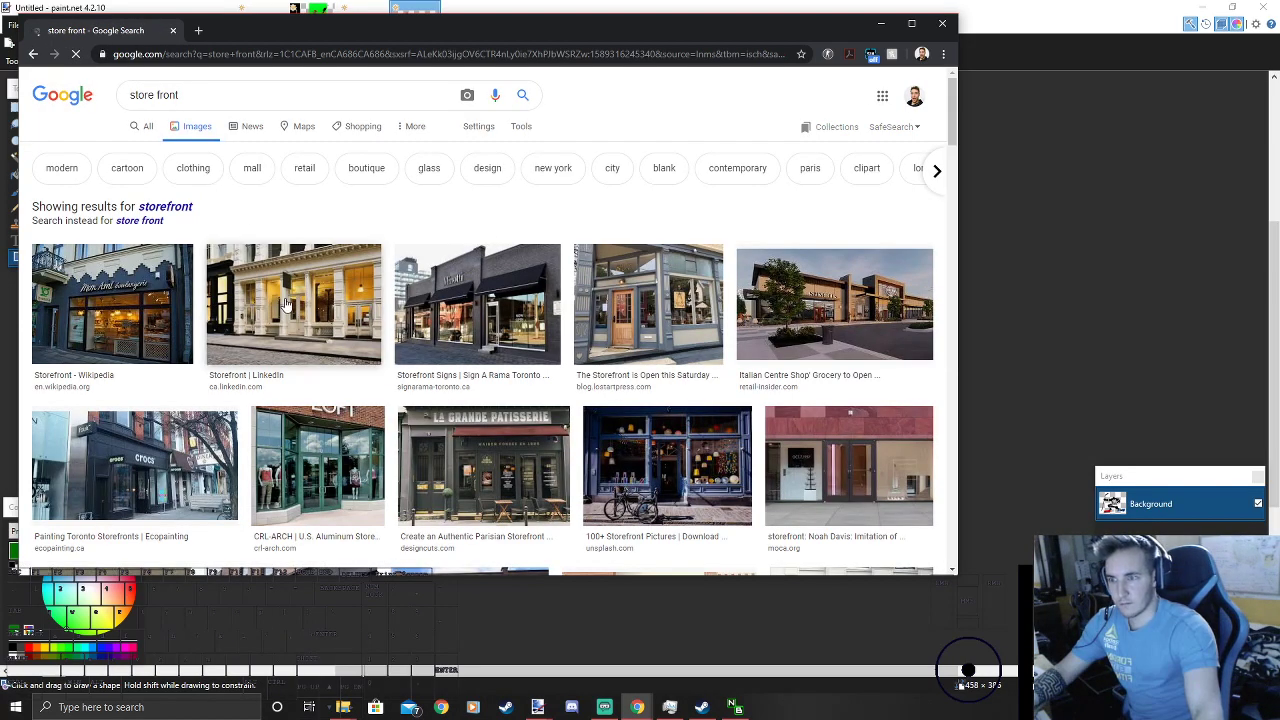
Step: Open the picture of the dark brick storefront with black awnings in its own tab and copy the image
{"action": "right_click", "coordinate": [528, 293]}
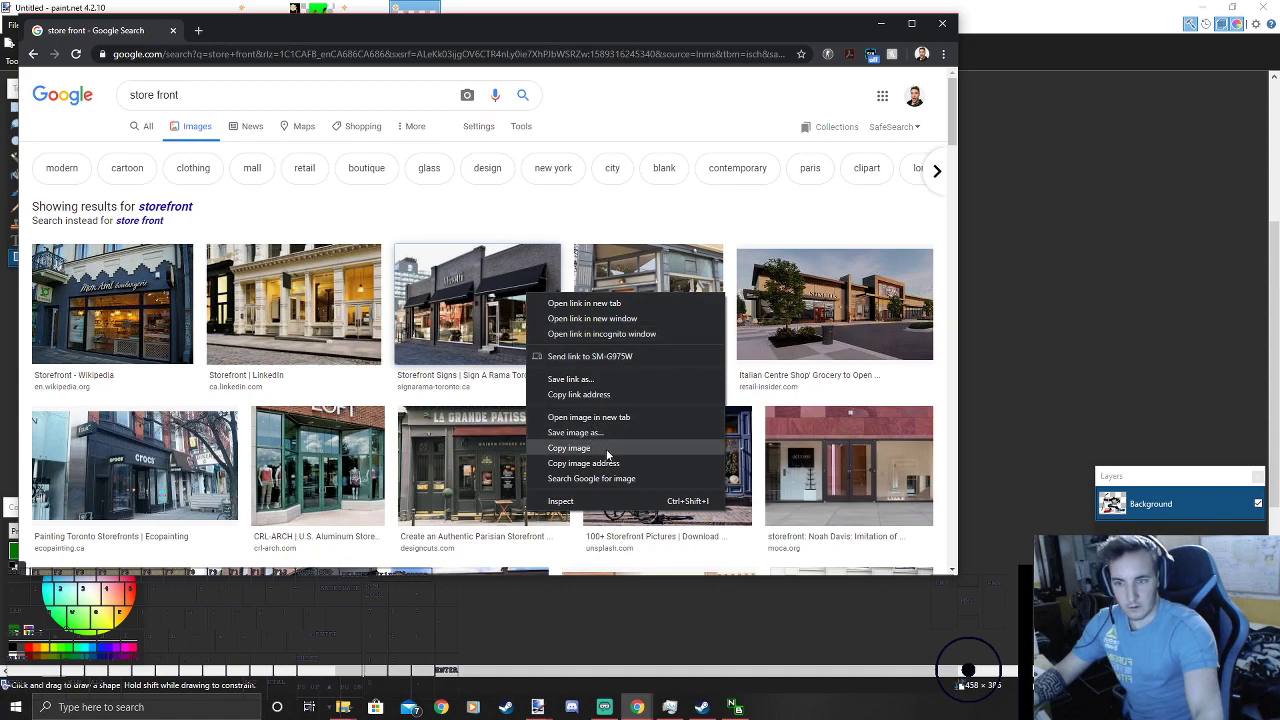
{"action": "left_click", "coordinate": [588, 417]}
{"action": "left_click", "coordinate": [252, 31]}
{"action": "right_click", "coordinate": [440, 284]}
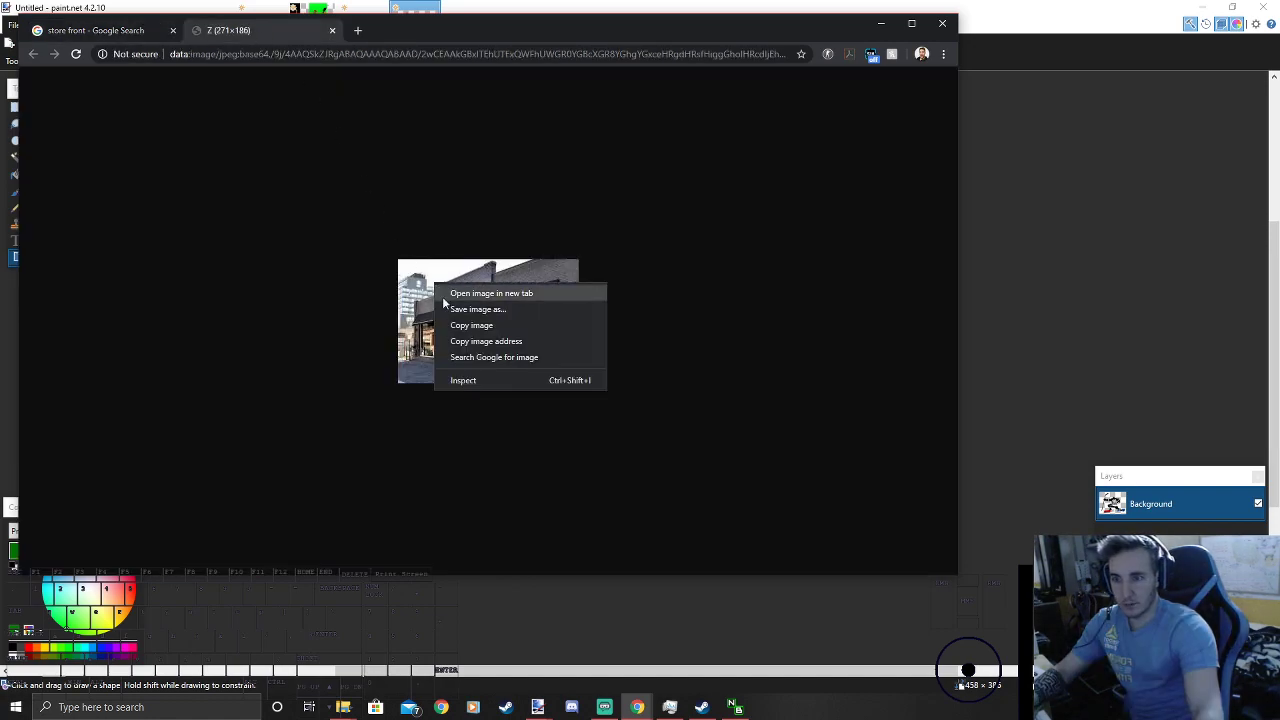
{"action": "left_click", "coordinate": [440, 326]}
Step: Back in paint.net, paste the storefront photo on a new layer beneath the logo and enlarge it to the canvas width
{"action": "left_click", "coordinate": [994, 321]}
{"action": "key", "text": "ctrl+shift+n"}
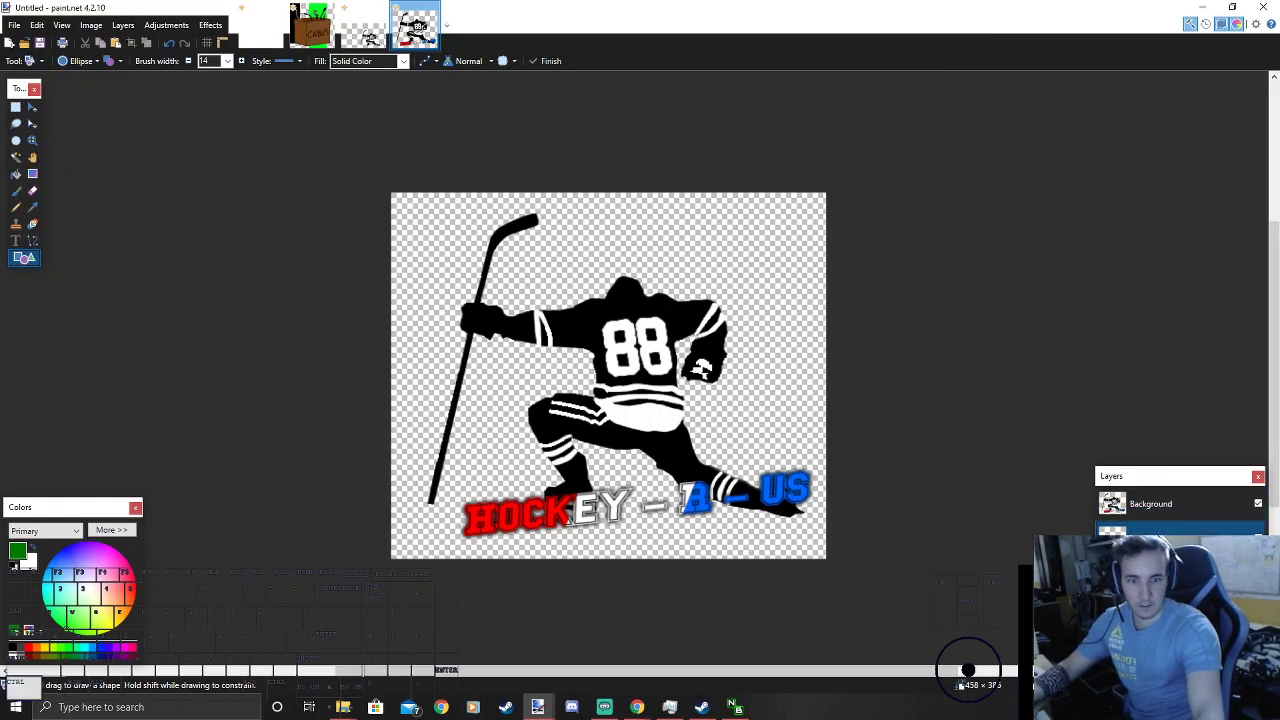
{"action": "key", "text": "ctrl+v"}
{"action": "left_click_drag", "start_coordinate": [648, 369], "coordinate": [873, 544]}
{"action": "key", "text": "s"}
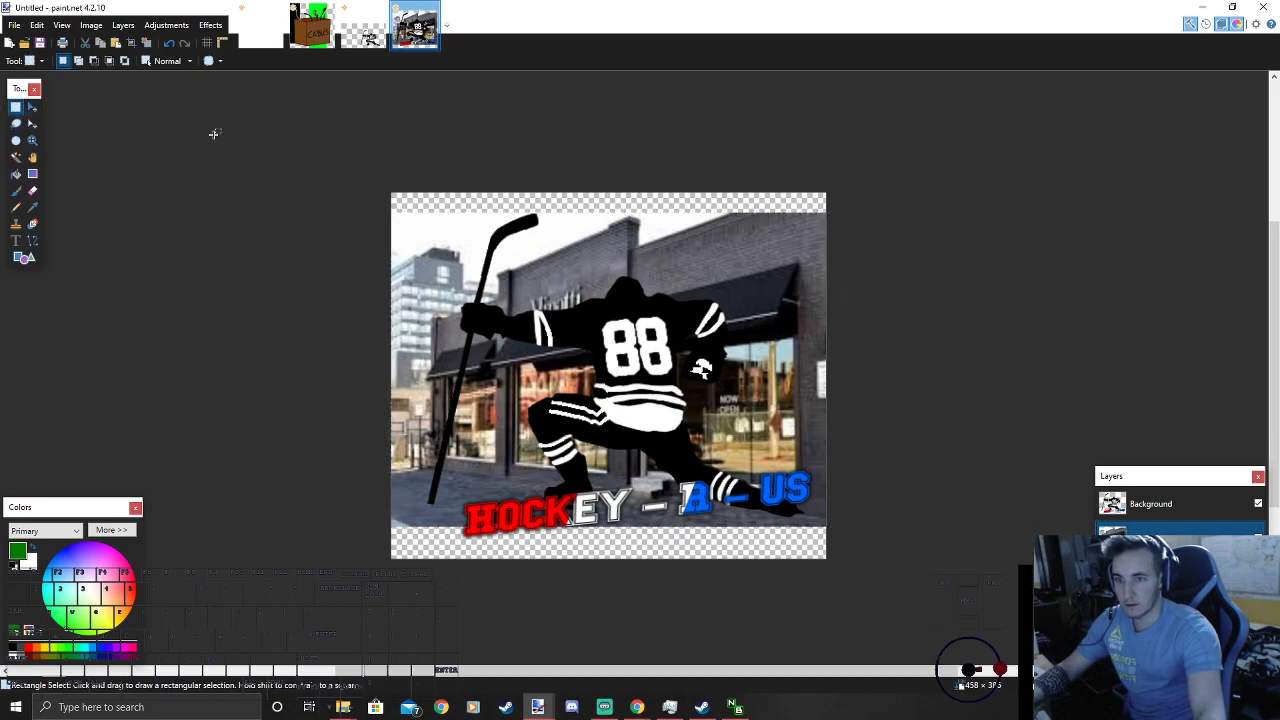
Step: Scale the whole logo on the Background layer to about 173 × 146 px and place it on the storefront wall above the first awnings
{"action": "left_click", "coordinate": [1158, 506]}
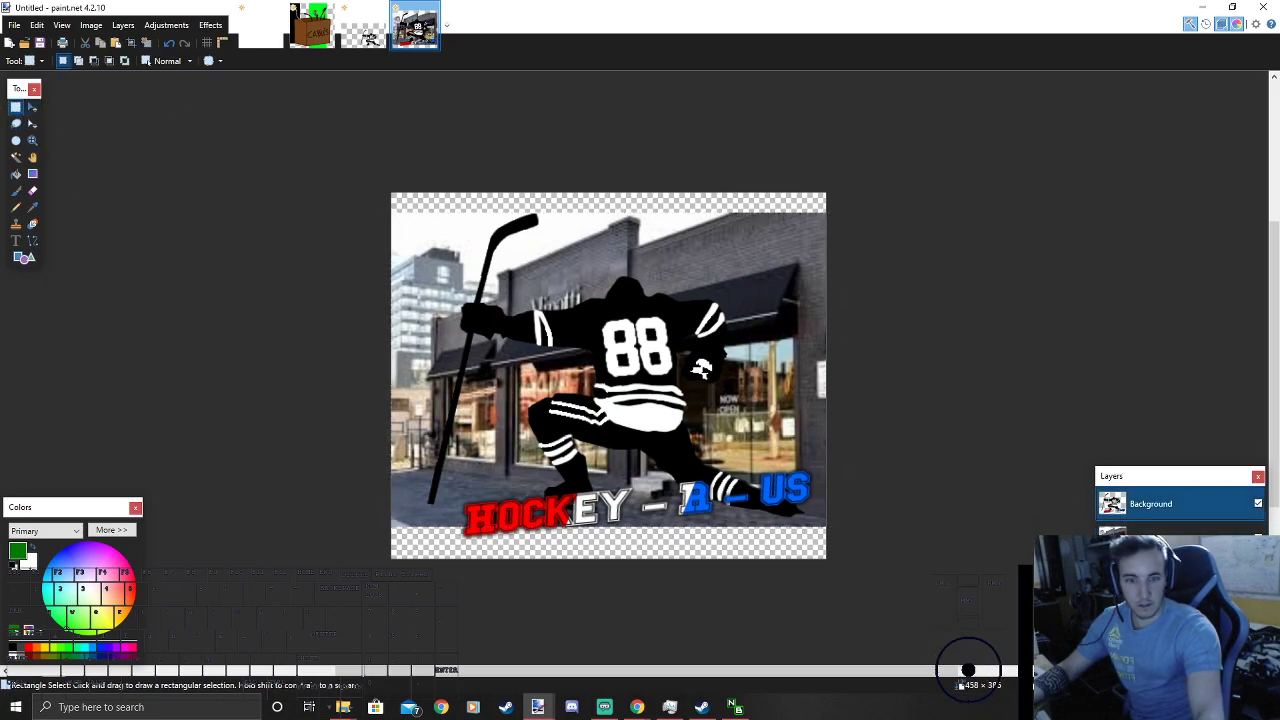
{"action": "scroll", "coordinate": [1060, 495], "scroll_direction": "down", "scroll_amount": 3}
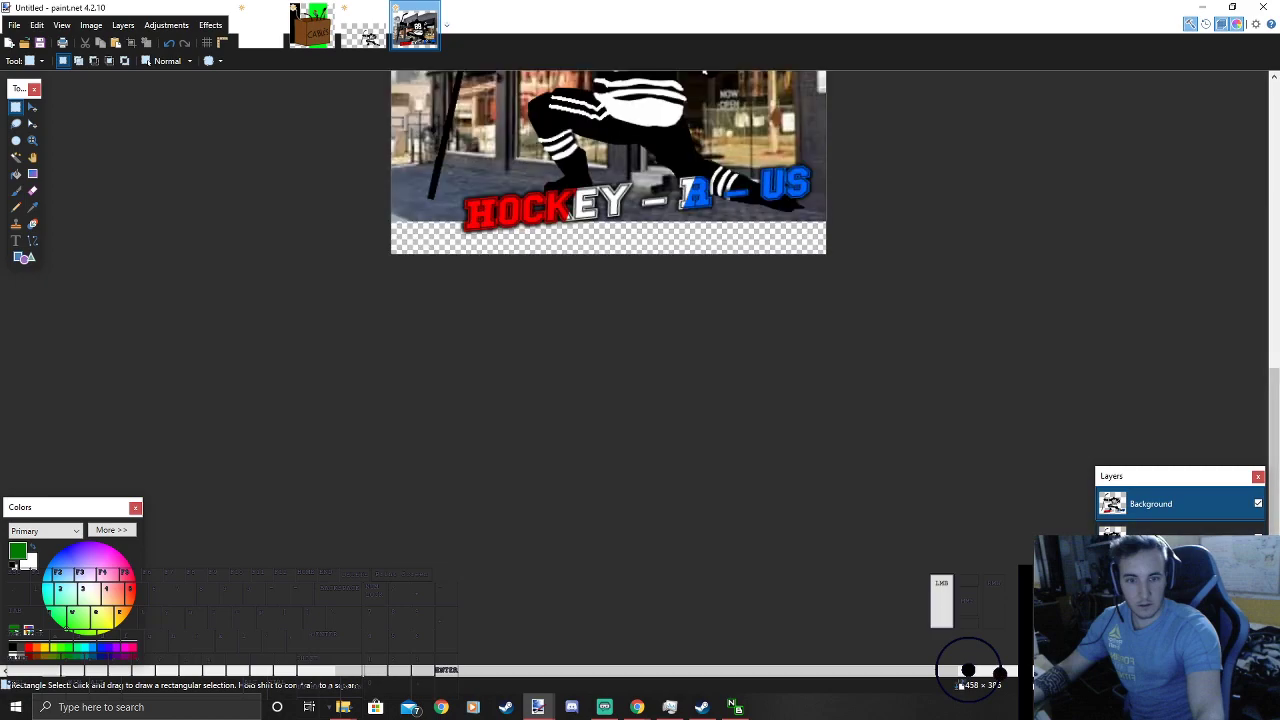
{"action": "scroll", "coordinate": [884, 455], "scroll_direction": "up", "scroll_amount": 3}
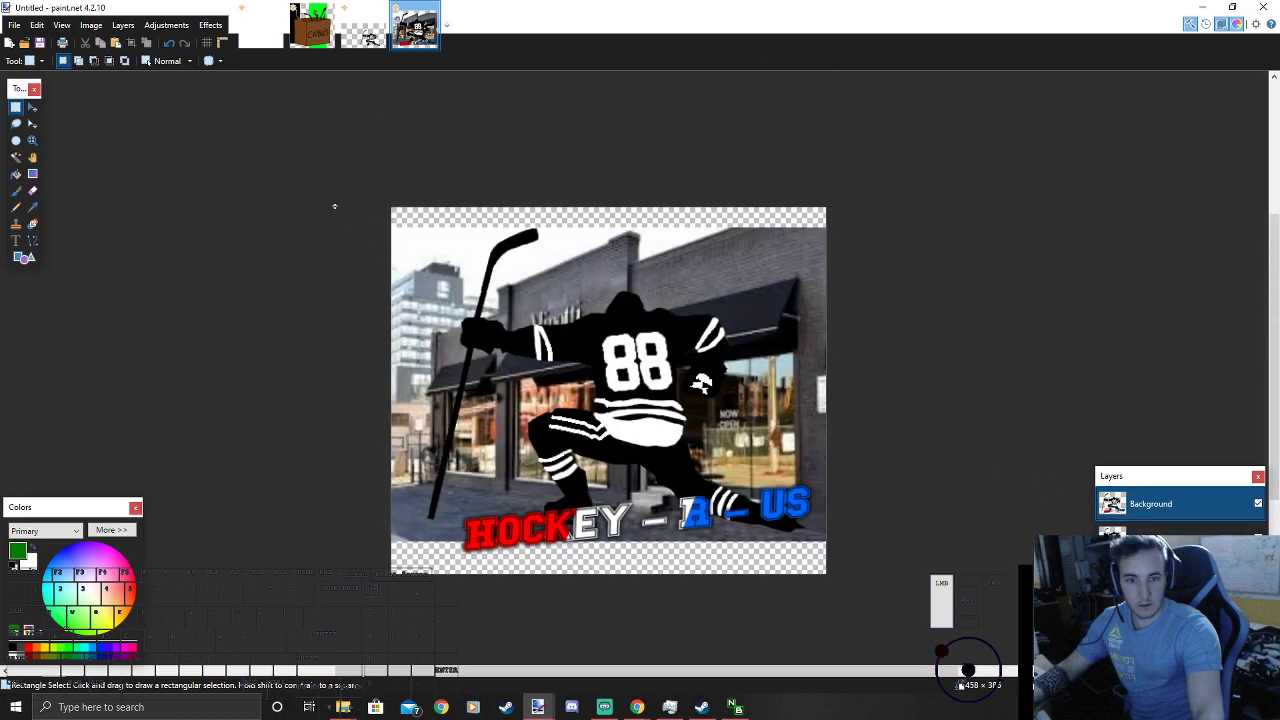
{"action": "left_click_drag", "start_coordinate": [336, 205], "coordinate": [943, 588]}
{"action": "left_click", "coordinate": [32, 107]}
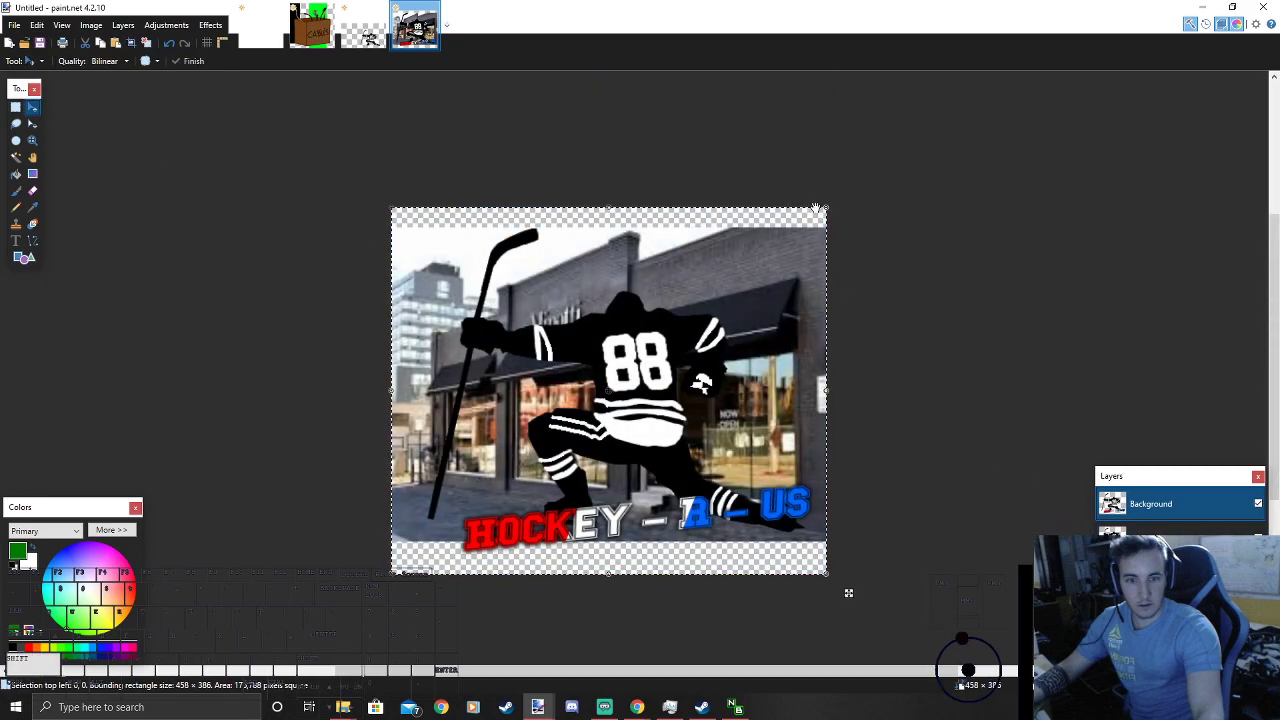
{"action": "left_click_drag", "start_coordinate": [821, 202], "coordinate": [566, 426]}
{"action": "left_click_drag", "start_coordinate": [592, 593], "coordinate": [658, 390]}
{"action": "left_click_drag", "start_coordinate": [576, 308], "coordinate": [578, 315]}
{"action": "left_click_drag", "start_coordinate": [639, 227], "coordinate": [625, 241]}
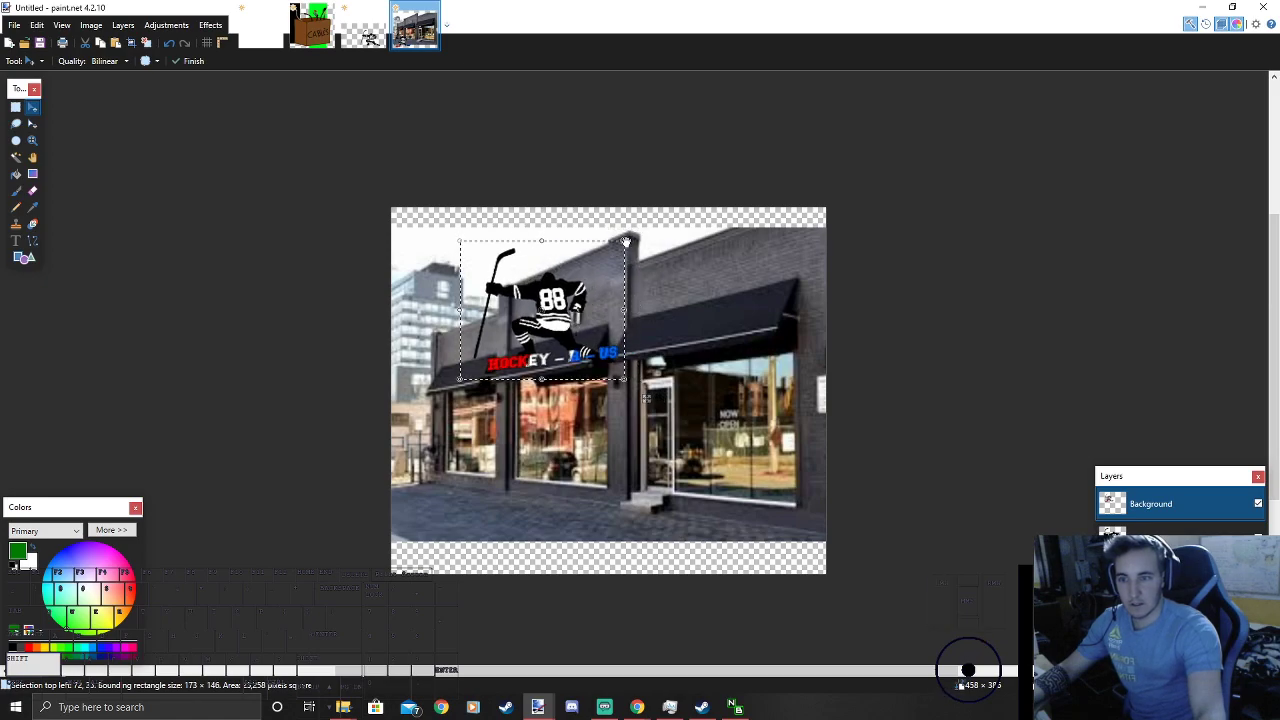
{"action": "left_click", "coordinate": [15, 107]}
{"action": "left_click", "coordinate": [250, 118]}
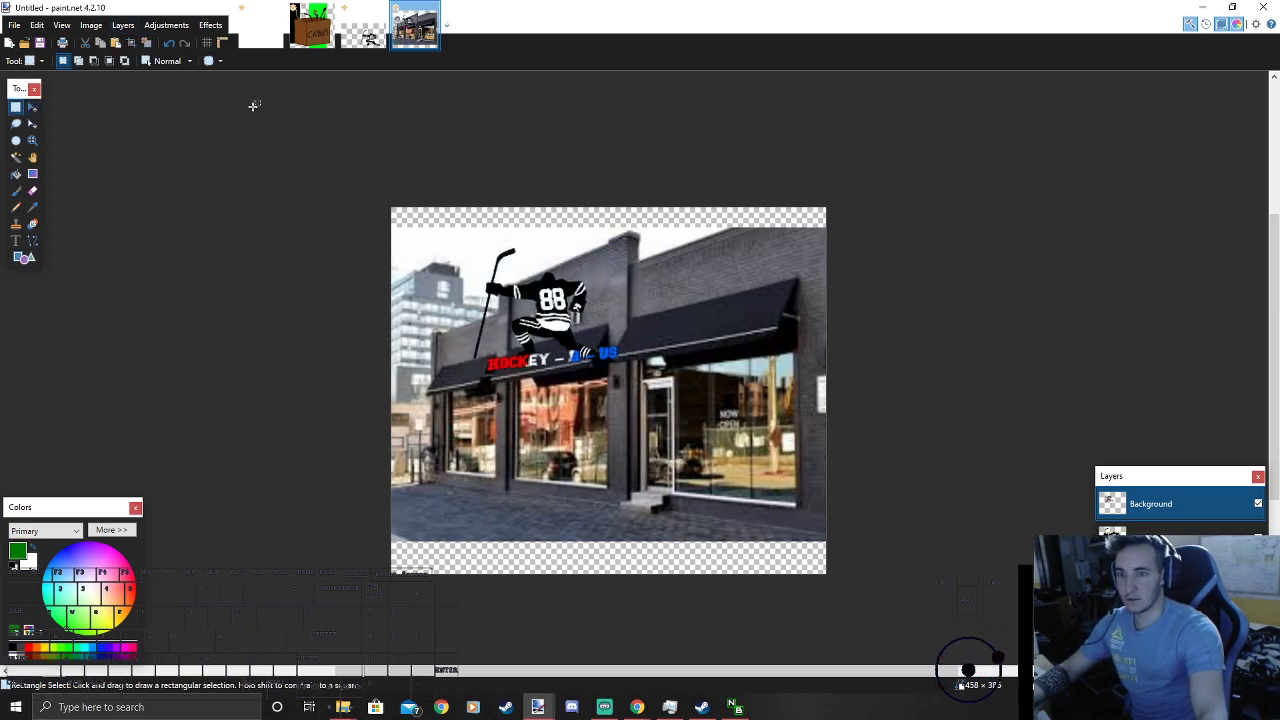
{"action": "left_click", "coordinate": [169, 43]}
{"action": "left_click", "coordinate": [166, 25]}
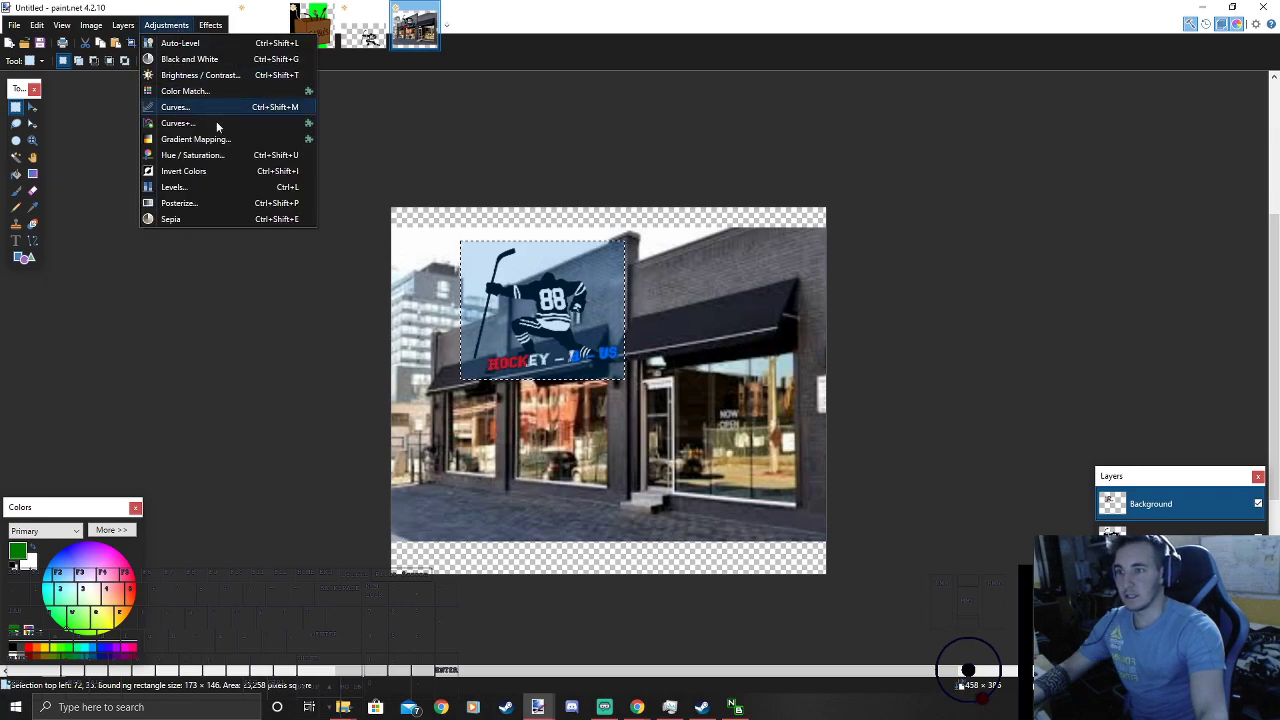
{"action": "left_click", "coordinate": [103, 140]}
{"action": "left_click", "coordinate": [166, 25]}
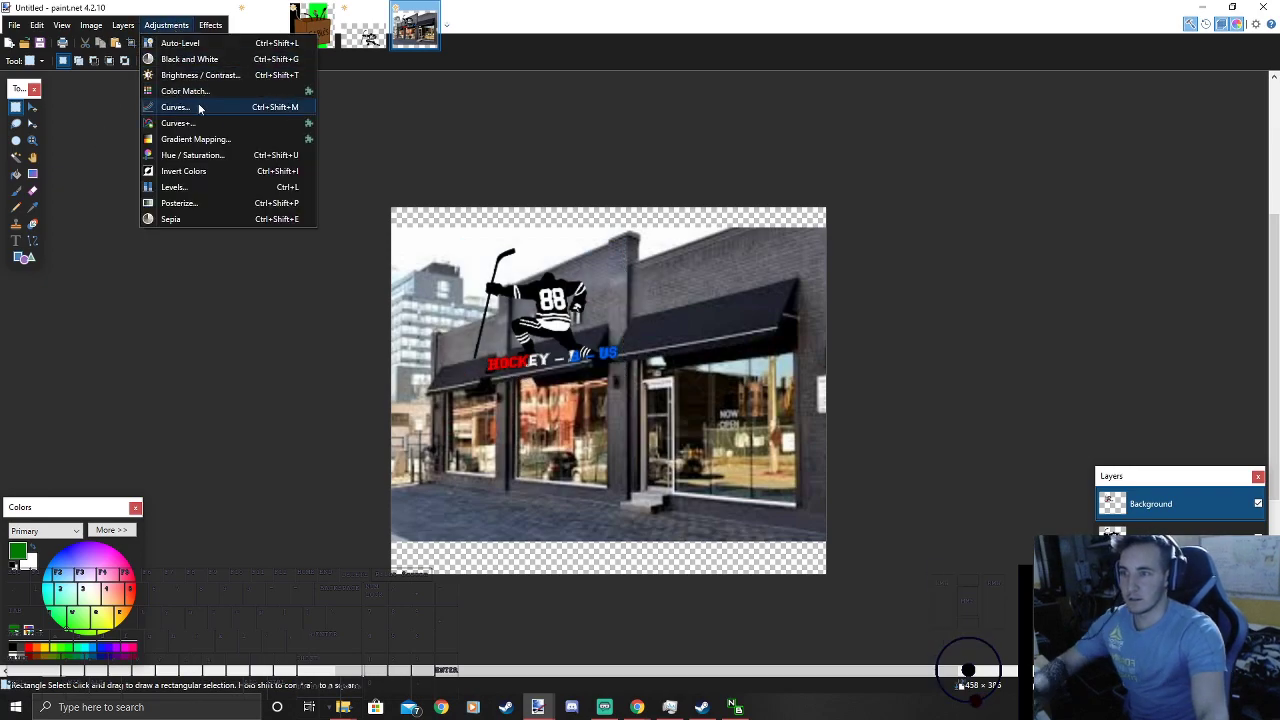
Step: Tilt the logo to match the wall's perspective with Rotate / Zoom, using Roll / Rotate values of 0.00, 180.00 and about 34.20
{"action": "left_click", "coordinate": [123, 25]}
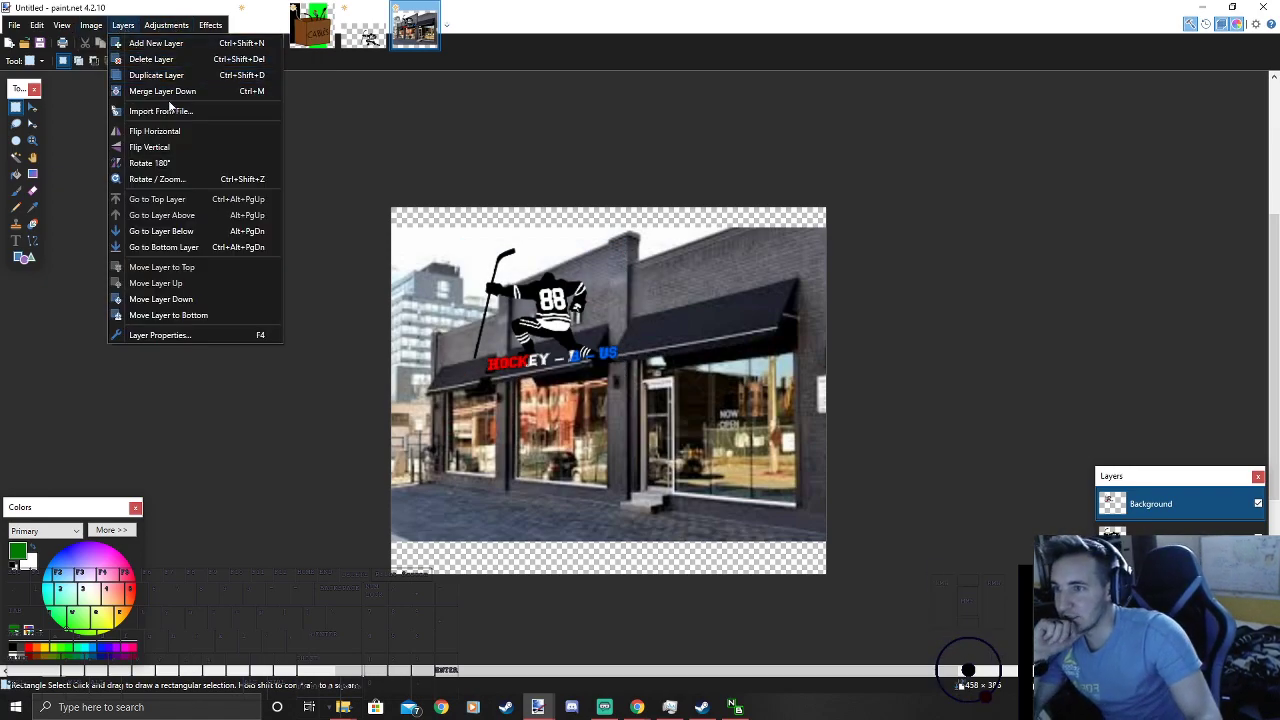
{"action": "left_click", "coordinate": [160, 179]}
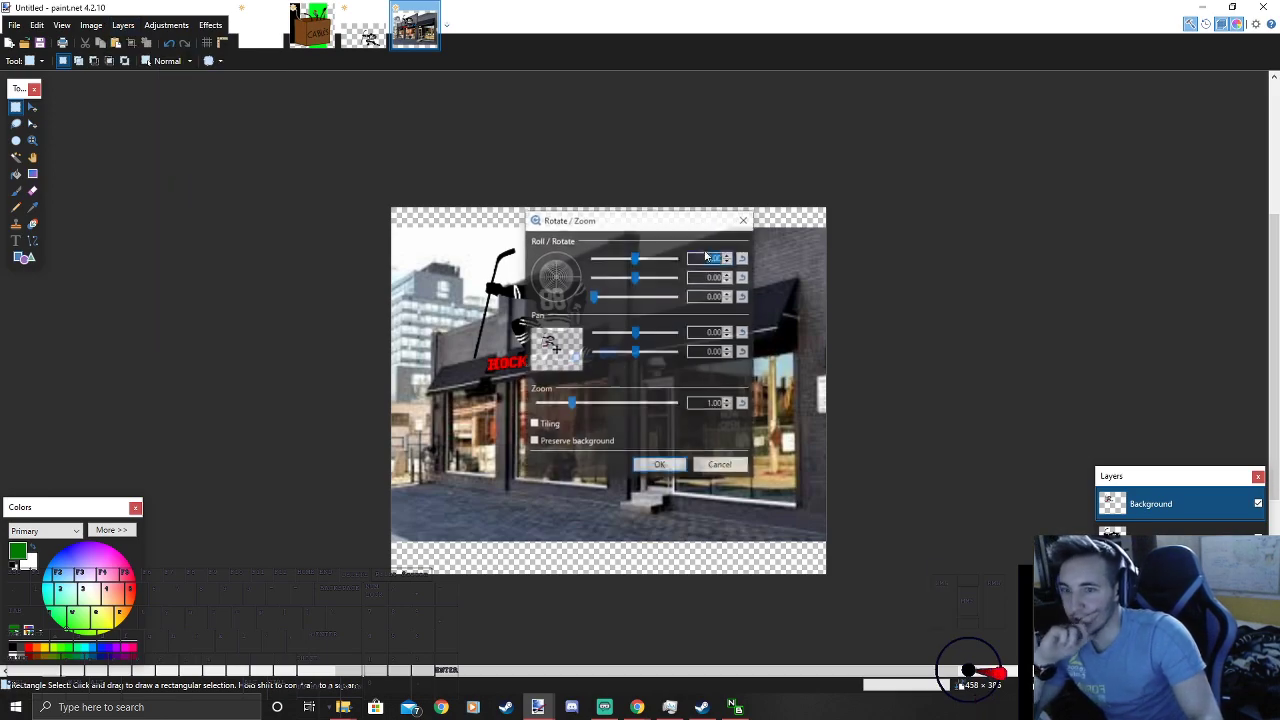
{"action": "left_click_drag", "start_coordinate": [616, 222], "coordinate": [832, 215]}
{"action": "left_click_drag", "start_coordinate": [770, 273], "coordinate": [764, 272]}
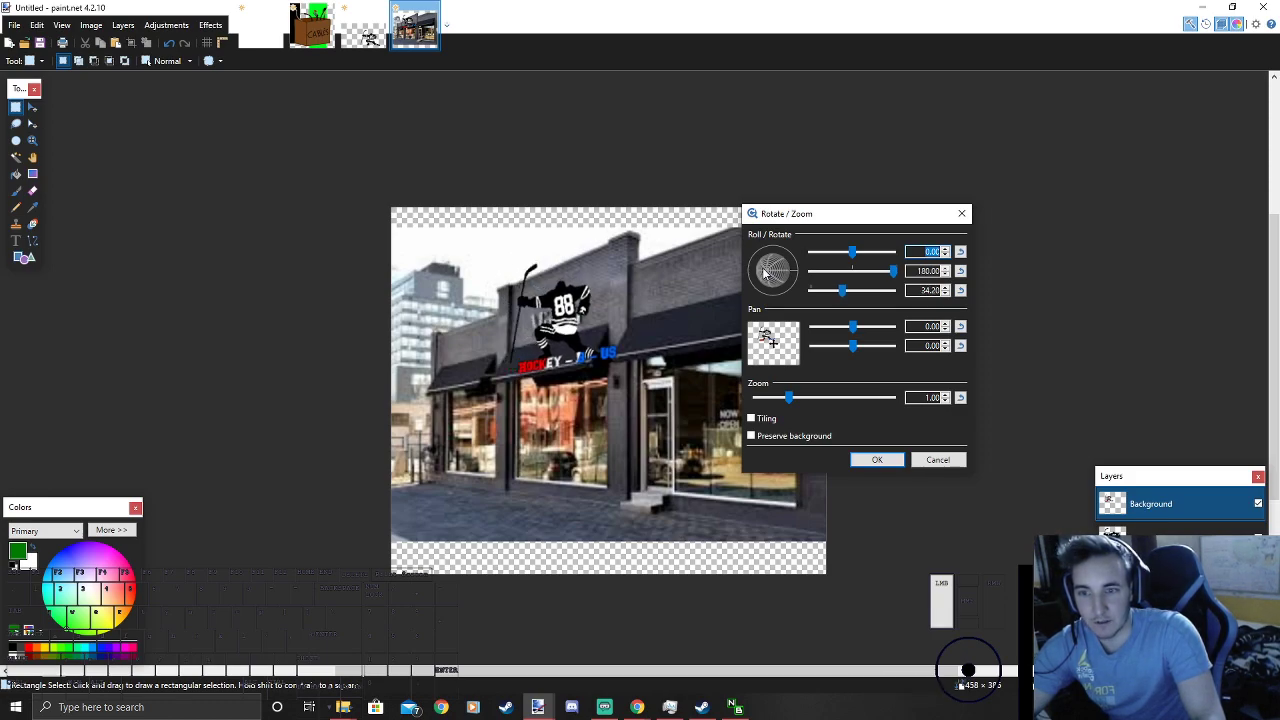
{"action": "left_click", "coordinate": [877, 459]}
Step: Move the tilted logo slightly up on the storefront wall and finish the move
{"action": "left_click", "coordinate": [33, 108]}
{"action": "left_click_drag", "start_coordinate": [622, 296], "coordinate": [622, 281]}
{"action": "scroll", "coordinate": [467, 319], "scroll_direction": "up", "scroll_amount": 2}
{"action": "scroll", "coordinate": [467, 319], "scroll_direction": "up", "scroll_amount": 2}
{"action": "key", "text": "Return"}
{"action": "left_click", "coordinate": [1190, 570]}
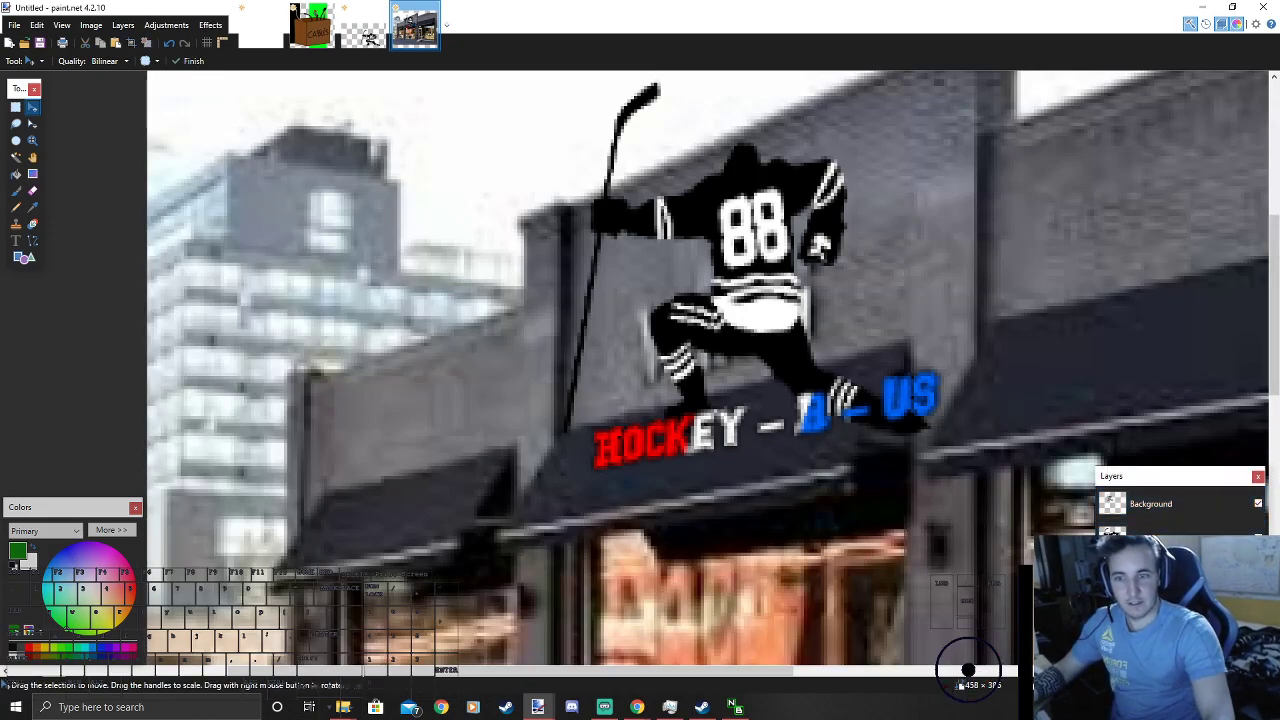
Step: Select a narrow wall strip about 8 × 35 px beside the player's bent knee and stretch it to 16 px wide over the white remnant
{"action": "scroll", "coordinate": [674, 359], "scroll_direction": "up", "scroll_amount": 2}
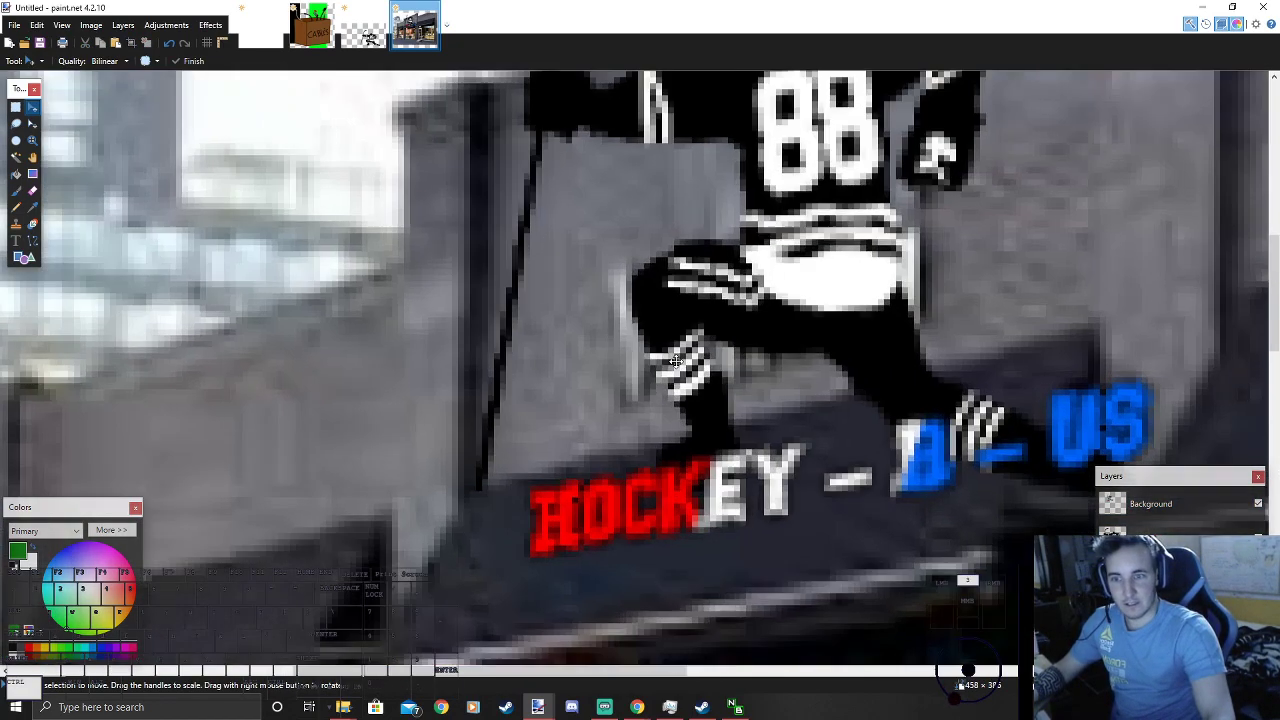
{"action": "left_click", "coordinate": [15, 107]}
{"action": "left_click_drag", "start_coordinate": [543, 227], "coordinate": [597, 458]}
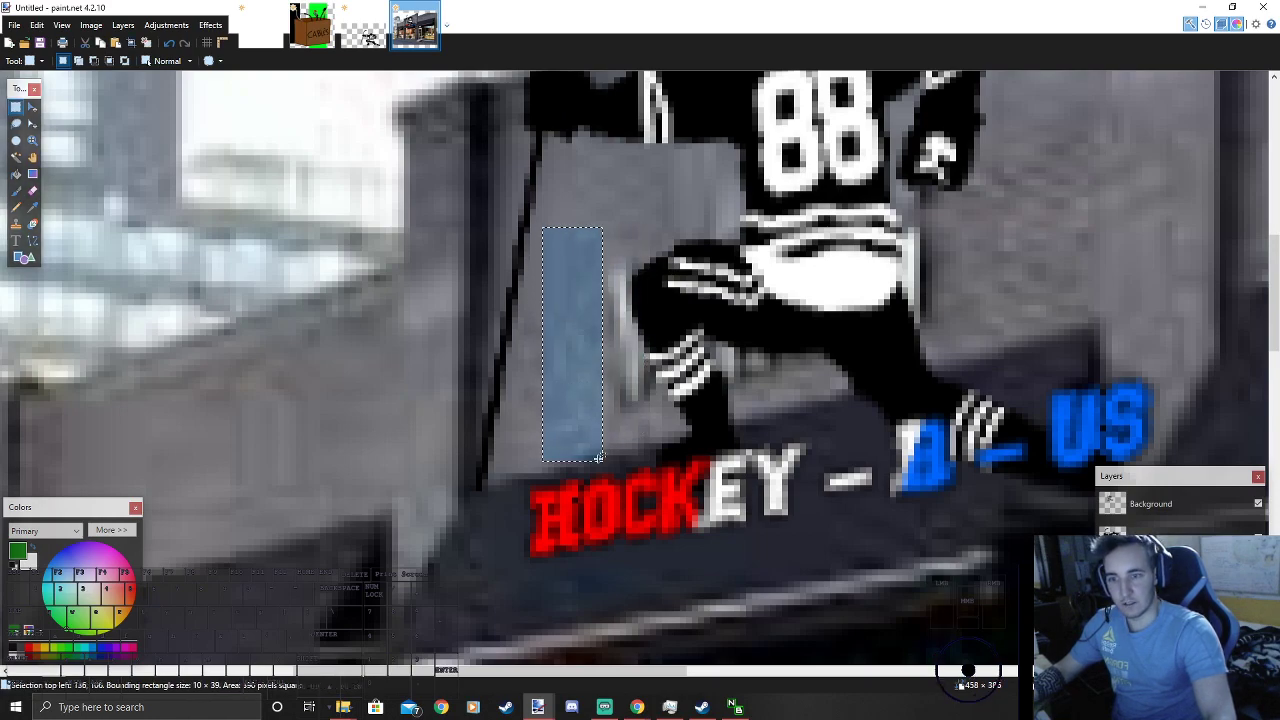
{"action": "left_click_drag", "start_coordinate": [566, 220], "coordinate": [614, 432]}
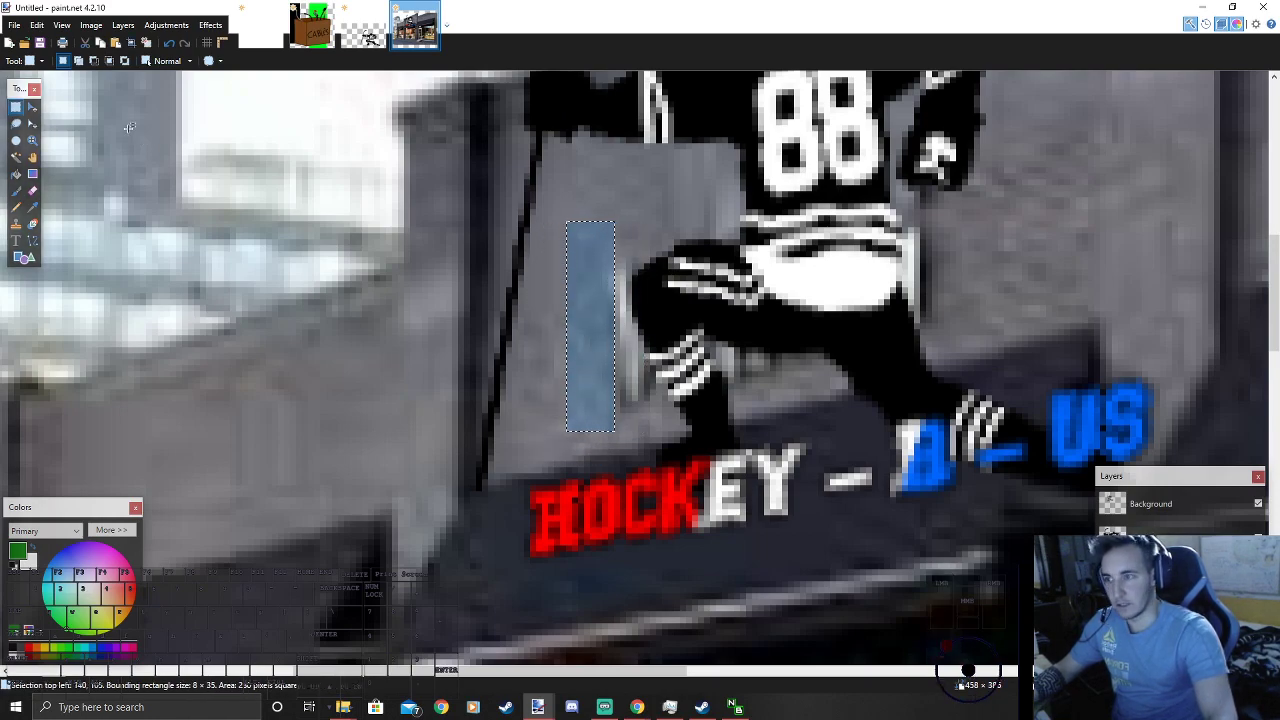
{"action": "left_click", "coordinate": [33, 108]}
{"action": "left_click_drag", "start_coordinate": [616, 327], "coordinate": [664, 323]}
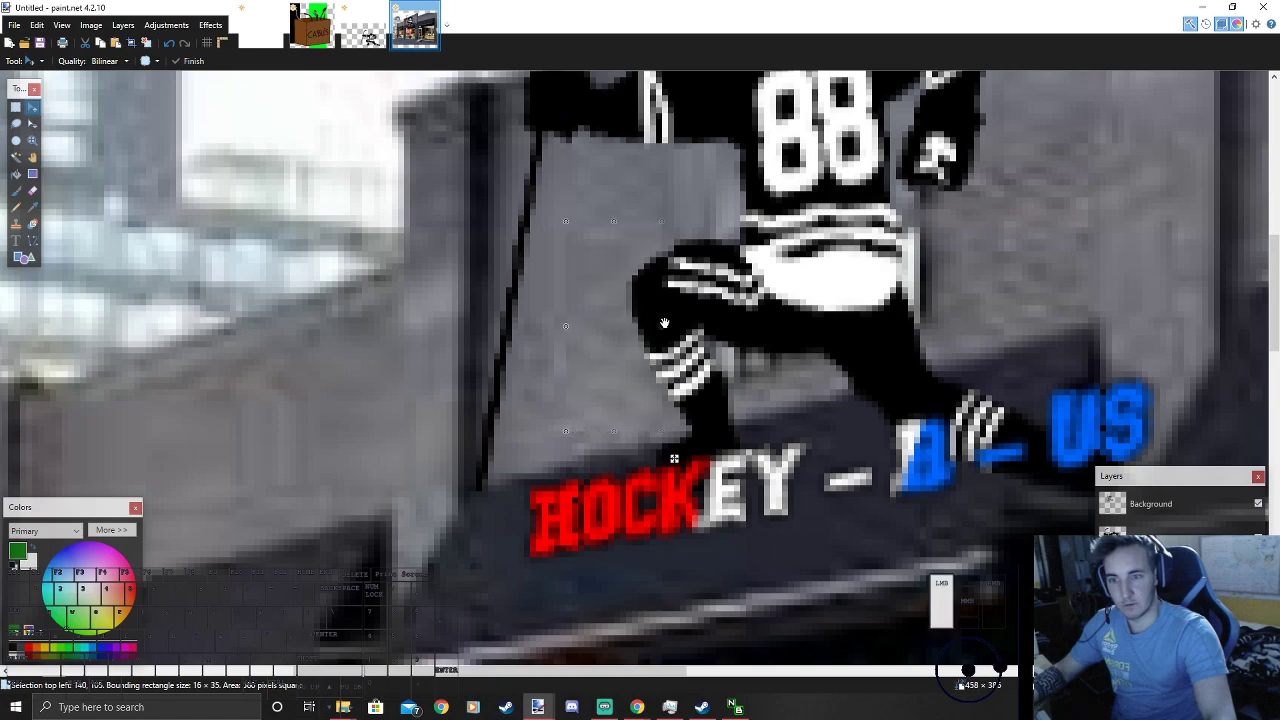
{"action": "key", "text": "Return"}
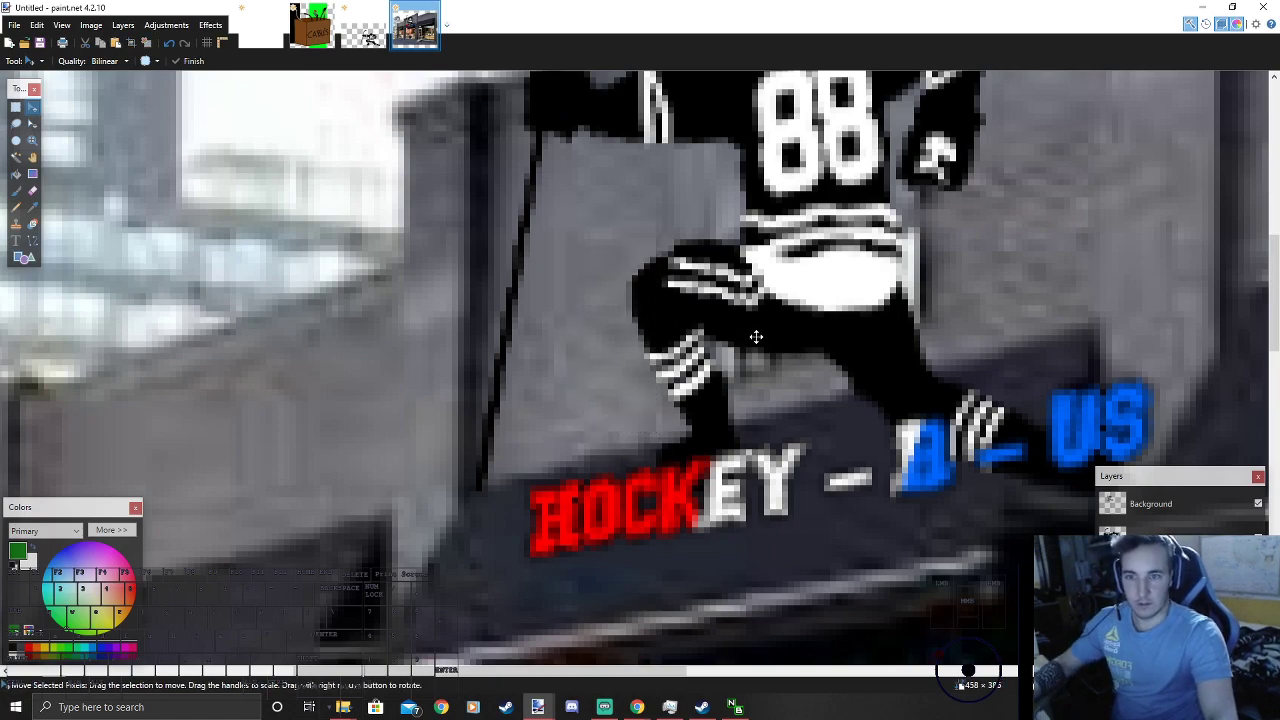
Step: Sample the wall's grey and paint over the white remnant behind the player's waist with a 14 px brush at 42% hardness
{"action": "left_click", "coordinate": [17, 191]}
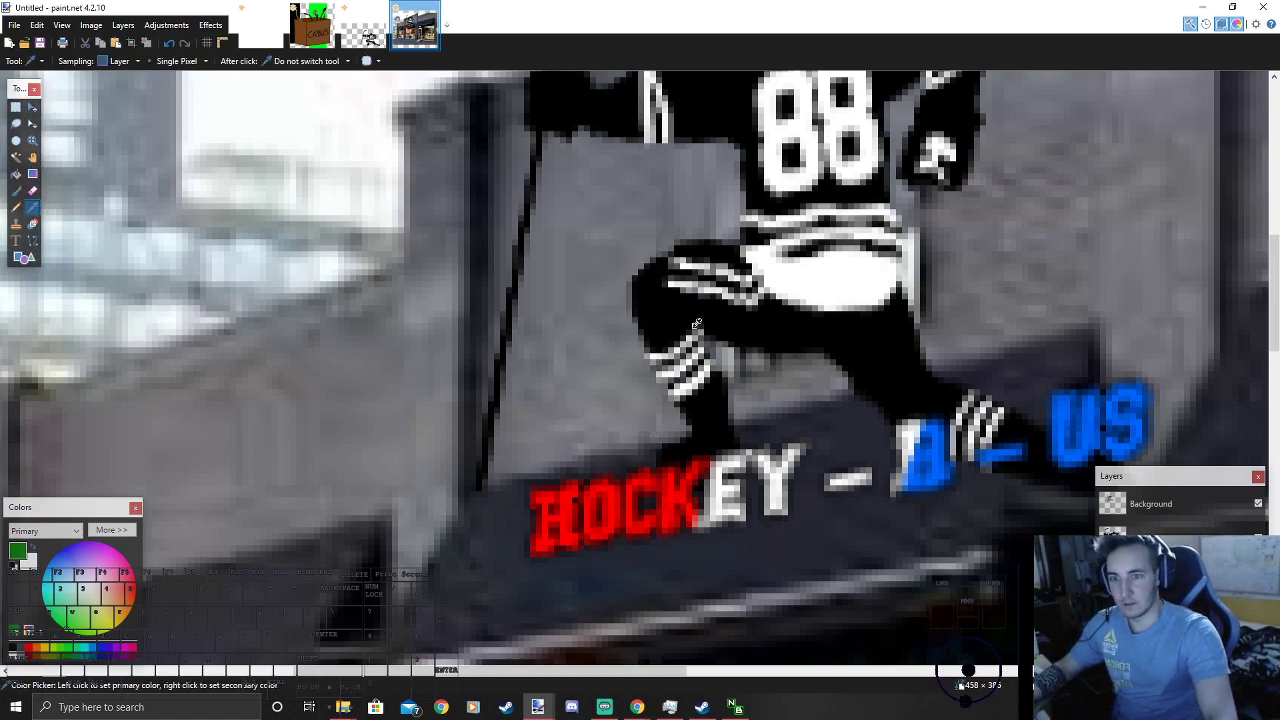
{"action": "left_click", "coordinate": [17, 191]}
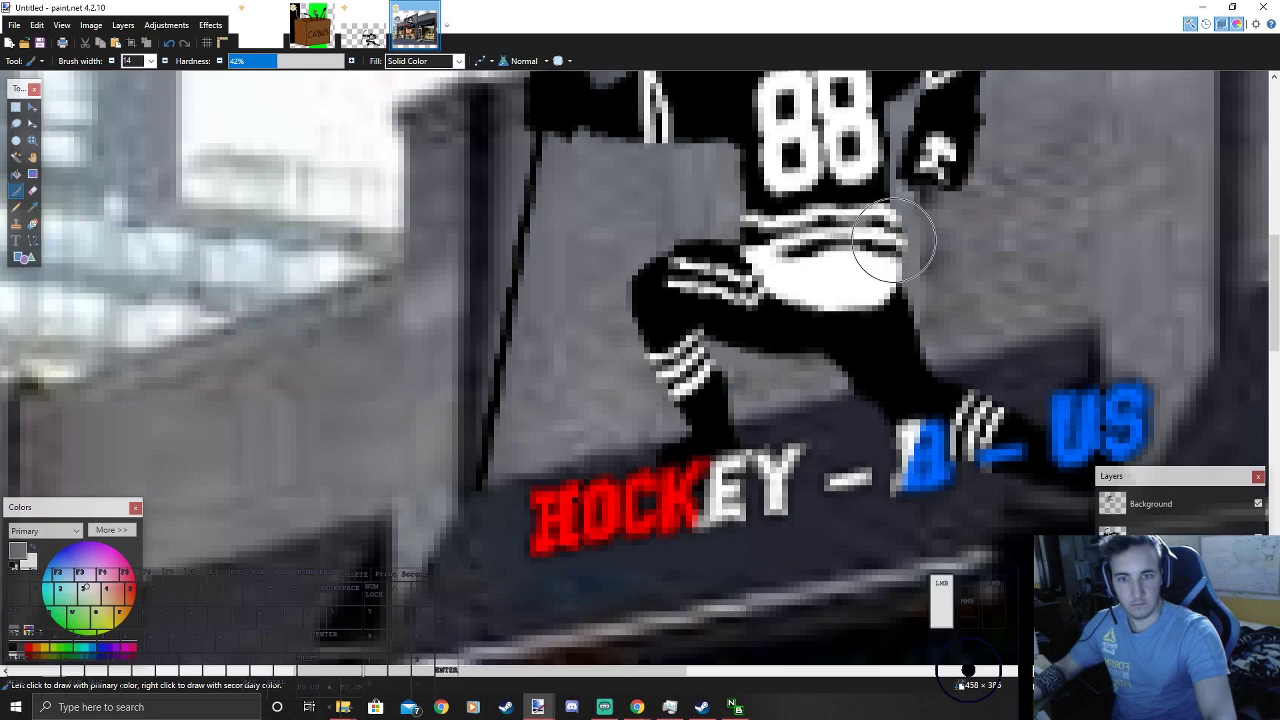
{"action": "scroll", "coordinate": [681, 294], "scroll_direction": "down", "scroll_amount": 6}
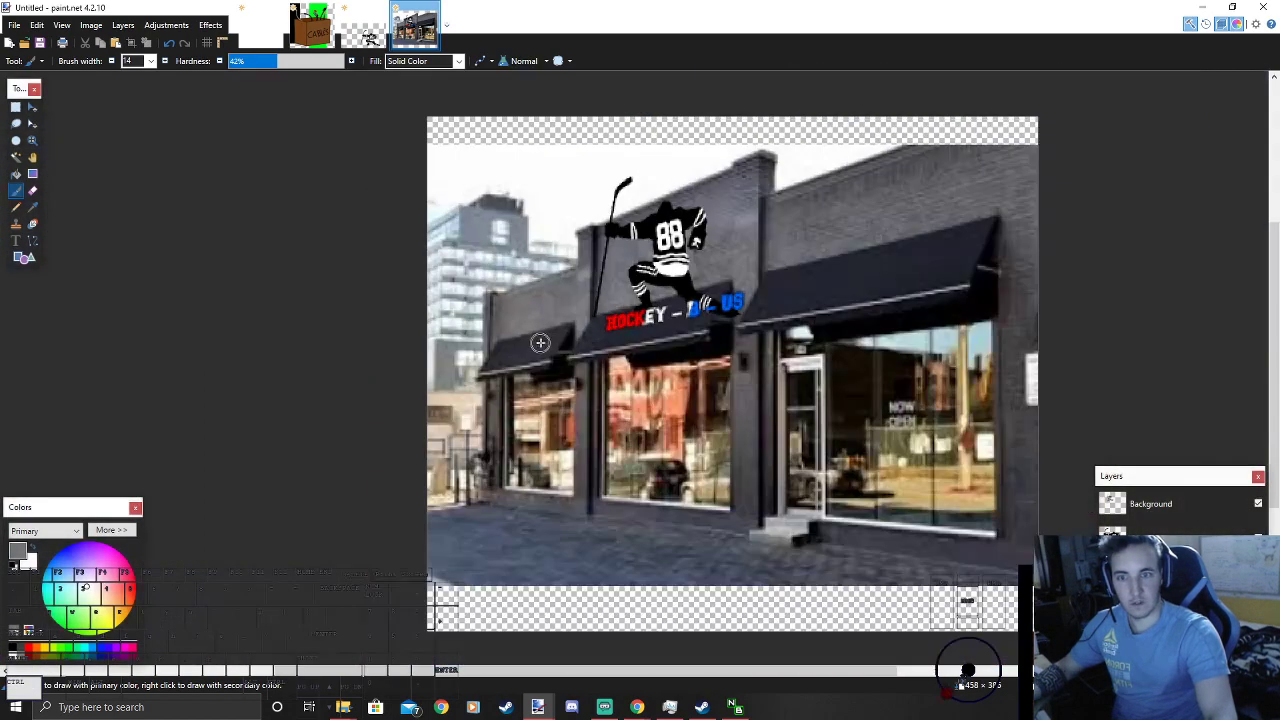
{"action": "key", "text": "s"}
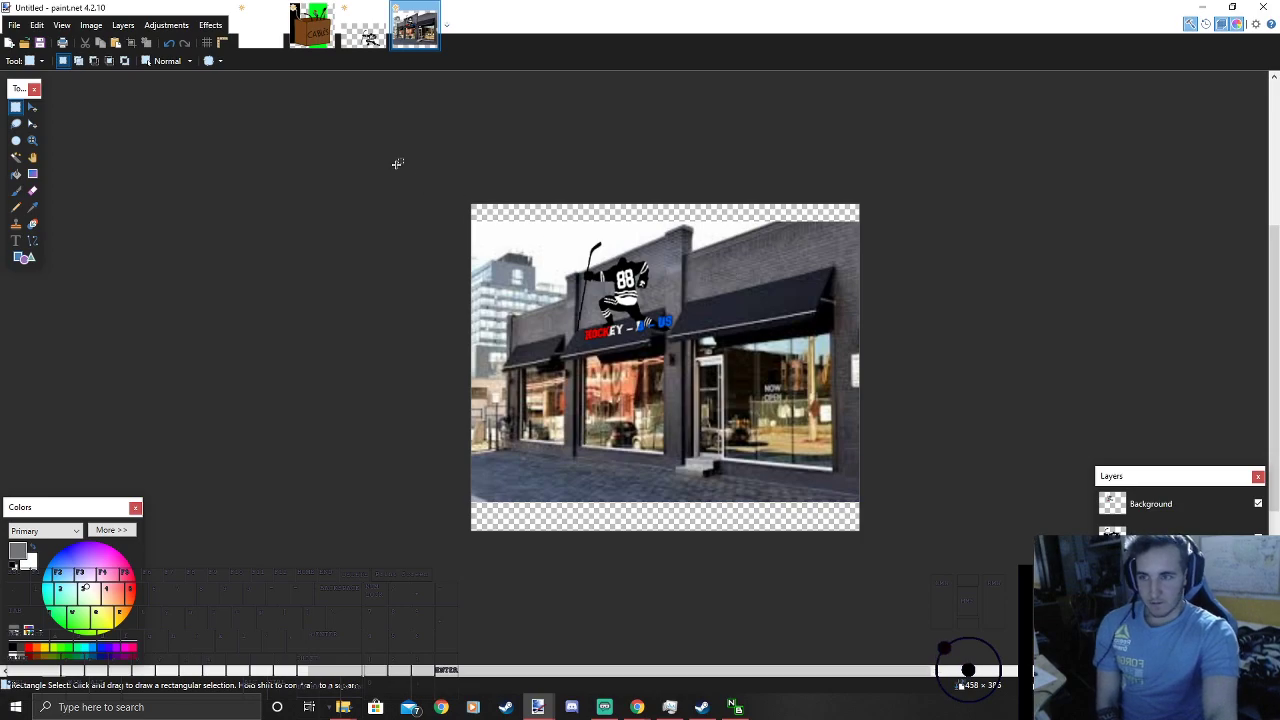
Step: Inspect the properties of Layer 2 and toggle the storefront and logo layers' visibility to compare them
{"action": "left_click", "coordinate": [1230, 504]}
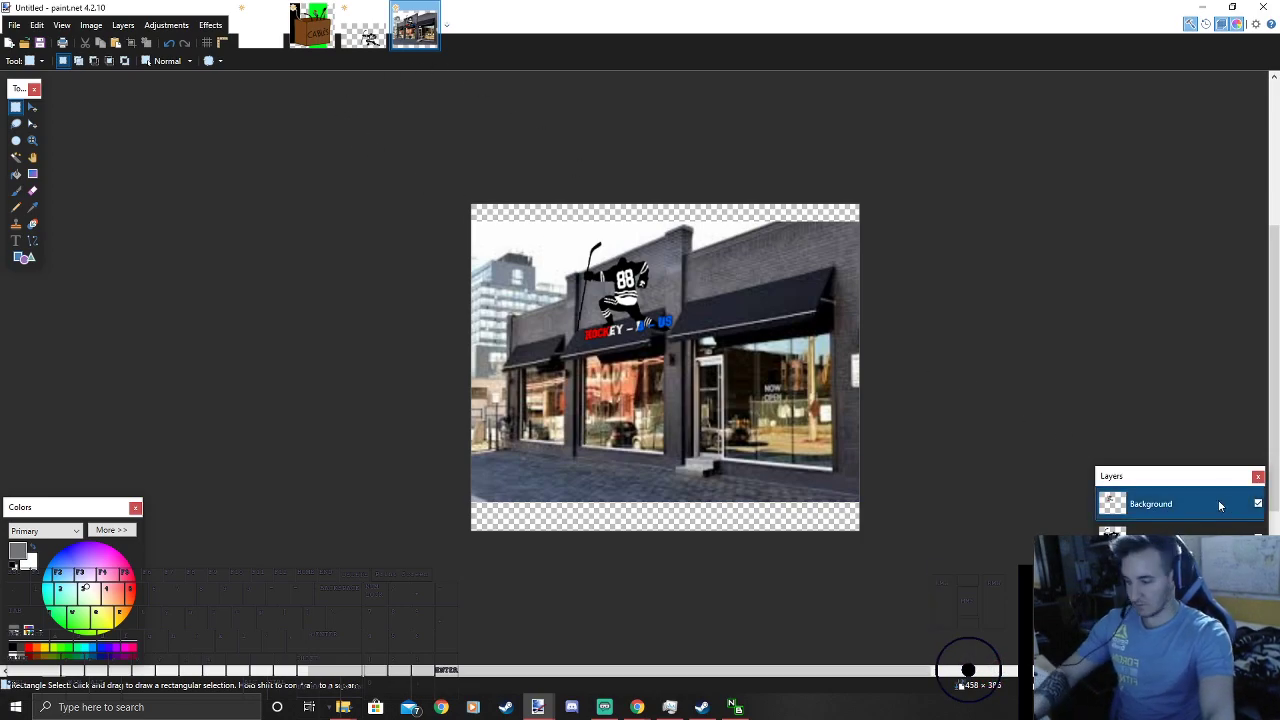
{"action": "left_click", "coordinate": [1200, 573]}
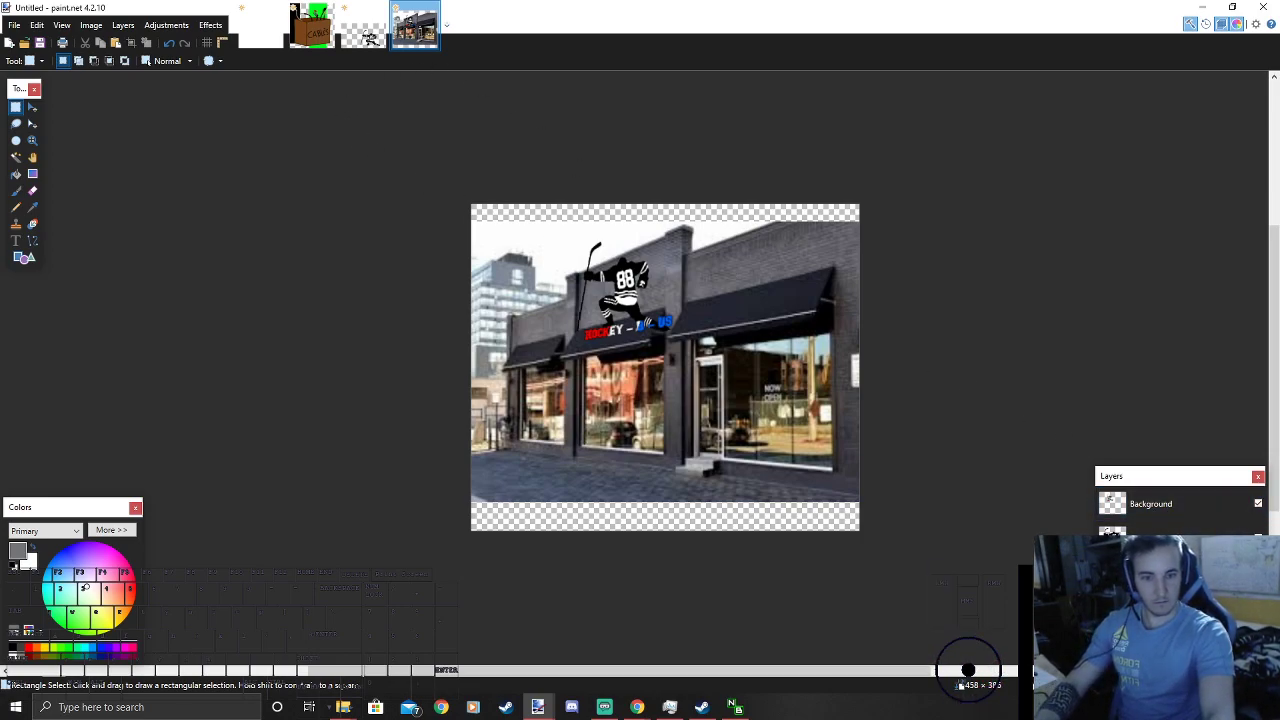
{"action": "double_click", "coordinate": [1200, 573]}
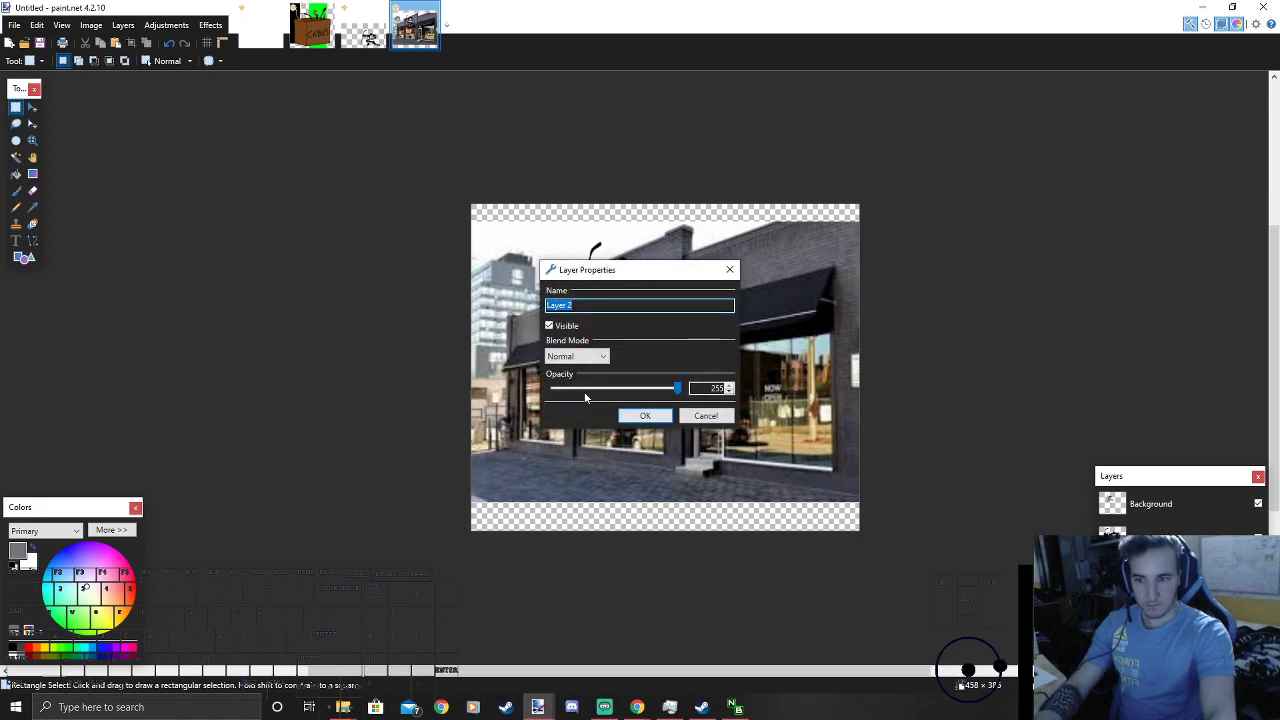
{"action": "left_click", "coordinate": [646, 415]}
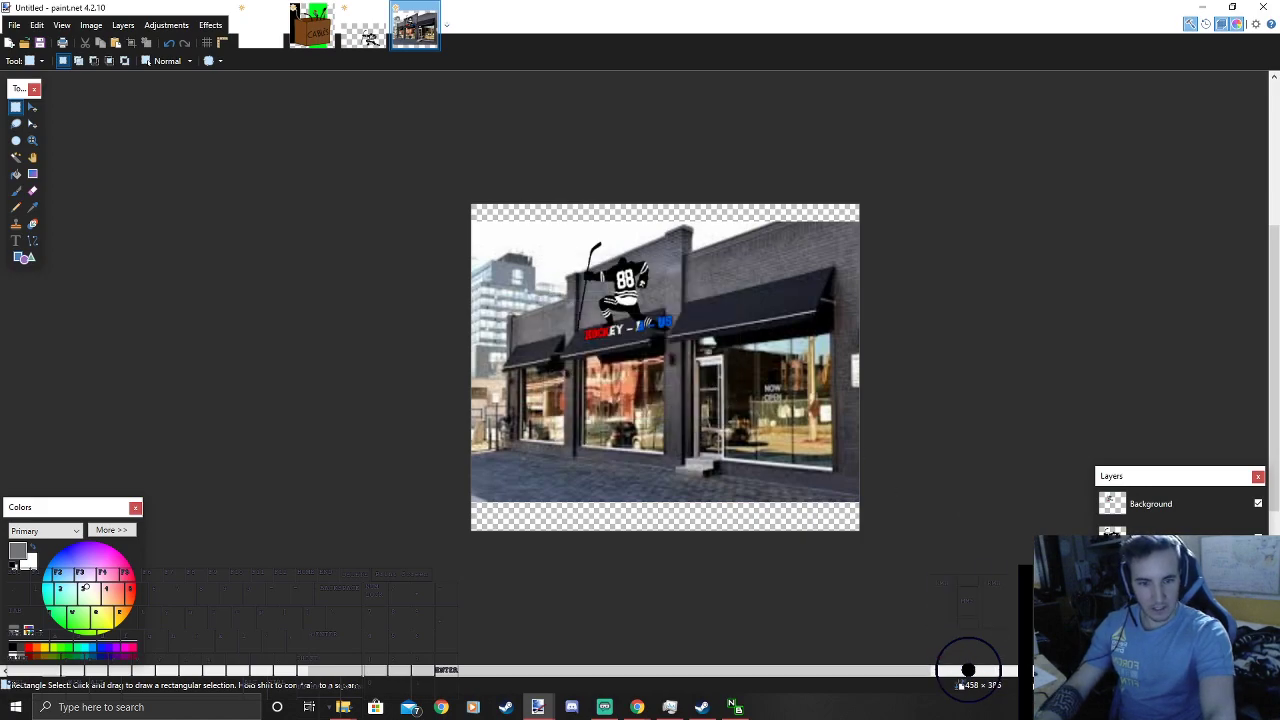
{"action": "left_click", "coordinate": [1258, 538]}
{"action": "left_click", "coordinate": [1153, 502]}
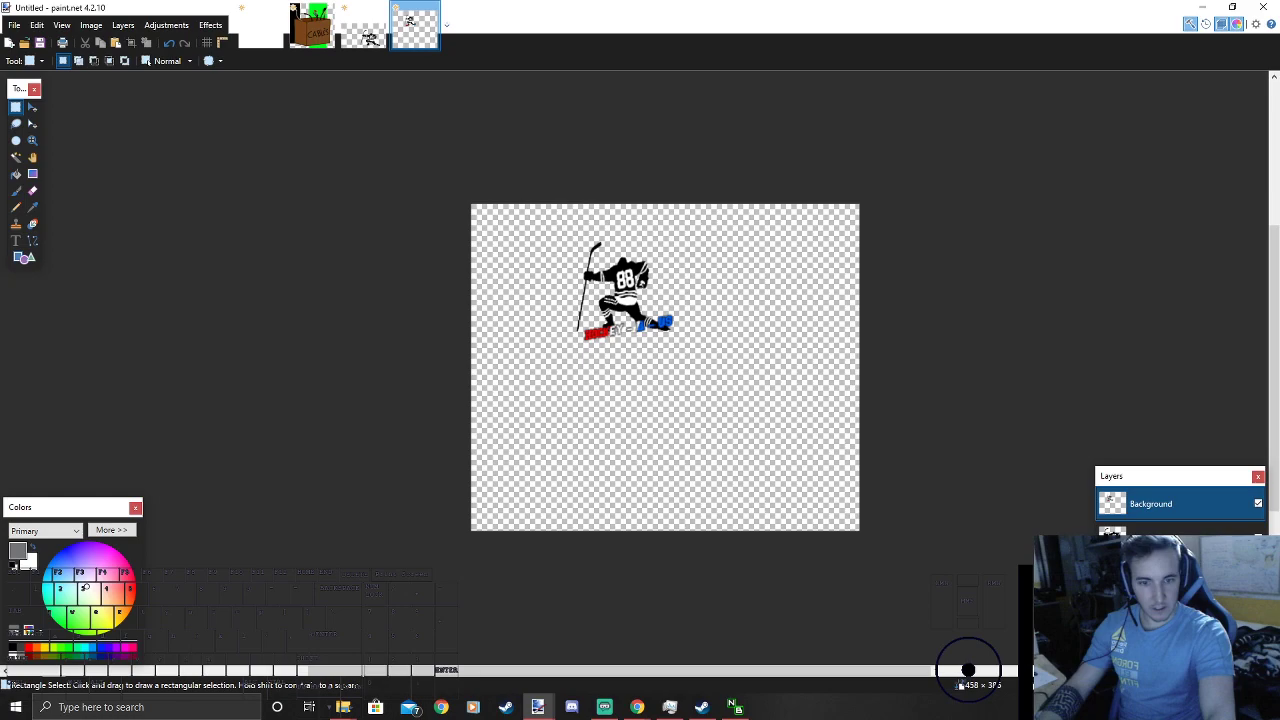
{"action": "left_click", "coordinate": [1258, 538]}
{"action": "left_click", "coordinate": [1258, 504]}
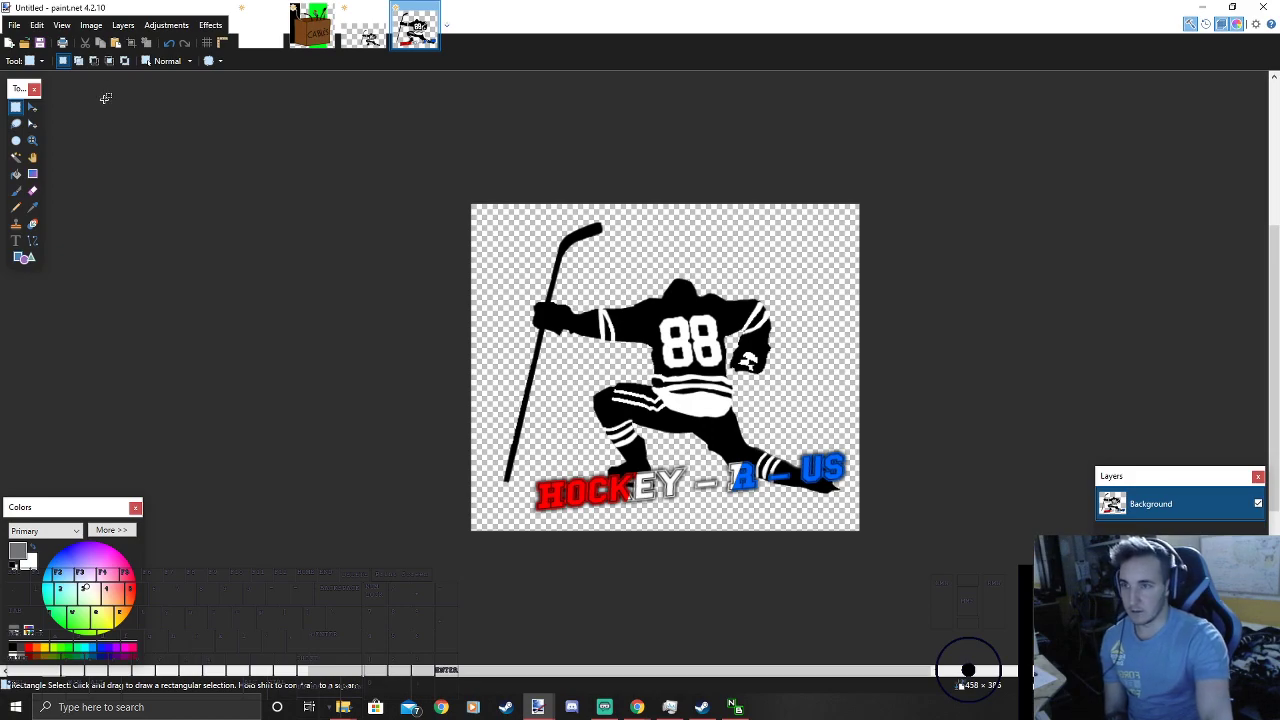
Step: Close the box of cables image, switch to the hockey player cutout image and clear its selection
{"action": "left_click", "coordinate": [329, 9]}
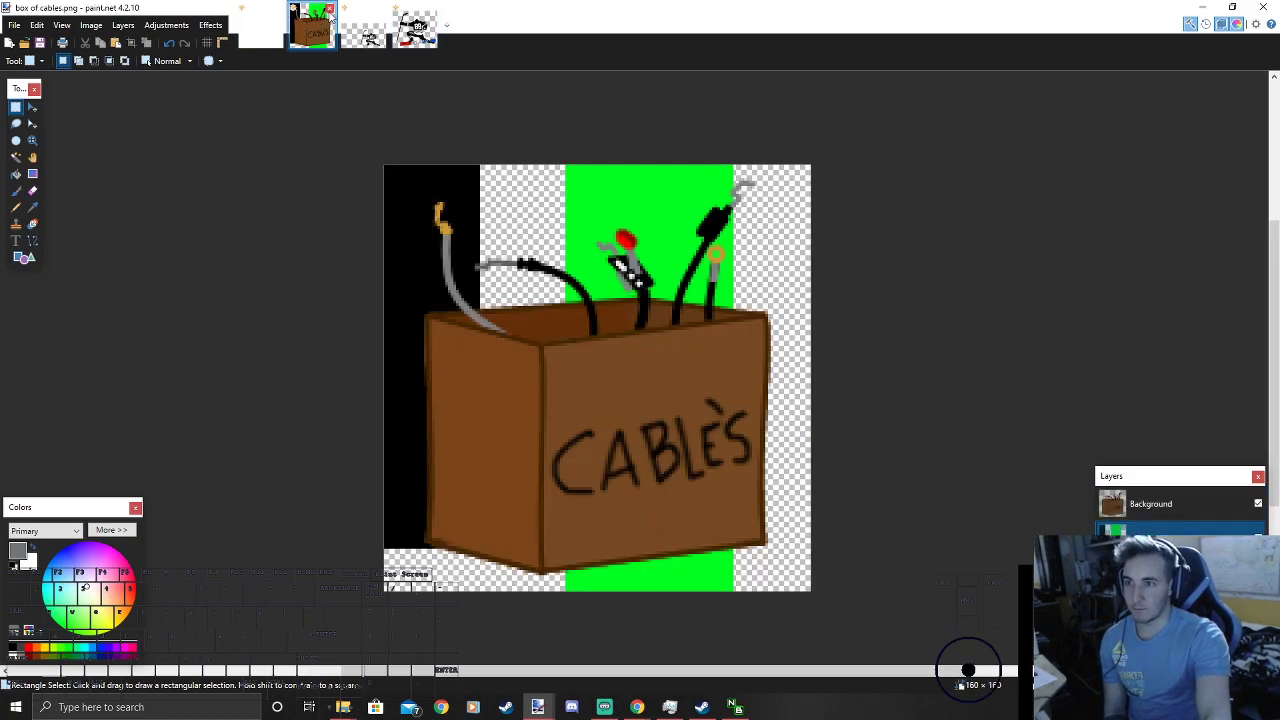
{"action": "left_click", "coordinate": [624, 443]}
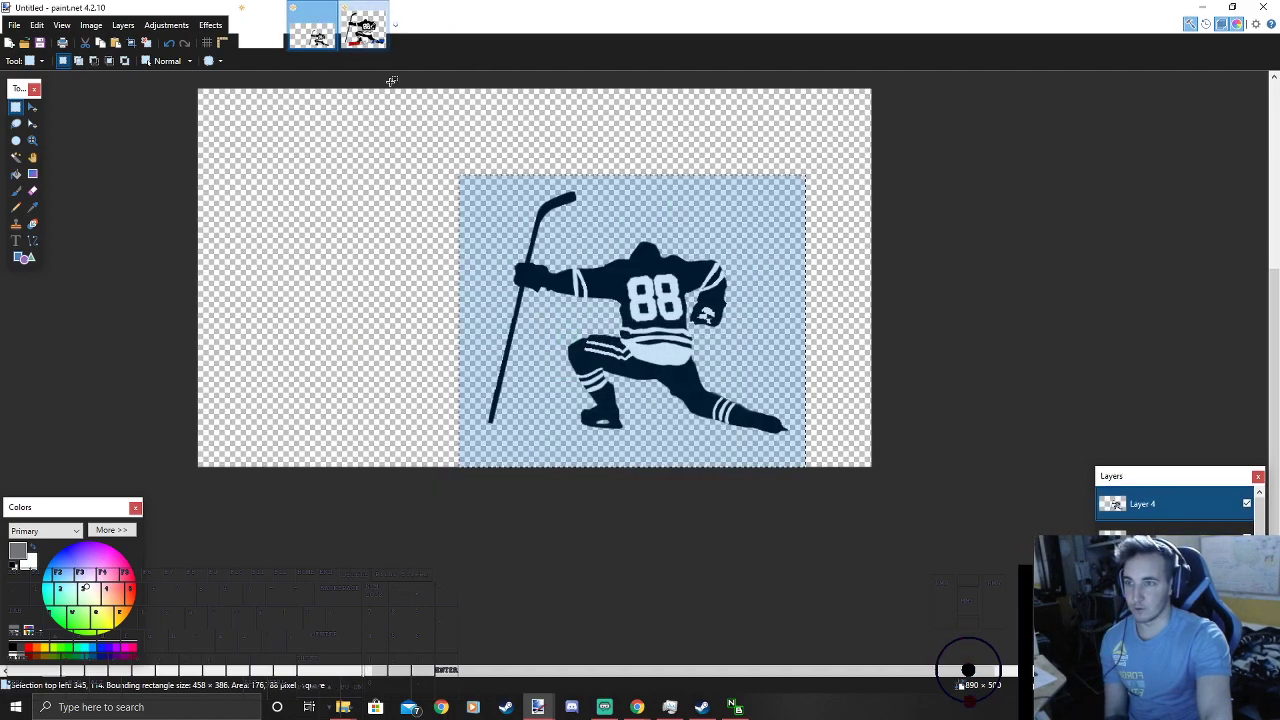
{"action": "left_click", "coordinate": [409, 142]}
Step: Show the frozen lake background and the red-jersey player layer, and hide the black silhouette on Layer 4
{"action": "scroll", "coordinate": [477, 216], "scroll_direction": "up", "scroll_amount": 2}
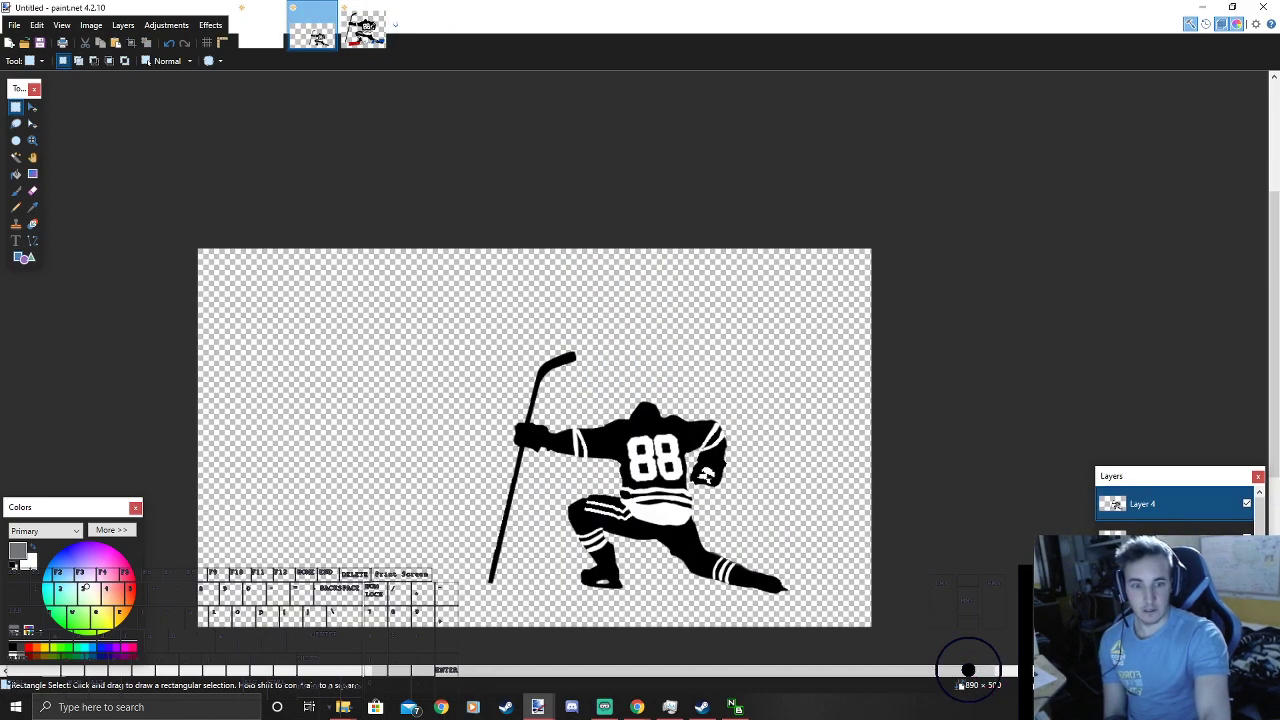
{"action": "left_click", "coordinate": [1246, 536]}
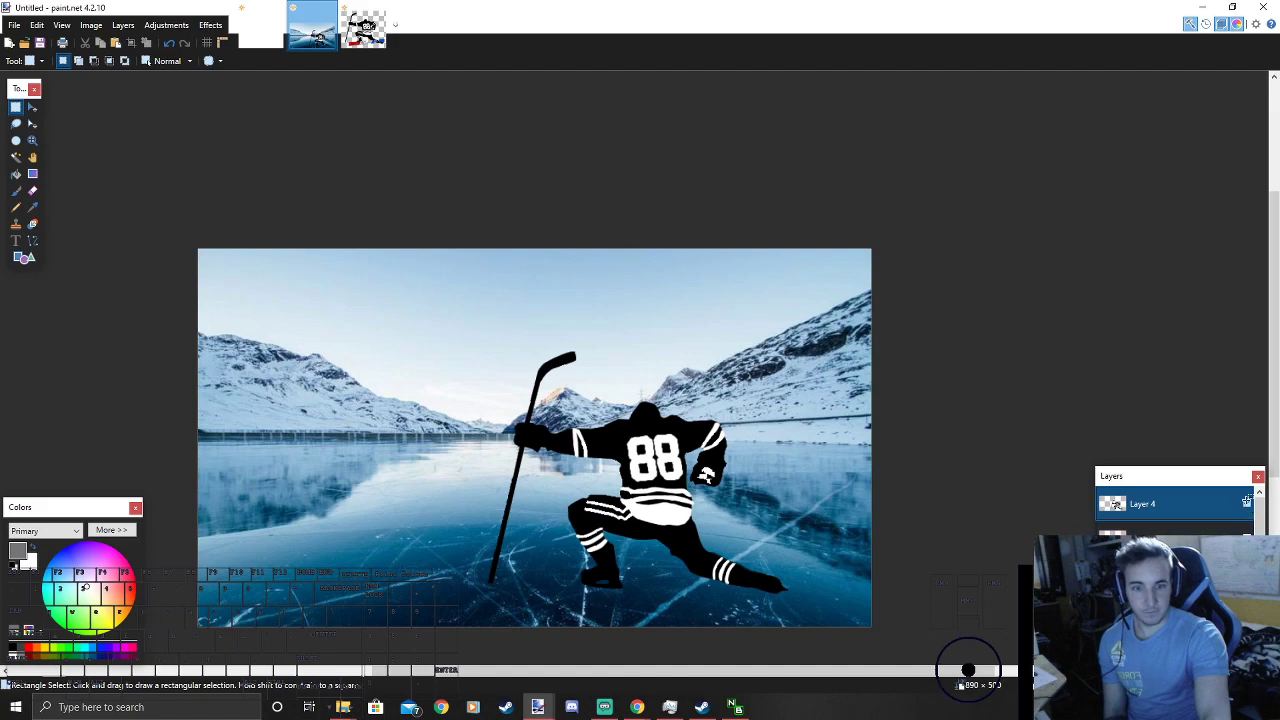
{"action": "left_click", "coordinate": [1247, 503]}
{"action": "left_click", "coordinate": [1247, 534]}
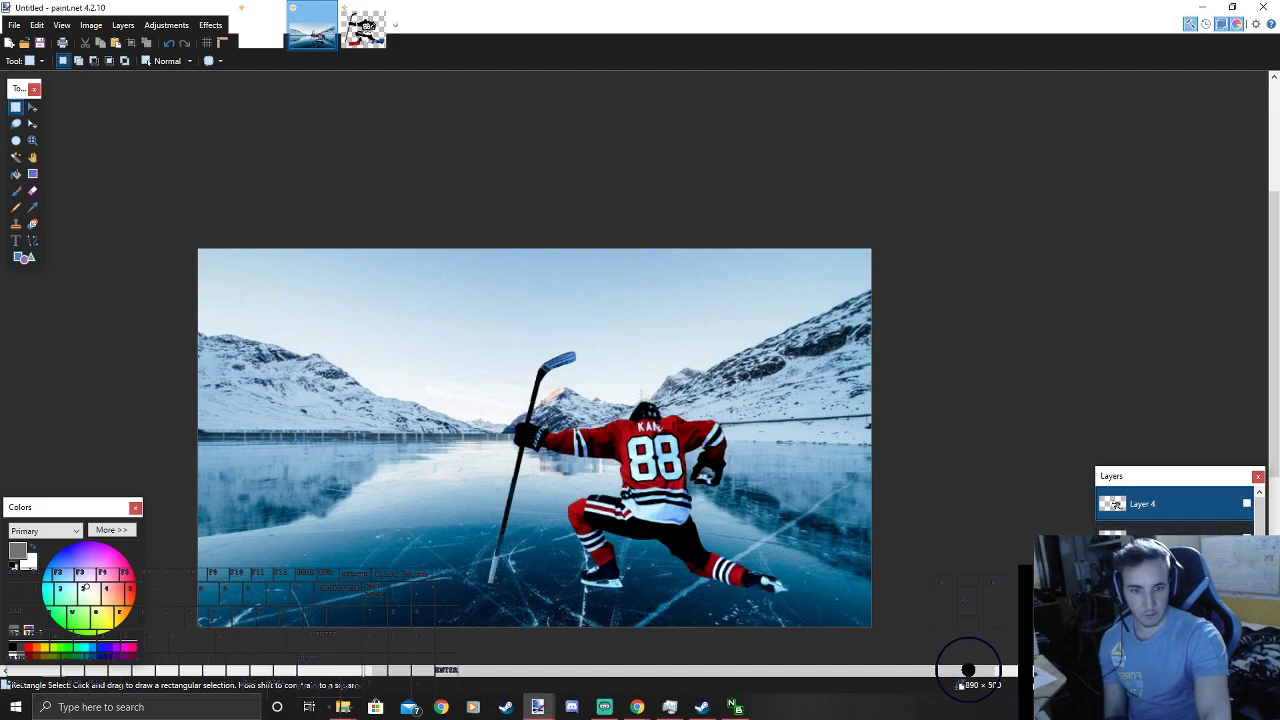
{"action": "scroll", "coordinate": [606, 529], "scroll_direction": "down", "scroll_amount": 1}
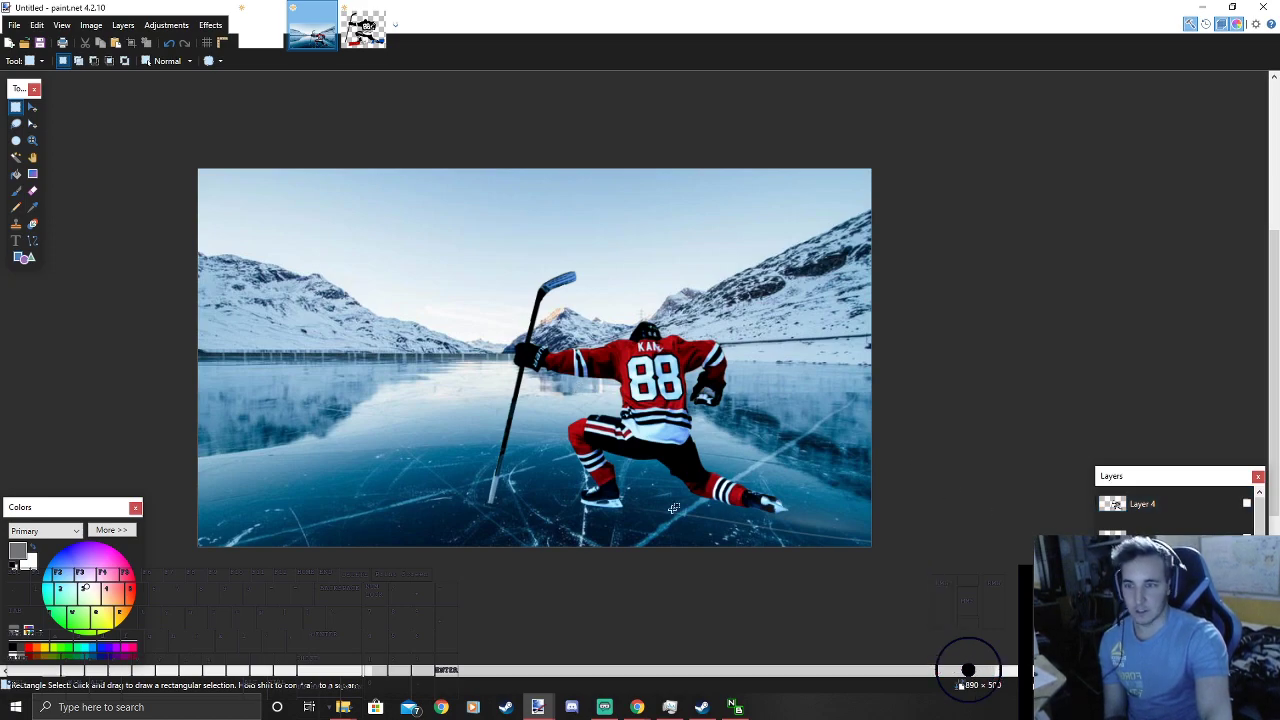
Step: Select the whole sky above the mountains with the Magic Wand at 25% tolerance, adding the missing upper and lower sky areas
{"action": "left_click", "coordinate": [15, 124]}
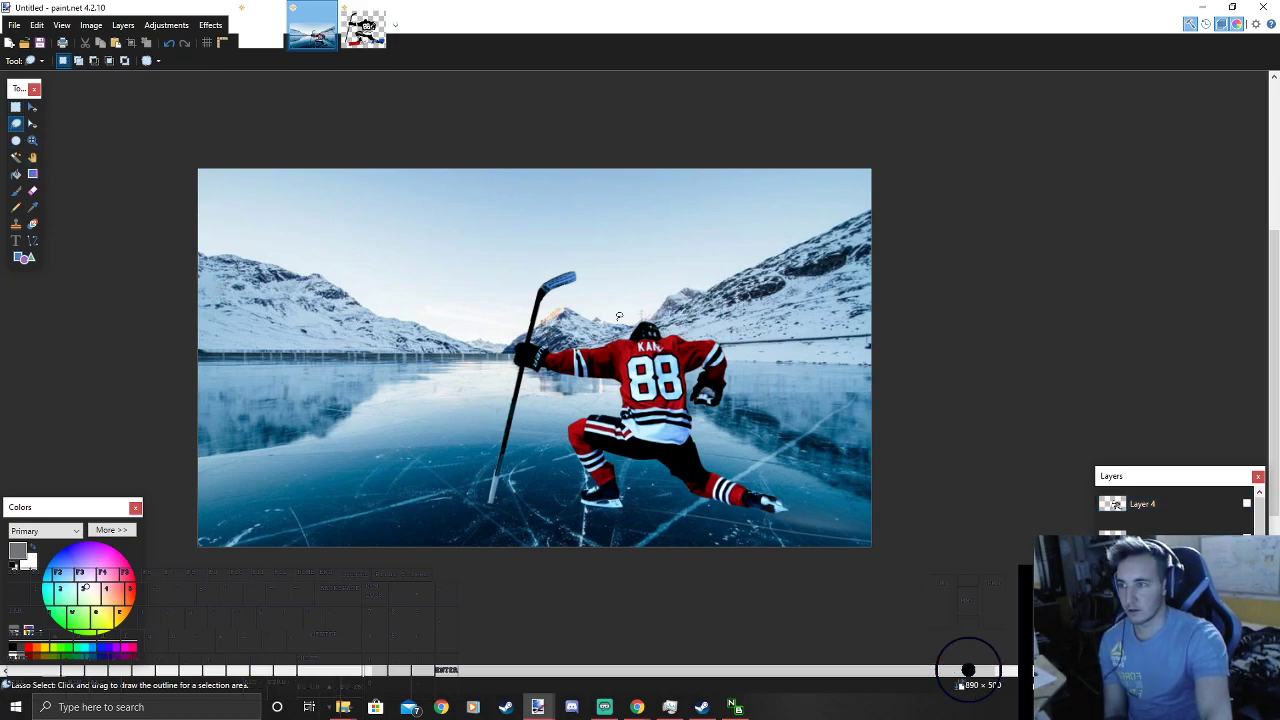
{"action": "left_click", "coordinate": [17, 158]}
{"action": "left_click", "coordinate": [356, 226]}
{"action": "left_click", "coordinate": [307, 64]}
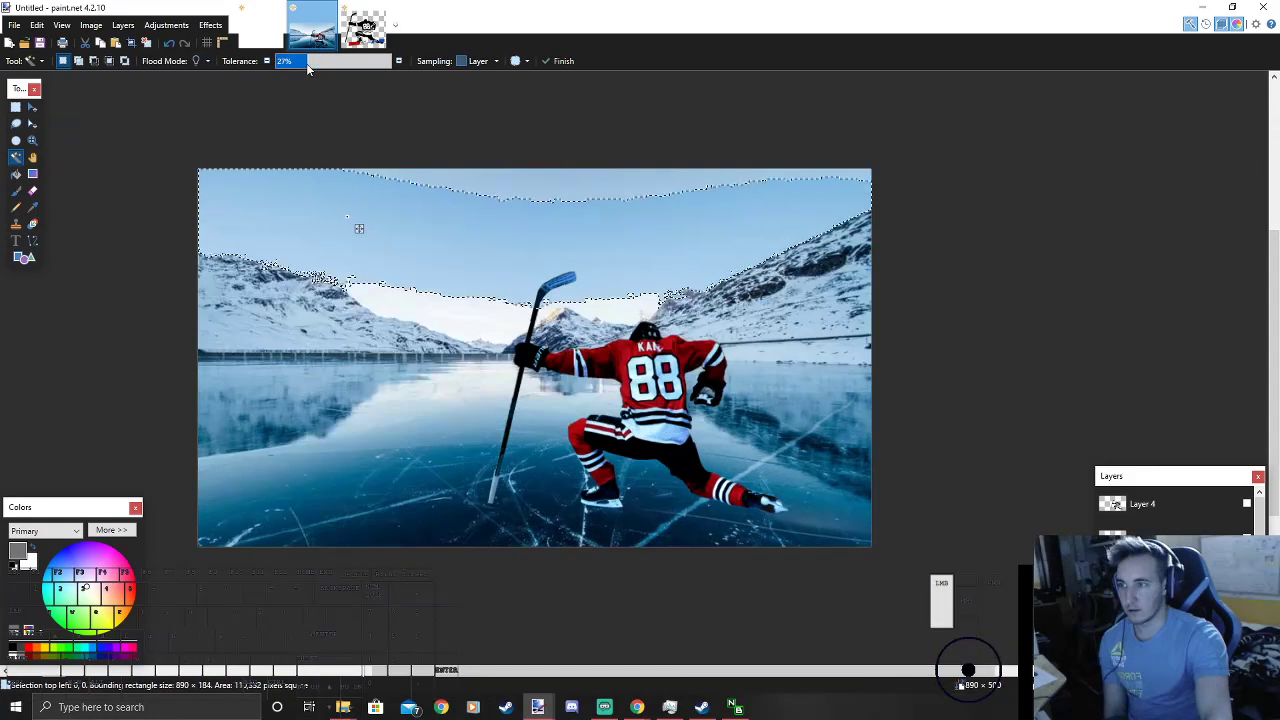
{"action": "left_click_drag", "start_coordinate": [307, 64], "coordinate": [304, 64]}
{"action": "left_click", "coordinate": [543, 180], "text": "ctrl"}
{"action": "left_click", "coordinate": [500, 327], "text": "ctrl"}
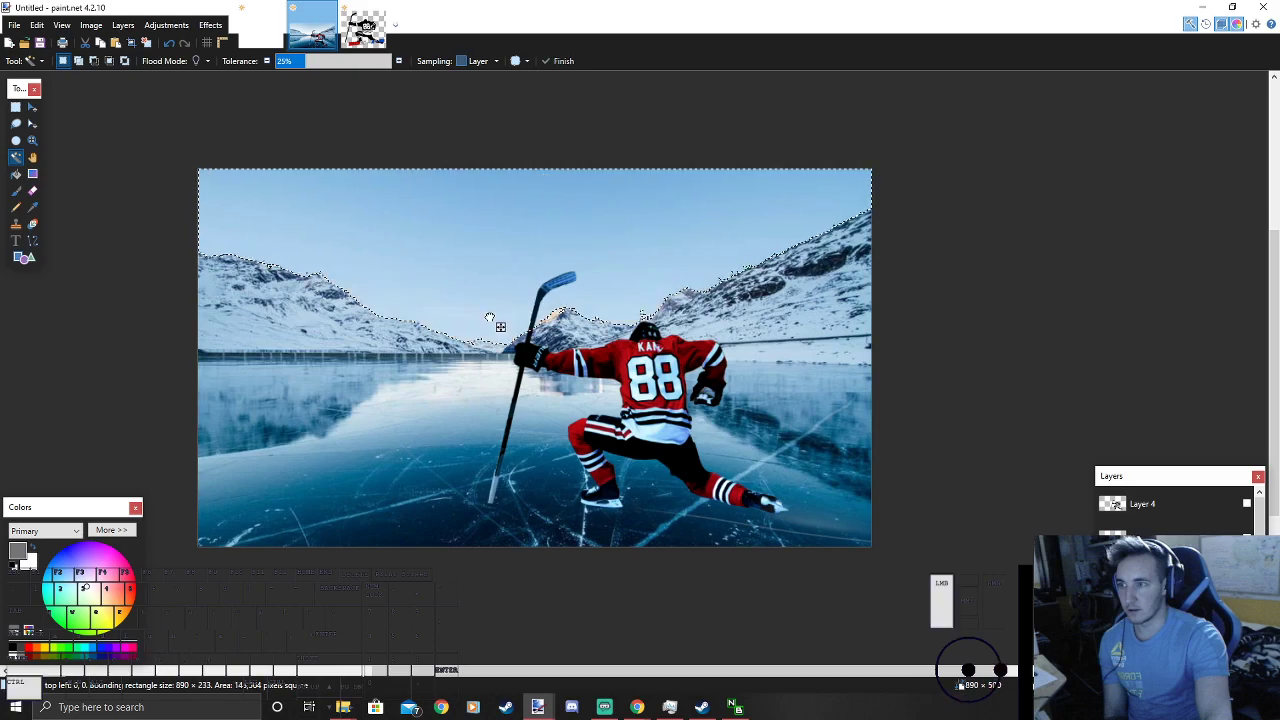
Step: Extend the sky selection with Lasso Select along the ridges behind the stick, the helmet and the mountain slope beyond the player
{"action": "scroll", "coordinate": [549, 314], "scroll_direction": "up", "scroll_amount": 2, "text": "ctrl"}
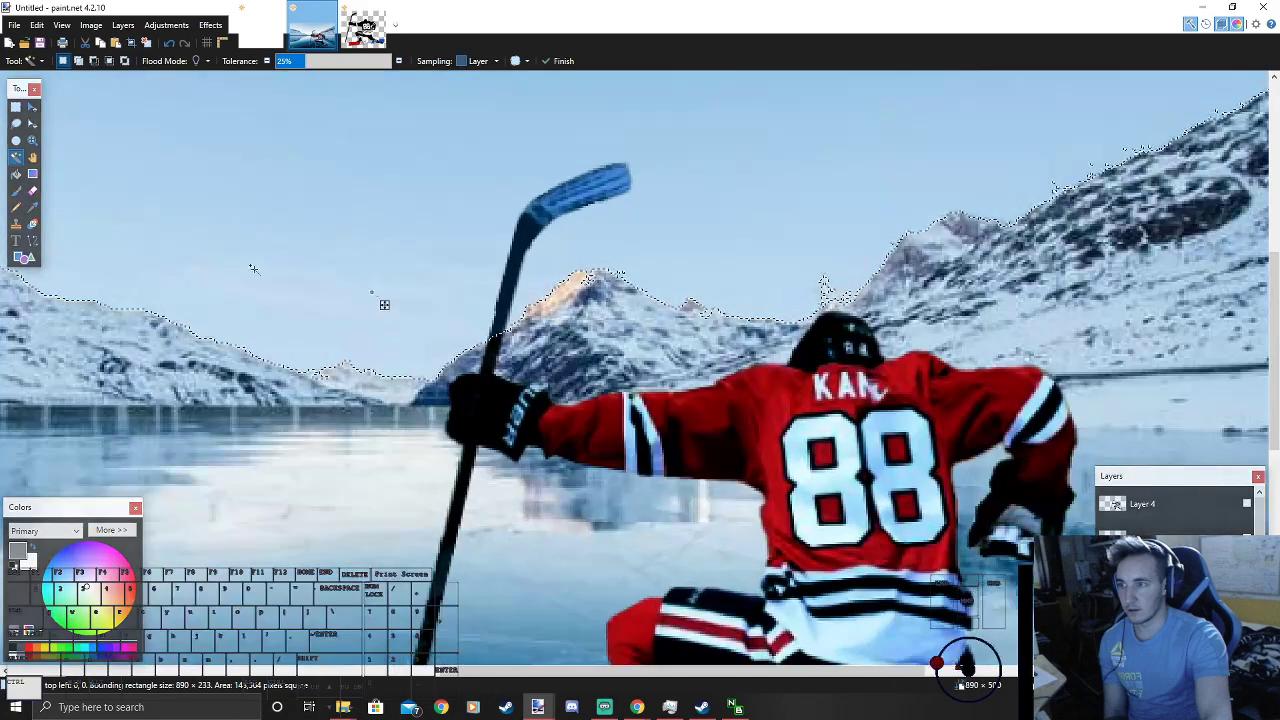
{"action": "left_click", "coordinate": [15, 124]}
{"action": "mouse_move", "coordinate": [474, 360]}
{"action": "left_mouse_down", "text": "ctrl"}
{"action": "mouse_move", "coordinate": [612, 192]}
{"action": "mouse_move", "coordinate": [596, 200]}
{"action": "left_mouse_up", "text": "ctrl"}
{"action": "mouse_move", "coordinate": [631, 262]}
{"action": "left_mouse_down", "text": "ctrl"}
{"action": "mouse_move", "coordinate": [740, 340]}
{"action": "mouse_move", "coordinate": [840, 305]}
{"action": "mouse_move", "coordinate": [934, 235]}
{"action": "left_mouse_up", "text": "ctrl"}
{"action": "mouse_move", "coordinate": [860, 300]}
{"action": "left_mouse_down", "text": "ctrl"}
{"action": "mouse_move", "coordinate": [972, 226]}
{"action": "mouse_move", "coordinate": [930, 120]}
{"action": "mouse_move", "coordinate": [918, 132]}
{"action": "left_mouse_up", "text": "ctrl"}
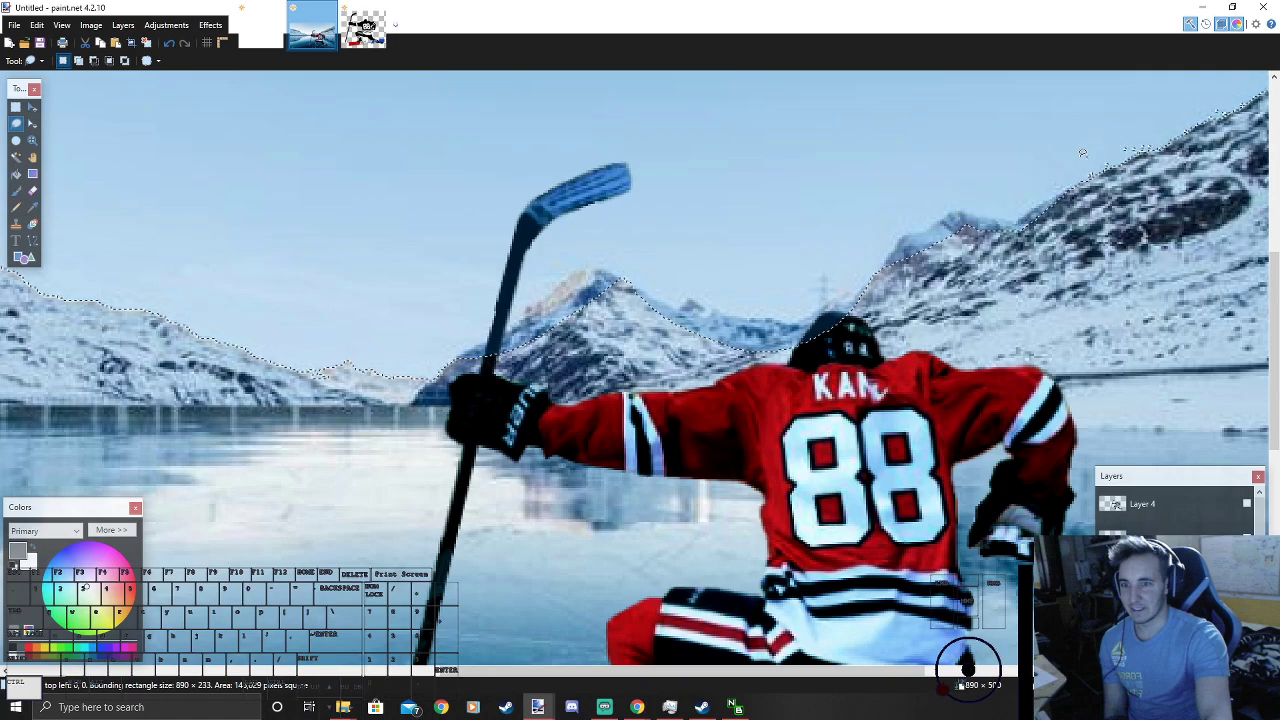
Step: Smooth the sky selection's edge with added lasso areas along the mountain slopes across the lake and around the central peak
{"action": "scroll", "coordinate": [1105, 160], "scroll_direction": "down", "scroll_amount": 3, "text": "ctrl"}
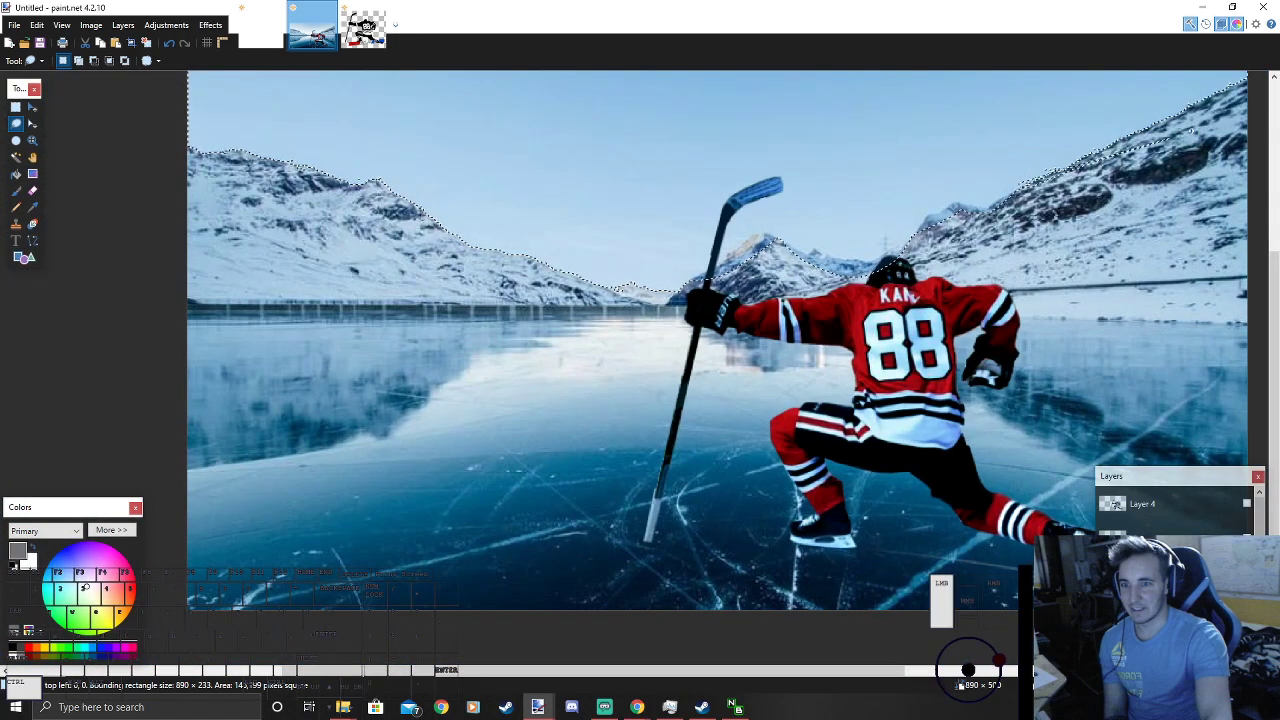
{"action": "scroll", "coordinate": [1100, 180], "scroll_direction": "up", "scroll_amount": 1}
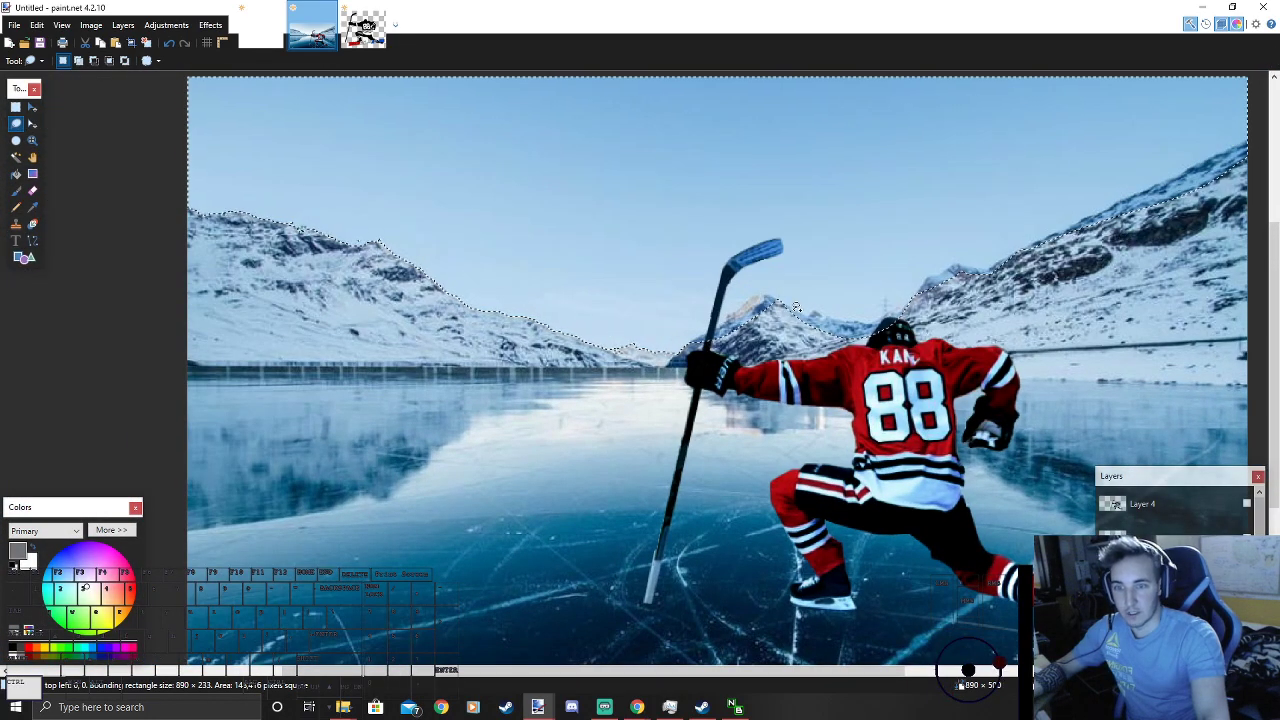
{"action": "left_click_drag", "start_coordinate": [692, 350], "coordinate": [650, 361], "text": "ctrl"}
{"action": "mouse_move", "coordinate": [562, 348]}
{"action": "left_mouse_down"}
{"action": "mouse_move", "coordinate": [474, 314]}
{"action": "mouse_move", "coordinate": [458, 292]}
{"action": "mouse_move", "coordinate": [472, 288]}
{"action": "left_mouse_up"}
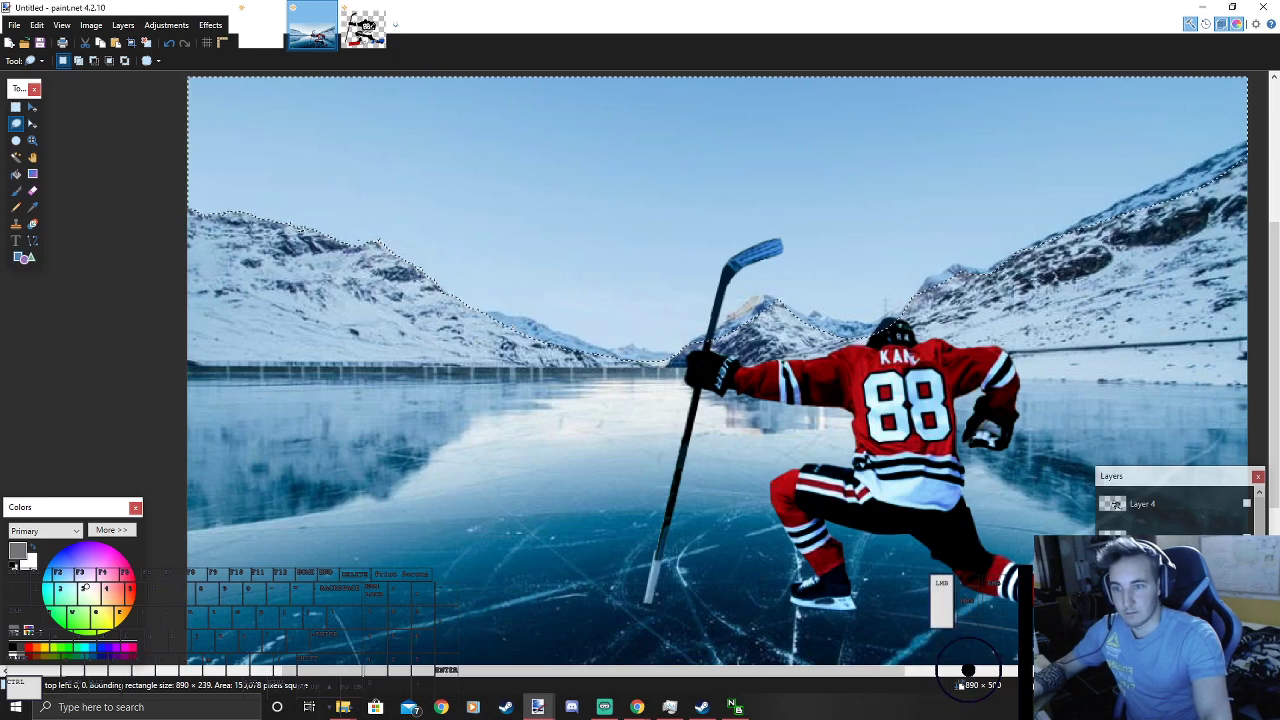
{"action": "left_click_drag", "start_coordinate": [484, 198], "coordinate": [498, 218], "text": "ctrl"}
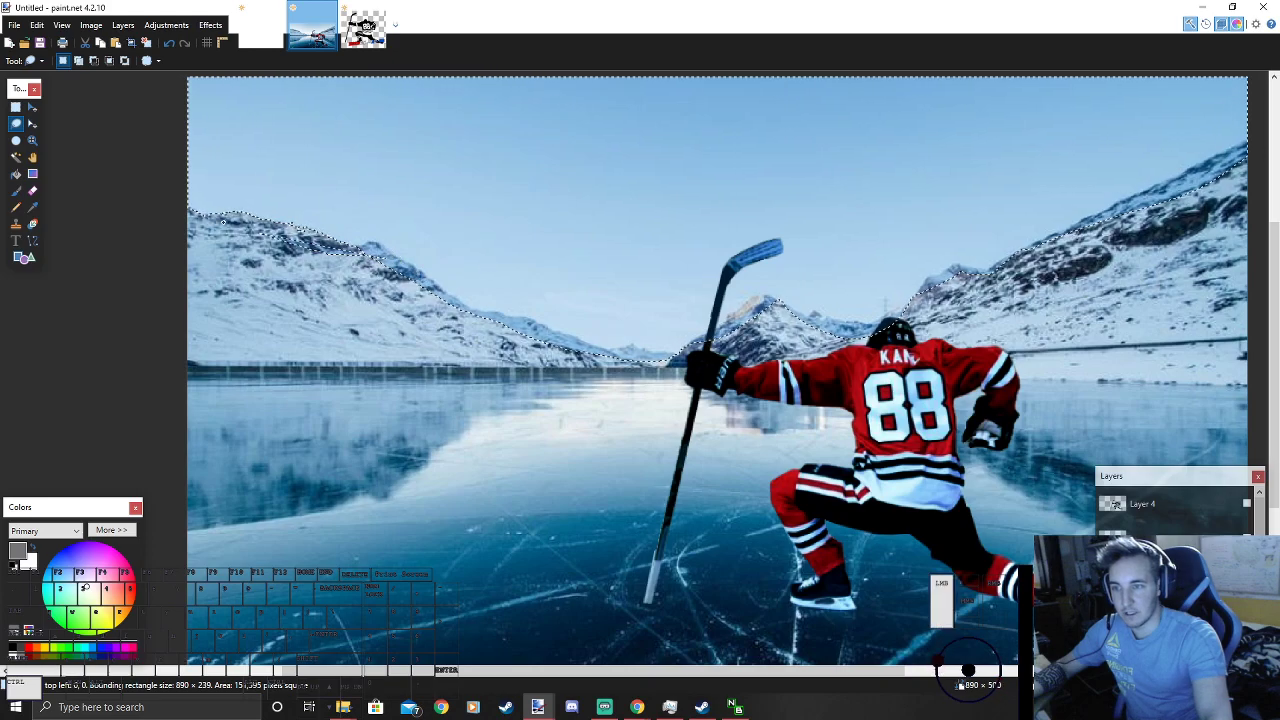
{"action": "left_click_drag", "start_coordinate": [262, 216], "coordinate": [133, 201], "text": "ctrl"}
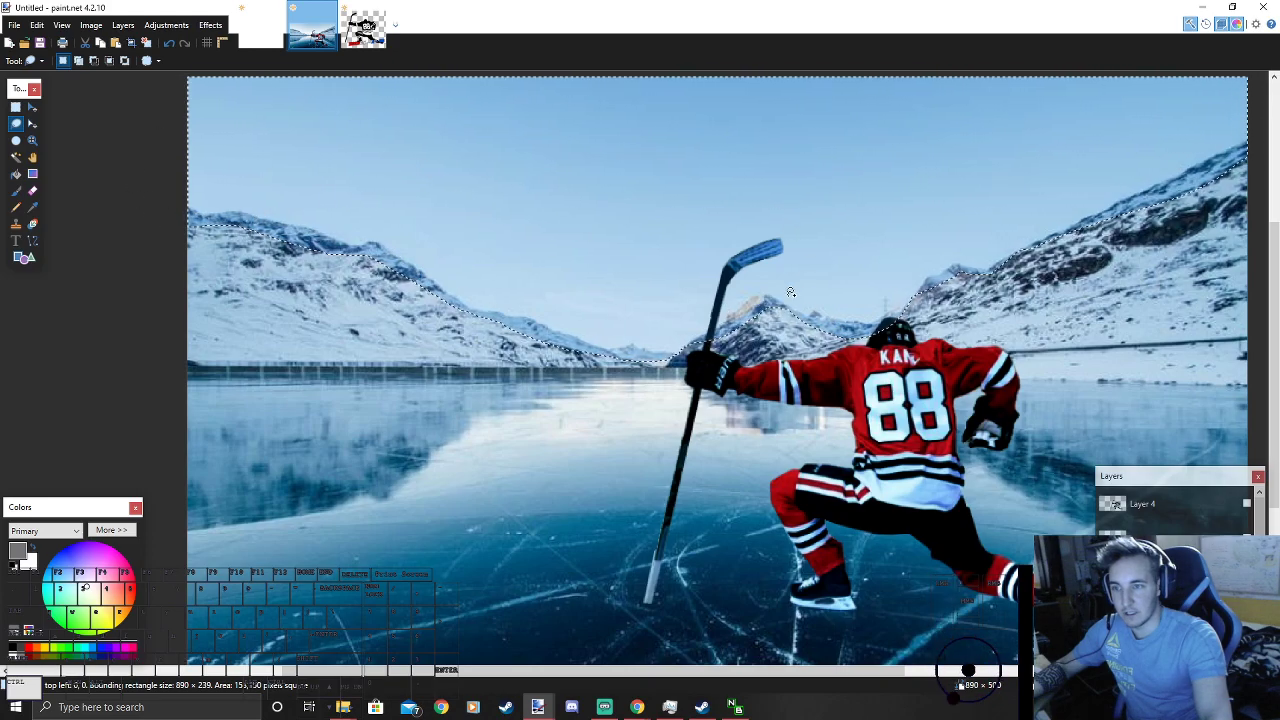
{"action": "left_click_drag", "start_coordinate": [780, 312], "coordinate": [785, 203], "text": "ctrl"}
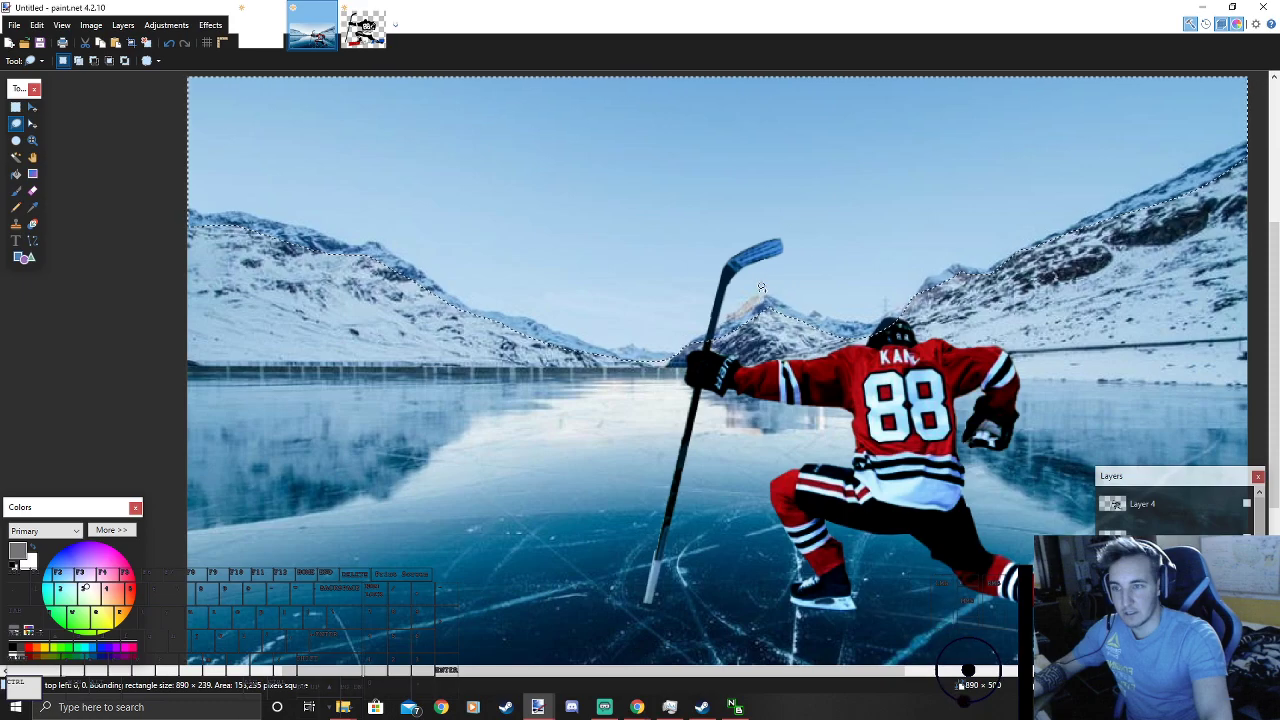
{"action": "left_click_drag", "start_coordinate": [692, 337], "coordinate": [620, 337]}
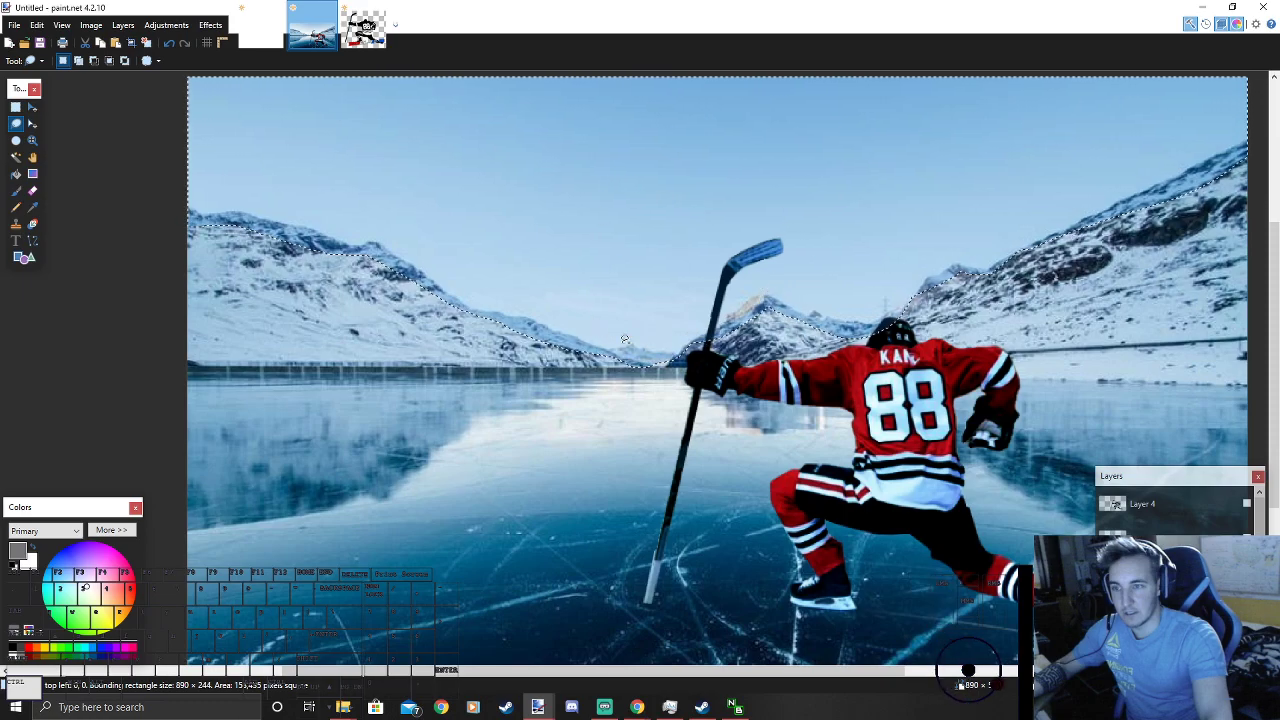
Step: Convert the selected sky above the mountains to black and white, and clear the selection
{"action": "scroll", "coordinate": [645, 340], "scroll_direction": "up", "scroll_amount": 3}
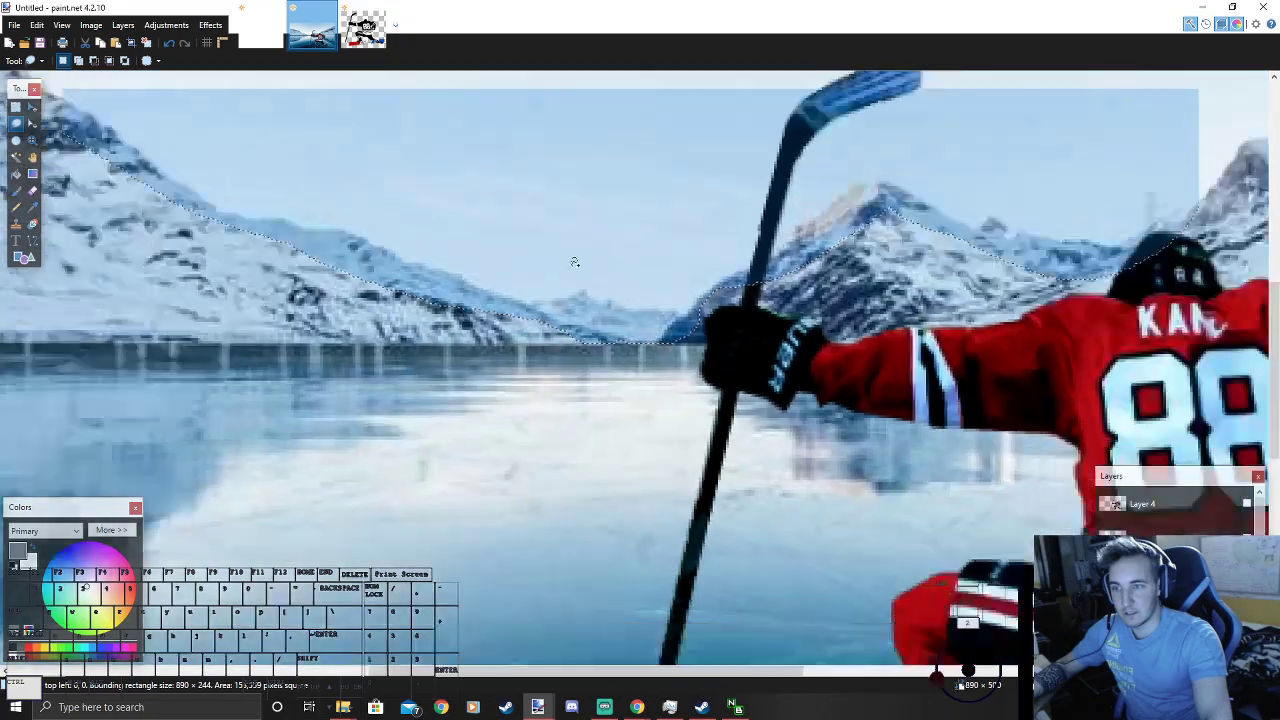
{"action": "scroll", "coordinate": [574, 262], "scroll_direction": "down", "scroll_amount": 3}
{"action": "left_click", "coordinate": [166, 25]}
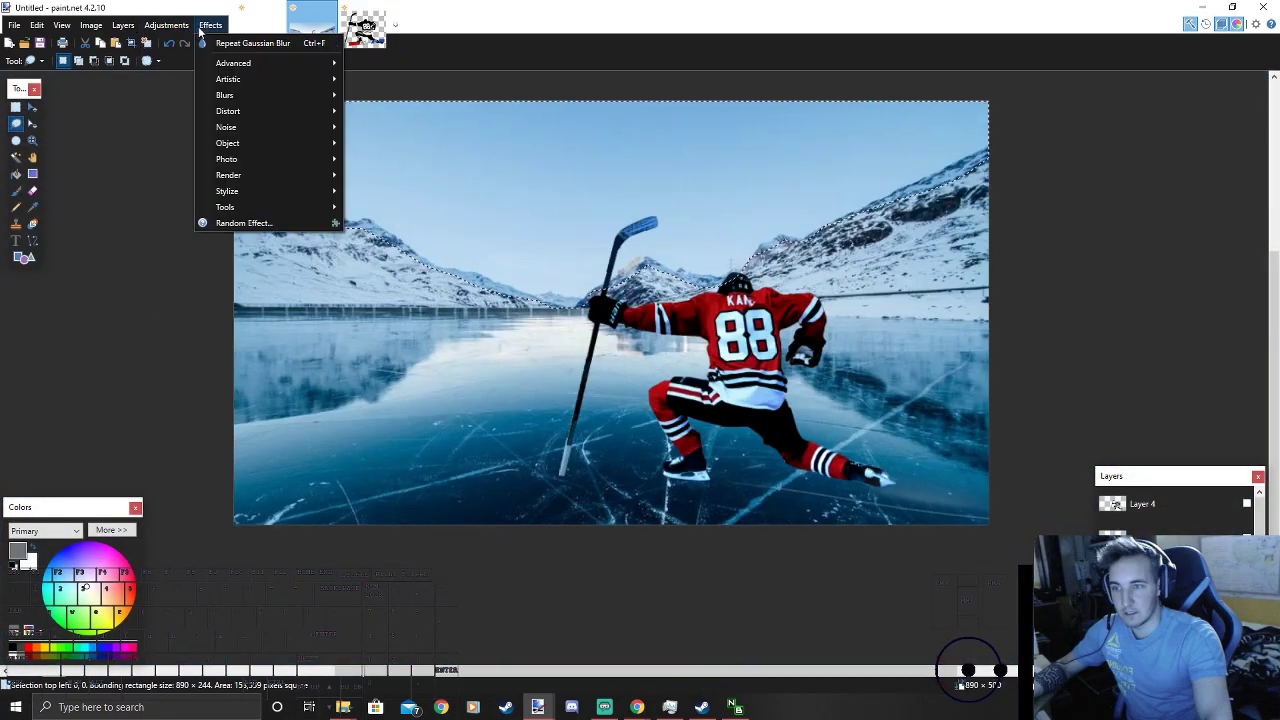
{"action": "left_click", "coordinate": [173, 60]}
{"action": "left_click", "coordinate": [549, 212]}
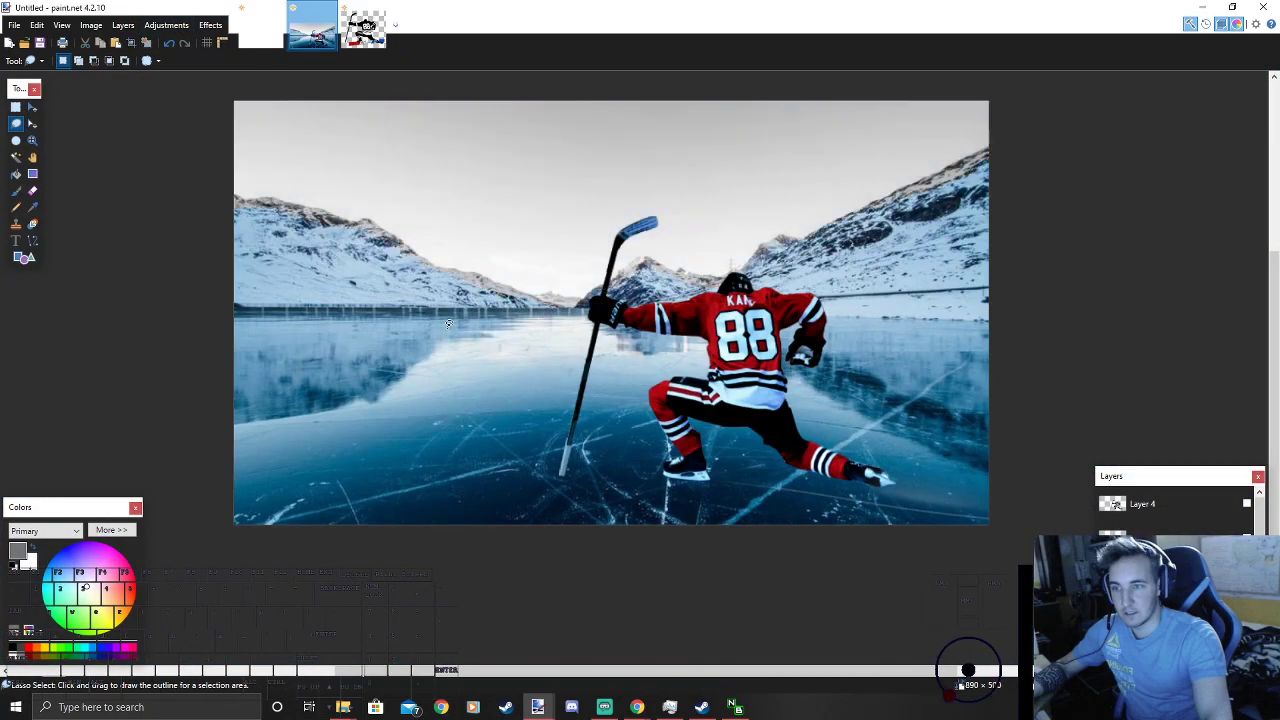
Step: Undo the sky's black and white conversion to compare it with the blue version, and restore the black and white sky without a selection
{"action": "key", "text": "ctrl+z"}
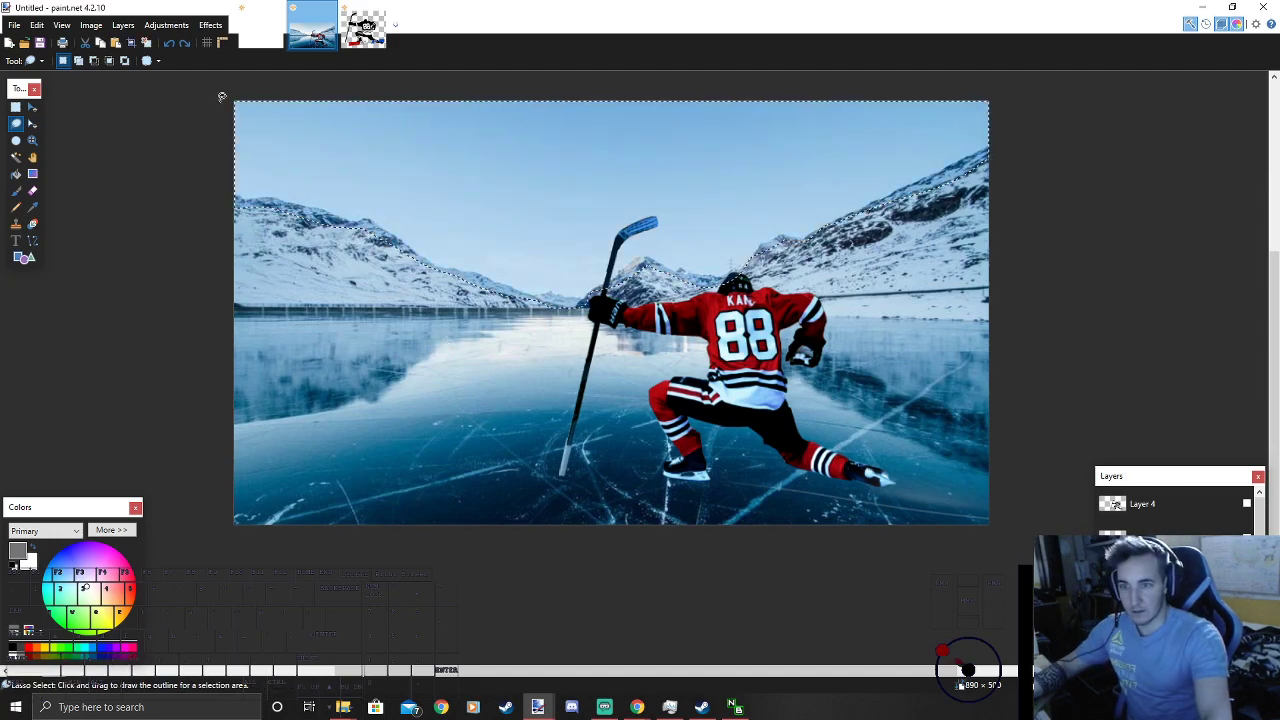
{"action": "left_click", "coordinate": [15, 108]}
{"action": "left_click", "coordinate": [15, 108]}
{"action": "left_click", "coordinate": [122, 129]}
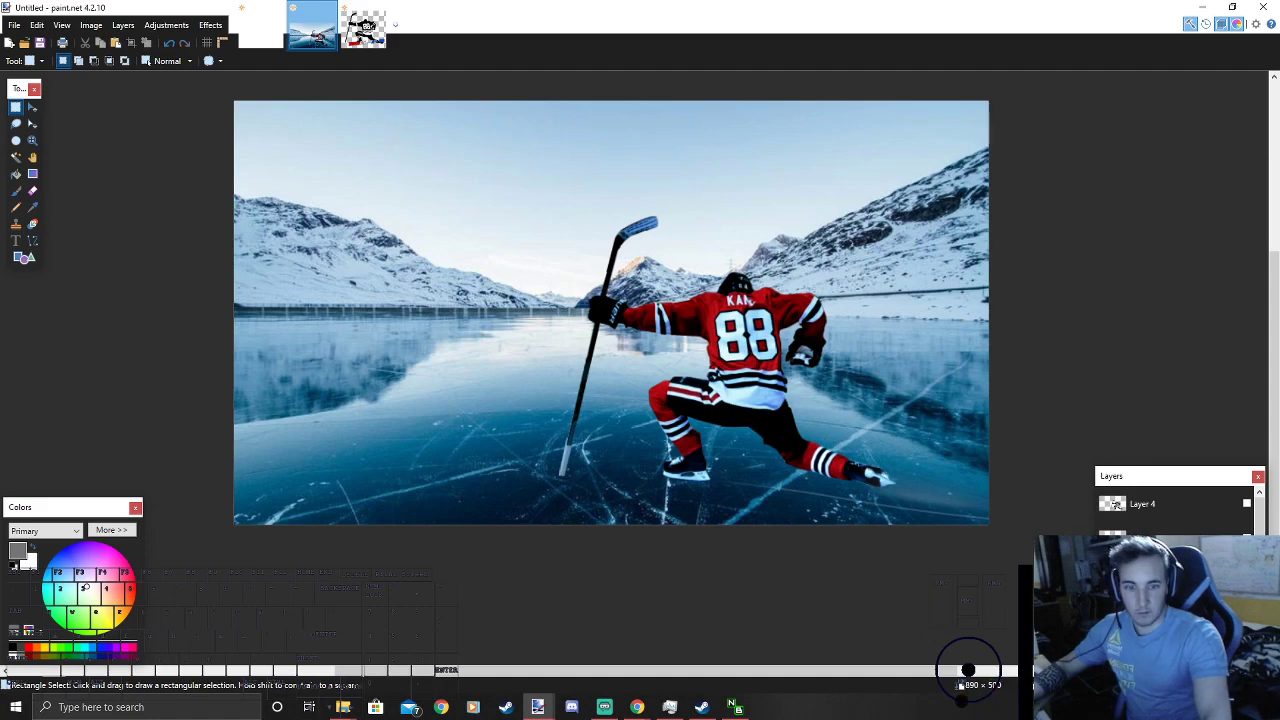
{"action": "key", "text": "ctrl+z"}
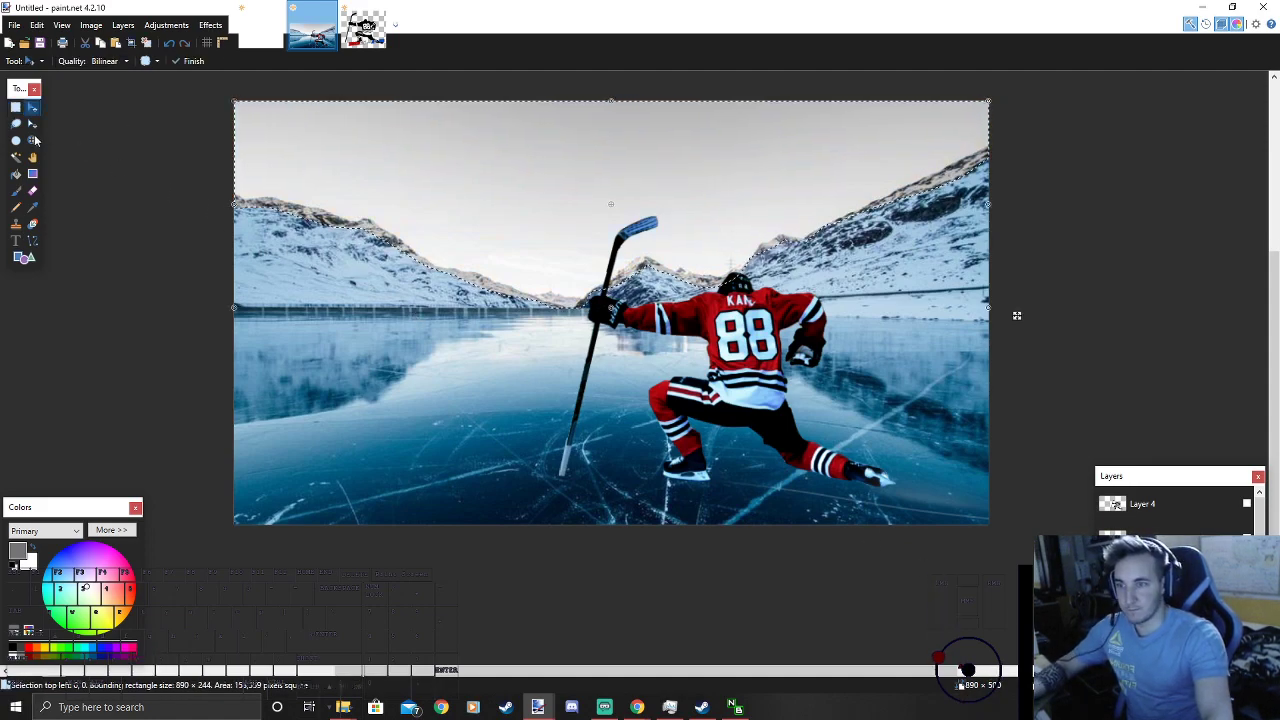
{"action": "left_click", "coordinate": [15, 108]}
{"action": "left_click", "coordinate": [129, 106]}
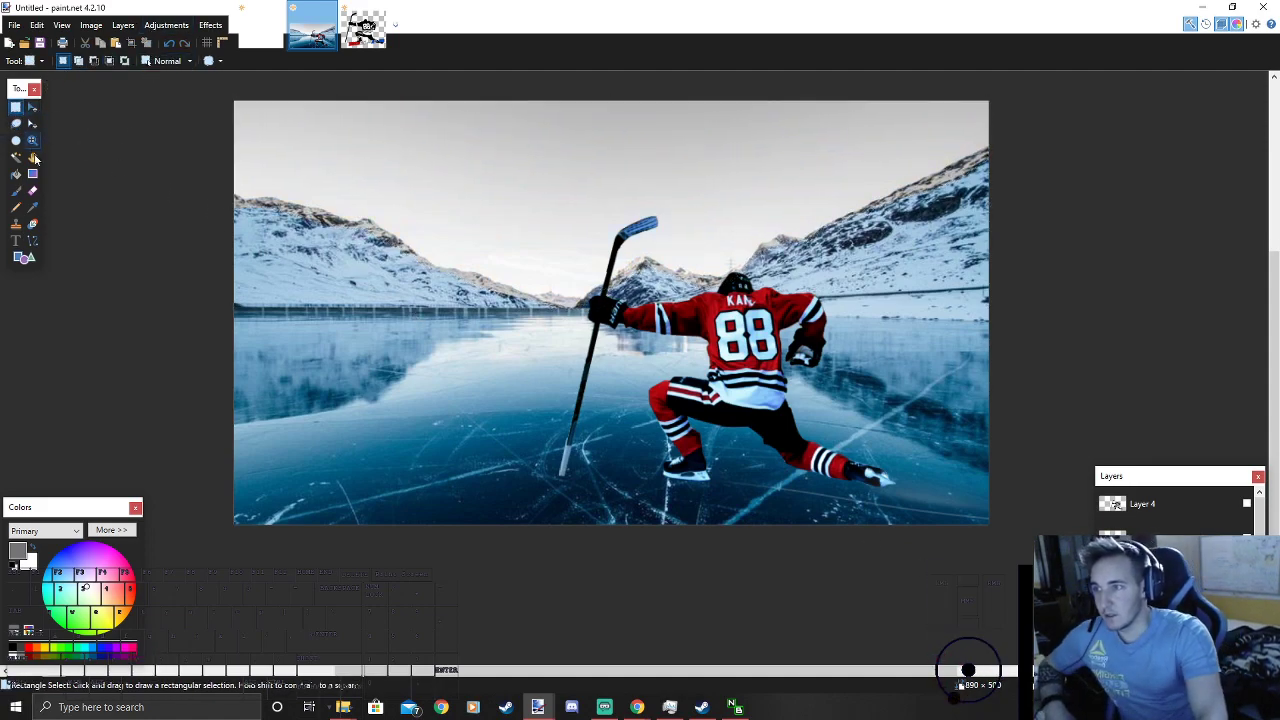
Step: Blend the black and white sky into the blue mountains by erasing along the ridges with a 300 px Eraser at 42% hardness
{"action": "left_click", "coordinate": [33, 191]}
{"action": "scroll", "coordinate": [132, 62], "scroll_direction": "down", "scroll_amount": 6}
{"action": "left_click_drag", "start_coordinate": [541, 422], "coordinate": [462, 420]}
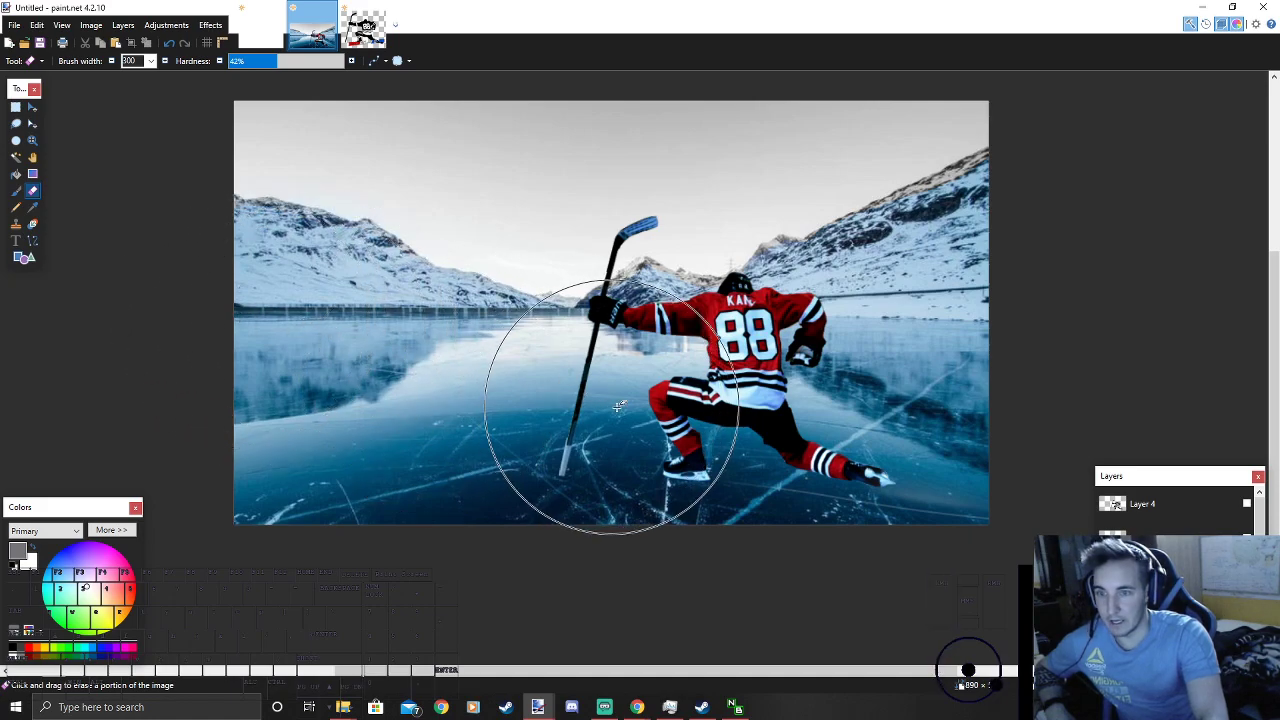
{"action": "left_click", "coordinate": [657, 382]}
{"action": "left_click", "coordinate": [756, 382]}
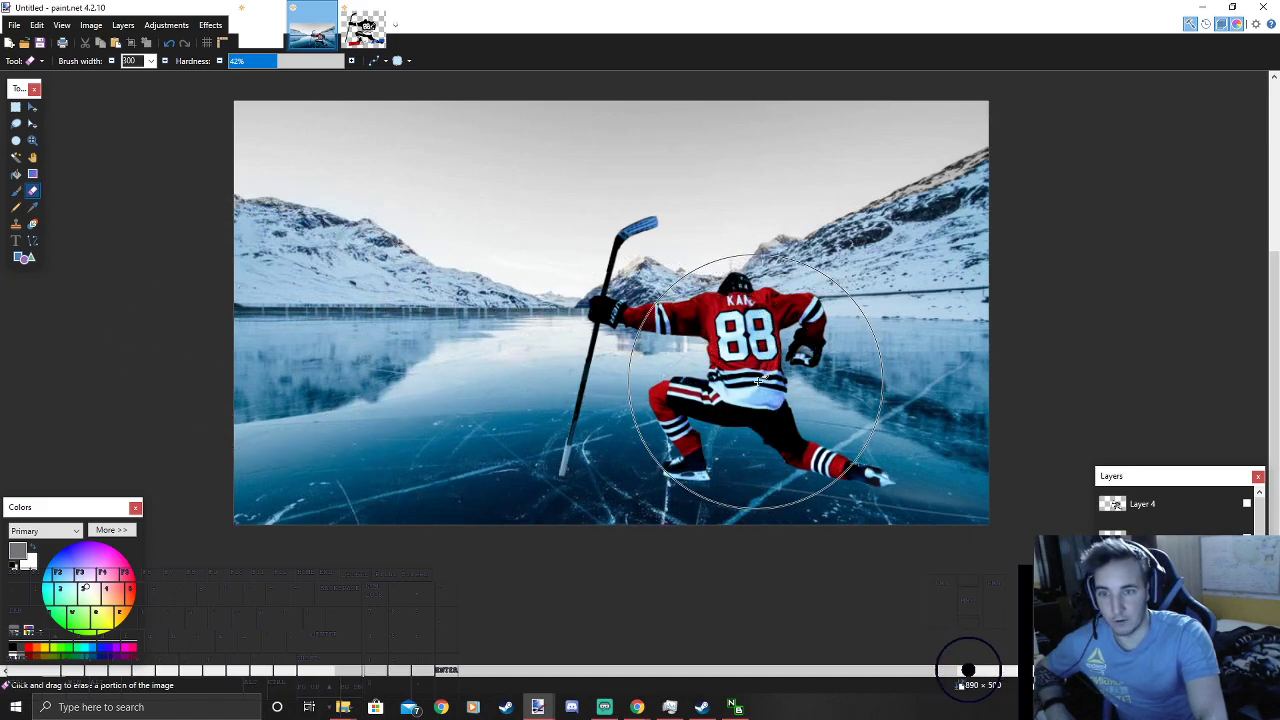
{"action": "left_click", "coordinate": [828, 351]}
{"action": "left_click", "coordinate": [928, 315]}
{"action": "left_click", "coordinate": [1014, 264]}
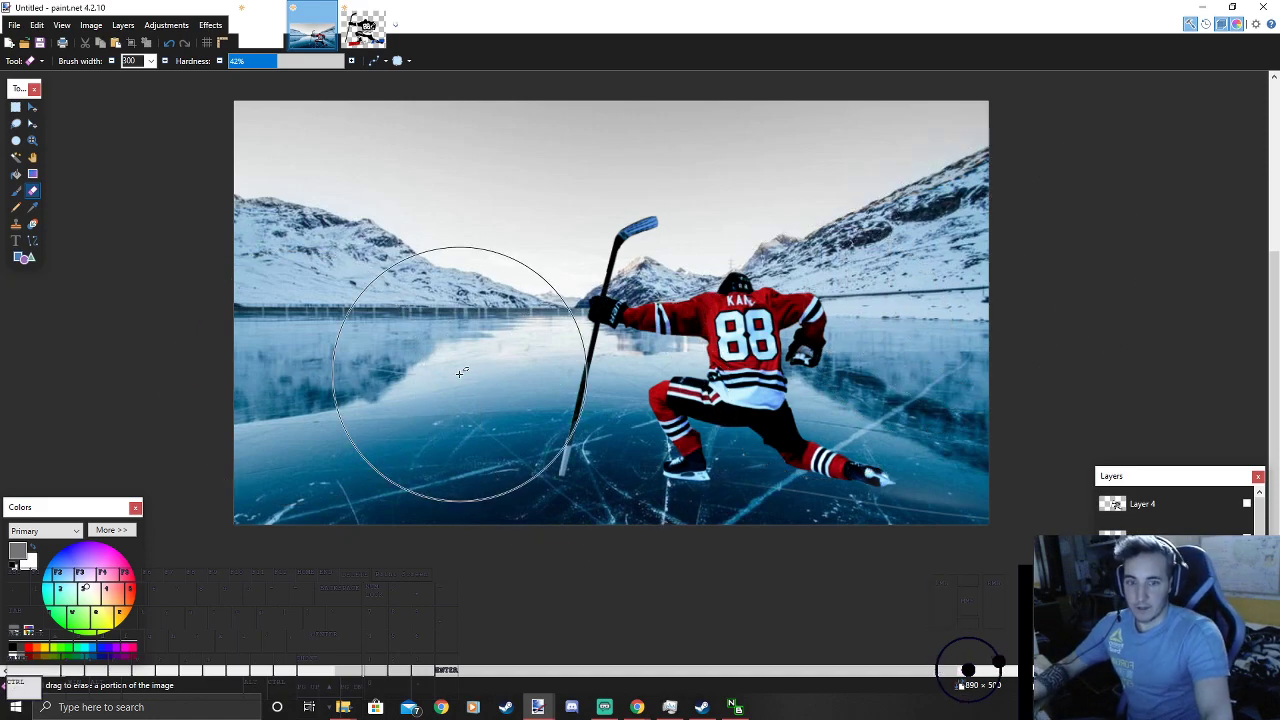
Step: Examine how the black and white sky blends with the mountains and the frozen lake around the player
{"action": "scroll", "coordinate": [517, 451], "scroll_direction": "down", "scroll_amount": 2}
{"action": "scroll", "coordinate": [514, 457], "scroll_direction": "up", "scroll_amount": 3}
{"action": "scroll", "coordinate": [516, 447], "scroll_direction": "down", "scroll_amount": 1}
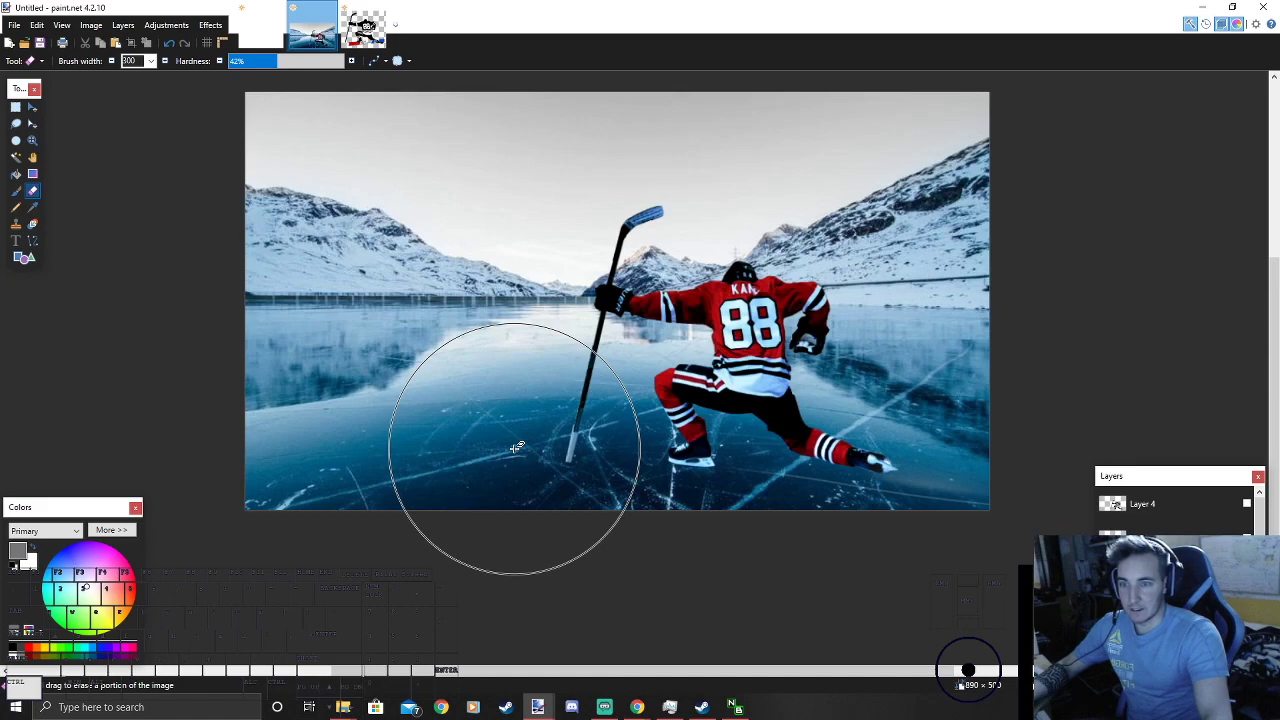
{"action": "left_click", "coordinate": [16, 107]}
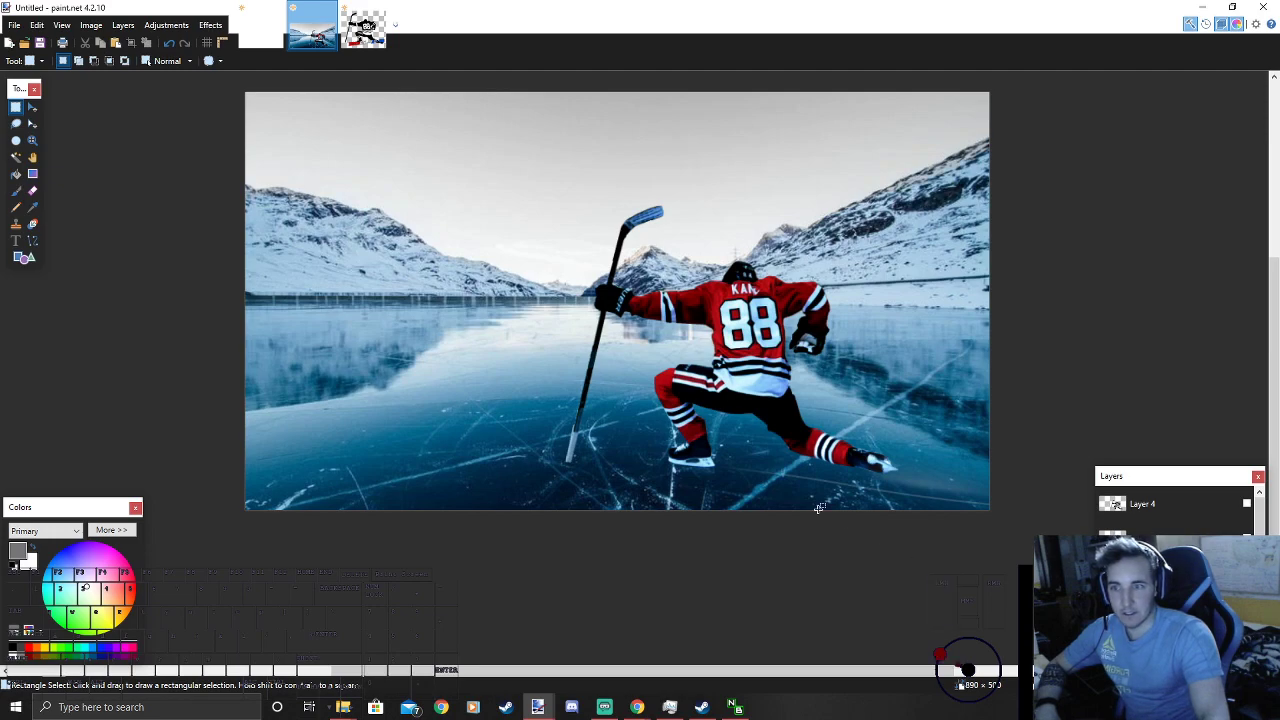
{"action": "left_click", "coordinate": [32, 190]}
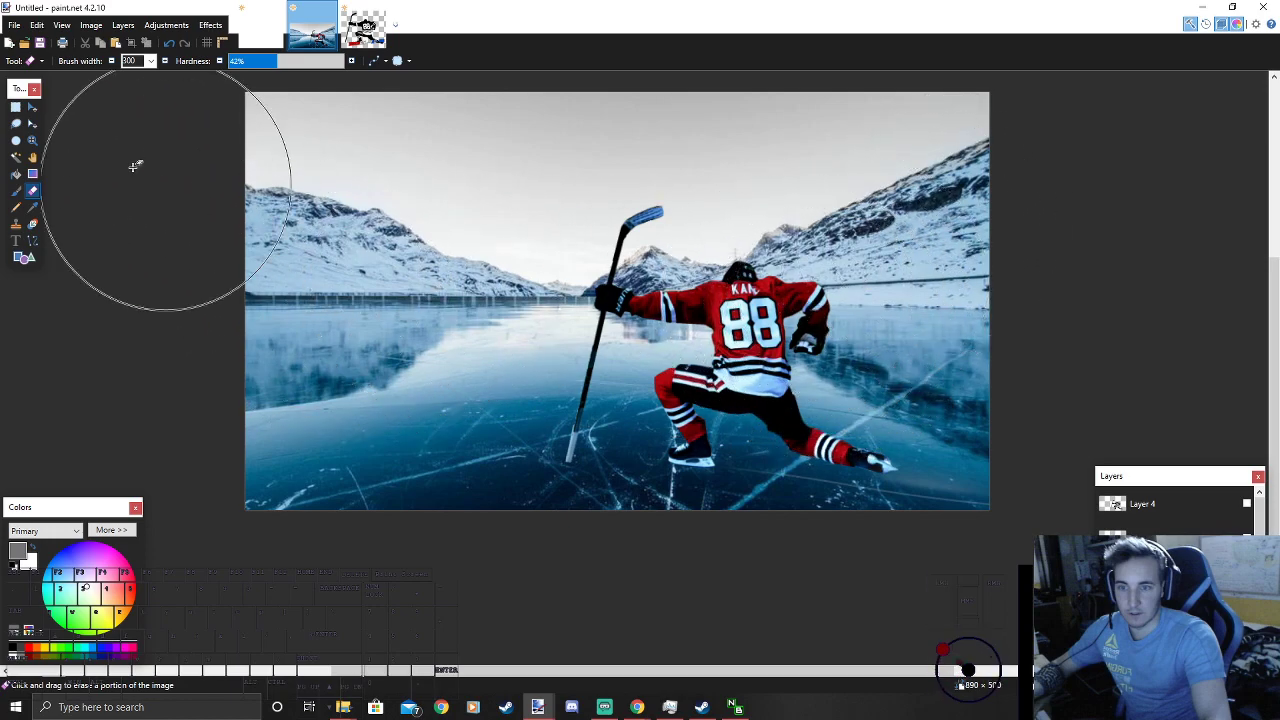
{"action": "left_click", "coordinate": [15, 107]}
{"action": "scroll", "coordinate": [376, 303], "scroll_direction": "down", "scroll_amount": 4}
{"action": "scroll", "coordinate": [440, 325], "scroll_direction": "up", "scroll_amount": 2}
{"action": "scroll", "coordinate": [850, 480], "scroll_direction": "up", "scroll_amount": 2}
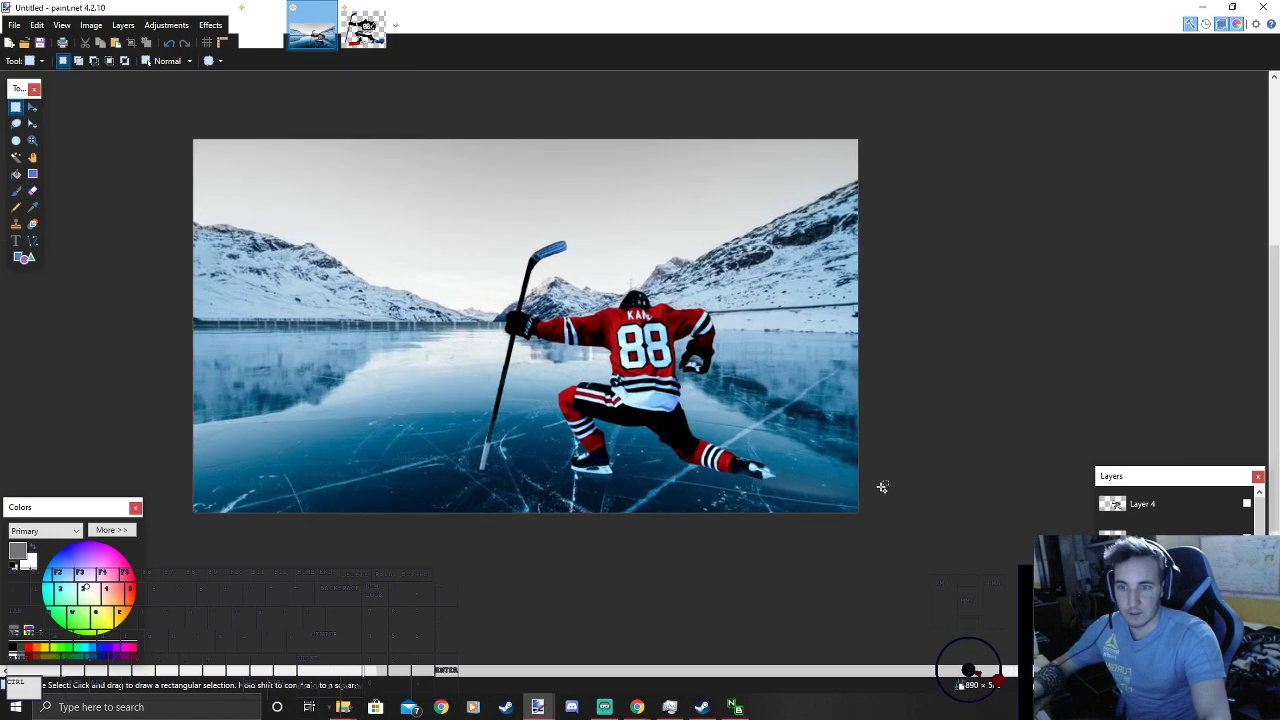
{"action": "left_click", "coordinate": [1150, 567]}
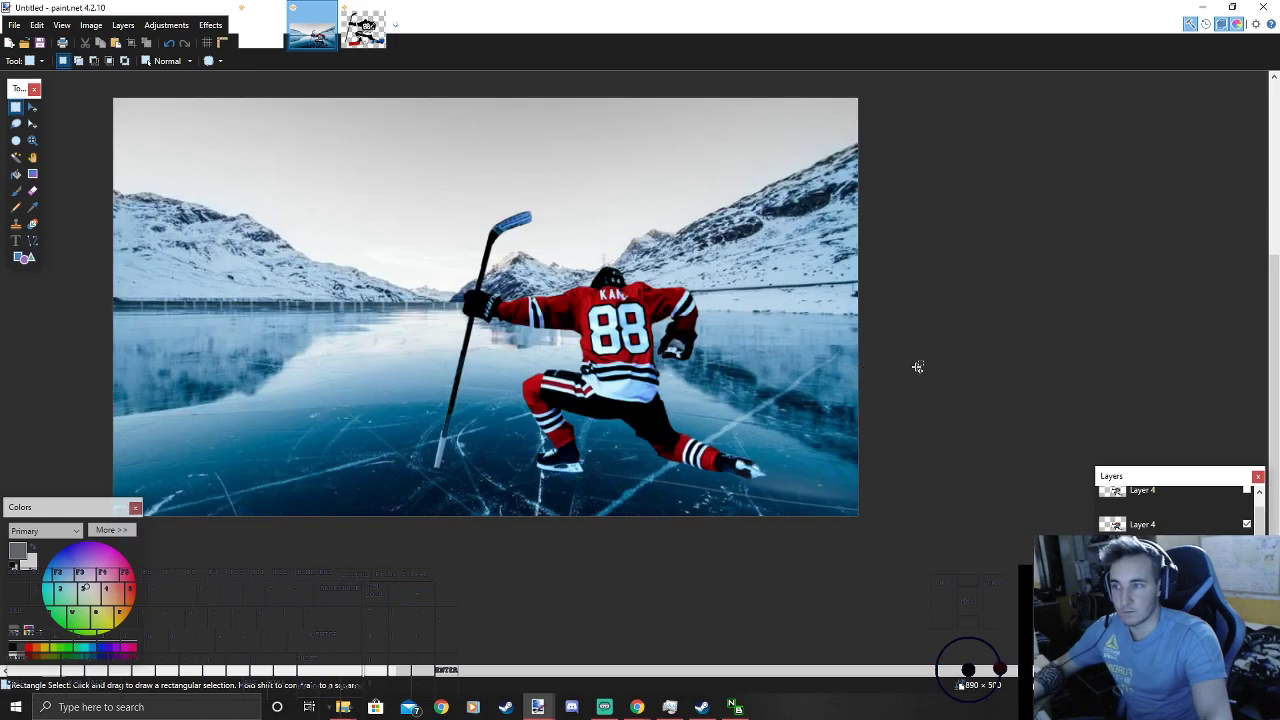
{"action": "scroll", "coordinate": [918, 366], "scroll_direction": "down", "scroll_amount": 2}
{"action": "scroll", "coordinate": [567, 353], "scroll_direction": "up", "scroll_amount": 2}
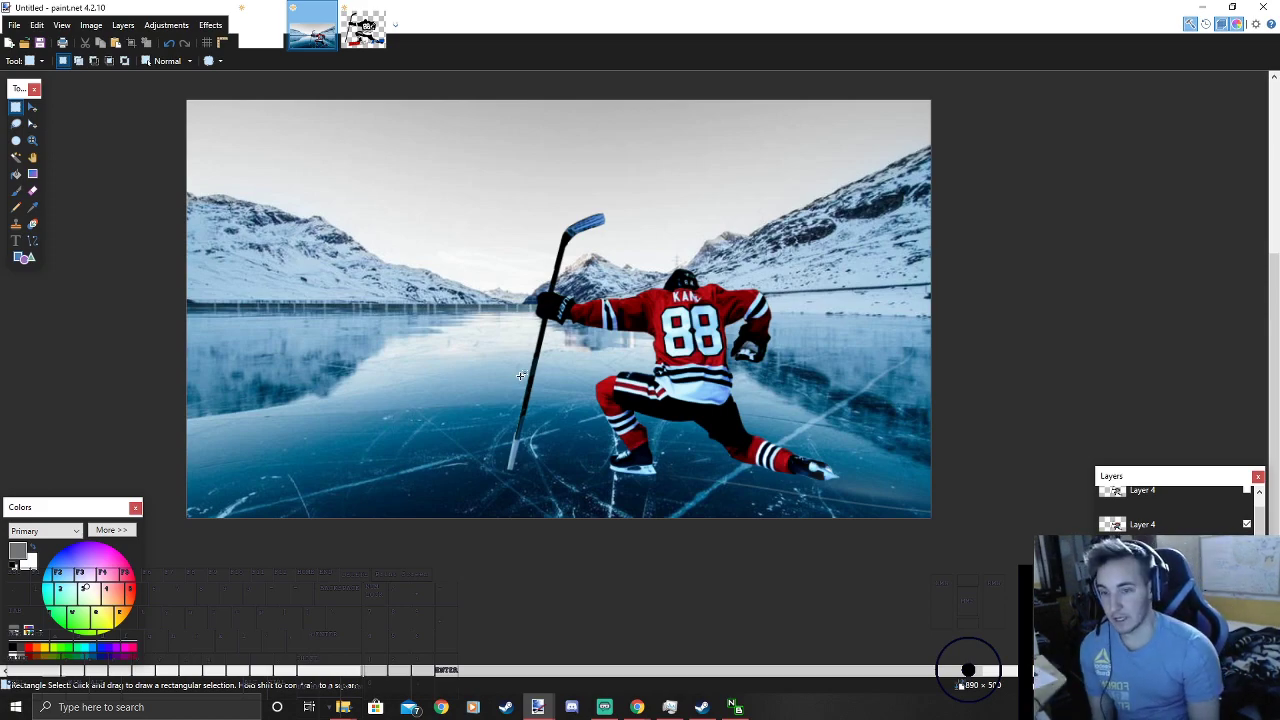
Step: Switch to Streamlabs OBS to check the live stream
{"action": "left_click", "coordinate": [603, 708]}
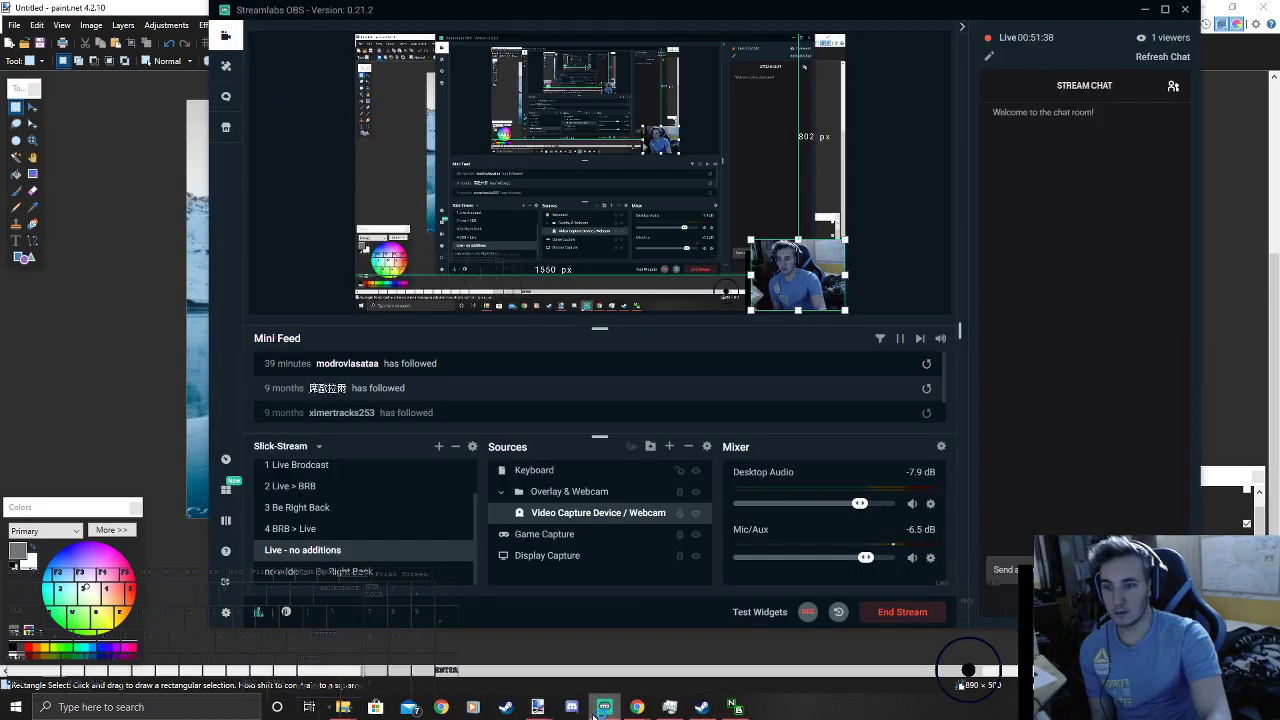